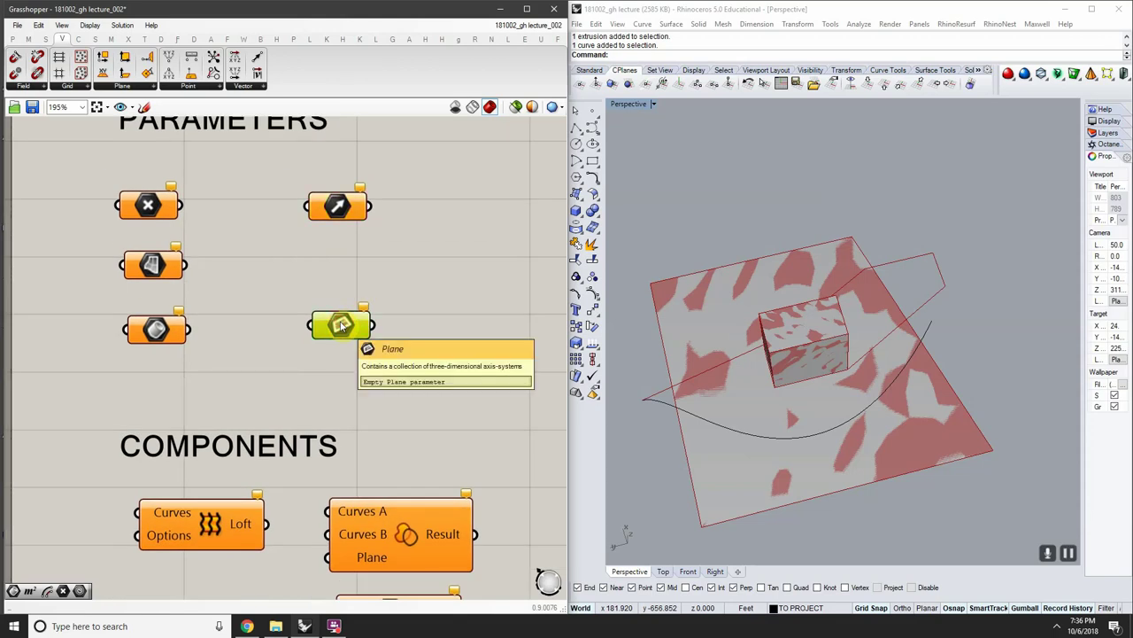
Examine the base surface, box and curves in the Perspective viewport from several angles and distances
{"action": "right_click_drag", "start_coordinate": [792, 351], "coordinate": [927, 326], "text": "shift"}
{"action": "scroll", "coordinate": [930, 337], "scroll_direction": "down", "scroll_amount": 10}
{"action": "scroll", "coordinate": [889, 350], "scroll_direction": "up", "scroll_amount": 7}
{"action": "scroll", "coordinate": [683, 382], "scroll_direction": "up", "scroll_amount": 5}
{"action": "right_click_drag", "start_coordinate": [804, 371], "coordinate": [704, 341]}
{"action": "scroll", "coordinate": [864, 365], "scroll_direction": "down", "scroll_amount": 7}
{"action": "scroll", "coordinate": [779, 344], "scroll_direction": "down", "scroll_amount": 8}
{"action": "right_click_drag", "start_coordinate": [848, 344], "coordinate": [748, 341], "text": "shift"}
{"action": "scroll", "coordinate": [797, 347], "scroll_direction": "down", "scroll_amount": 5}
{"action": "right_click_drag", "start_coordinate": [846, 352], "coordinate": [764, 362], "text": "shift"}
{"action": "scroll", "coordinate": [825, 319], "scroll_direction": "up", "scroll_amount": 4}
Examine the parameter components in the DISPLAY INFORMATION group, including the empty curve parameter and the first point parameter
{"action": "right_click_drag", "start_coordinate": [336, 401], "coordinate": [301, 270]}
{"action": "scroll", "coordinate": [299, 269], "scroll_direction": "down", "scroll_amount": 4}
{"action": "right_click_drag", "start_coordinate": [344, 399], "coordinate": [336, 356]}
{"action": "right_click_drag", "start_coordinate": [298, 413], "coordinate": [304, 363]}
{"action": "scroll", "coordinate": [303, 364], "scroll_direction": "down", "scroll_amount": 2}
{"action": "scroll", "coordinate": [293, 384], "scroll_direction": "up", "scroll_amount": 6}
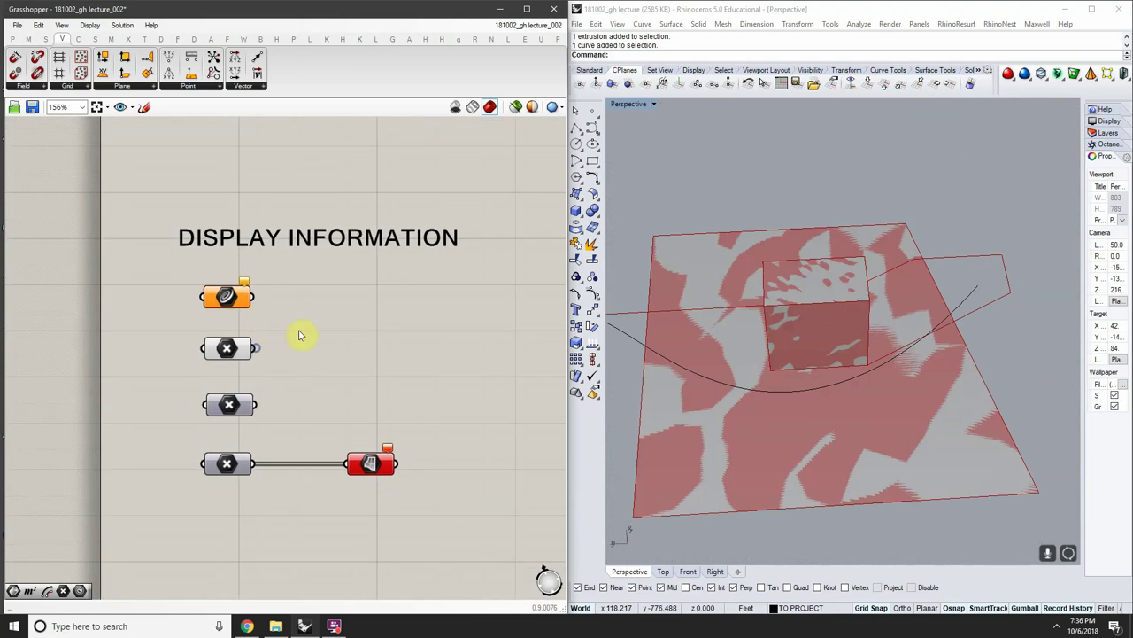
{"action": "scroll", "coordinate": [292, 367], "scroll_direction": "up", "scroll_amount": 2}
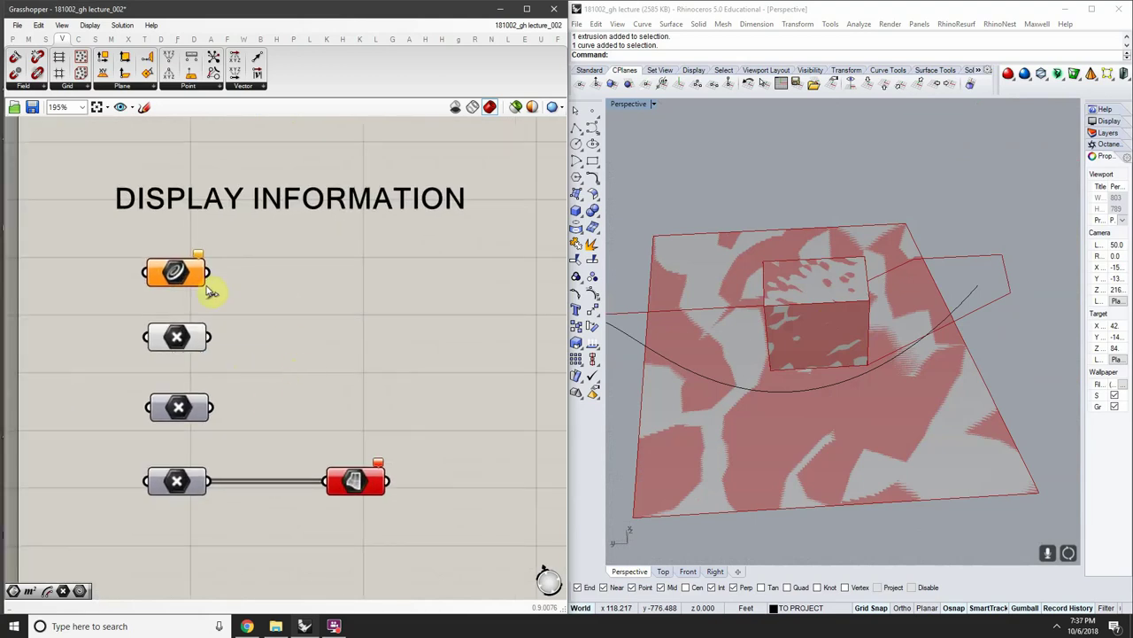
{"action": "right_click_drag", "start_coordinate": [956, 390], "coordinate": [965, 363]}
{"action": "left_click_drag", "start_coordinate": [266, 247], "coordinate": [139, 481]}
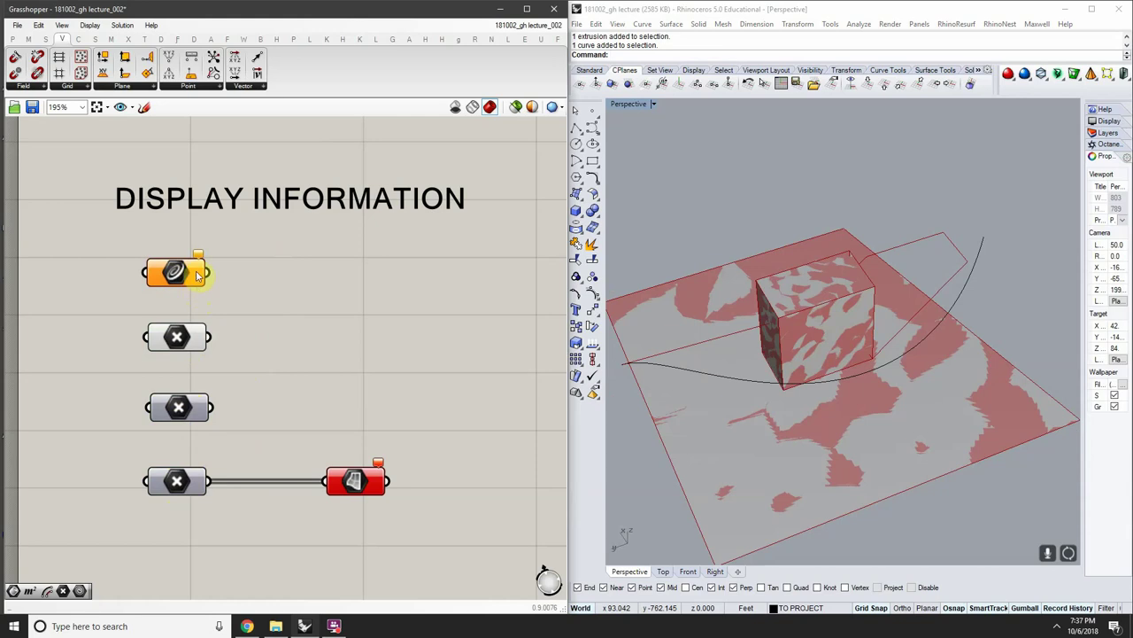
{"action": "mouse_move", "coordinate": [202, 258]}
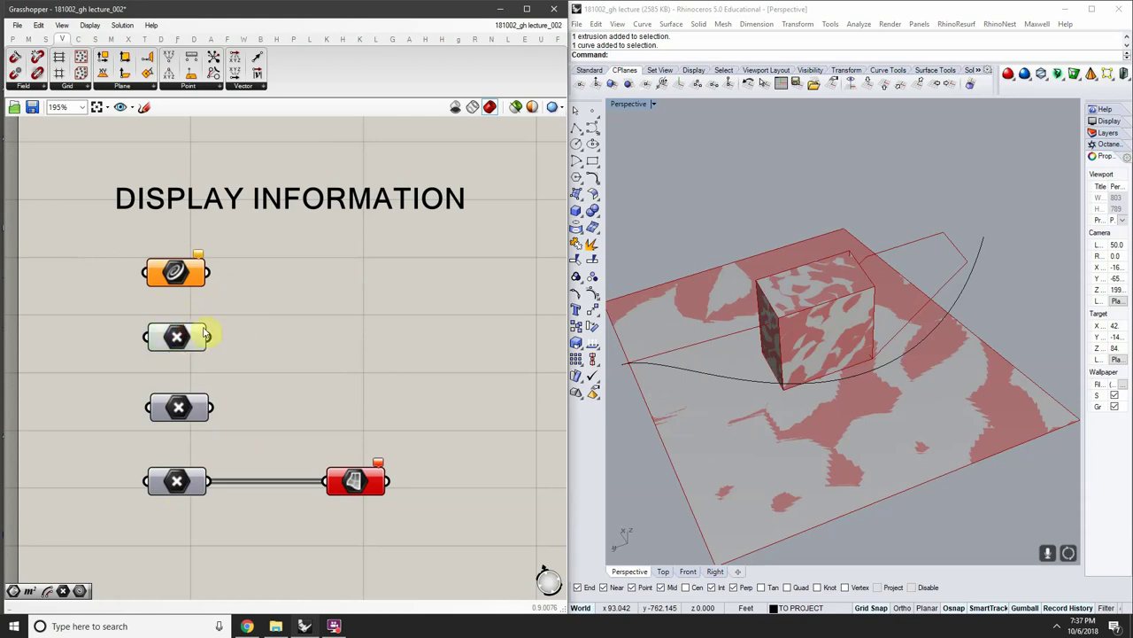
{"action": "mouse_move", "coordinate": [199, 340]}
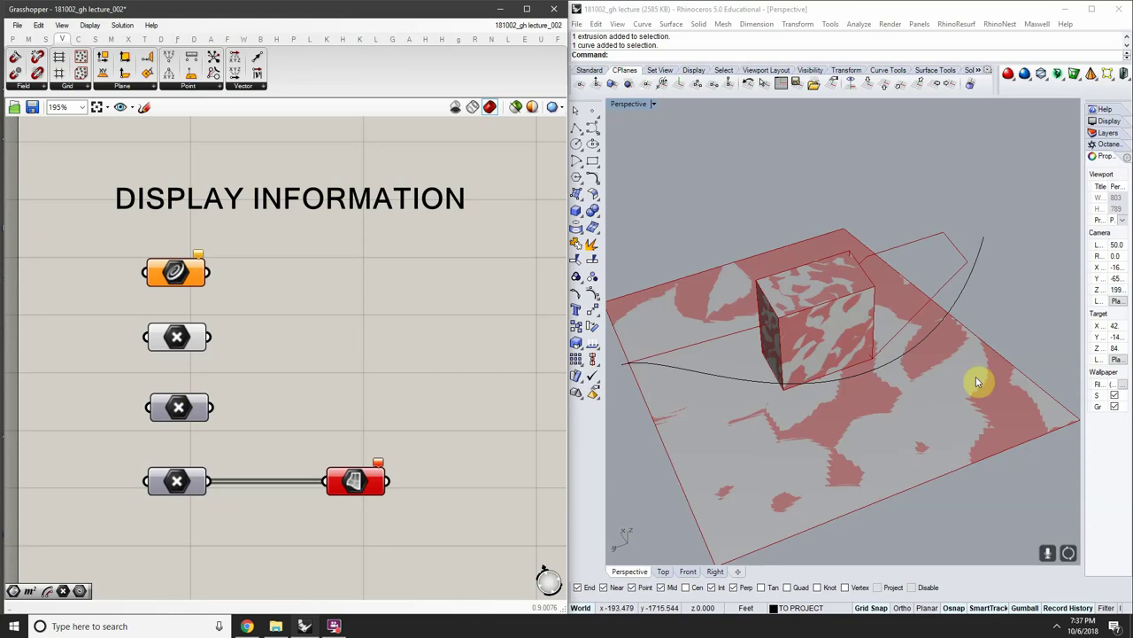
Select the first point parameter under DISPLAY INFORMATION to highlight its points in the Perspective viewport, and deselect it again
{"action": "right_click_drag", "start_coordinate": [1019, 387], "coordinate": [897, 374]}
{"action": "scroll", "coordinate": [898, 374], "scroll_direction": "down", "scroll_amount": 12}
{"action": "scroll", "coordinate": [825, 384], "scroll_direction": "up", "scroll_amount": 8}
{"action": "right_click_drag", "start_coordinate": [786, 390], "coordinate": [620, 406]}
{"action": "left_click", "coordinate": [176, 344]}
{"action": "right_click_drag", "start_coordinate": [800, 451], "coordinate": [891, 328]}
{"action": "left_click", "coordinate": [248, 325]}
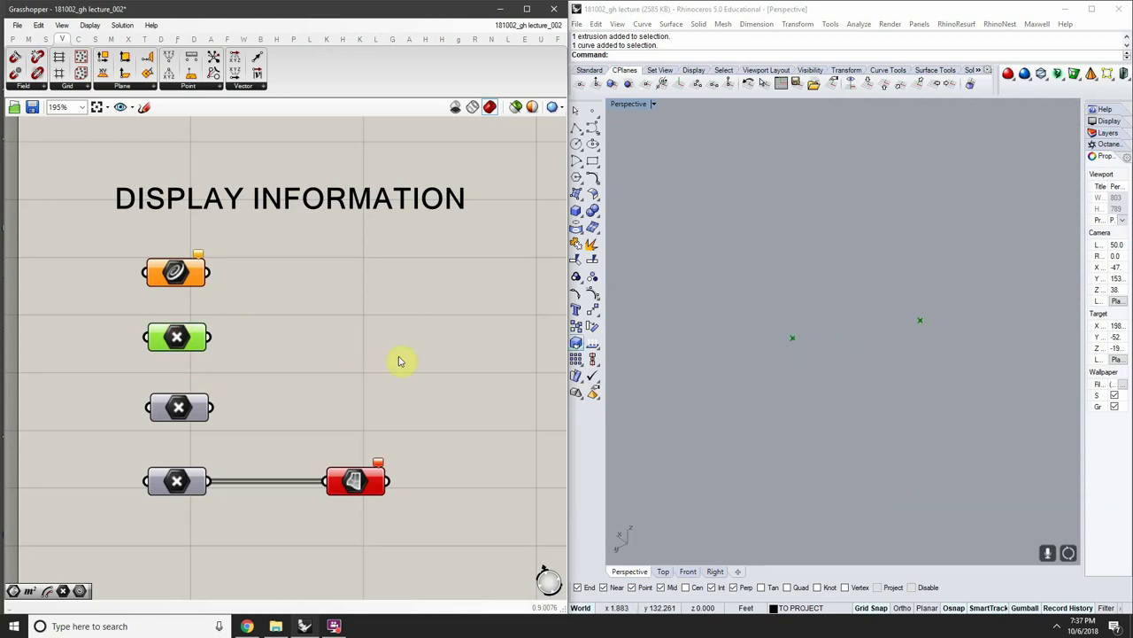
{"action": "left_click", "coordinate": [847, 325]}
{"action": "left_click", "coordinate": [354, 342]}
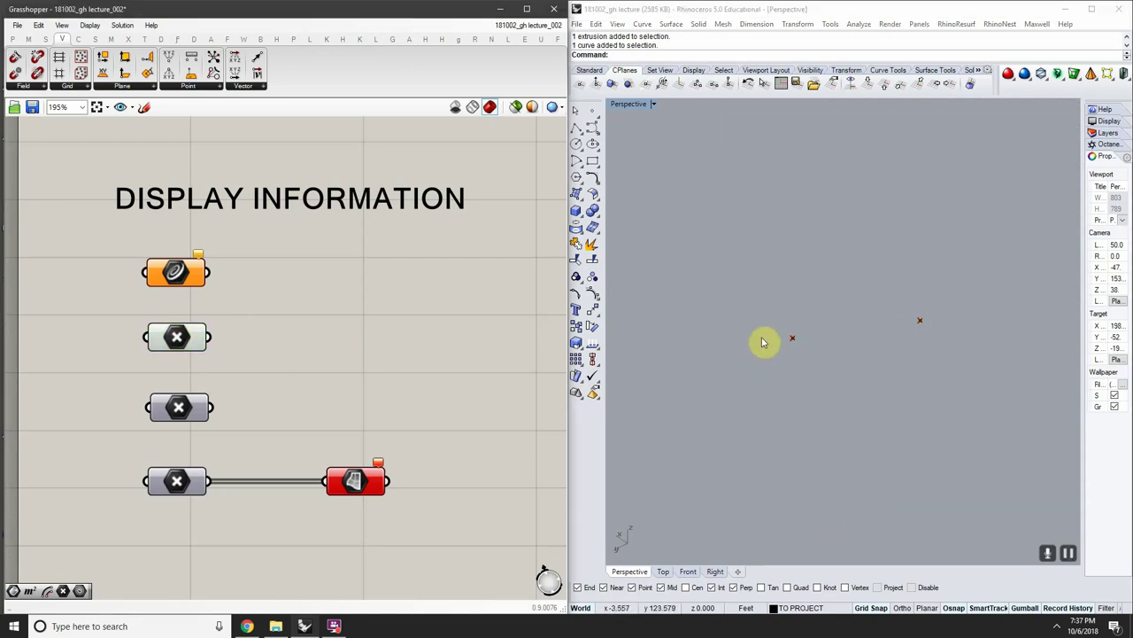
Move one of the two Rhino points along the gumball's red axis and check the selection of both points
{"action": "left_click", "coordinate": [795, 336]}
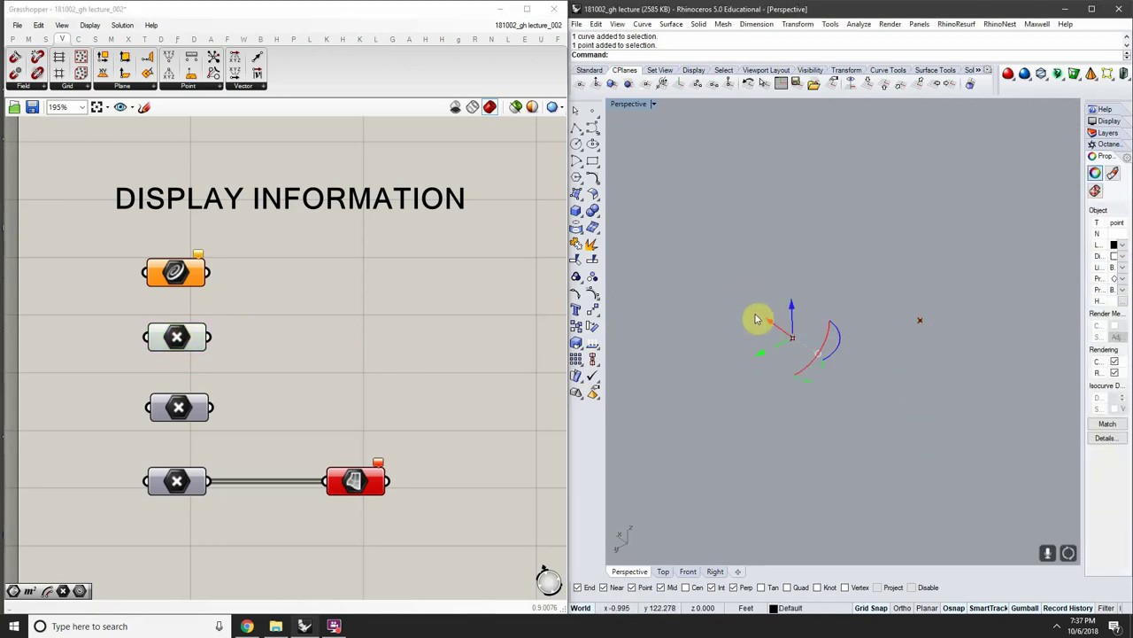
{"action": "left_click_drag", "start_coordinate": [766, 305], "coordinate": [987, 405]}
{"action": "left_click", "coordinate": [844, 307]}
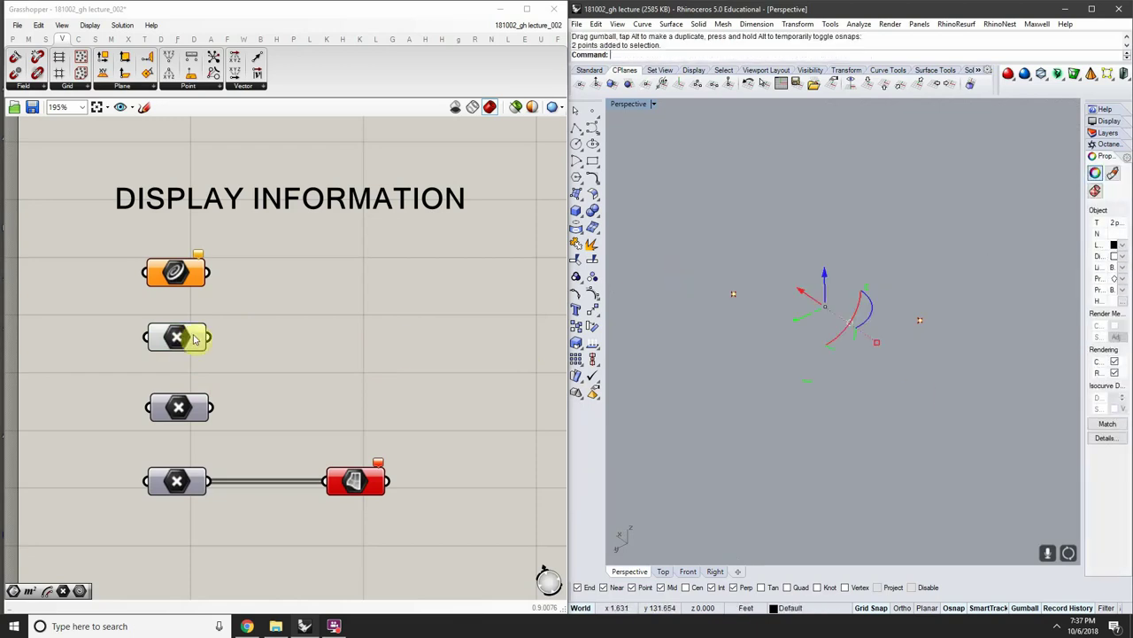
{"action": "left_click", "coordinate": [792, 261]}
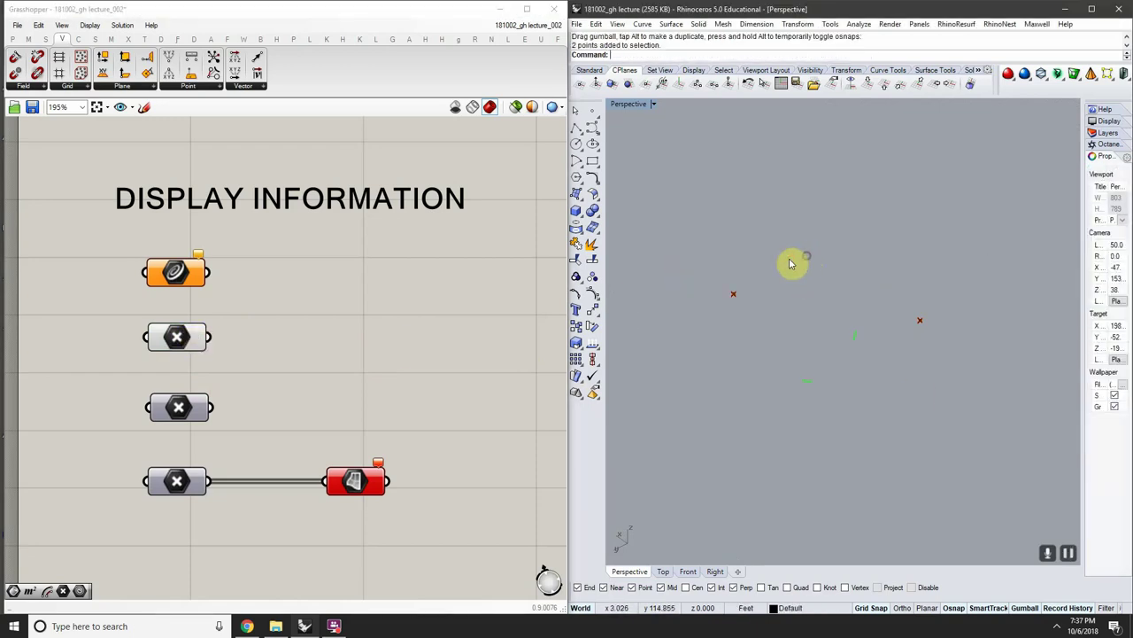
Turn off the preview of the first point parameter under DISPLAY INFORMATION and check it in the viewport
{"action": "left_click", "coordinate": [196, 334]}
{"action": "left_click", "coordinate": [181, 406]}
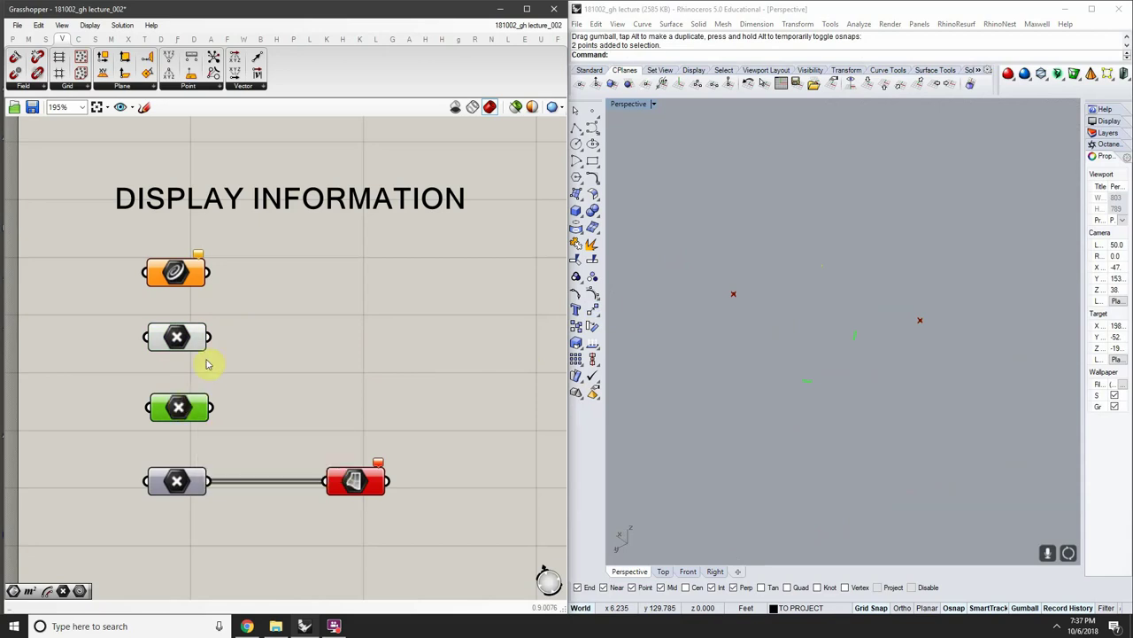
{"action": "left_click_drag", "start_coordinate": [276, 313], "coordinate": [82, 367]}
{"action": "right_click", "coordinate": [243, 336]}
{"action": "left_click_drag", "start_coordinate": [255, 308], "coordinate": [142, 367]}
{"action": "right_click", "coordinate": [188, 335]}
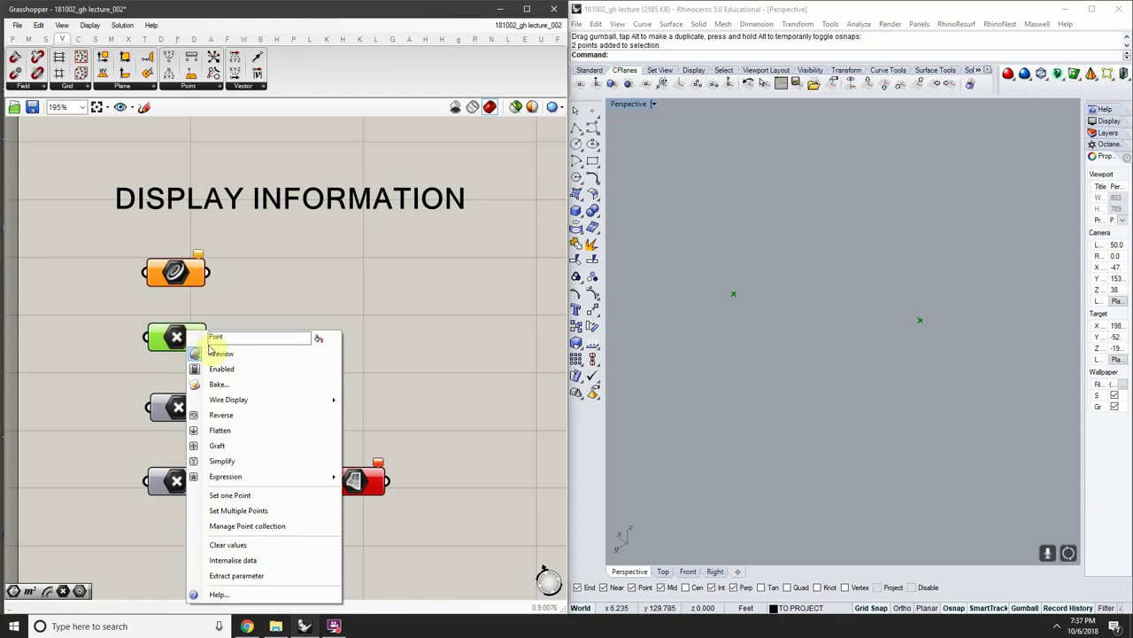
{"action": "left_click", "coordinate": [222, 354]}
{"action": "left_click", "coordinate": [281, 337]}
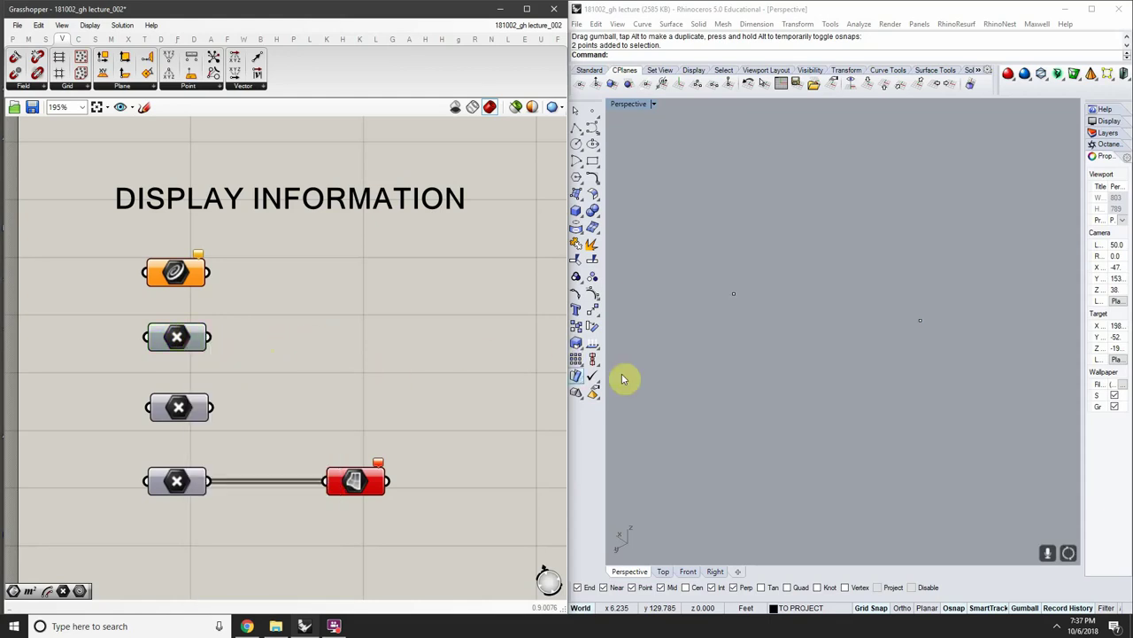
{"action": "right_click_drag", "start_coordinate": [771, 331], "coordinate": [719, 334]}
{"action": "left_click", "coordinate": [207, 337]}
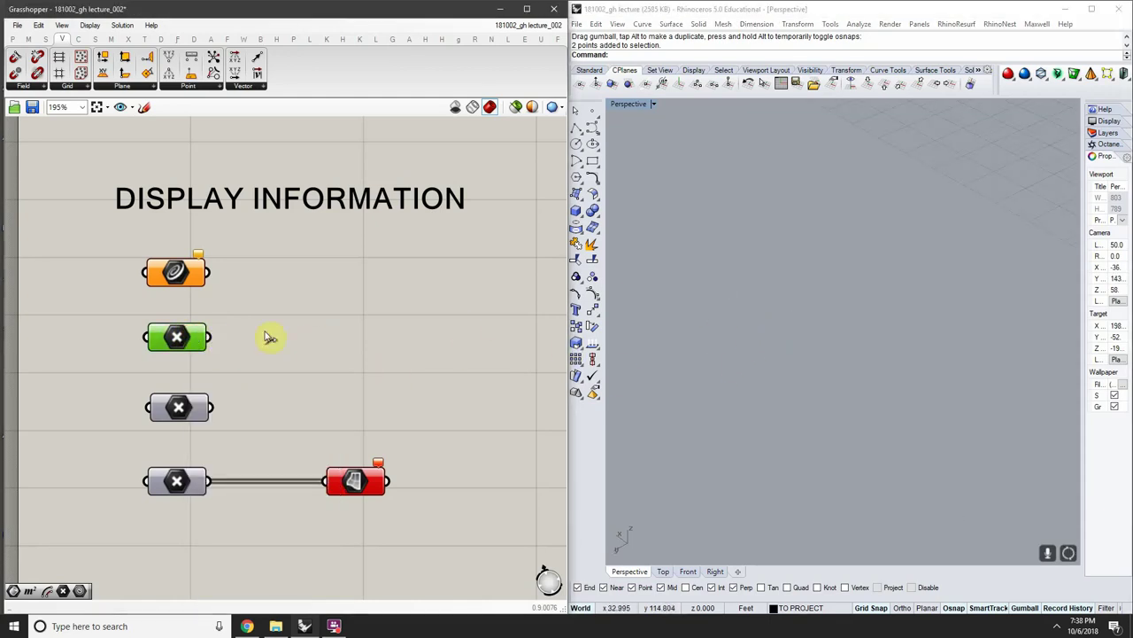
{"action": "left_click", "coordinate": [666, 240]}
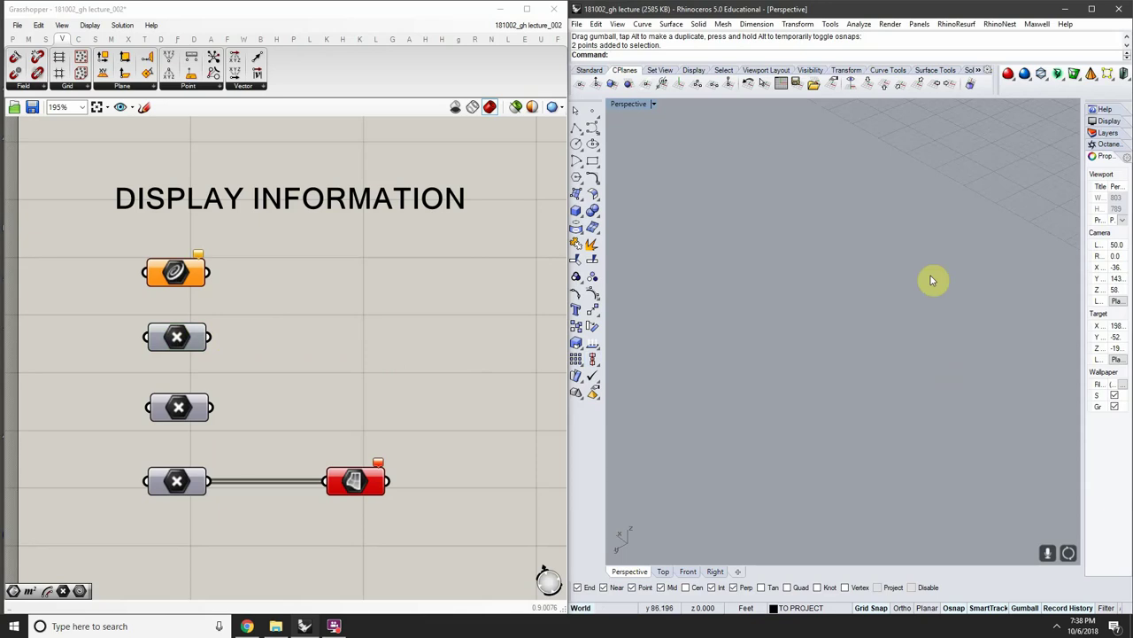
Turn the first point parameter's preview back on and zoom the Perspective viewport to its two points
{"action": "right_click", "coordinate": [177, 343]}
{"action": "left_click", "coordinate": [228, 361]}
{"action": "left_click_drag", "start_coordinate": [324, 340], "coordinate": [147, 350]}
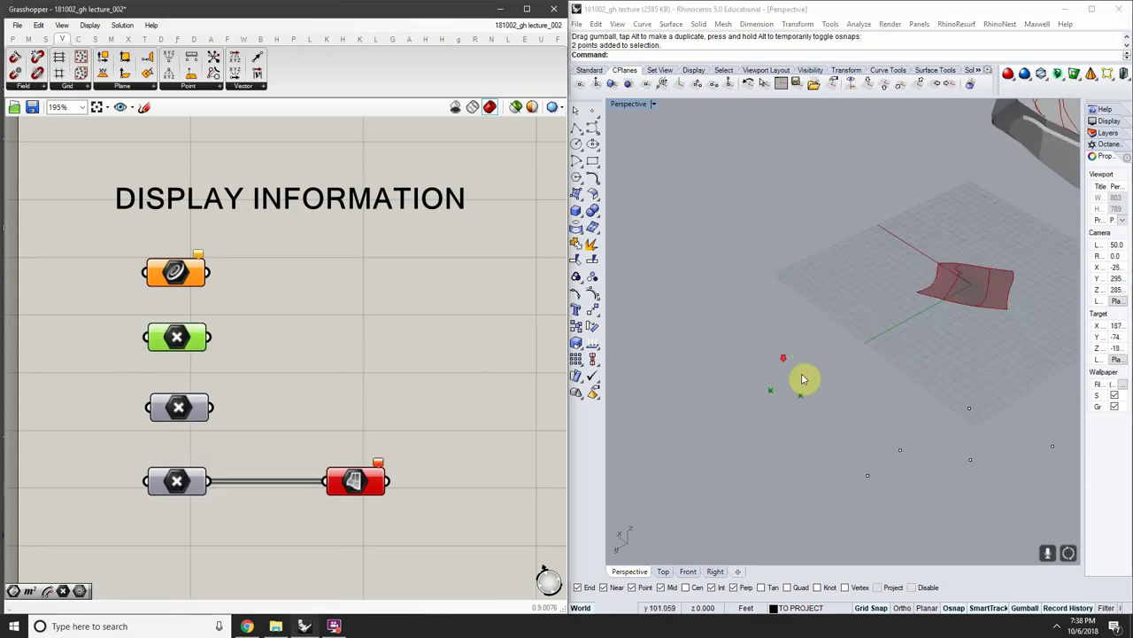
{"action": "left_click", "coordinate": [753, 390]}
{"action": "left_click_drag", "start_coordinate": [772, 206], "coordinate": [883, 272]}
{"action": "type", "text": "zs"}
{"action": "key", "text": "Return"}
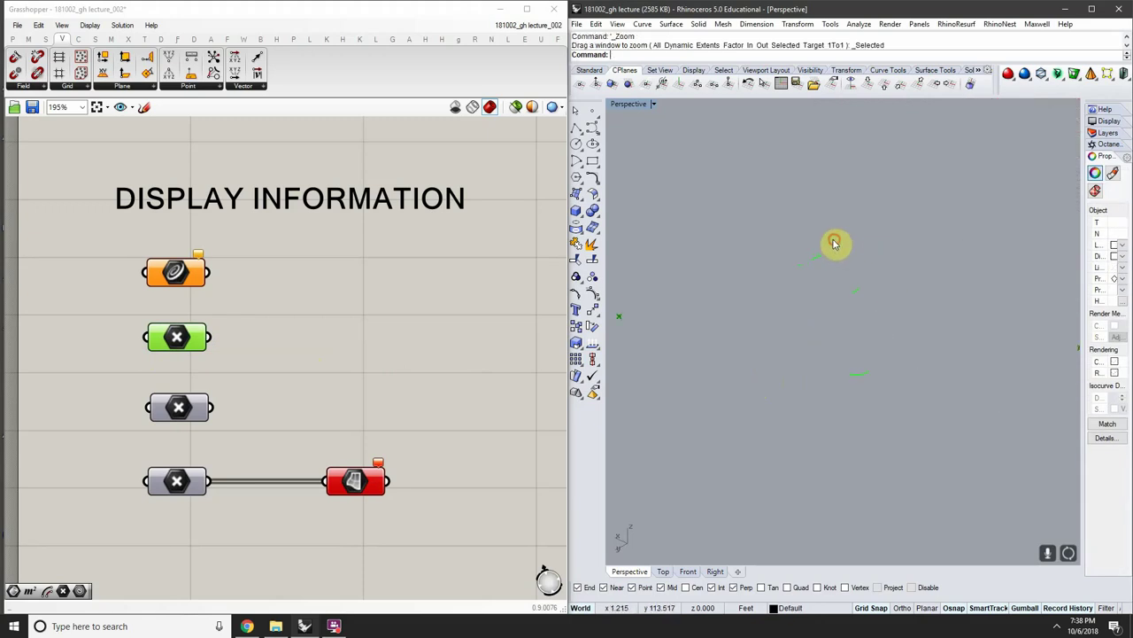
{"action": "left_click", "coordinate": [823, 250]}
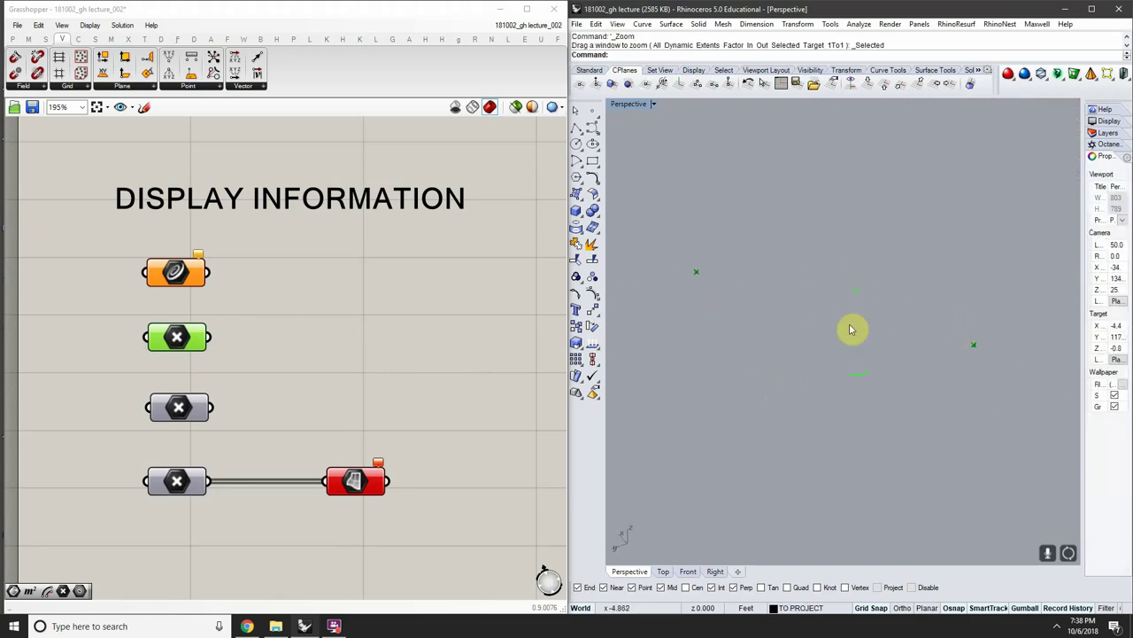
{"action": "left_click", "coordinate": [298, 349]}
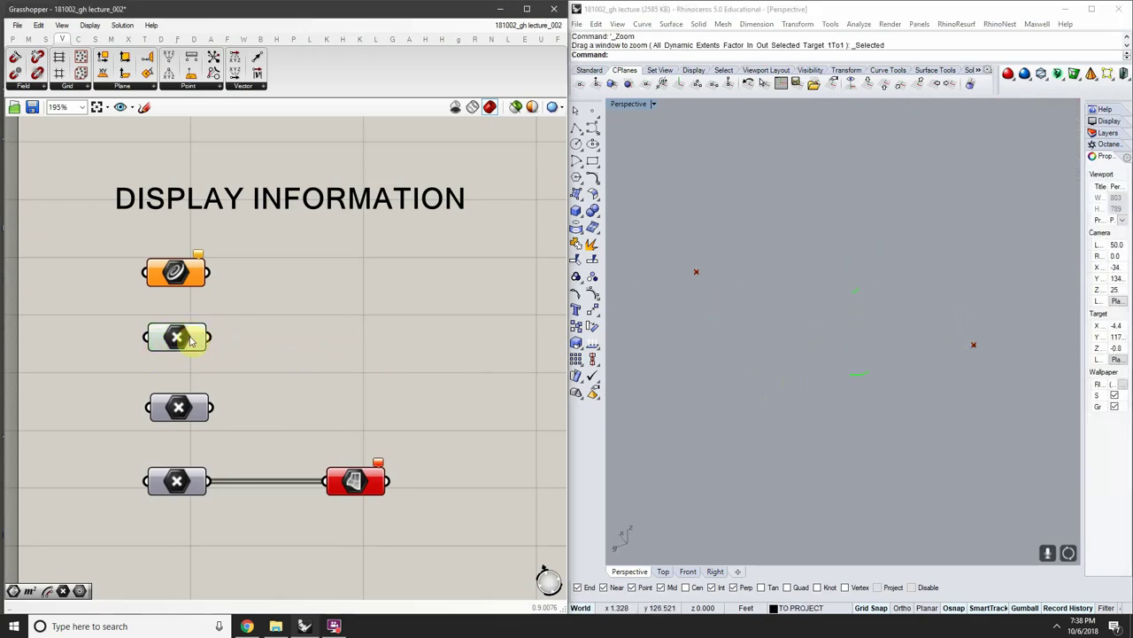
Disable the first point parameter's preview once more and inspect the underlying Rhino points
{"action": "left_click", "coordinate": [184, 336]}
{"action": "left_click", "coordinate": [736, 284]}
{"action": "left_click", "coordinate": [316, 316]}
{"action": "left_click", "coordinate": [189, 340]}
{"action": "right_click", "coordinate": [191, 342]}
{"action": "left_click", "coordinate": [807, 264]}
{"action": "left_click", "coordinate": [394, 333]}
{"action": "left_click", "coordinate": [202, 343]}
{"action": "right_click", "coordinate": [202, 343]}
{"action": "left_click", "coordinate": [342, 337]}
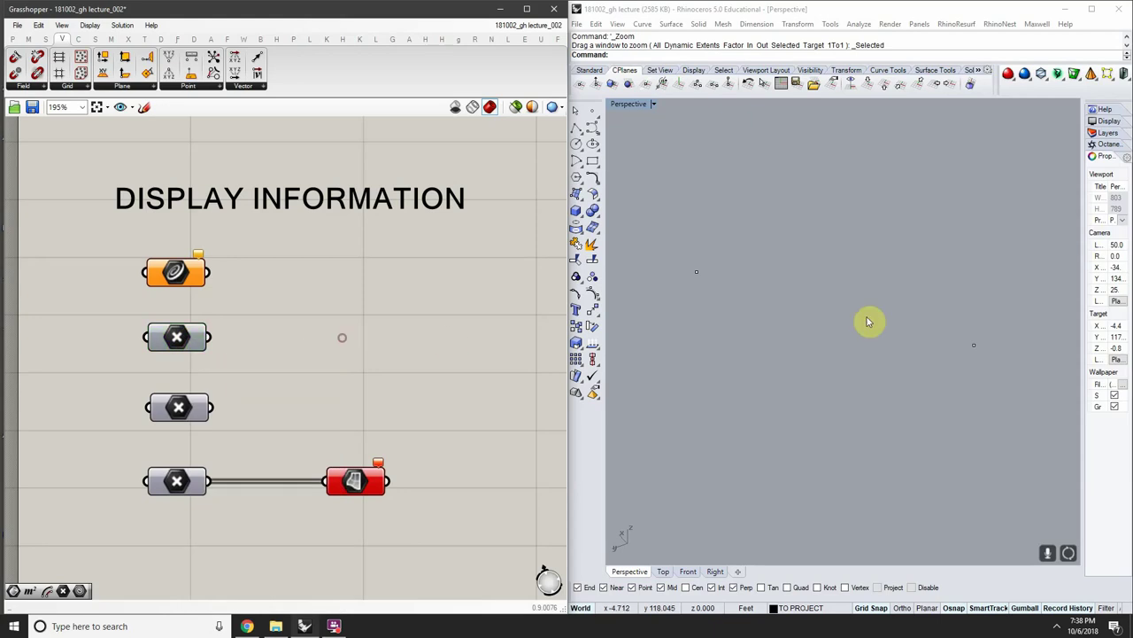
{"action": "left_click", "coordinate": [918, 334]}
{"action": "right_click_drag", "start_coordinate": [917, 334], "coordinate": [744, 250]}
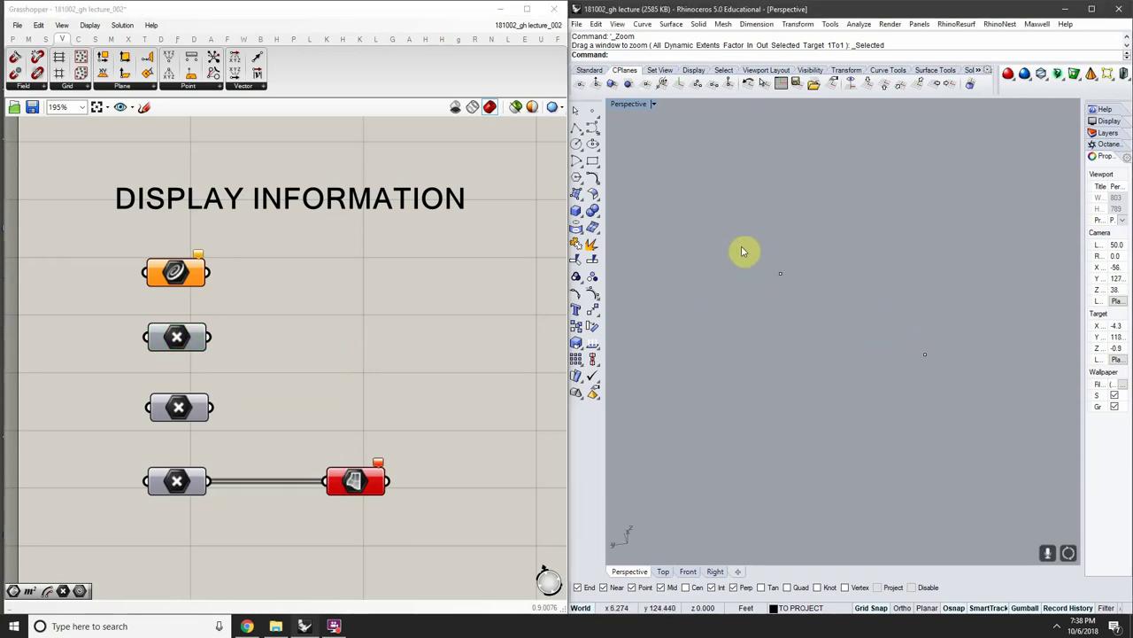
Re-enable the preview of the first point parameter
{"action": "left_click", "coordinate": [183, 340]}
{"action": "right_click", "coordinate": [180, 340]}
{"action": "left_click", "coordinate": [215, 361]}
Read the error message on the red surface parameter and inspect its connection from the point parameter
{"action": "right_click_drag", "start_coordinate": [357, 485], "coordinate": [155, 404]}
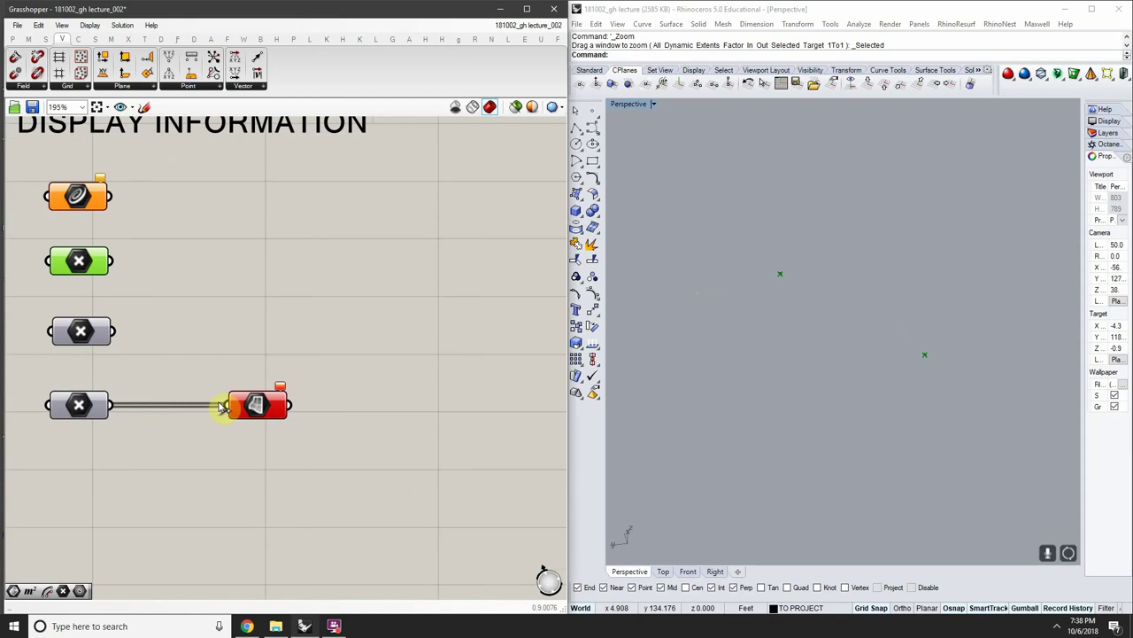
{"action": "left_click", "coordinate": [261, 365]}
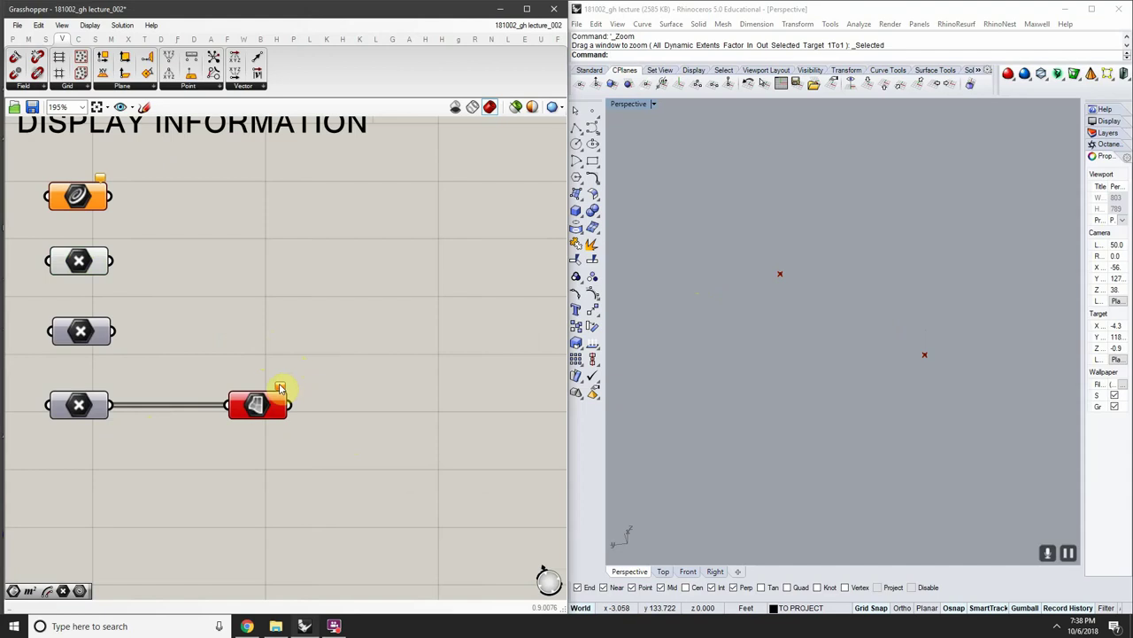
{"action": "mouse_move", "coordinate": [281, 390]}
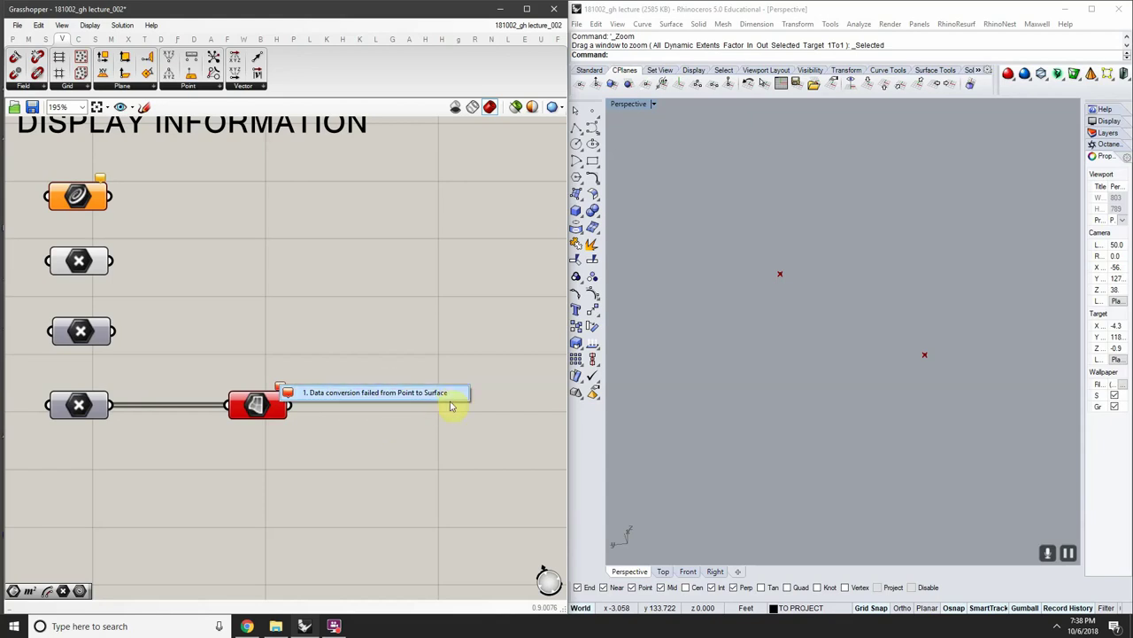
{"action": "right_click_drag", "start_coordinate": [110, 476], "coordinate": [210, 512]}
{"action": "scroll", "coordinate": [183, 438], "scroll_direction": "up", "scroll_amount": 2}
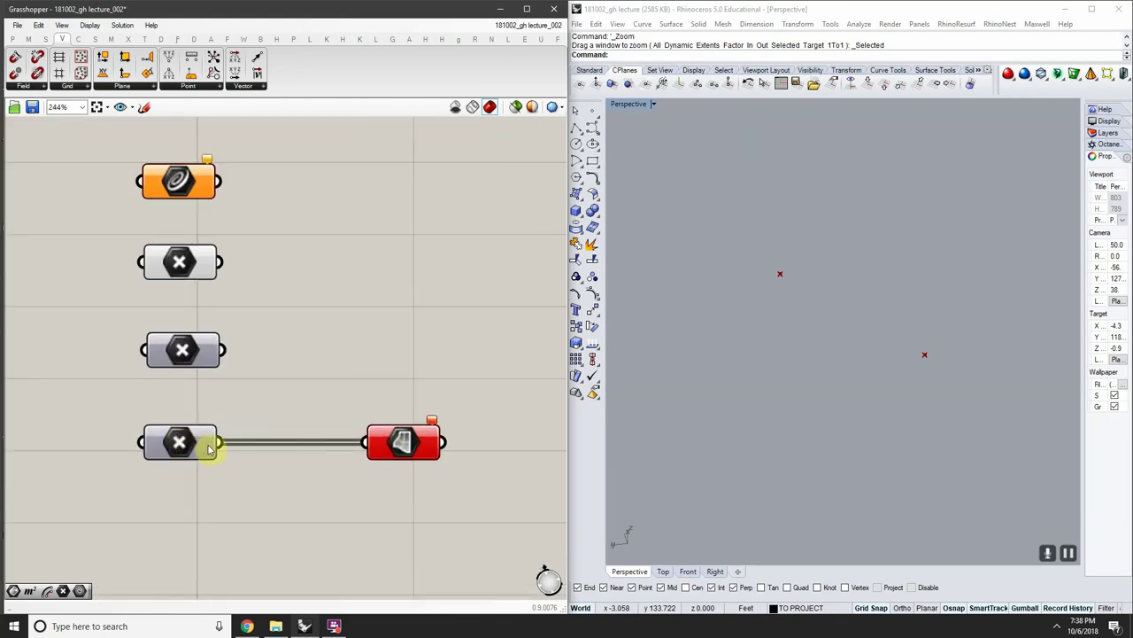
{"action": "left_click", "coordinate": [403, 435]}
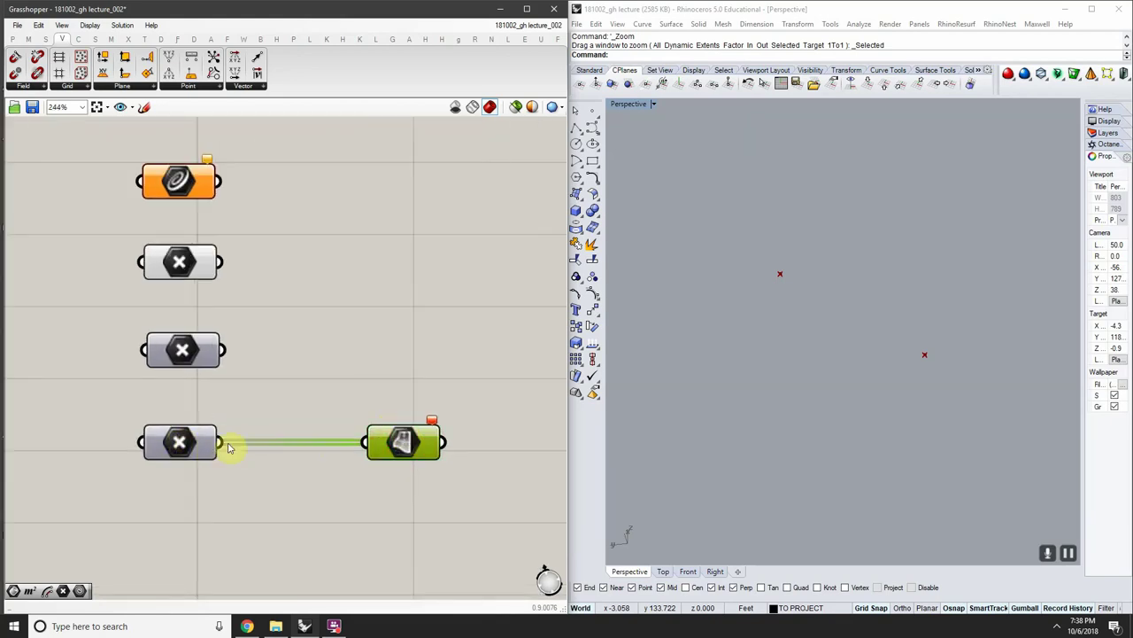
{"action": "right_click_drag", "start_coordinate": [895, 337], "coordinate": [934, 340]}
{"action": "left_click", "coordinate": [381, 441]}
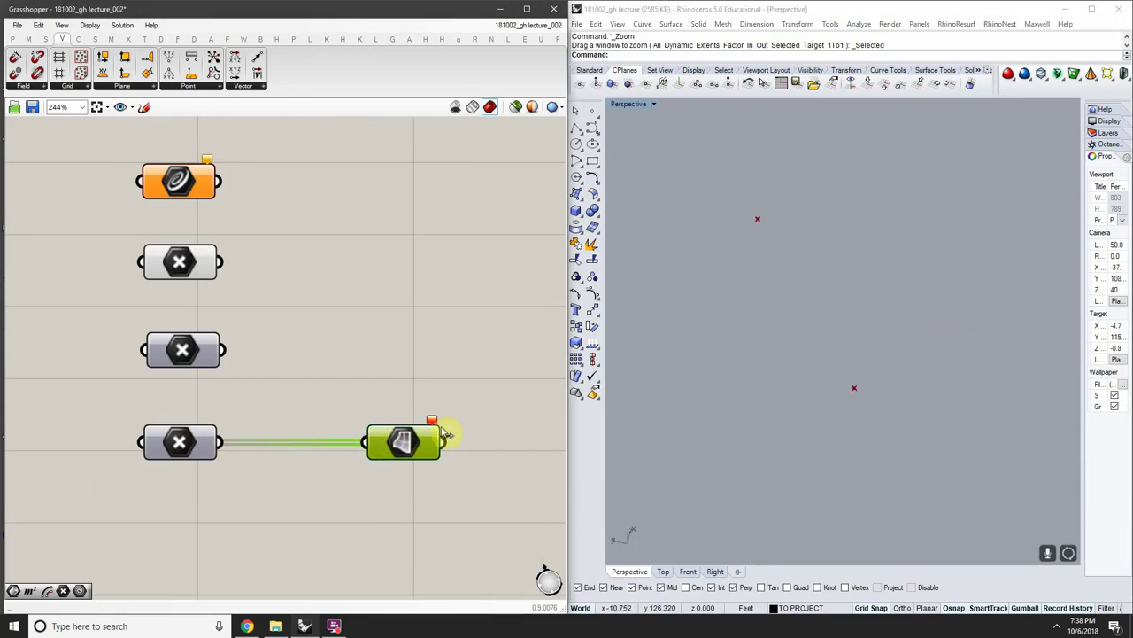
{"action": "right_click_drag", "start_coordinate": [423, 427], "coordinate": [373, 416]}
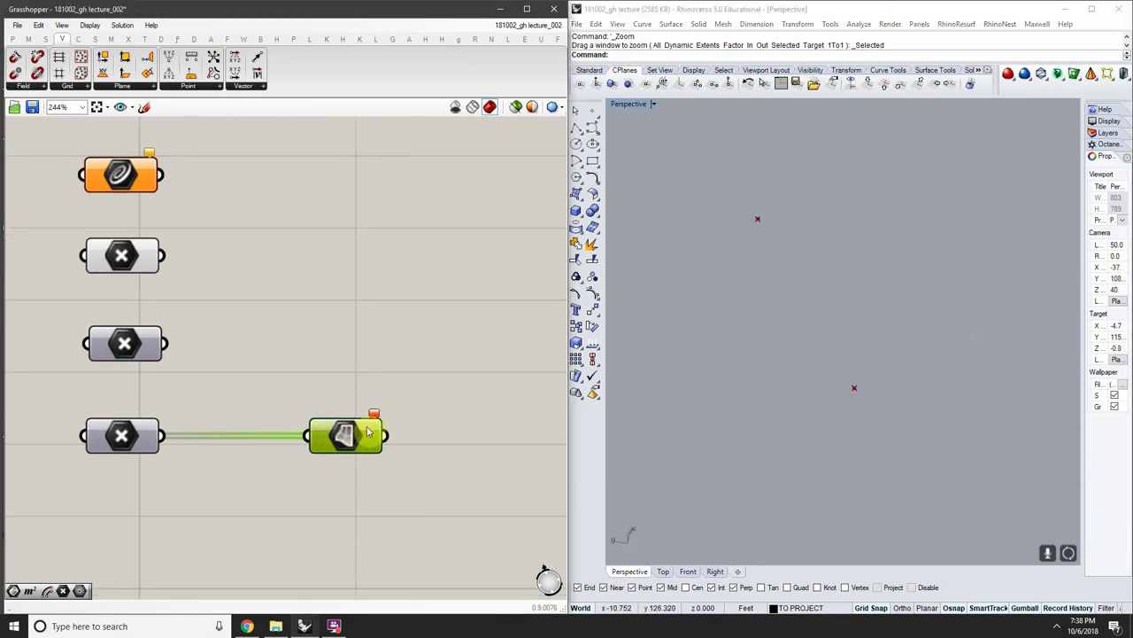
{"action": "scroll", "coordinate": [381, 421], "scroll_direction": "down", "scroll_amount": 3}
{"action": "left_click", "coordinate": [397, 425]}
{"action": "scroll", "coordinate": [378, 400], "scroll_direction": "up", "scroll_amount": 2}
{"action": "right_click_drag", "start_coordinate": [377, 400], "coordinate": [248, 357]}
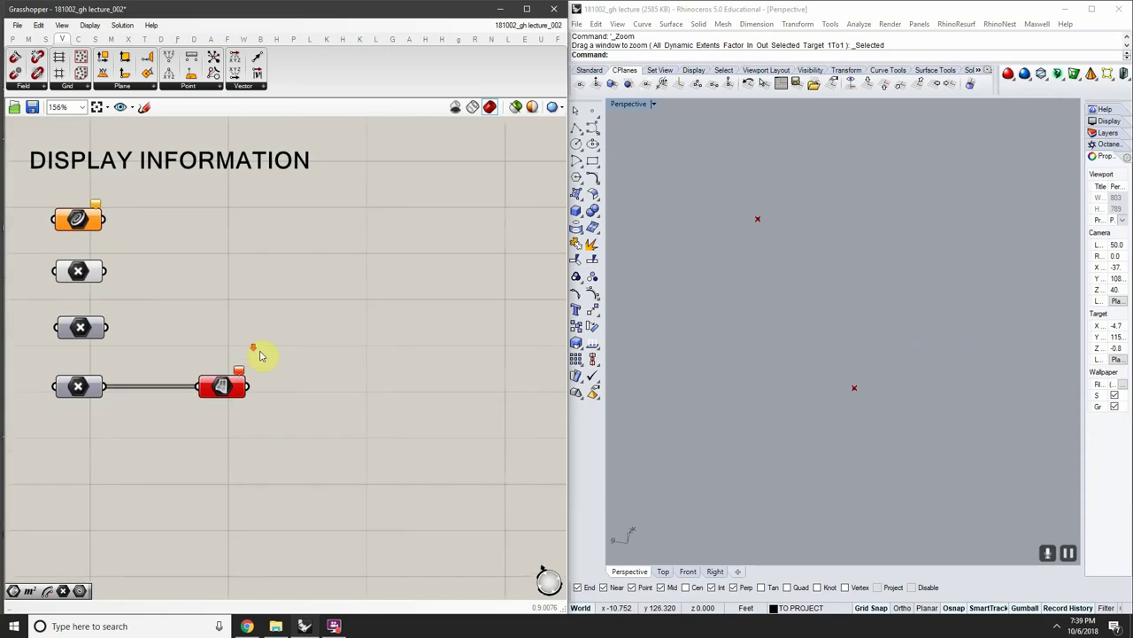
Locate the base surface with the box and curves in Rhino and zoom all viewports to them
{"action": "scroll", "coordinate": [248, 357], "scroll_direction": "down", "scroll_amount": 4}
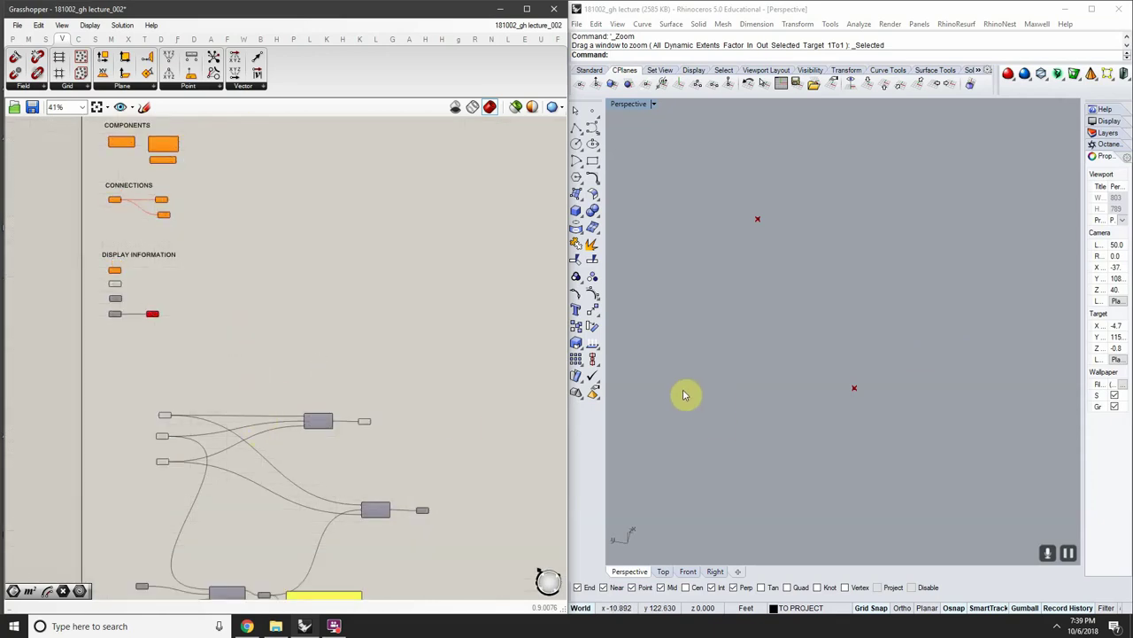
{"action": "left_click", "coordinate": [1107, 303]}
{"action": "scroll", "coordinate": [1062, 332], "scroll_direction": "down", "scroll_amount": 6}
{"action": "scroll", "coordinate": [825, 356], "scroll_direction": "down", "scroll_amount": 7}
{"action": "right_click_drag", "start_coordinate": [931, 364], "coordinate": [655, 361], "text": "shift"}
{"action": "scroll", "coordinate": [810, 360], "scroll_direction": "down", "scroll_amount": 2}
{"action": "scroll", "coordinate": [941, 363], "scroll_direction": "up", "scroll_amount": 3}
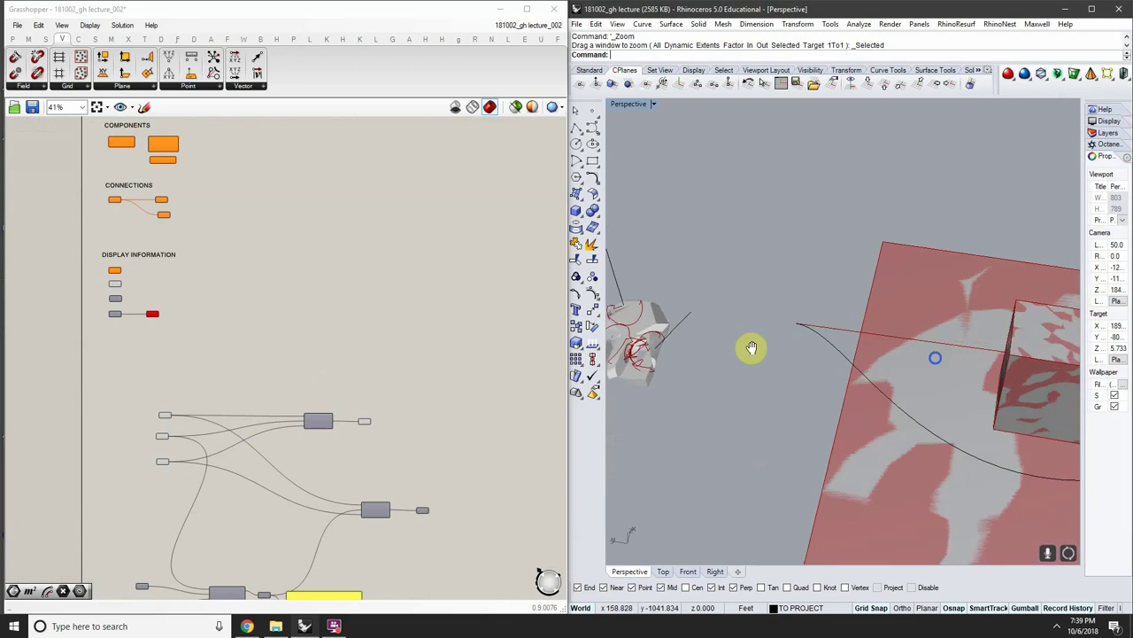
{"action": "scroll", "coordinate": [734, 346], "scroll_direction": "down", "scroll_amount": 6}
{"action": "left_click_drag", "start_coordinate": [964, 245], "coordinate": [781, 360]}
{"action": "type", "text": "zsa"}
{"action": "key", "text": "Return"}
Select the large base surface in Rhino and move it sideways with the gumball
{"action": "right_click_drag", "start_coordinate": [850, 343], "coordinate": [936, 328]}
{"action": "left_click", "coordinate": [1027, 202]}
{"action": "right_click_drag", "start_coordinate": [999, 231], "coordinate": [918, 354]}
{"action": "left_click", "coordinate": [868, 301]}
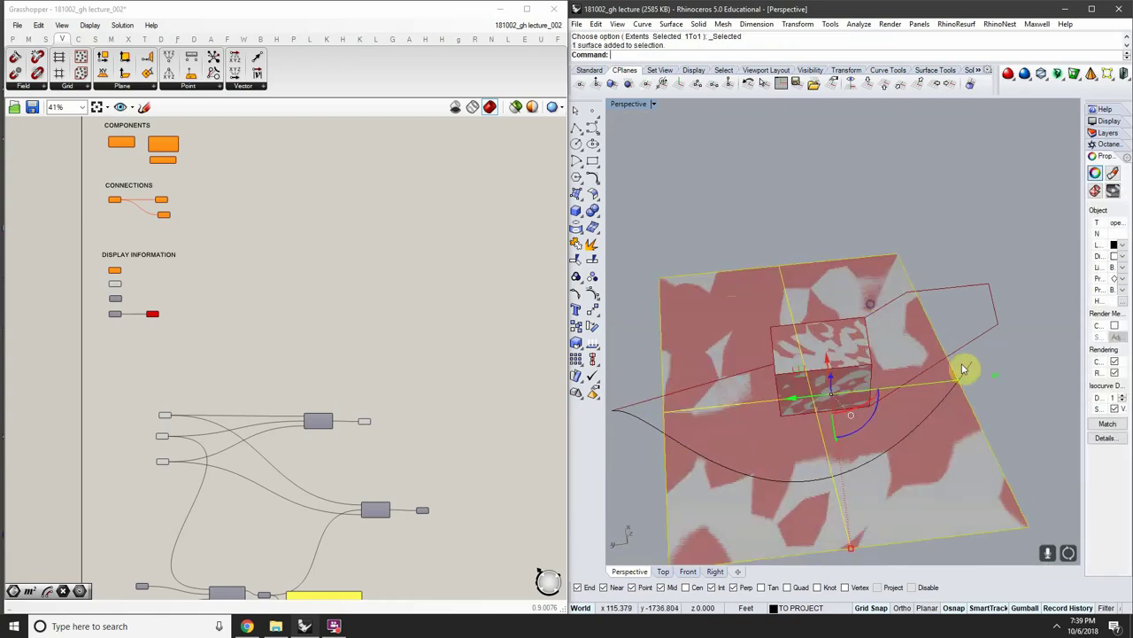
{"action": "scroll", "coordinate": [984, 368], "scroll_direction": "down", "scroll_amount": 4}
{"action": "right_click_drag", "start_coordinate": [984, 367], "coordinate": [997, 381]}
{"action": "scroll", "coordinate": [997, 382], "scroll_direction": "down", "scroll_amount": 4}
{"action": "scroll", "coordinate": [1014, 380], "scroll_direction": "up", "scroll_amount": 7}
{"action": "left_click_drag", "start_coordinate": [912, 363], "coordinate": [1036, 343]}
{"action": "left_click", "coordinate": [984, 248]}
Rearrange the brep, curve and surface parameters into a neat vertical column on the Grasshopper canvas
{"action": "right_click_drag", "start_coordinate": [919, 265], "coordinate": [852, 344]}
{"action": "scroll", "coordinate": [190, 458], "scroll_direction": "up", "scroll_amount": 4}
{"action": "scroll", "coordinate": [133, 370], "scroll_direction": "up", "scroll_amount": 2}
{"action": "right_click_drag", "start_coordinate": [132, 366], "coordinate": [163, 335]}
{"action": "left_click_drag", "start_coordinate": [184, 328], "coordinate": [165, 318]}
{"action": "right_click_drag", "start_coordinate": [154, 351], "coordinate": [278, 341]}
{"action": "left_click_drag", "start_coordinate": [294, 389], "coordinate": [284, 380]}
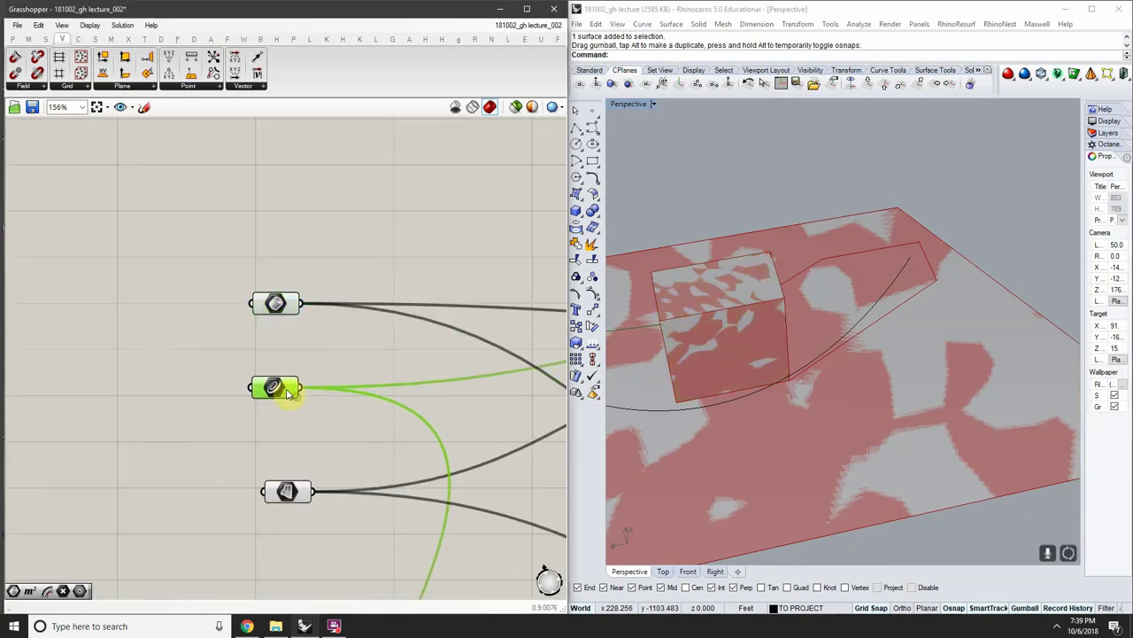
{"action": "left_click_drag", "start_coordinate": [285, 490], "coordinate": [274, 462]}
Examine the box, curves and base surface in the Rhino perspective view from several angles
{"action": "left_click", "coordinate": [1005, 199]}
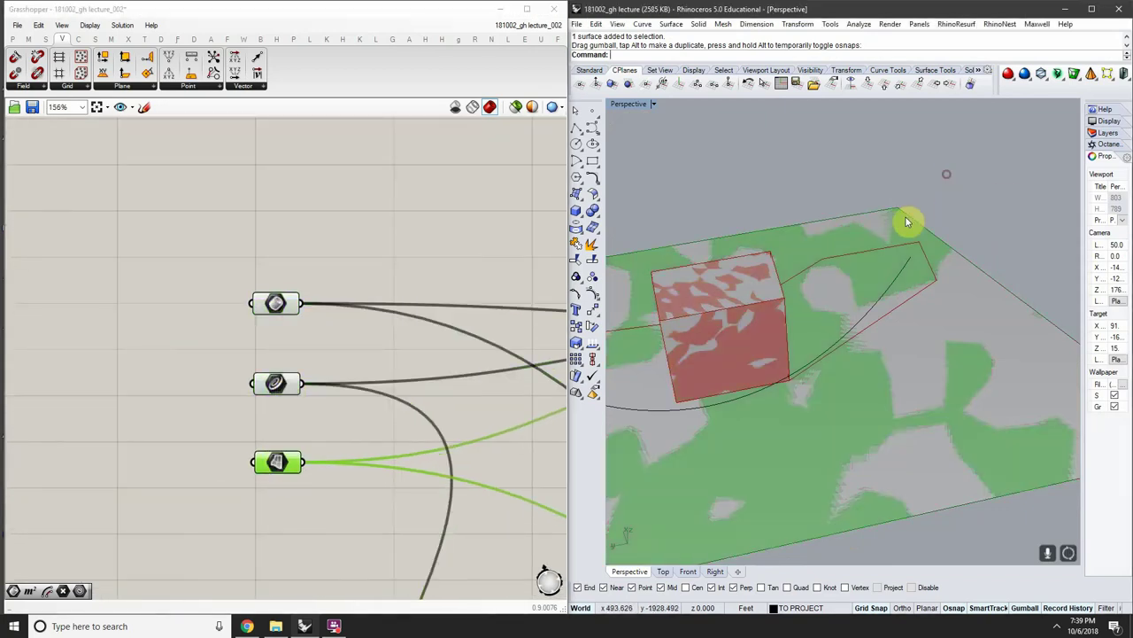
{"action": "right_click_drag", "start_coordinate": [916, 205], "coordinate": [842, 237]}
{"action": "scroll", "coordinate": [842, 238], "scroll_direction": "down", "scroll_amount": 7}
{"action": "scroll", "coordinate": [780, 255], "scroll_direction": "up", "scroll_amount": 8}
{"action": "right_click_drag", "start_coordinate": [782, 259], "coordinate": [824, 247]}
{"action": "left_click", "coordinate": [824, 246]}
{"action": "scroll", "coordinate": [797, 198], "scroll_direction": "down", "scroll_amount": 3}
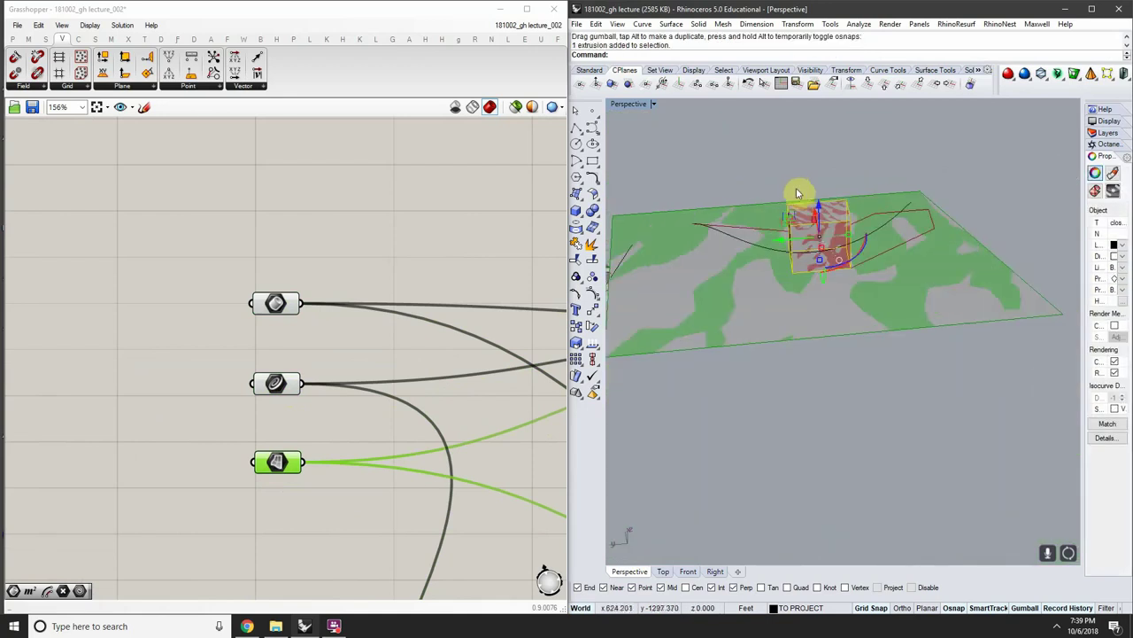
{"action": "left_click", "coordinate": [444, 290]}
{"action": "right_click_drag", "start_coordinate": [790, 229], "coordinate": [842, 168]}
{"action": "left_click", "coordinate": [842, 159]}
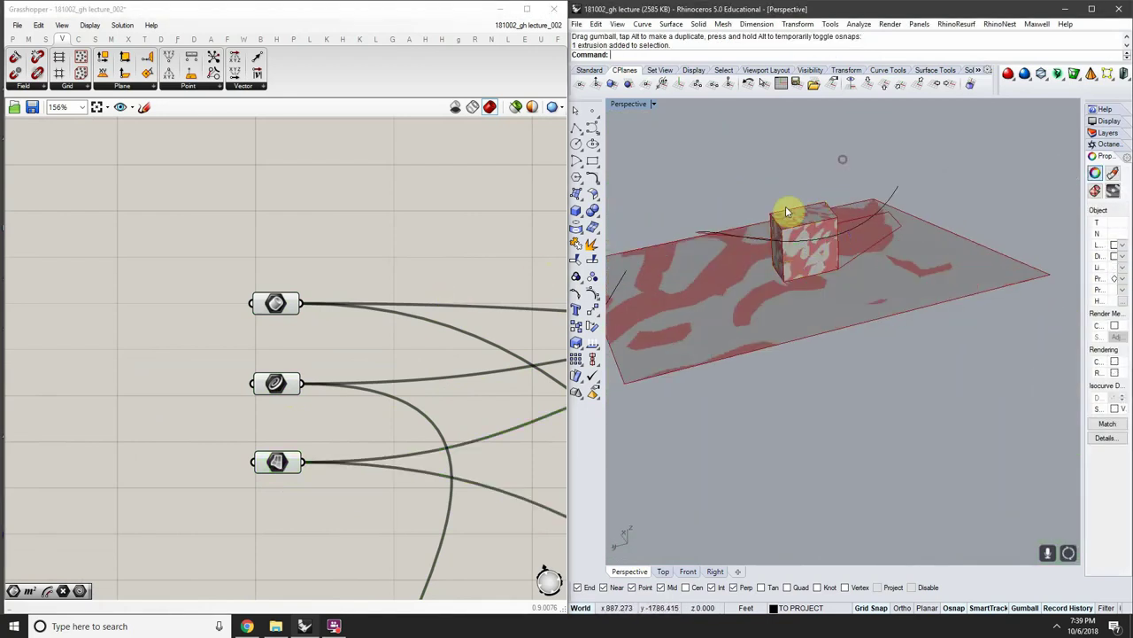
Select the brep, curve and surface parameters one after another to identify the Rhino geometry each one references
{"action": "left_click", "coordinate": [288, 304]}
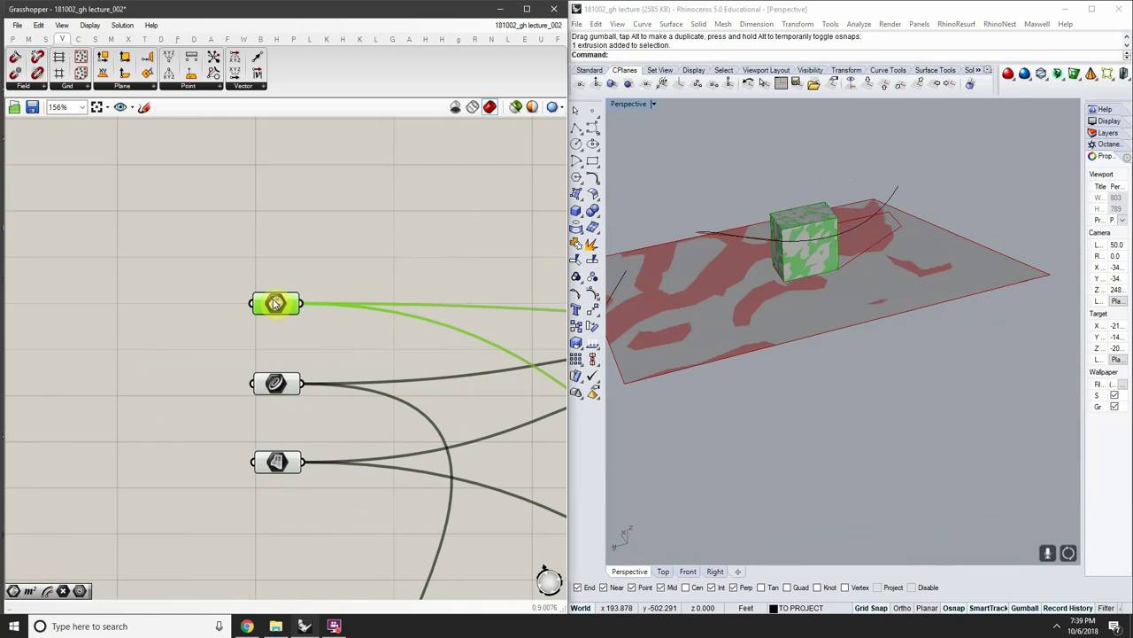
{"action": "right_click", "coordinate": [275, 304]}
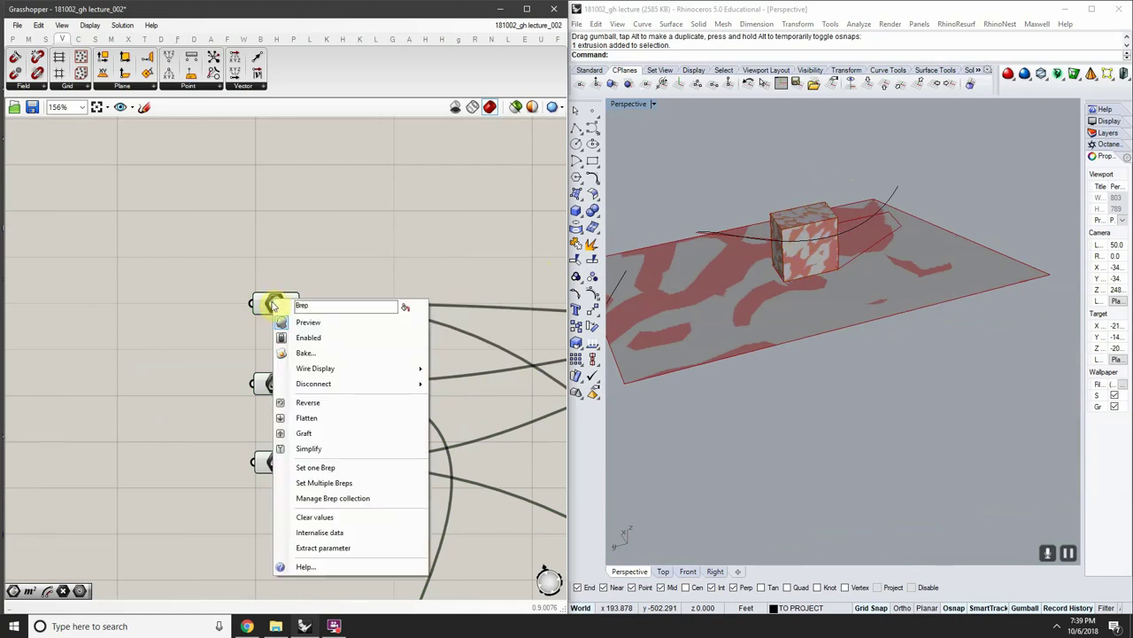
{"action": "left_click", "coordinate": [273, 305]}
{"action": "left_click", "coordinate": [275, 384]}
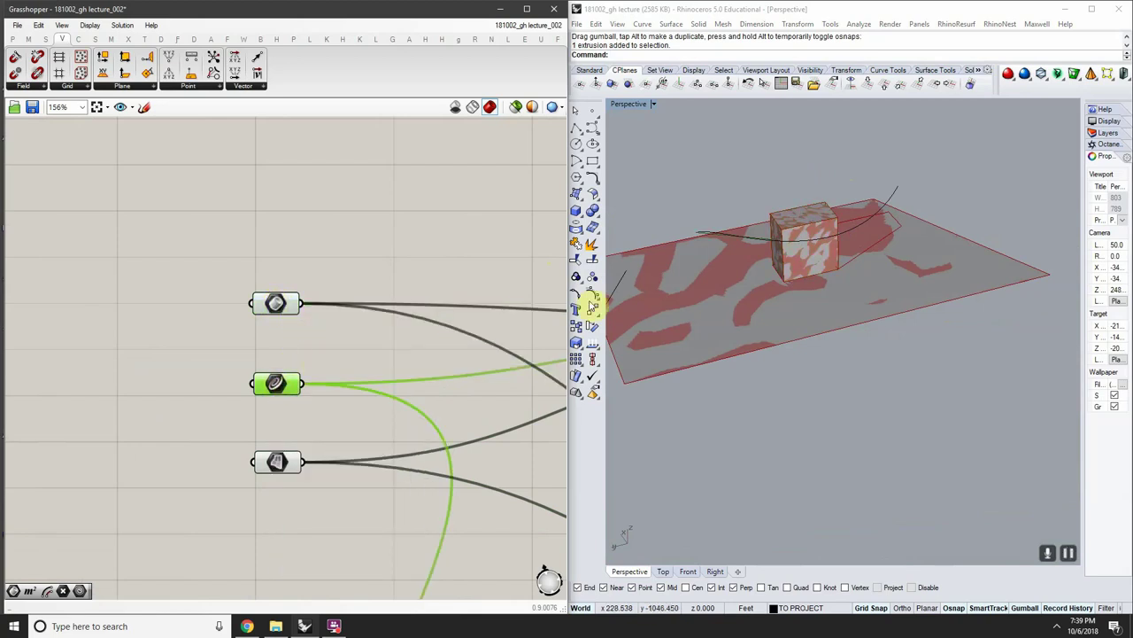
{"action": "right_click_drag", "start_coordinate": [860, 197], "coordinate": [796, 316]}
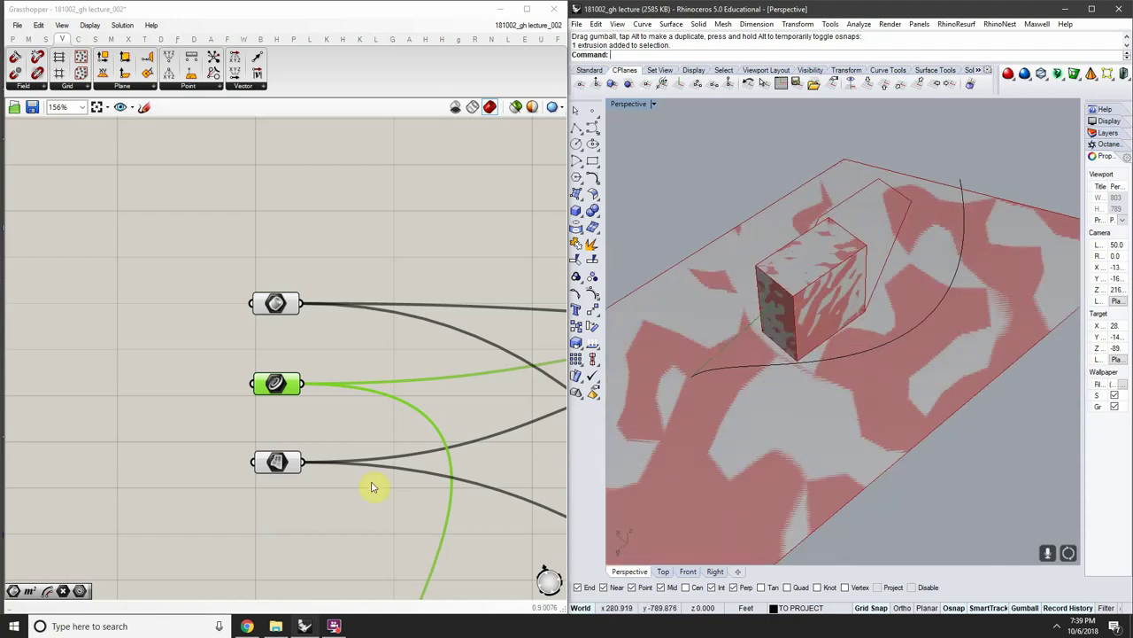
{"action": "left_click", "coordinate": [277, 461]}
{"action": "right_click_drag", "start_coordinate": [827, 385], "coordinate": [859, 317]}
Move the component with the Mesh, Light and Plane inputs slightly upward on the canvas
{"action": "right_click_drag", "start_coordinate": [406, 432], "coordinate": [269, 379]}
{"action": "scroll", "coordinate": [282, 396], "scroll_direction": "down", "scroll_amount": 3}
{"action": "scroll", "coordinate": [436, 358], "scroll_direction": "up", "scroll_amount": 2}
{"action": "right_click_drag", "start_coordinate": [437, 358], "coordinate": [338, 348]}
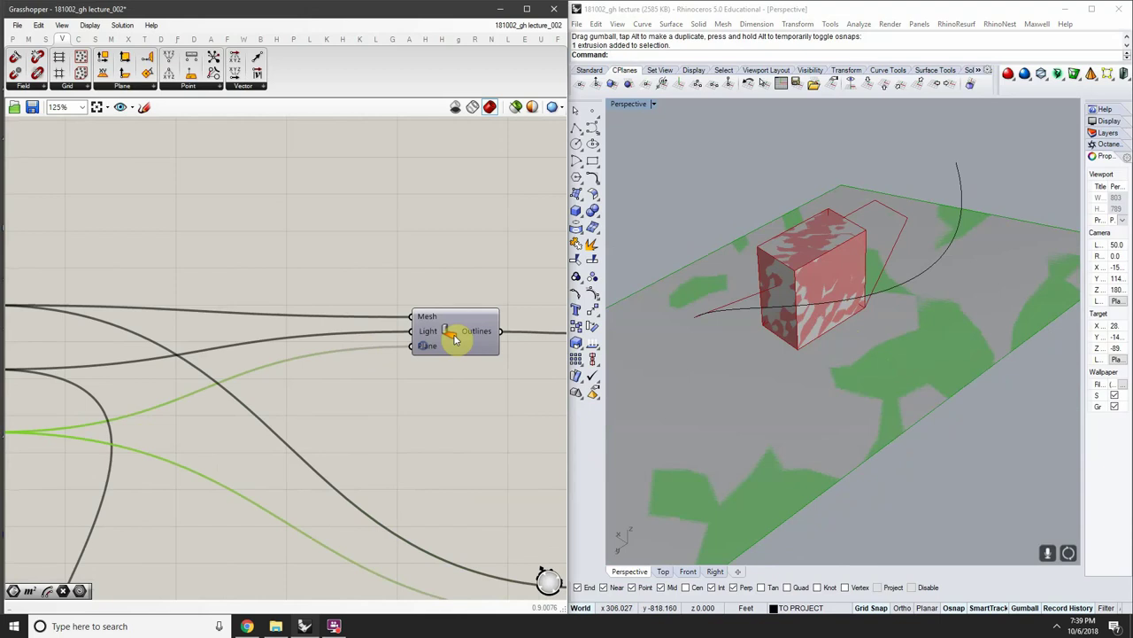
{"action": "scroll", "coordinate": [455, 339], "scroll_direction": "down", "scroll_amount": 1}
{"action": "left_click_drag", "start_coordinate": [456, 339], "coordinate": [417, 315]}
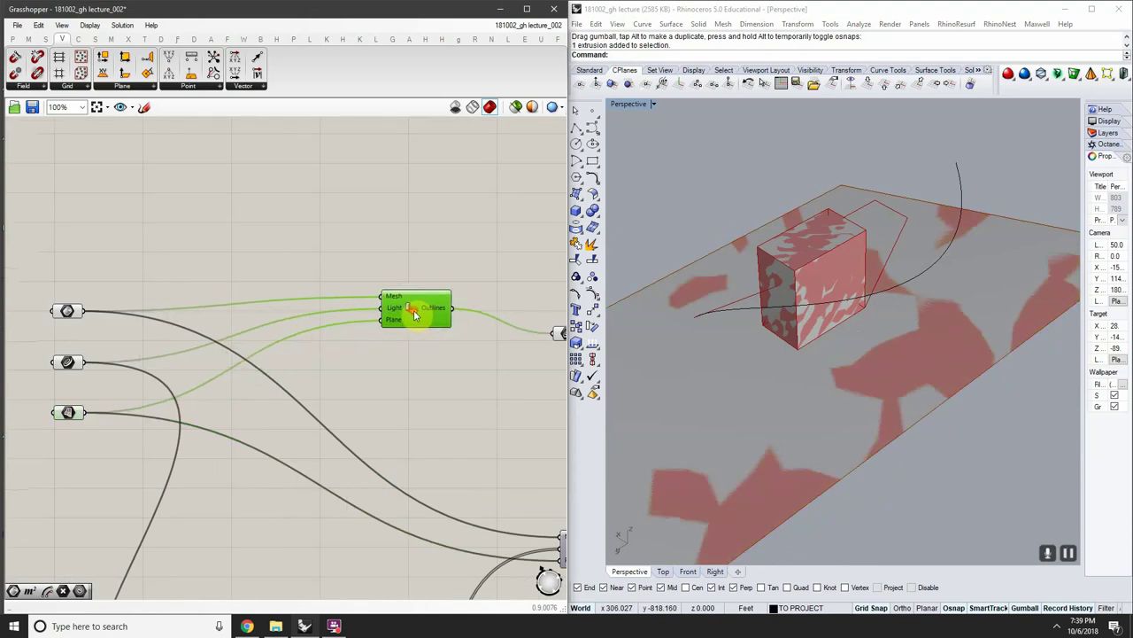
Add a new Surface parameter above the brep parameter on the canvas
{"action": "right_click_drag", "start_coordinate": [209, 287], "coordinate": [376, 308]}
{"action": "double_click", "coordinate": [261, 305]}
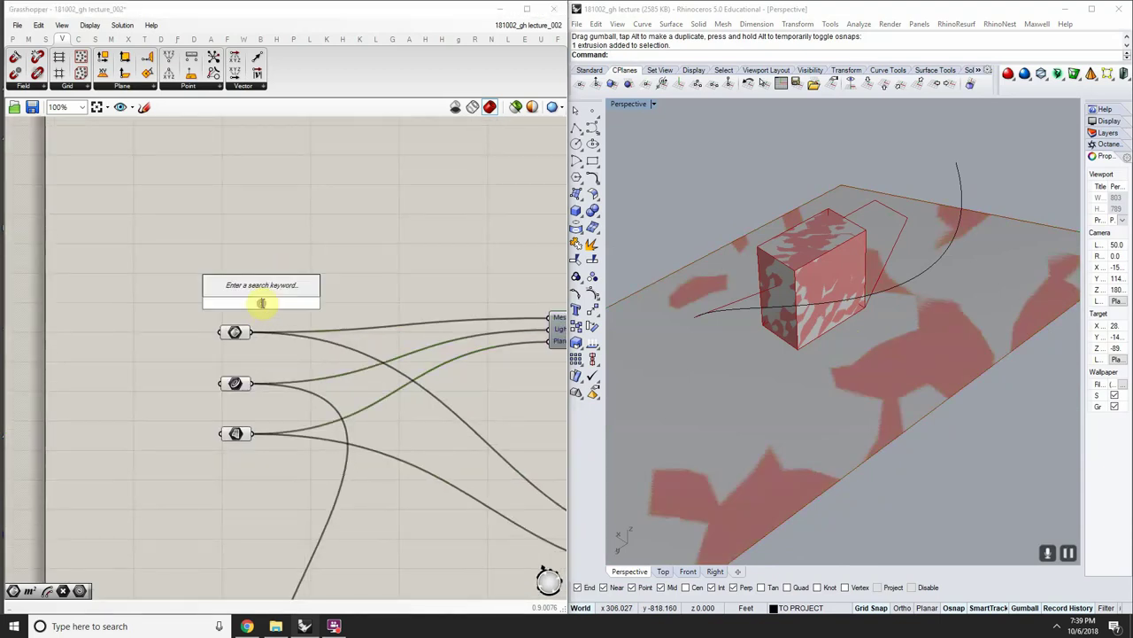
{"action": "left_click", "coordinate": [373, 228]}
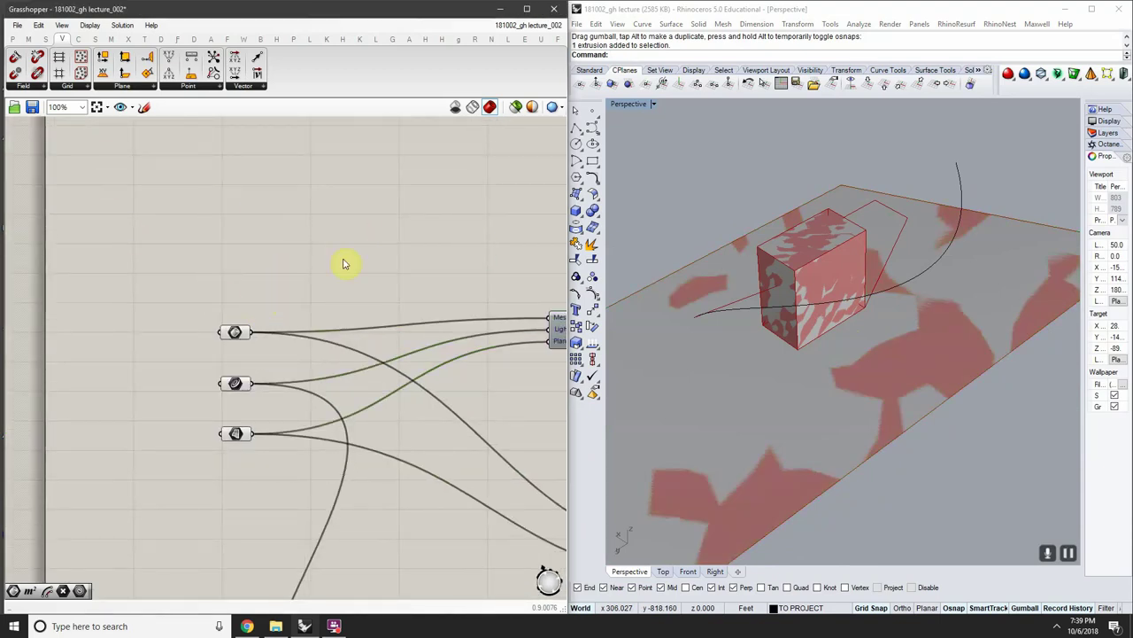
{"action": "double_click", "coordinate": [262, 292]}
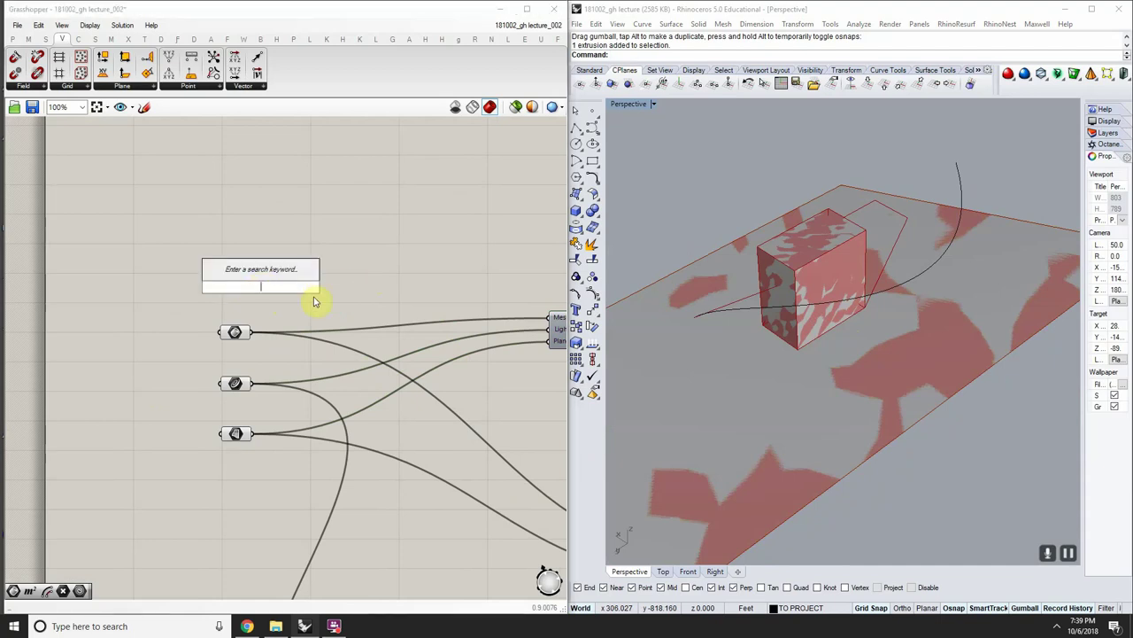
{"action": "type", "text": "SURFACE"}
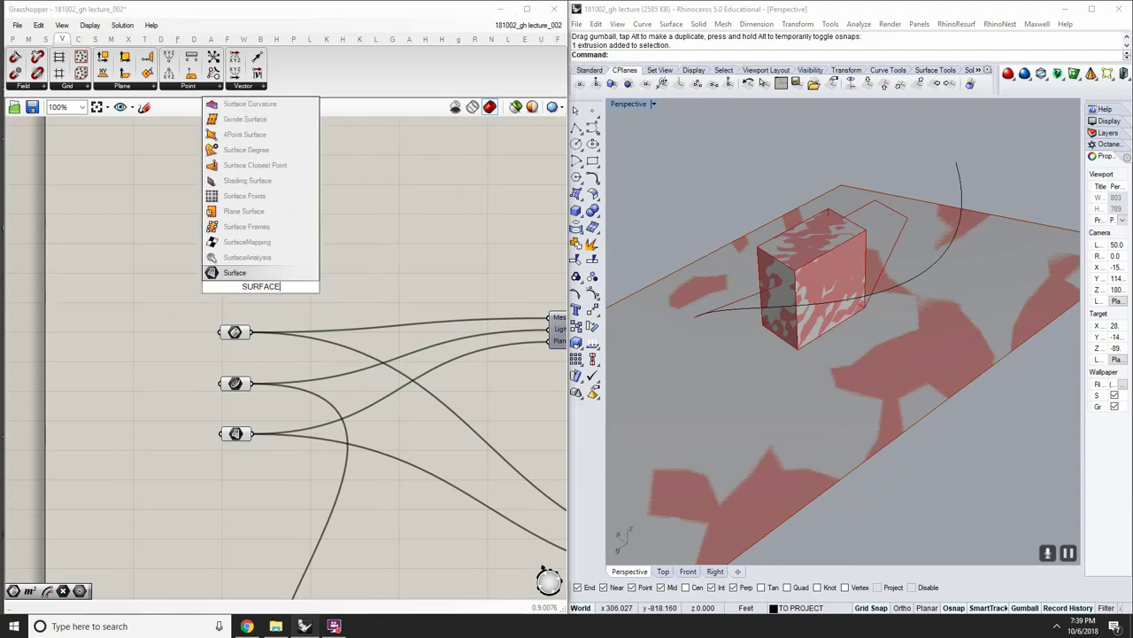
{"action": "key", "text": "Return"}
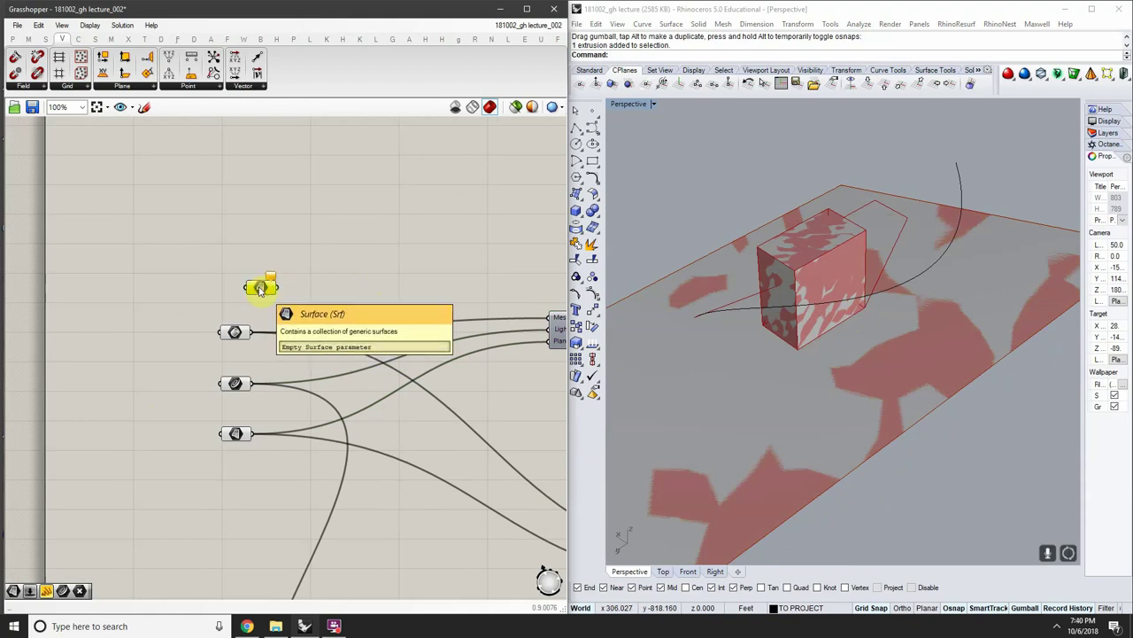
Place the new surface parameter below the existing one and reference the large base surface in it
{"action": "scroll", "coordinate": [261, 288], "scroll_direction": "up", "scroll_amount": 2}
{"action": "left_click_drag", "start_coordinate": [261, 288], "coordinate": [237, 503]}
{"action": "right_click", "coordinate": [236, 503]}
{"action": "left_click", "coordinate": [270, 506]}
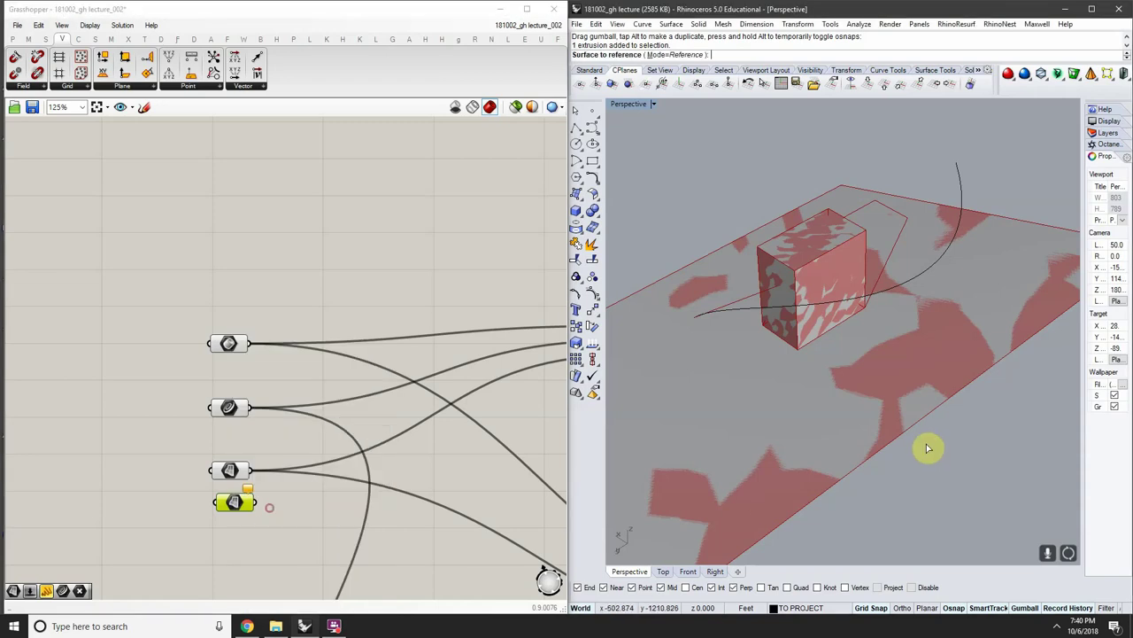
{"action": "left_click", "coordinate": [828, 416]}
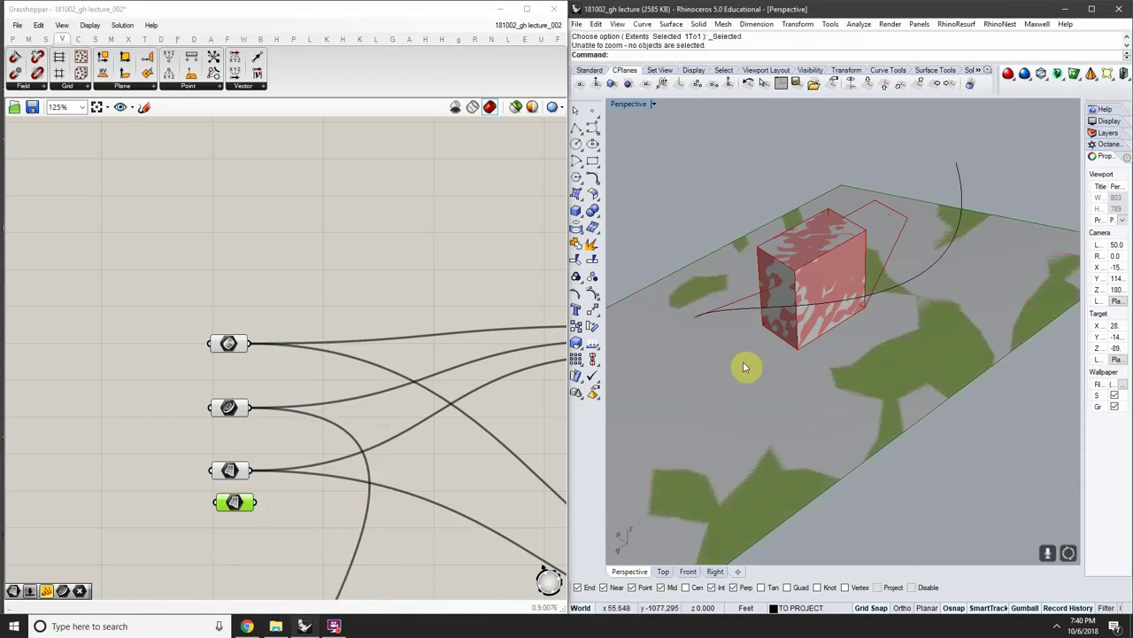
Delete the extra surface parameter below the column of parameters
{"action": "left_click", "coordinate": [313, 433]}
{"action": "scroll", "coordinate": [271, 530], "scroll_direction": "up", "scroll_amount": 4}
{"action": "left_click_drag", "start_coordinate": [255, 478], "coordinate": [172, 434]}
{"action": "key", "text": "Delete"}
Select the brep, curve and surface parameters together and clear the values of the brep parameter
{"action": "scroll", "coordinate": [191, 405], "scroll_direction": "down", "scroll_amount": 10}
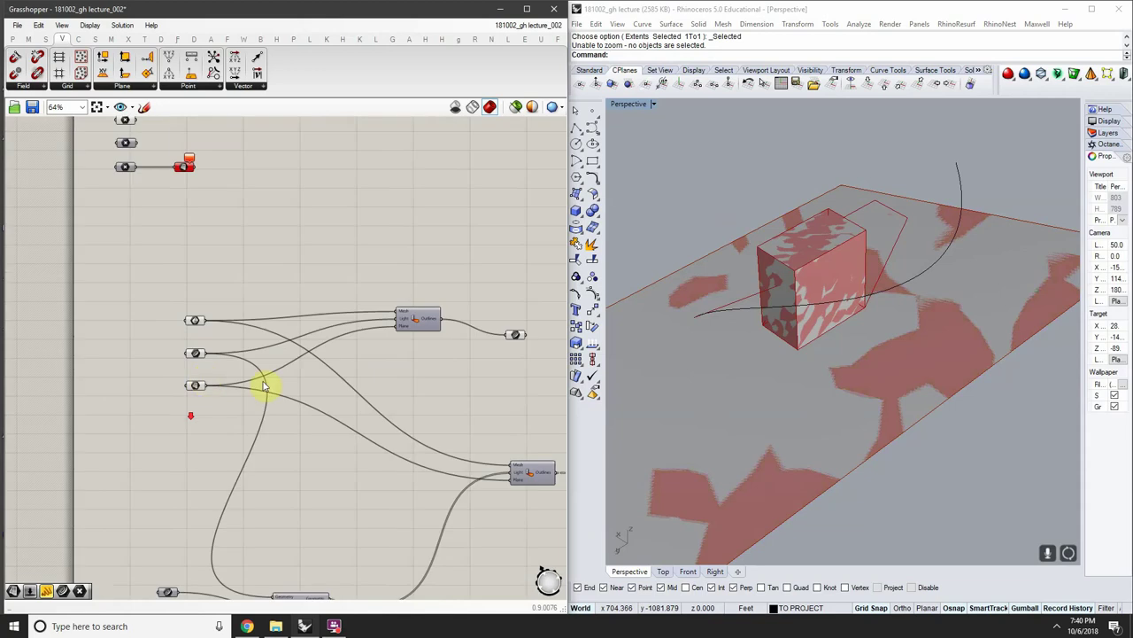
{"action": "scroll", "coordinate": [330, 334], "scroll_direction": "up", "scroll_amount": 4}
{"action": "left_click_drag", "start_coordinate": [414, 345], "coordinate": [377, 374]}
{"action": "scroll", "coordinate": [375, 374], "scroll_direction": "down", "scroll_amount": 3}
{"action": "scroll", "coordinate": [178, 383], "scroll_direction": "up", "scroll_amount": 4}
{"action": "left_click_drag", "start_coordinate": [208, 337], "coordinate": [139, 469]}
{"action": "scroll", "coordinate": [234, 385], "scroll_direction": "up", "scroll_amount": 1}
{"action": "left_click_drag", "start_coordinate": [204, 347], "coordinate": [131, 506]}
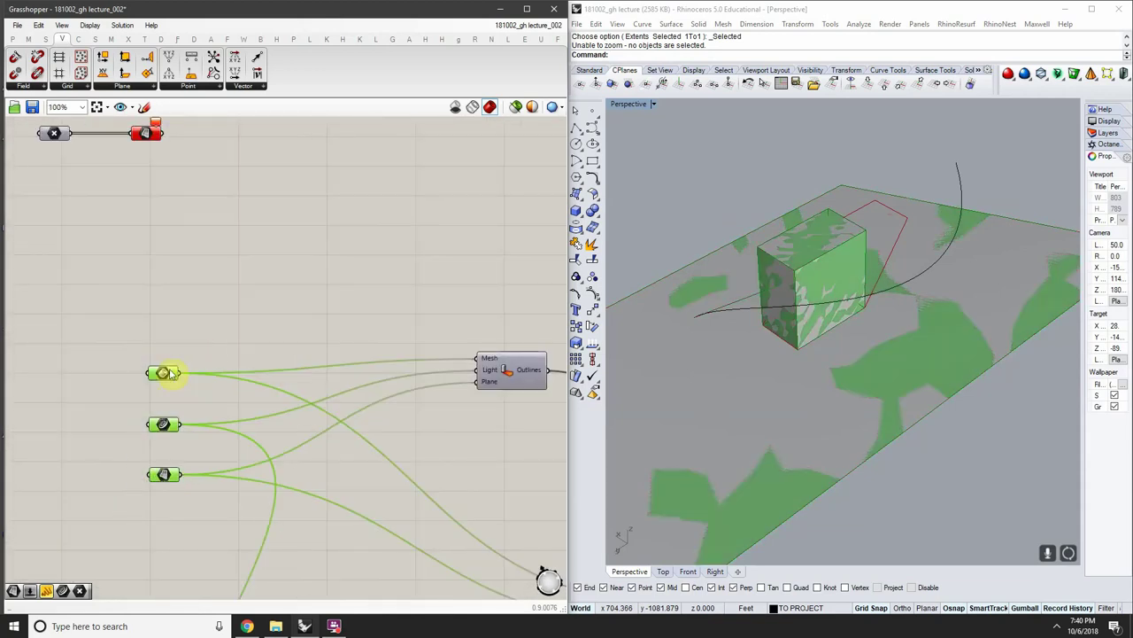
{"action": "right_click", "coordinate": [167, 371]}
{"action": "left_click", "coordinate": [225, 553]}
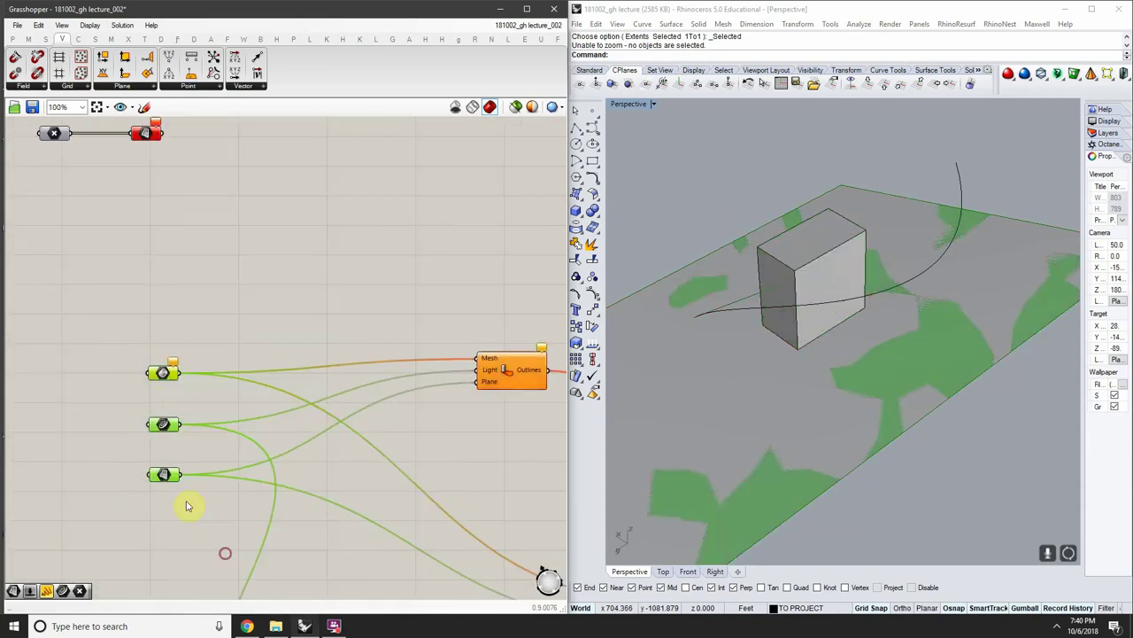
Clear the values stored in the curve and surface parameters
{"action": "right_click", "coordinate": [167, 427]}
{"action": "left_click", "coordinate": [225, 549]}
{"action": "right_click", "coordinate": [175, 428]}
{"action": "left_click", "coordinate": [226, 552]}
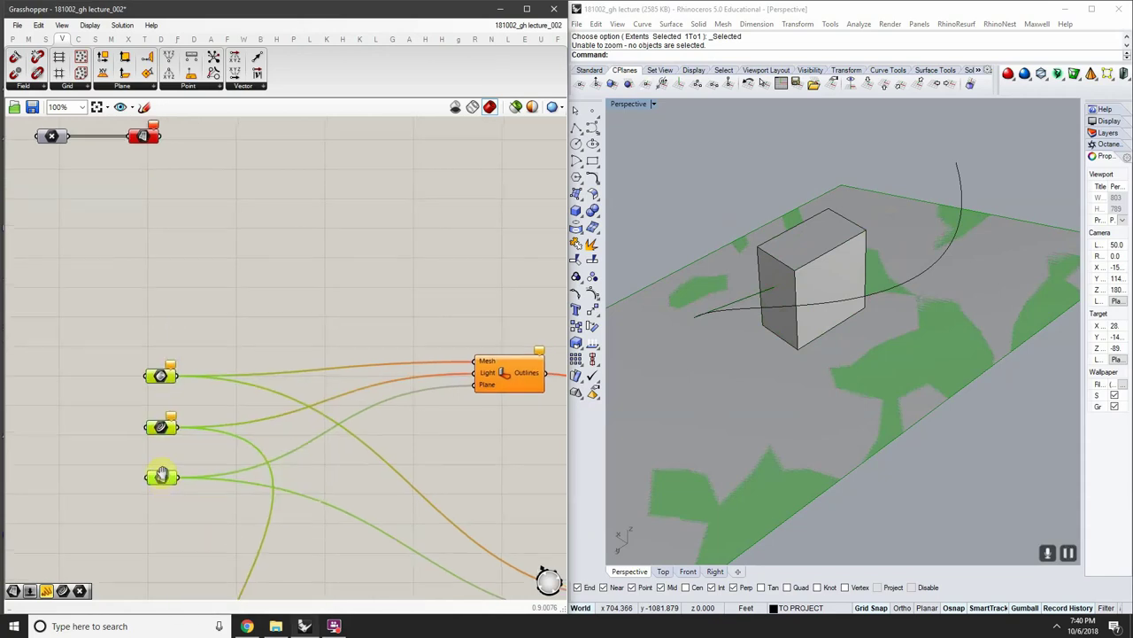
{"action": "right_click", "coordinate": [164, 476]}
{"action": "left_click", "coordinate": [223, 551]}
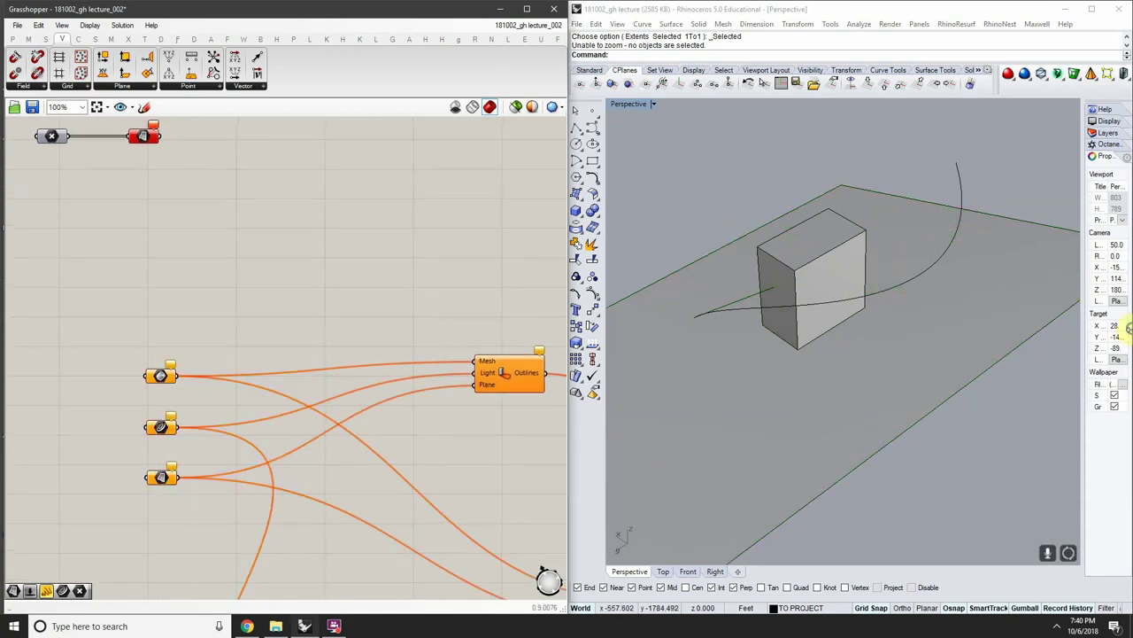
Hide all Rhino objects except the base surface, the box and its neighbouring curves using Invert and Hide
{"action": "scroll", "coordinate": [927, 330], "scroll_direction": "down", "scroll_amount": 8}
{"action": "right_click_drag", "start_coordinate": [1030, 341], "coordinate": [950, 352]}
{"action": "scroll", "coordinate": [939, 337], "scroll_direction": "up", "scroll_amount": 5}
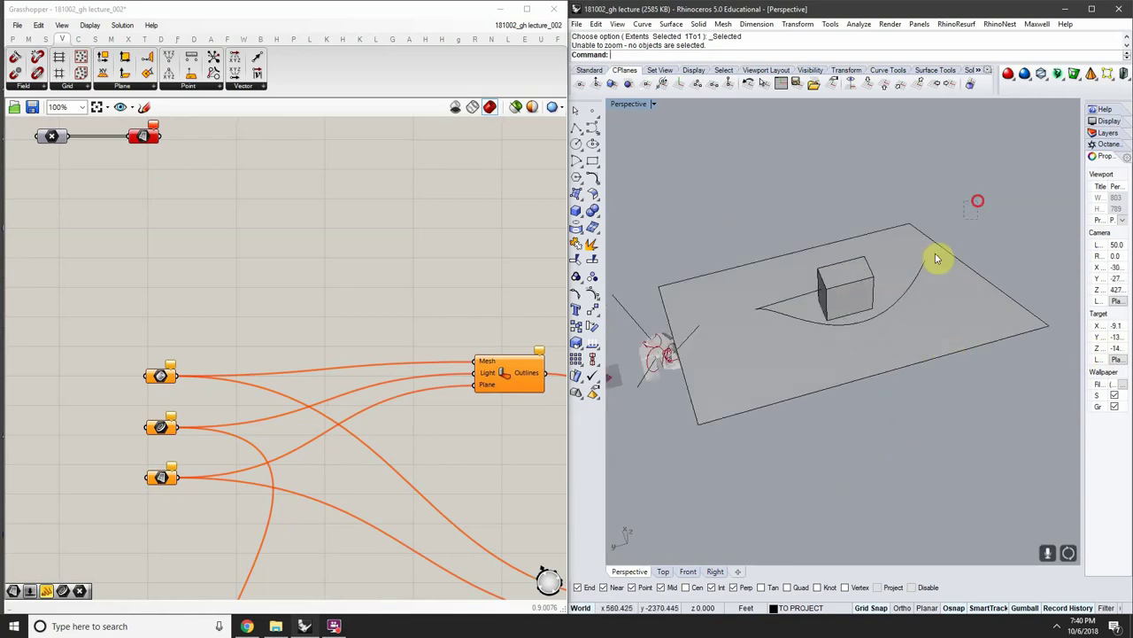
{"action": "left_click", "coordinate": [783, 388]}
{"action": "type", "text": "invert"}
{"action": "key", "text": "Return"}
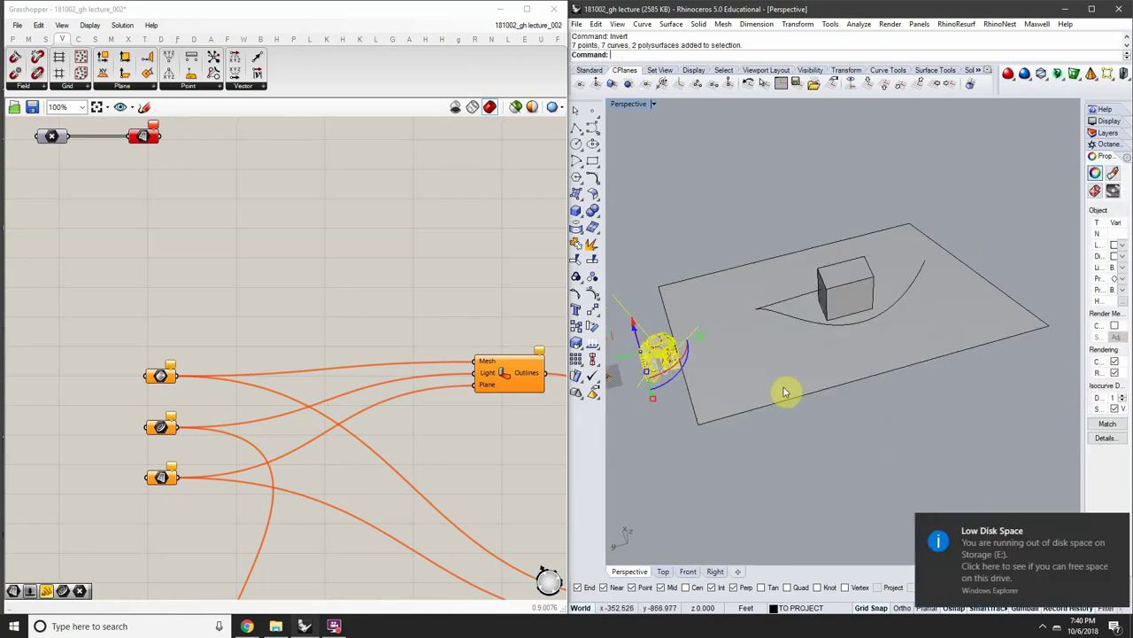
{"action": "type", "text": "Hid"}
{"action": "key", "text": "Return"}
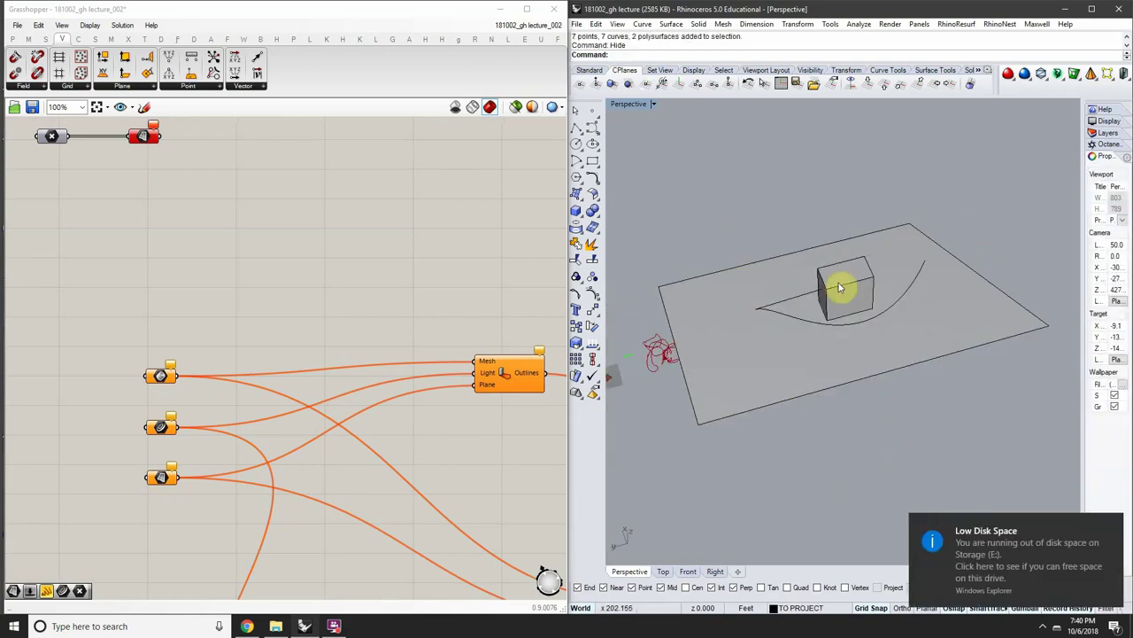
Set the box in Rhino as the single brep referenced by the brep parameter
{"action": "scroll", "coordinate": [797, 332], "scroll_direction": "up", "scroll_amount": 3}
{"action": "scroll", "coordinate": [433, 355], "scroll_direction": "up", "scroll_amount": 2}
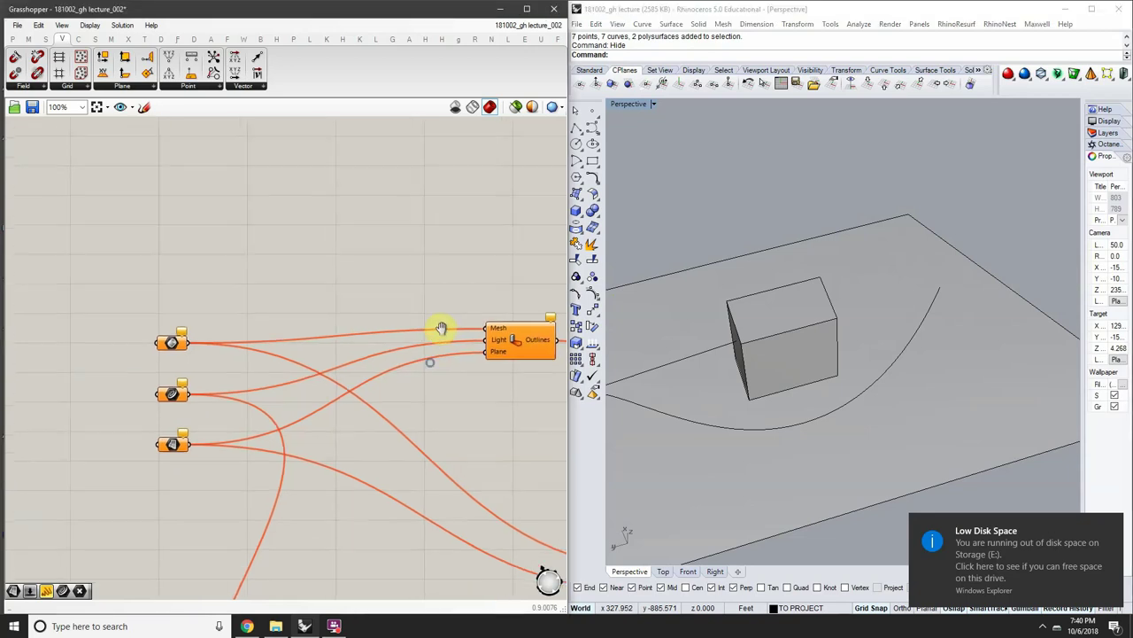
{"action": "left_click", "coordinate": [177, 351]}
{"action": "right_click", "coordinate": [181, 352]}
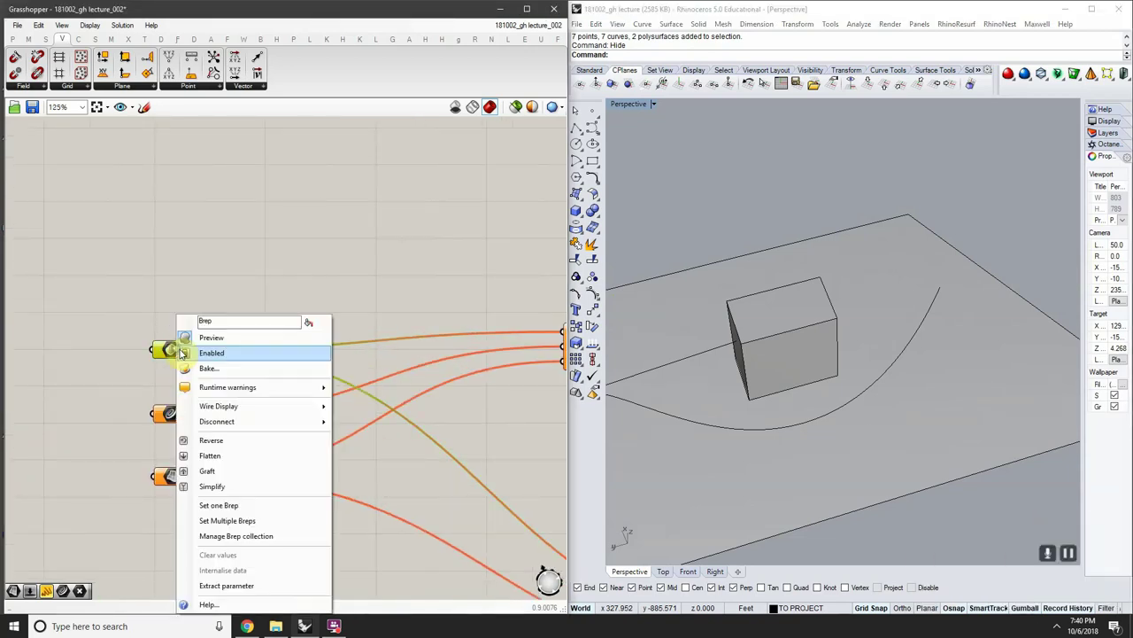
{"action": "left_click", "coordinate": [239, 505]}
{"action": "left_click", "coordinate": [797, 353]}
{"action": "right_click_drag", "start_coordinate": [797, 348], "coordinate": [820, 341]}
{"action": "left_click", "coordinate": [820, 346]}
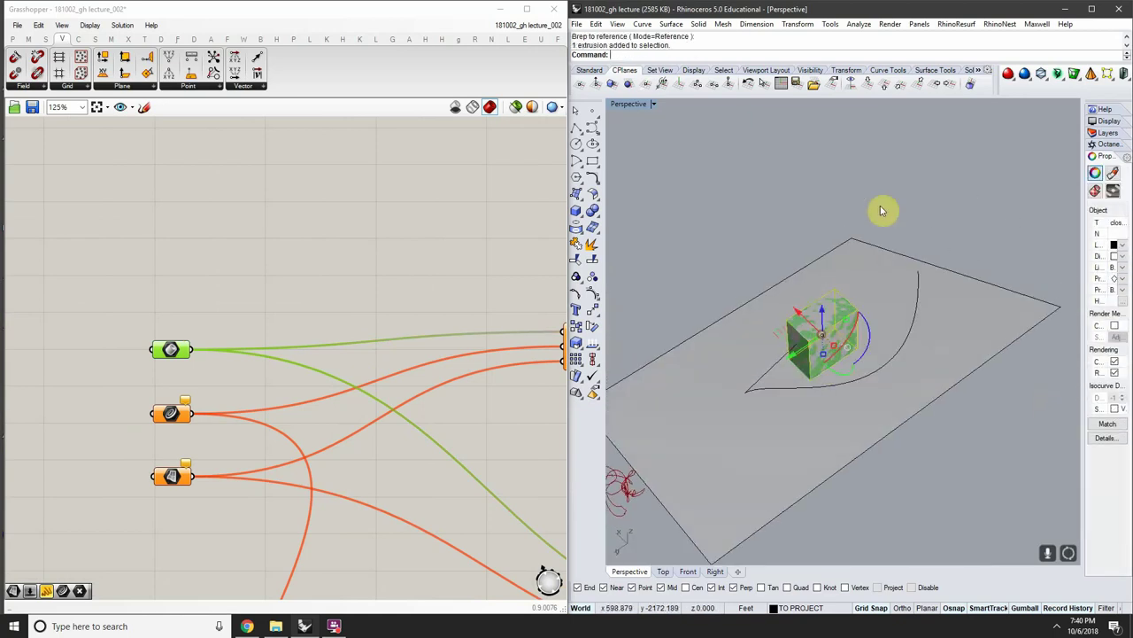
{"action": "left_click", "coordinate": [884, 211]}
{"action": "right_click_drag", "start_coordinate": [884, 210], "coordinate": [875, 228]}
{"action": "scroll", "coordinate": [796, 345], "scroll_direction": "up", "scroll_amount": 4}
{"action": "right_click_drag", "start_coordinate": [811, 335], "coordinate": [671, 336]}
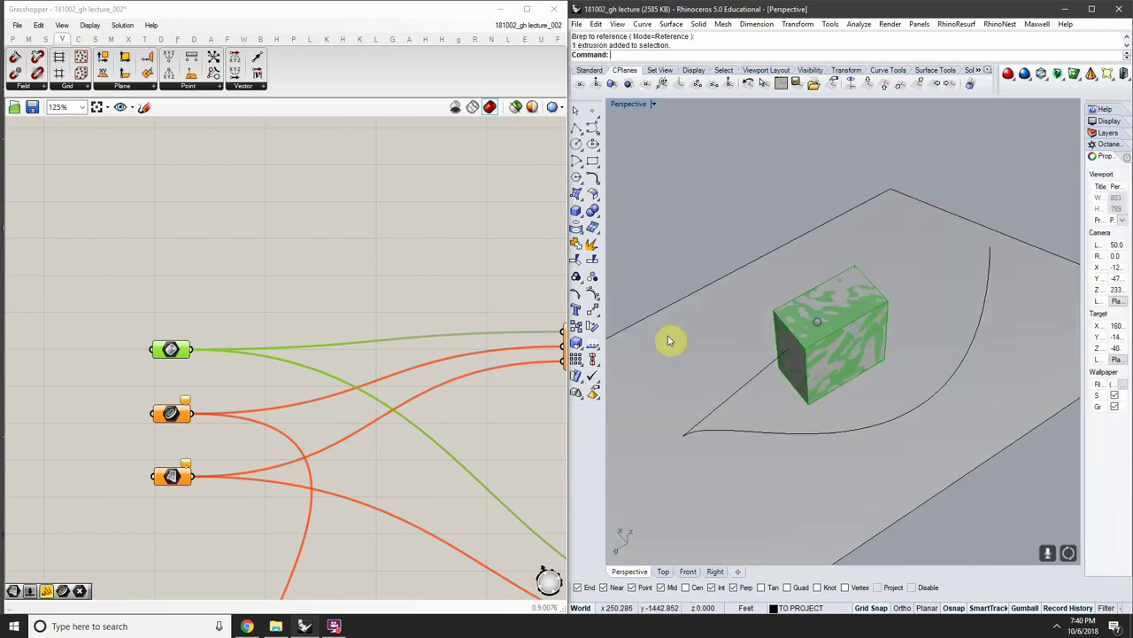
Set the straight line beside the box as the single curve referenced by the curve parameter
{"action": "right_click", "coordinate": [189, 413]}
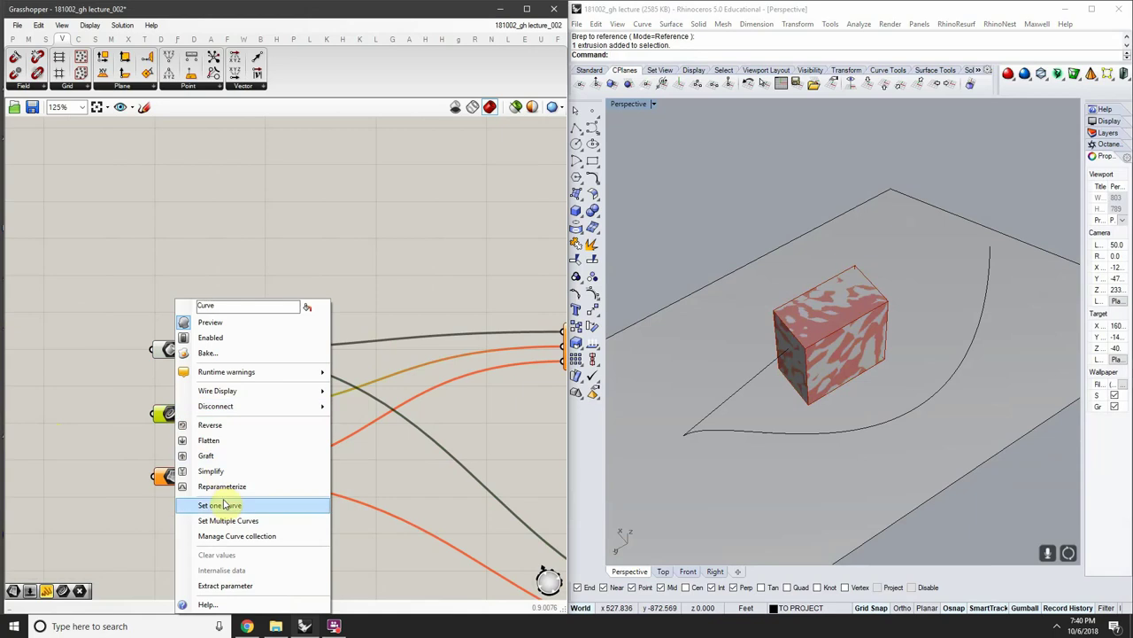
{"action": "left_click", "coordinate": [221, 503]}
{"action": "left_click", "coordinate": [742, 393]}
{"action": "right_click_drag", "start_coordinate": [825, 367], "coordinate": [846, 330]}
Set the large base surface as the single surface referenced by the surface parameter
{"action": "right_click_drag", "start_coordinate": [220, 431], "coordinate": [163, 415]}
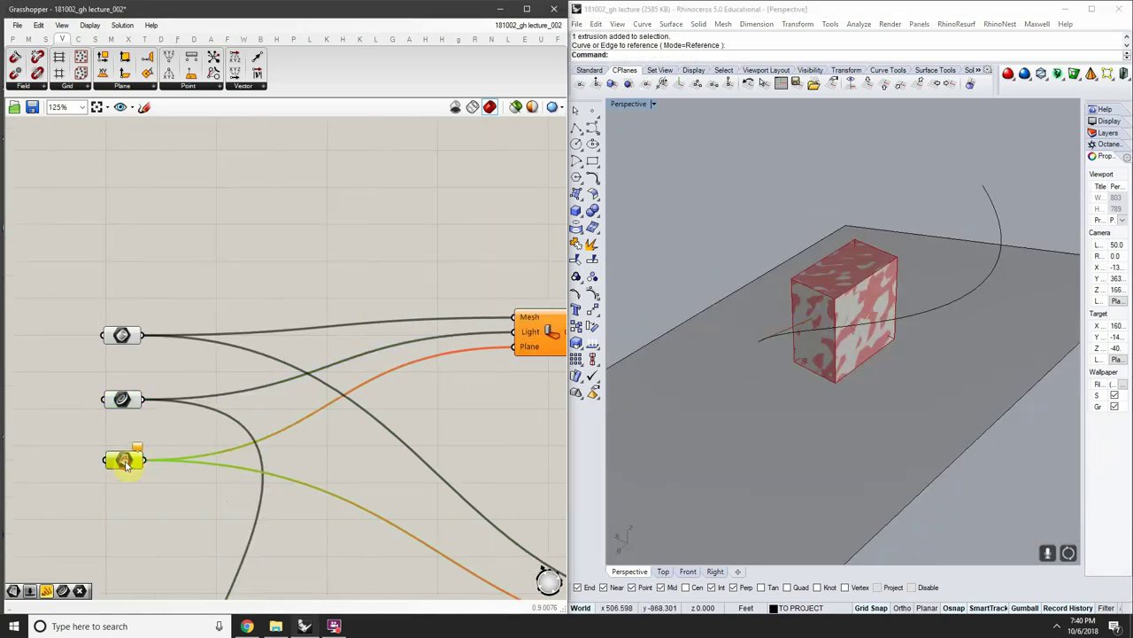
{"action": "right_click", "coordinate": [120, 458]}
{"action": "left_click", "coordinate": [181, 505]}
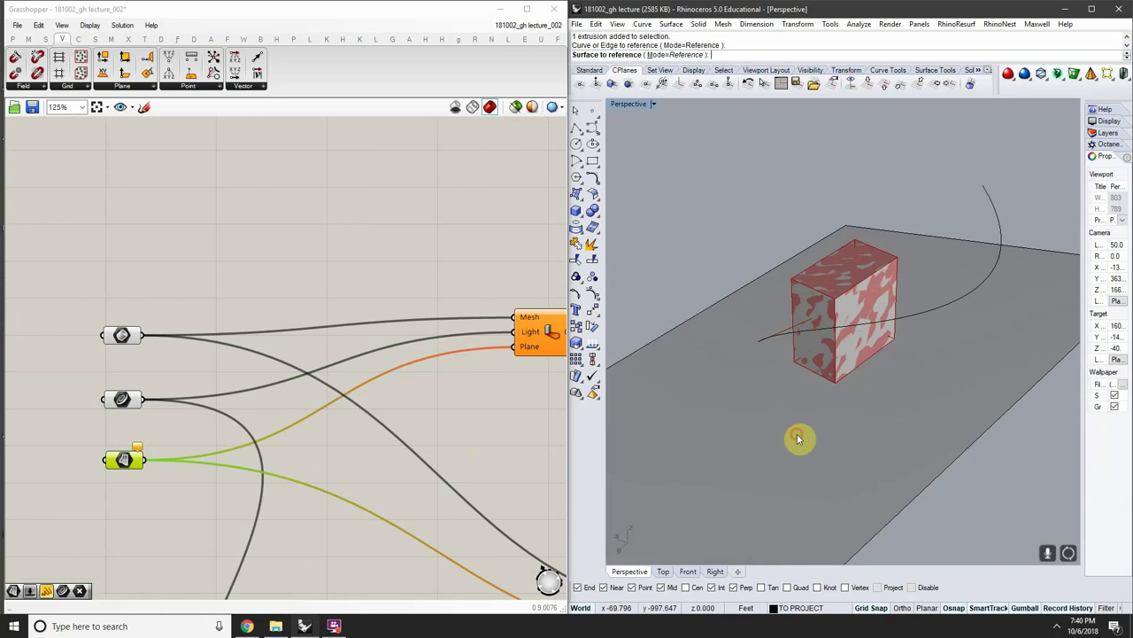
{"action": "left_click", "coordinate": [796, 438]}
{"action": "right_click_drag", "start_coordinate": [855, 354], "coordinate": [915, 222]}
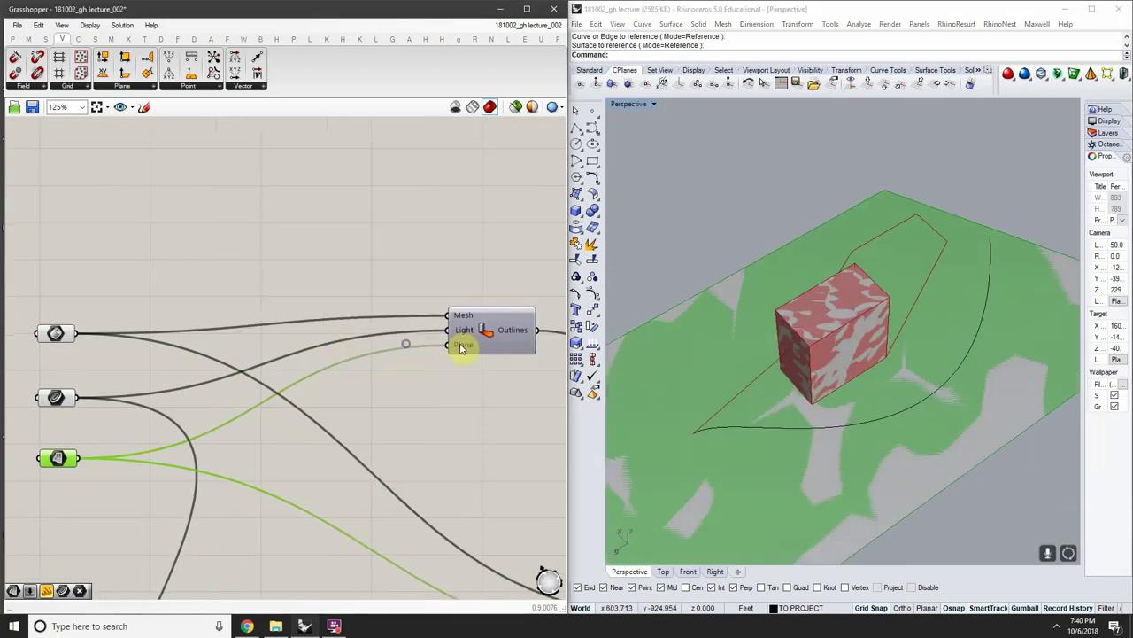
Inspect the component with the Mesh, Light and Plane inputs and locate Mesh Shadow among the mesh utility components
{"action": "scroll", "coordinate": [442, 341], "scroll_direction": "up", "scroll_amount": 3}
{"action": "left_click", "coordinate": [509, 329]}
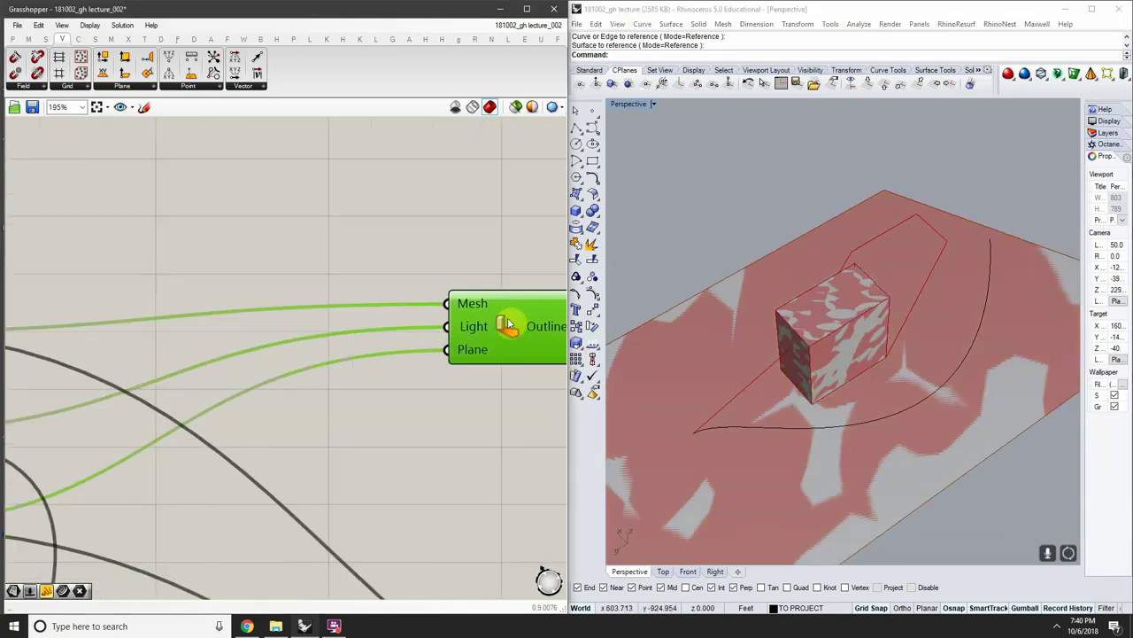
{"action": "right_click_drag", "start_coordinate": [509, 314], "coordinate": [444, 314]}
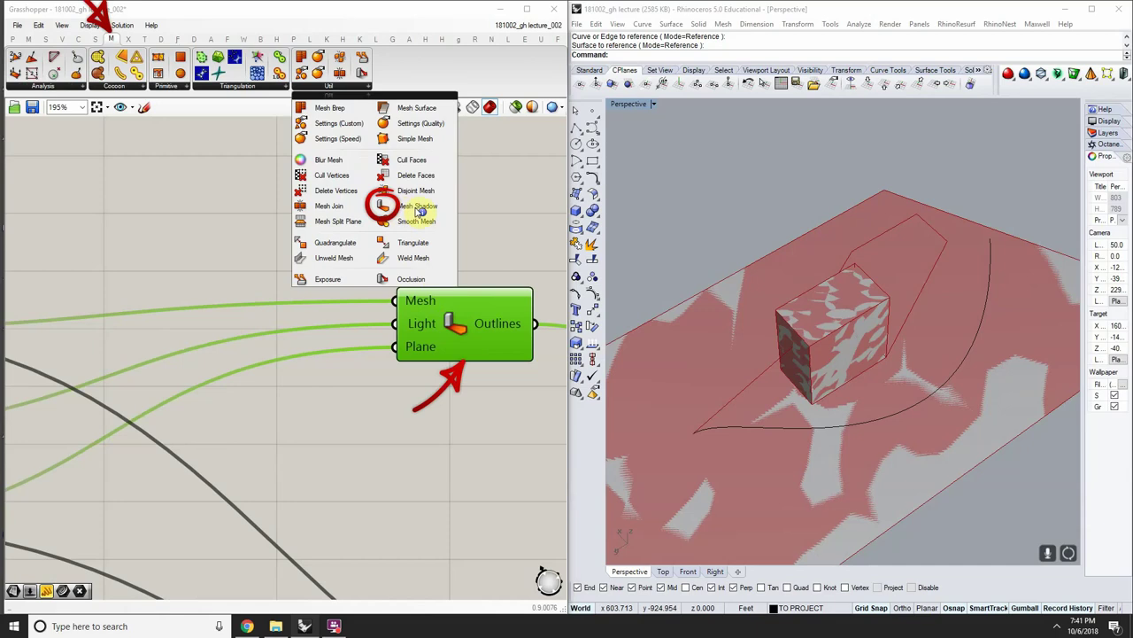
{"action": "left_click", "coordinate": [384, 270]}
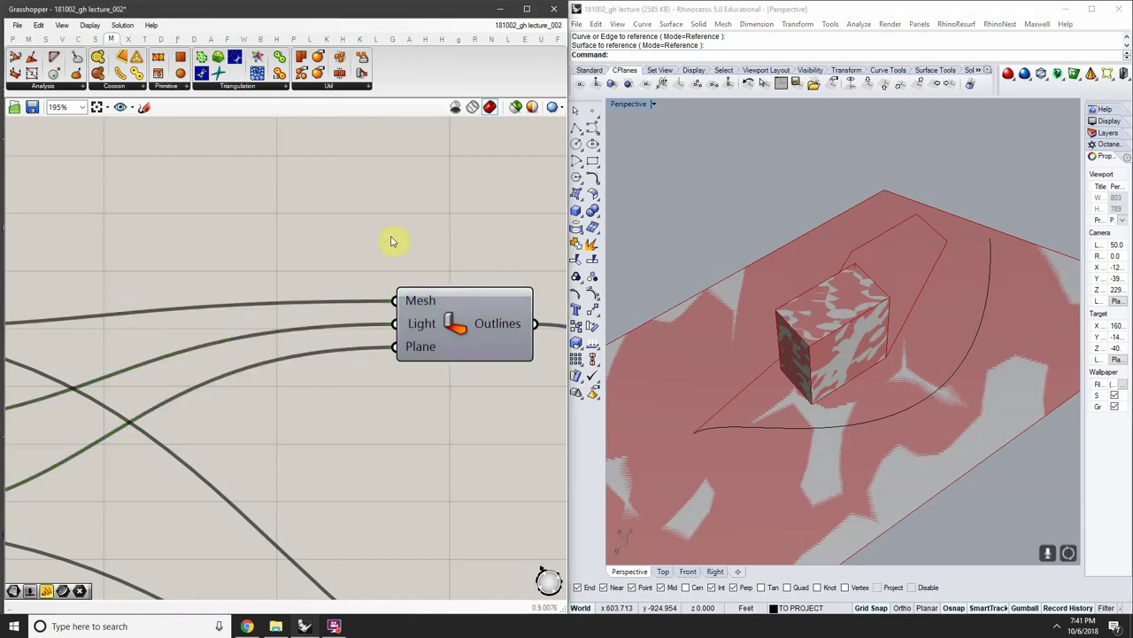
Add a second Mesh Shadow component above the existing one by searching for its name, and delete it
{"action": "double_click", "coordinate": [387, 226]}
{"action": "type", "text": "M"}
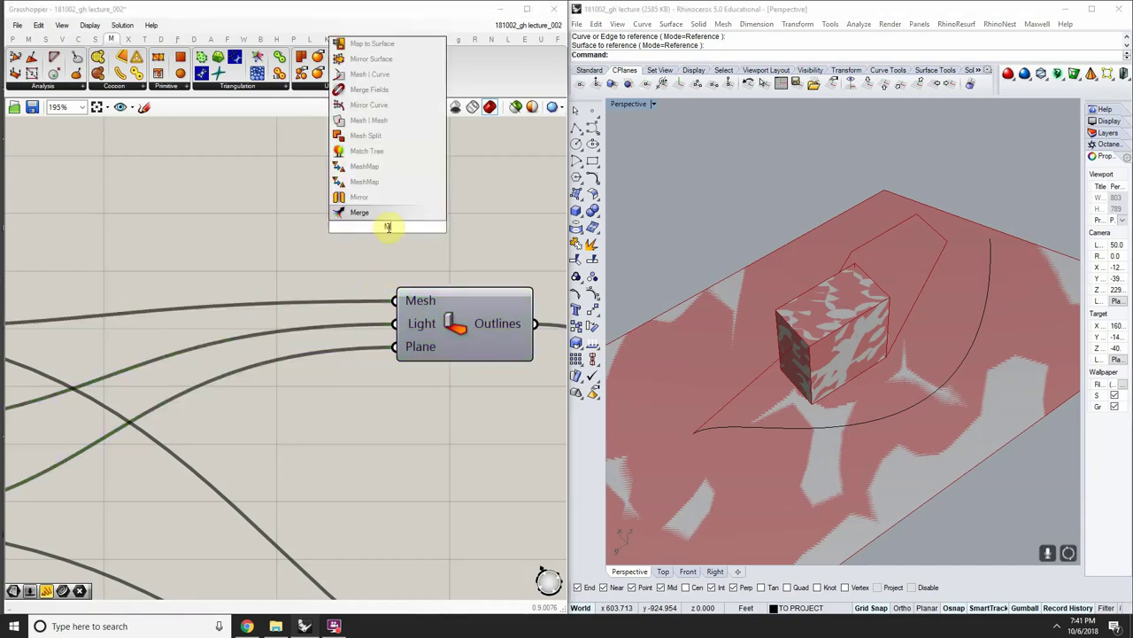
{"action": "type", "text": "ESHSHADOW"}
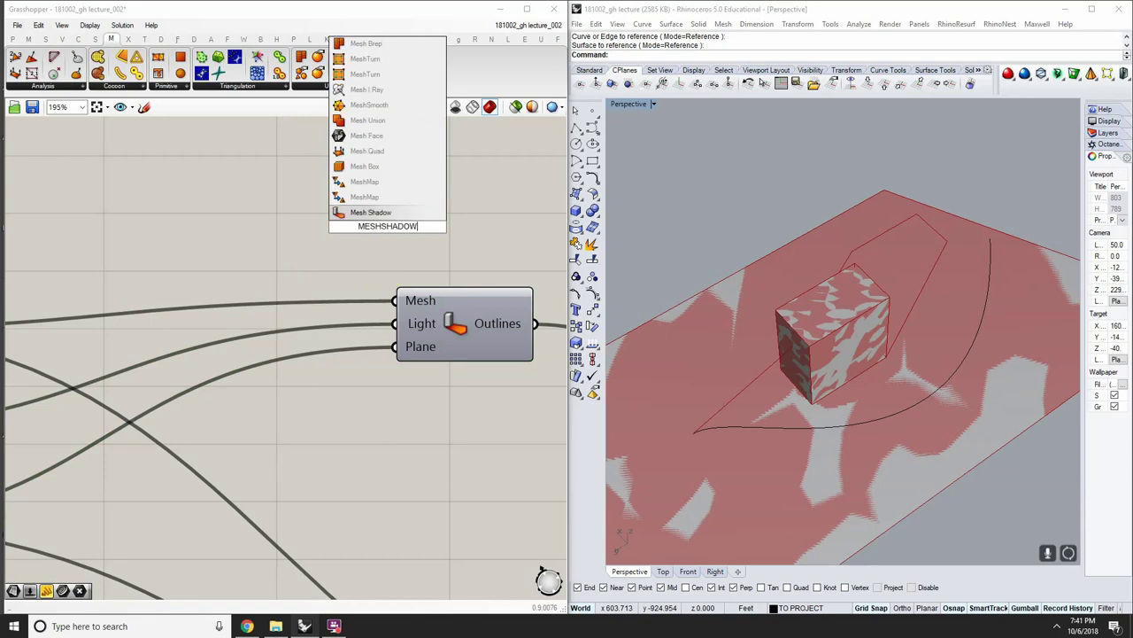
{"action": "key", "text": "Return"}
{"action": "right_click_drag", "start_coordinate": [396, 216], "coordinate": [381, 224]}
{"action": "left_click", "coordinate": [372, 234]}
{"action": "scroll", "coordinate": [373, 236], "scroll_direction": "down", "scroll_amount": 3}
{"action": "key", "text": "Delete"}
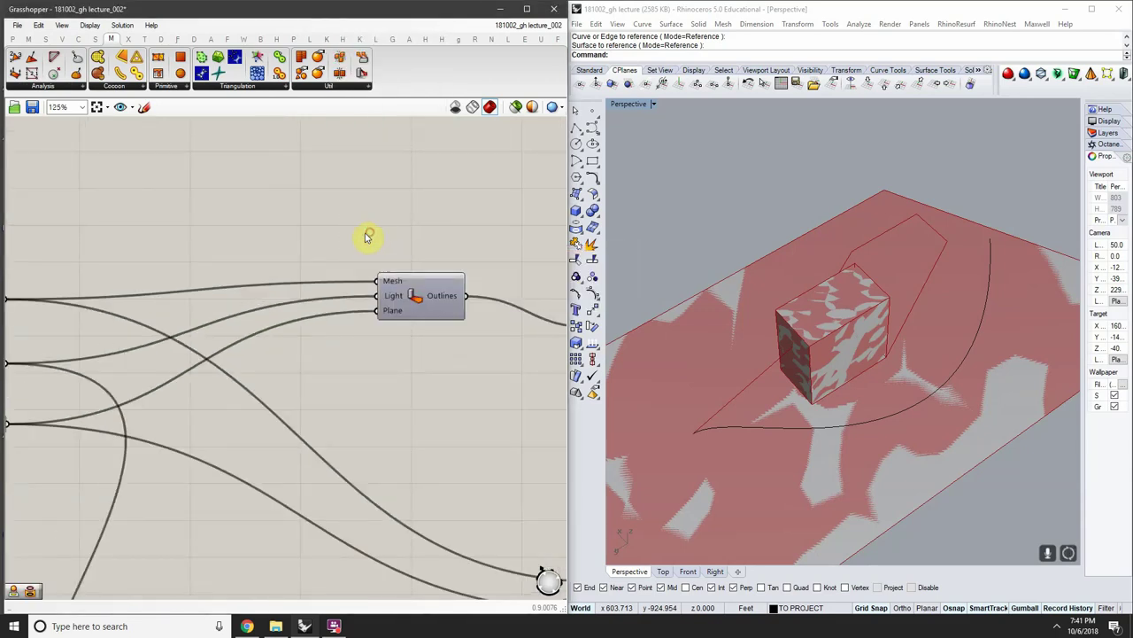
Toggle Draw Full Names off and back on to compare abbreviated and full input labels on the components
{"action": "left_click", "coordinate": [101, 28]}
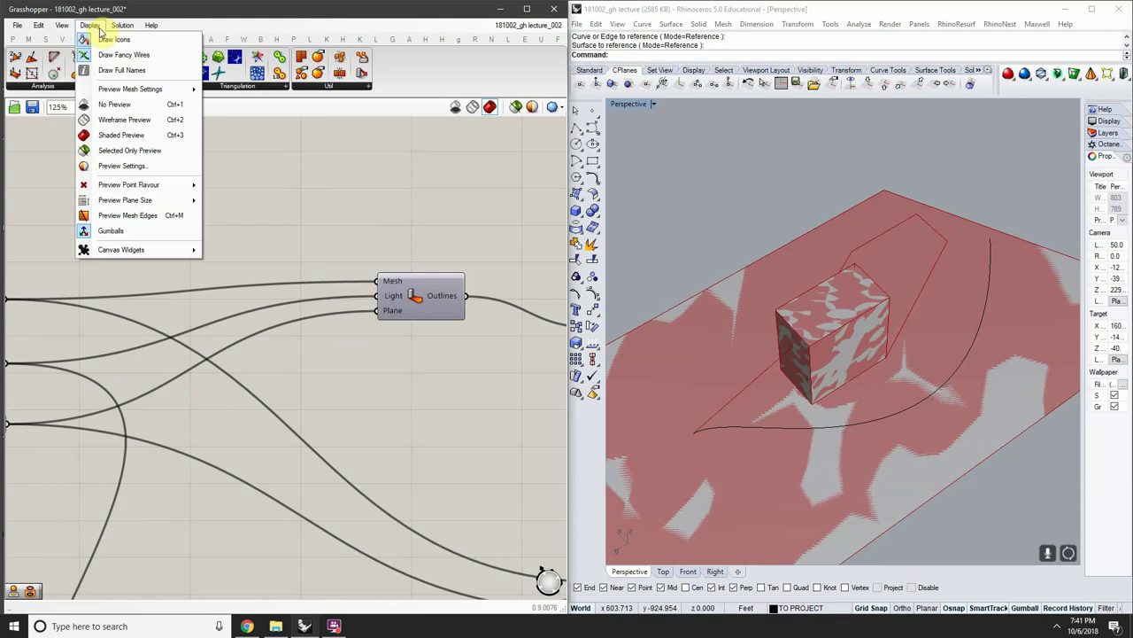
{"action": "left_click", "coordinate": [124, 74]}
{"action": "right_click_drag", "start_coordinate": [358, 230], "coordinate": [406, 239]}
{"action": "left_click", "coordinate": [95, 26]}
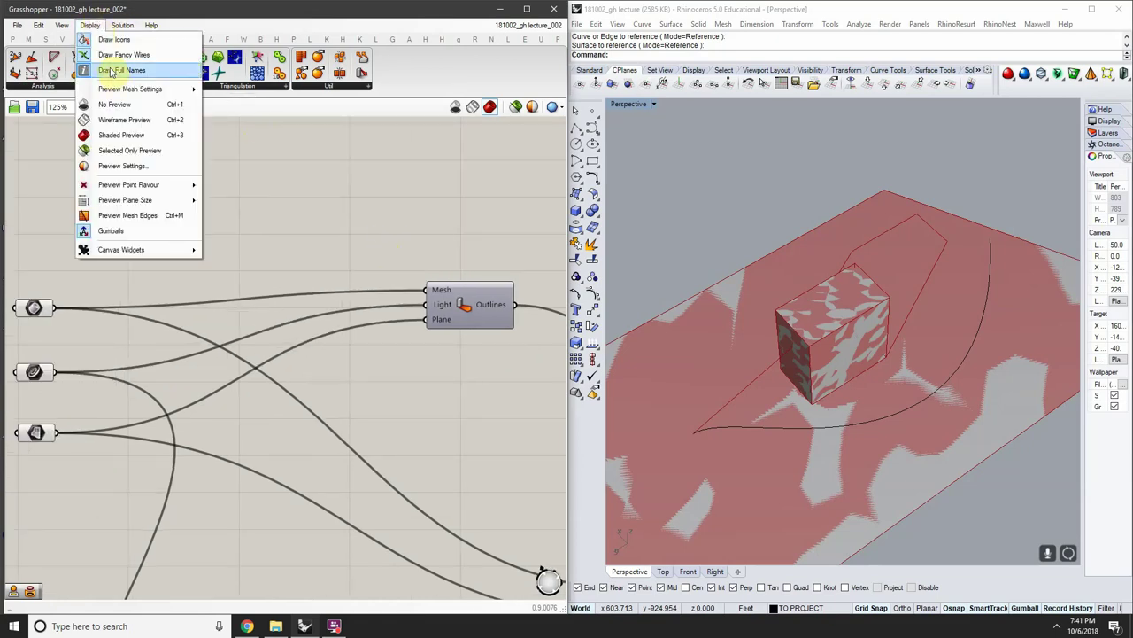
{"action": "left_click", "coordinate": [119, 73]}
{"action": "left_click", "coordinate": [91, 25]}
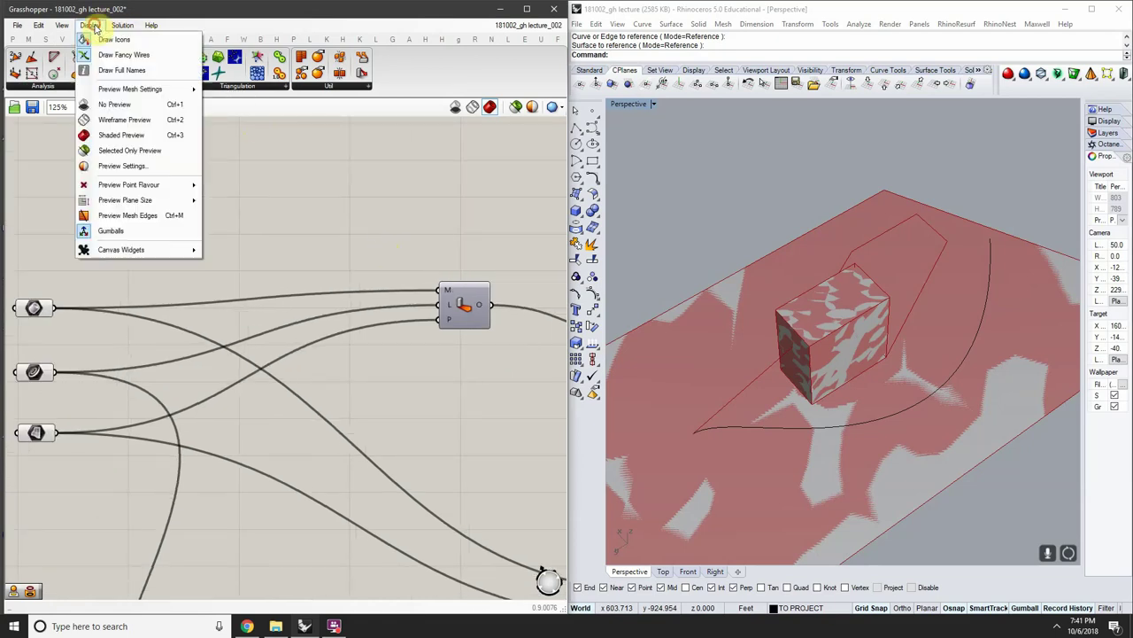
{"action": "left_click", "coordinate": [113, 69]}
{"action": "scroll", "coordinate": [423, 292], "scroll_direction": "up", "scroll_amount": 4}
{"action": "scroll", "coordinate": [378, 271], "scroll_direction": "down", "scroll_amount": 5}
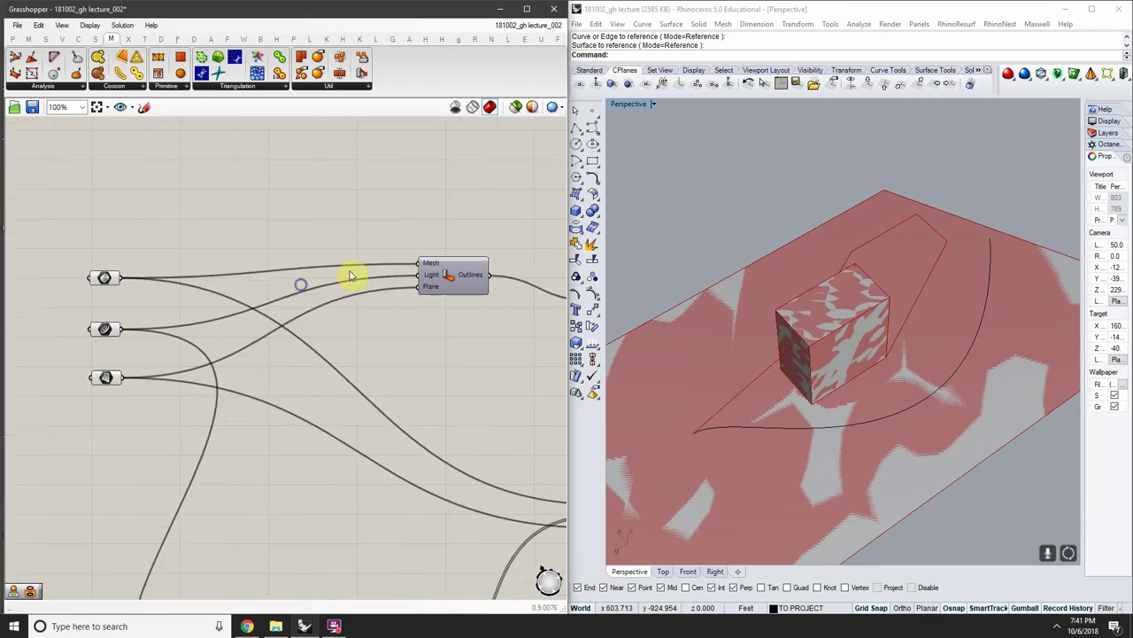
Turn Draw Icons off to show the components by name, and turn it back on
{"action": "left_click", "coordinate": [90, 25]}
{"action": "left_click", "coordinate": [114, 40]}
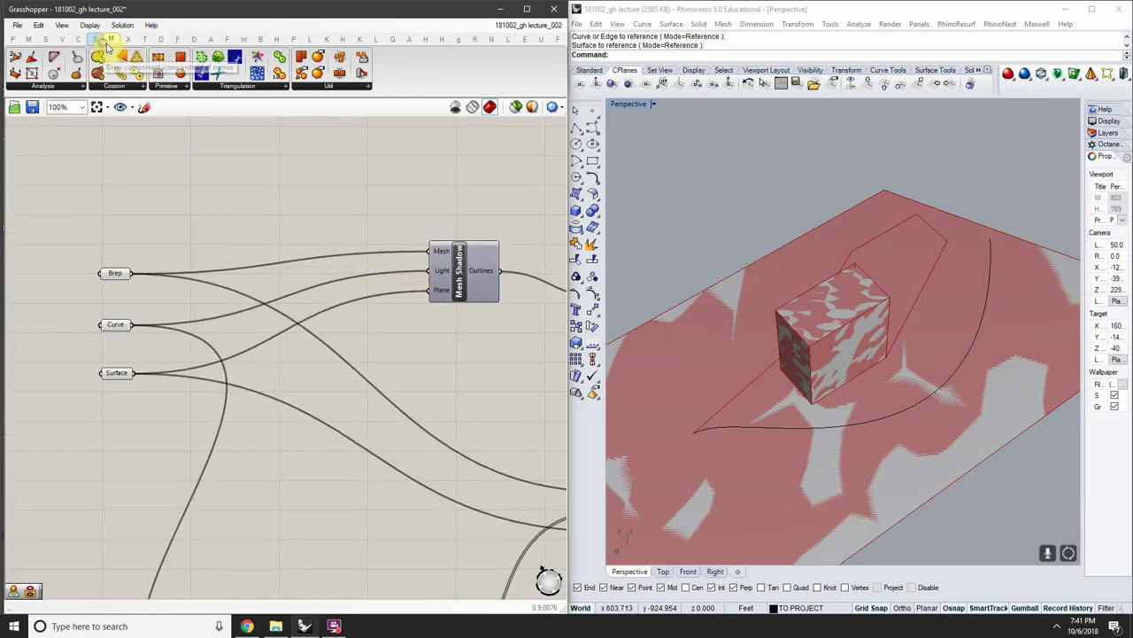
{"action": "left_click", "coordinate": [90, 25]}
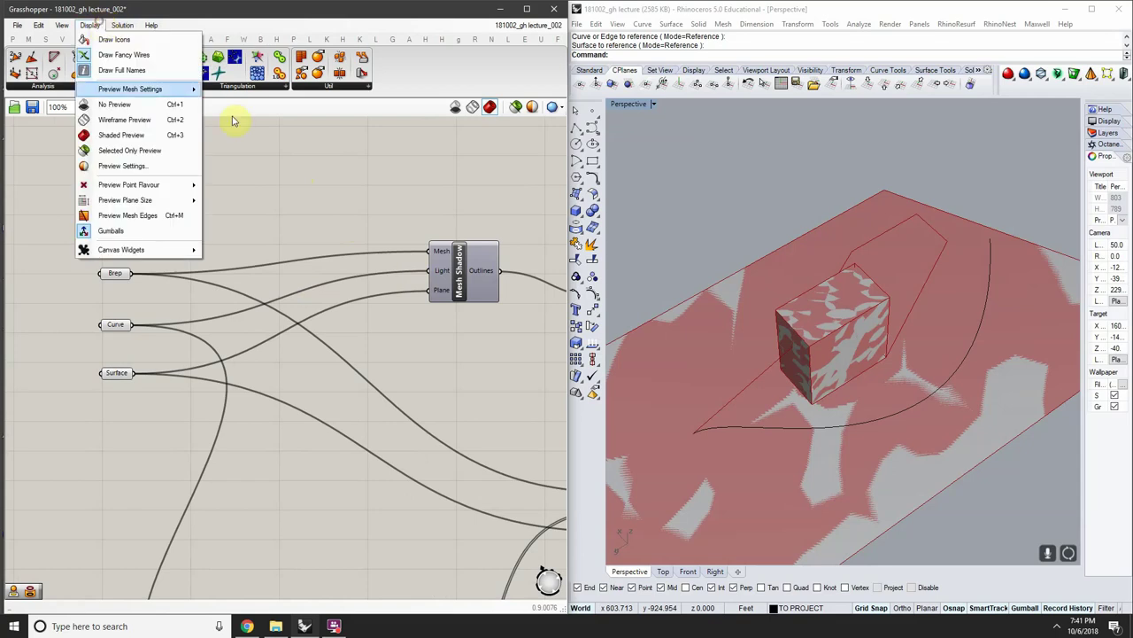
{"action": "left_click", "coordinate": [124, 39]}
Examine the Mesh, Light and Plane inputs of the Mesh Shadow component and the parameters wired into them
{"action": "scroll", "coordinate": [393, 290], "scroll_direction": "up", "scroll_amount": 3}
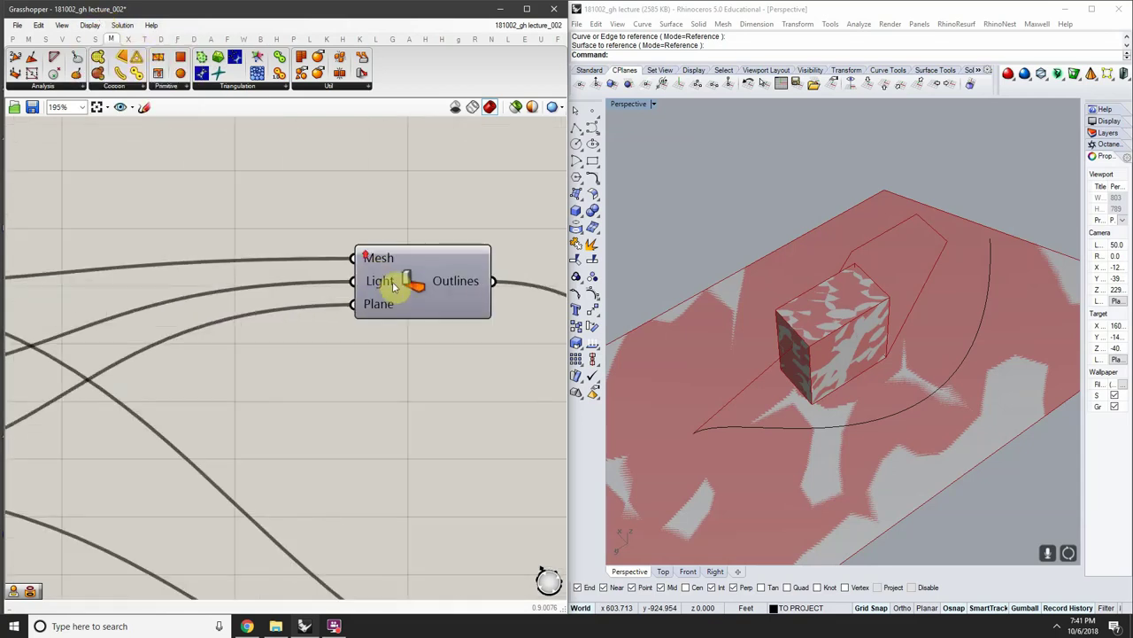
{"action": "scroll", "coordinate": [404, 283], "scroll_direction": "down", "scroll_amount": 2}
{"action": "scroll", "coordinate": [408, 268], "scroll_direction": "up", "scroll_amount": 2}
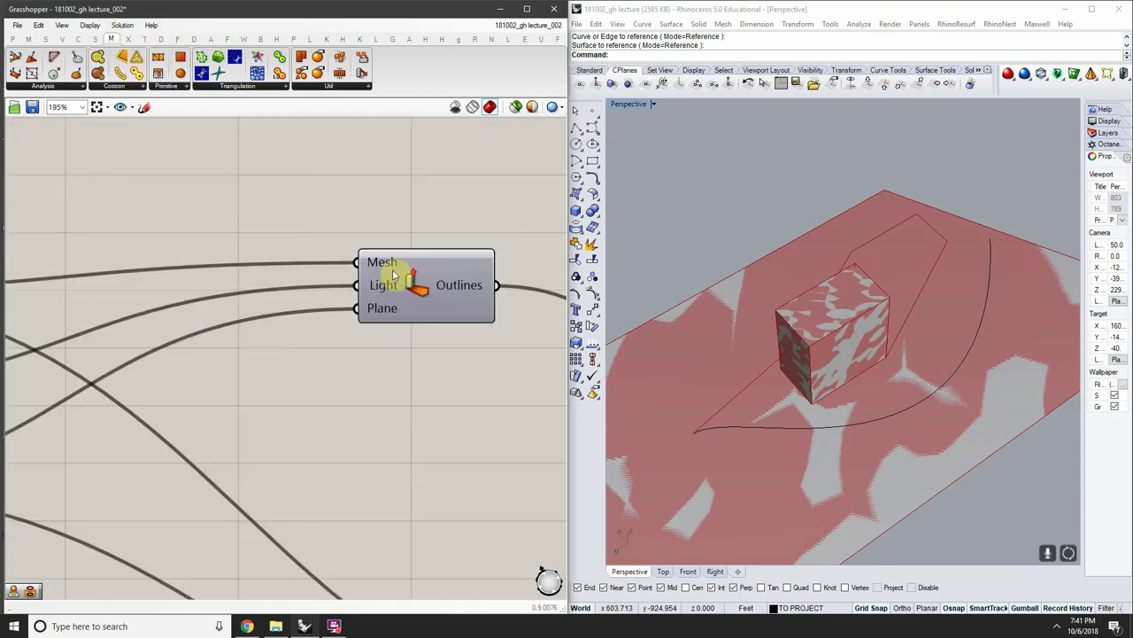
{"action": "scroll", "coordinate": [421, 285], "scroll_direction": "down", "scroll_amount": 1}
{"action": "right_click_drag", "start_coordinate": [362, 273], "coordinate": [430, 260]}
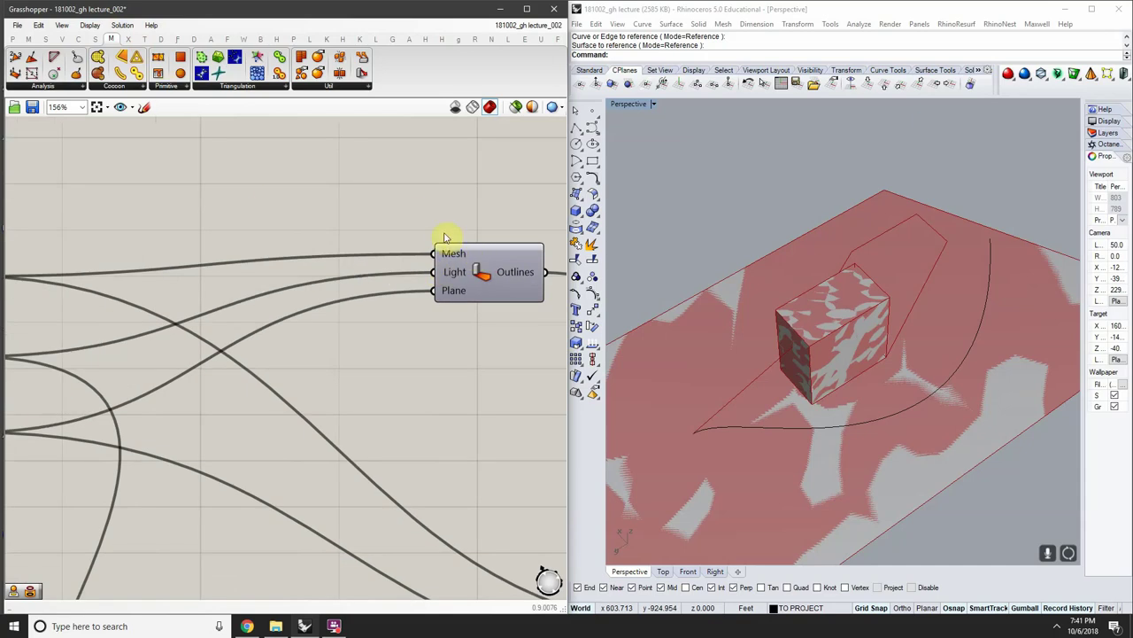
{"action": "scroll", "coordinate": [454, 262], "scroll_direction": "up", "scroll_amount": 2}
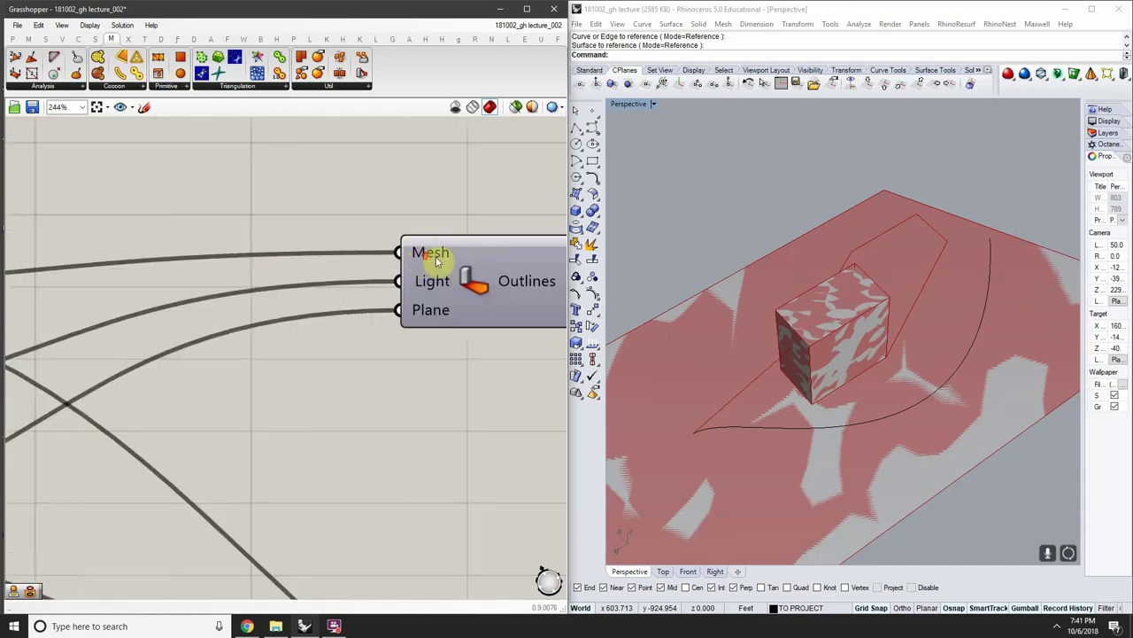
{"action": "scroll", "coordinate": [415, 268], "scroll_direction": "down", "scroll_amount": 2}
{"action": "scroll", "coordinate": [425, 257], "scroll_direction": "up", "scroll_amount": 1}
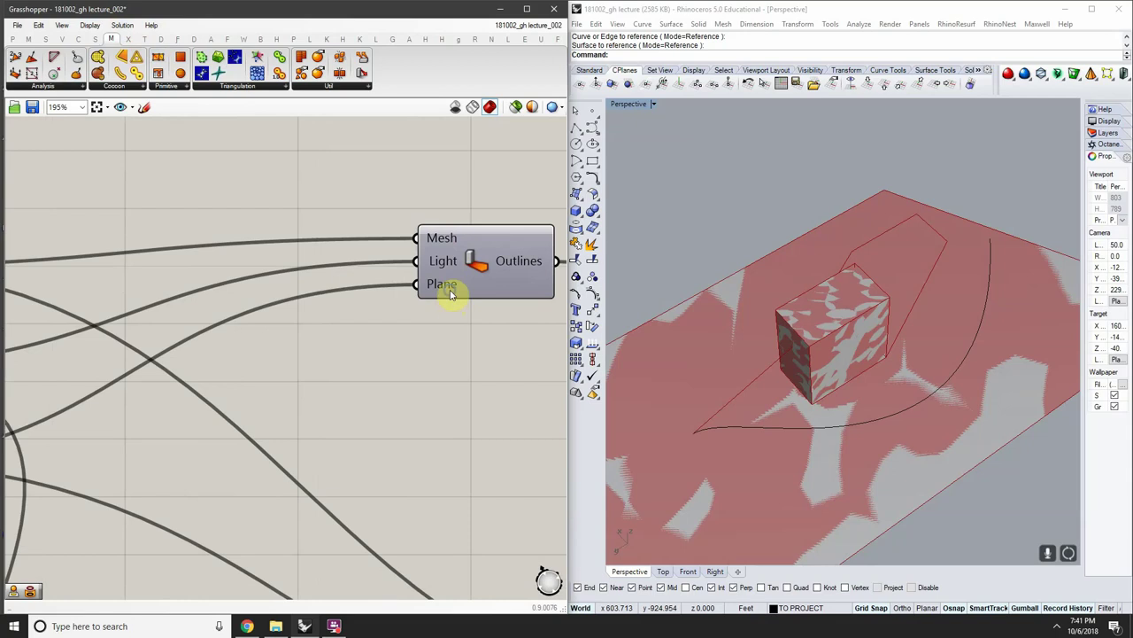
{"action": "scroll", "coordinate": [444, 315], "scroll_direction": "down", "scroll_amount": 5}
{"action": "scroll", "coordinate": [216, 318], "scroll_direction": "up", "scroll_amount": 3}
{"action": "right_click_drag", "start_coordinate": [278, 317], "coordinate": [32, 262]}
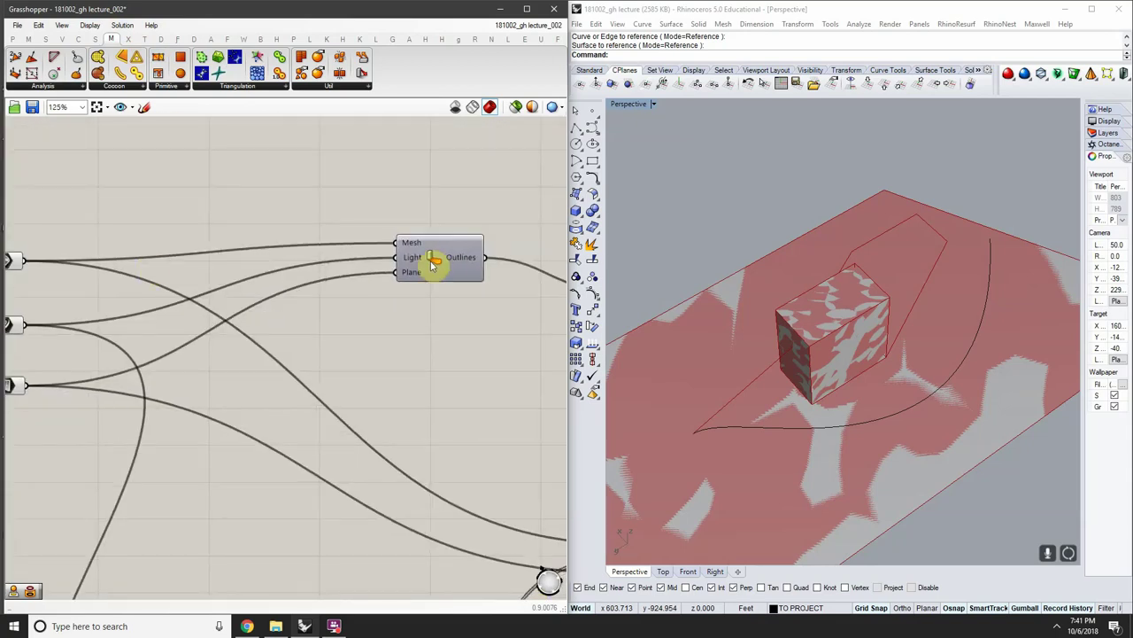
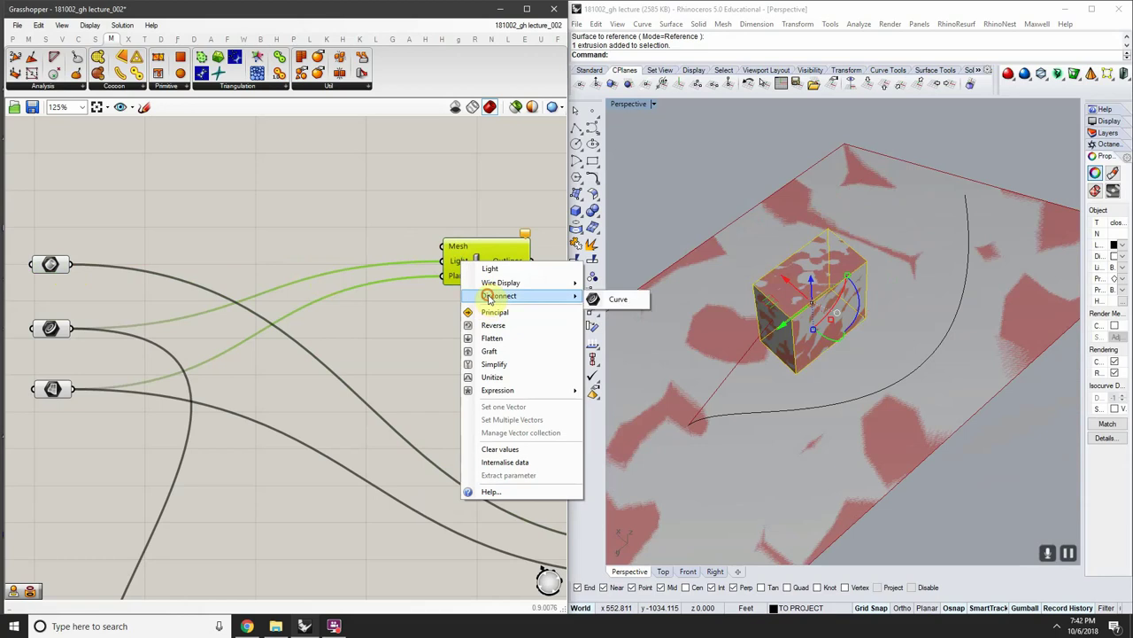
Disconnect the Curve parameter from the Light input and the Surface parameter from the Plane input of Mesh Shadow
{"action": "left_click", "coordinate": [611, 298]}
{"action": "right_click", "coordinate": [454, 276]}
{"action": "mouse_move", "coordinate": [506, 324]}
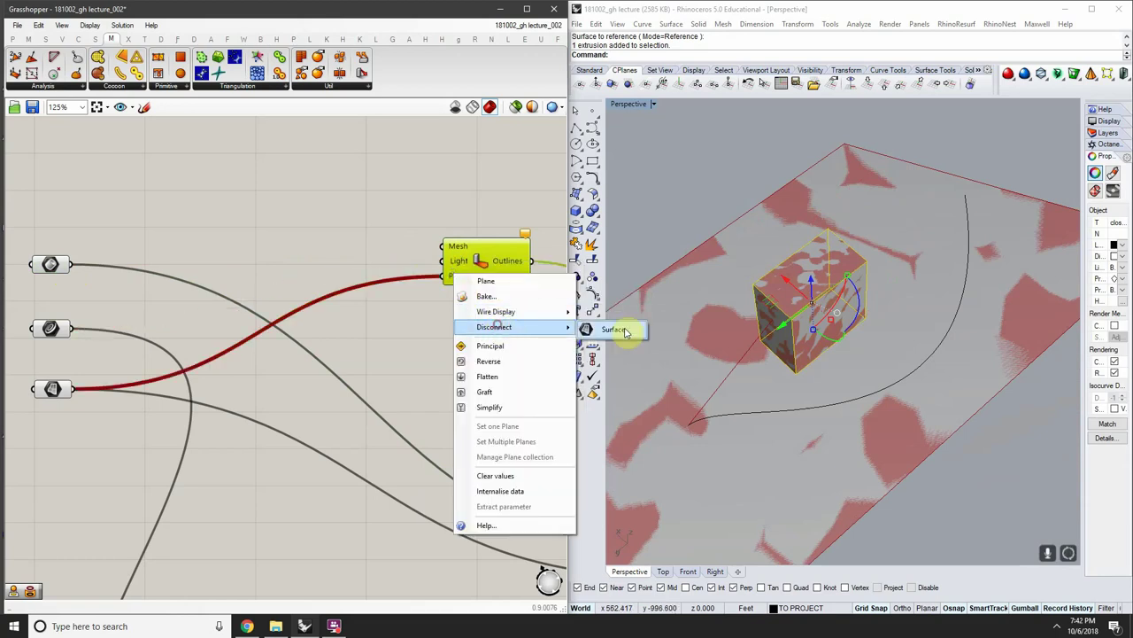
{"action": "left_click", "coordinate": [624, 327]}
{"action": "right_click", "coordinate": [459, 248]}
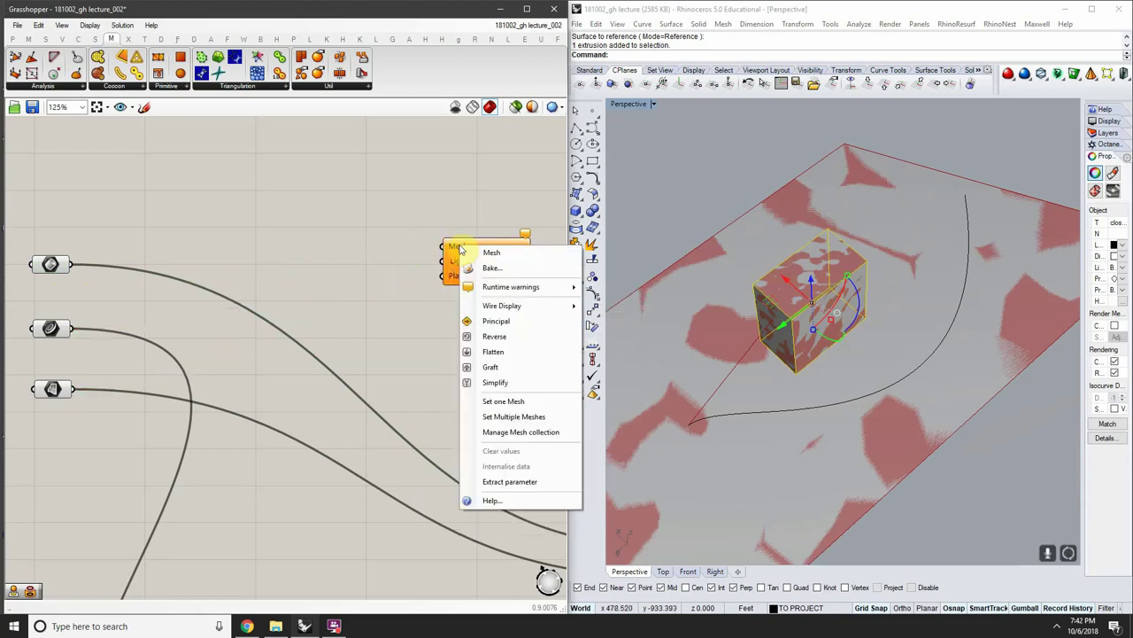
{"action": "mouse_move", "coordinate": [503, 317]}
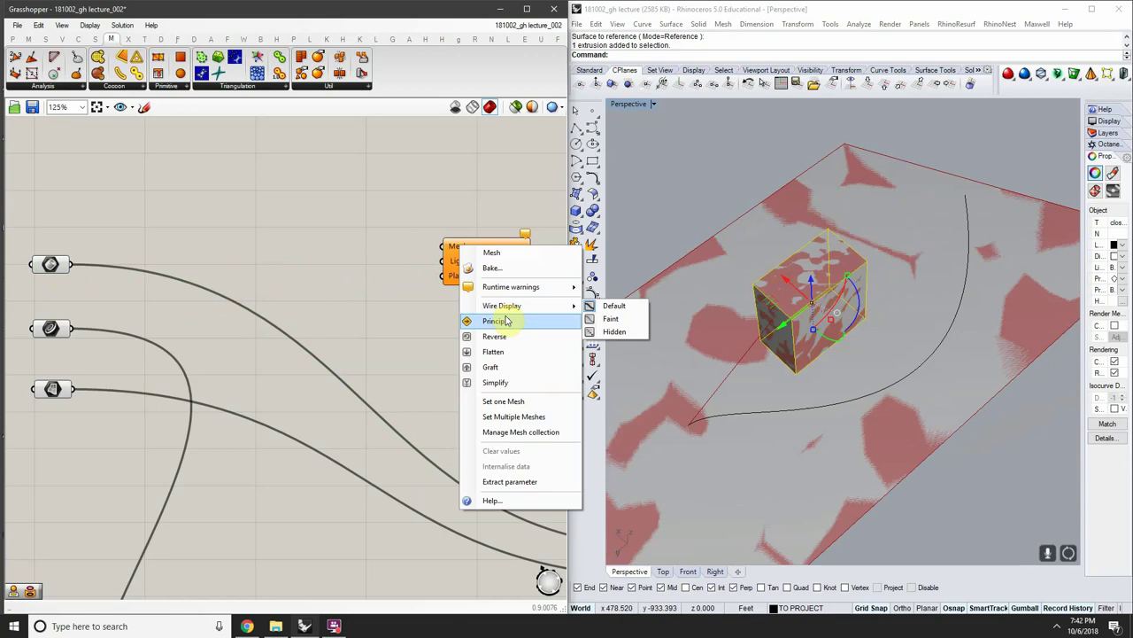
{"action": "left_click", "coordinate": [403, 344]}
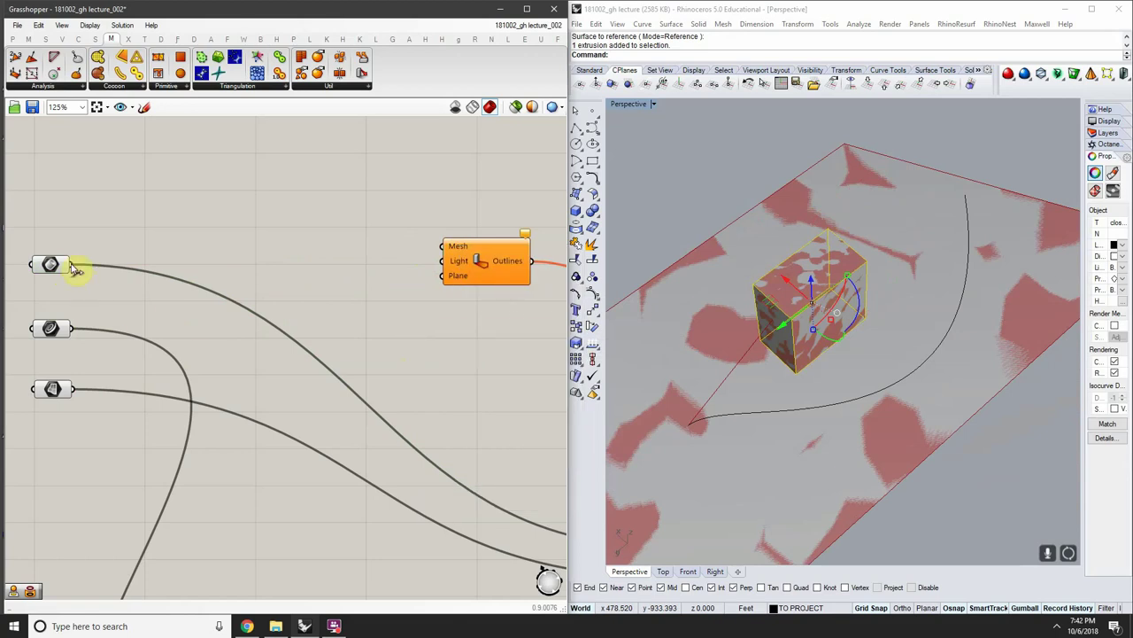
Wire the Brep parameter to the Mesh input, Curve to Light, and Surface to Plane on the Mesh Shadow component
{"action": "scroll", "coordinate": [81, 264], "scroll_direction": "down", "scroll_amount": 4}
{"action": "scroll", "coordinate": [86, 262], "scroll_direction": "up", "scroll_amount": 3}
{"action": "right_click_drag", "start_coordinate": [69, 261], "coordinate": [74, 292]}
{"action": "scroll", "coordinate": [108, 276], "scroll_direction": "up", "scroll_amount": 2}
{"action": "scroll", "coordinate": [103, 281], "scroll_direction": "down", "scroll_amount": 1}
{"action": "scroll", "coordinate": [133, 293], "scroll_direction": "down", "scroll_amount": 1}
{"action": "scroll", "coordinate": [94, 286], "scroll_direction": "up", "scroll_amount": 1}
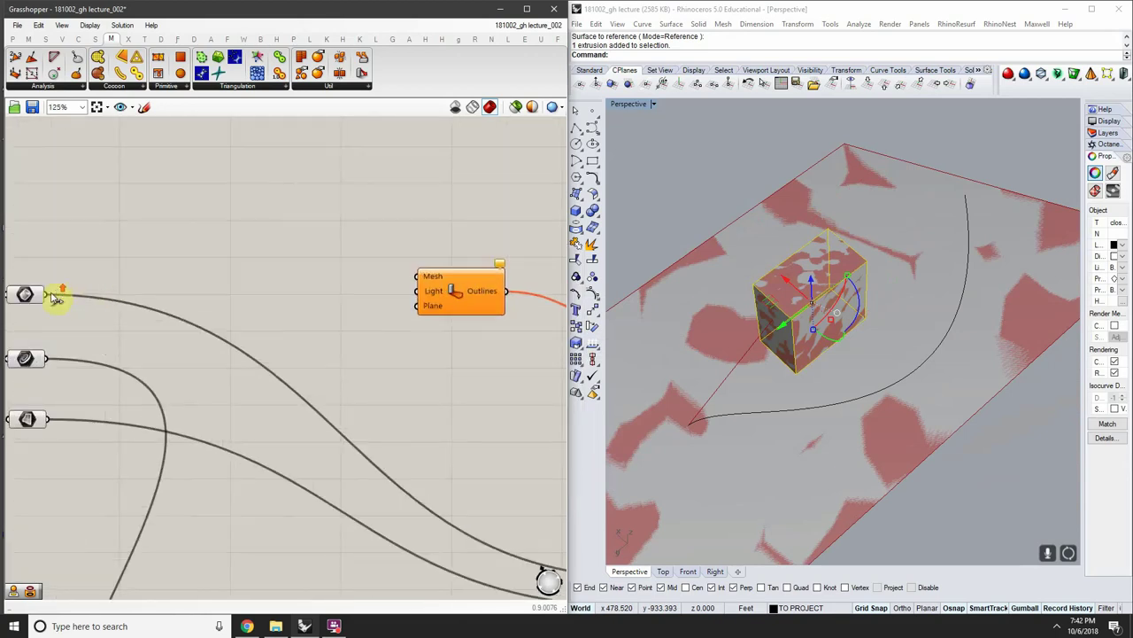
{"action": "left_click_drag", "start_coordinate": [64, 293], "coordinate": [421, 277]}
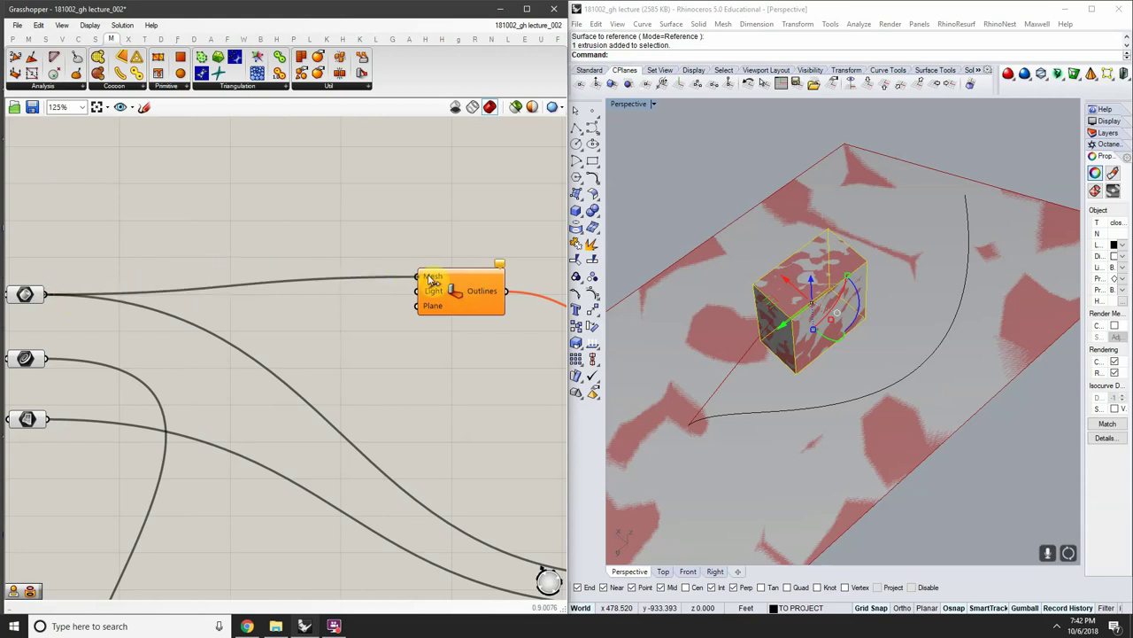
{"action": "right_click_drag", "start_coordinate": [121, 347], "coordinate": [157, 341]}
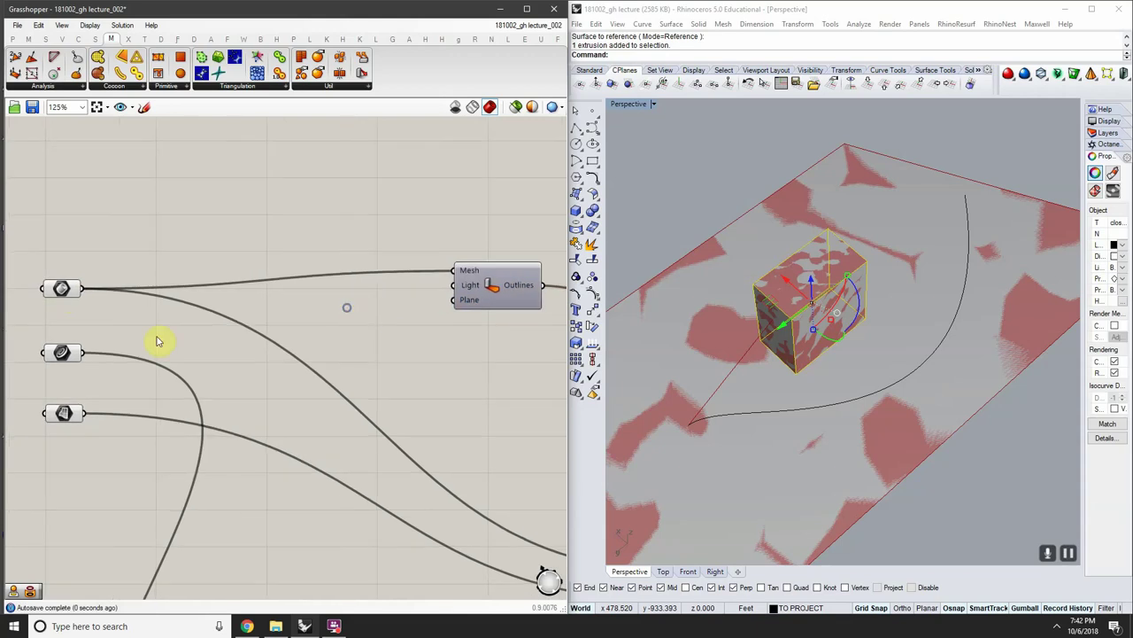
{"action": "left_click_drag", "start_coordinate": [77, 358], "coordinate": [455, 286]}
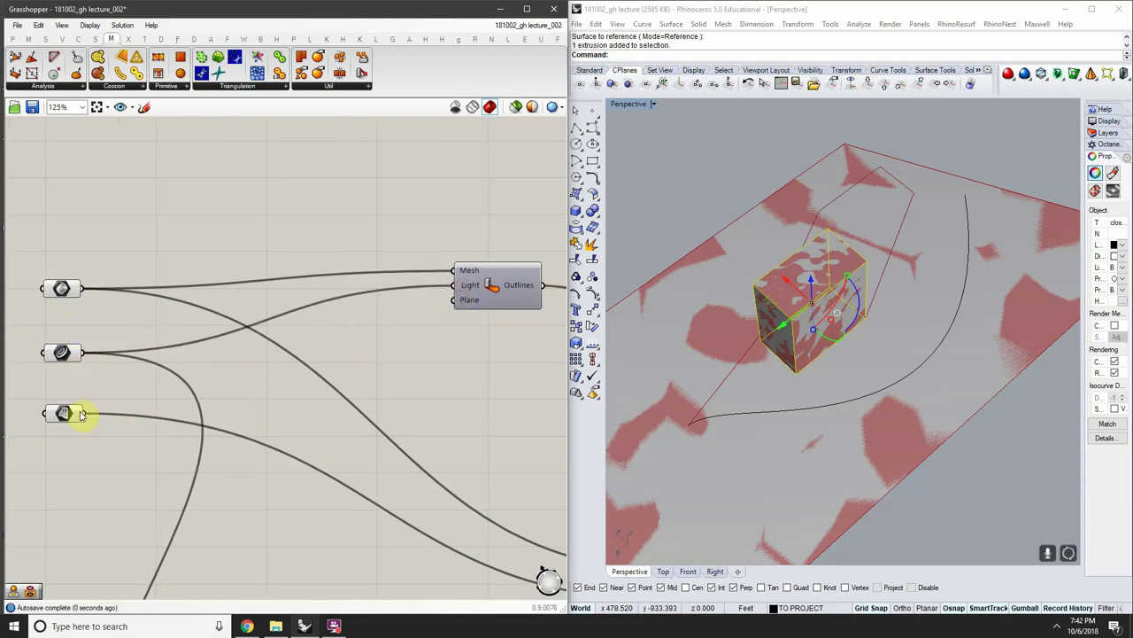
{"action": "left_click_drag", "start_coordinate": [80, 413], "coordinate": [468, 306]}
{"action": "right_click_drag", "start_coordinate": [468, 306], "coordinate": [445, 299]}
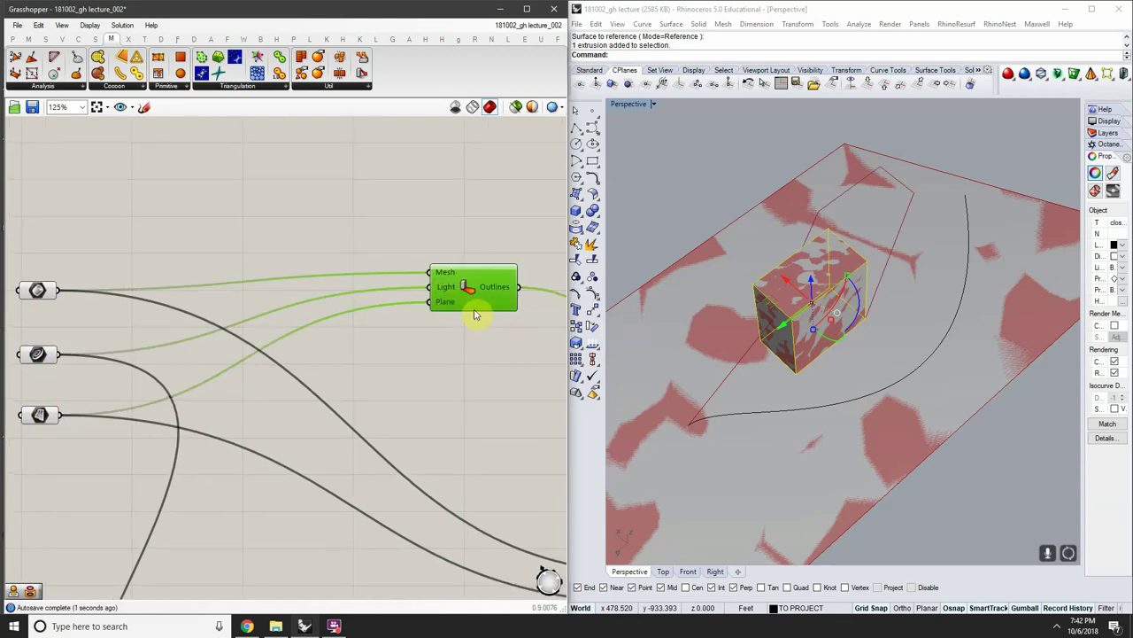
Create an enlarged duplicate of the base surface in Rhino by scaling it with the gumball
{"action": "right_click_drag", "start_coordinate": [784, 327], "coordinate": [847, 329]}
{"action": "scroll", "coordinate": [787, 268], "scroll_direction": "down", "scroll_amount": 5}
{"action": "left_click", "coordinate": [852, 321]}
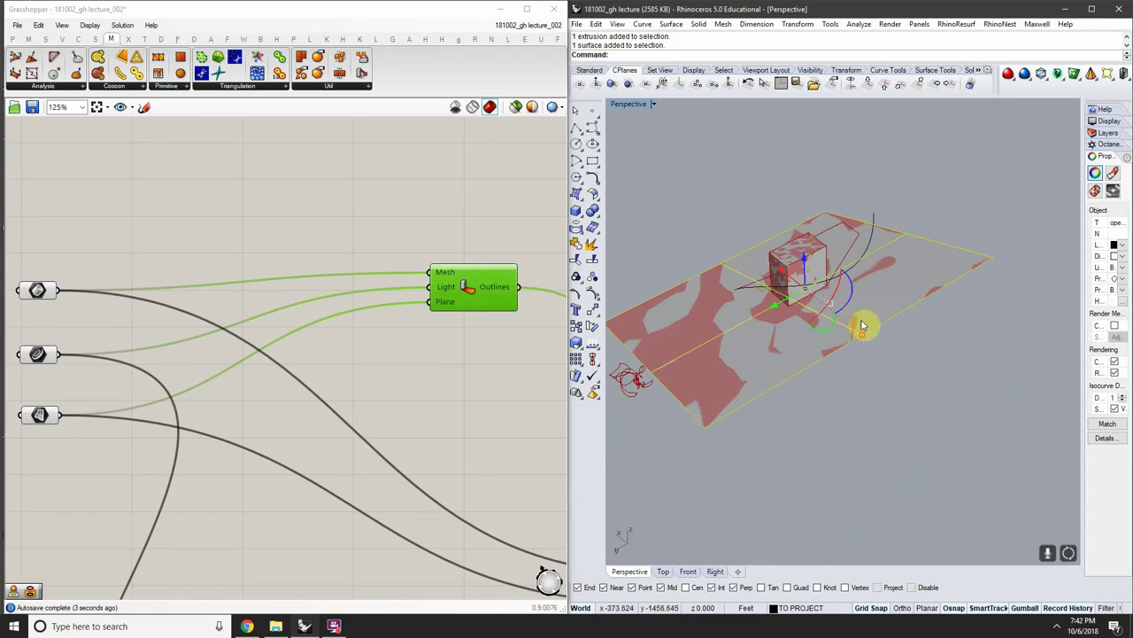
{"action": "left_click_drag", "start_coordinate": [863, 326], "coordinate": [825, 311]}
{"action": "right_click_drag", "start_coordinate": [825, 312], "coordinate": [823, 349]}
{"action": "scroll", "coordinate": [825, 348], "scroll_direction": "down", "scroll_amount": 2}
{"action": "left_click_drag", "start_coordinate": [917, 288], "coordinate": [1033, 237]}
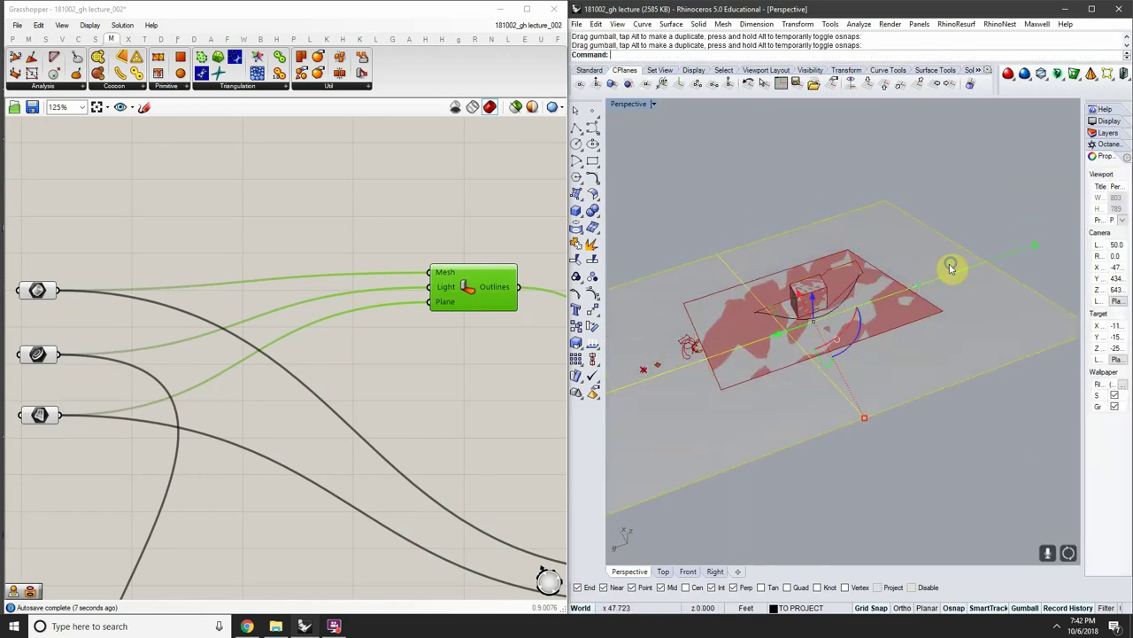
Place a copy of the enlarged surface about 208 ft below it
{"action": "right_click_drag", "start_coordinate": [950, 269], "coordinate": [718, 293]}
{"action": "left_click_drag", "start_coordinate": [741, 309], "coordinate": [753, 370]}
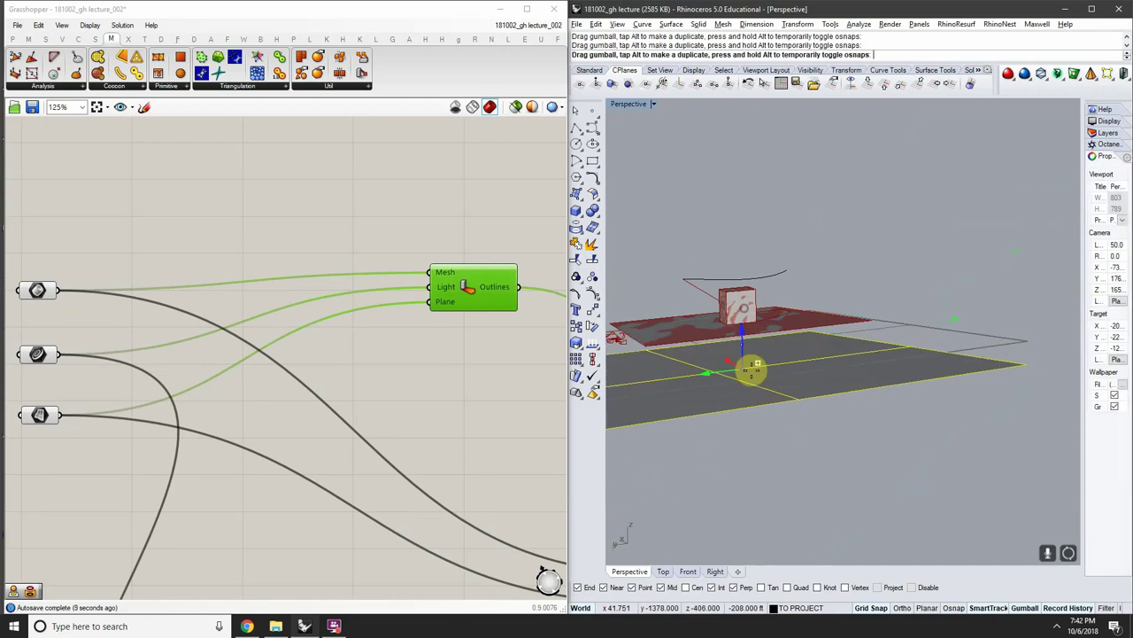
{"action": "right_click_drag", "start_coordinate": [752, 371], "coordinate": [850, 303]}
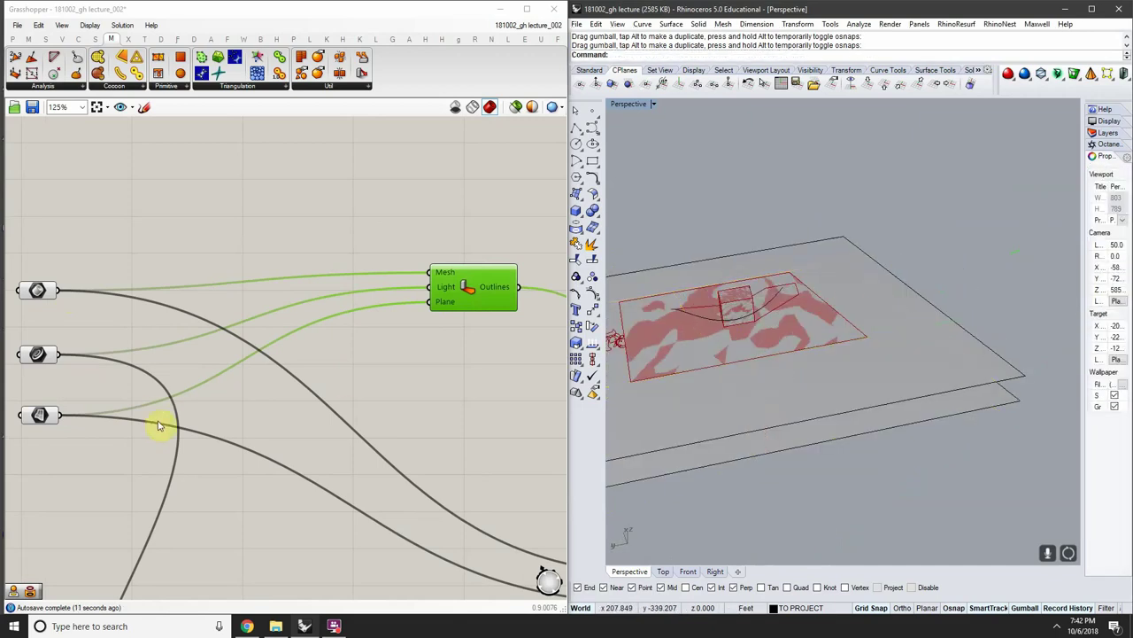
Select the Brep parameter and the surfaces in Rhino to check which geometry the parameters reference
{"action": "left_click", "coordinate": [770, 436]}
{"action": "right_click_drag", "start_coordinate": [792, 437], "coordinate": [867, 299]}
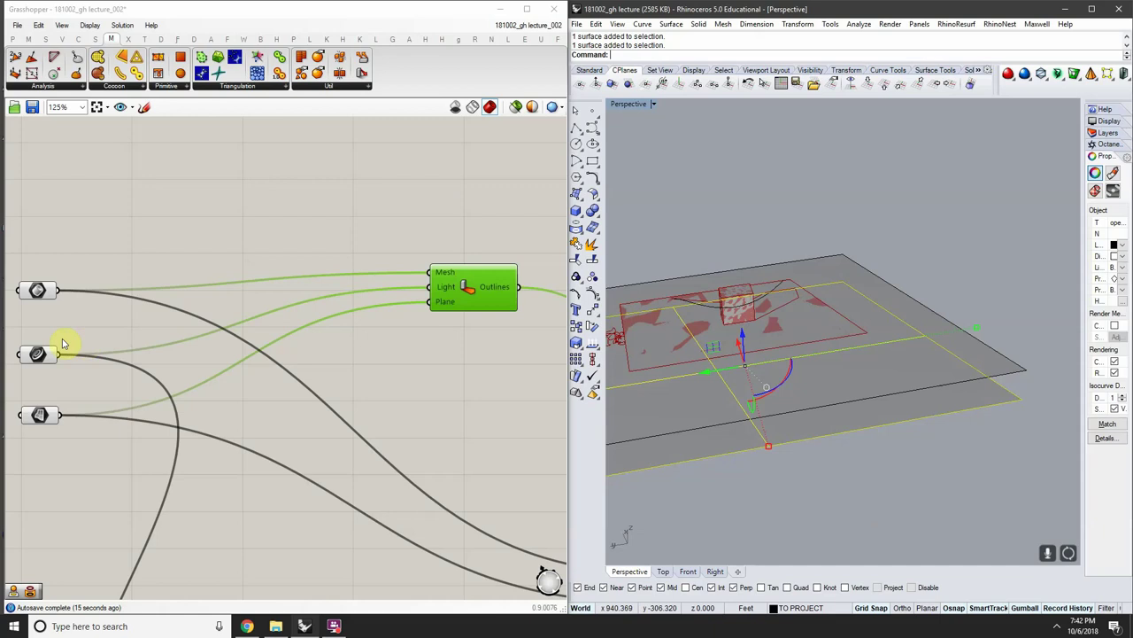
{"action": "left_click", "coordinate": [37, 289]}
{"action": "left_click", "coordinate": [845, 451]}
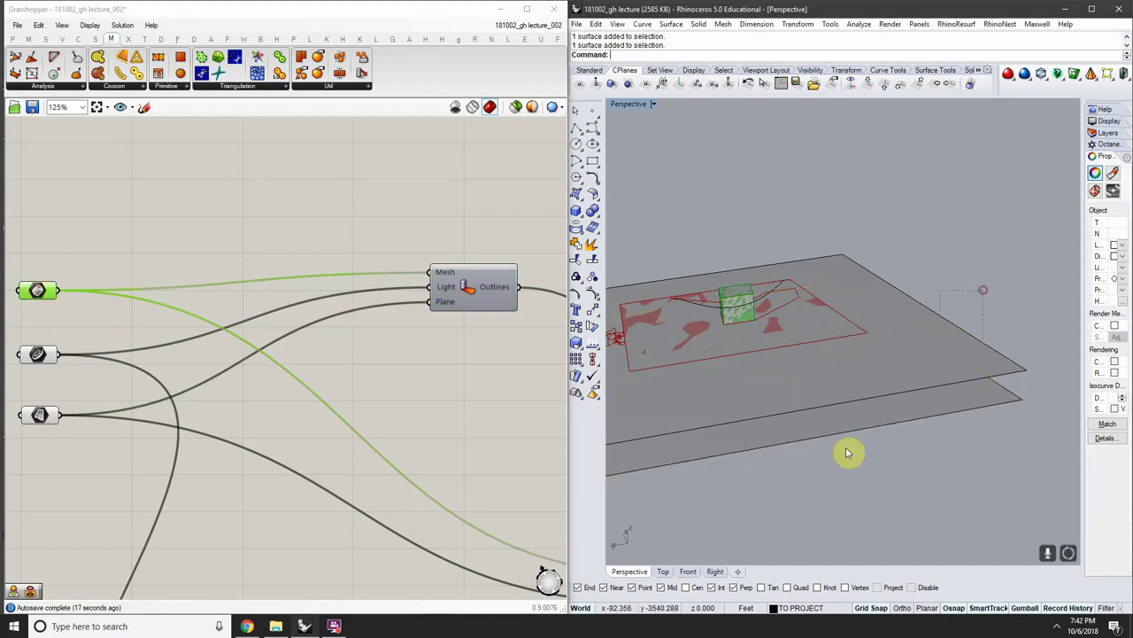
{"action": "left_click_drag", "start_coordinate": [847, 452], "coordinate": [806, 389]}
{"action": "right_click_drag", "start_coordinate": [811, 462], "coordinate": [869, 335]}
{"action": "left_click", "coordinate": [893, 265]}
{"action": "right_click_drag", "start_coordinate": [892, 266], "coordinate": [839, 382]}
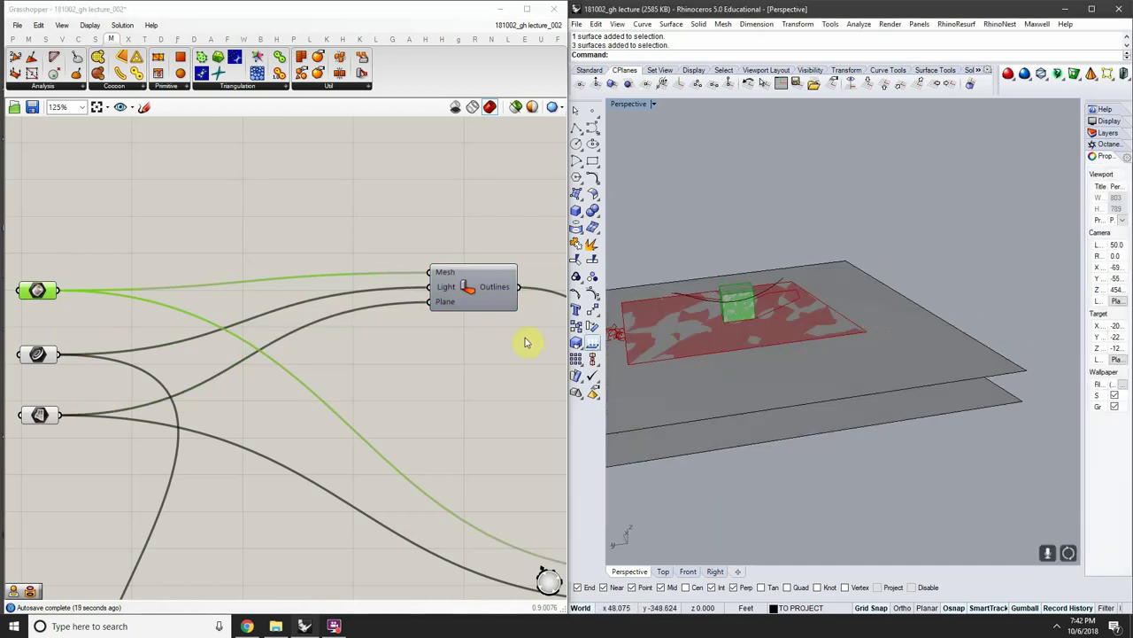
Clear the Surface parameter's values and reference all three Rhino surfaces in it as multiple surfaces
{"action": "left_click", "coordinate": [39, 413]}
{"action": "right_click", "coordinate": [39, 413]}
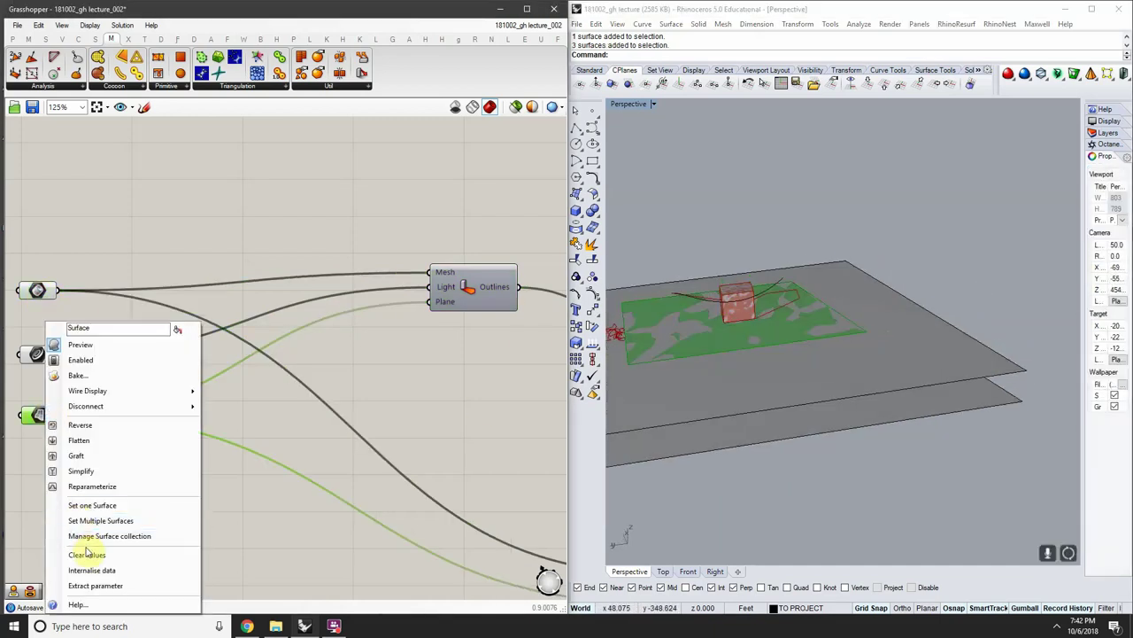
{"action": "left_click", "coordinate": [86, 554]}
{"action": "right_click", "coordinate": [50, 423]}
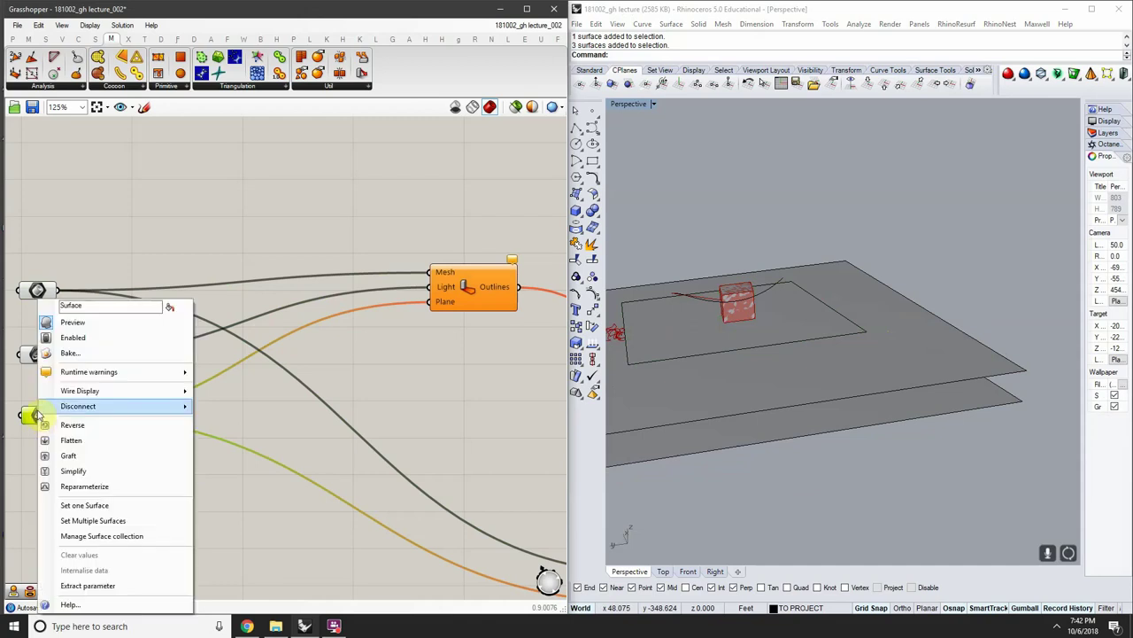
{"action": "left_click", "coordinate": [93, 523]}
{"action": "left_click_drag", "start_coordinate": [934, 443], "coordinate": [823, 254]}
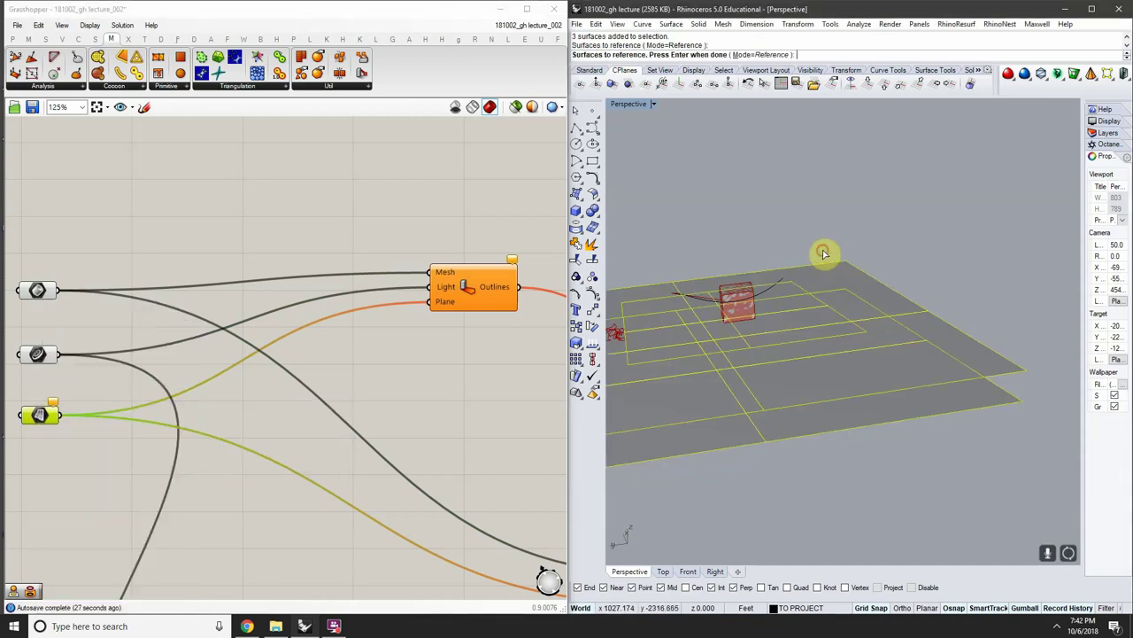
{"action": "key", "text": "Return"}
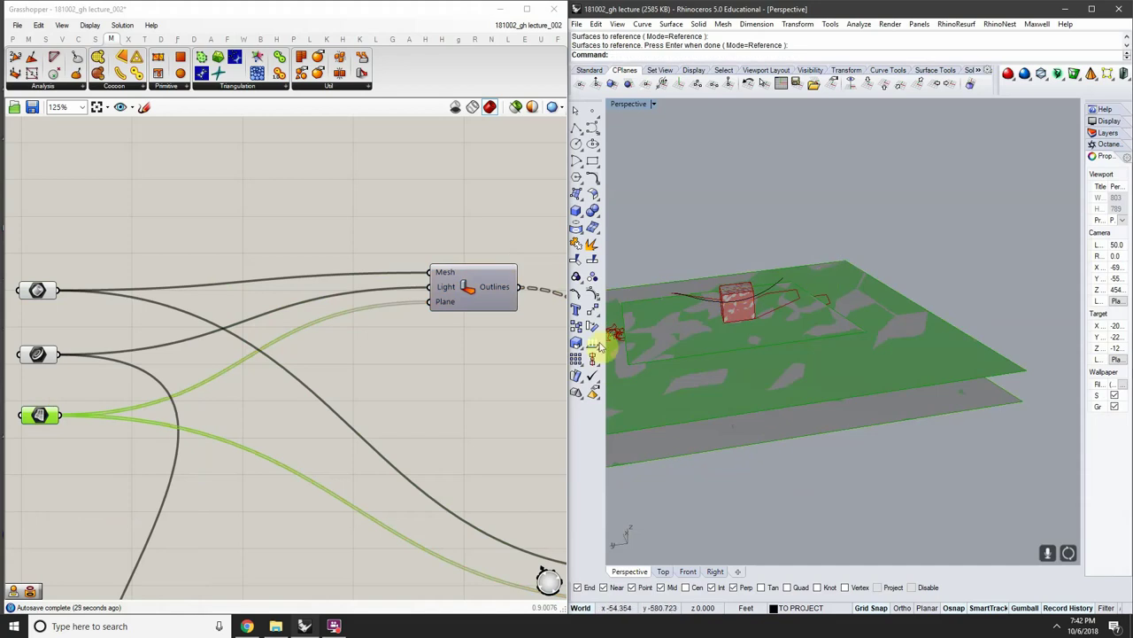
Disconnect the Surface parameter from the Plane input of the Mesh Shadow component
{"action": "right_click_drag", "start_coordinate": [944, 305], "coordinate": [859, 306]}
{"action": "left_click_drag", "start_coordinate": [62, 414], "coordinate": [459, 307]}
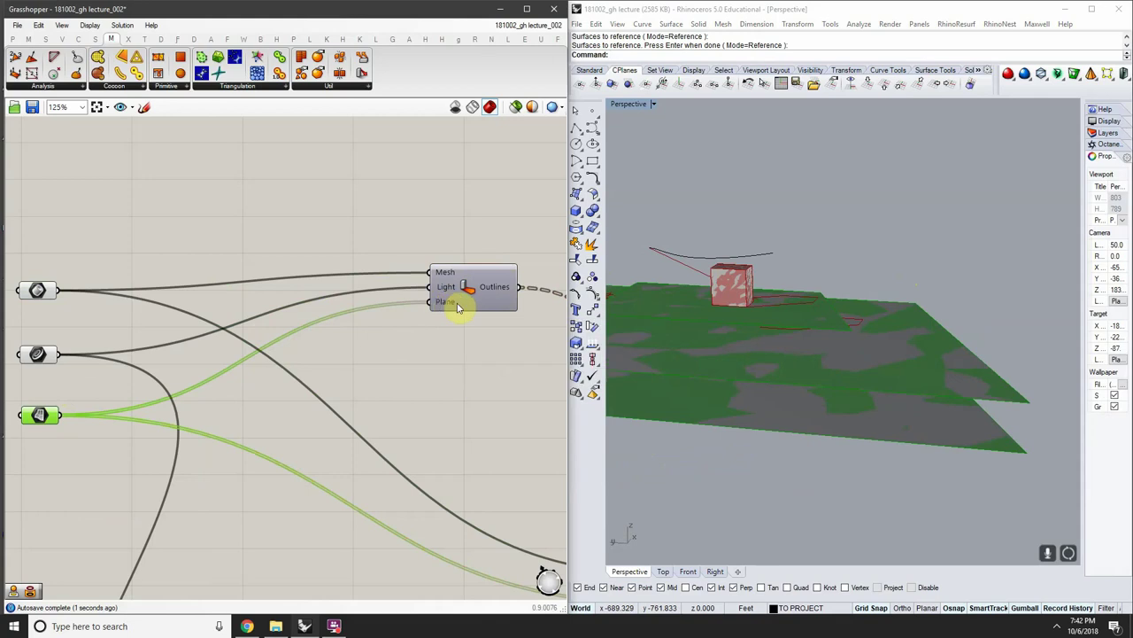
{"action": "right_click_drag", "start_coordinate": [828, 310], "coordinate": [851, 435]}
{"action": "left_click", "coordinate": [208, 435]}
{"action": "right_click_drag", "start_coordinate": [845, 394], "coordinate": [865, 387]}
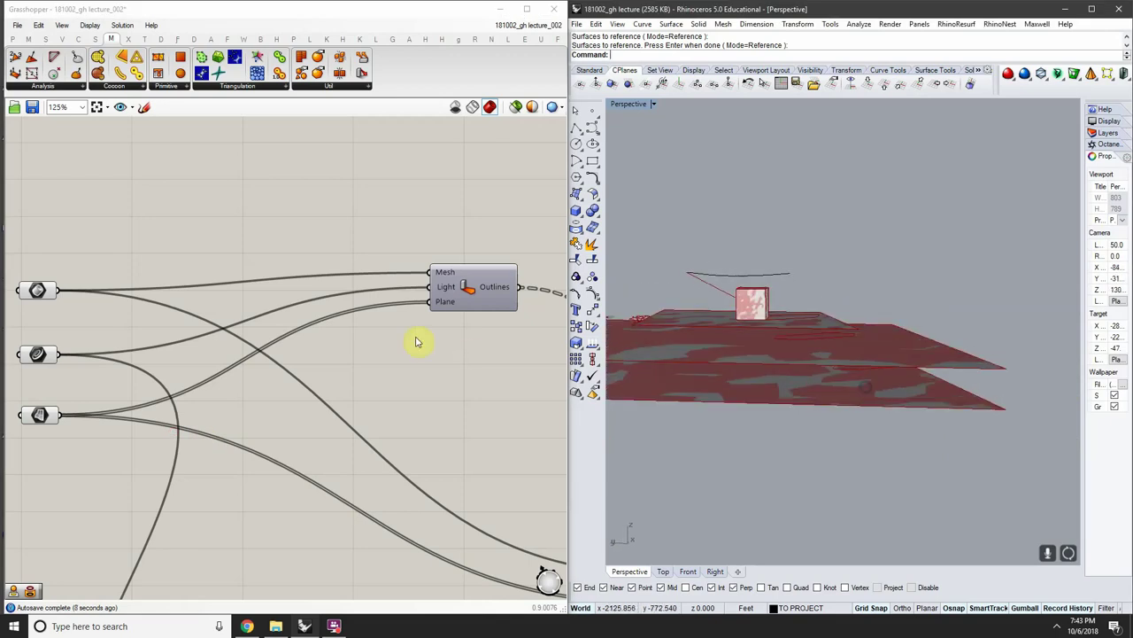
{"action": "right_click", "coordinate": [449, 303]}
{"action": "mouse_move", "coordinate": [498, 354]}
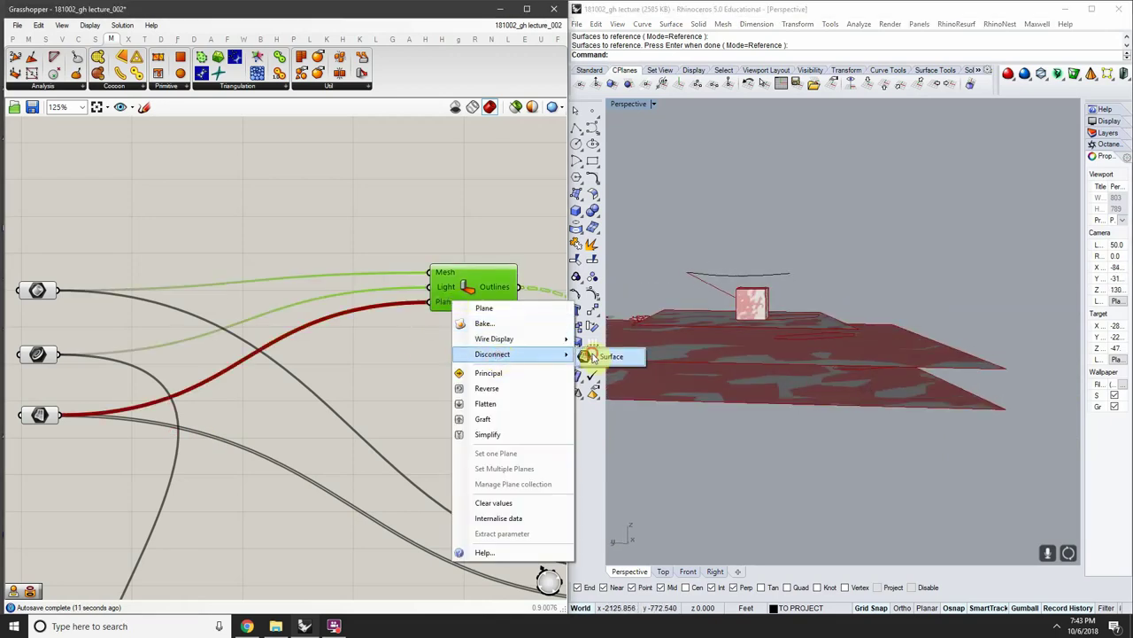
{"action": "left_click", "coordinate": [602, 355]}
Select the Surface parameter and examine which Rhino surfaces it references
{"action": "left_click", "coordinate": [43, 416]}
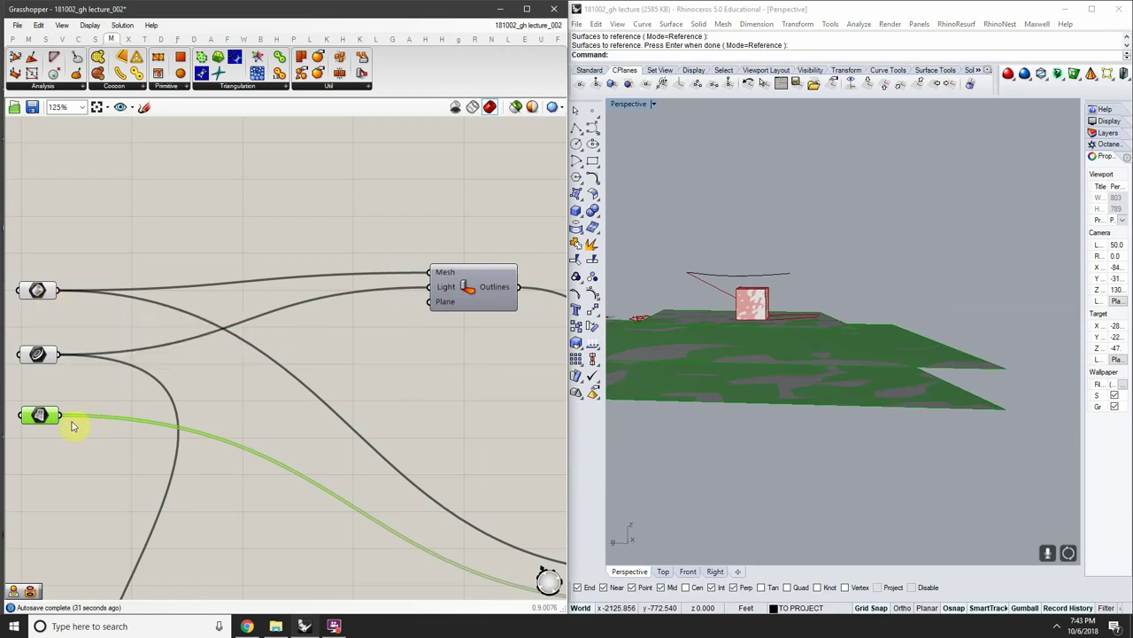
{"action": "right_click_drag", "start_coordinate": [822, 340], "coordinate": [780, 327]}
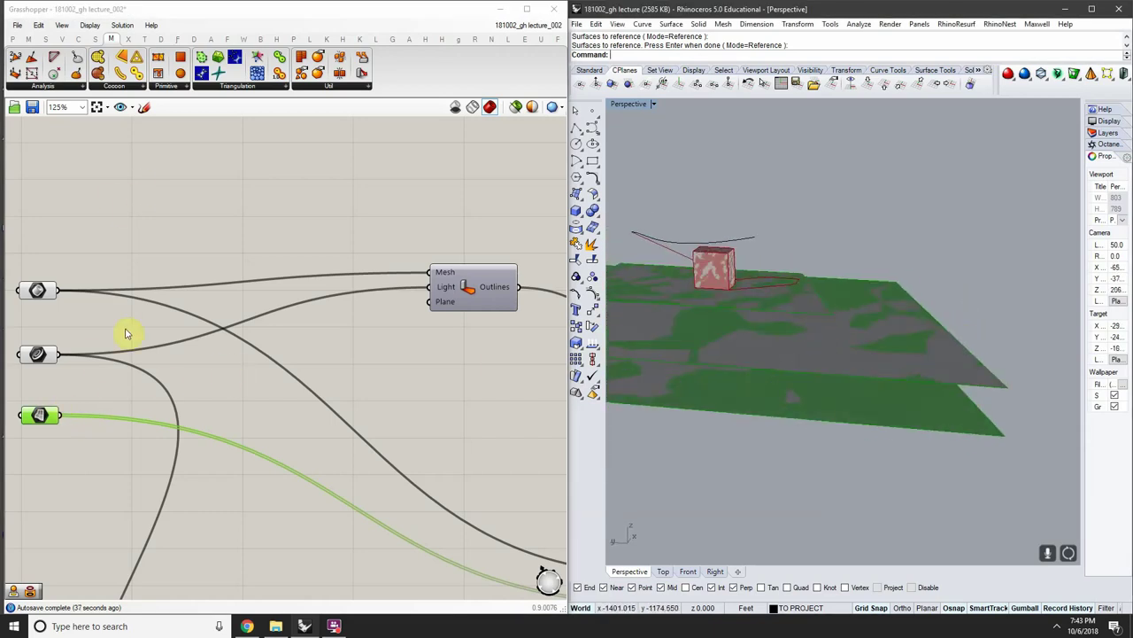
{"action": "mouse_move", "coordinate": [895, 299]}
{"action": "right_mouse_down"}
{"action": "mouse_move", "coordinate": [824, 281]}
{"action": "mouse_move", "coordinate": [858, 256]}
{"action": "mouse_move", "coordinate": [844, 274]}
{"action": "mouse_move", "coordinate": [926, 291]}
{"action": "mouse_move", "coordinate": [941, 283]}
{"action": "mouse_move", "coordinate": [910, 311]}
{"action": "right_mouse_up"}
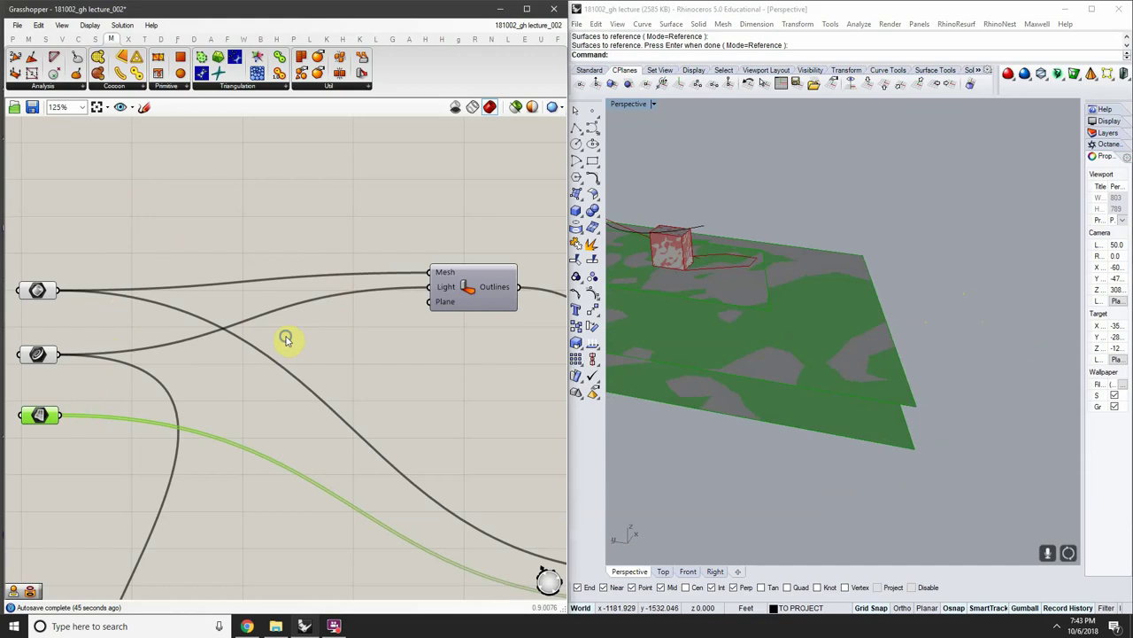
{"action": "scroll", "coordinate": [324, 316], "scroll_direction": "down", "scroll_amount": 1}
{"action": "right_click_drag", "start_coordinate": [324, 315], "coordinate": [280, 354]}
{"action": "scroll", "coordinate": [55, 439], "scroll_direction": "up", "scroll_amount": 1}
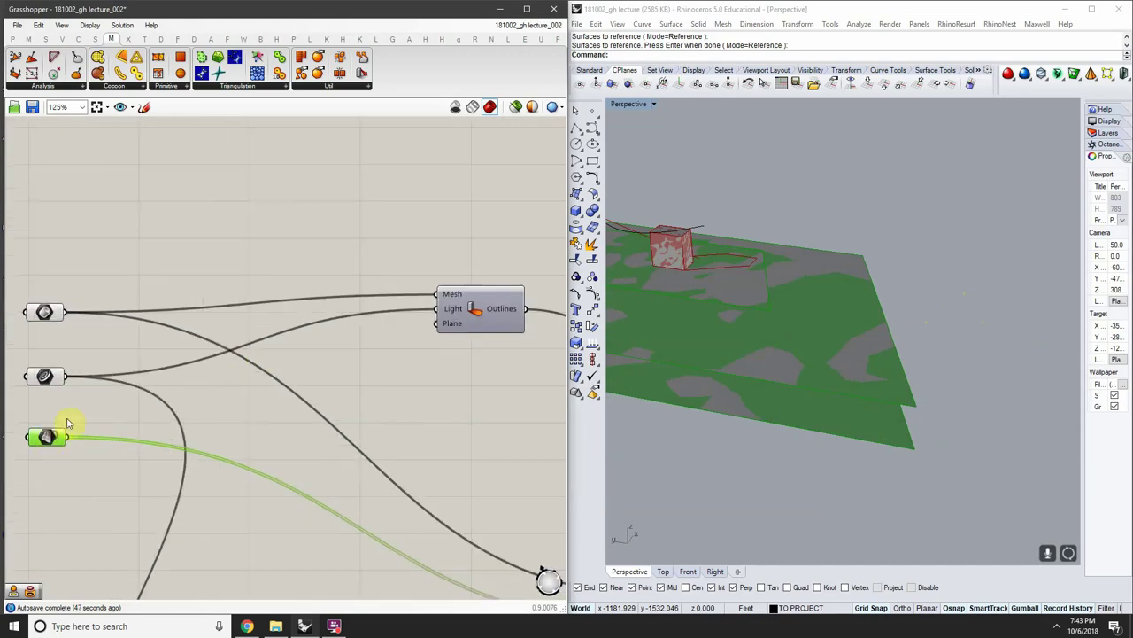
{"action": "mouse_move", "coordinate": [41, 445]}
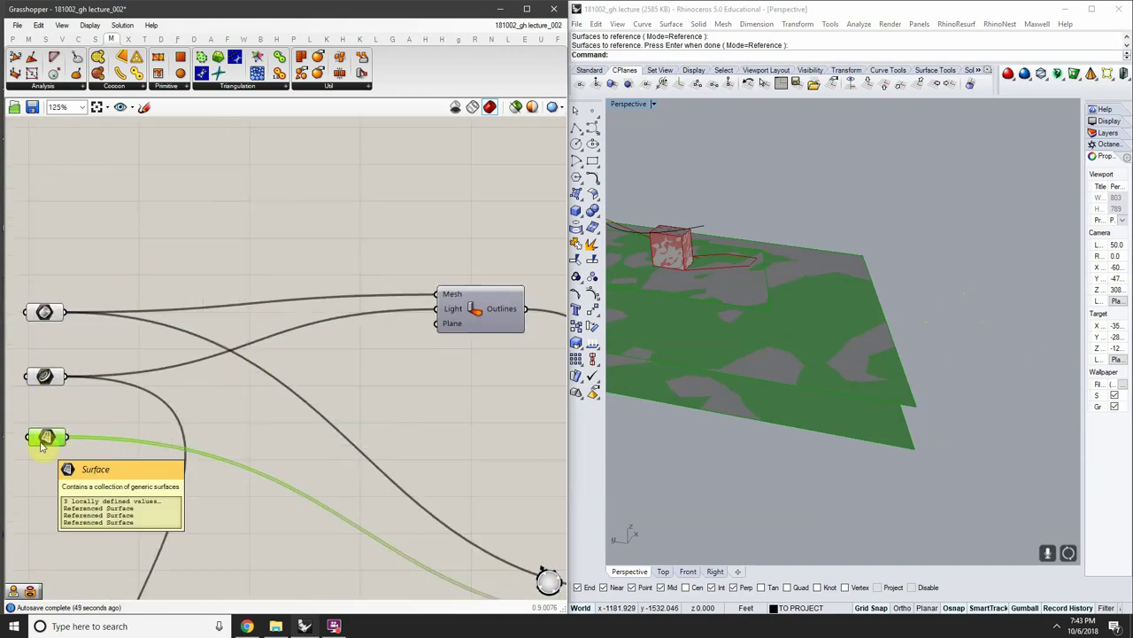
Add a Panel to the canvas, make it taller and move it above the wires to the Mesh Shadow component
{"action": "left_click", "coordinate": [13, 39]}
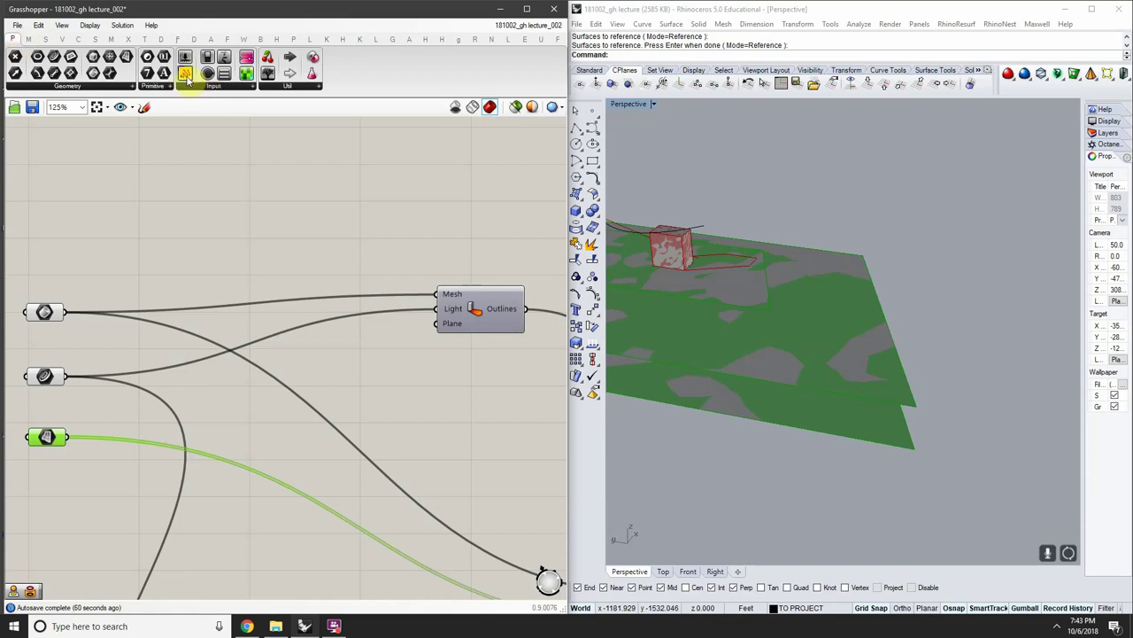
{"action": "left_click_drag", "start_coordinate": [187, 78], "coordinate": [239, 167]}
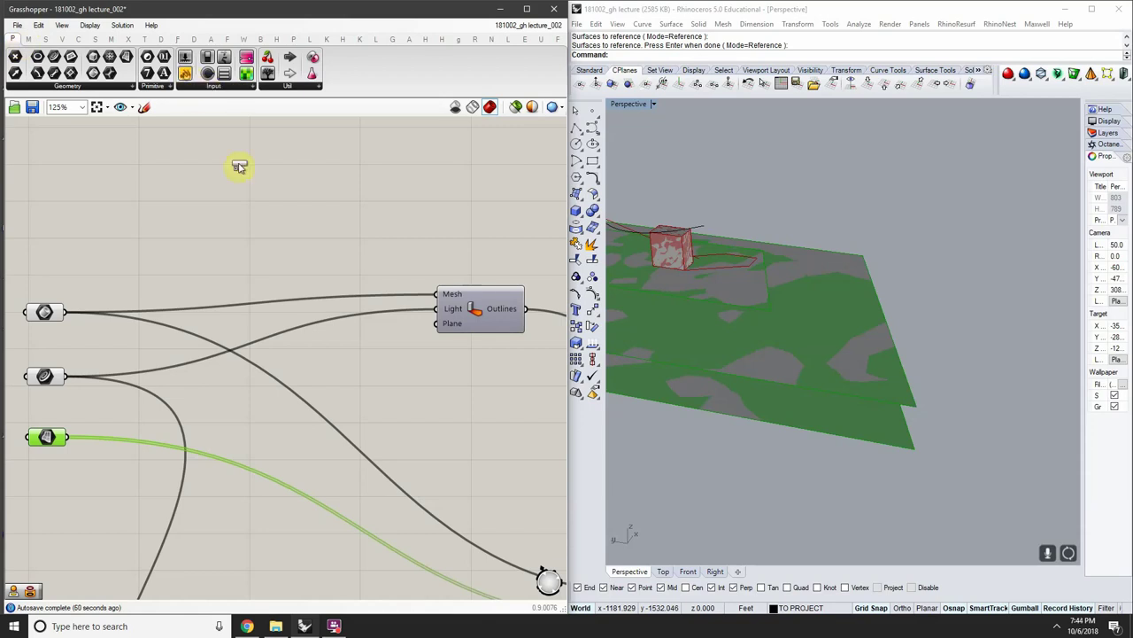
{"action": "left_click_drag", "start_coordinate": [263, 216], "coordinate": [263, 216]}
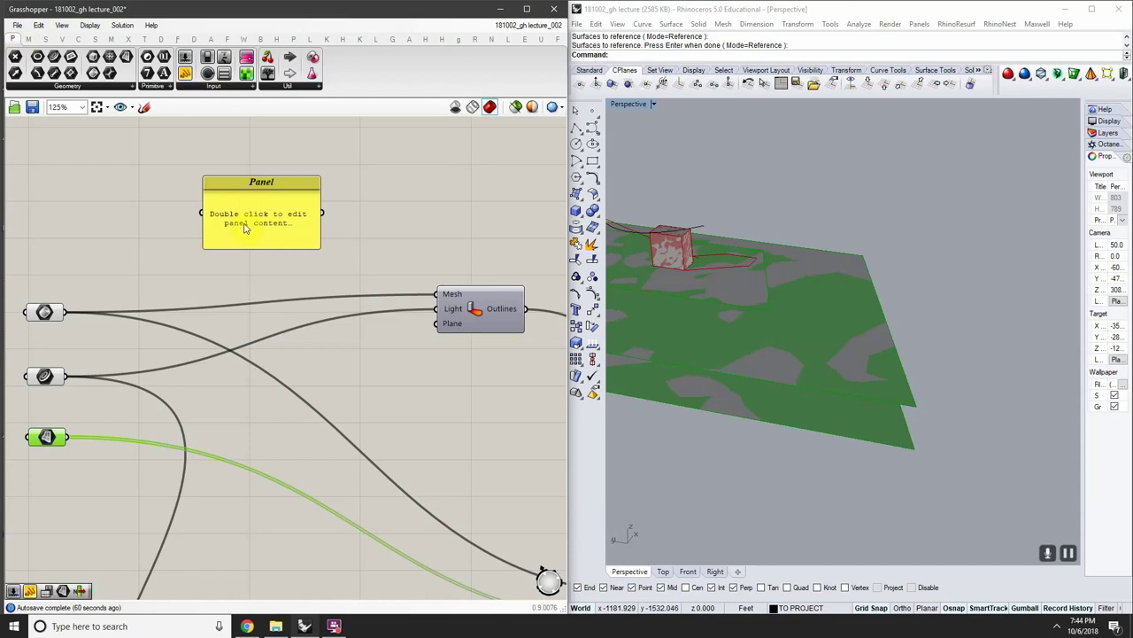
{"action": "right_click_drag", "start_coordinate": [259, 226], "coordinate": [283, 227]}
{"action": "left_click_drag", "start_coordinate": [291, 249], "coordinate": [283, 394]}
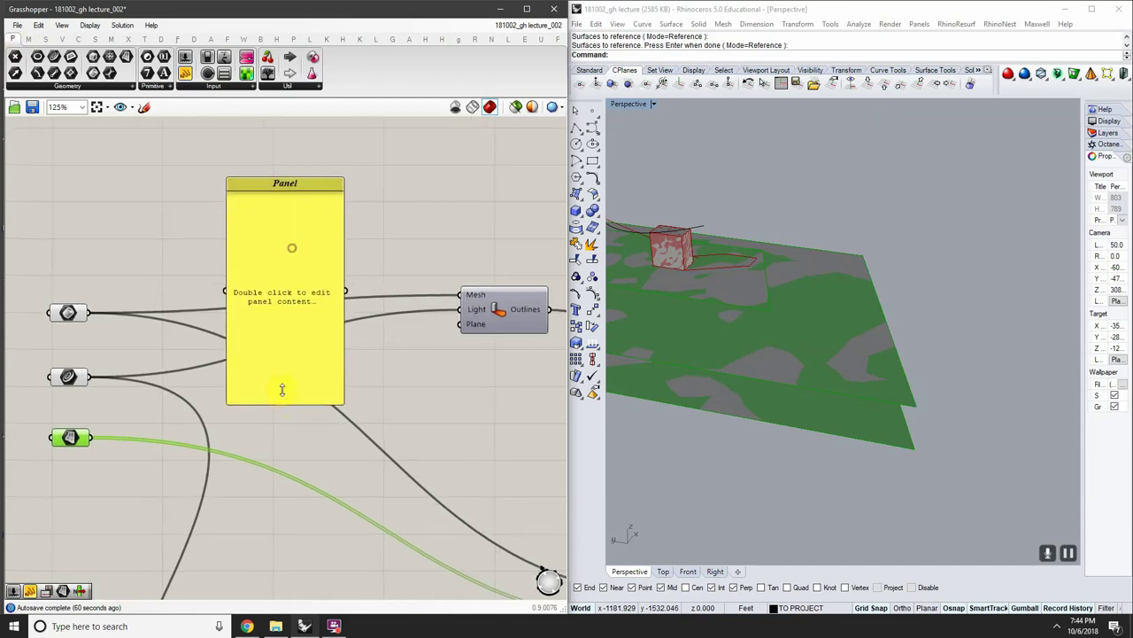
{"action": "double_click", "coordinate": [285, 377]}
{"action": "left_click", "coordinate": [268, 292]}
{"action": "left_click", "coordinate": [432, 226]}
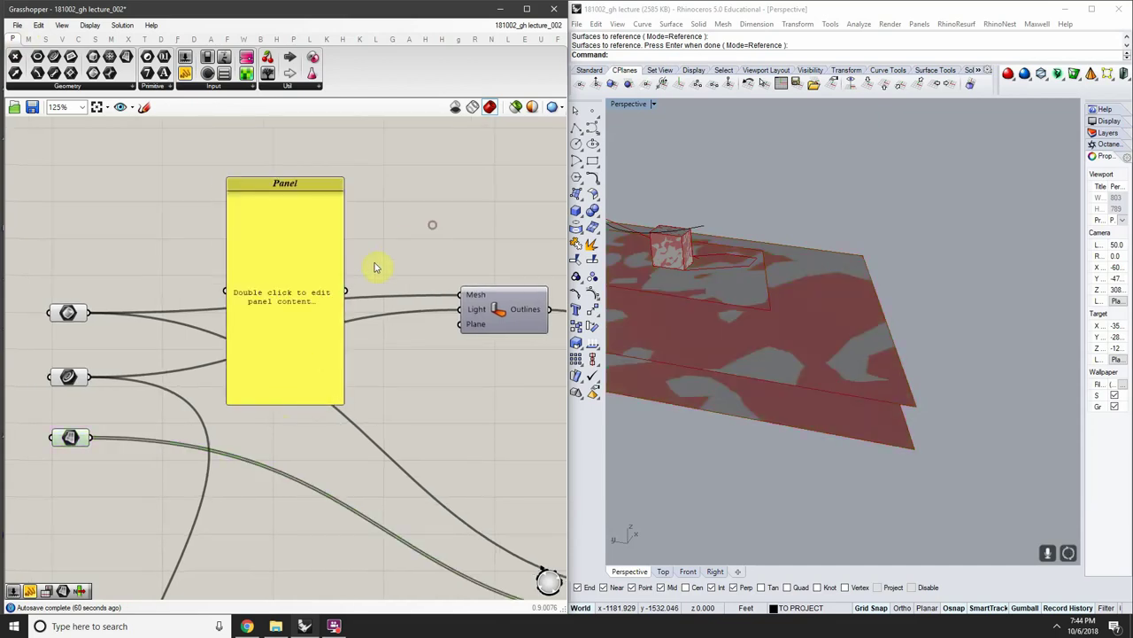
{"action": "left_click_drag", "start_coordinate": [328, 274], "coordinate": [392, 193]}
Wire the Surface parameter's output into the Panel and widen the Panel
{"action": "left_click", "coordinate": [78, 441], "text": "ctrl"}
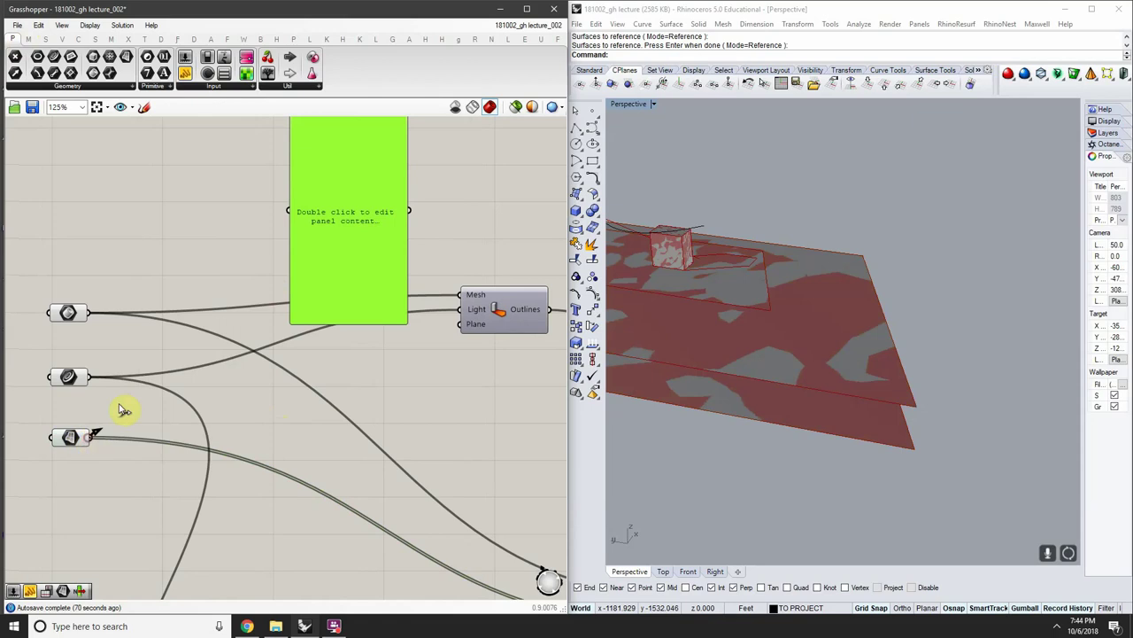
{"action": "left_click_drag", "start_coordinate": [124, 410], "coordinate": [282, 210]}
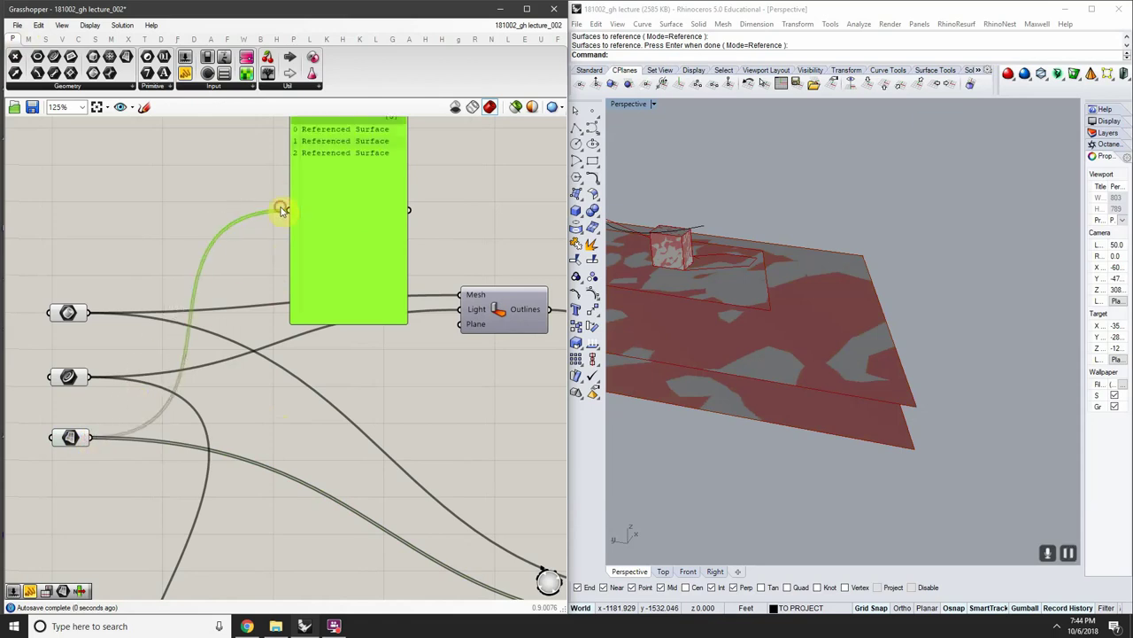
{"action": "right_click_drag", "start_coordinate": [281, 209], "coordinate": [272, 237]}
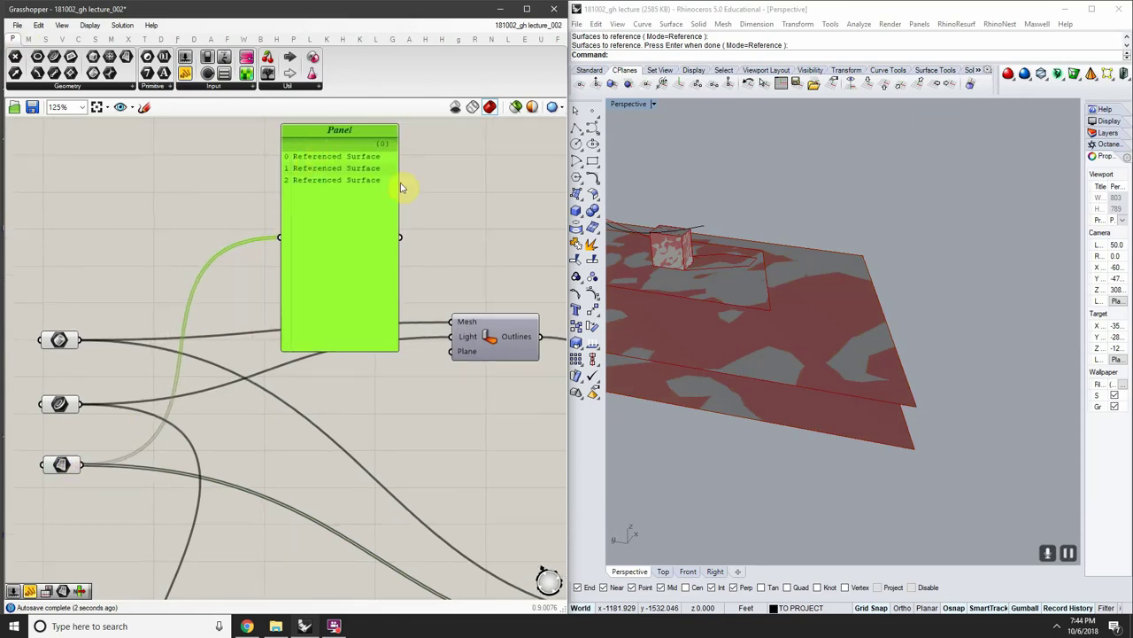
{"action": "left_click_drag", "start_coordinate": [397, 183], "coordinate": [493, 183]}
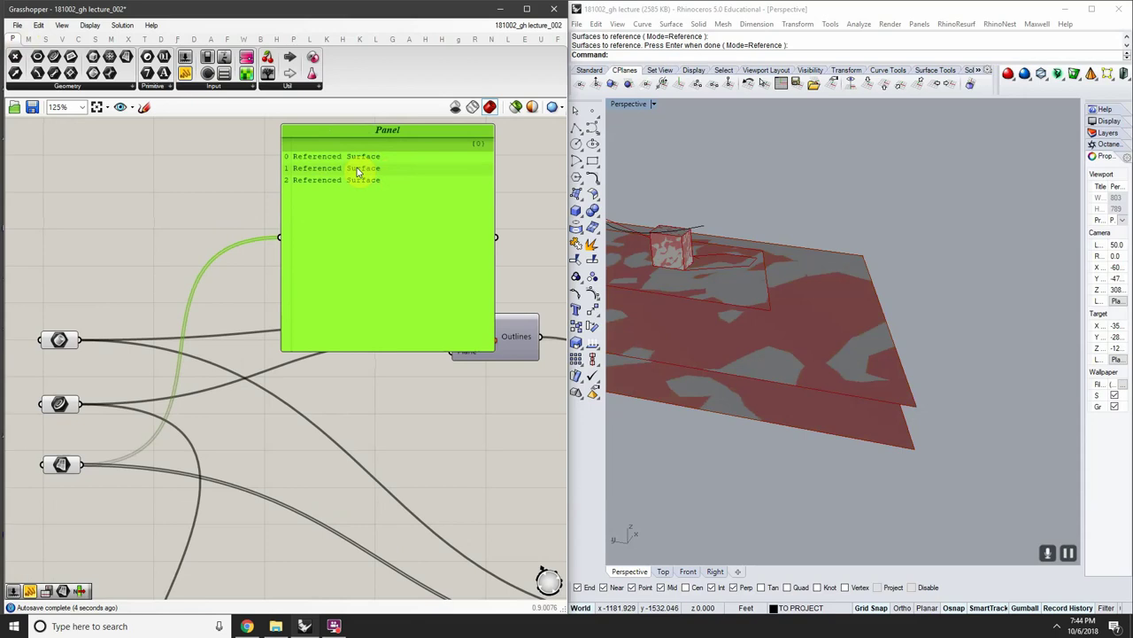
Compare the indexed list in the Panel with the surfaces referenced by the Surface parameter
{"action": "left_click", "coordinate": [74, 457]}
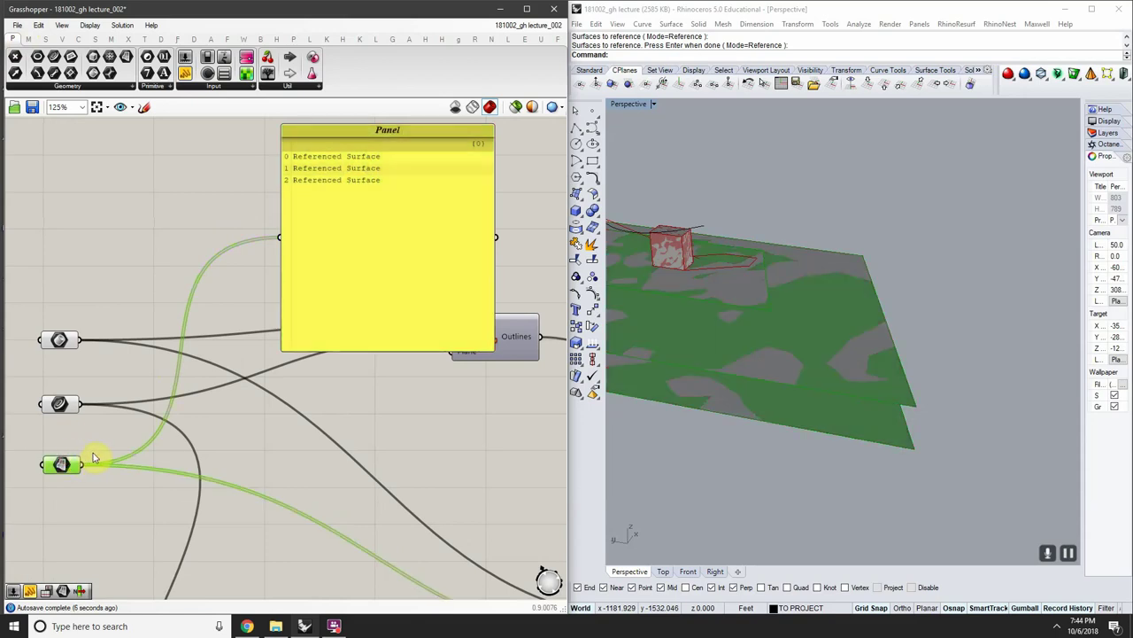
{"action": "scroll", "coordinate": [350, 161], "scroll_direction": "up", "scroll_amount": 1}
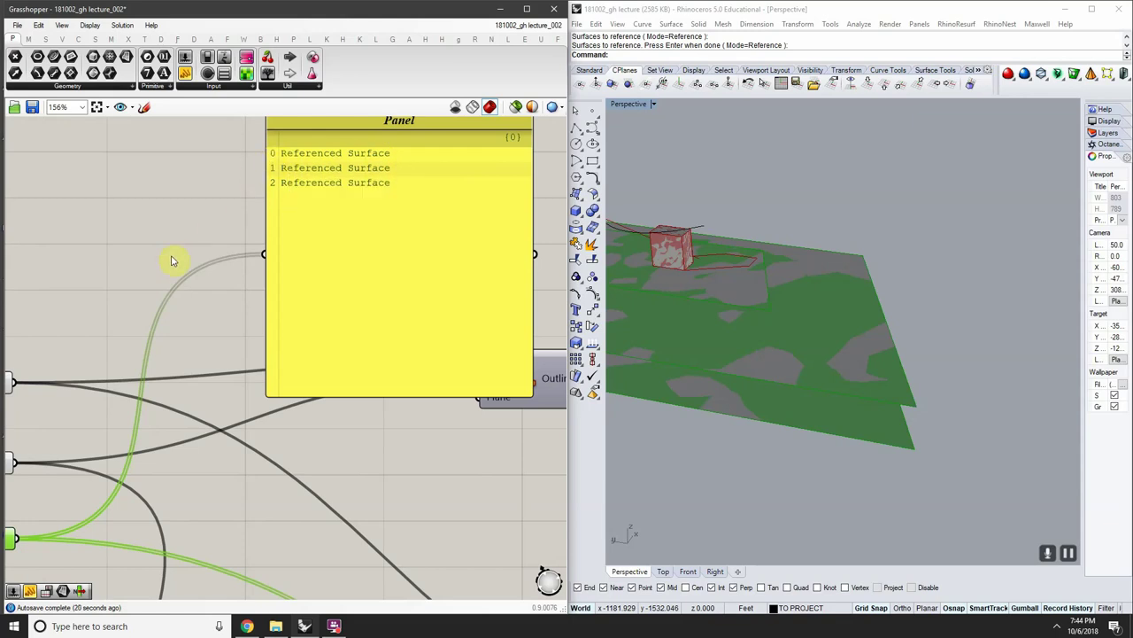
{"action": "scroll", "coordinate": [229, 233], "scroll_direction": "down", "scroll_amount": 3}
{"action": "right_click_drag", "start_coordinate": [176, 257], "coordinate": [212, 285]}
{"action": "scroll", "coordinate": [220, 267], "scroll_direction": "up", "scroll_amount": 2}
{"action": "scroll", "coordinate": [218, 267], "scroll_direction": "down", "scroll_amount": 1}
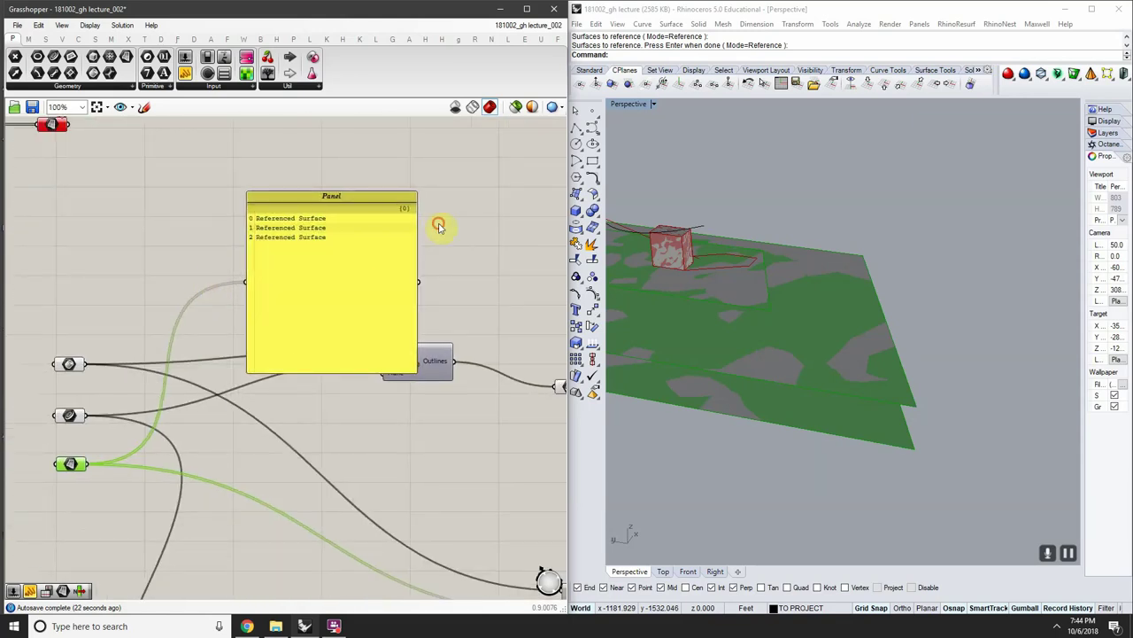
{"action": "left_click", "coordinate": [378, 245]}
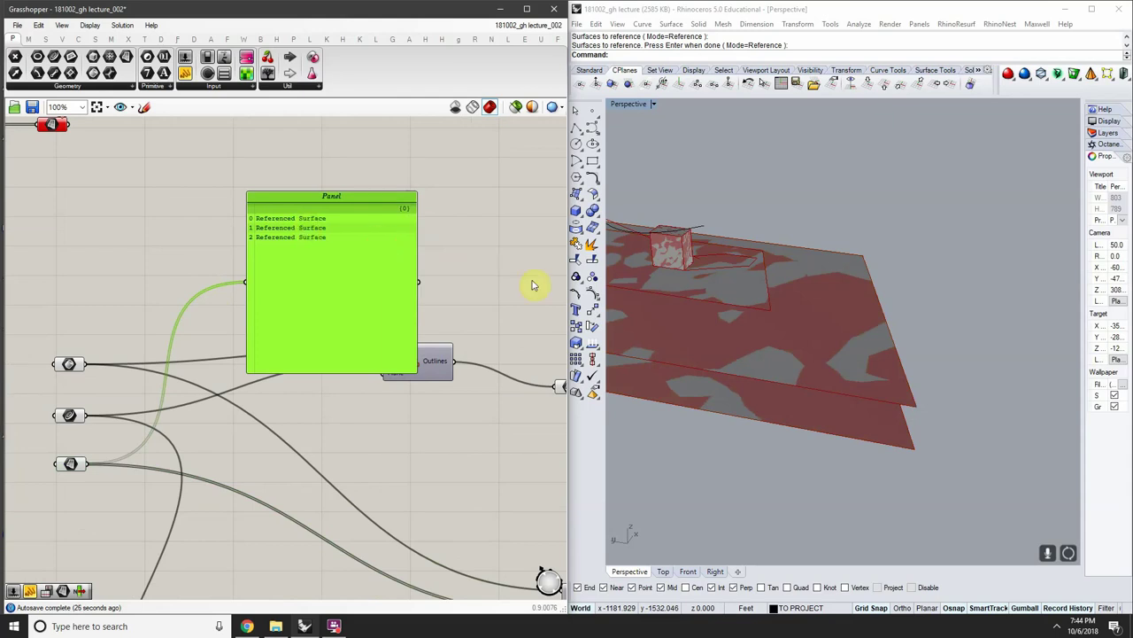
{"action": "right_click_drag", "start_coordinate": [824, 301], "coordinate": [883, 323]}
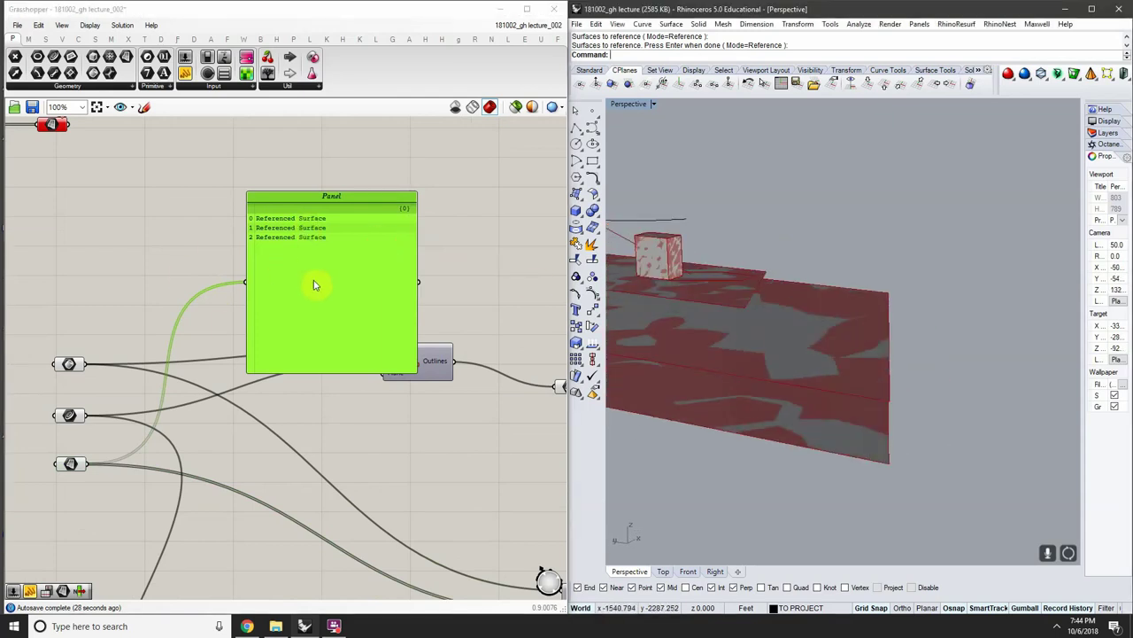
Move the Panel clear of the Mesh Shadow component and wire the Surface parameter back into its Plane input
{"action": "left_click_drag", "start_coordinate": [315, 279], "coordinate": [340, 181]}
{"action": "right_click_drag", "start_coordinate": [236, 317], "coordinate": [266, 291]}
{"action": "left_click_drag", "start_coordinate": [118, 439], "coordinate": [434, 353]}
Hide the three surfaces in Rhino to inspect the shadow outlines, and undo the hiding
{"action": "right_click_drag", "start_coordinate": [842, 319], "coordinate": [963, 387]}
{"action": "left_click_drag", "start_coordinate": [923, 463], "coordinate": [763, 281]}
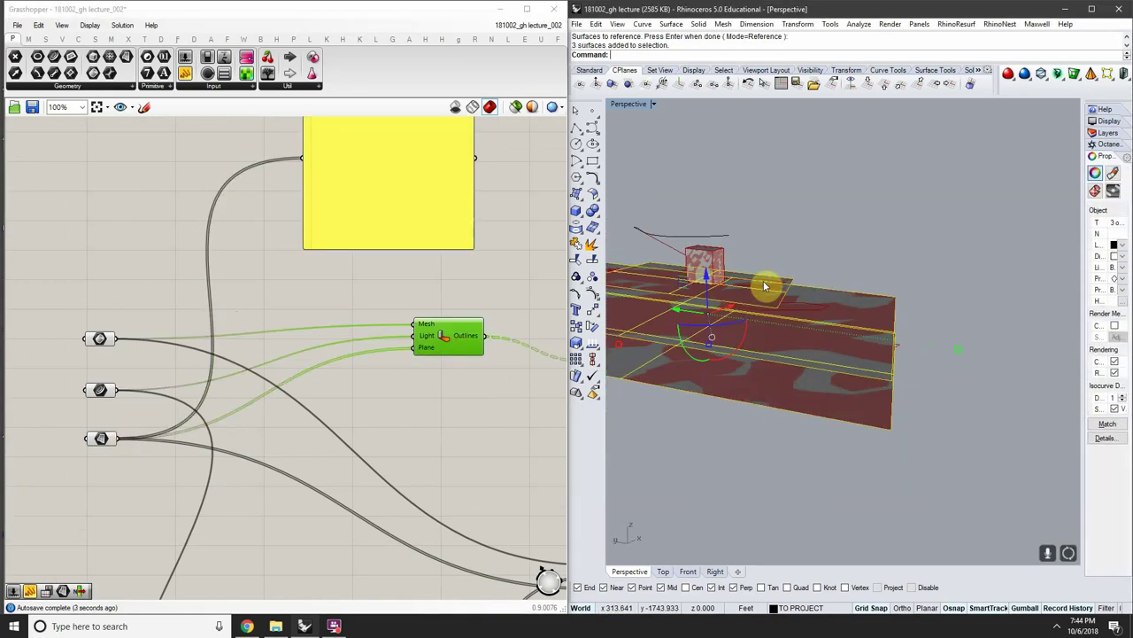
{"action": "key", "text": "ctrl+h"}
{"action": "right_click_drag", "start_coordinate": [763, 280], "coordinate": [870, 333]}
{"action": "key", "text": "ctrl+z"}
Select the enlarged surfaces one at a time in Rhino to examine the shadow outlines cast on them
{"action": "left_click", "coordinate": [950, 370]}
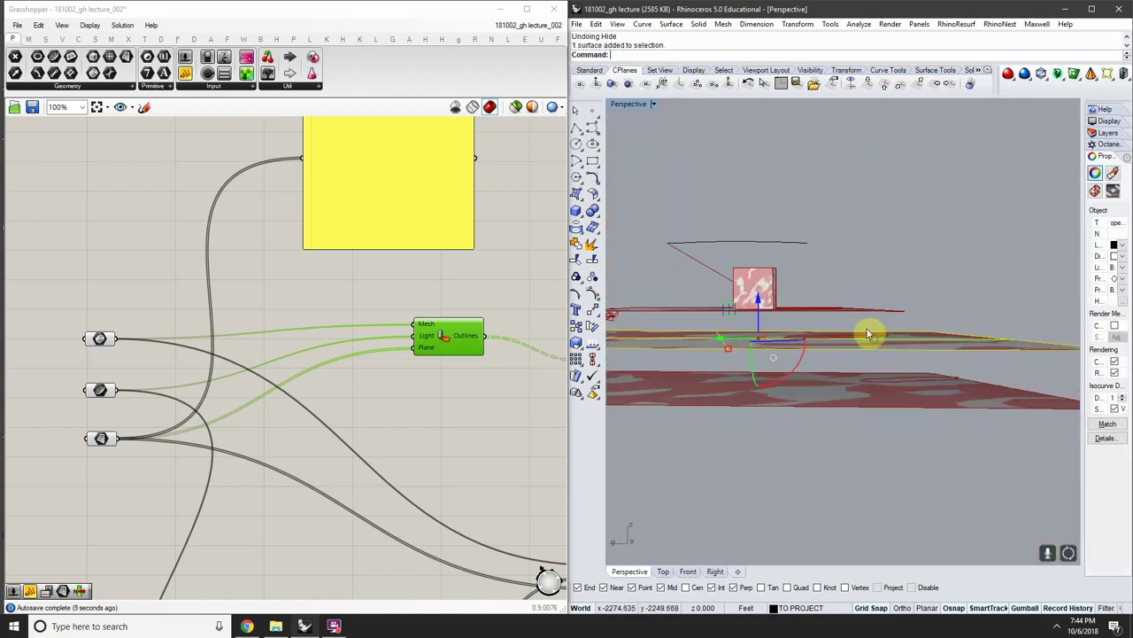
{"action": "right_click_drag", "start_coordinate": [778, 343], "coordinate": [759, 360]}
{"action": "left_click_drag", "start_coordinate": [759, 361], "coordinate": [873, 336]}
{"action": "right_click_drag", "start_coordinate": [878, 344], "coordinate": [883, 325]}
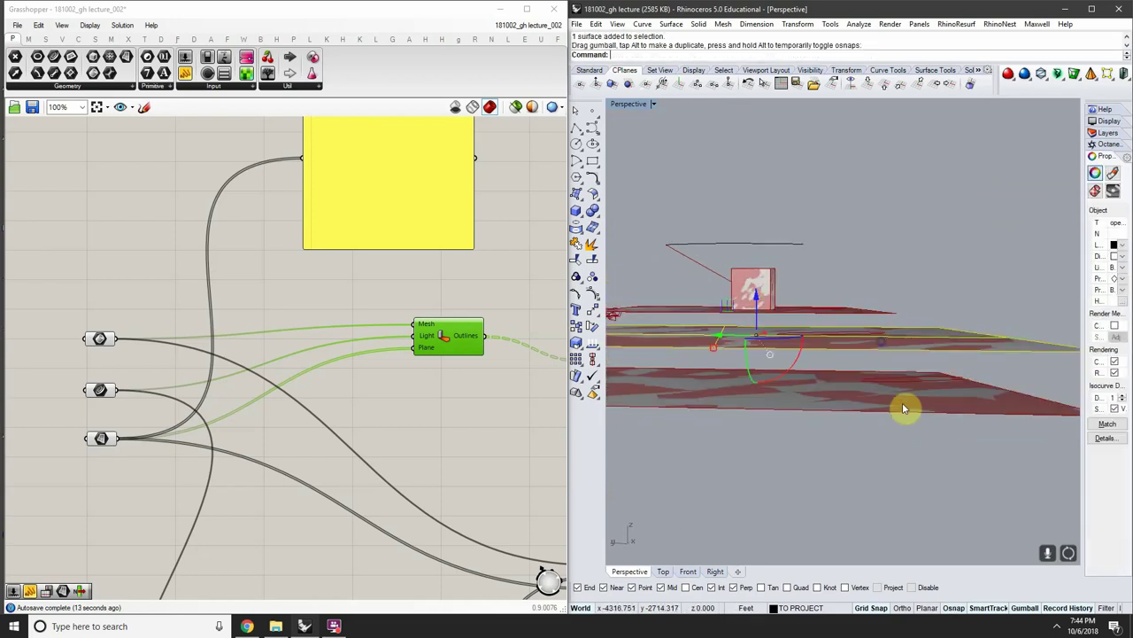
{"action": "left_click", "coordinate": [902, 405]}
{"action": "right_click_drag", "start_coordinate": [855, 383], "coordinate": [857, 401]}
{"action": "left_click_drag", "start_coordinate": [858, 400], "coordinate": [926, 339]}
Clear the Rhino selection and inspect the data of the Mesh Shadow component's Outlines output
{"action": "scroll", "coordinate": [379, 296], "scroll_direction": "up", "scroll_amount": 4}
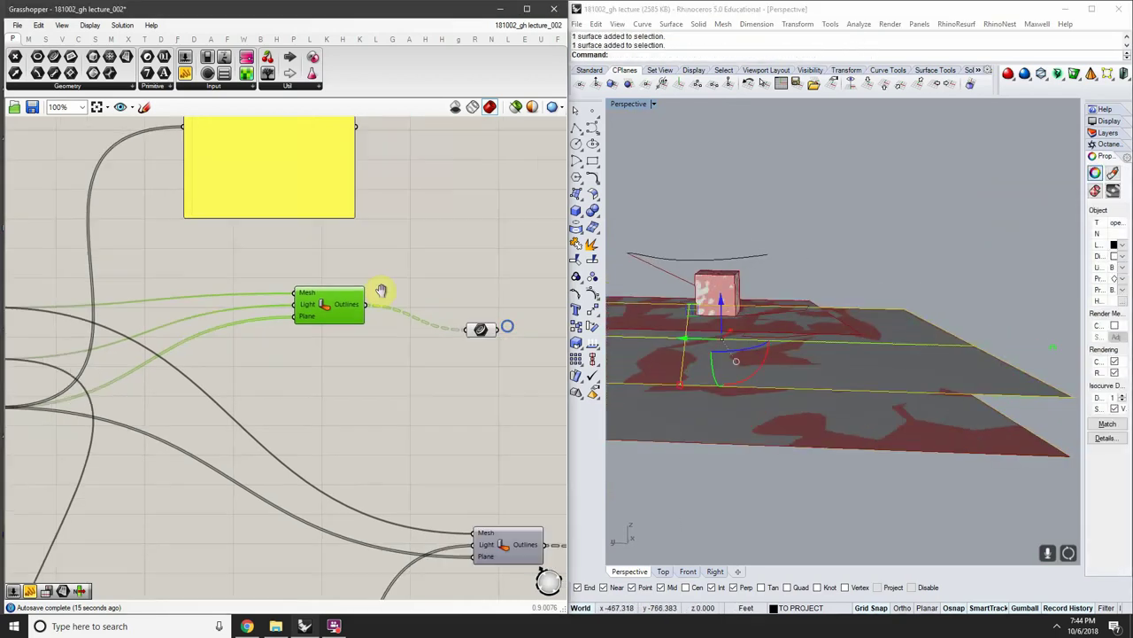
{"action": "scroll", "coordinate": [349, 312], "scroll_direction": "down", "scroll_amount": 4}
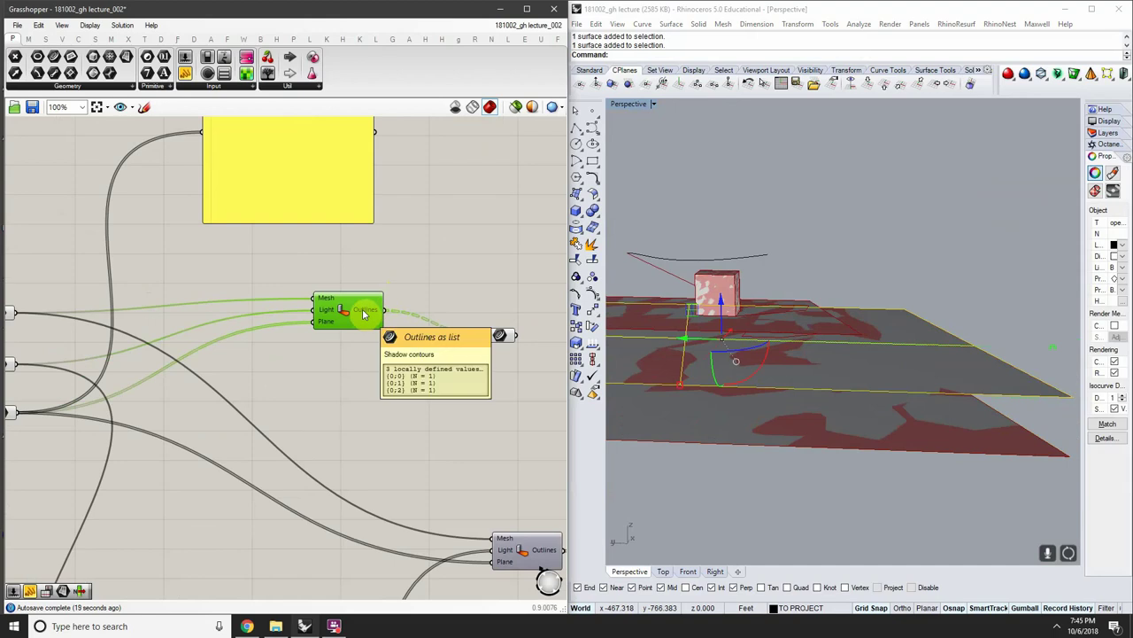
{"action": "right_click_drag", "start_coordinate": [826, 290], "coordinate": [868, 313]}
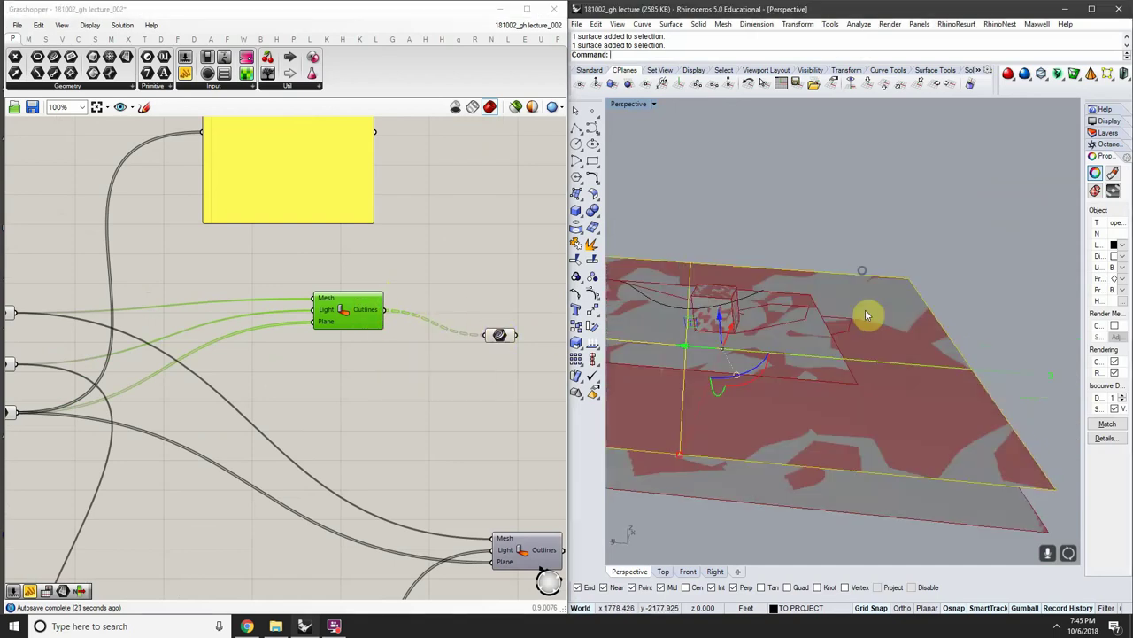
{"action": "key", "text": "Escape"}
{"action": "mouse_move", "coordinate": [374, 315]}
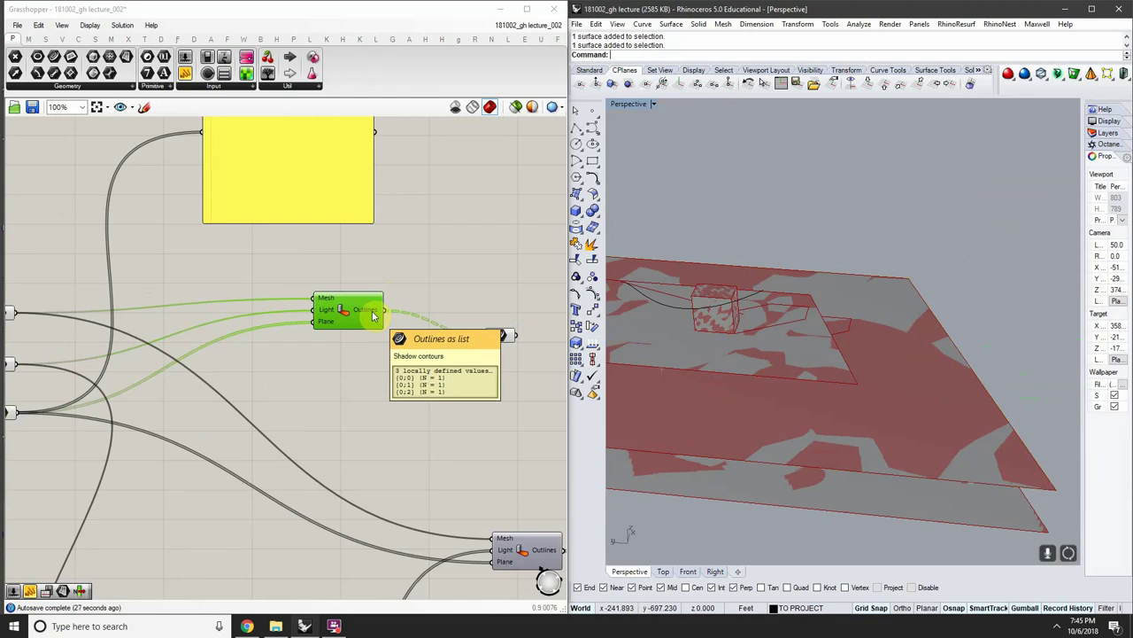
Move the Panel above the Outlines parameter and wire the Mesh Shadow Outlines output into it, replacing the Surface input
{"action": "right_click_drag", "start_coordinate": [377, 315], "coordinate": [328, 385]}
{"action": "left_click_drag", "start_coordinate": [305, 287], "coordinate": [492, 298]}
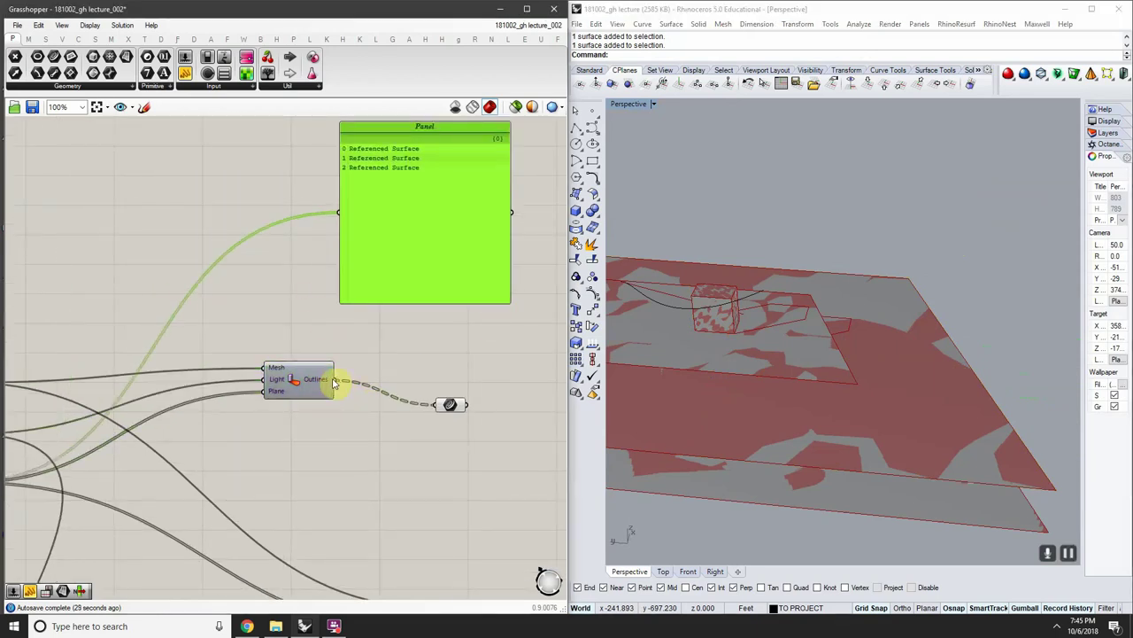
{"action": "left_click_drag", "start_coordinate": [334, 382], "coordinate": [349, 212]}
{"action": "scroll", "coordinate": [392, 159], "scroll_direction": "up", "scroll_amount": 2}
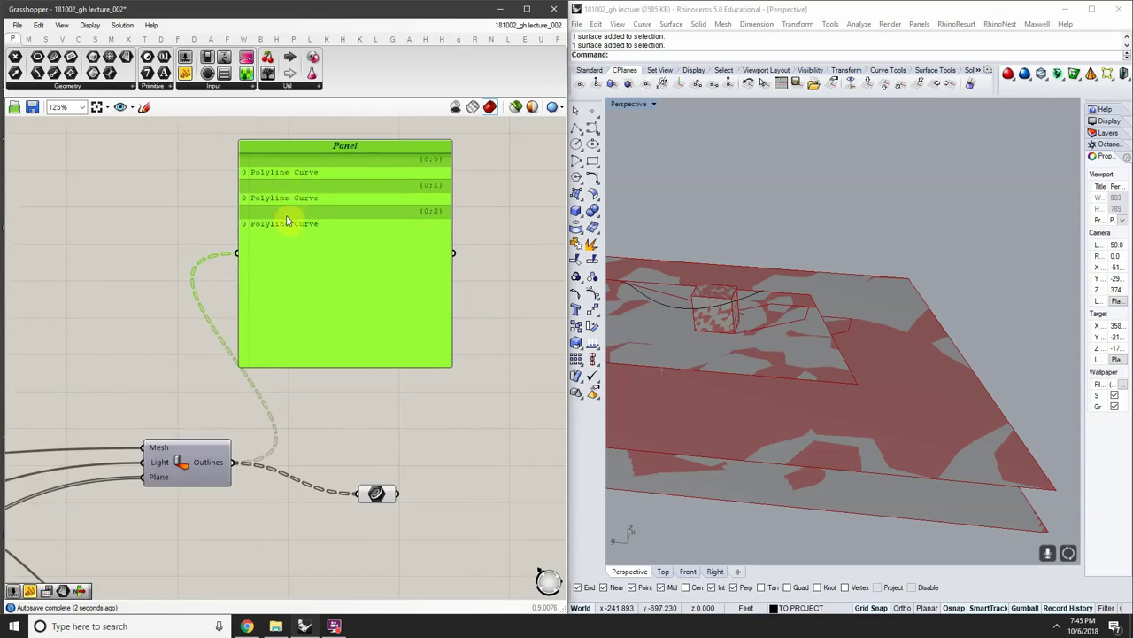
Add a Curve parameter beside the Mesh Shadow component and wire the Outlines output into it
{"action": "right_click_drag", "start_coordinate": [304, 225], "coordinate": [333, 190]}
{"action": "right_click_drag", "start_coordinate": [372, 271], "coordinate": [392, 233]}
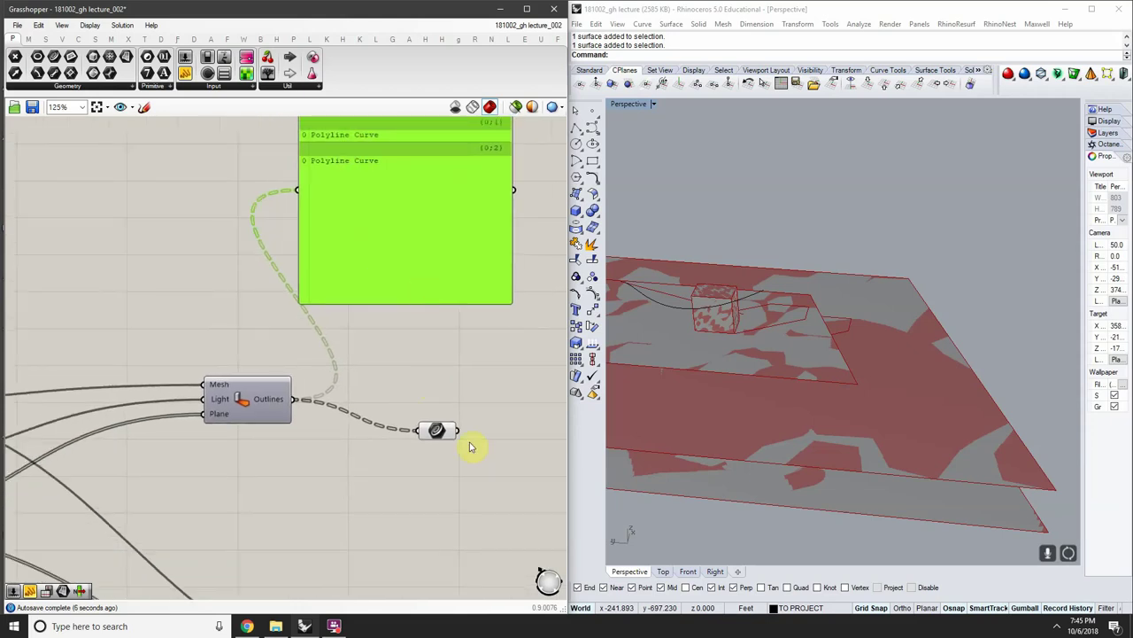
{"action": "left_click", "coordinate": [401, 420]}
{"action": "double_click", "coordinate": [425, 383]}
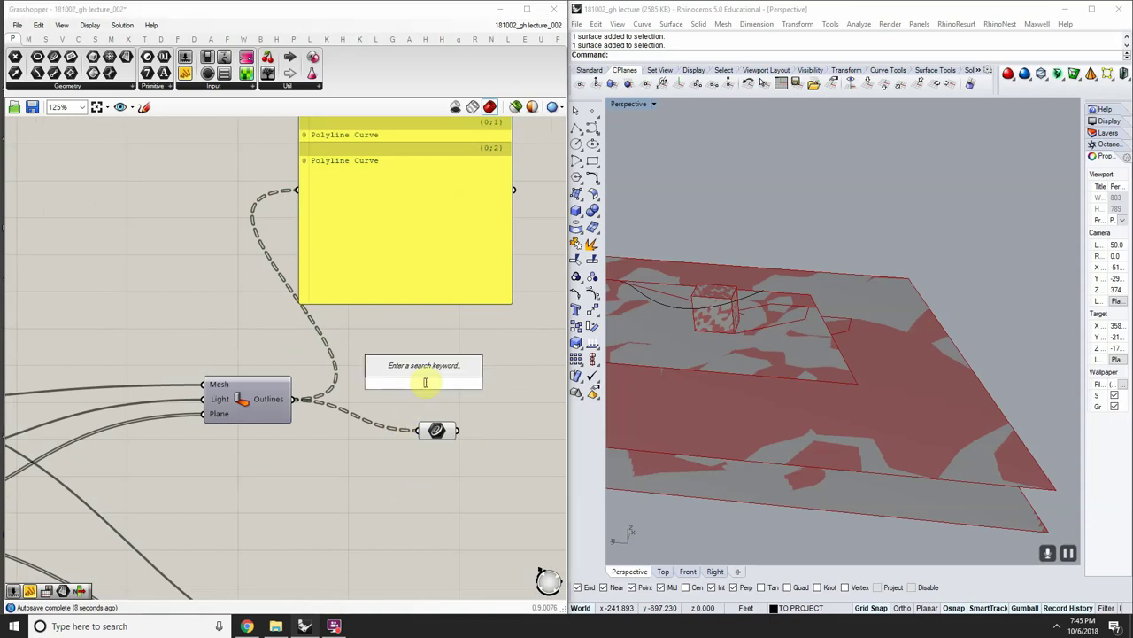
{"action": "type", "text": "curve"}
{"action": "key", "text": "Return"}
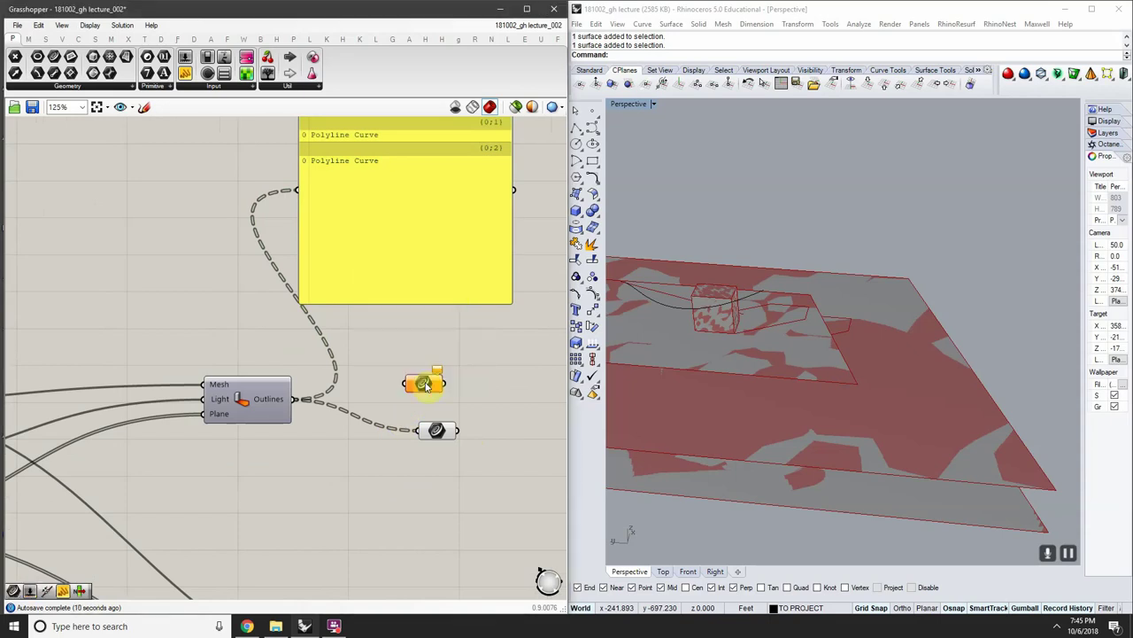
{"action": "left_click", "coordinate": [406, 387]}
{"action": "left_click_drag", "start_coordinate": [286, 404], "coordinate": [411, 385]}
{"action": "right_click_drag", "start_coordinate": [1074, 401], "coordinate": [1000, 395], "text": "shift"}
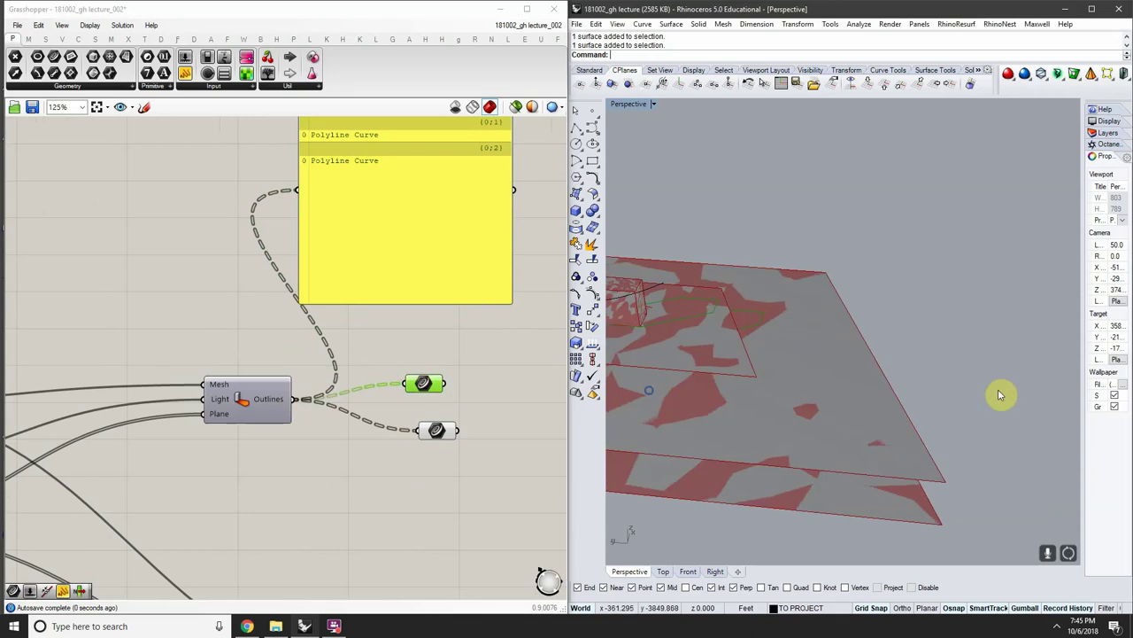
Delete the older parameter connected to the Mesh Shadow Outlines output, keeping the new Curve parameter
{"action": "right_click", "coordinate": [422, 386]}
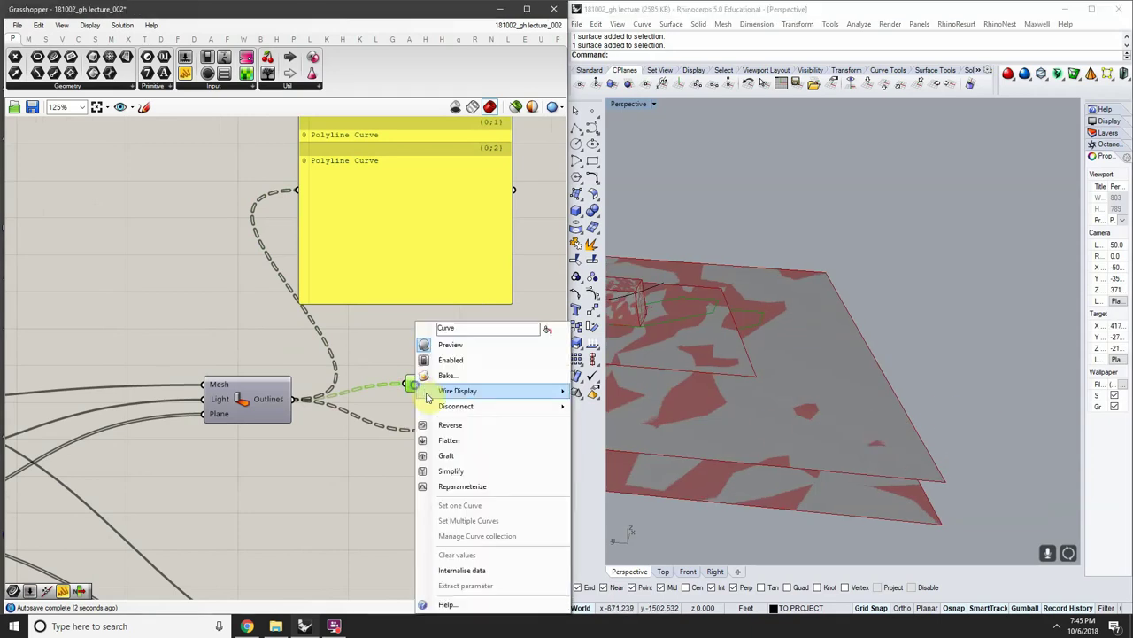
{"action": "left_click", "coordinate": [376, 354]}
{"action": "left_click_drag", "start_coordinate": [457, 410], "coordinate": [420, 445]}
{"action": "key", "text": "Delete"}
{"action": "left_click_drag", "start_coordinate": [440, 320], "coordinate": [372, 216]}
{"action": "scroll", "coordinate": [386, 273], "scroll_direction": "down", "scroll_amount": 2}
{"action": "scroll", "coordinate": [460, 321], "scroll_direction": "up", "scroll_amount": 2}
Bake the shadow outlines from the Curve parameter onto the Default layer as a group
{"action": "left_click", "coordinate": [304, 331]}
{"action": "left_click", "coordinate": [377, 348]}
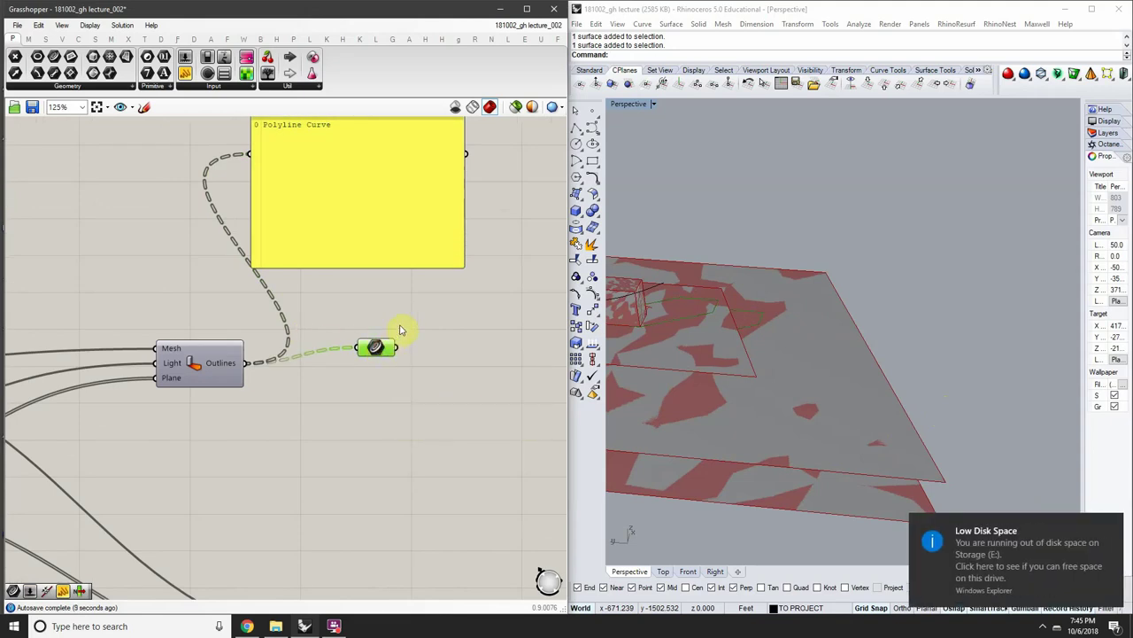
{"action": "right_click", "coordinate": [375, 347]}
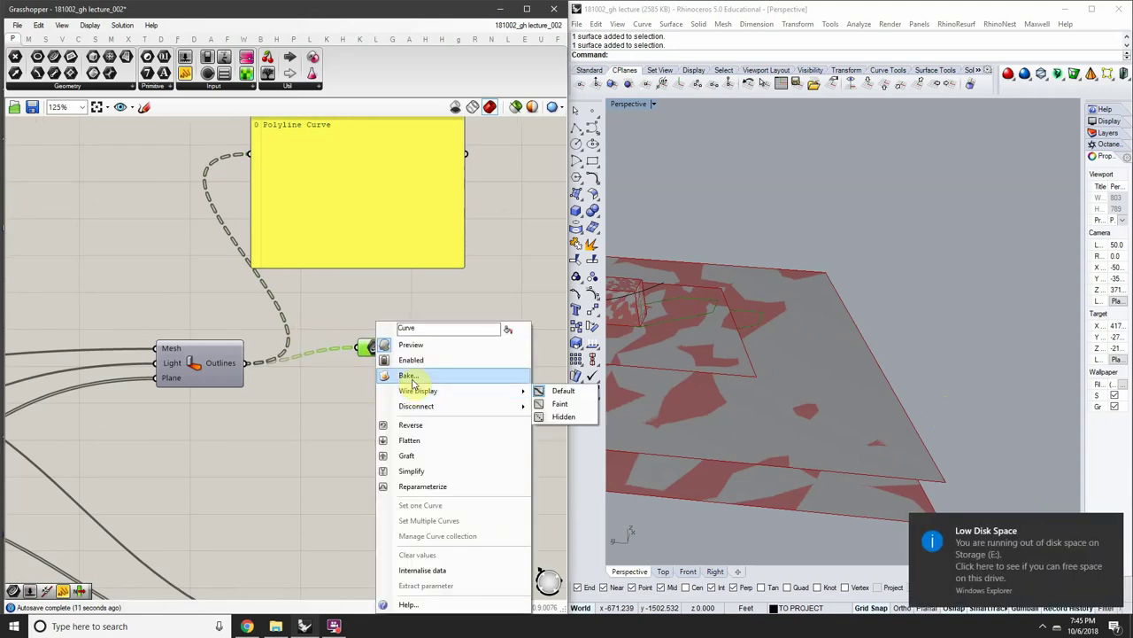
{"action": "left_click", "coordinate": [409, 376]}
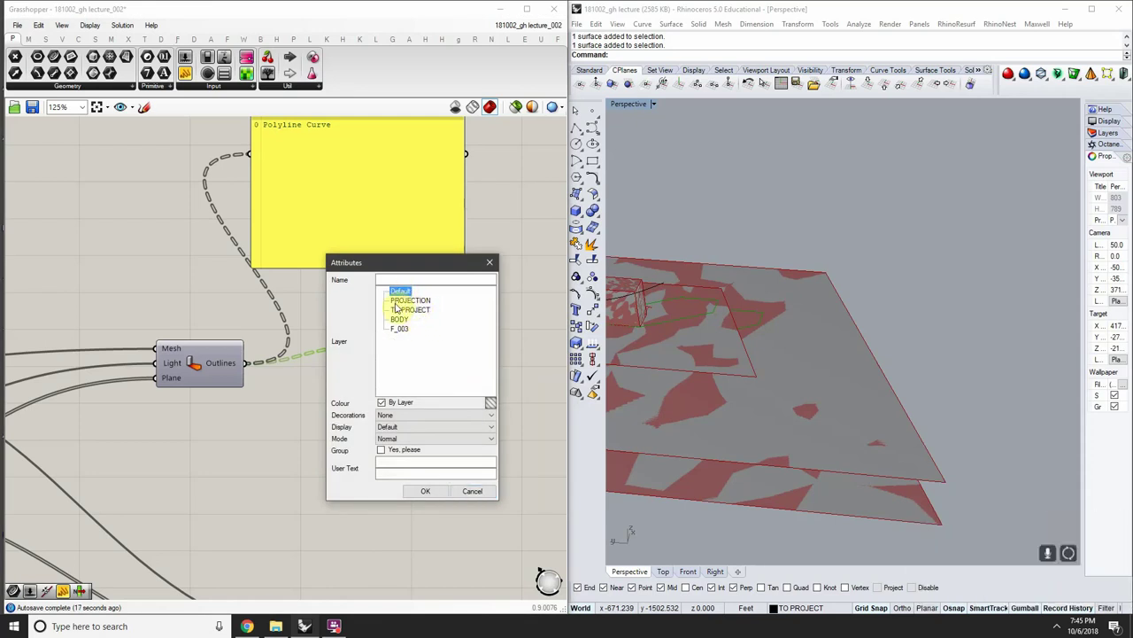
{"action": "left_click", "coordinate": [468, 282]}
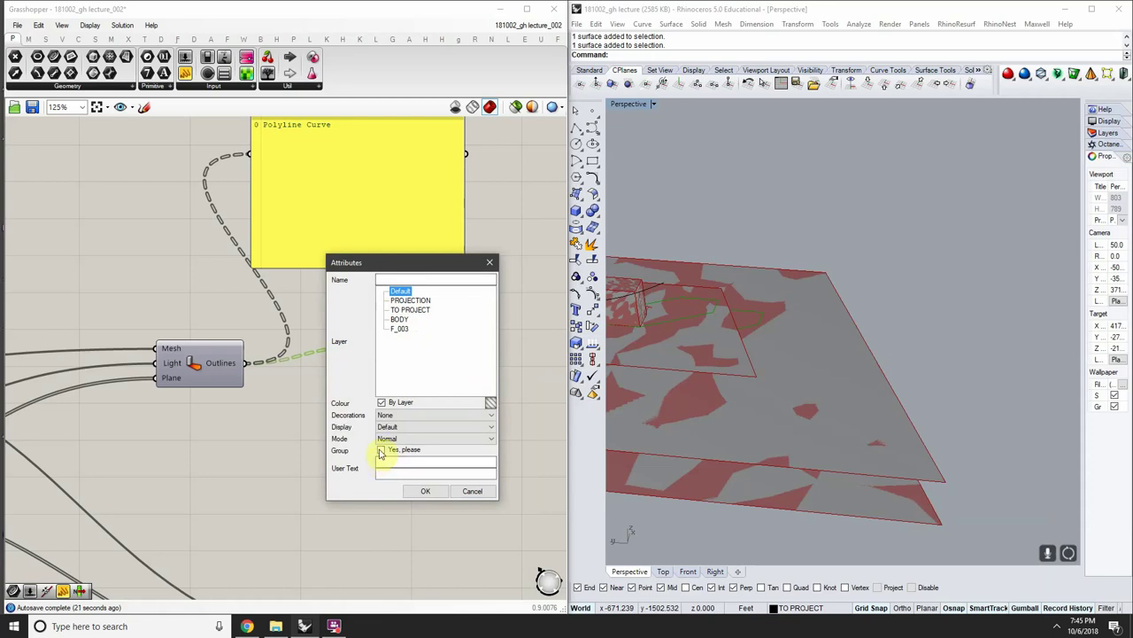
{"action": "left_click", "coordinate": [425, 491]}
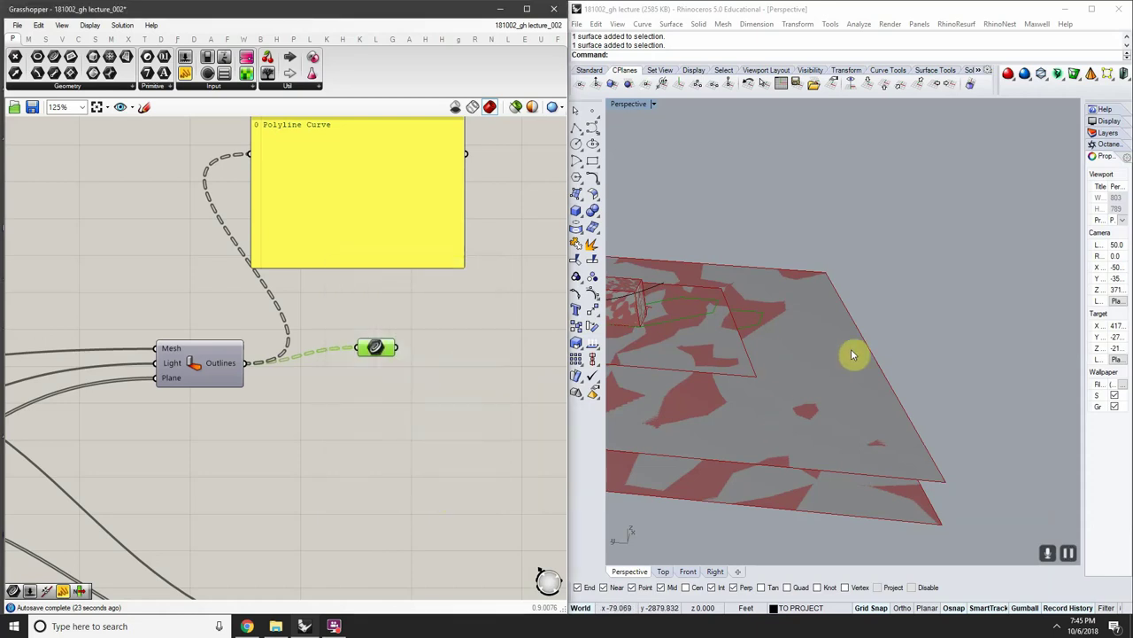
Select the group of baked outline curves in Rhino and move it clear of the surfaces
{"action": "right_click_drag", "start_coordinate": [853, 354], "coordinate": [928, 284]}
{"action": "left_click", "coordinate": [714, 304]}
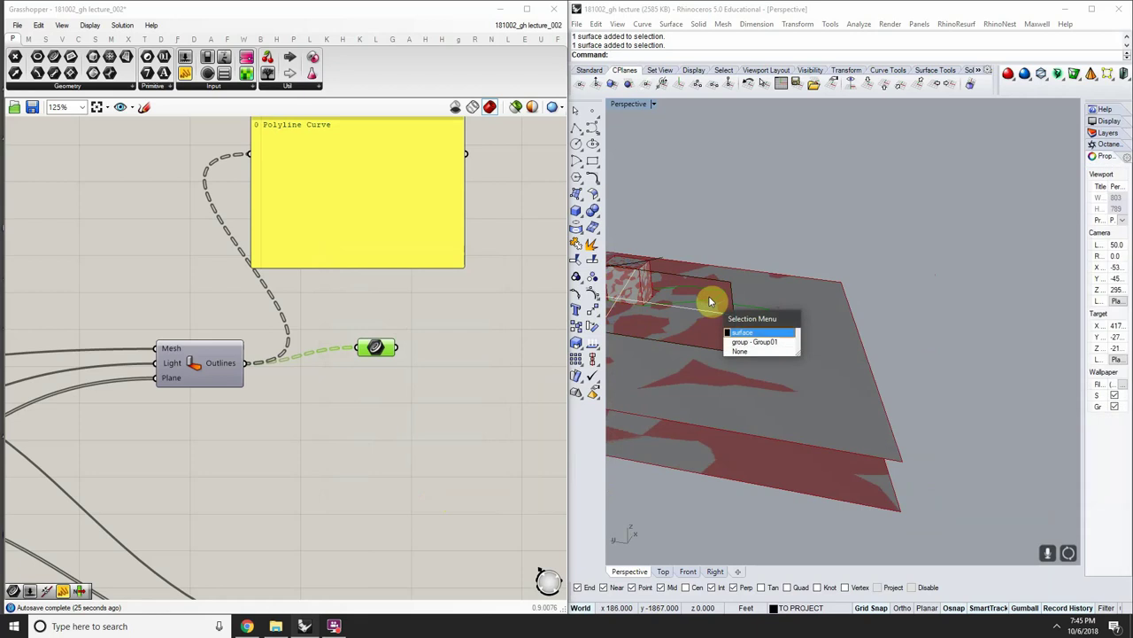
{"action": "left_click", "coordinate": [754, 352]}
{"action": "left_click", "coordinate": [717, 311]}
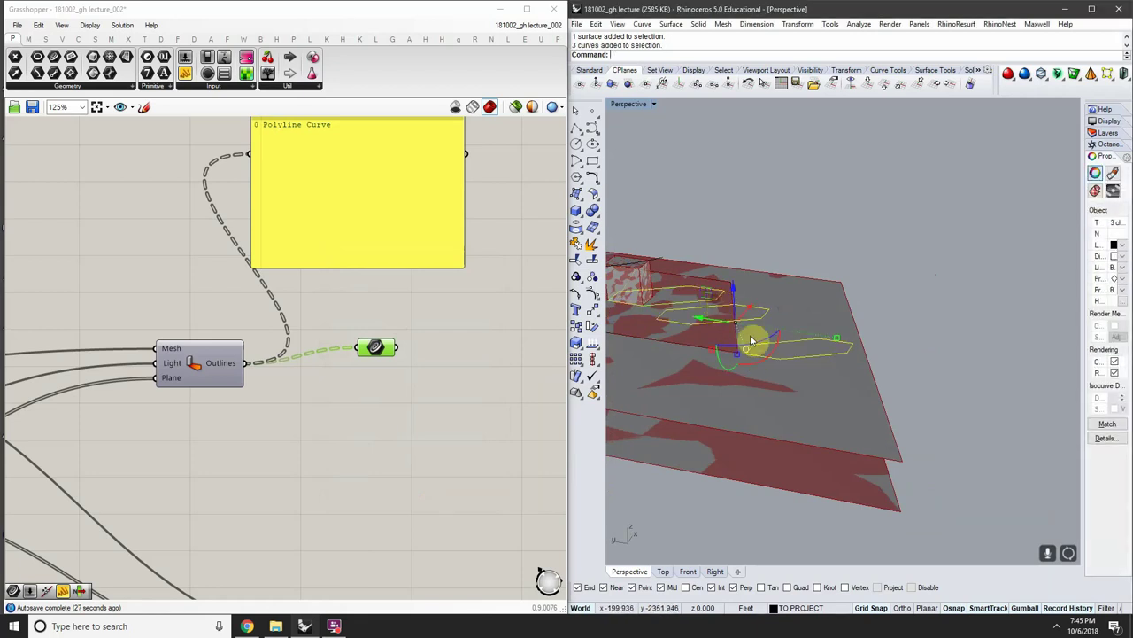
{"action": "scroll", "coordinate": [760, 326], "scroll_direction": "down", "scroll_amount": 5}
{"action": "right_click_drag", "start_coordinate": [759, 327], "coordinate": [734, 369]}
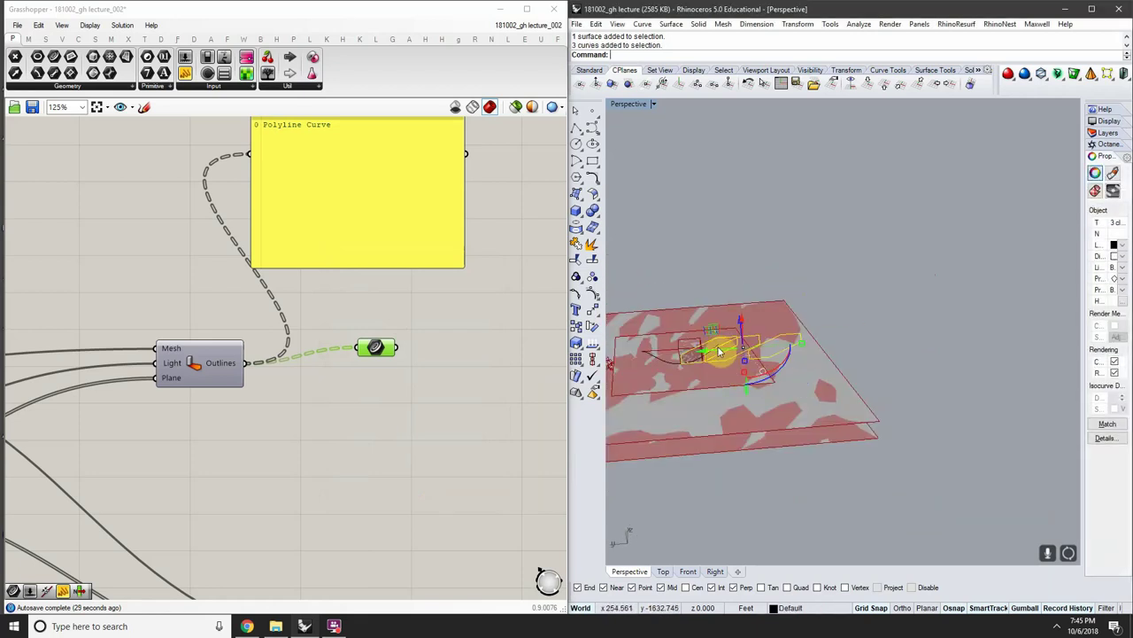
{"action": "left_click_drag", "start_coordinate": [720, 348], "coordinate": [883, 340]}
{"action": "left_click", "coordinate": [963, 293]}
{"action": "right_click_drag", "start_coordinate": [963, 295], "coordinate": [905, 371]}
{"action": "scroll", "coordinate": [905, 372], "scroll_direction": "up", "scroll_amount": 3}
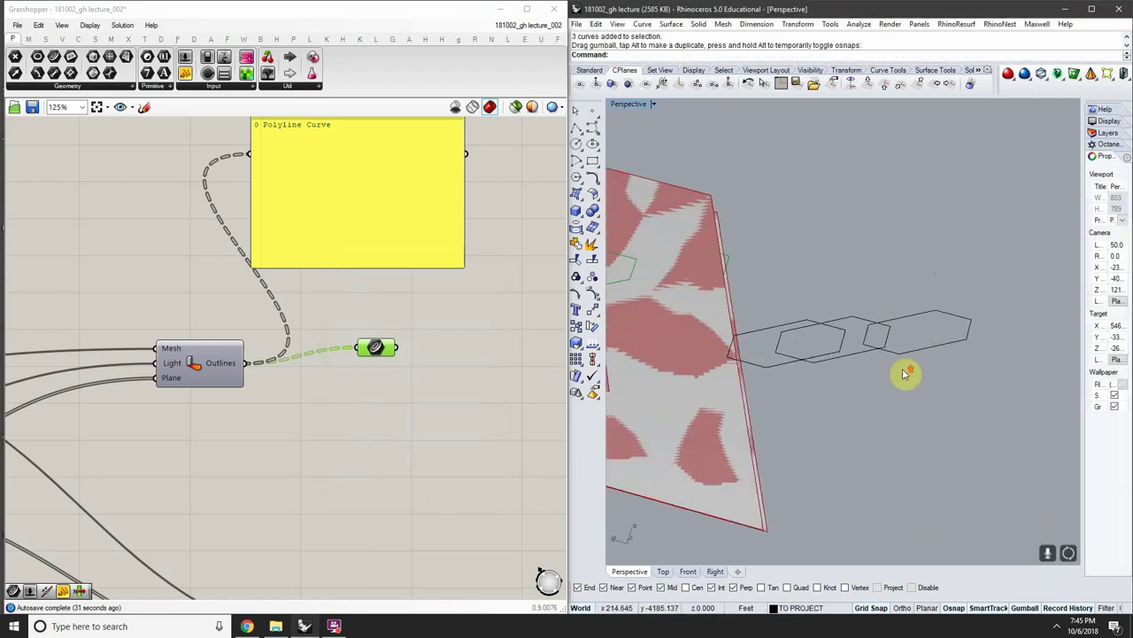
{"action": "scroll", "coordinate": [877, 289], "scroll_direction": "down", "scroll_amount": 2}
{"action": "right_click_drag", "start_coordinate": [815, 359], "coordinate": [919, 274]}
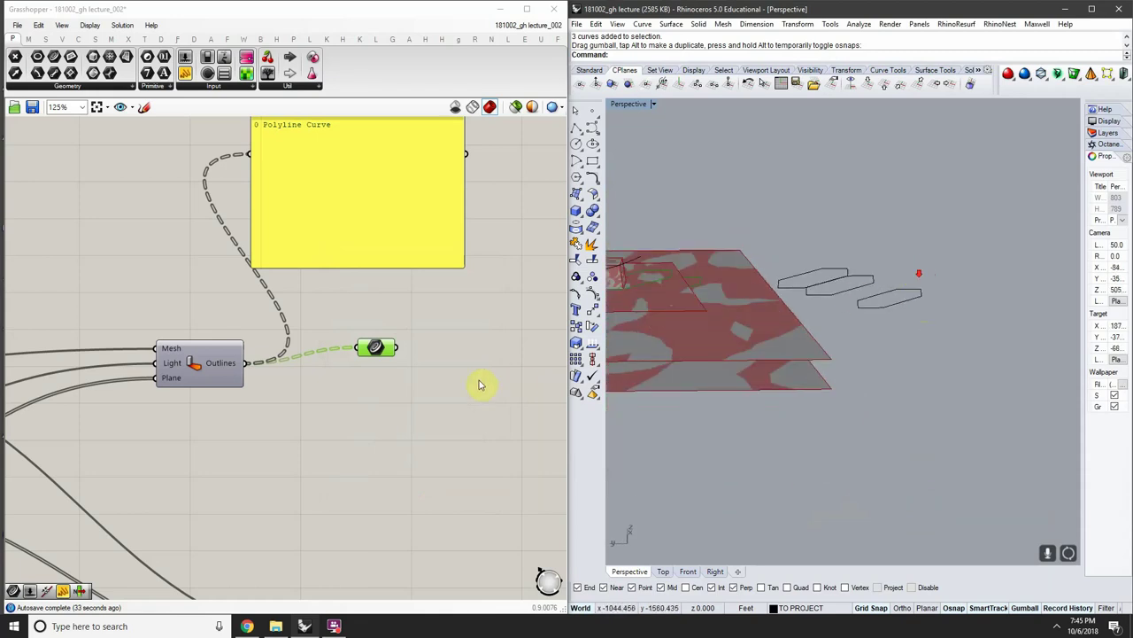
Add another Curve parameter below the first and reference the three baked outline curves with Set Multiple Curves
{"action": "double_click", "coordinate": [357, 424]}
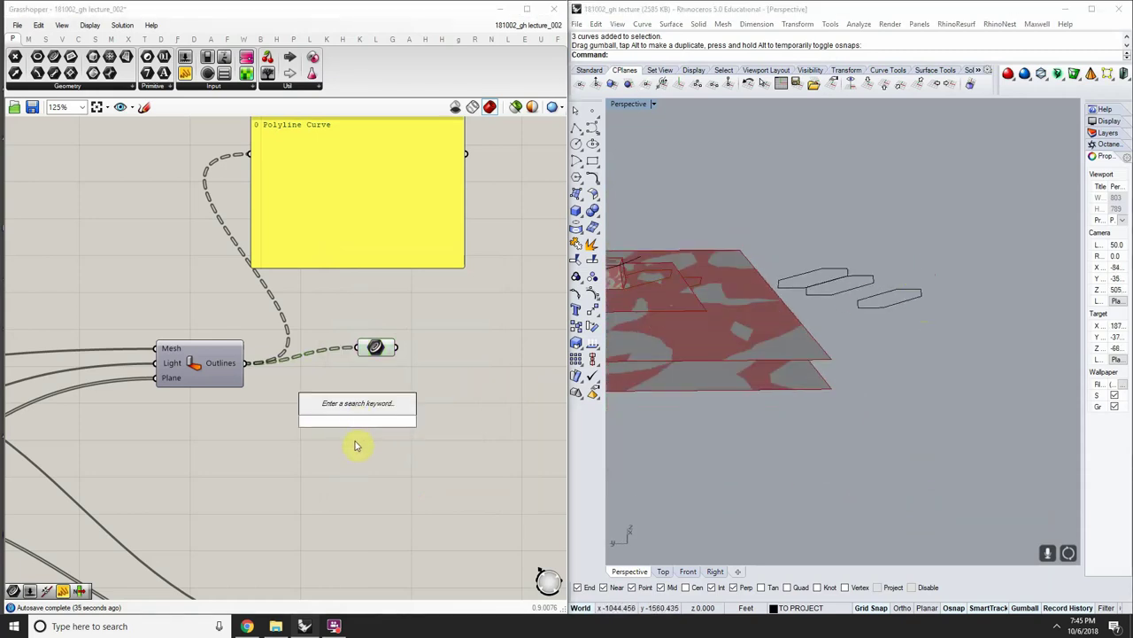
{"action": "type", "text": "curve"}
{"action": "key", "text": "Return"}
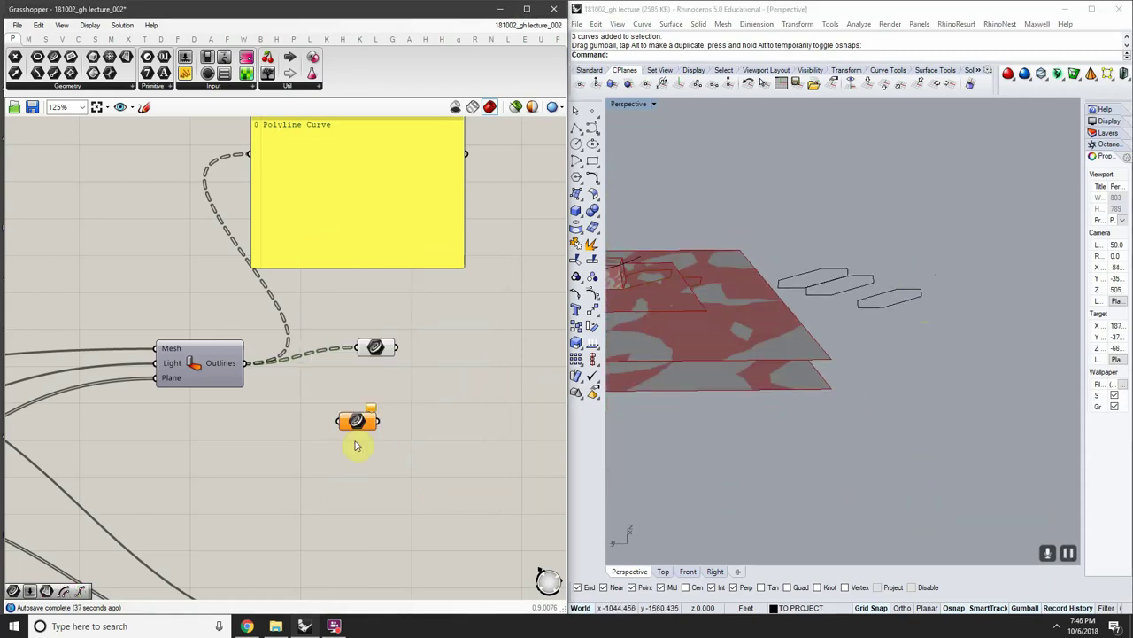
{"action": "left_click_drag", "start_coordinate": [1009, 226], "coordinate": [855, 319]}
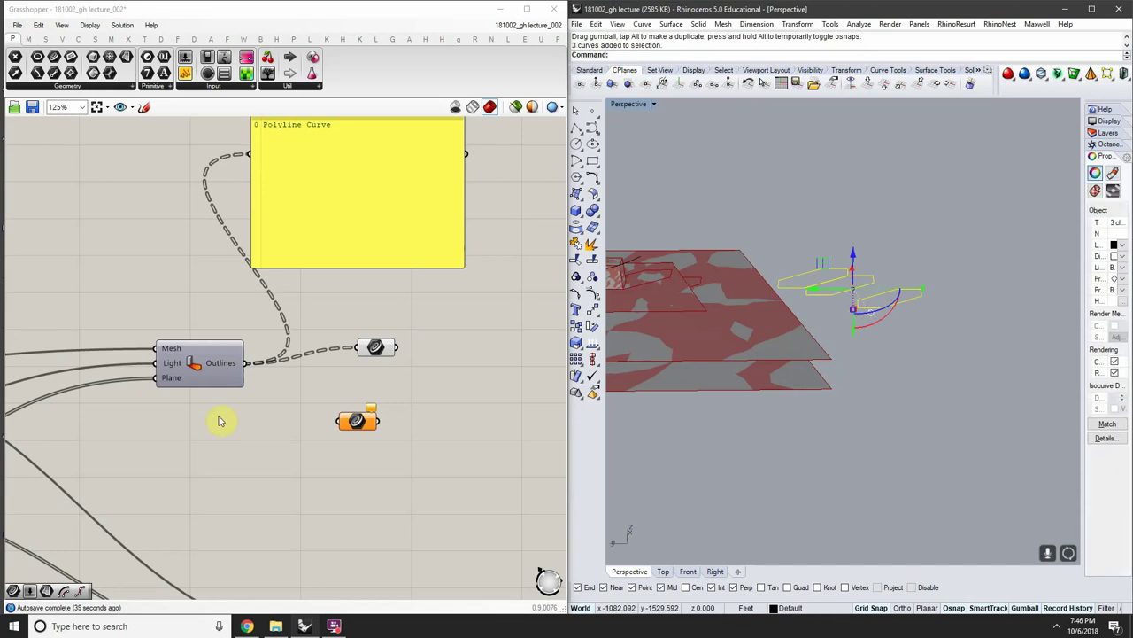
{"action": "right_click", "coordinate": [351, 426]}
{"action": "left_click", "coordinate": [418, 517]}
{"action": "left_click_drag", "start_coordinate": [417, 465], "coordinate": [308, 381]}
{"action": "left_click", "coordinate": [885, 205]}
{"action": "right_click_drag", "start_coordinate": [885, 204], "coordinate": [874, 253]}
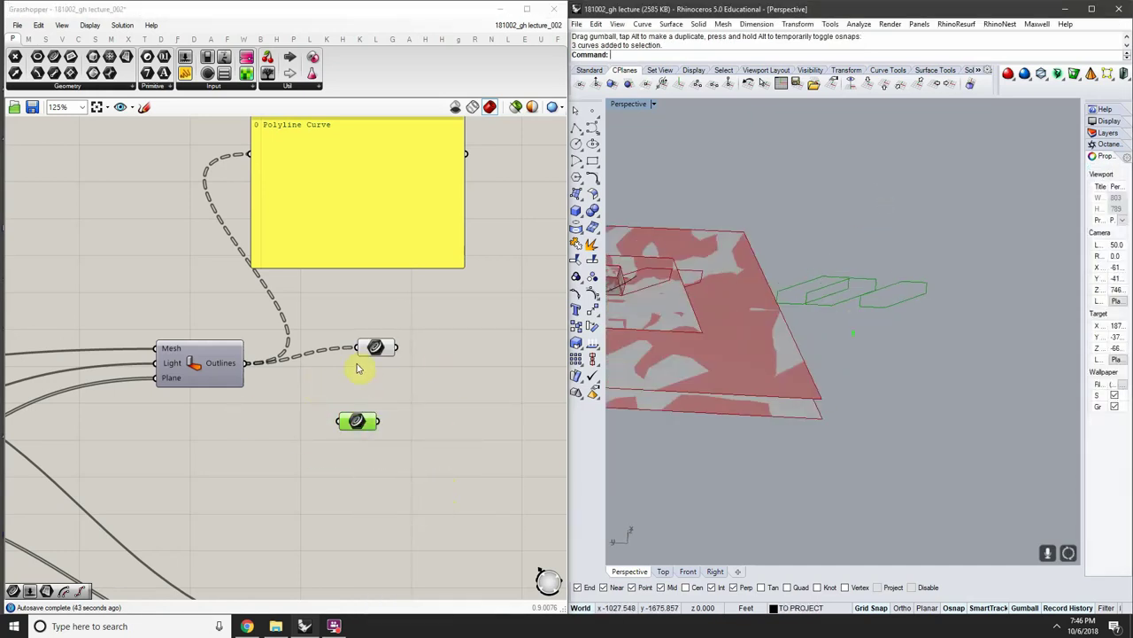
{"action": "right_click_drag", "start_coordinate": [711, 359], "coordinate": [837, 291]}
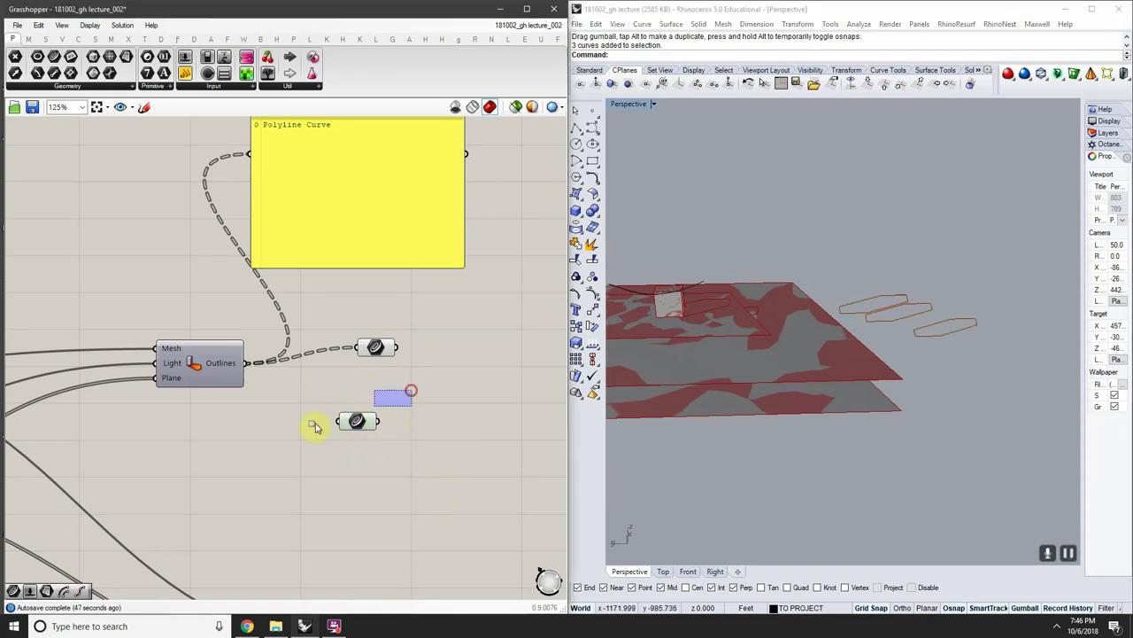
Delete the extra Curve parameter and the three baked outline curves in Rhino
{"action": "key", "text": "Delete"}
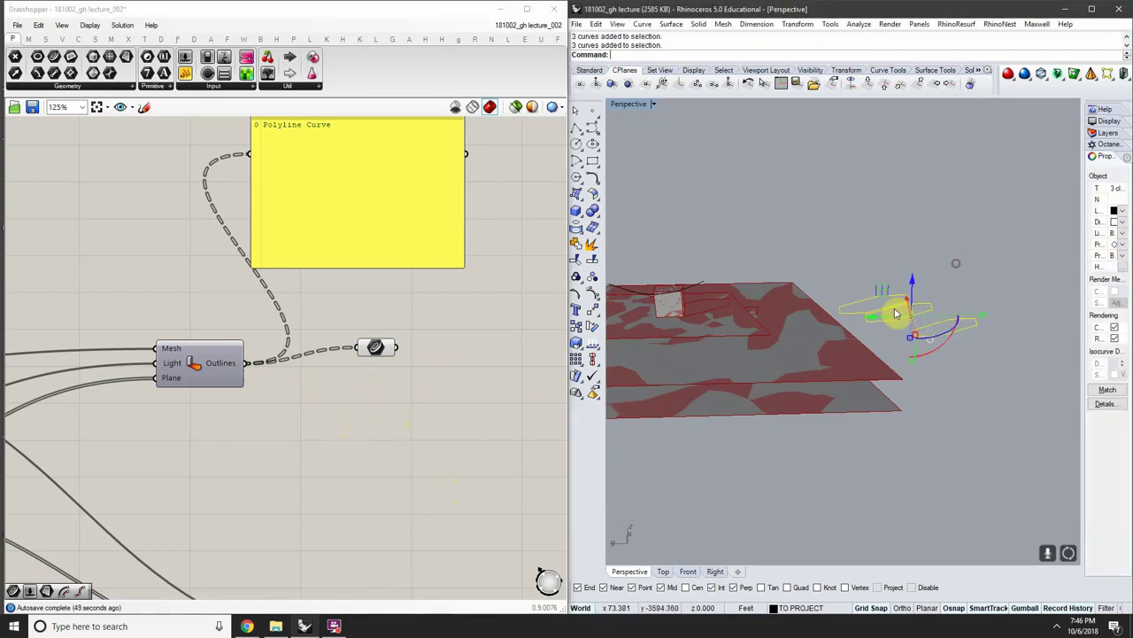
{"action": "key", "text": "Delete"}
{"action": "scroll", "coordinate": [838, 314], "scroll_direction": "down", "scroll_amount": 8}
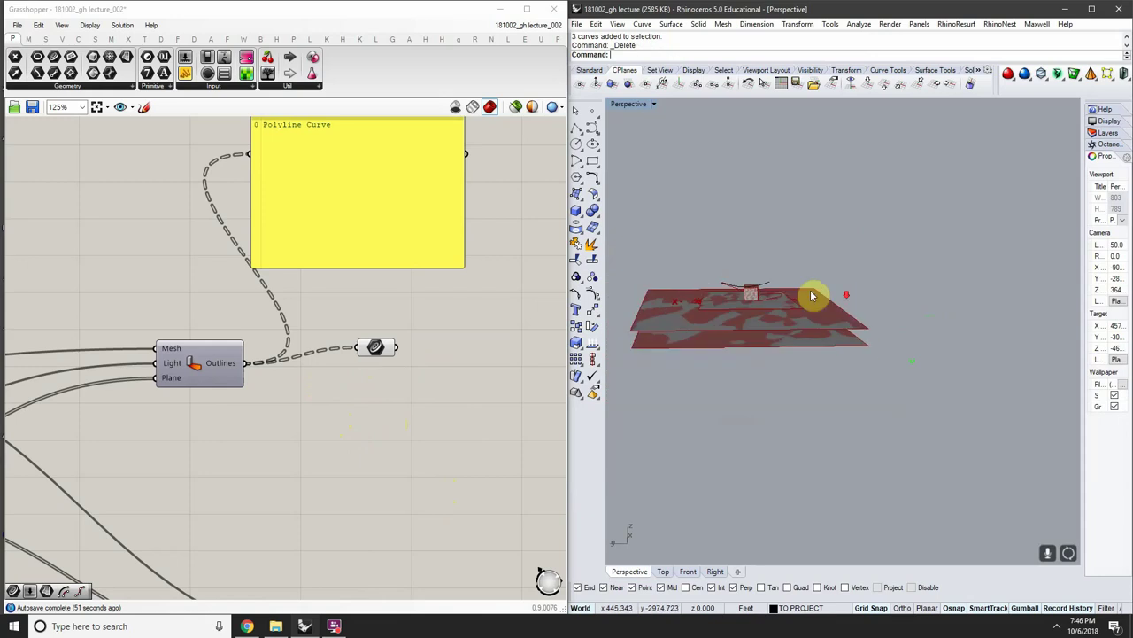
Examine the box with its shadow outlines in Rhino and the overall Grasshopper definition
{"action": "scroll", "coordinate": [756, 293], "scroll_direction": "up", "scroll_amount": 12}
{"action": "right_click_drag", "start_coordinate": [812, 296], "coordinate": [743, 342]}
{"action": "scroll", "coordinate": [718, 342], "scroll_direction": "up", "scroll_amount": 5}
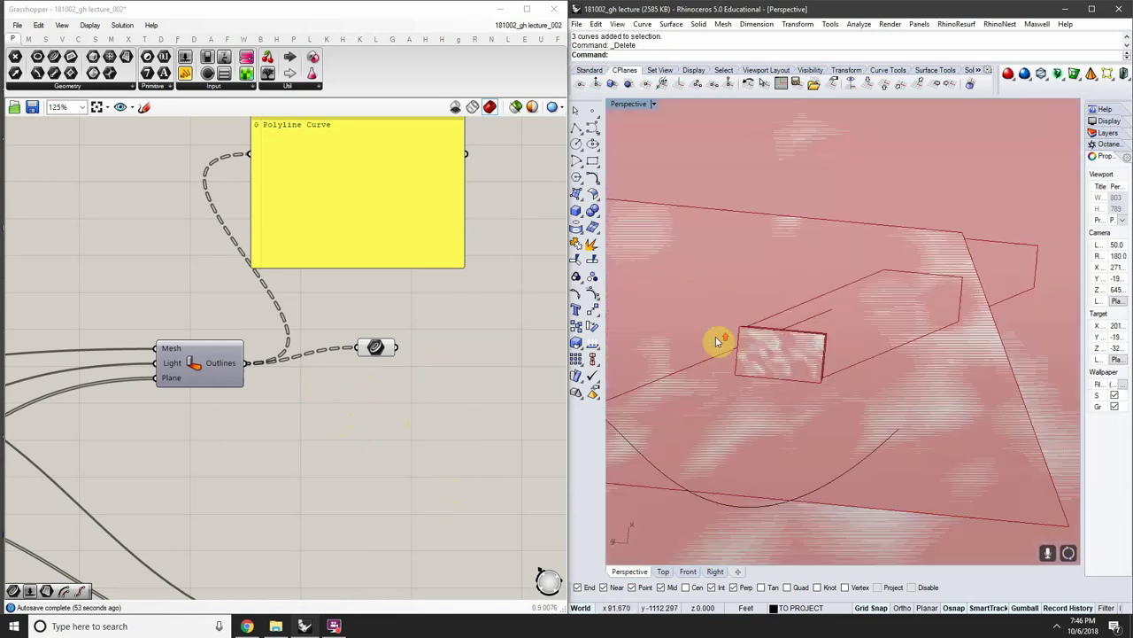
{"action": "scroll", "coordinate": [779, 377], "scroll_direction": "down", "scroll_amount": 5}
{"action": "right_click_drag", "start_coordinate": [818, 379], "coordinate": [944, 410]}
{"action": "right_click_drag", "start_coordinate": [206, 398], "coordinate": [286, 340]}
{"action": "scroll", "coordinate": [319, 335], "scroll_direction": "down", "scroll_amount": 5}
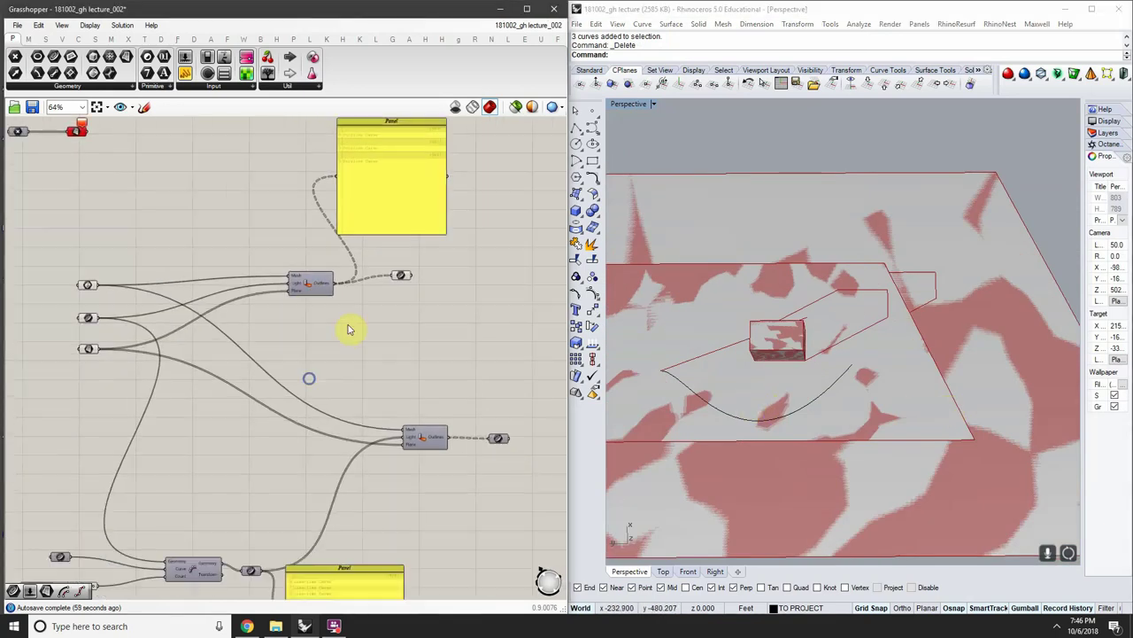
{"action": "scroll", "coordinate": [416, 399], "scroll_direction": "up", "scroll_amount": 2}
{"action": "scroll", "coordinate": [450, 362], "scroll_direction": "down", "scroll_amount": 3}
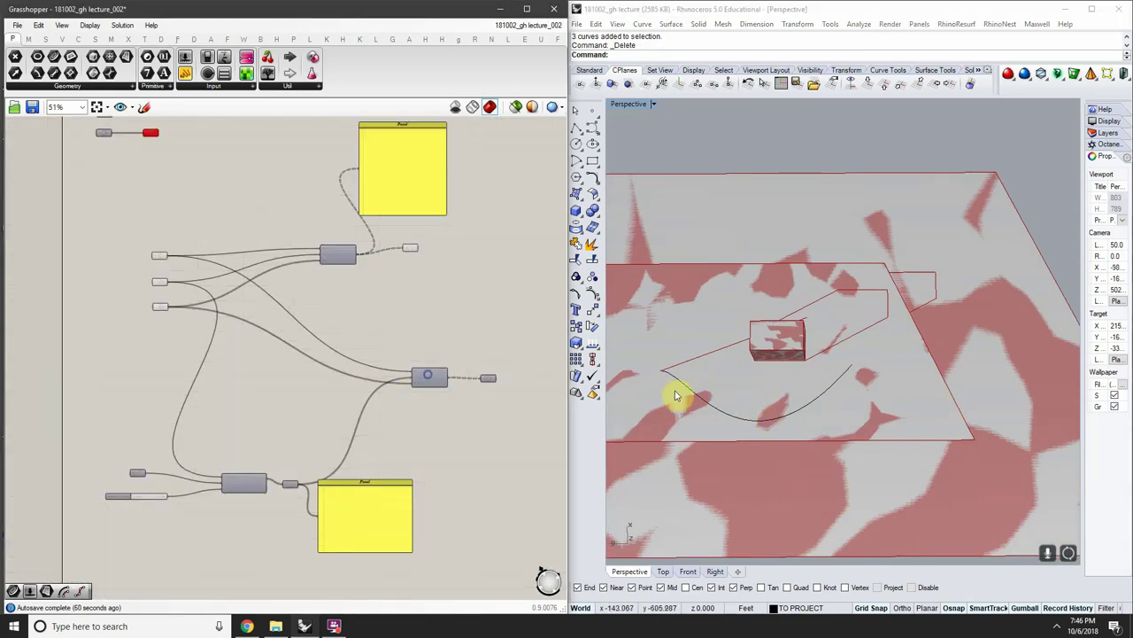
{"action": "right_click_drag", "start_coordinate": [678, 463], "coordinate": [744, 376]}
Select the light direction line in Rhino and zoom to it to examine its relation to the box
{"action": "left_click", "coordinate": [719, 345]}
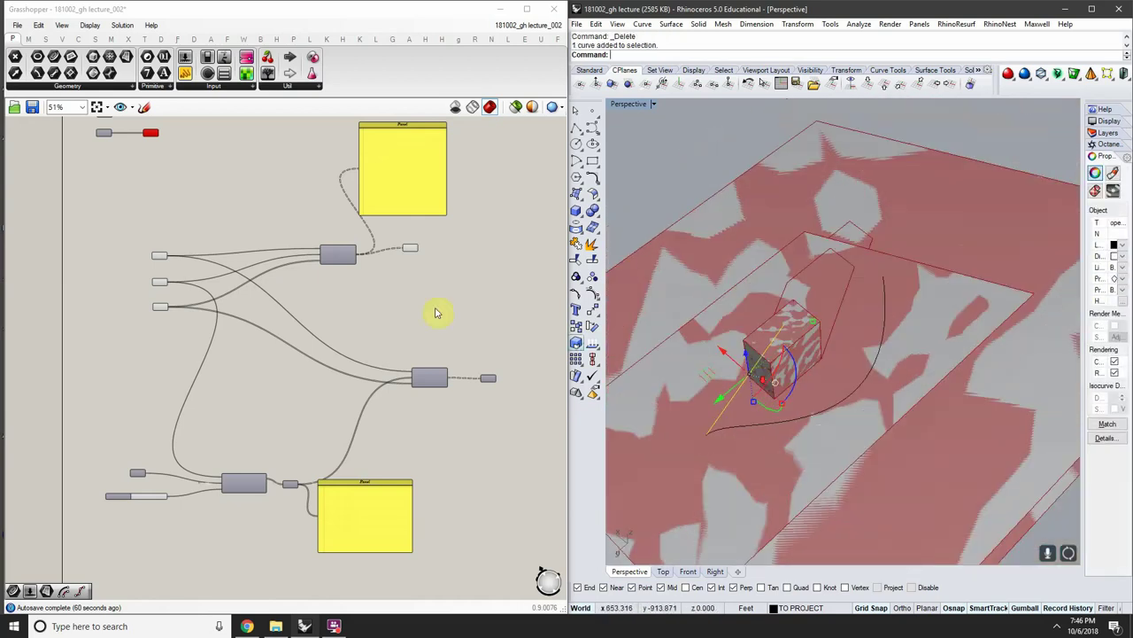
{"action": "scroll", "coordinate": [350, 266], "scroll_direction": "up", "scroll_amount": 5}
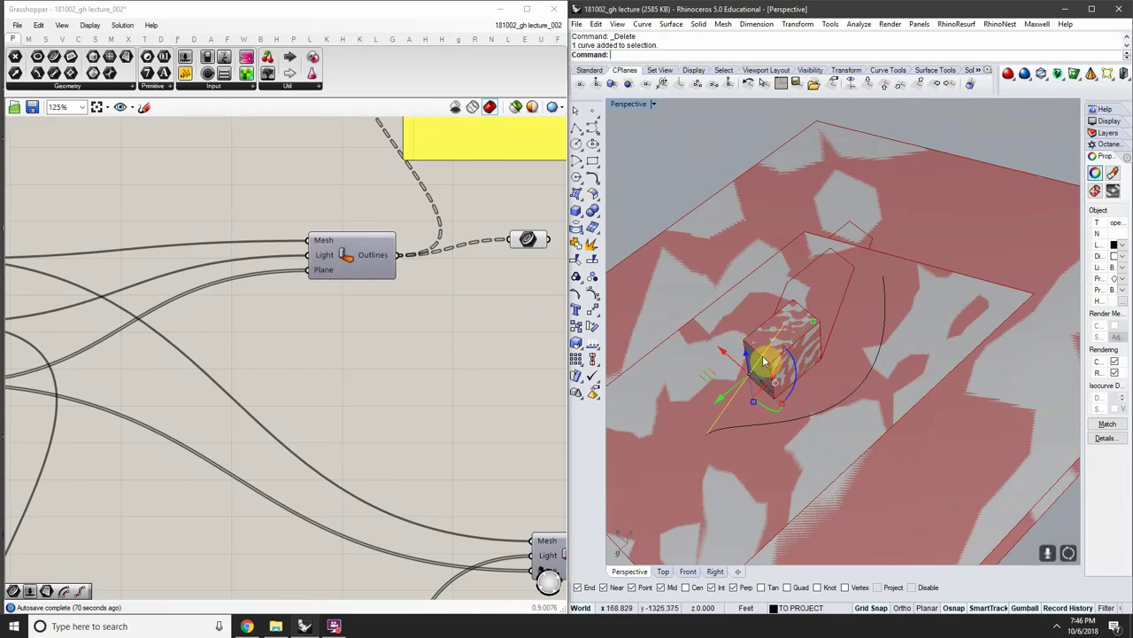
{"action": "right_click_drag", "start_coordinate": [738, 400], "coordinate": [763, 328]}
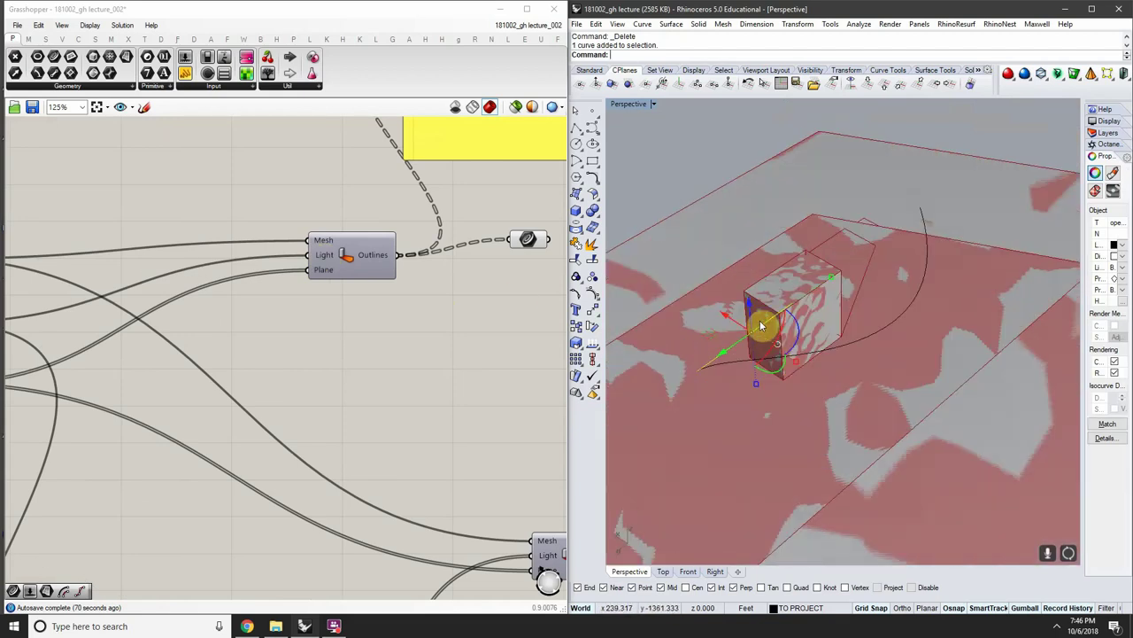
{"action": "type", "text": "zs"}
{"action": "key", "text": "space"}
{"action": "type", "text": "a"}
{"action": "right_click_drag", "start_coordinate": [859, 324], "coordinate": [842, 367]}
{"action": "scroll", "coordinate": [836, 348], "scroll_direction": "down", "scroll_amount": 7}
{"action": "scroll", "coordinate": [855, 328], "scroll_direction": "down", "scroll_amount": 6}
Select the arc-shaped curve in front of the box to inspect how it meets the light line
{"action": "left_click", "coordinate": [858, 257]}
{"action": "right_click_drag", "start_coordinate": [855, 324], "coordinate": [798, 346]}
{"action": "scroll", "coordinate": [817, 327], "scroll_direction": "up", "scroll_amount": 2}
{"action": "left_click", "coordinate": [808, 320]}
{"action": "left_click", "coordinate": [802, 322]}
{"action": "left_click", "coordinate": [778, 352]}
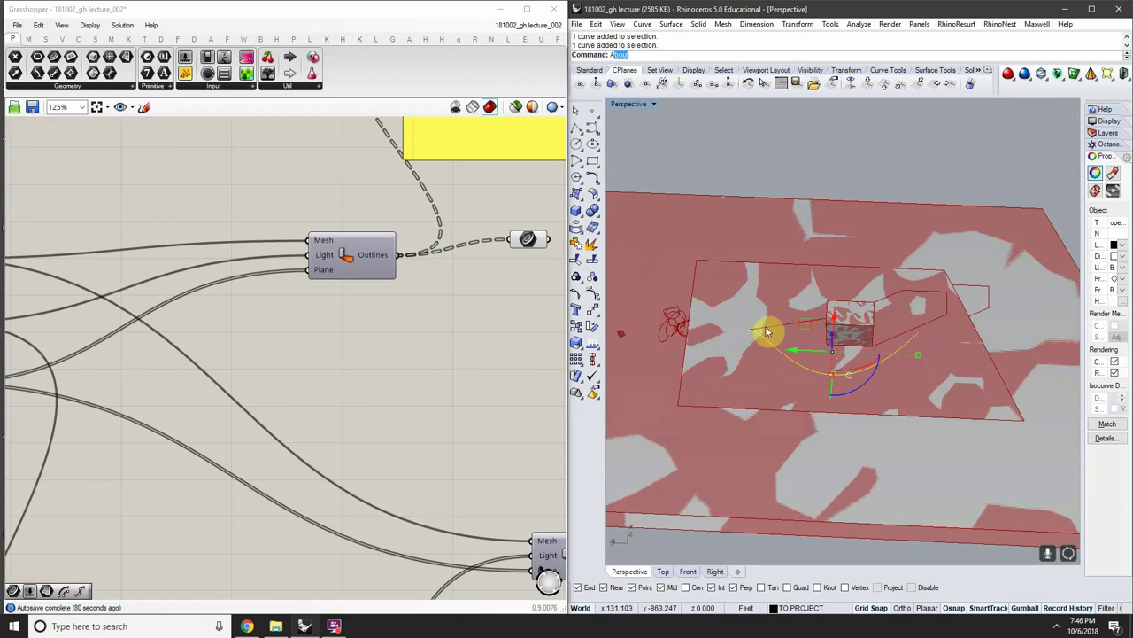
{"action": "right_click_drag", "start_coordinate": [934, 319], "coordinate": [906, 324]}
Clear the Rhino selection and add a Curve parameter below the three Mesh Shadow input parameters
{"action": "right_click_drag", "start_coordinate": [436, 317], "coordinate": [494, 300]}
{"action": "right_click_drag", "start_coordinate": [237, 332], "coordinate": [384, 331]}
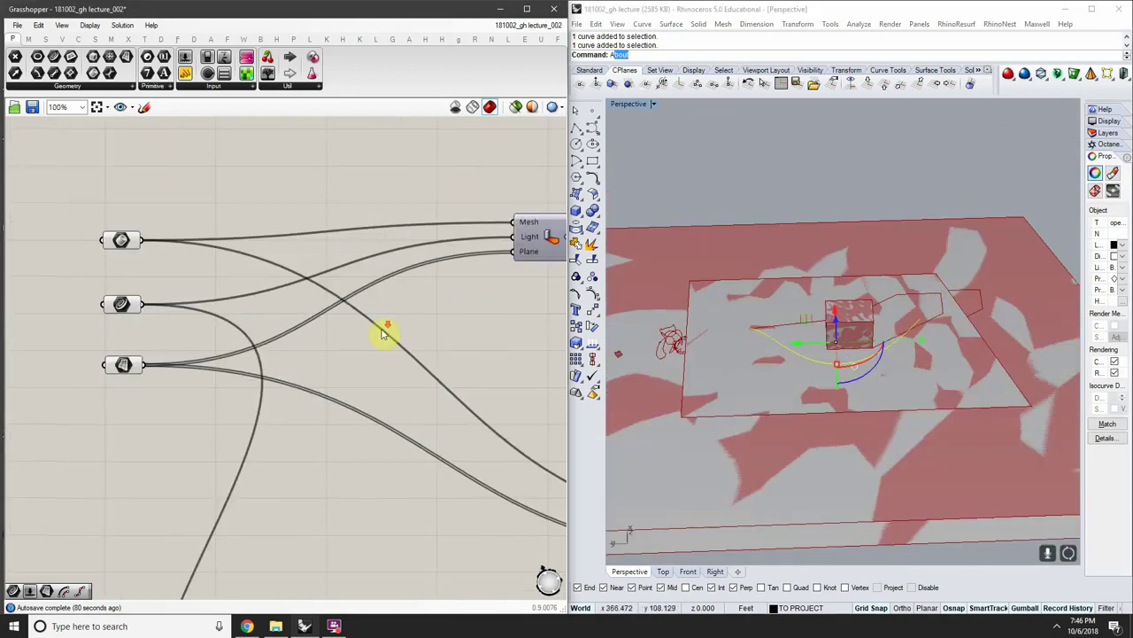
{"action": "scroll", "coordinate": [382, 331], "scroll_direction": "down", "scroll_amount": 2}
{"action": "key", "text": "Escape"}
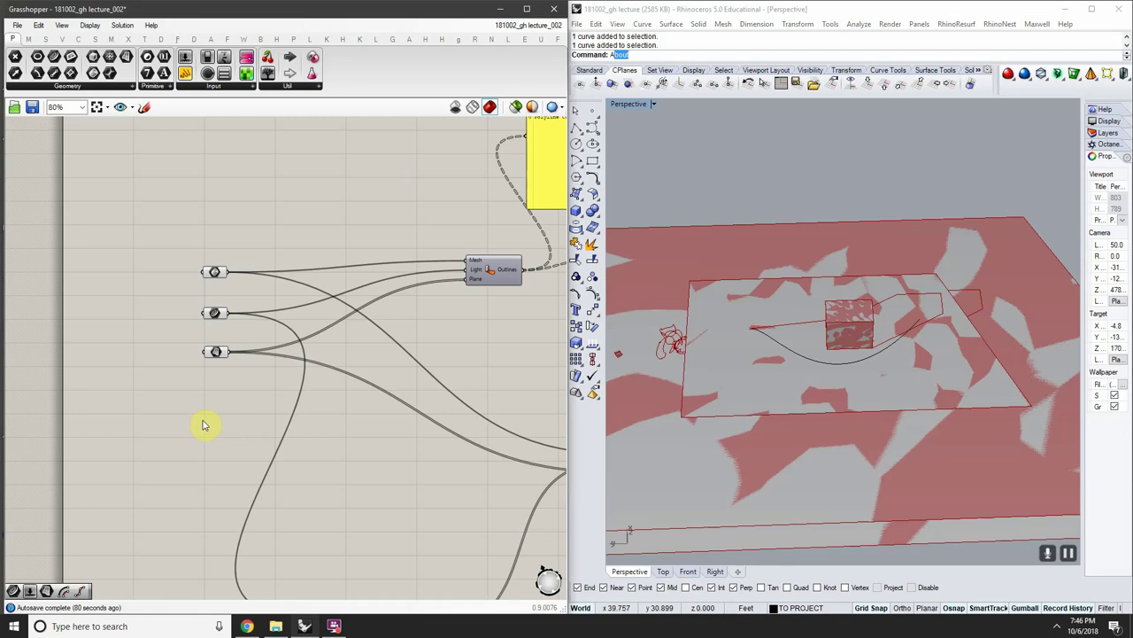
{"action": "double_click", "coordinate": [202, 422]}
{"action": "type", "text": "curve"}
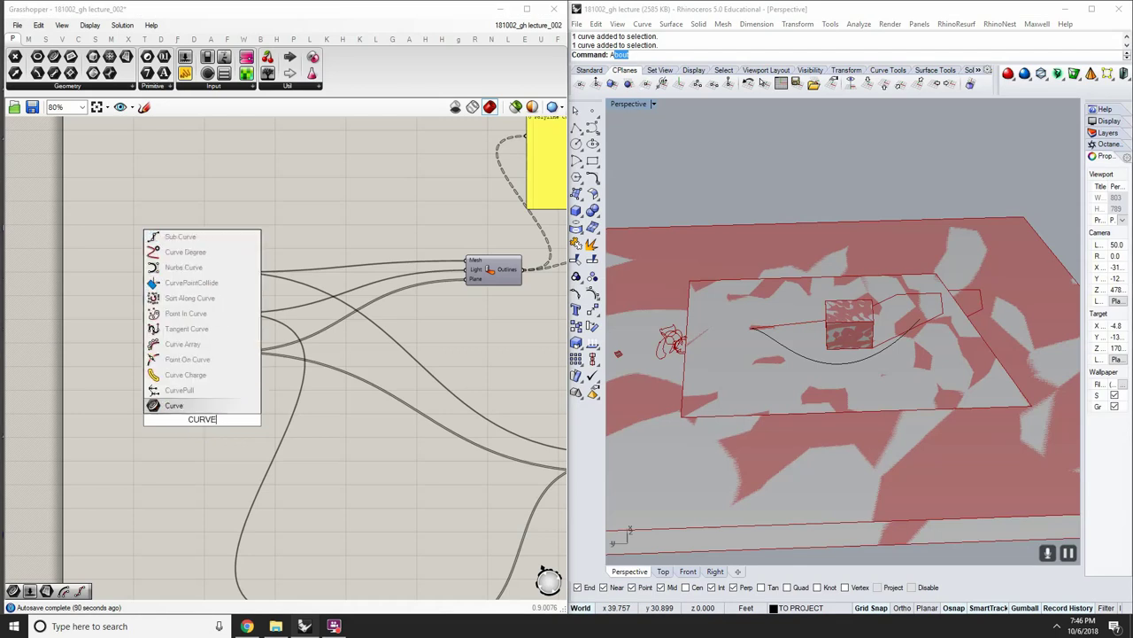
{"action": "key", "text": "Return"}
Reference the arc-shaped Rhino curve with Set one Curve in the new parameter and align it below the Surface parameter
{"action": "right_click", "coordinate": [202, 420]}
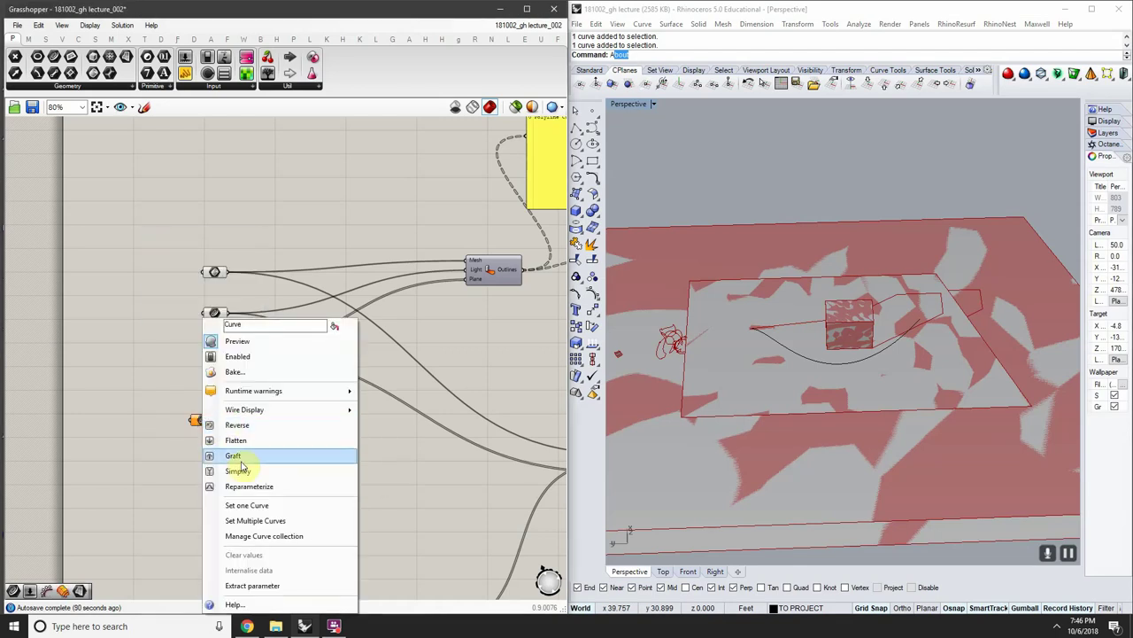
{"action": "left_click", "coordinate": [253, 503]}
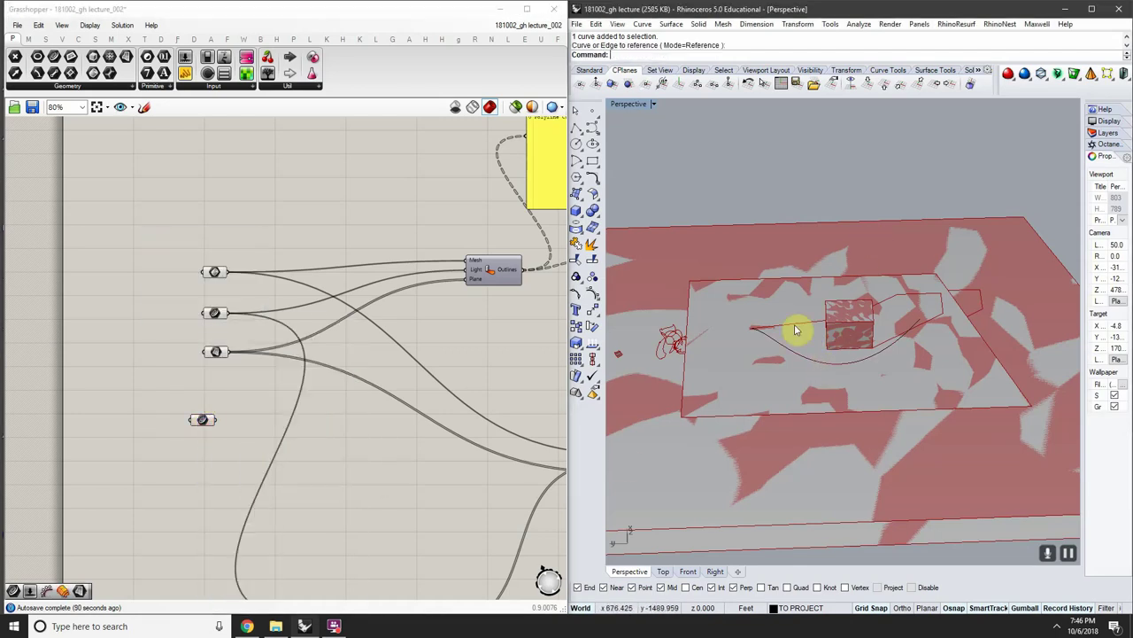
{"action": "left_click", "coordinate": [793, 343]}
{"action": "scroll", "coordinate": [203, 424], "scroll_direction": "up", "scroll_amount": 3}
{"action": "left_click_drag", "start_coordinate": [195, 429], "coordinate": [222, 386]}
{"action": "right_click_drag", "start_coordinate": [873, 368], "coordinate": [814, 328]}
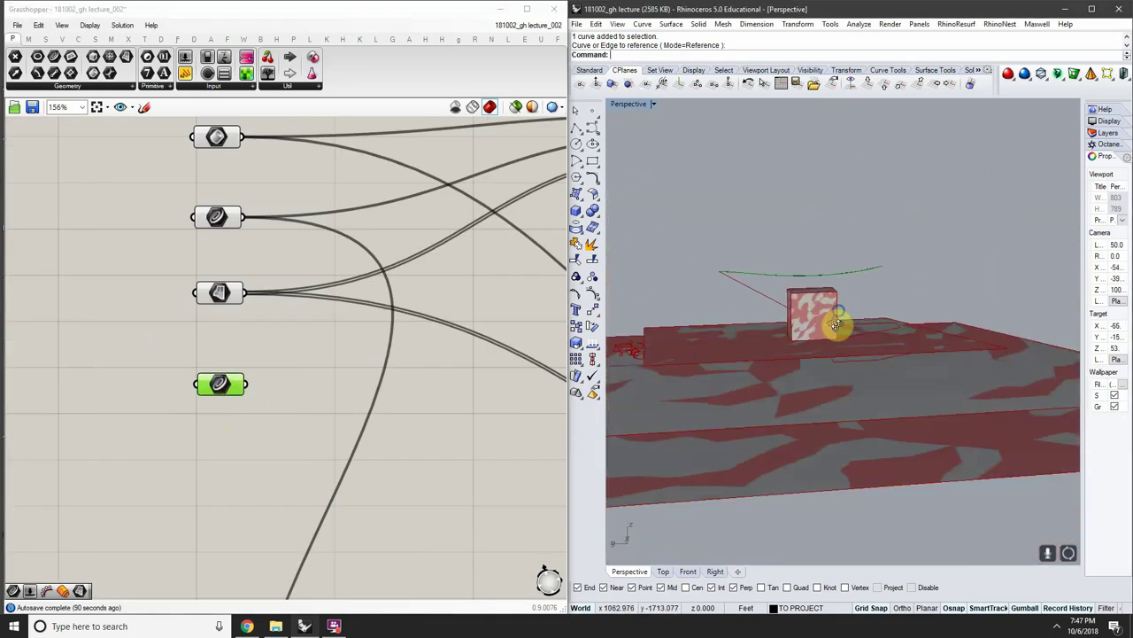
Hide the three Rhino ground surfaces and the box extrusion, leaving only the Grasshopper previews in the Perspective view
{"action": "left_click", "coordinate": [918, 324]}
{"action": "right_click_drag", "start_coordinate": [918, 324], "coordinate": [855, 387]}
{"action": "scroll", "coordinate": [855, 387], "scroll_direction": "down", "scroll_amount": 5}
{"action": "left_click_drag", "start_coordinate": [951, 302], "coordinate": [831, 451], "text": "shift"}
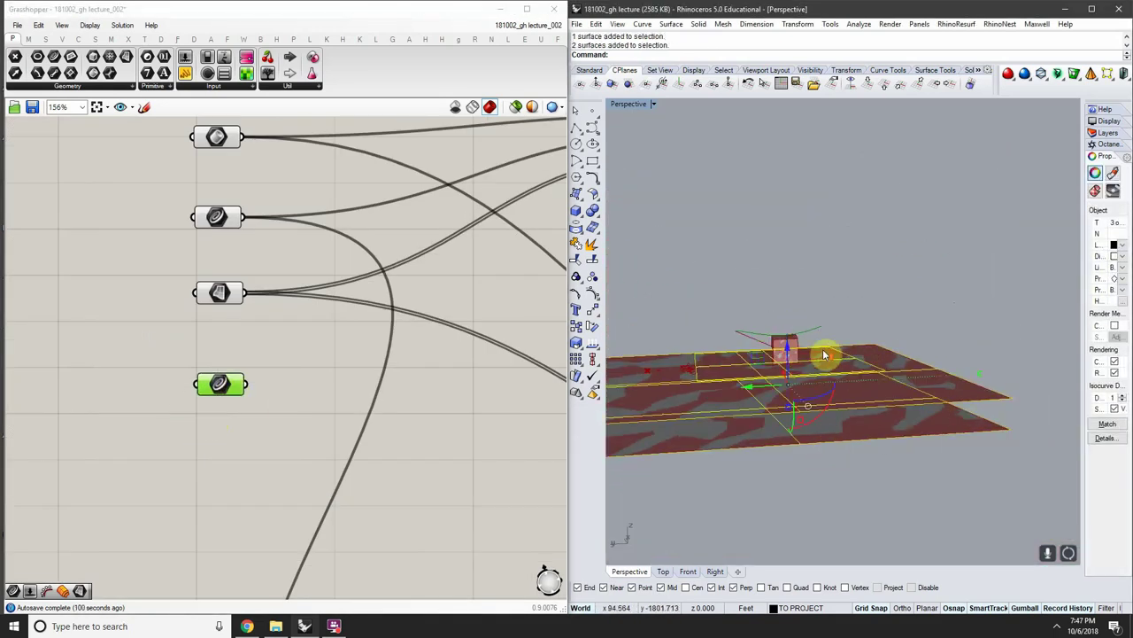
{"action": "scroll", "coordinate": [826, 353], "scroll_direction": "up", "scroll_amount": 7}
{"action": "left_click", "coordinate": [750, 346], "text": "shift"}
{"action": "type", "text": "hide"}
{"action": "key", "text": "Return"}
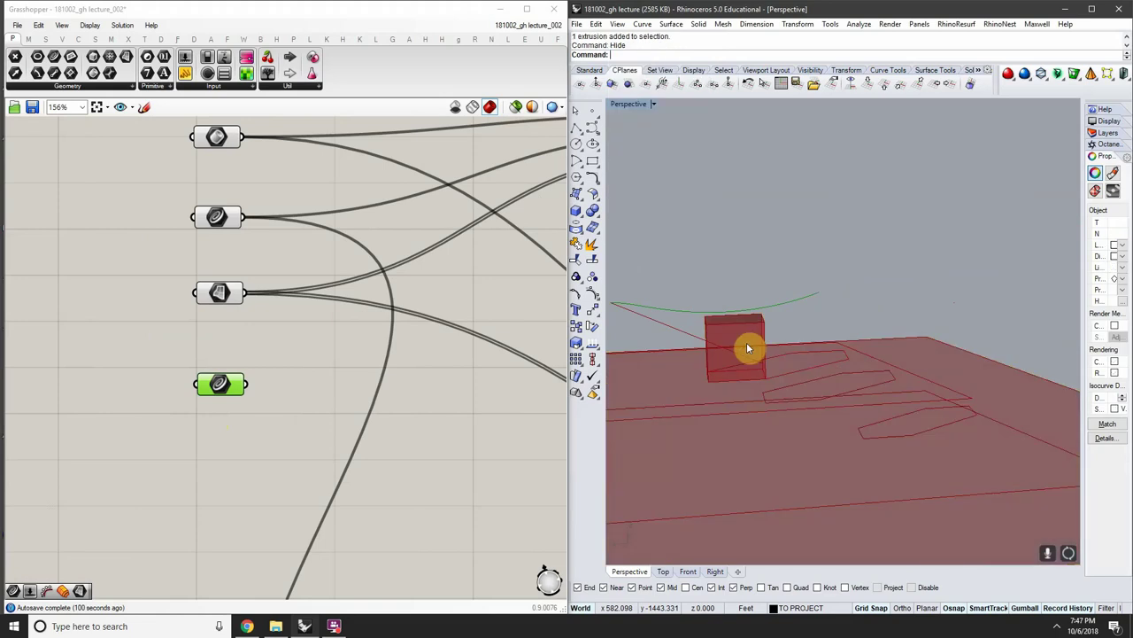
{"action": "right_click_drag", "start_coordinate": [747, 342], "coordinate": [827, 322]}
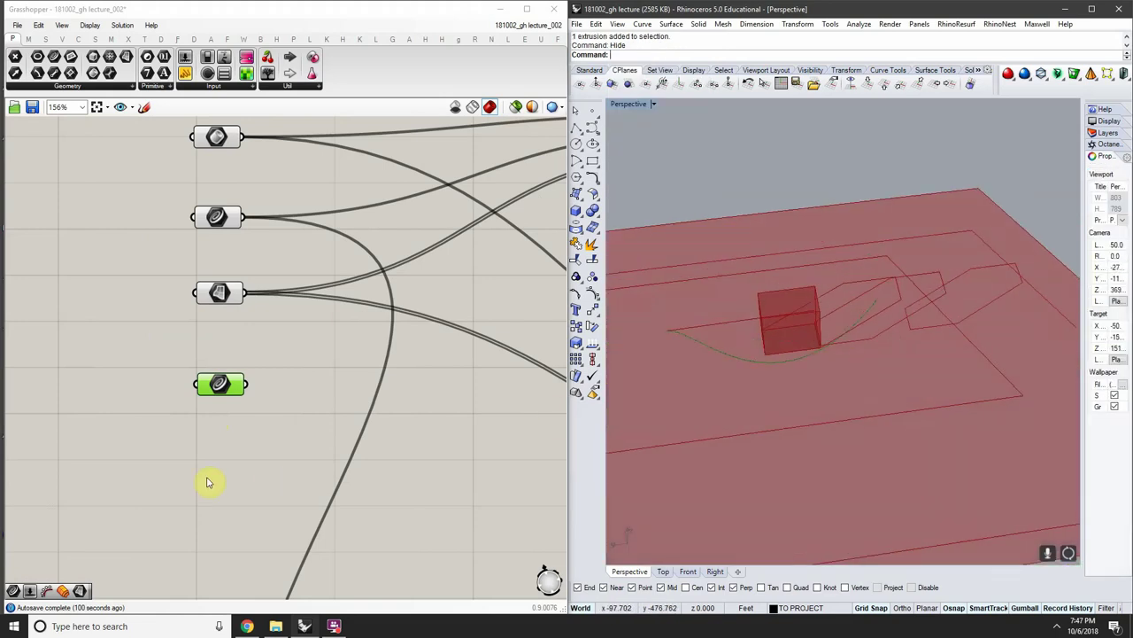
Add a Divide Curve component to the canvas and place it beside and below the arc Curve parameter
{"action": "right_click_drag", "start_coordinate": [224, 432], "coordinate": [108, 428]}
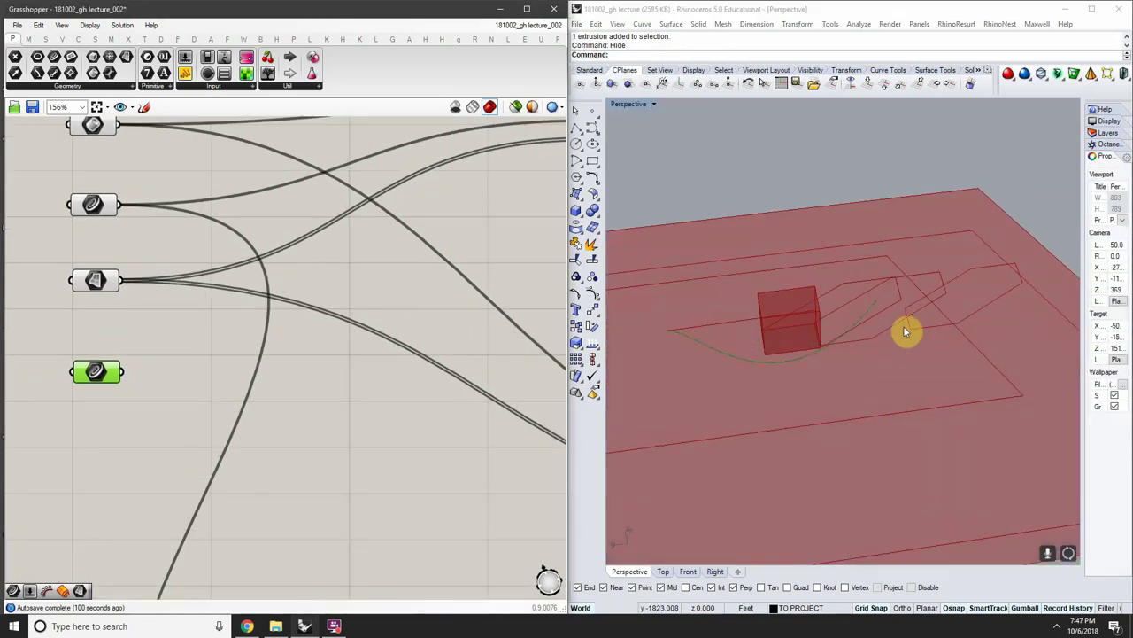
{"action": "double_click", "coordinate": [186, 447]}
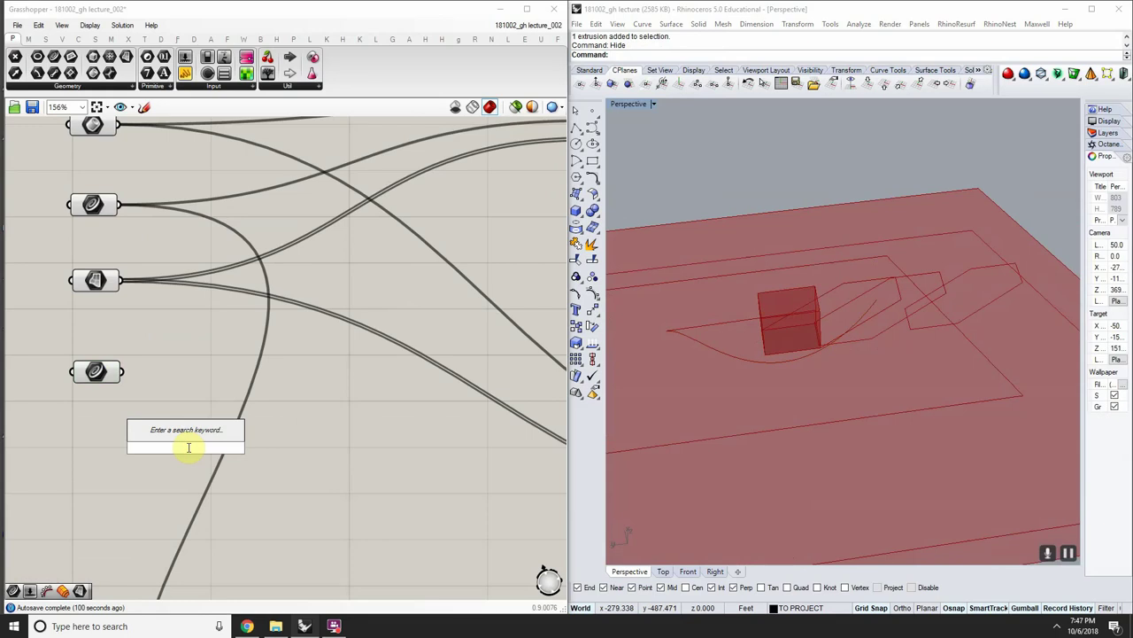
{"action": "type", "text": "DIVIDE"}
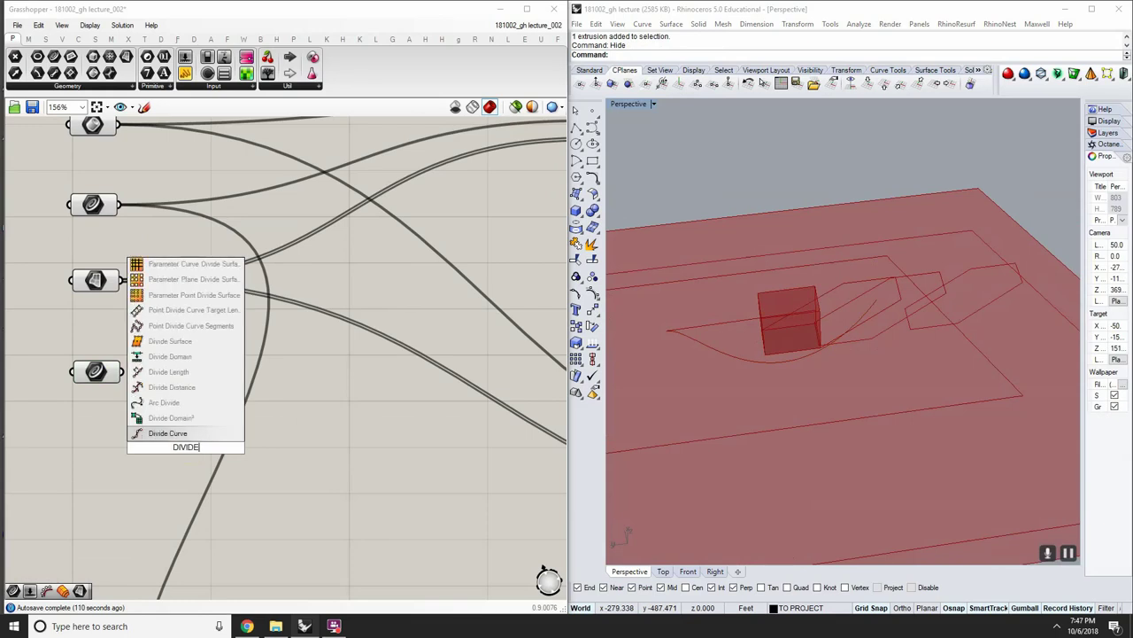
{"action": "key", "text": "Return"}
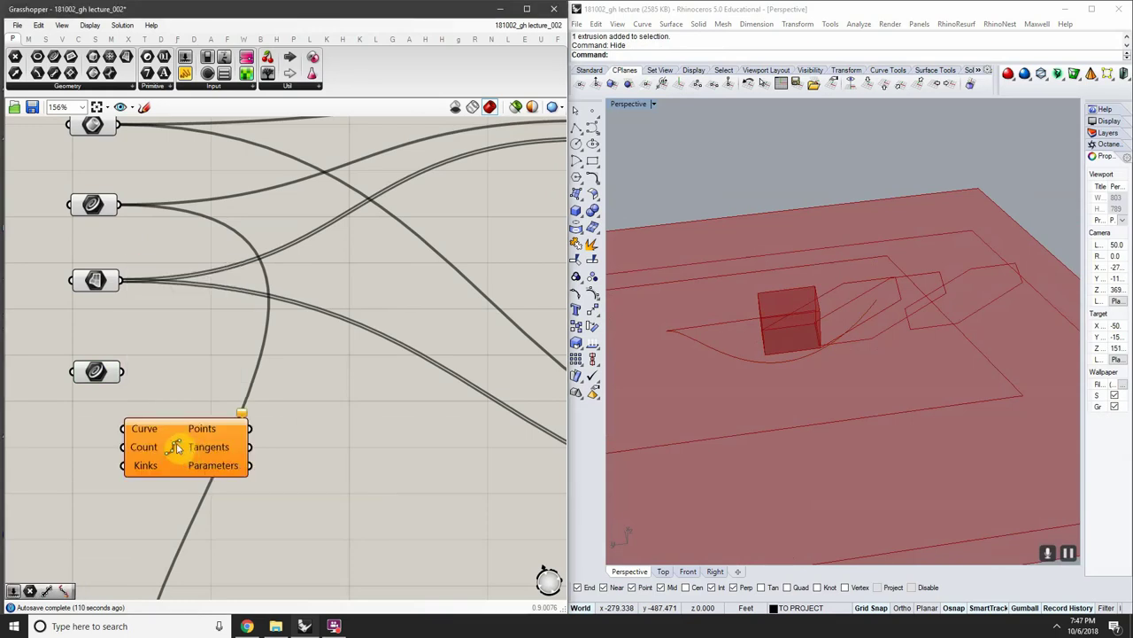
{"action": "left_click_drag", "start_coordinate": [177, 448], "coordinate": [302, 473]}
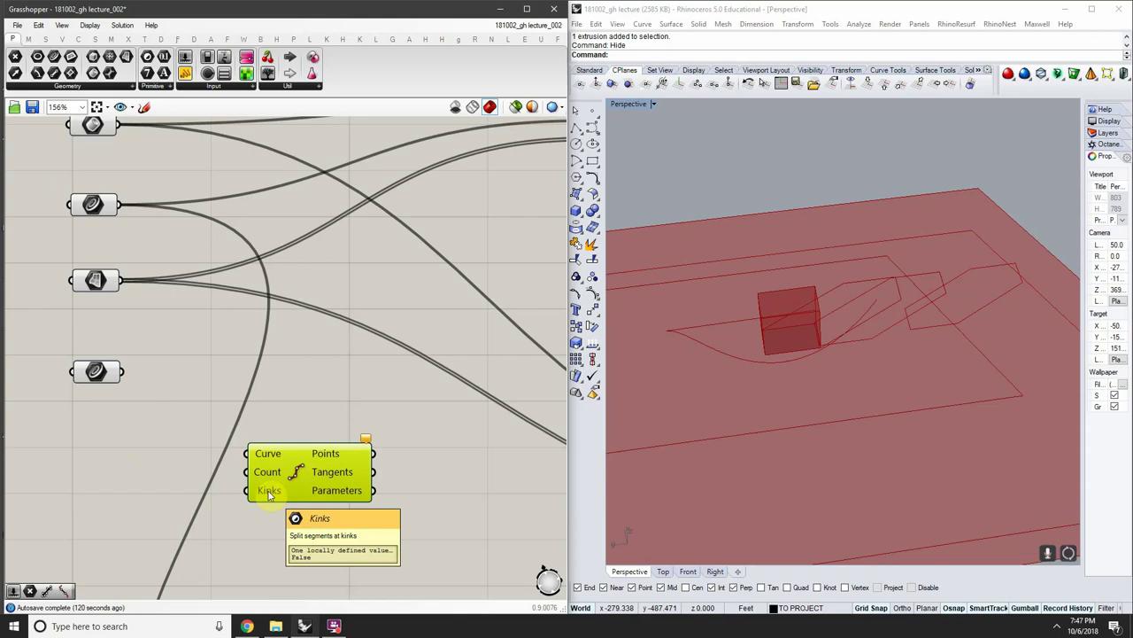
Wire the arc Curve parameter into Divide Curve's Curve input and inspect the division points along the arc
{"action": "left_click_drag", "start_coordinate": [159, 383], "coordinate": [239, 455]}
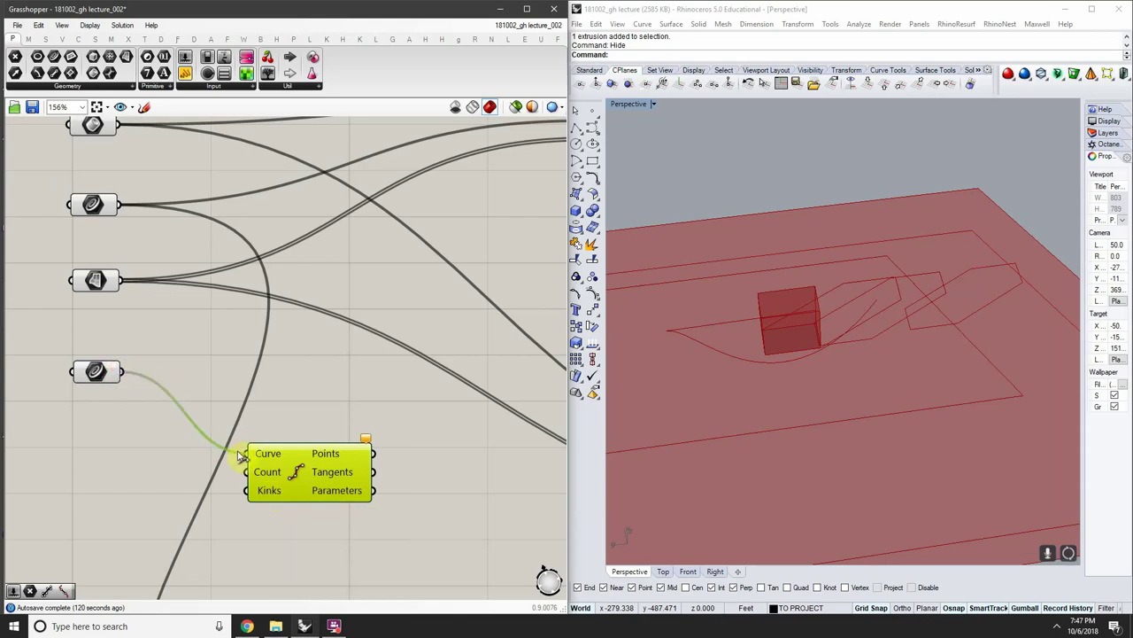
{"action": "left_click", "coordinate": [817, 384]}
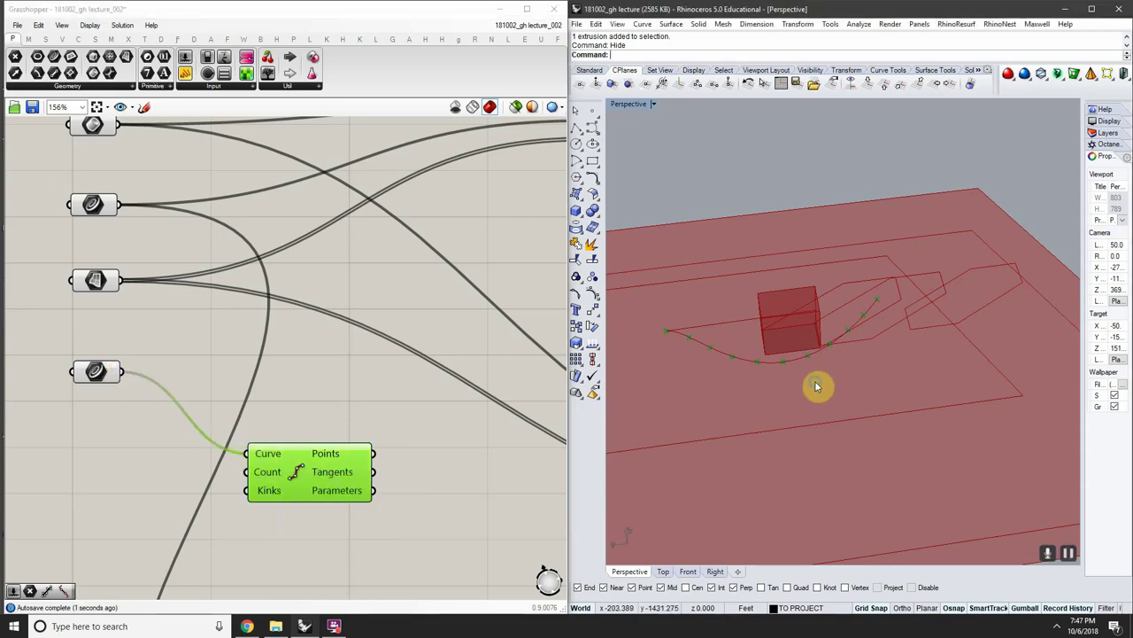
{"action": "right_click_drag", "start_coordinate": [817, 384], "coordinate": [801, 386]}
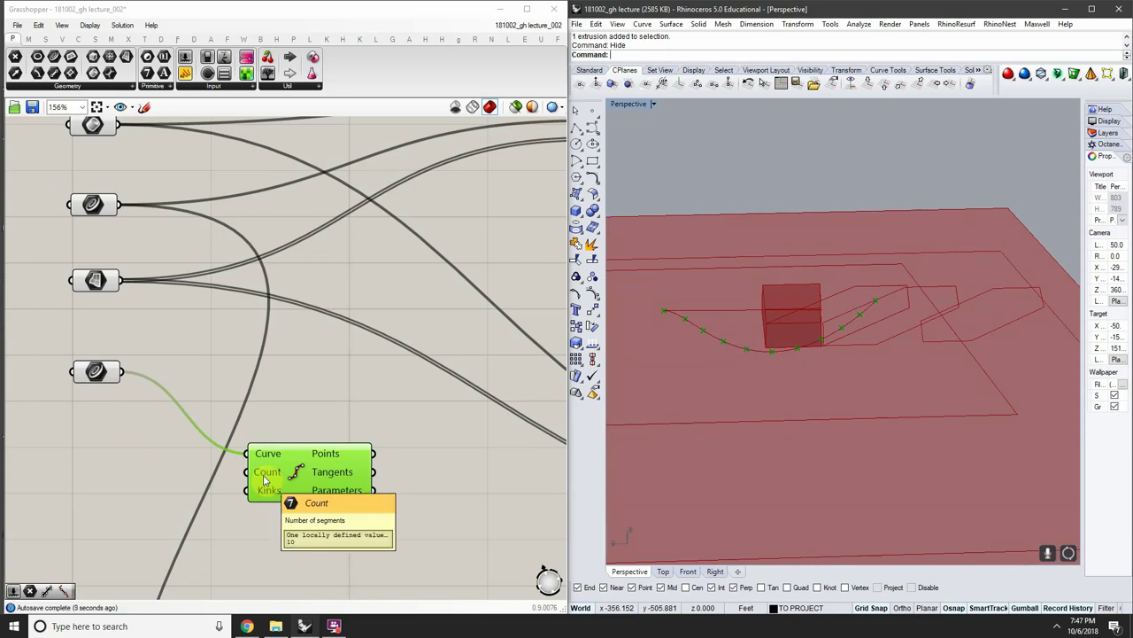
{"action": "right_click_drag", "start_coordinate": [268, 474], "coordinate": [276, 472]}
{"action": "right_click_drag", "start_coordinate": [942, 258], "coordinate": [608, 380]}
{"action": "right_click_drag", "start_coordinate": [76, 513], "coordinate": [203, 443]}
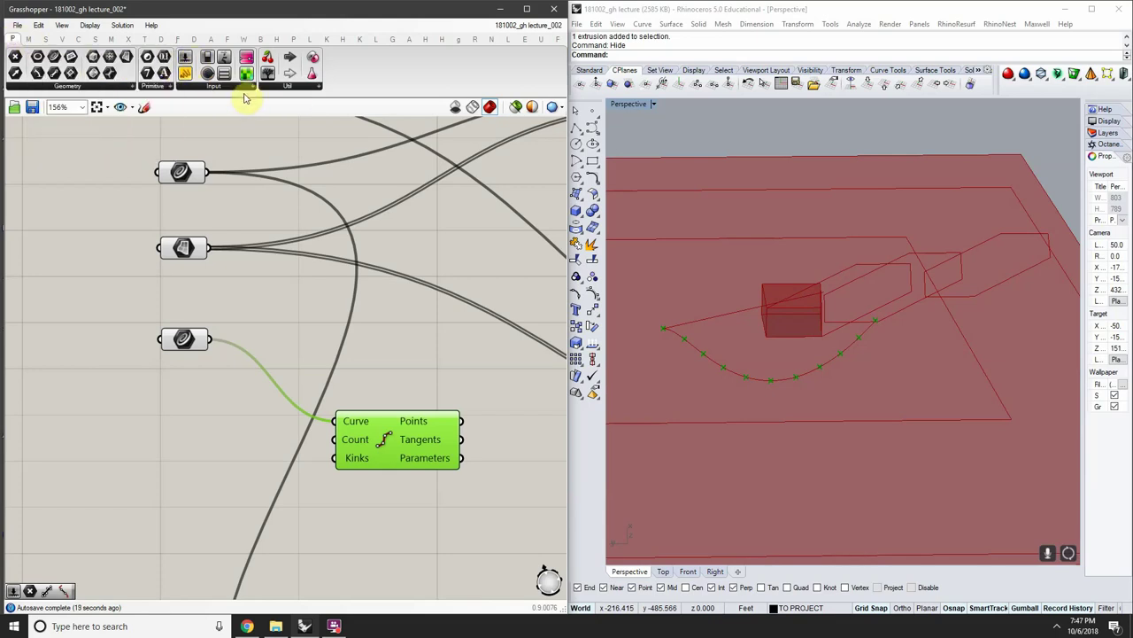
{"action": "left_click", "coordinate": [184, 59]}
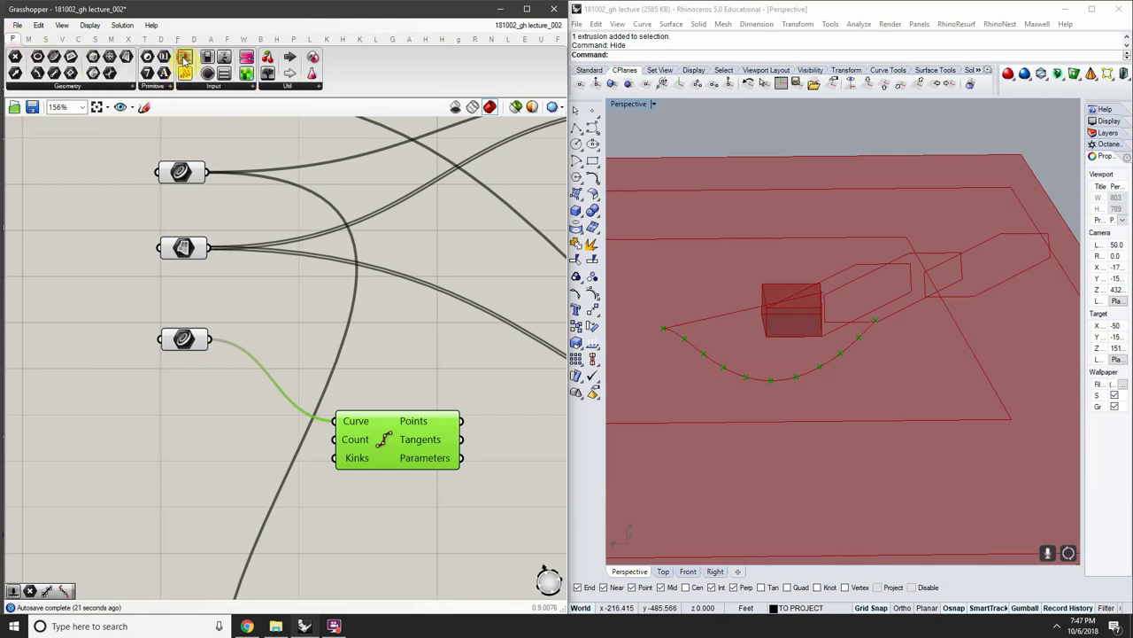
{"action": "left_click", "coordinate": [195, 424]}
{"action": "left_click_drag", "start_coordinate": [203, 425], "coordinate": [214, 447]}
{"action": "right_click_drag", "start_coordinate": [193, 466], "coordinate": [221, 425]}
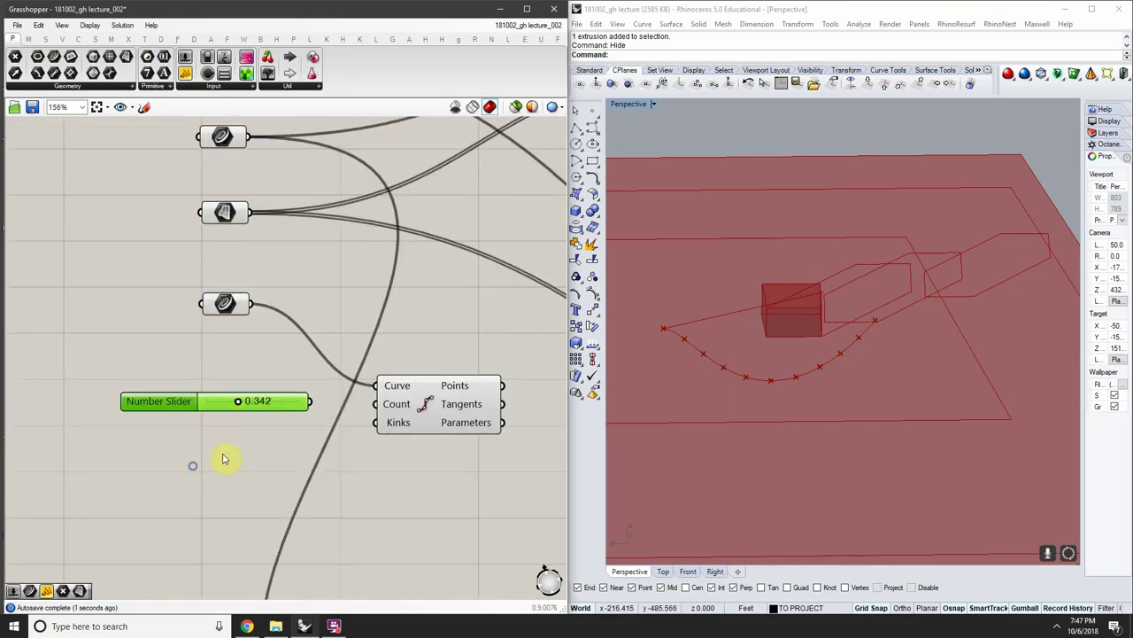
{"action": "key", "text": "Delete"}
Add a number slider with the value 15 and place it below the arc Curve parameter
{"action": "left_click", "coordinate": [232, 408]}
{"action": "double_click", "coordinate": [231, 410]}
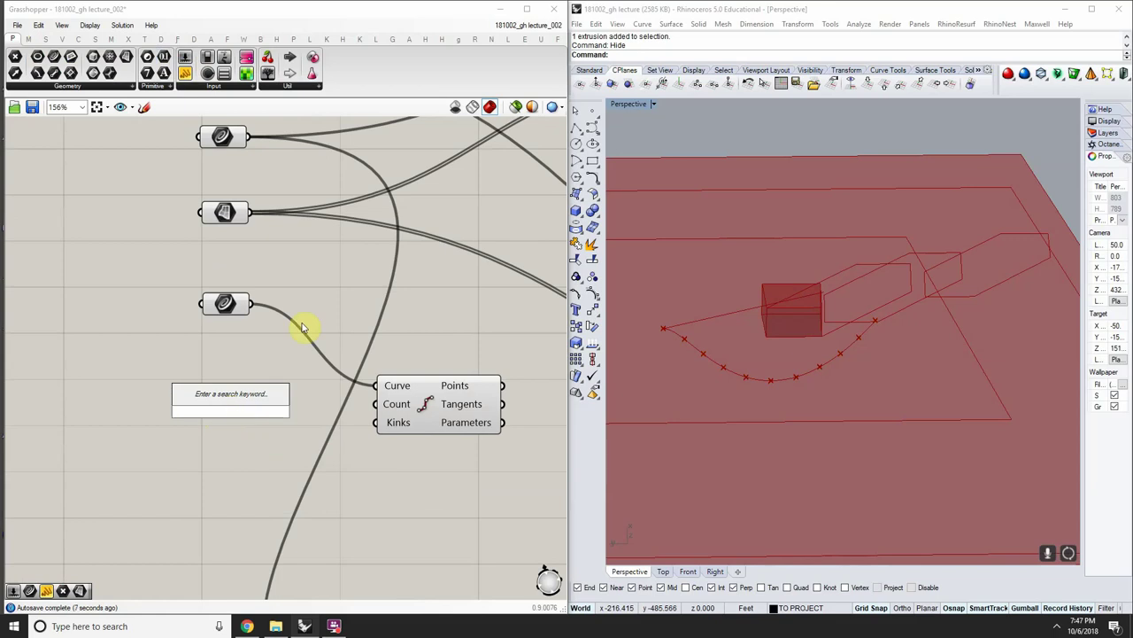
{"action": "type", "text": "15"}
{"action": "key", "text": "Return"}
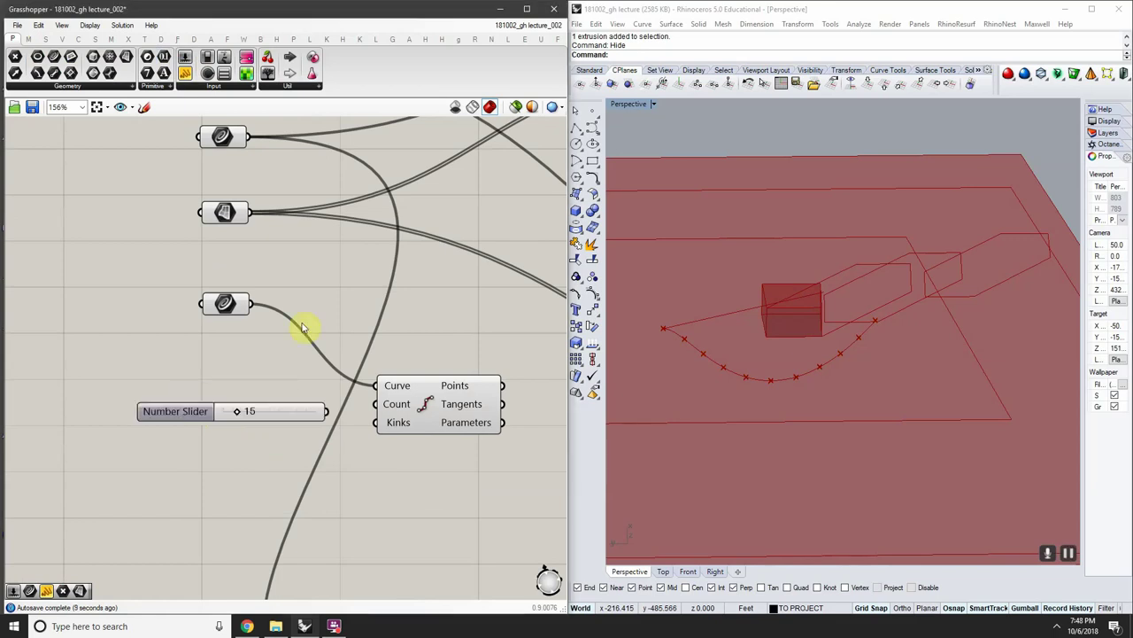
{"action": "scroll", "coordinate": [257, 424], "scroll_direction": "up", "scroll_amount": 2}
{"action": "left_click_drag", "start_coordinate": [258, 404], "coordinate": [234, 425]}
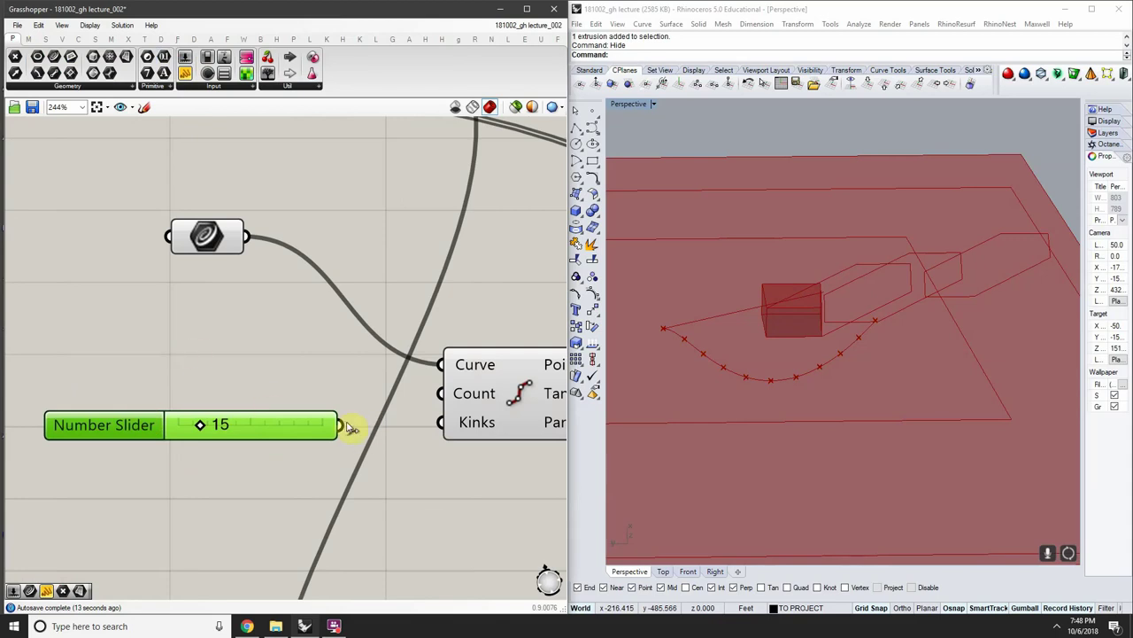
Wire the number slider into Divide Curve's Count input and inspect the arc's new divisions in Rhino
{"action": "left_click_drag", "start_coordinate": [340, 426], "coordinate": [443, 393]}
{"action": "scroll", "coordinate": [421, 394], "scroll_direction": "up", "scroll_amount": 2}
{"action": "scroll", "coordinate": [420, 401], "scroll_direction": "down", "scroll_amount": 3}
{"action": "right_click_drag", "start_coordinate": [402, 400], "coordinate": [256, 405]}
{"action": "left_click_drag", "start_coordinate": [285, 403], "coordinate": [332, 368]}
{"action": "right_click_drag", "start_coordinate": [897, 307], "coordinate": [868, 394]}
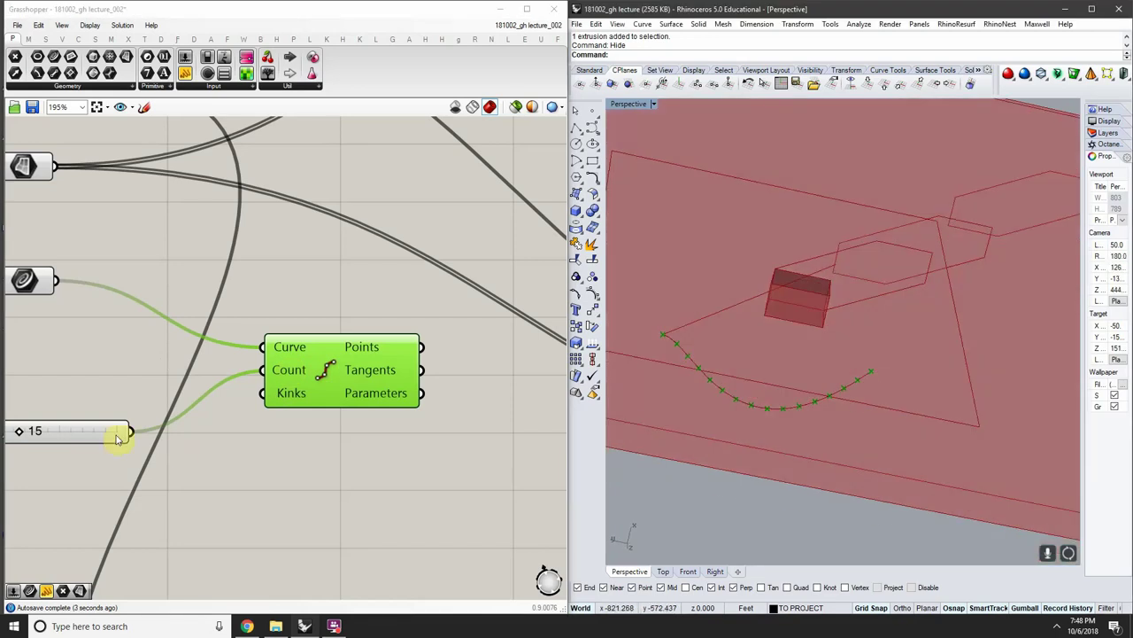
Set the number slider that drives Divide Curve's Count to 9
{"action": "scroll", "coordinate": [124, 435], "scroll_direction": "up", "scroll_amount": 2}
{"action": "mouse_move", "coordinate": [229, 429]}
{"action": "left_mouse_down"}
{"action": "mouse_move", "coordinate": [266, 431]}
{"action": "mouse_move", "coordinate": [240, 425]}
{"action": "left_mouse_up"}
{"action": "scroll", "coordinate": [240, 425], "scroll_direction": "down", "scroll_amount": 3}
{"action": "right_click_drag", "start_coordinate": [248, 399], "coordinate": [168, 413]}
{"action": "right_click_drag", "start_coordinate": [278, 387], "coordinate": [189, 435]}
{"action": "scroll", "coordinate": [190, 435], "scroll_direction": "down", "scroll_amount": 3}
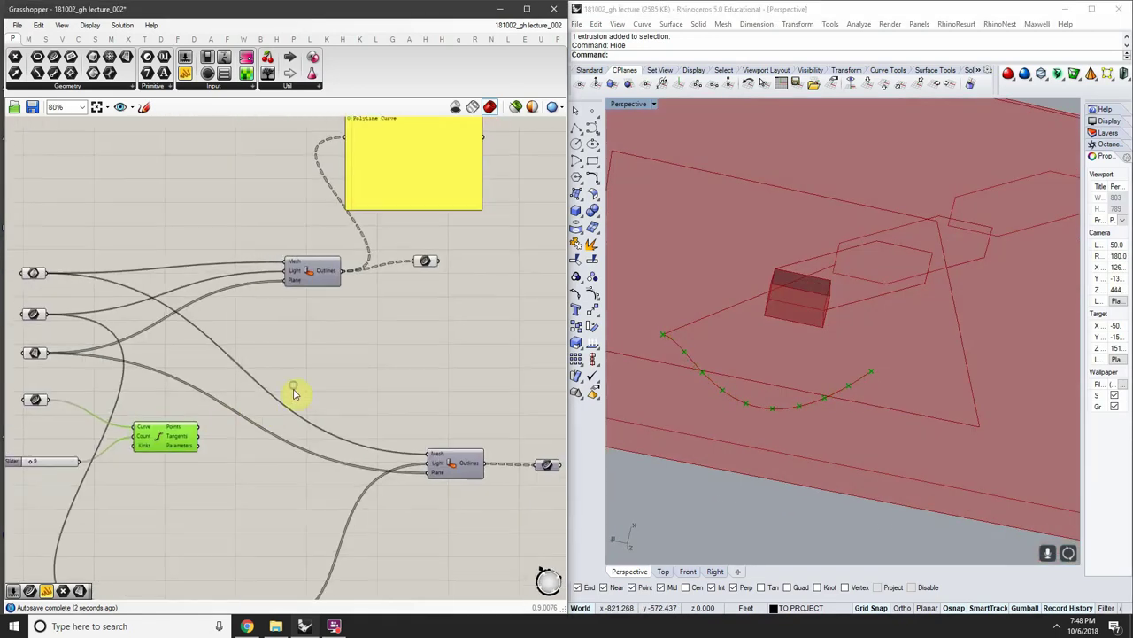
Move the upper Mesh Shadow component farther from its input parameters and review the division points beside the box
{"action": "scroll", "coordinate": [329, 288], "scroll_direction": "up", "scroll_amount": 2}
{"action": "left_click_drag", "start_coordinate": [299, 278], "coordinate": [379, 291]}
{"action": "right_click_drag", "start_coordinate": [95, 417], "coordinate": [355, 417]}
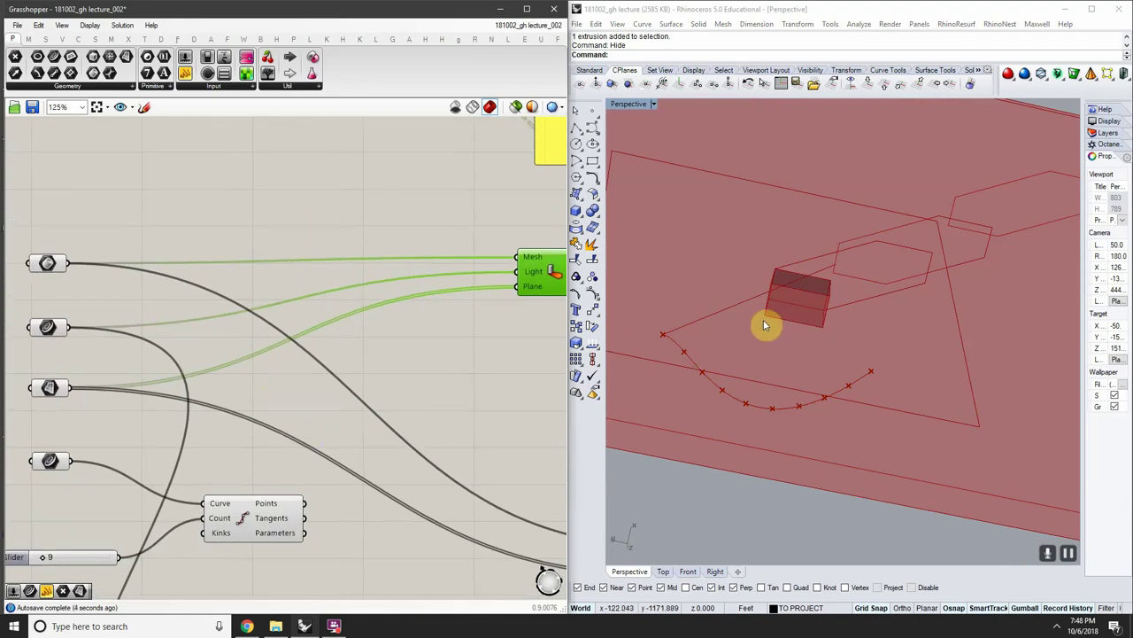
{"action": "right_click_drag", "start_coordinate": [765, 324], "coordinate": [873, 337]}
{"action": "right_click_drag", "start_coordinate": [799, 287], "coordinate": [898, 324]}
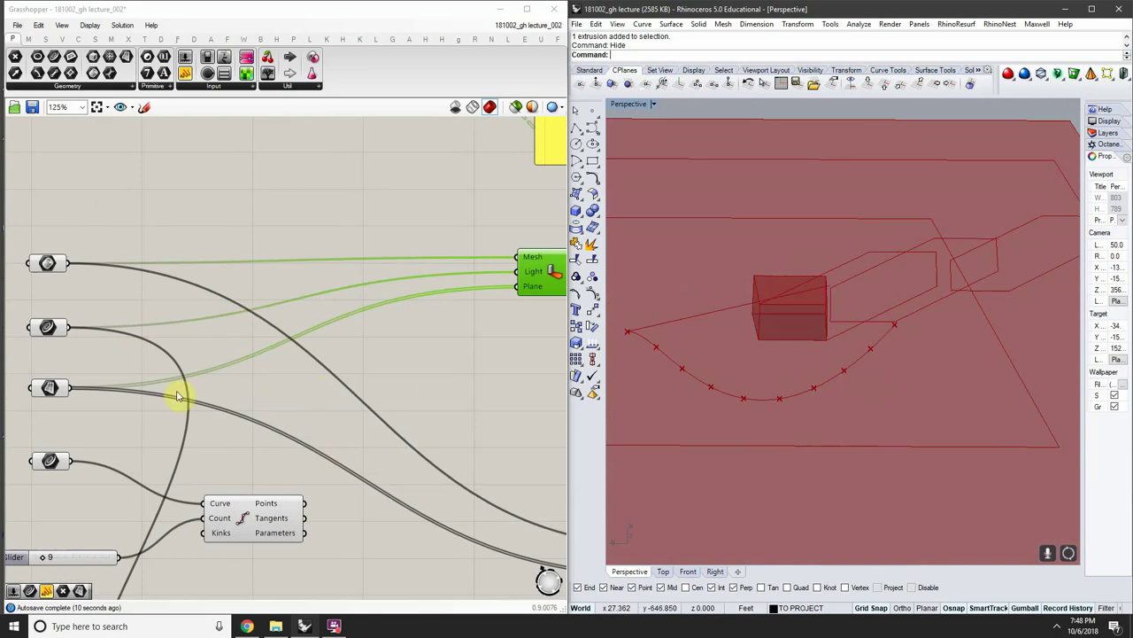
Compare the arc's division points with the light direction line, and move Divide Curve farther from its inputs
{"action": "right_click_drag", "start_coordinate": [180, 384], "coordinate": [203, 324]}
{"action": "right_click_drag", "start_coordinate": [260, 434], "coordinate": [295, 378]}
{"action": "left_click_drag", "start_coordinate": [310, 396], "coordinate": [318, 437]}
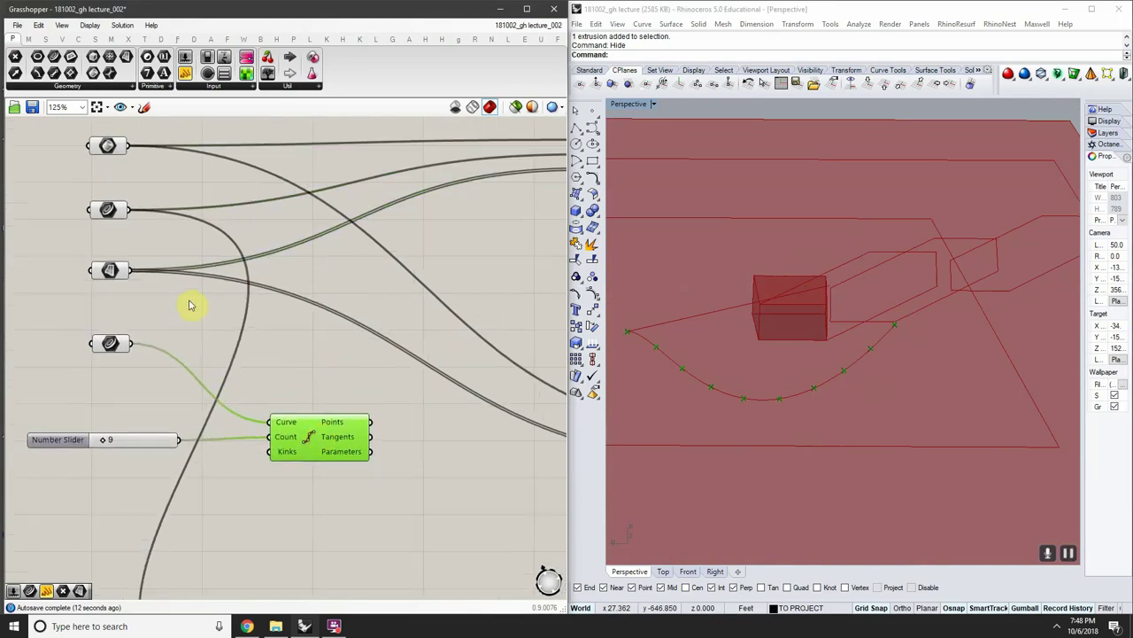
{"action": "right_click_drag", "start_coordinate": [723, 325], "coordinate": [827, 313]}
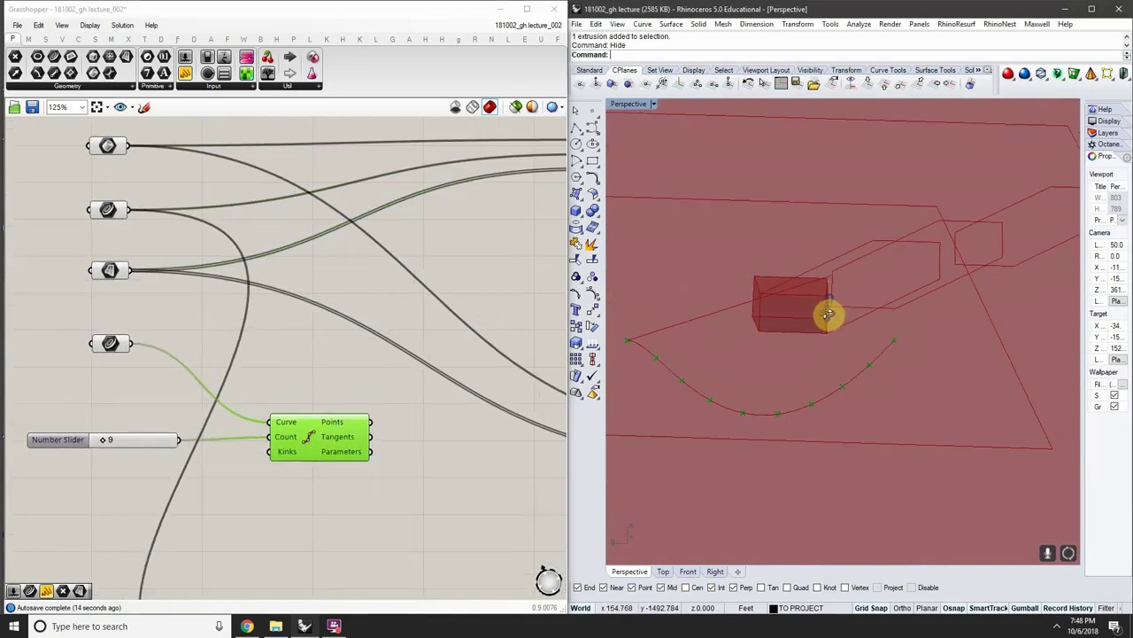
{"action": "left_click", "coordinate": [109, 209]}
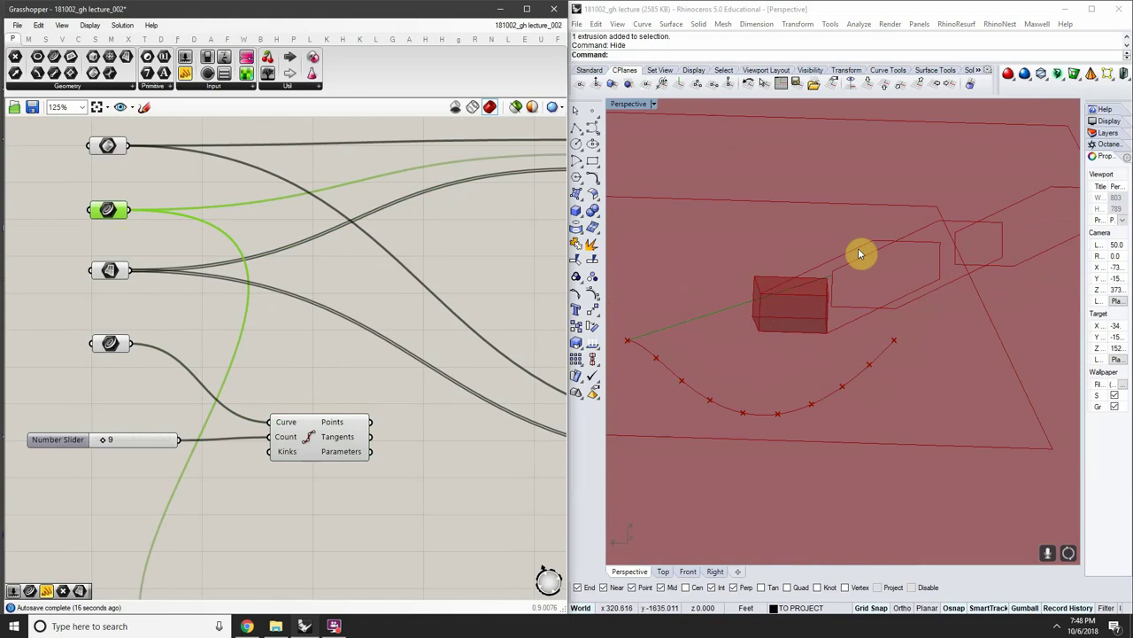
{"action": "right_click_drag", "start_coordinate": [253, 307], "coordinate": [230, 310]}
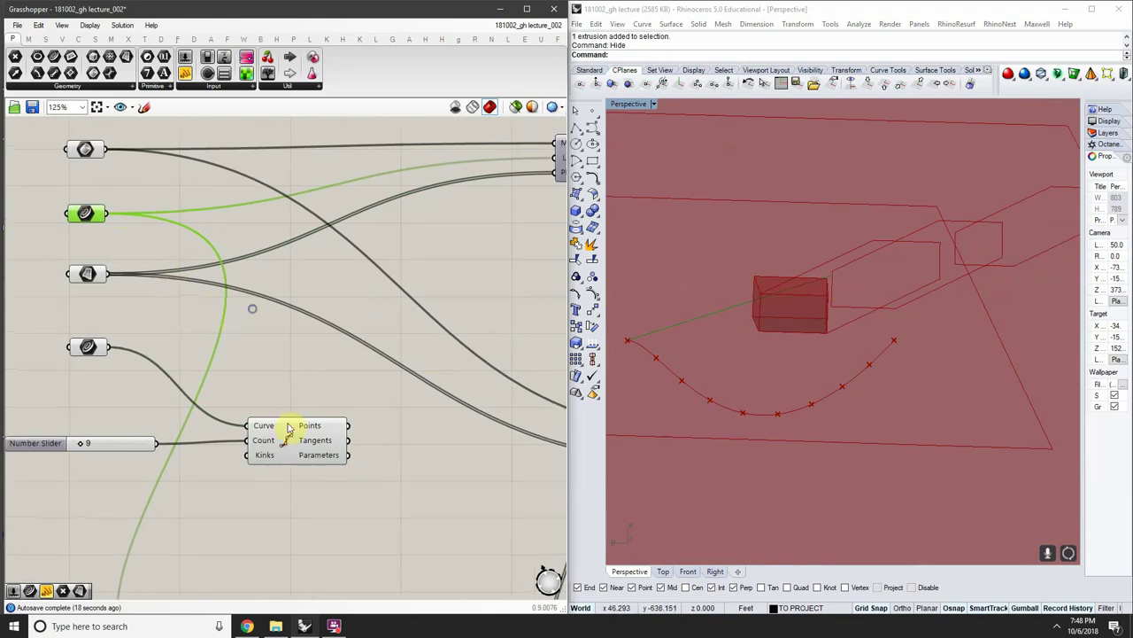
{"action": "left_click_drag", "start_coordinate": [289, 428], "coordinate": [432, 466]}
Add an End Points component to the canvas between the input parameters and Divide Curve
{"action": "left_click", "coordinate": [92, 217]}
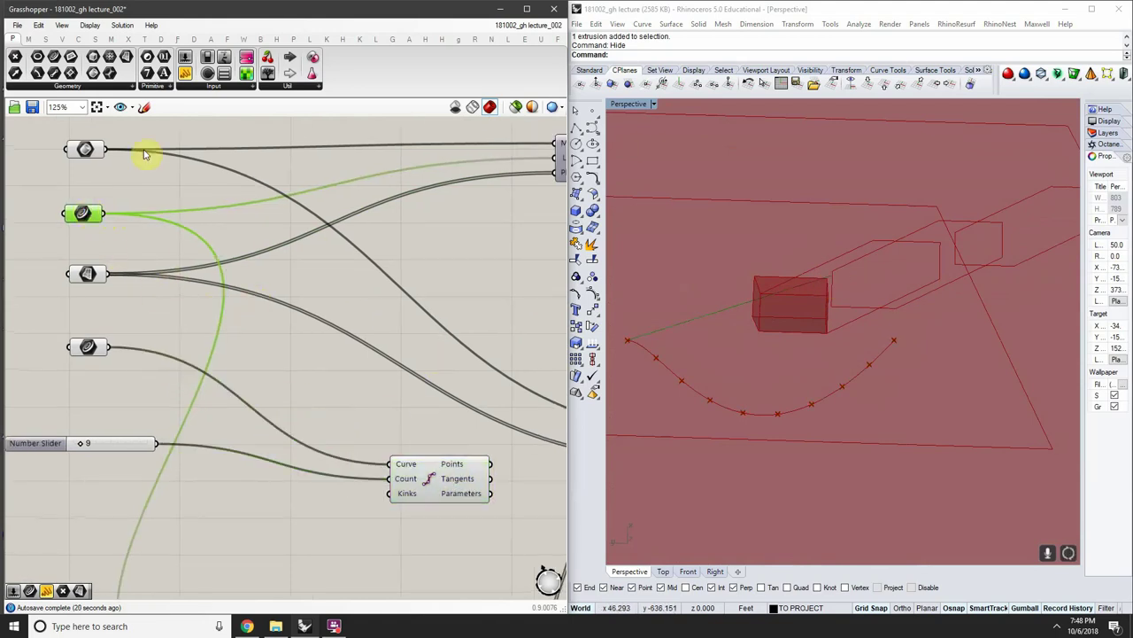
{"action": "left_click", "coordinate": [80, 40]}
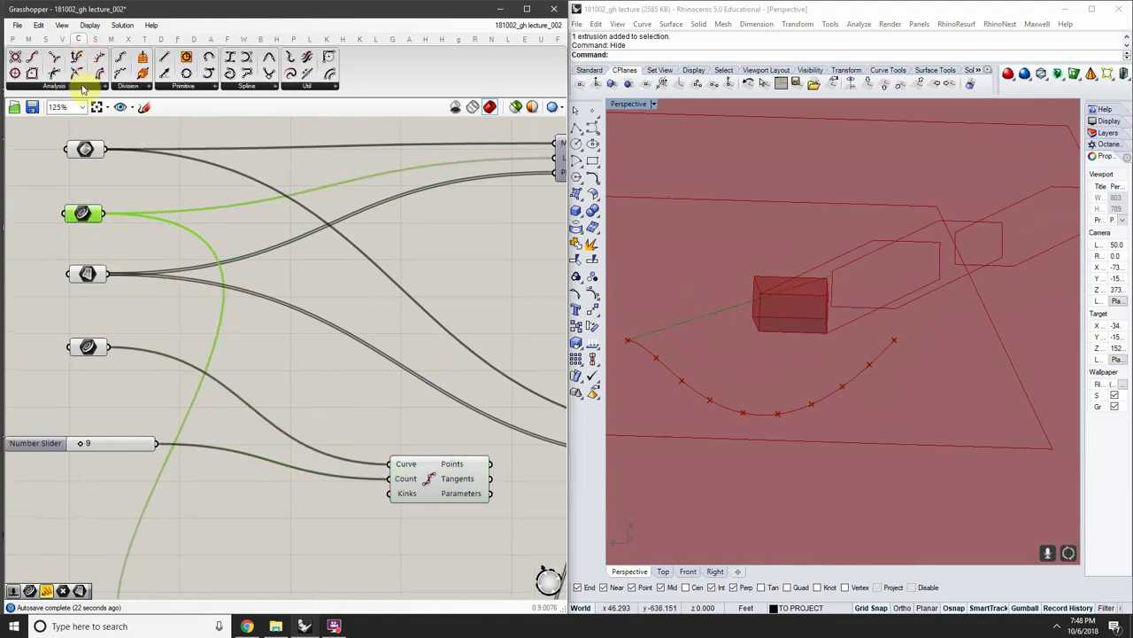
{"action": "left_click", "coordinate": [82, 87]}
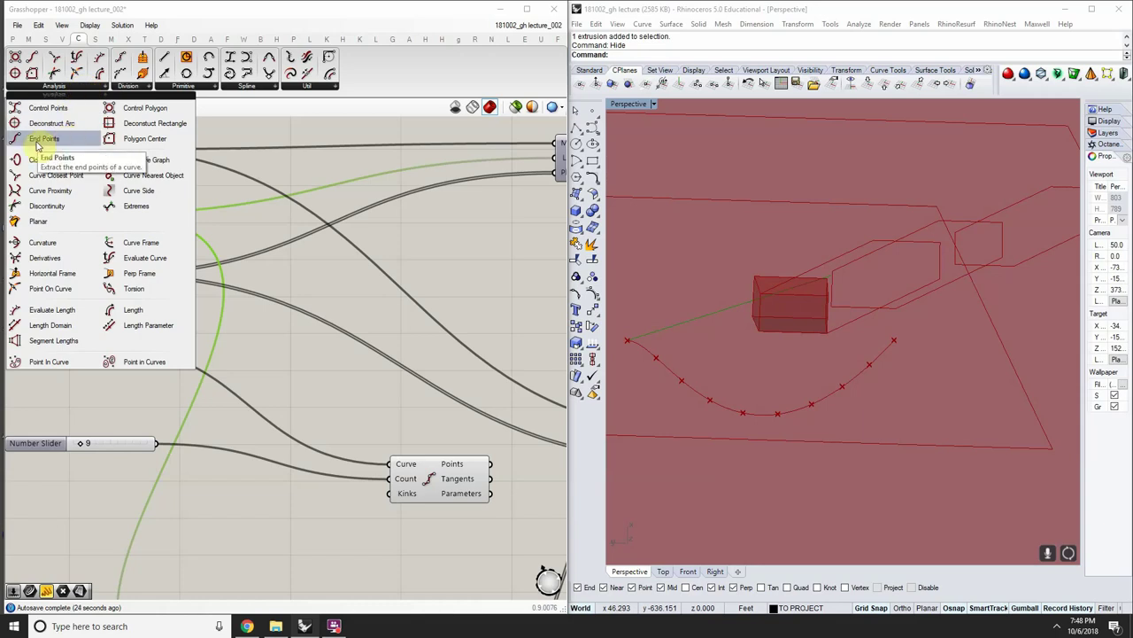
{"action": "left_click_drag", "start_coordinate": [30, 142], "coordinate": [309, 267]}
{"action": "left_click", "coordinate": [318, 288]}
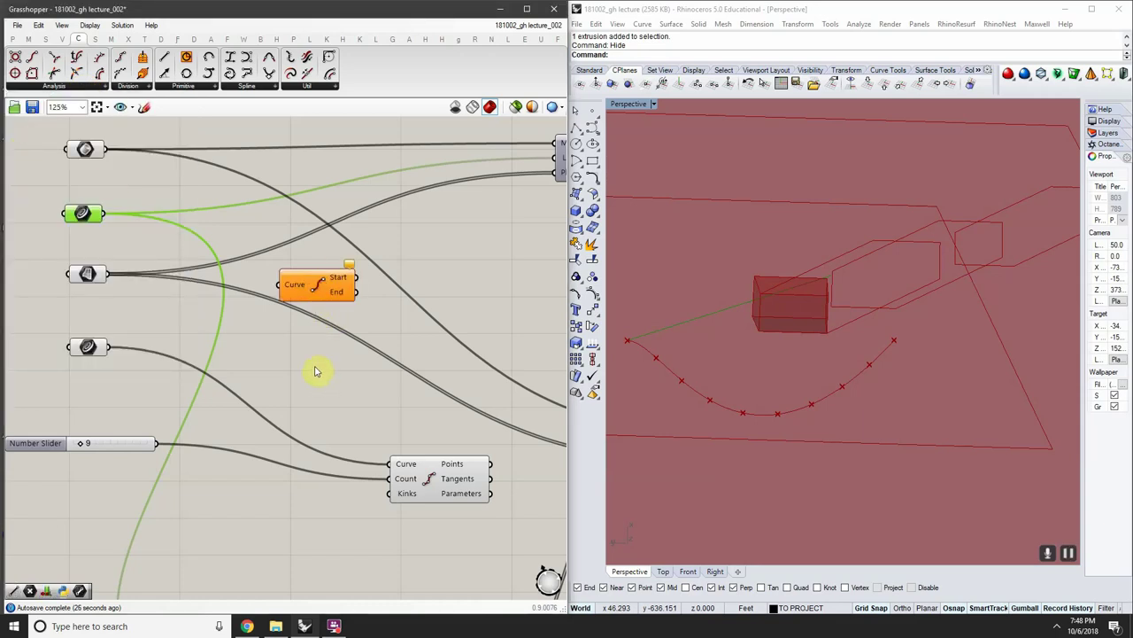
{"action": "double_click", "coordinate": [314, 366]}
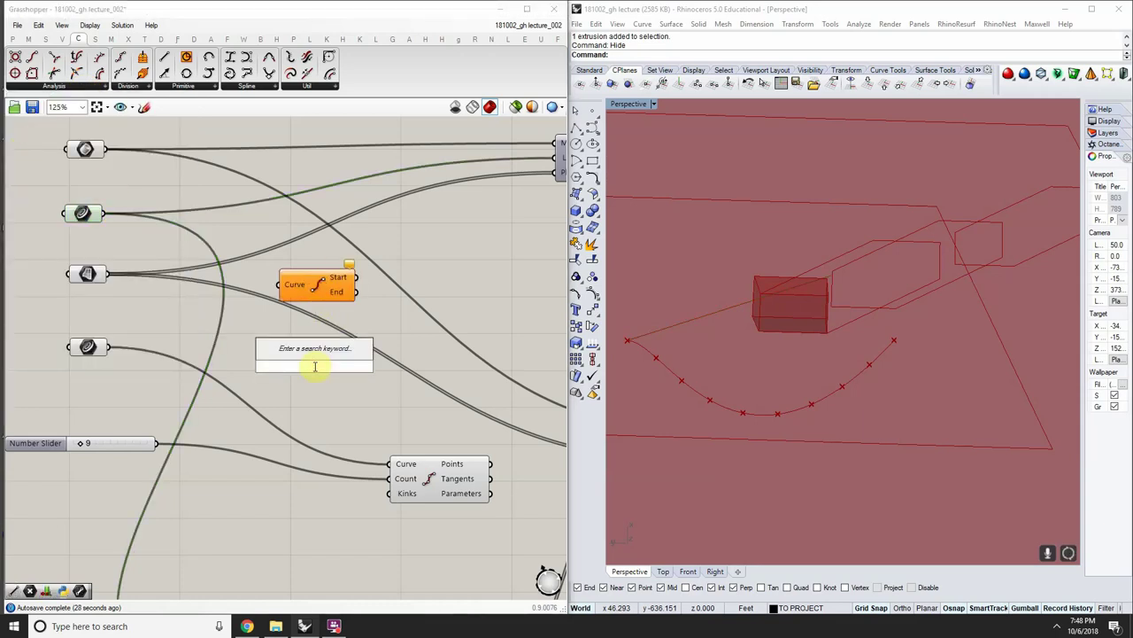
{"action": "type", "text": "end points"}
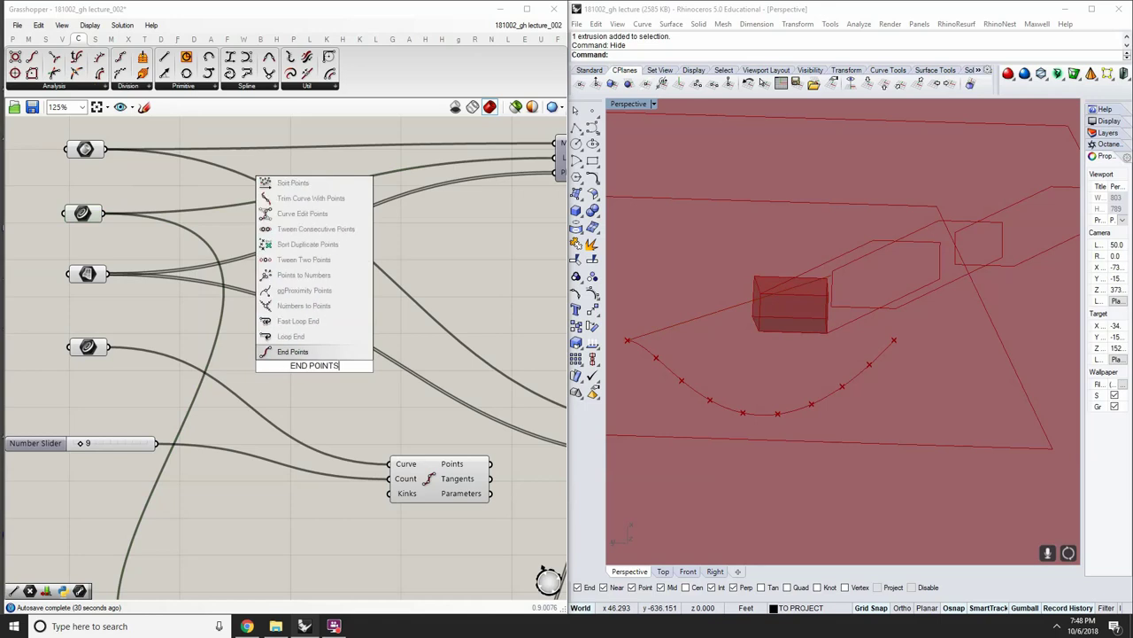
{"action": "key", "text": "Return"}
{"action": "left_click", "coordinate": [315, 371]}
{"action": "key", "text": "Delete"}
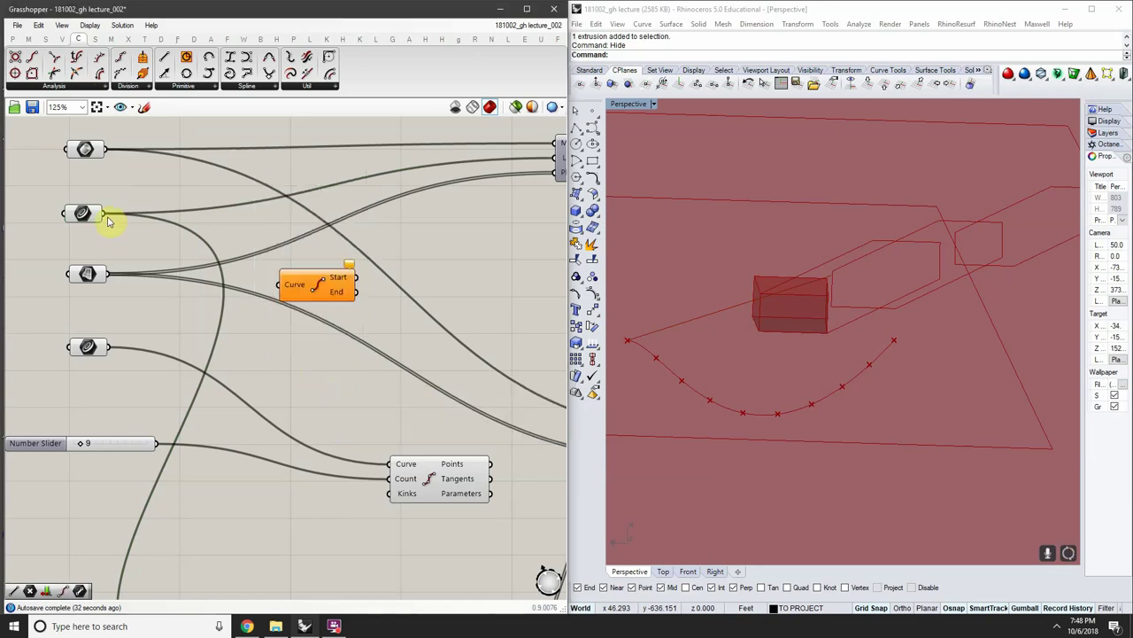
Wire the light line parameter into End Points and add a Point parameter fed by its End output
{"action": "left_click_drag", "start_coordinate": [212, 257], "coordinate": [303, 333]}
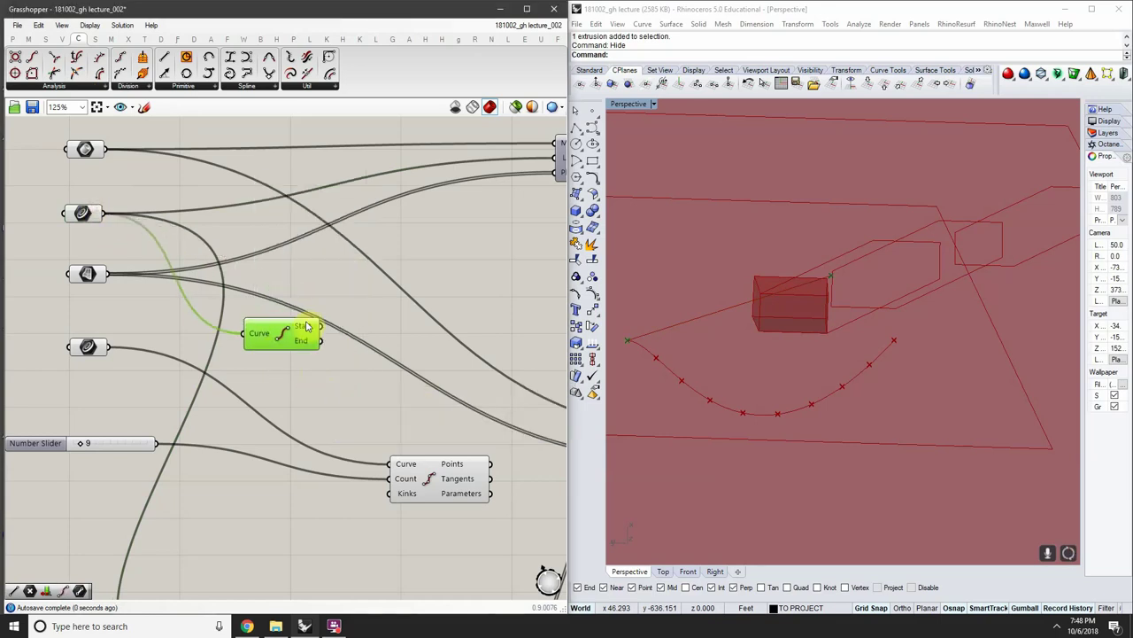
{"action": "double_click", "coordinate": [399, 354]}
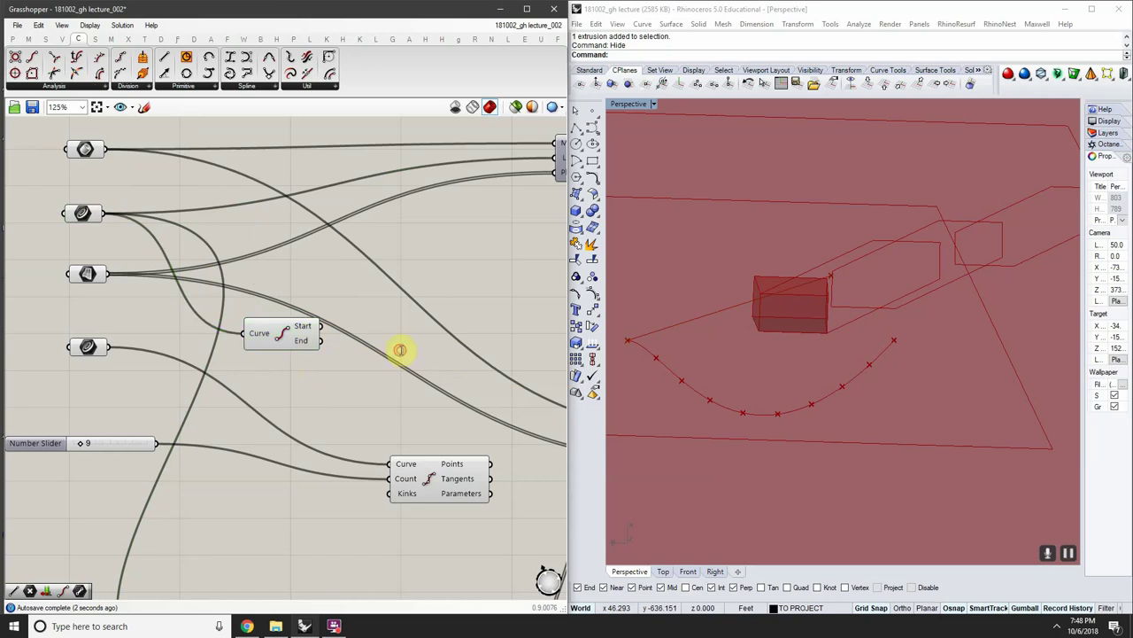
{"action": "type", "text": "POINT"}
{"action": "key", "text": "Return"}
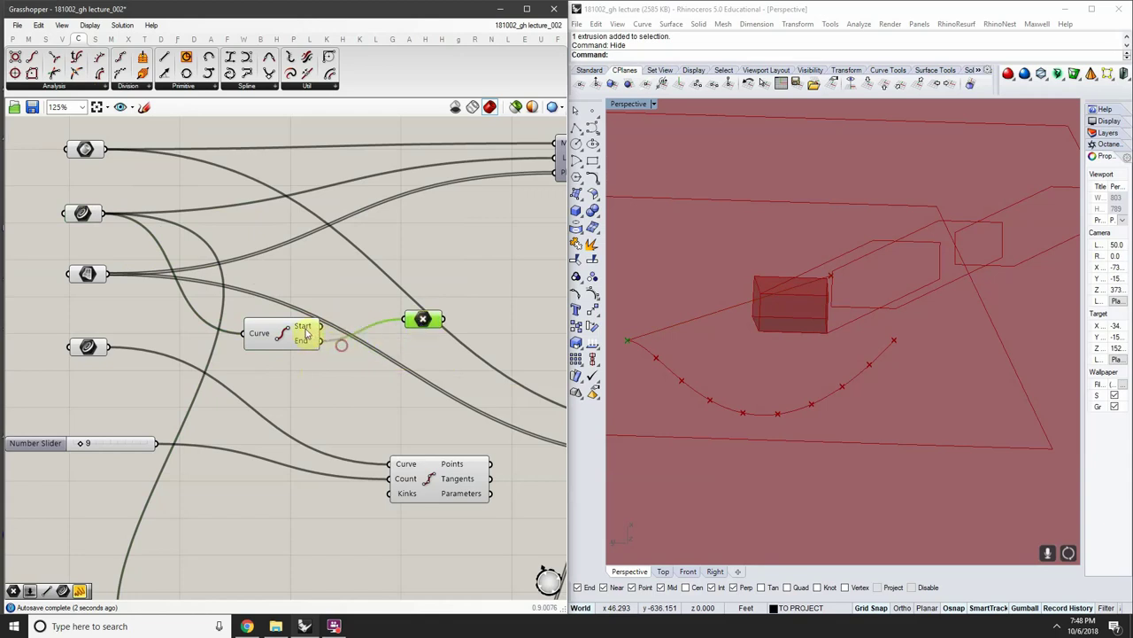
Rewire the Point parameter to the Start output of End Points and compare it with the arc's division points
{"action": "right_click_drag", "start_coordinate": [739, 321], "coordinate": [626, 315]}
{"action": "left_click_drag", "start_coordinate": [318, 329], "coordinate": [422, 317]}
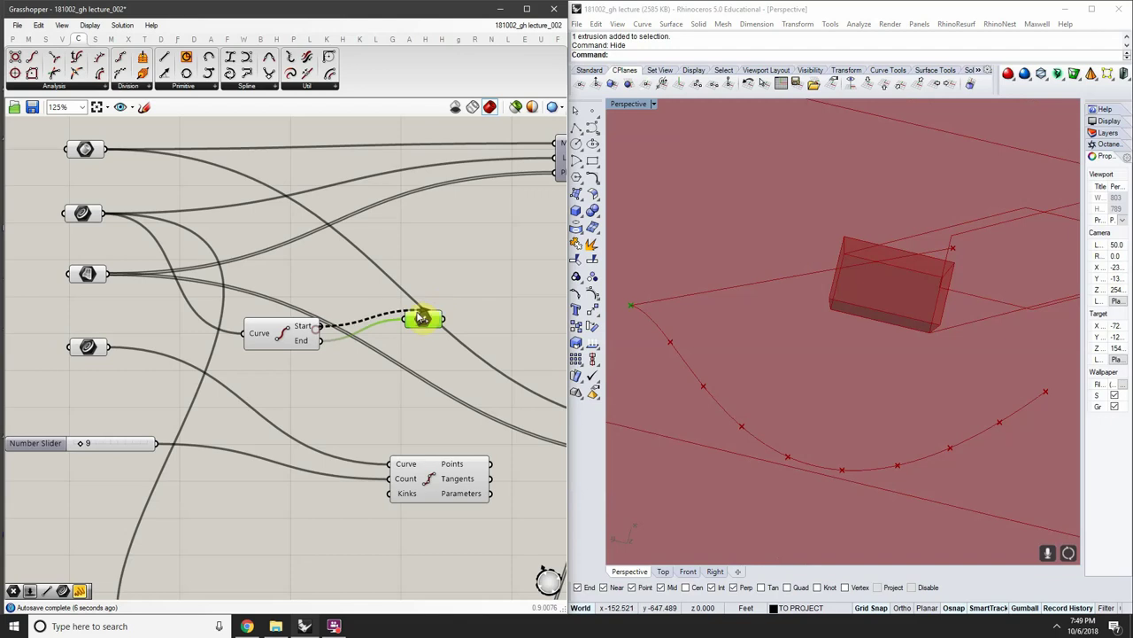
{"action": "right_click_drag", "start_coordinate": [886, 317], "coordinate": [912, 305]}
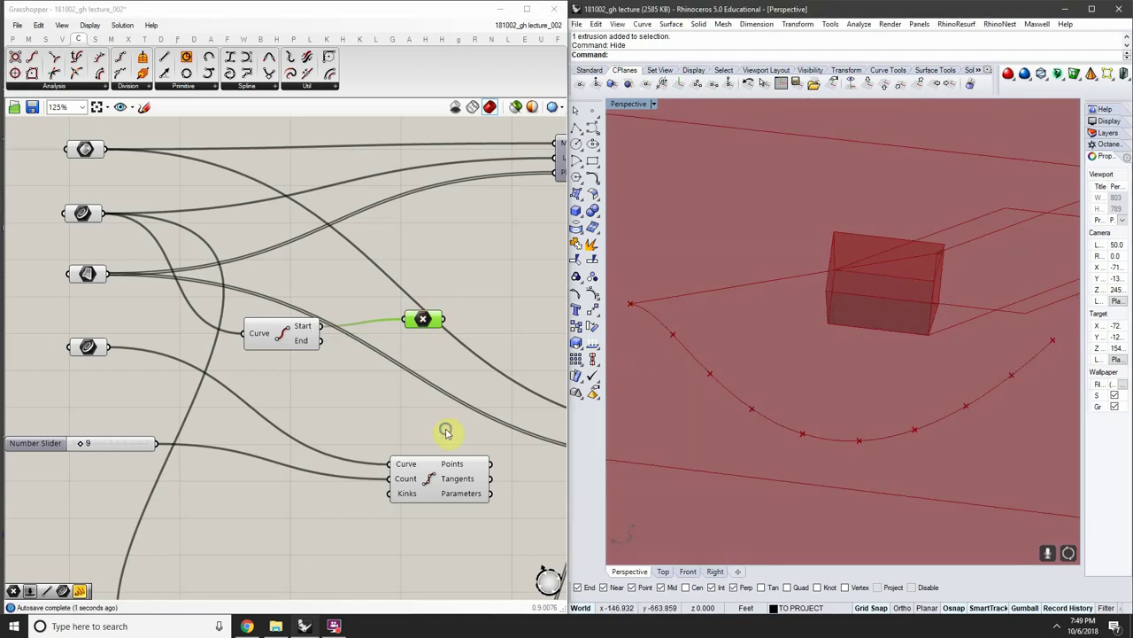
{"action": "right_click_drag", "start_coordinate": [495, 435], "coordinate": [386, 404]}
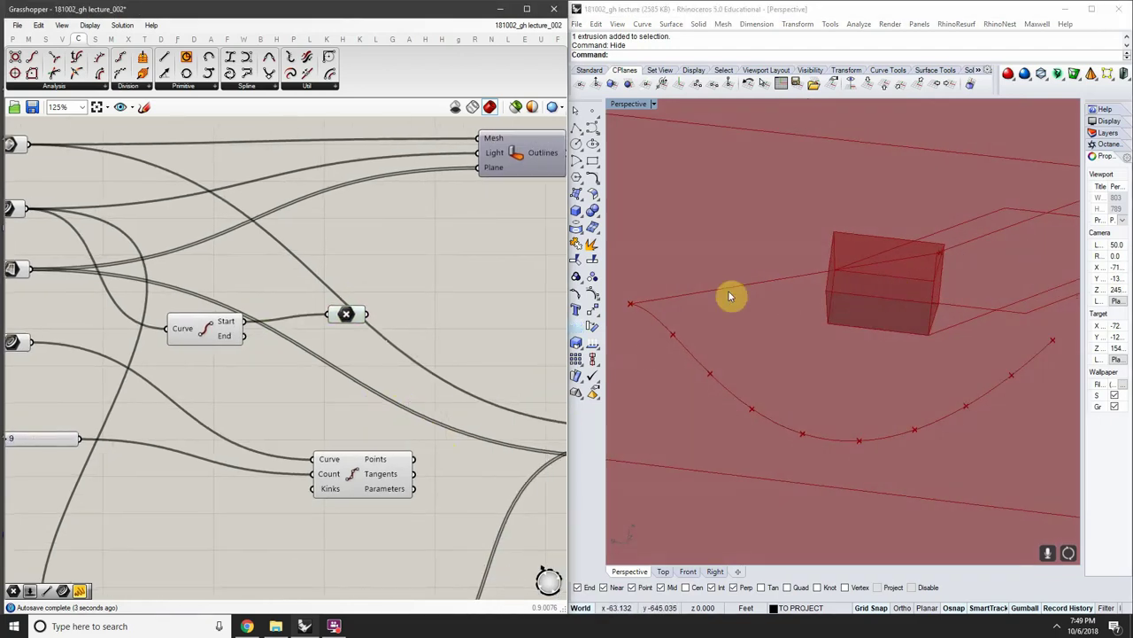
{"action": "left_click_drag", "start_coordinate": [456, 298], "coordinate": [313, 355]}
{"action": "right_click_drag", "start_coordinate": [399, 375], "coordinate": [358, 385]}
{"action": "left_click", "coordinate": [351, 471]}
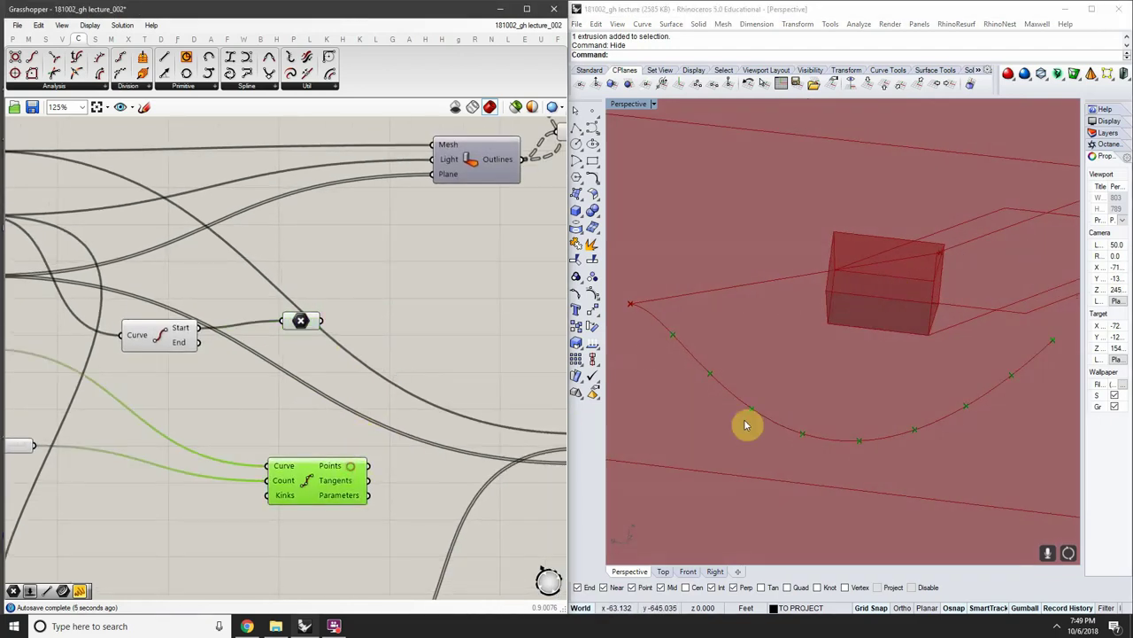
{"action": "right_click_drag", "start_coordinate": [746, 425], "coordinate": [988, 396]}
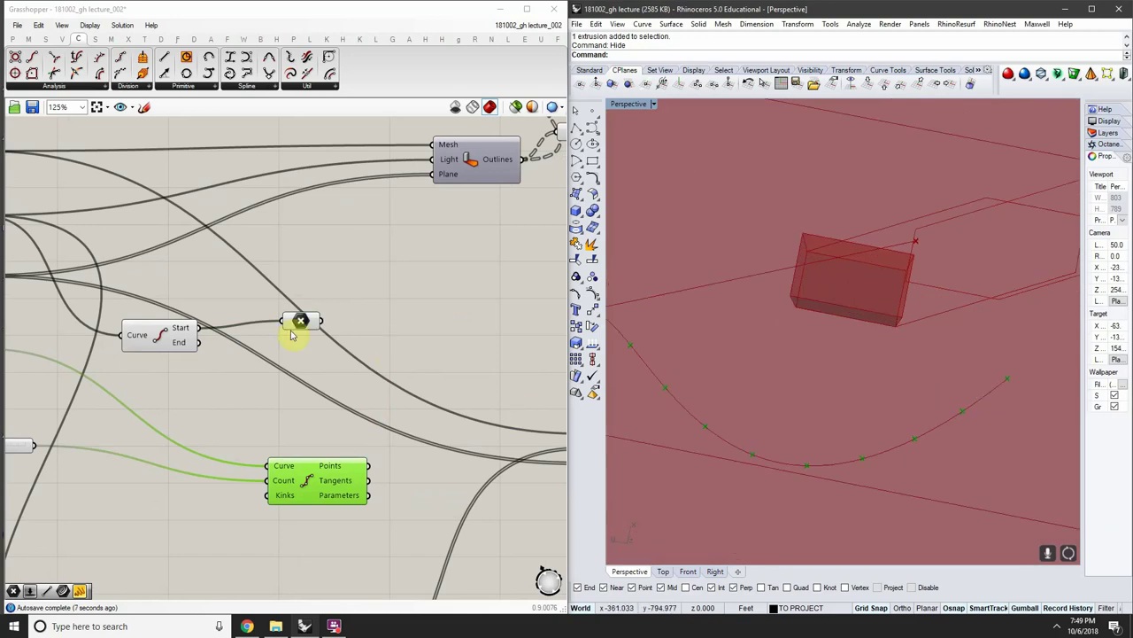
Move the Point parameter farther from End Points, and shift the lower Mesh Shadow and its light components away to clear space
{"action": "left_click_drag", "start_coordinate": [295, 323], "coordinate": [317, 363]}
{"action": "scroll", "coordinate": [354, 350], "scroll_direction": "down", "scroll_amount": 8}
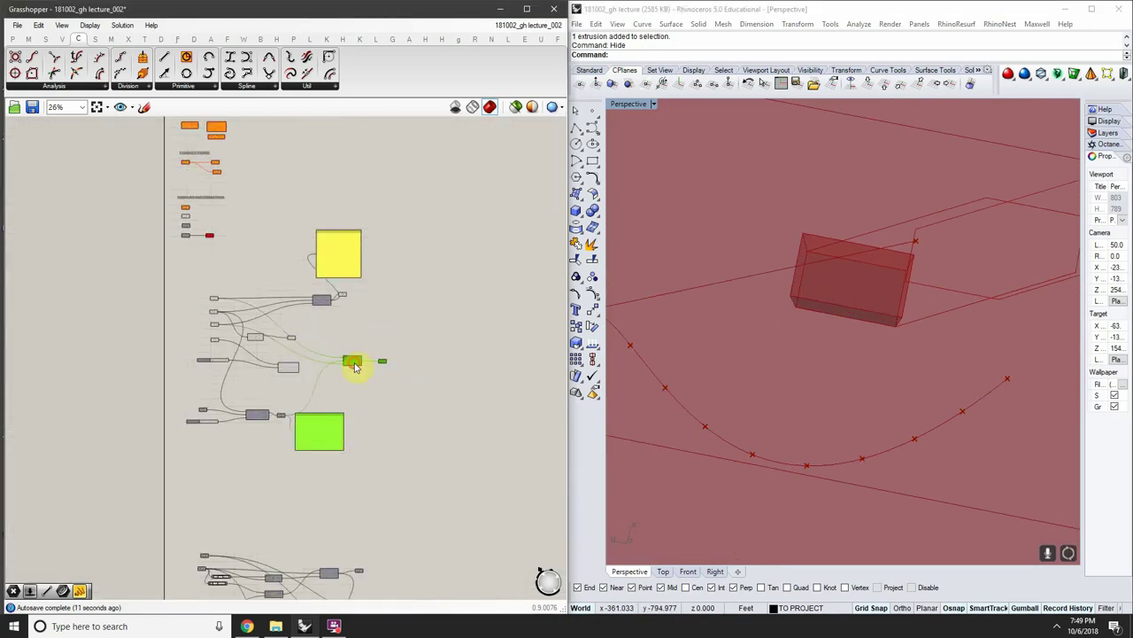
{"action": "left_click_drag", "start_coordinate": [355, 368], "coordinate": [402, 420]}
{"action": "left_click_drag", "start_coordinate": [293, 452], "coordinate": [175, 392]}
{"action": "scroll", "coordinate": [241, 409], "scroll_direction": "up", "scroll_amount": 4}
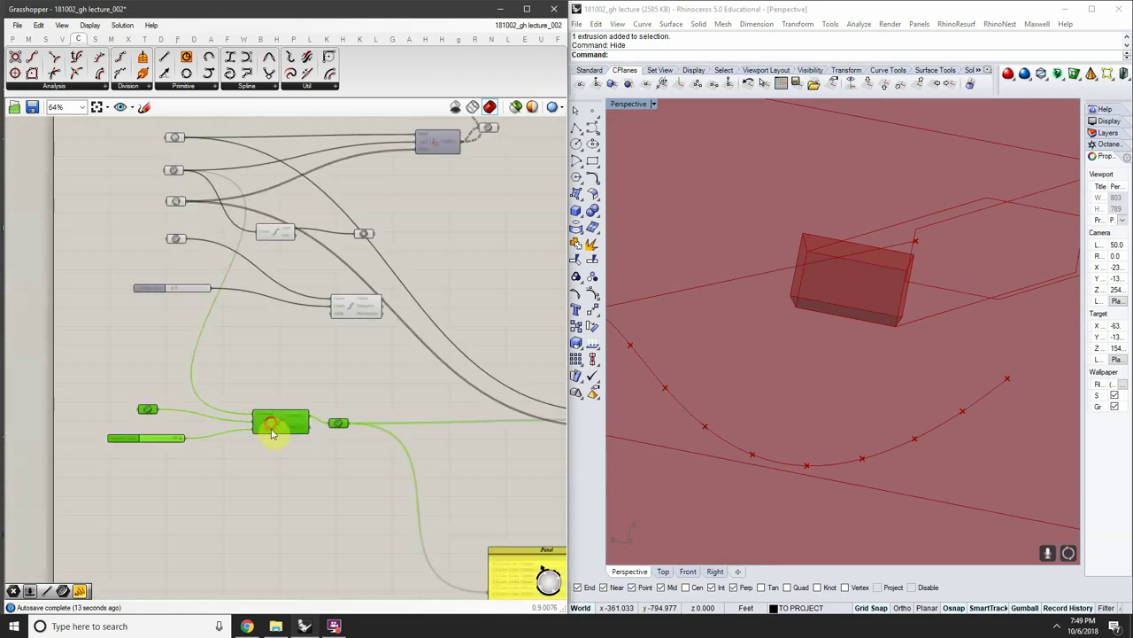
{"action": "scroll", "coordinate": [324, 342], "scroll_direction": "up", "scroll_amount": 4}
{"action": "double_click", "coordinate": [423, 336]}
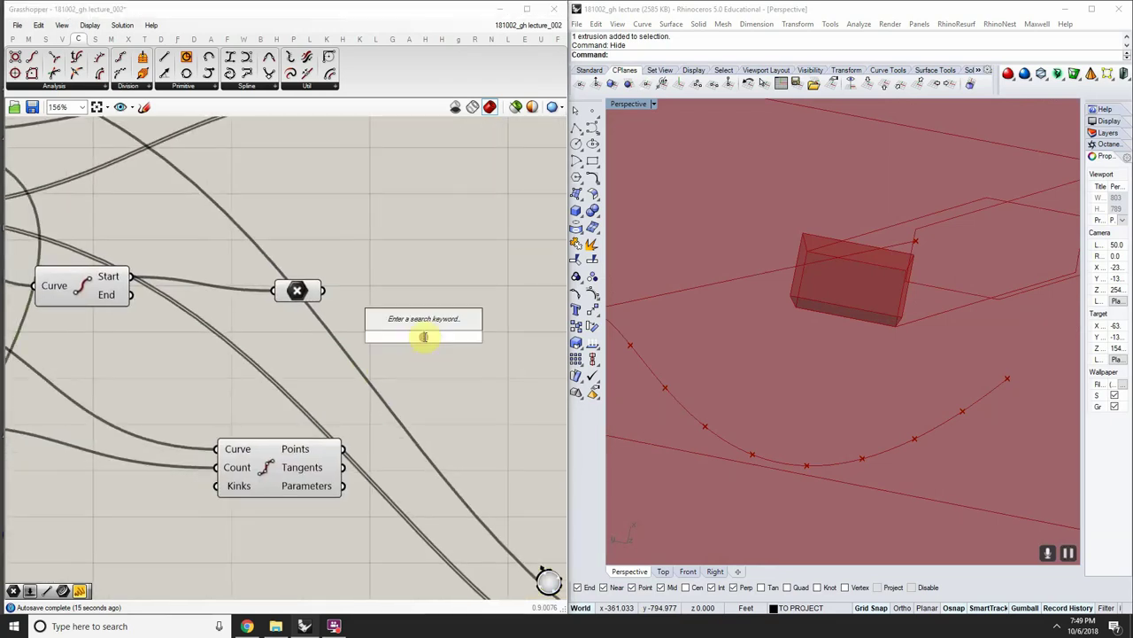
{"action": "type", "text": ";OMR"}
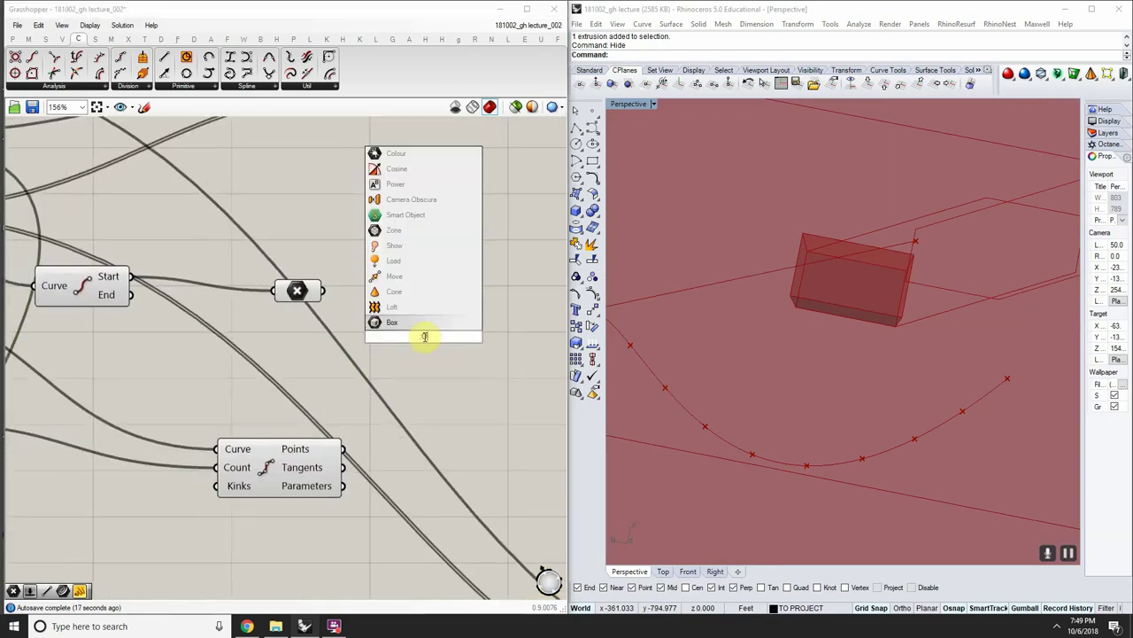
{"action": "type", "text": "e"}
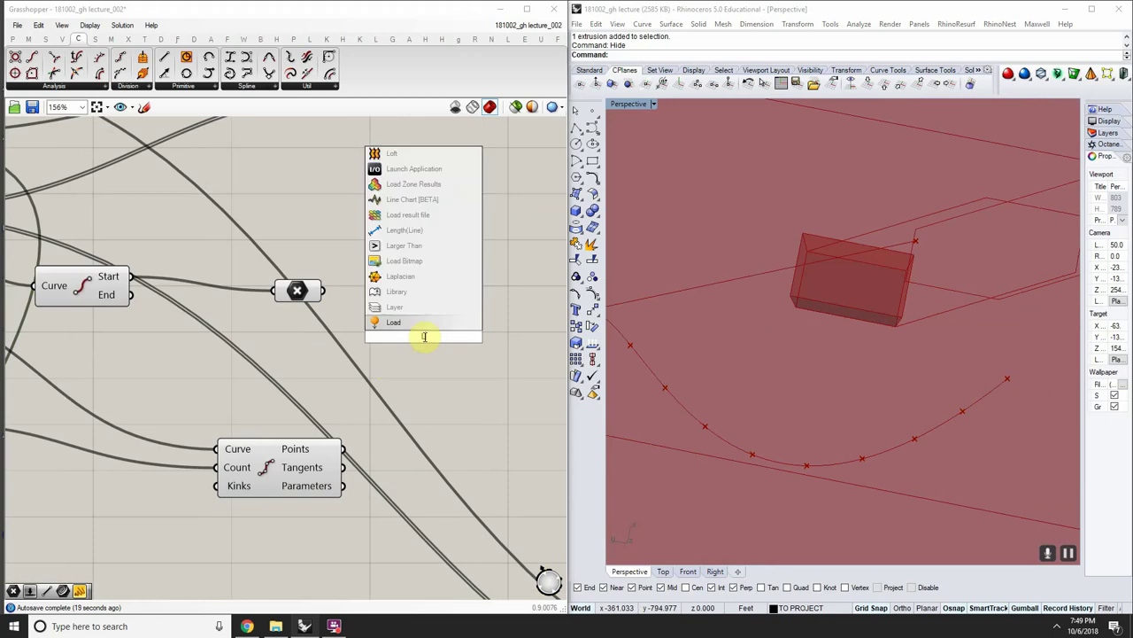
{"action": "key", "text": "Return"}
{"action": "key", "text": "ctrl+z"}
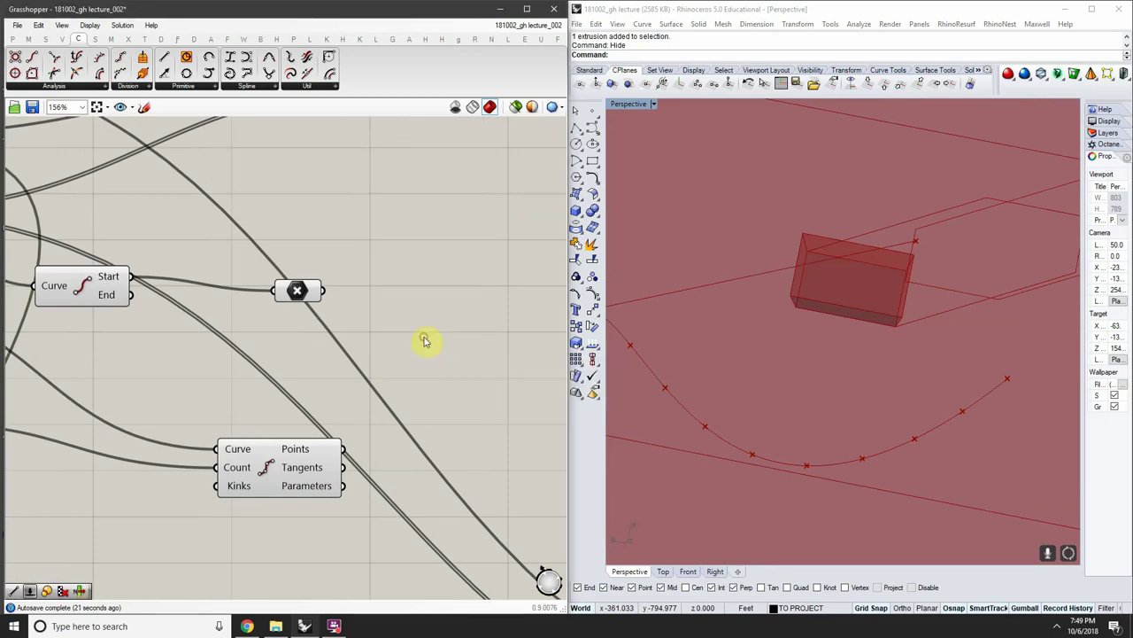
Add a Line component with start and end point inputs to the canvas beyond the Point parameter
{"action": "double_click", "coordinate": [423, 336]}
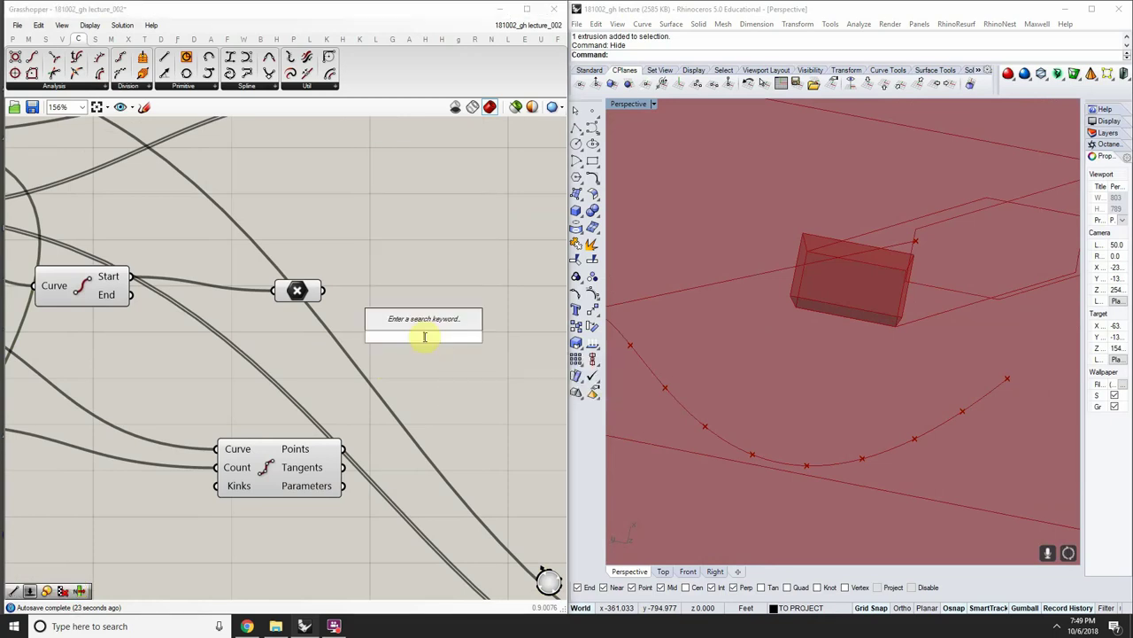
{"action": "type", "text": "LINE"}
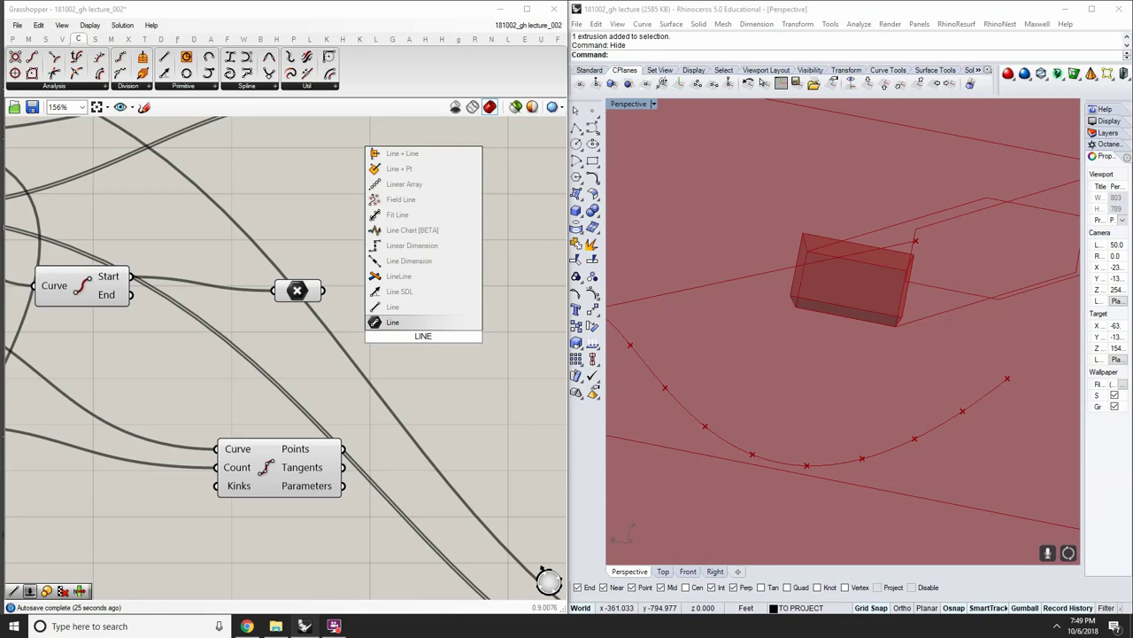
{"action": "left_click", "coordinate": [386, 316]}
{"action": "left_click_drag", "start_coordinate": [395, 340], "coordinate": [474, 362]}
{"action": "right_click_drag", "start_coordinate": [463, 347], "coordinate": [440, 362]}
{"action": "scroll", "coordinate": [435, 363], "scroll_direction": "up", "scroll_amount": 2}
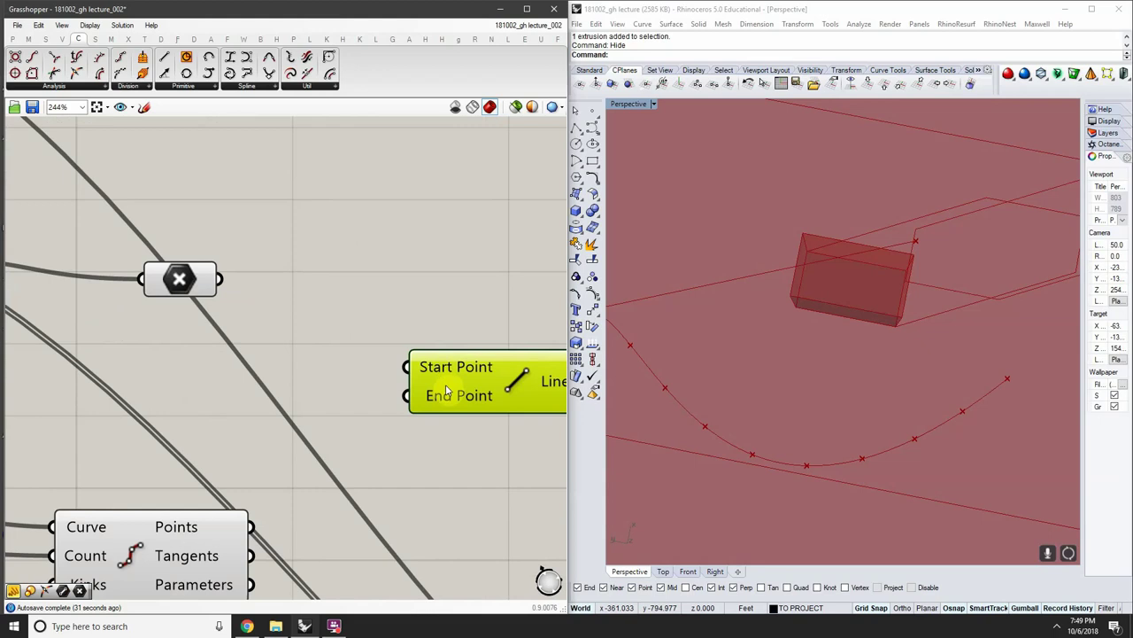
{"action": "scroll", "coordinate": [447, 391], "scroll_direction": "down", "scroll_amount": 2}
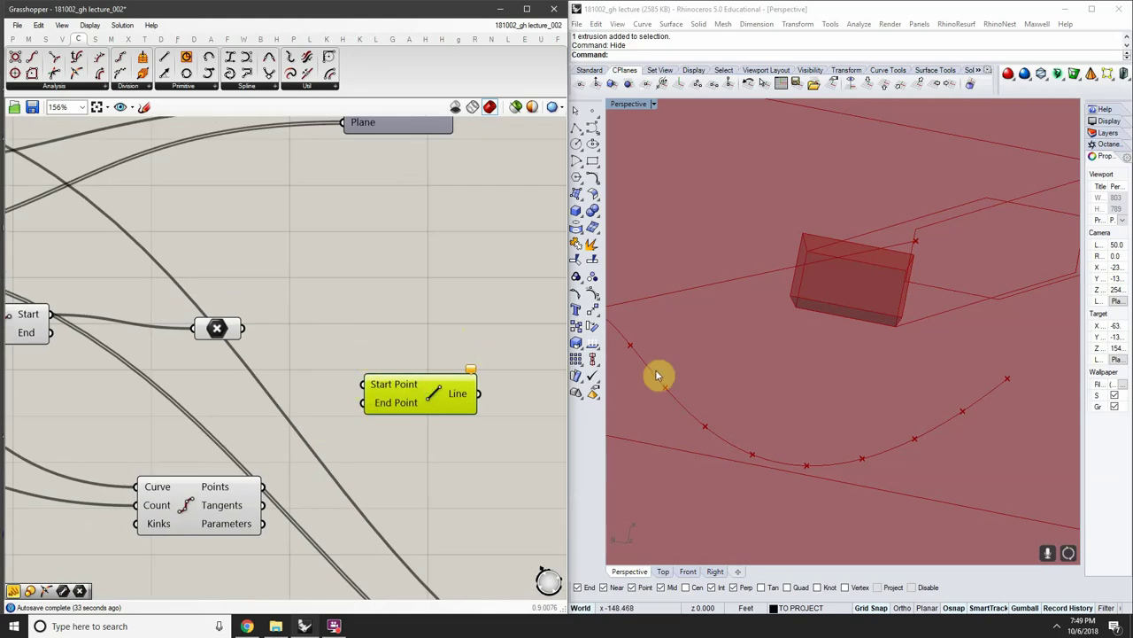
Wire the Point parameter into the Line's Start Point and the Divide Curve Points output into its End Point
{"action": "right_click_drag", "start_coordinate": [291, 383], "coordinate": [339, 364]}
{"action": "left_click_drag", "start_coordinate": [289, 311], "coordinate": [291, 312]}
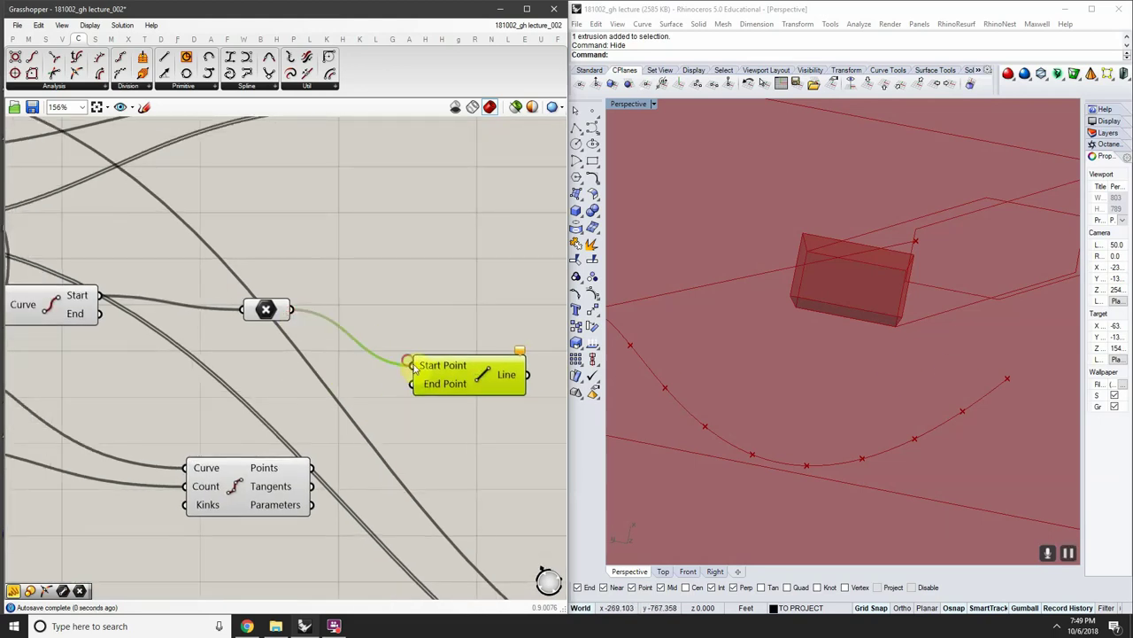
{"action": "left_click_drag", "start_coordinate": [308, 478], "coordinate": [340, 446]}
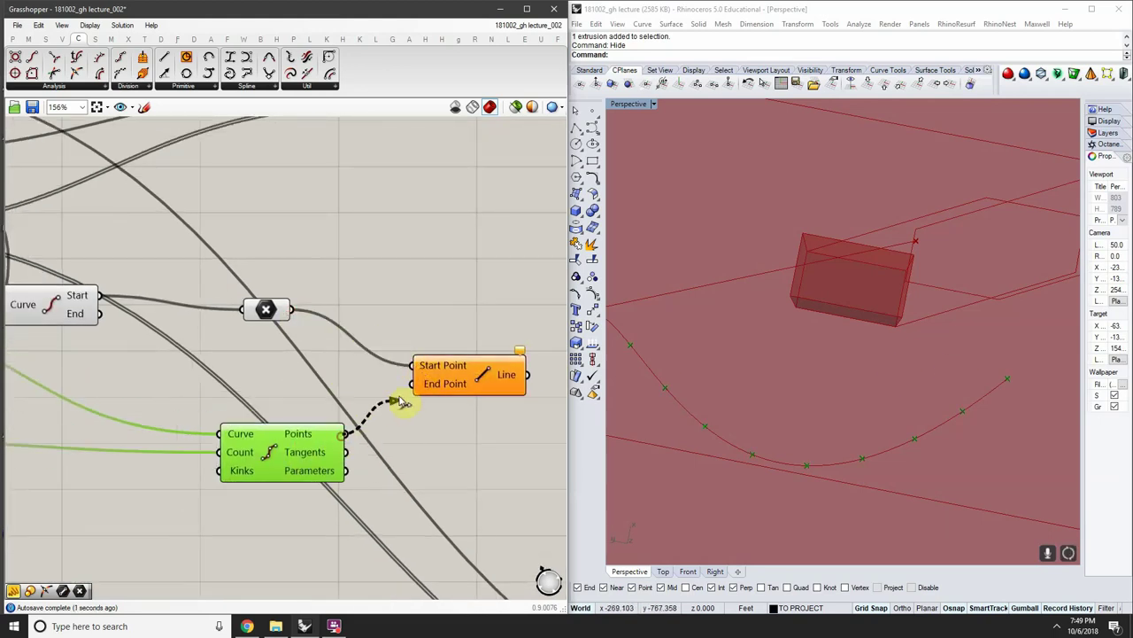
{"action": "left_click_drag", "start_coordinate": [401, 402], "coordinate": [412, 383]}
Examine the lines between the box corner and the division points, and move Divide Curve closer to its inputs
{"action": "left_click", "coordinate": [469, 373]}
{"action": "right_click_drag", "start_coordinate": [759, 372], "coordinate": [936, 200]}
{"action": "right_click_drag", "start_coordinate": [466, 376], "coordinate": [397, 386]}
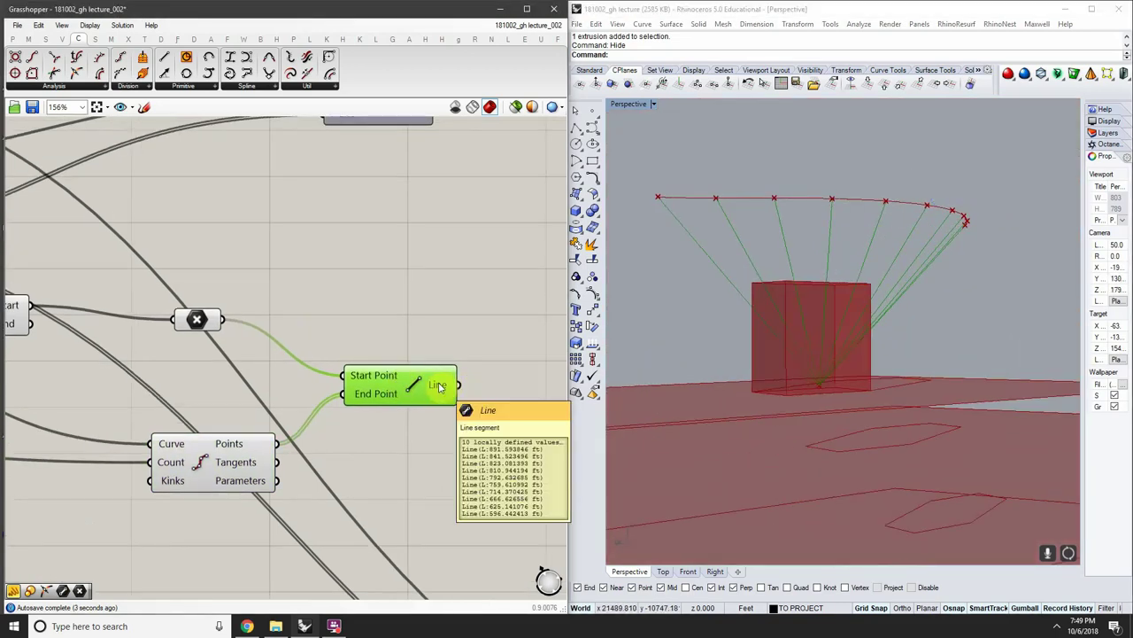
{"action": "right_click", "coordinate": [440, 387]}
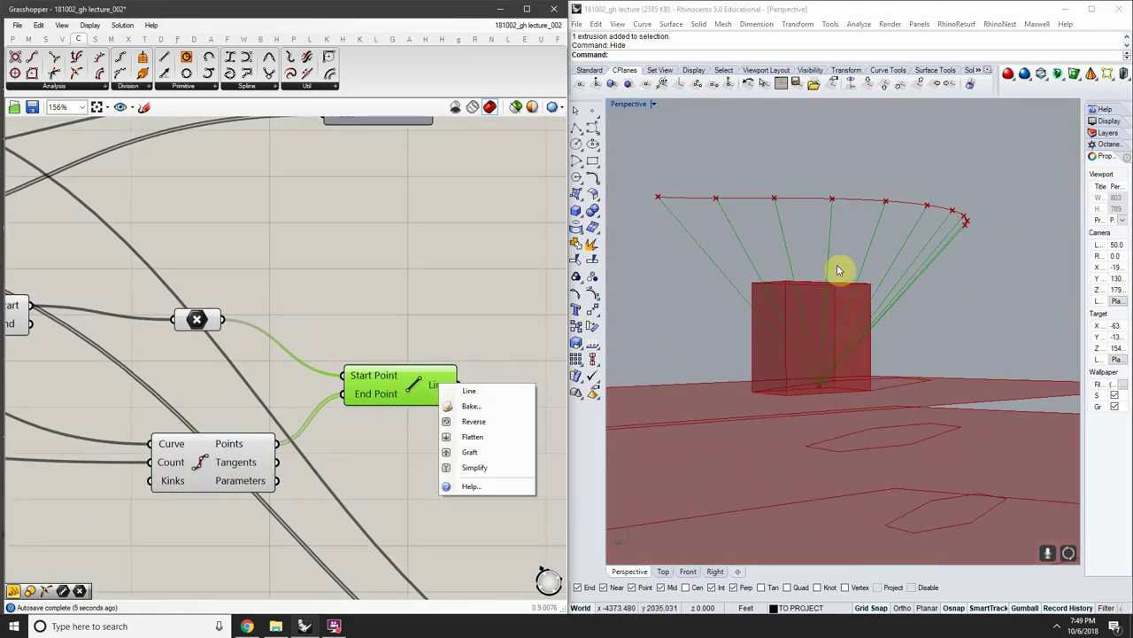
{"action": "right_click_drag", "start_coordinate": [839, 270], "coordinate": [921, 321]}
{"action": "scroll", "coordinate": [152, 380], "scroll_direction": "down", "scroll_amount": 4}
{"action": "scroll", "coordinate": [337, 414], "scroll_direction": "up", "scroll_amount": 4}
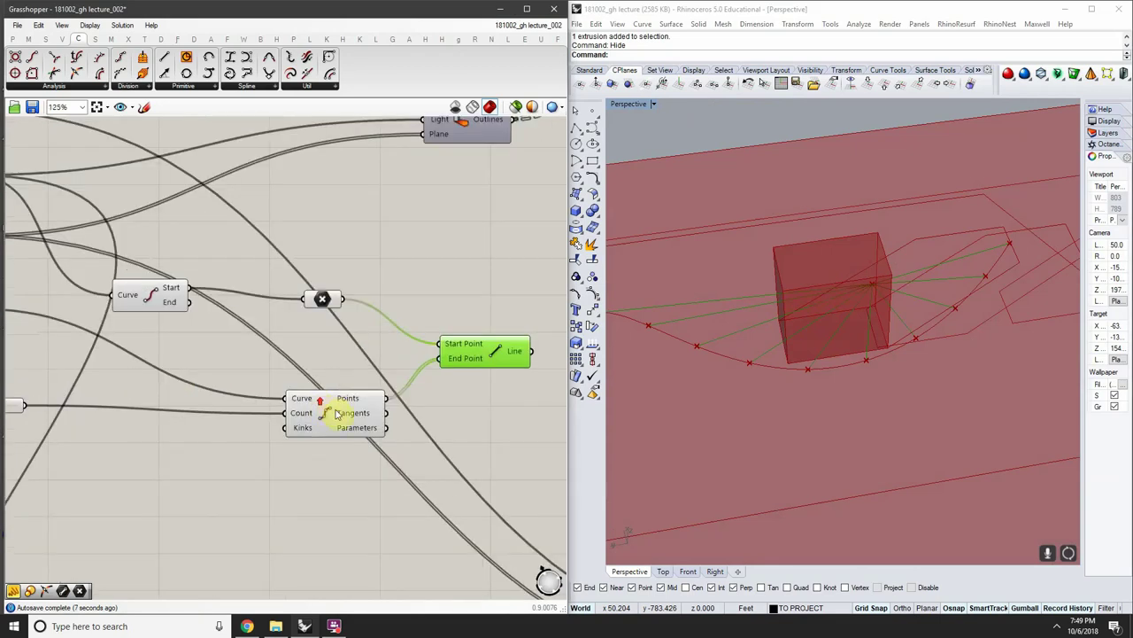
{"action": "left_click_drag", "start_coordinate": [337, 414], "coordinate": [293, 380]}
{"action": "right_click_drag", "start_coordinate": [79, 401], "coordinate": [237, 394]}
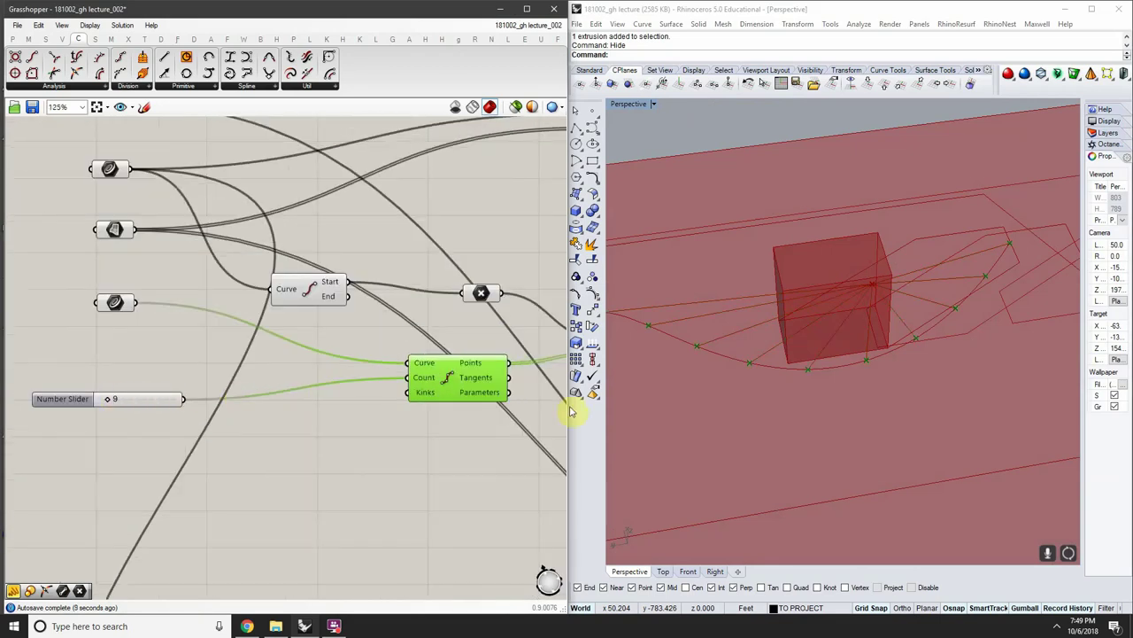
{"action": "right_click_drag", "start_coordinate": [571, 411], "coordinate": [98, 380]}
{"action": "right_click_drag", "start_coordinate": [437, 349], "coordinate": [259, 354]}
{"action": "double_click", "coordinate": [283, 356]}
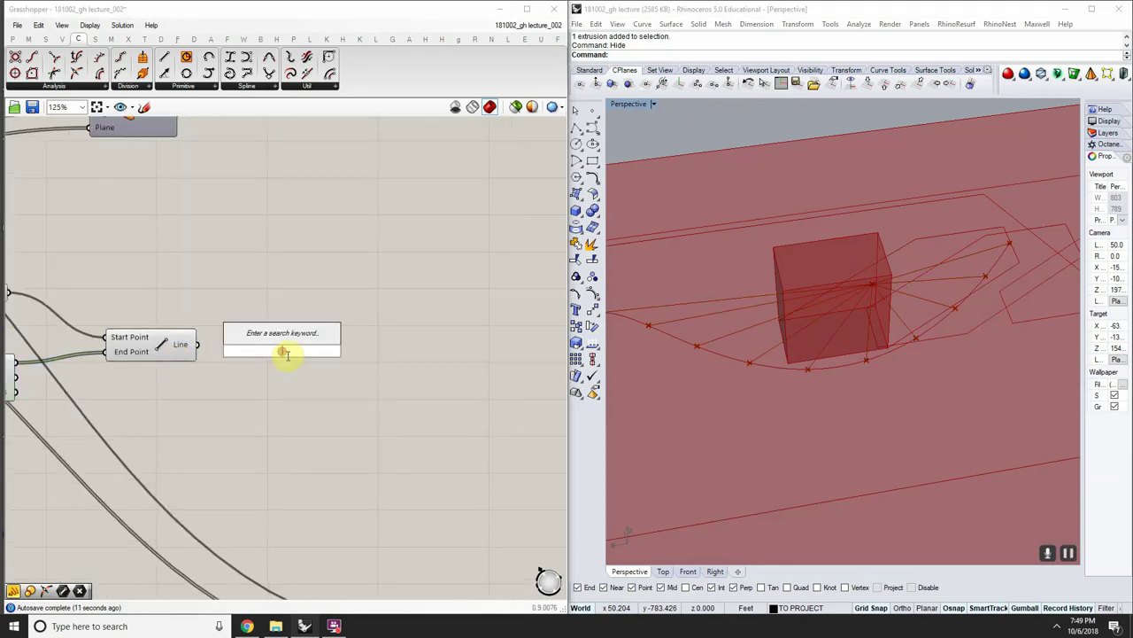
{"action": "type", "text": "CURVE"}
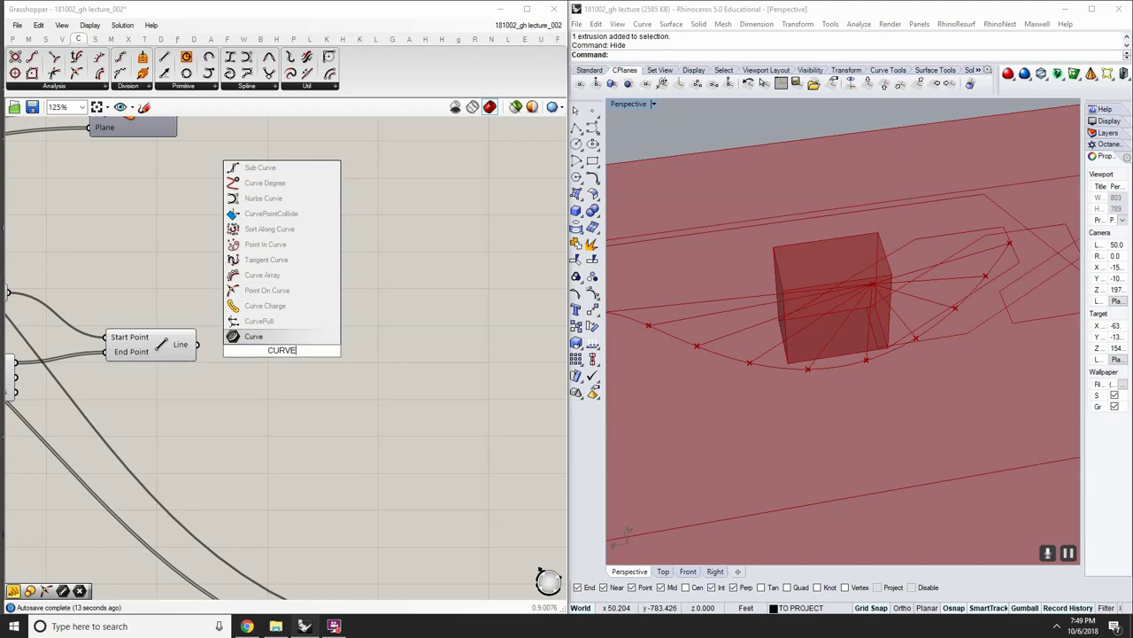
{"action": "left_click", "coordinate": [269, 337]}
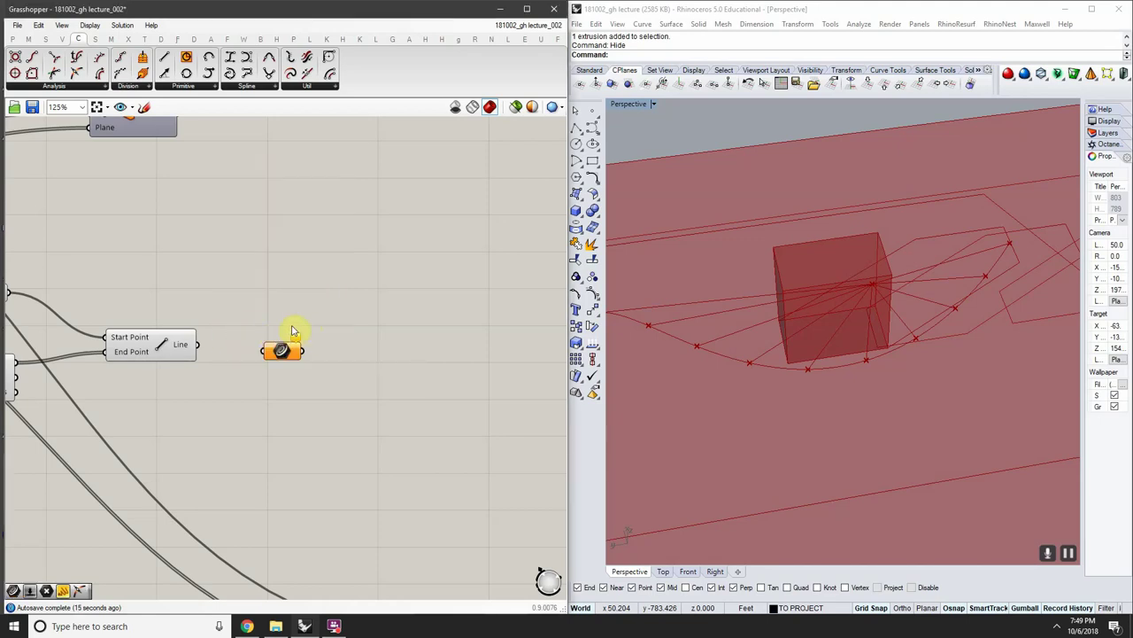
{"action": "left_click_drag", "start_coordinate": [332, 316], "coordinate": [239, 365]}
{"action": "key", "text": "Delete"}
Move the upper Mesh Shadow and its output Curve parameter farther along the canvas, beyond the Line component
{"action": "right_click_drag", "start_coordinate": [218, 308], "coordinate": [277, 419]}
{"action": "left_click_drag", "start_coordinate": [188, 235], "coordinate": [200, 233]}
{"action": "left_click_drag", "start_coordinate": [334, 185], "coordinate": [546, 195]}
{"action": "left_click_drag", "start_coordinate": [226, 237], "coordinate": [542, 242]}
{"action": "right_click_drag", "start_coordinate": [309, 372], "coordinate": [200, 460]}
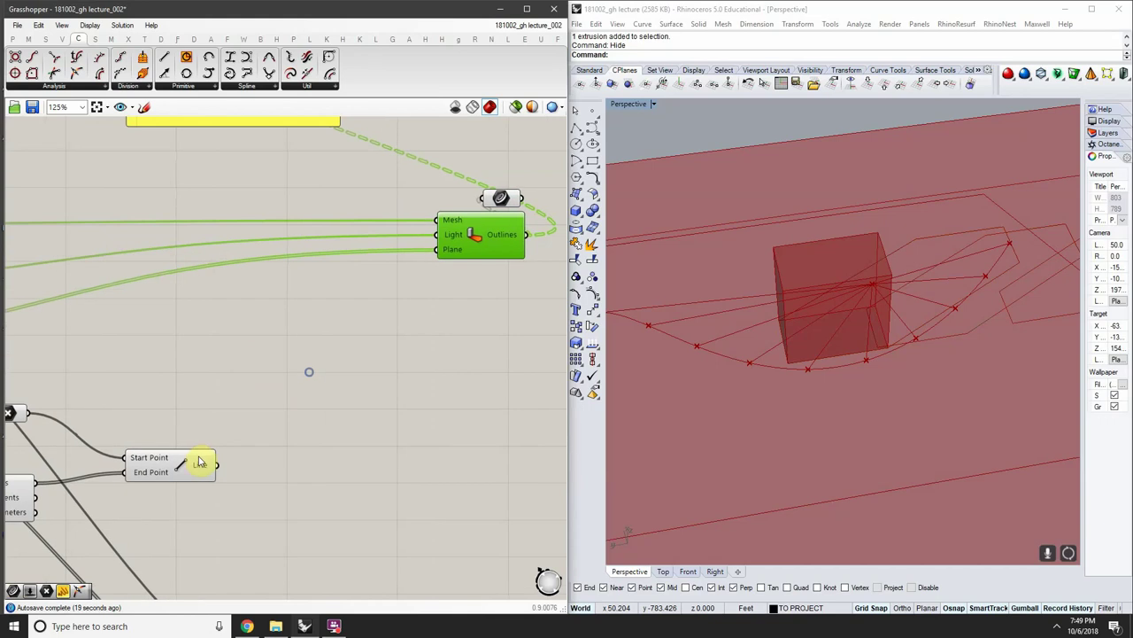
Wire the Line output into the upper Mesh Shadow's Light input and move the output Curve parameter away from it
{"action": "left_click", "coordinate": [199, 462]}
{"action": "left_click_drag", "start_coordinate": [321, 411], "coordinate": [450, 238]}
{"action": "right_click_drag", "start_coordinate": [485, 234], "coordinate": [257, 248]}
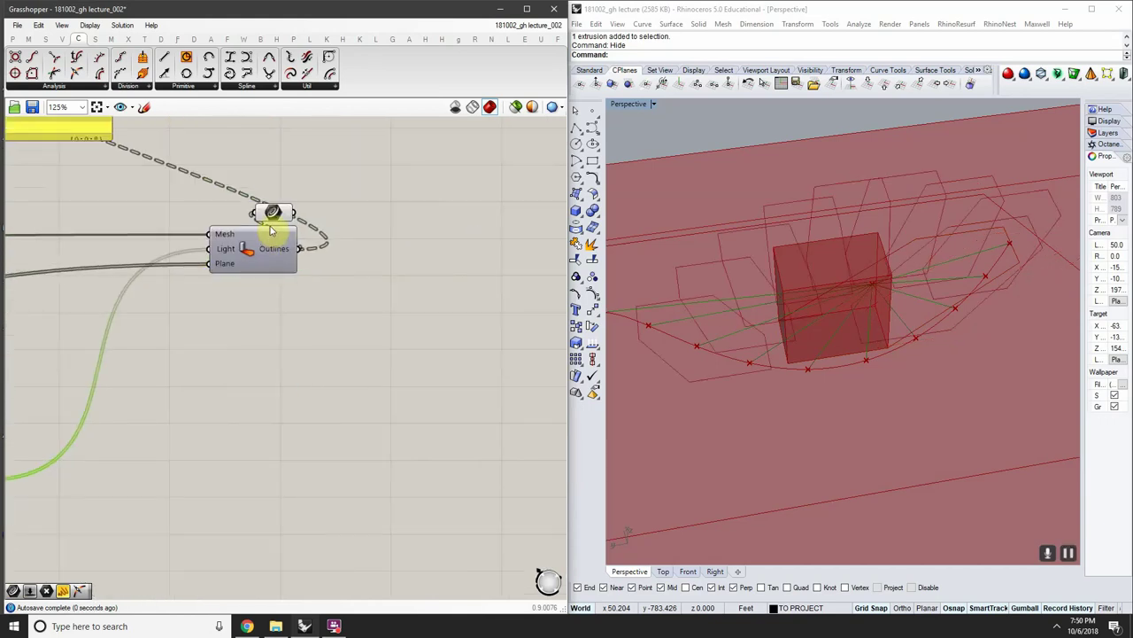
{"action": "left_click_drag", "start_coordinate": [274, 212], "coordinate": [468, 204]}
{"action": "right_click_drag", "start_coordinate": [1030, 268], "coordinate": [991, 390]}
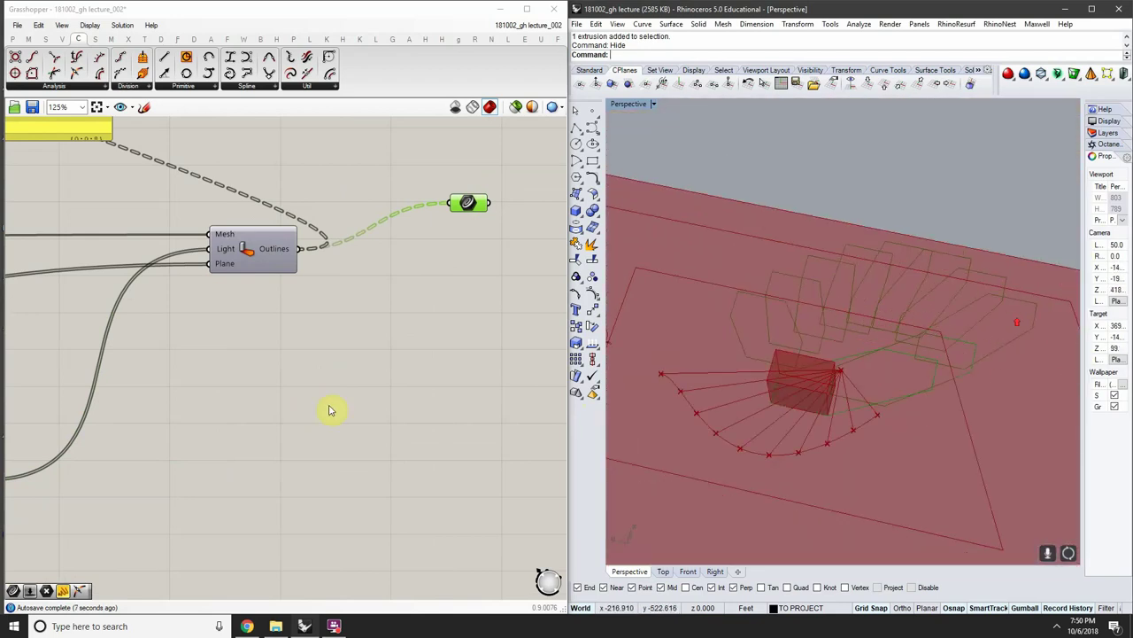
Clear the stored values of the ground surface parameter that feeds the Plane inputs
{"action": "scroll", "coordinate": [398, 354], "scroll_direction": "down", "scroll_amount": 3}
{"action": "scroll", "coordinate": [233, 349], "scroll_direction": "up", "scroll_amount": 5}
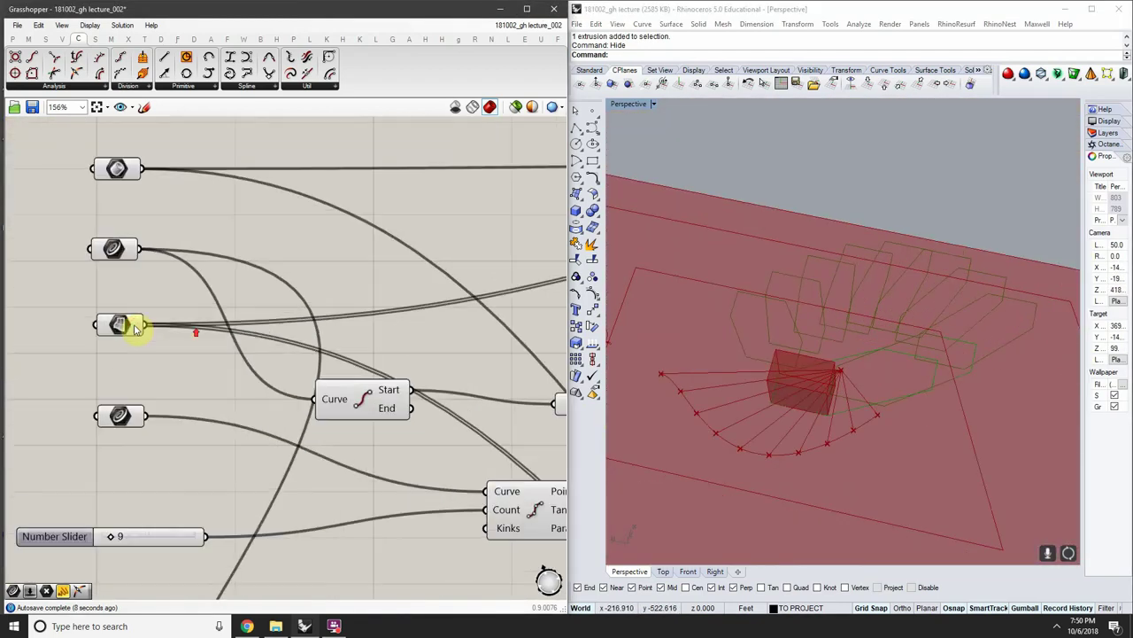
{"action": "scroll", "coordinate": [278, 323], "scroll_direction": "down", "scroll_amount": 5}
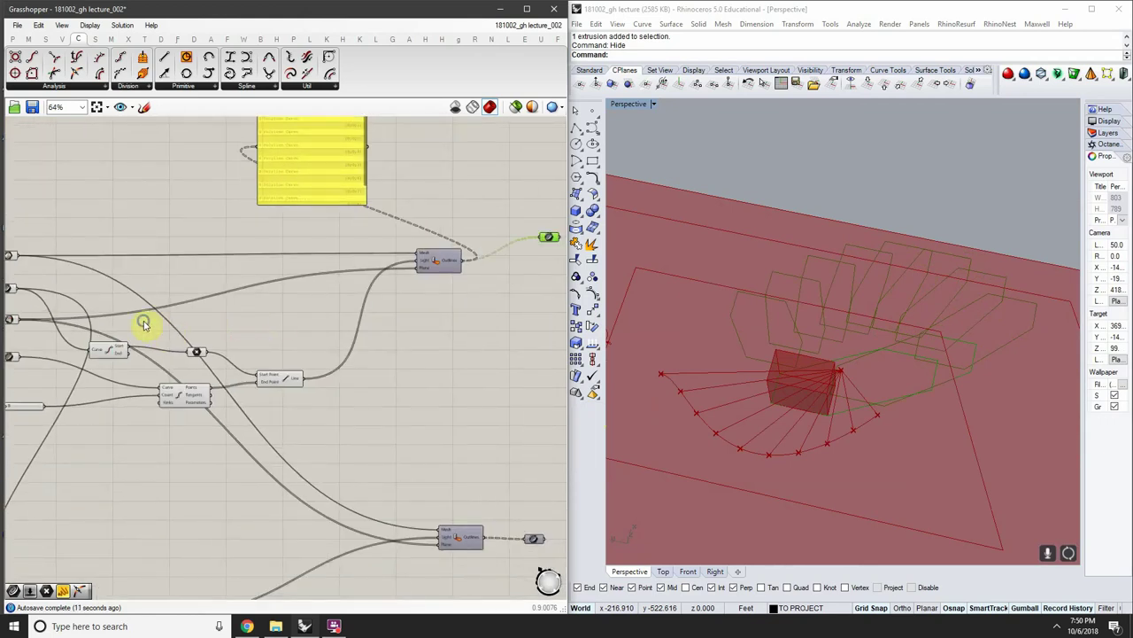
{"action": "scroll", "coordinate": [145, 324], "scroll_direction": "up", "scroll_amount": 3}
{"action": "right_click", "coordinate": [71, 303]}
{"action": "left_click", "coordinate": [64, 304]}
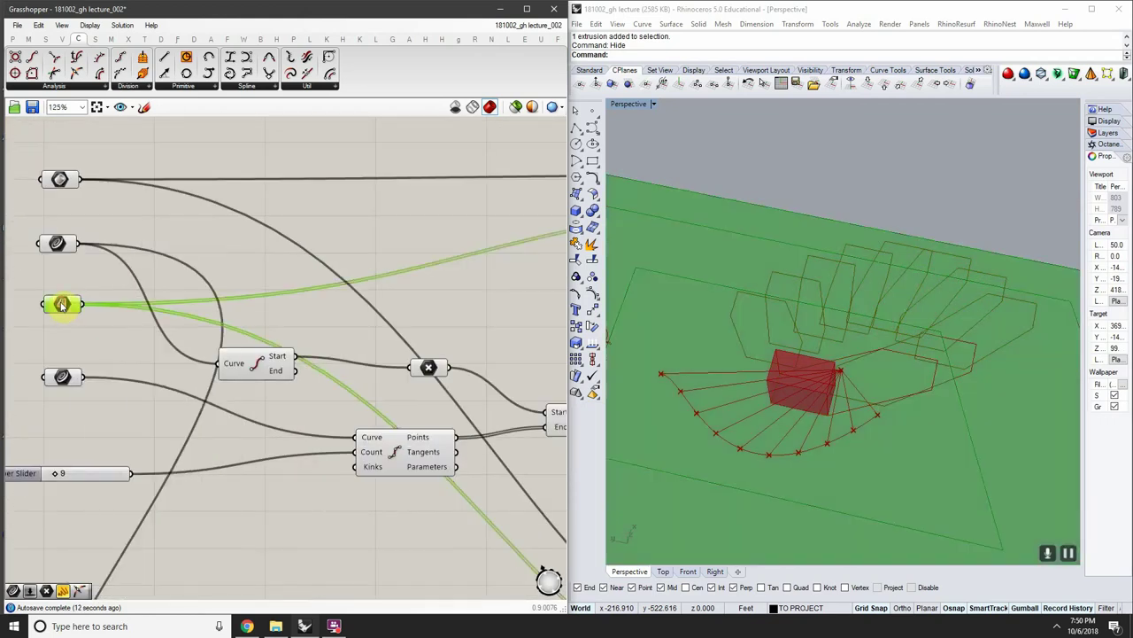
{"action": "right_click", "coordinate": [64, 304]}
{"action": "left_click", "coordinate": [106, 536]}
In Rhino, swap hidden and visible objects, hide the smaller ground surface, and swap again with HideSwap
{"action": "right_click_drag", "start_coordinate": [877, 380], "coordinate": [961, 346]}
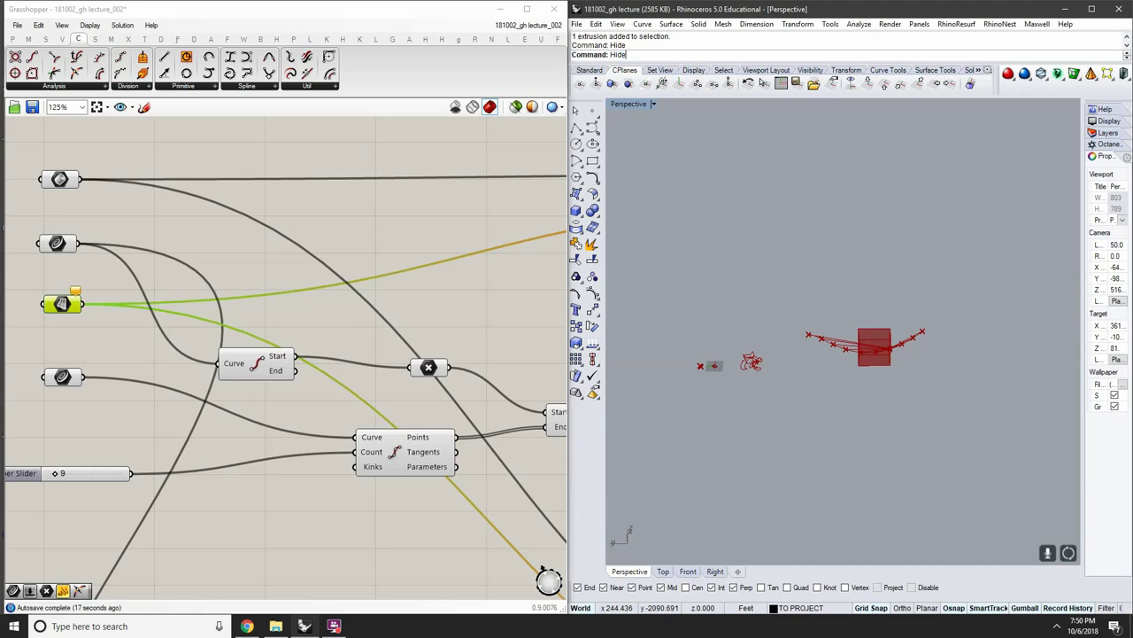
{"action": "type", "text": "Swap"}
{"action": "key", "text": "Return"}
{"action": "left_click", "coordinate": [959, 352]}
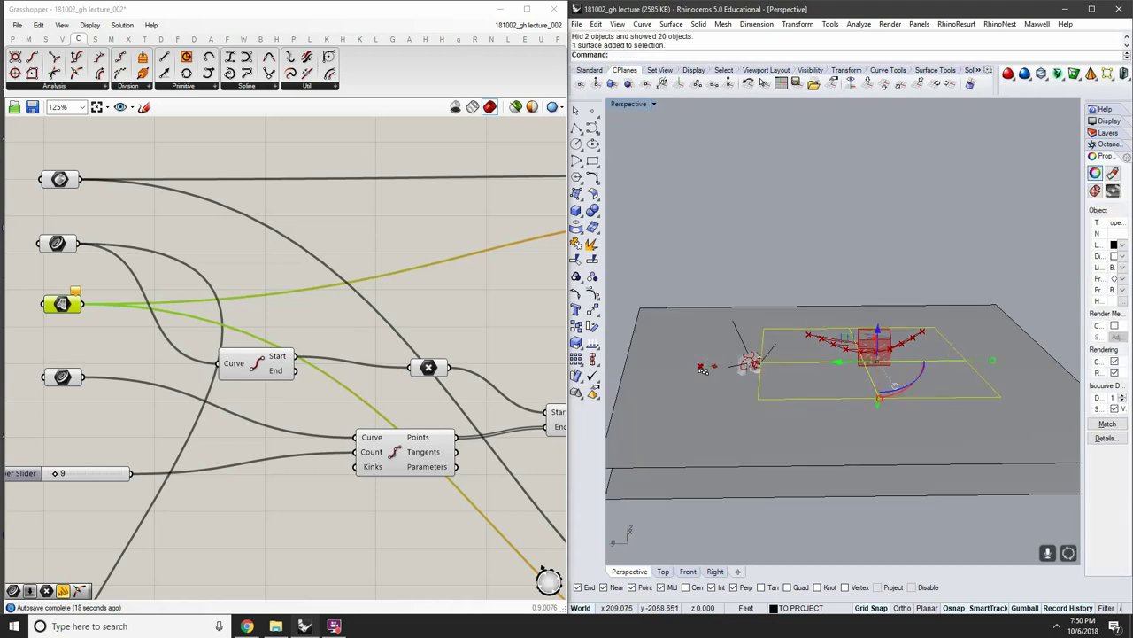
{"action": "type", "text": "Hide"}
{"action": "key", "text": "Return"}
{"action": "type", "text": "Hide"}
{"action": "key", "text": "Return"}
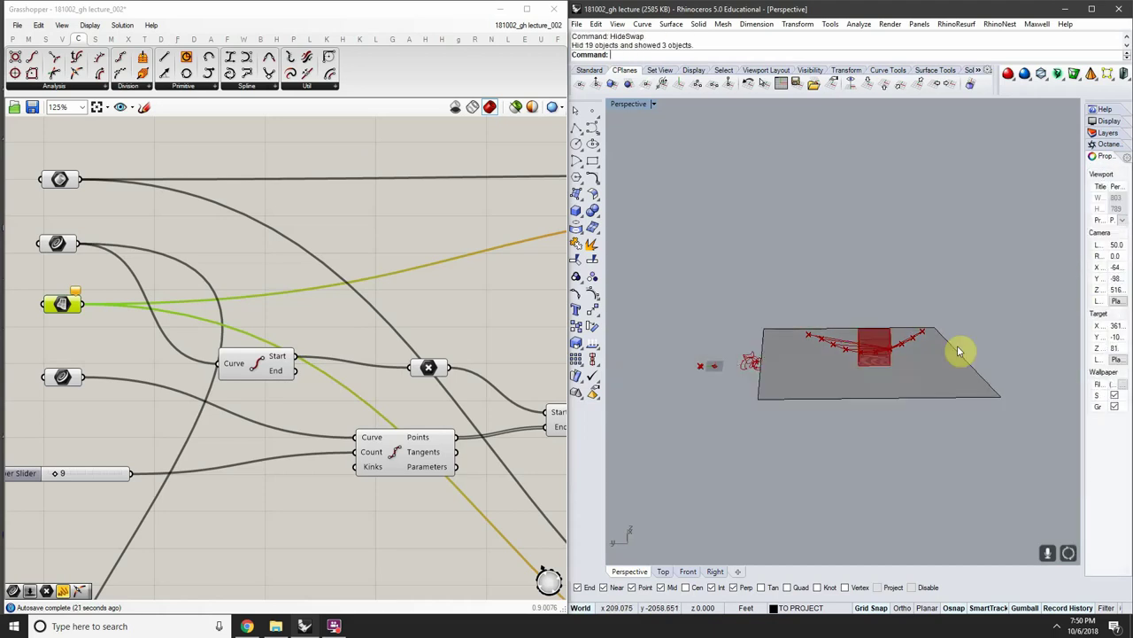
Assign the smaller ground surface to the emptied surface parameter in Grasshopper
{"action": "left_click", "coordinate": [944, 361]}
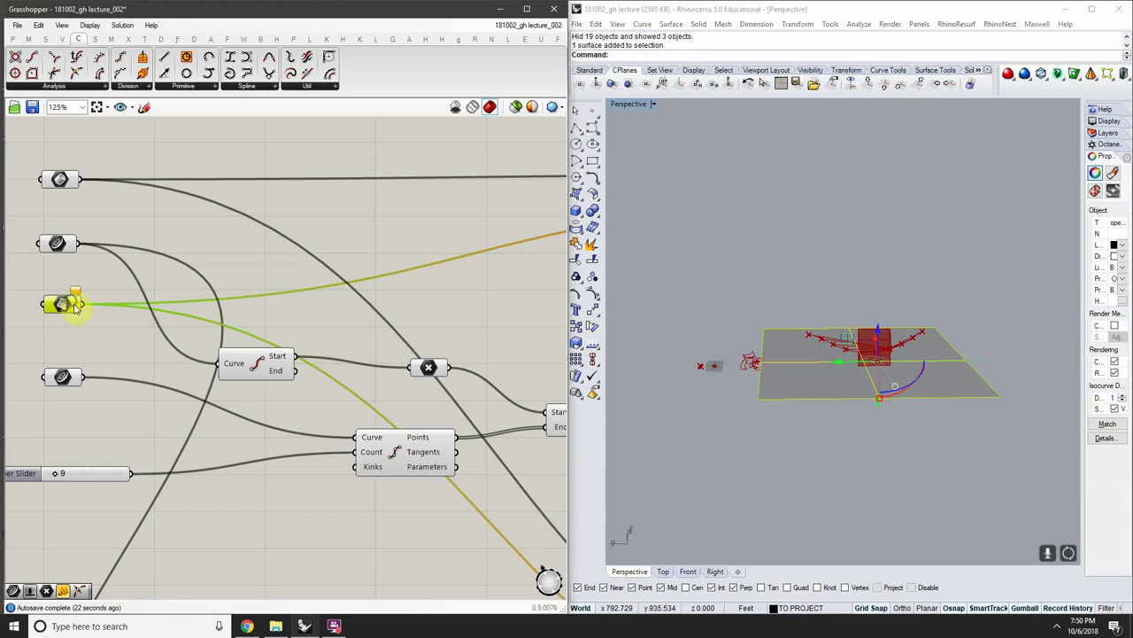
{"action": "right_click", "coordinate": [64, 305]}
{"action": "left_click", "coordinate": [159, 503]}
{"action": "left_click", "coordinate": [976, 250]}
{"action": "scroll", "coordinate": [965, 376], "scroll_direction": "up", "scroll_amount": 7}
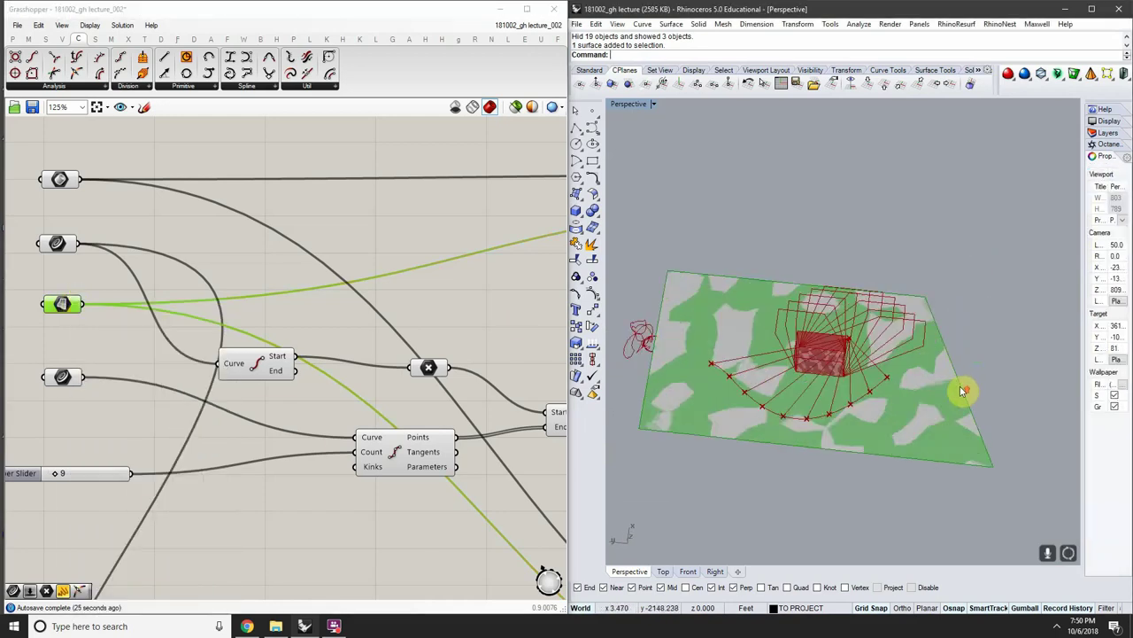
Select the light arc in Rhino and turn on its control points with PointsOn
{"action": "right_click_drag", "start_coordinate": [509, 349], "coordinate": [281, 292]}
{"action": "scroll", "coordinate": [273, 294], "scroll_direction": "down", "scroll_amount": 5}
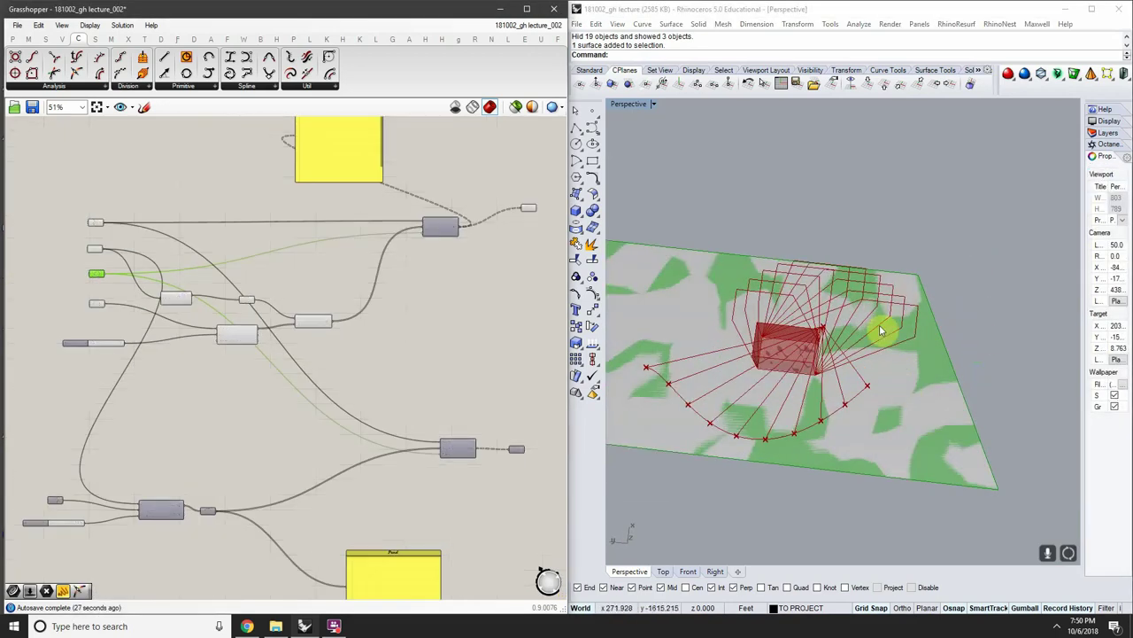
{"action": "scroll", "coordinate": [830, 296], "scroll_direction": "up", "scroll_amount": 3}
{"action": "right_click_drag", "start_coordinate": [829, 295], "coordinate": [929, 413]}
{"action": "left_click", "coordinate": [932, 425]}
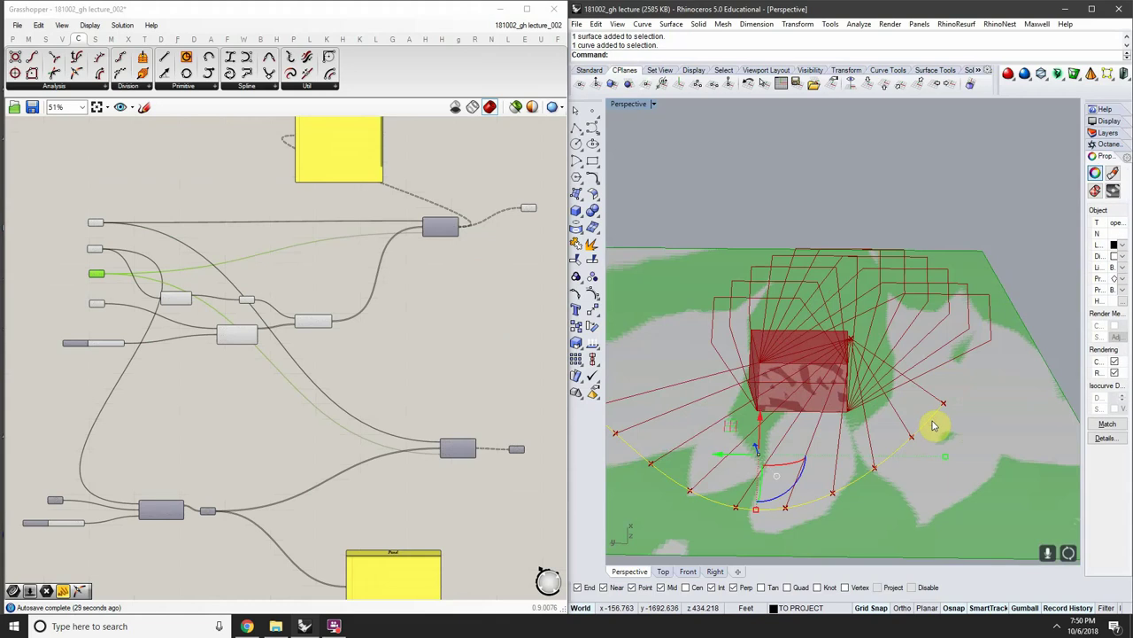
{"action": "type", "text": "Point"}
{"action": "key", "text": "Return"}
{"action": "left_click", "coordinate": [939, 405]}
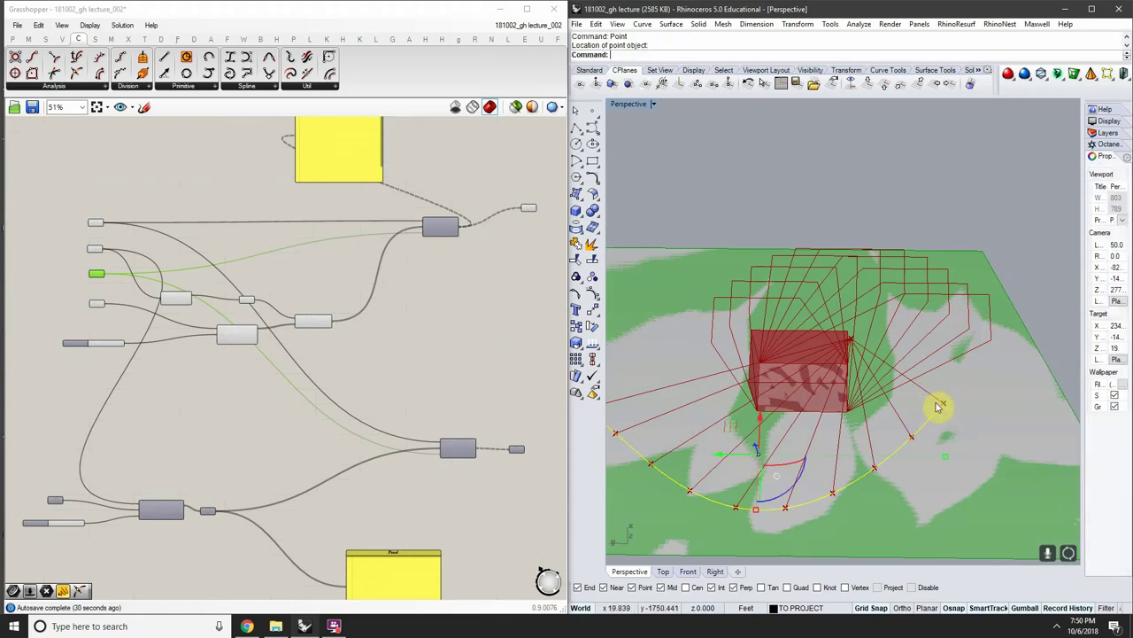
{"action": "type", "text": "PPointsOn"}
{"action": "key", "text": "Return"}
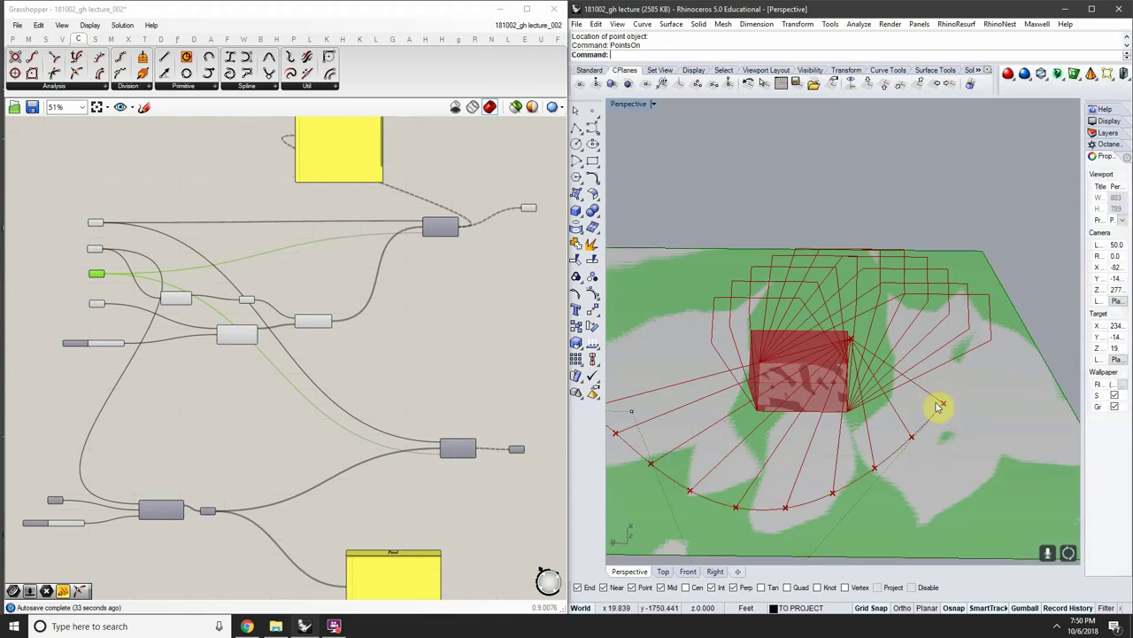
Move the control point at one end of the arc to a new position with the gumball
{"action": "right_click_drag", "start_coordinate": [939, 405], "coordinate": [979, 344]}
{"action": "left_click_drag", "start_coordinate": [980, 341], "coordinate": [979, 341]}
{"action": "right_click_drag", "start_coordinate": [972, 335], "coordinate": [890, 268]}
{"action": "left_click_drag", "start_coordinate": [875, 264], "coordinate": [863, 364]}
{"action": "scroll", "coordinate": [907, 321], "scroll_direction": "down", "scroll_amount": 5}
{"action": "right_click_drag", "start_coordinate": [863, 364], "coordinate": [825, 356]}
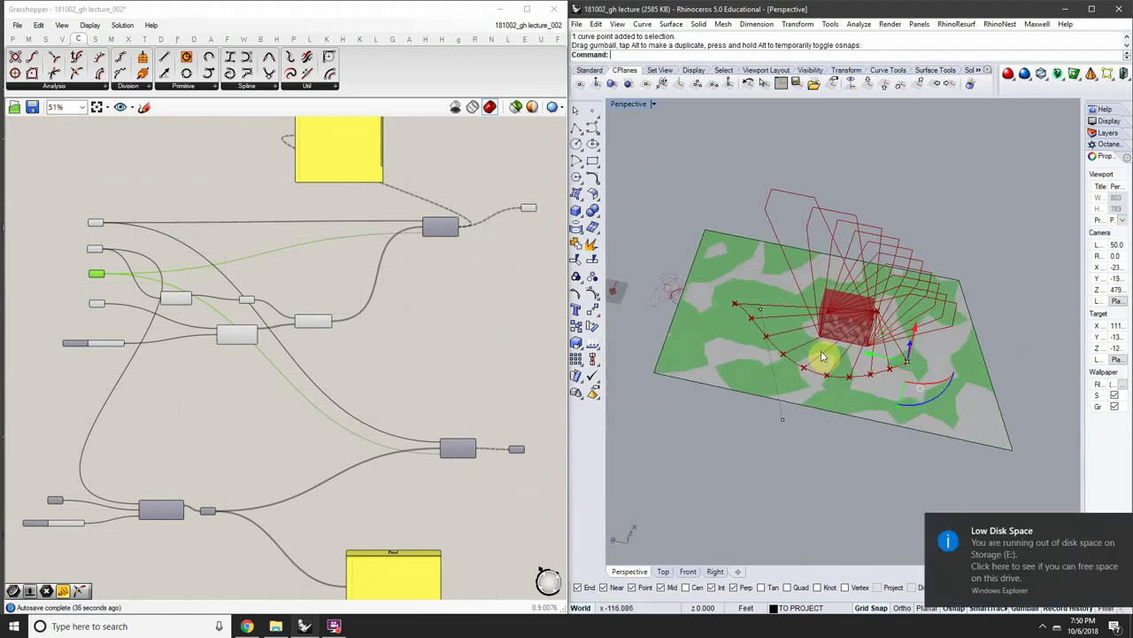
Select the four control points at the opposite end of the arc and shift them along the gumball's X axis
{"action": "right_click_drag", "start_coordinate": [730, 294], "coordinate": [797, 274]}
{"action": "left_click_drag", "start_coordinate": [705, 250], "coordinate": [761, 315]}
{"action": "left_click_drag", "start_coordinate": [728, 271], "coordinate": [731, 257]}
{"action": "left_click_drag", "start_coordinate": [700, 201], "coordinate": [782, 329]}
{"action": "left_click", "coordinate": [718, 269]}
{"action": "right_click_drag", "start_coordinate": [805, 334], "coordinate": [799, 359]}
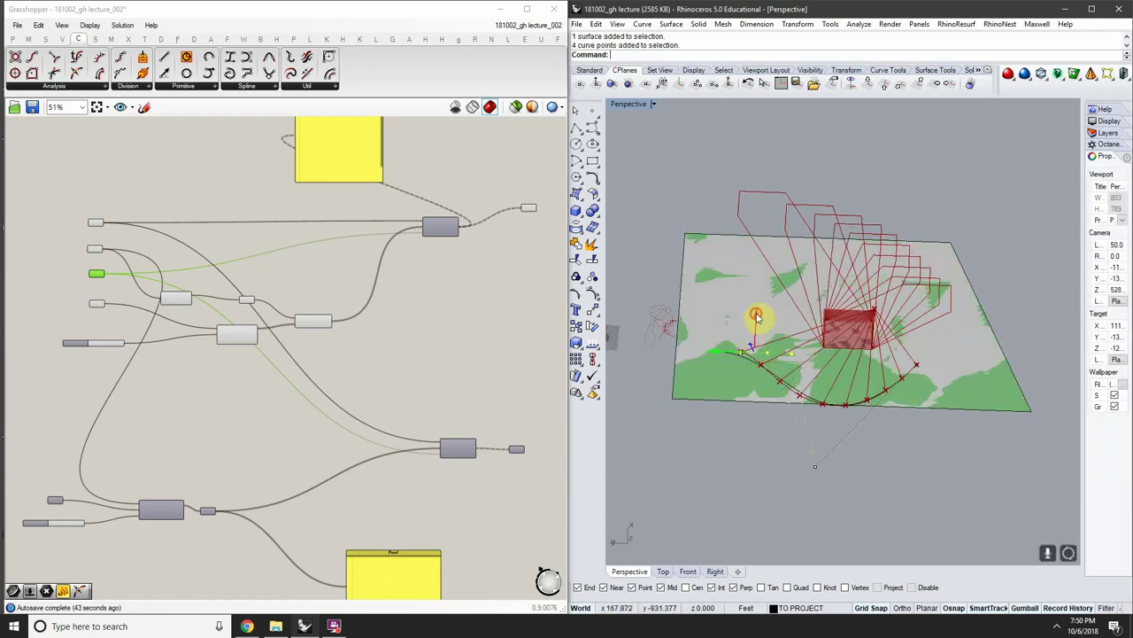
{"action": "left_click_drag", "start_coordinate": [757, 317], "coordinate": [767, 278]}
Turn off the arc's control points and clear the Rhino selection
{"action": "right_click_drag", "start_coordinate": [777, 294], "coordinate": [923, 326]}
{"action": "scroll", "coordinate": [821, 304], "scroll_direction": "up", "scroll_amount": 5}
{"action": "left_click", "coordinate": [862, 319]}
{"action": "scroll", "coordinate": [832, 332], "scroll_direction": "down", "scroll_amount": 5}
{"action": "scroll", "coordinate": [806, 332], "scroll_direction": "up", "scroll_amount": 4}
{"action": "key", "text": "Escape"}
{"action": "left_click", "coordinate": [245, 248]}
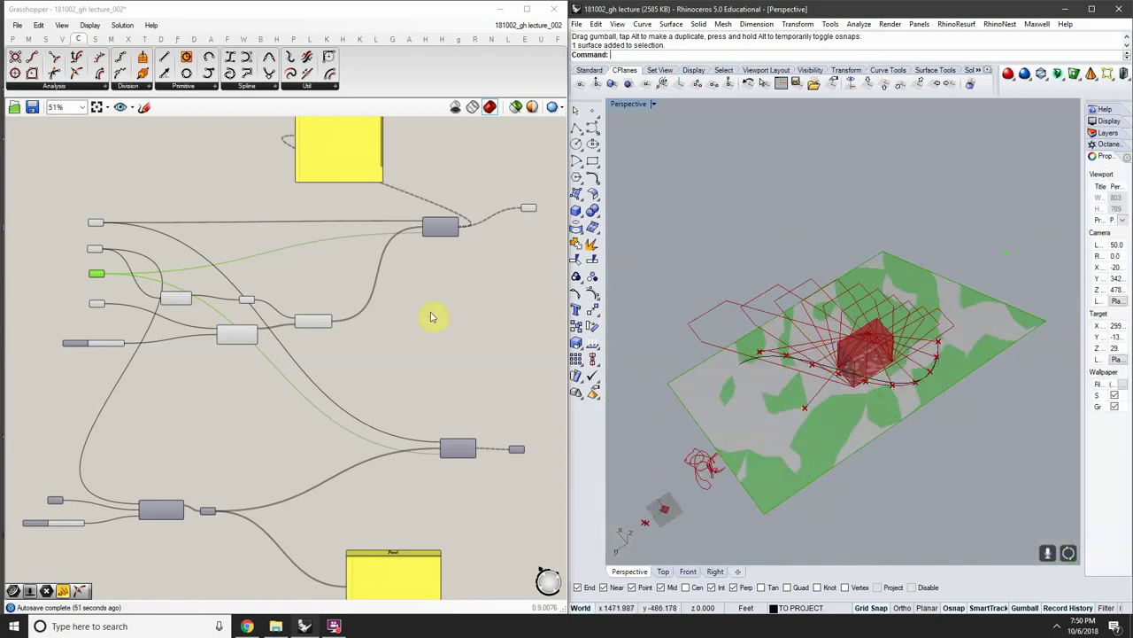
Select the Curve parameter at the upper Mesh Shadow's output in Grasshopper to highlight its shadow outlines in Rhino
{"action": "right_click_drag", "start_coordinate": [433, 317], "coordinate": [385, 317]}
{"action": "scroll", "coordinate": [810, 339], "scroll_direction": "up", "scroll_amount": 4}
{"action": "right_click_drag", "start_coordinate": [809, 340], "coordinate": [846, 373]}
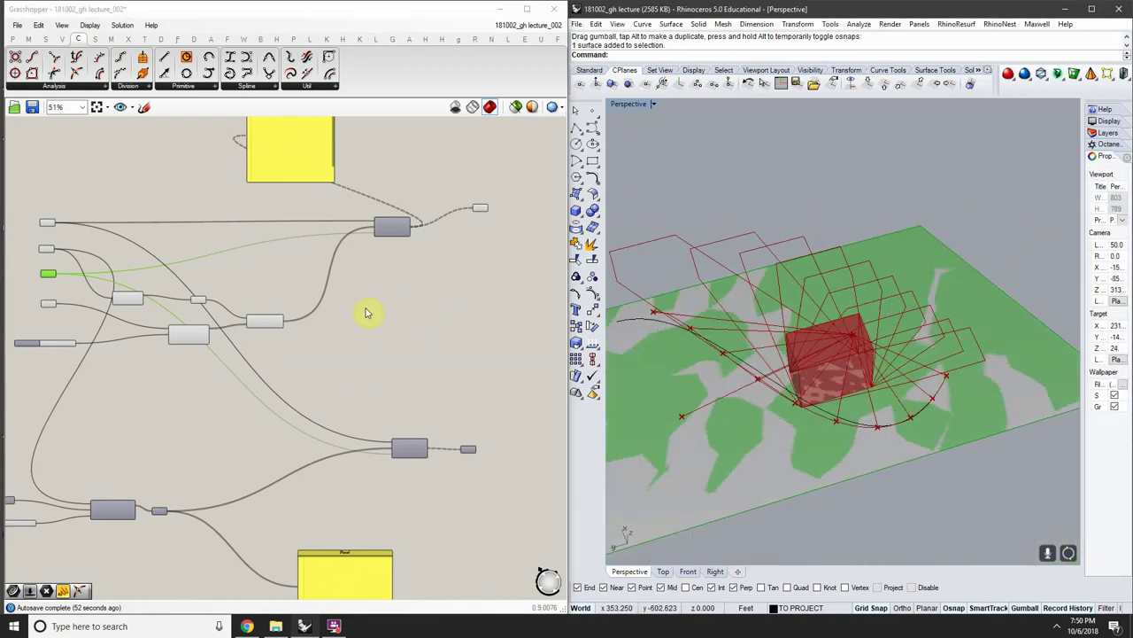
{"action": "scroll", "coordinate": [501, 325], "scroll_direction": "up", "scroll_amount": 1}
{"action": "scroll", "coordinate": [463, 463], "scroll_direction": "up", "scroll_amount": 2}
{"action": "scroll", "coordinate": [442, 469], "scroll_direction": "down", "scroll_amount": 2}
{"action": "right_click_drag", "start_coordinate": [317, 398], "coordinate": [334, 425]}
{"action": "scroll", "coordinate": [204, 350], "scroll_direction": "up", "scroll_amount": 3}
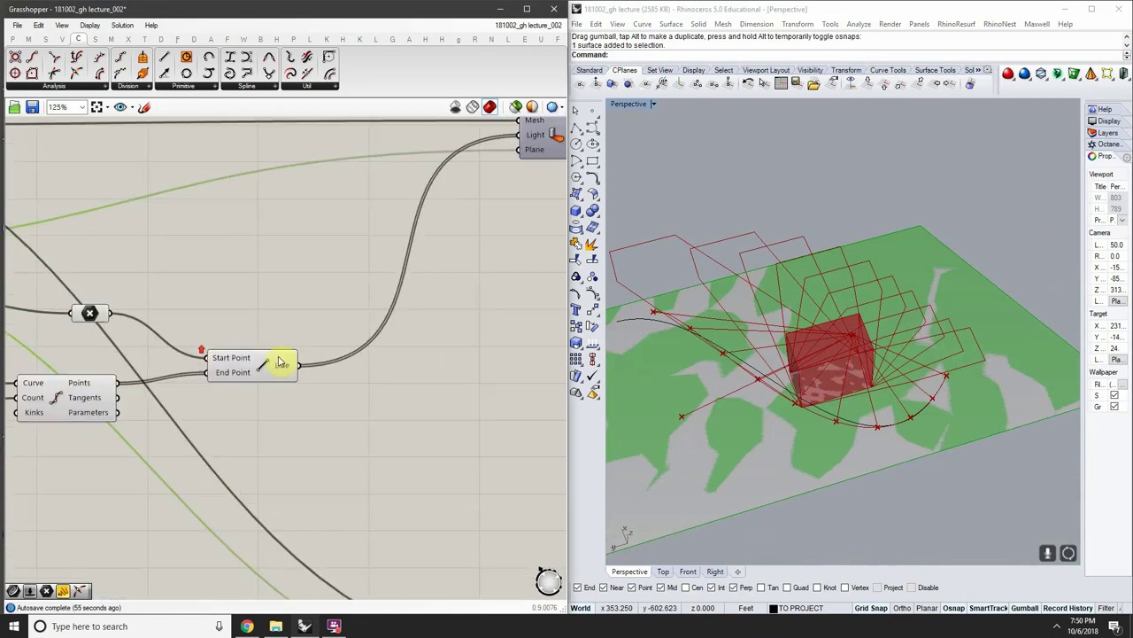
{"action": "right_click_drag", "start_coordinate": [451, 237], "coordinate": [139, 362]}
{"action": "left_click", "coordinate": [469, 213]}
Examine the highlighted shadow outlines around the box and on the ground surface from several angles
{"action": "right_click_drag", "start_coordinate": [830, 381], "coordinate": [839, 221]}
{"action": "scroll", "coordinate": [851, 274], "scroll_direction": "down", "scroll_amount": 6}
{"action": "scroll", "coordinate": [851, 276], "scroll_direction": "up", "scroll_amount": 6}
{"action": "scroll", "coordinate": [839, 221], "scroll_direction": "down", "scroll_amount": 5}
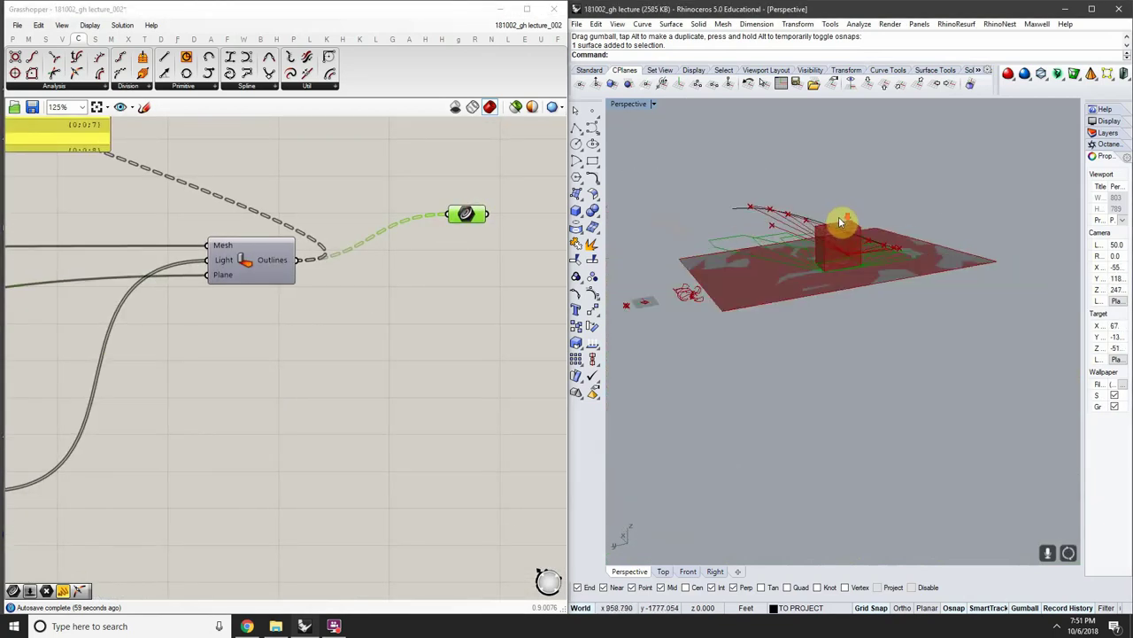
{"action": "scroll", "coordinate": [767, 314], "scroll_direction": "up", "scroll_amount": 3}
{"action": "scroll", "coordinate": [921, 248], "scroll_direction": "up", "scroll_amount": 2}
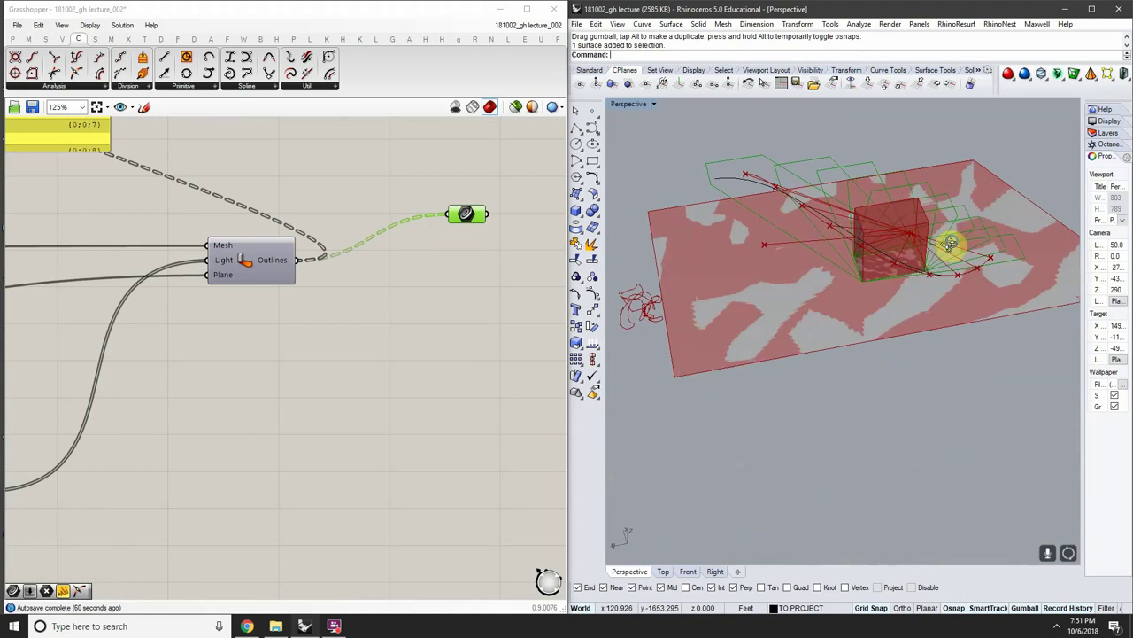
{"action": "scroll", "coordinate": [876, 262], "scroll_direction": "up", "scroll_amount": 4}
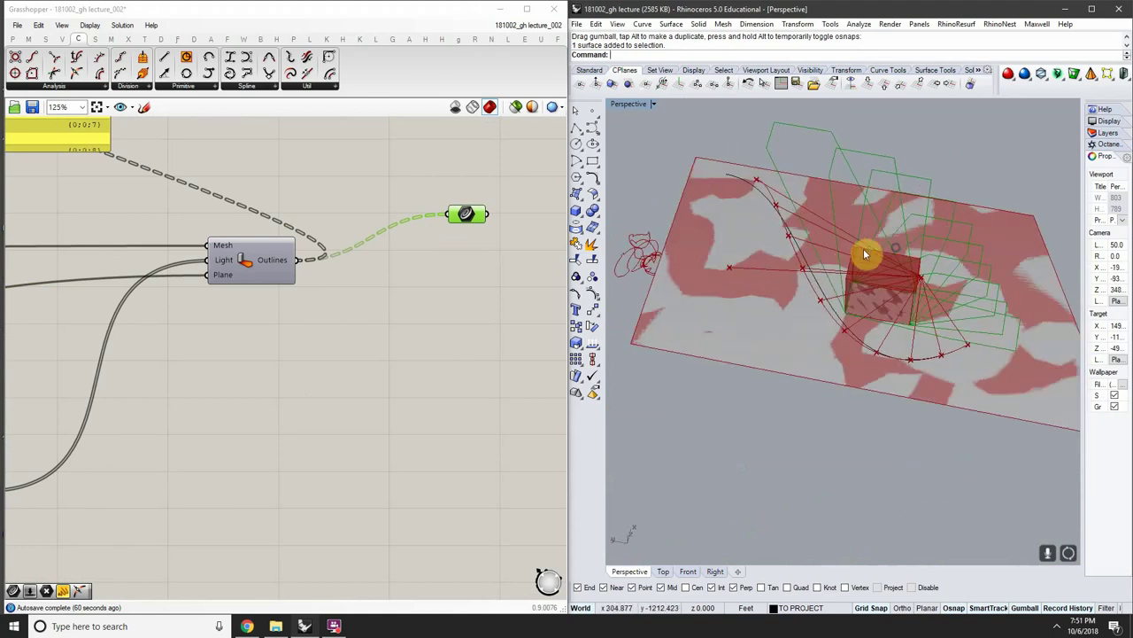
{"action": "scroll", "coordinate": [877, 278], "scroll_direction": "down", "scroll_amount": 2}
{"action": "scroll", "coordinate": [886, 328], "scroll_direction": "down", "scroll_amount": 4}
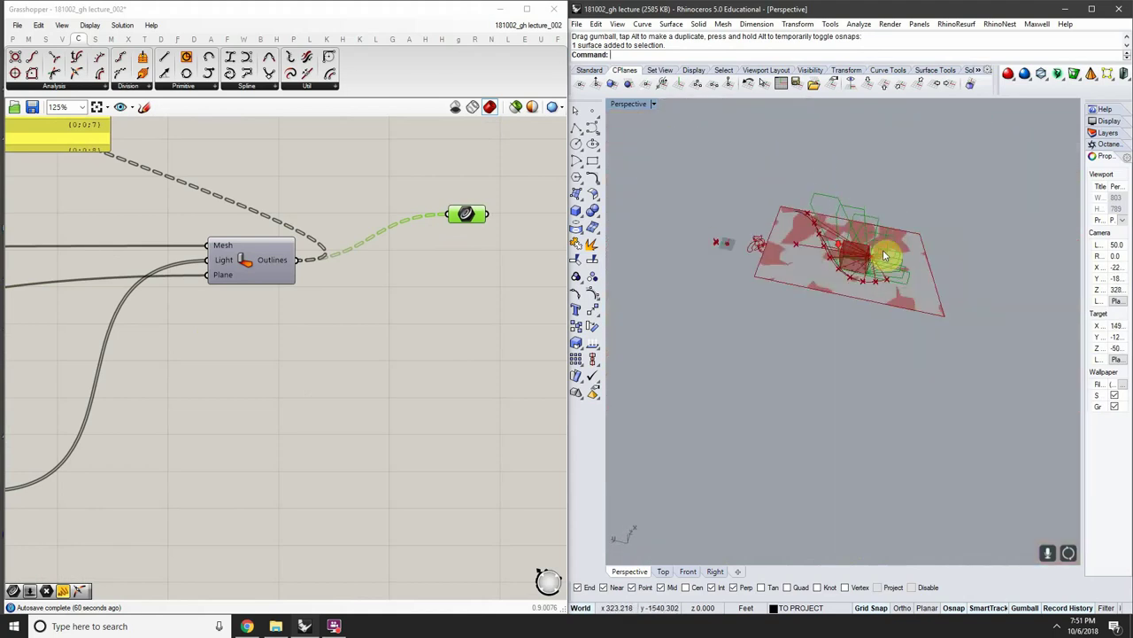
{"action": "scroll", "coordinate": [905, 280], "scroll_direction": "up", "scroll_amount": 4}
{"action": "scroll", "coordinate": [897, 256], "scroll_direction": "down", "scroll_amount": 3}
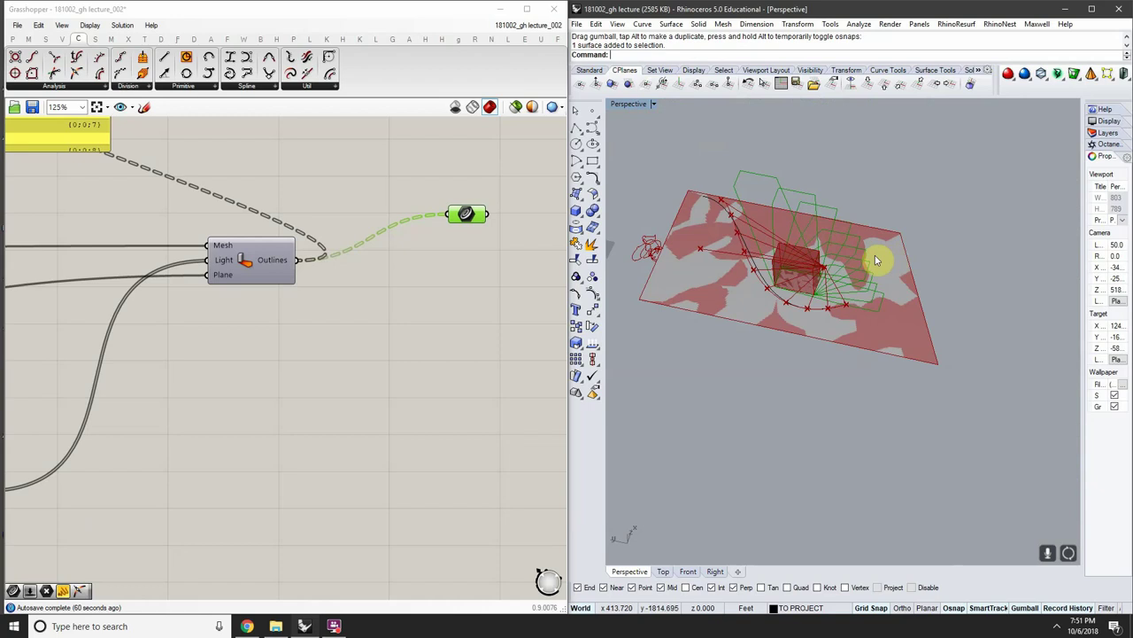
{"action": "right_click_drag", "start_coordinate": [748, 219], "coordinate": [970, 280]}
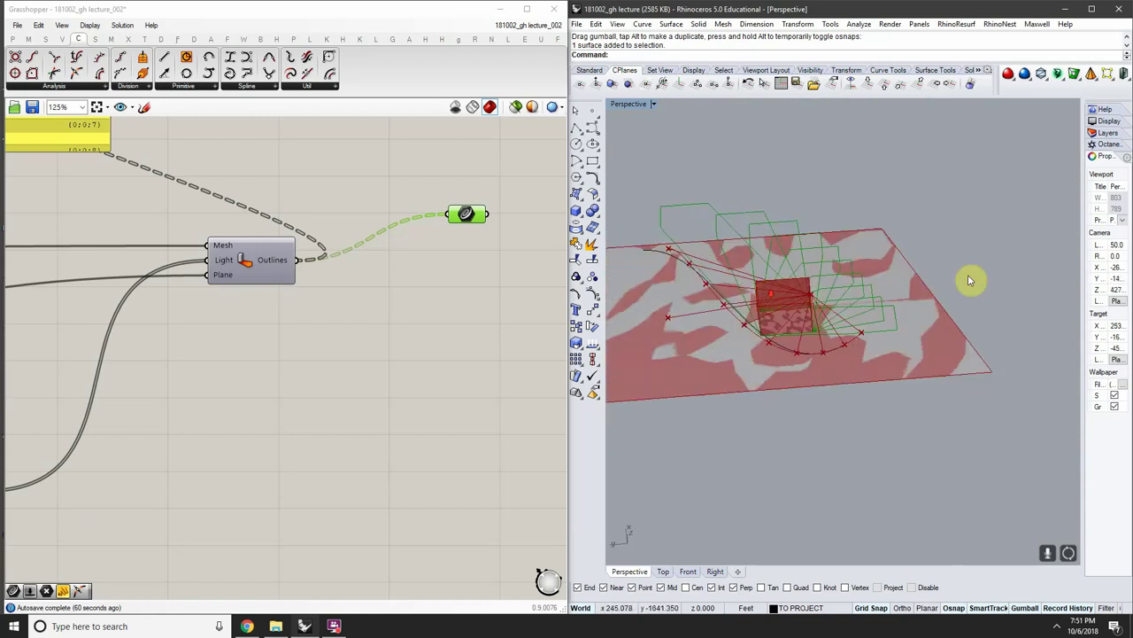
{"action": "right_click_drag", "start_coordinate": [855, 324], "coordinate": [865, 299]}
{"action": "scroll", "coordinate": [372, 217], "scroll_direction": "down", "scroll_amount": 6}
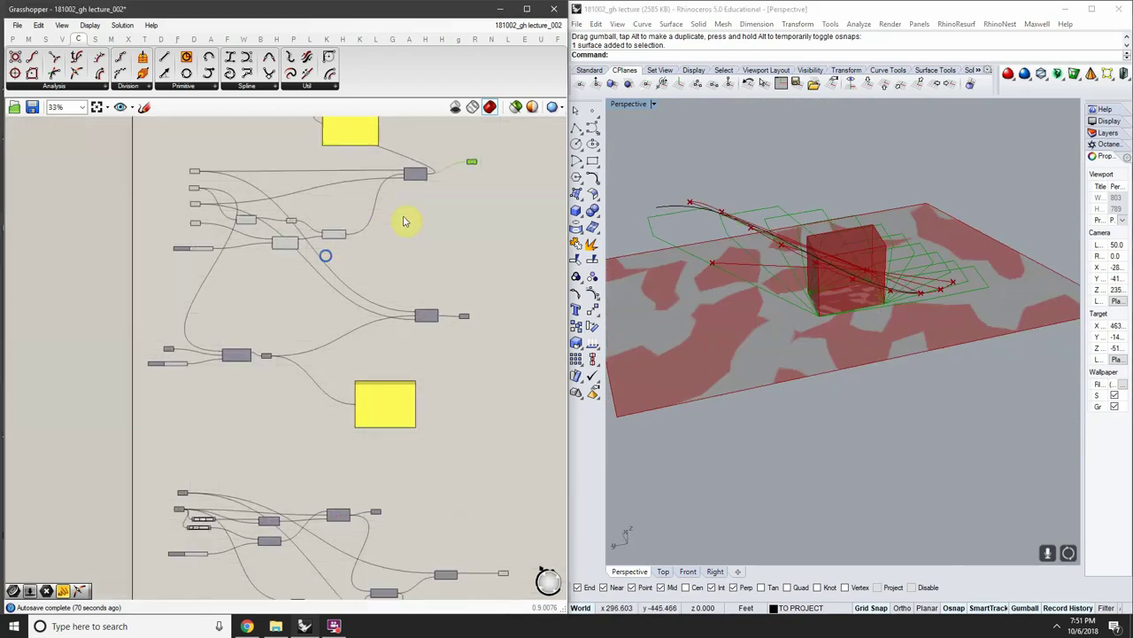
{"action": "right_click_drag", "start_coordinate": [405, 221], "coordinate": [431, 210]}
{"action": "scroll", "coordinate": [341, 380], "scroll_direction": "up", "scroll_amount": 3}
{"action": "right_click_drag", "start_coordinate": [352, 402], "coordinate": [306, 211]}
{"action": "right_click_drag", "start_coordinate": [359, 316], "coordinate": [336, 229]}
{"action": "right_click_drag", "start_coordinate": [950, 366], "coordinate": [903, 382]}
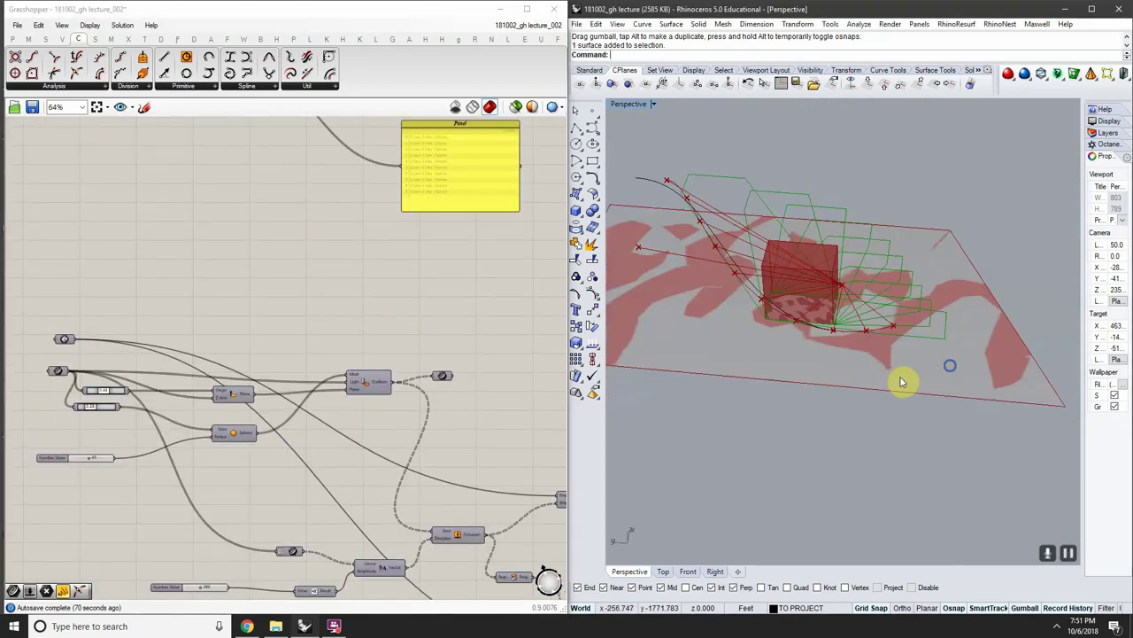
{"action": "scroll", "coordinate": [901, 382], "scroll_direction": "down", "scroll_amount": 3}
{"action": "left_click_drag", "start_coordinate": [965, 436], "coordinate": [784, 199]}
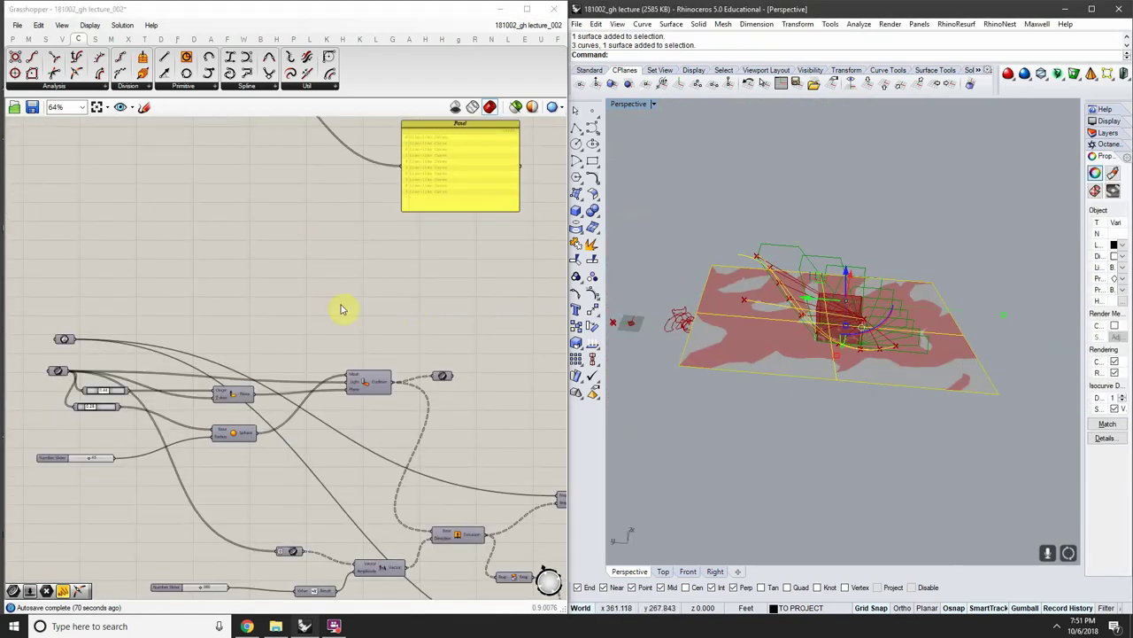
{"action": "scroll", "coordinate": [343, 305], "scroll_direction": "down", "scroll_amount": 6}
{"action": "scroll", "coordinate": [417, 294], "scroll_direction": "up", "scroll_amount": 3}
{"action": "right_click_drag", "start_coordinate": [389, 254], "coordinate": [378, 384]}
{"action": "left_click_drag", "start_coordinate": [502, 388], "coordinate": [120, 141]}
{"action": "scroll", "coordinate": [196, 177], "scroll_direction": "up", "scroll_amount": 2}
{"action": "left_click", "coordinate": [421, 267]}
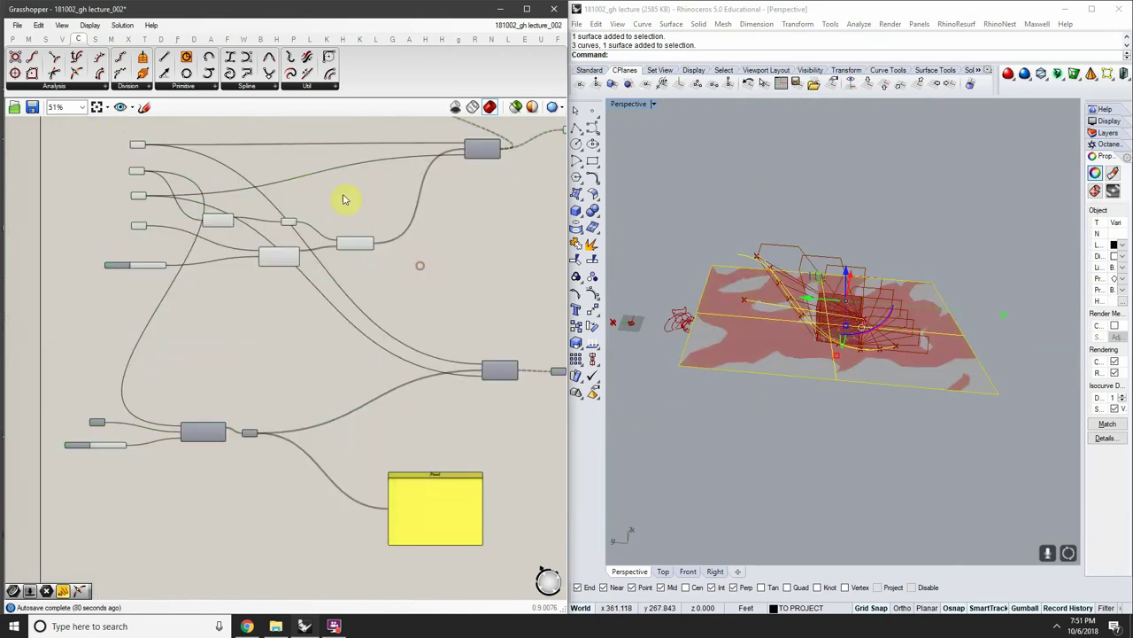
Turn off the preview of all components in both Mesh Shadow definitions and deselect the Rhino objects
{"action": "scroll", "coordinate": [478, 270], "scroll_direction": "down", "scroll_amount": 2}
{"action": "right_click_drag", "start_coordinate": [448, 273], "coordinate": [173, 268]}
{"action": "left_click_drag", "start_coordinate": [327, 432], "coordinate": [188, 297]}
{"action": "right_click_drag", "start_coordinate": [274, 281], "coordinate": [460, 309]}
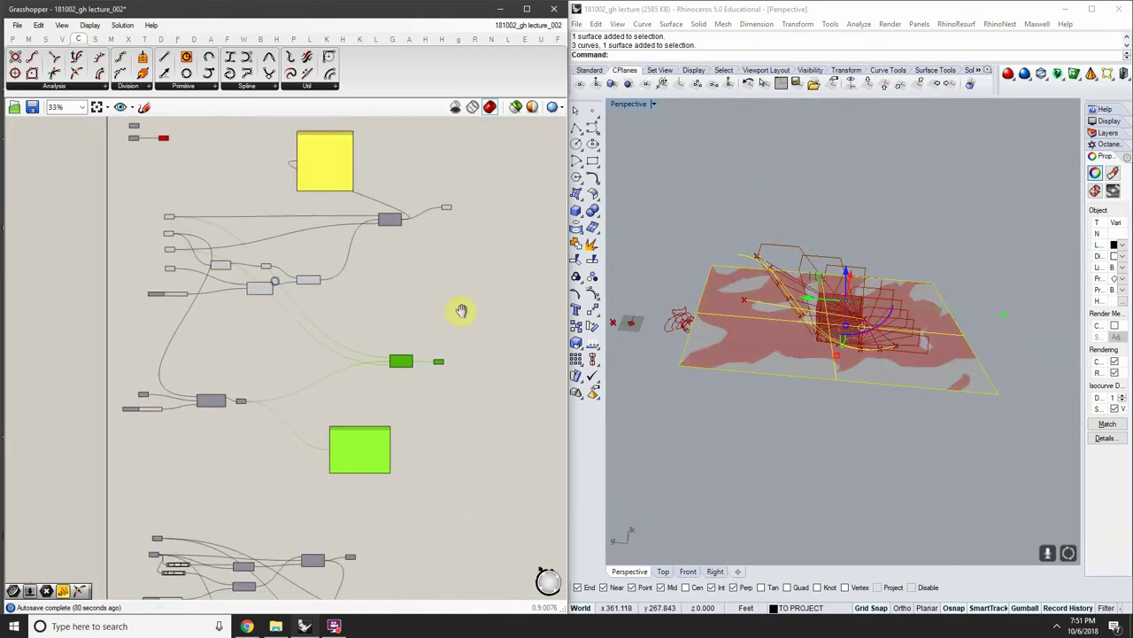
{"action": "left_click_drag", "start_coordinate": [471, 473], "coordinate": [134, 187]}
{"action": "right_click", "coordinate": [363, 251]}
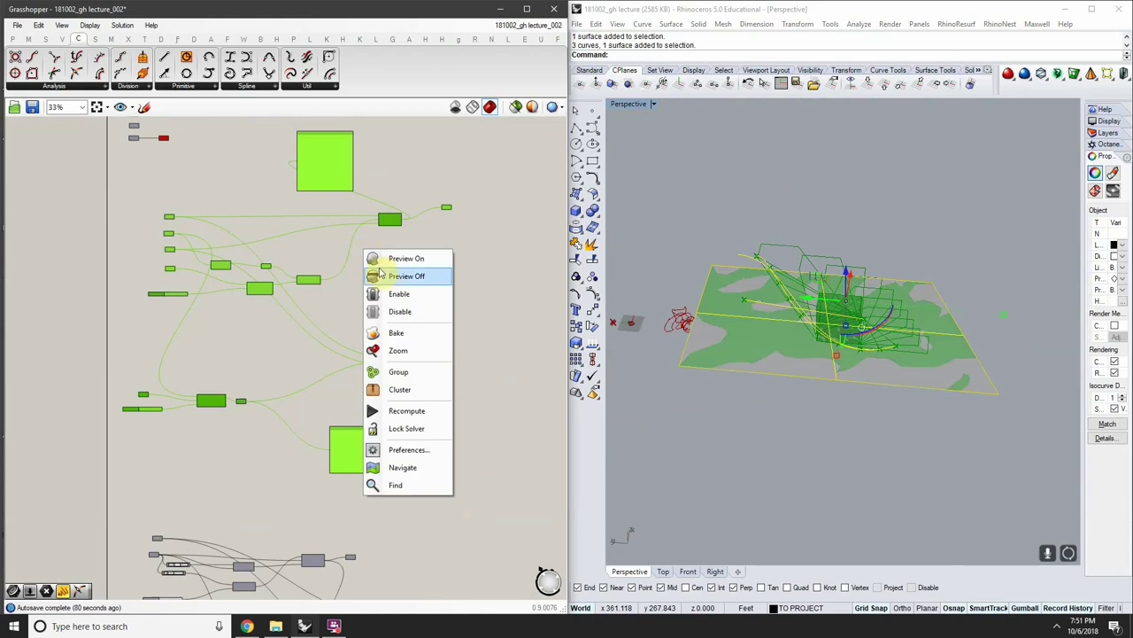
{"action": "left_click", "coordinate": [387, 281]}
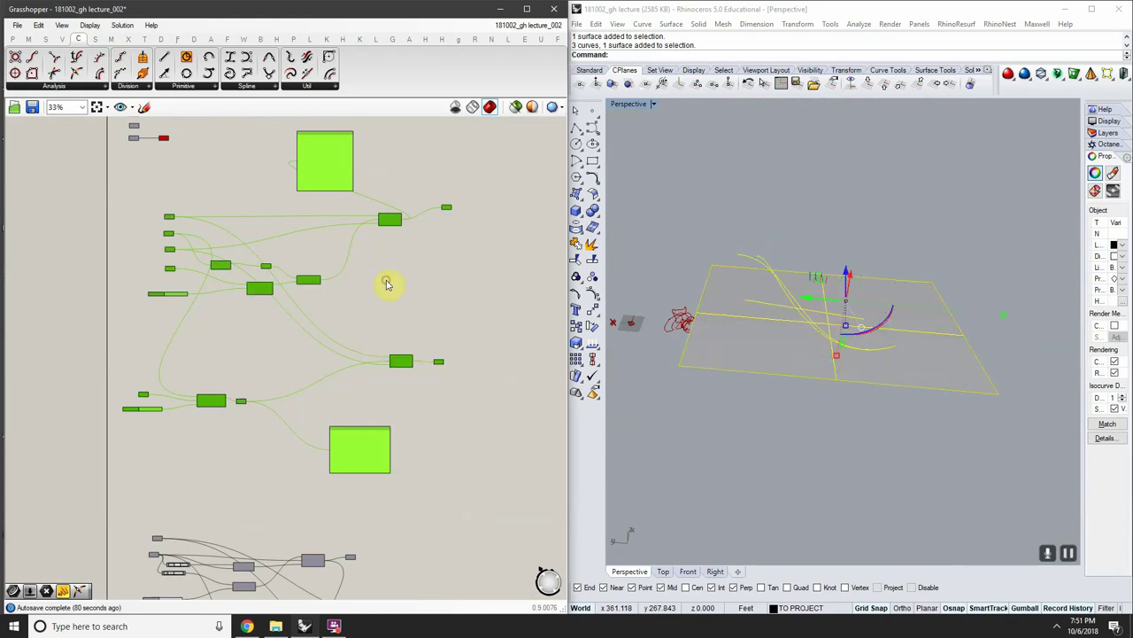
{"action": "left_click", "coordinate": [382, 277]}
{"action": "left_click", "coordinate": [986, 214]}
{"action": "right_click_drag", "start_coordinate": [939, 230], "coordinate": [784, 219]}
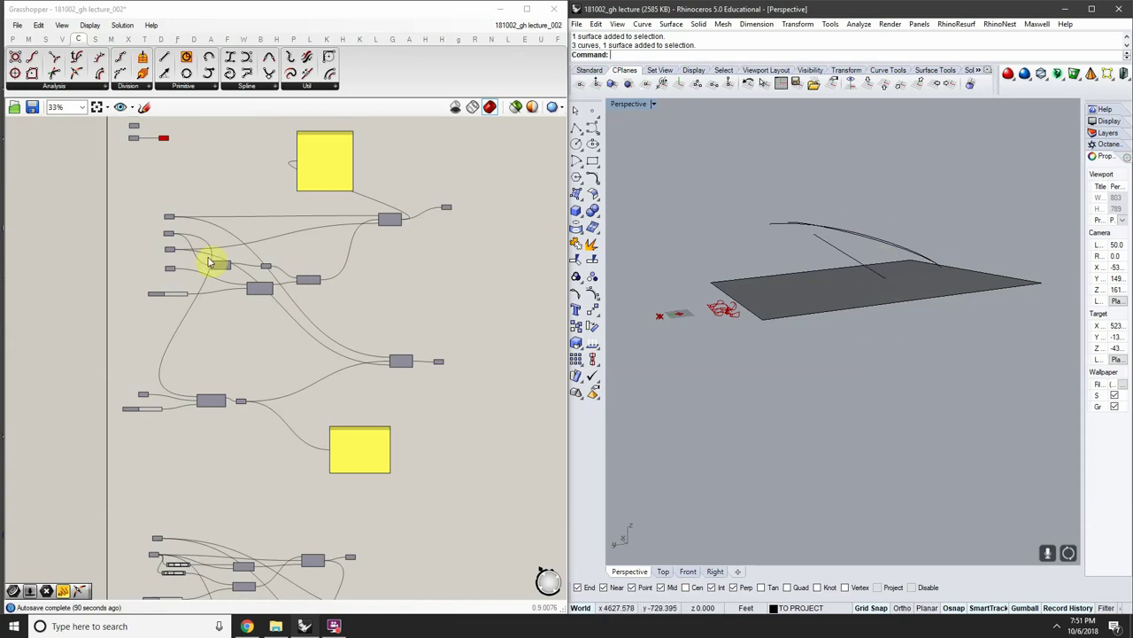
Reposition the panel listing the polyline outlines so that it sits above the upper Mesh Shadow component
{"action": "scroll", "coordinate": [210, 262], "scroll_direction": "up", "scroll_amount": 4}
{"action": "right_click_drag", "start_coordinate": [466, 289], "coordinate": [357, 360]}
{"action": "right_click_drag", "start_coordinate": [365, 303], "coordinate": [349, 351]}
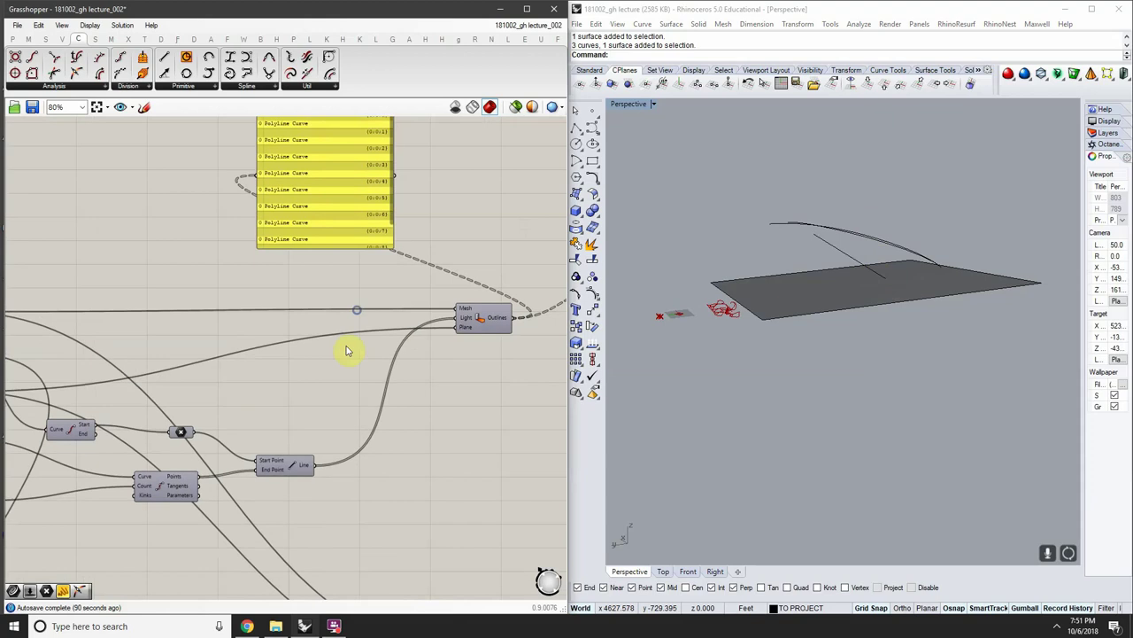
{"action": "scroll", "coordinate": [275, 345], "scroll_direction": "down", "scroll_amount": 3}
{"action": "left_click_drag", "start_coordinate": [281, 292], "coordinate": [401, 288]}
{"action": "scroll", "coordinate": [248, 354], "scroll_direction": "up", "scroll_amount": 3}
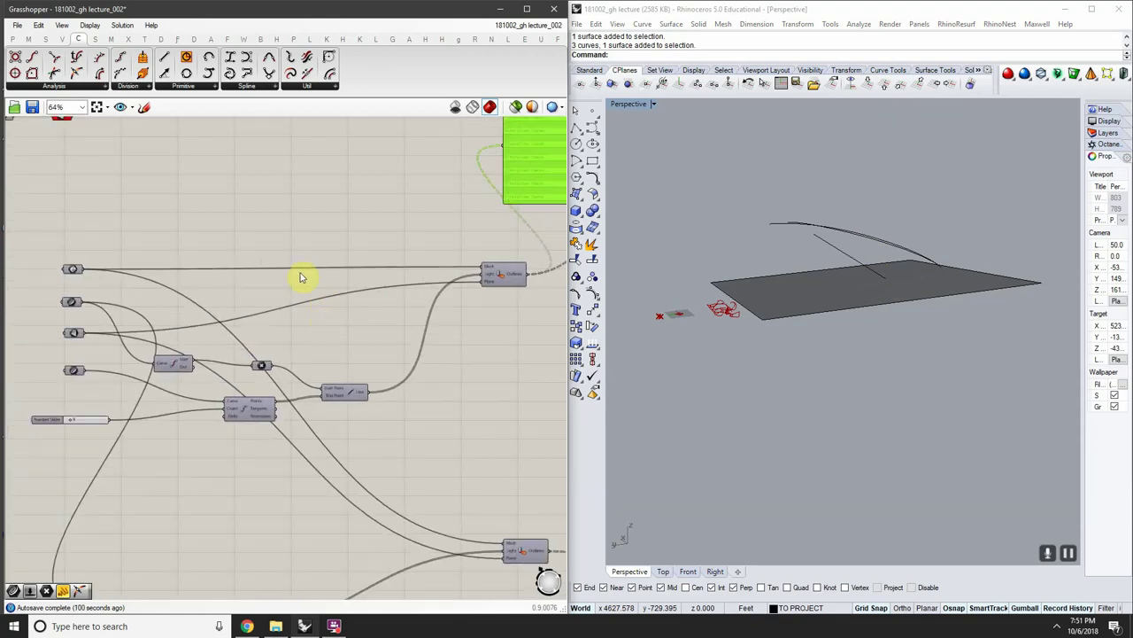
Disable the End Points component and move it slightly closer to the Point parameter it feeds
{"action": "mouse_move", "coordinate": [313, 267]}
{"action": "right_mouse_down"}
{"action": "mouse_move", "coordinate": [227, 273]}
{"action": "mouse_move", "coordinate": [270, 289]}
{"action": "right_mouse_up"}
{"action": "right_click_drag", "start_coordinate": [206, 329], "coordinate": [354, 334]}
{"action": "scroll", "coordinate": [298, 357], "scroll_direction": "up", "scroll_amount": 4}
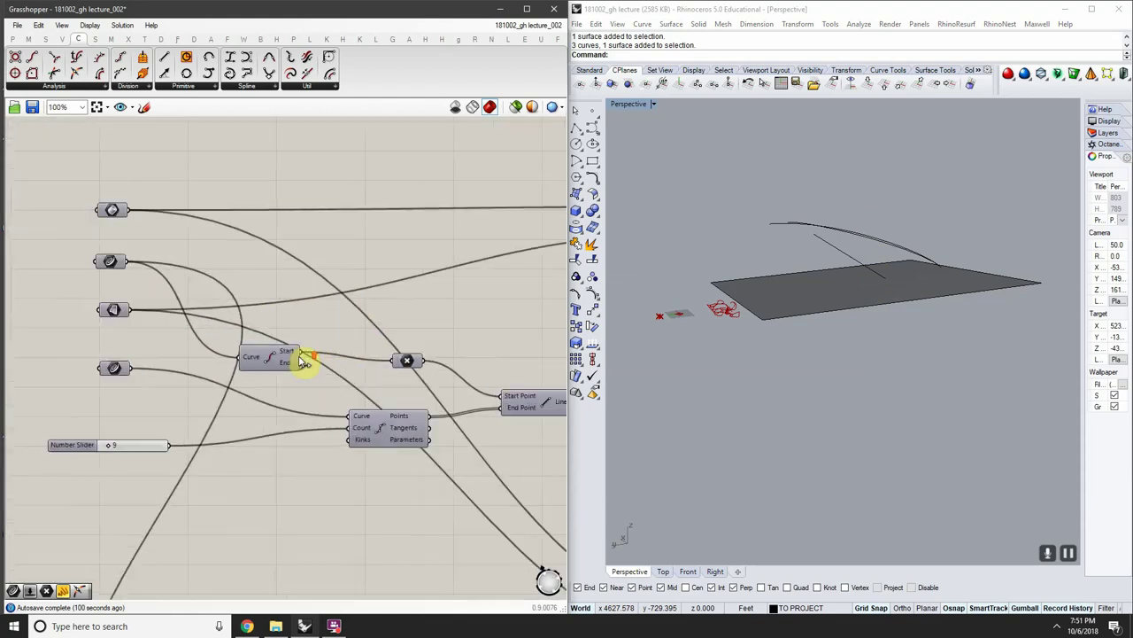
{"action": "left_click", "coordinate": [253, 358]}
{"action": "right_click", "coordinate": [256, 359]}
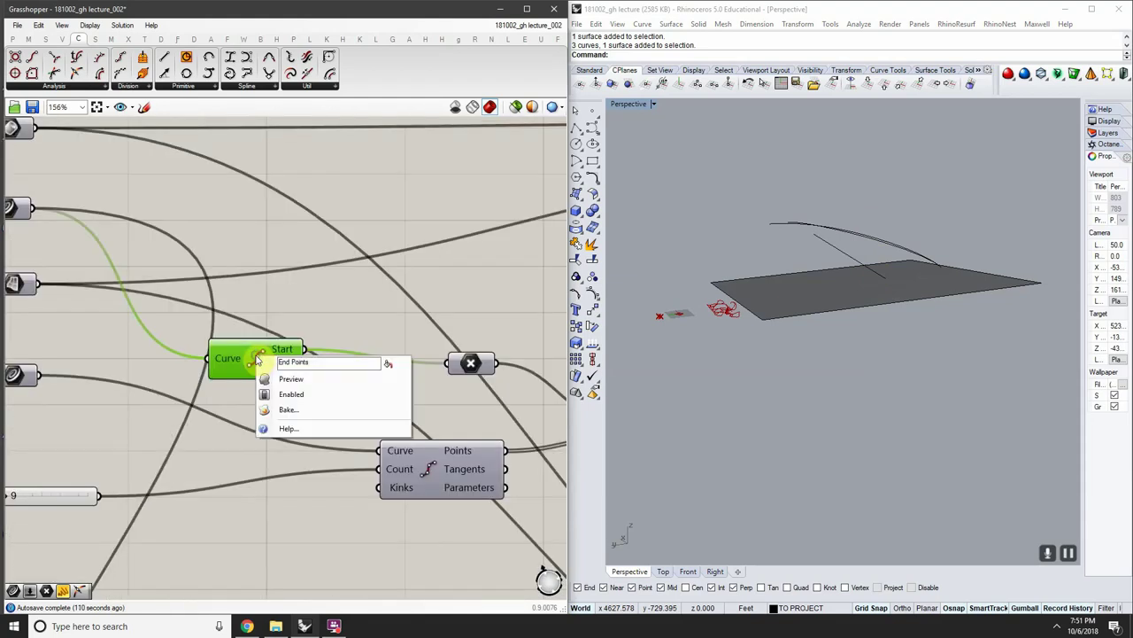
{"action": "left_click", "coordinate": [280, 399]}
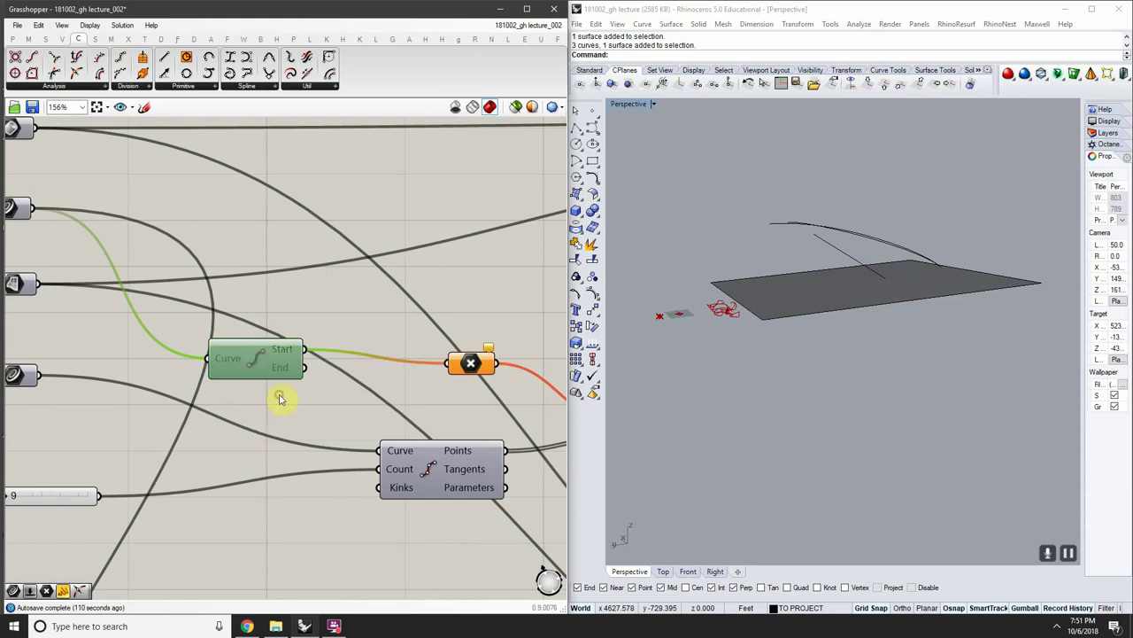
{"action": "left_click_drag", "start_coordinate": [246, 365], "coordinate": [283, 351]}
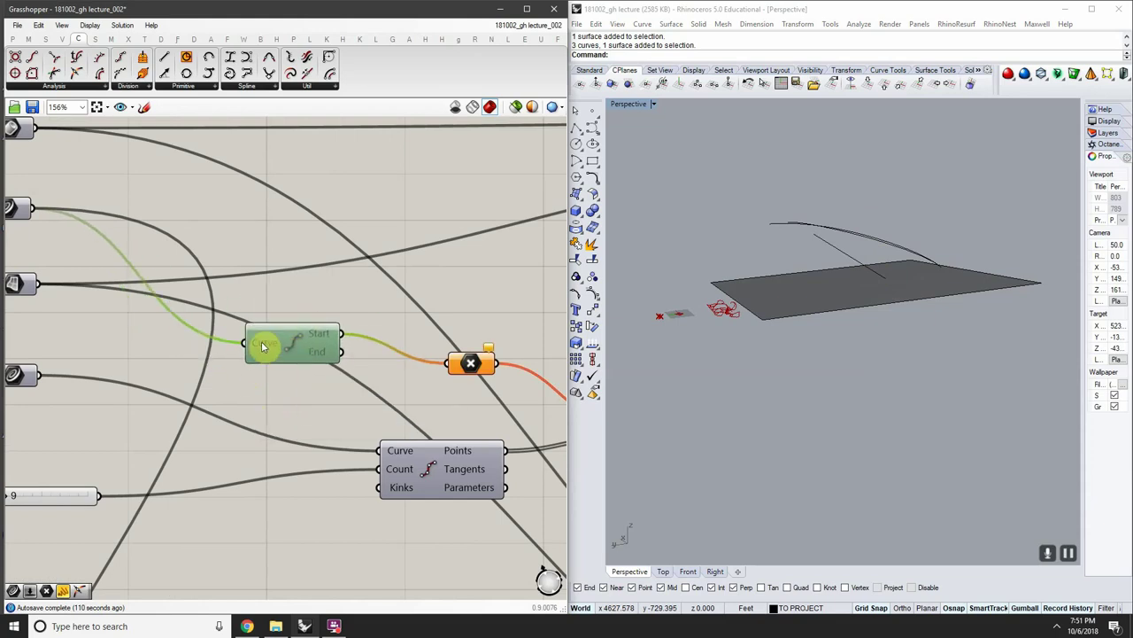
Examine how disabling End Points affects the downstream Point parameter, Line and Mesh Shadow components
{"action": "right_click_drag", "start_coordinate": [320, 351], "coordinate": [261, 336]}
{"action": "scroll", "coordinate": [263, 337], "scroll_direction": "down", "scroll_amount": 3}
{"action": "scroll", "coordinate": [190, 333], "scroll_direction": "down", "scroll_amount": 3}
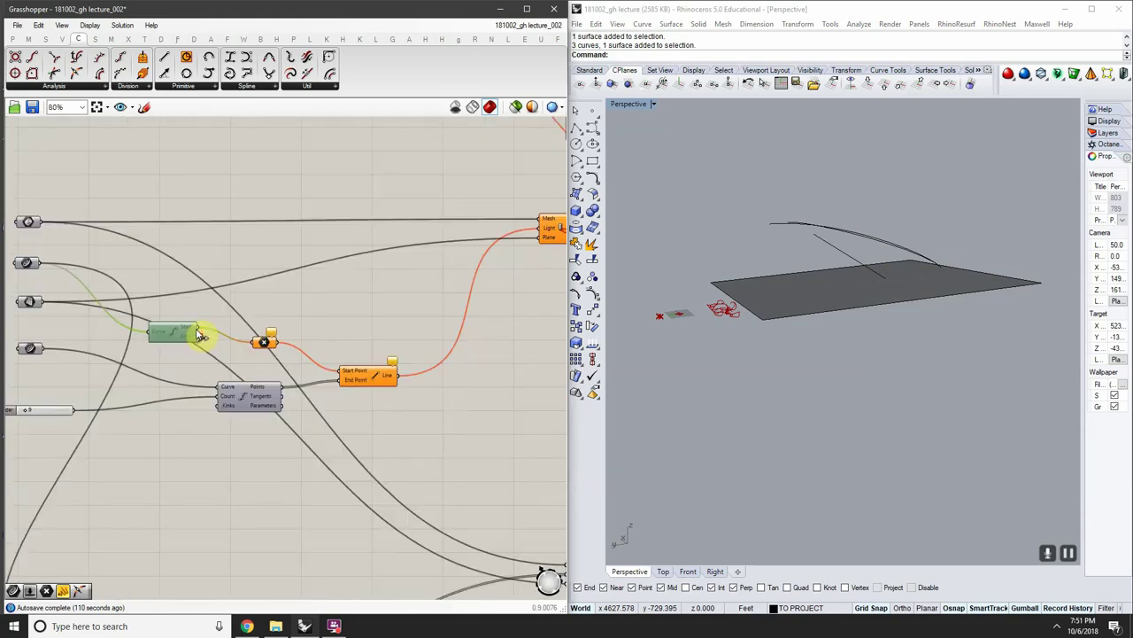
{"action": "scroll", "coordinate": [164, 331], "scroll_direction": "up", "scroll_amount": 1}
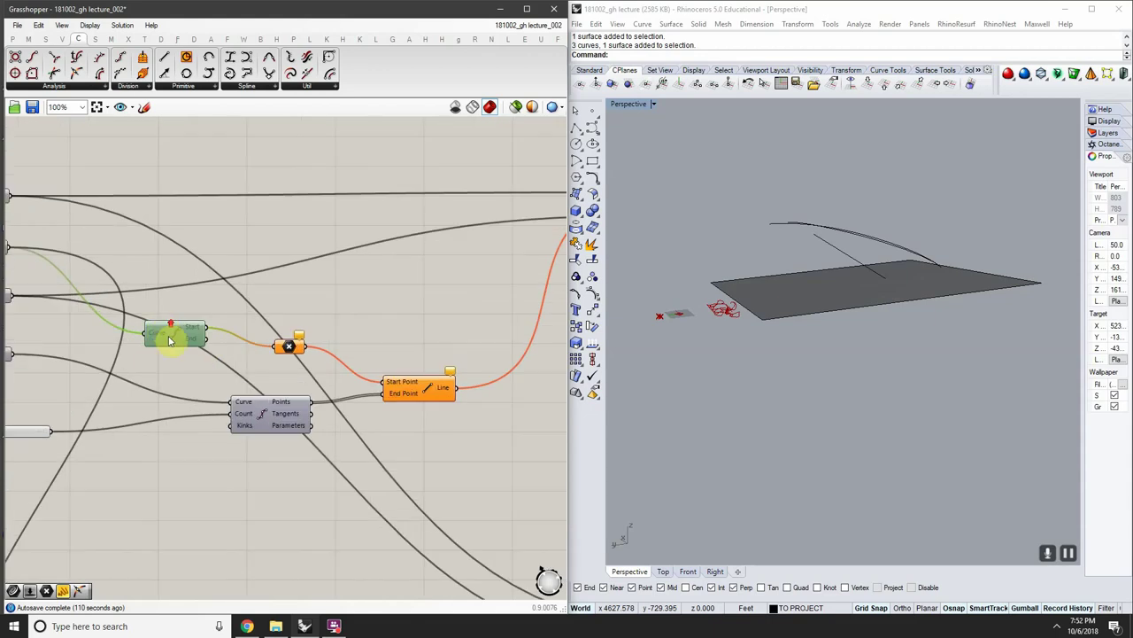
{"action": "scroll", "coordinate": [173, 339], "scroll_direction": "down", "scroll_amount": 1}
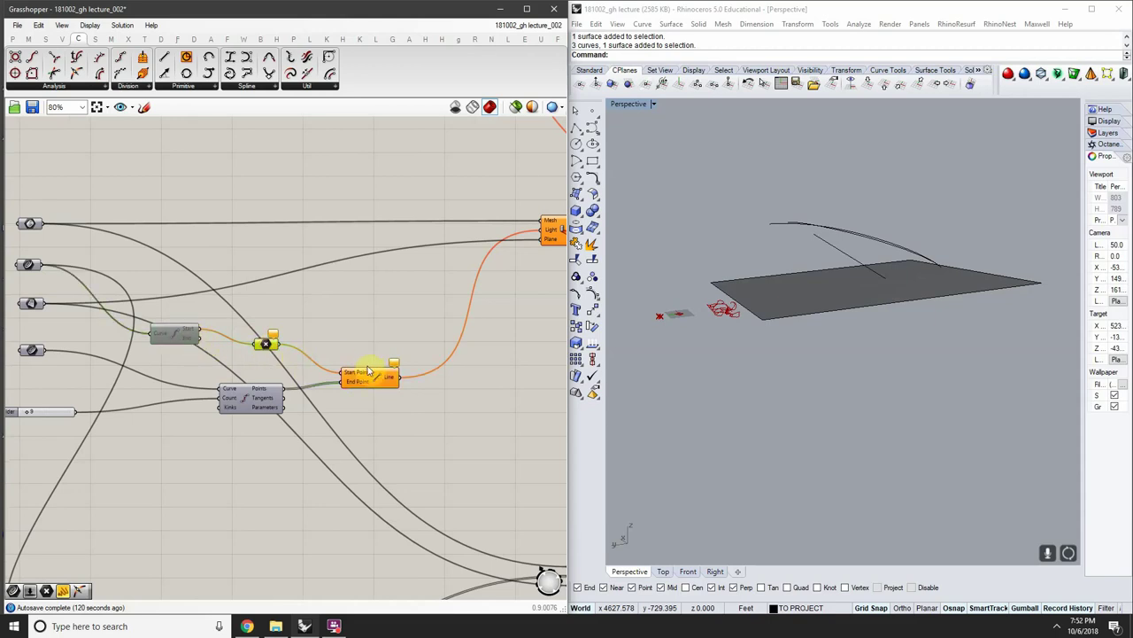
{"action": "left_click", "coordinate": [264, 404]}
{"action": "right_click_drag", "start_coordinate": [376, 376], "coordinate": [256, 395]}
{"action": "left_click", "coordinate": [455, 244]}
{"action": "mouse_move", "coordinate": [455, 244]}
{"action": "right_mouse_down"}
{"action": "mouse_move", "coordinate": [201, 338]}
{"action": "mouse_move", "coordinate": [451, 255]}
{"action": "right_mouse_up"}
{"action": "scroll", "coordinate": [303, 331], "scroll_direction": "up", "scroll_amount": 2}
{"action": "left_click", "coordinate": [347, 305]}
{"action": "scroll", "coordinate": [214, 314], "scroll_direction": "down", "scroll_amount": 3}
{"action": "right_click_drag", "start_coordinate": [210, 346], "coordinate": [302, 356]}
{"action": "scroll", "coordinate": [372, 341], "scroll_direction": "up", "scroll_amount": 3}
{"action": "scroll", "coordinate": [296, 351], "scroll_direction": "down", "scroll_amount": 3}
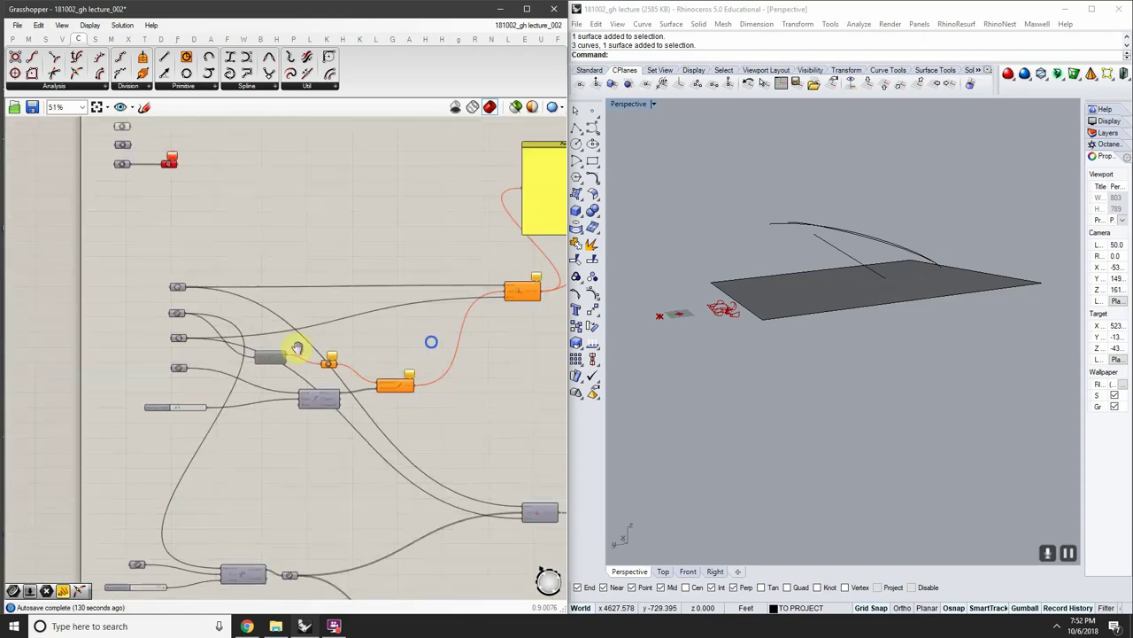
{"action": "scroll", "coordinate": [359, 304], "scroll_direction": "up", "scroll_amount": 2}
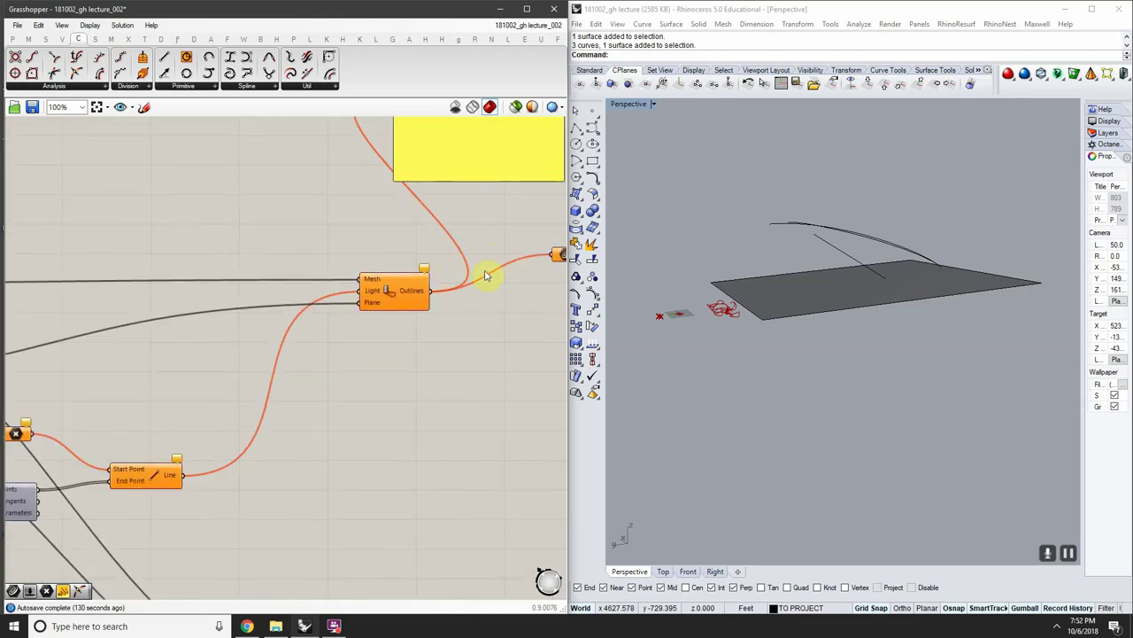
{"action": "scroll", "coordinate": [274, 337], "scroll_direction": "down", "scroll_amount": 2}
{"action": "scroll", "coordinate": [309, 370], "scroll_direction": "up", "scroll_amount": 4}
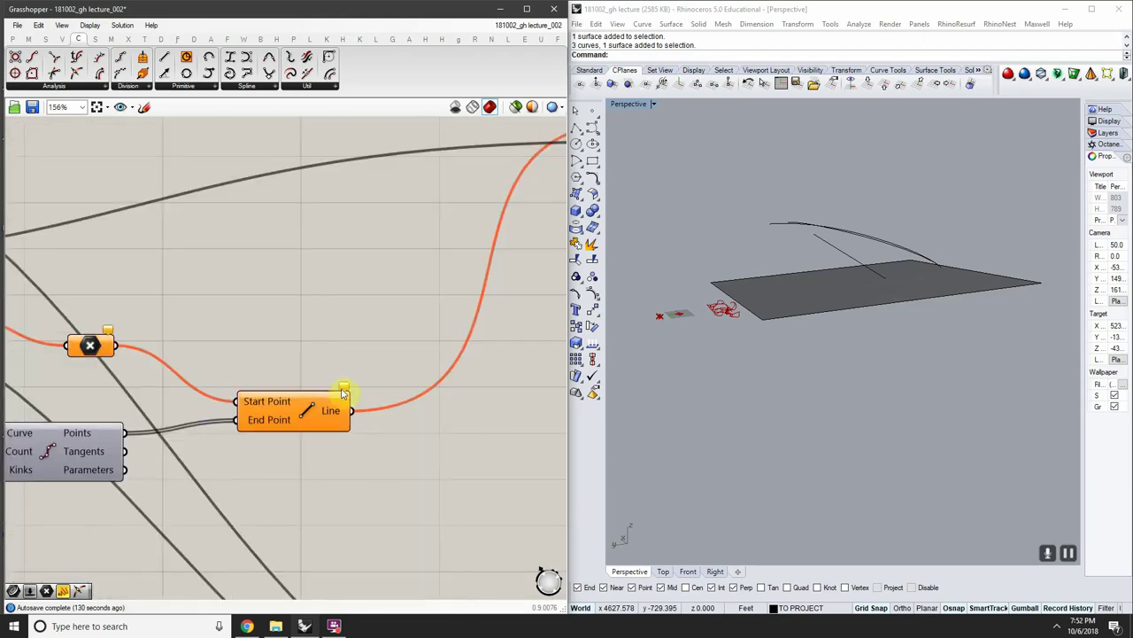
Move the lower Mesh Shadow definition together with its panel up so that it sits directly beneath the upper definition
{"action": "right_click_drag", "start_coordinate": [462, 332], "coordinate": [272, 317]}
{"action": "scroll", "coordinate": [407, 345], "scroll_direction": "down", "scroll_amount": 6}
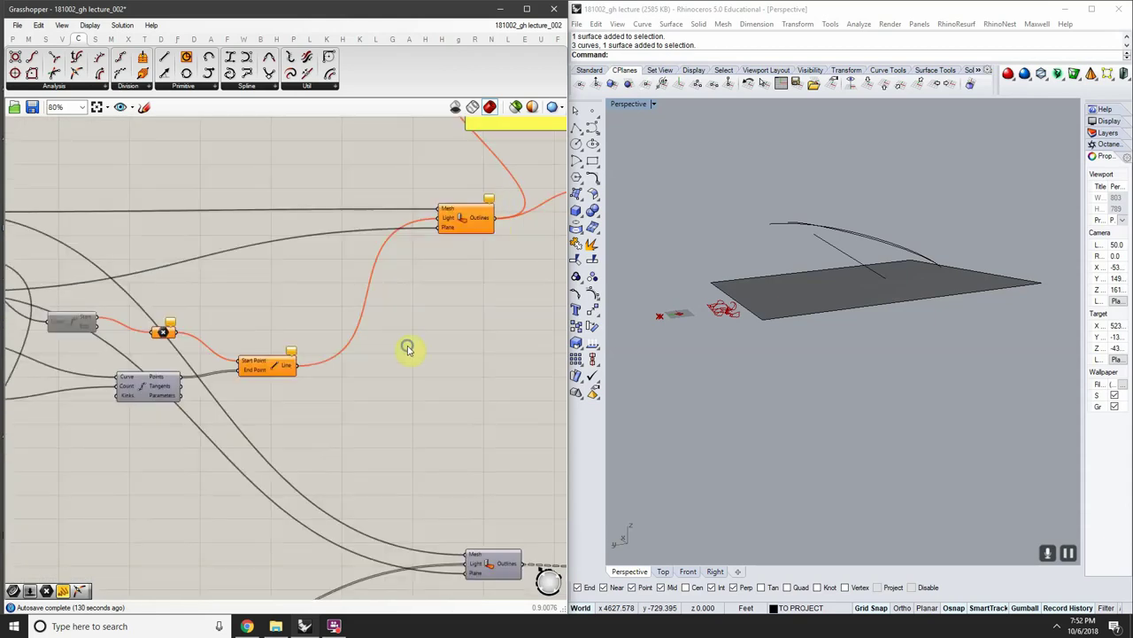
{"action": "left_click_drag", "start_coordinate": [550, 254], "coordinate": [46, 446]}
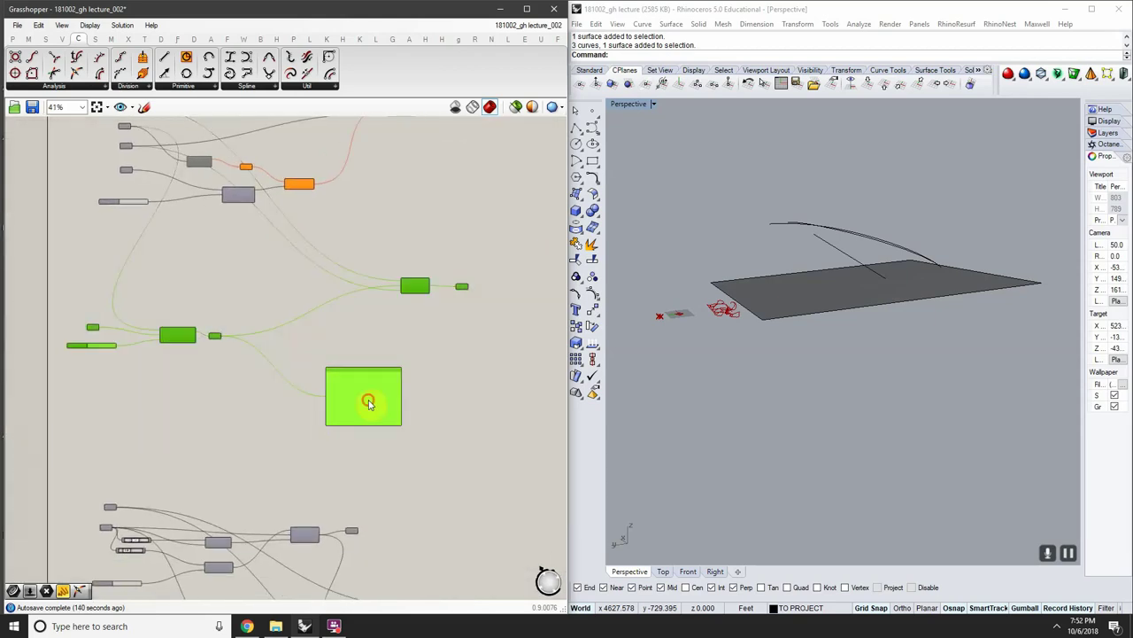
{"action": "left_click_drag", "start_coordinate": [372, 407], "coordinate": [421, 294]}
{"action": "left_click", "coordinate": [430, 354]}
Hide the ground surface and its curves in Rhino, and swap the hidden and visible objects
{"action": "right_click_drag", "start_coordinate": [962, 225], "coordinate": [930, 294]}
{"action": "left_click_drag", "start_coordinate": [950, 421], "coordinate": [783, 248]}
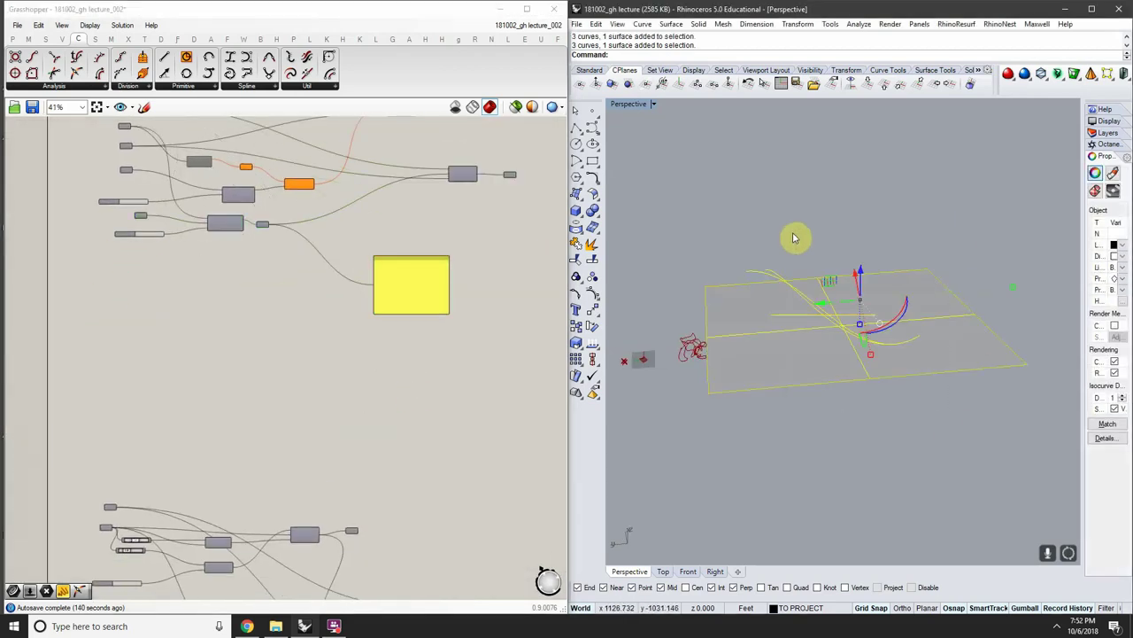
{"action": "type", "text": "Hide"}
{"action": "key", "text": "Return"}
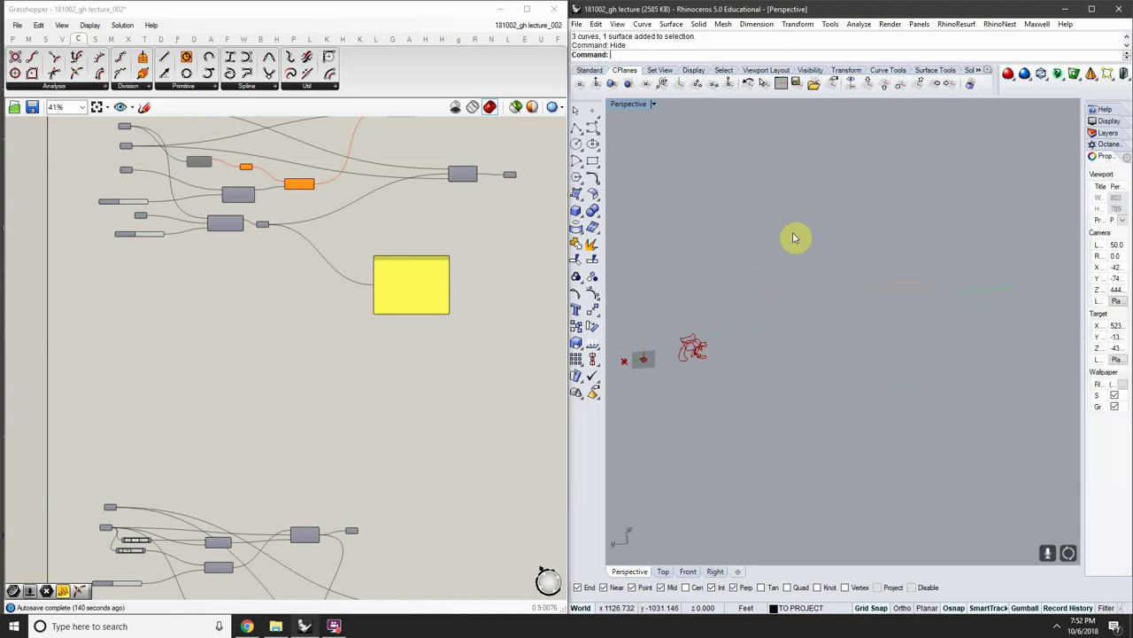
{"action": "type", "text": "HideSwap"}
{"action": "key", "text": "Return"}
Isolate the carved body and its straight lines by hiding them and swapping the hidden and visible objects
{"action": "right_click_drag", "start_coordinate": [754, 320], "coordinate": [956, 188], "text": "shift"}
{"action": "scroll", "coordinate": [788, 281], "scroll_direction": "up", "scroll_amount": 8}
{"action": "left_click", "coordinate": [792, 268]}
{"action": "type", "text": "zs"}
{"action": "key", "text": "Return"}
{"action": "scroll", "coordinate": [806, 290], "scroll_direction": "down", "scroll_amount": 8}
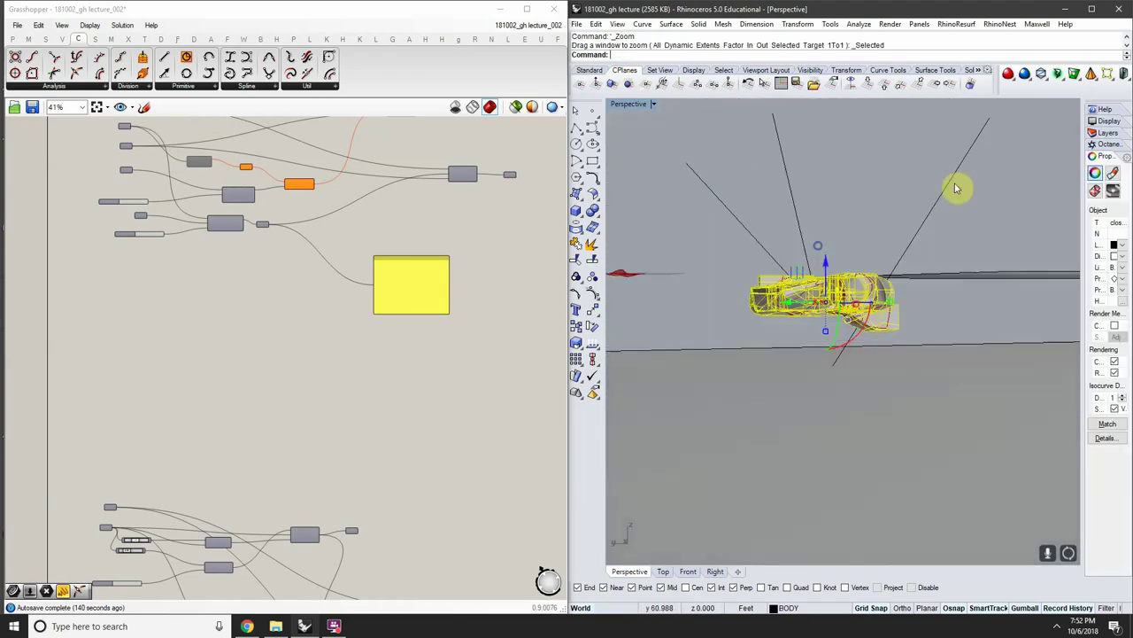
{"action": "left_click_drag", "start_coordinate": [728, 189], "coordinate": [674, 200], "text": "shift"}
{"action": "type", "text": "hide"}
{"action": "key", "text": "Return"}
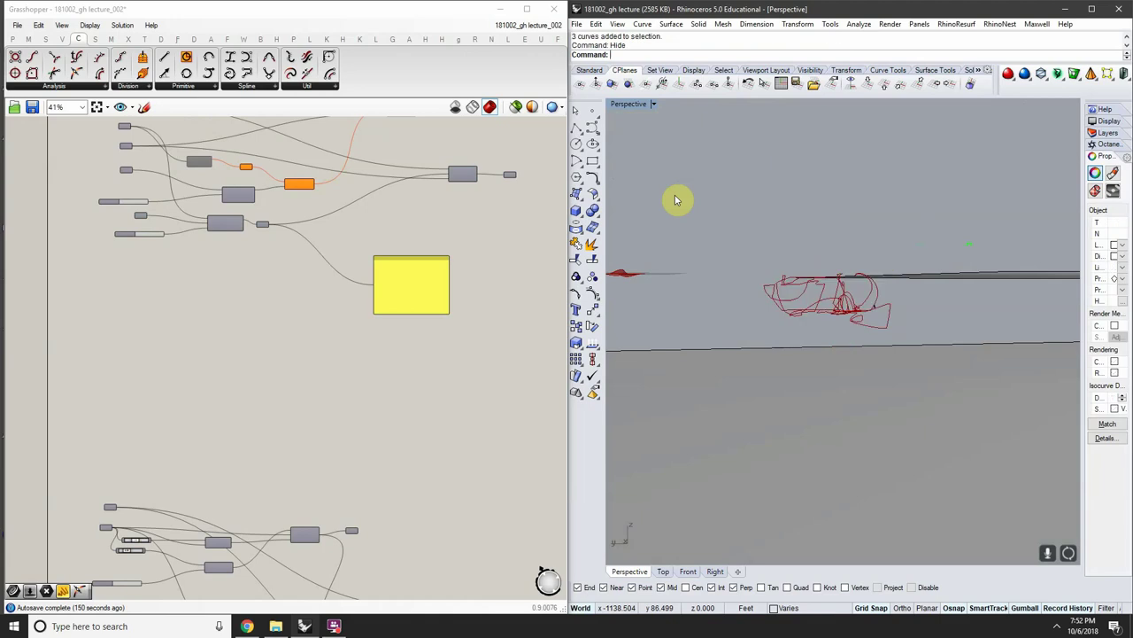
{"action": "type", "text": "hides"}
{"action": "key", "text": "Return"}
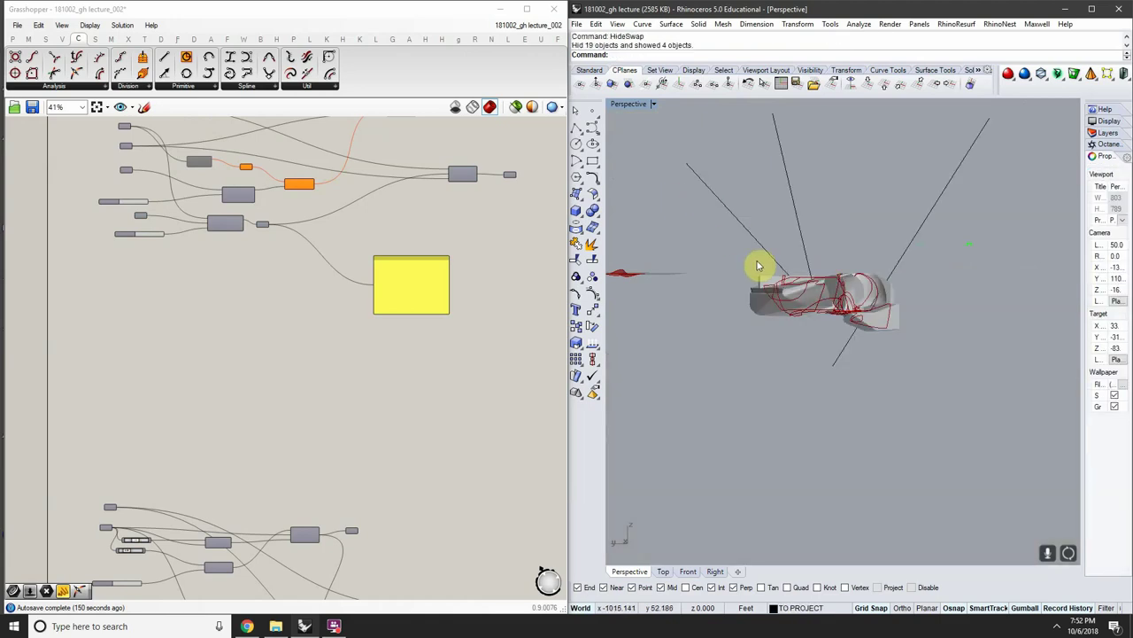
Turn on the preview of the Brep parameter that references the carved body
{"action": "right_click_drag", "start_coordinate": [758, 266], "coordinate": [812, 339]}
{"action": "left_click", "coordinate": [812, 338]}
{"action": "type", "text": "zs"}
{"action": "key", "text": "Return"}
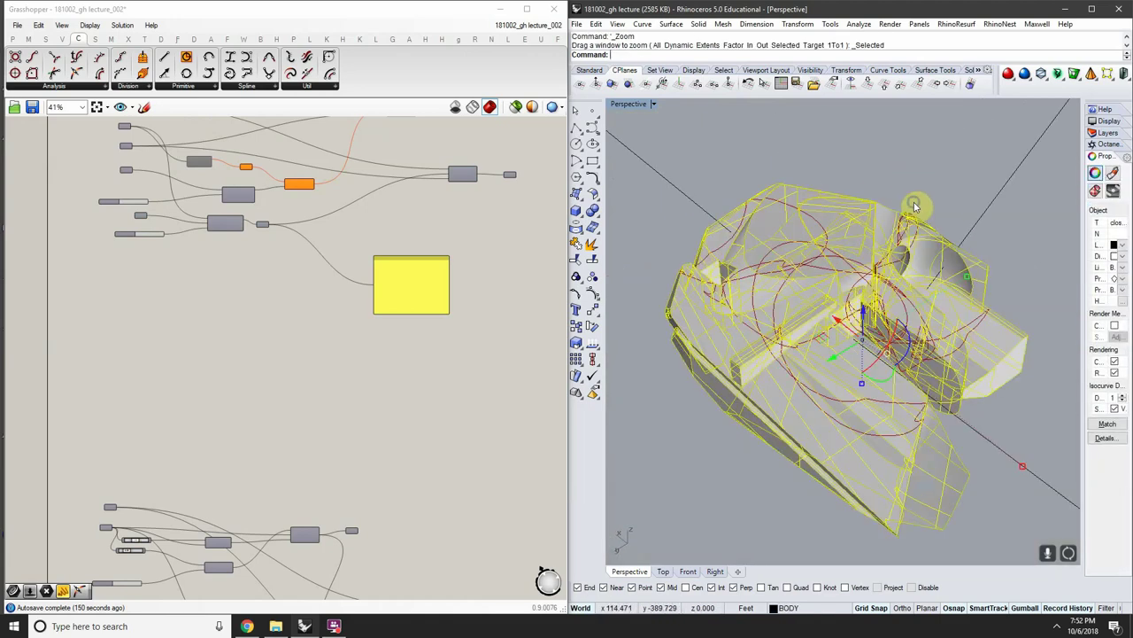
{"action": "key", "text": "Escape"}
{"action": "right_click_drag", "start_coordinate": [915, 206], "coordinate": [887, 329]}
{"action": "scroll", "coordinate": [182, 412], "scroll_direction": "up", "scroll_amount": 4}
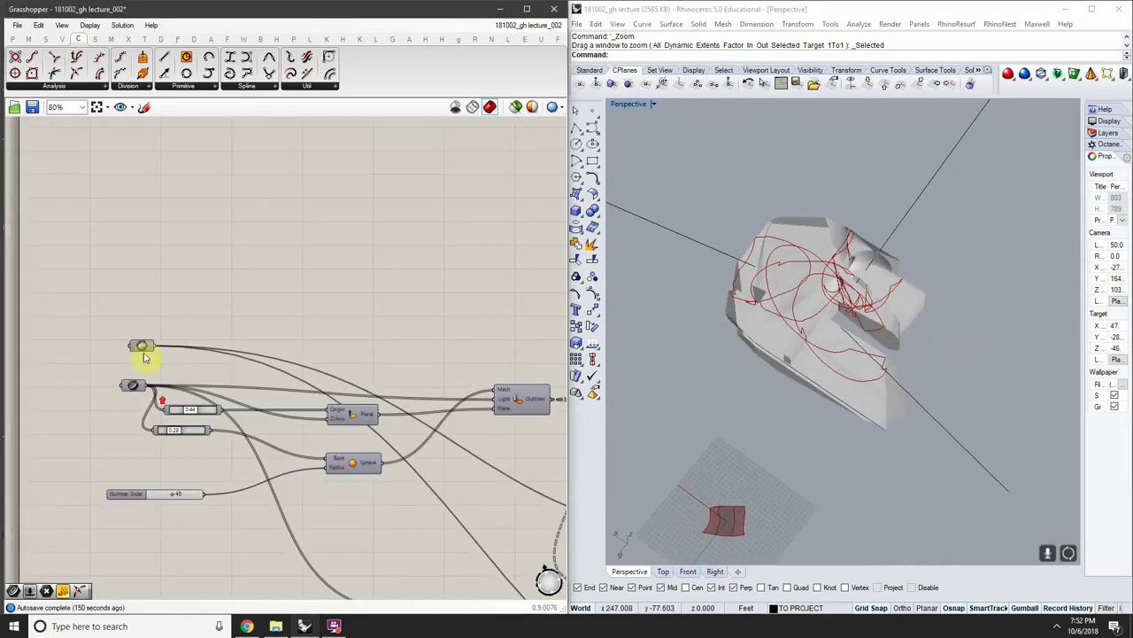
{"action": "left_click", "coordinate": [141, 345]}
{"action": "scroll", "coordinate": [186, 336], "scroll_direction": "up", "scroll_amount": 3}
{"action": "right_click", "coordinate": [157, 297]}
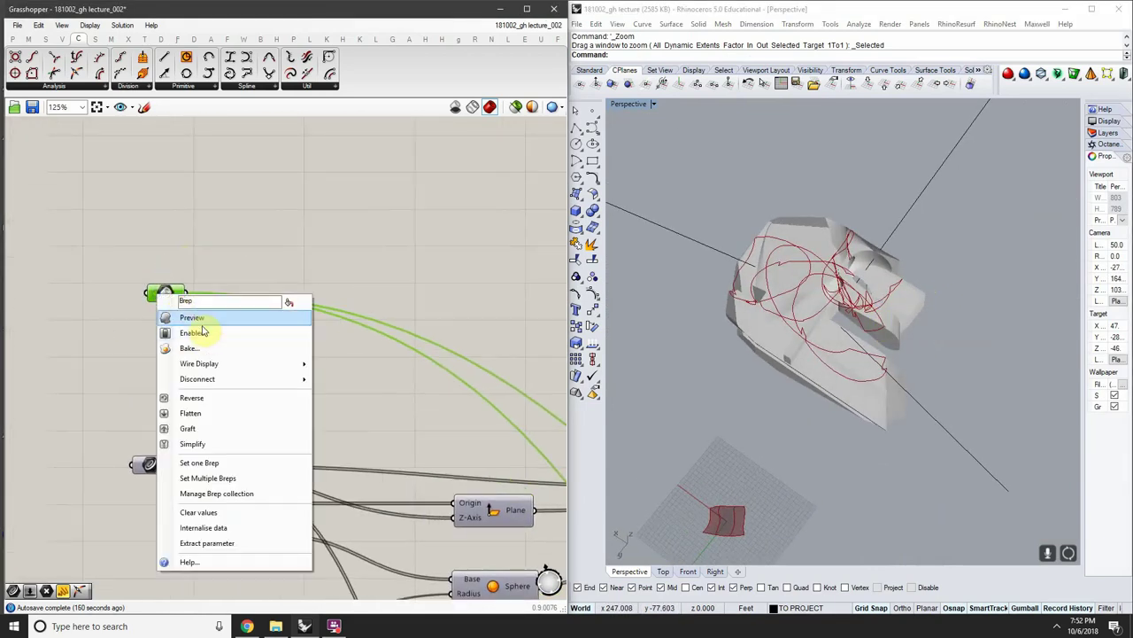
{"action": "left_click", "coordinate": [196, 320]}
{"action": "left_click", "coordinate": [364, 280]}
{"action": "scroll", "coordinate": [248, 332], "scroll_direction": "down", "scroll_amount": 3}
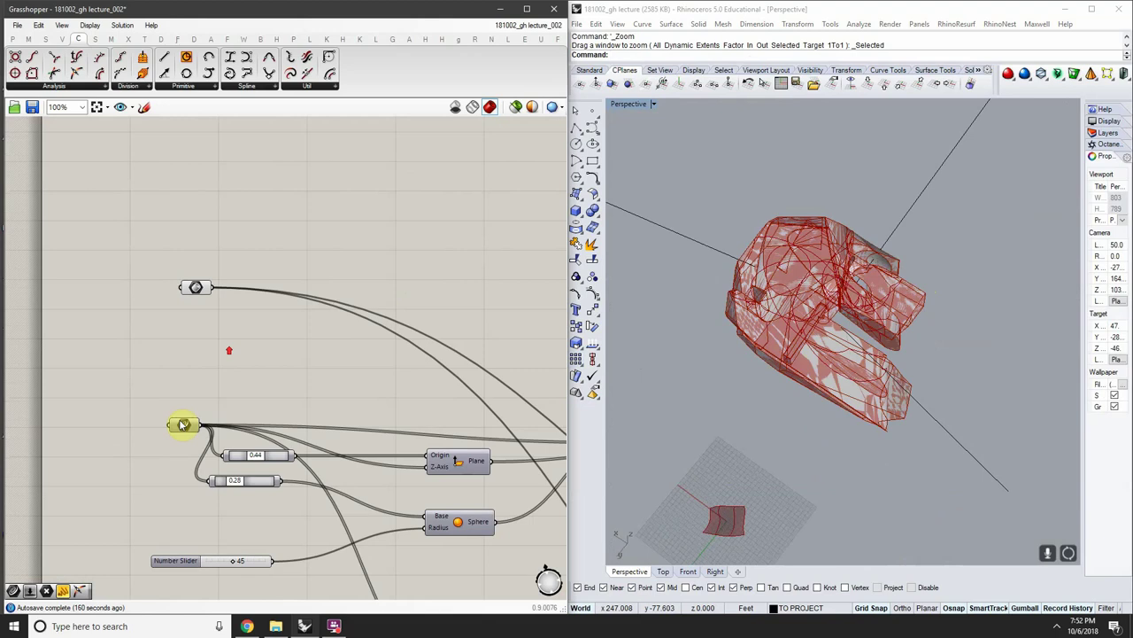
Move the Curve parameter up so that it sits just below the Brep parameter
{"action": "left_click_drag", "start_coordinate": [182, 422], "coordinate": [187, 329]}
{"action": "scroll", "coordinate": [187, 328], "scroll_direction": "down", "scroll_amount": 1}
{"action": "scroll", "coordinate": [319, 368], "scroll_direction": "up", "scroll_amount": 2}
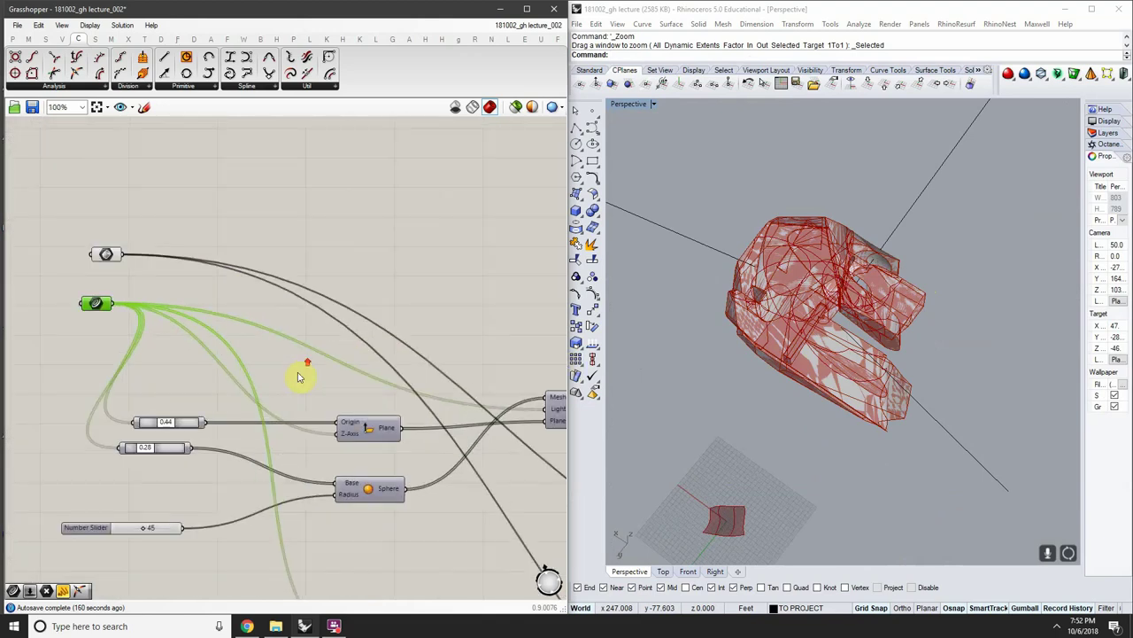
{"action": "scroll", "coordinate": [305, 363], "scroll_direction": "down", "scroll_amount": 1}
Select the Curve parameter that collects the Brep intersection curves and examine them on the previewed body
{"action": "right_click_drag", "start_coordinate": [962, 371], "coordinate": [952, 275]}
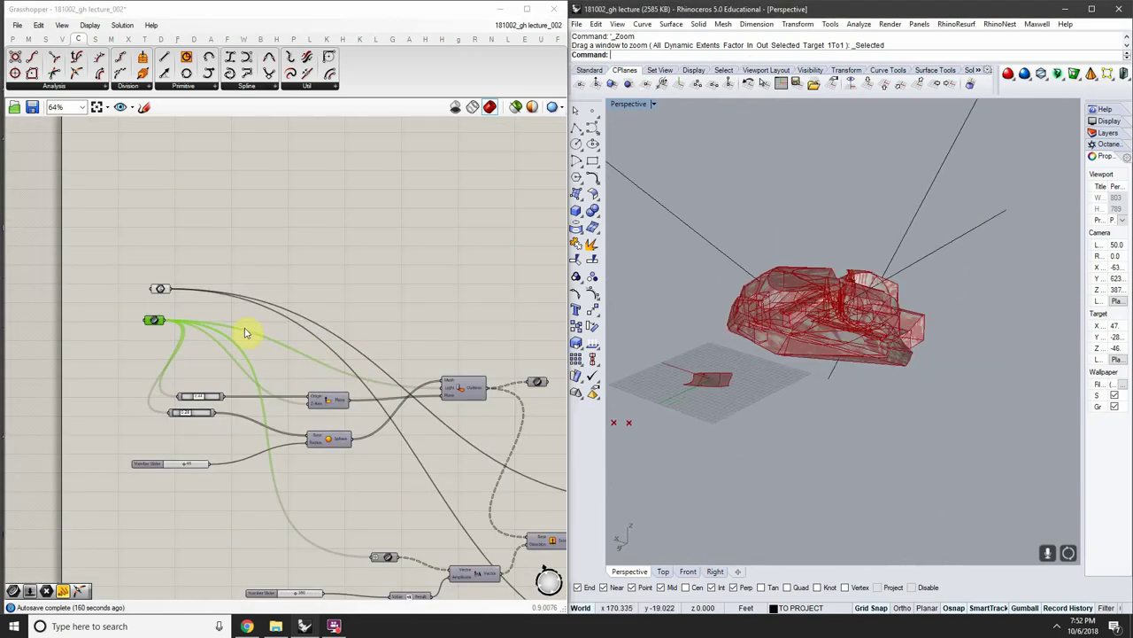
{"action": "scroll", "coordinate": [196, 284], "scroll_direction": "up", "scroll_amount": 1}
{"action": "scroll", "coordinate": [365, 358], "scroll_direction": "down", "scroll_amount": 2}
{"action": "right_click_drag", "start_coordinate": [430, 365], "coordinate": [220, 291]}
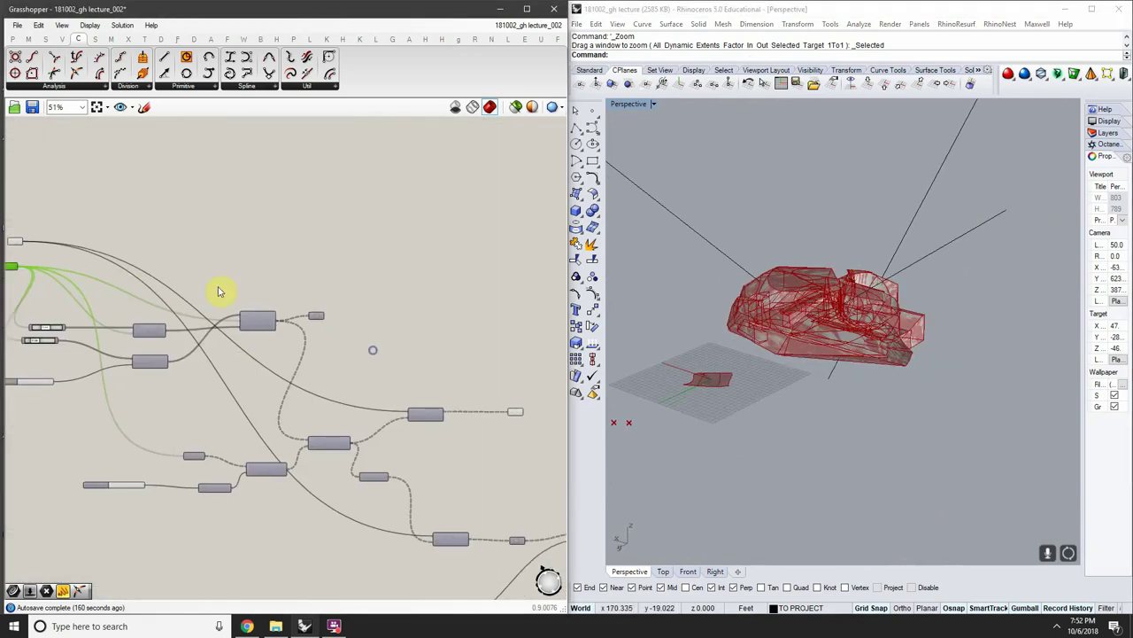
{"action": "right_click_drag", "start_coordinate": [489, 420], "coordinate": [387, 362]}
{"action": "scroll", "coordinate": [398, 364], "scroll_direction": "up", "scroll_amount": 4}
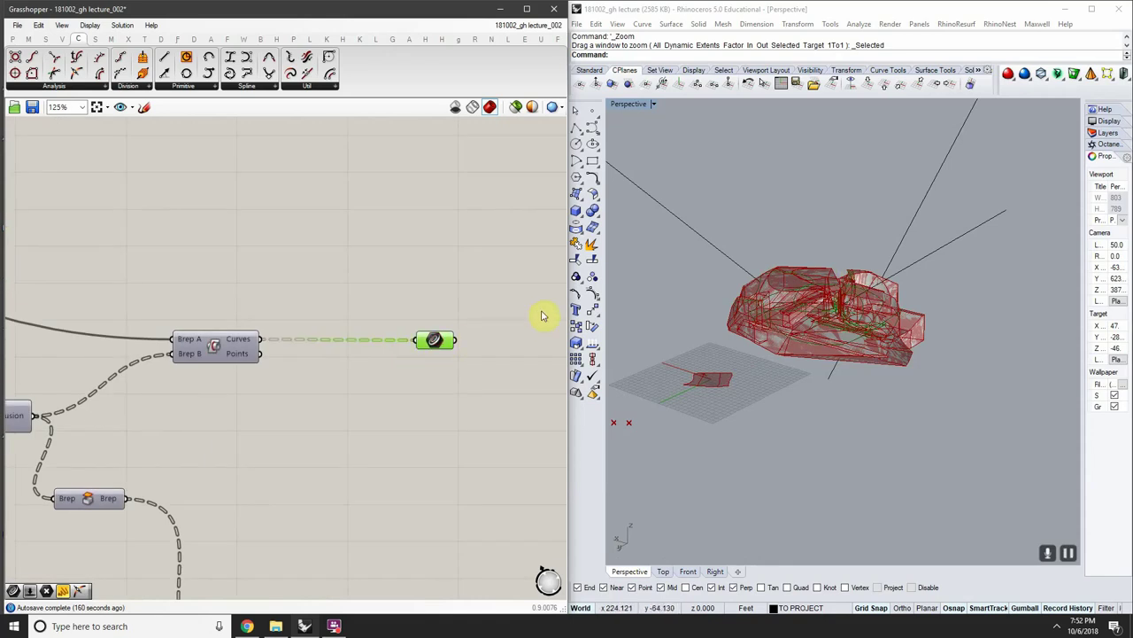
{"action": "right_click_drag", "start_coordinate": [919, 338], "coordinate": [938, 432]}
{"action": "scroll", "coordinate": [842, 322], "scroll_direction": "up", "scroll_amount": 7}
{"action": "right_click_drag", "start_coordinate": [842, 322], "coordinate": [790, 209]}
{"action": "scroll", "coordinate": [878, 195], "scroll_direction": "down", "scroll_amount": 5}
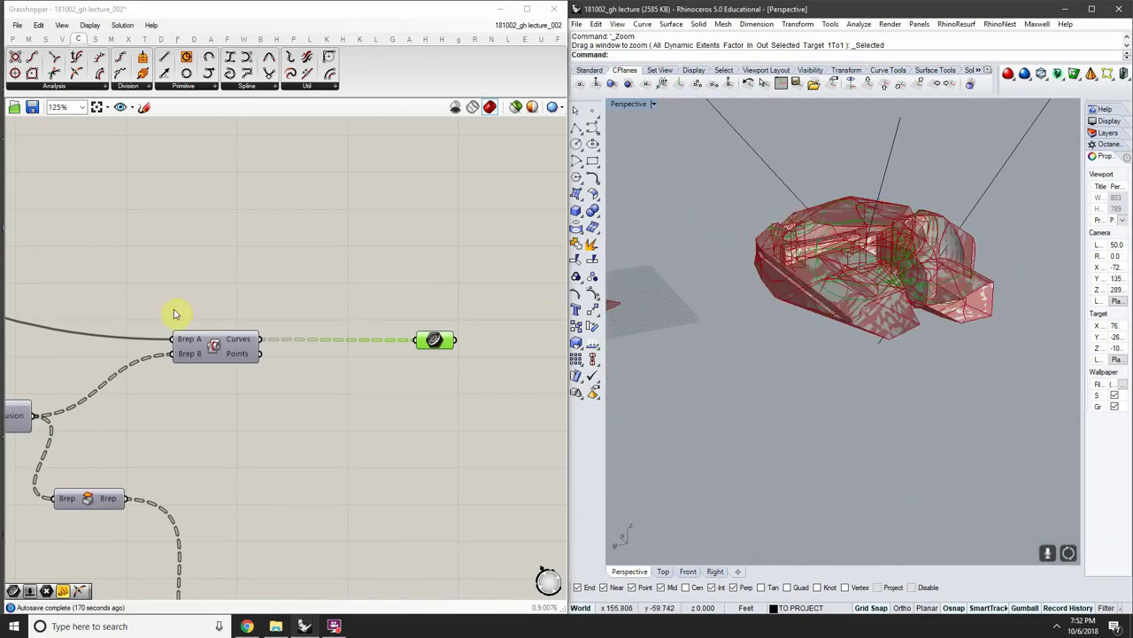
Turn off the preview of the Brep parameter that references the carved body
{"action": "scroll", "coordinate": [174, 313], "scroll_direction": "down", "scroll_amount": 4}
{"action": "scroll", "coordinate": [227, 227], "scroll_direction": "up", "scroll_amount": 4}
{"action": "left_click_drag", "start_coordinate": [222, 182], "coordinate": [78, 246]}
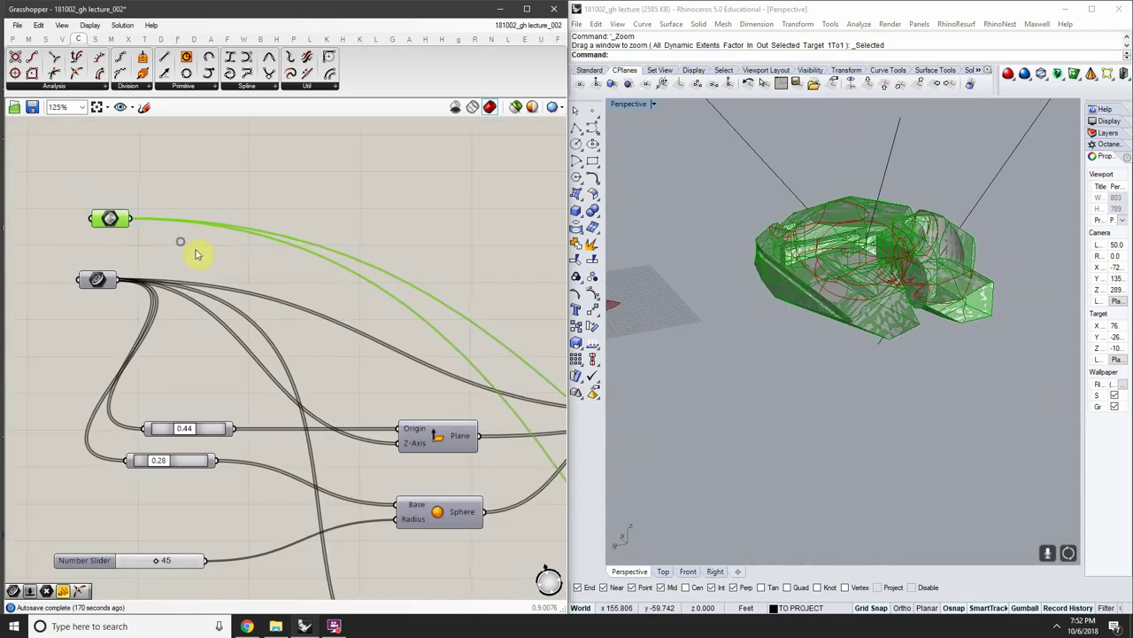
{"action": "right_click", "coordinate": [205, 240]}
{"action": "left_click", "coordinate": [234, 265]}
Highlight the Brep intersection's output Curve parameter and examine its curves on the body without the Brep preview
{"action": "right_click_drag", "start_coordinate": [405, 271], "coordinate": [265, 255]}
{"action": "scroll", "coordinate": [389, 267], "scroll_direction": "down", "scroll_amount": 4}
{"action": "right_click_drag", "start_coordinate": [463, 276], "coordinate": [189, 255]}
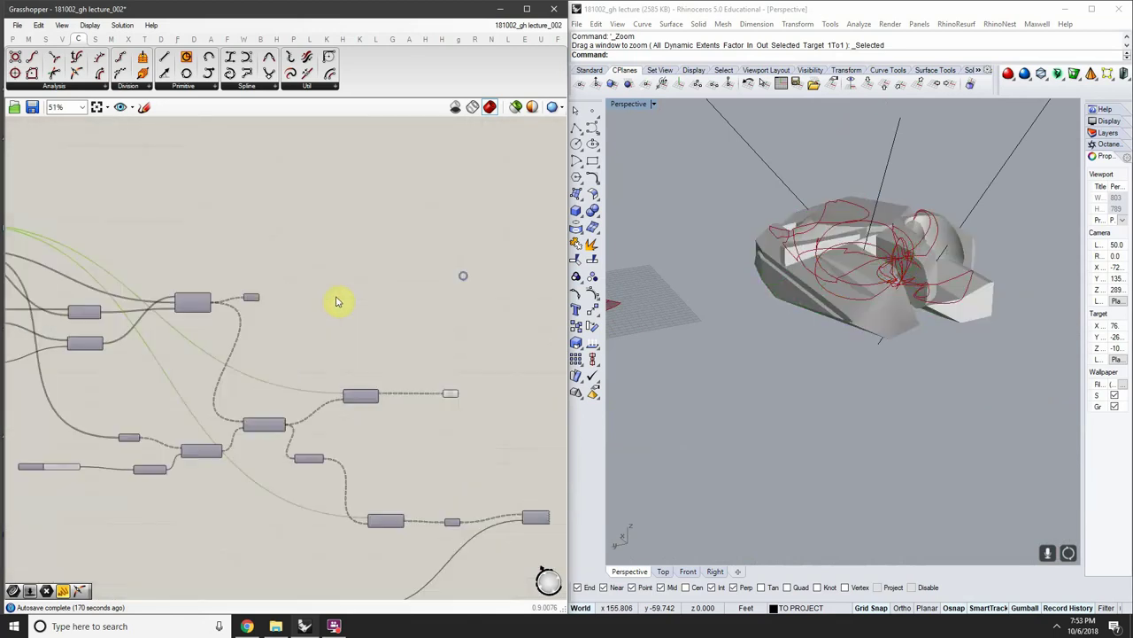
{"action": "scroll", "coordinate": [393, 317], "scroll_direction": "up", "scroll_amount": 2}
{"action": "left_click_drag", "start_coordinate": [518, 378], "coordinate": [470, 440]}
{"action": "right_click_drag", "start_coordinate": [872, 254], "coordinate": [918, 357]}
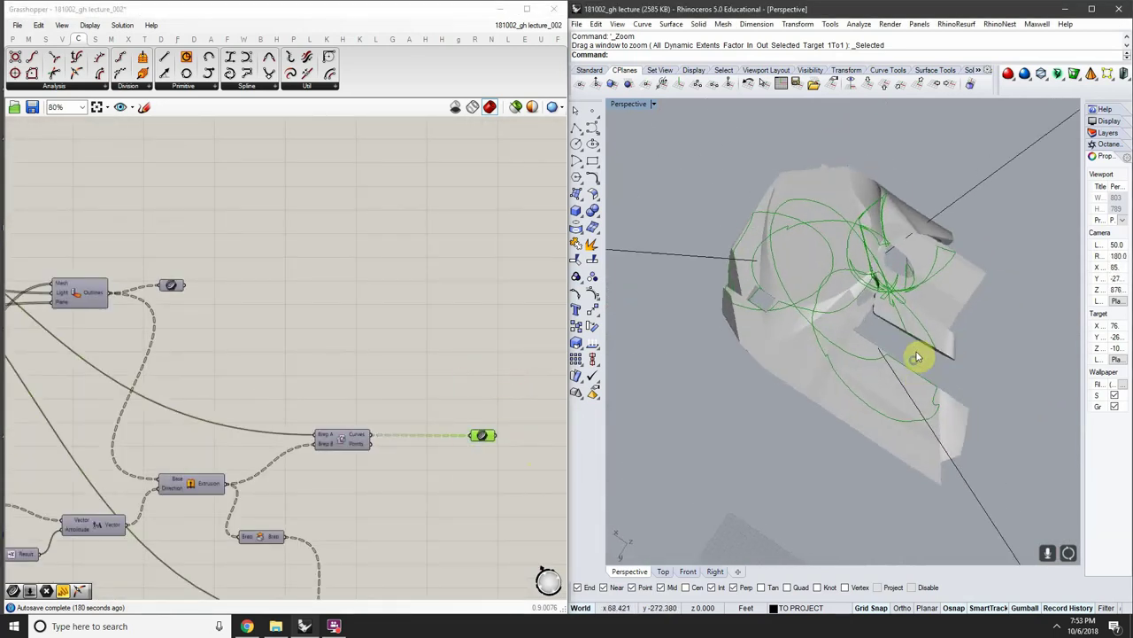
{"action": "scroll", "coordinate": [918, 282], "scroll_direction": "up", "scroll_amount": 5}
{"action": "right_click_drag", "start_coordinate": [918, 278], "coordinate": [970, 213]}
{"action": "scroll", "coordinate": [868, 254], "scroll_direction": "down", "scroll_amount": 2}
{"action": "scroll", "coordinate": [283, 369], "scroll_direction": "down", "scroll_amount": 3}
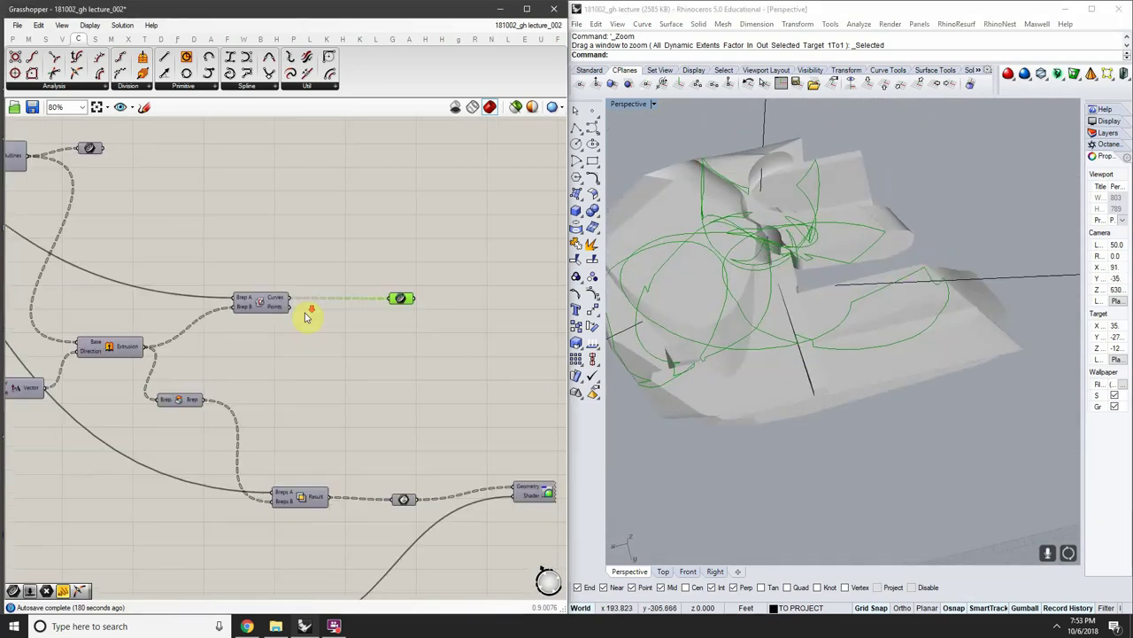
{"action": "scroll", "coordinate": [270, 342], "scroll_direction": "down", "scroll_amount": 2}
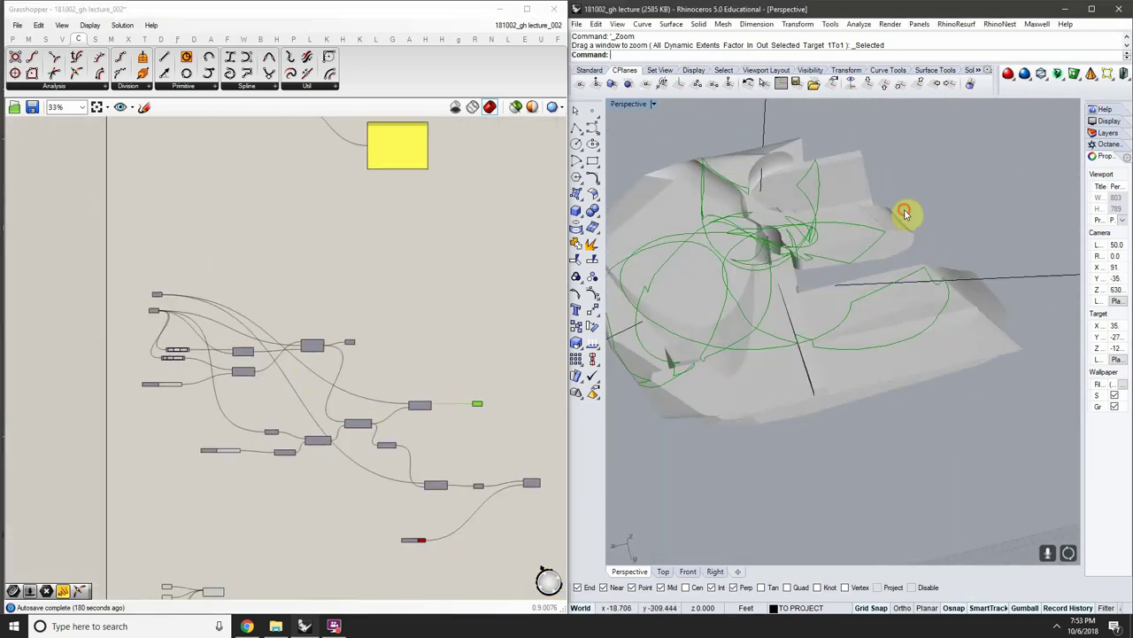
Examine from several sides and from above how the highlighted curves run over the carved openings of the body
{"action": "right_click_drag", "start_coordinate": [903, 212], "coordinate": [770, 220]}
{"action": "scroll", "coordinate": [835, 350], "scroll_direction": "down", "scroll_amount": 3}
{"action": "scroll", "coordinate": [904, 326], "scroll_direction": "up", "scroll_amount": 4}
{"action": "scroll", "coordinate": [850, 316], "scroll_direction": "down", "scroll_amount": 5}
{"action": "scroll", "coordinate": [827, 218], "scroll_direction": "up", "scroll_amount": 4}
{"action": "scroll", "coordinate": [845, 220], "scroll_direction": "up", "scroll_amount": 3}
{"action": "scroll", "coordinate": [858, 238], "scroll_direction": "up", "scroll_amount": 3}
{"action": "right_click_drag", "start_coordinate": [858, 238], "coordinate": [811, 244]}
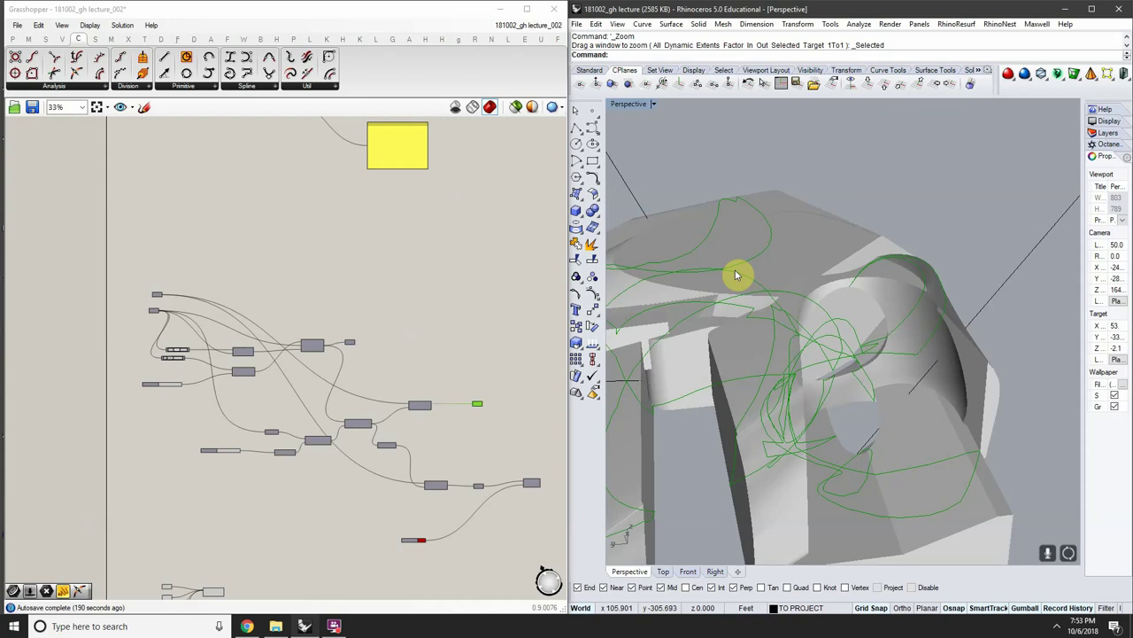
{"action": "scroll", "coordinate": [759, 317], "scroll_direction": "down", "scroll_amount": 6}
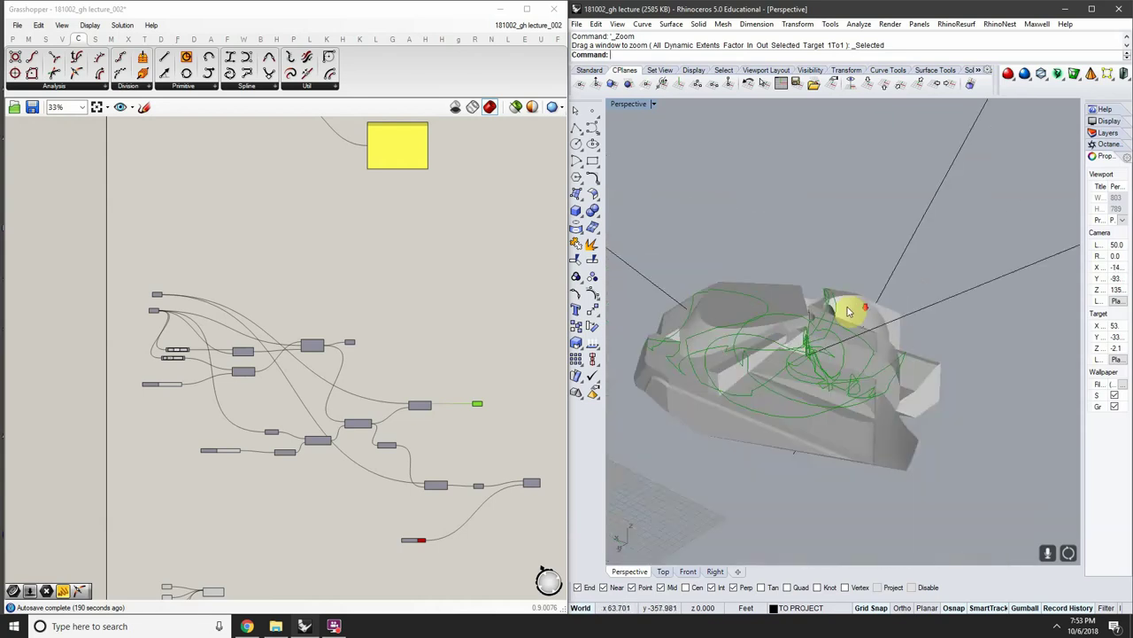
{"action": "right_click_drag", "start_coordinate": [852, 309], "coordinate": [869, 422]}
{"action": "scroll", "coordinate": [905, 396], "scroll_direction": "down", "scroll_amount": 3}
{"action": "scroll", "coordinate": [891, 410], "scroll_direction": "up", "scroll_amount": 3}
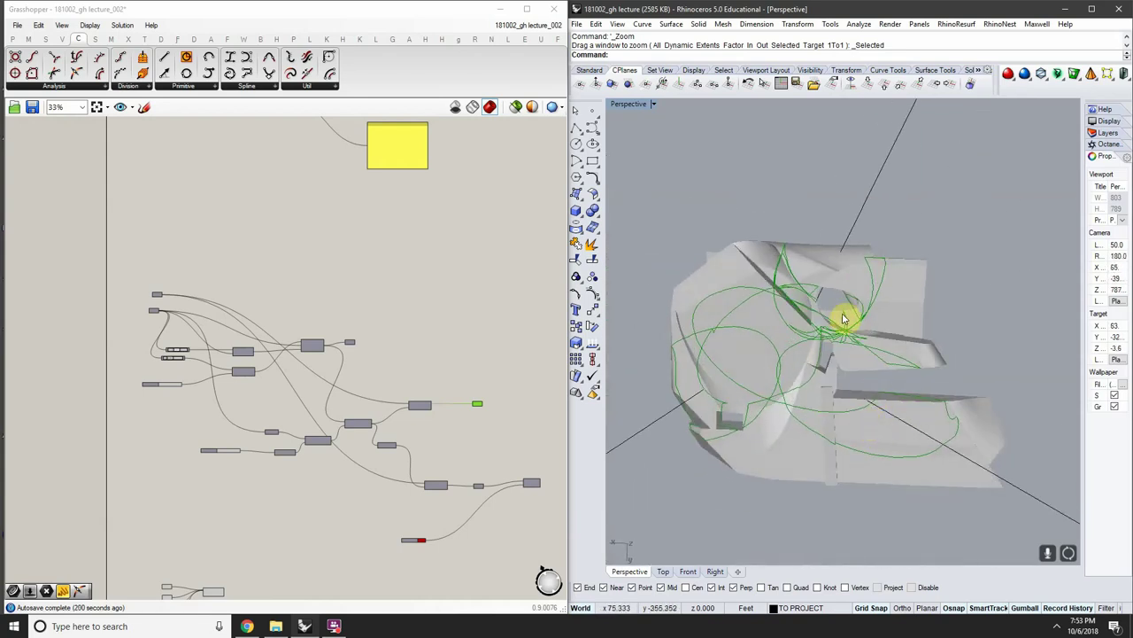
Move the Brep parameter down so that it sits close above the Curve parameter
{"action": "scroll", "coordinate": [188, 326], "scroll_direction": "up", "scroll_amount": 4}
{"action": "right_click_drag", "start_coordinate": [186, 325], "coordinate": [231, 400]}
{"action": "scroll", "coordinate": [194, 303], "scroll_direction": "down", "scroll_amount": 4}
{"action": "right_click_drag", "start_coordinate": [193, 301], "coordinate": [205, 289]}
{"action": "scroll", "coordinate": [202, 288], "scroll_direction": "up", "scroll_amount": 5}
{"action": "left_click_drag", "start_coordinate": [194, 294], "coordinate": [149, 364]}
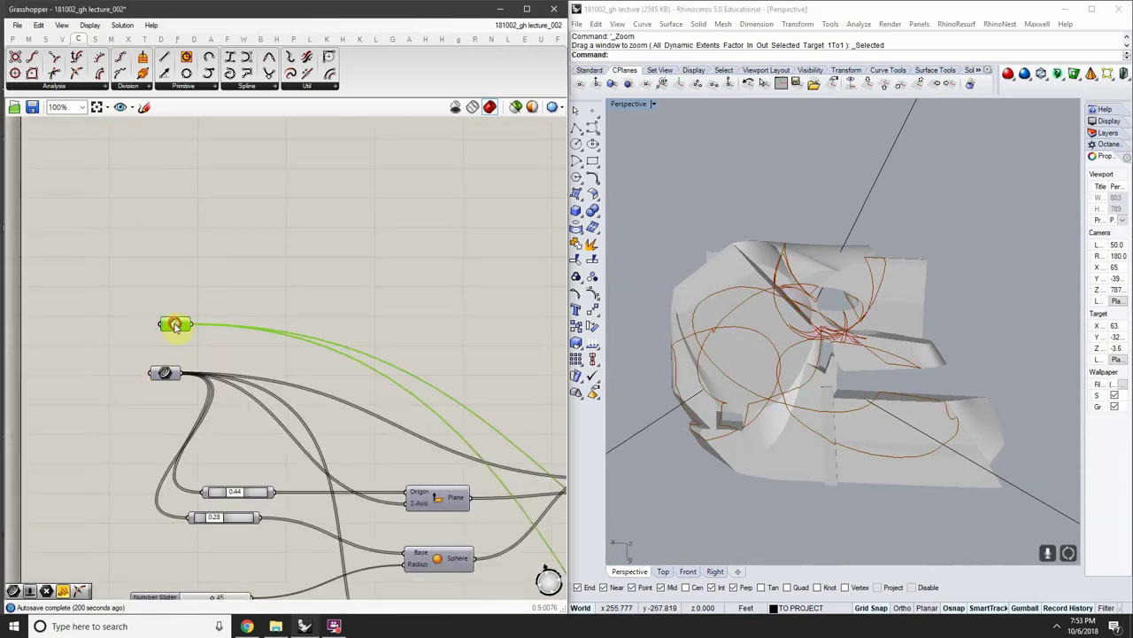
{"action": "left_click_drag", "start_coordinate": [175, 325], "coordinate": [147, 356]}
{"action": "scroll", "coordinate": [157, 362], "scroll_direction": "down", "scroll_amount": 3}
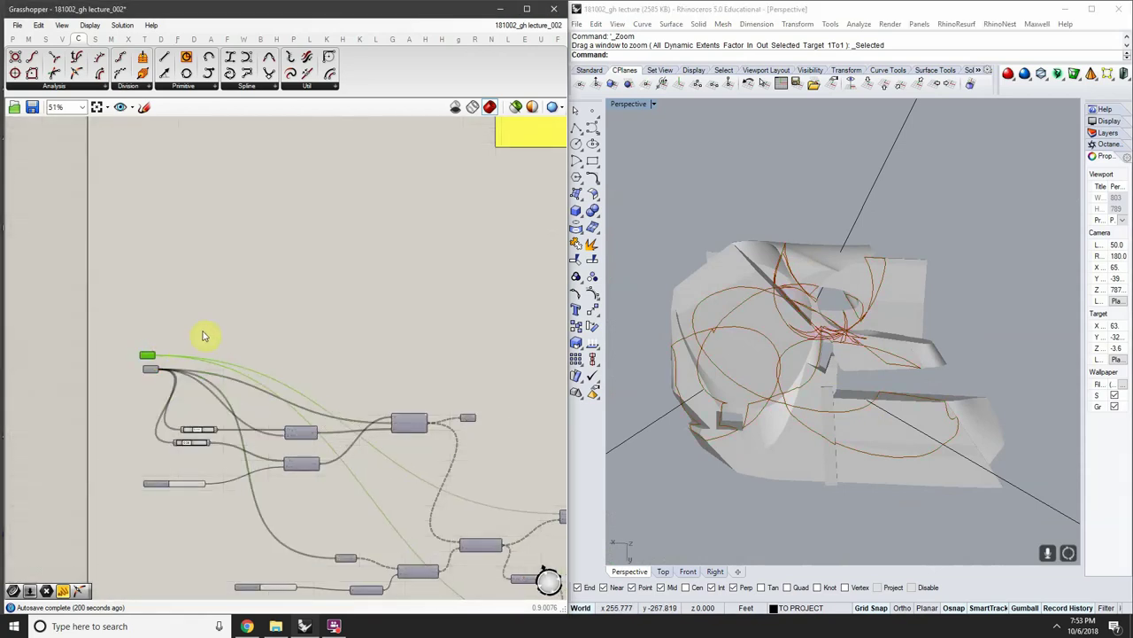
{"action": "right_click_drag", "start_coordinate": [836, 333], "coordinate": [857, 266]}
{"action": "scroll", "coordinate": [863, 276], "scroll_direction": "down", "scroll_amount": 5}
{"action": "scroll", "coordinate": [42, 373], "scroll_direction": "up", "scroll_amount": 2}
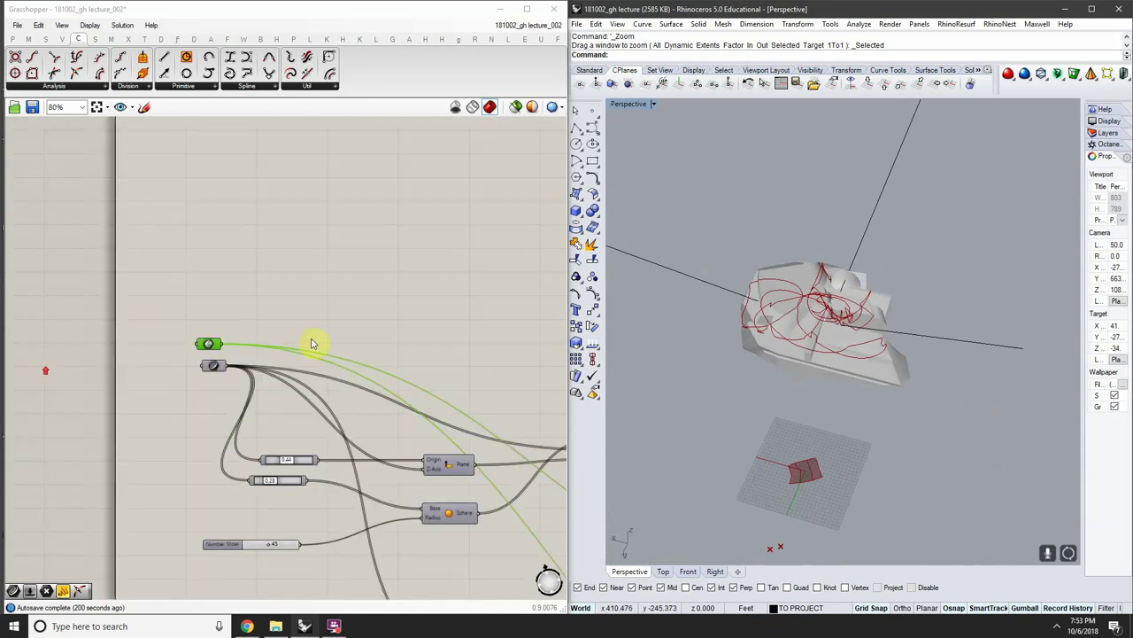
{"action": "right_click_drag", "start_coordinate": [315, 344], "coordinate": [225, 407]}
{"action": "scroll", "coordinate": [237, 398], "scroll_direction": "down", "scroll_amount": 2}
{"action": "double_click", "coordinate": [217, 314]}
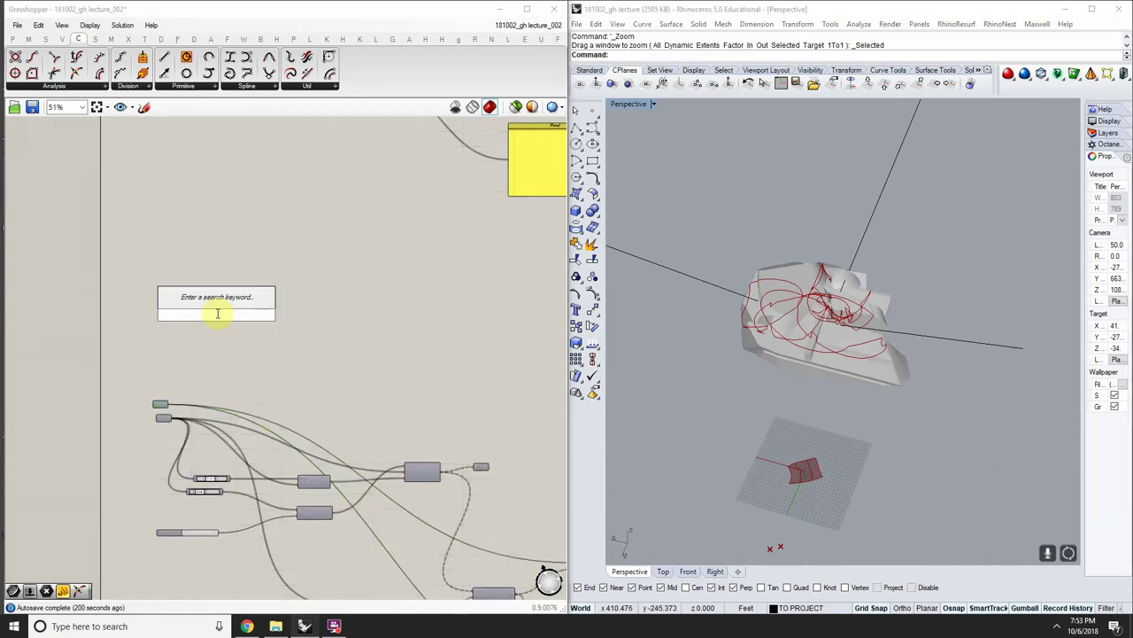
{"action": "type", "text": "CURVES"}
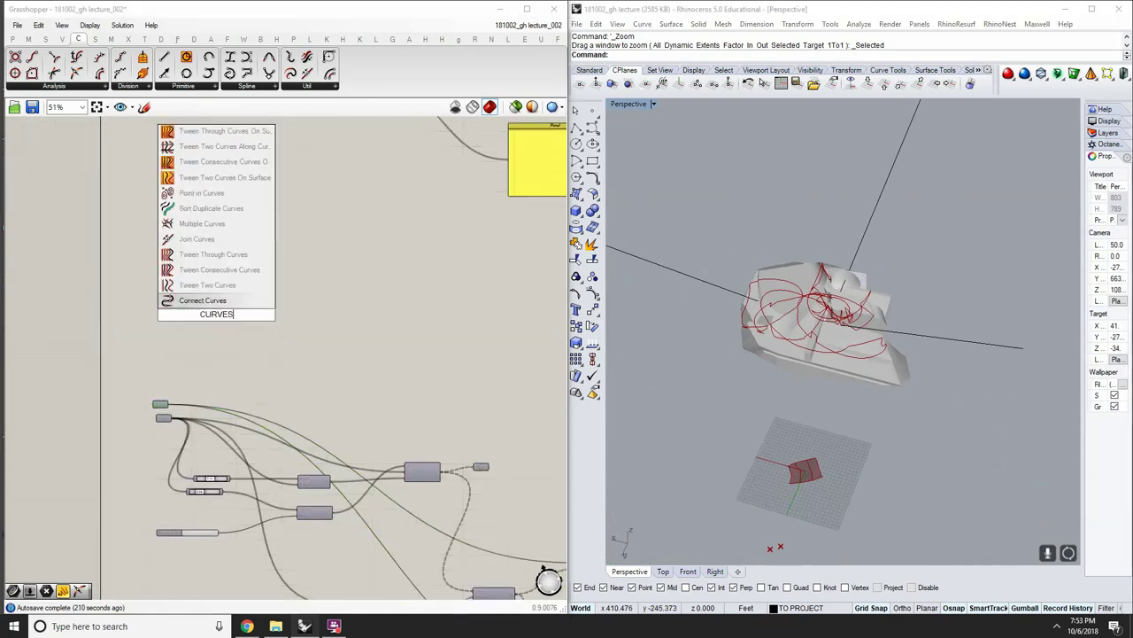
{"action": "key", "text": "Return"}
{"action": "key", "text": "ctrl+z"}
Place a new Curve parameter on the empty canvas above the carved-body definition
{"action": "double_click", "coordinate": [216, 314]}
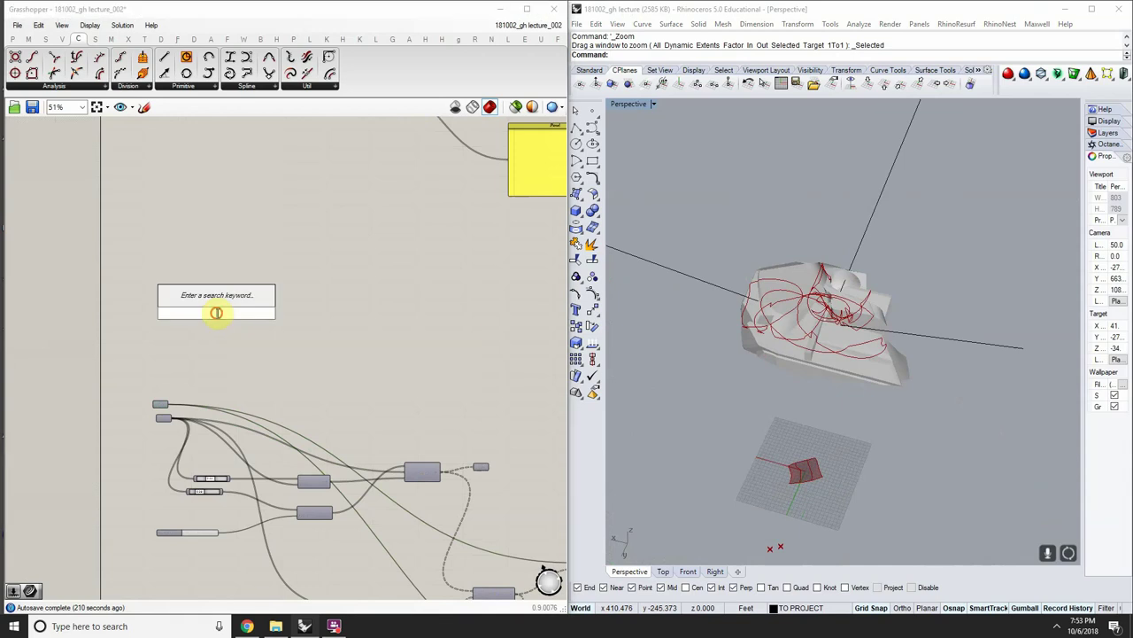
{"action": "type", "text": "curve"}
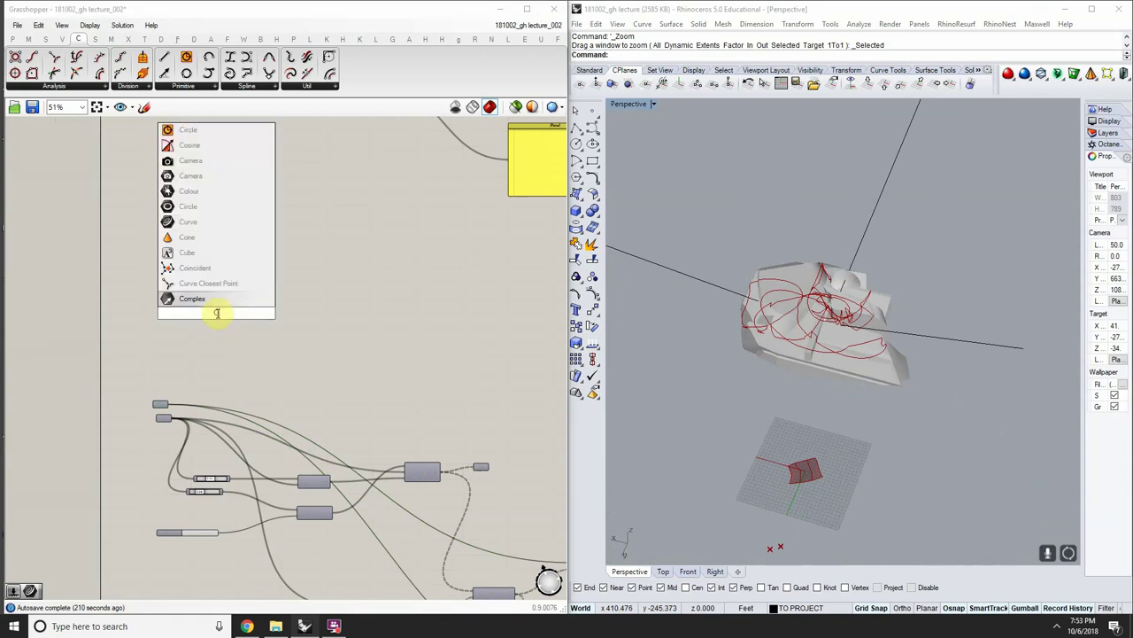
{"action": "key", "text": "Return"}
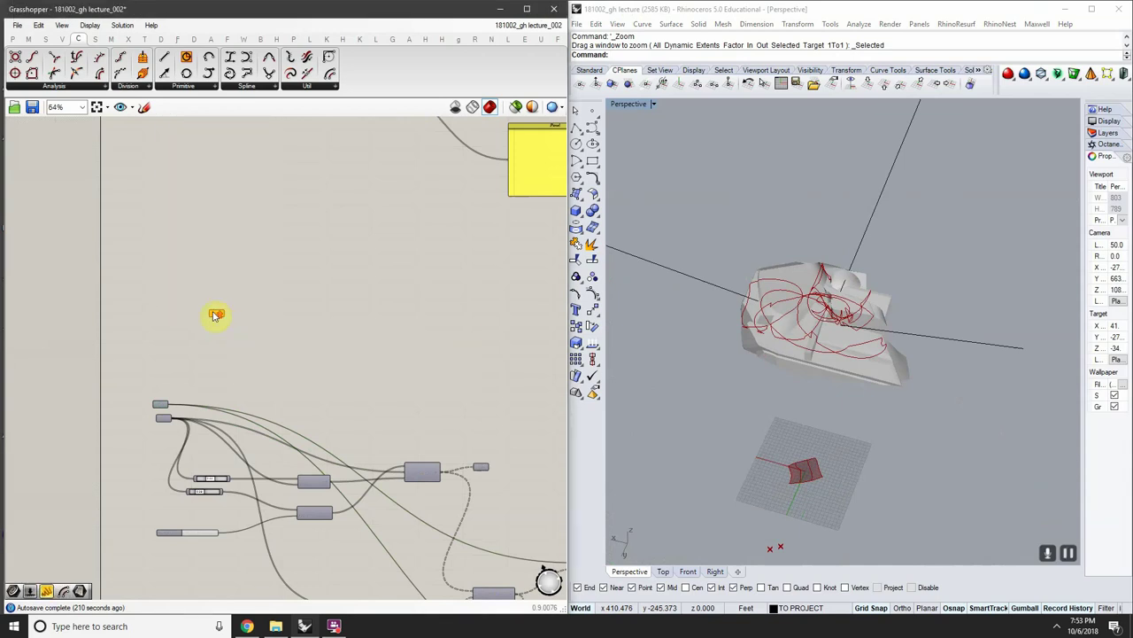
{"action": "scroll", "coordinate": [216, 316], "scroll_direction": "up", "scroll_amount": 4}
{"action": "left_click_drag", "start_coordinate": [182, 273], "coordinate": [156, 255]}
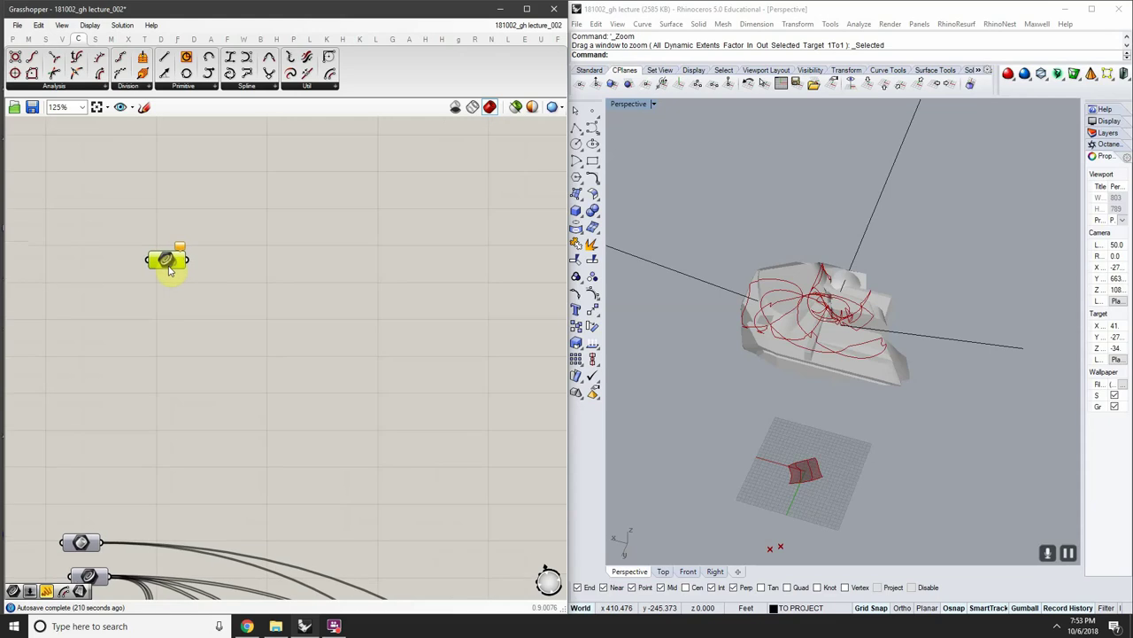
Reference the three straight lines around the carved body as multiple curves in the new Curve parameter
{"action": "right_click", "coordinate": [156, 256]}
{"action": "left_click", "coordinate": [238, 453]}
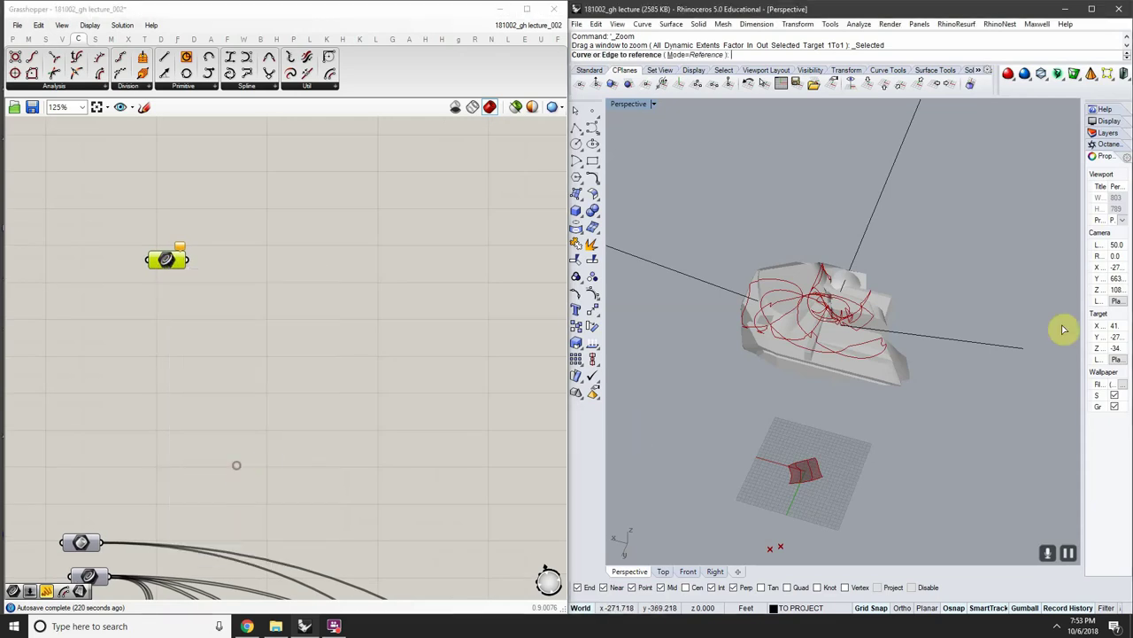
{"action": "left_click", "coordinate": [927, 329]}
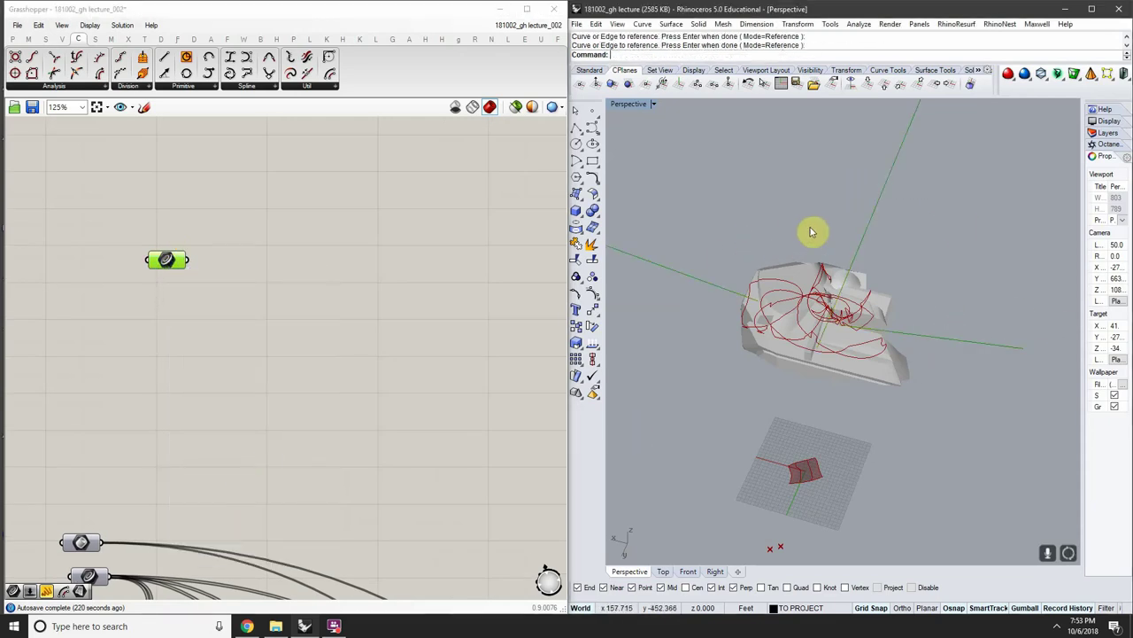
Place a new Brep parameter on the canvas just above the newly added Curve parameter
{"action": "right_click_drag", "start_coordinate": [811, 232], "coordinate": [804, 309]}
{"action": "right_click_drag", "start_coordinate": [224, 284], "coordinate": [184, 271]}
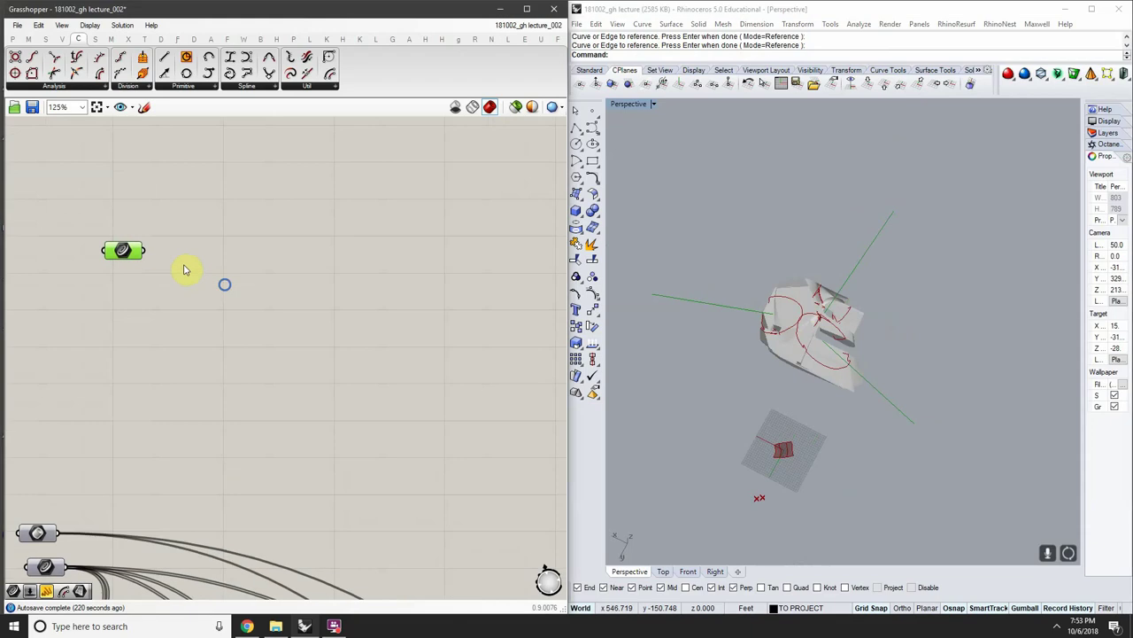
{"action": "scroll", "coordinate": [190, 269], "scroll_direction": "down", "scroll_amount": 3}
{"action": "scroll", "coordinate": [207, 283], "scroll_direction": "up", "scroll_amount": 2}
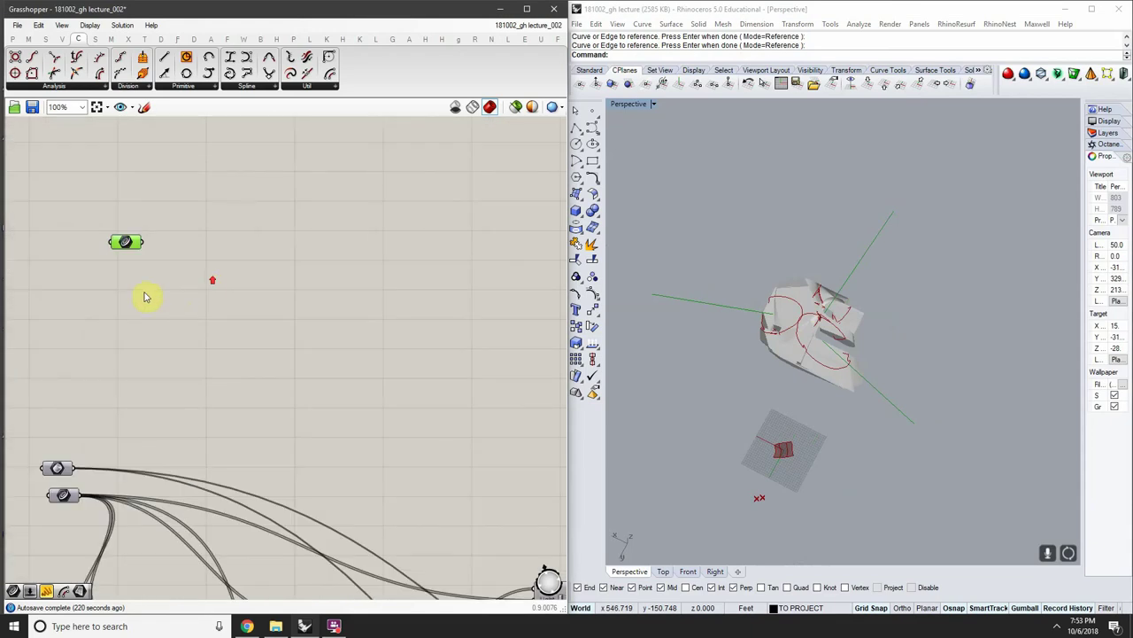
{"action": "double_click", "coordinate": [133, 201]}
{"action": "type", "text": "brep"}
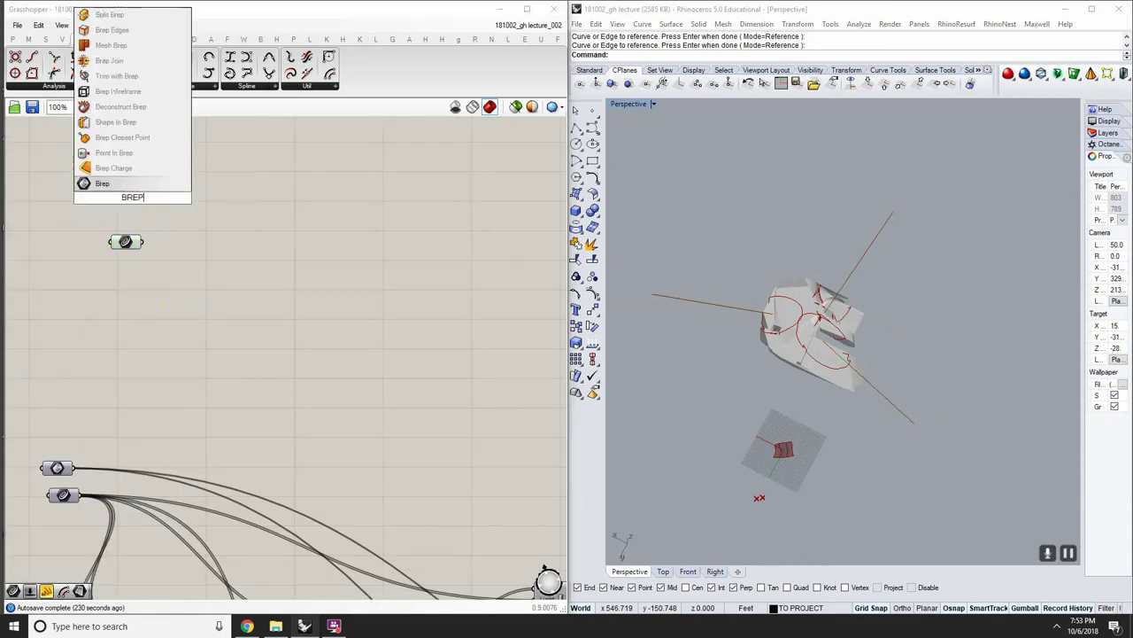
{"action": "key", "text": "Return"}
Reference the carved body in the new Brep parameter using the multiple Breps option
{"action": "right_click", "coordinate": [134, 201]}
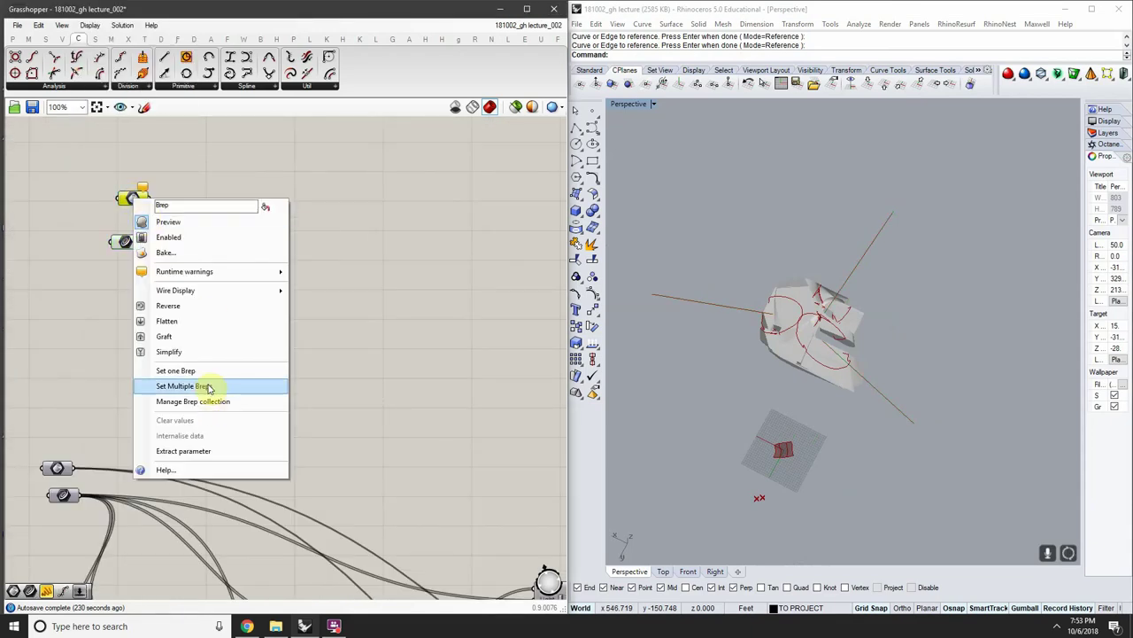
{"action": "left_click", "coordinate": [209, 392]}
{"action": "left_click", "coordinate": [773, 335]}
{"action": "key", "text": "Return"}
{"action": "right_click_drag", "start_coordinate": [785, 266], "coordinate": [785, 245]}
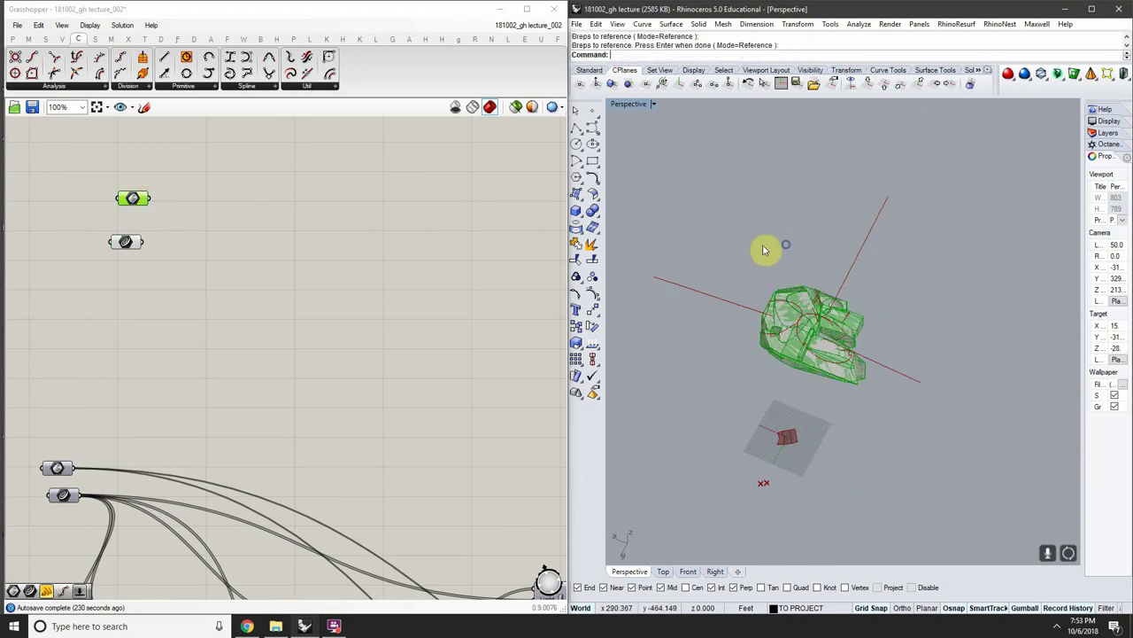
Turn off the preview of all components in the existing carved-body definition below the two new parameters
{"action": "scroll", "coordinate": [154, 379], "scroll_direction": "down", "scroll_amount": 1}
{"action": "right_click_drag", "start_coordinate": [294, 406], "coordinate": [240, 320]}
{"action": "scroll", "coordinate": [499, 481], "scroll_direction": "down", "scroll_amount": 5}
{"action": "left_click_drag", "start_coordinate": [526, 498], "coordinate": [175, 314]}
{"action": "right_click", "coordinate": [324, 321]}
{"action": "left_click", "coordinate": [353, 348]}
{"action": "scroll", "coordinate": [346, 328], "scroll_direction": "up", "scroll_amount": 1}
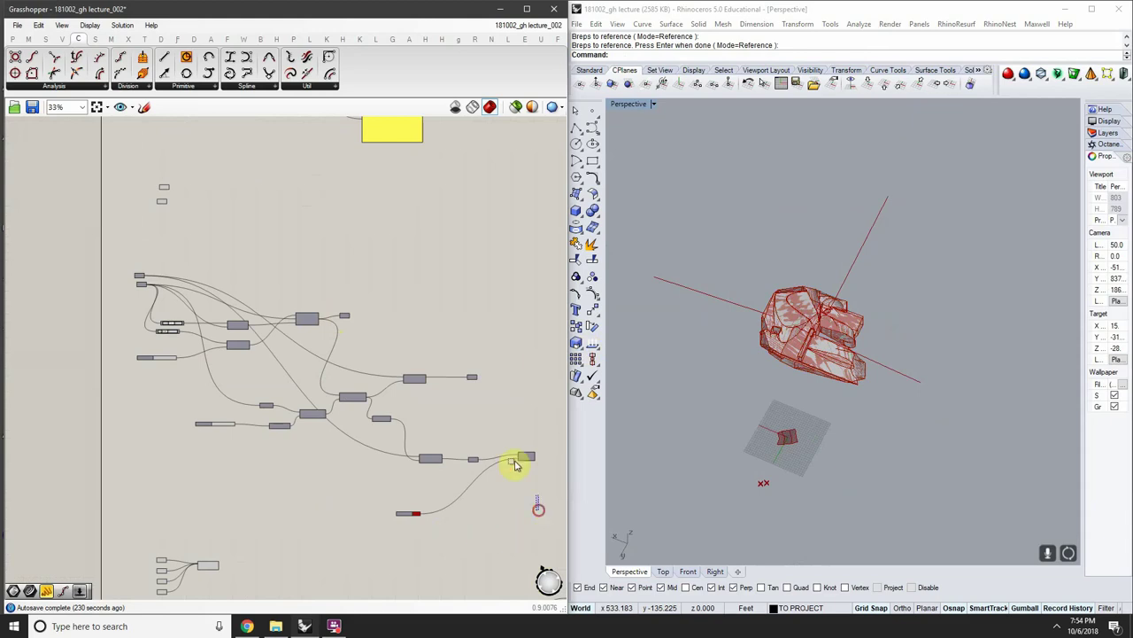
{"action": "left_click_drag", "start_coordinate": [538, 509], "coordinate": [92, 234]}
{"action": "scroll", "coordinate": [172, 316], "scroll_direction": "up", "scroll_amount": 4}
{"action": "left_click", "coordinate": [158, 265]}
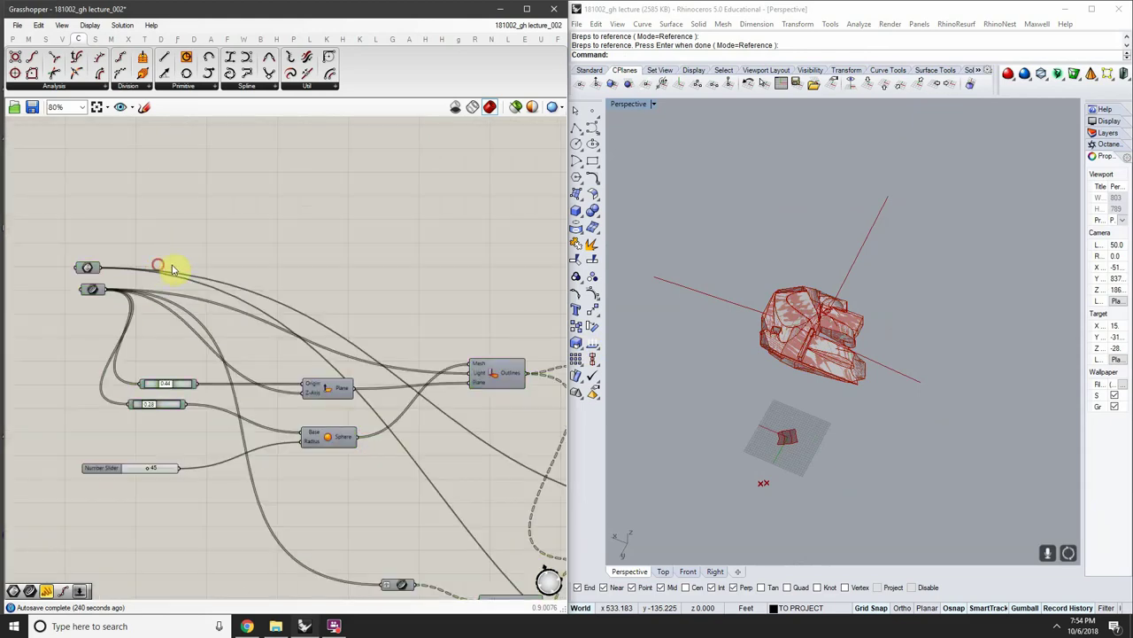
Examine the two new parameters and the component wiring of the carved-body definition beneath them
{"action": "scroll", "coordinate": [182, 267], "scroll_direction": "down", "scroll_amount": 3}
{"action": "right_click_drag", "start_coordinate": [195, 253], "coordinate": [190, 293]}
{"action": "scroll", "coordinate": [196, 244], "scroll_direction": "up", "scroll_amount": 2}
{"action": "left_click_drag", "start_coordinate": [211, 163], "coordinate": [168, 267]}
{"action": "scroll", "coordinate": [276, 344], "scroll_direction": "down", "scroll_amount": 1}
{"action": "left_click", "coordinate": [307, 338]}
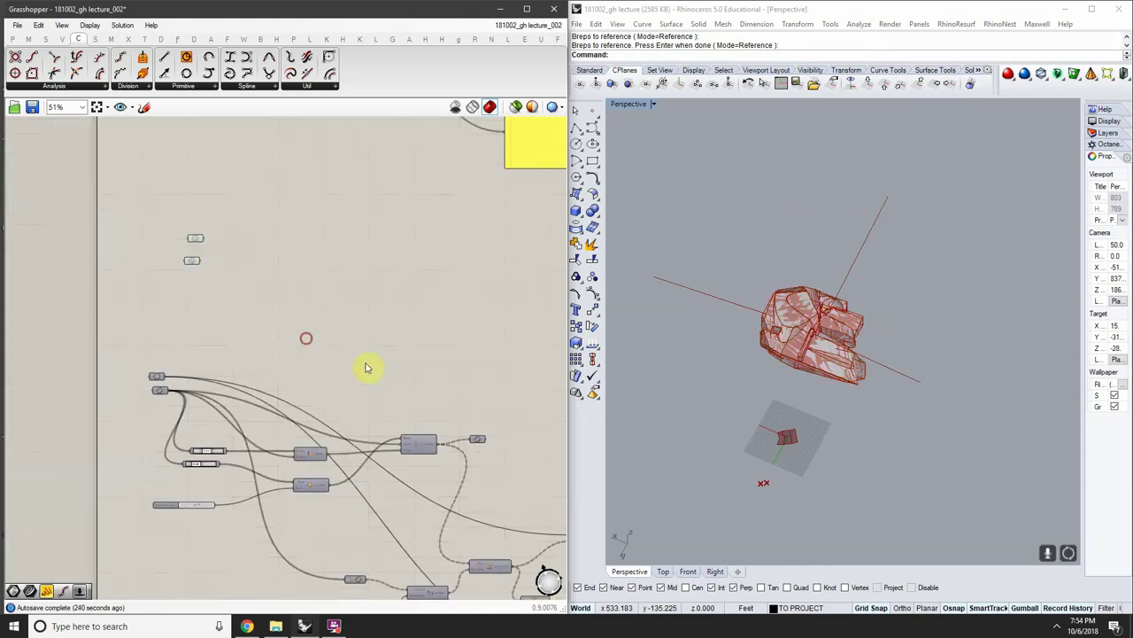
{"action": "right_click_drag", "start_coordinate": [384, 370], "coordinate": [279, 287]}
{"action": "scroll", "coordinate": [292, 301], "scroll_direction": "down", "scroll_amount": 4}
{"action": "scroll", "coordinate": [294, 329], "scroll_direction": "up", "scroll_amount": 6}
{"action": "right_click_drag", "start_coordinate": [92, 323], "coordinate": [199, 337]}
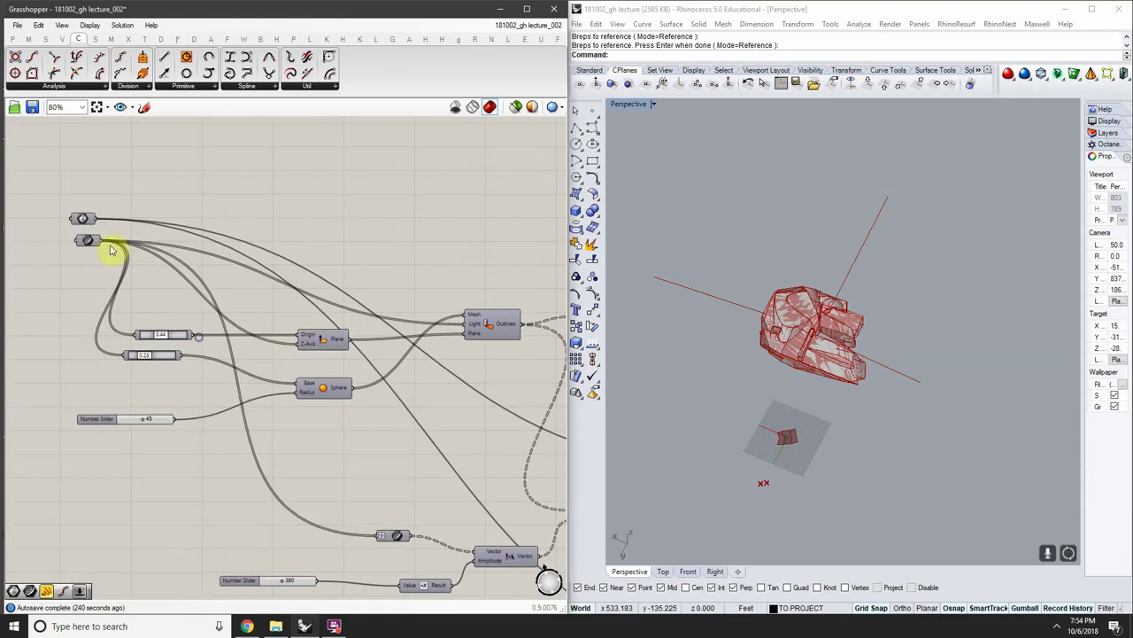
{"action": "mouse_move", "coordinate": [431, 348]}
{"action": "right_mouse_down"}
{"action": "mouse_move", "coordinate": [366, 321]}
{"action": "mouse_move", "coordinate": [318, 279]}
{"action": "right_mouse_up"}
{"action": "mouse_move", "coordinate": [508, 424]}
{"action": "right_mouse_down"}
{"action": "mouse_move", "coordinate": [361, 353]}
{"action": "mouse_move", "coordinate": [241, 328]}
{"action": "mouse_move", "coordinate": [419, 496]}
{"action": "mouse_move", "coordinate": [258, 321]}
{"action": "right_mouse_up"}
{"action": "scroll", "coordinate": [180, 305], "scroll_direction": "up", "scroll_amount": 2}
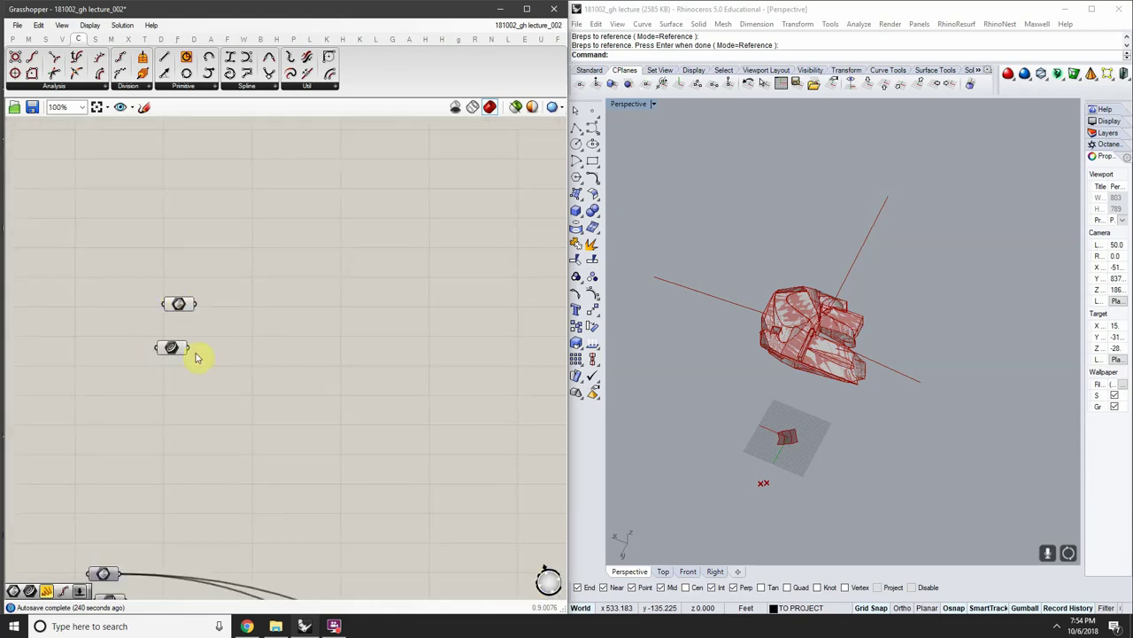
{"action": "scroll", "coordinate": [431, 435], "scroll_direction": "down", "scroll_amount": 6}
{"action": "left_click_drag", "start_coordinate": [425, 409], "coordinate": [119, 247]}
{"action": "scroll", "coordinate": [125, 245], "scroll_direction": "up", "scroll_amount": 4}
{"action": "right_click_drag", "start_coordinate": [343, 331], "coordinate": [184, 274]}
{"action": "scroll", "coordinate": [225, 299], "scroll_direction": "down", "scroll_amount": 3}
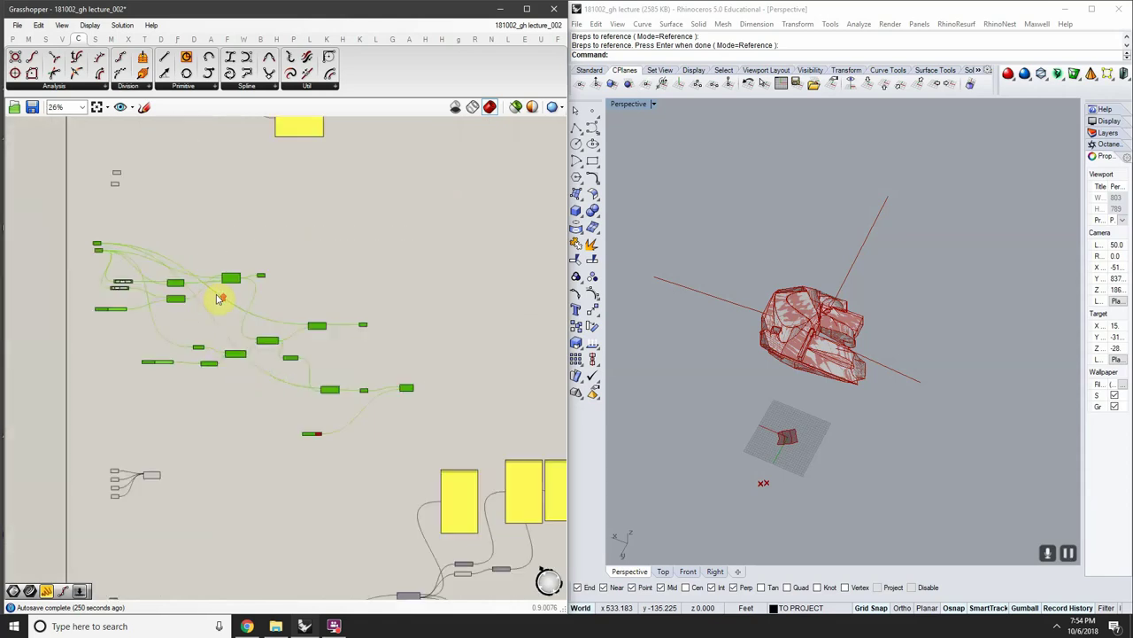
{"action": "scroll", "coordinate": [213, 290], "scroll_direction": "up", "scroll_amount": 2}
Move all definitions below the carved-body definition further down to clear empty canvas space beneath it
{"action": "scroll", "coordinate": [386, 360], "scroll_direction": "down", "scroll_amount": 6}
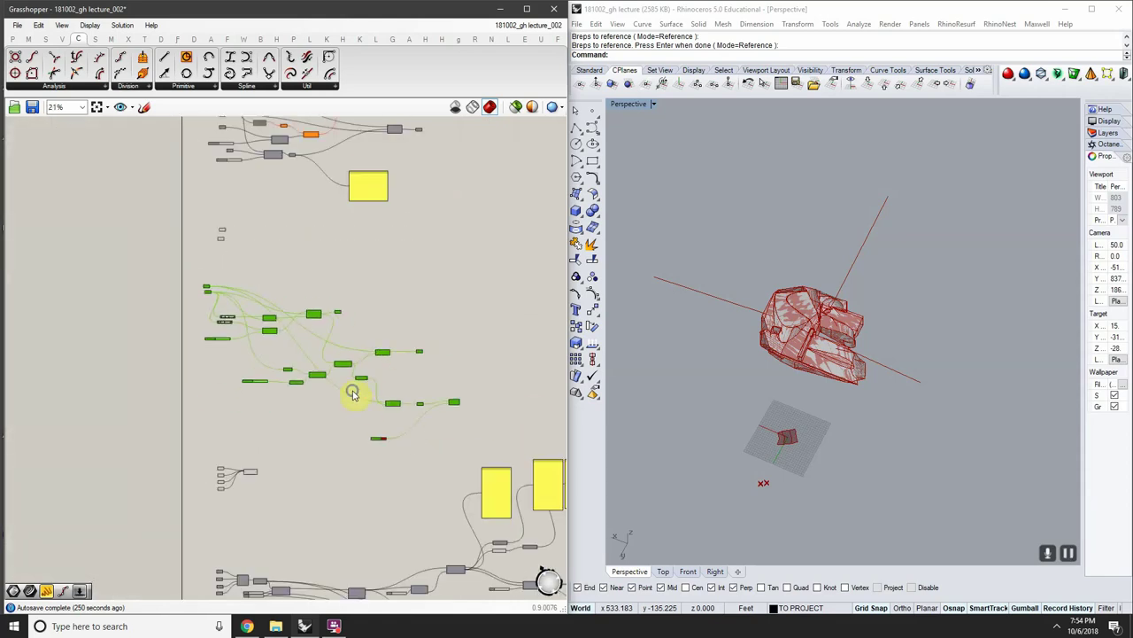
{"action": "left_click_drag", "start_coordinate": [519, 354], "coordinate": [140, 212]}
{"action": "left_click_drag", "start_coordinate": [354, 227], "coordinate": [351, 388]}
{"action": "left_click", "coordinate": [336, 316]}
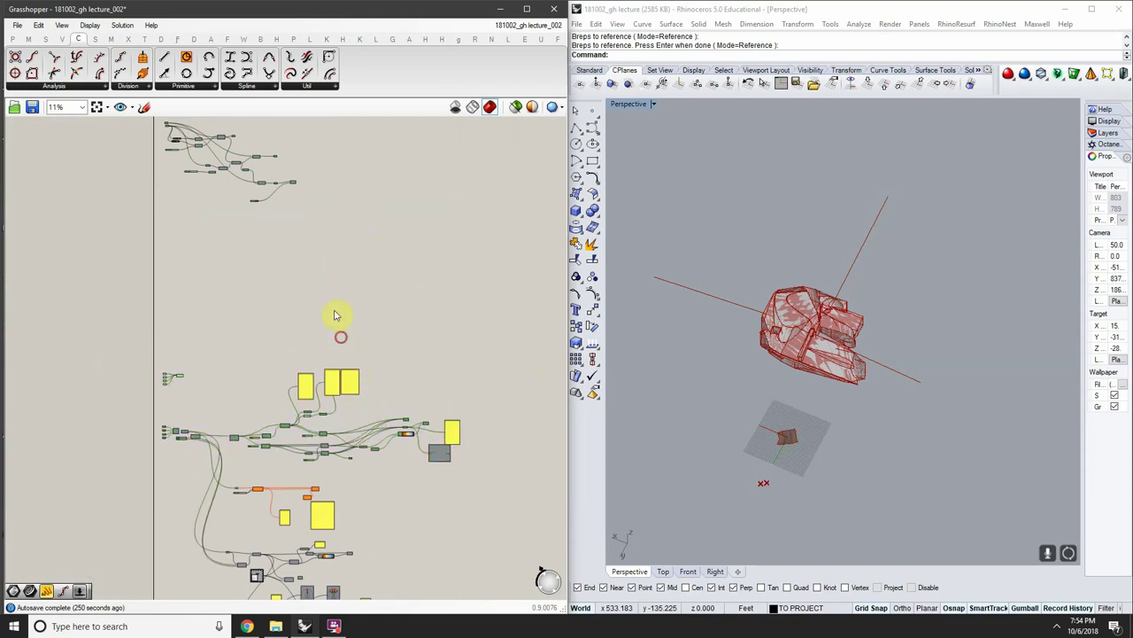
Examine the lower definitions and the overall layout of the entire Grasshopper document
{"action": "scroll", "coordinate": [283, 360], "scroll_direction": "up", "scroll_amount": 2}
{"action": "scroll", "coordinate": [304, 364], "scroll_direction": "down", "scroll_amount": 2}
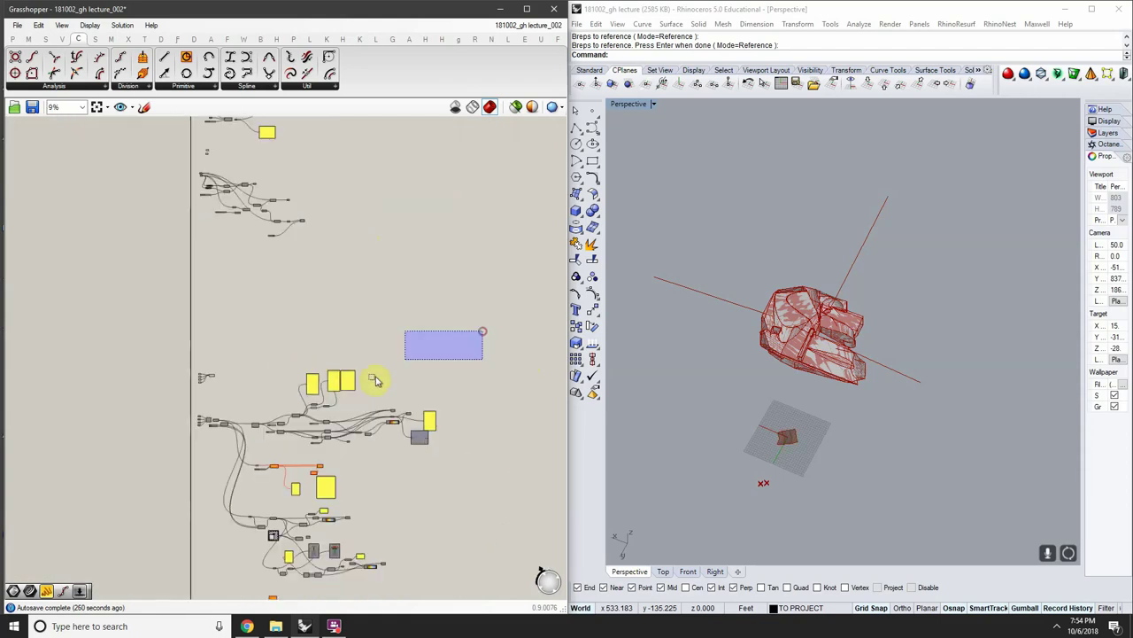
{"action": "scroll", "coordinate": [388, 401], "scroll_direction": "up", "scroll_amount": 2}
{"action": "left_click_drag", "start_coordinate": [391, 354], "coordinate": [113, 435]}
{"action": "scroll", "coordinate": [120, 438], "scroll_direction": "up", "scroll_amount": 4}
{"action": "scroll", "coordinate": [131, 444], "scroll_direction": "up", "scroll_amount": 1}
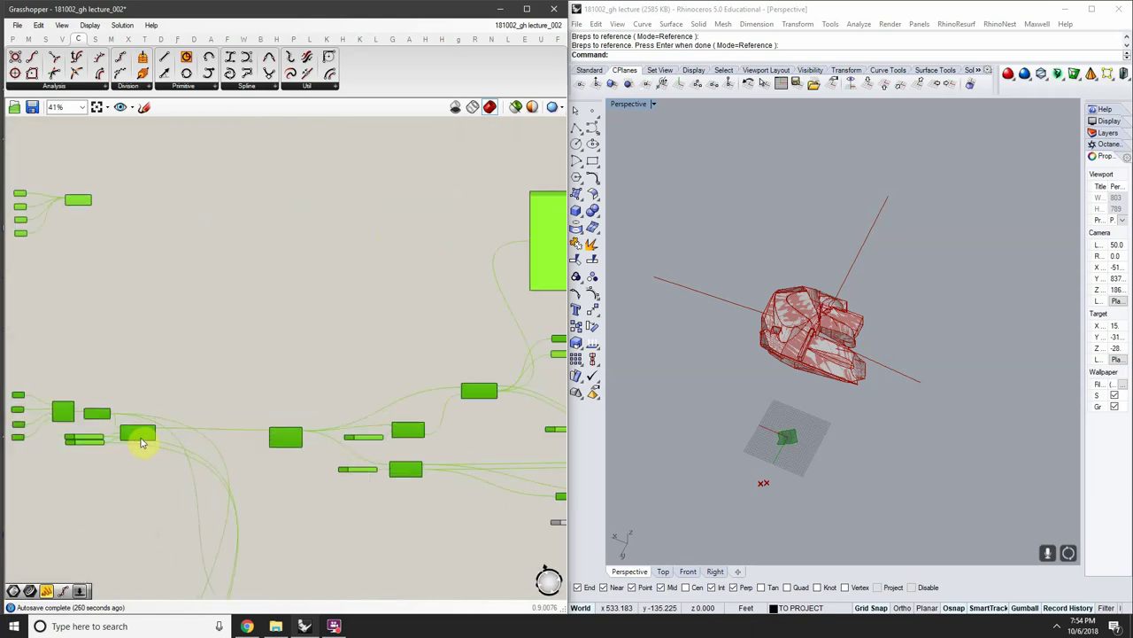
{"action": "right_click_drag", "start_coordinate": [139, 437], "coordinate": [254, 452]}
{"action": "scroll", "coordinate": [328, 481], "scroll_direction": "down", "scroll_amount": 6}
{"action": "left_click_drag", "start_coordinate": [307, 474], "coordinate": [253, 470]}
{"action": "right_click_drag", "start_coordinate": [287, 458], "coordinate": [204, 438]}
{"action": "scroll", "coordinate": [265, 420], "scroll_direction": "down", "scroll_amount": 4}
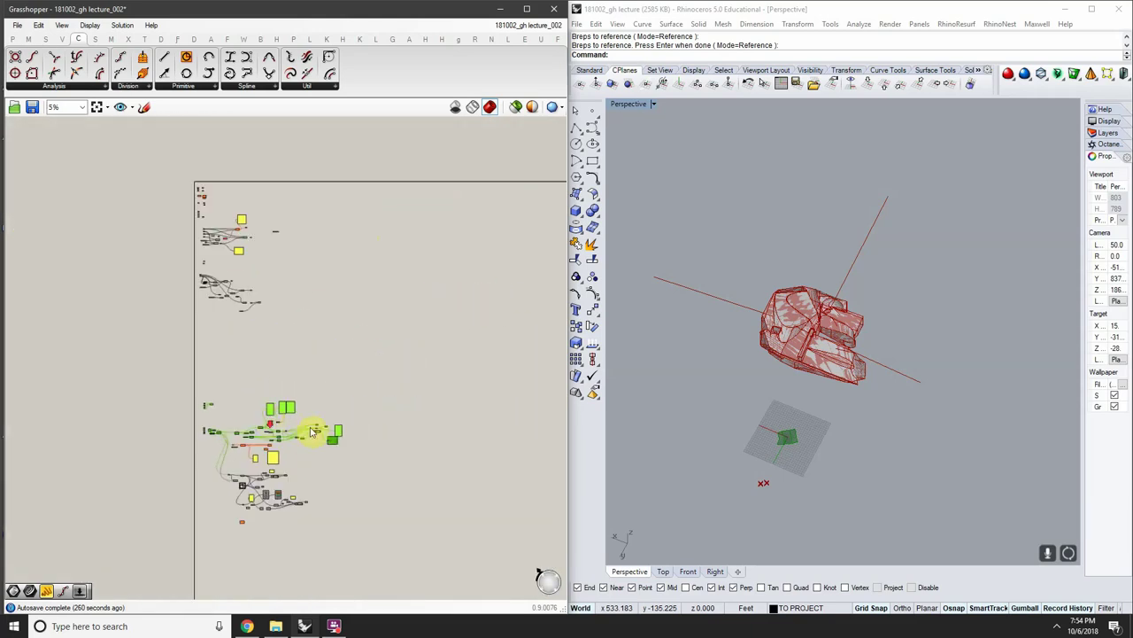
{"action": "right_click_drag", "start_coordinate": [358, 423], "coordinate": [278, 387]}
{"action": "right_click_drag", "start_coordinate": [416, 380], "coordinate": [346, 364]}
{"action": "right_click_drag", "start_coordinate": [466, 385], "coordinate": [172, 223]}
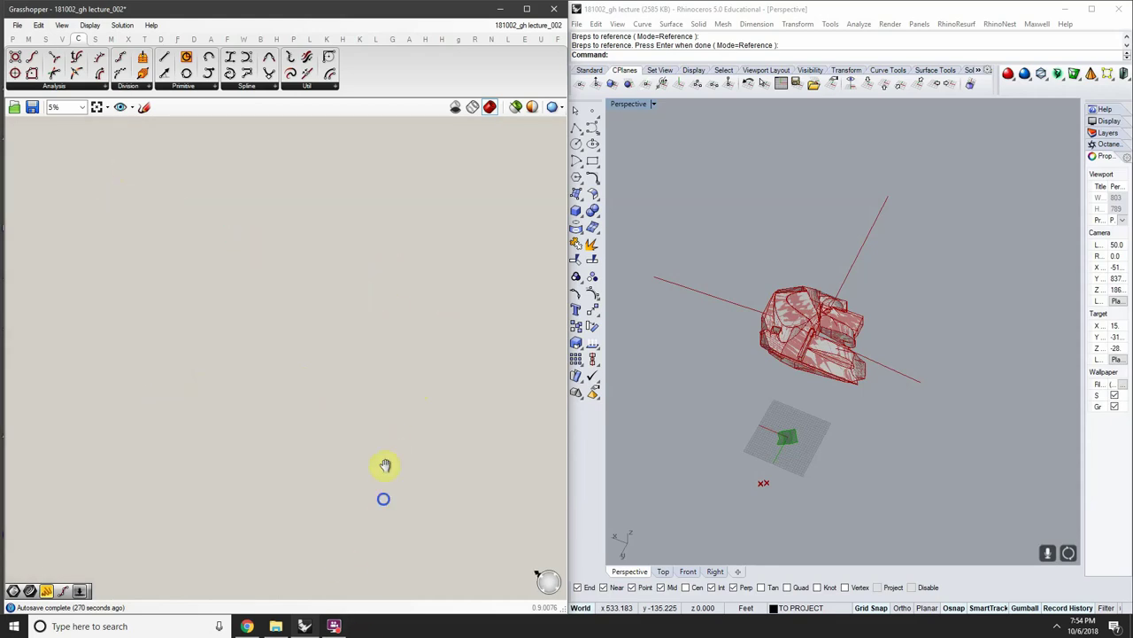
{"action": "left_click", "coordinate": [98, 107]}
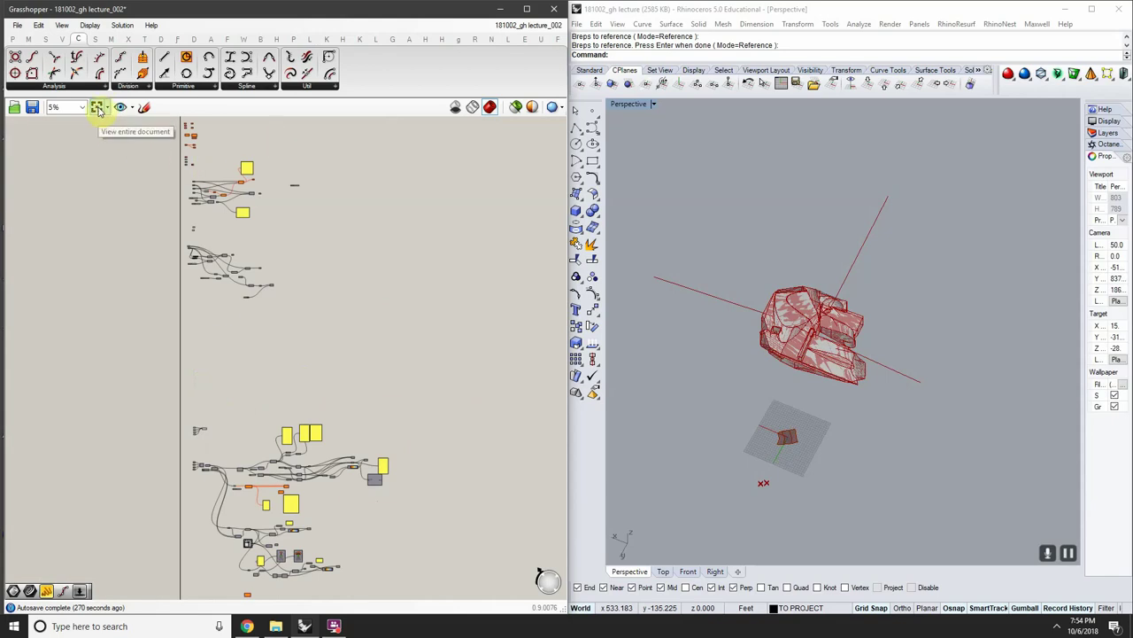
Align the new Brep parameter directly above the new Curve parameter and keep it selected to highlight the carved body
{"action": "scroll", "coordinate": [184, 190], "scroll_direction": "up", "scroll_amount": 10}
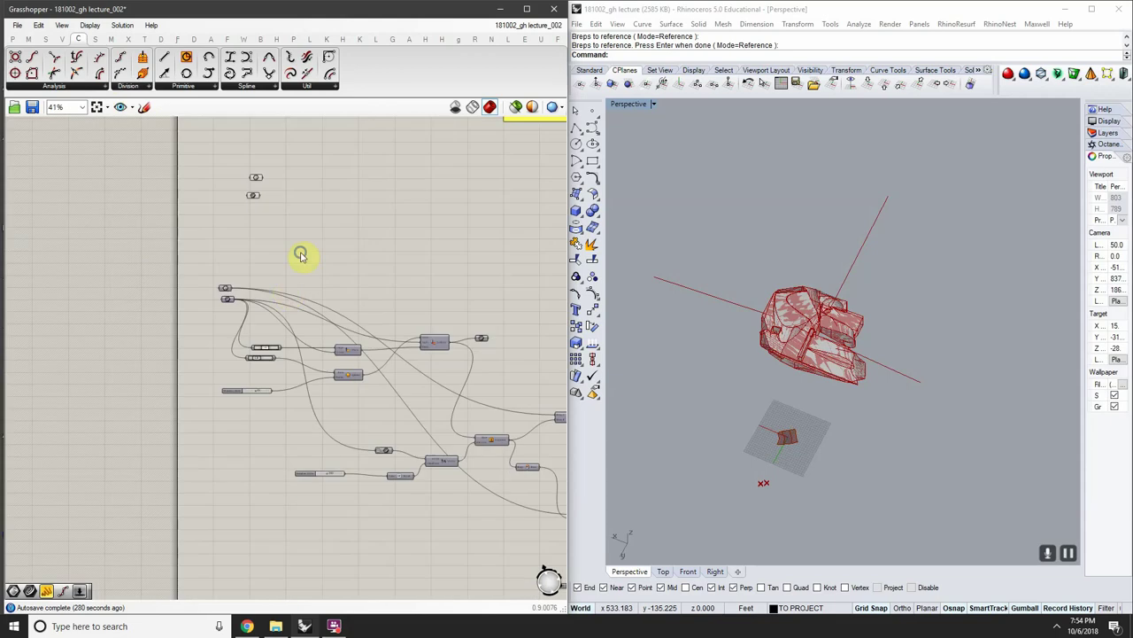
{"action": "scroll", "coordinate": [273, 286], "scroll_direction": "up", "scroll_amount": 5}
{"action": "left_click", "coordinate": [221, 252]}
{"action": "right_click_drag", "start_coordinate": [770, 359], "coordinate": [929, 358]}
{"action": "scroll", "coordinate": [850, 307], "scroll_direction": "up", "scroll_amount": 5}
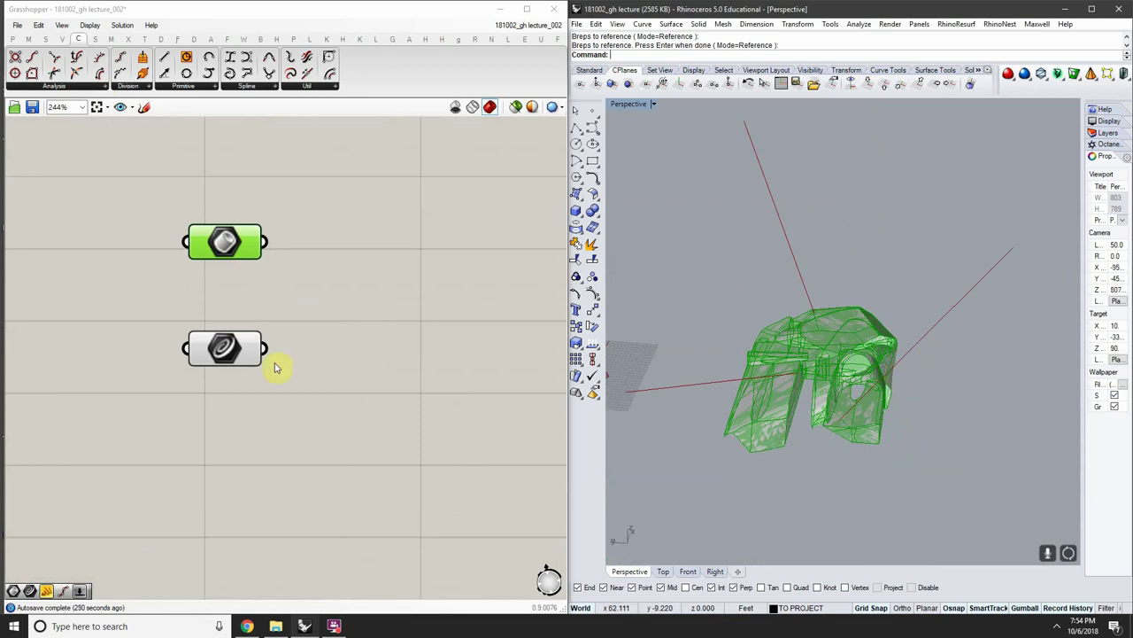
Add a Point On Curve component to the canvas beside the Curve parameter
{"action": "left_click", "coordinate": [202, 354]}
{"action": "mouse_move", "coordinate": [796, 370]}
{"action": "right_mouse_down"}
{"action": "mouse_move", "coordinate": [827, 384]}
{"action": "mouse_move", "coordinate": [804, 358]}
{"action": "mouse_move", "coordinate": [783, 365]}
{"action": "right_mouse_up"}
{"action": "right_click_drag", "start_coordinate": [307, 385], "coordinate": [232, 354]}
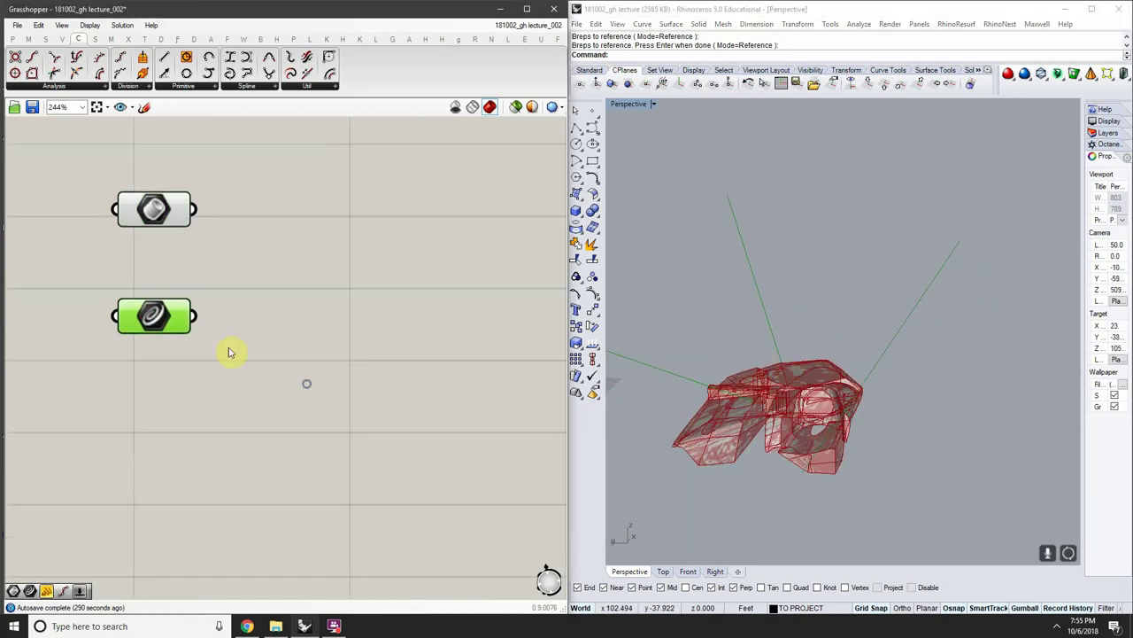
{"action": "scroll", "coordinate": [190, 342], "scroll_direction": "up", "scroll_amount": 1}
{"action": "right_click_drag", "start_coordinate": [825, 362], "coordinate": [893, 343]}
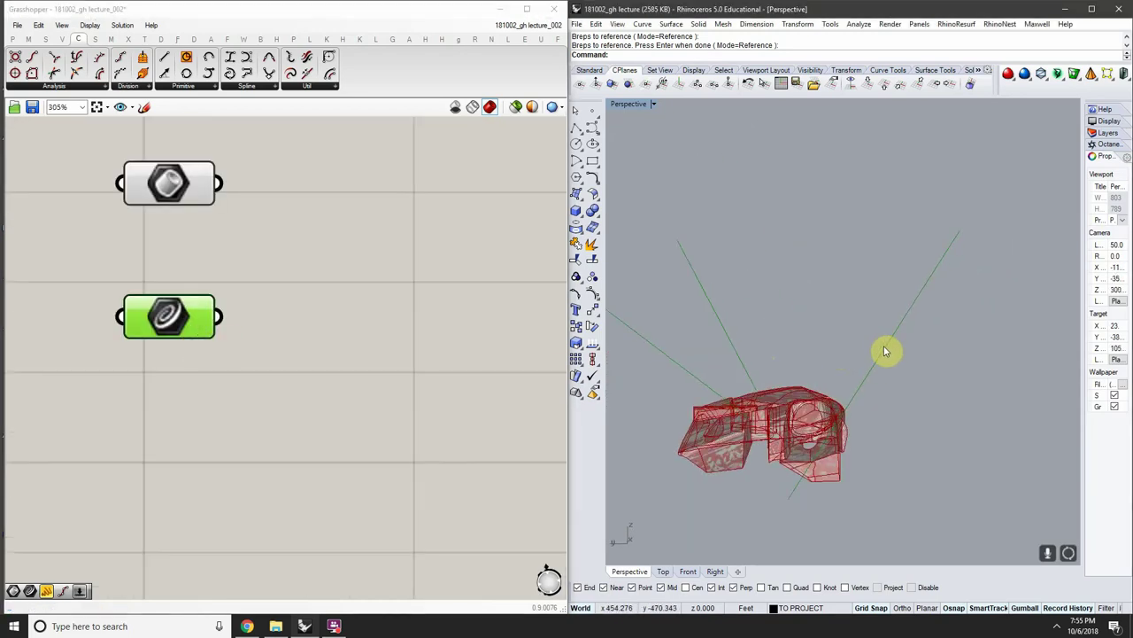
{"action": "double_click", "coordinate": [352, 381]}
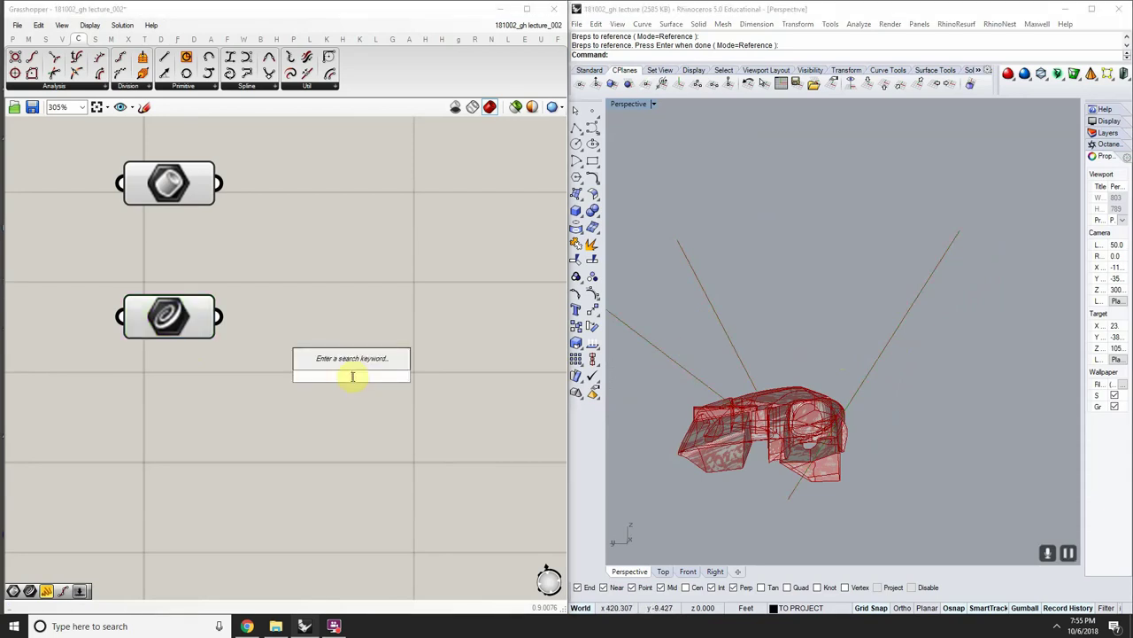
{"action": "left_click", "coordinate": [247, 269]}
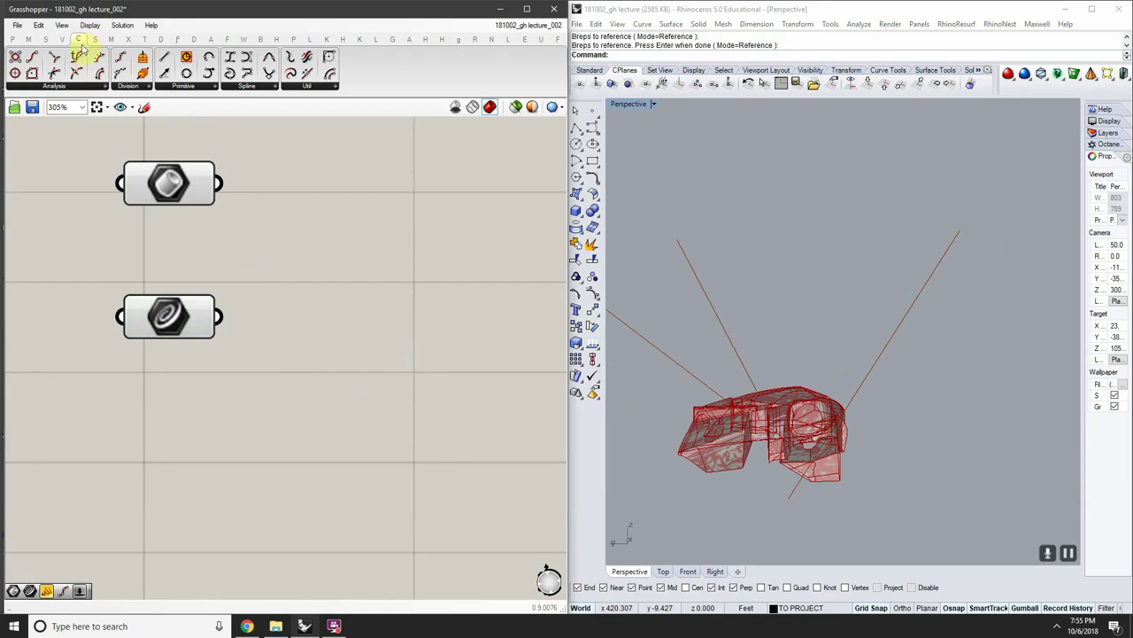
{"action": "left_click", "coordinate": [89, 86]}
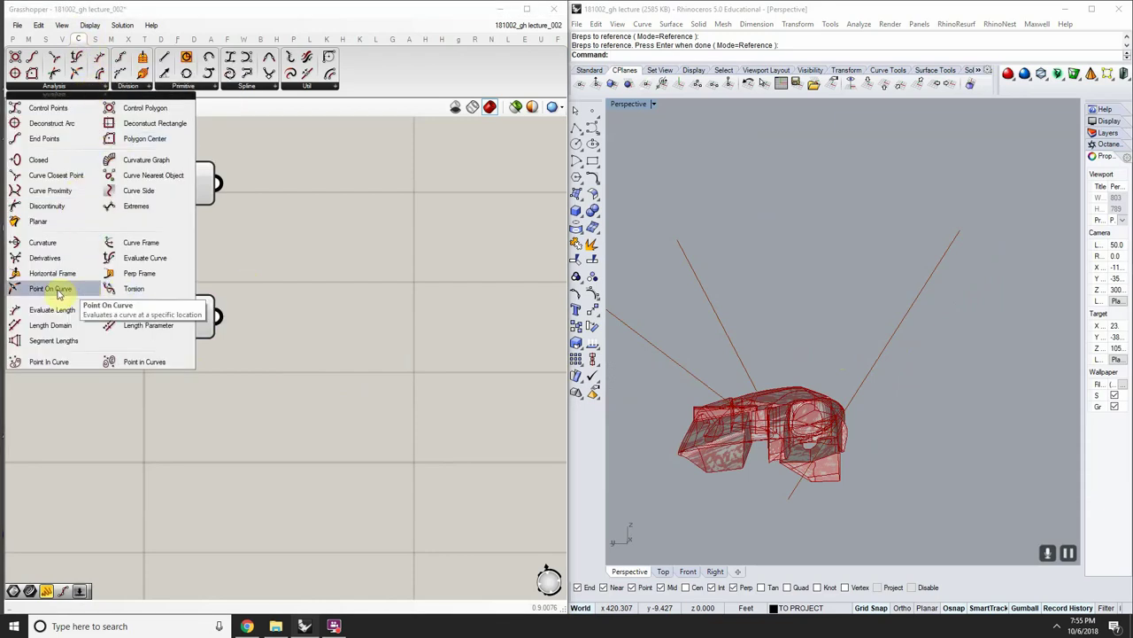
{"action": "left_click", "coordinate": [56, 289]}
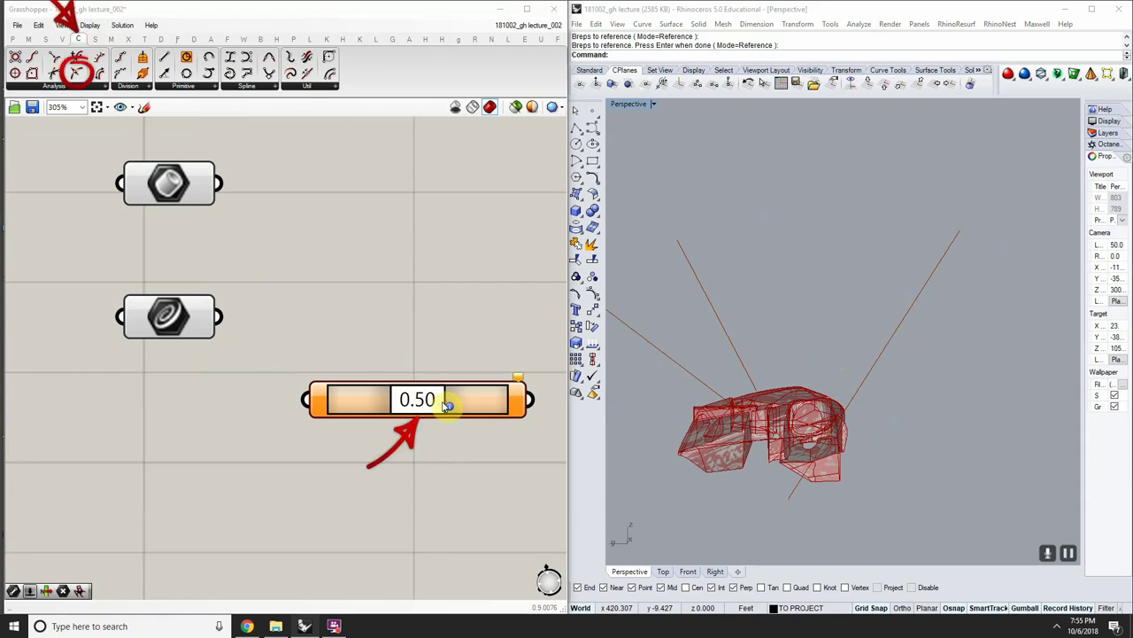
{"action": "double_click", "coordinate": [431, 371]}
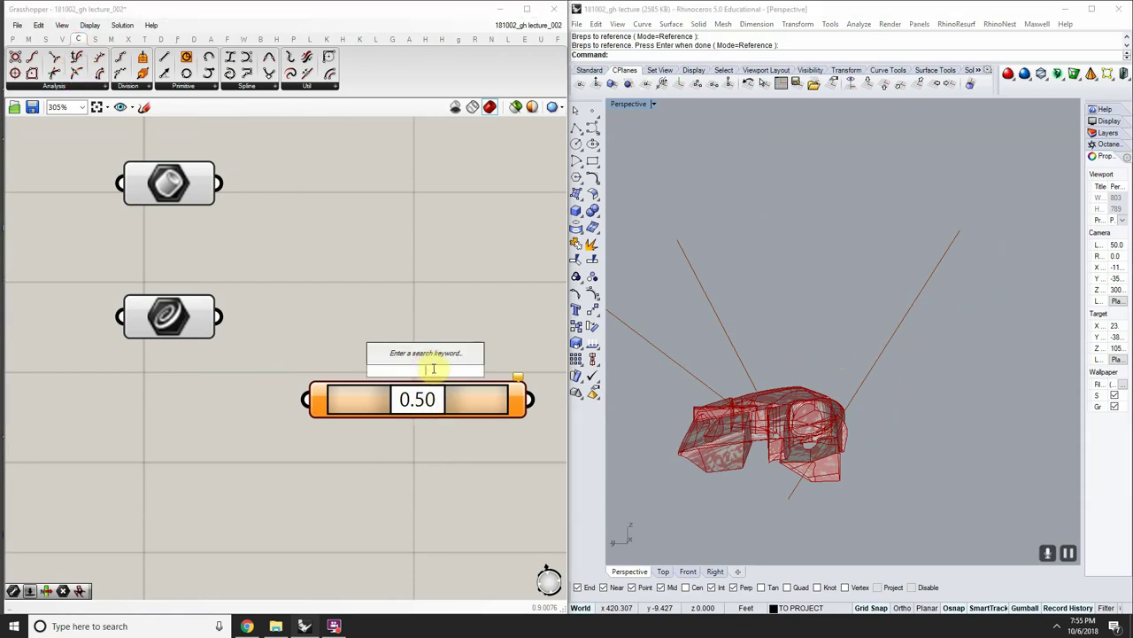
{"action": "type", "text": "POINT ON"}
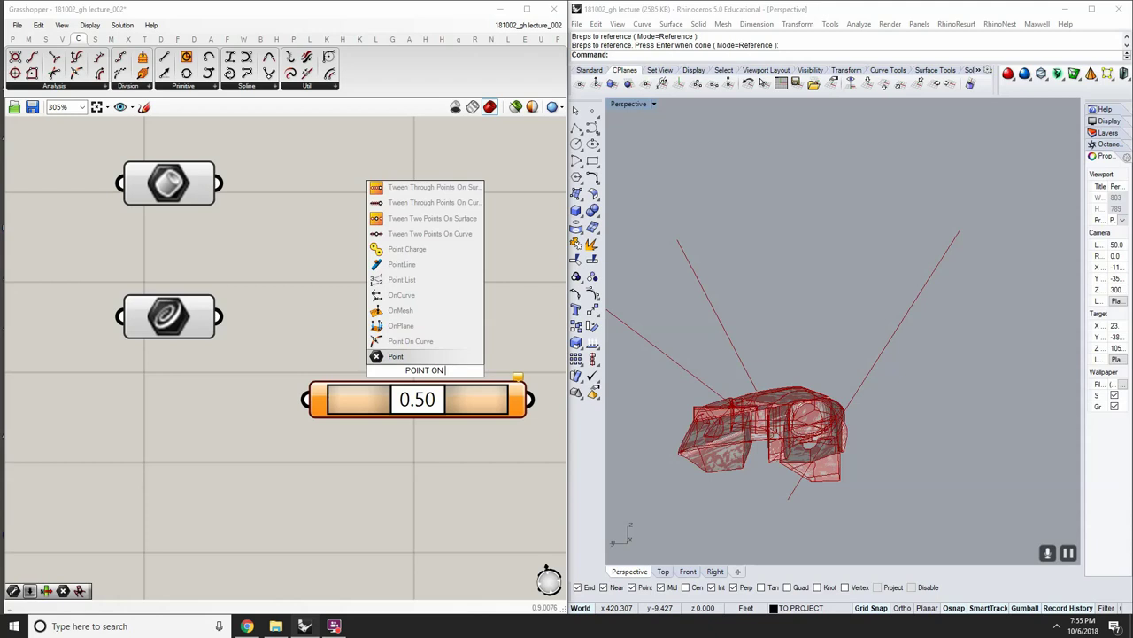
{"action": "type", "text": " CURVE"}
{"action": "key", "text": "Return"}
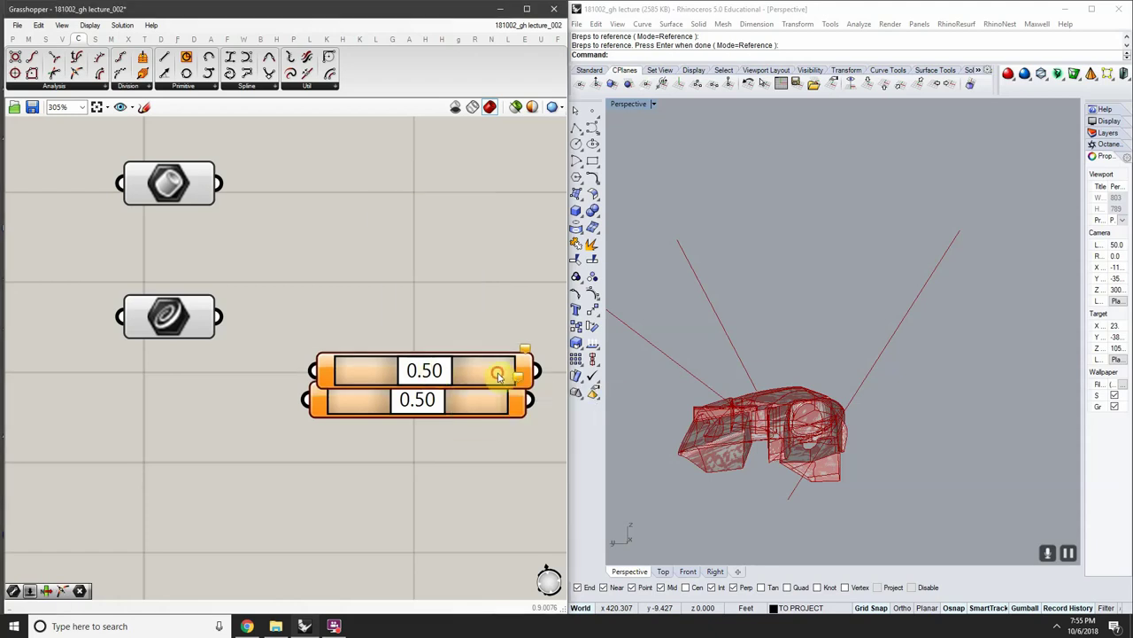
{"action": "left_click", "coordinate": [520, 375]}
{"action": "key", "text": "Delete"}
Connect the Curve parameter's output to the input of the Point On Curve component
{"action": "right_click_drag", "start_coordinate": [451, 298], "coordinate": [323, 332]}
{"action": "scroll", "coordinate": [390, 299], "scroll_direction": "down", "scroll_amount": 2}
{"action": "scroll", "coordinate": [170, 246], "scroll_direction": "up", "scroll_amount": 1}
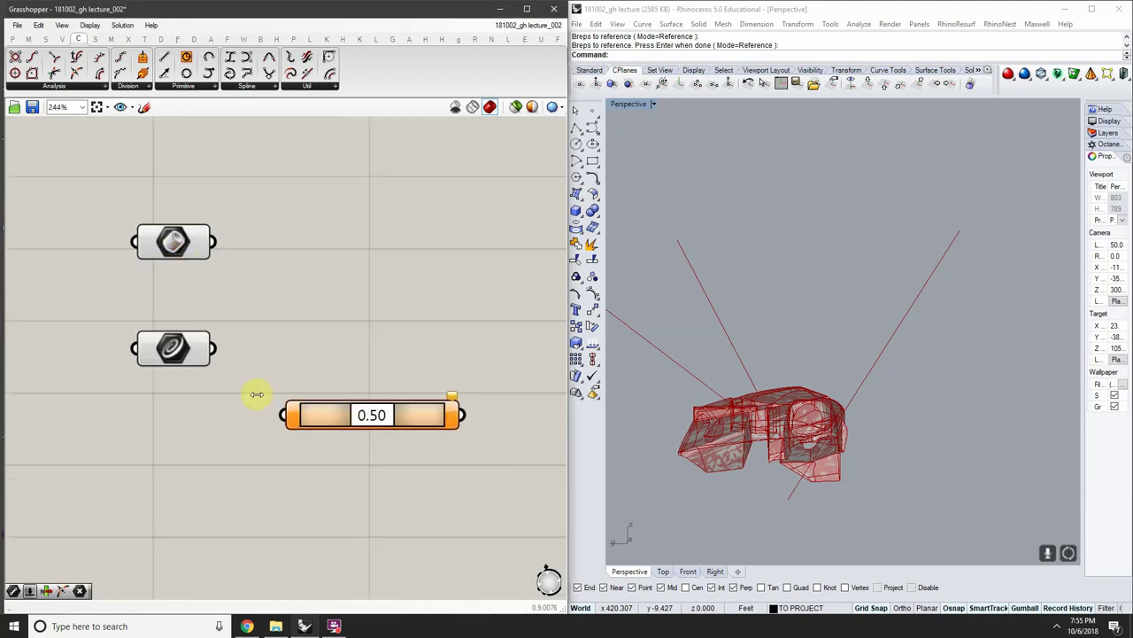
{"action": "left_click_drag", "start_coordinate": [214, 351], "coordinate": [296, 418]}
{"action": "right_click_drag", "start_coordinate": [801, 415], "coordinate": [759, 391]}
{"action": "scroll", "coordinate": [677, 377], "scroll_direction": "up", "scroll_amount": 4}
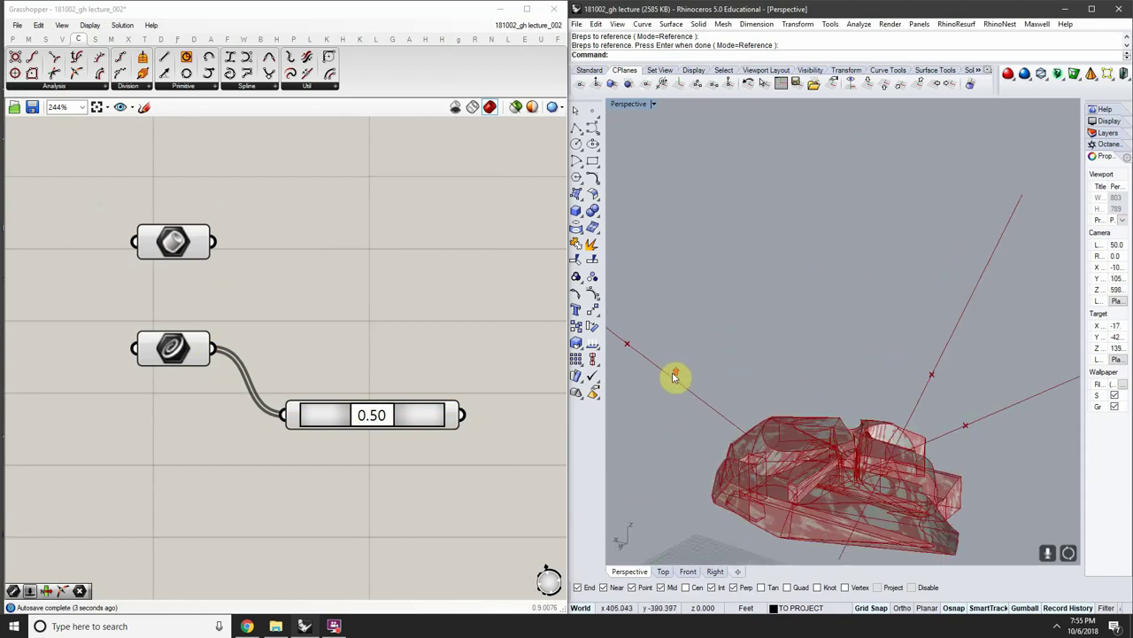
Shift the Point On Curve position to 0.49 and on to 0.65 to test the points along the curves
{"action": "mouse_move", "coordinate": [372, 419]}
{"action": "left_mouse_down"}
{"action": "mouse_move", "coordinate": [404, 420]}
{"action": "mouse_move", "coordinate": [365, 415]}
{"action": "left_mouse_up"}
{"action": "right_click_drag", "start_coordinate": [663, 395], "coordinate": [824, 416]}
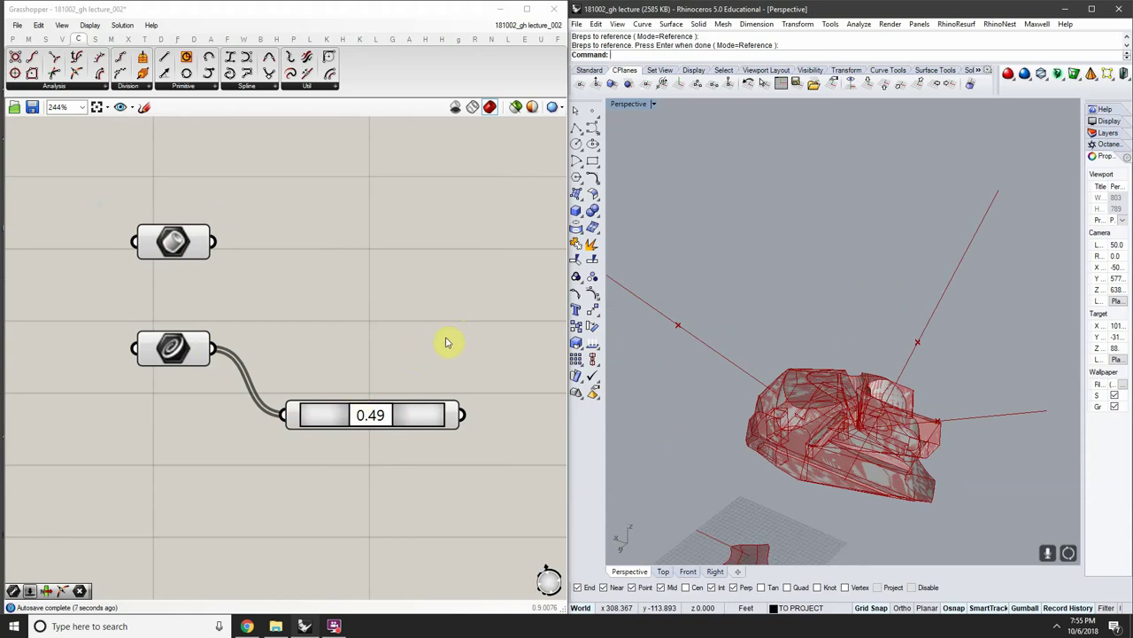
{"action": "scroll", "coordinate": [398, 363], "scroll_direction": "up", "scroll_amount": 1}
{"action": "left_click_drag", "start_coordinate": [367, 420], "coordinate": [390, 418]}
{"action": "left_click", "coordinate": [1113, 525]}
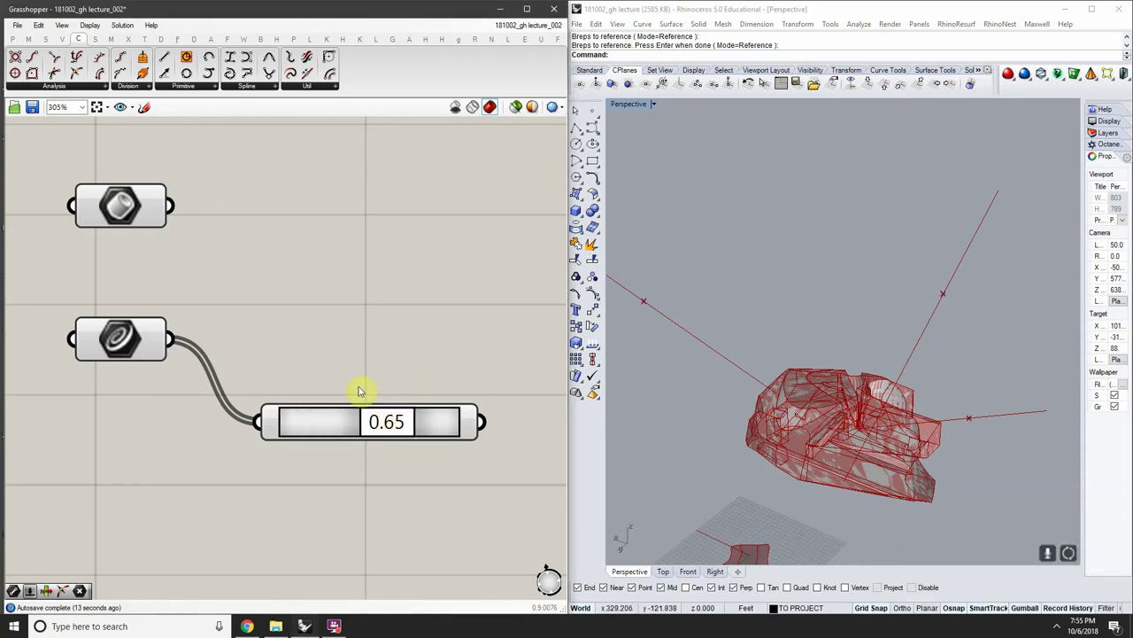
Set the Point On Curve position to the 1/2 (mid) preset
{"action": "right_click_drag", "start_coordinate": [342, 356], "coordinate": [268, 347]}
{"action": "scroll", "coordinate": [268, 347], "scroll_direction": "down", "scroll_amount": 1}
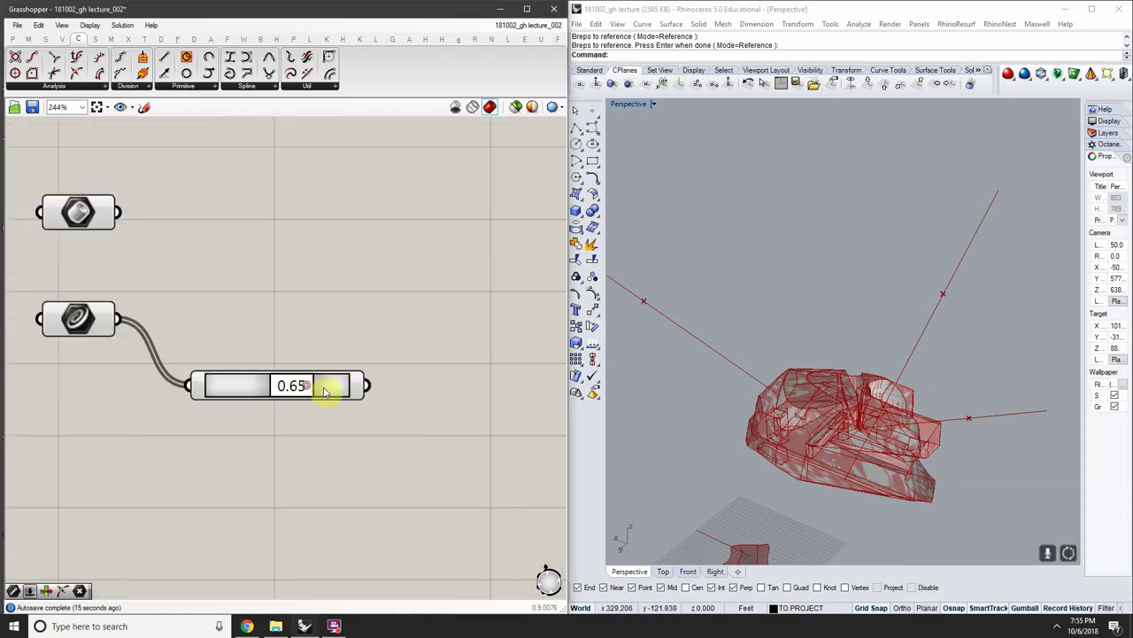
{"action": "right_click", "coordinate": [324, 389]}
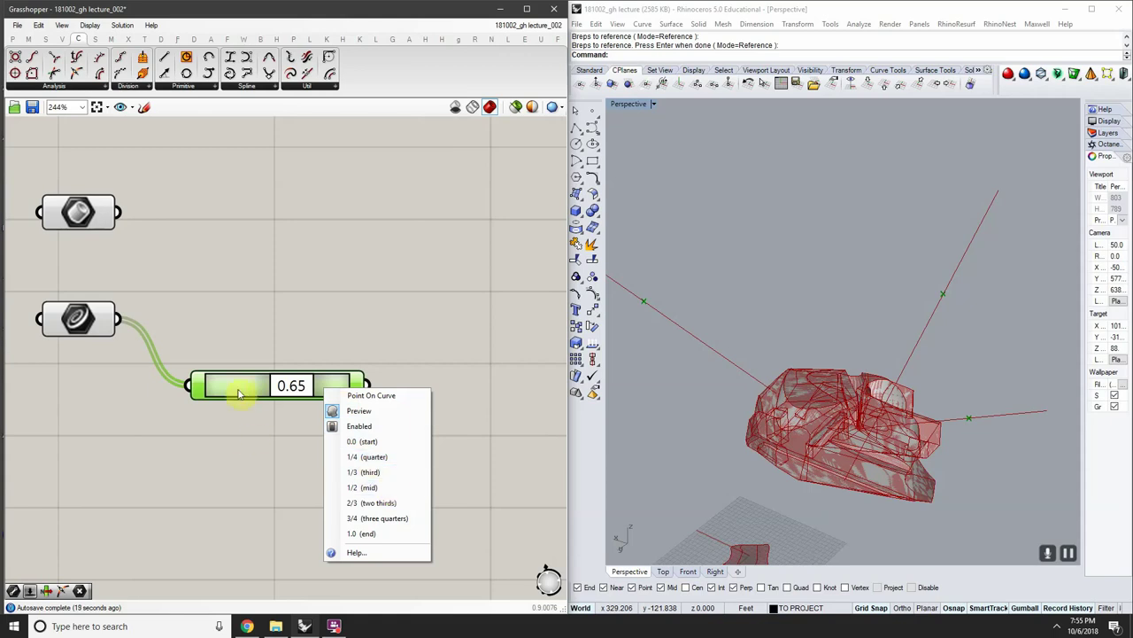
{"action": "left_click", "coordinate": [380, 487]}
{"action": "left_click", "coordinate": [348, 445]}
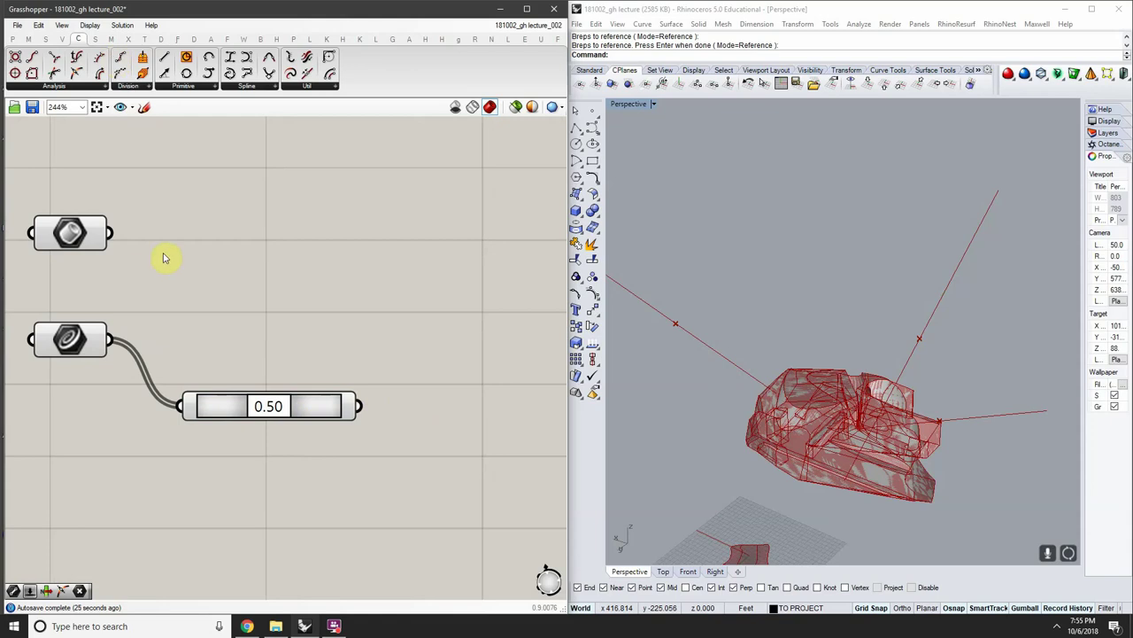
Add a Sphere component and connect the Point On Curve output to its Base input
{"action": "double_click", "coordinate": [306, 348]}
{"action": "type", "text": "SPY"}
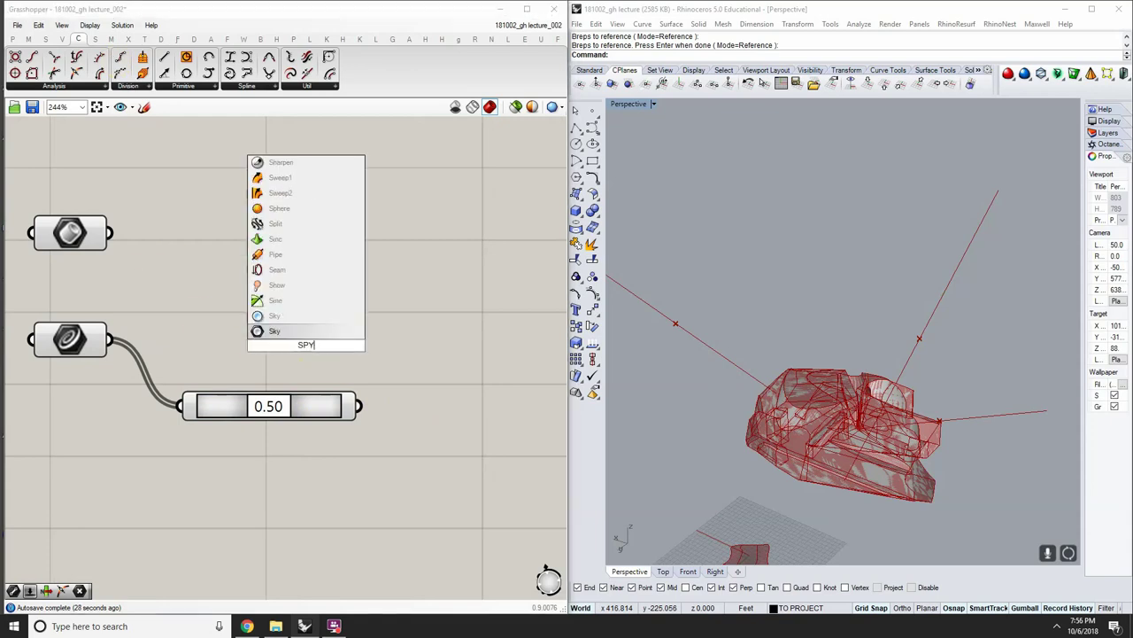
{"action": "key", "text": "BackSpace"}
{"action": "type", "text": "H"}
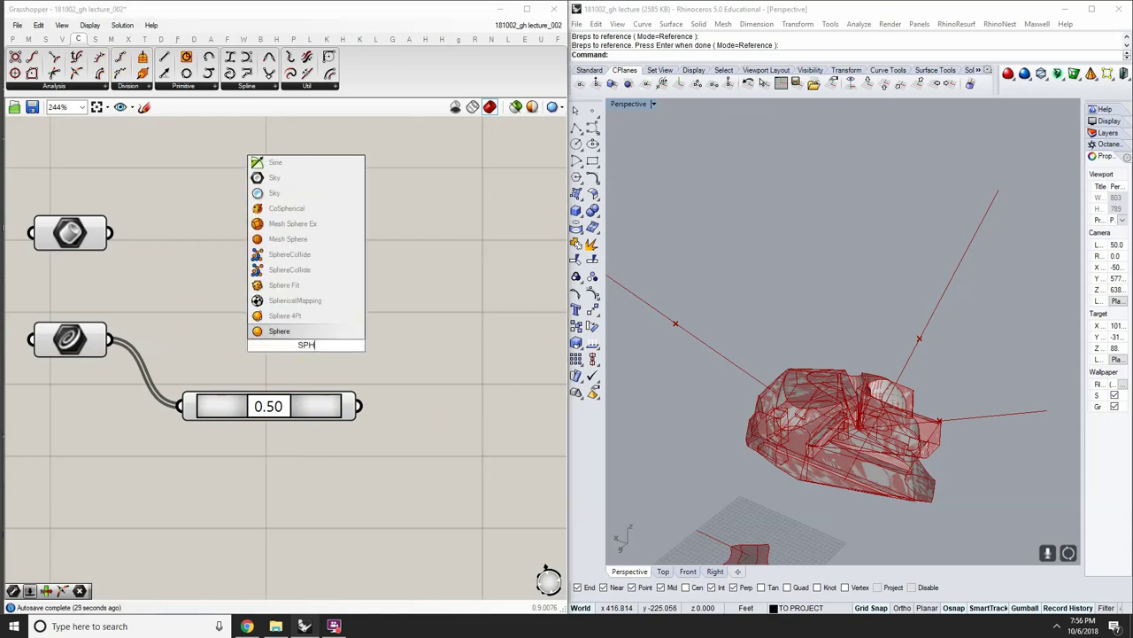
{"action": "type", "text": "ERER"}
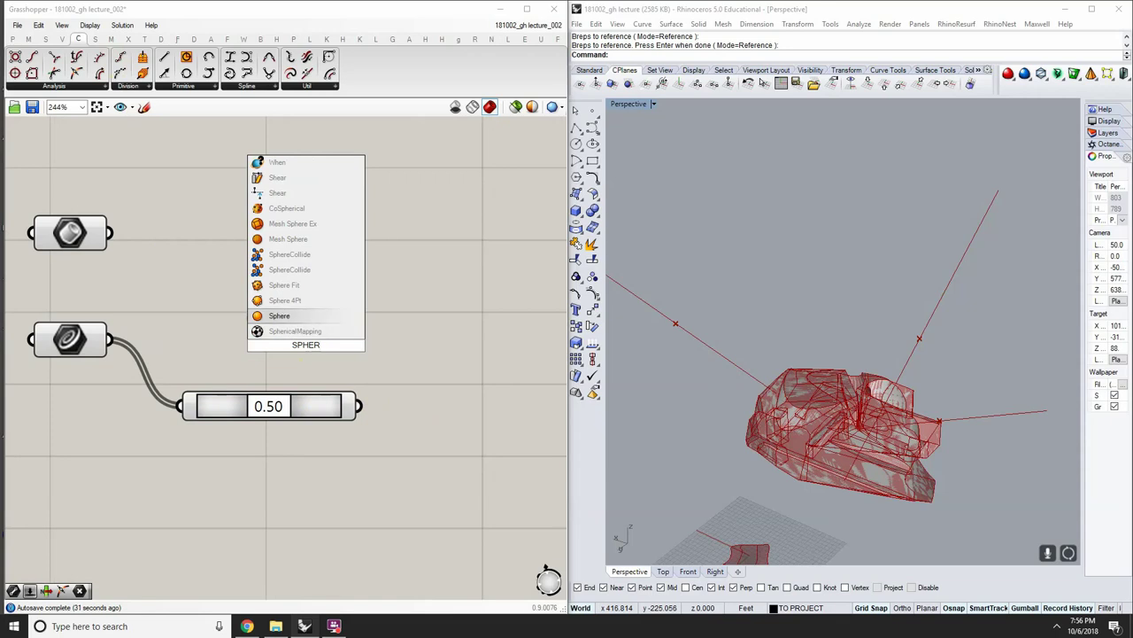
{"action": "key", "text": "Return"}
{"action": "left_click_drag", "start_coordinate": [301, 344], "coordinate": [509, 286]}
{"action": "right_click_drag", "start_coordinate": [431, 360], "coordinate": [363, 379]}
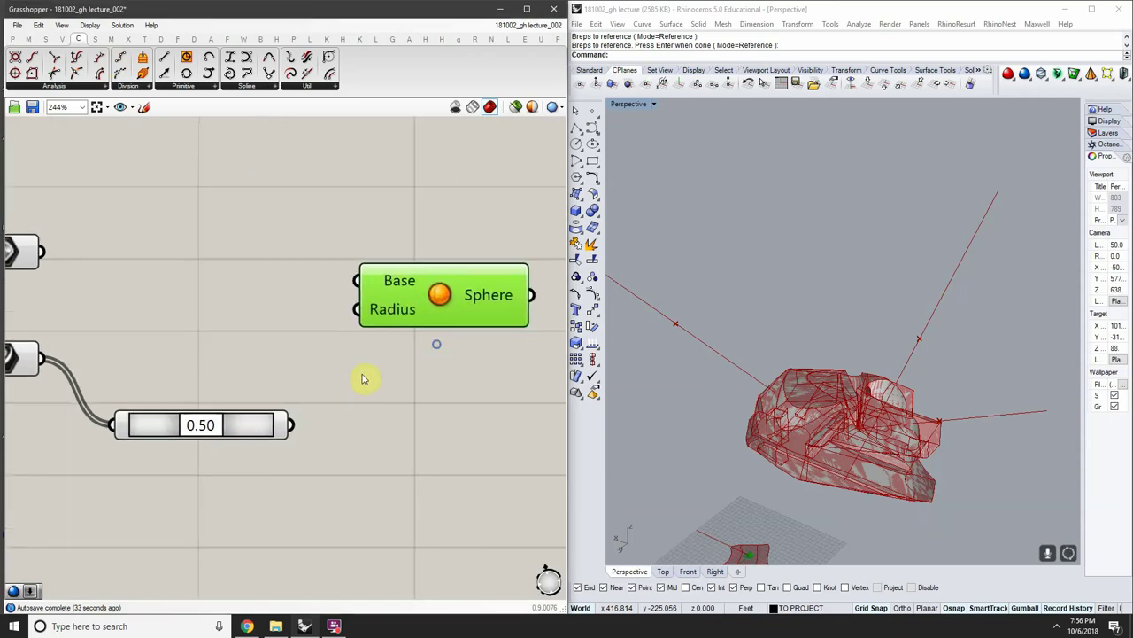
{"action": "left_click_drag", "start_coordinate": [298, 434], "coordinate": [419, 355]}
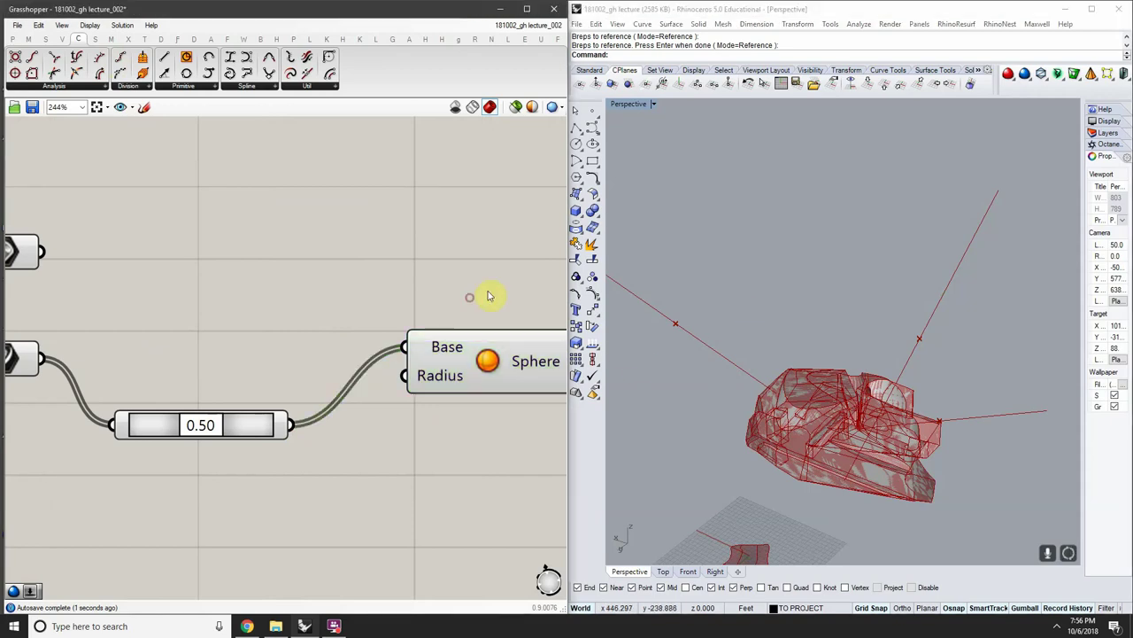
Examine the size and position of the spheres on the curves in the Perspective view
{"action": "scroll", "coordinate": [381, 297], "scroll_direction": "down", "scroll_amount": 5}
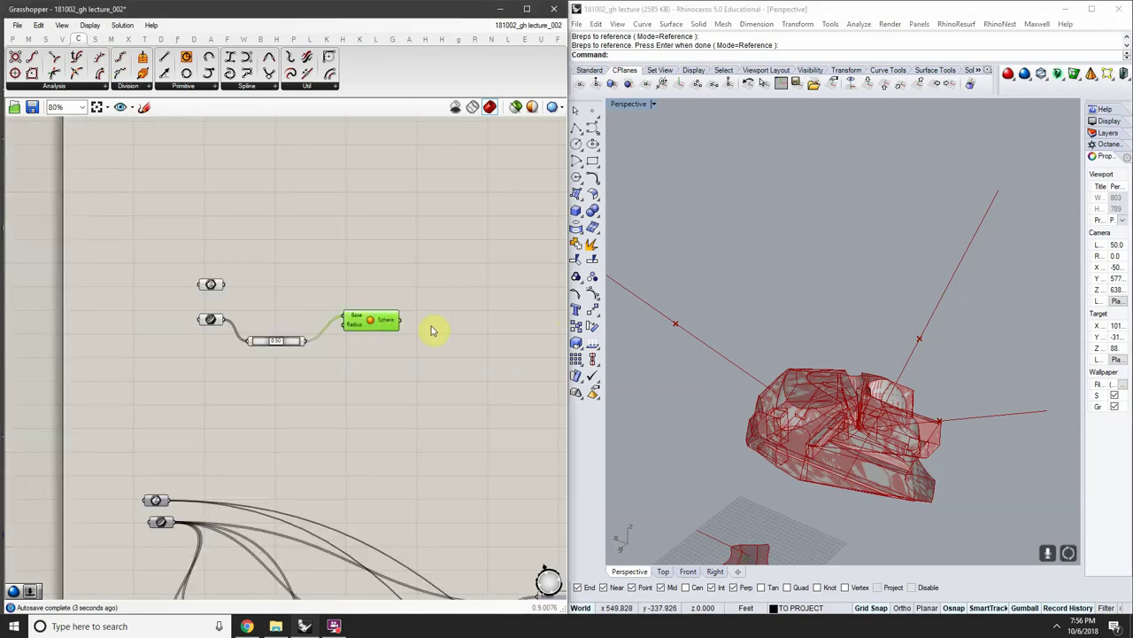
{"action": "scroll", "coordinate": [656, 325], "scroll_direction": "up", "scroll_amount": 10}
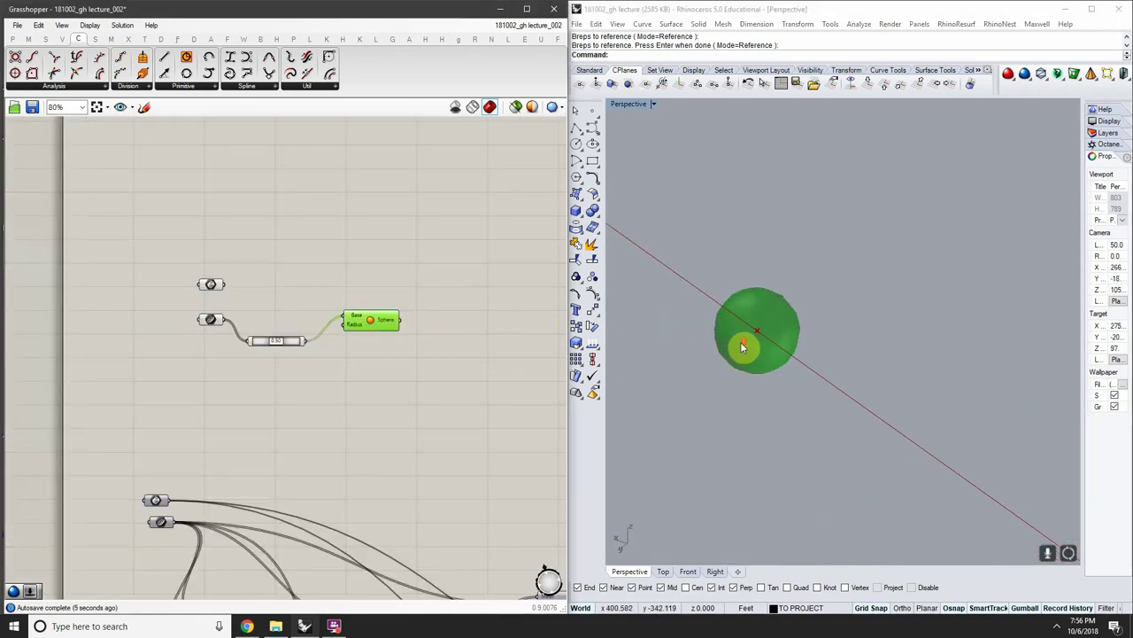
{"action": "scroll", "coordinate": [742, 347], "scroll_direction": "up", "scroll_amount": 2}
{"action": "scroll", "coordinate": [362, 334], "scroll_direction": "up", "scroll_amount": 3}
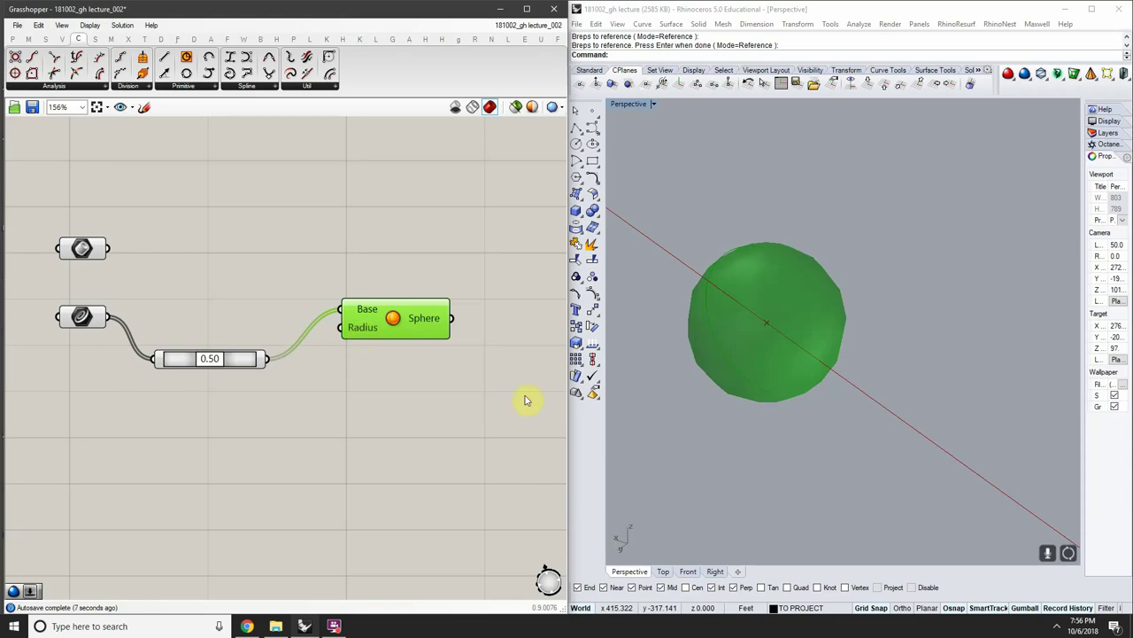
{"action": "scroll", "coordinate": [830, 381], "scroll_direction": "down", "scroll_amount": 6}
{"action": "right_click_drag", "start_coordinate": [840, 379], "coordinate": [667, 327], "text": "shift"}
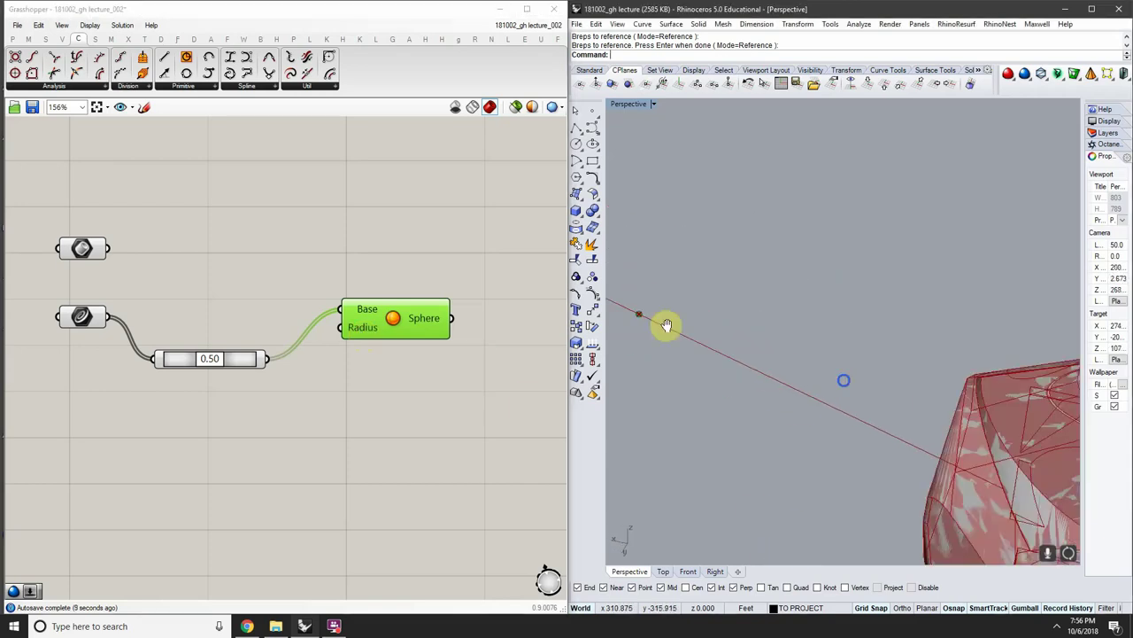
{"action": "scroll", "coordinate": [661, 326], "scroll_direction": "down", "scroll_amount": 5}
{"action": "right_click_drag", "start_coordinate": [746, 322], "coordinate": [820, 330]}
{"action": "scroll", "coordinate": [820, 329], "scroll_direction": "down", "scroll_amount": 3}
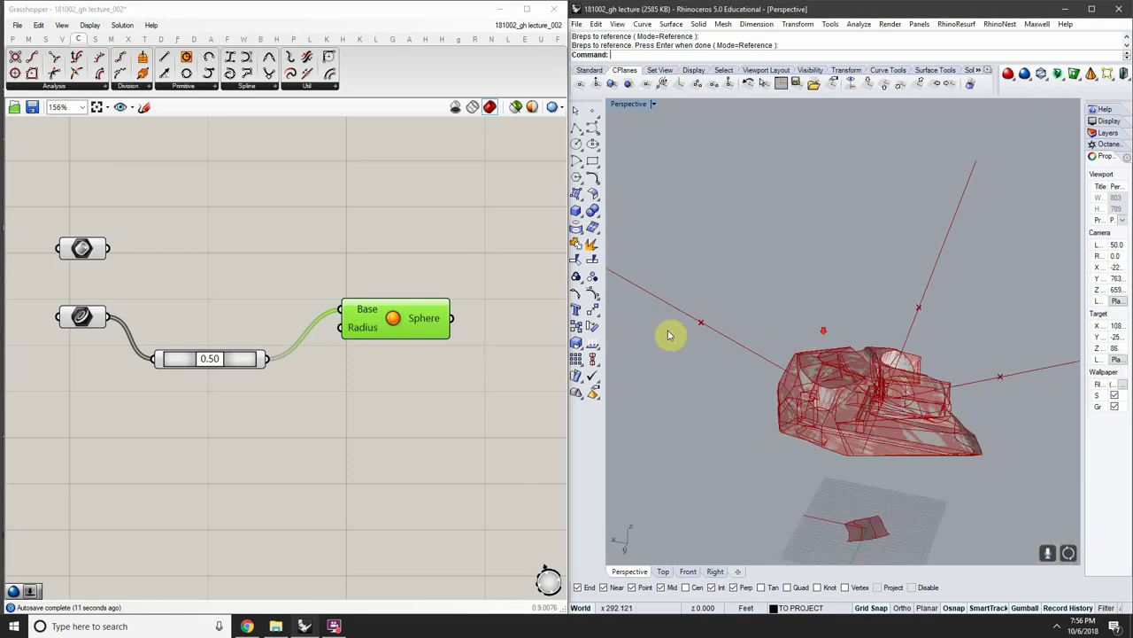
Reposition the Sphere component and place a copy of the existing 10-value number slider in the empty area of the canvas
{"action": "left_click", "coordinate": [372, 342]}
{"action": "left_click_drag", "start_coordinate": [372, 341], "coordinate": [380, 365]}
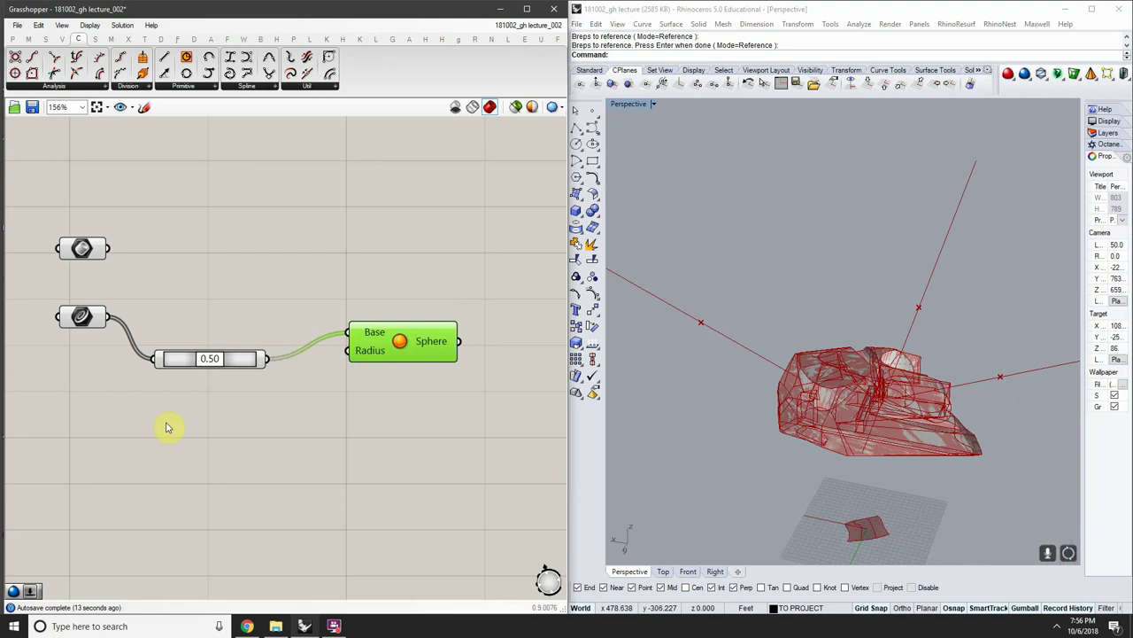
{"action": "scroll", "coordinate": [240, 361], "scroll_direction": "down", "scroll_amount": 6}
{"action": "scroll", "coordinate": [213, 178], "scroll_direction": "up", "scroll_amount": 5}
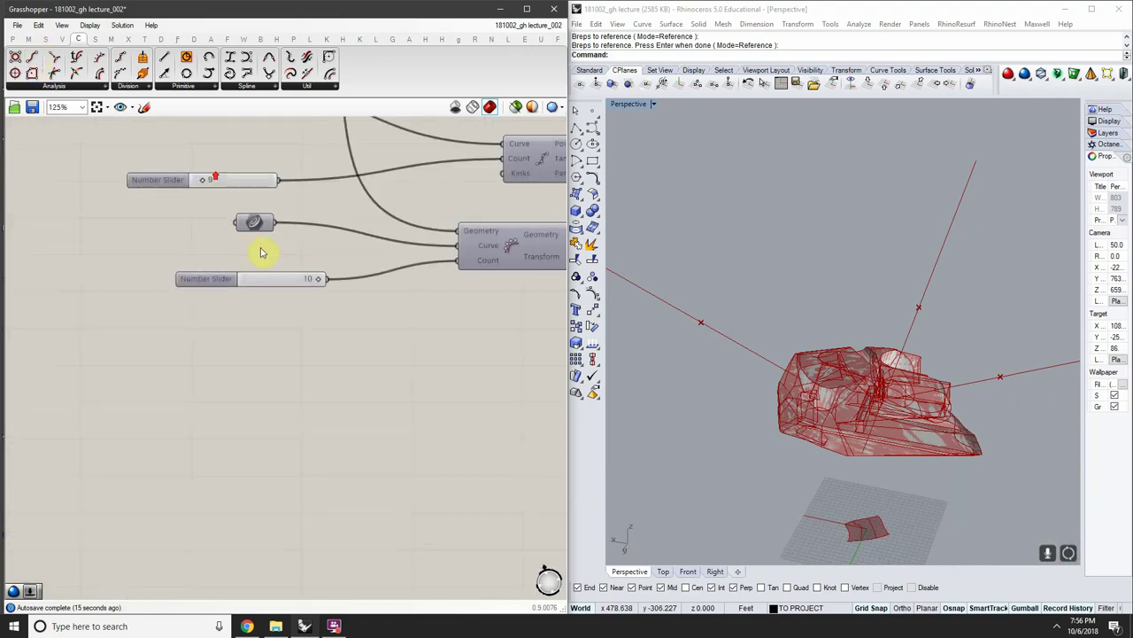
{"action": "left_click_drag", "start_coordinate": [264, 255], "coordinate": [234, 313]}
{"action": "key", "text": "ctrl+c"}
{"action": "key", "text": "ctrl+v"}
{"action": "left_click_drag", "start_coordinate": [290, 291], "coordinate": [278, 455]}
{"action": "right_click_drag", "start_coordinate": [319, 448], "coordinate": [288, 301]}
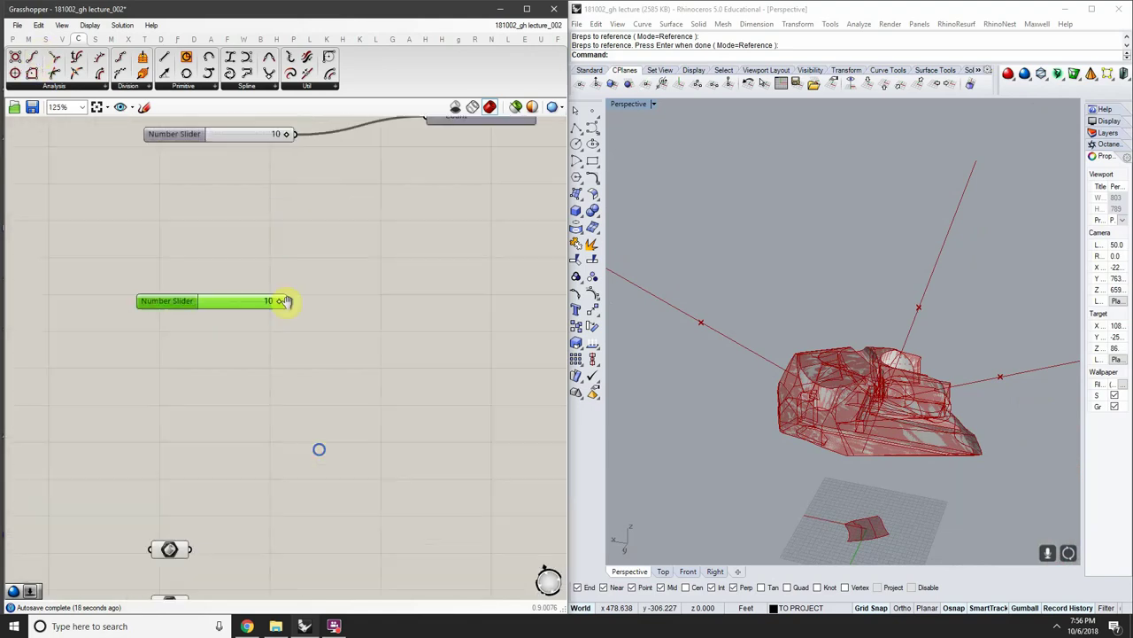
Create a number slider with the value 25 and connect it to the Sphere component's Radius input
{"action": "scroll", "coordinate": [287, 295], "scroll_direction": "down", "scroll_amount": 5}
{"action": "scroll", "coordinate": [271, 449], "scroll_direction": "up", "scroll_amount": 4}
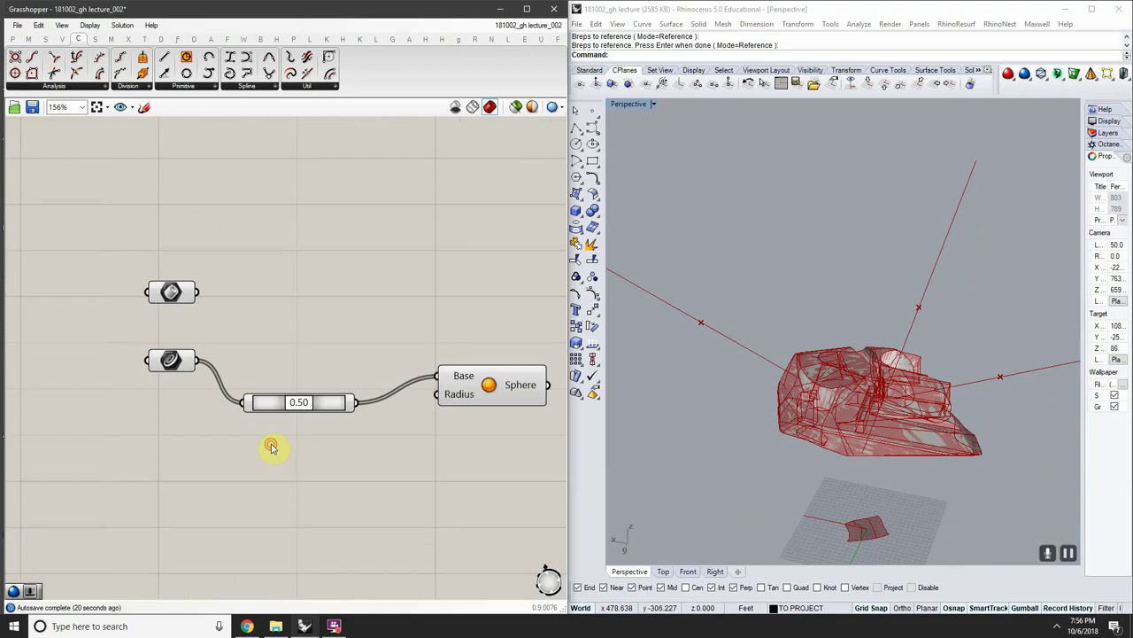
{"action": "double_click", "coordinate": [272, 444]}
{"action": "type", "text": "25"}
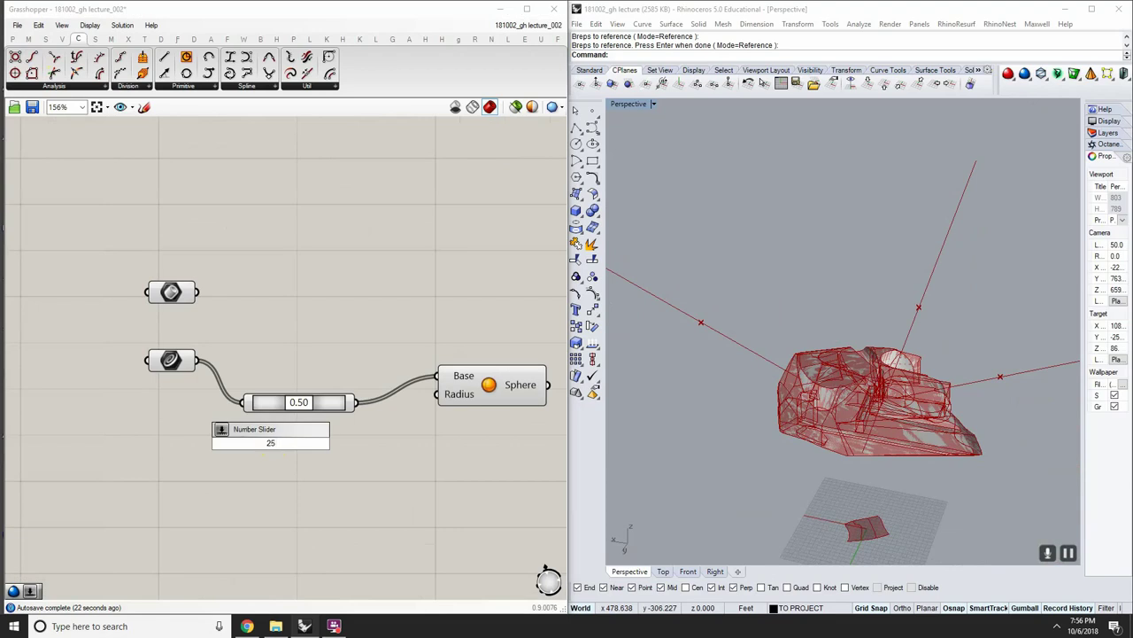
{"action": "key", "text": "Return"}
{"action": "scroll", "coordinate": [376, 456], "scroll_direction": "up", "scroll_amount": 2}
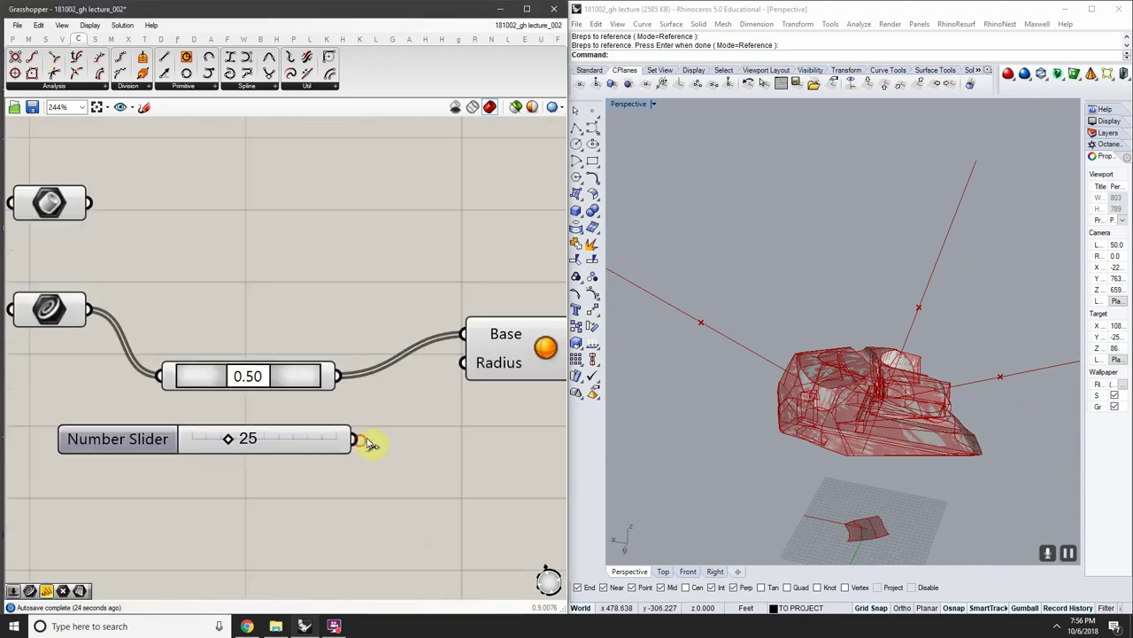
{"action": "left_click_drag", "start_coordinate": [355, 440], "coordinate": [465, 363]}
{"action": "right_click_drag", "start_coordinate": [481, 379], "coordinate": [331, 392]}
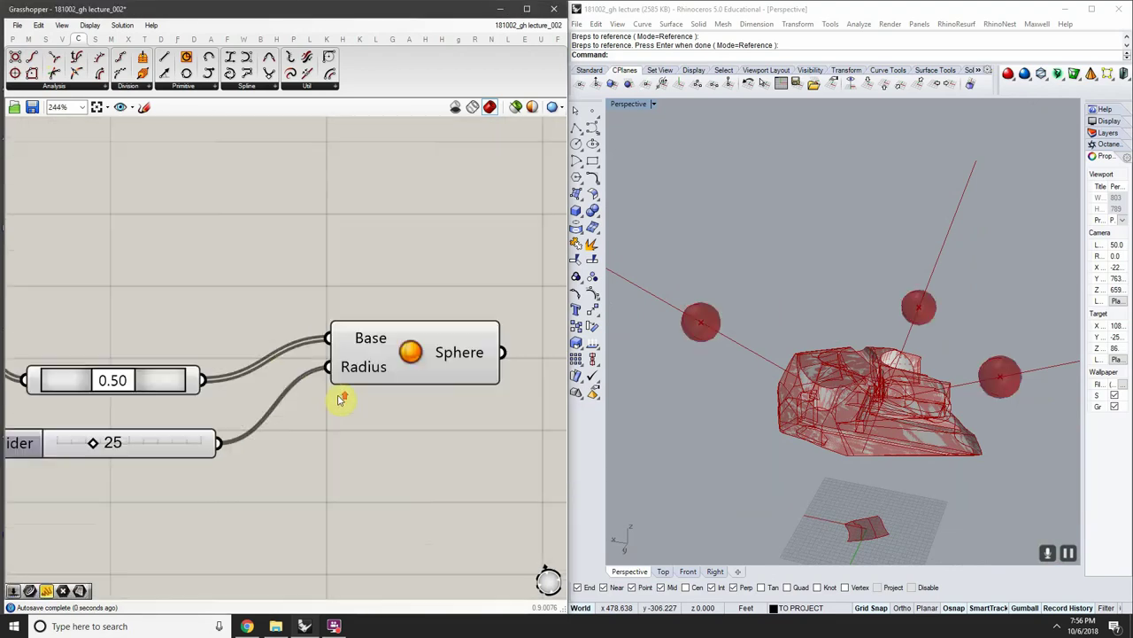
Line up the Sphere and Point On Curve components and set the Point On Curve position to 0.65
{"action": "left_click_drag", "start_coordinate": [381, 372], "coordinate": [404, 343]}
{"action": "left_click_drag", "start_coordinate": [159, 389], "coordinate": [150, 336]}
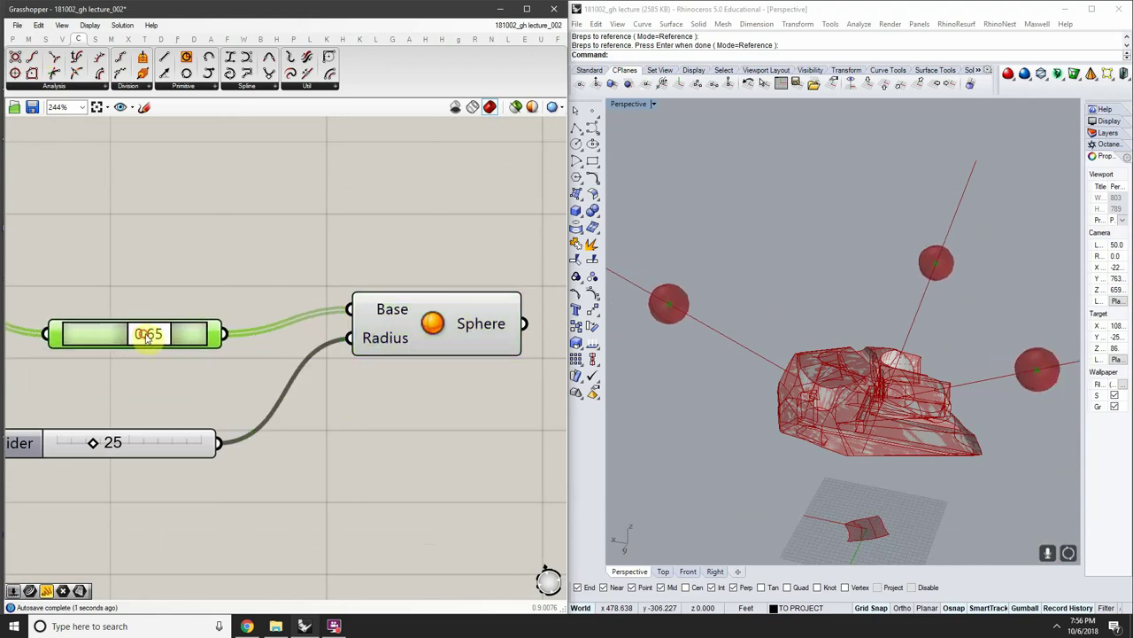
{"action": "scroll", "coordinate": [152, 341], "scroll_direction": "down", "scroll_amount": 2}
{"action": "scroll", "coordinate": [154, 340], "scroll_direction": "up", "scroll_amount": 1}
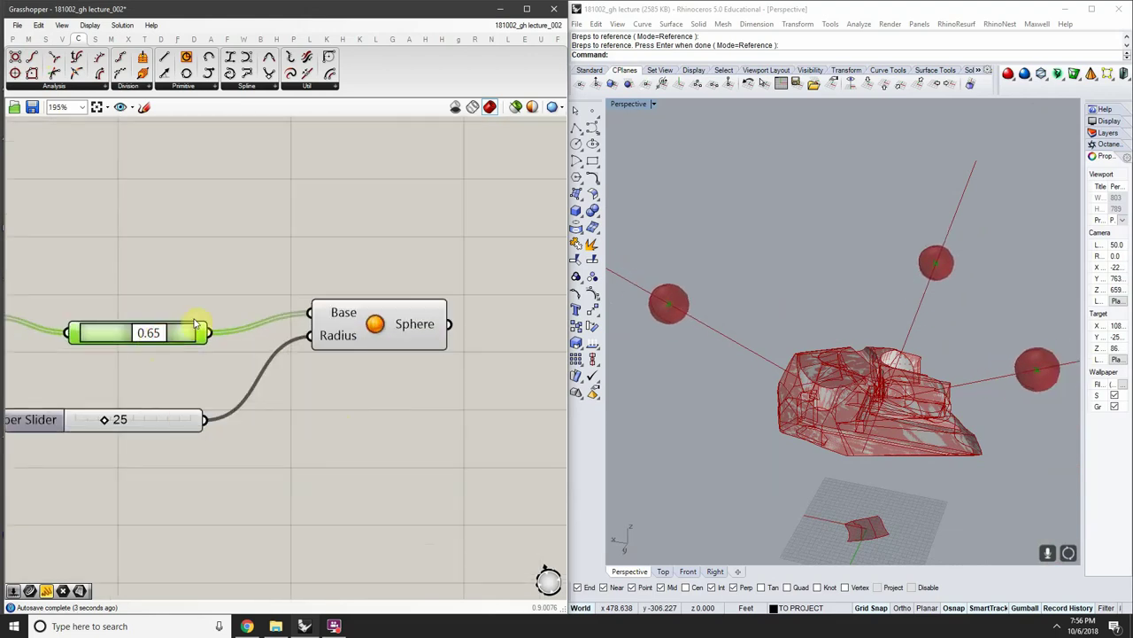
Make a copy of the Point On Curve component, connect it to the Sphere's Base input and set its position to 0.46
{"action": "right_click_drag", "start_coordinate": [245, 342], "coordinate": [320, 344]}
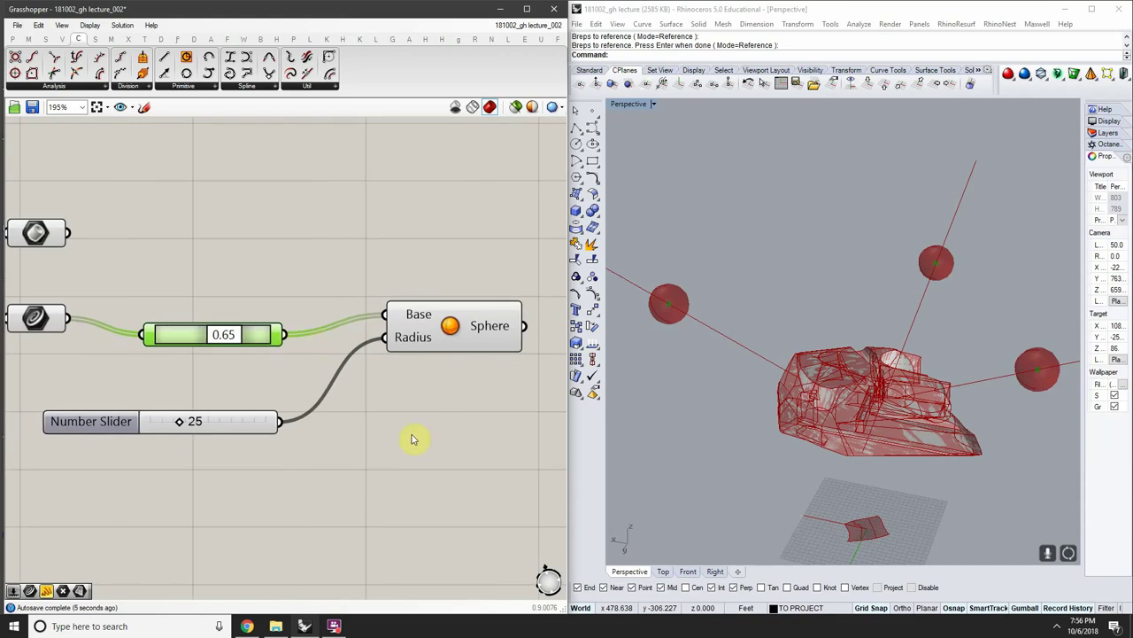
{"action": "right_click_drag", "start_coordinate": [685, 318], "coordinate": [682, 290]}
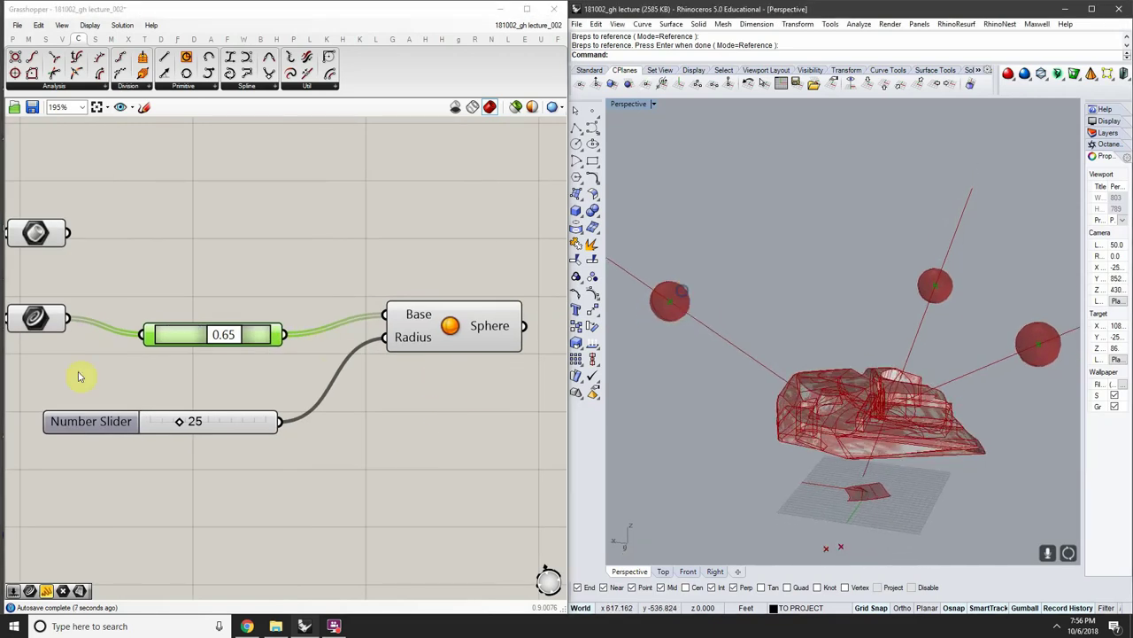
{"action": "left_click_drag", "start_coordinate": [275, 335], "coordinate": [283, 297]}
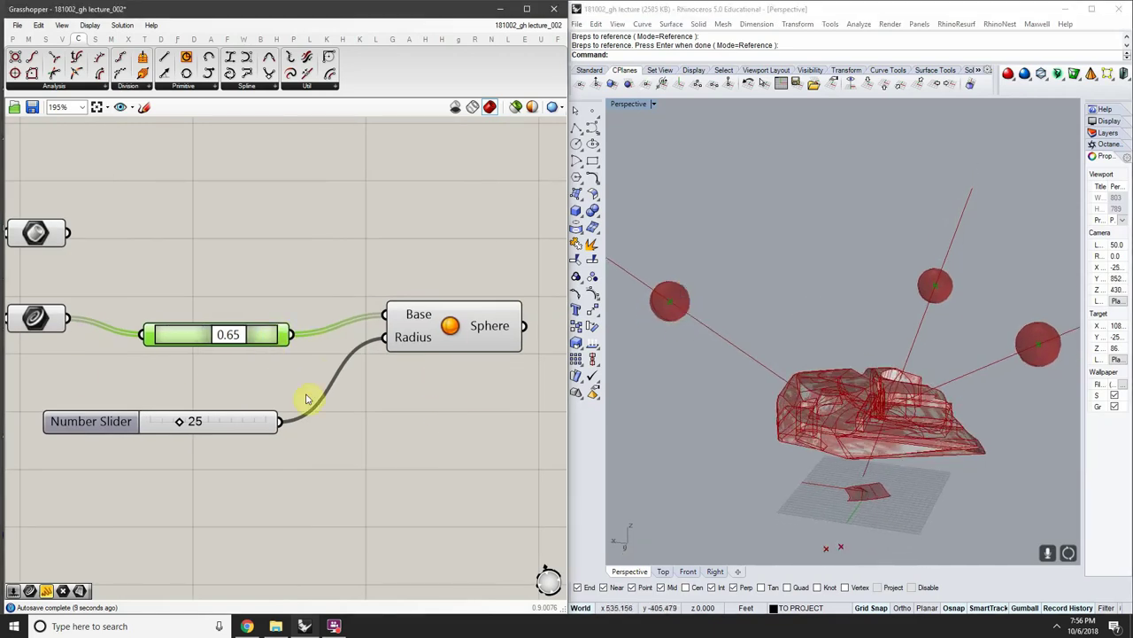
{"action": "left_click", "coordinate": [262, 347]}
{"action": "left_click_drag", "start_coordinate": [254, 333], "coordinate": [259, 273]}
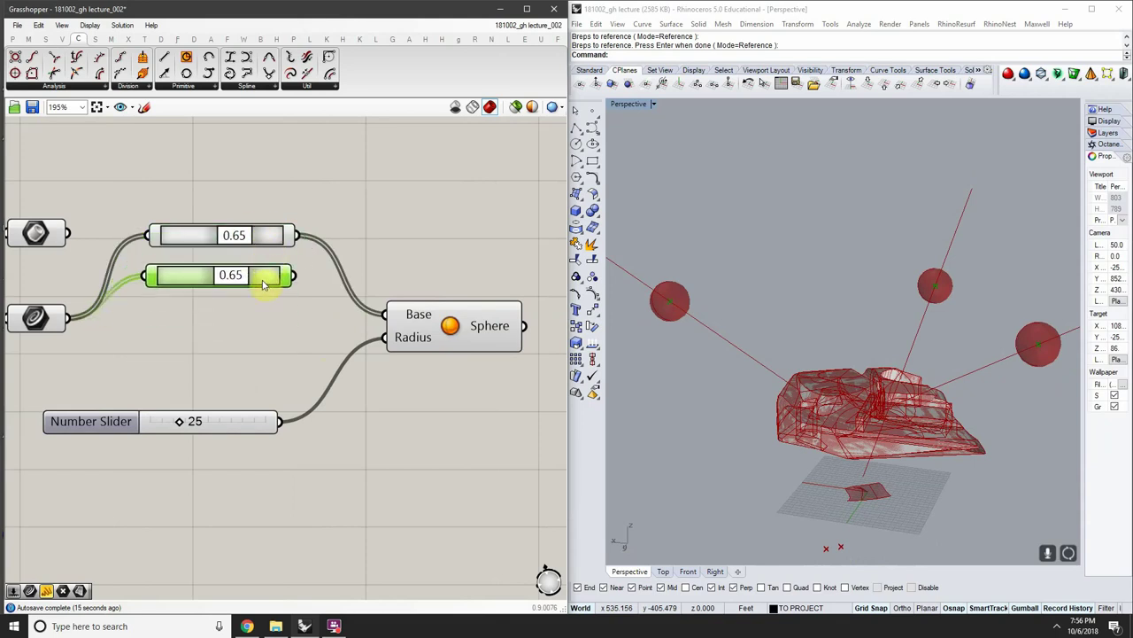
{"action": "left_click_drag", "start_coordinate": [232, 280], "coordinate": [387, 314]}
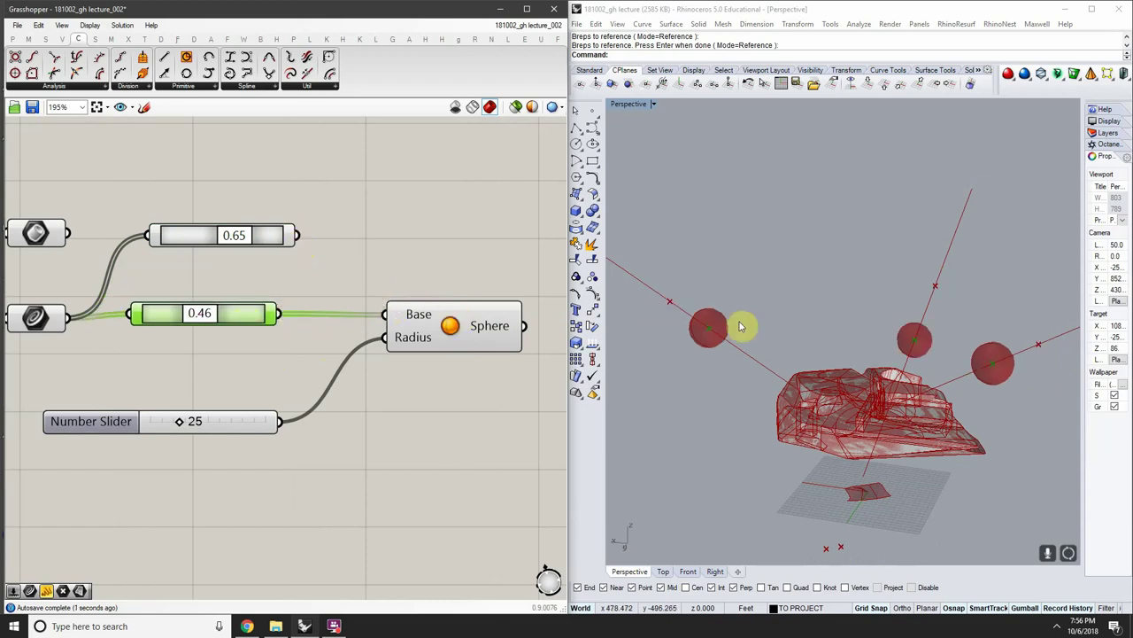
{"action": "right_click_drag", "start_coordinate": [741, 324], "coordinate": [809, 334]}
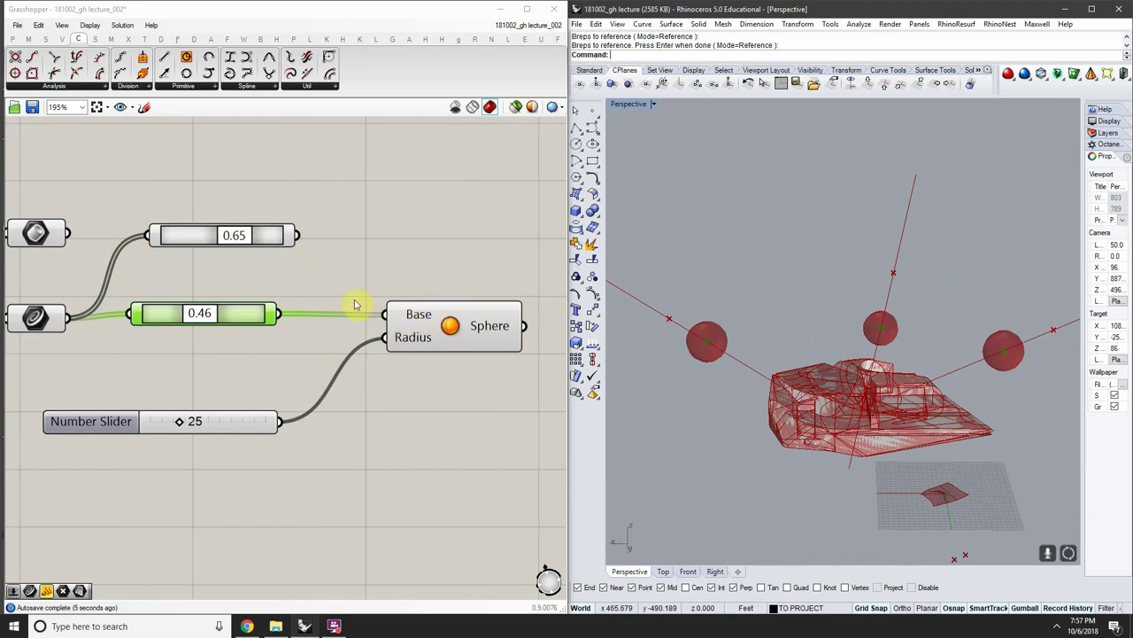
Feed both the 0.65 and the 0.46 Point On Curve components into the Sphere's Base input
{"action": "left_click_drag", "start_coordinate": [297, 236], "coordinate": [387, 314]}
{"action": "left_click_drag", "start_coordinate": [295, 314], "coordinate": [383, 310]}
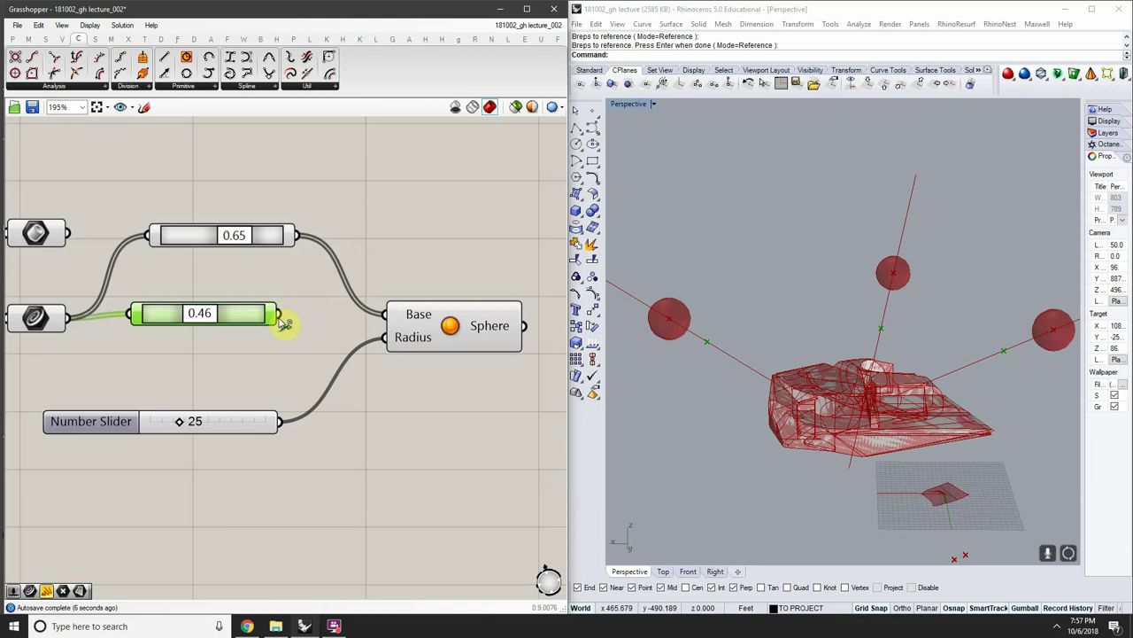
{"action": "left_click_drag", "start_coordinate": [275, 313], "coordinate": [401, 316]}
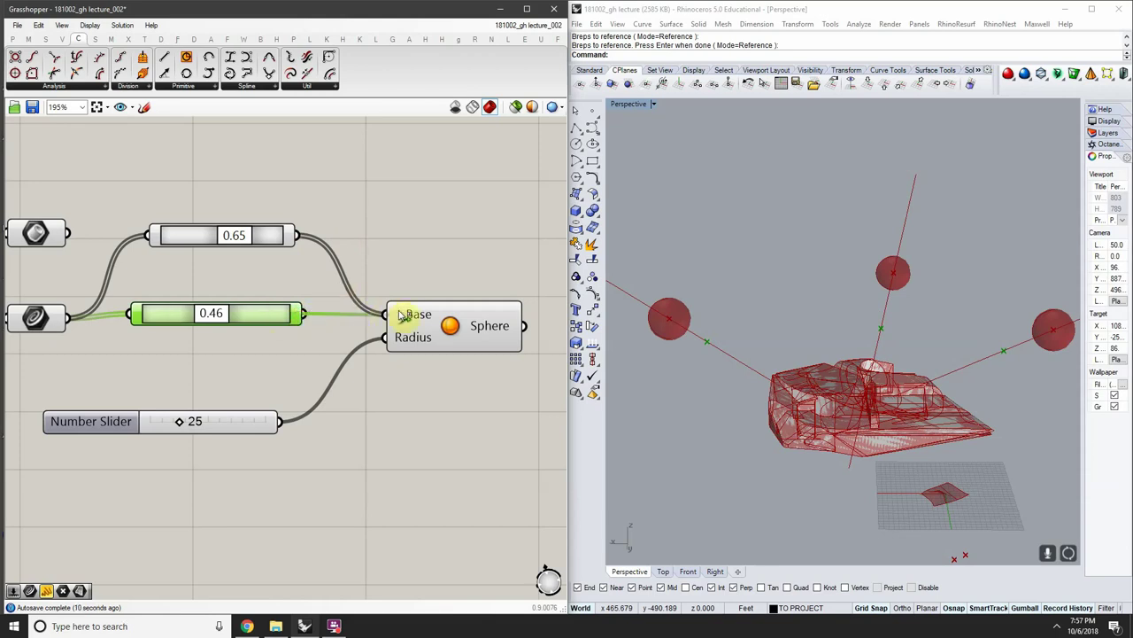
{"action": "right_click_drag", "start_coordinate": [841, 323], "coordinate": [814, 302]}
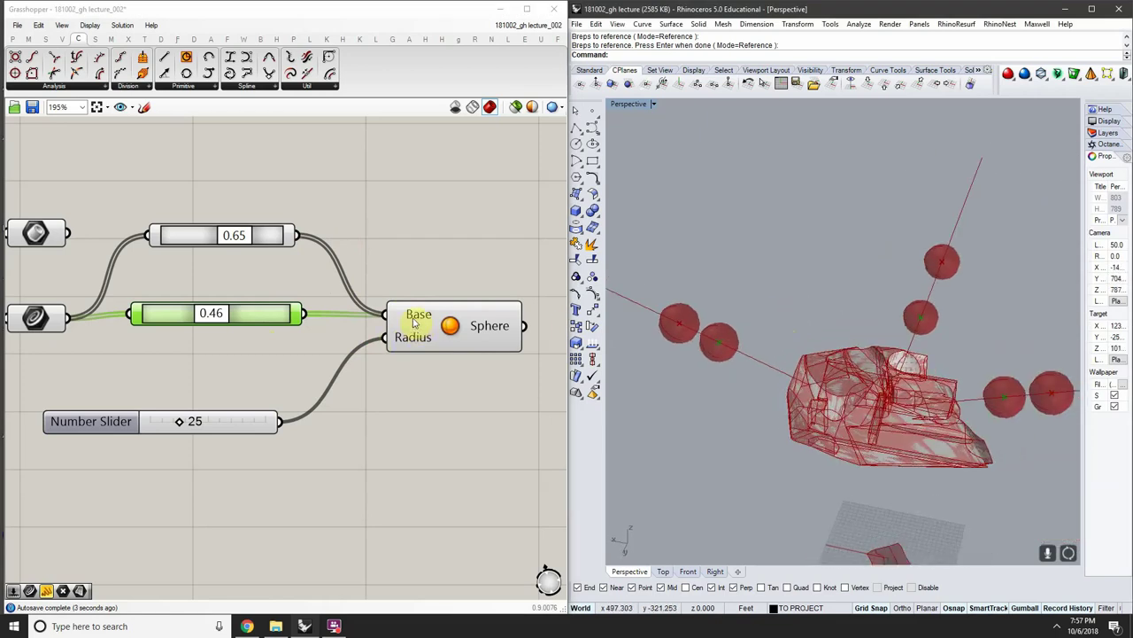
{"action": "mouse_move", "coordinate": [413, 324]}
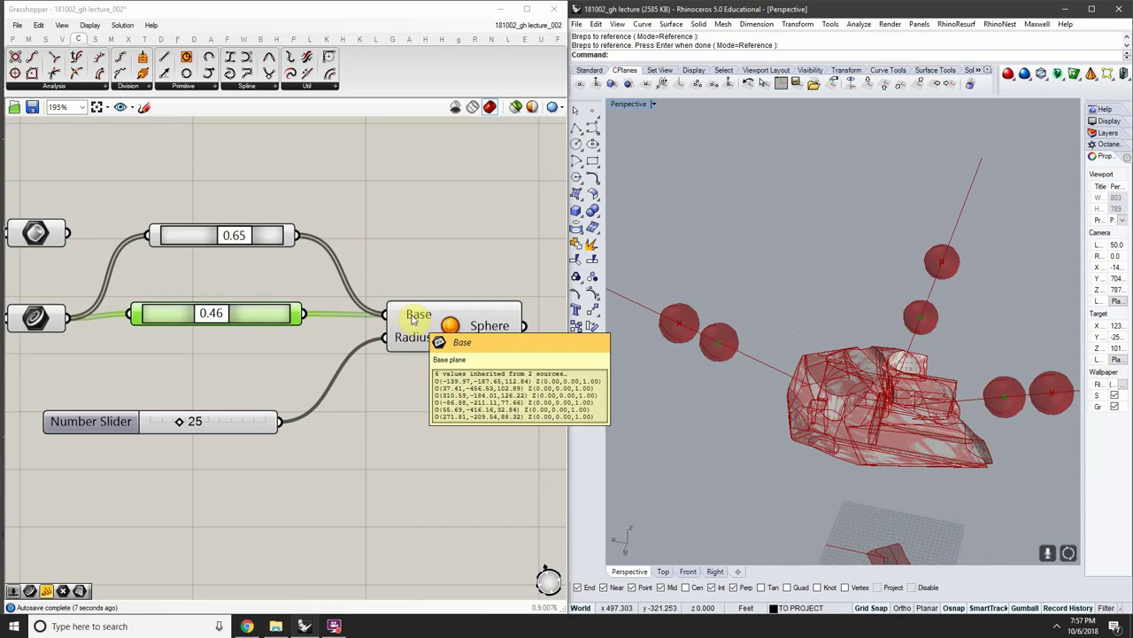
Rewire the Sphere's Base input to the 0.65 point component, add the 0.46 one as a second source, and reposition the Sphere component
{"action": "left_click", "coordinate": [379, 267]}
{"action": "left_click_drag", "start_coordinate": [298, 235], "coordinate": [379, 320]}
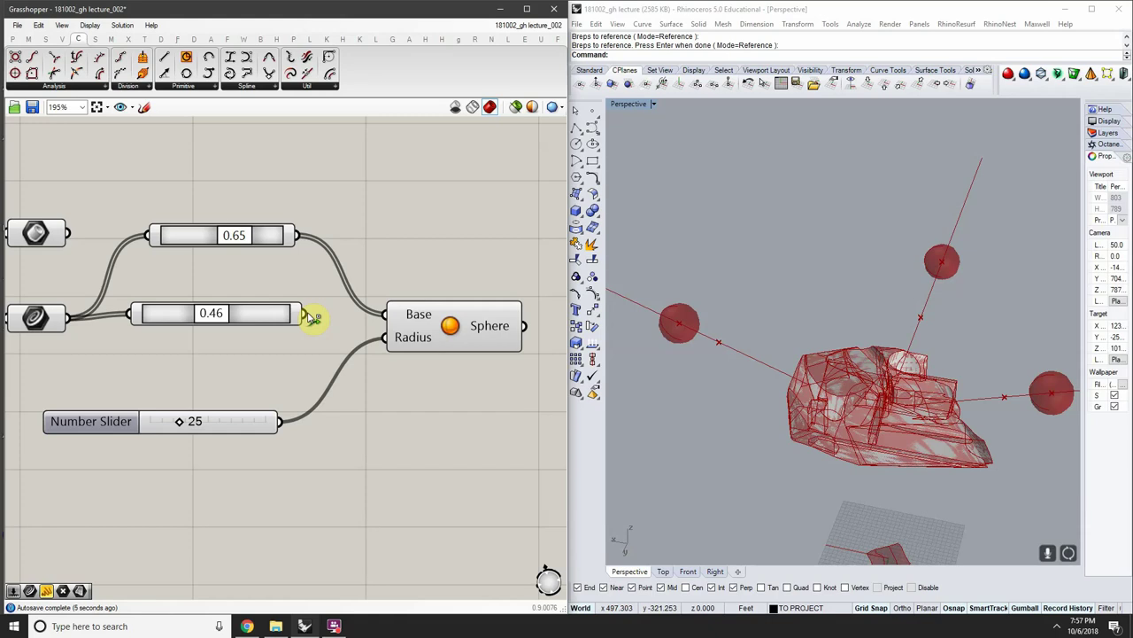
{"action": "left_click_drag", "start_coordinate": [312, 317], "coordinate": [449, 250], "text": "shift"}
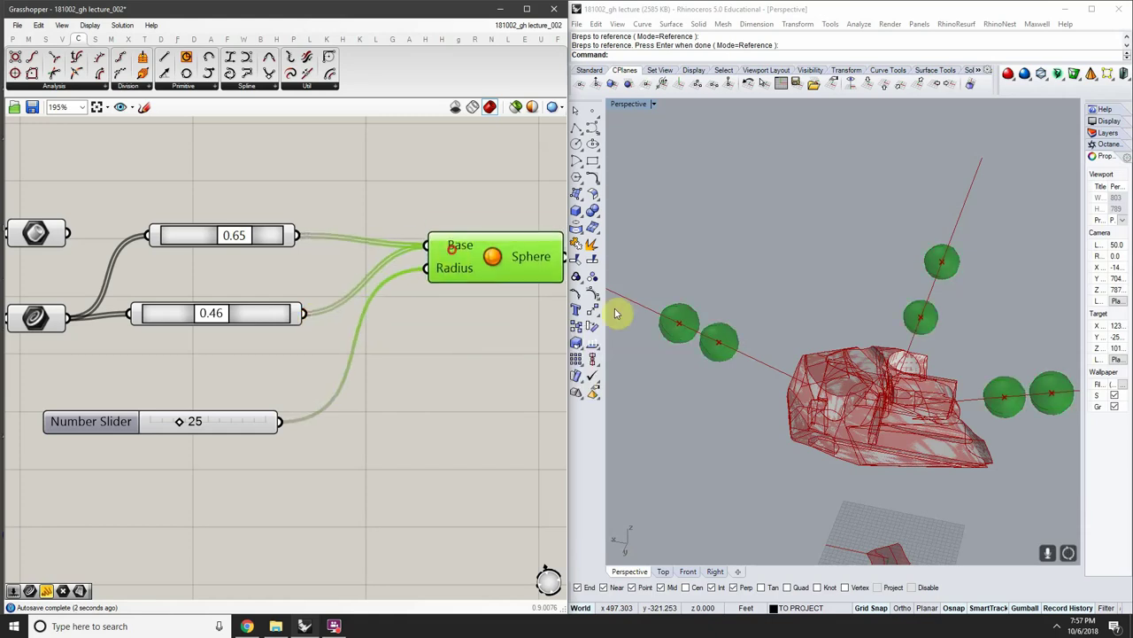
{"action": "right_click_drag", "start_coordinate": [857, 343], "coordinate": [919, 286]}
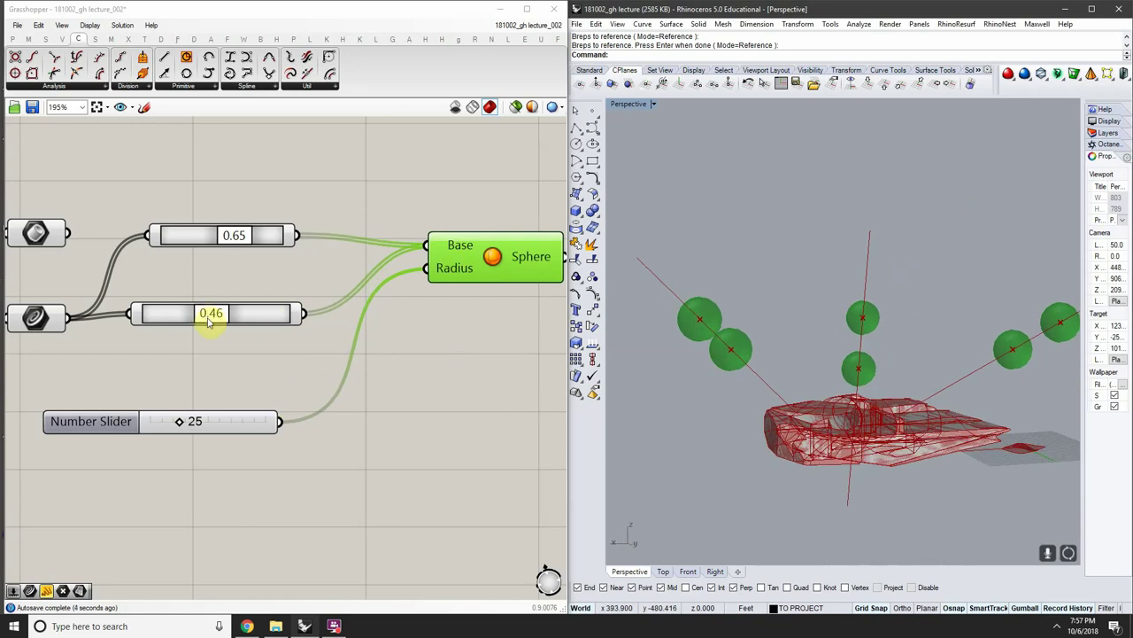
Set the original Point On Curve position to 0.69 and delete its copy, leaving a single source for the Sphere's Base
{"action": "mouse_move", "coordinate": [210, 322]}
{"action": "left_mouse_down"}
{"action": "mouse_move", "coordinate": [260, 312]}
{"action": "mouse_move", "coordinate": [212, 312]}
{"action": "left_mouse_up"}
{"action": "mouse_move", "coordinate": [234, 234]}
{"action": "left_mouse_down"}
{"action": "mouse_move", "coordinate": [245, 234]}
{"action": "mouse_move", "coordinate": [204, 236]}
{"action": "mouse_move", "coordinate": [256, 236]}
{"action": "mouse_move", "coordinate": [237, 236]}
{"action": "left_mouse_up"}
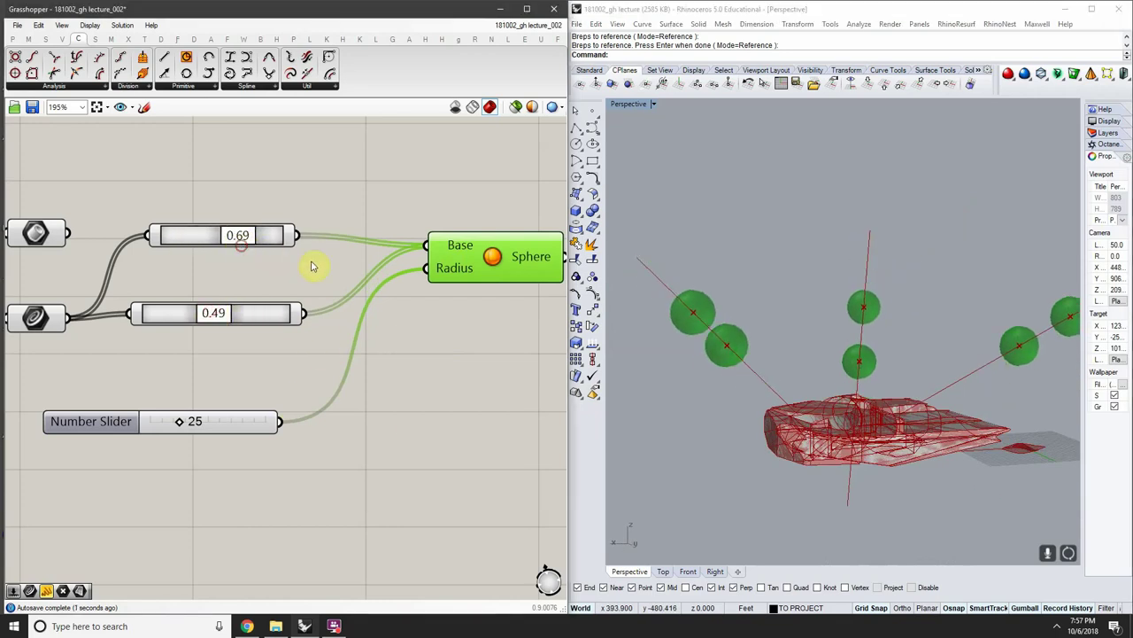
{"action": "left_click_drag", "start_coordinate": [302, 273], "coordinate": [245, 364]}
{"action": "key", "text": "Delete"}
{"action": "left_click", "coordinate": [425, 278]}
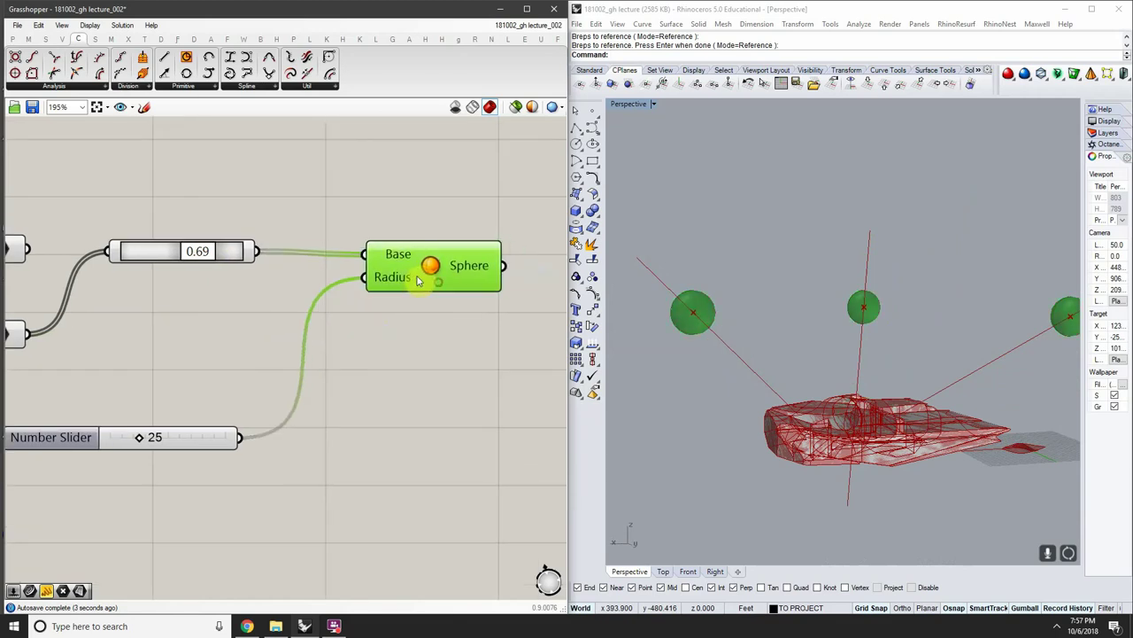
{"action": "scroll", "coordinate": [430, 293], "scroll_direction": "down", "scroll_amount": 3}
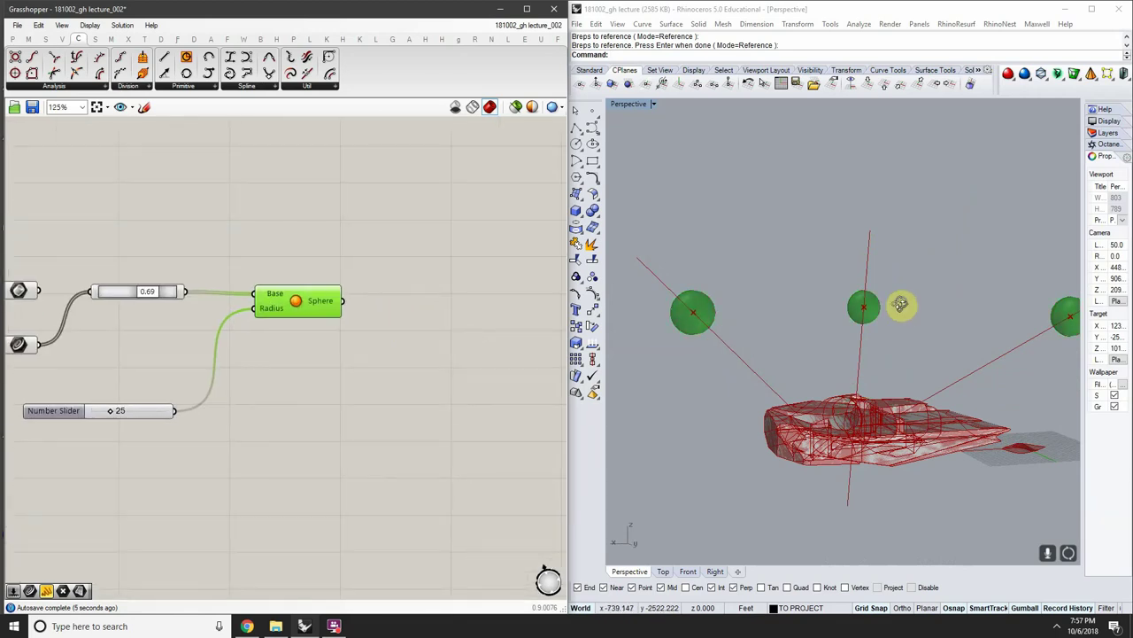
Add a Mesh Shadow component and connect the Sphere output to its Mesh input
{"action": "right_click_drag", "start_coordinate": [898, 307], "coordinate": [805, 374]}
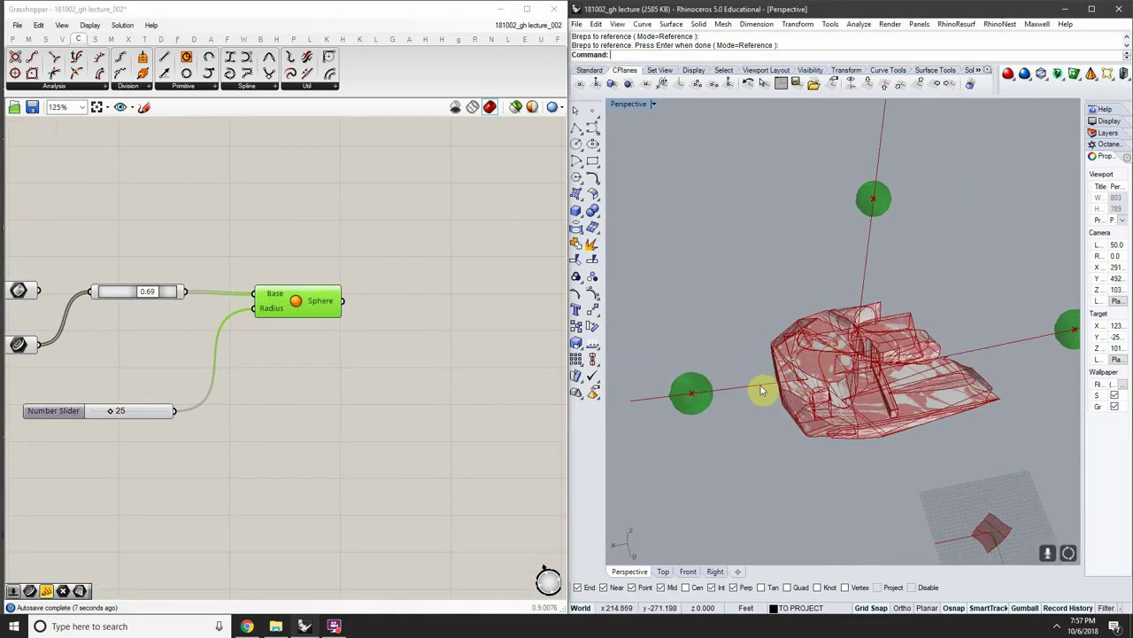
{"action": "double_click", "coordinate": [428, 346]}
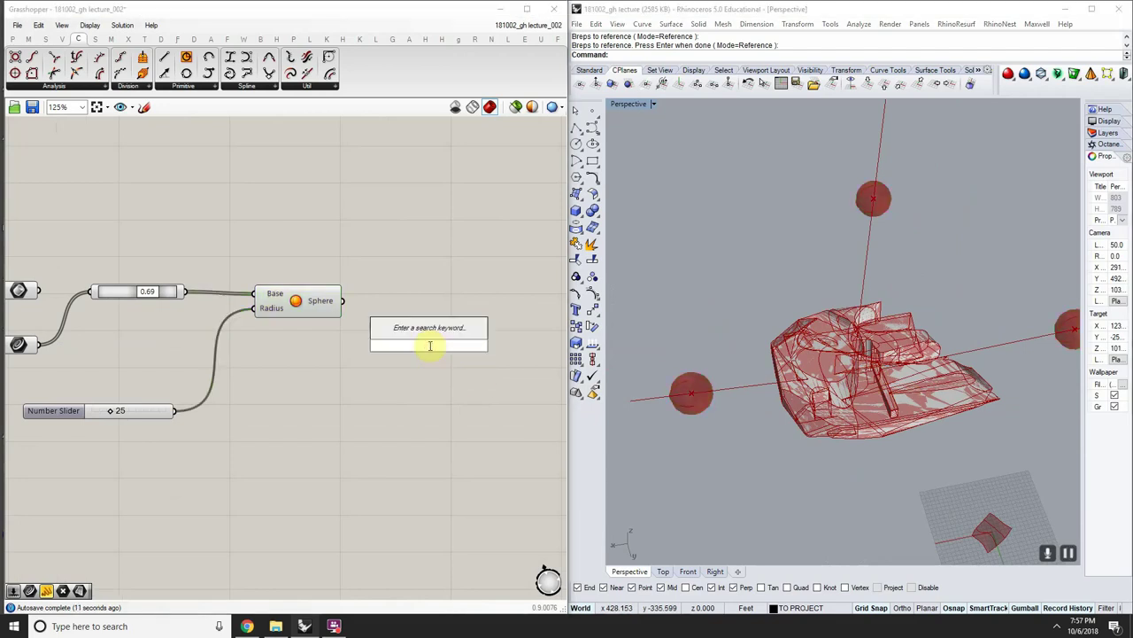
{"action": "type", "text": "MESH SHADOW"}
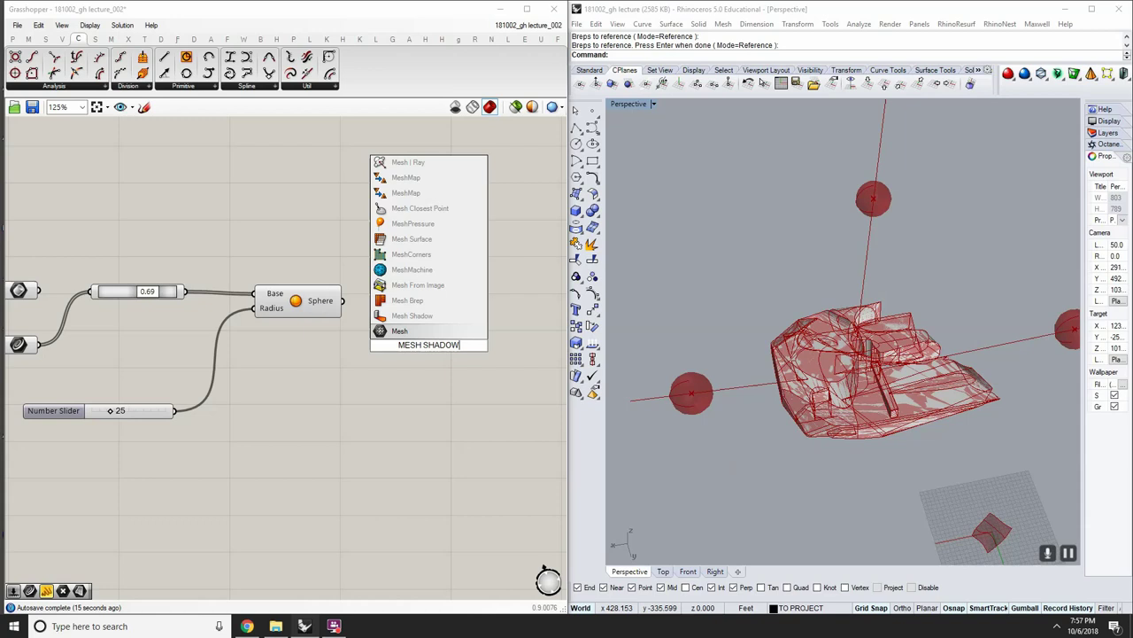
{"action": "key", "text": "Up"}
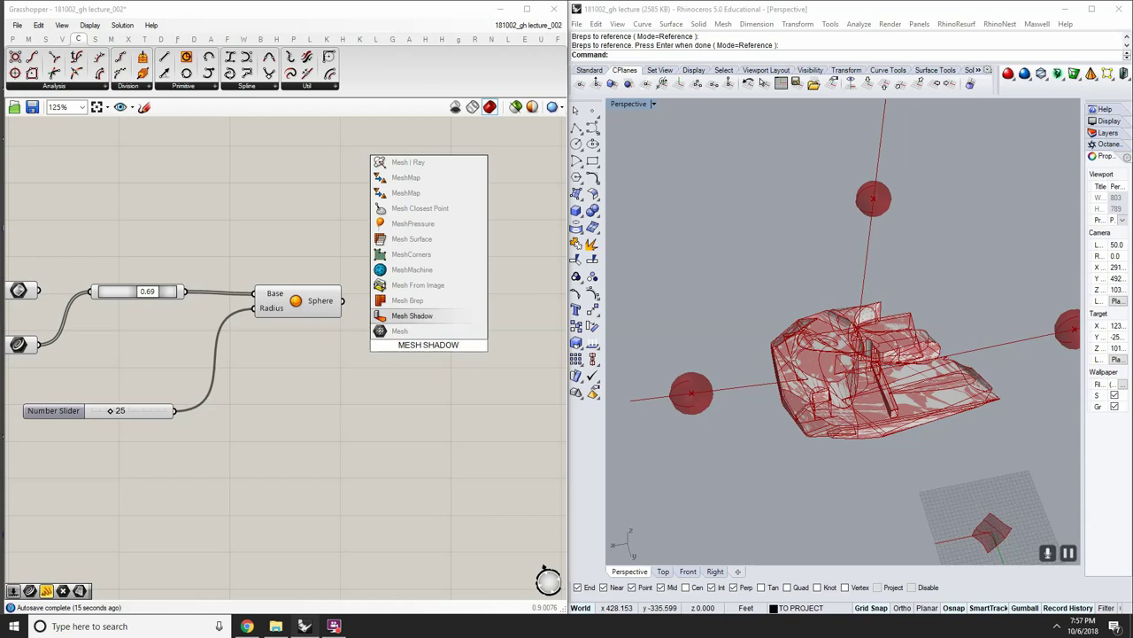
{"action": "key", "text": "Return"}
{"action": "left_click_drag", "start_coordinate": [344, 302], "coordinate": [484, 307]}
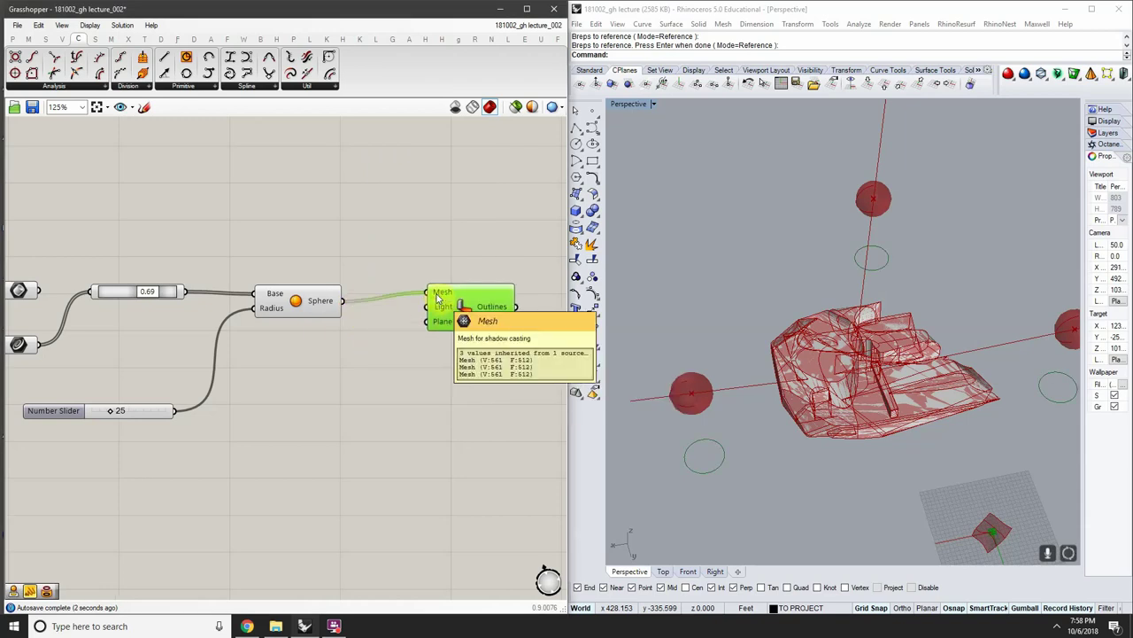
Connect the referenced curves to the Mesh Shadow component's Light input and inspect the shadow outlines around the Brep
{"action": "left_click", "coordinate": [320, 305]}
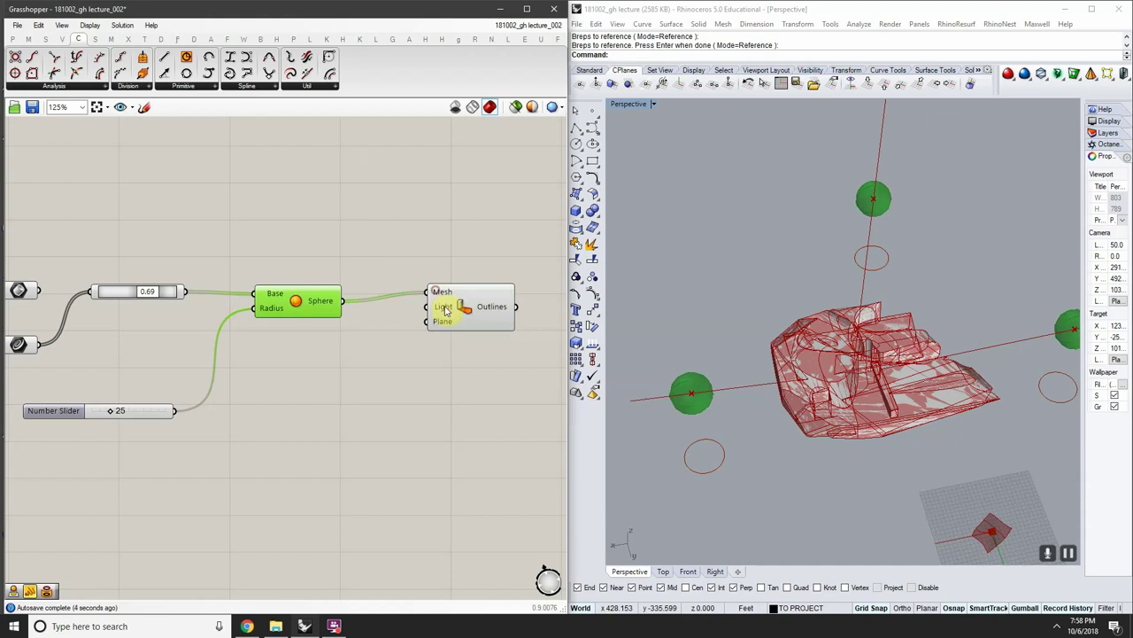
{"action": "left_click_drag", "start_coordinate": [420, 313], "coordinate": [307, 331]}
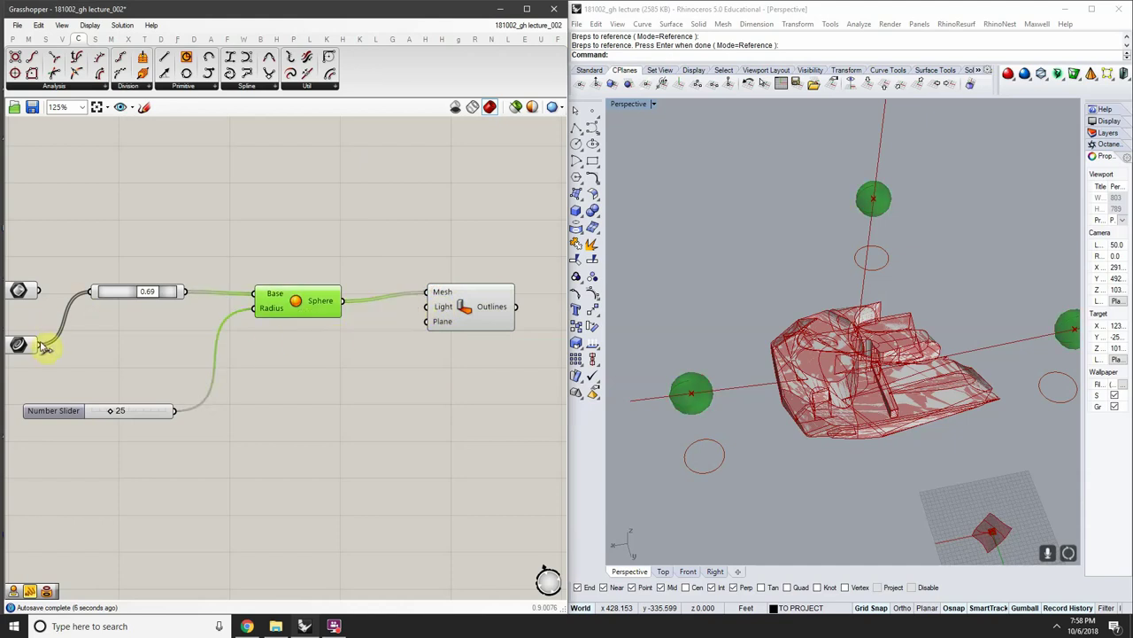
{"action": "left_click_drag", "start_coordinate": [43, 347], "coordinate": [430, 307]}
{"action": "left_click", "coordinate": [463, 319]}
{"action": "right_click_drag", "start_coordinate": [924, 367], "coordinate": [868, 365]}
{"action": "scroll", "coordinate": [944, 320], "scroll_direction": "down", "scroll_amount": 5}
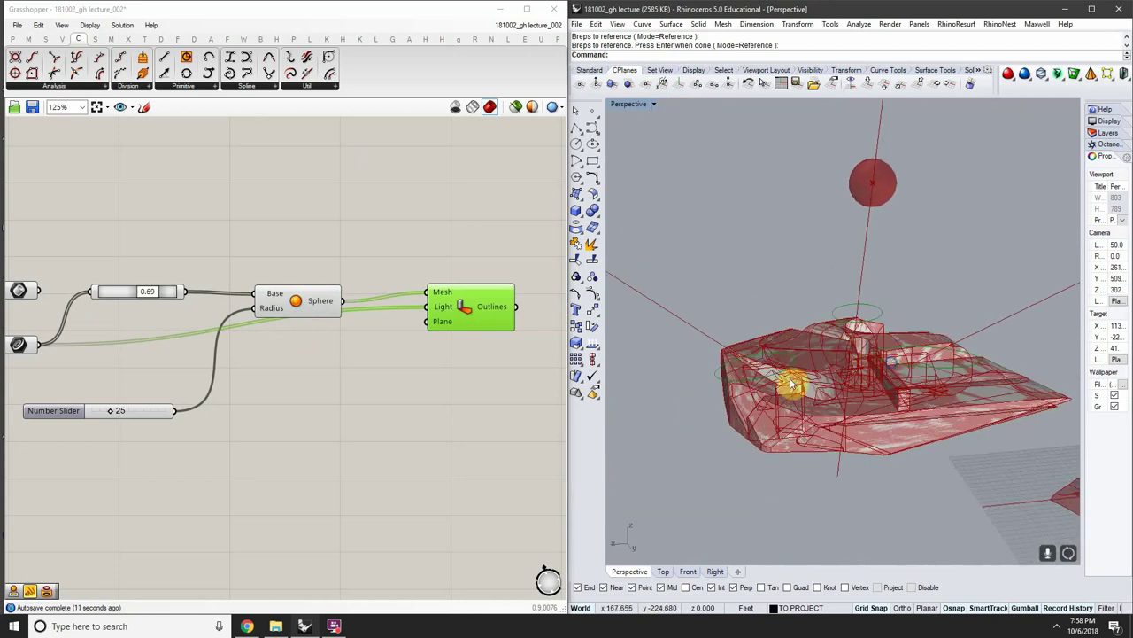
Try to use the referenced Brep as the Mesh Shadow component's Plane input
{"action": "right_click_drag", "start_coordinate": [308, 301], "coordinate": [387, 308]}
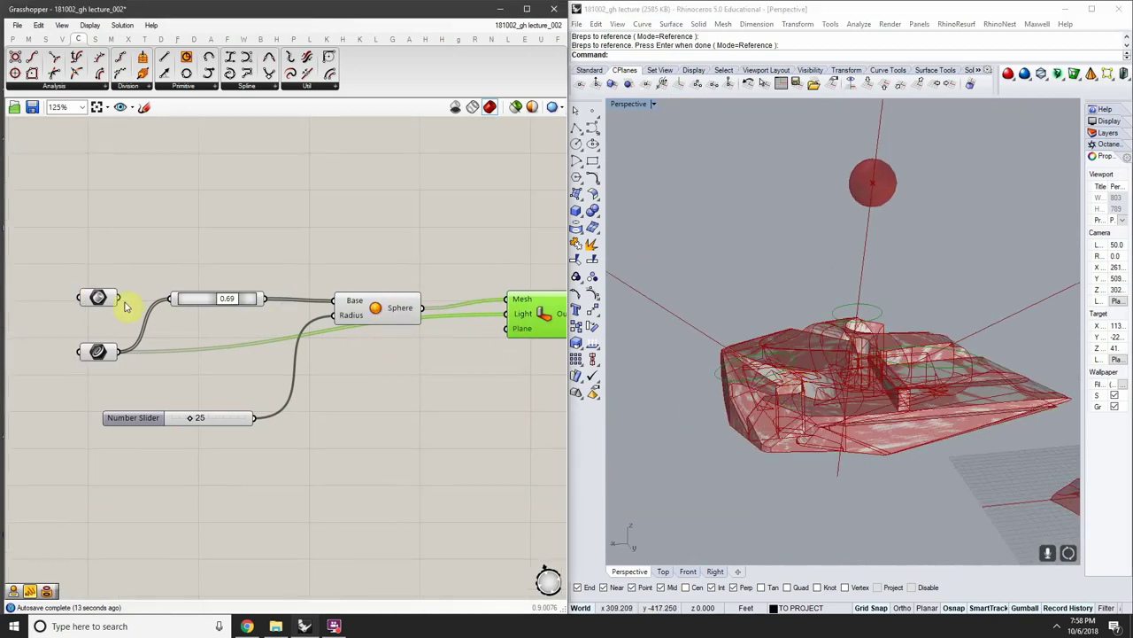
{"action": "left_click_drag", "start_coordinate": [254, 323], "coordinate": [521, 333]}
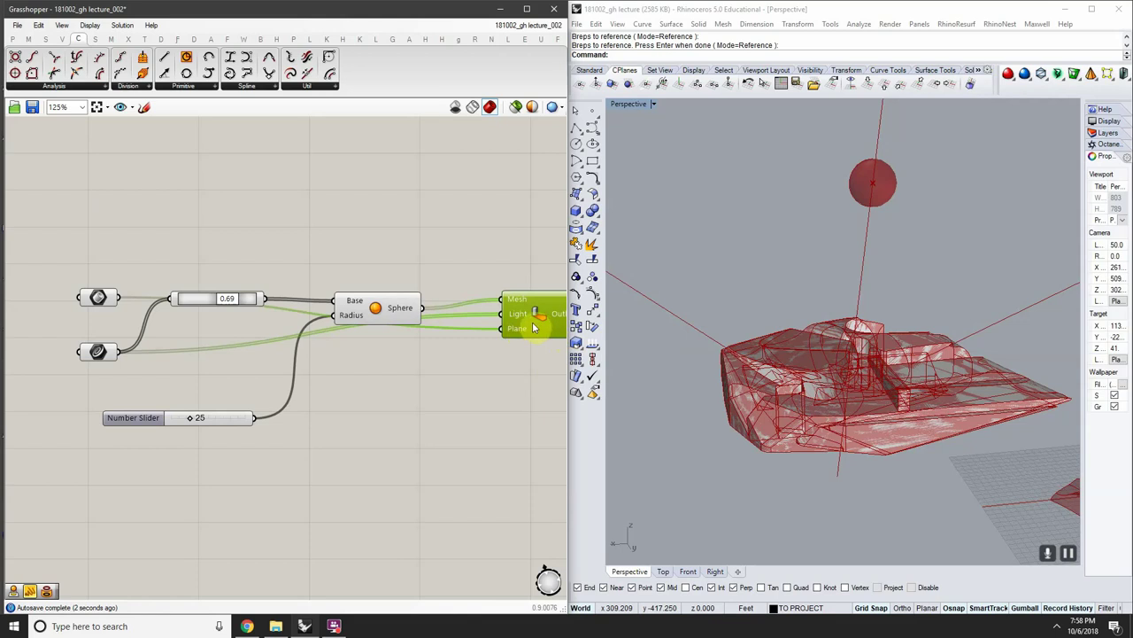
{"action": "right_click_drag", "start_coordinate": [532, 322], "coordinate": [410, 326]}
Move the Mesh Shadow component and the Brep parameter up, clear of the curve and Sphere components
{"action": "left_click_drag", "start_coordinate": [410, 327], "coordinate": [456, 218]}
{"action": "right_click_drag", "start_coordinate": [127, 296], "coordinate": [248, 296]}
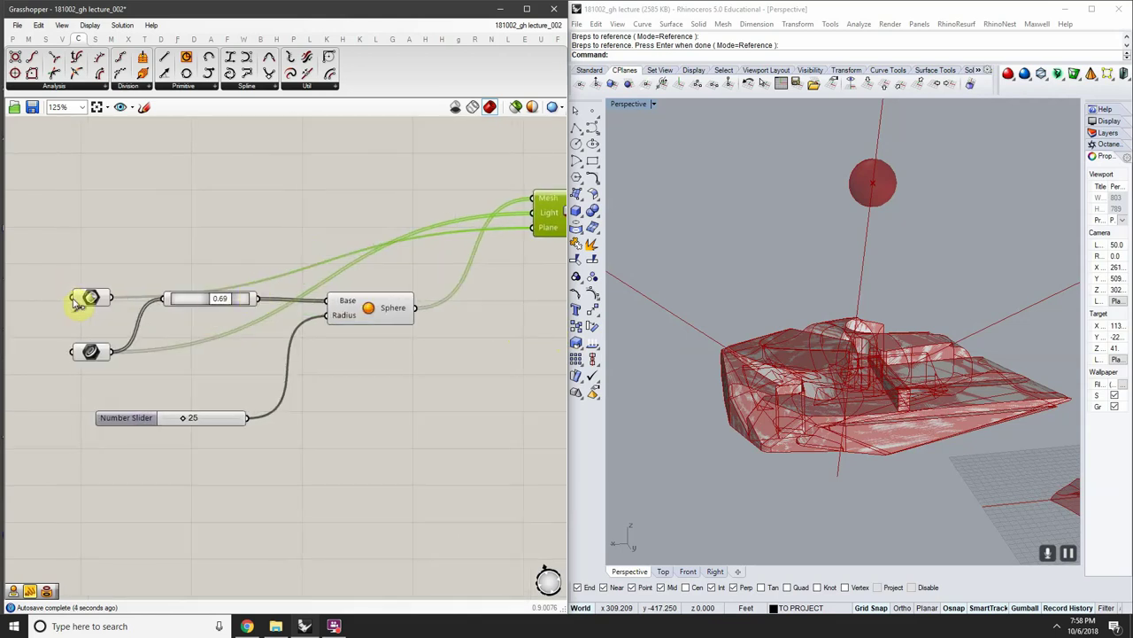
{"action": "left_click_drag", "start_coordinate": [88, 297], "coordinate": [102, 240]}
{"action": "right_click_drag", "start_coordinate": [295, 240], "coordinate": [262, 260]}
{"action": "right_click_drag", "start_coordinate": [526, 222], "coordinate": [349, 244]}
Read the Mesh Shadow component's runtime error and check the Brep parameter feeding its Plane input
{"action": "scroll", "coordinate": [419, 223], "scroll_direction": "up", "scroll_amount": 2}
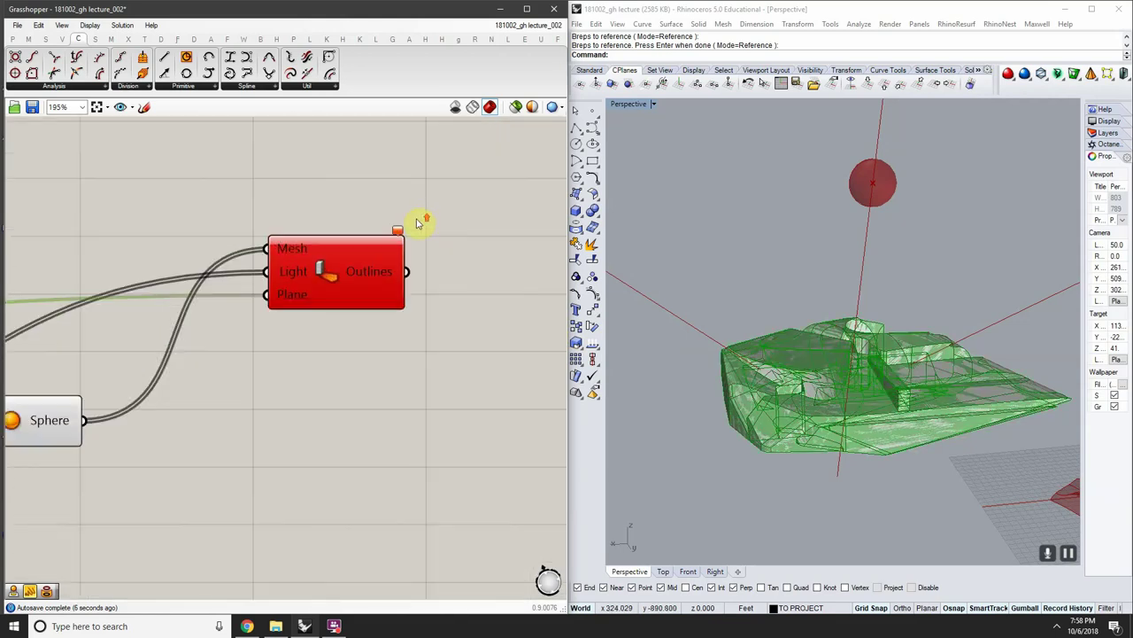
{"action": "mouse_move", "coordinate": [398, 232]}
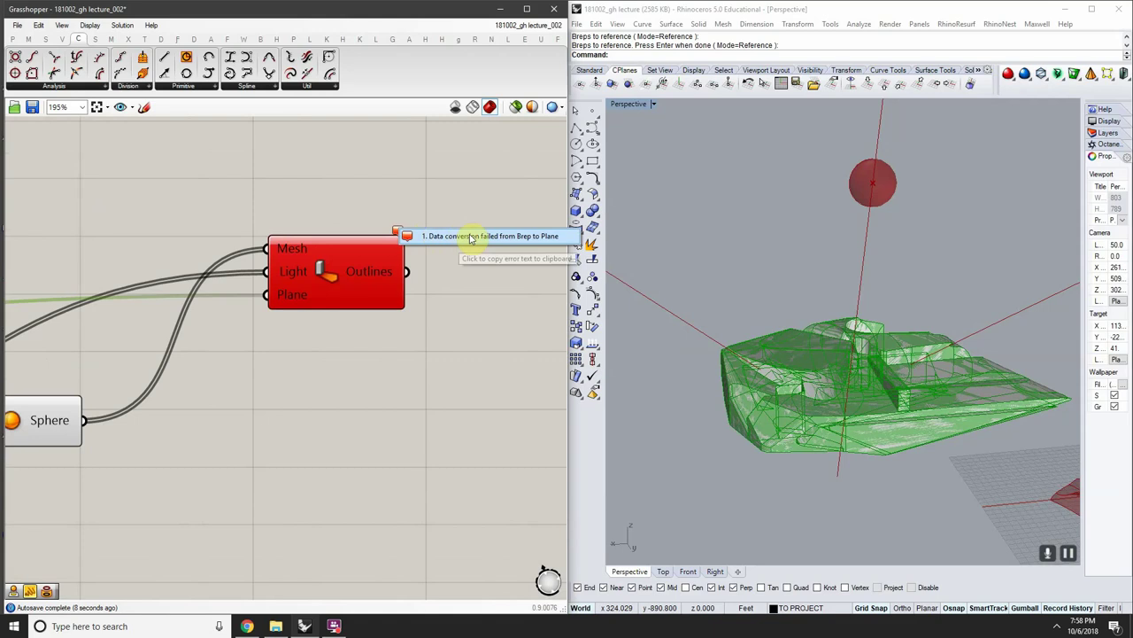
{"action": "left_click", "coordinate": [286, 298]}
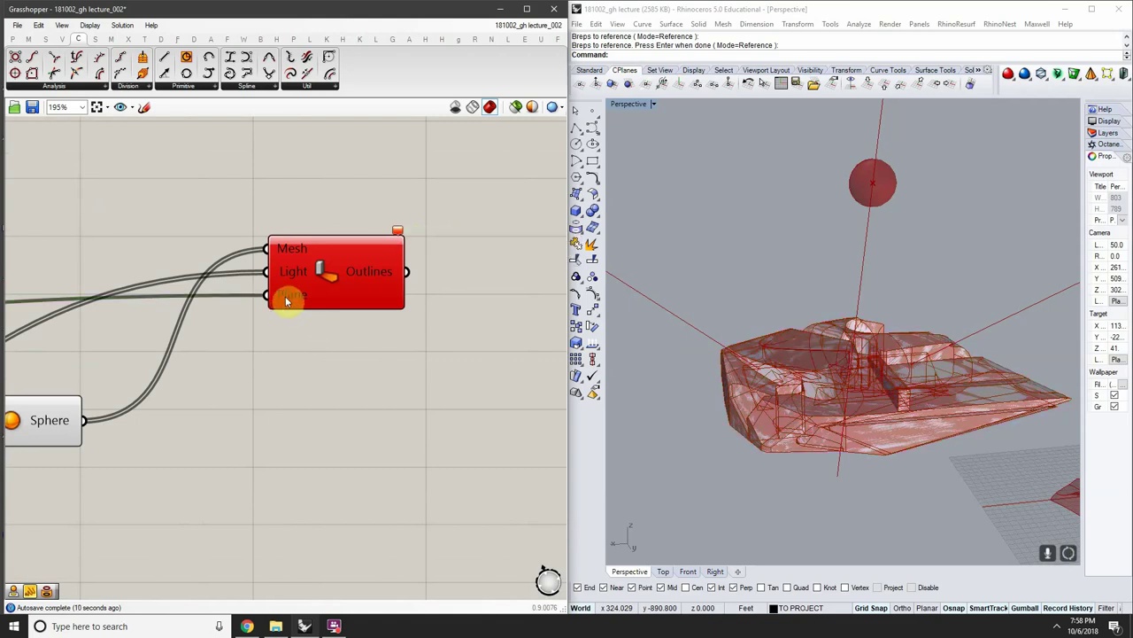
{"action": "scroll", "coordinate": [301, 279], "scroll_direction": "down", "scroll_amount": 3}
{"action": "left_click", "coordinate": [90, 283]}
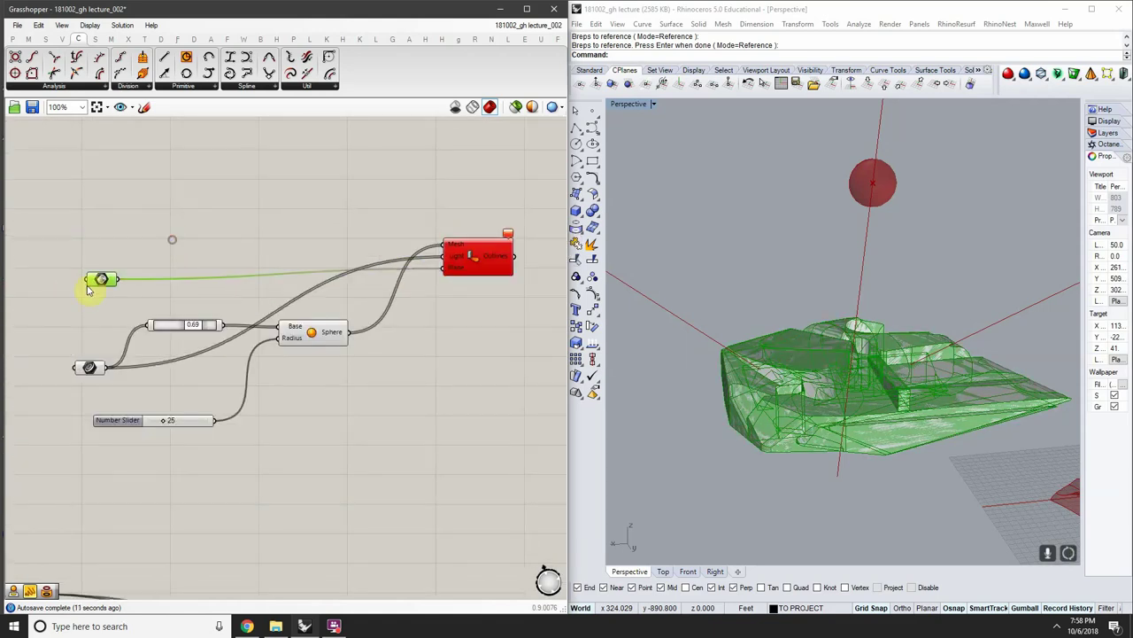
Disconnect the Brep from the Mesh Shadow component's Plane input and inspect the shadow outlines in the Perspective view
{"action": "right_click", "coordinate": [450, 270]}
{"action": "left_click", "coordinate": [473, 270]}
{"action": "scroll", "coordinate": [467, 275], "scroll_direction": "up", "scroll_amount": 2}
{"action": "right_click", "coordinate": [439, 268]}
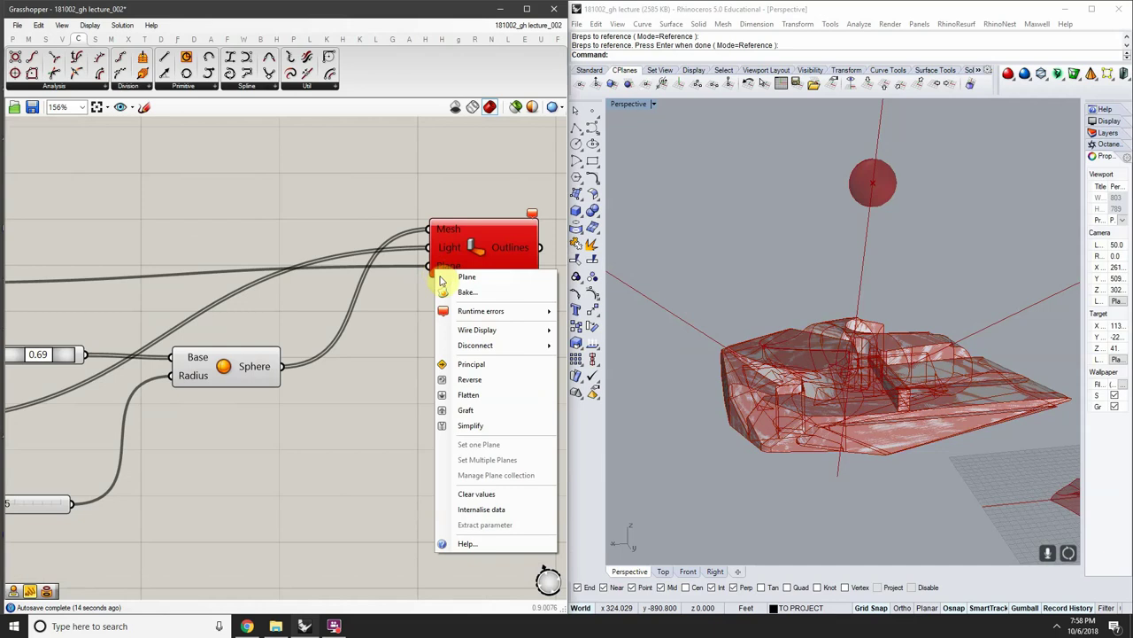
{"action": "mouse_move", "coordinate": [478, 345]}
{"action": "left_click", "coordinate": [580, 348]}
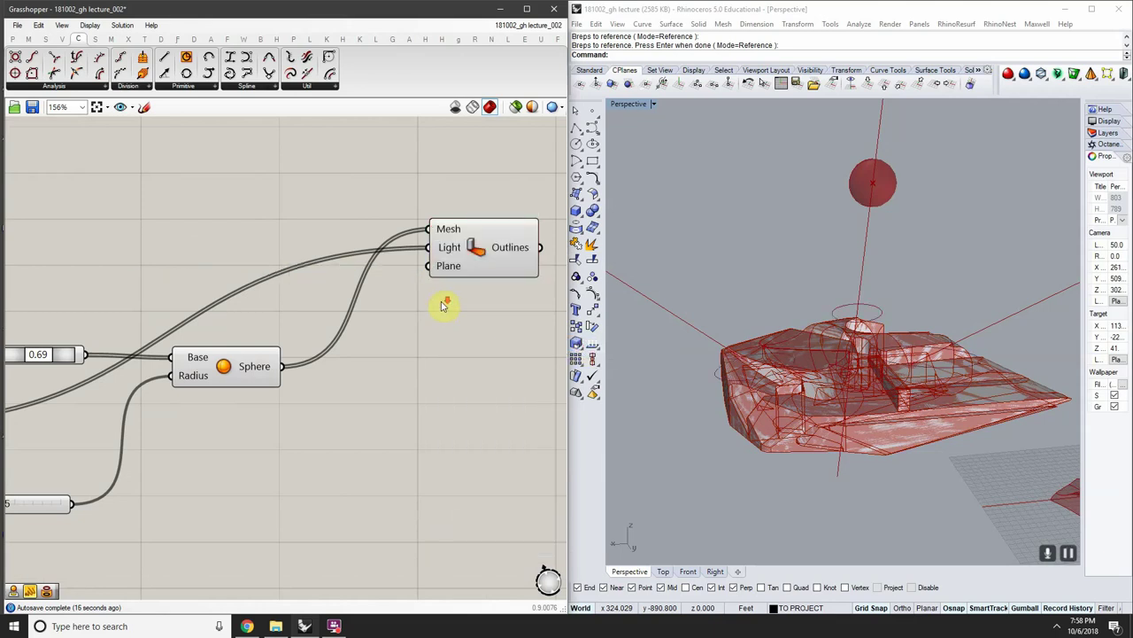
{"action": "scroll", "coordinate": [360, 278], "scroll_direction": "down", "scroll_amount": 3}
{"action": "left_click", "coordinate": [499, 298]}
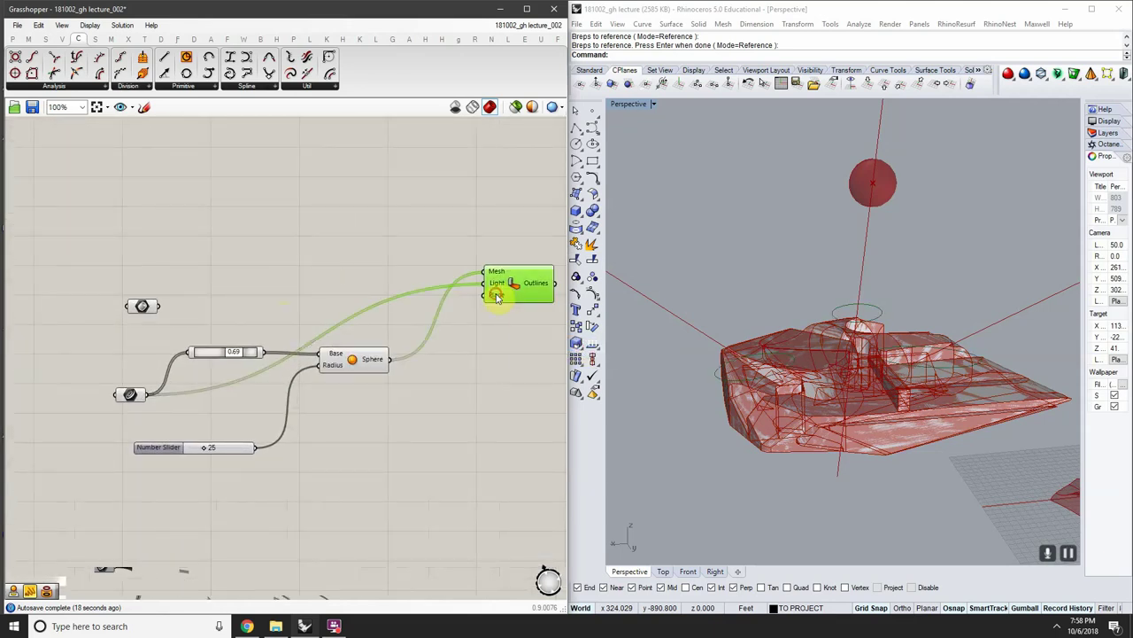
{"action": "right_click_drag", "start_coordinate": [498, 297], "coordinate": [458, 307]}
{"action": "right_click_drag", "start_coordinate": [807, 344], "coordinate": [771, 346]}
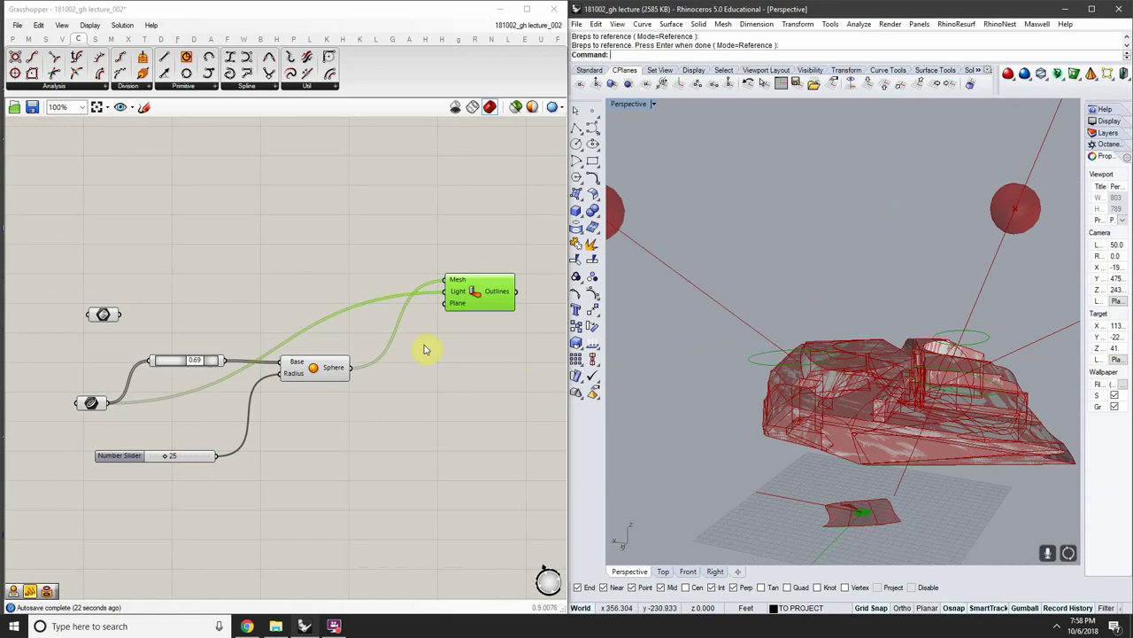
Add a Plane Normal component to the canvas near the Sphere component
{"action": "right_click_drag", "start_coordinate": [434, 334], "coordinate": [349, 340]}
{"action": "right_click_drag", "start_coordinate": [299, 404], "coordinate": [334, 348]}
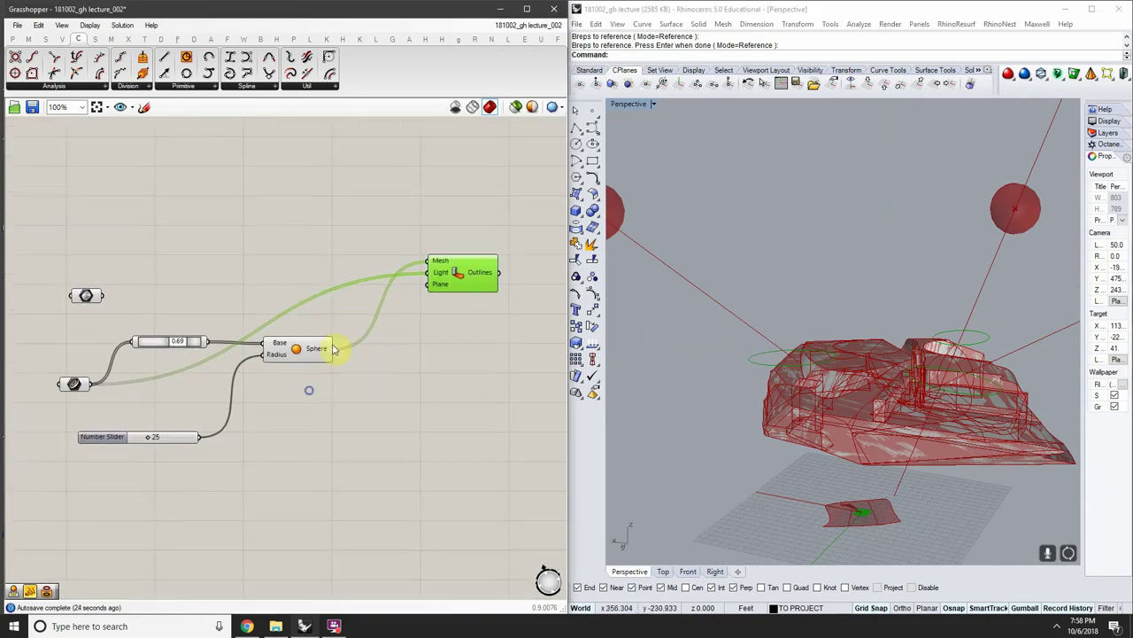
{"action": "right_click_drag", "start_coordinate": [818, 327], "coordinate": [863, 357]}
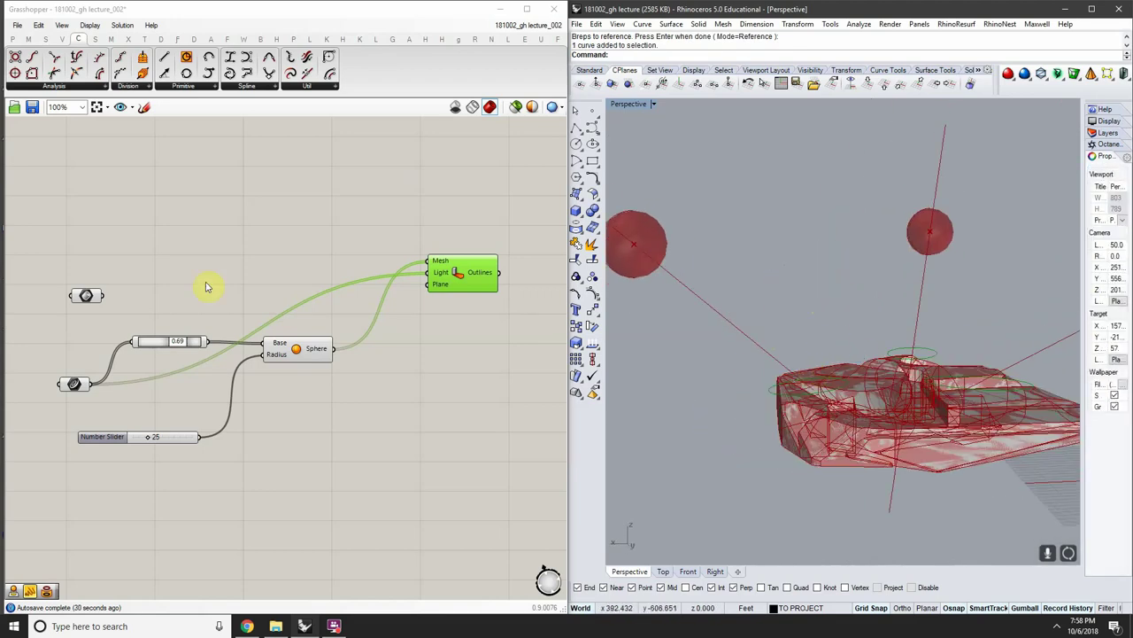
{"action": "left_click", "coordinate": [98, 40]}
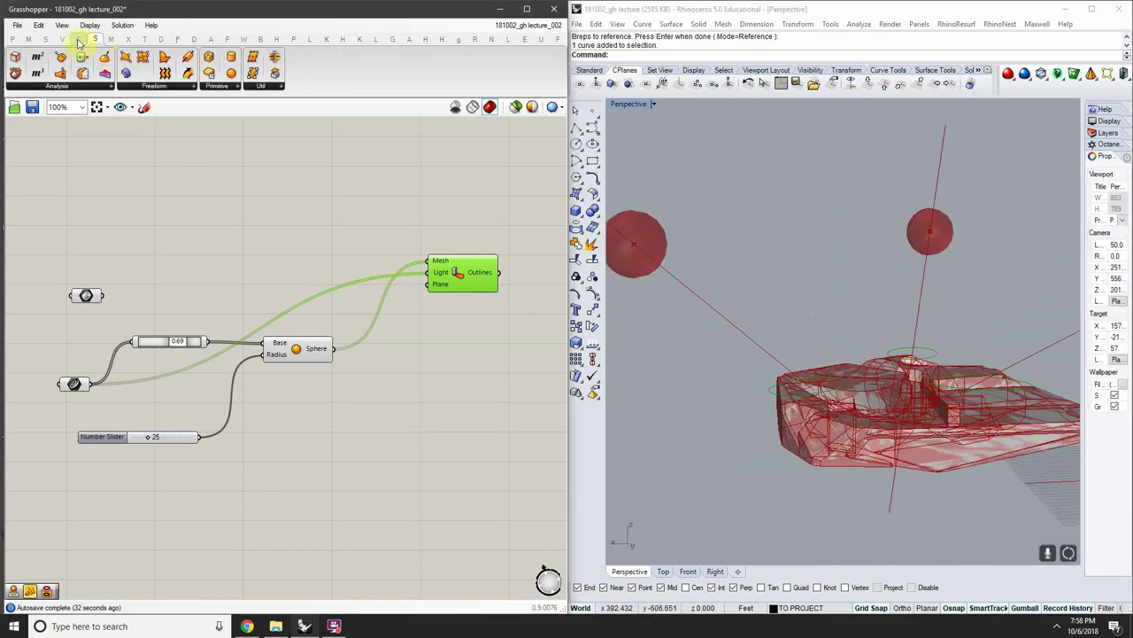
{"action": "left_click", "coordinate": [62, 39]}
{"action": "left_click", "coordinate": [146, 87]}
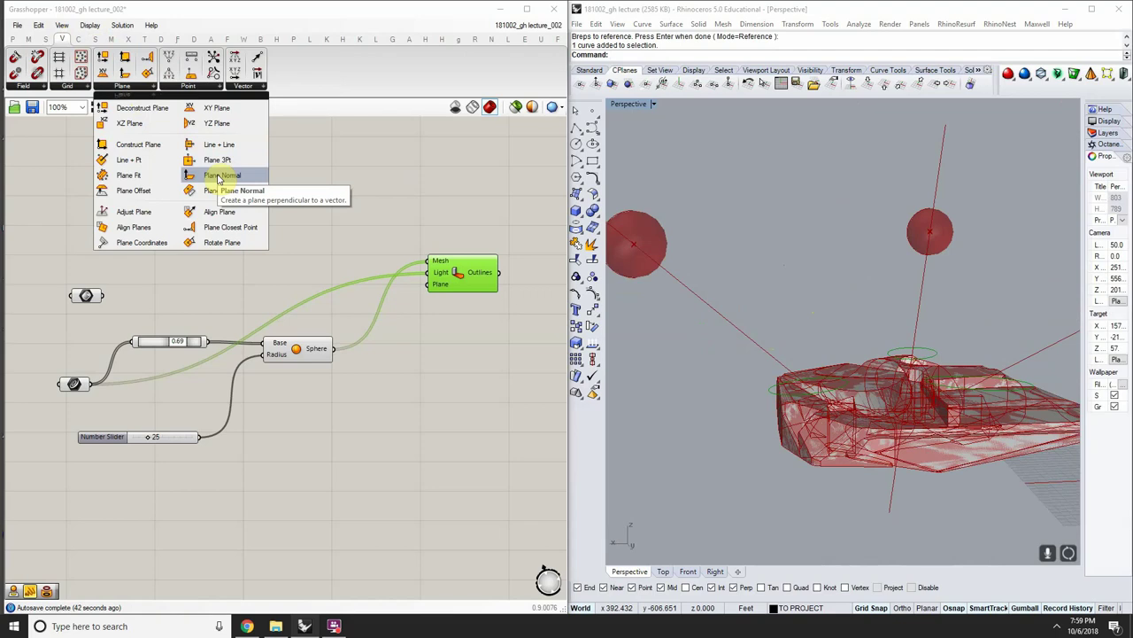
{"action": "left_click", "coordinate": [219, 177]}
{"action": "left_click", "coordinate": [398, 398]}
{"action": "scroll", "coordinate": [368, 400], "scroll_direction": "up", "scroll_amount": 3}
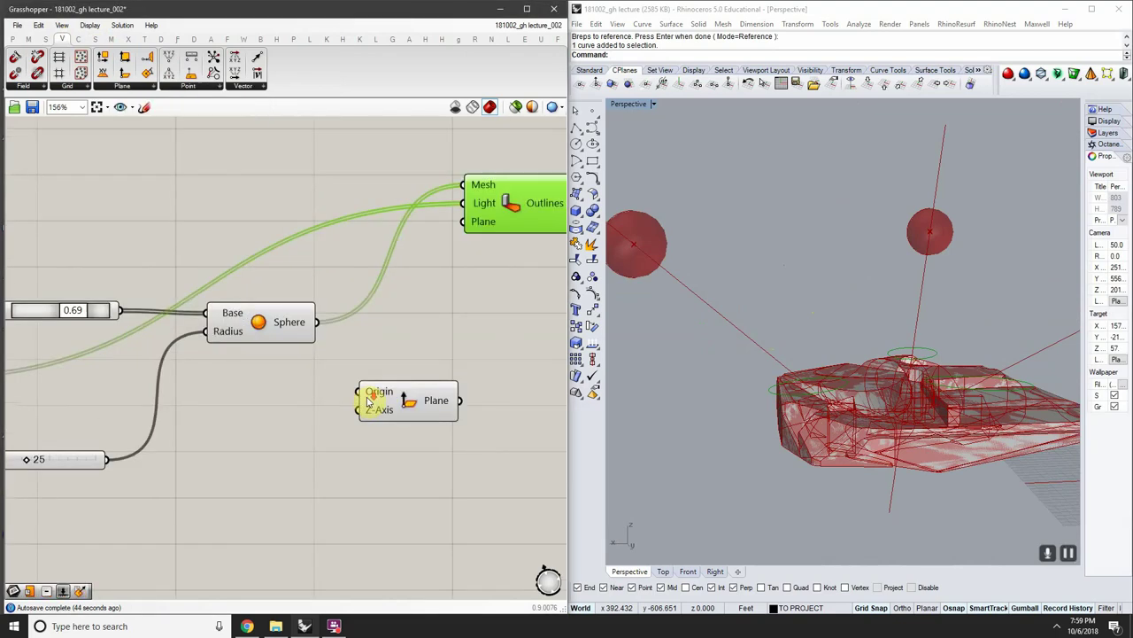
{"action": "scroll", "coordinate": [368, 401], "scroll_direction": "up", "scroll_amount": 2}
{"action": "left_click", "coordinate": [378, 390]}
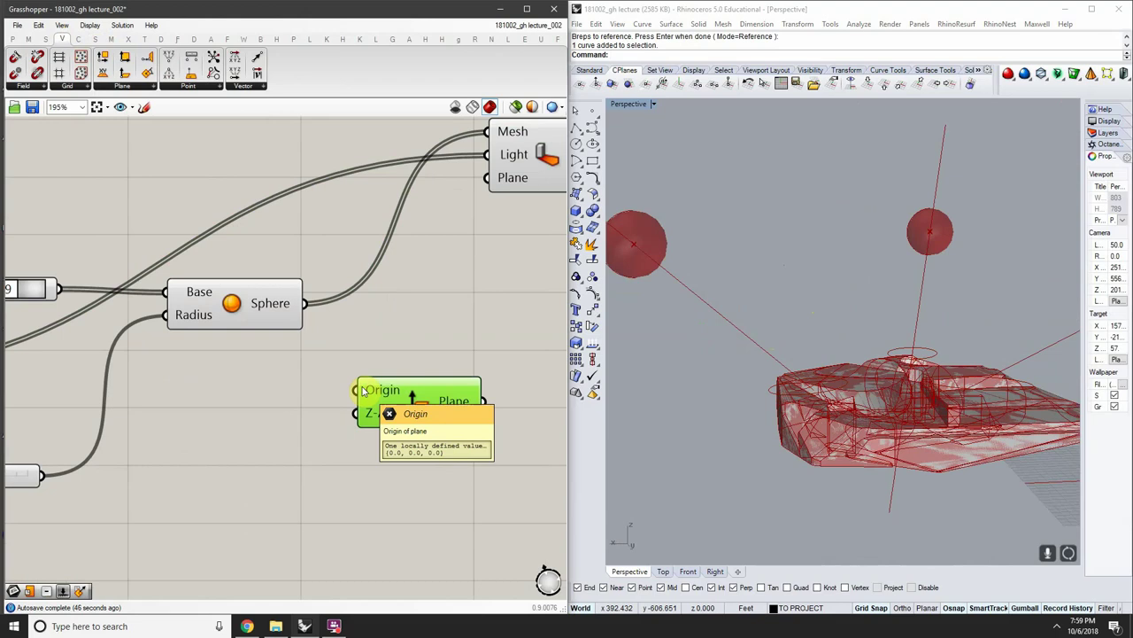
Feed the Plane Normal's Origin input from a duplicate of the Point On Curve component set to 0.46
{"action": "scroll", "coordinate": [376, 414], "scroll_direction": "down", "scroll_amount": 3}
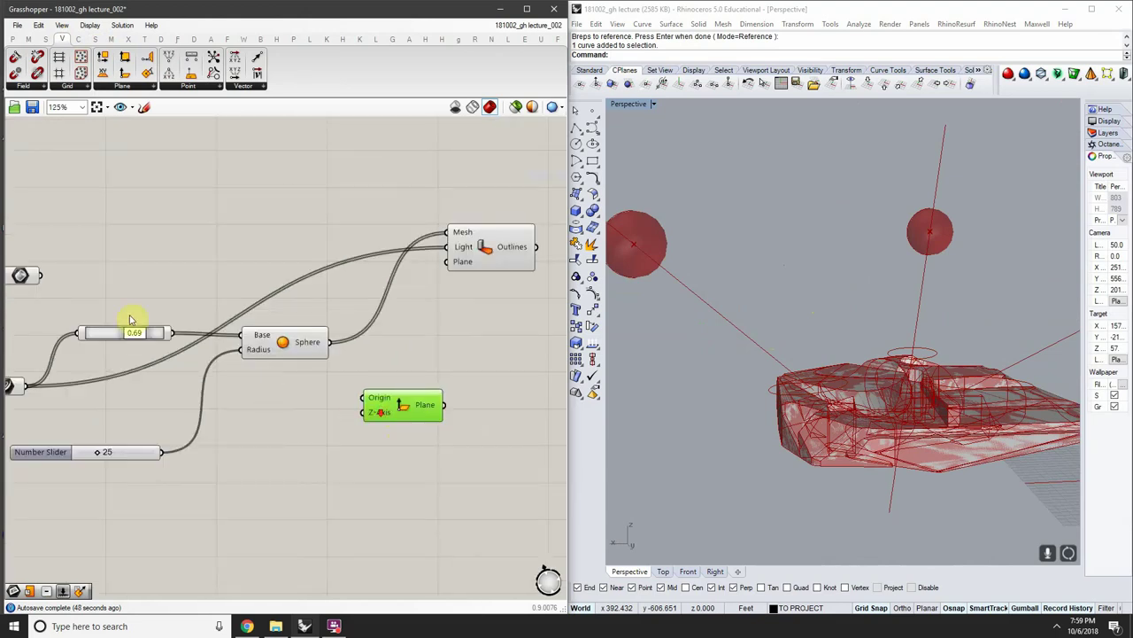
{"action": "left_click_drag", "start_coordinate": [292, 393], "coordinate": [389, 404]}
{"action": "left_click_drag", "start_coordinate": [202, 356], "coordinate": [437, 412]}
{"action": "right_click_drag", "start_coordinate": [104, 398], "coordinate": [133, 392]}
{"action": "left_click", "coordinate": [172, 325]}
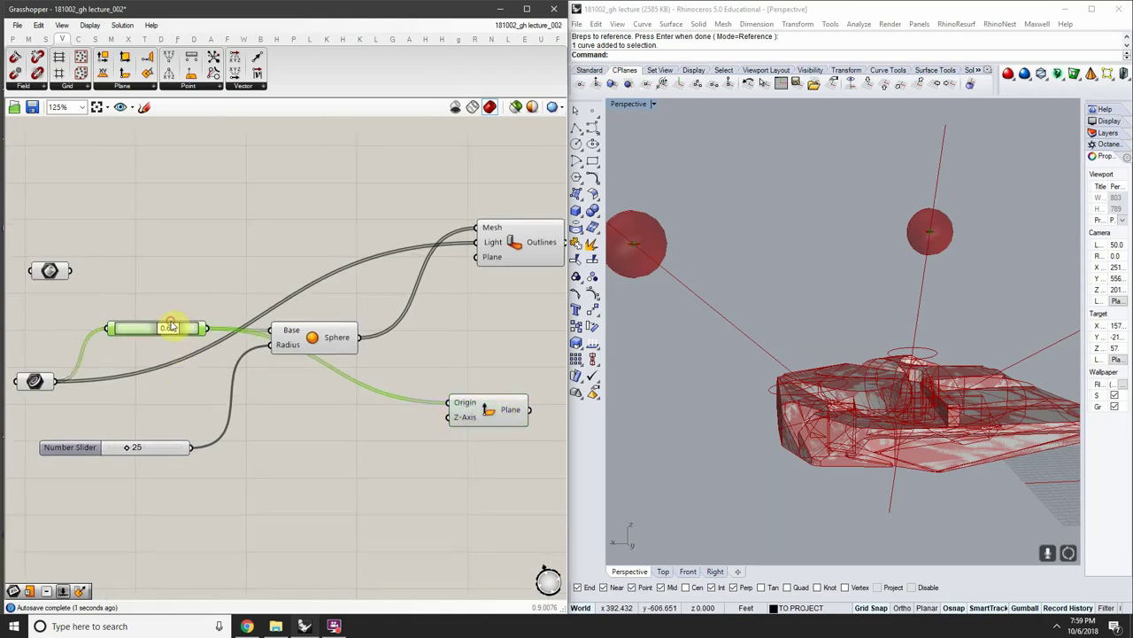
{"action": "left_click_drag", "start_coordinate": [182, 323], "coordinate": [462, 406]}
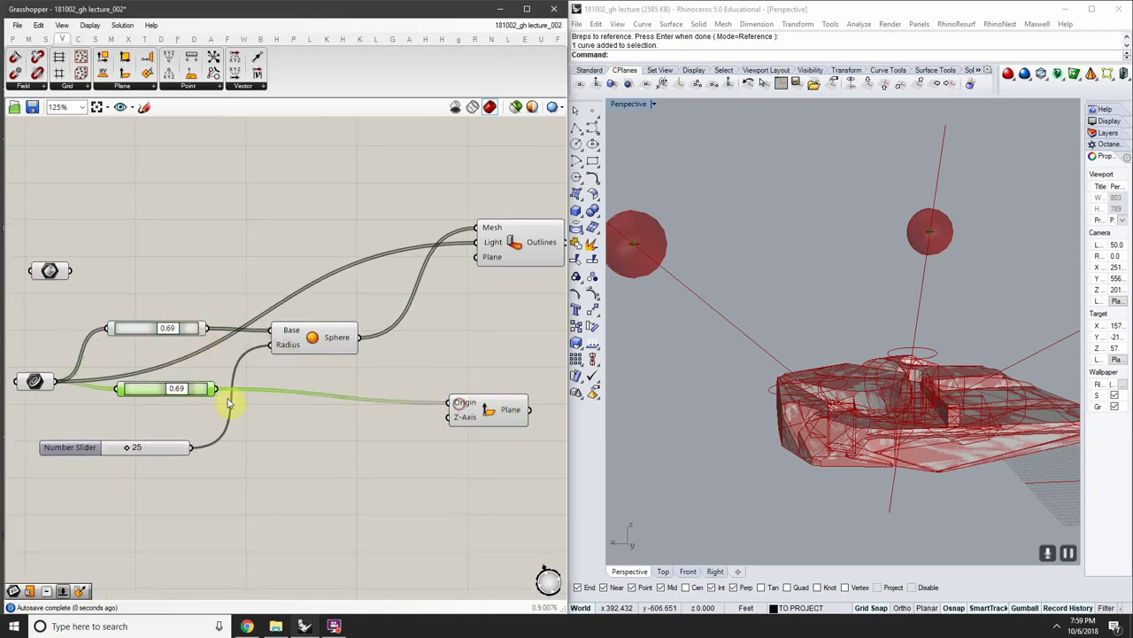
{"action": "scroll", "coordinate": [181, 386], "scroll_direction": "up", "scroll_amount": 3}
{"action": "left_click_drag", "start_coordinate": [182, 393], "coordinate": [148, 397]}
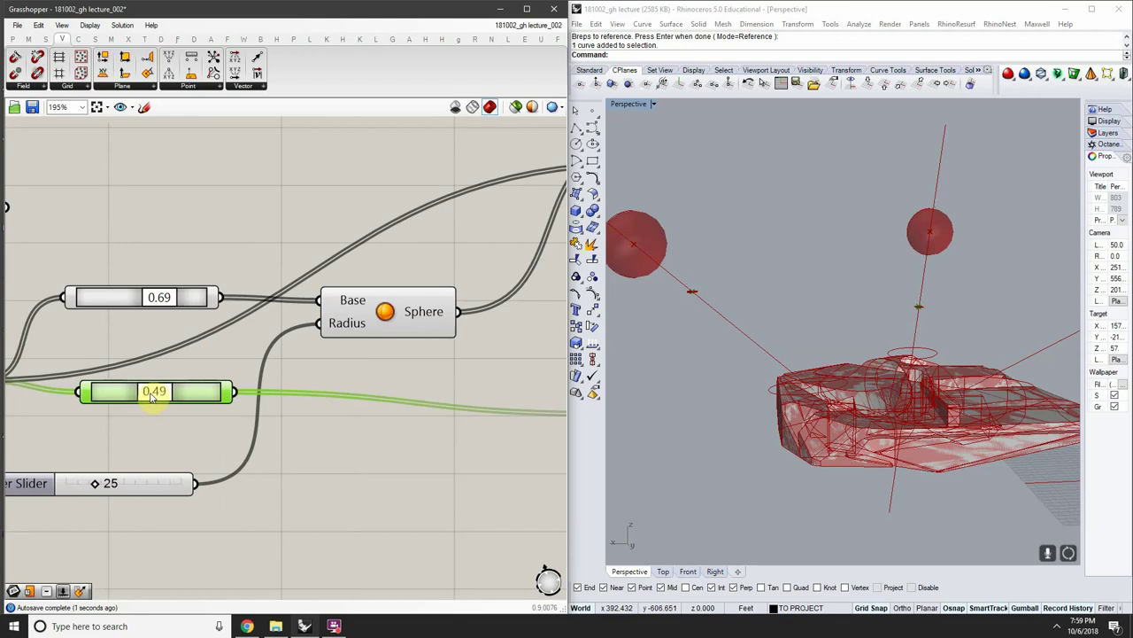
Connect the referenced curve parameter to the Plane Normal component's Z-Axis input
{"action": "right_click_drag", "start_coordinate": [270, 395], "coordinate": [109, 399]}
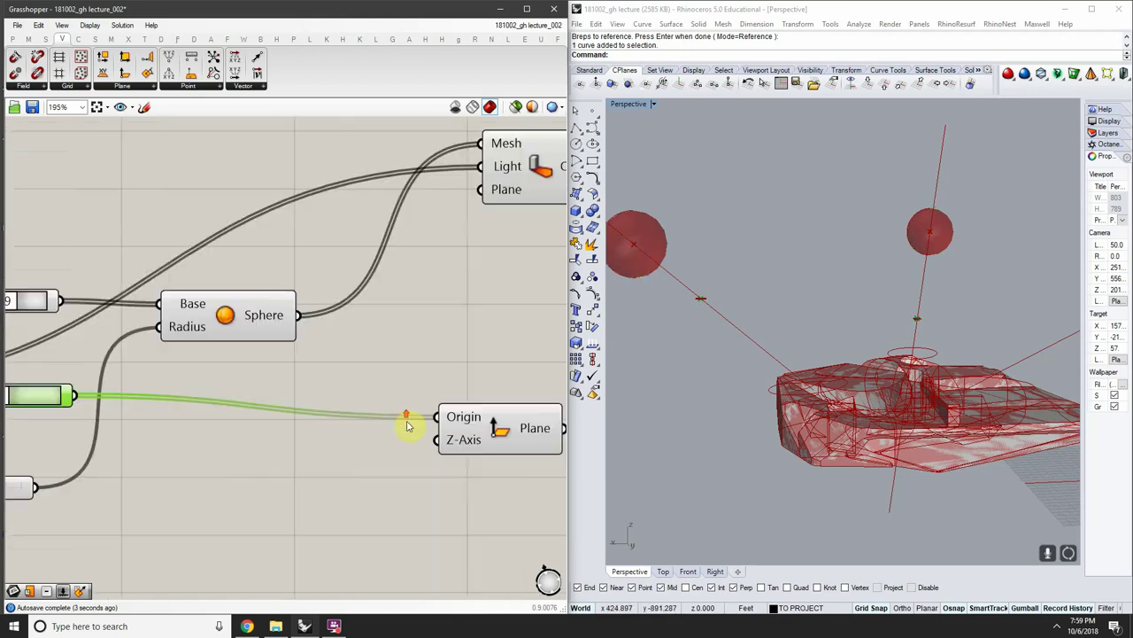
{"action": "scroll", "coordinate": [449, 440], "scroll_direction": "down", "scroll_amount": 1}
{"action": "scroll", "coordinate": [447, 440], "scroll_direction": "down", "scroll_amount": 2}
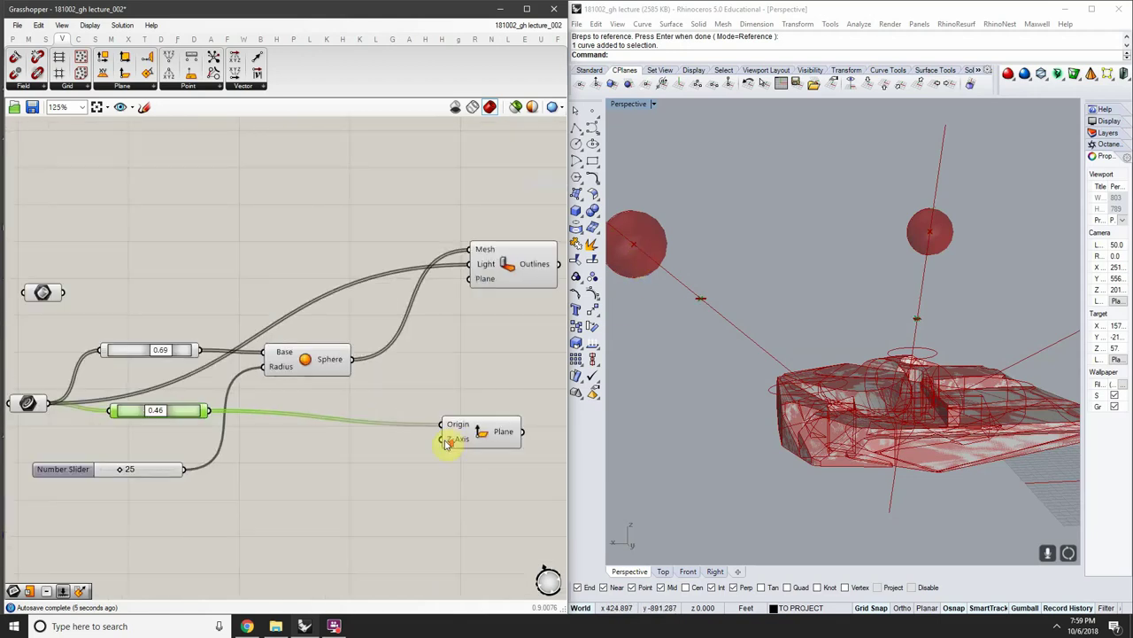
{"action": "scroll", "coordinate": [442, 443], "scroll_direction": "up", "scroll_amount": 2}
{"action": "left_click_drag", "start_coordinate": [443, 439], "coordinate": [202, 424]}
{"action": "scroll", "coordinate": [276, 416], "scroll_direction": "down", "scroll_amount": 5}
{"action": "scroll", "coordinate": [152, 401], "scroll_direction": "up", "scroll_amount": 5}
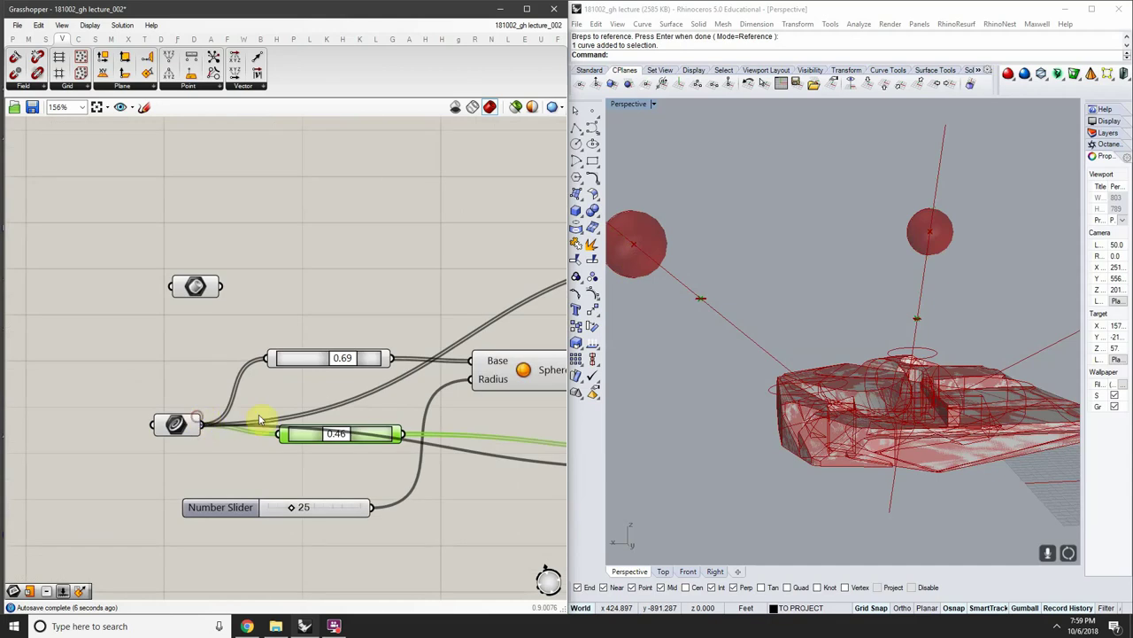
Examine how the new planes sit on and align with the referenced curves in the Perspective view
{"action": "right_click_drag", "start_coordinate": [489, 435], "coordinate": [318, 390]}
{"action": "right_click_drag", "start_coordinate": [704, 306], "coordinate": [837, 239]}
{"action": "scroll", "coordinate": [751, 323], "scroll_direction": "up", "scroll_amount": 5}
{"action": "right_click_drag", "start_coordinate": [836, 239], "coordinate": [817, 282], "text": "shift"}
{"action": "right_click_drag", "start_coordinate": [435, 359], "coordinate": [283, 355]}
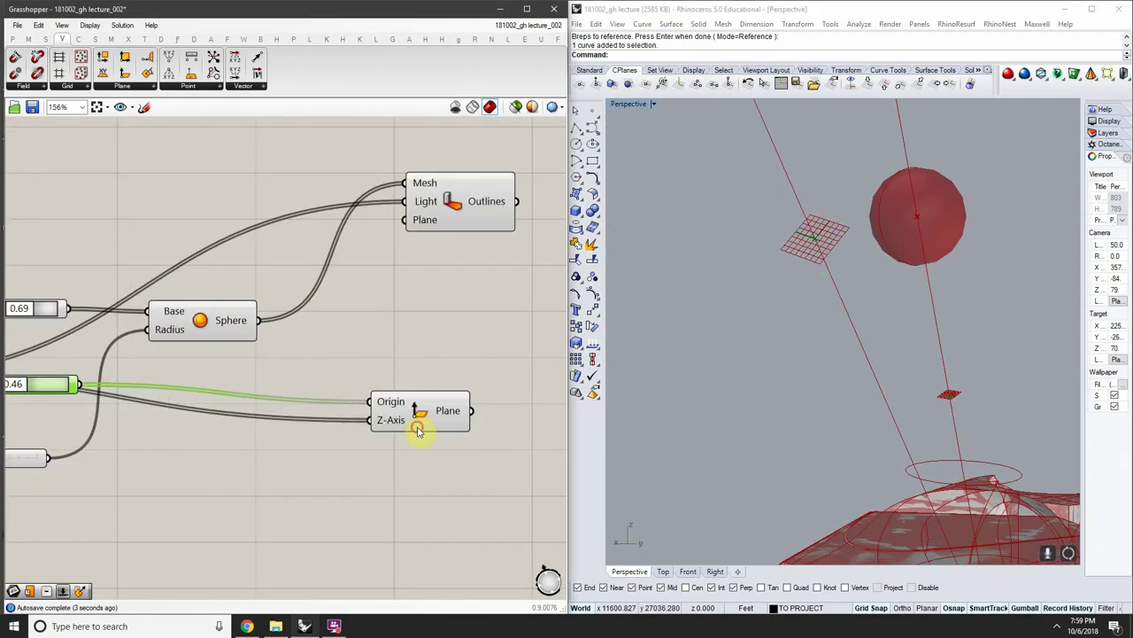
{"action": "left_click", "coordinate": [418, 428]}
{"action": "right_click_drag", "start_coordinate": [817, 286], "coordinate": [791, 365]}
{"action": "left_click", "coordinate": [840, 344]}
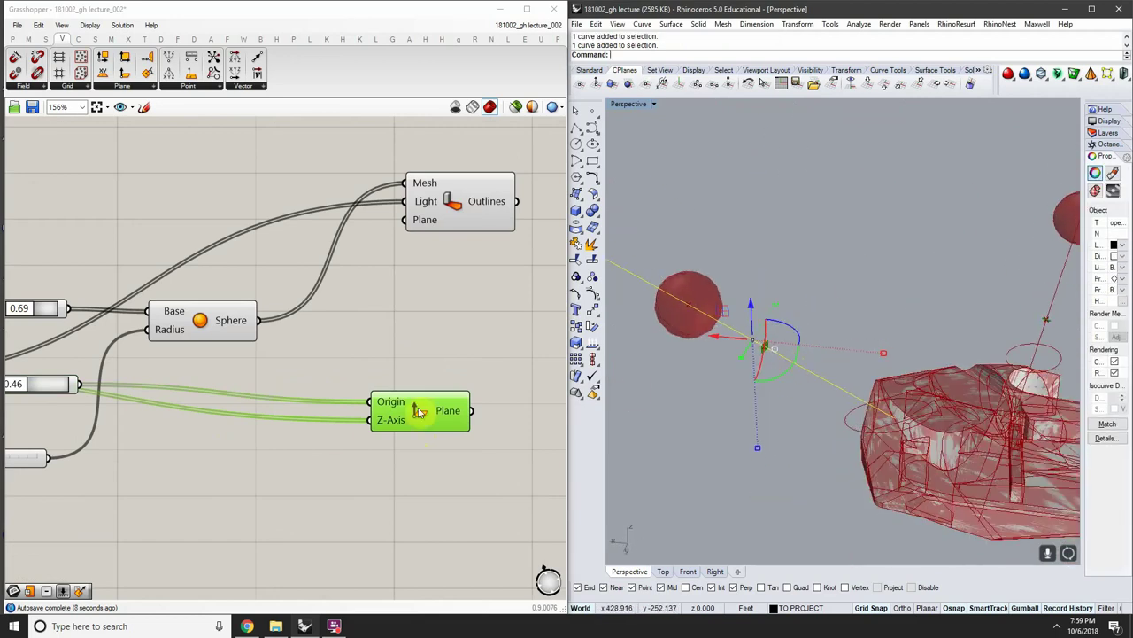
Connect the Plane Normal output to the Mesh Shadow component's Plane input and inspect the shadow outlines
{"action": "right_click_drag", "start_coordinate": [482, 405], "coordinate": [361, 416]}
{"action": "left_click_drag", "start_coordinate": [350, 422], "coordinate": [287, 232]}
{"action": "left_click", "coordinate": [346, 233]}
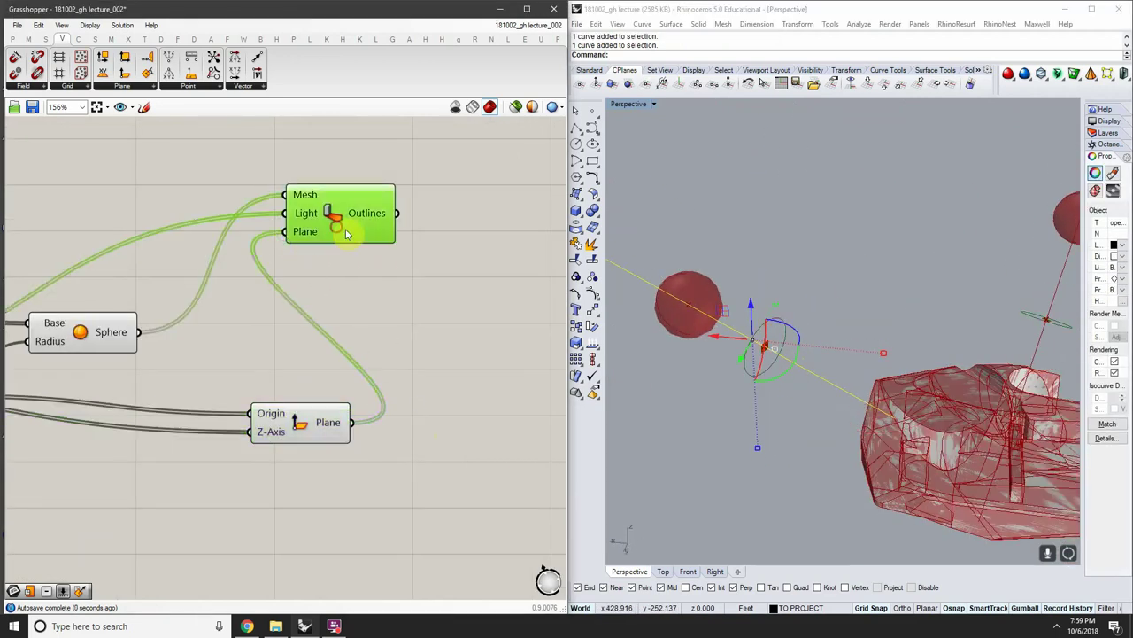
{"action": "right_click_drag", "start_coordinate": [1015, 328], "coordinate": [855, 363]}
{"action": "scroll", "coordinate": [425, 319], "scroll_direction": "down", "scroll_amount": 5}
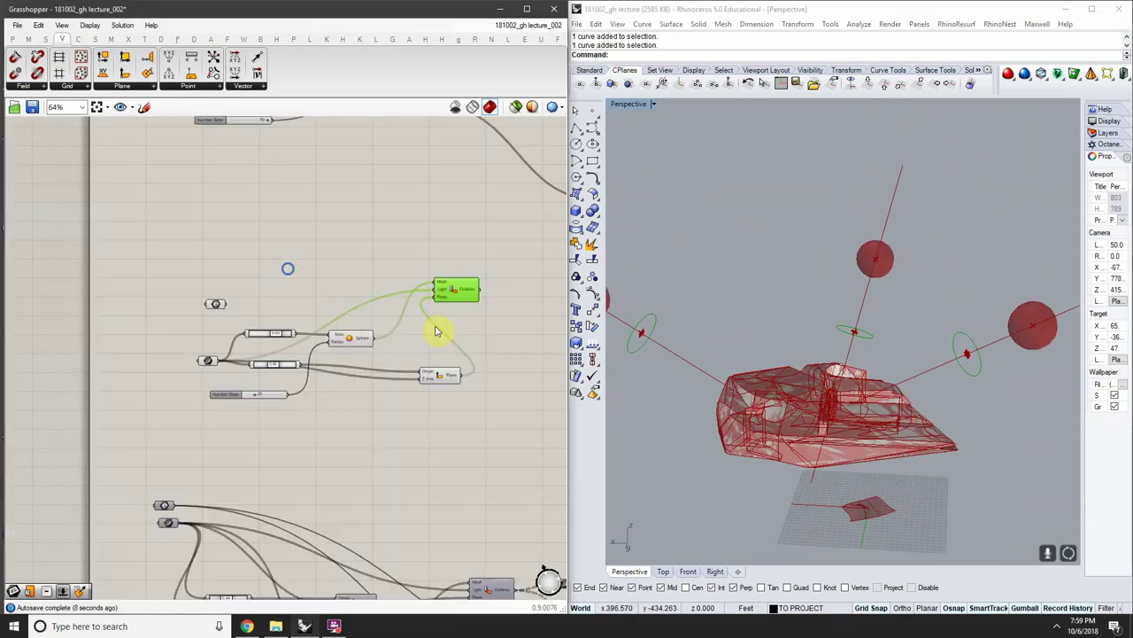
Move the Mesh Shadow component farther right of Plane Normal and align the Sphere component with its Mesh input
{"action": "right_click_drag", "start_coordinate": [434, 329], "coordinate": [443, 354]}
{"action": "scroll", "coordinate": [416, 359], "scroll_direction": "up", "scroll_amount": 3}
{"action": "scroll", "coordinate": [301, 354], "scroll_direction": "down", "scroll_amount": 2}
{"action": "scroll", "coordinate": [403, 309], "scroll_direction": "up", "scroll_amount": 1}
{"action": "left_click_drag", "start_coordinate": [387, 294], "coordinate": [493, 334]}
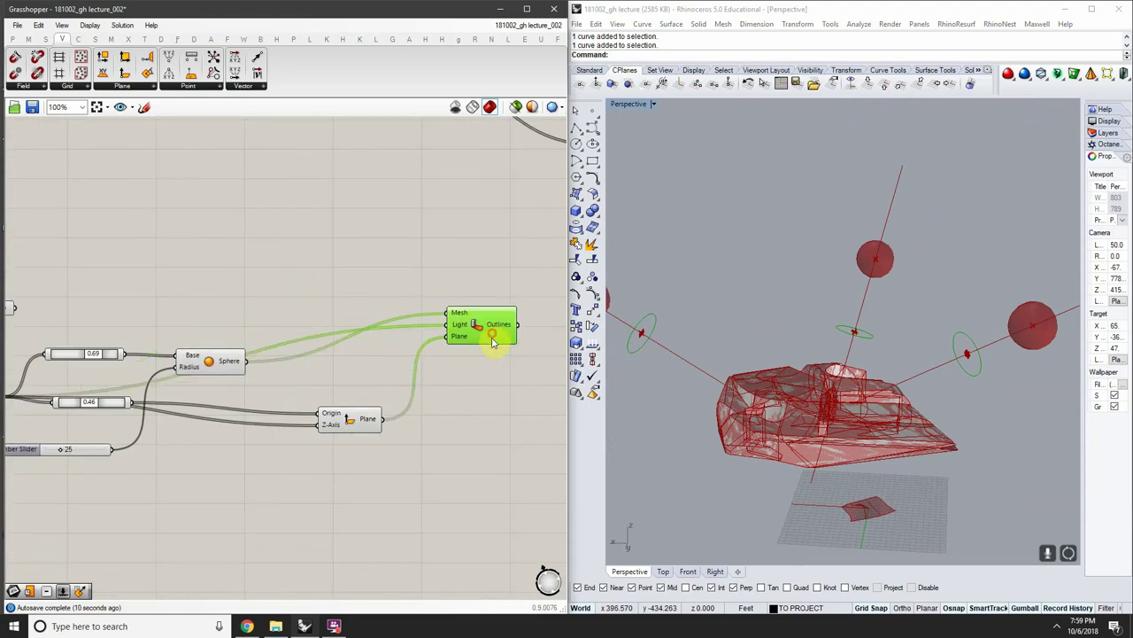
{"action": "left_click_drag", "start_coordinate": [226, 367], "coordinate": [311, 324]}
{"action": "right_click_drag", "start_coordinate": [396, 319], "coordinate": [366, 319]}
{"action": "scroll", "coordinate": [464, 317], "scroll_direction": "up", "scroll_amount": 1}
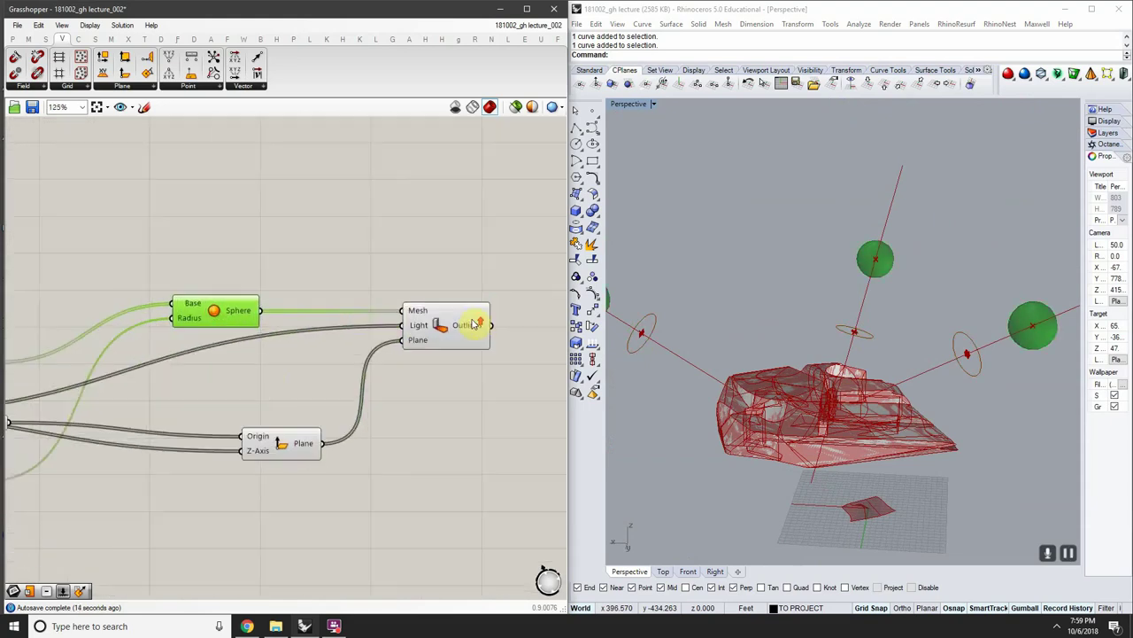
{"action": "left_click_drag", "start_coordinate": [442, 344], "coordinate": [490, 345]}
Examine the Mesh Shadow component's inputs and its outlines around the curves in the Perspective view
{"action": "right_click_drag", "start_coordinate": [390, 348], "coordinate": [405, 351]}
{"action": "scroll", "coordinate": [405, 351], "scroll_direction": "down", "scroll_amount": 2}
{"action": "scroll", "coordinate": [381, 350], "scroll_direction": "up", "scroll_amount": 3}
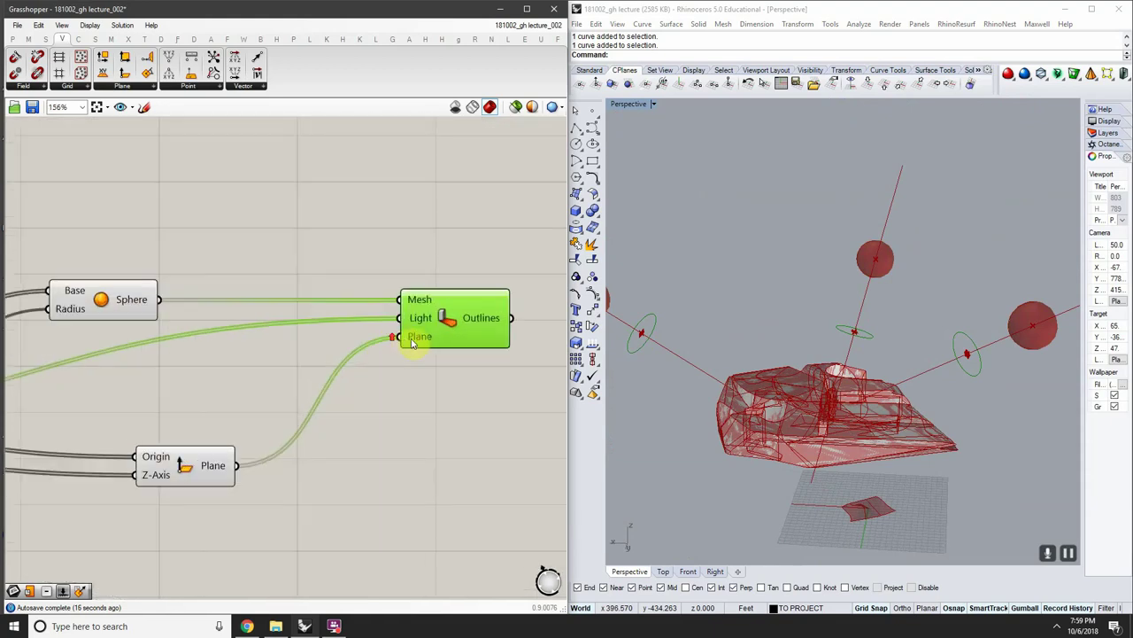
{"action": "scroll", "coordinate": [408, 324], "scroll_direction": "down", "scroll_amount": 3}
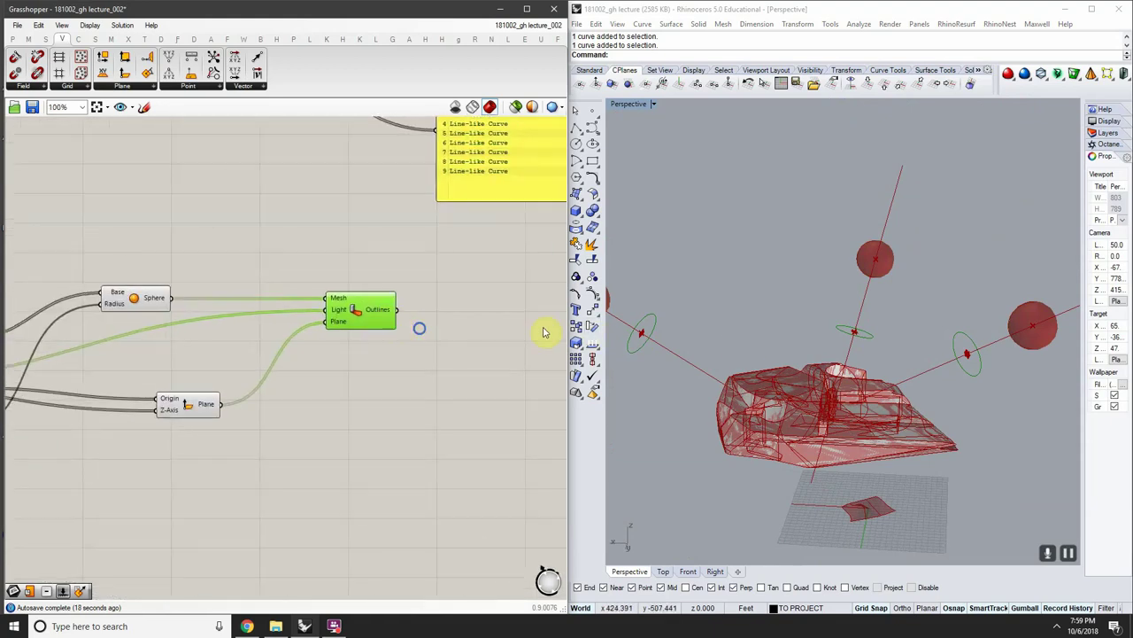
{"action": "scroll", "coordinate": [372, 312], "scroll_direction": "down", "scroll_amount": 2}
{"action": "scroll", "coordinate": [369, 309], "scroll_direction": "up", "scroll_amount": 2}
{"action": "right_click_drag", "start_coordinate": [741, 360], "coordinate": [923, 363]}
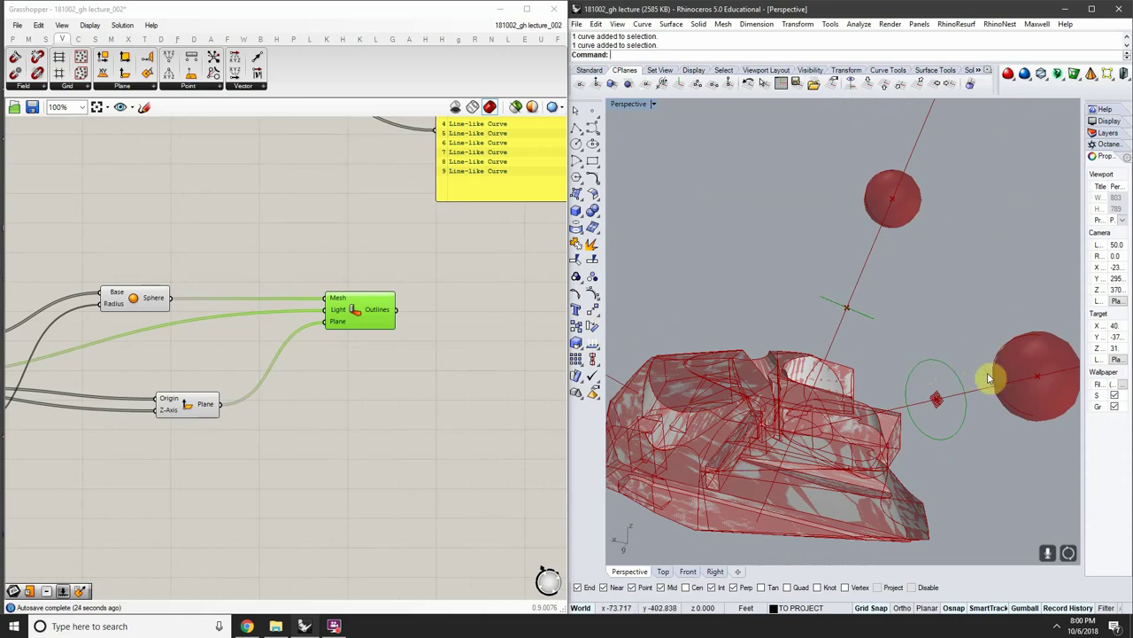
{"action": "right_click_drag", "start_coordinate": [726, 496], "coordinate": [842, 369]}
{"action": "scroll", "coordinate": [393, 387], "scroll_direction": "down", "scroll_amount": 3}
{"action": "scroll", "coordinate": [410, 334], "scroll_direction": "up", "scroll_amount": 1}
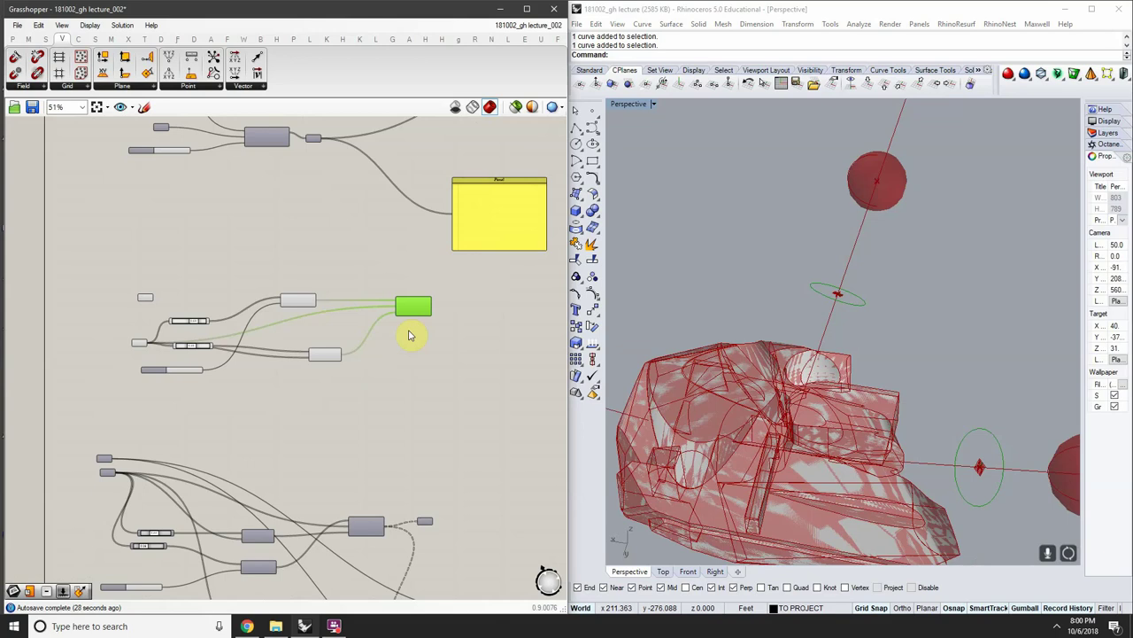
{"action": "scroll", "coordinate": [410, 335], "scroll_direction": "up", "scroll_amount": 4}
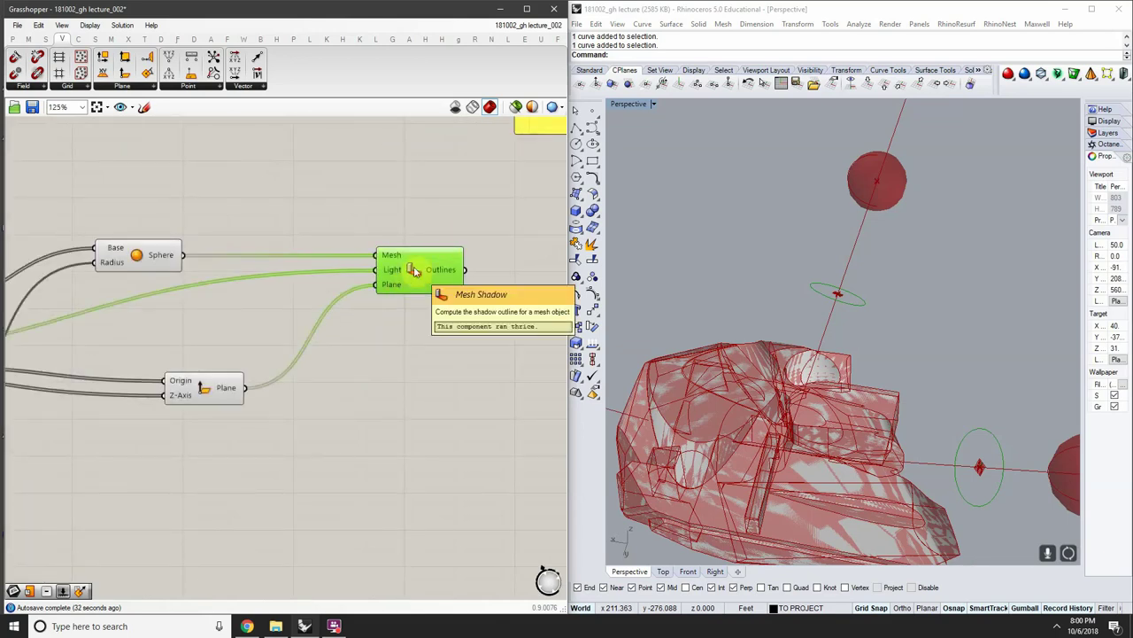
{"action": "scroll", "coordinate": [389, 292], "scroll_direction": "down", "scroll_amount": 3}
{"action": "scroll", "coordinate": [377, 300], "scroll_direction": "up", "scroll_amount": 2}
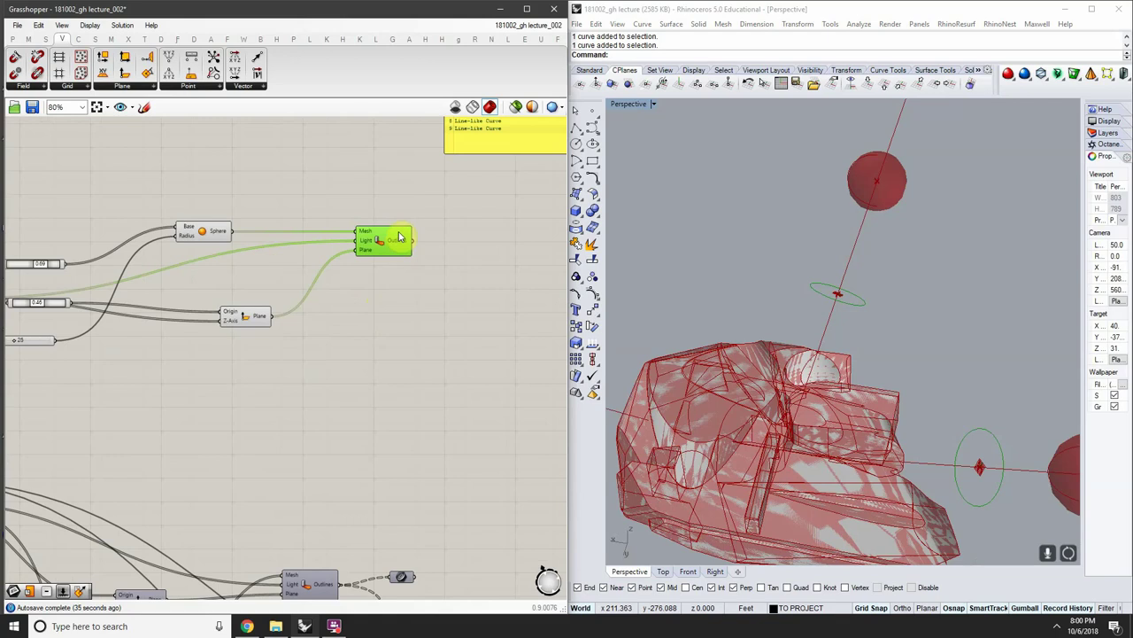
{"action": "right_click_drag", "start_coordinate": [850, 306], "coordinate": [855, 291]}
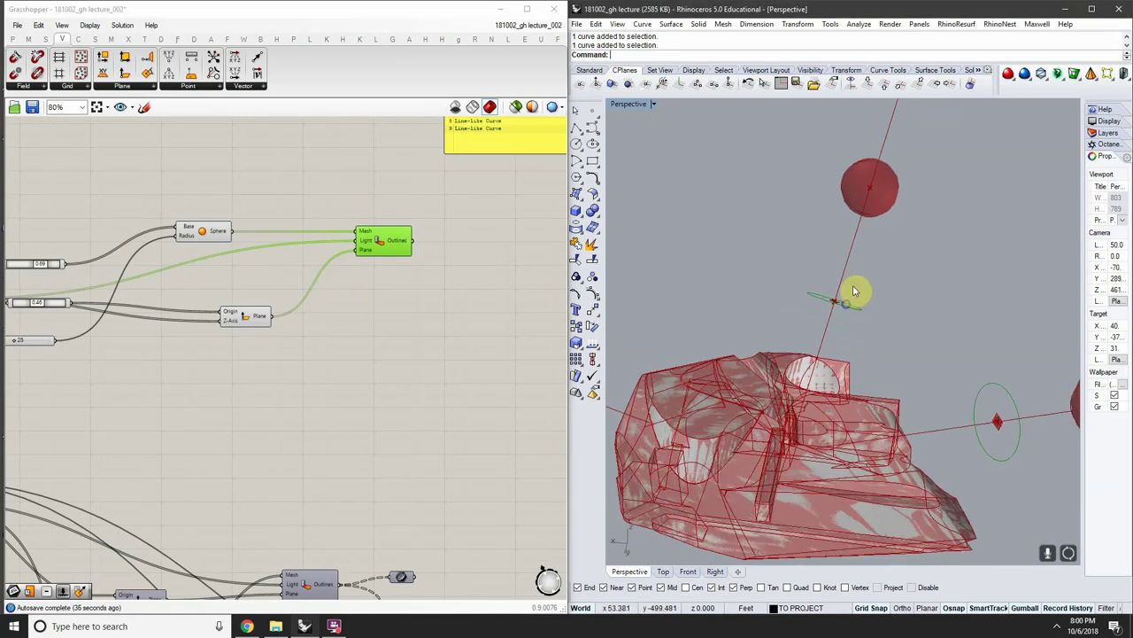
Review the extrusion portion of the existing definition lower on the canvas and the referenced Brep in the Perspective view
{"action": "scroll", "coordinate": [296, 446], "scroll_direction": "down", "scroll_amount": 2}
{"action": "scroll", "coordinate": [375, 430], "scroll_direction": "up", "scroll_amount": 4}
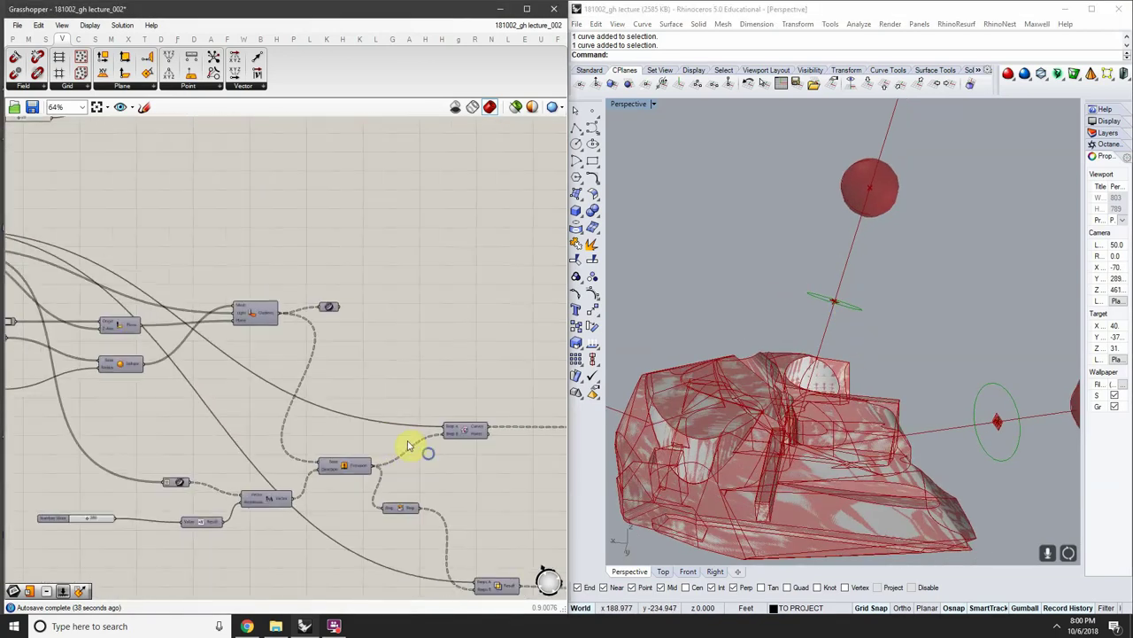
{"action": "scroll", "coordinate": [327, 460], "scroll_direction": "down", "scroll_amount": 3}
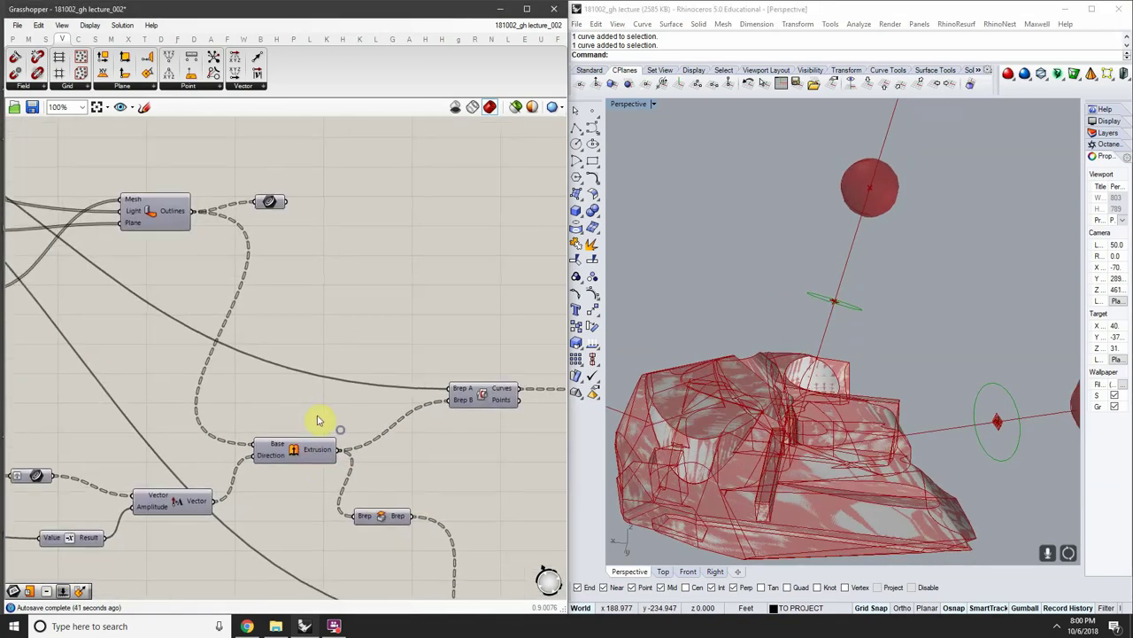
{"action": "right_click_drag", "start_coordinate": [271, 305], "coordinate": [322, 509]}
{"action": "right_click_drag", "start_coordinate": [317, 390], "coordinate": [465, 380]}
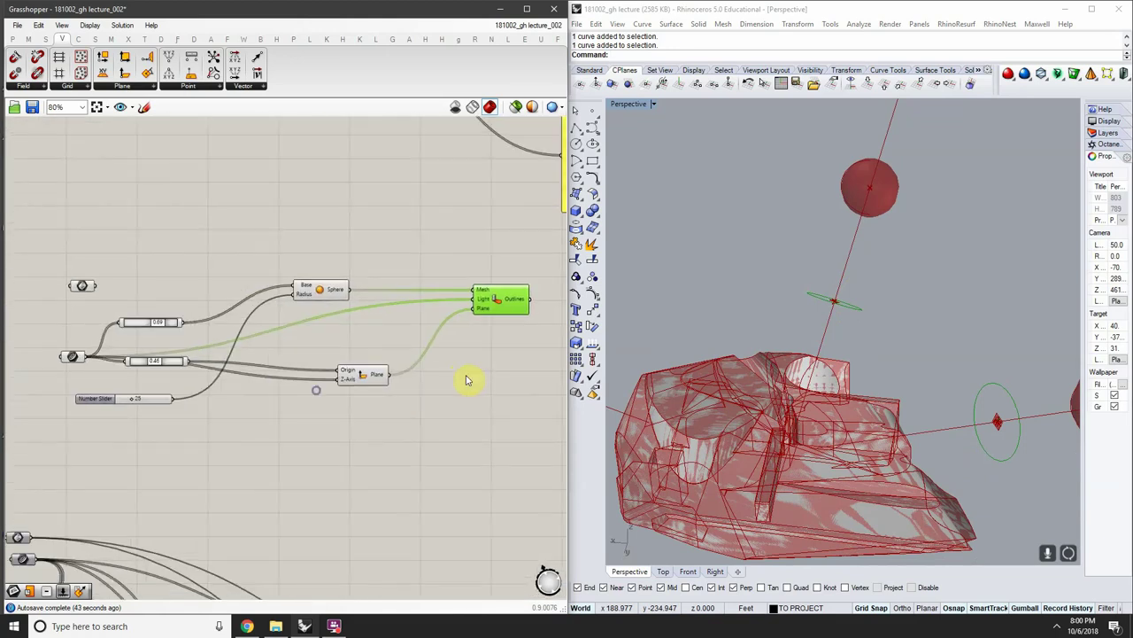
{"action": "left_click", "coordinate": [768, 413]}
{"action": "left_click", "coordinate": [761, 310]}
{"action": "scroll", "coordinate": [774, 345], "scroll_direction": "up", "scroll_amount": 2}
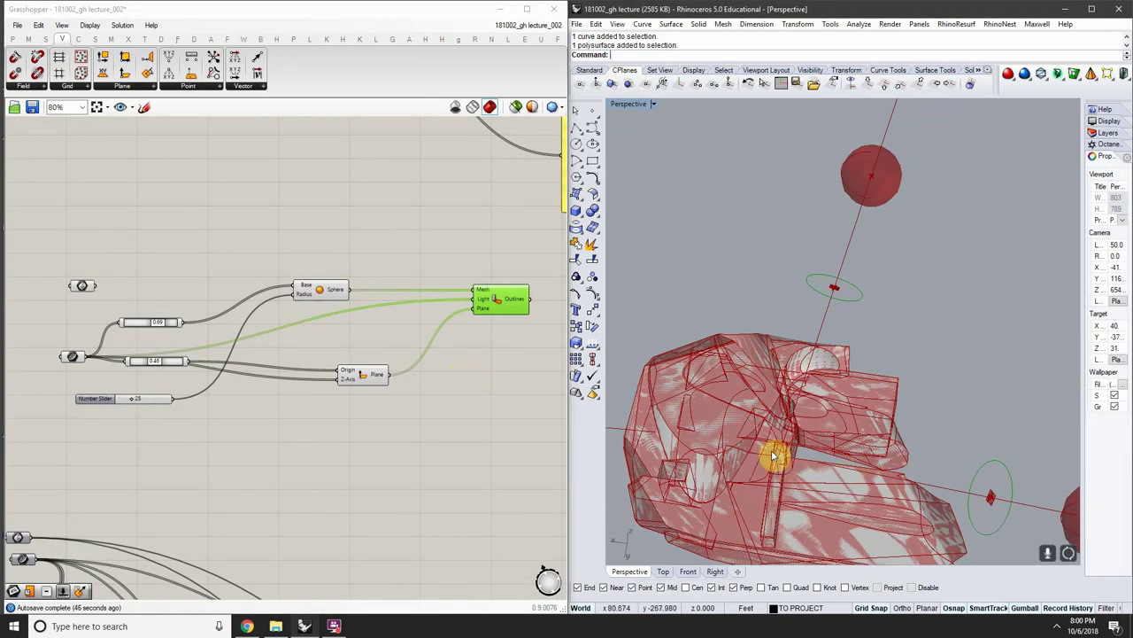
Add an Extrude component to the canvas below the Mesh Shadow component
{"action": "right_click_drag", "start_coordinate": [446, 355], "coordinate": [375, 339]}
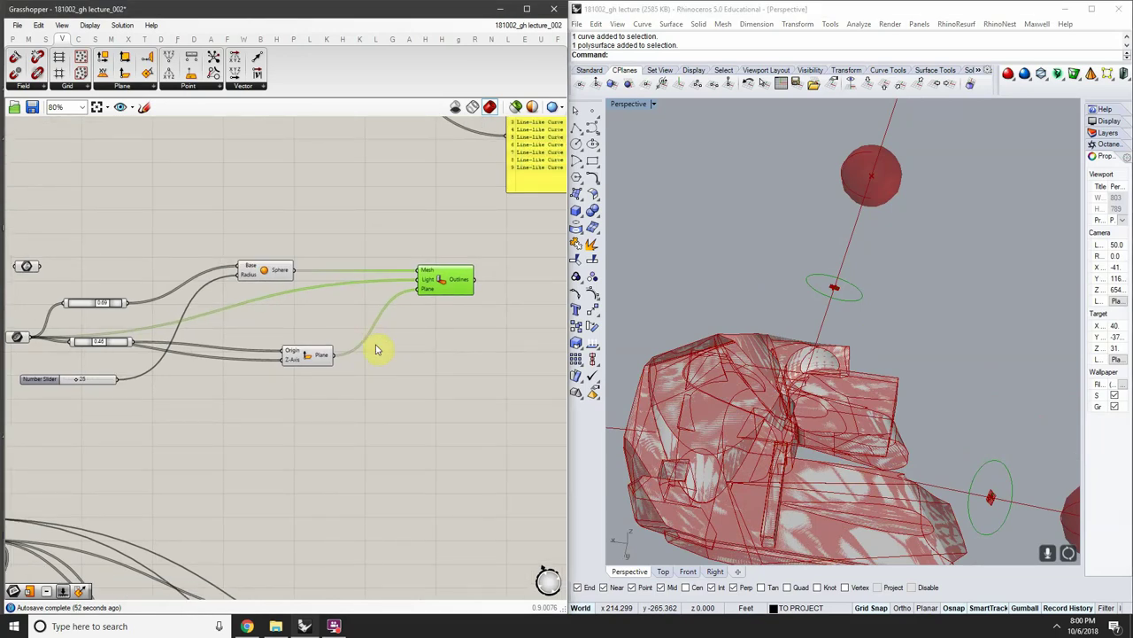
{"action": "right_click_drag", "start_coordinate": [376, 350], "coordinate": [282, 300]}
{"action": "double_click", "coordinate": [354, 343]}
{"action": "type", "text": "EXT"}
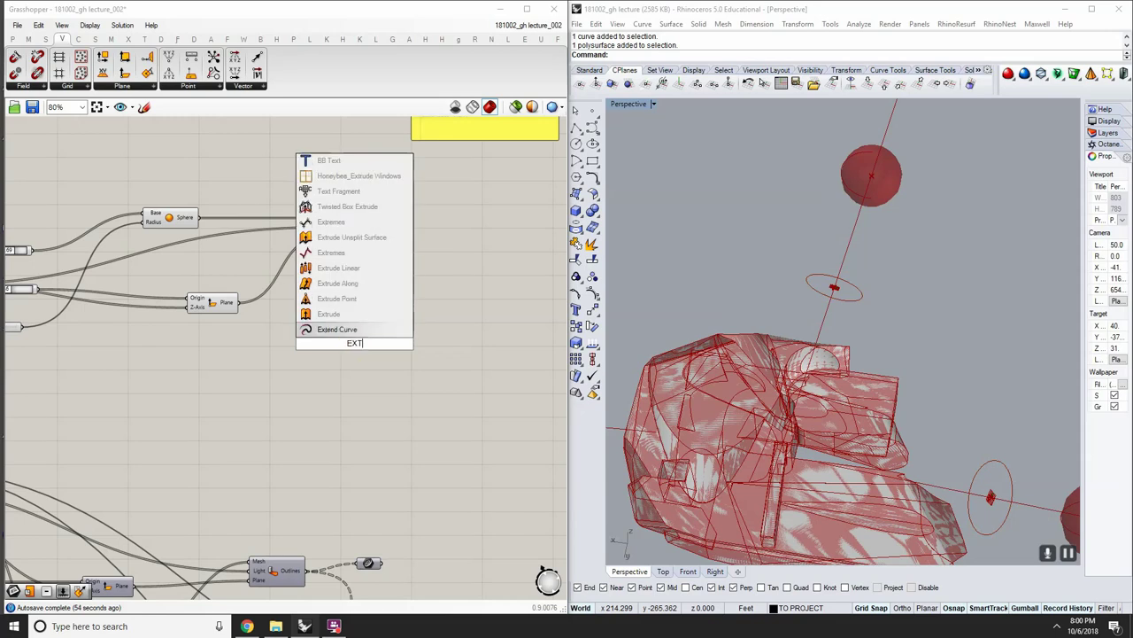
{"action": "type", "text": "RUDE"}
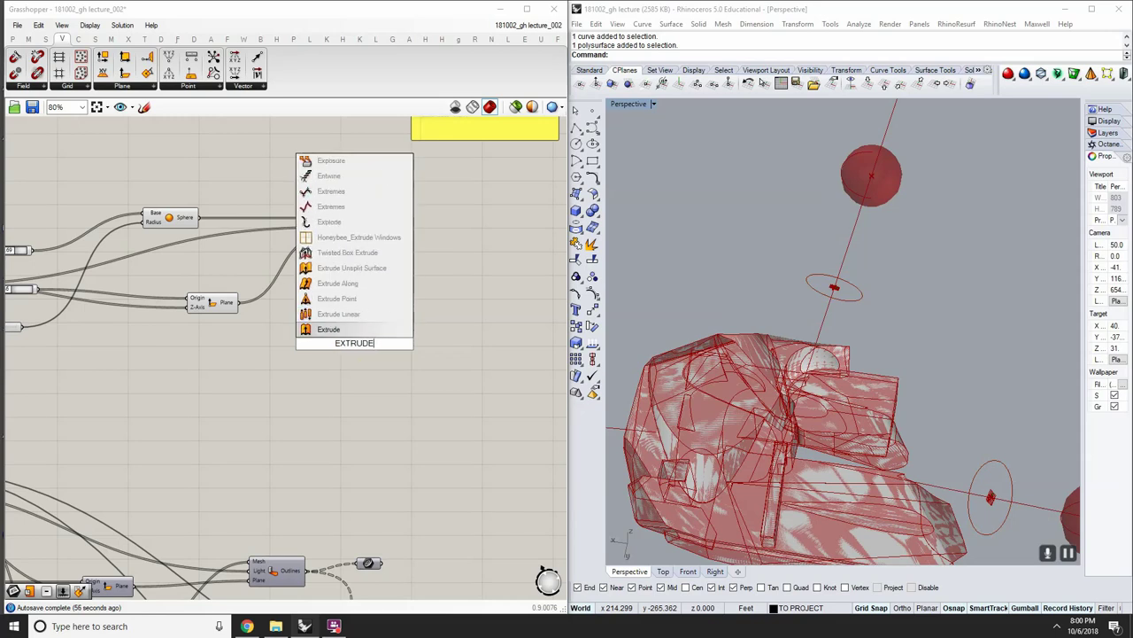
{"action": "key", "text": "Return"}
{"action": "scroll", "coordinate": [354, 337], "scroll_direction": "up", "scroll_amount": 3}
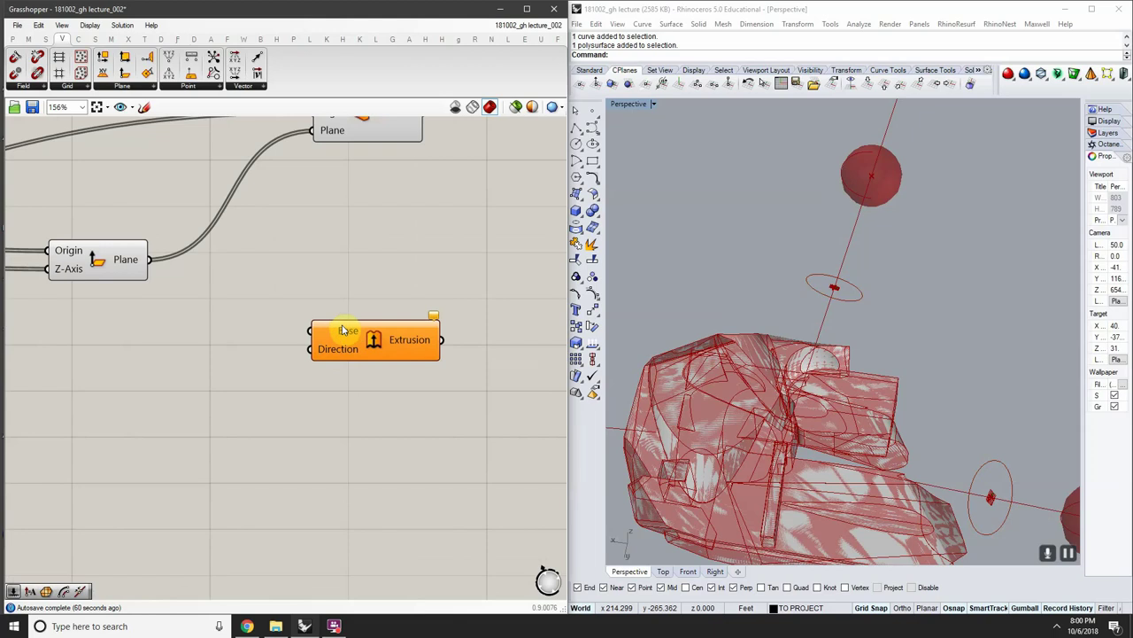
{"action": "scroll", "coordinate": [273, 324], "scroll_direction": "down", "scroll_amount": 1}
{"action": "right_click_drag", "start_coordinate": [273, 324], "coordinate": [342, 336]}
{"action": "scroll", "coordinate": [184, 302], "scroll_direction": "down", "scroll_amount": 1}
{"action": "right_click_drag", "start_coordinate": [184, 303], "coordinate": [315, 317]}
{"action": "scroll", "coordinate": [489, 365], "scroll_direction": "up", "scroll_amount": 1}
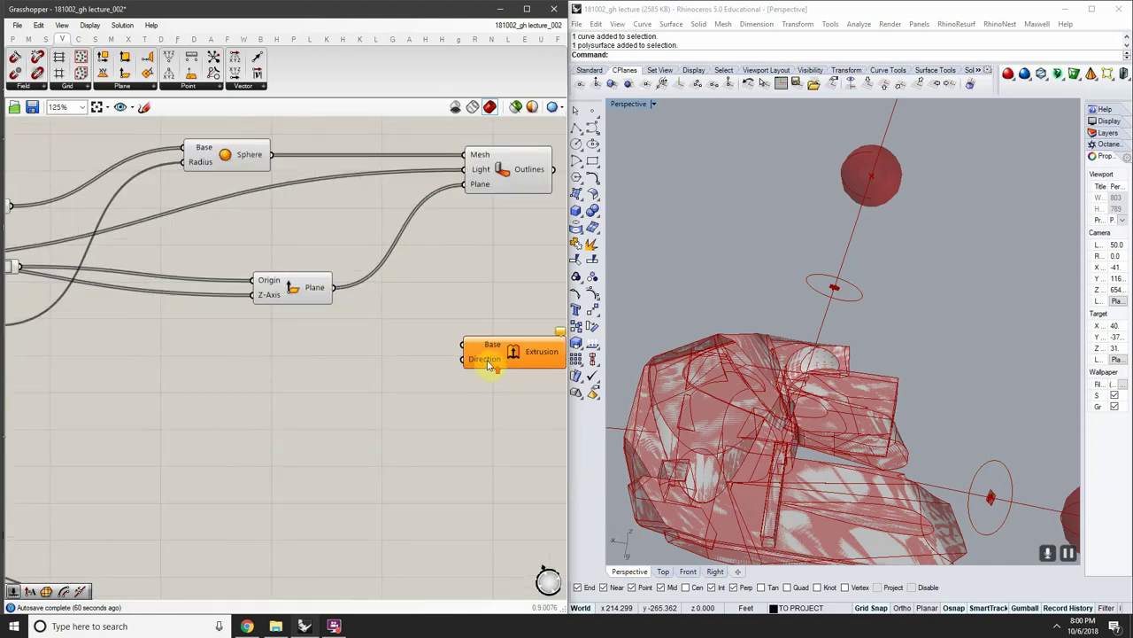
Connect the Outlines output of Mesh Shadow to the Base input of the Extrude component
{"action": "left_click", "coordinate": [486, 363]}
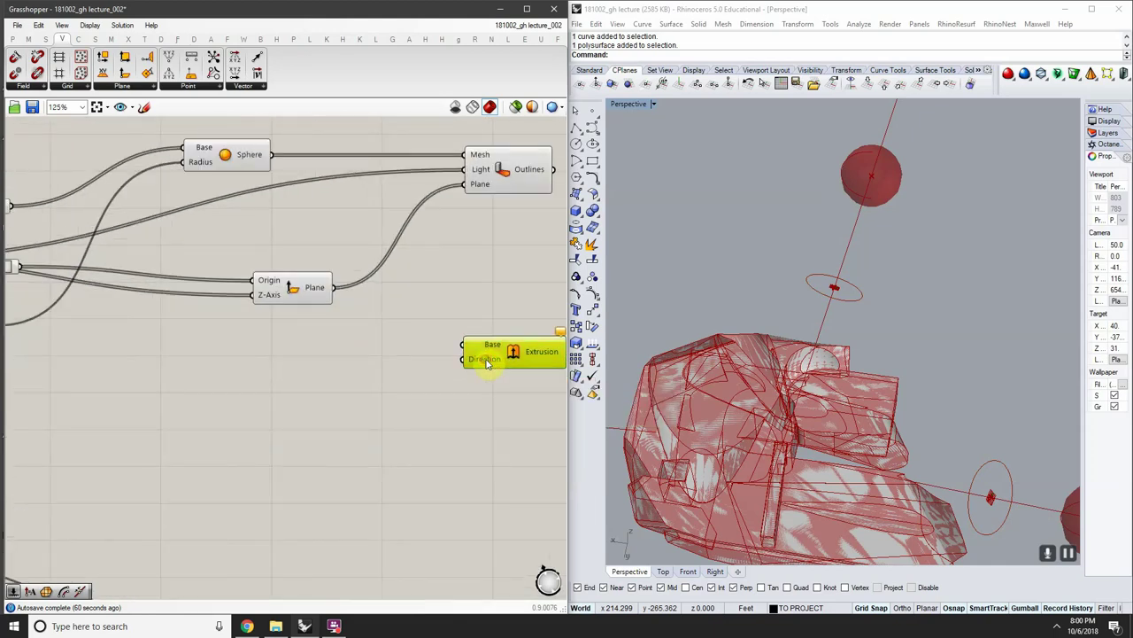
{"action": "scroll", "coordinate": [493, 352], "scroll_direction": "down", "scroll_amount": 1}
{"action": "scroll", "coordinate": [477, 347], "scroll_direction": "up", "scroll_amount": 1}
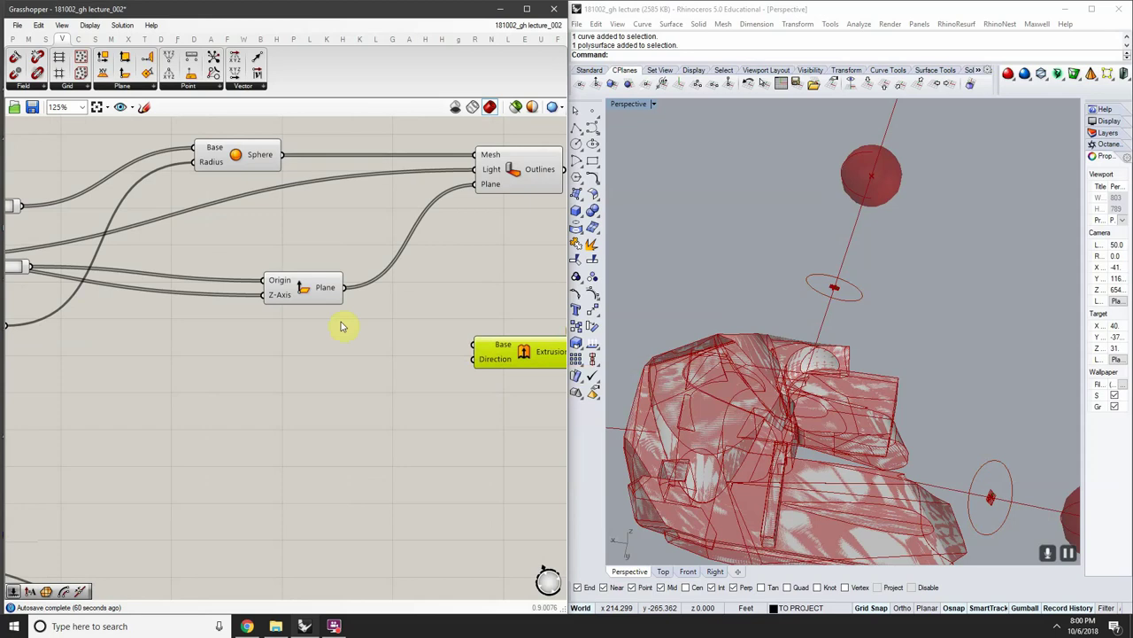
{"action": "right_click_drag", "start_coordinate": [312, 315], "coordinate": [387, 319]}
{"action": "right_click_drag", "start_coordinate": [319, 290], "coordinate": [131, 294]}
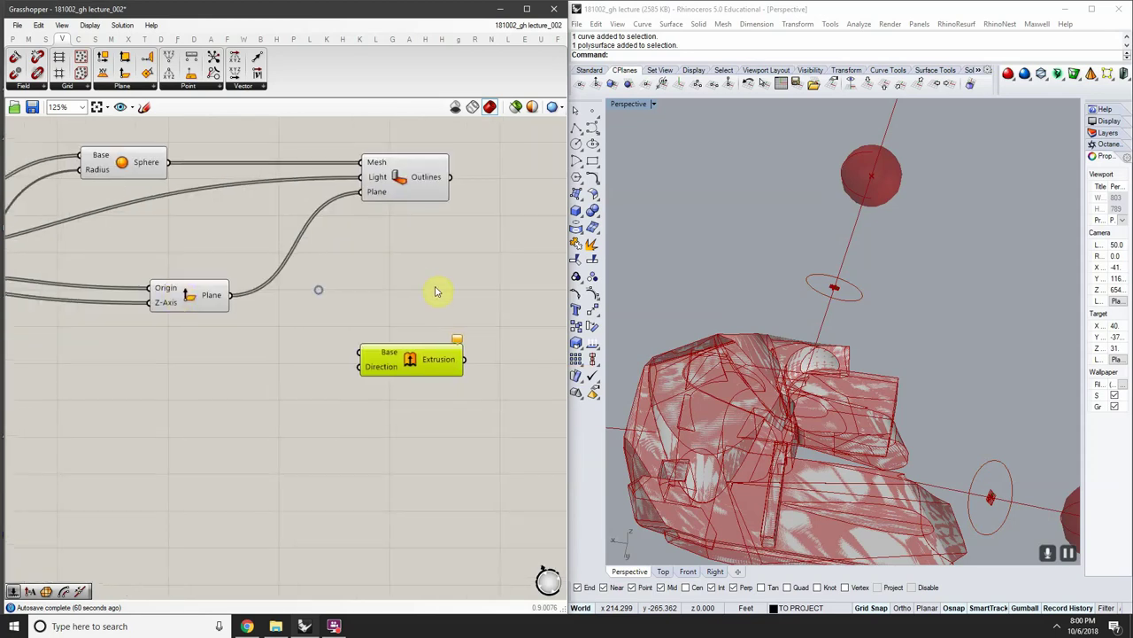
{"action": "mouse_move", "coordinate": [456, 176]}
{"action": "left_mouse_down"}
{"action": "mouse_move", "coordinate": [379, 311]}
{"action": "mouse_move", "coordinate": [455, 203]}
{"action": "mouse_move", "coordinate": [321, 337]}
{"action": "mouse_move", "coordinate": [368, 356]}
{"action": "left_mouse_up"}
{"action": "left_click", "coordinate": [463, 199]}
Move the Extrude component to the right of Mesh Shadow and dismiss the Low Disk Space notification
{"action": "right_click_drag", "start_coordinate": [407, 354], "coordinate": [262, 349]}
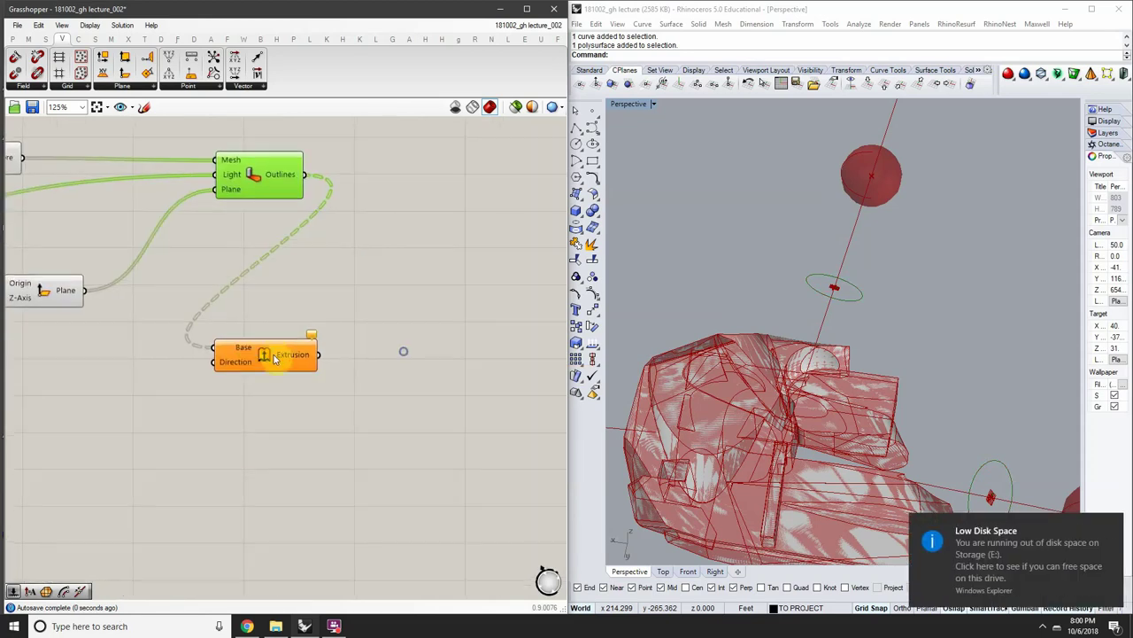
{"action": "left_click_drag", "start_coordinate": [269, 360], "coordinate": [411, 288]}
{"action": "left_click", "coordinate": [1082, 538]}
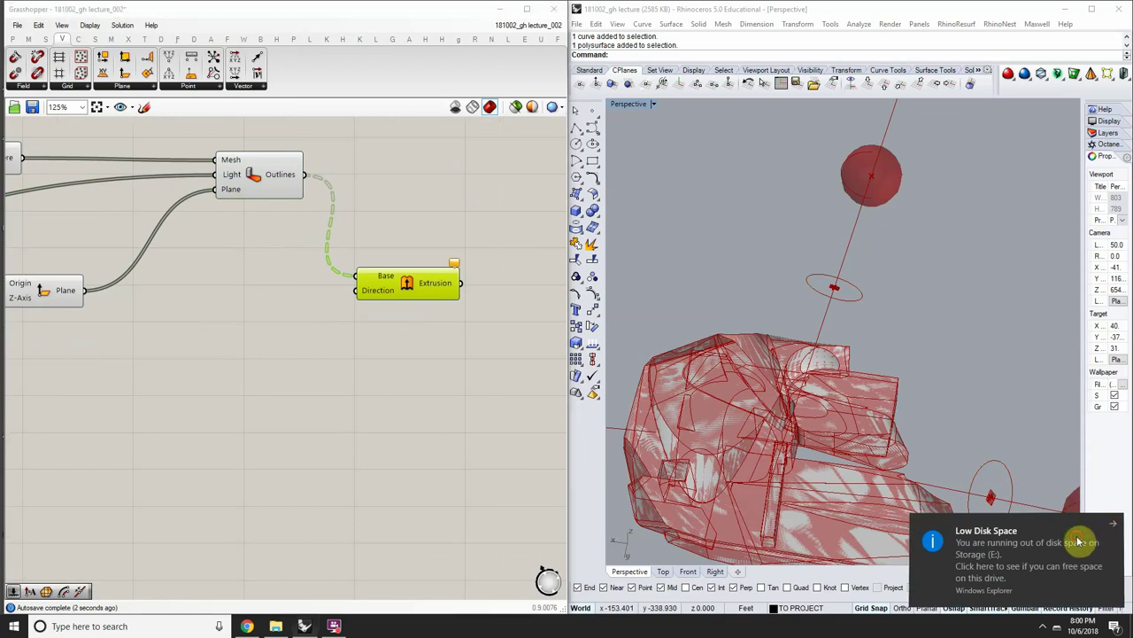
{"action": "left_click_drag", "start_coordinate": [264, 145], "coordinate": [2, 181]}
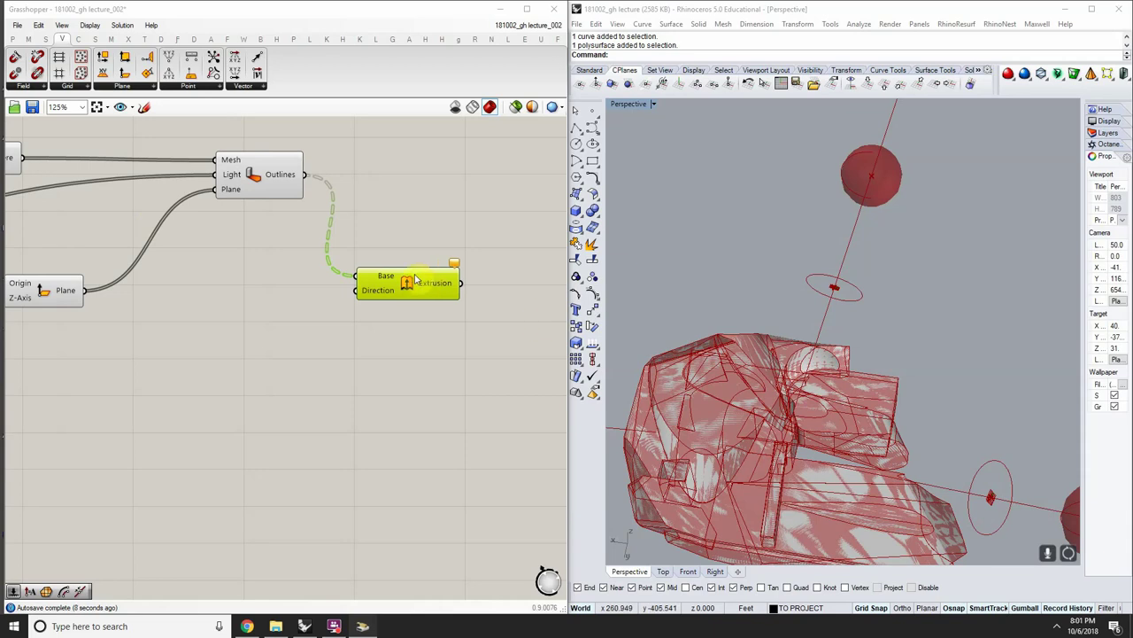
{"action": "left_click_drag", "start_coordinate": [416, 283], "coordinate": [458, 209]}
{"action": "left_click", "coordinate": [418, 245]}
{"action": "scroll", "coordinate": [409, 218], "scroll_direction": "up", "scroll_amount": 2}
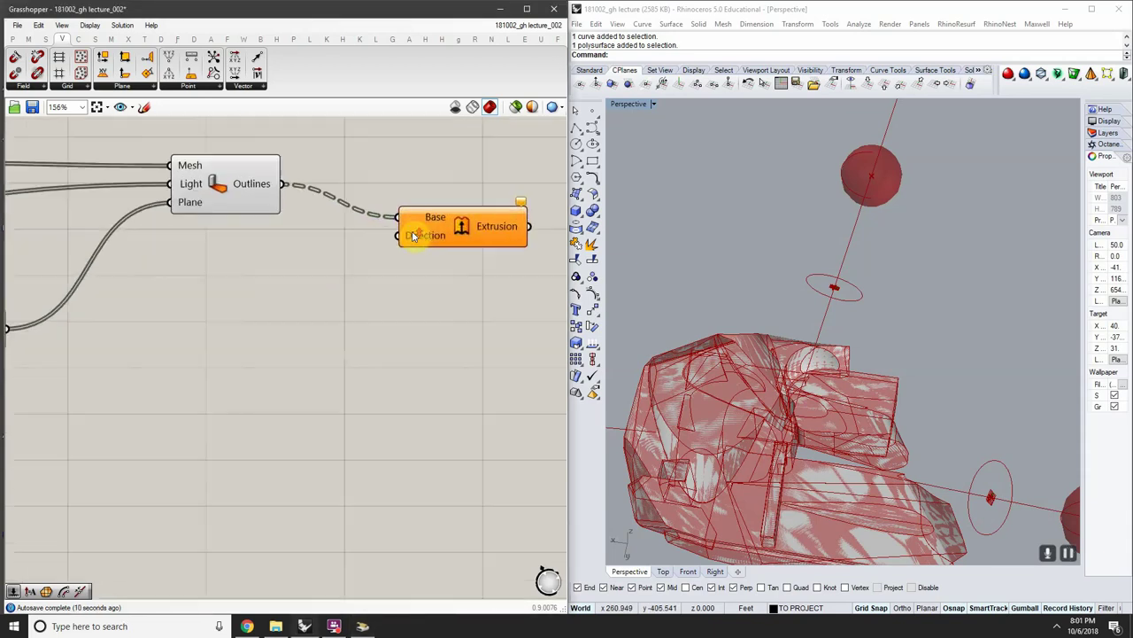
Connect the referenced Curve parameter to the Direction input of the Extrude component
{"action": "scroll", "coordinate": [268, 243], "scroll_direction": "down", "scroll_amount": 2}
{"action": "right_click_drag", "start_coordinate": [250, 278], "coordinate": [611, 308]}
{"action": "scroll", "coordinate": [365, 314], "scroll_direction": "down", "scroll_amount": 1}
{"action": "right_click_drag", "start_coordinate": [359, 321], "coordinate": [421, 327]}
{"action": "scroll", "coordinate": [146, 303], "scroll_direction": "up", "scroll_amount": 1}
{"action": "scroll", "coordinate": [221, 309], "scroll_direction": "down", "scroll_amount": 3}
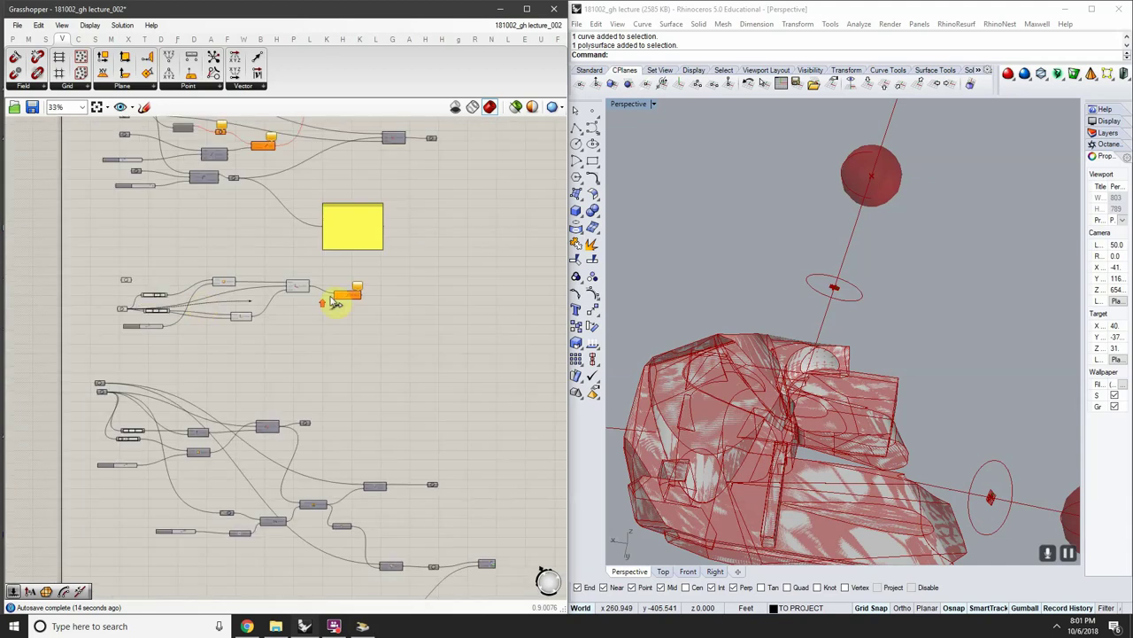
{"action": "scroll", "coordinate": [329, 298], "scroll_direction": "up", "scroll_amount": 3}
{"action": "left_click", "coordinate": [407, 300]}
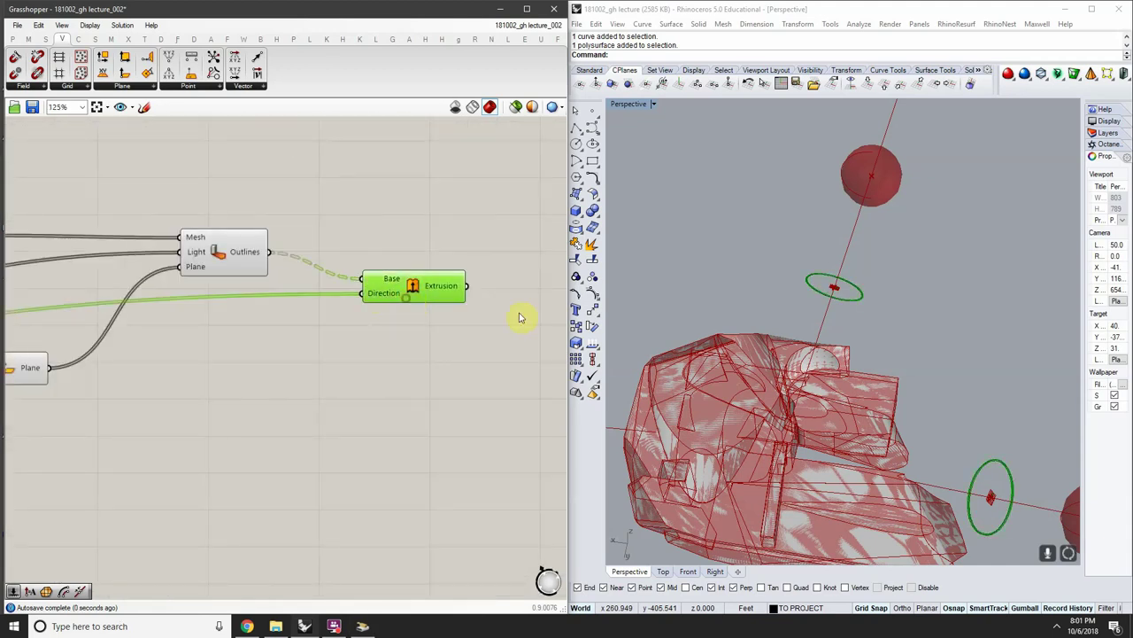
Review the whole model in the Perspective view and the vectors supplied to the Extrude component's Direction input
{"action": "right_click_drag", "start_coordinate": [867, 314], "coordinate": [969, 422]}
{"action": "scroll", "coordinate": [977, 421], "scroll_direction": "down", "scroll_amount": 6}
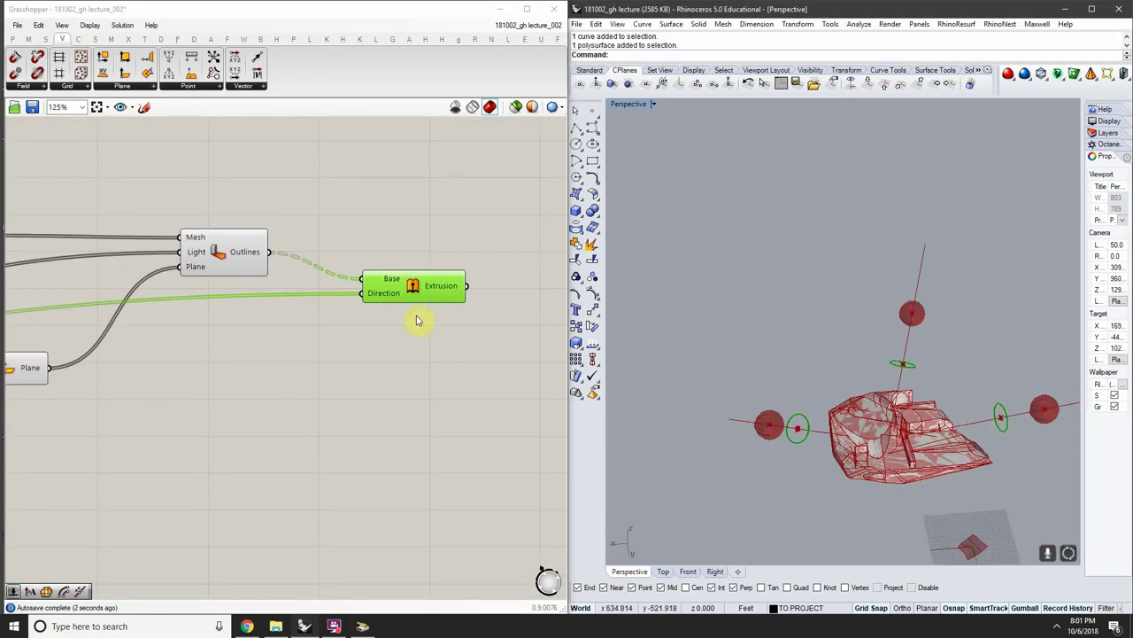
{"action": "scroll", "coordinate": [335, 278], "scroll_direction": "up", "scroll_amount": 4}
{"action": "scroll", "coordinate": [434, 314], "scroll_direction": "down", "scroll_amount": 3}
{"action": "right_click_drag", "start_coordinate": [460, 313], "coordinate": [348, 310]}
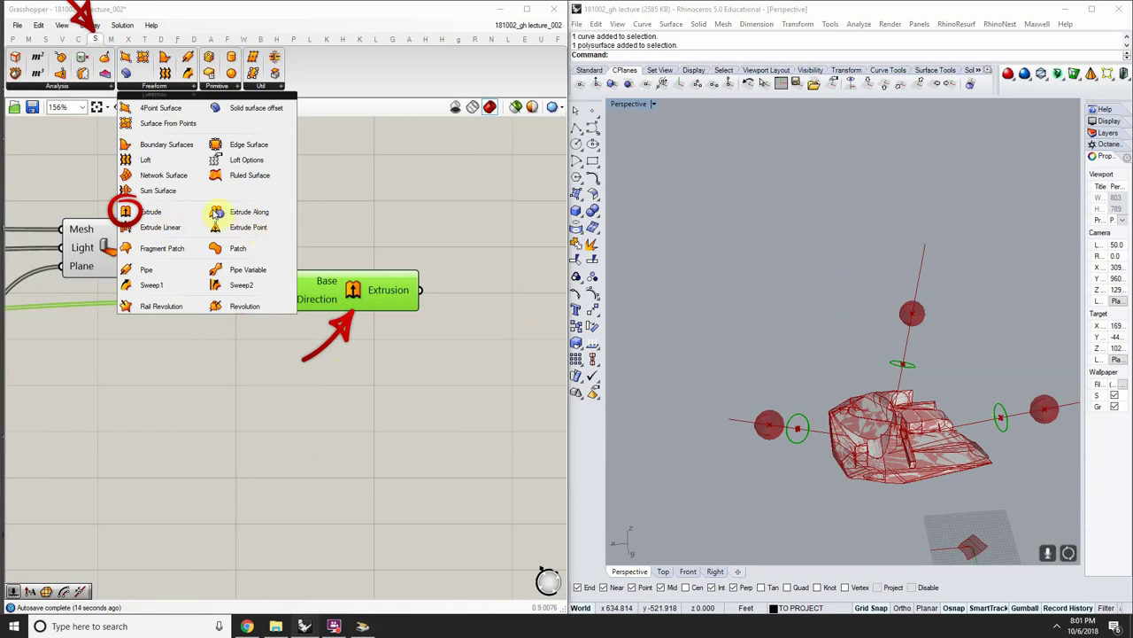
{"action": "left_click", "coordinate": [373, 237]}
{"action": "scroll", "coordinate": [276, 294], "scroll_direction": "down", "scroll_amount": 1}
{"action": "right_click_drag", "start_coordinate": [253, 293], "coordinate": [293, 307]}
{"action": "scroll", "coordinate": [415, 314], "scroll_direction": "up", "scroll_amount": 1}
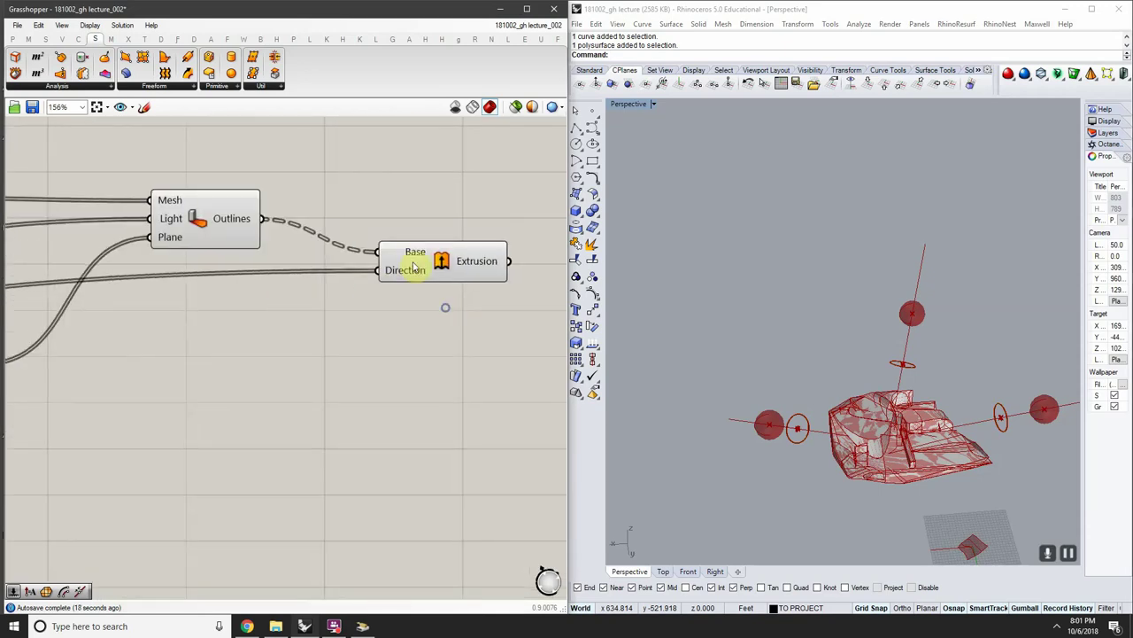
{"action": "left_click", "coordinate": [413, 269]}
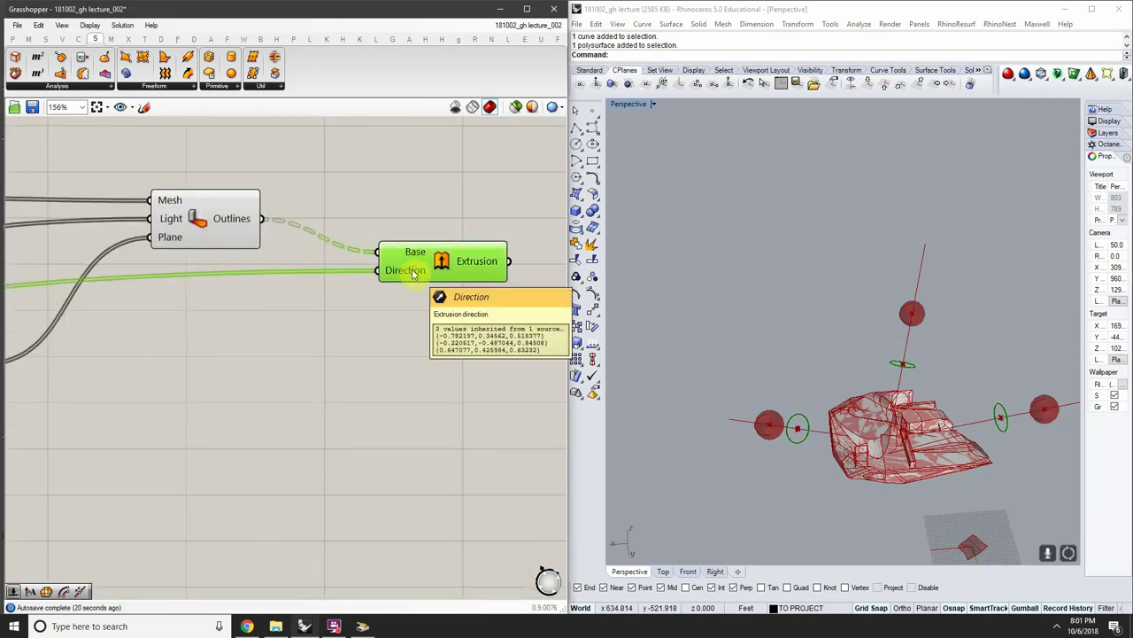
{"action": "scroll", "coordinate": [410, 265], "scroll_direction": "down", "scroll_amount": 1}
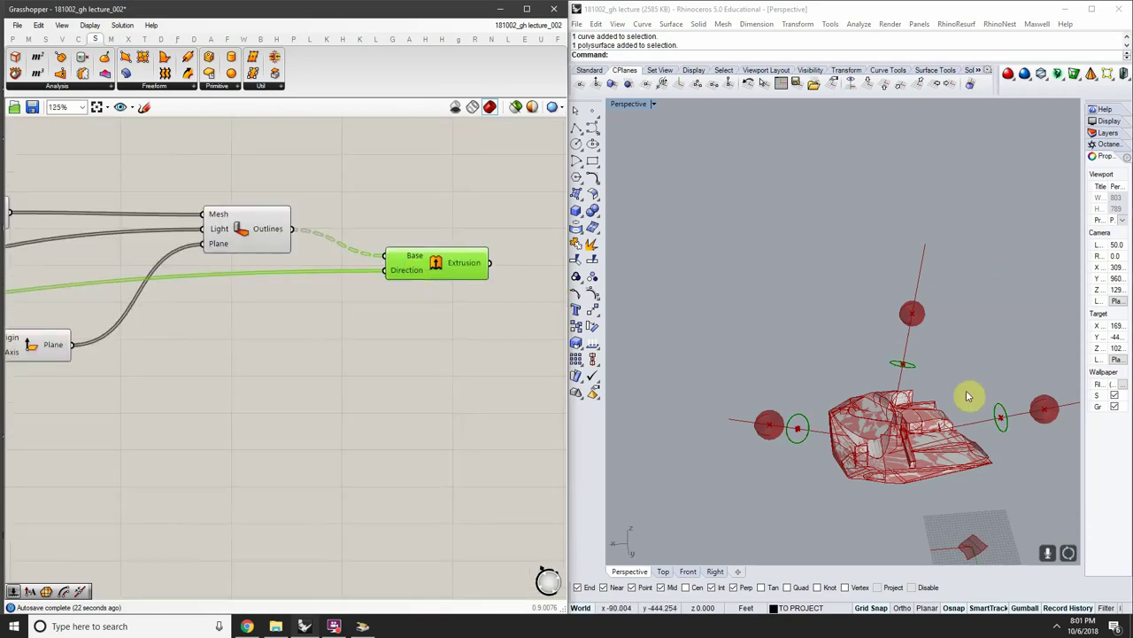
Inspect one extruded outline up close in the Perspective view to judge its extrusion depth
{"action": "scroll", "coordinate": [1008, 423], "scroll_direction": "up", "scroll_amount": 3}
{"action": "scroll", "coordinate": [1008, 423], "scroll_direction": "up", "scroll_amount": 2}
{"action": "right_click_drag", "start_coordinate": [1016, 428], "coordinate": [723, 308]}
{"action": "scroll", "coordinate": [728, 330], "scroll_direction": "up", "scroll_amount": 3}
{"action": "scroll", "coordinate": [733, 307], "scroll_direction": "down", "scroll_amount": 2}
{"action": "right_click_drag", "start_coordinate": [793, 349], "coordinate": [810, 327], "text": "shift"}
{"action": "scroll", "coordinate": [250, 313], "scroll_direction": "down", "scroll_amount": 2}
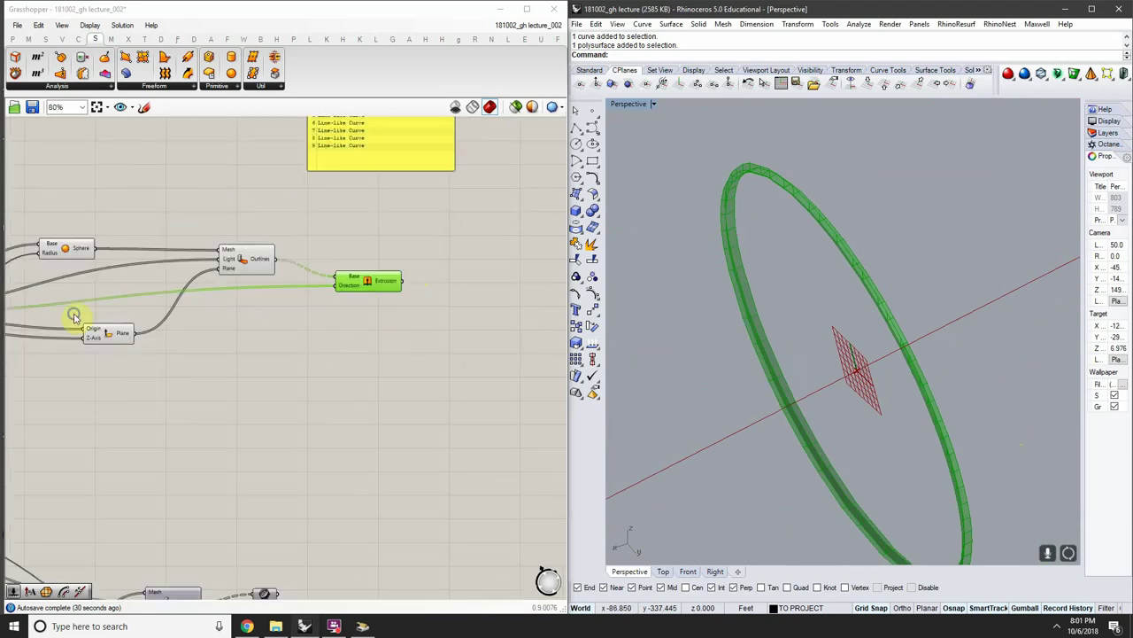
{"action": "right_click_drag", "start_coordinate": [88, 328], "coordinate": [118, 337]}
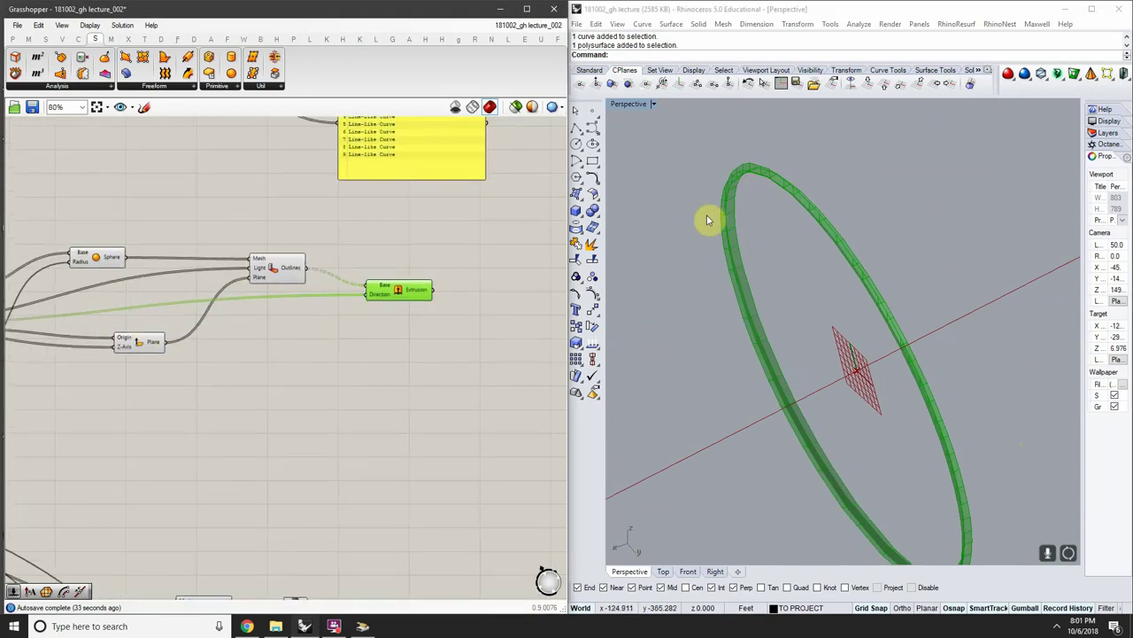
{"action": "right_click_drag", "start_coordinate": [707, 220], "coordinate": [734, 217]}
{"action": "scroll", "coordinate": [407, 301], "scroll_direction": "up", "scroll_amount": 2}
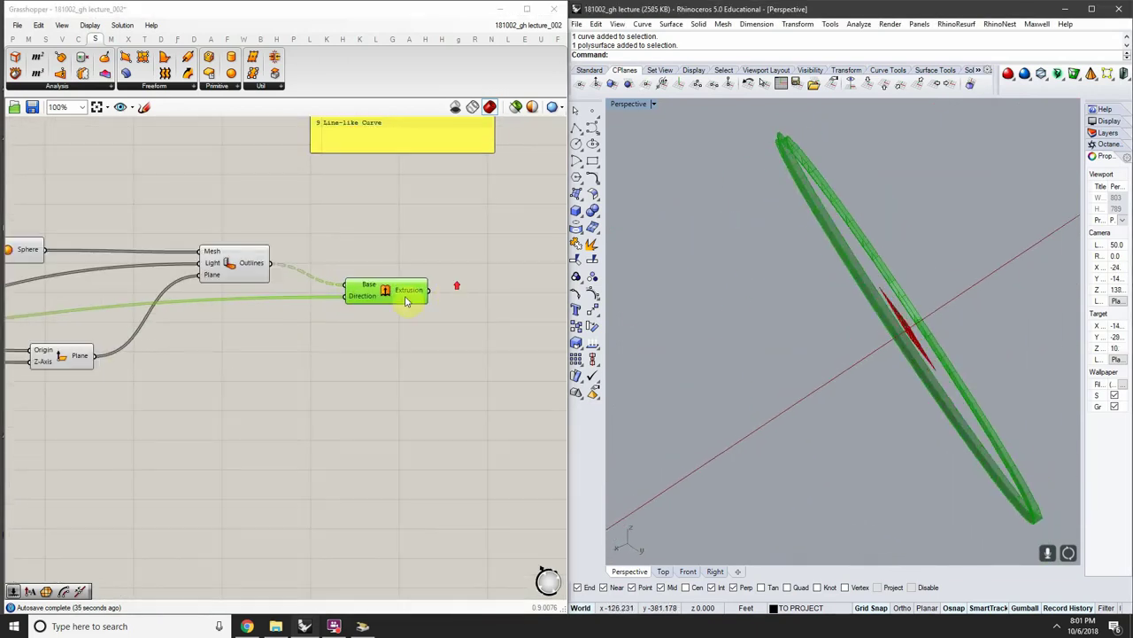
Add an Amplitude vector component to the canvas below Mesh Shadow
{"action": "mouse_move", "coordinate": [360, 306]}
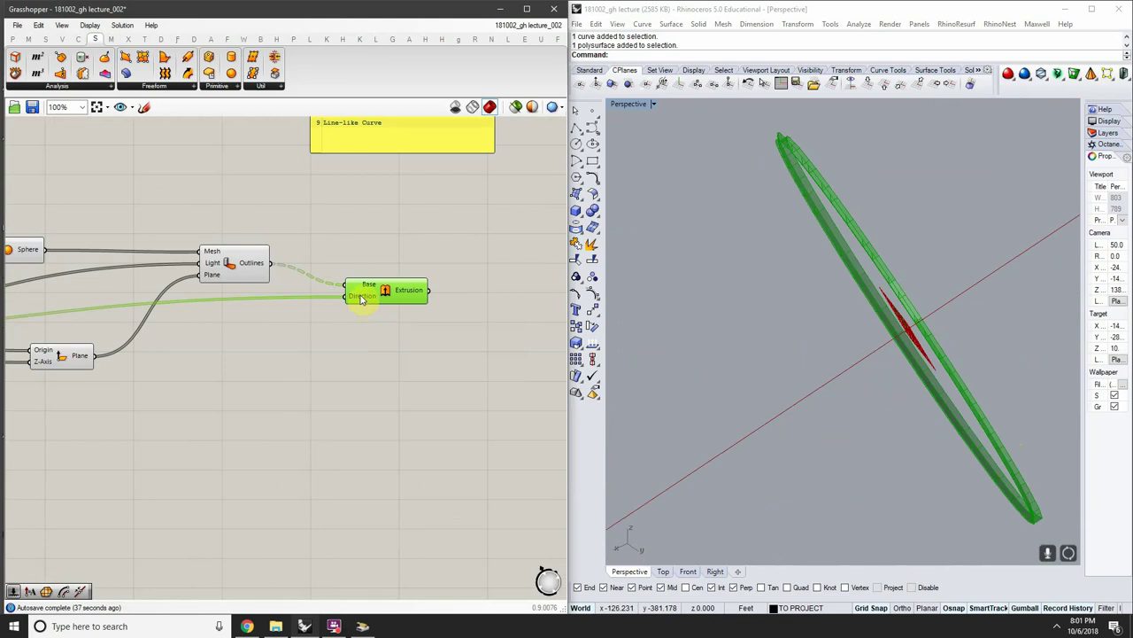
{"action": "scroll", "coordinate": [361, 297], "scroll_direction": "down", "scroll_amount": 3}
{"action": "scroll", "coordinate": [350, 299], "scroll_direction": "up", "scroll_amount": 4}
{"action": "right_click_drag", "start_coordinate": [343, 299], "coordinate": [375, 336]}
{"action": "scroll", "coordinate": [301, 330], "scroll_direction": "down", "scroll_amount": 3}
{"action": "right_click_drag", "start_coordinate": [297, 321], "coordinate": [398, 316]}
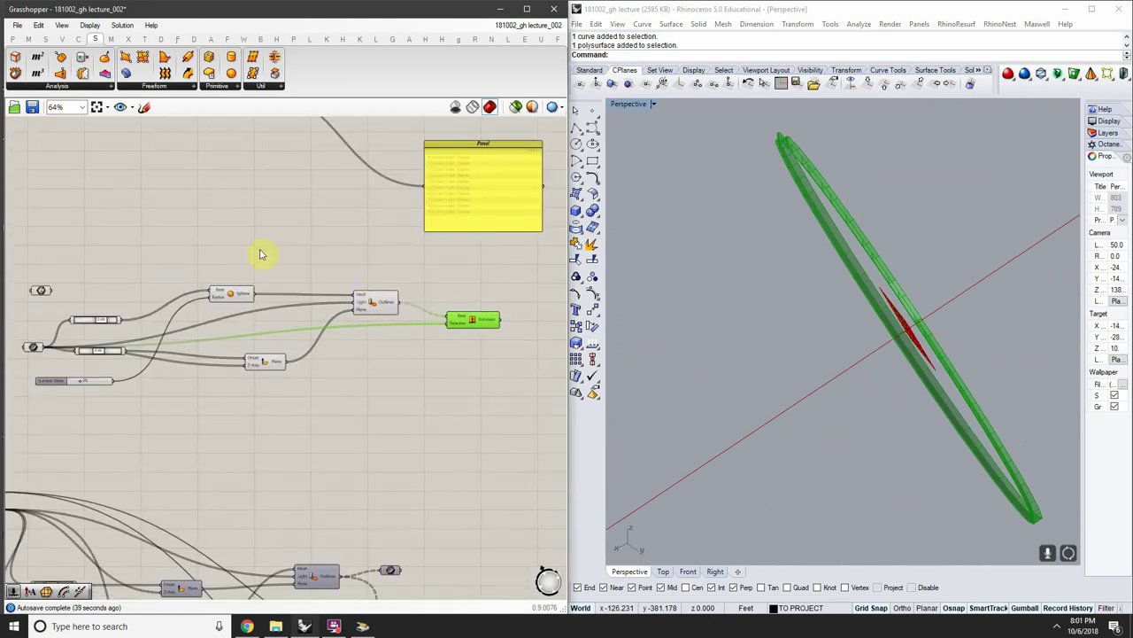
{"action": "left_click", "coordinate": [64, 41]}
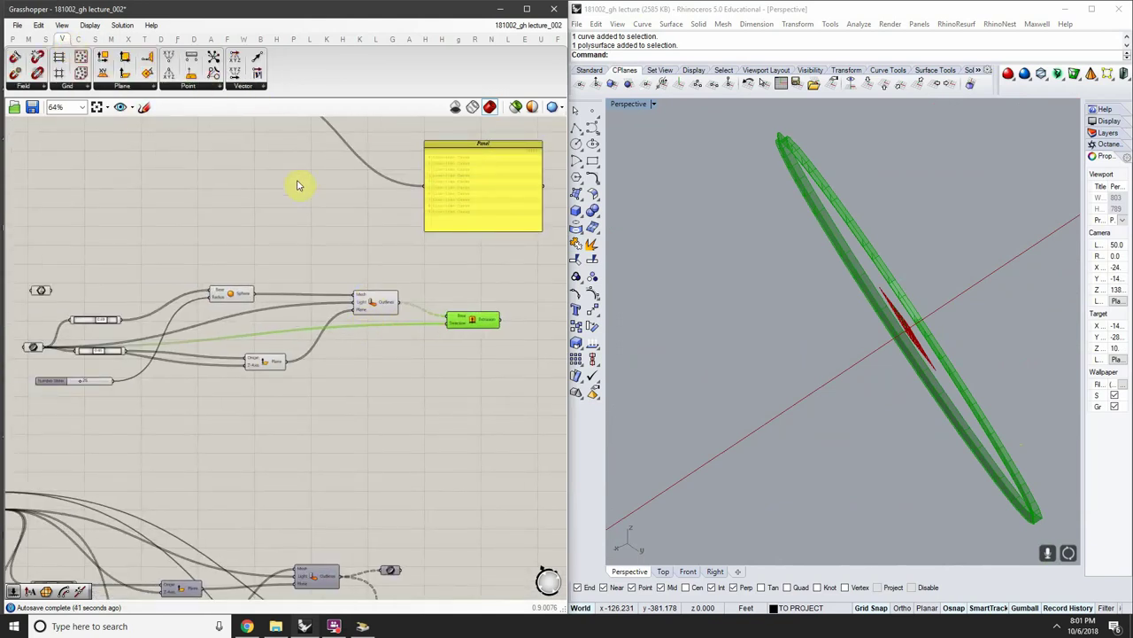
{"action": "left_click", "coordinate": [249, 88]}
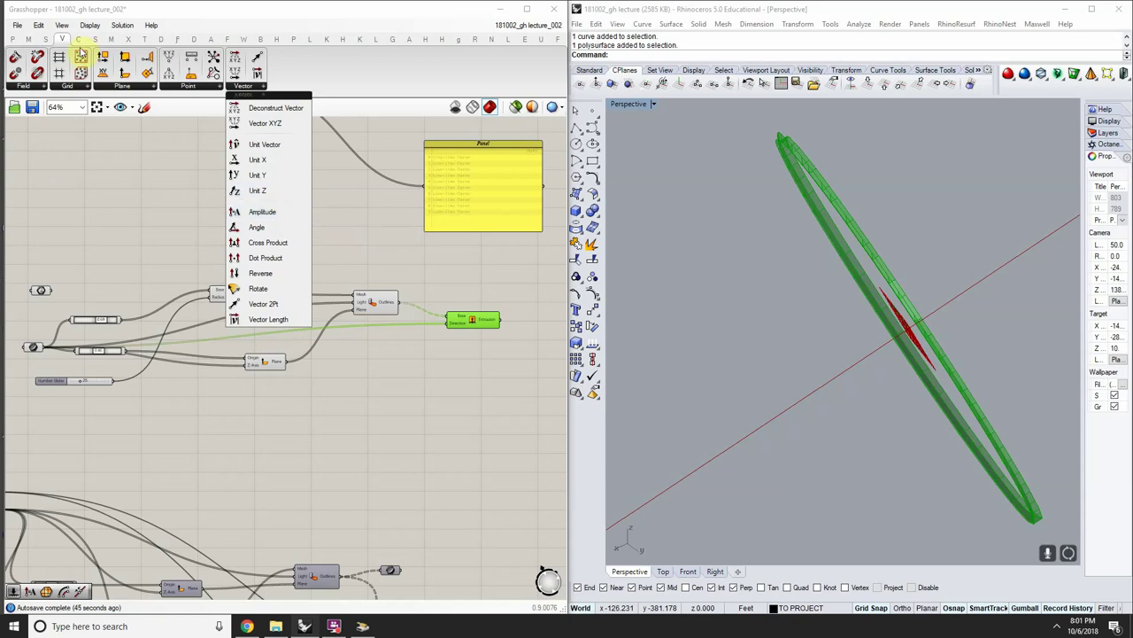
{"action": "left_click", "coordinate": [277, 212]}
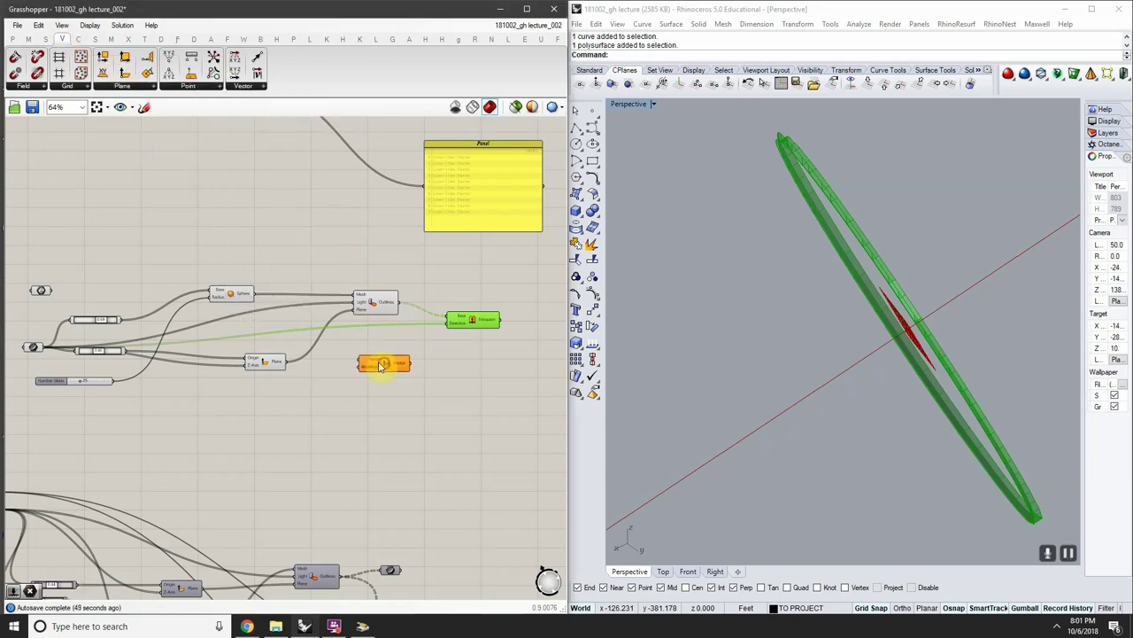
{"action": "scroll", "coordinate": [373, 365], "scroll_direction": "up", "scroll_amount": 3}
{"action": "left_click", "coordinate": [400, 373]}
Connect the referenced Curve parameter to the Vector input of the Amplitude component and check its Amplitude input
{"action": "scroll", "coordinate": [372, 375], "scroll_direction": "down", "scroll_amount": 2}
{"action": "right_click_drag", "start_coordinate": [242, 359], "coordinate": [376, 344]}
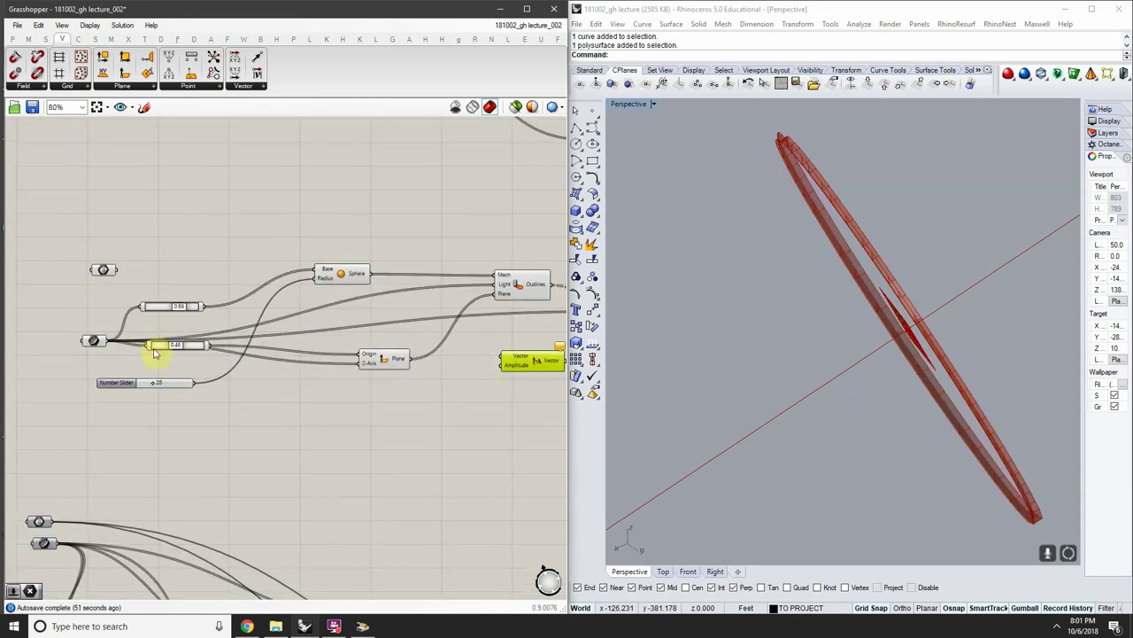
{"action": "left_click_drag", "start_coordinate": [108, 341], "coordinate": [116, 346]}
{"action": "left_click_drag", "start_coordinate": [482, 358], "coordinate": [515, 358]}
{"action": "right_click_drag", "start_coordinate": [532, 354], "coordinate": [319, 361]}
{"action": "scroll", "coordinate": [320, 361], "scroll_direction": "up", "scroll_amount": 1}
{"action": "scroll", "coordinate": [321, 363], "scroll_direction": "up", "scroll_amount": 2}
{"action": "left_click", "coordinate": [295, 382]}
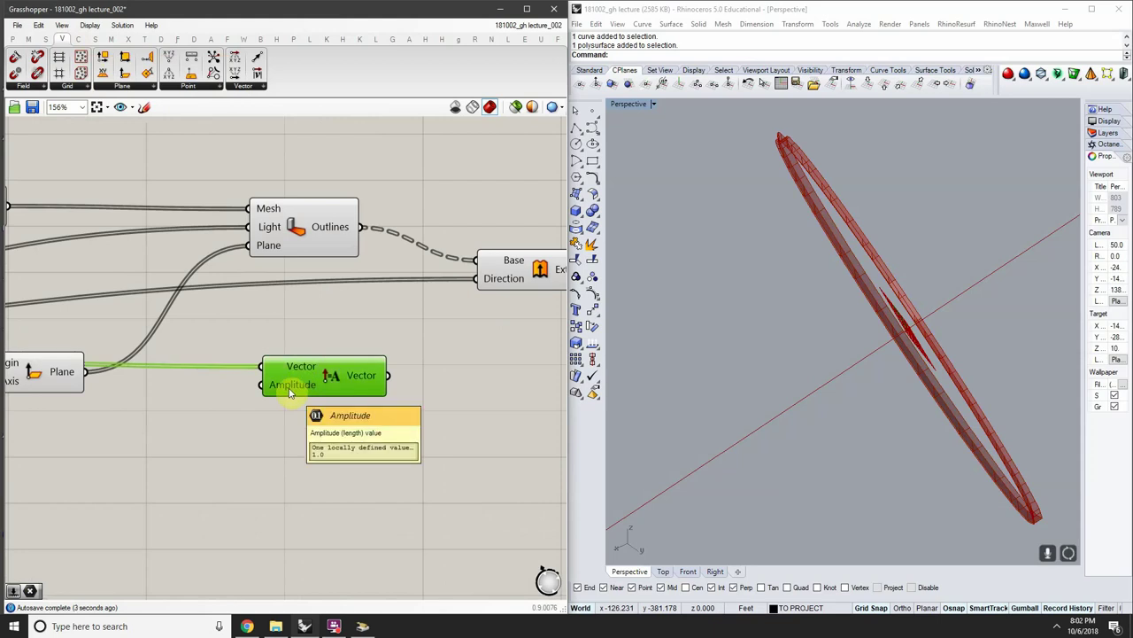
Examine the spacing between the spheres, their outlines and the Brep in the Perspective view
{"action": "double_click", "coordinate": [185, 438]}
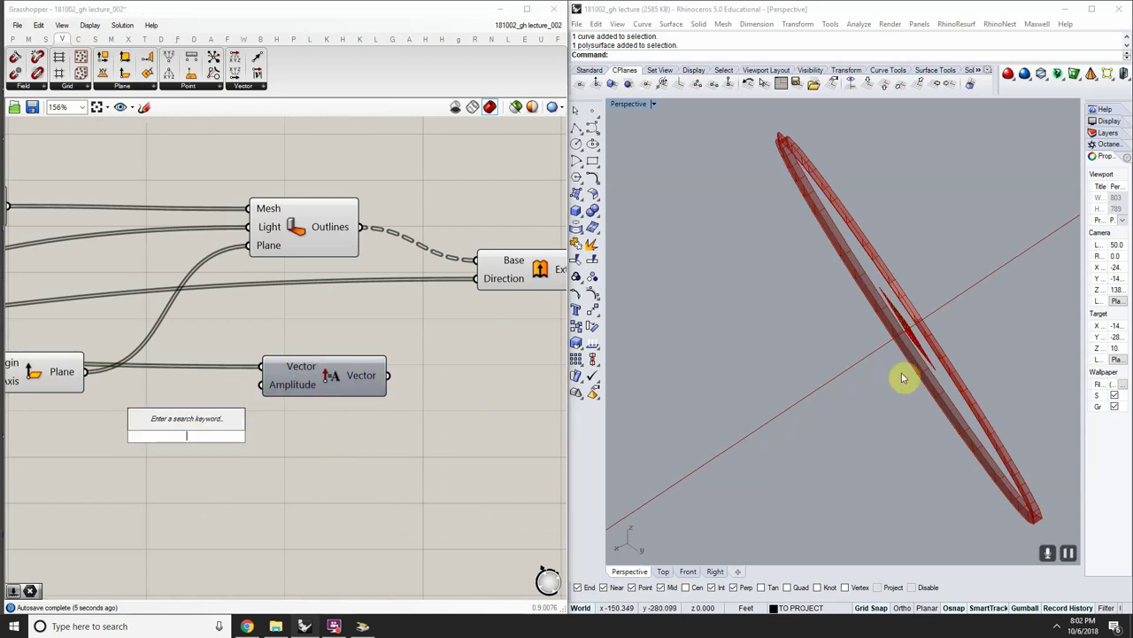
{"action": "scroll", "coordinate": [903, 376], "scroll_direction": "down", "scroll_amount": 7}
{"action": "right_click_drag", "start_coordinate": [898, 373], "coordinate": [880, 387]}
{"action": "scroll", "coordinate": [873, 388], "scroll_direction": "down", "scroll_amount": 8}
{"action": "right_click_drag", "start_coordinate": [706, 475], "coordinate": [732, 433]}
{"action": "scroll", "coordinate": [850, 384], "scroll_direction": "up", "scroll_amount": 8}
{"action": "scroll", "coordinate": [850, 384], "scroll_direction": "down", "scroll_amount": 8}
{"action": "right_click_drag", "start_coordinate": [842, 386], "coordinate": [809, 413]}
{"action": "scroll", "coordinate": [809, 412], "scroll_direction": "up", "scroll_amount": 5}
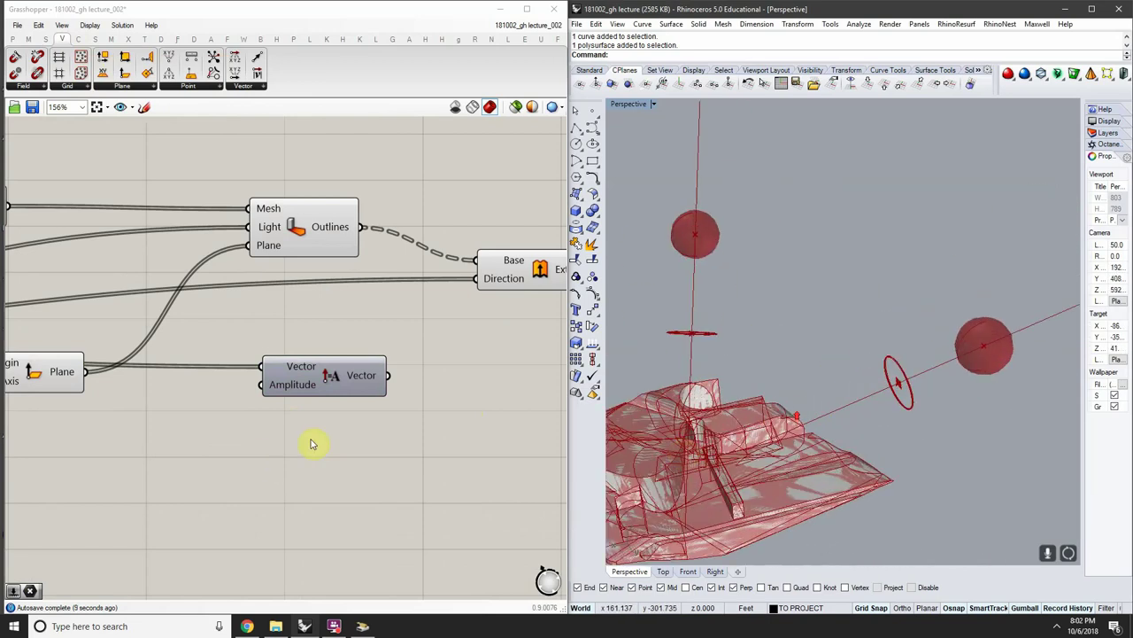
{"action": "double_click", "coordinate": [167, 453]}
{"action": "type", "text": "5"}
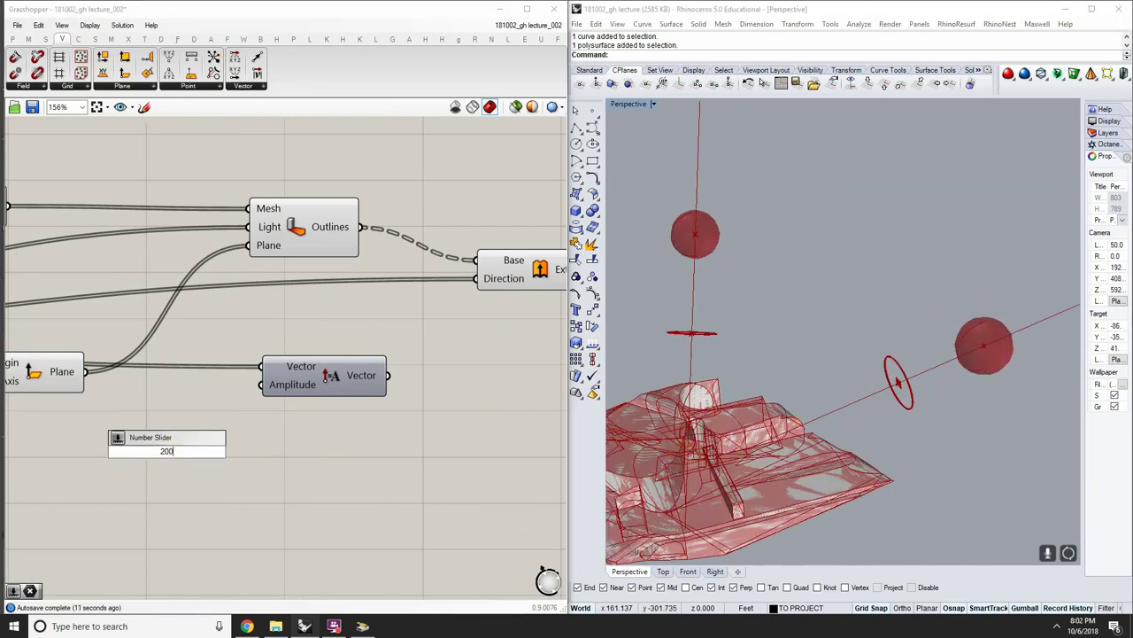
{"action": "key", "text": "Return"}
{"action": "left_click", "coordinate": [229, 452]}
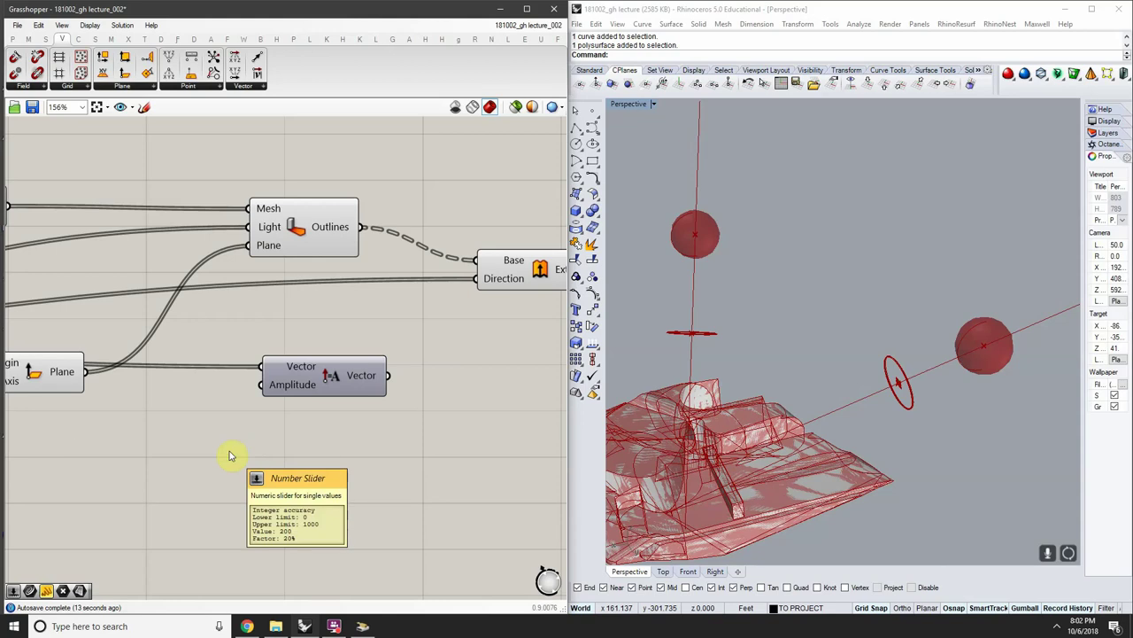
Add a number slider with the value 200 below the Amplitude component
{"action": "double_click", "coordinate": [153, 458]}
{"action": "type", "text": "20"}
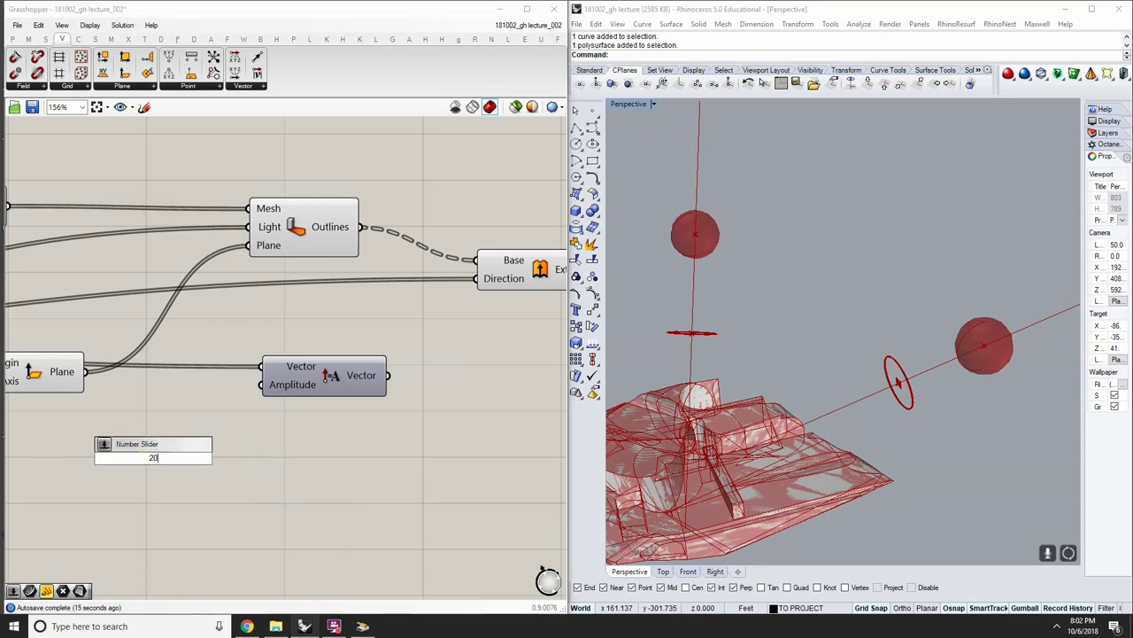
{"action": "type", "text": "0"}
{"action": "key", "text": "Return"}
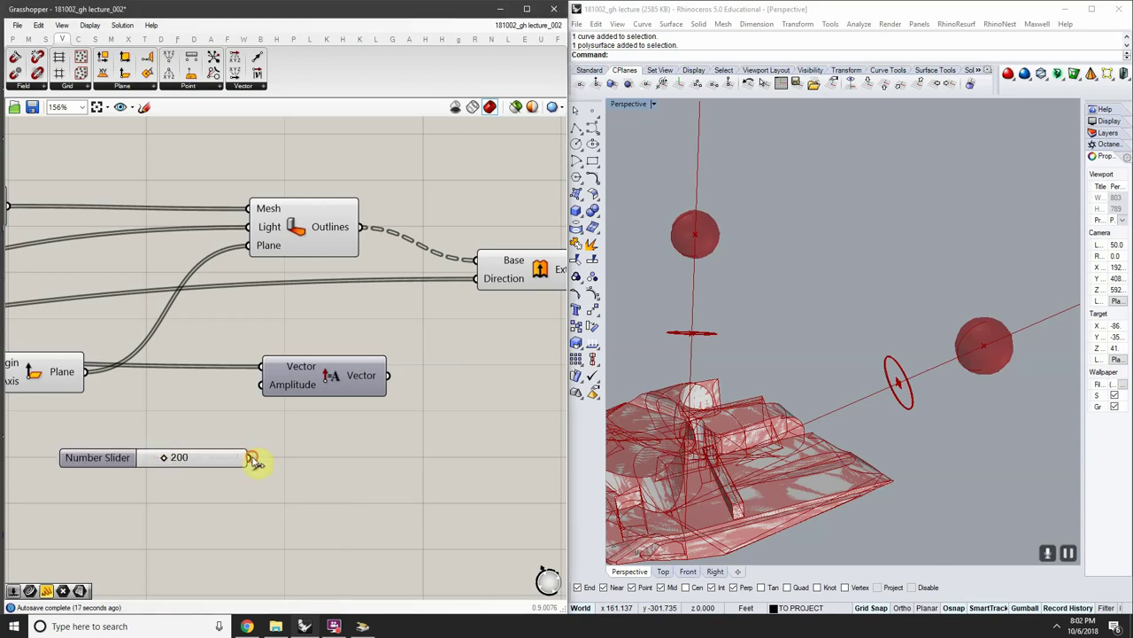
Feed the 200 slider into the Amplitude input and replace the Extrude component's Direction source with the Amplitude component's Vector output
{"action": "right_click_drag", "start_coordinate": [347, 398], "coordinate": [285, 390]}
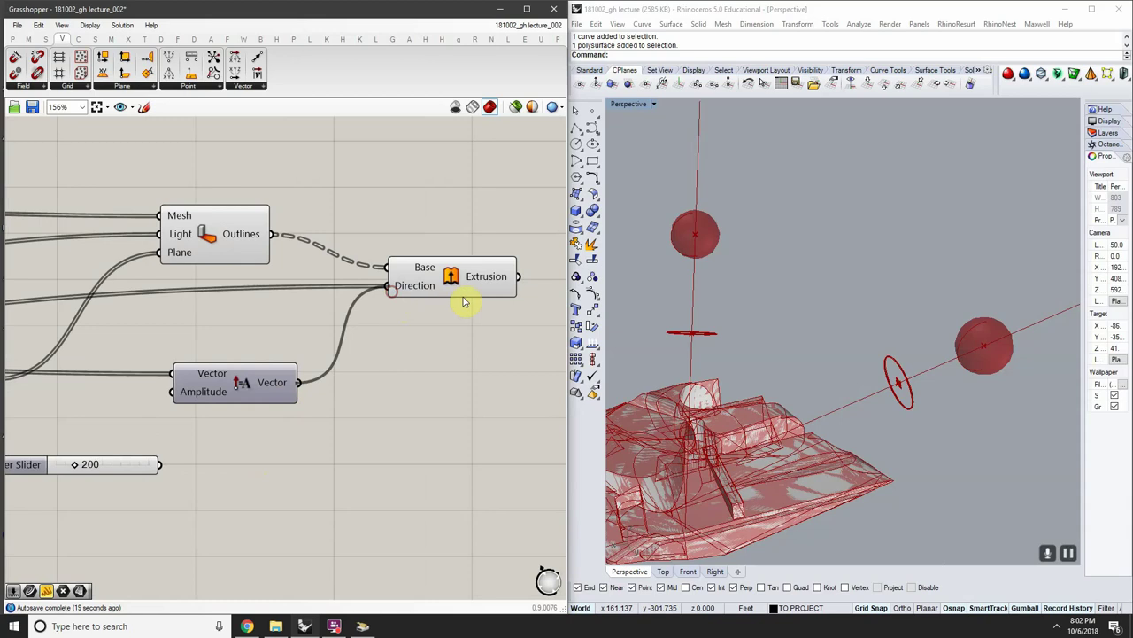
{"action": "left_click_drag", "start_coordinate": [168, 466], "coordinate": [182, 390]}
{"action": "left_click", "coordinate": [222, 387]}
Examine the extruded outlines and their directions relative to the Brep in the Perspective view
{"action": "right_click_drag", "start_coordinate": [904, 310], "coordinate": [868, 341]}
{"action": "scroll", "coordinate": [943, 291], "scroll_direction": "up", "scroll_amount": 5}
{"action": "scroll", "coordinate": [863, 304], "scroll_direction": "up", "scroll_amount": 5}
{"action": "scroll", "coordinate": [863, 303], "scroll_direction": "down", "scroll_amount": 5}
{"action": "scroll", "coordinate": [890, 294], "scroll_direction": "up", "scroll_amount": 4}
{"action": "right_click_drag", "start_coordinate": [890, 287], "coordinate": [949, 236]}
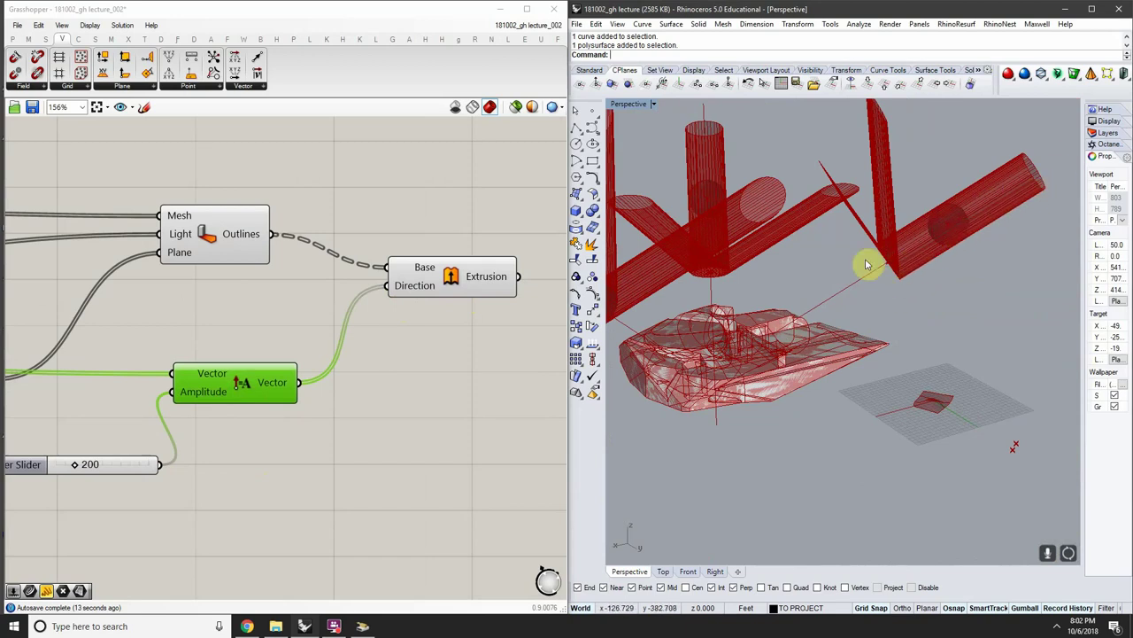
Move the Amplitude component up beneath Mesh Shadow and align the Extrude component's Base input with the Outlines output
{"action": "right_click_drag", "start_coordinate": [243, 380], "coordinate": [330, 343]}
{"action": "scroll", "coordinate": [331, 343], "scroll_direction": "down", "scroll_amount": 2}
{"action": "right_click_drag", "start_coordinate": [190, 343], "coordinate": [360, 349]}
{"action": "left_click_drag", "start_coordinate": [502, 354], "coordinate": [515, 328]}
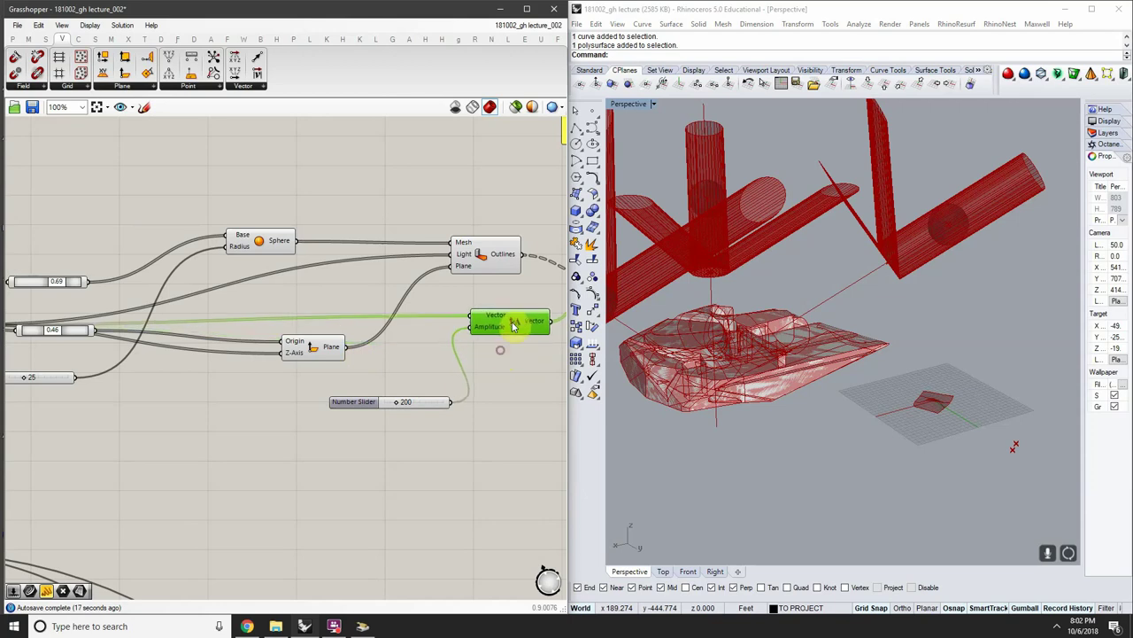
{"action": "right_click_drag", "start_coordinate": [505, 326], "coordinate": [347, 334]}
{"action": "scroll", "coordinate": [416, 326], "scroll_direction": "up", "scroll_amount": 1}
{"action": "right_click_drag", "start_coordinate": [426, 325], "coordinate": [257, 332]}
{"action": "left_click_drag", "start_coordinate": [309, 289], "coordinate": [311, 265]}
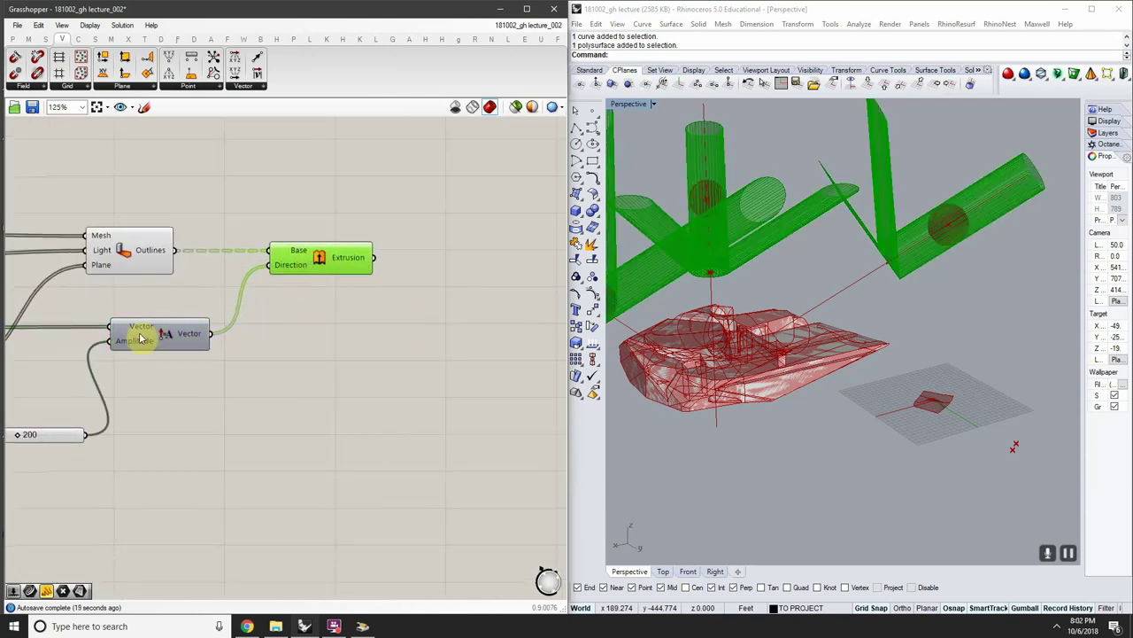
Move the 200 number slider farther to the left of the Amplitude component
{"action": "right_click_drag", "start_coordinate": [140, 338], "coordinate": [271, 392]}
{"action": "scroll", "coordinate": [248, 425], "scroll_direction": "up", "scroll_amount": 1}
{"action": "left_click", "coordinate": [236, 443]}
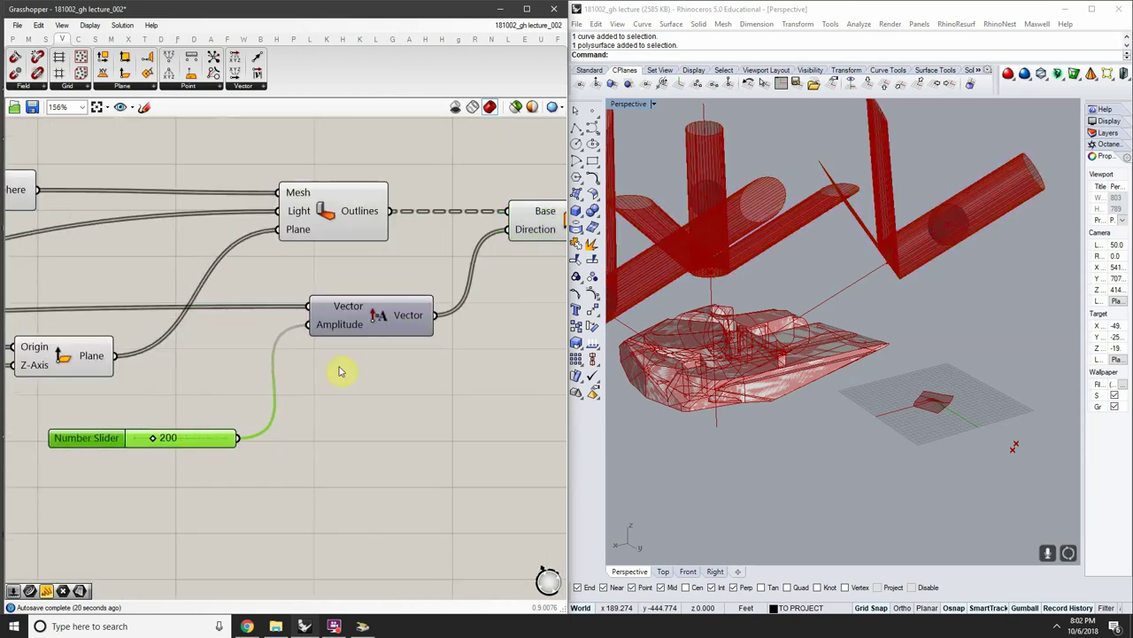
Add a Negative component beside the 200 number slider and feed the slider into its Value input
{"action": "left_click", "coordinate": [398, 319]}
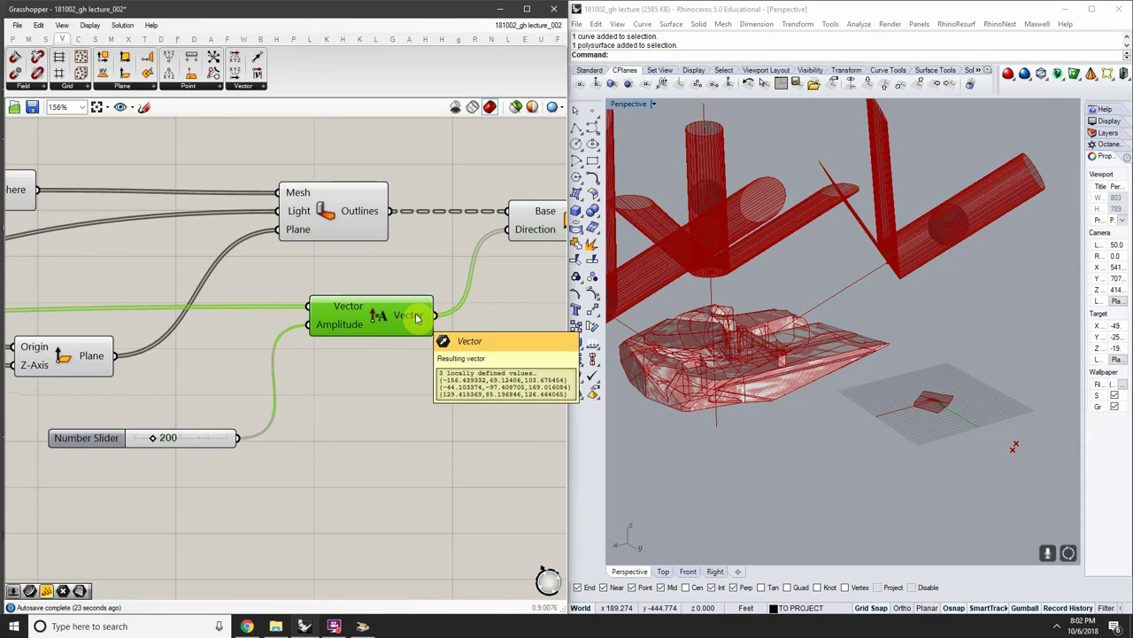
{"action": "double_click", "coordinate": [390, 421]}
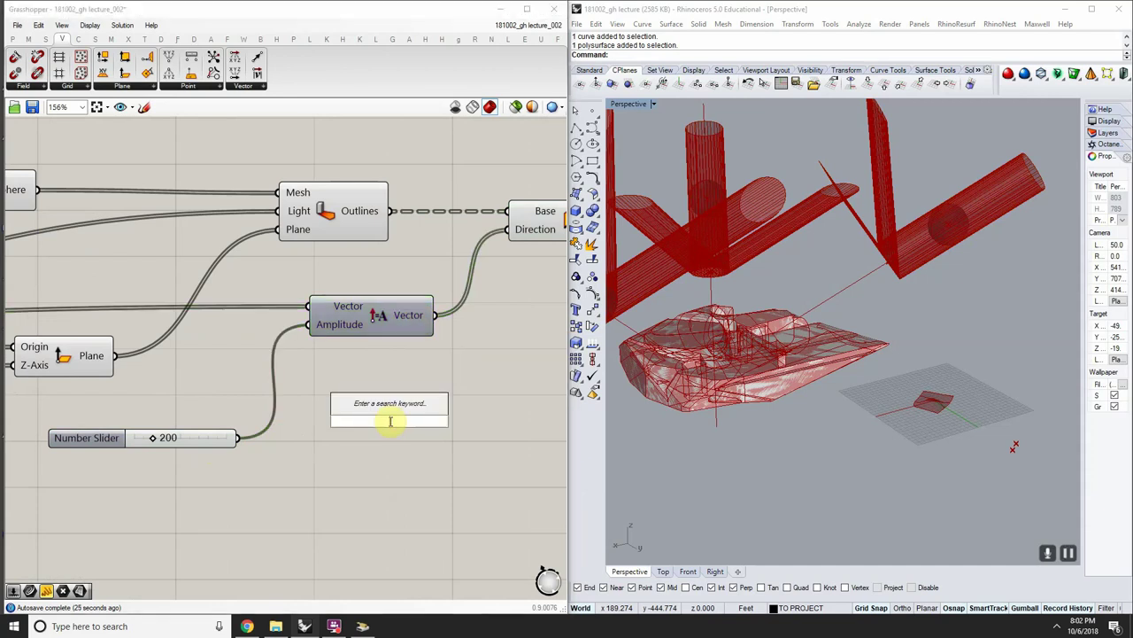
{"action": "left_click", "coordinate": [190, 440]}
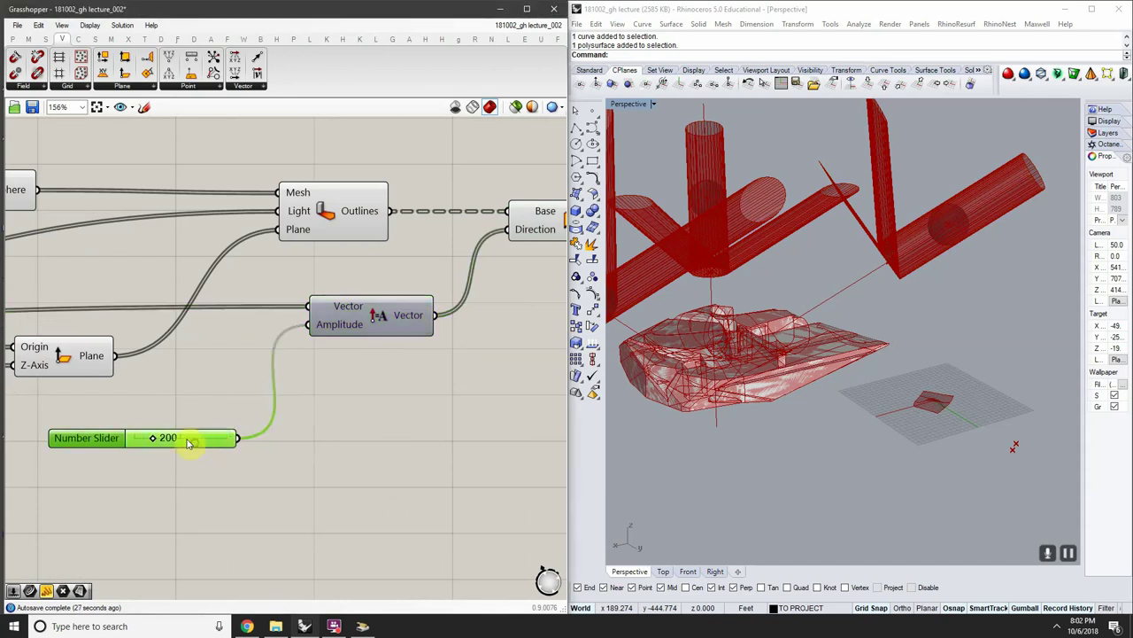
{"action": "scroll", "coordinate": [193, 422], "scroll_direction": "up", "scroll_amount": 3}
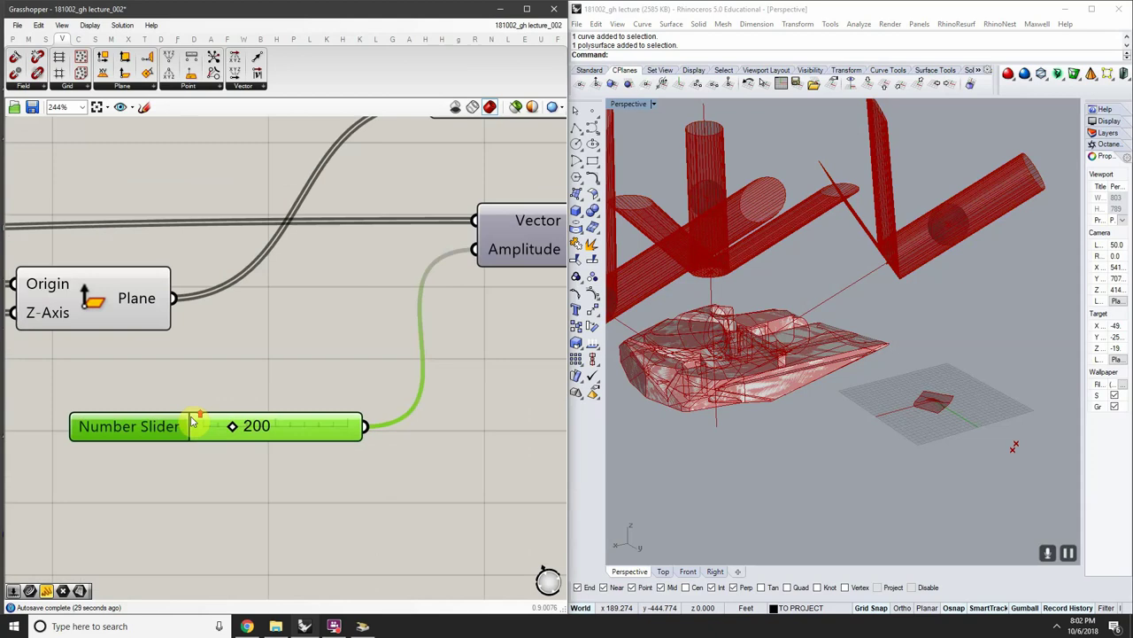
{"action": "scroll", "coordinate": [254, 432], "scroll_direction": "down", "scroll_amount": 3}
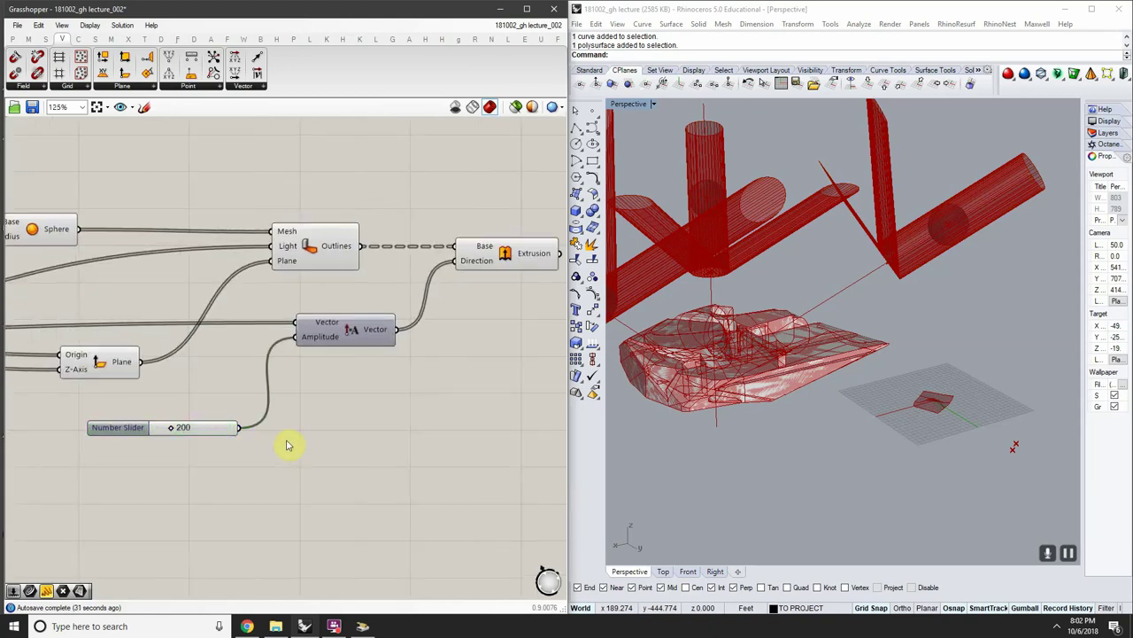
{"action": "double_click", "coordinate": [264, 440]}
{"action": "type", "text": "NEG"}
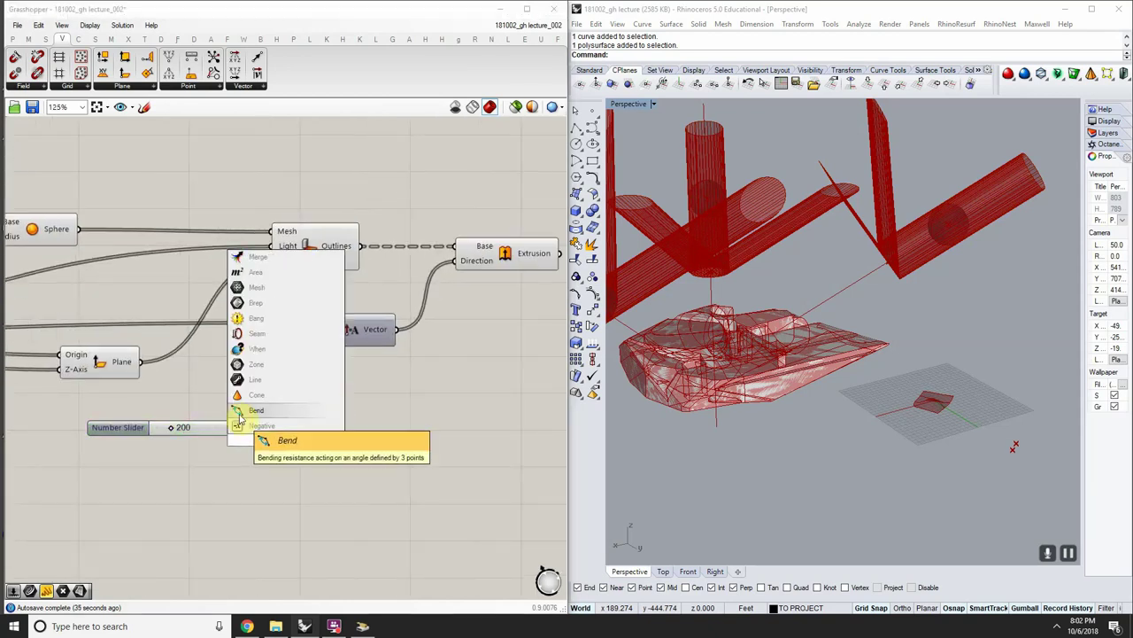
{"action": "left_click", "coordinate": [257, 426]}
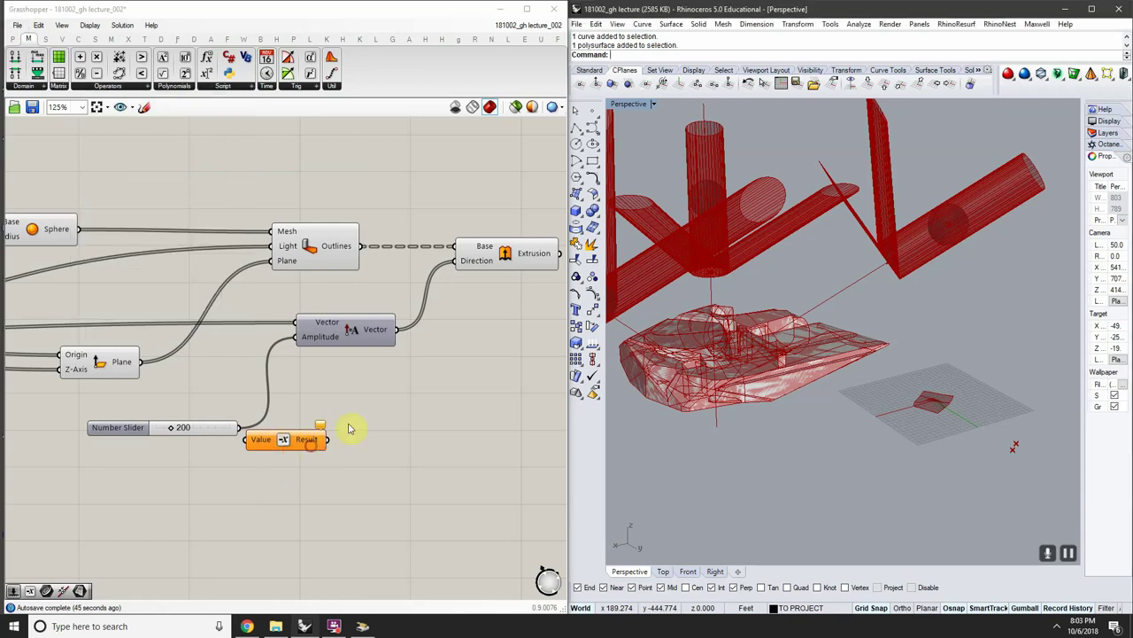
{"action": "left_click_drag", "start_coordinate": [298, 431], "coordinate": [329, 422]}
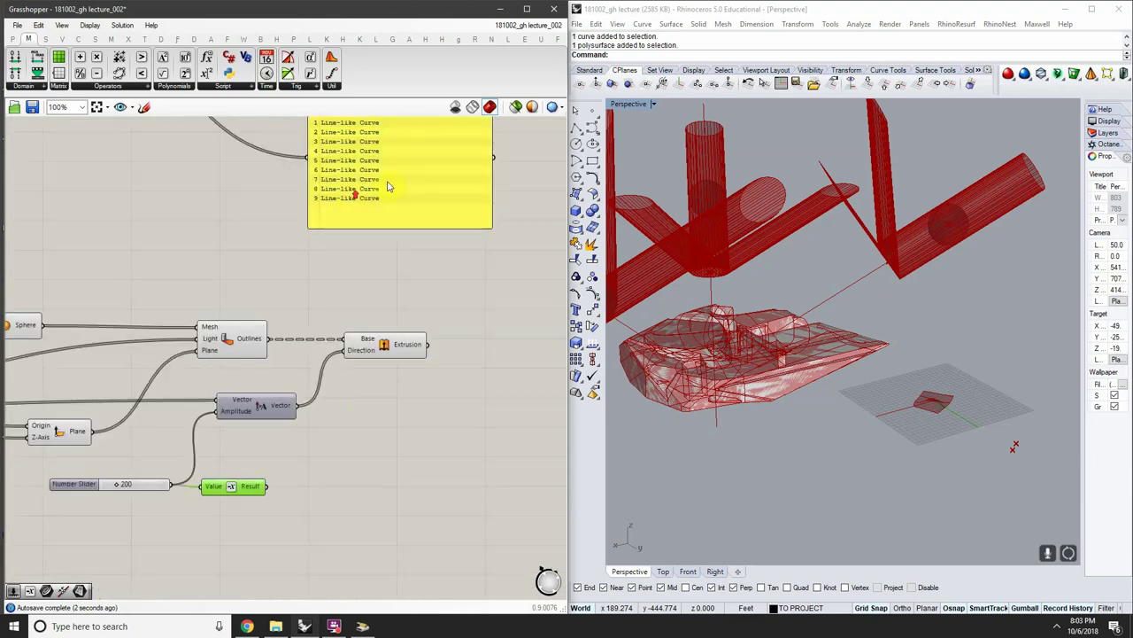
Move the Panel beneath the Negative component and replace its input with the number slider's value
{"action": "left_click_drag", "start_coordinate": [384, 189], "coordinate": [287, 563]}
{"action": "scroll", "coordinate": [184, 430], "scroll_direction": "up", "scroll_amount": 3}
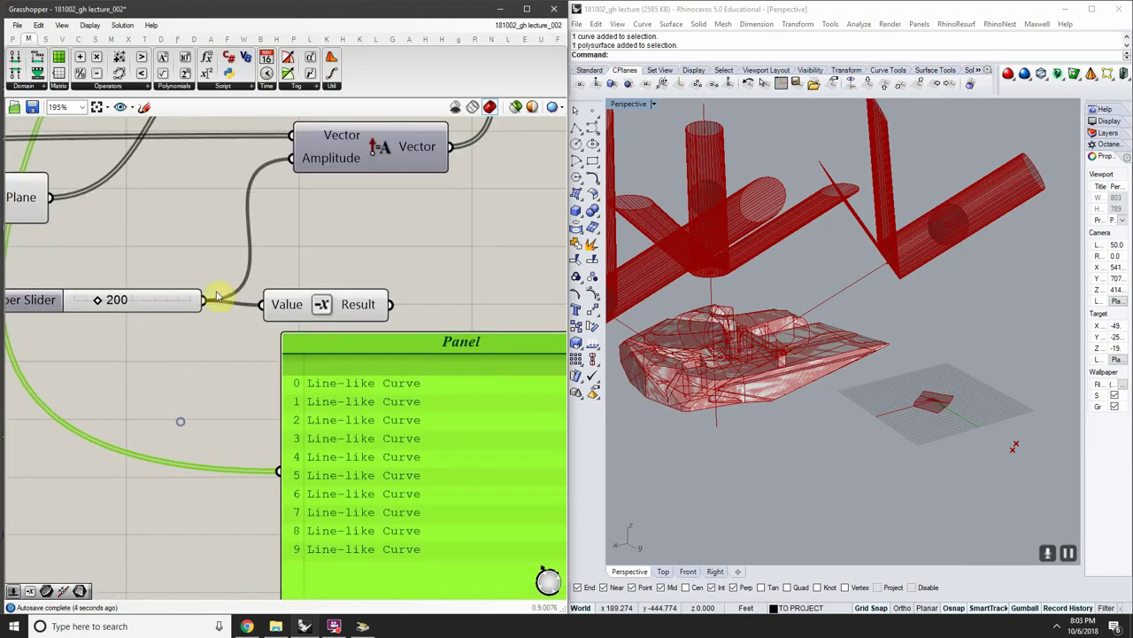
{"action": "left_click_drag", "start_coordinate": [270, 429], "coordinate": [279, 472]}
{"action": "right_click_drag", "start_coordinate": [356, 467], "coordinate": [299, 455]}
{"action": "scroll", "coordinate": [255, 379], "scroll_direction": "up", "scroll_amount": 1}
{"action": "scroll", "coordinate": [256, 379], "scroll_direction": "down", "scroll_amount": 2}
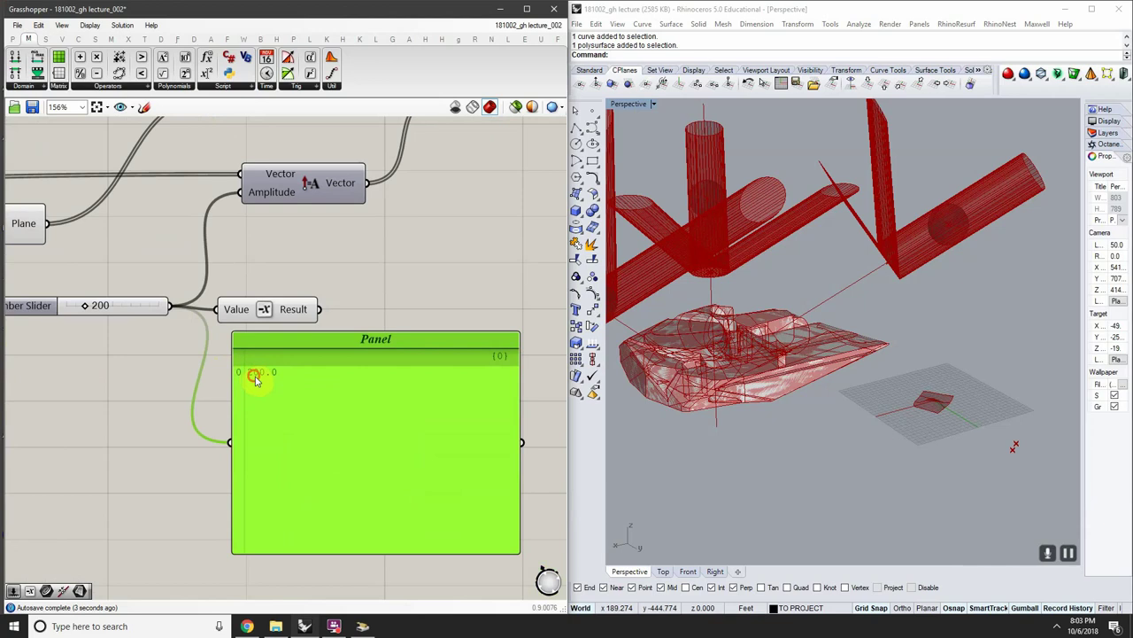
Shift the Panel aside and replace its slider input with the Negative component's Result
{"action": "left_click_drag", "start_coordinate": [256, 378], "coordinate": [365, 412]}
{"action": "right_click_drag", "start_coordinate": [355, 386], "coordinate": [302, 340]}
{"action": "left_click_drag", "start_coordinate": [269, 264], "coordinate": [294, 432]}
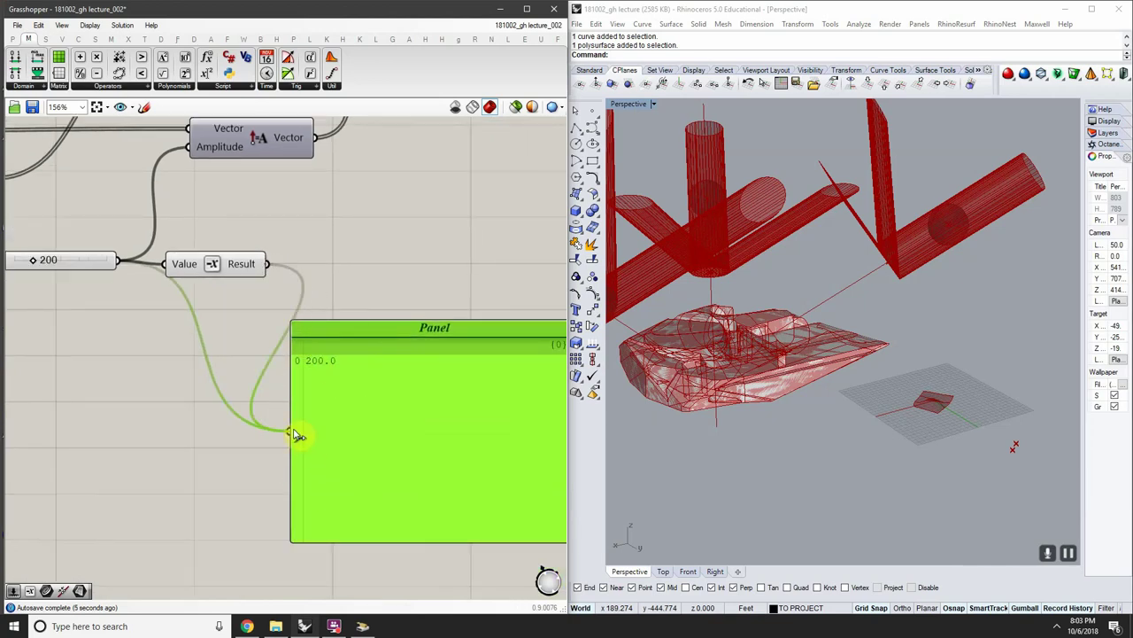
{"action": "scroll", "coordinate": [305, 363], "scroll_direction": "up", "scroll_amount": 2}
{"action": "scroll", "coordinate": [319, 363], "scroll_direction": "down", "scroll_amount": 3}
{"action": "scroll", "coordinate": [309, 372], "scroll_direction": "up", "scroll_amount": 3}
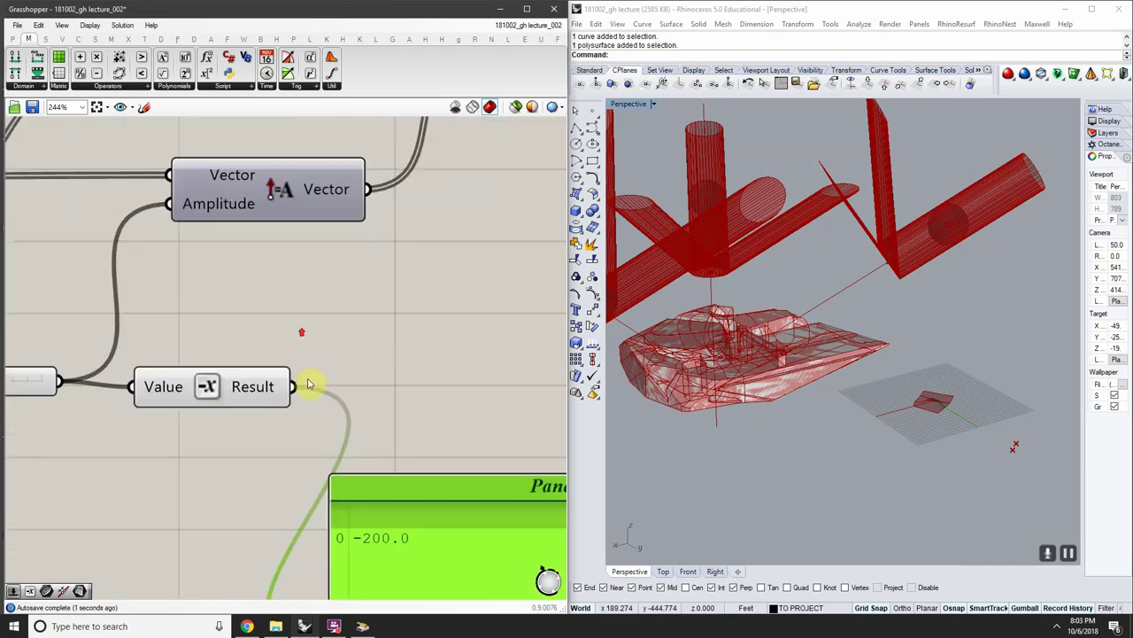
{"action": "scroll", "coordinate": [299, 390], "scroll_direction": "down", "scroll_amount": 2}
{"action": "scroll", "coordinate": [298, 387], "scroll_direction": "up", "scroll_amount": 2}
{"action": "left_click", "coordinate": [294, 381]}
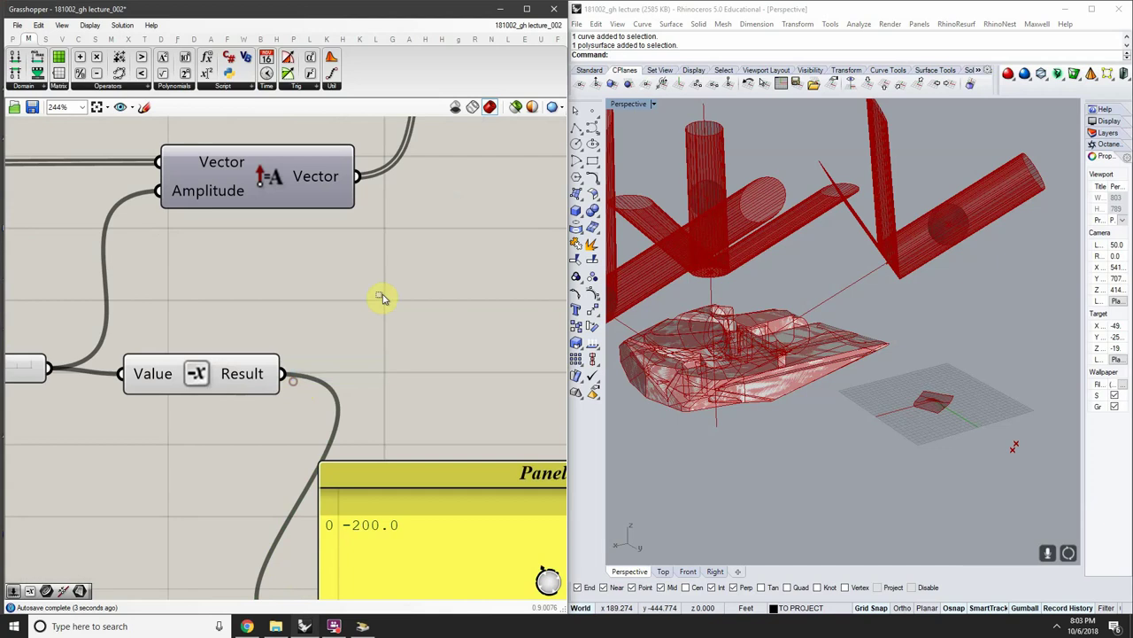
Replace the Amplitude input's source with the Negative component's Result and set the number slider to 338
{"action": "left_click_drag", "start_coordinate": [328, 352], "coordinate": [158, 190]}
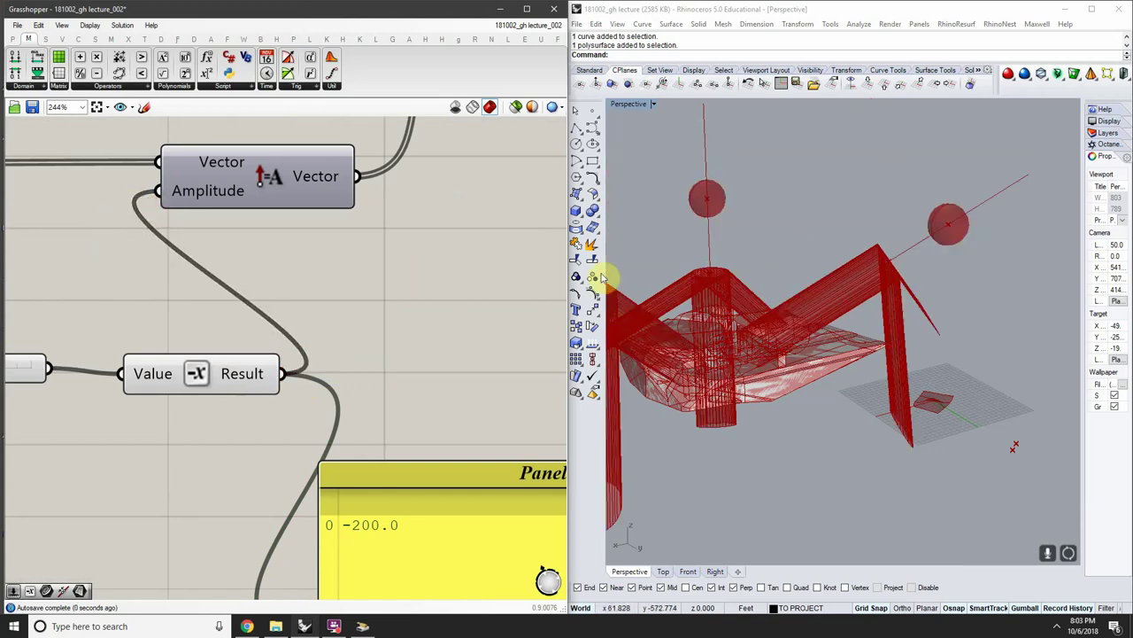
{"action": "left_click", "coordinate": [949, 300]}
{"action": "right_click_drag", "start_coordinate": [958, 276], "coordinate": [673, 319]}
{"action": "scroll", "coordinate": [135, 388], "scroll_direction": "down", "scroll_amount": 2}
{"action": "scroll", "coordinate": [198, 348], "scroll_direction": "up", "scroll_amount": 5}
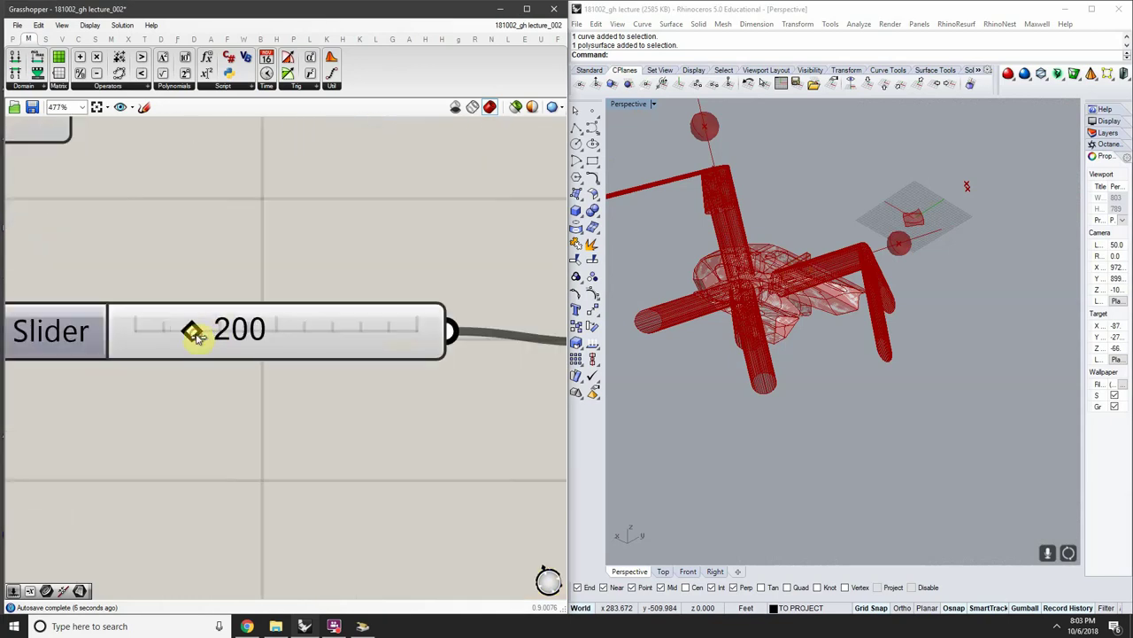
{"action": "left_click_drag", "start_coordinate": [204, 344], "coordinate": [242, 342]}
Examine the lengths, directions and junctions of the reversed extrusions around the Brep in the Perspective view
{"action": "right_click_drag", "start_coordinate": [931, 201], "coordinate": [883, 378]}
{"action": "scroll", "coordinate": [852, 321], "scroll_direction": "up", "scroll_amount": 8}
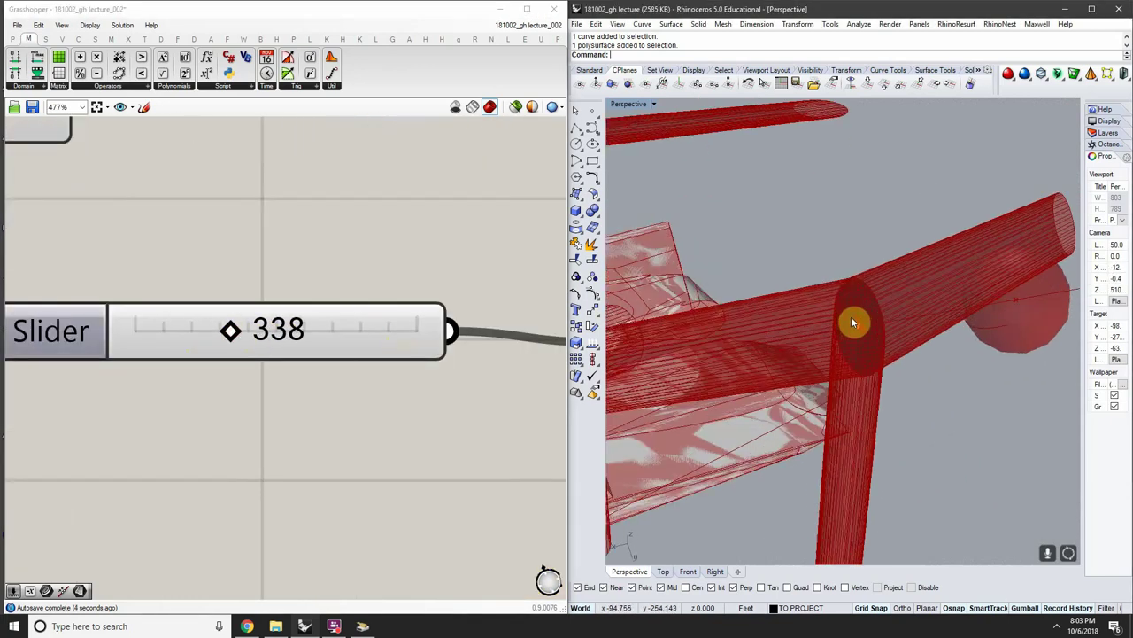
{"action": "right_click_drag", "start_coordinate": [851, 316], "coordinate": [818, 311]}
{"action": "scroll", "coordinate": [346, 313], "scroll_direction": "down", "scroll_amount": 5}
{"action": "scroll", "coordinate": [260, 314], "scroll_direction": "up", "scroll_amount": 3}
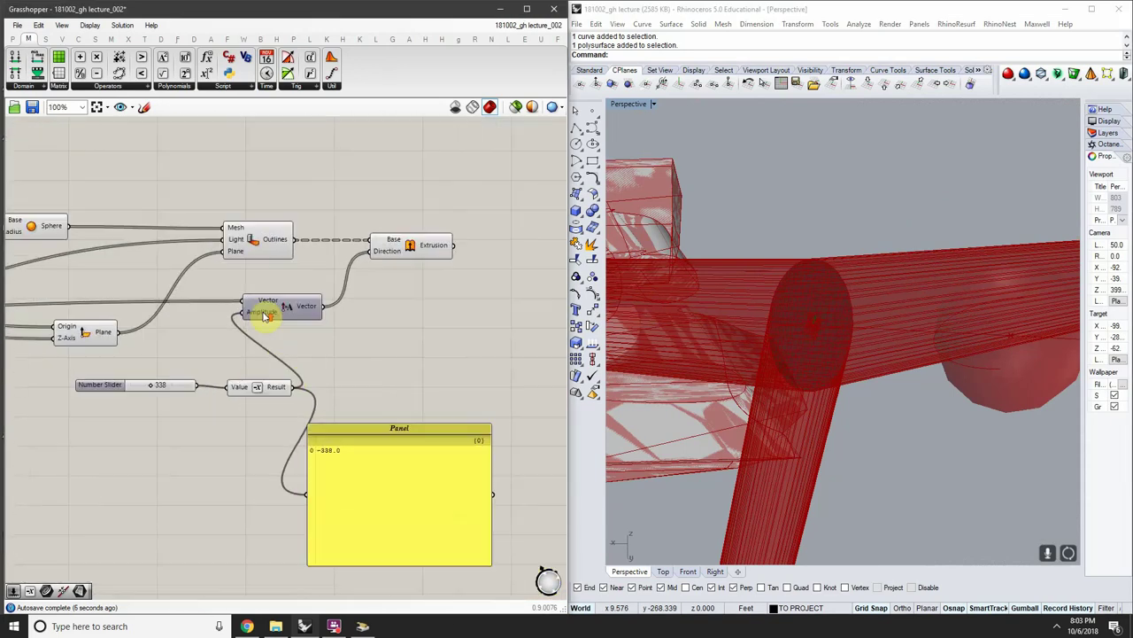
{"action": "right_click_drag", "start_coordinate": [913, 324], "coordinate": [752, 253]}
{"action": "scroll", "coordinate": [854, 348], "scroll_direction": "down", "scroll_amount": 6}
{"action": "scroll", "coordinate": [821, 195], "scroll_direction": "up", "scroll_amount": 5}
{"action": "right_click_drag", "start_coordinate": [818, 203], "coordinate": [822, 266]}
{"action": "scroll", "coordinate": [322, 309], "scroll_direction": "down", "scroll_amount": 3}
{"action": "scroll", "coordinate": [915, 340], "scroll_direction": "down", "scroll_amount": 7}
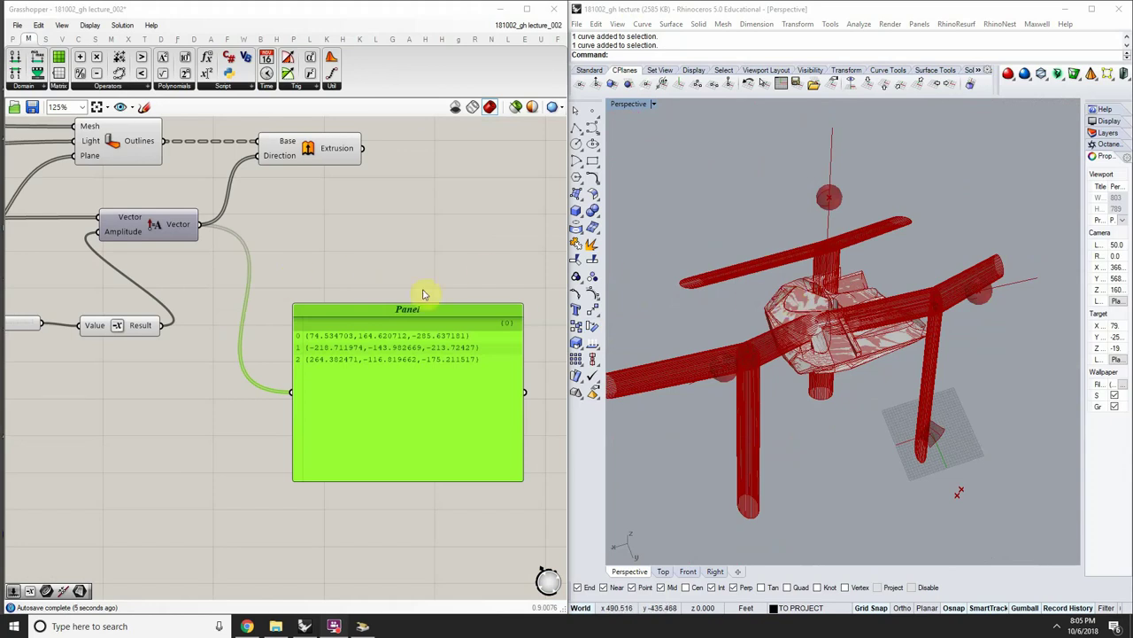
Review the shadow and vector wiring, then inspect the referenced curve running through one extrusion junction
{"action": "scroll", "coordinate": [256, 273], "scroll_direction": "down", "scroll_amount": 3}
{"action": "right_click_drag", "start_coordinate": [260, 275], "coordinate": [327, 295]}
{"action": "scroll", "coordinate": [89, 279], "scroll_direction": "up", "scroll_amount": 1}
{"action": "right_click_drag", "start_coordinate": [57, 274], "coordinate": [278, 293]}
{"action": "scroll", "coordinate": [278, 293], "scroll_direction": "up", "scroll_amount": 1}
{"action": "scroll", "coordinate": [292, 295], "scroll_direction": "down", "scroll_amount": 2}
{"action": "right_click_drag", "start_coordinate": [434, 306], "coordinate": [322, 297]}
{"action": "right_click_drag", "start_coordinate": [895, 302], "coordinate": [920, 236]}
{"action": "scroll", "coordinate": [845, 221], "scroll_direction": "up", "scroll_amount": 4}
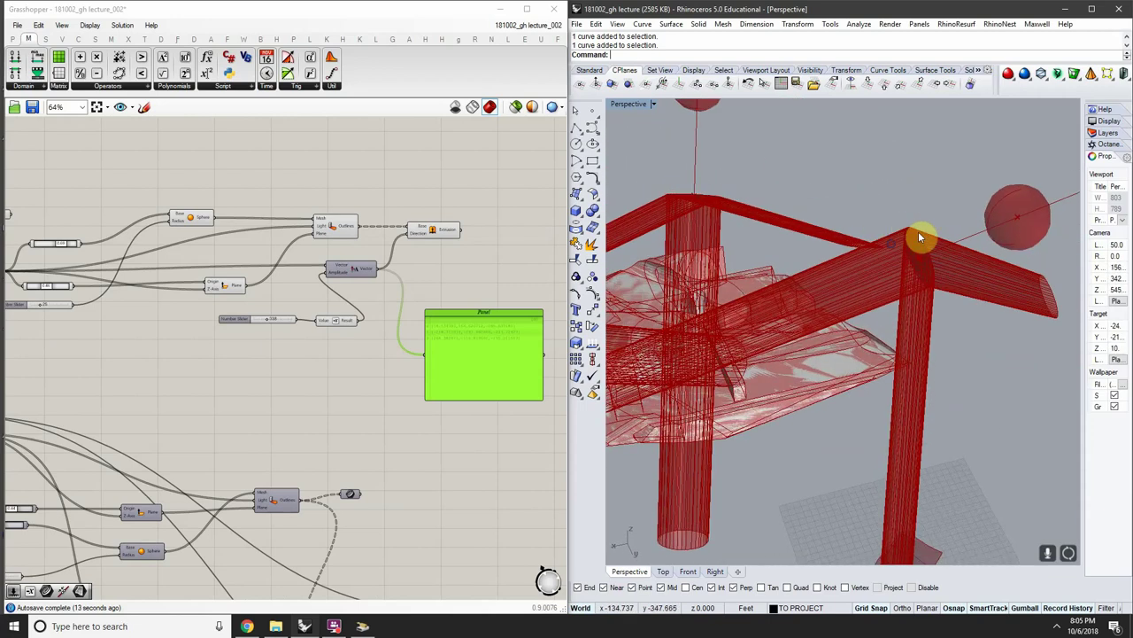
{"action": "left_click", "coordinate": [965, 236]}
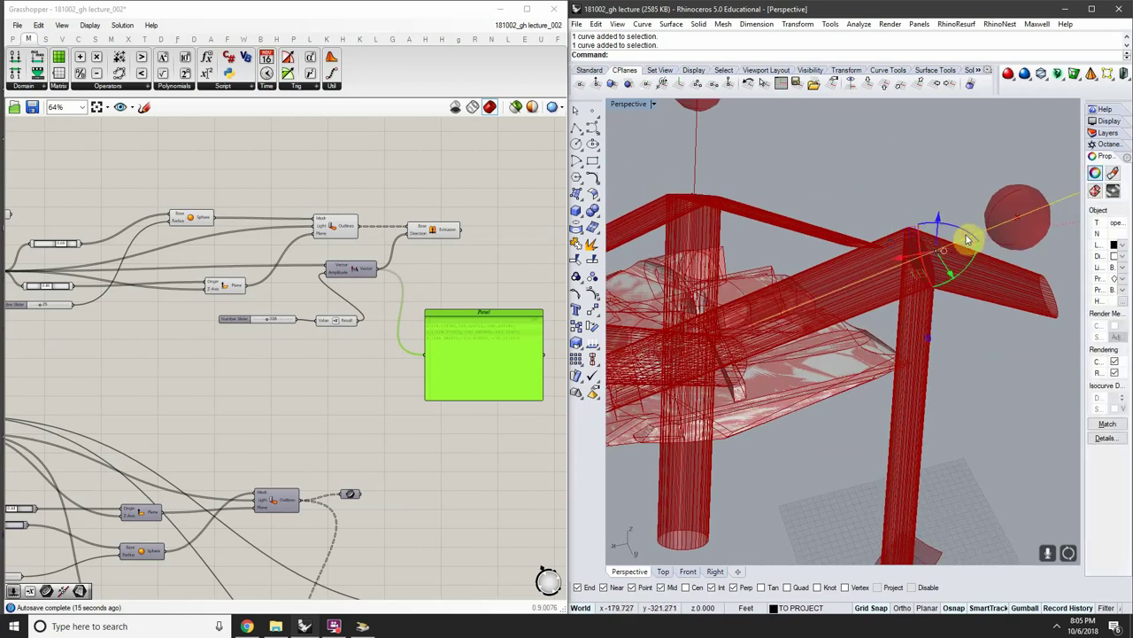
{"action": "right_click_drag", "start_coordinate": [886, 262], "coordinate": [934, 278]}
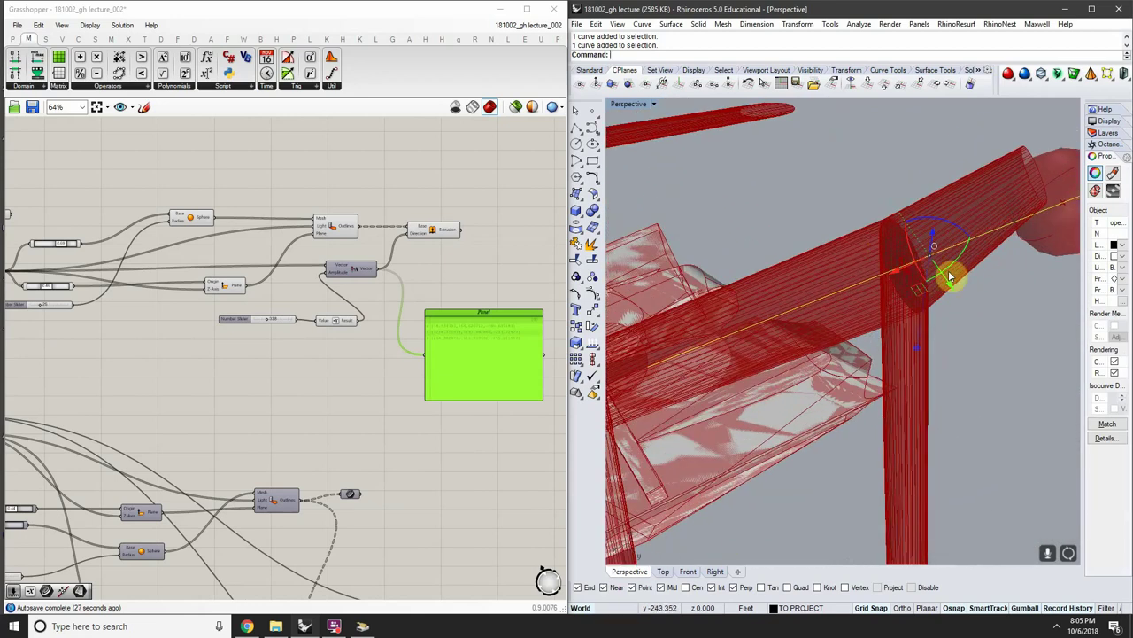
{"action": "scroll", "coordinate": [413, 235], "scroll_direction": "up", "scroll_amount": 4}
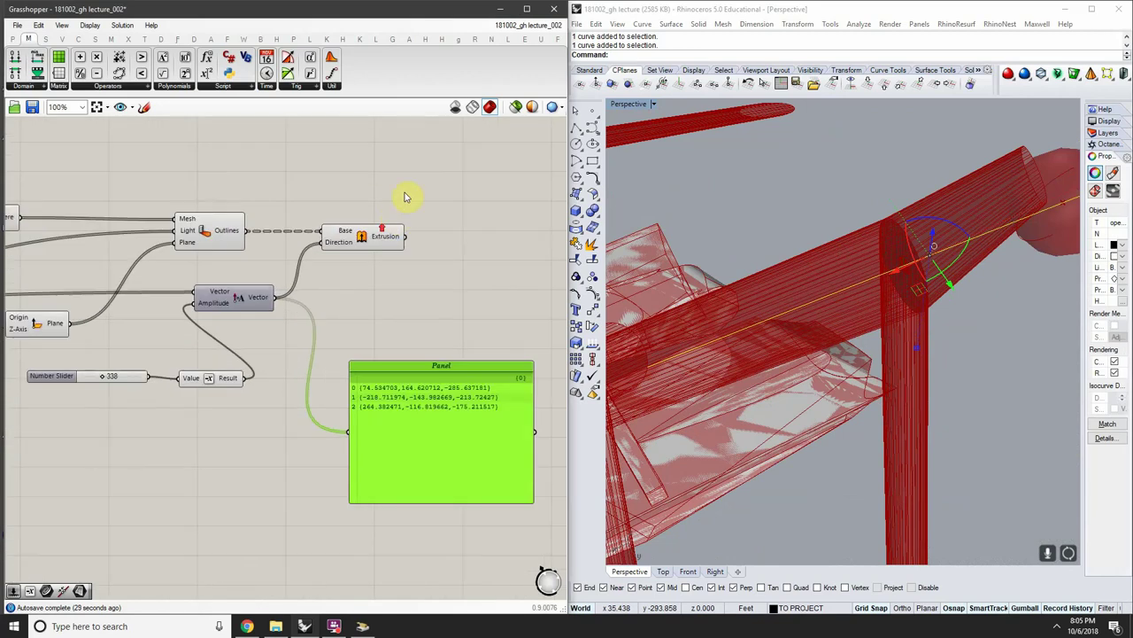
Move the number slider and the Negative component together farther left of the Amplitude component
{"action": "left_click_drag", "start_coordinate": [416, 384], "coordinate": [273, 326]}
{"action": "left_click_drag", "start_coordinate": [444, 358], "coordinate": [321, 358]}
{"action": "scroll", "coordinate": [437, 339], "scroll_direction": "down", "scroll_amount": 3}
{"action": "right_click_drag", "start_coordinate": [459, 310], "coordinate": [434, 314]}
{"action": "scroll", "coordinate": [432, 312], "scroll_direction": "up", "scroll_amount": 4}
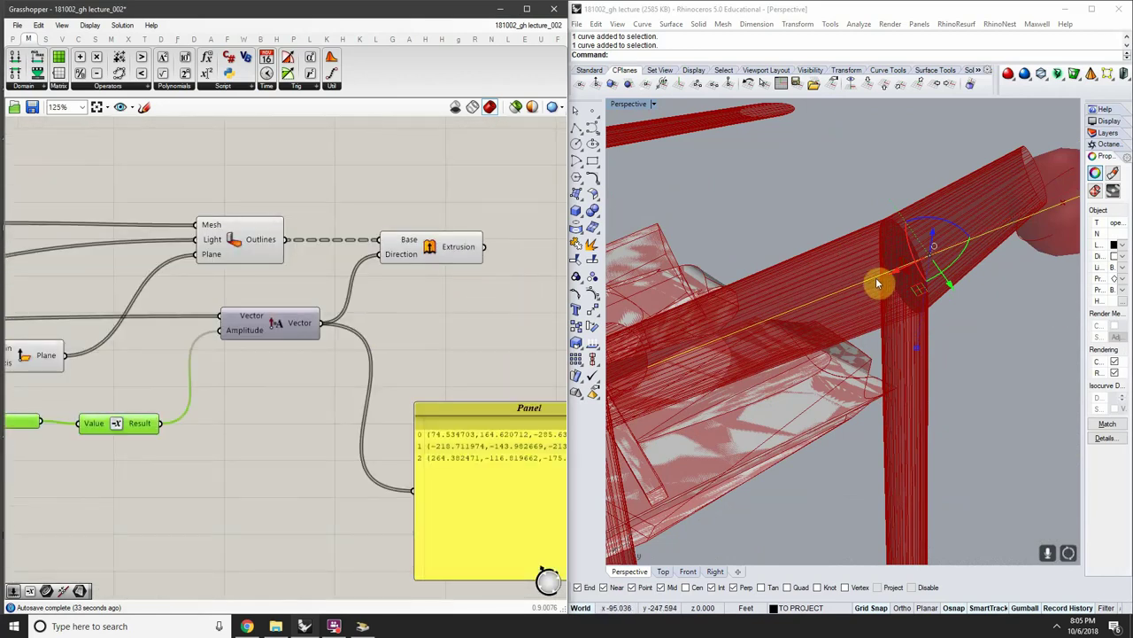
Compare the Amplitude component's output vectors in the Panel with the branches extruded from one shadow outline
{"action": "right_click_drag", "start_coordinate": [877, 283], "coordinate": [905, 206]}
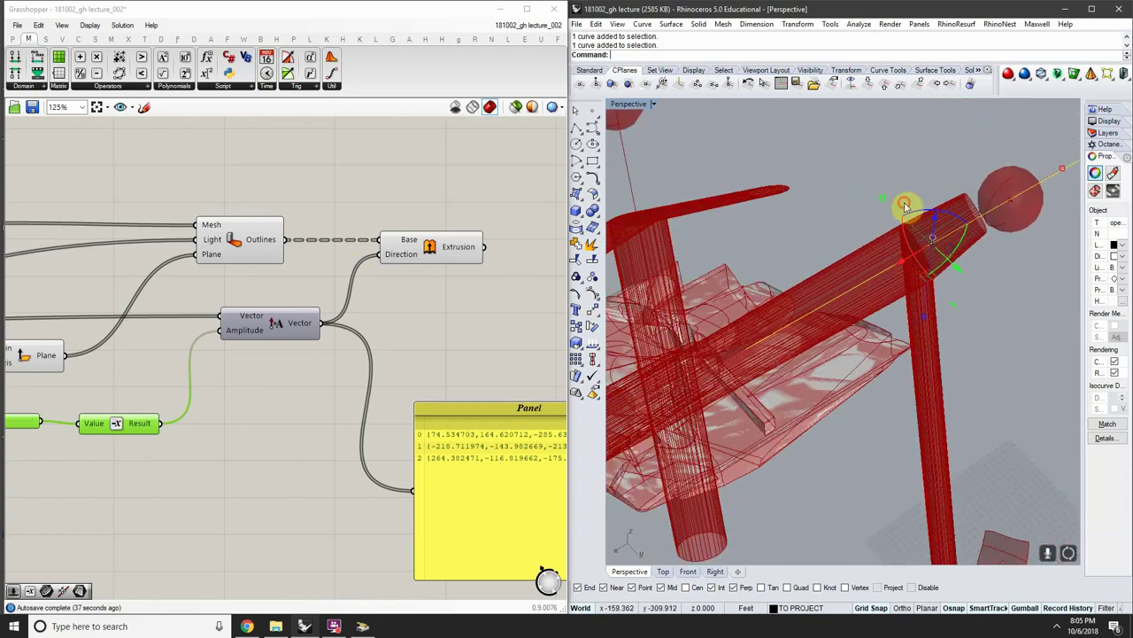
{"action": "left_click", "coordinate": [905, 207]}
{"action": "left_click", "coordinate": [274, 305]}
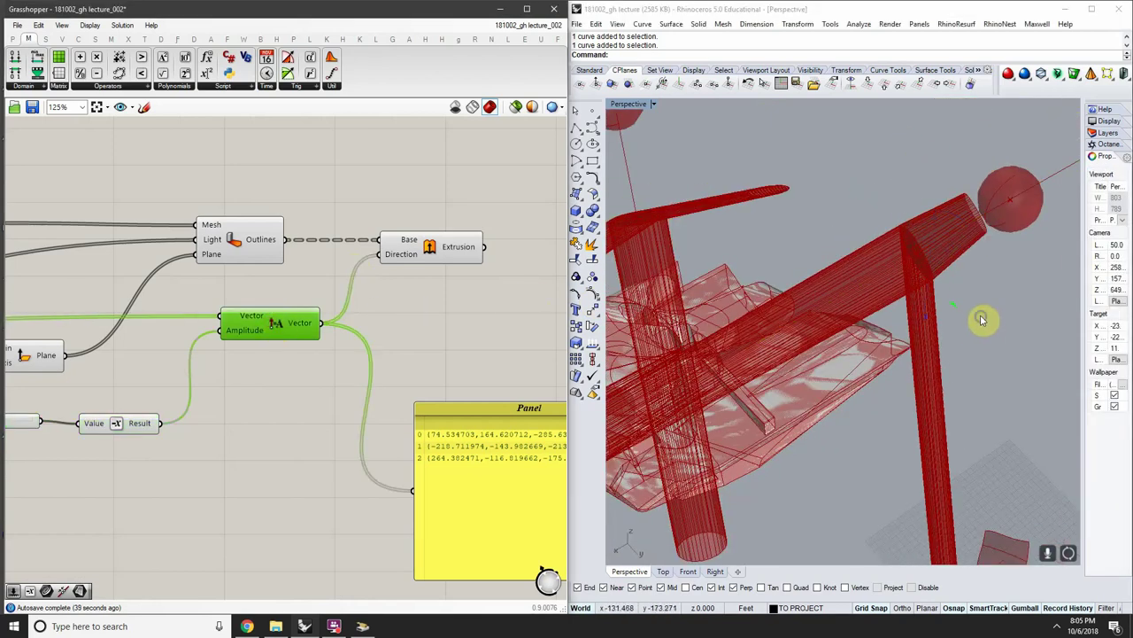
{"action": "right_click_drag", "start_coordinate": [979, 319], "coordinate": [940, 284]}
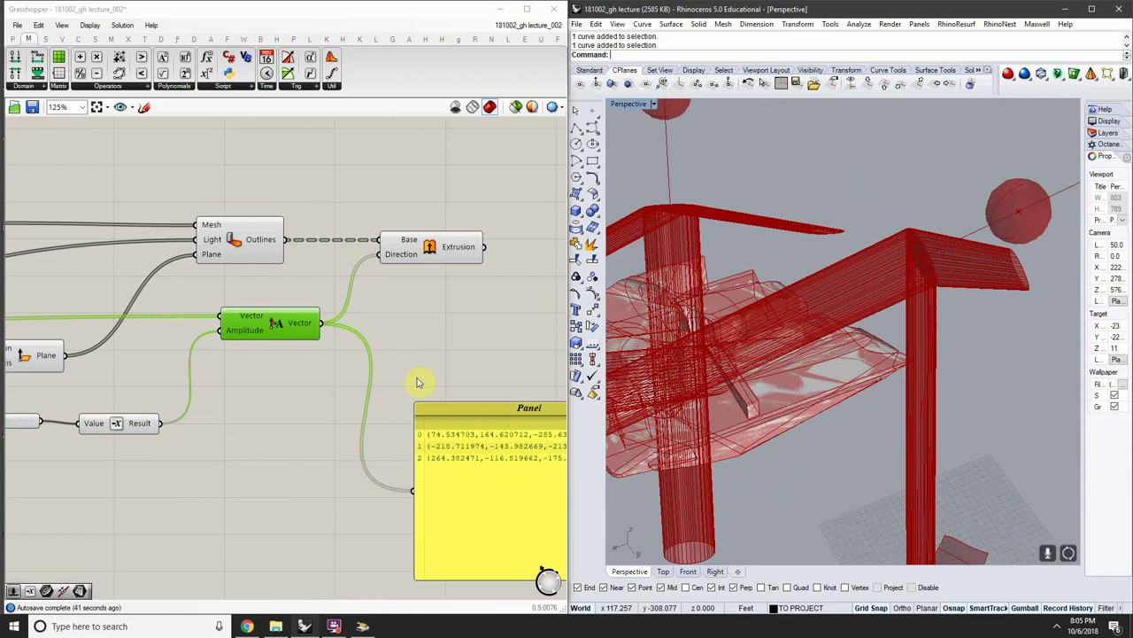
{"action": "right_click_drag", "start_coordinate": [319, 352], "coordinate": [253, 346]}
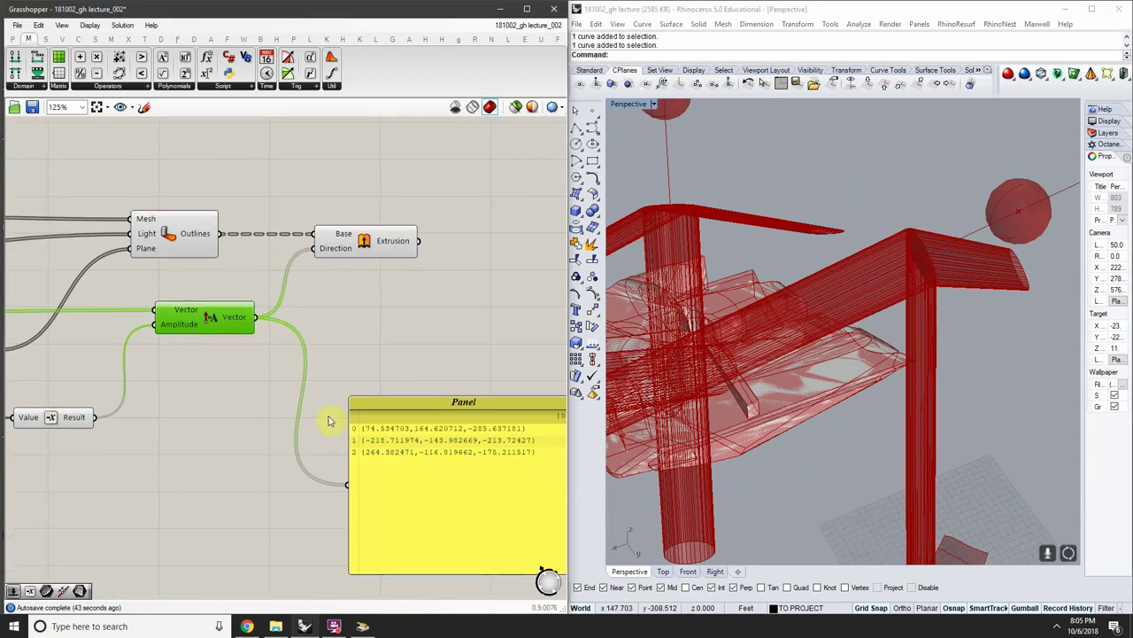
{"action": "left_click", "coordinate": [955, 249]}
{"action": "left_click", "coordinate": [895, 218]}
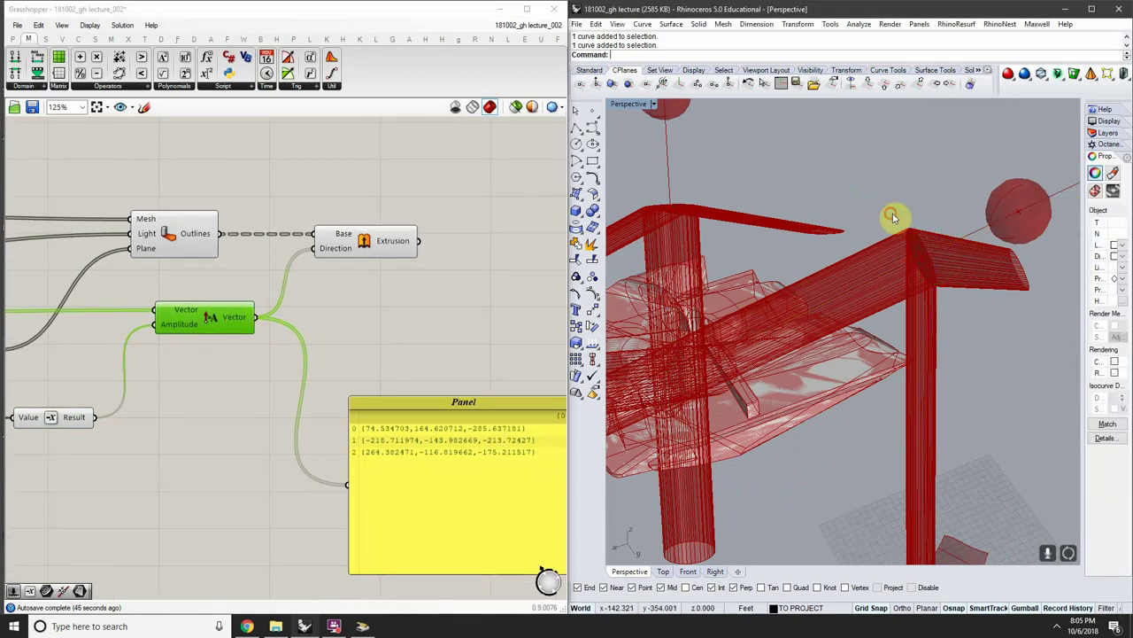
Trace the Amplitude component's Vector input back to the referenced Curve parameter and inspect the base vectors
{"action": "right_click_drag", "start_coordinate": [159, 280], "coordinate": [410, 335]}
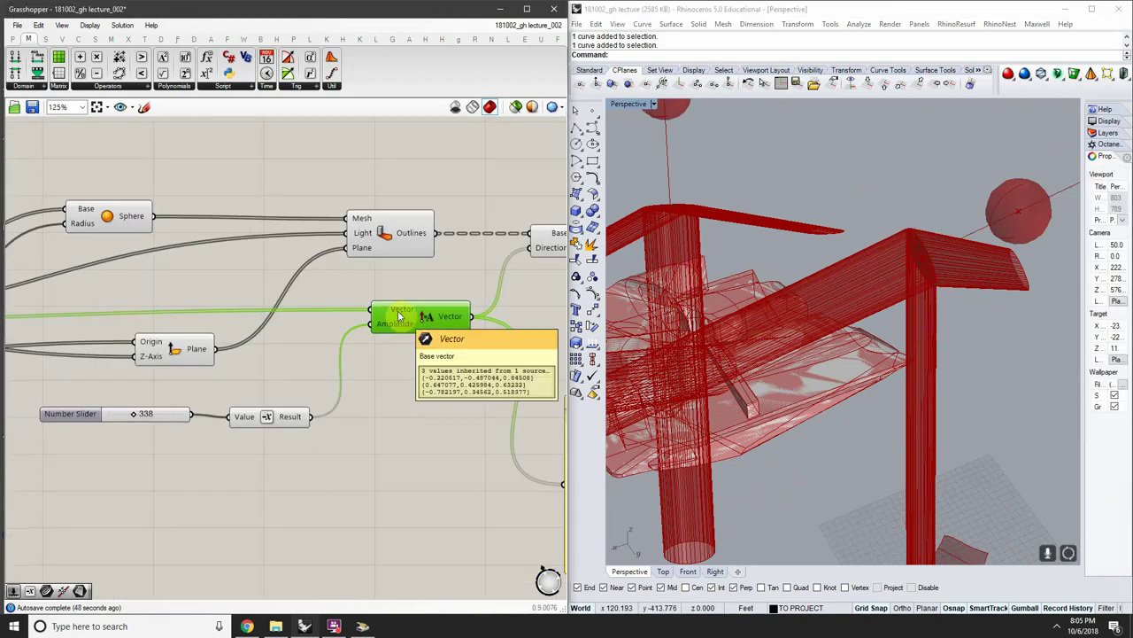
{"action": "right_click_drag", "start_coordinate": [115, 313], "coordinate": [410, 315]}
{"action": "right_click_drag", "start_coordinate": [240, 314], "coordinate": [357, 304]}
{"action": "left_click", "coordinate": [131, 314]}
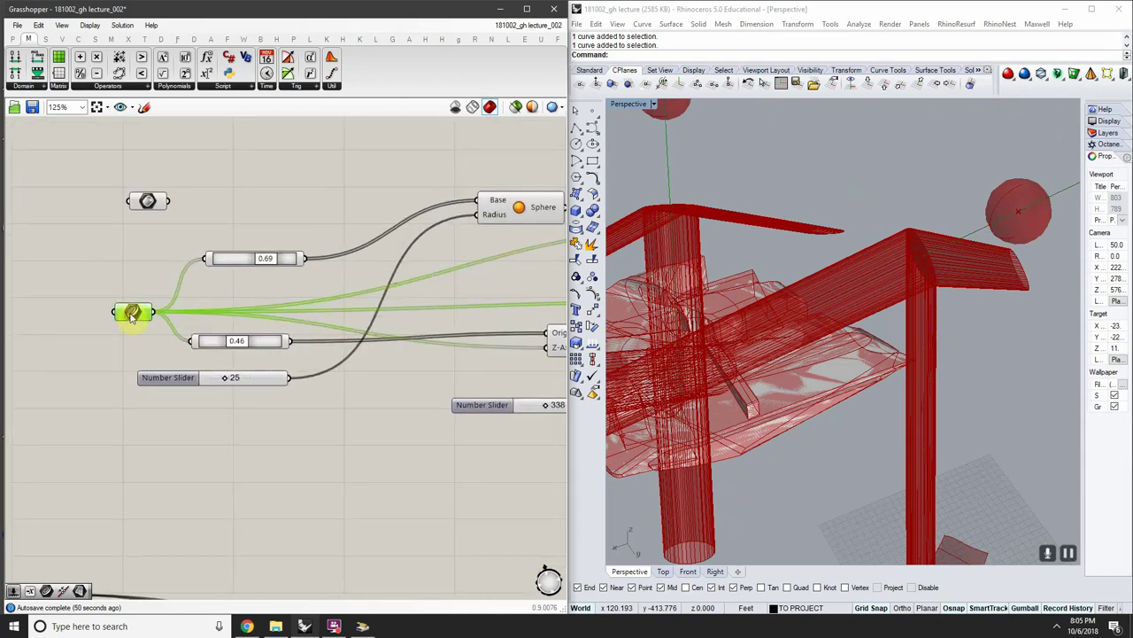
{"action": "scroll", "coordinate": [150, 311], "scroll_direction": "down", "scroll_amount": 1}
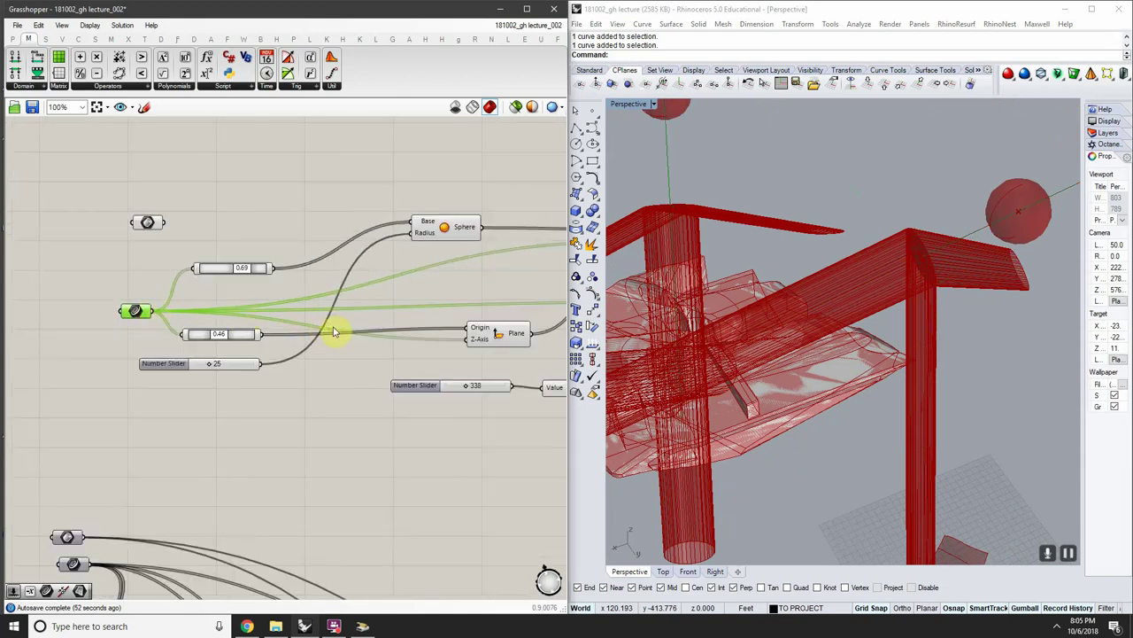
{"action": "right_click_drag", "start_coordinate": [335, 331], "coordinate": [248, 340]}
{"action": "right_click_drag", "start_coordinate": [394, 341], "coordinate": [207, 333]}
{"action": "scroll", "coordinate": [356, 304], "scroll_direction": "up", "scroll_amount": 1}
{"action": "left_click", "coordinate": [412, 312]}
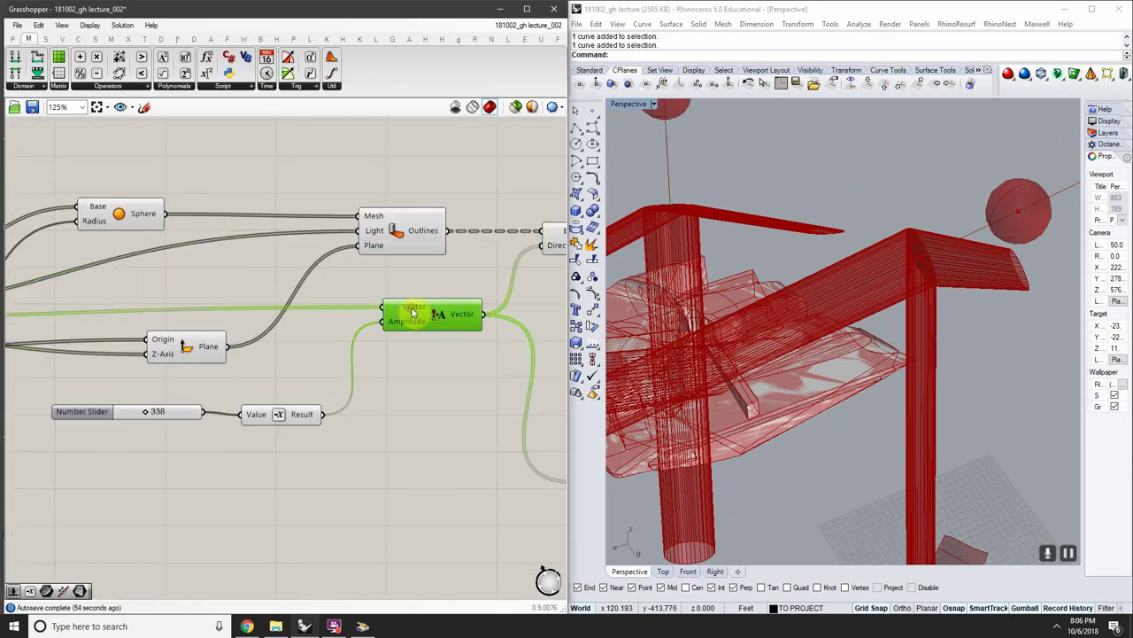
Inspect the referenced curves at the extrusion junctions and compare the branch directions around the Brep
{"action": "mouse_move", "coordinate": [929, 296]}
{"action": "right_mouse_down"}
{"action": "mouse_move", "coordinate": [919, 321]}
{"action": "mouse_move", "coordinate": [813, 299]}
{"action": "mouse_move", "coordinate": [824, 346]}
{"action": "mouse_move", "coordinate": [936, 295]}
{"action": "right_mouse_up"}
{"action": "left_click", "coordinate": [936, 296]}
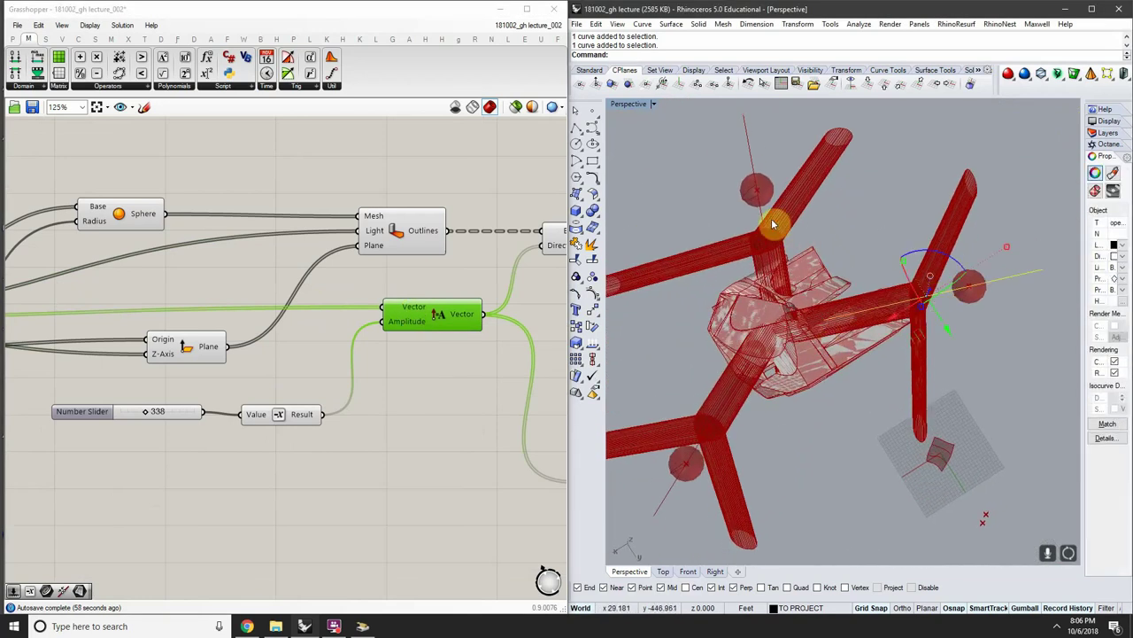
{"action": "left_click", "coordinate": [713, 429]}
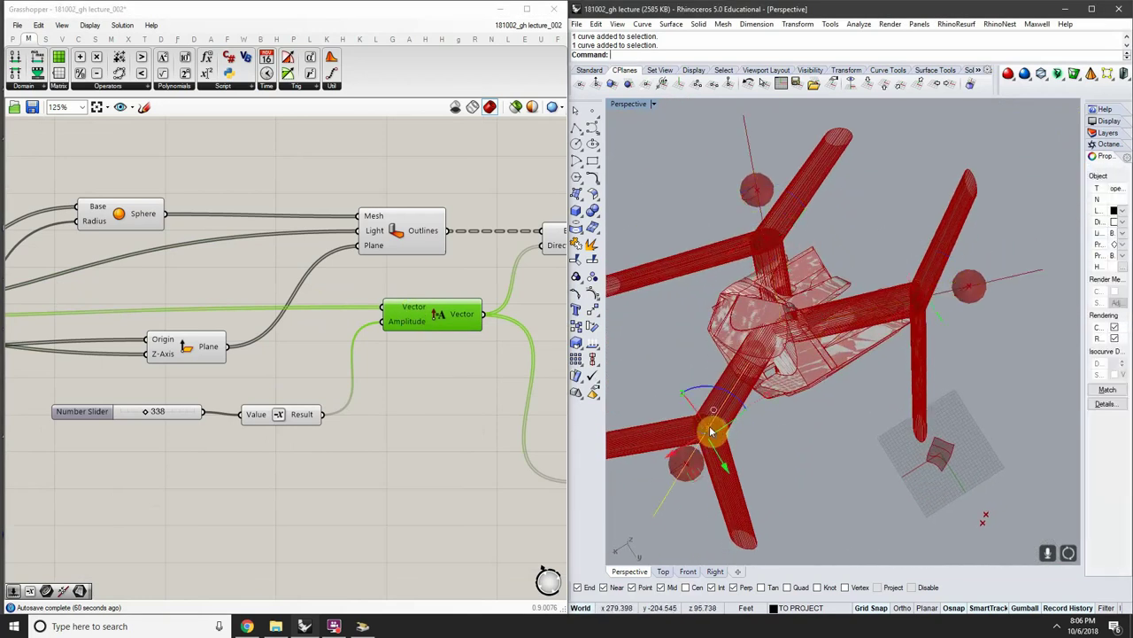
{"action": "right_click_drag", "start_coordinate": [711, 431], "coordinate": [680, 400]}
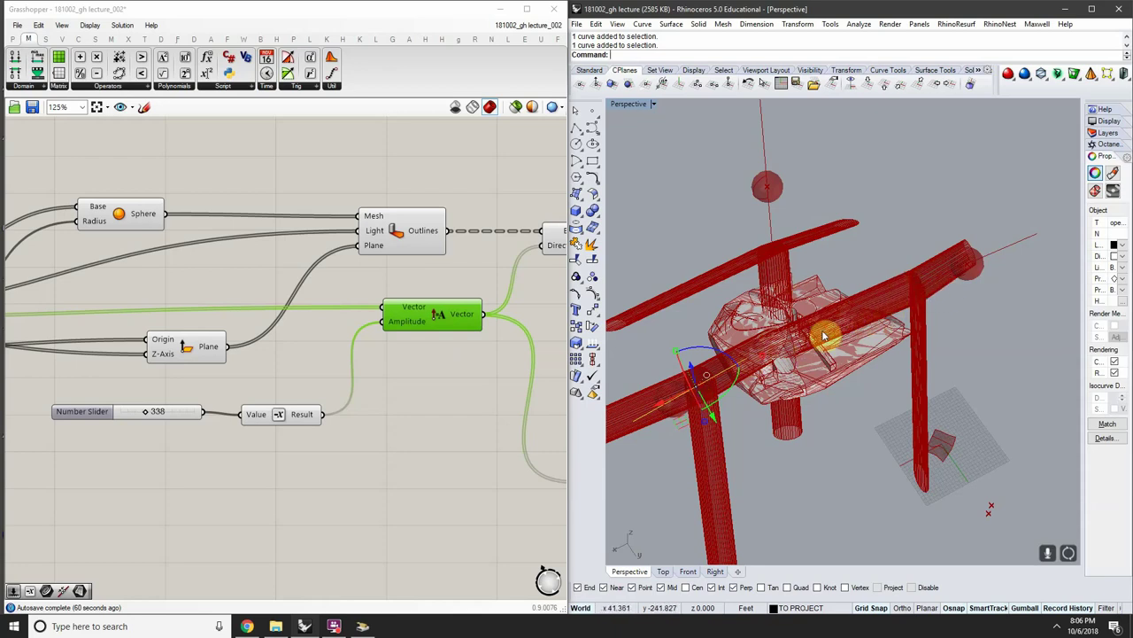
Examine close up and from several angles how the extrusions branch from each shadow outline around the Brep
{"action": "right_click_drag", "start_coordinate": [838, 328], "coordinate": [825, 397]}
{"action": "left_click", "coordinate": [825, 398]}
{"action": "scroll", "coordinate": [906, 317], "scroll_direction": "up", "scroll_amount": 5}
{"action": "scroll", "coordinate": [935, 334], "scroll_direction": "up", "scroll_amount": 2}
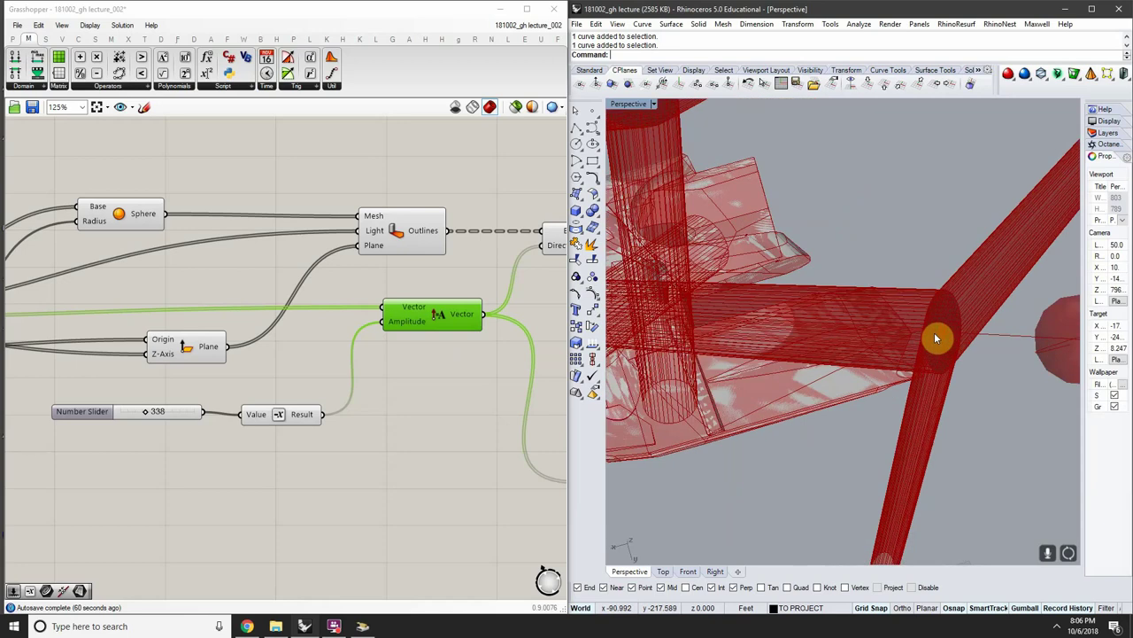
{"action": "left_click", "coordinate": [934, 333]}
{"action": "scroll", "coordinate": [934, 327], "scroll_direction": "down", "scroll_amount": 6}
{"action": "right_click_drag", "start_coordinate": [934, 326], "coordinate": [954, 306]}
{"action": "scroll", "coordinate": [955, 283], "scroll_direction": "up", "scroll_amount": 5}
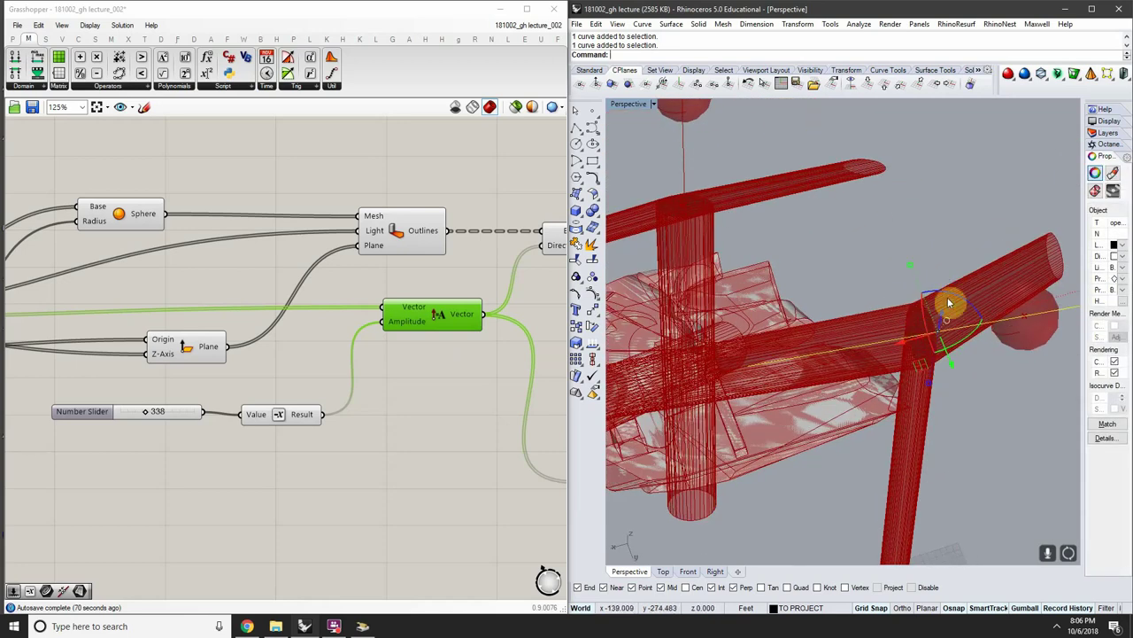
{"action": "right_click_drag", "start_coordinate": [891, 332], "coordinate": [907, 314]}
{"action": "key", "text": "Escape"}
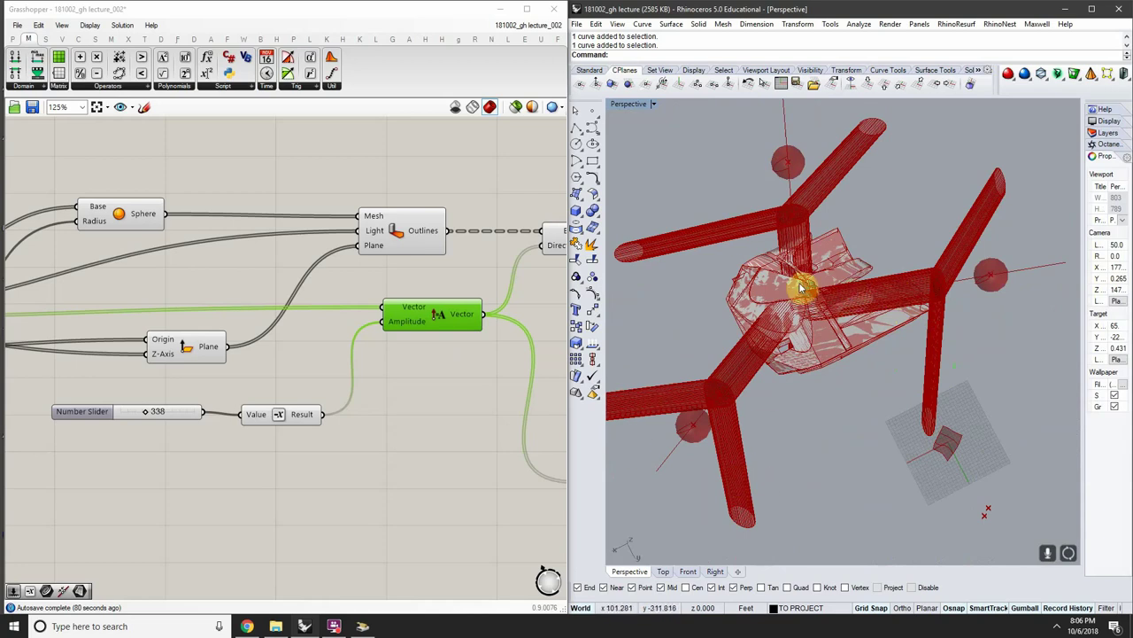
{"action": "right_click_drag", "start_coordinate": [887, 331], "coordinate": [879, 287]}
{"action": "scroll", "coordinate": [932, 273], "scroll_direction": "up", "scroll_amount": 3}
{"action": "right_click_drag", "start_coordinate": [821, 326], "coordinate": [944, 300]}
{"action": "scroll", "coordinate": [945, 298], "scroll_direction": "down", "scroll_amount": 4}
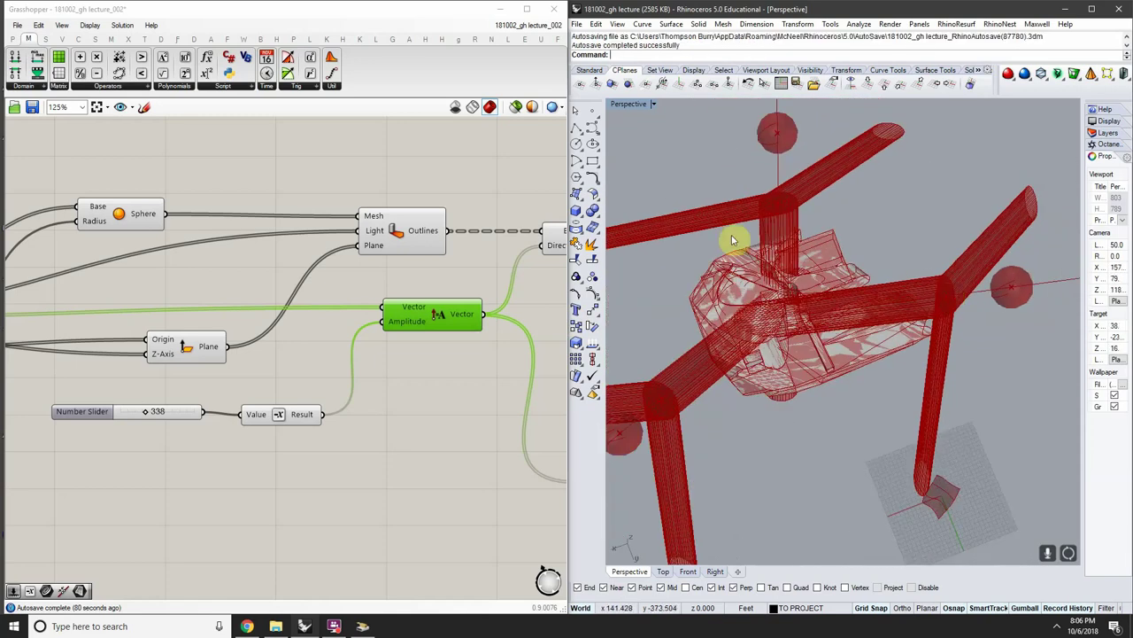
{"action": "right_click_drag", "start_coordinate": [778, 174], "coordinate": [891, 166]}
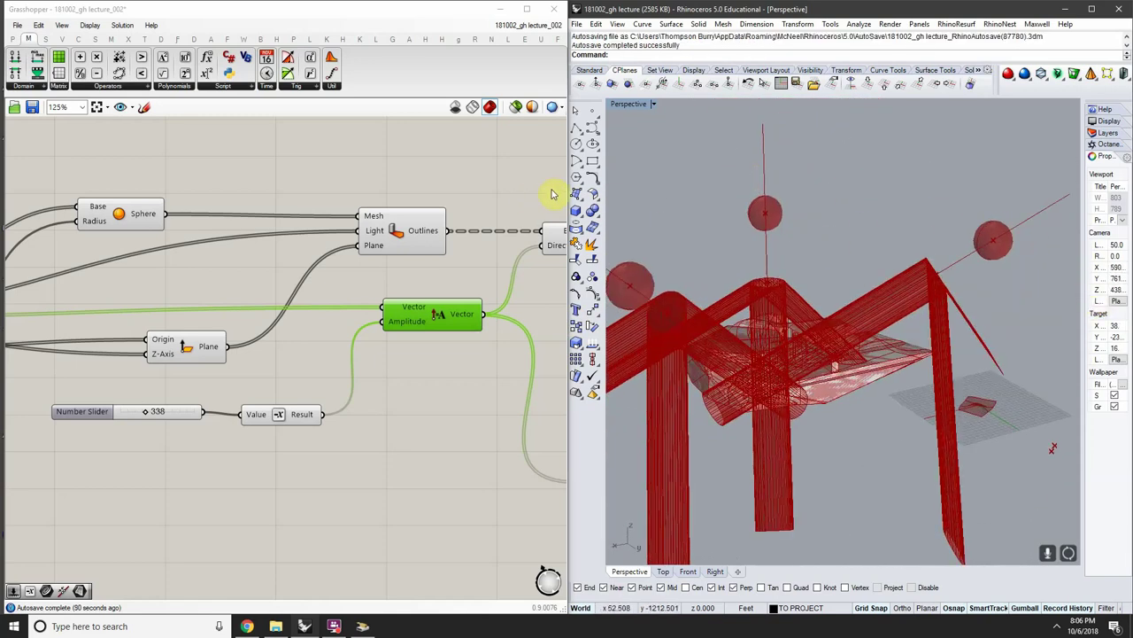
Select the three referenced curves in Rhino and compare their directions with the Amplitude vectors listed in the Panel
{"action": "left_click_drag", "start_coordinate": [1012, 299], "coordinate": [610, 174]}
{"action": "right_click_drag", "start_coordinate": [638, 183], "coordinate": [962, 342]}
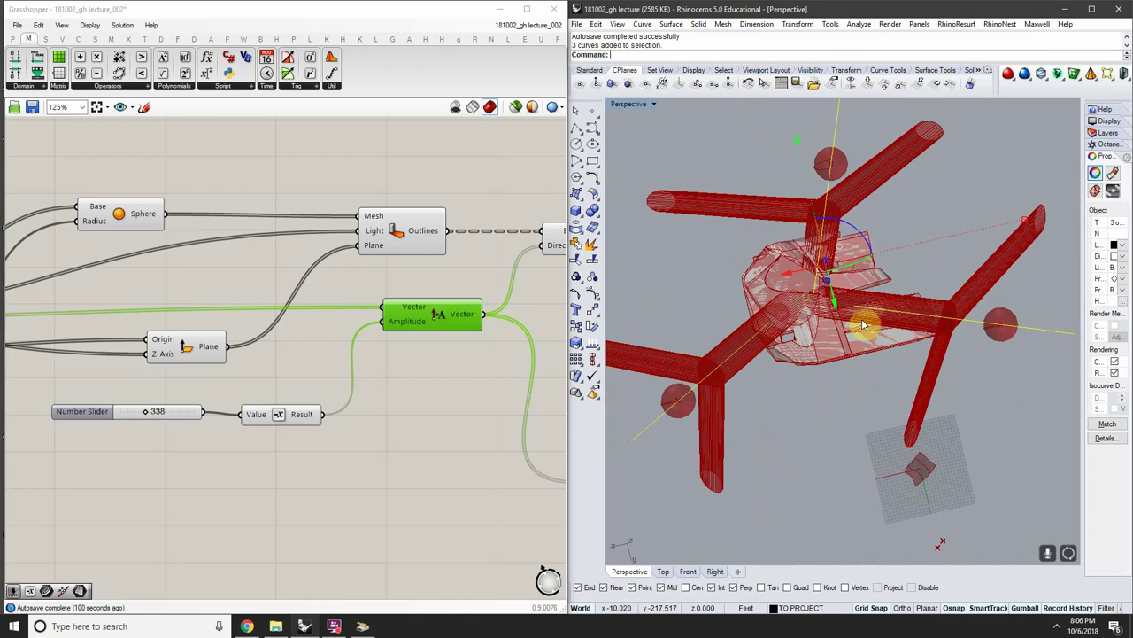
{"action": "scroll", "coordinate": [236, 367], "scroll_direction": "down", "scroll_amount": 4}
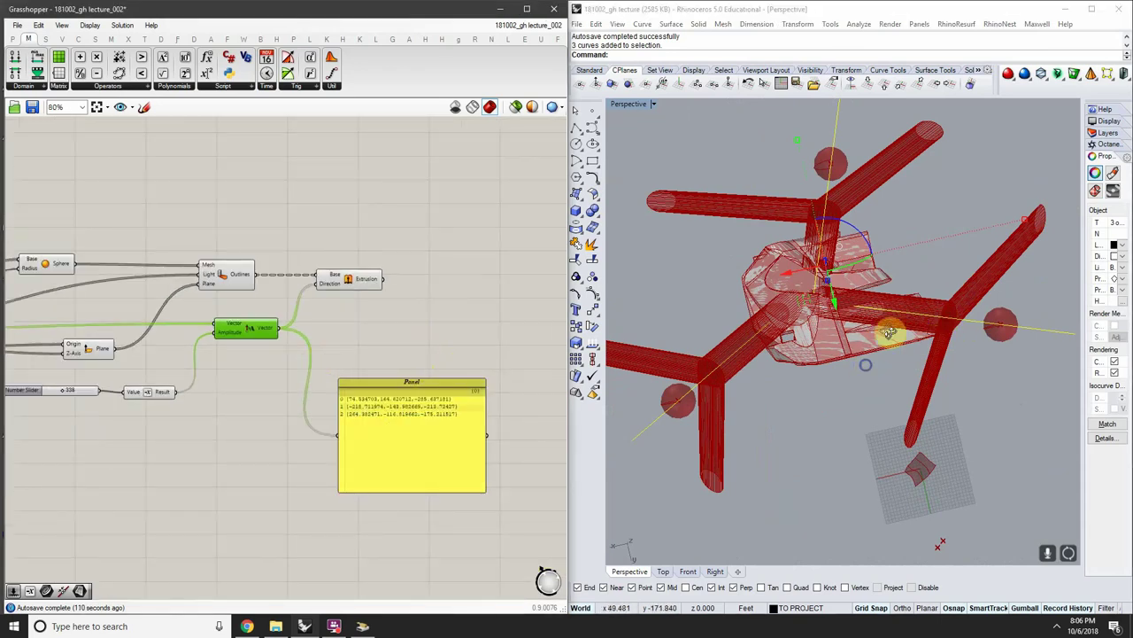
{"action": "right_click_drag", "start_coordinate": [891, 329], "coordinate": [903, 306]}
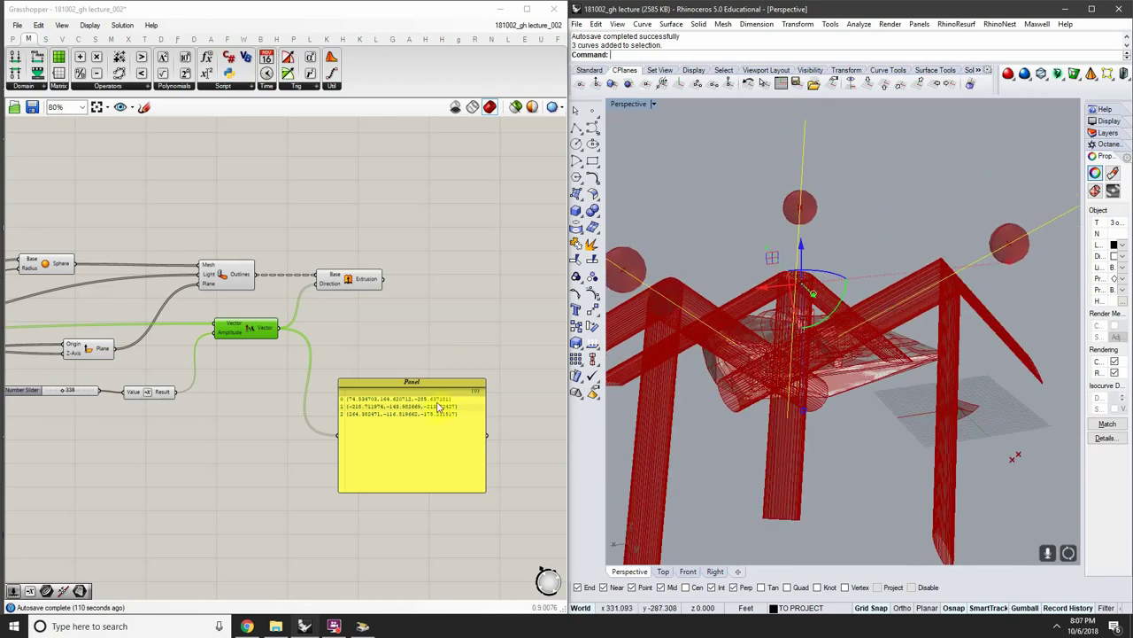
{"action": "scroll", "coordinate": [344, 381], "scroll_direction": "up", "scroll_amount": 4}
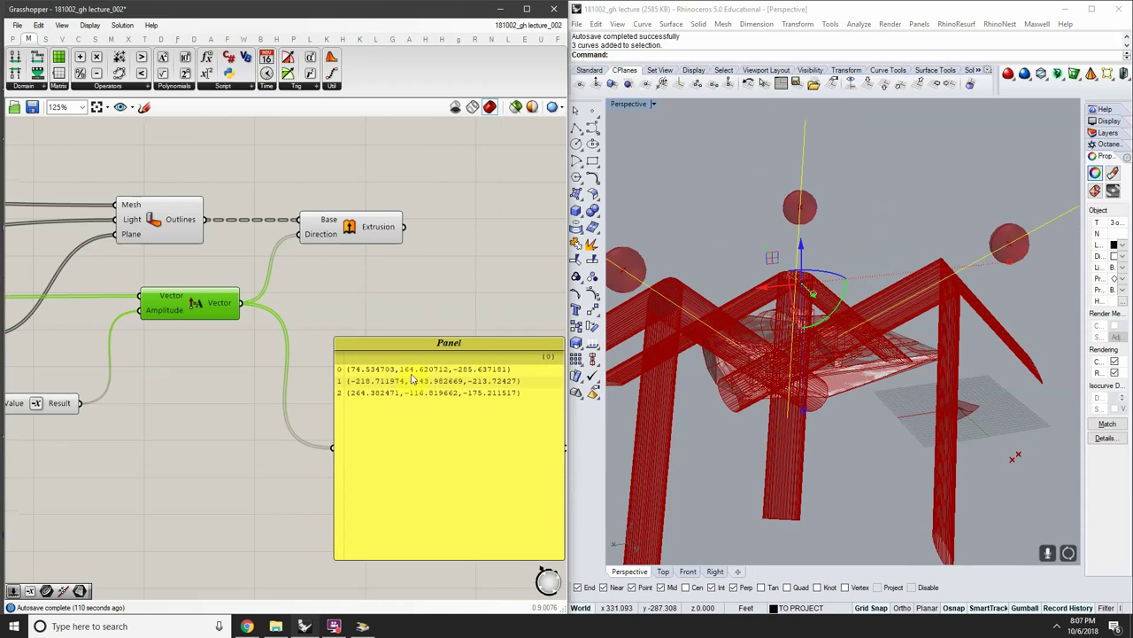
{"action": "right_click_drag", "start_coordinate": [752, 313], "coordinate": [891, 408]}
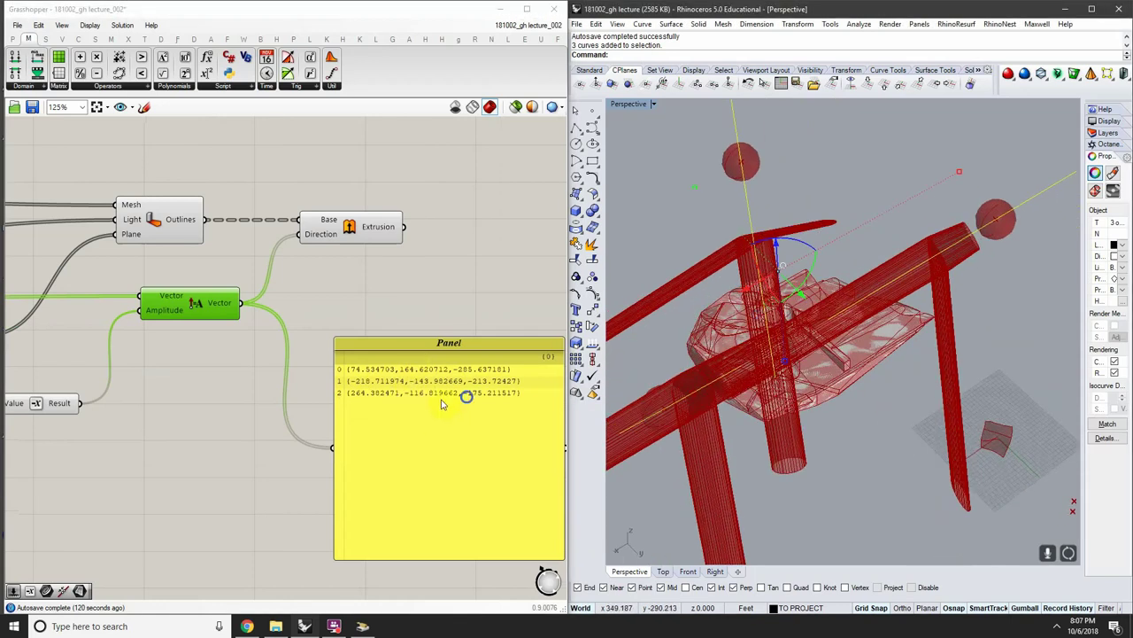
{"action": "right_click_drag", "start_coordinate": [466, 397], "coordinate": [423, 398]}
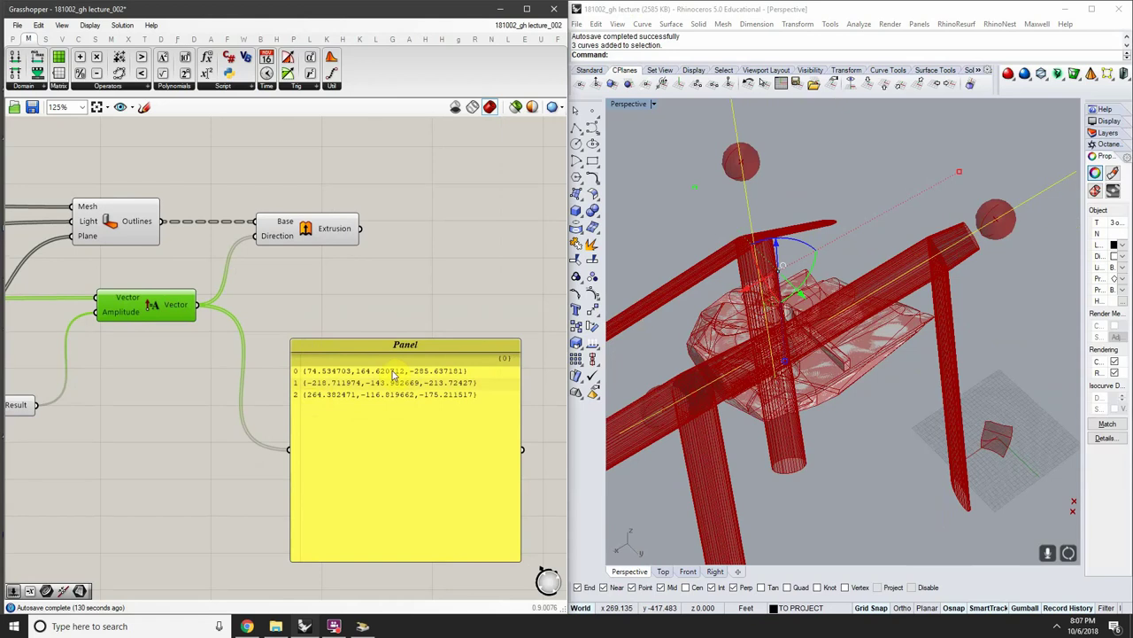
{"action": "left_click", "coordinate": [297, 380]}
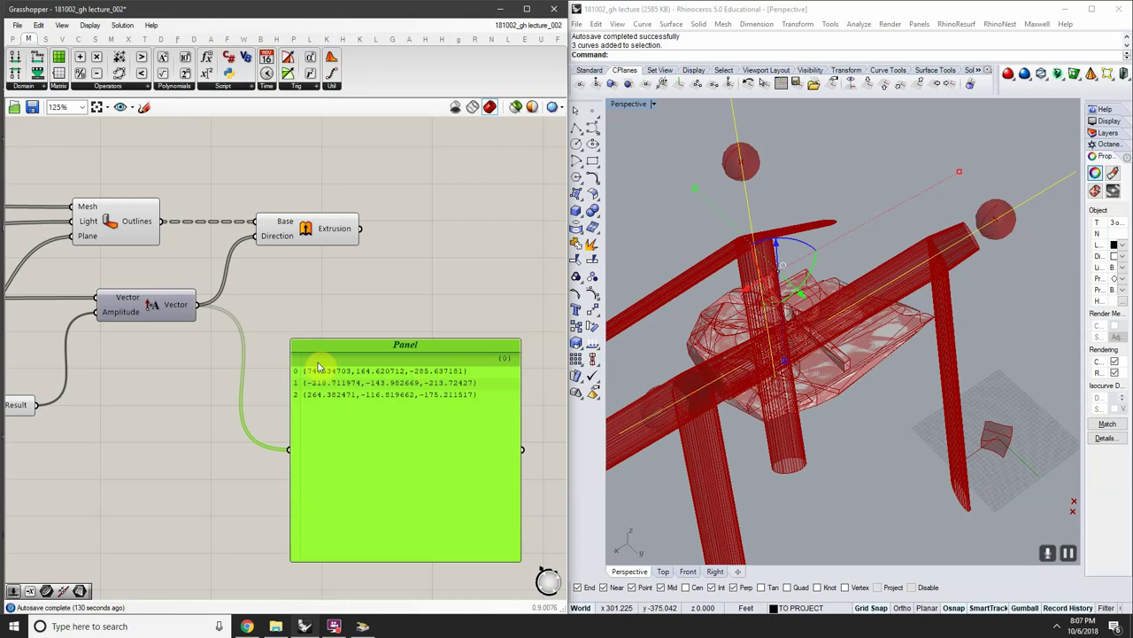
Reverse the list order of the Amplitude component's Vector output and check the reordered vectors in the Panel
{"action": "left_click", "coordinate": [207, 329]}
{"action": "right_click_drag", "start_coordinate": [234, 334], "coordinate": [249, 336]}
{"action": "scroll", "coordinate": [265, 321], "scroll_direction": "up", "scroll_amount": 1}
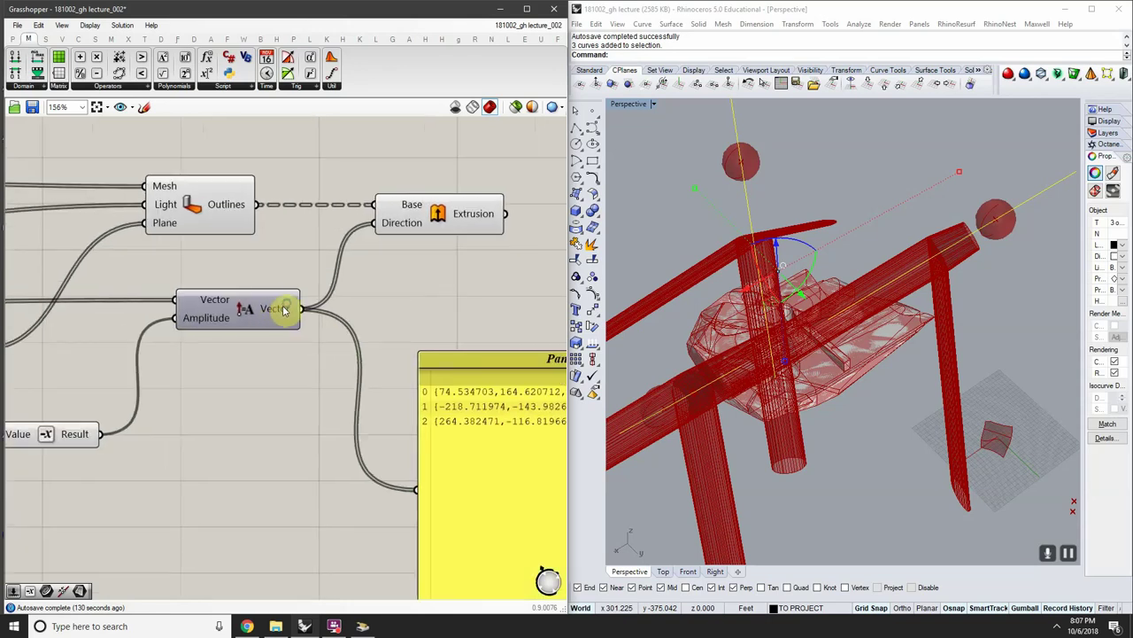
{"action": "right_click", "coordinate": [285, 313]}
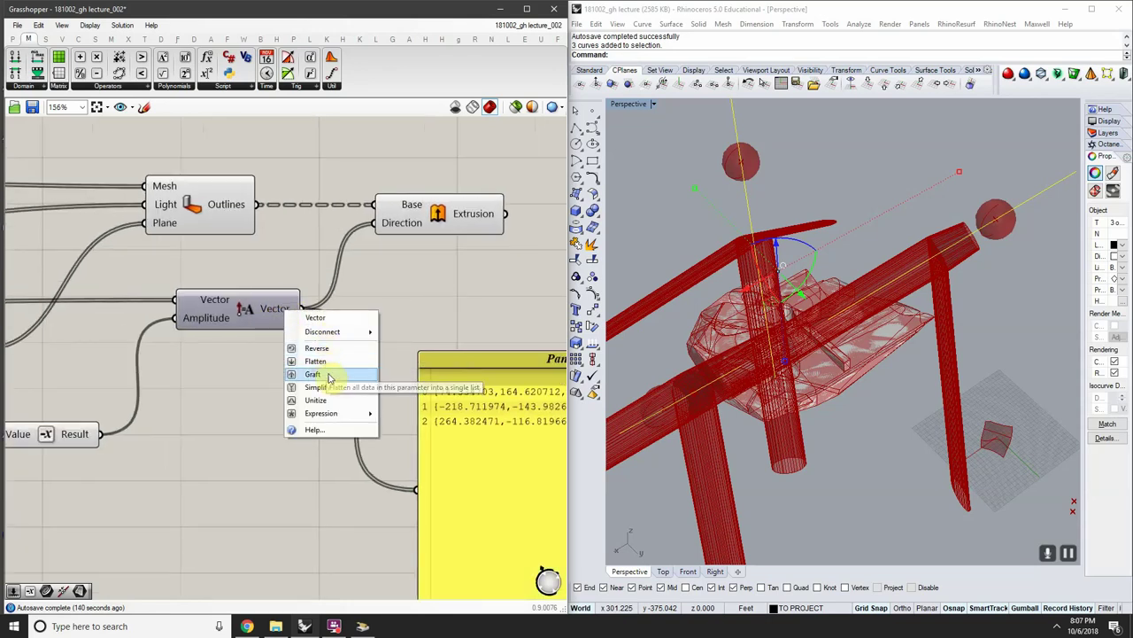
{"action": "mouse_move", "coordinate": [322, 415]}
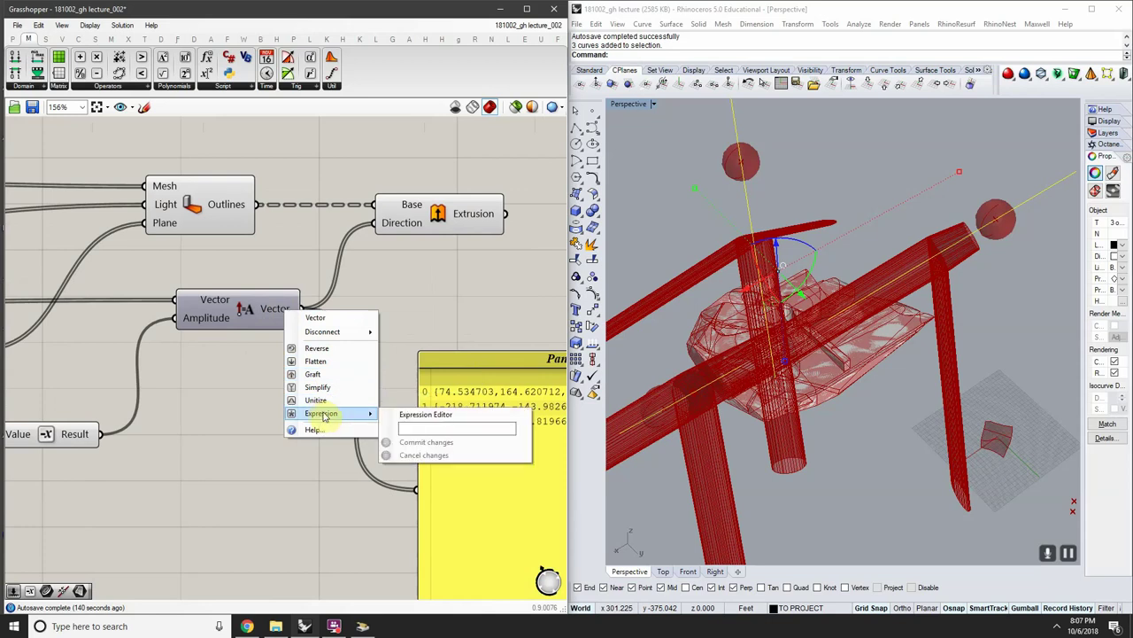
{"action": "left_click", "coordinate": [332, 354]}
{"action": "right_click_drag", "start_coordinate": [410, 361], "coordinate": [316, 352]}
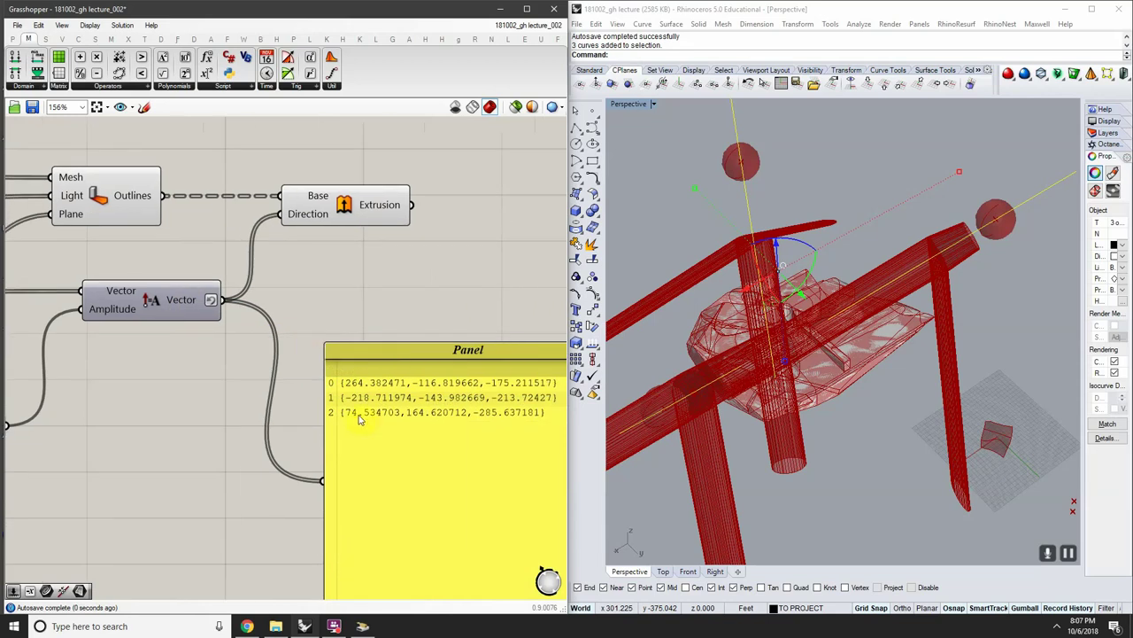
{"action": "right_click_drag", "start_coordinate": [361, 420], "coordinate": [277, 411]}
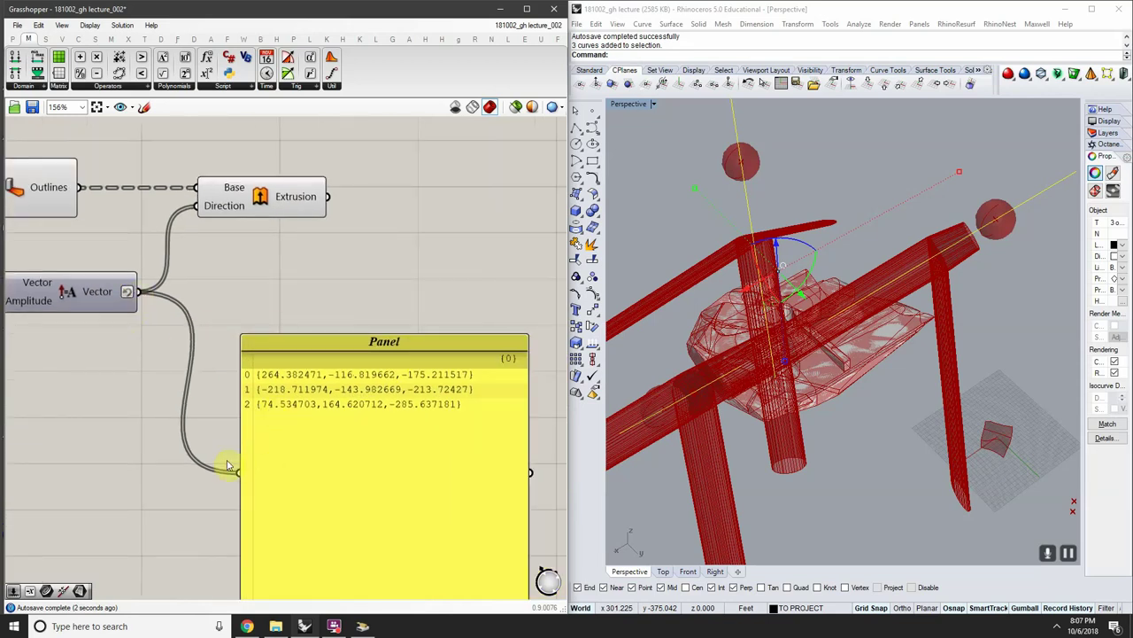
Toggle Reverse on the Amplitude component's Vector output off, on and off again, comparing the list order in the Panel
{"action": "right_click", "coordinate": [133, 293]}
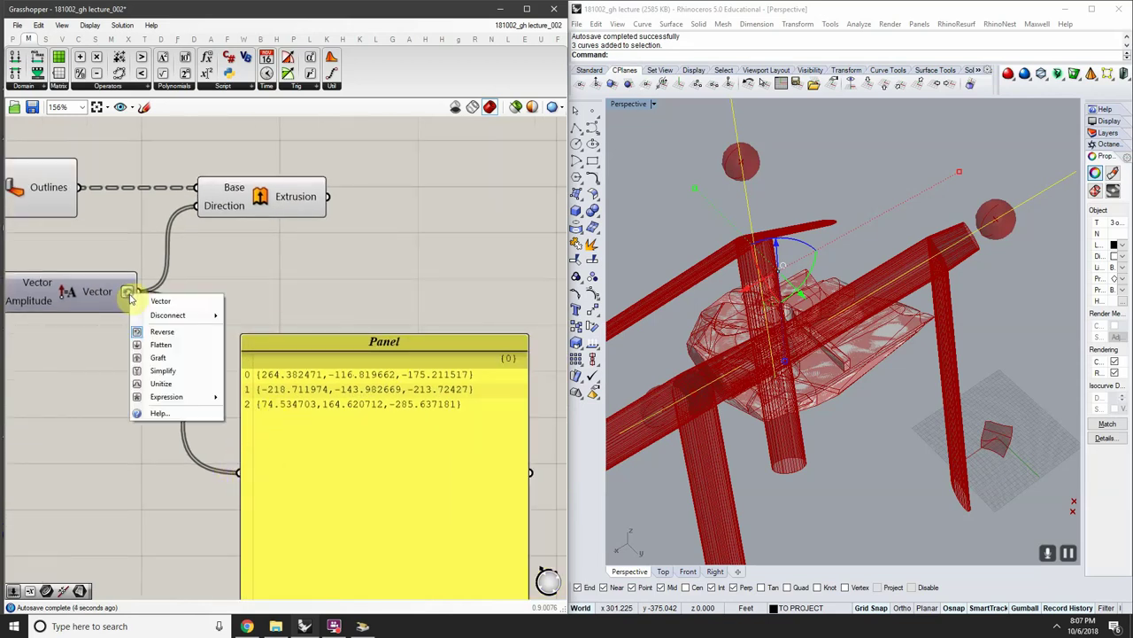
{"action": "left_click", "coordinate": [164, 331]}
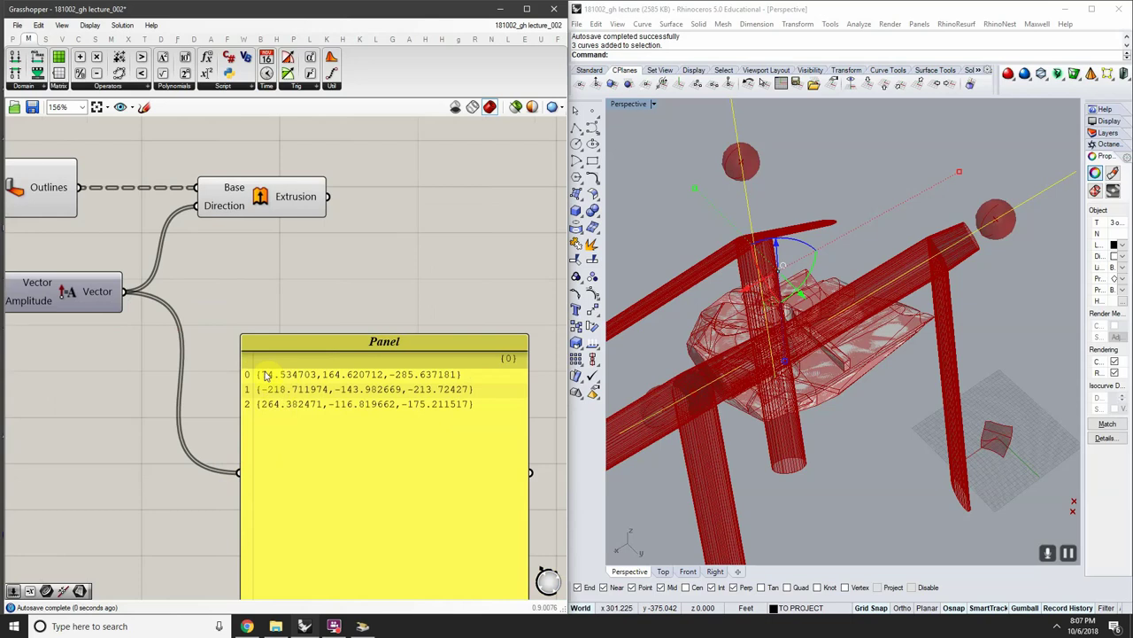
{"action": "right_click", "coordinate": [131, 292]}
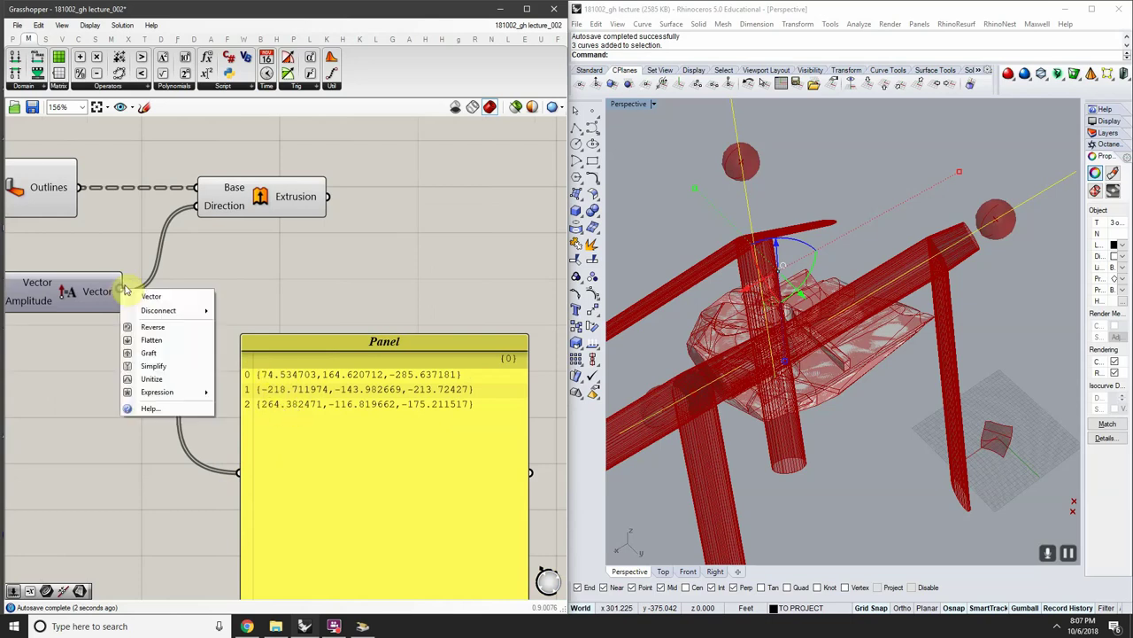
{"action": "left_click", "coordinate": [159, 329]}
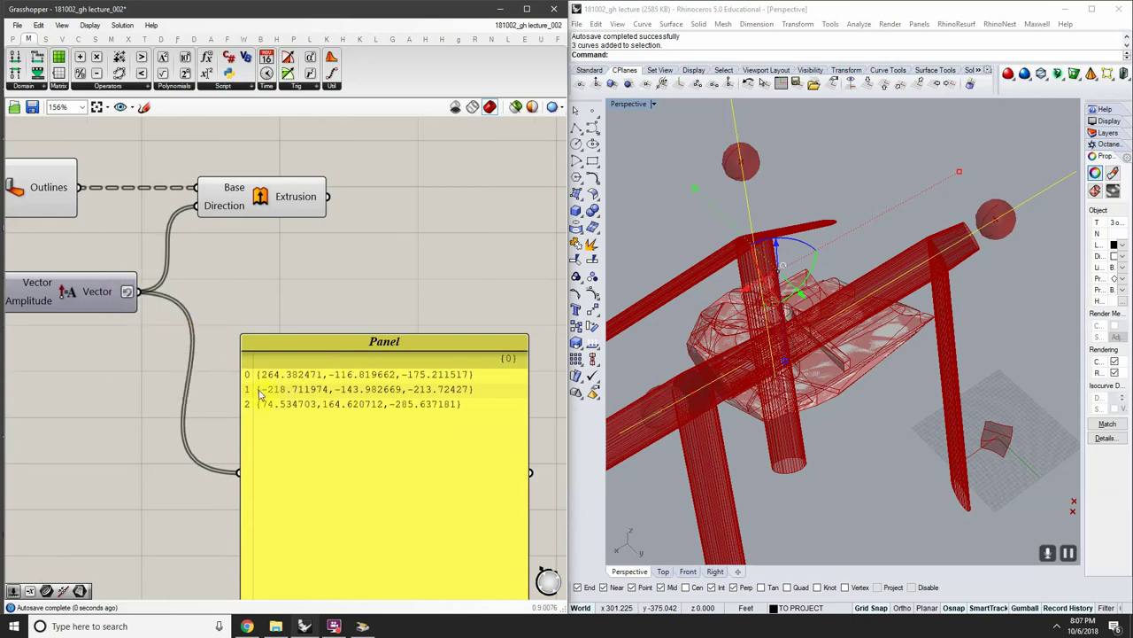
{"action": "right_click", "coordinate": [128, 298]}
{"action": "left_click", "coordinate": [160, 332]}
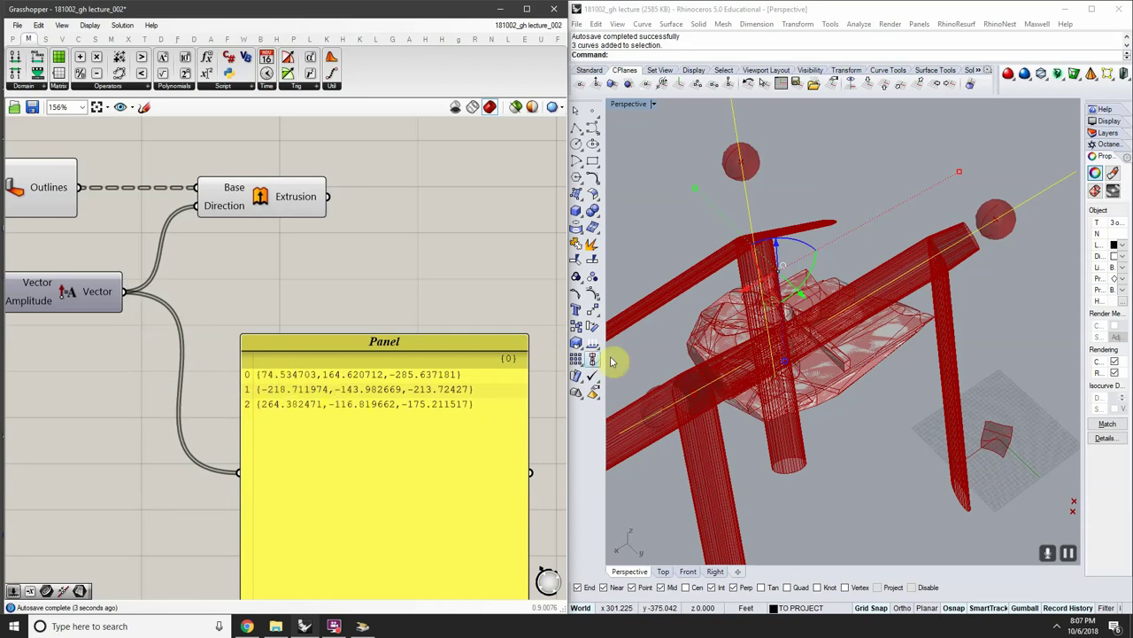
Graft the Amplitude component's Vector output, deselect the curves and check the extrusions around the Brep
{"action": "right_click", "coordinate": [104, 295]}
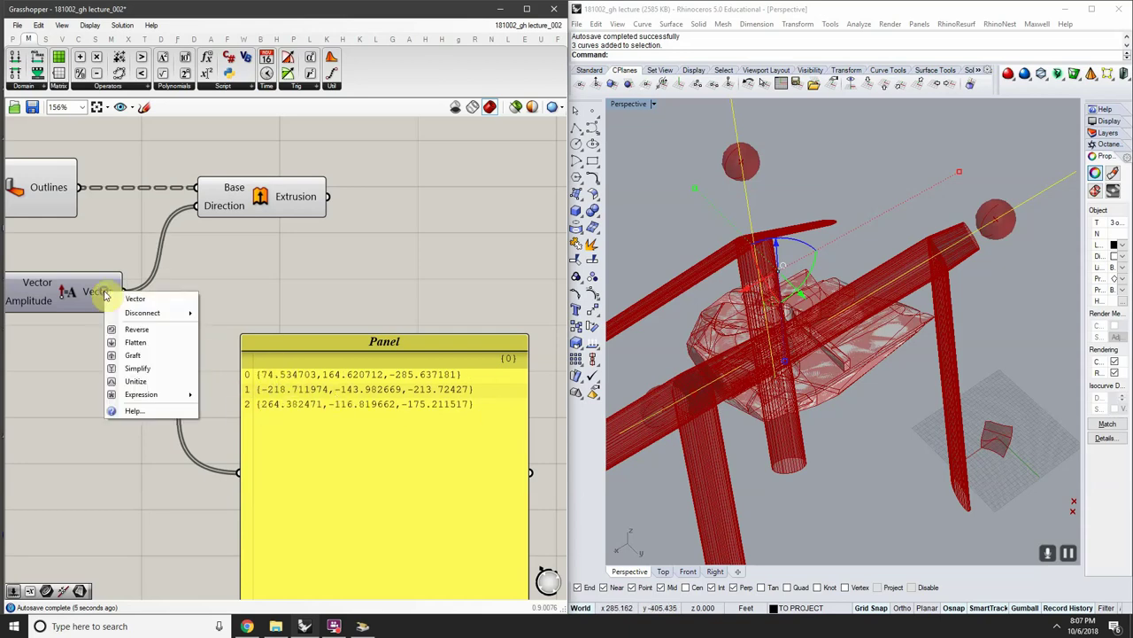
{"action": "left_click", "coordinate": [148, 355]}
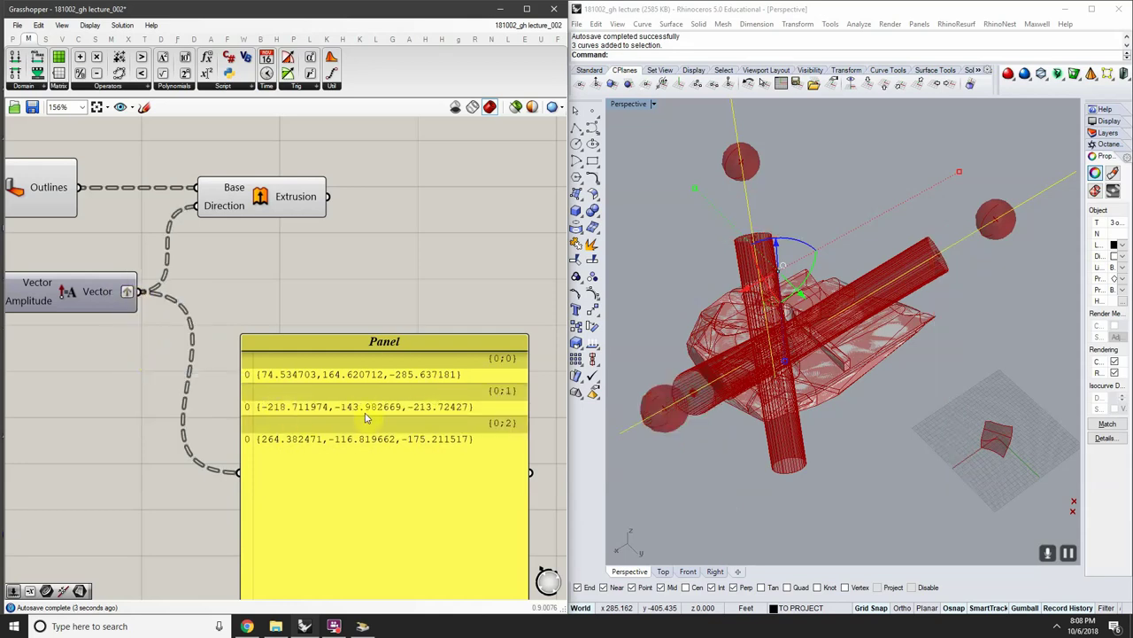
{"action": "left_click", "coordinate": [847, 327]}
{"action": "right_click_drag", "start_coordinate": [847, 327], "coordinate": [890, 404]}
{"action": "scroll", "coordinate": [885, 409], "scroll_direction": "down", "scroll_amount": 7}
{"action": "scroll", "coordinate": [261, 317], "scroll_direction": "down", "scroll_amount": 2}
Examine the grafted vector branches in the Panel and the data wires feeding the Extrusion component's Base and Direction inputs
{"action": "right_click_drag", "start_coordinate": [261, 316], "coordinate": [307, 301]}
{"action": "scroll", "coordinate": [258, 285], "scroll_direction": "up", "scroll_amount": 1}
{"action": "scroll", "coordinate": [265, 278], "scroll_direction": "down", "scroll_amount": 1}
{"action": "scroll", "coordinate": [351, 296], "scroll_direction": "up", "scroll_amount": 1}
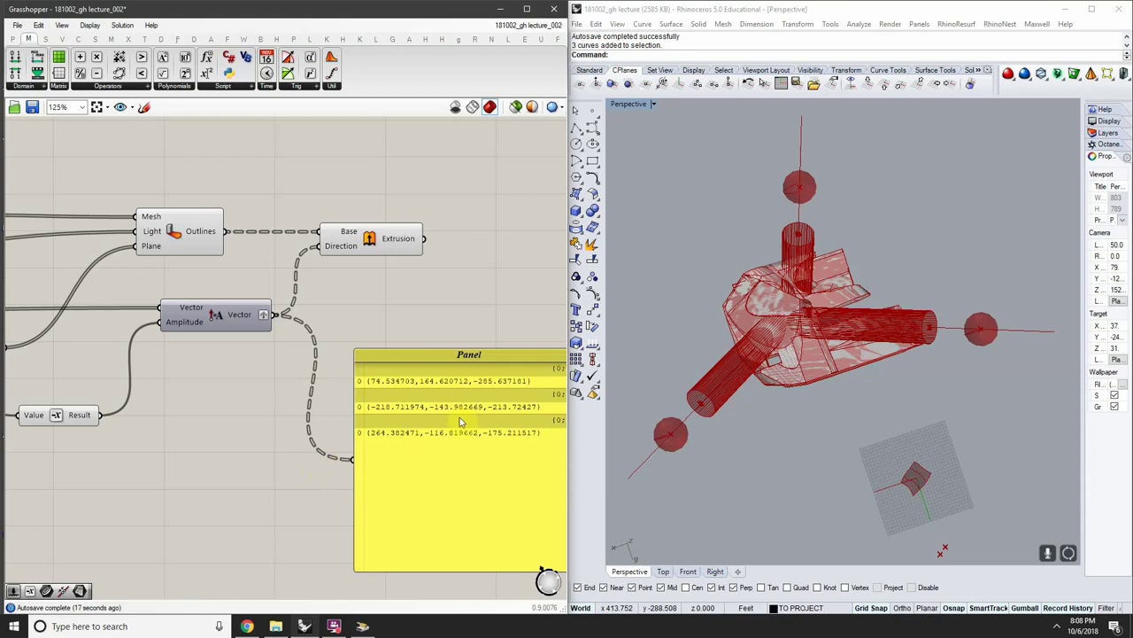
{"action": "scroll", "coordinate": [289, 323], "scroll_direction": "up", "scroll_amount": 2}
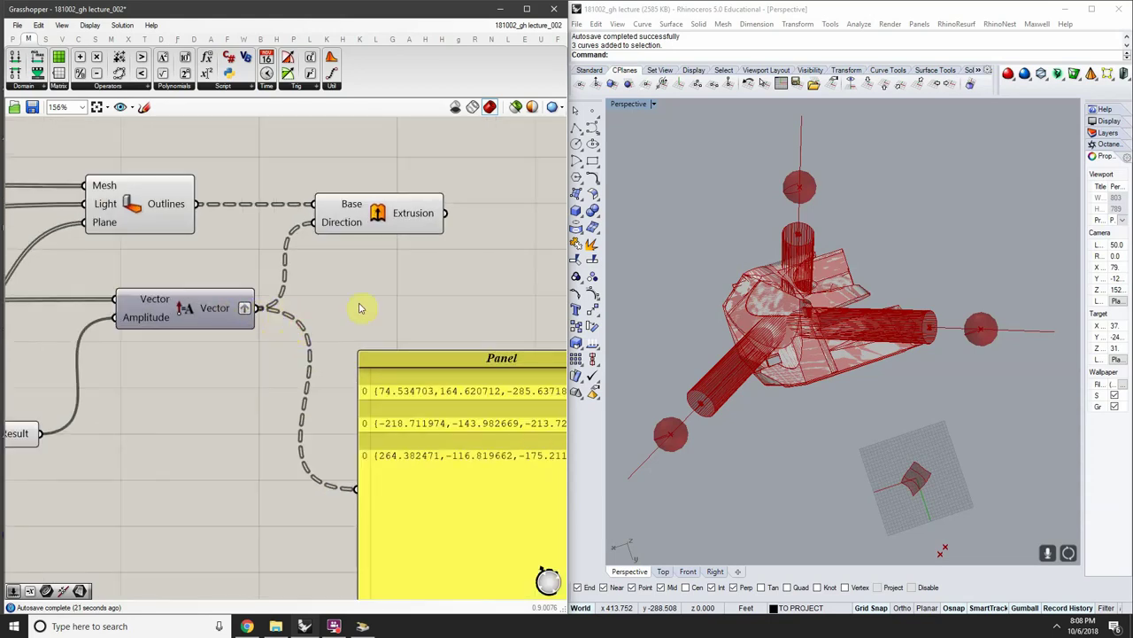
{"action": "scroll", "coordinate": [151, 314], "scroll_direction": "down", "scroll_amount": 2}
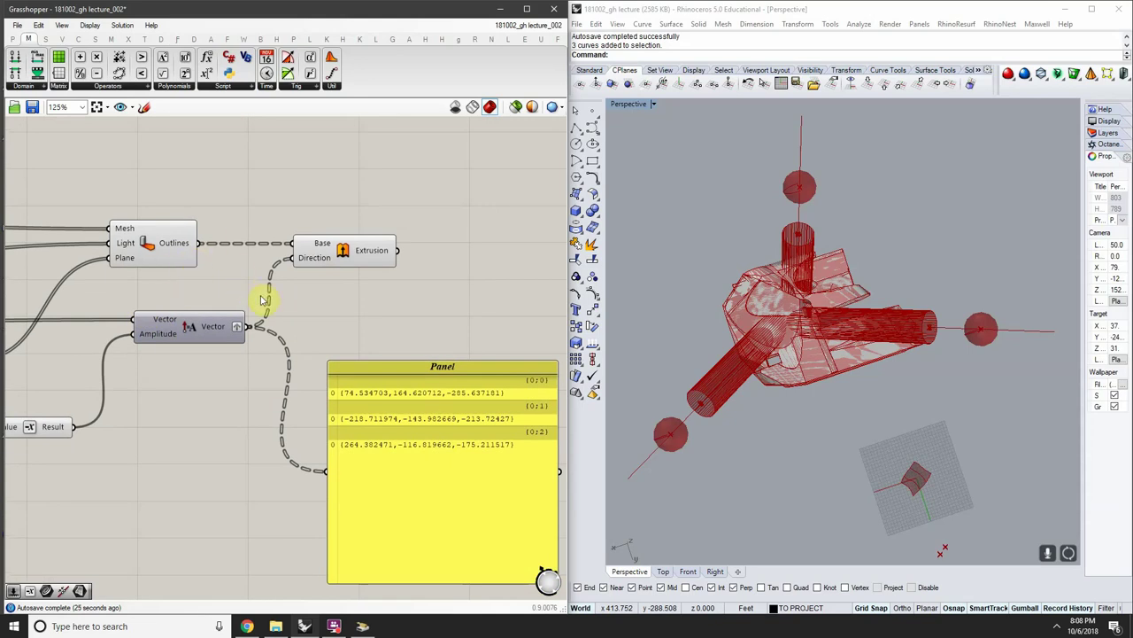
{"action": "scroll", "coordinate": [324, 283], "scroll_direction": "down", "scroll_amount": 1}
{"action": "scroll", "coordinate": [331, 299], "scroll_direction": "down", "scroll_amount": 1}
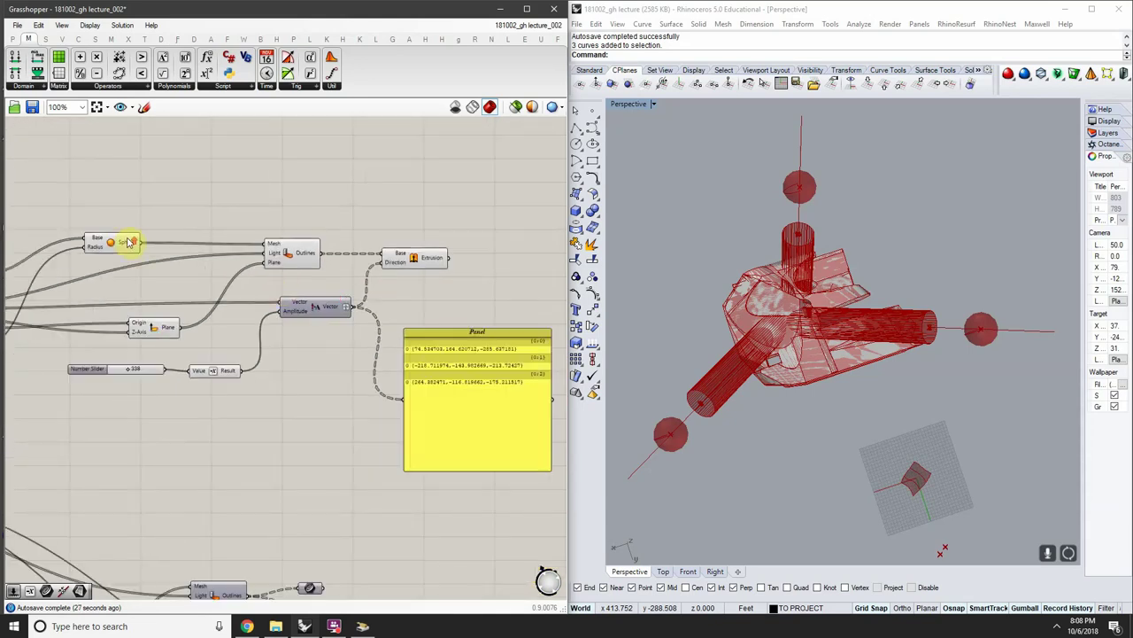
Move the Sphere component slightly up and left, and connect its output to a copy of the Panel placed above the shadow component
{"action": "scroll", "coordinate": [129, 242], "scroll_direction": "up", "scroll_amount": 1}
{"action": "left_click_drag", "start_coordinate": [129, 242], "coordinate": [105, 221]}
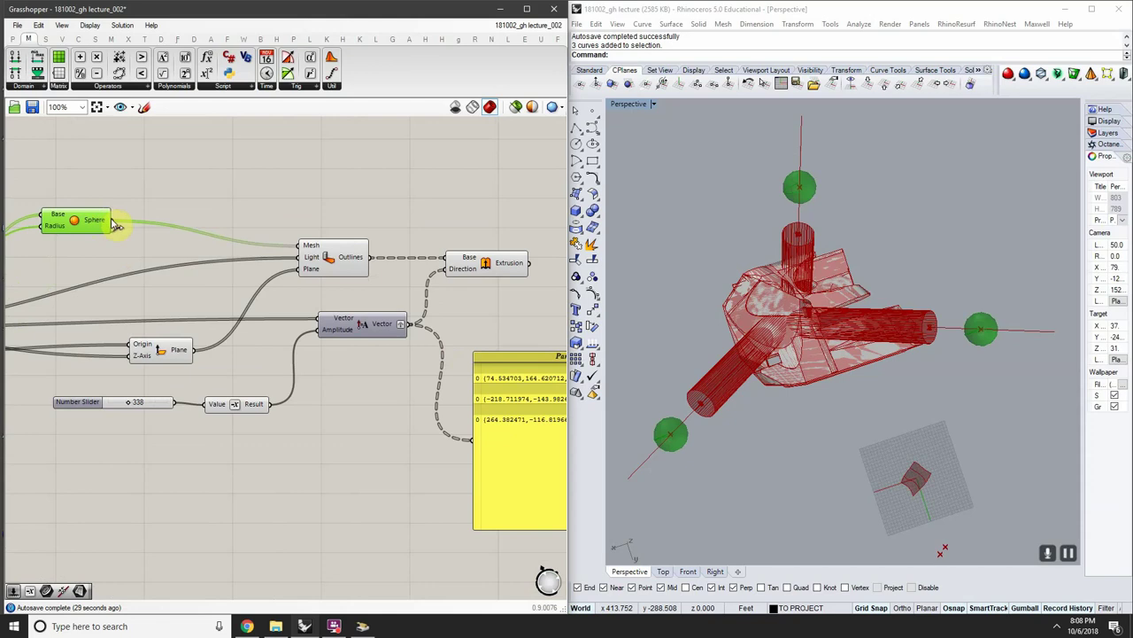
{"action": "left_click", "coordinate": [519, 404]}
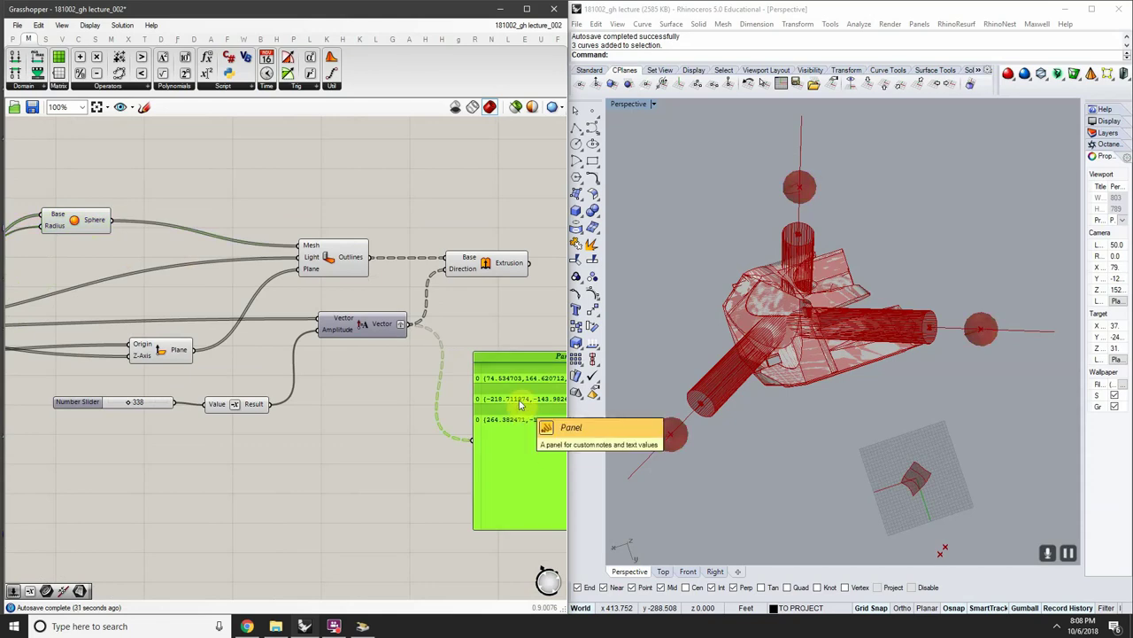
{"action": "left_click_drag", "start_coordinate": [519, 400], "coordinate": [296, 138]}
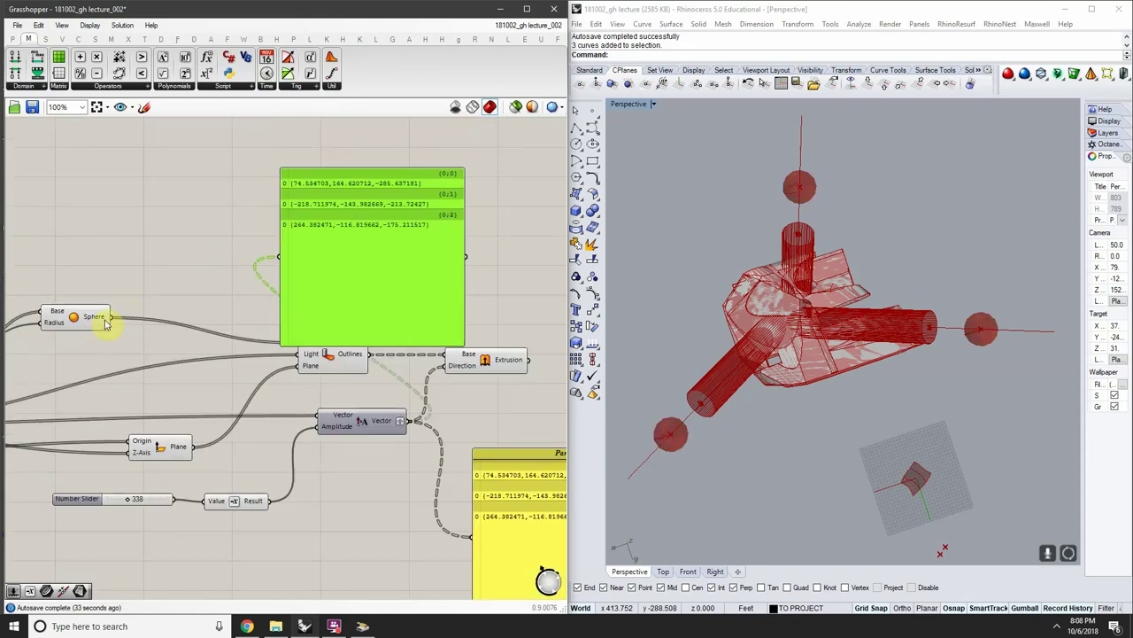
{"action": "left_click_drag", "start_coordinate": [110, 317], "coordinate": [279, 257]}
{"action": "left_click_drag", "start_coordinate": [366, 295], "coordinate": [359, 270]}
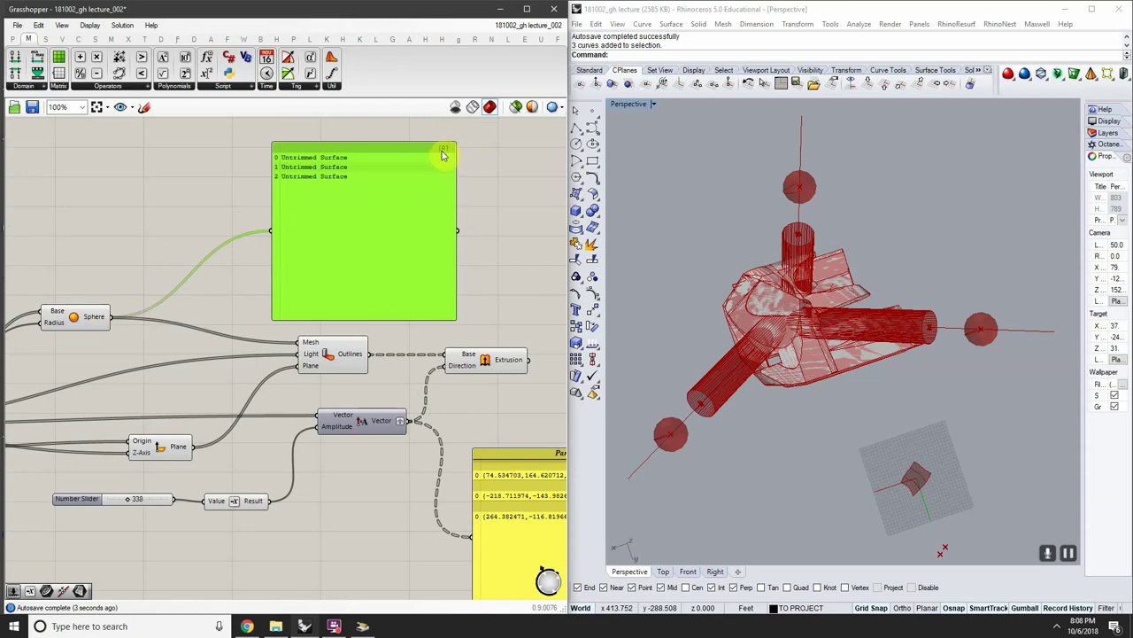
Rewire the copied Panel to the shadow component's Outlines output and compare its branch paths with those of the grafted vectors
{"action": "right_click_drag", "start_coordinate": [322, 205], "coordinate": [203, 169]}
{"action": "right_click_drag", "start_coordinate": [288, 251], "coordinate": [309, 223]}
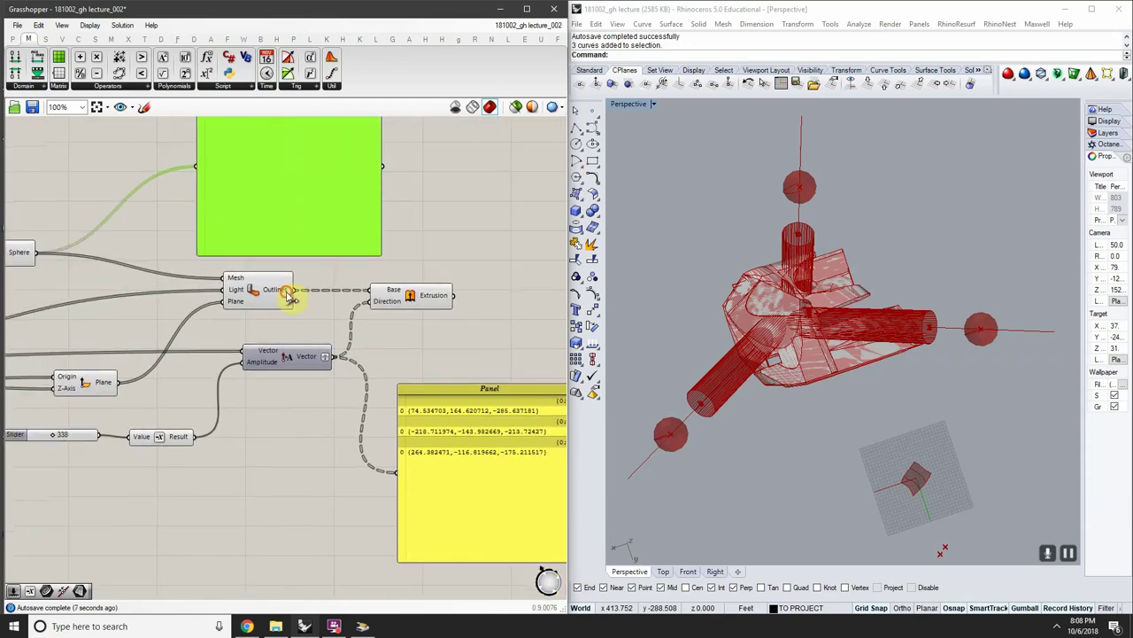
{"action": "left_click_drag", "start_coordinate": [294, 289], "coordinate": [198, 168]}
{"action": "right_click_drag", "start_coordinate": [198, 172], "coordinate": [372, 261]}
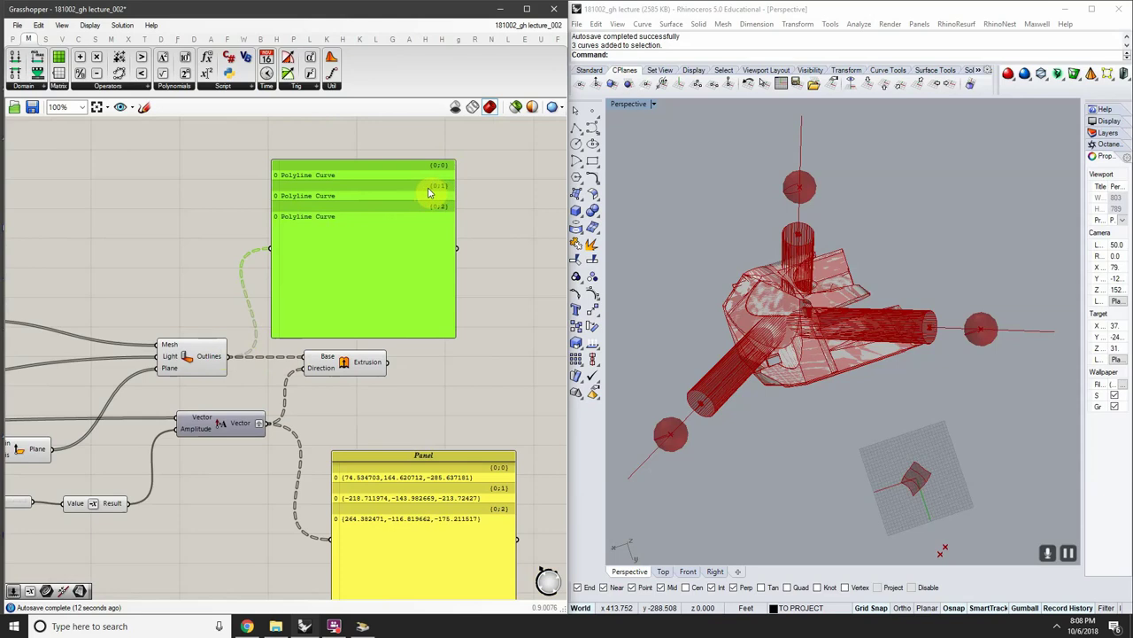
{"action": "right_click_drag", "start_coordinate": [410, 251], "coordinate": [433, 222]}
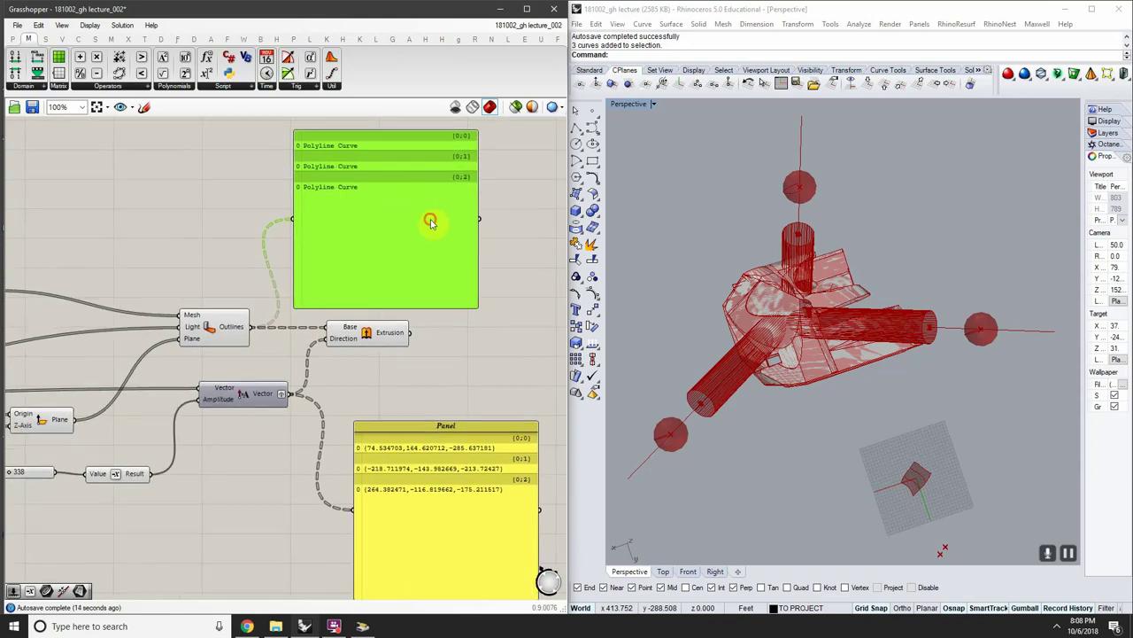
Delete the copied Panel above the shadow component and move the vector Panel closer to the Extrusion component
{"action": "right_click_drag", "start_coordinate": [337, 211], "coordinate": [340, 229]}
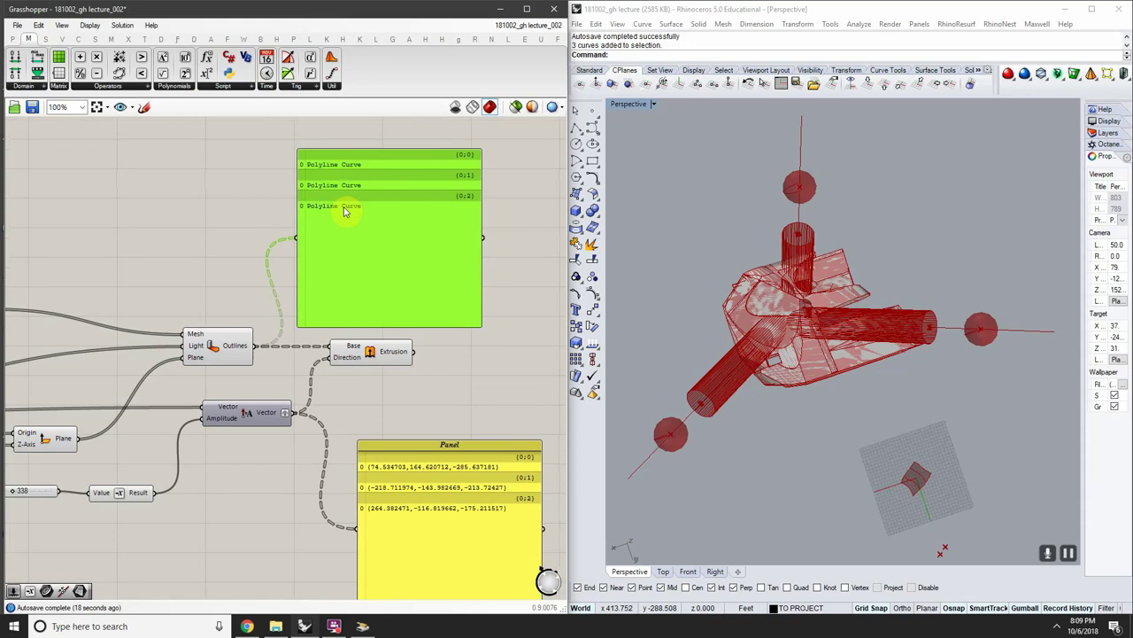
{"action": "scroll", "coordinate": [342, 236], "scroll_direction": "up", "scroll_amount": 4}
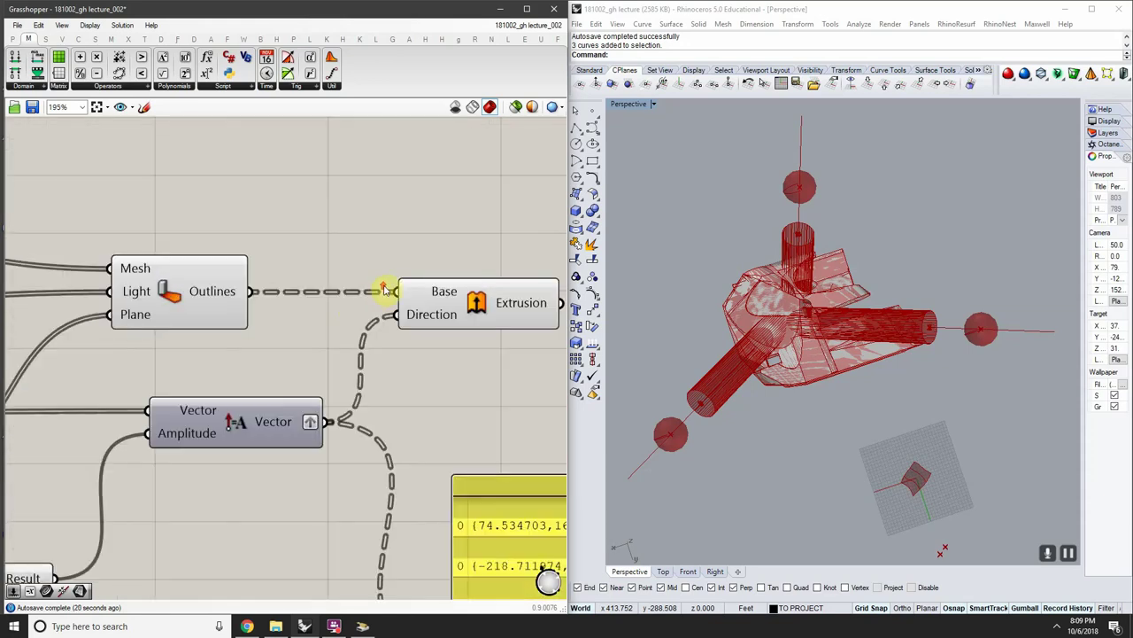
{"action": "scroll", "coordinate": [370, 333], "scroll_direction": "down", "scroll_amount": 2}
{"action": "scroll", "coordinate": [373, 336], "scroll_direction": "up", "scroll_amount": 1}
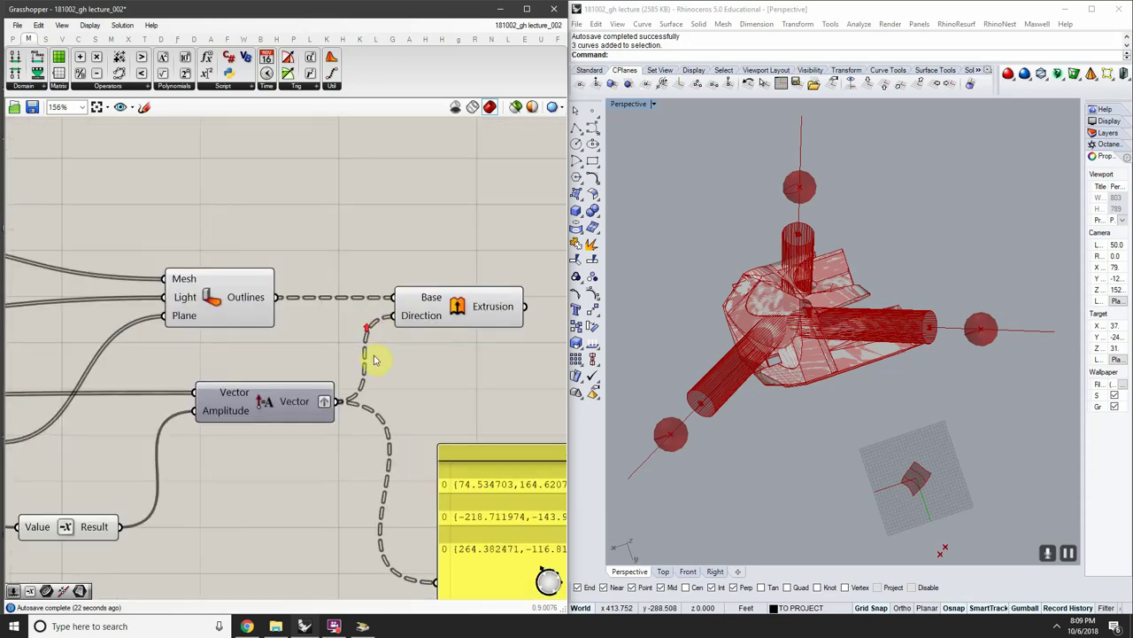
{"action": "scroll", "coordinate": [362, 350], "scroll_direction": "down", "scroll_amount": 2}
{"action": "right_click_drag", "start_coordinate": [375, 359], "coordinate": [283, 348]}
{"action": "scroll", "coordinate": [351, 346], "scroll_direction": "up", "scroll_amount": 1}
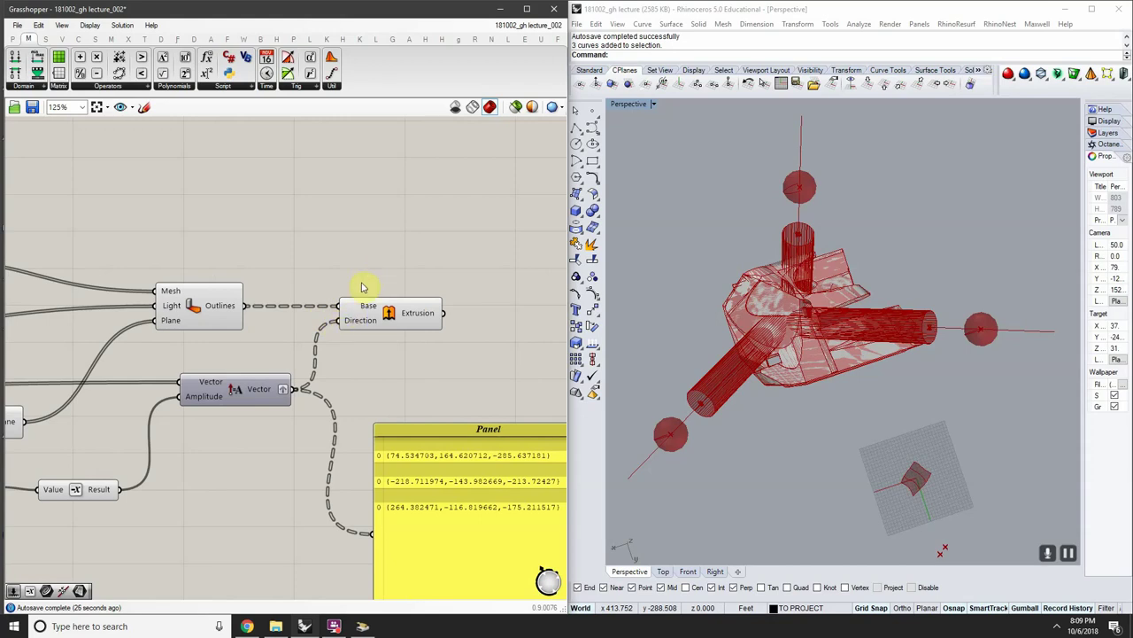
{"action": "scroll", "coordinate": [354, 330], "scroll_direction": "down", "scroll_amount": 3}
{"action": "right_click_drag", "start_coordinate": [411, 396], "coordinate": [348, 357]}
{"action": "scroll", "coordinate": [395, 357], "scroll_direction": "up", "scroll_amount": 2}
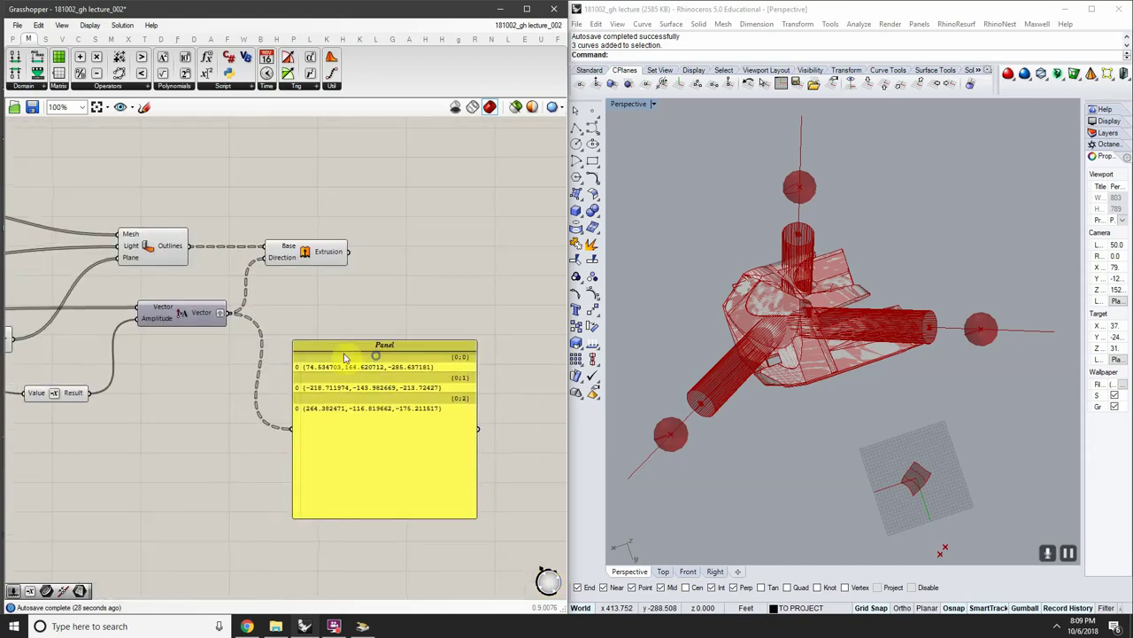
{"action": "left_click_drag", "start_coordinate": [302, 360], "coordinate": [332, 299]}
{"action": "scroll", "coordinate": [412, 320], "scroll_direction": "up", "scroll_amount": 1}
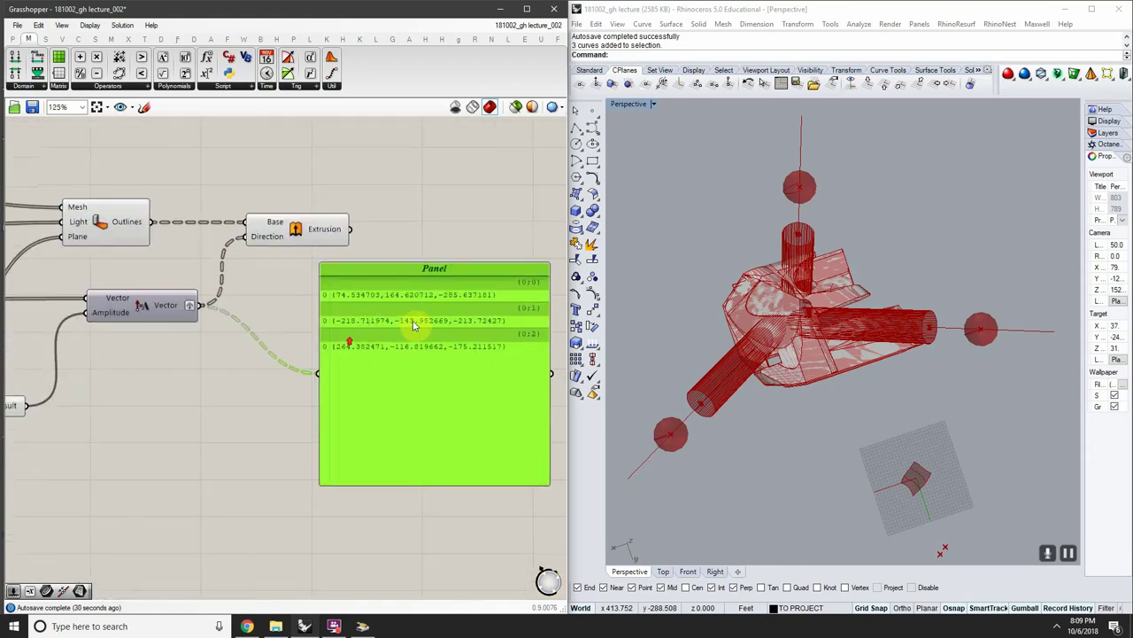
Turn grafting off and back on for the Amplitude component's Vector output, comparing the list structure in the Panel
{"action": "right_click", "coordinate": [187, 307]}
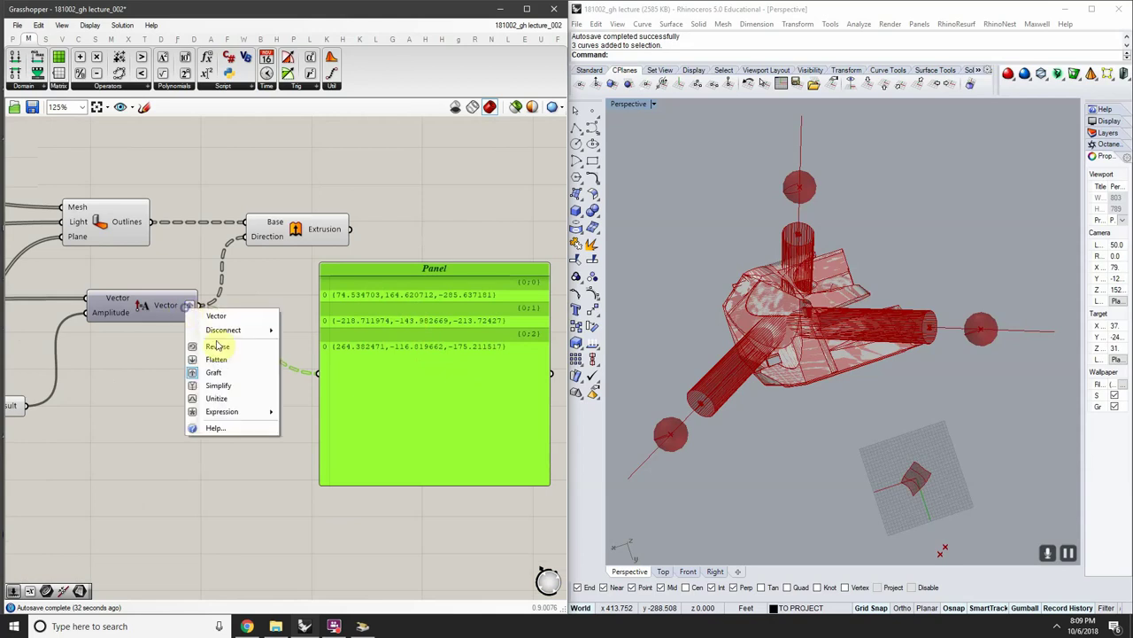
{"action": "left_click", "coordinate": [211, 373]}
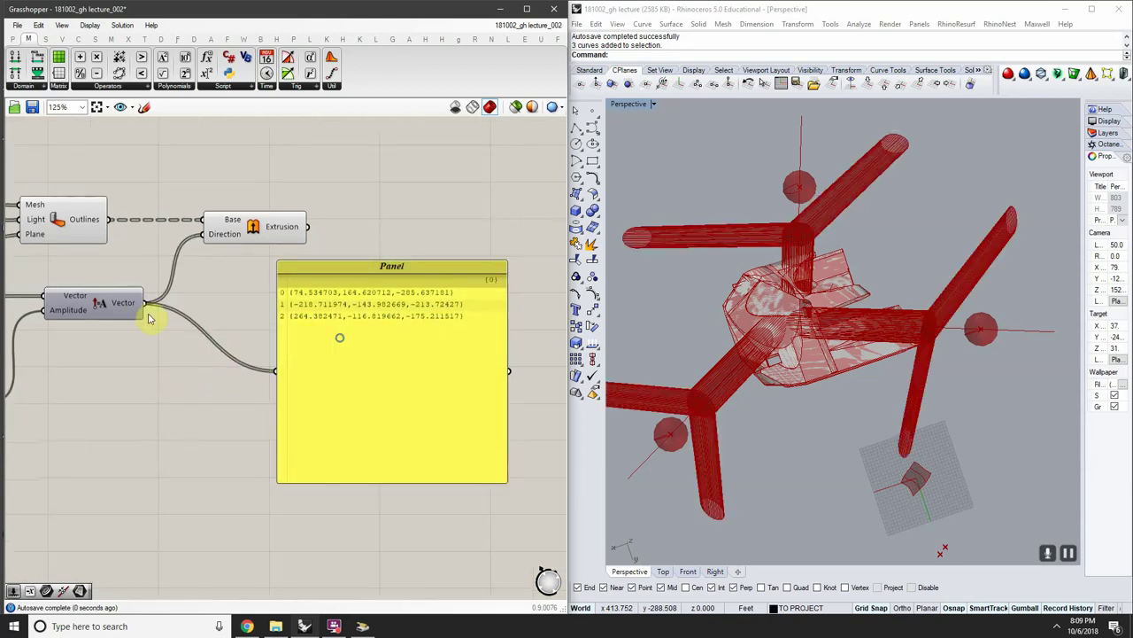
{"action": "scroll", "coordinate": [151, 312], "scroll_direction": "up", "scroll_amount": 1}
{"action": "right_click", "coordinate": [108, 301]}
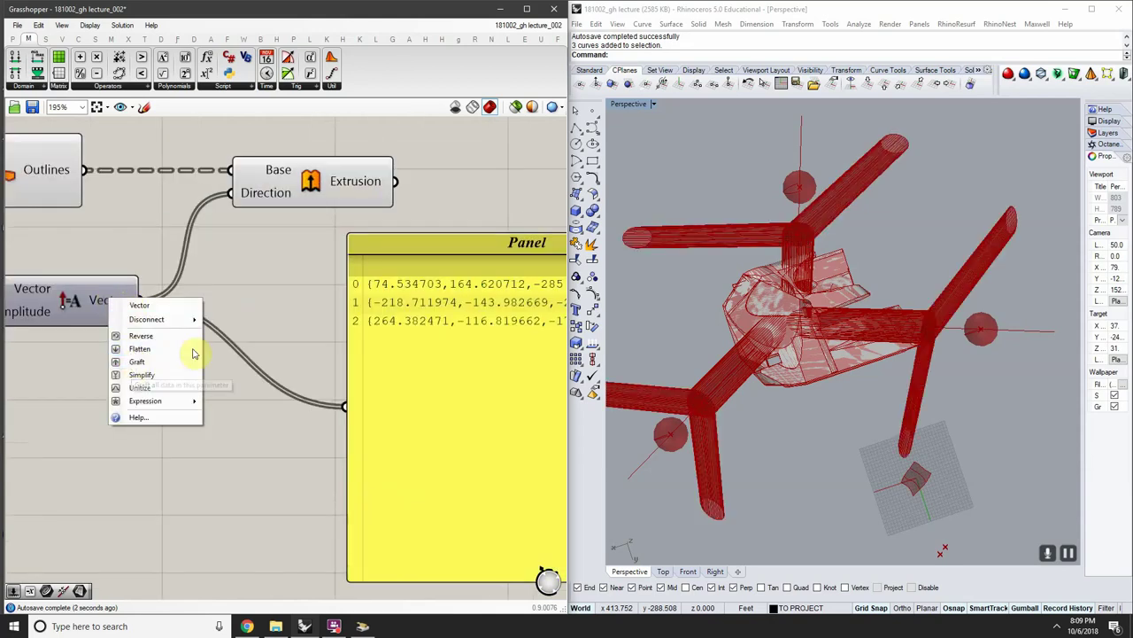
{"action": "scroll", "coordinate": [225, 345], "scroll_direction": "down", "scroll_amount": 1}
{"action": "left_click", "coordinate": [228, 344]}
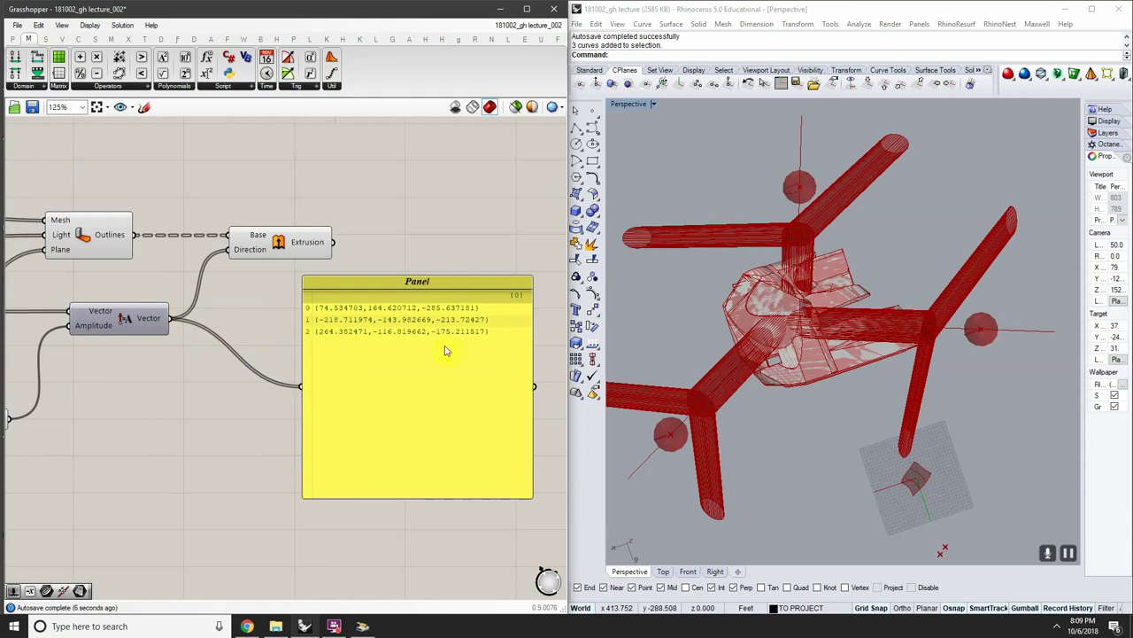
{"action": "right_click", "coordinate": [169, 318]}
{"action": "left_click", "coordinate": [185, 385]}
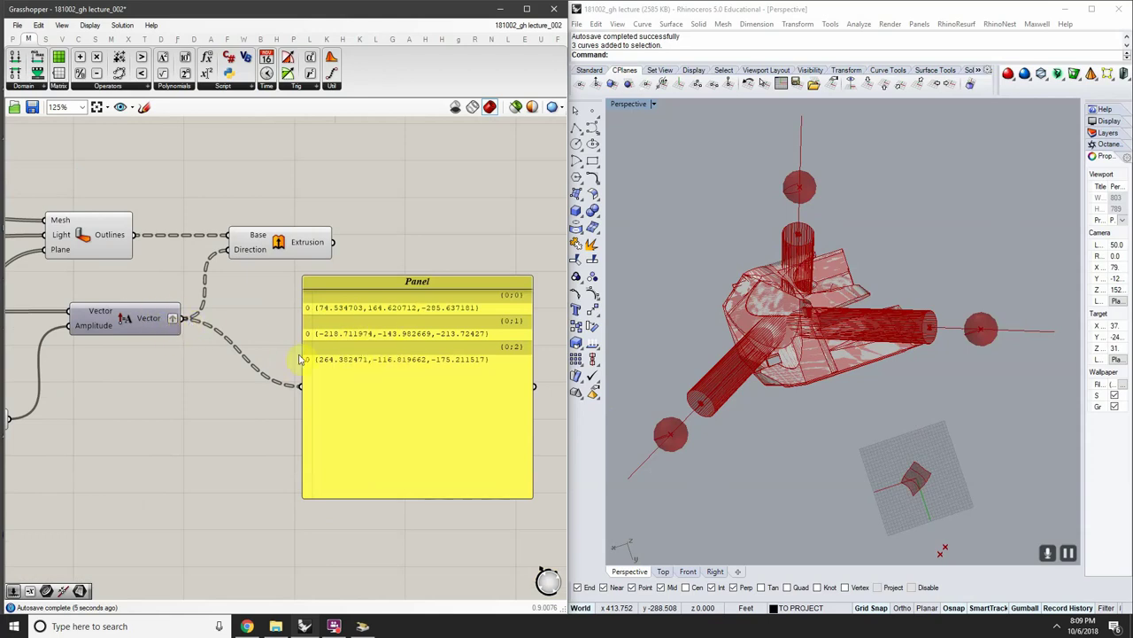
Add a Param Viewer below the vector Panel and connect the Amplitude component's Vector output to it
{"action": "left_click", "coordinate": [14, 40]}
{"action": "left_click", "coordinate": [239, 87]}
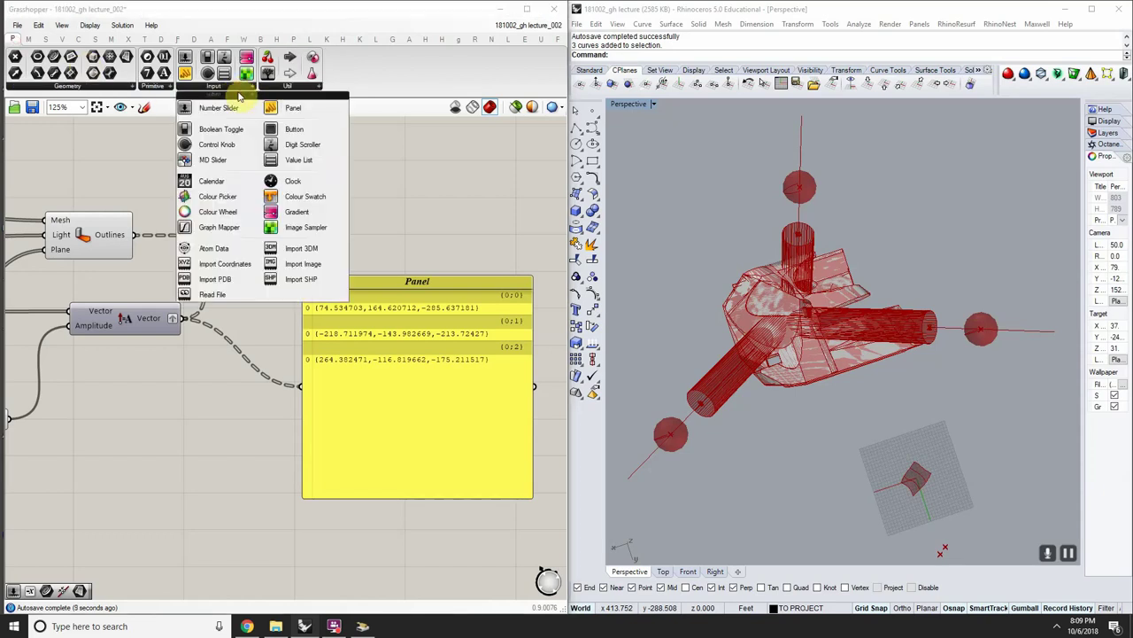
{"action": "left_click", "coordinate": [294, 90]}
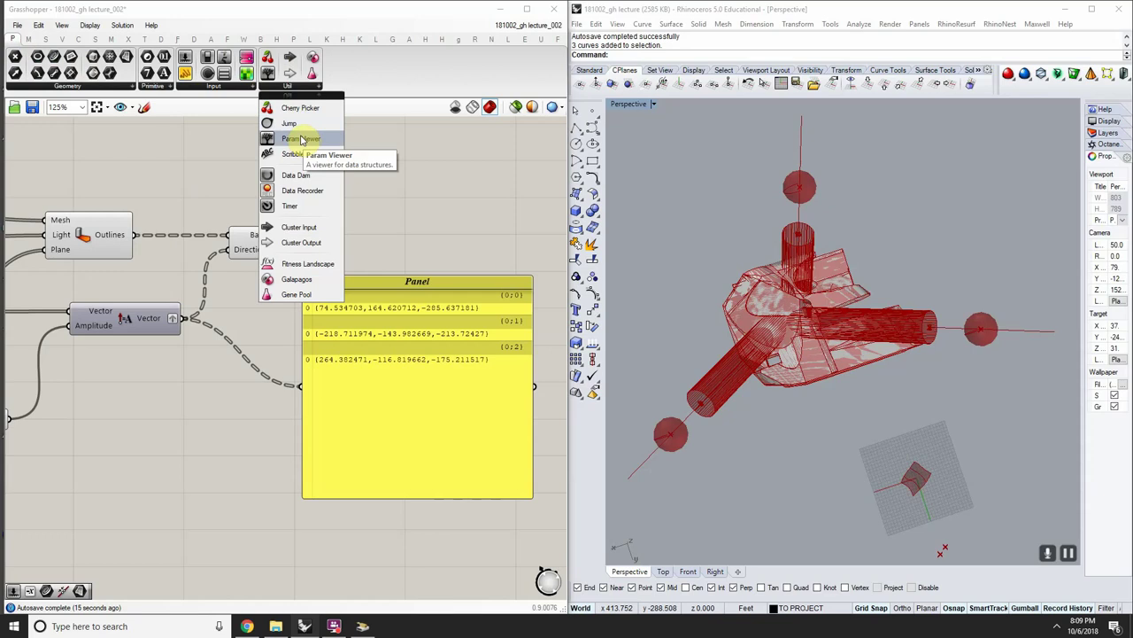
{"action": "left_click", "coordinate": [301, 140]}
{"action": "scroll", "coordinate": [398, 177], "scroll_direction": "down", "scroll_amount": 3}
{"action": "left_click", "coordinate": [369, 348]}
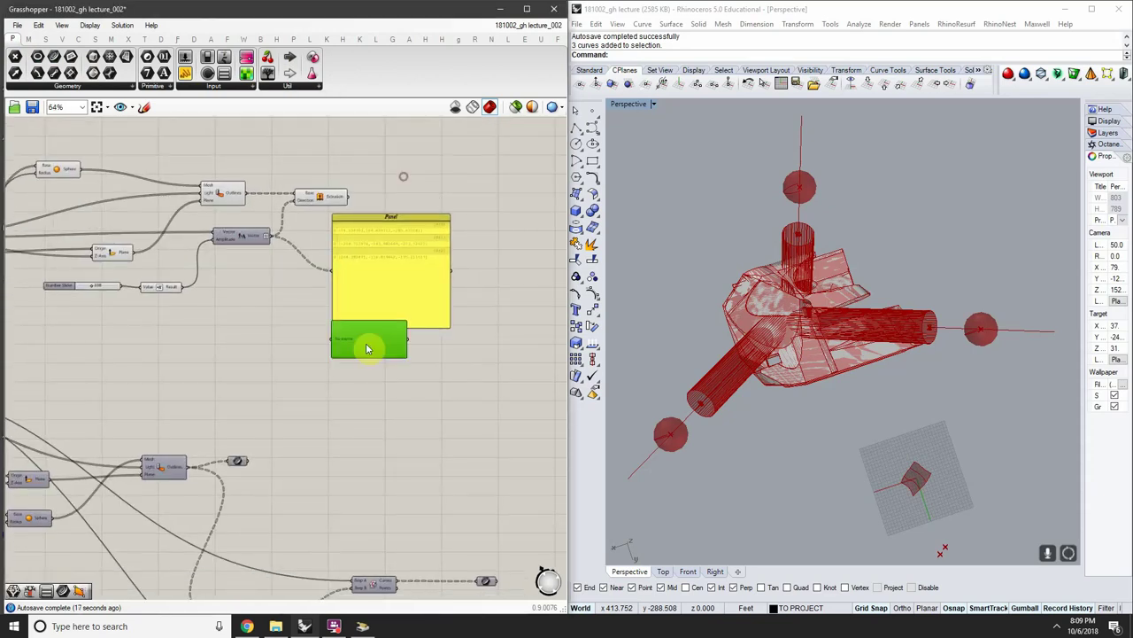
{"action": "scroll", "coordinate": [310, 254], "scroll_direction": "up", "scroll_amount": 5}
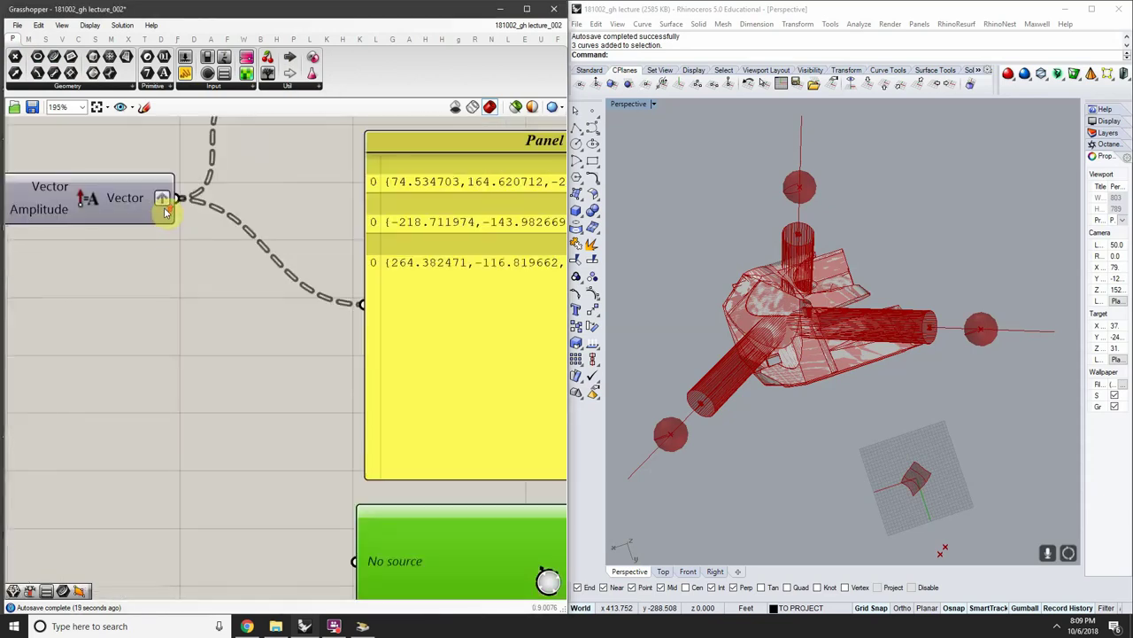
{"action": "scroll", "coordinate": [164, 212], "scroll_direction": "down", "scroll_amount": 3}
{"action": "left_click_drag", "start_coordinate": [173, 199], "coordinate": [172, 254]}
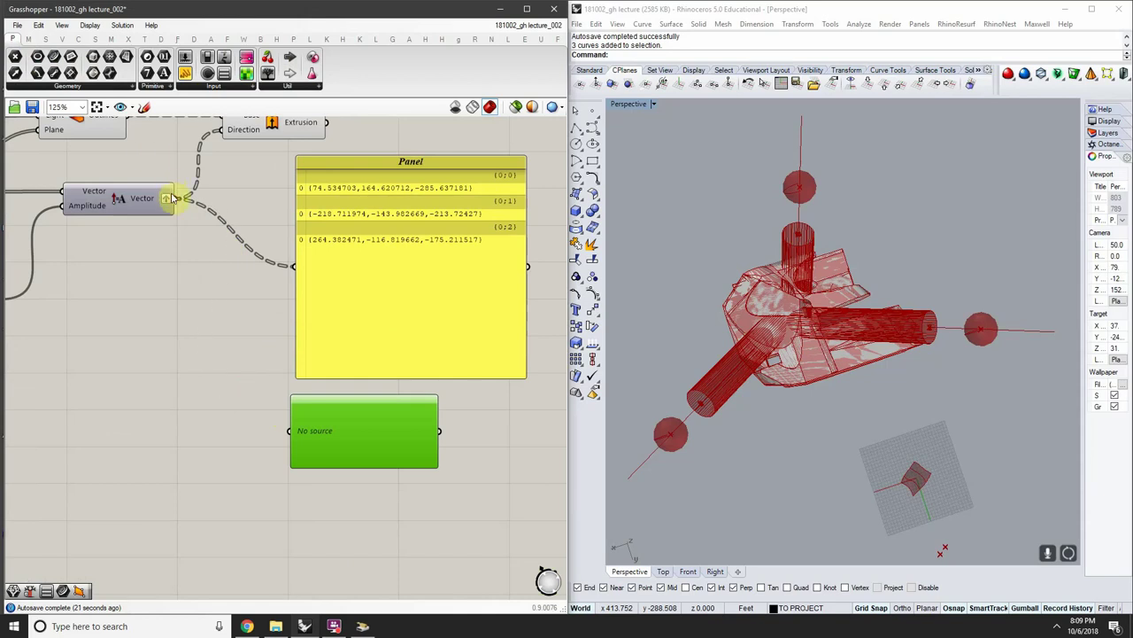
{"action": "left_click_drag", "start_coordinate": [175, 199], "coordinate": [324, 430]}
Examine the branch paths and item counts in the Param Viewer and move it up directly beneath the Panel
{"action": "scroll", "coordinate": [324, 430], "scroll_direction": "up", "scroll_amount": 1}
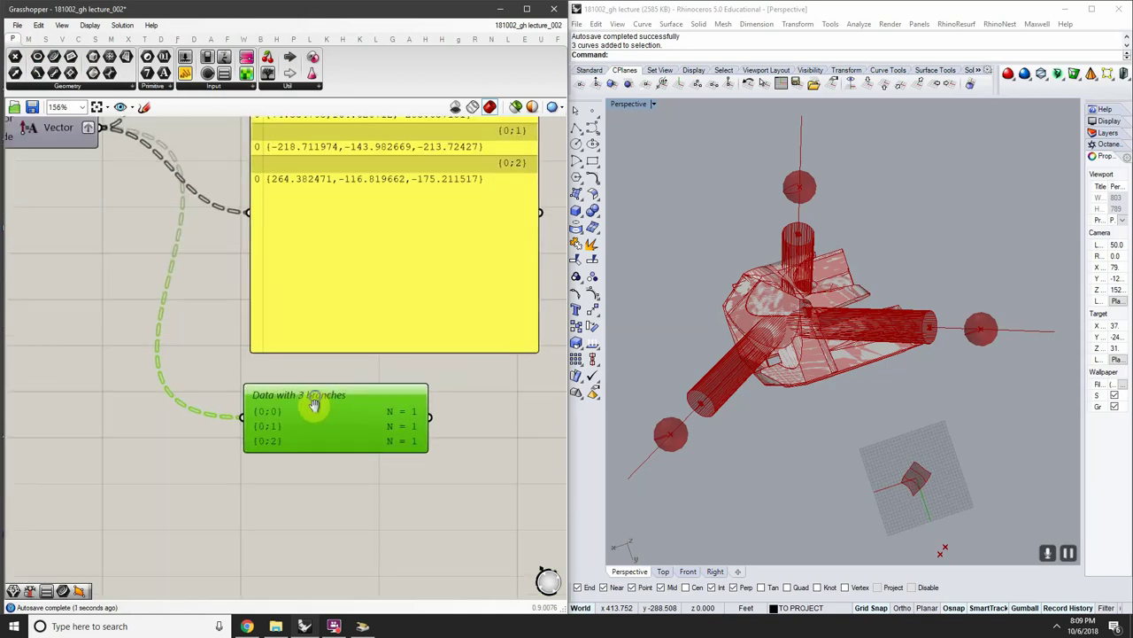
{"action": "scroll", "coordinate": [281, 404], "scroll_direction": "up", "scroll_amount": 2}
{"action": "right_click_drag", "start_coordinate": [314, 404], "coordinate": [328, 419]}
{"action": "scroll", "coordinate": [331, 411], "scroll_direction": "down", "scroll_amount": 2}
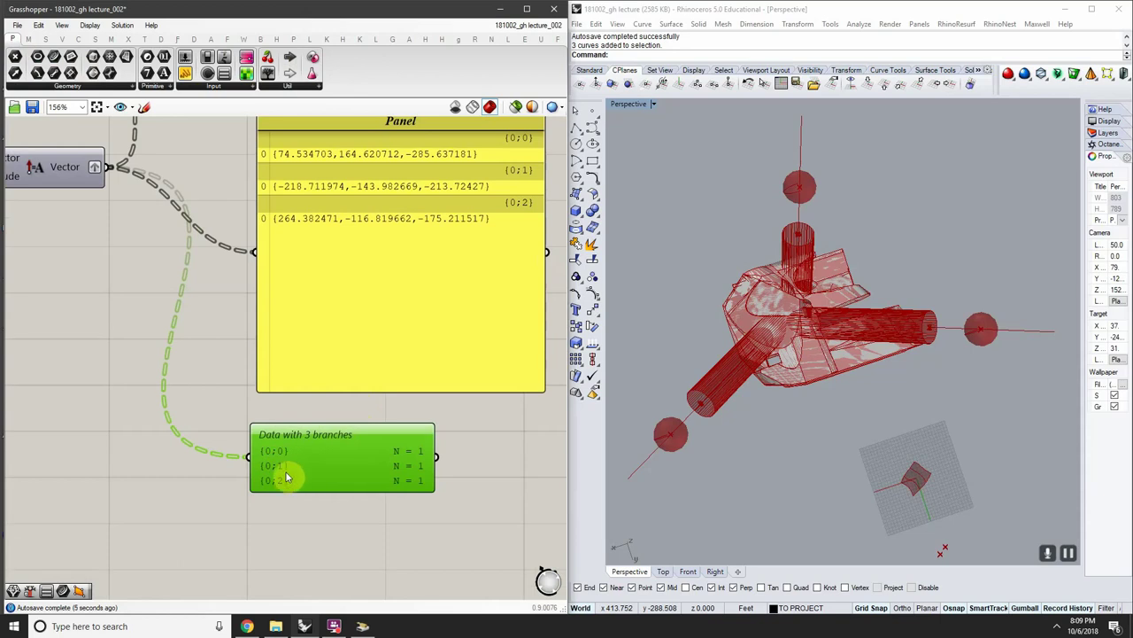
{"action": "left_click_drag", "start_coordinate": [284, 481], "coordinate": [294, 454]}
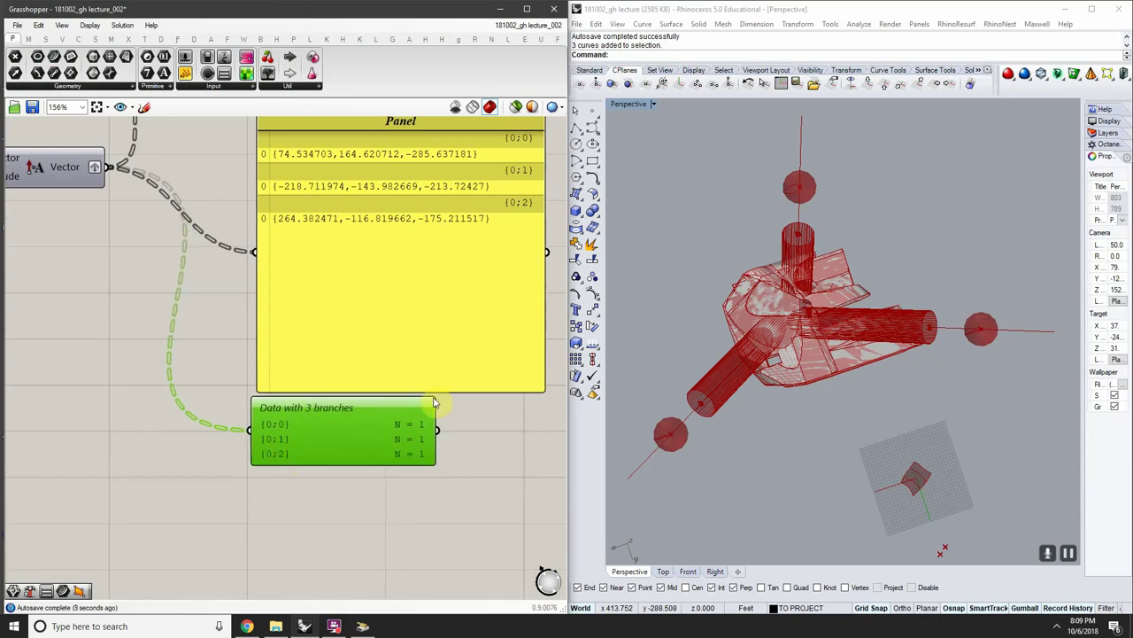
Switch the Param Viewer to its Draw Tree display and examine the branches of the grafted vectors
{"action": "right_click_drag", "start_coordinate": [852, 451], "coordinate": [934, 304]}
{"action": "scroll", "coordinate": [934, 304], "scroll_direction": "up", "scroll_amount": 4}
{"action": "right_click_drag", "start_coordinate": [883, 309], "coordinate": [809, 293]}
{"action": "right_click_drag", "start_coordinate": [856, 324], "coordinate": [833, 304]}
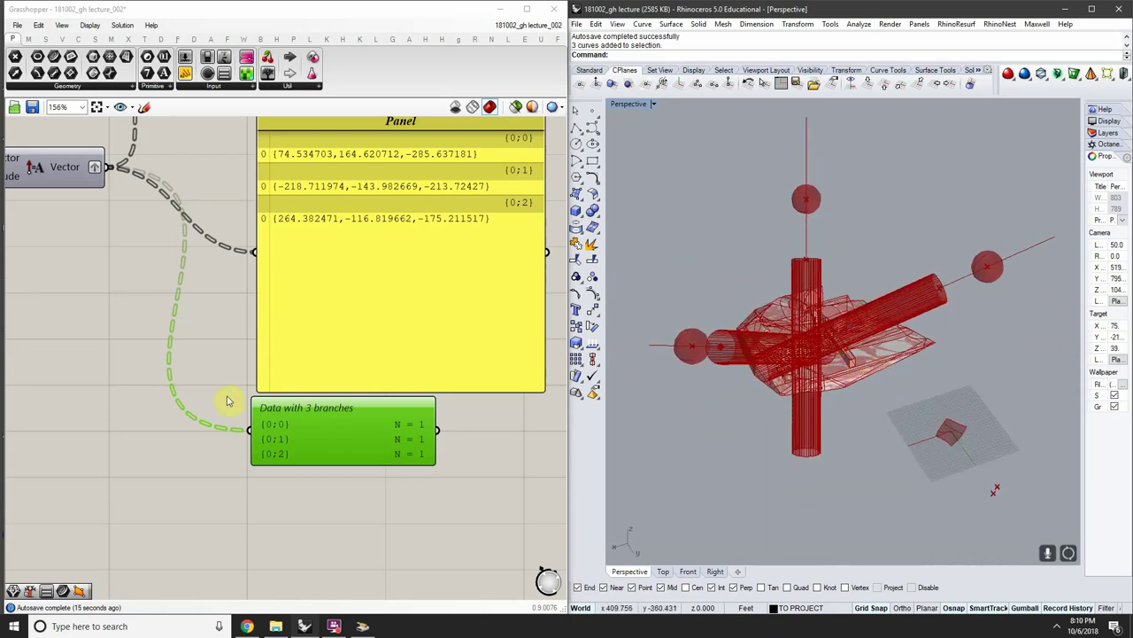
{"action": "right_click", "coordinate": [328, 441]}
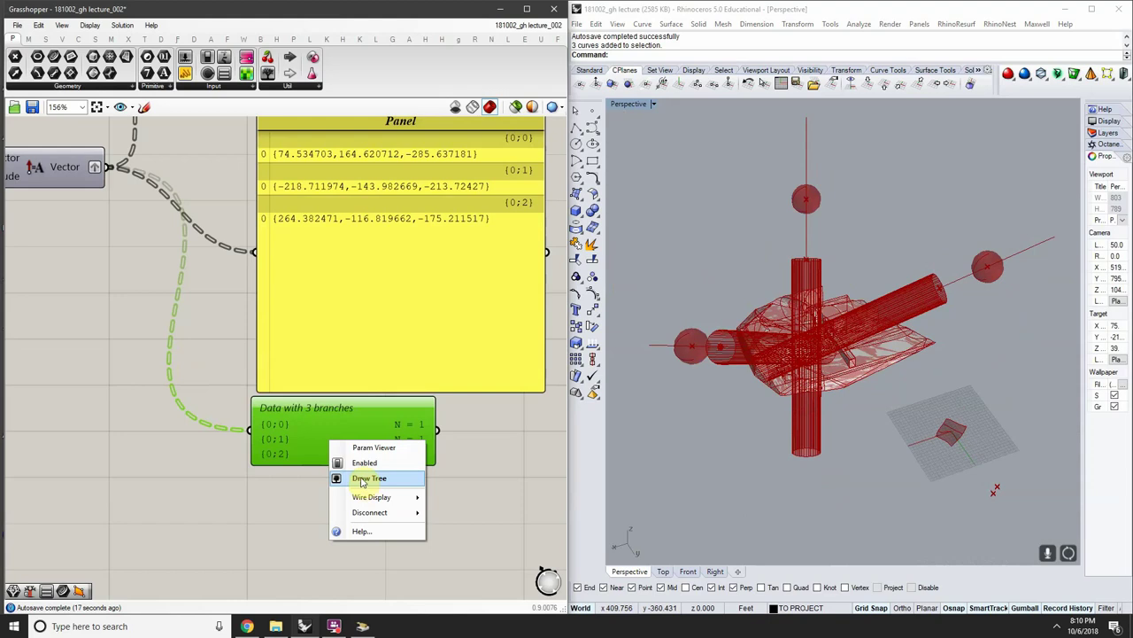
{"action": "left_click", "coordinate": [369, 478]}
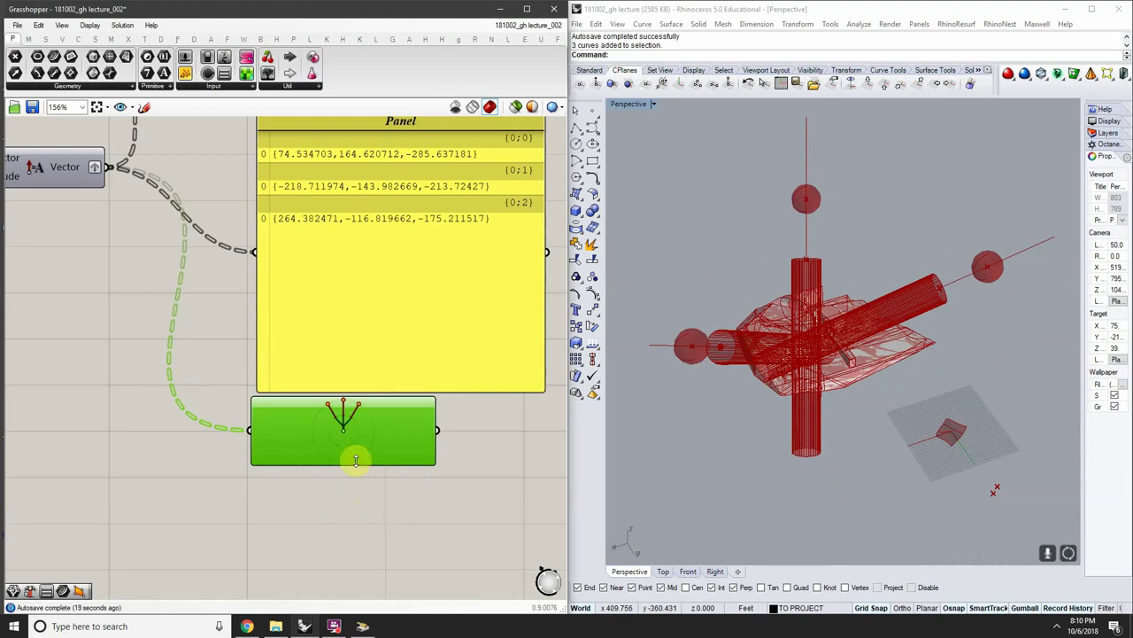
{"action": "scroll", "coordinate": [353, 443], "scroll_direction": "up", "scroll_amount": 8}
{"action": "scroll", "coordinate": [353, 421], "scroll_direction": "down", "scroll_amount": 4}
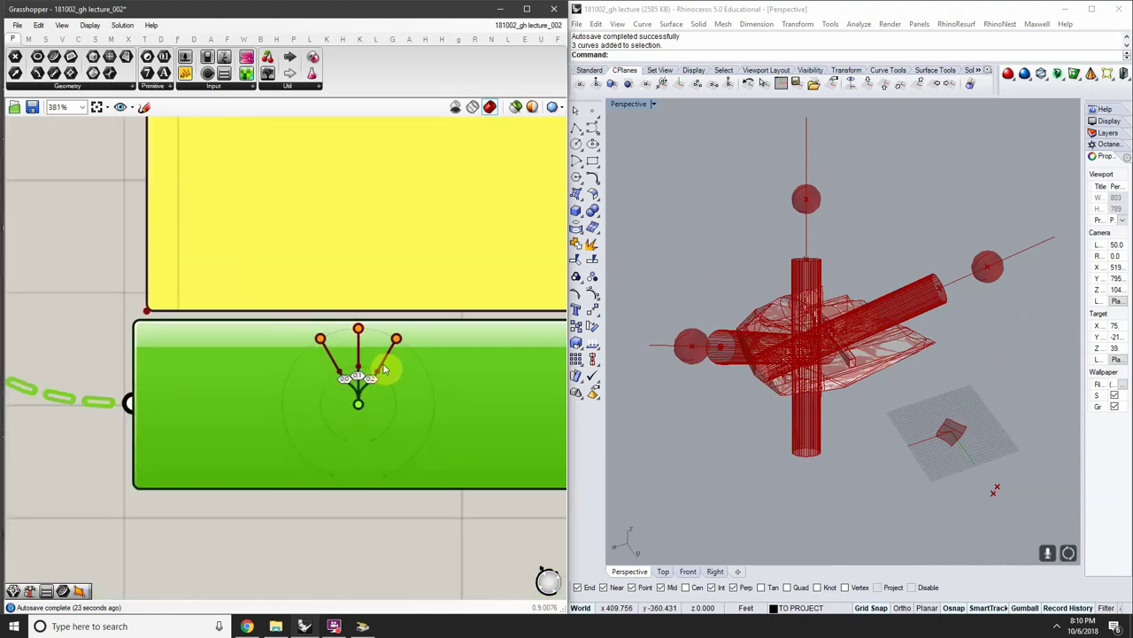
{"action": "scroll", "coordinate": [336, 370], "scroll_direction": "down", "scroll_amount": 5}
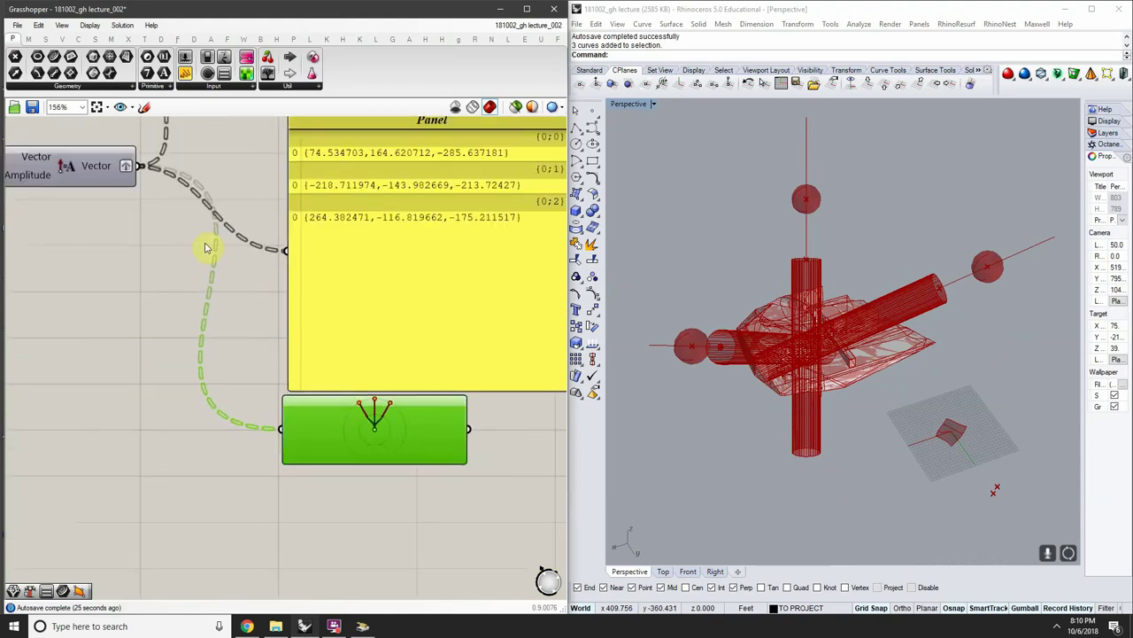
Turn off grafting on the Amplitude component's Vector output and compare the Param Viewer's tree with the extrusions in Rhino
{"action": "right_click", "coordinate": [131, 166]}
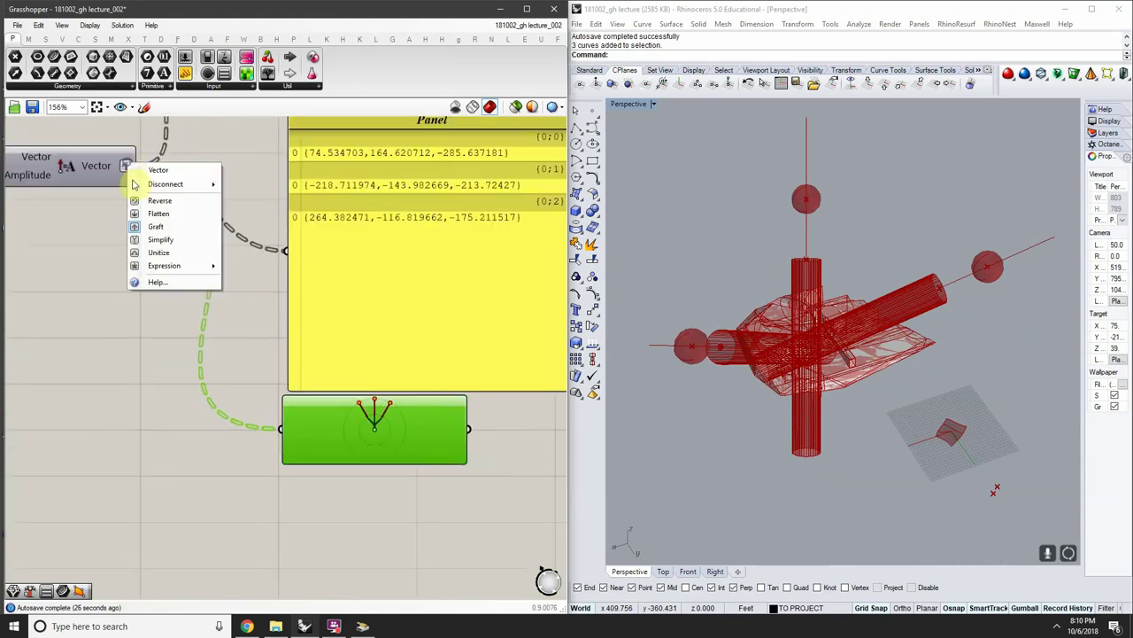
{"action": "left_click", "coordinate": [156, 229]}
{"action": "scroll", "coordinate": [372, 374], "scroll_direction": "up", "scroll_amount": 5}
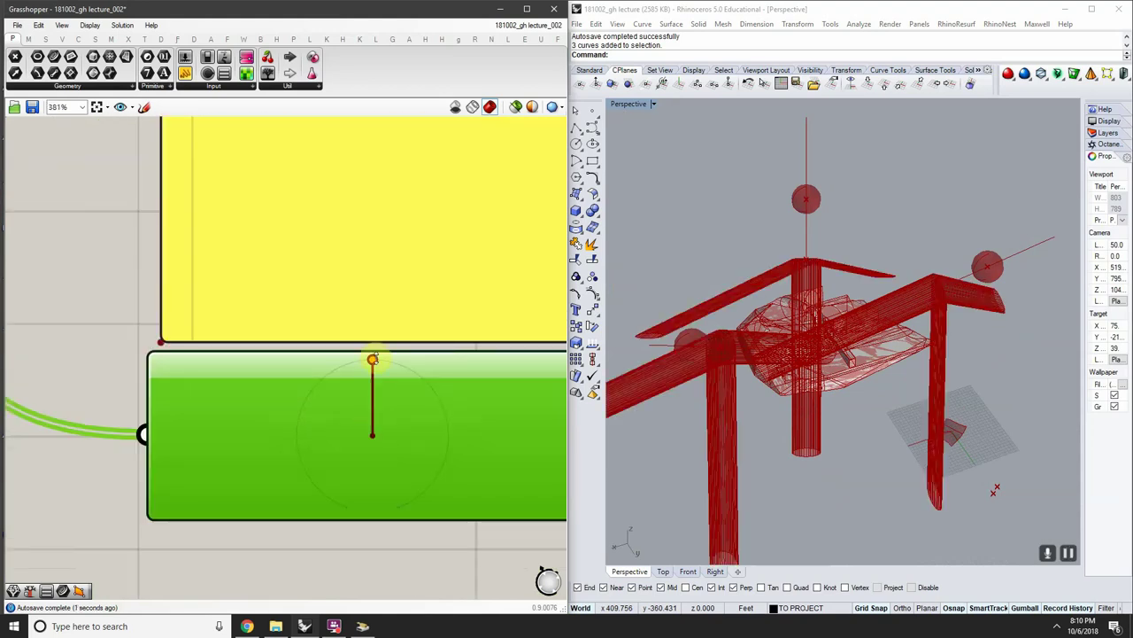
{"action": "scroll", "coordinate": [373, 370], "scroll_direction": "down", "scroll_amount": 2}
{"action": "scroll", "coordinate": [817, 380], "scroll_direction": "up", "scroll_amount": 5}
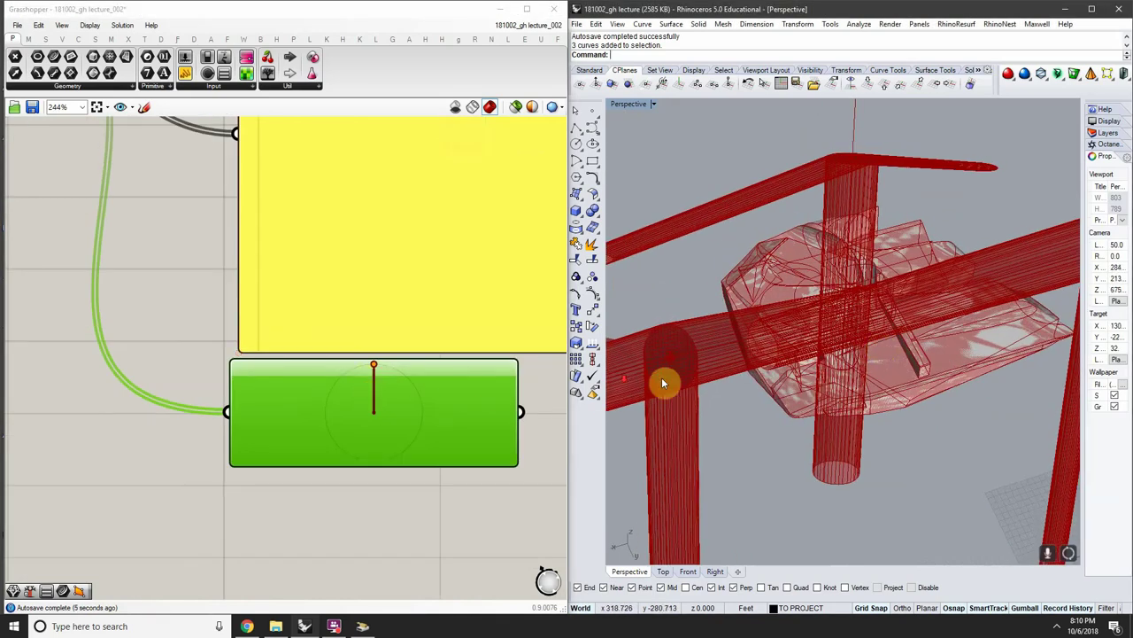
{"action": "scroll", "coordinate": [664, 380], "scroll_direction": "down", "scroll_amount": 4}
{"action": "right_click_drag", "start_coordinate": [386, 252], "coordinate": [323, 337]}
{"action": "scroll", "coordinate": [317, 320], "scroll_direction": "down", "scroll_amount": 3}
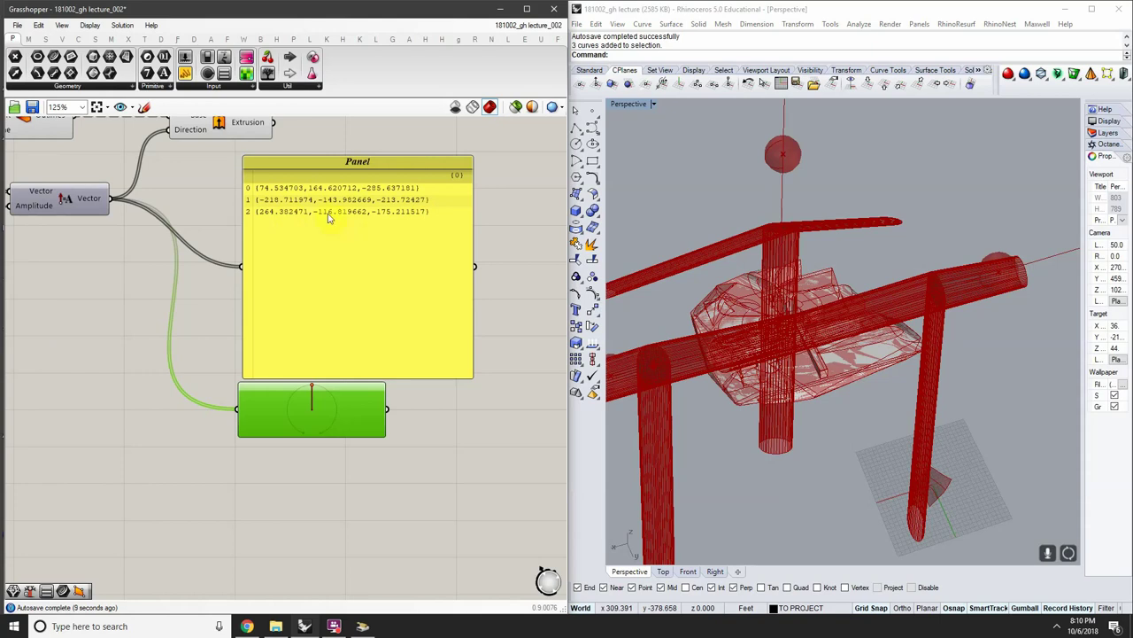
{"action": "right_click_drag", "start_coordinate": [934, 354], "coordinate": [877, 372]}
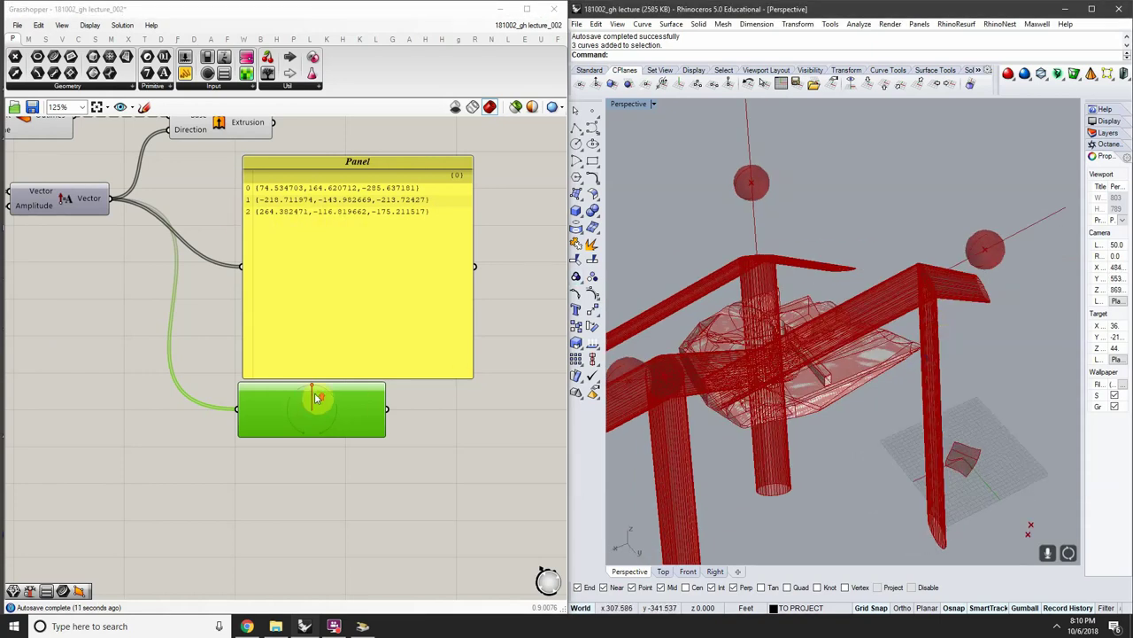
{"action": "scroll", "coordinate": [316, 398], "scroll_direction": "up", "scroll_amount": 2}
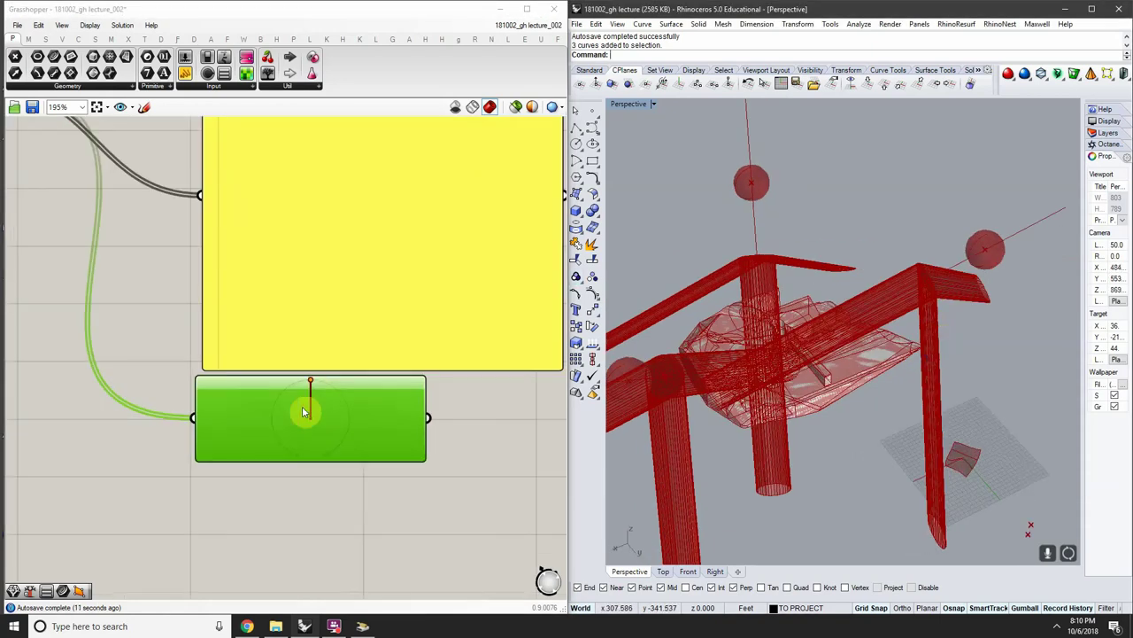
Select the direction curves at the three shadow outlines in turn, examine the extrusions around each, and clear the selection
{"action": "left_click", "coordinate": [928, 288]}
{"action": "right_click_drag", "start_coordinate": [925, 285], "coordinate": [931, 285]}
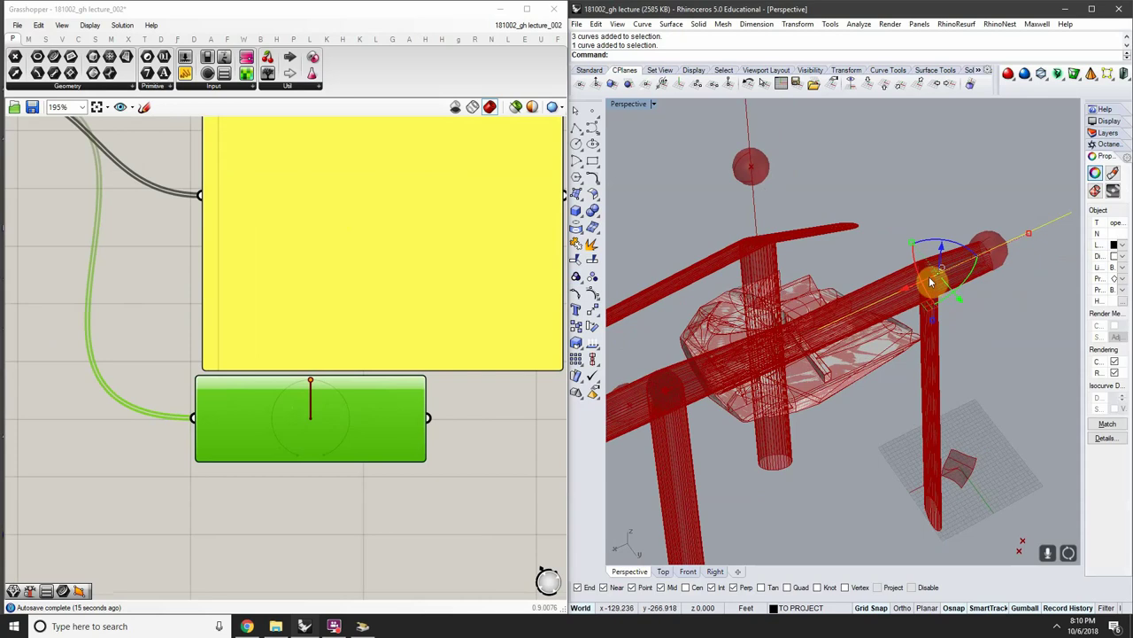
{"action": "left_click", "coordinate": [759, 245]}
{"action": "left_click", "coordinate": [673, 386]}
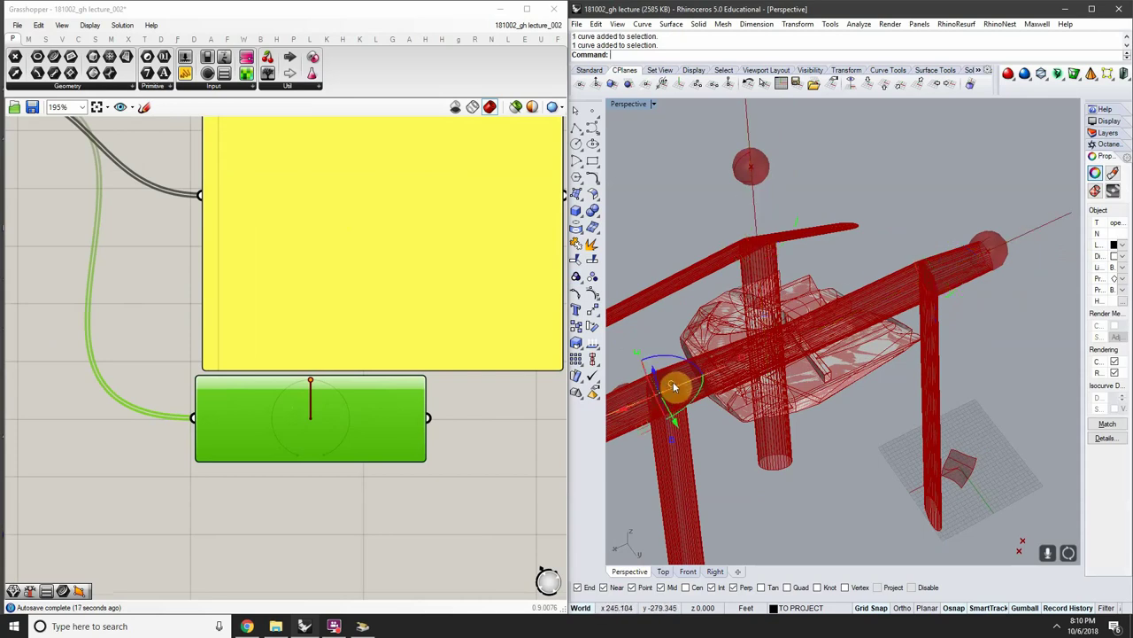
{"action": "scroll", "coordinate": [673, 386], "scroll_direction": "down", "scroll_amount": 6}
{"action": "scroll", "coordinate": [795, 363], "scroll_direction": "up", "scroll_amount": 6}
{"action": "right_click_drag", "start_coordinate": [800, 370], "coordinate": [808, 324]}
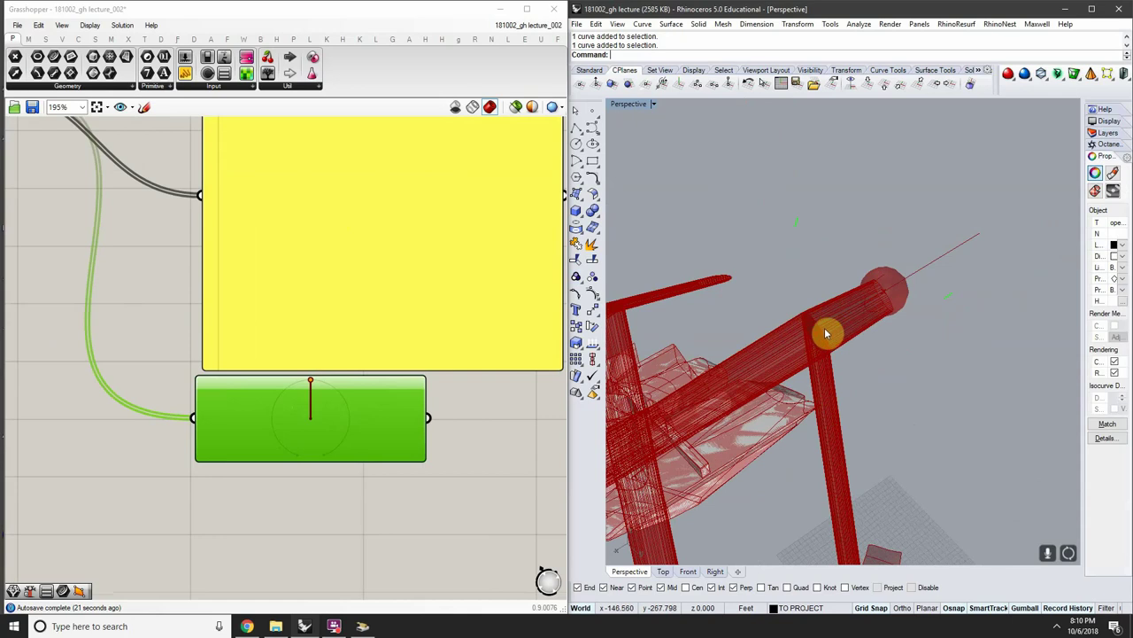
{"action": "scroll", "coordinate": [902, 307], "scroll_direction": "down", "scroll_amount": 8}
{"action": "left_click", "coordinate": [941, 324]}
Graft the Amplitude component's Vector output again
{"action": "scroll", "coordinate": [273, 331], "scroll_direction": "down", "scroll_amount": 5}
{"action": "right_click_drag", "start_coordinate": [275, 334], "coordinate": [306, 369]}
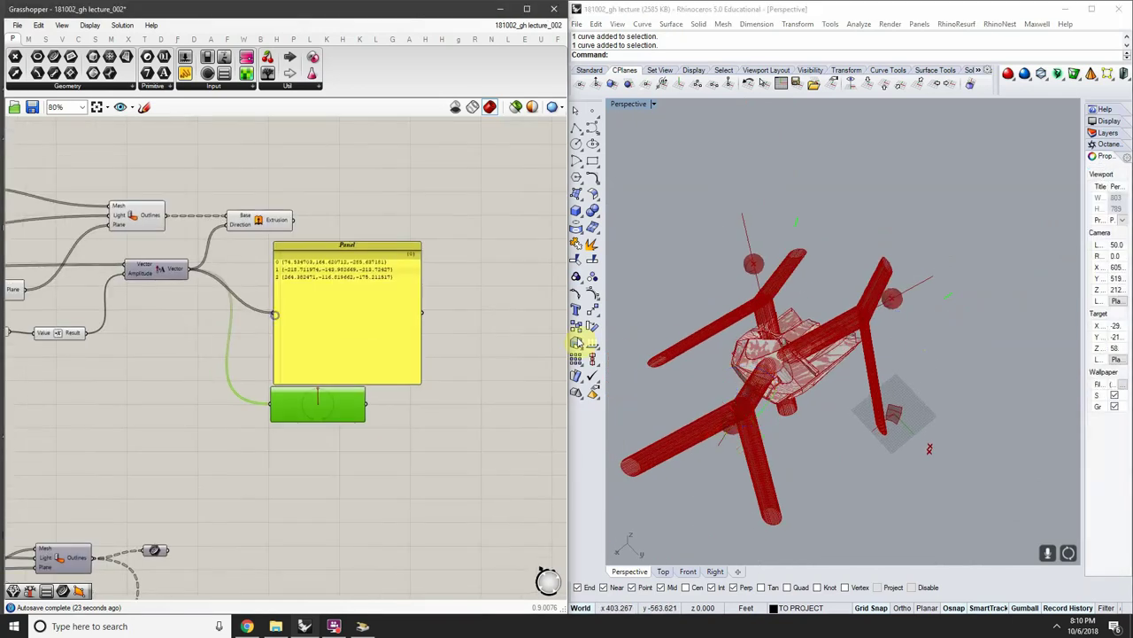
{"action": "scroll", "coordinate": [159, 269], "scroll_direction": "up", "scroll_amount": 3}
{"action": "right_click", "coordinate": [222, 274]}
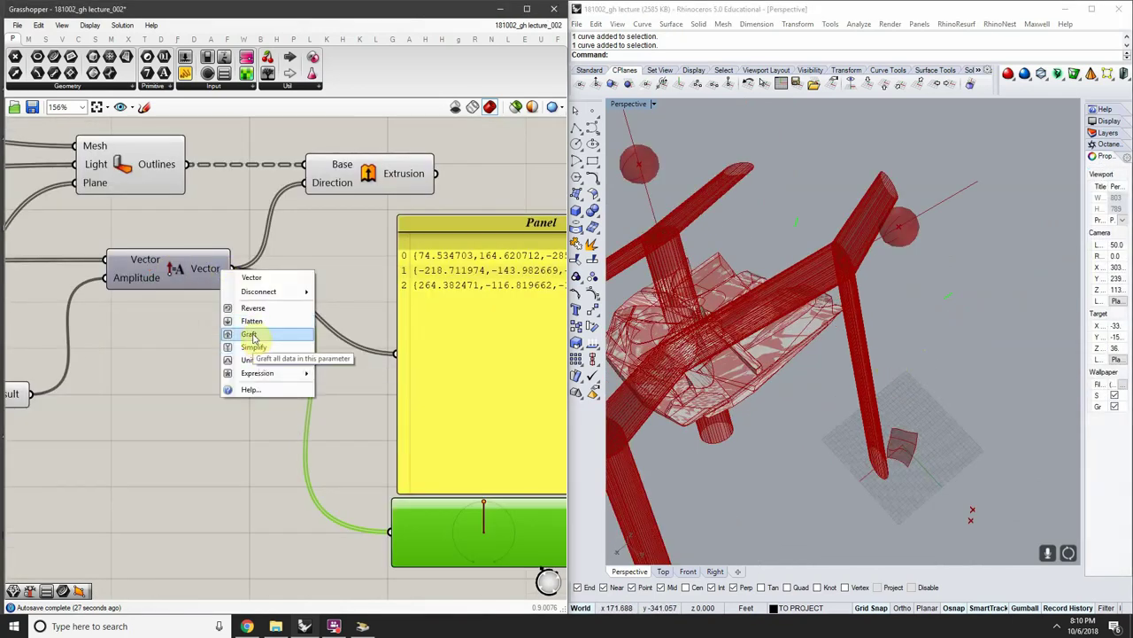
{"action": "left_click", "coordinate": [249, 335]}
{"action": "scroll", "coordinate": [232, 254], "scroll_direction": "down", "scroll_amount": 3}
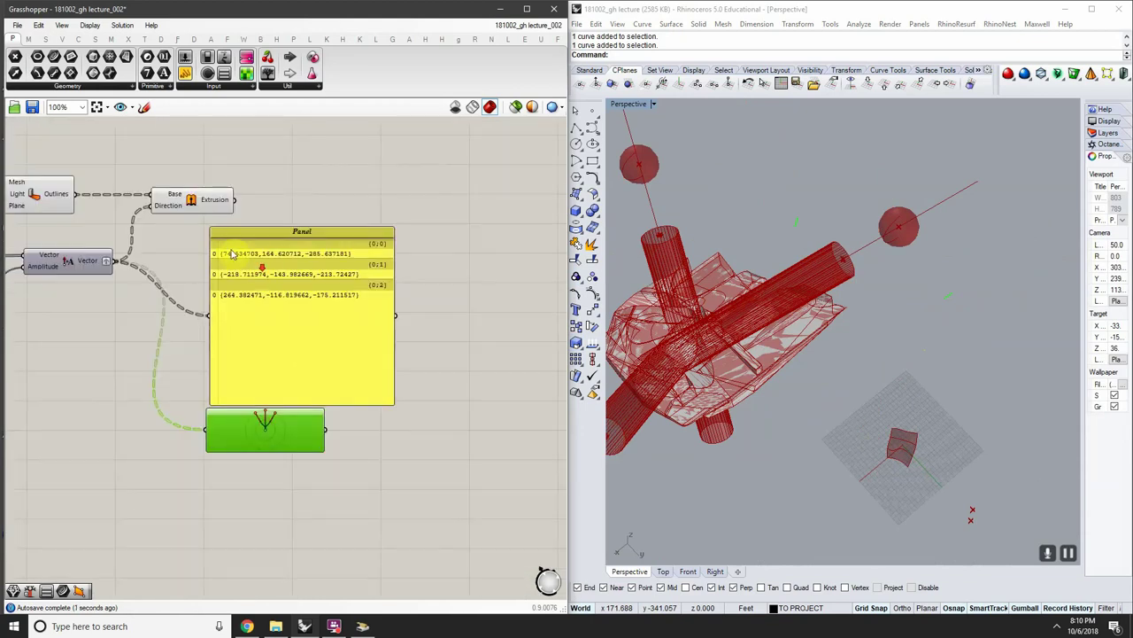
Examine the grafted branches in the Panel and Param Viewer, and select a direction curve in Rhino to compare them with the extrusions
{"action": "scroll", "coordinate": [311, 301], "scroll_direction": "up", "scroll_amount": 1}
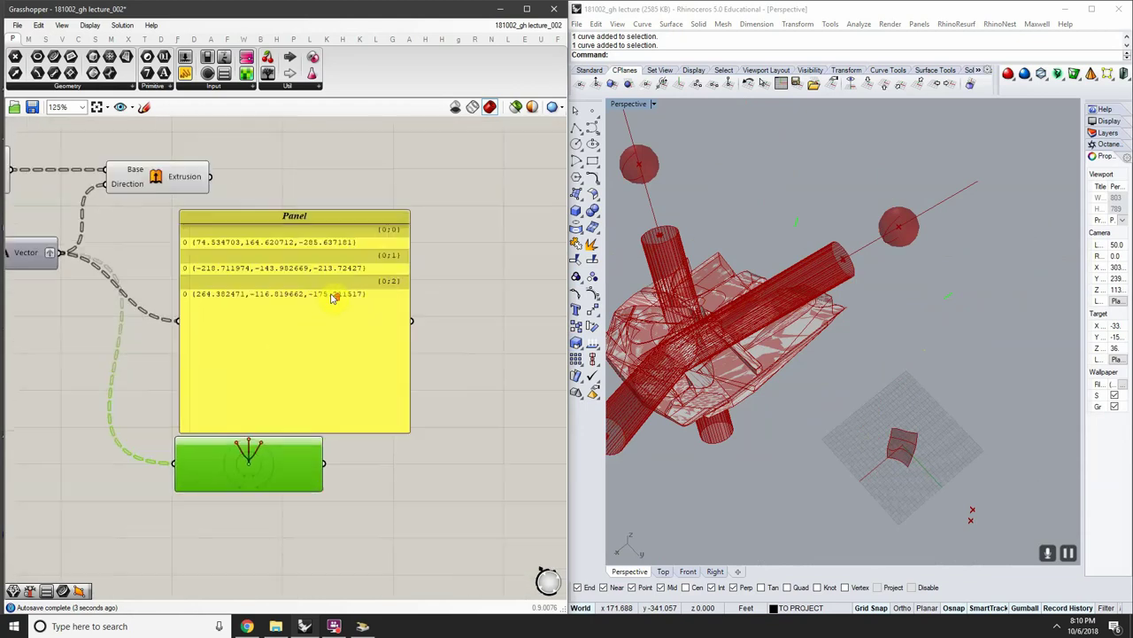
{"action": "scroll", "coordinate": [380, 287], "scroll_direction": "up", "scroll_amount": 1}
{"action": "right_click_drag", "start_coordinate": [268, 357], "coordinate": [387, 305]}
{"action": "scroll", "coordinate": [319, 443], "scroll_direction": "up", "scroll_amount": 3}
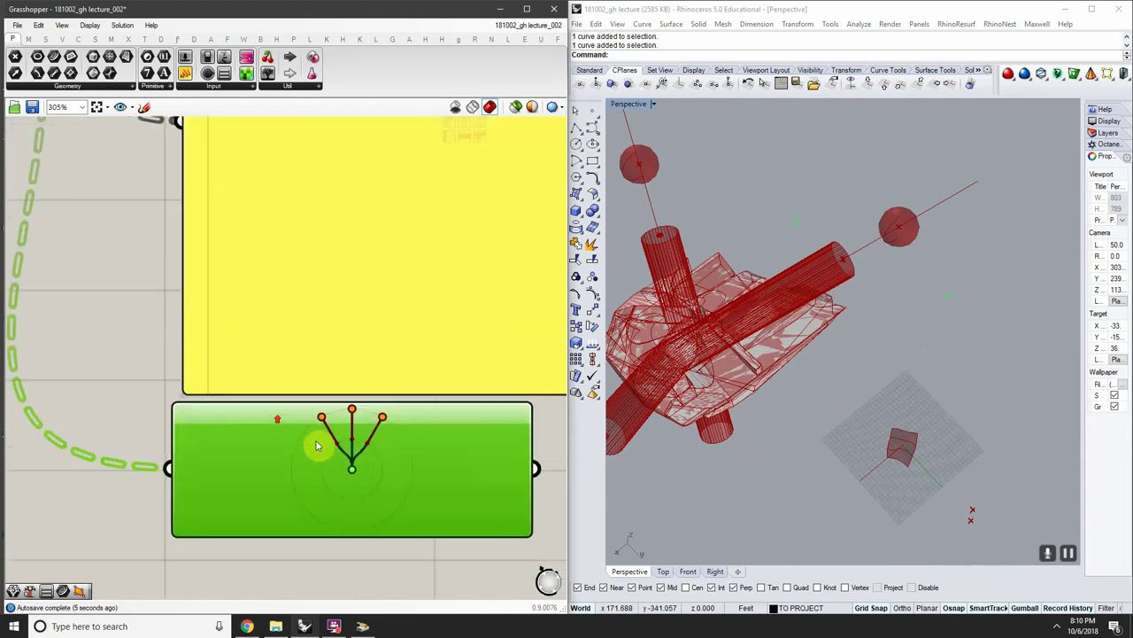
{"action": "scroll", "coordinate": [370, 433], "scroll_direction": "down", "scroll_amount": 3}
{"action": "right_click_drag", "start_coordinate": [420, 369], "coordinate": [292, 463]}
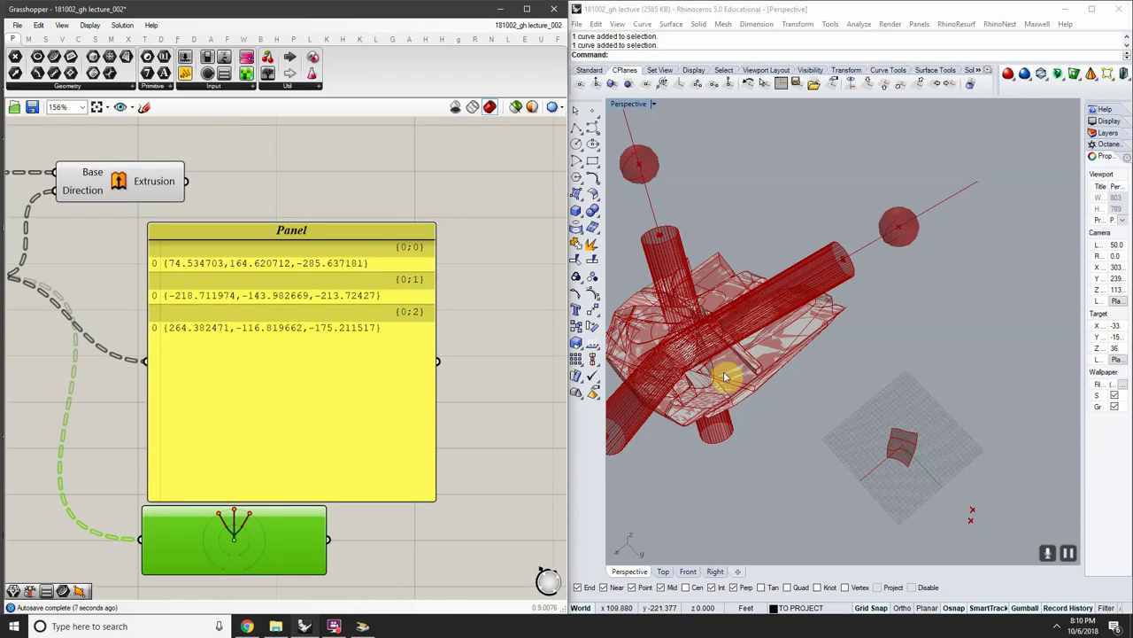
{"action": "right_click_drag", "start_coordinate": [725, 376], "coordinate": [717, 307]}
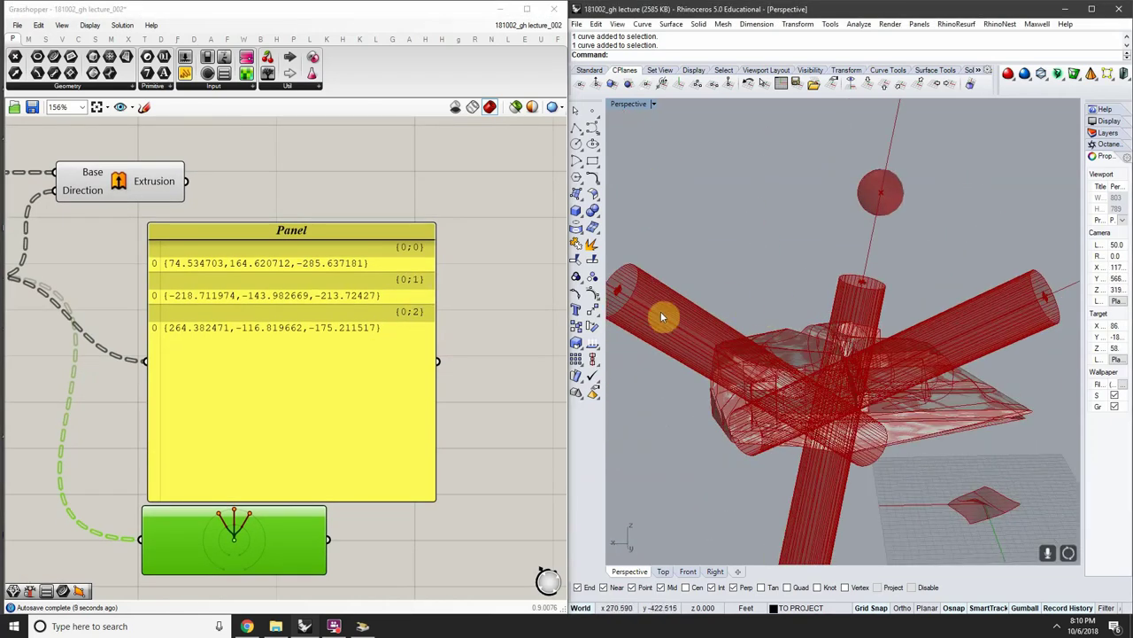
{"action": "left_click", "coordinate": [1037, 304]}
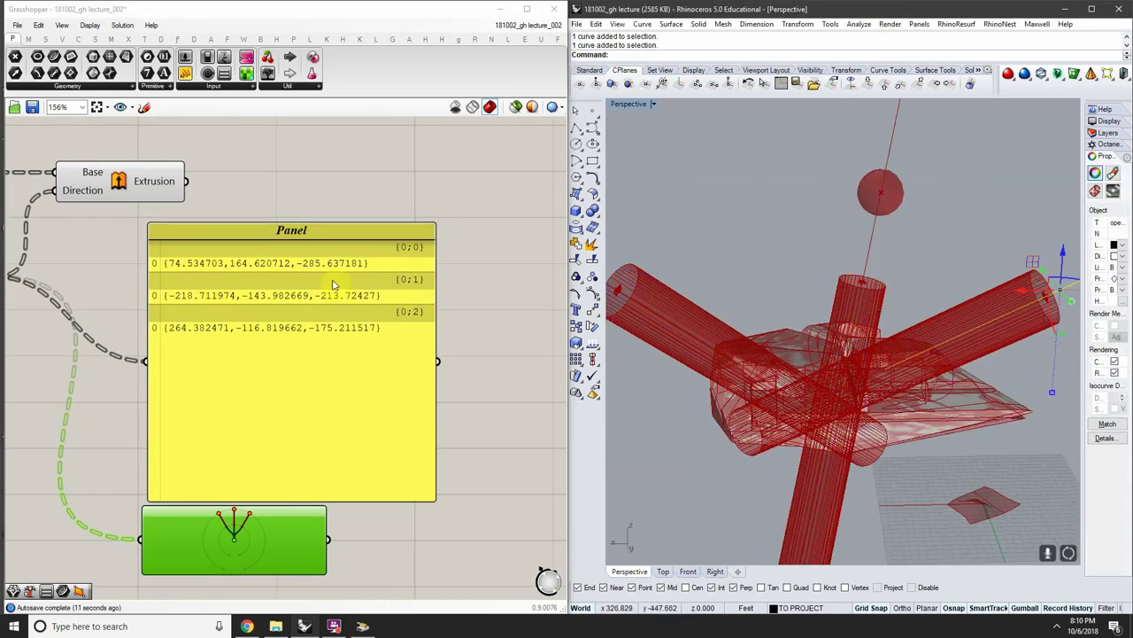
Move the Extrude component farther from the Outlines component, directly above the Panel
{"action": "scroll", "coordinate": [332, 283], "scroll_direction": "down", "scroll_amount": 2}
{"action": "scroll", "coordinate": [322, 246], "scroll_direction": "up", "scroll_amount": 2}
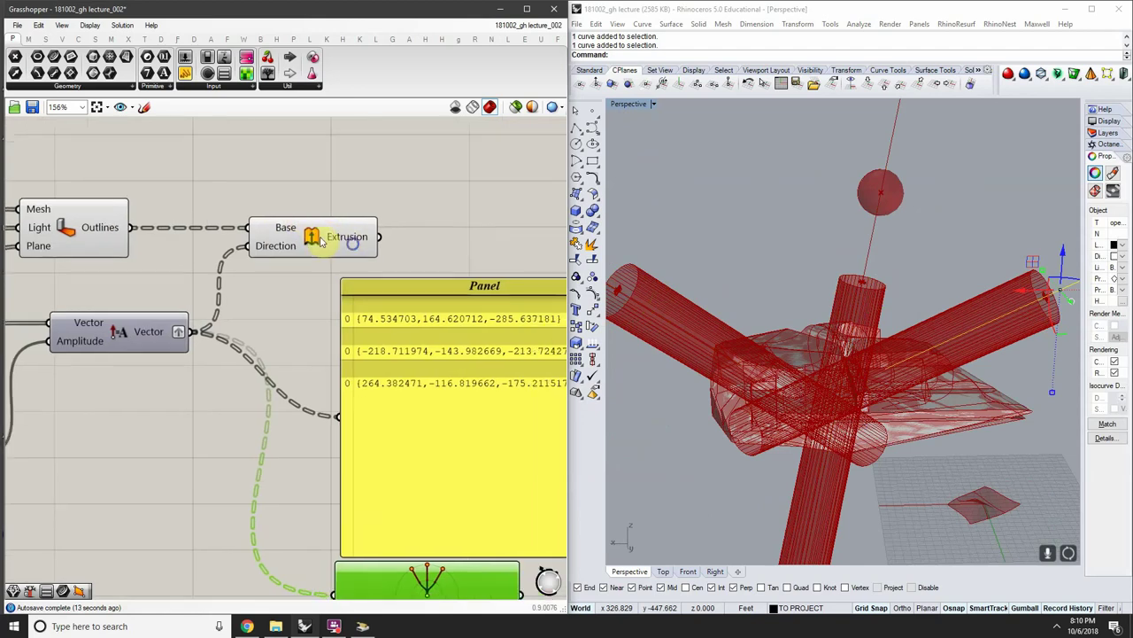
{"action": "left_click_drag", "start_coordinate": [321, 244], "coordinate": [409, 241]}
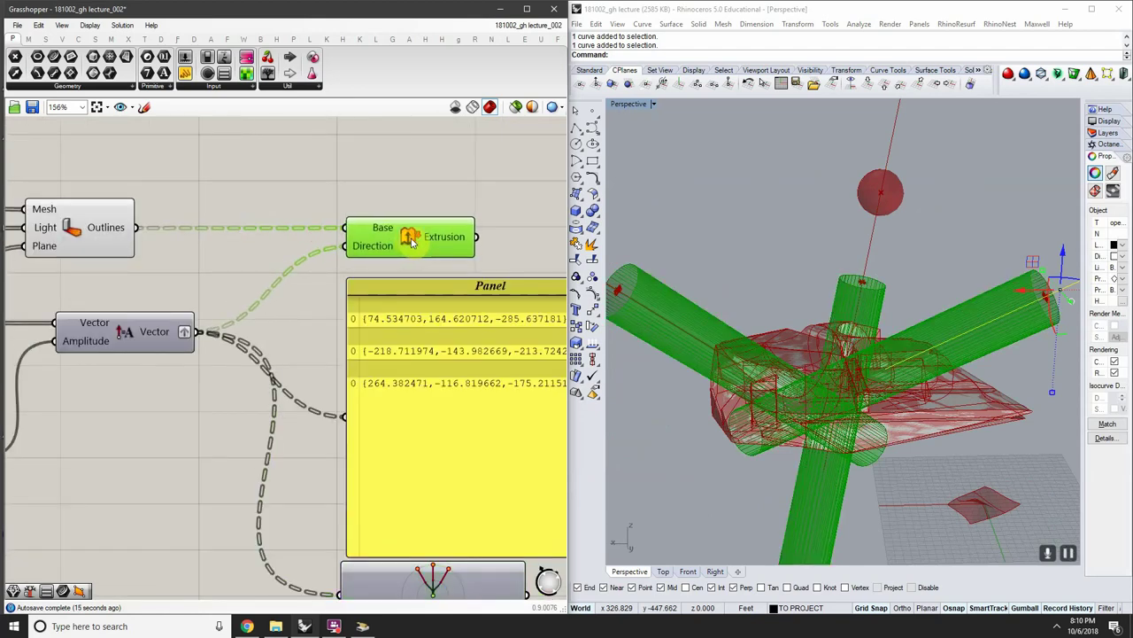
{"action": "scroll", "coordinate": [410, 241], "scroll_direction": "down", "scroll_amount": 2}
{"action": "scroll", "coordinate": [379, 468], "scroll_direction": "up", "scroll_amount": 4}
Select the Param Viewer and locate its component among the Params Util components
{"action": "left_click", "coordinate": [384, 456]}
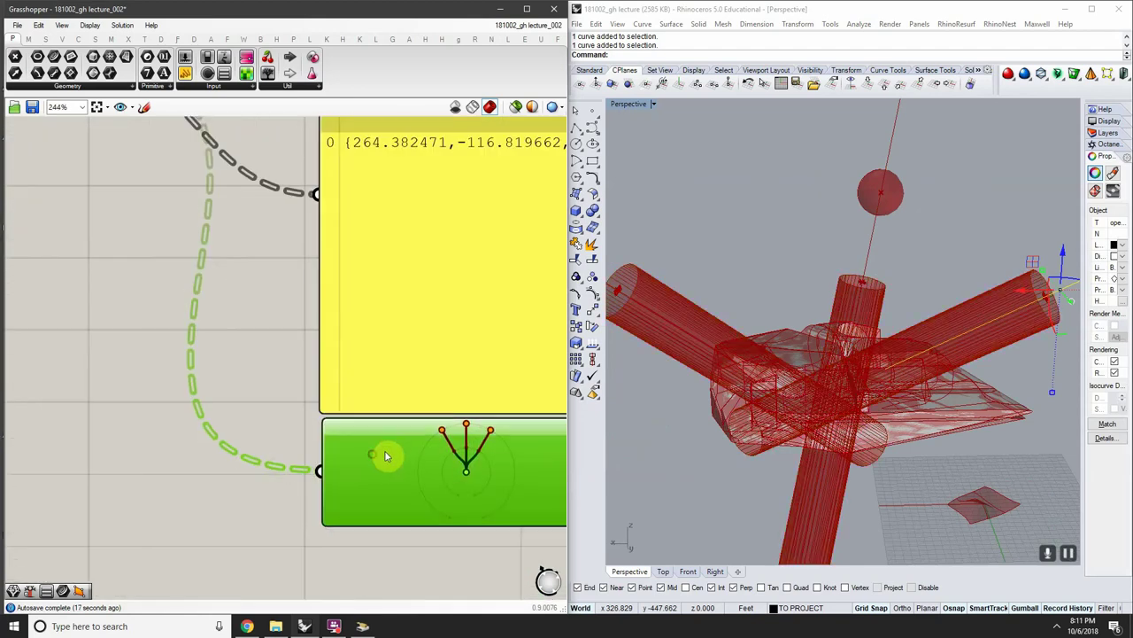
{"action": "scroll", "coordinate": [378, 450], "scroll_direction": "down", "scroll_amount": 3}
{"action": "scroll", "coordinate": [346, 445], "scroll_direction": "up", "scroll_amount": 2}
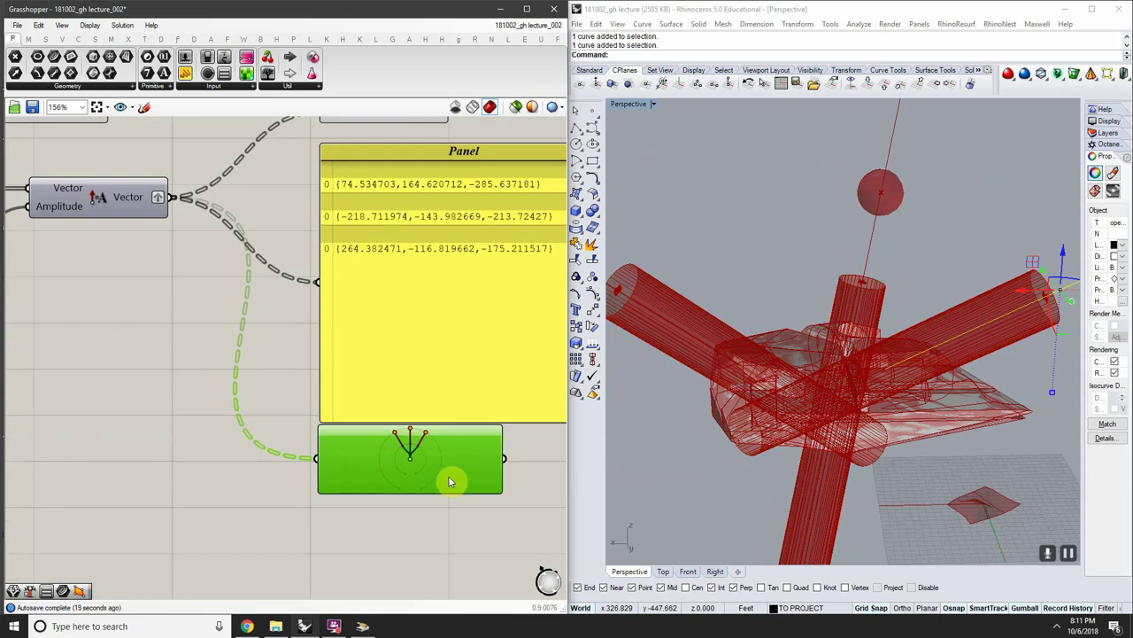
{"action": "left_click", "coordinate": [288, 86]}
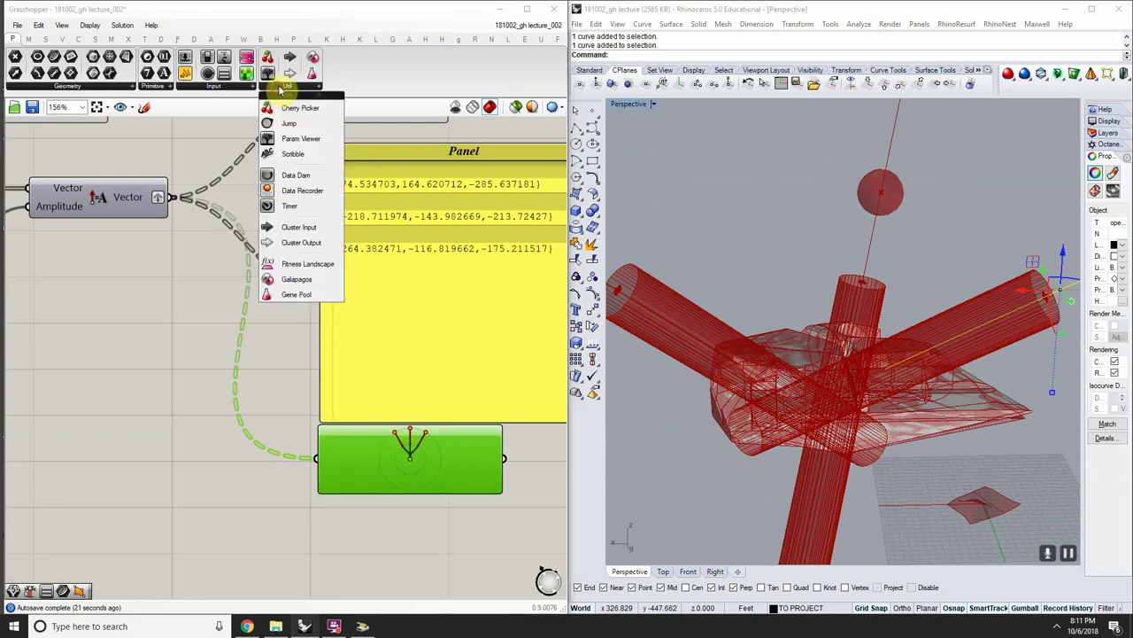
{"action": "left_click", "coordinate": [289, 376]}
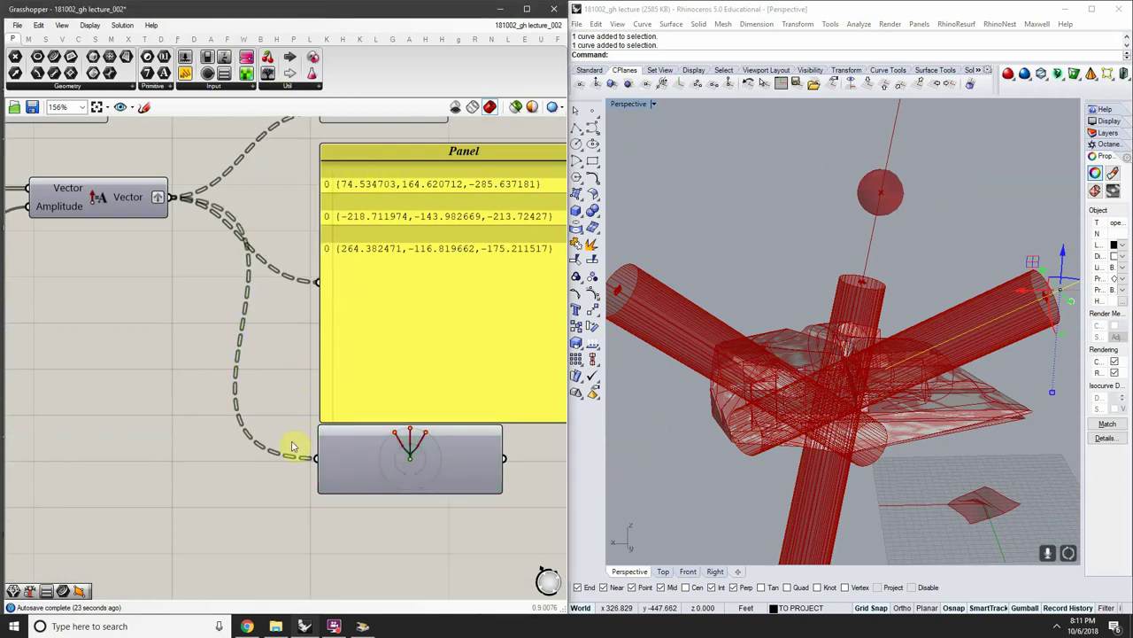
{"action": "left_click", "coordinate": [379, 476], "text": "ctrl+alt"}
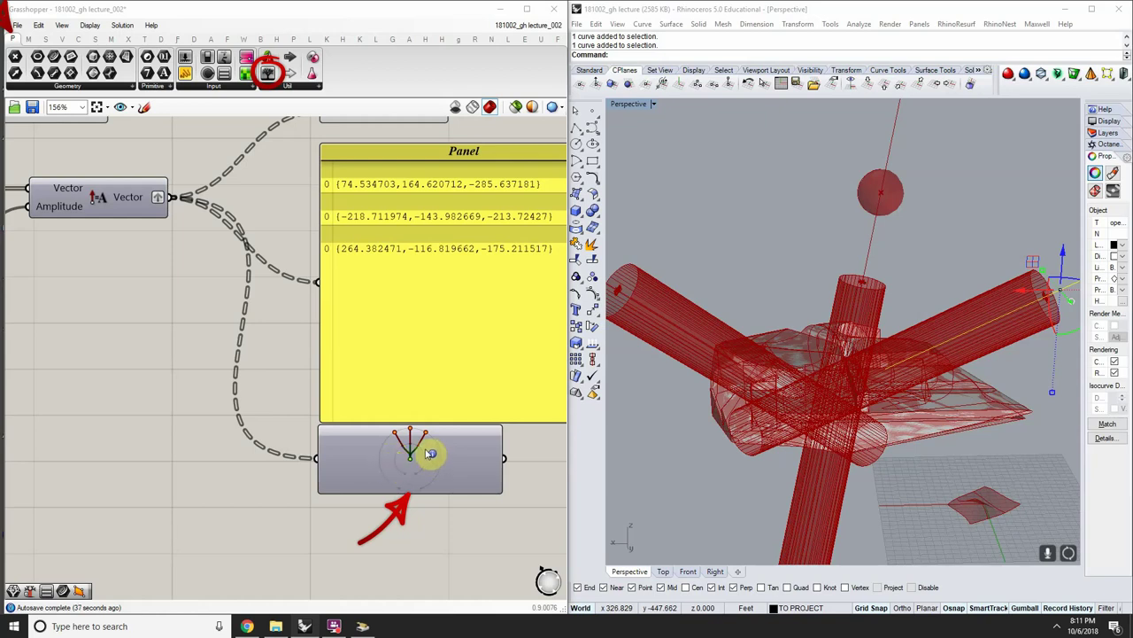
{"action": "scroll", "coordinate": [407, 398], "scroll_direction": "down", "scroll_amount": 3}
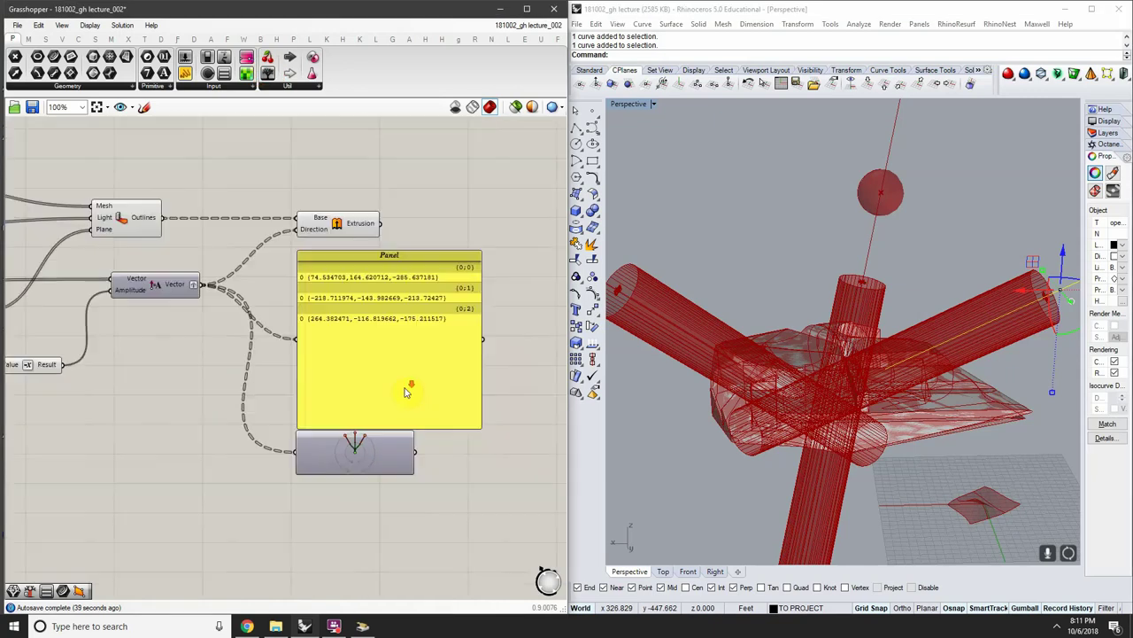
Select the Extrude component and examine its highlighted extrusions in Rhino
{"action": "left_click", "coordinate": [352, 213]}
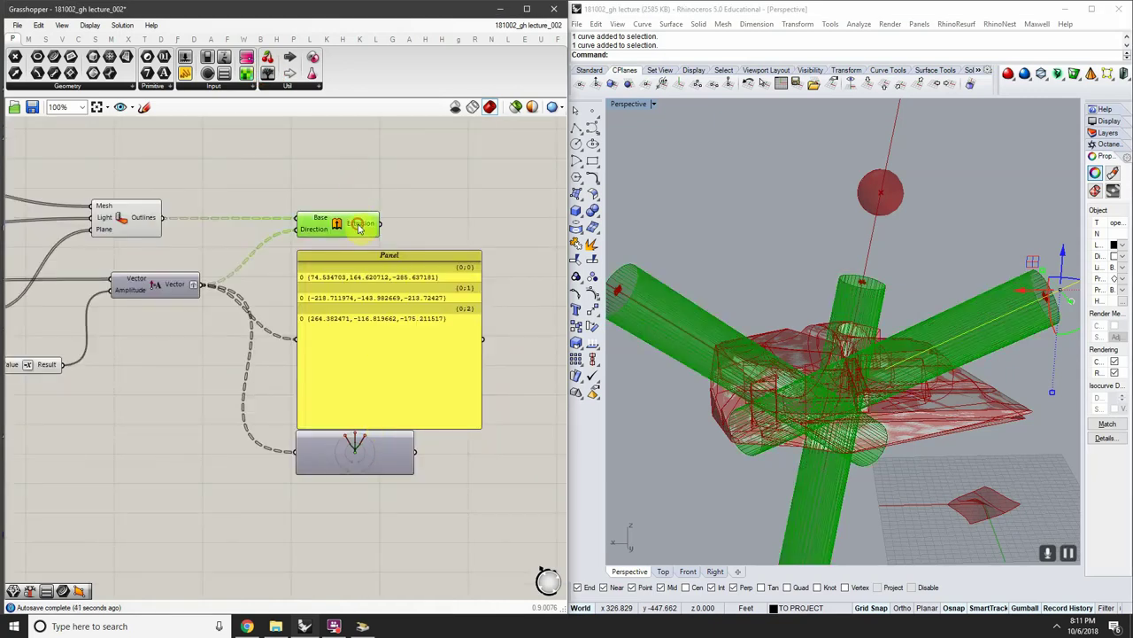
{"action": "right_click_drag", "start_coordinate": [643, 222], "coordinate": [881, 428]}
{"action": "scroll", "coordinate": [961, 433], "scroll_direction": "down", "scroll_amount": 5}
{"action": "right_click_drag", "start_coordinate": [391, 353], "coordinate": [290, 312]}
{"action": "scroll", "coordinate": [291, 313], "scroll_direction": "down", "scroll_amount": 3}
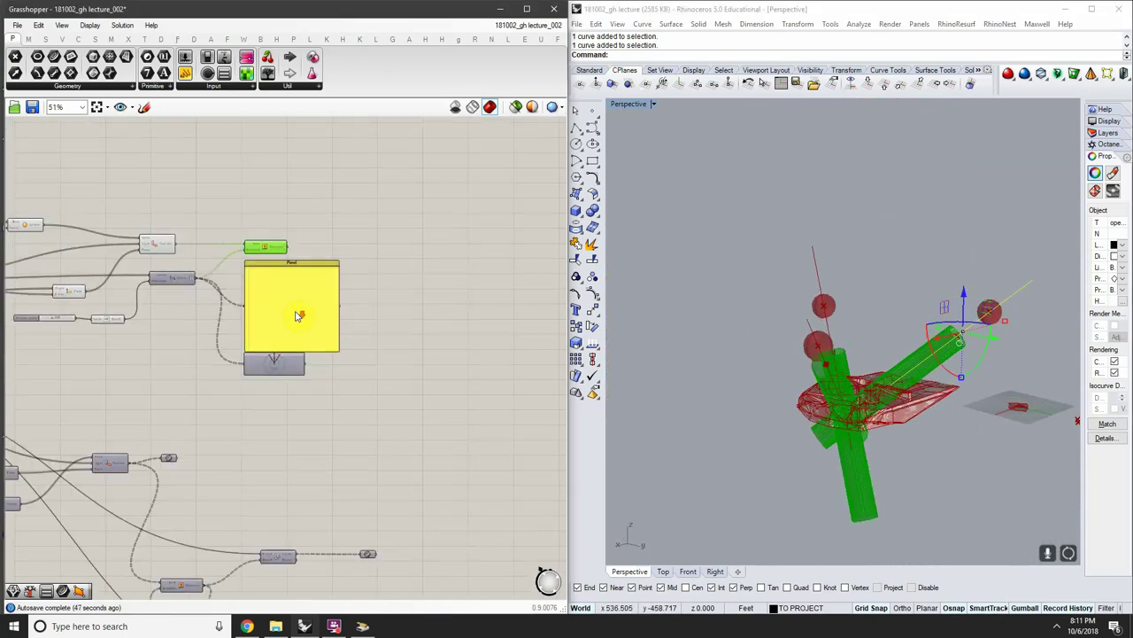
Separate the Panel and Param Viewer from the Extrude component and delete both of them
{"action": "left_click_drag", "start_coordinate": [299, 313], "coordinate": [474, 298]}
{"action": "scroll", "coordinate": [241, 266], "scroll_direction": "up", "scroll_amount": 4}
{"action": "right_click_drag", "start_coordinate": [277, 273], "coordinate": [441, 305]}
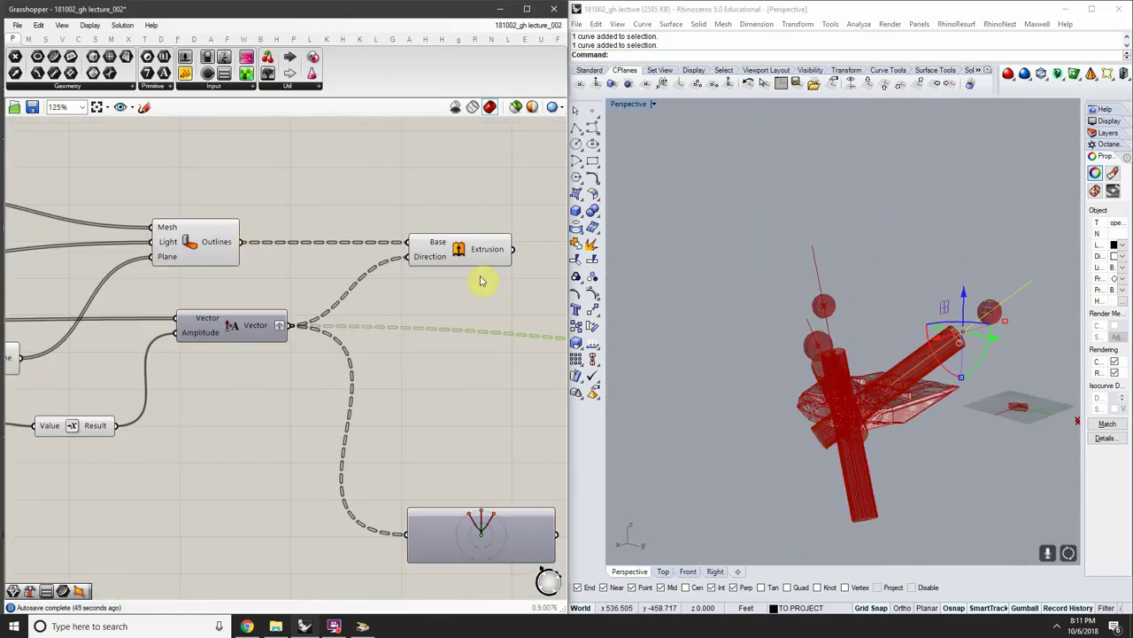
{"action": "left_click_drag", "start_coordinate": [476, 259], "coordinate": [460, 281]}
{"action": "scroll", "coordinate": [294, 324], "scroll_direction": "down", "scroll_amount": 4}
{"action": "left_click_drag", "start_coordinate": [367, 422], "coordinate": [255, 338]}
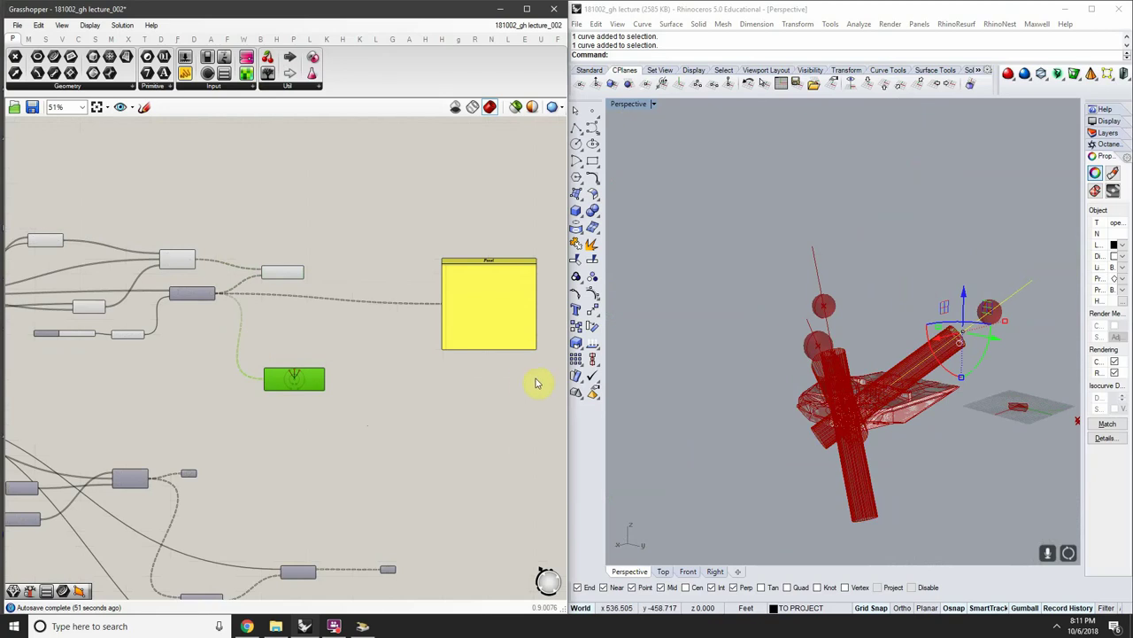
{"action": "key", "text": "Delete"}
{"action": "left_click", "coordinate": [504, 344]}
{"action": "key", "text": "Delete"}
{"action": "scroll", "coordinate": [225, 226], "scroll_direction": "up", "scroll_amount": 5}
Select the Extrude component and the Brep parameter in turn, and examine where the extrusions pass through the Brep
{"action": "left_click", "coordinate": [386, 369]}
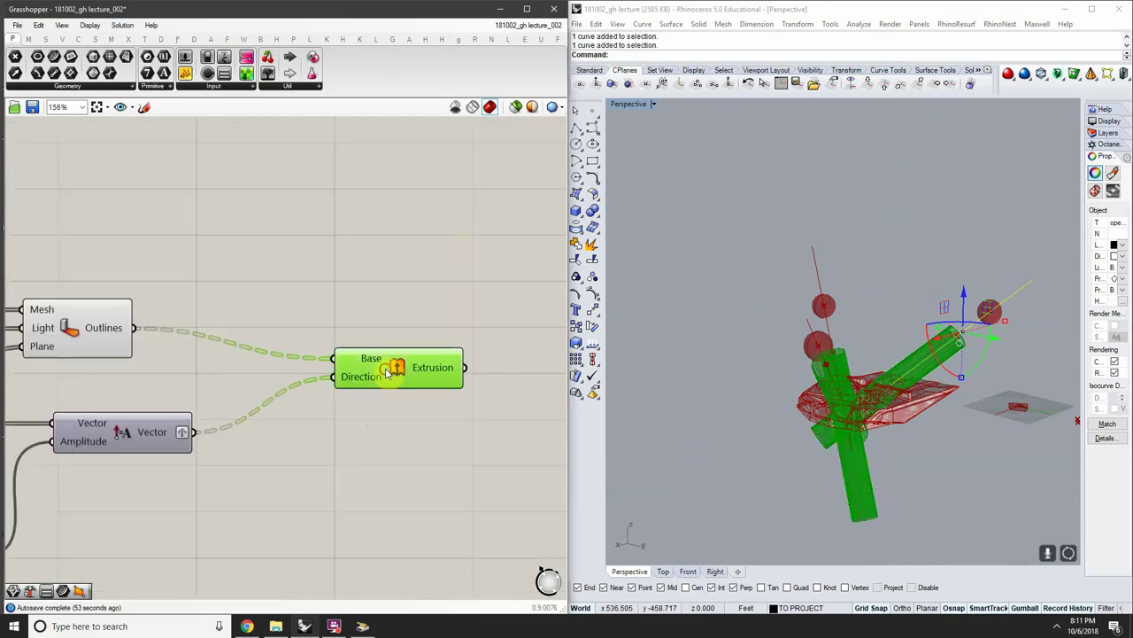
{"action": "right_click_drag", "start_coordinate": [929, 375], "coordinate": [927, 417]}
{"action": "scroll", "coordinate": [847, 415], "scroll_direction": "up", "scroll_amount": 4}
{"action": "scroll", "coordinate": [886, 364], "scroll_direction": "up", "scroll_amount": 3}
{"action": "scroll", "coordinate": [914, 348], "scroll_direction": "down", "scroll_amount": 4}
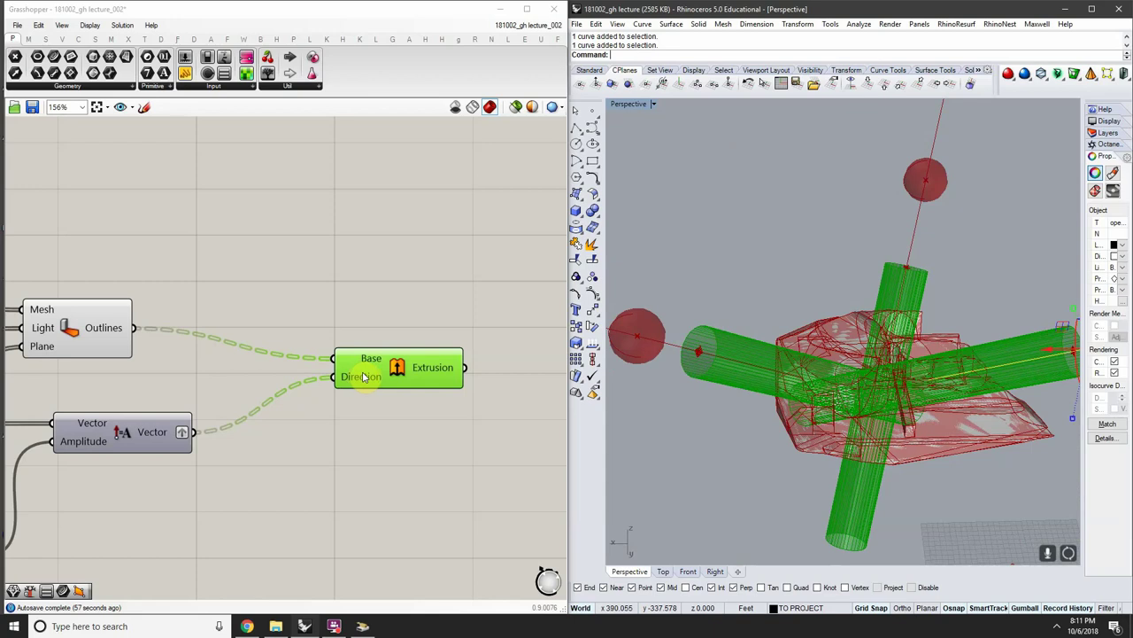
{"action": "scroll", "coordinate": [397, 375], "scroll_direction": "down", "scroll_amount": 5}
{"action": "scroll", "coordinate": [266, 337], "scroll_direction": "up", "scroll_amount": 3}
{"action": "left_click", "coordinate": [265, 352]}
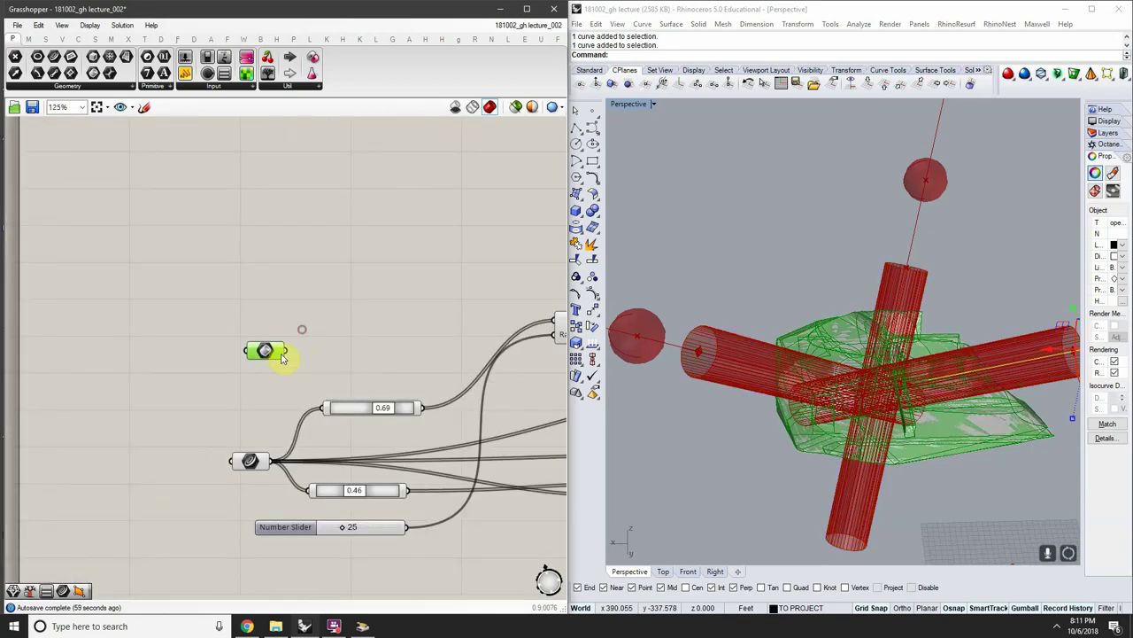
Look over the example definition below, following how its extrusion connects to the intersection components
{"action": "scroll", "coordinate": [284, 354], "scroll_direction": "down", "scroll_amount": 2}
{"action": "right_click_drag", "start_coordinate": [472, 335], "coordinate": [229, 314]}
{"action": "scroll", "coordinate": [463, 347], "scroll_direction": "up", "scroll_amount": 4}
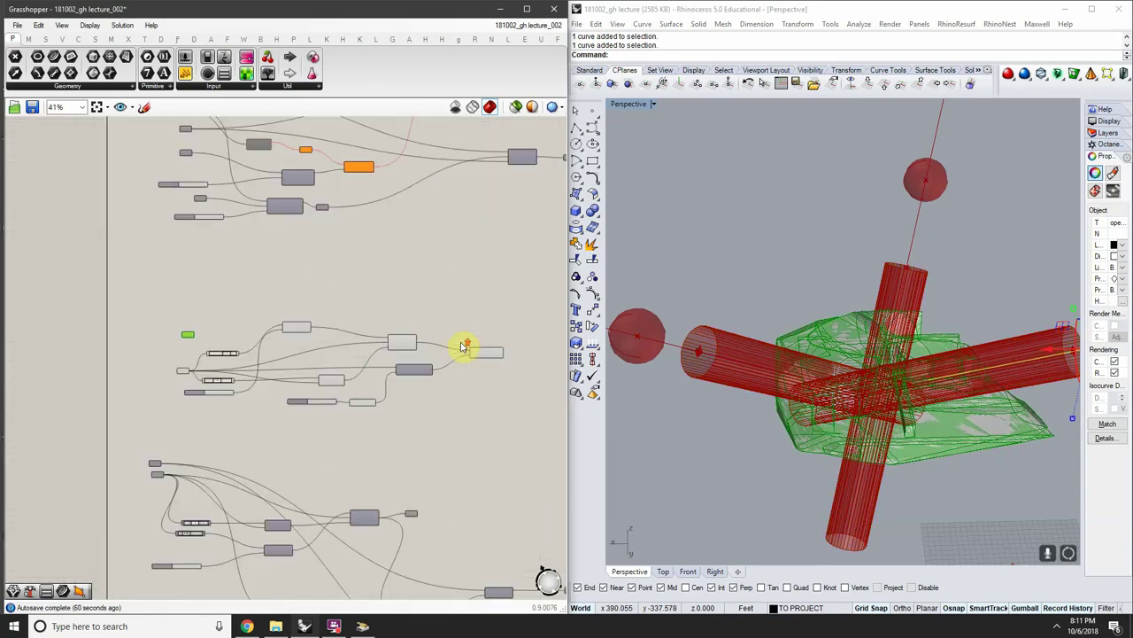
{"action": "scroll", "coordinate": [374, 336], "scroll_direction": "down", "scroll_amount": 2}
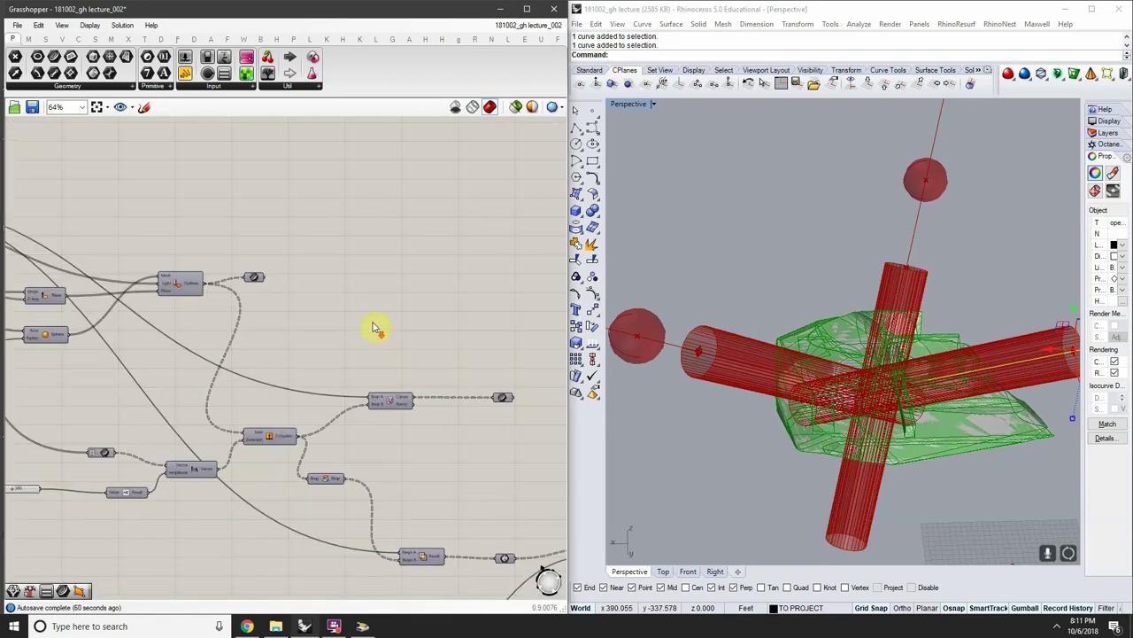
{"action": "right_click_drag", "start_coordinate": [324, 316], "coordinate": [355, 324]}
{"action": "right_click_drag", "start_coordinate": [316, 245], "coordinate": [324, 434]}
{"action": "right_click_drag", "start_coordinate": [313, 248], "coordinate": [346, 327]}
{"action": "scroll", "coordinate": [323, 281], "scroll_direction": "up", "scroll_amount": 1}
{"action": "right_click_drag", "start_coordinate": [347, 288], "coordinate": [471, 314]}
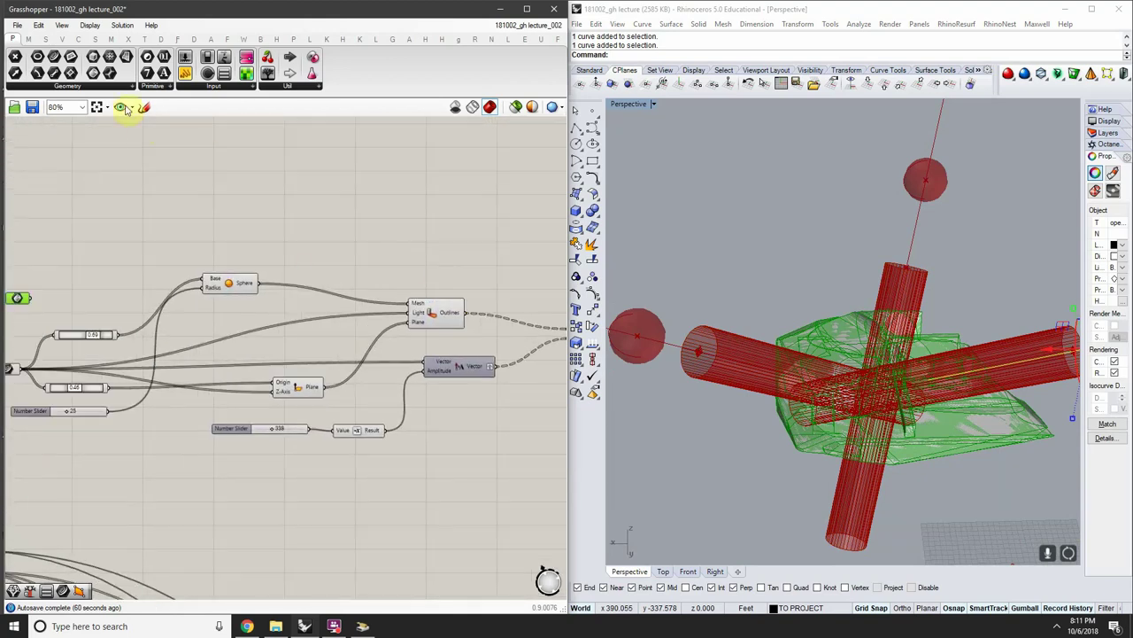
Add a Brep | Brep physical intersection component to the canvas above the Outlines component
{"action": "left_click", "coordinate": [78, 41]}
{"action": "left_click", "coordinate": [95, 40]}
{"action": "left_click", "coordinate": [124, 41]}
{"action": "left_click", "coordinate": [141, 42]}
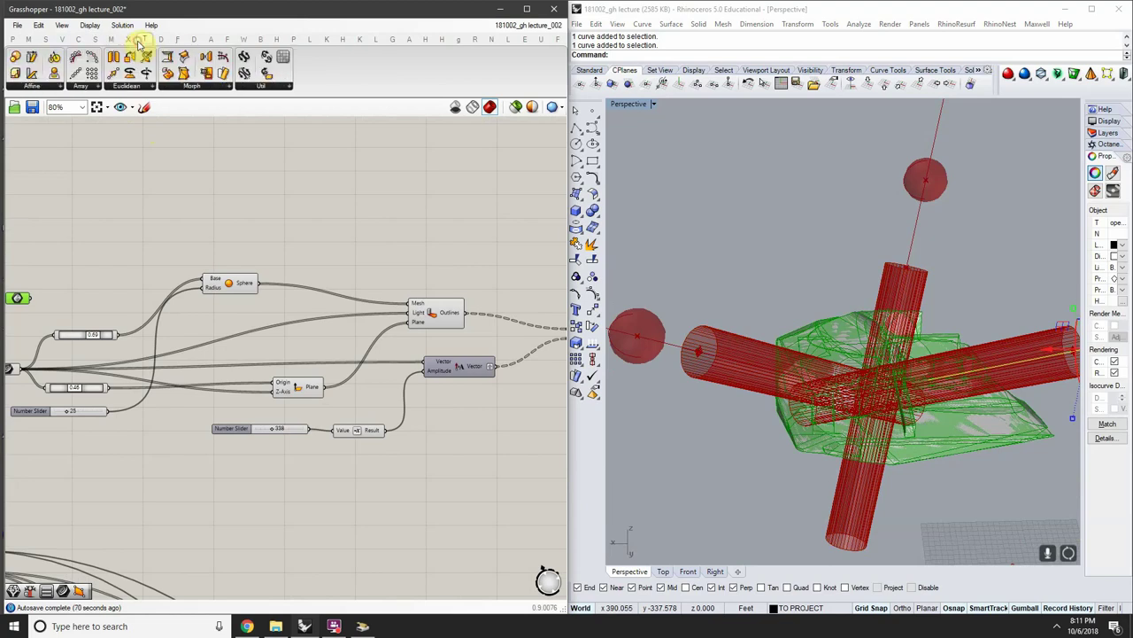
{"action": "left_click", "coordinate": [128, 41]}
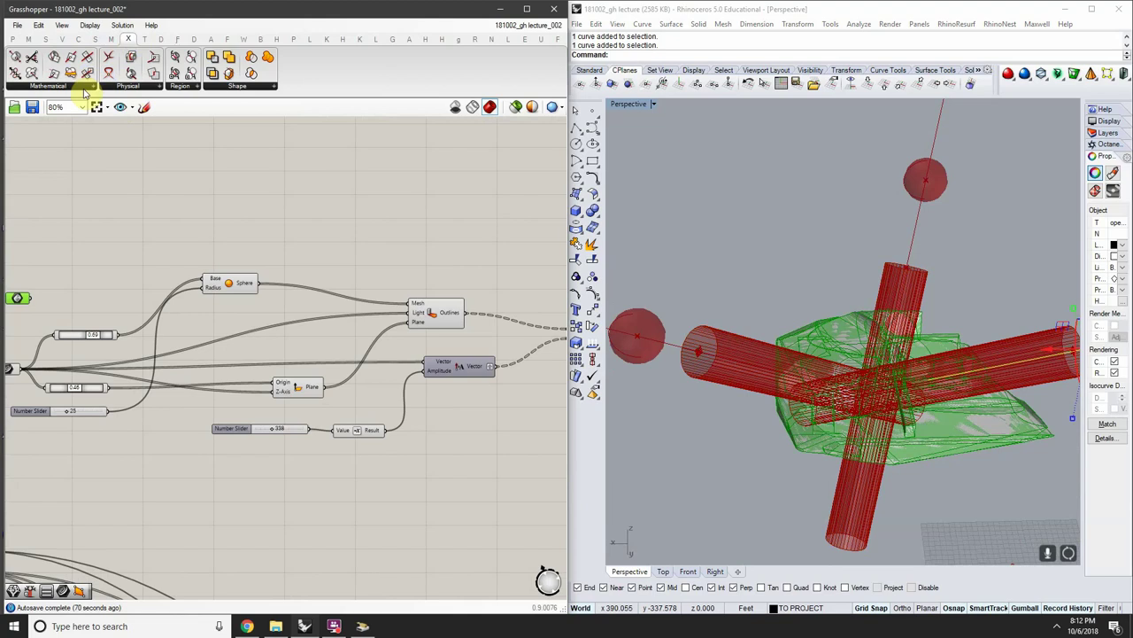
{"action": "left_click", "coordinate": [126, 87]}
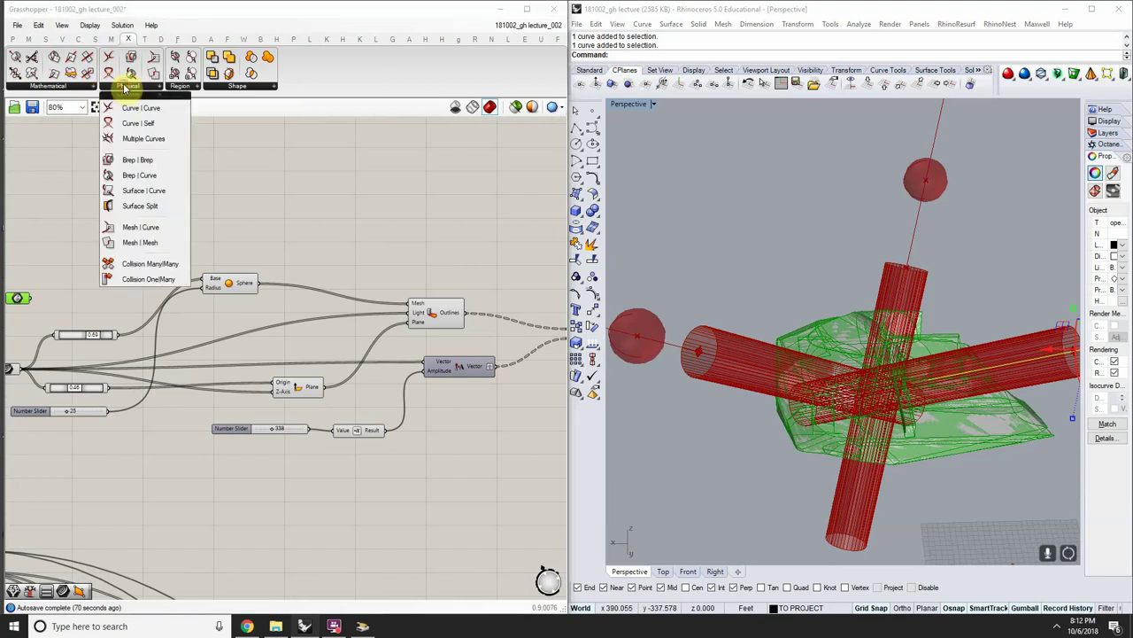
{"action": "left_click", "coordinate": [143, 162]}
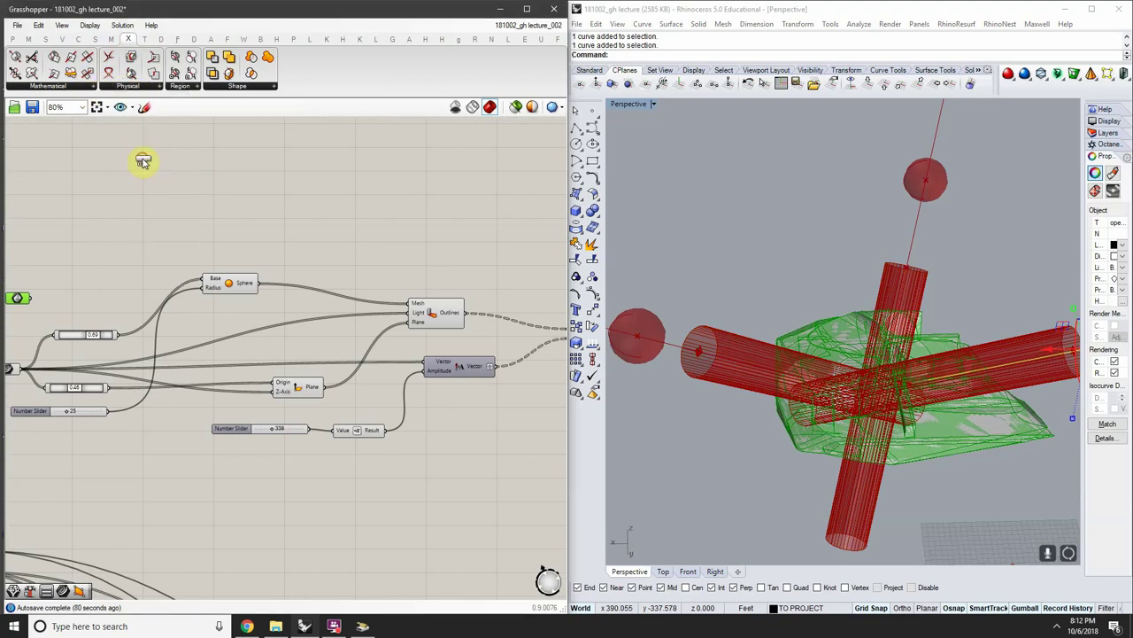
{"action": "left_click", "coordinate": [399, 248]}
Move the Brep | Brep component past the Extrude component's output, slightly above it
{"action": "right_click_drag", "start_coordinate": [439, 251], "coordinate": [288, 237]}
{"action": "left_click_drag", "start_coordinate": [288, 237], "coordinate": [576, 363]}
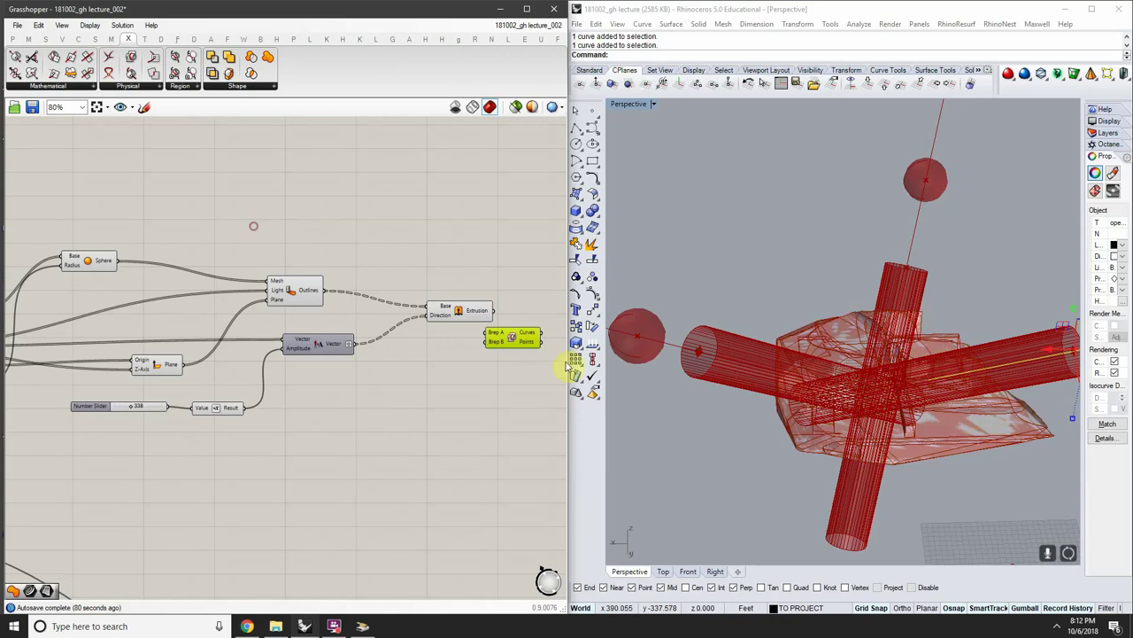
{"action": "right_click_drag", "start_coordinate": [511, 349], "coordinate": [391, 333]}
{"action": "scroll", "coordinate": [380, 312], "scroll_direction": "up", "scroll_amount": 4}
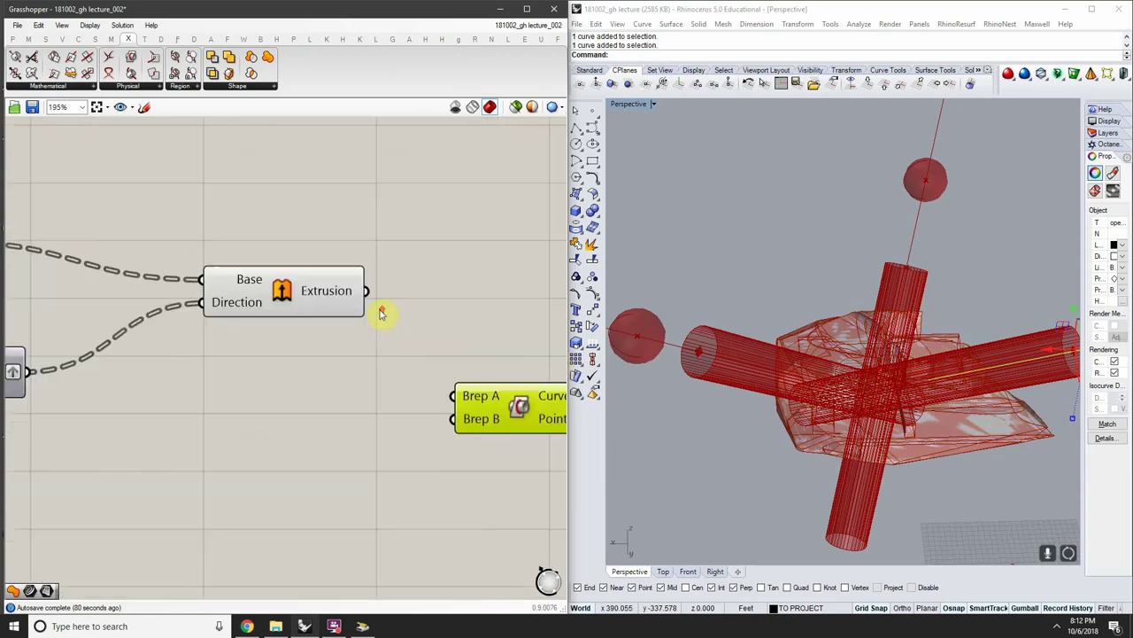
{"action": "left_click_drag", "start_coordinate": [526, 425], "coordinate": [518, 221]}
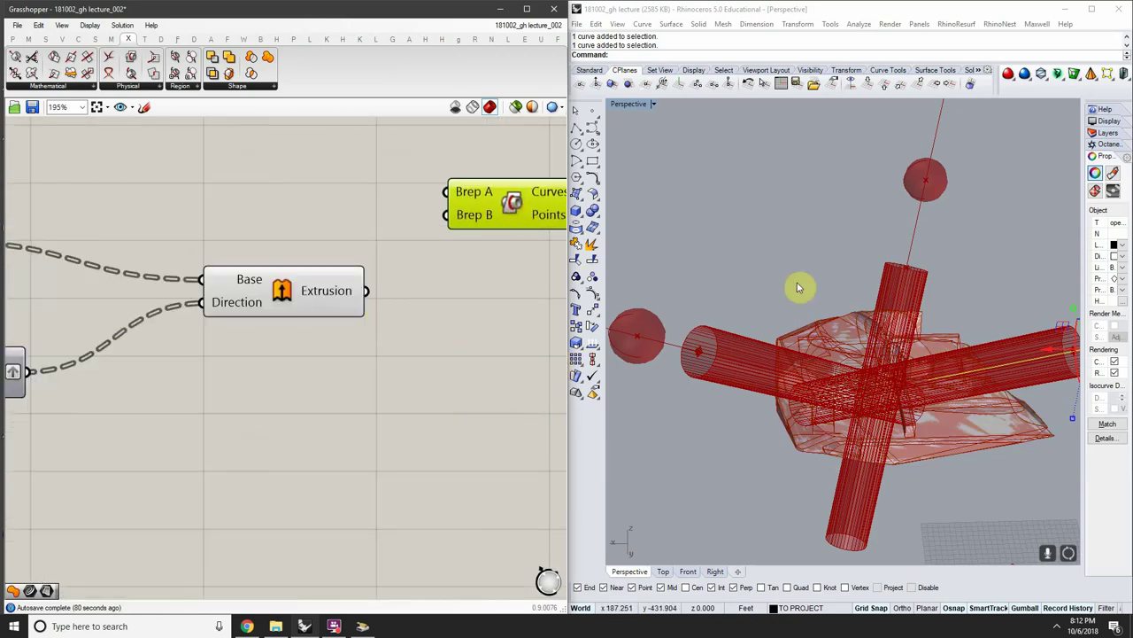
{"action": "right_click_drag", "start_coordinate": [901, 369], "coordinate": [989, 363]}
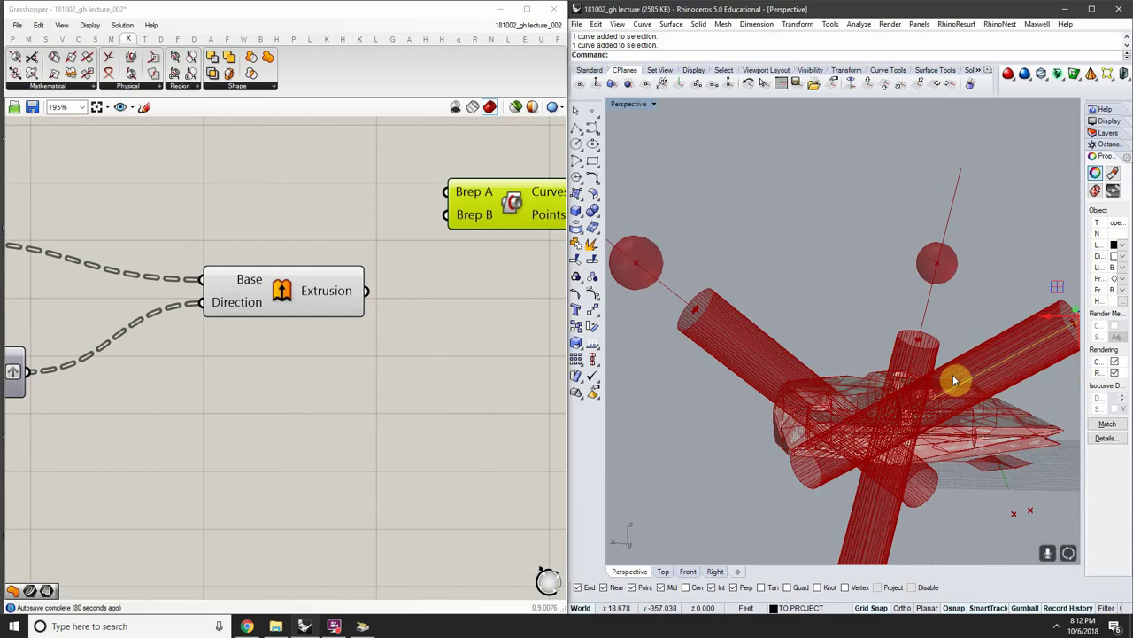
{"action": "scroll", "coordinate": [364, 299], "scroll_direction": "down", "scroll_amount": 3}
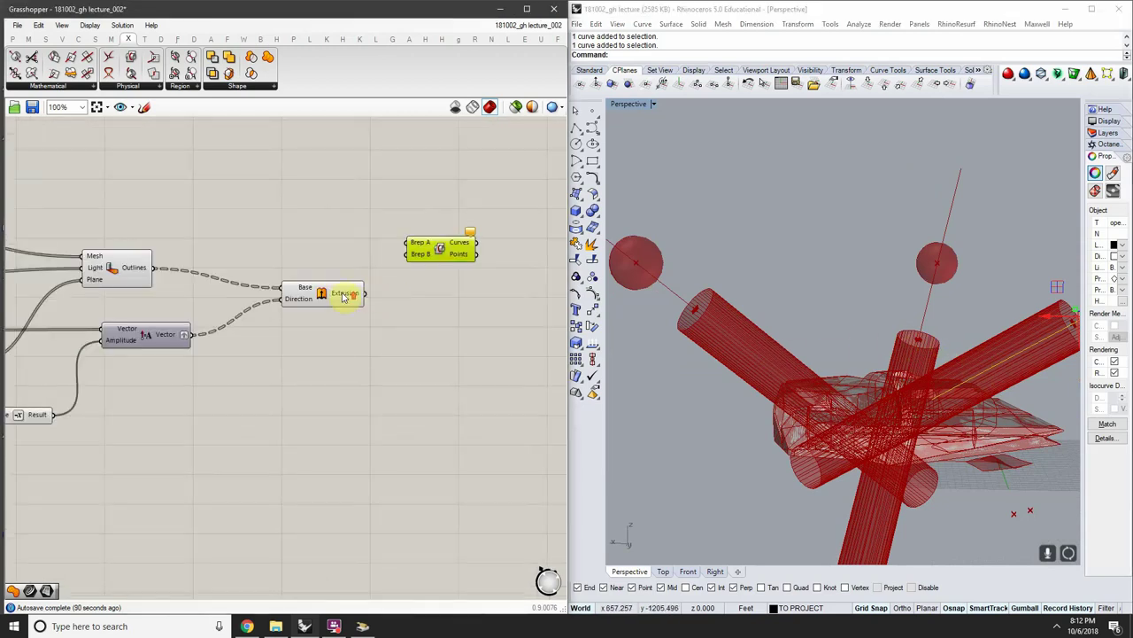
Connect the Brep parameter to Brep A and the Extrusion output to Brep B of the Brep | Brep component
{"action": "scroll", "coordinate": [343, 297], "scroll_direction": "up", "scroll_amount": 3}
{"action": "left_click", "coordinate": [343, 298]}
{"action": "scroll", "coordinate": [342, 297], "scroll_direction": "down", "scroll_amount": 4}
{"action": "right_click_drag", "start_coordinate": [182, 273], "coordinate": [383, 275]}
{"action": "right_click_drag", "start_coordinate": [58, 254], "coordinate": [248, 257]}
{"action": "scroll", "coordinate": [118, 269], "scroll_direction": "up", "scroll_amount": 2}
{"action": "left_click", "coordinate": [118, 270]}
{"action": "left_click_drag", "start_coordinate": [118, 270], "coordinate": [308, 171]}
{"action": "scroll", "coordinate": [36, 213], "scroll_direction": "down", "scroll_amount": 3}
{"action": "scroll", "coordinate": [55, 210], "scroll_direction": "up", "scroll_amount": 2}
{"action": "scroll", "coordinate": [140, 166], "scroll_direction": "down", "scroll_amount": 6}
{"action": "scroll", "coordinate": [337, 198], "scroll_direction": "up", "scroll_amount": 6}
{"action": "right_click_drag", "start_coordinate": [287, 194], "coordinate": [294, 205]}
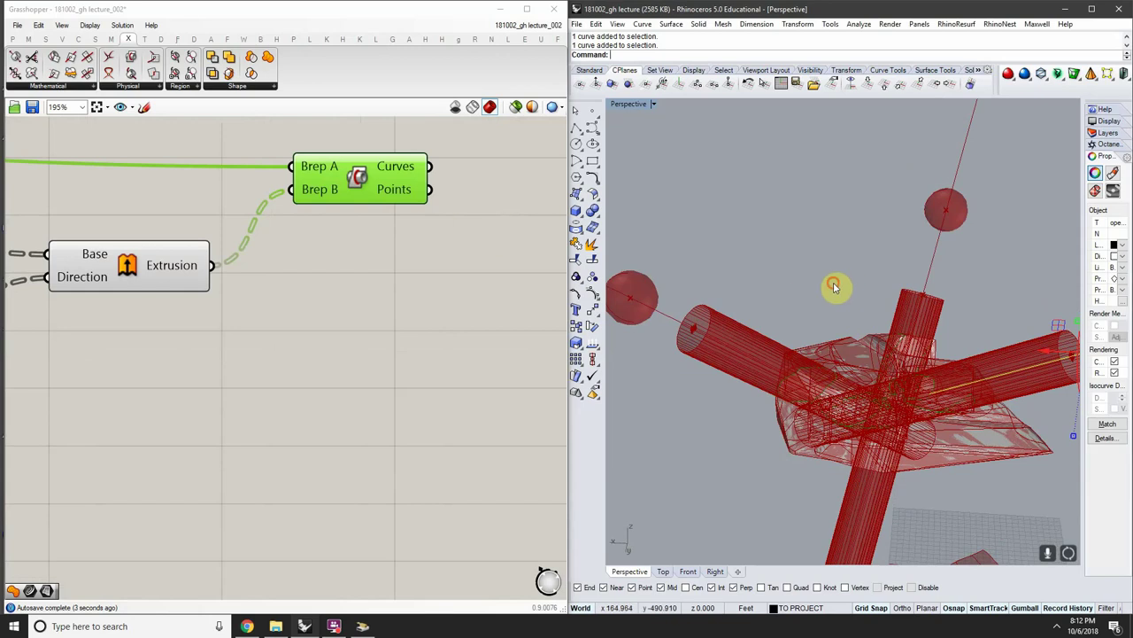
Turn off the preview of the sphere, shadow and extrusion components and of the Brep parameter
{"action": "left_click", "coordinate": [834, 287]}
{"action": "scroll", "coordinate": [923, 337], "scroll_direction": "down", "scroll_amount": 6}
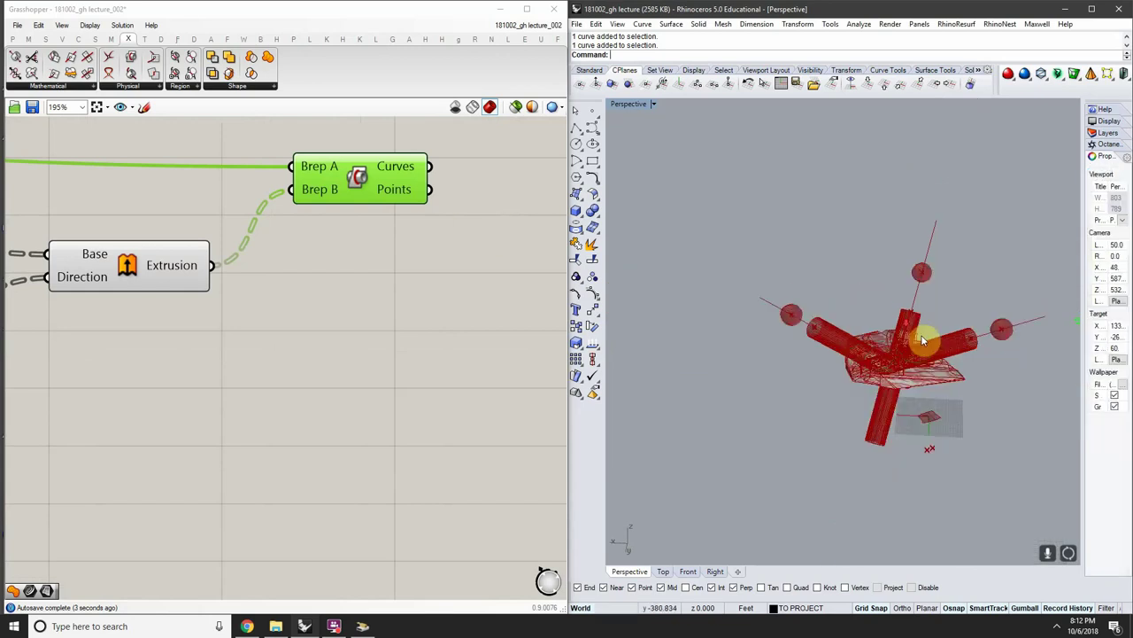
{"action": "scroll", "coordinate": [973, 363], "scroll_direction": "up", "scroll_amount": 8}
{"action": "right_click_drag", "start_coordinate": [979, 377], "coordinate": [935, 415]}
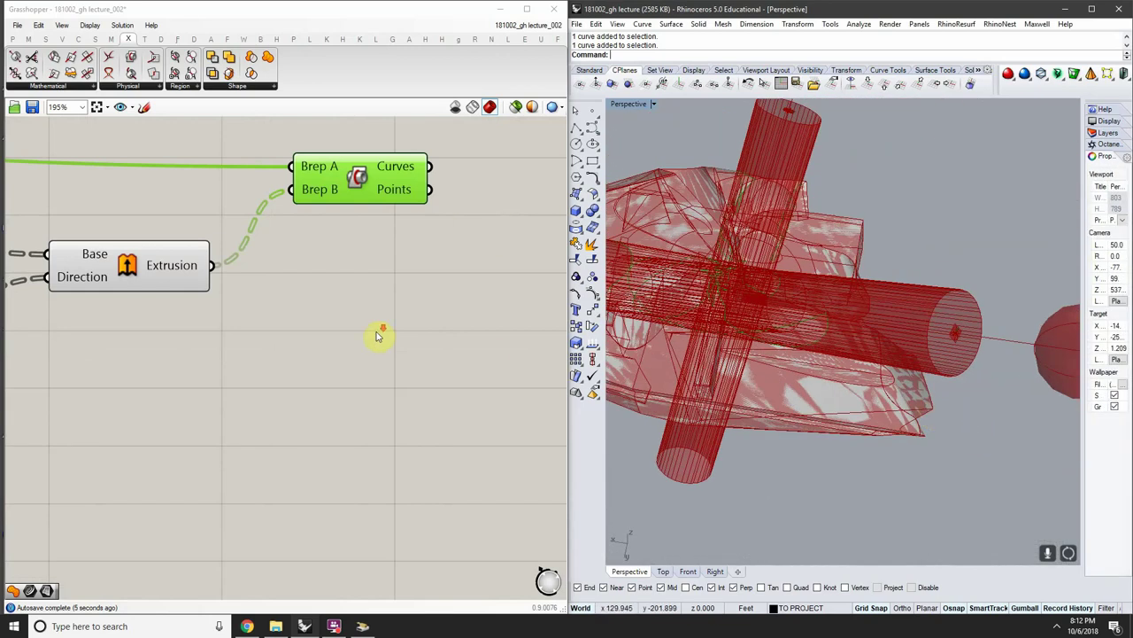
{"action": "scroll", "coordinate": [430, 298], "scroll_direction": "down", "scroll_amount": 6}
{"action": "left_click_drag", "start_coordinate": [486, 360], "coordinate": [153, 266]}
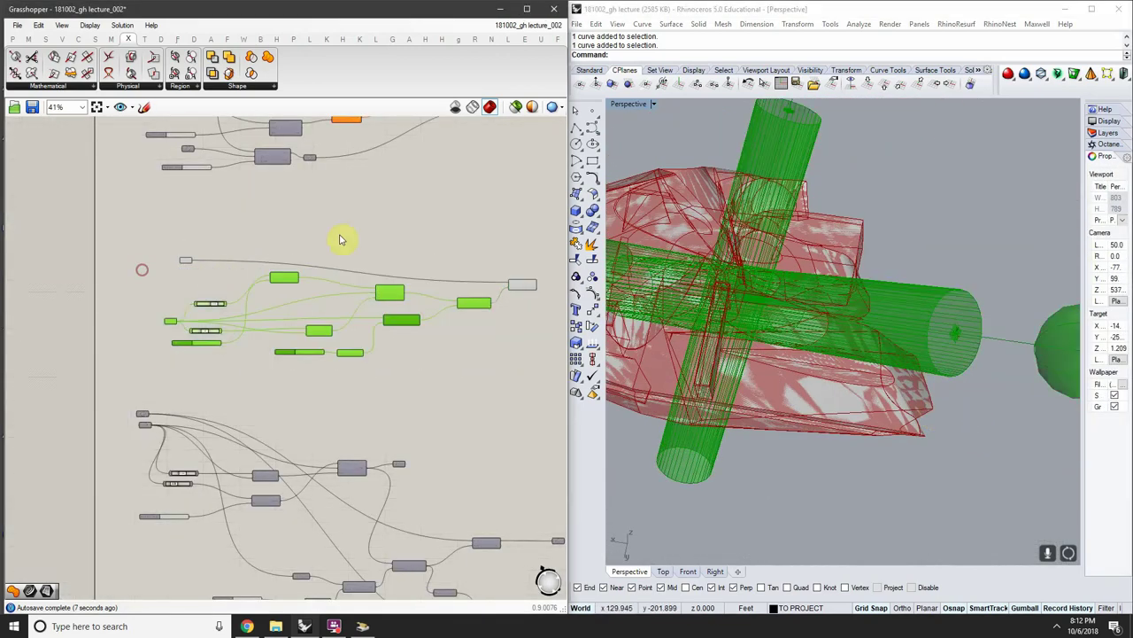
{"action": "right_click", "coordinate": [347, 218]}
{"action": "left_click", "coordinate": [373, 245]}
{"action": "left_click", "coordinate": [185, 259]}
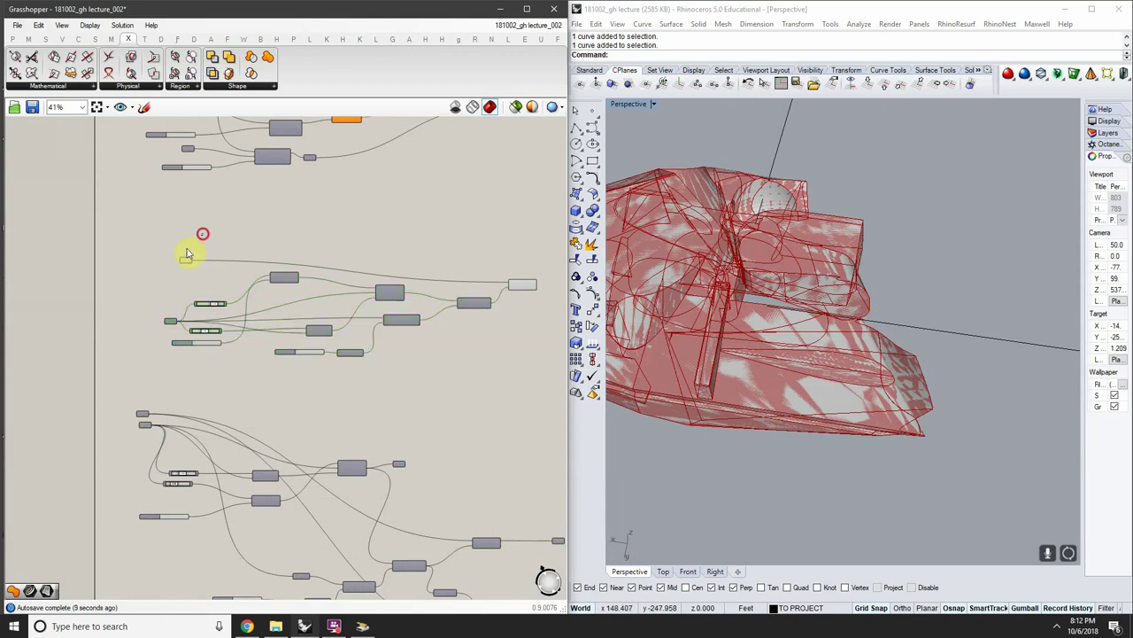
{"action": "right_click", "coordinate": [232, 222]}
{"action": "left_click", "coordinate": [263, 248]}
Select the Brep | Brep component and examine its intersection curves around the model
{"action": "right_click_drag", "start_coordinate": [867, 335], "coordinate": [873, 370]}
{"action": "right_click_drag", "start_coordinate": [511, 284], "coordinate": [417, 238]}
{"action": "scroll", "coordinate": [418, 238], "scroll_direction": "up", "scroll_amount": 5}
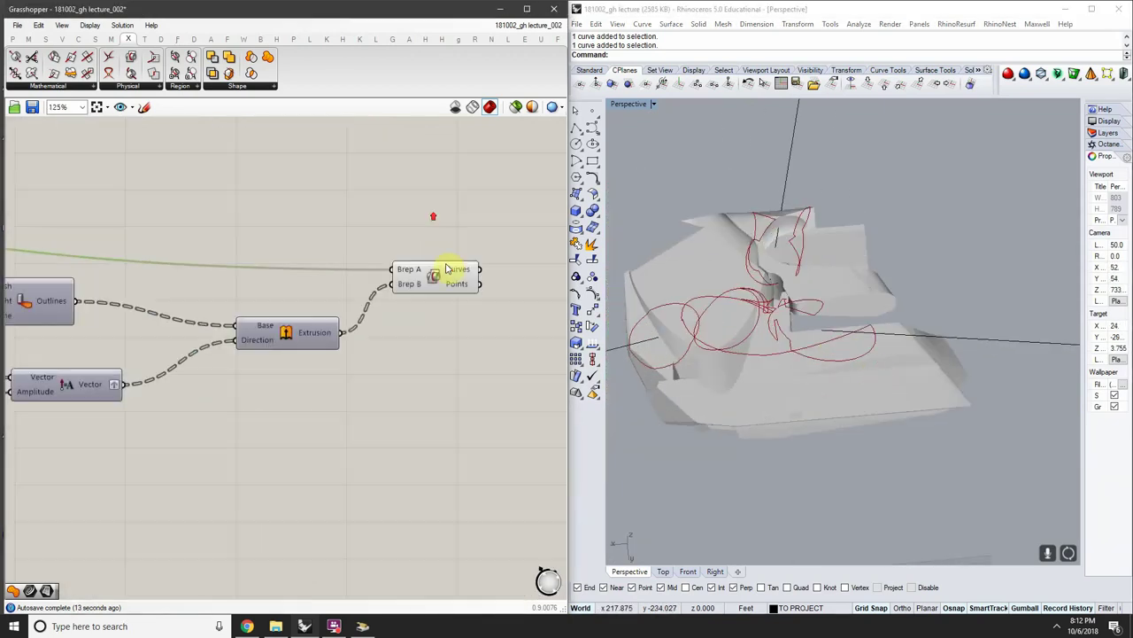
{"action": "left_click", "coordinate": [450, 268]}
{"action": "right_click_drag", "start_coordinate": [759, 263], "coordinate": [855, 398]}
{"action": "scroll", "coordinate": [425, 329], "scroll_direction": "up", "scroll_amount": 2}
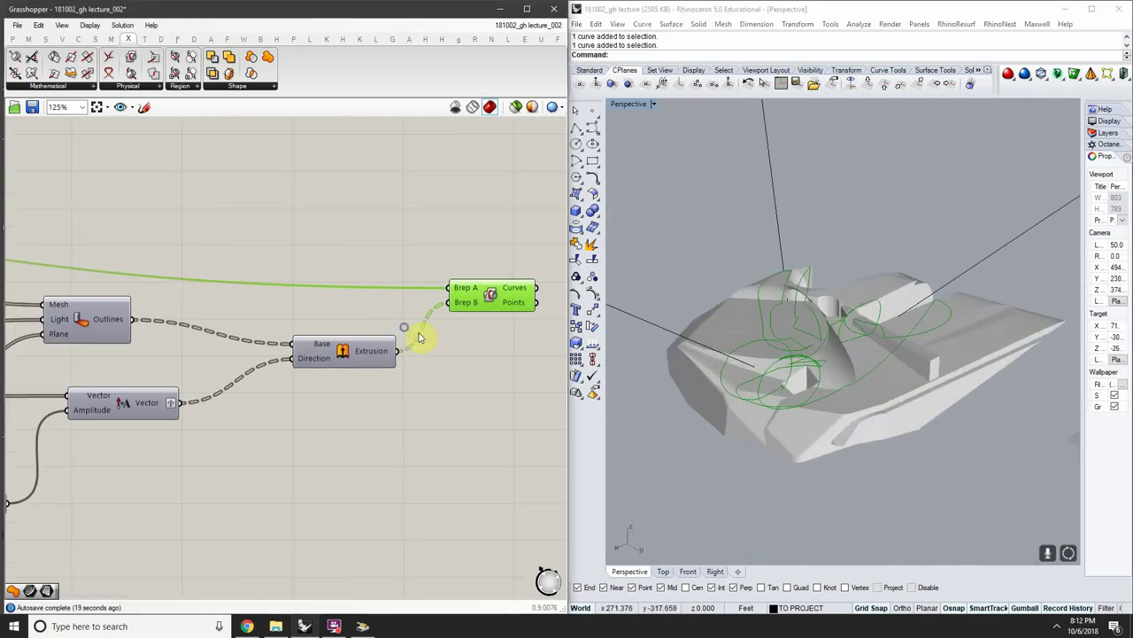
{"action": "right_click", "coordinate": [379, 361]}
{"action": "left_click", "coordinate": [397, 310]}
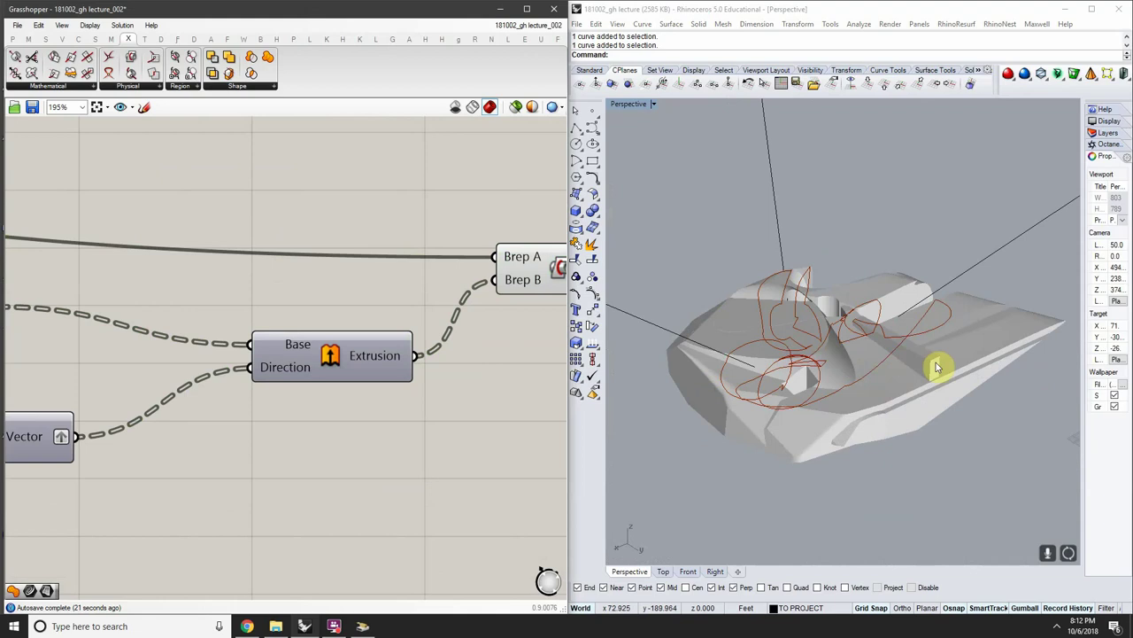
{"action": "scroll", "coordinate": [403, 326], "scroll_direction": "down", "scroll_amount": 3}
{"action": "scroll", "coordinate": [298, 349], "scroll_direction": "up", "scroll_amount": 2}
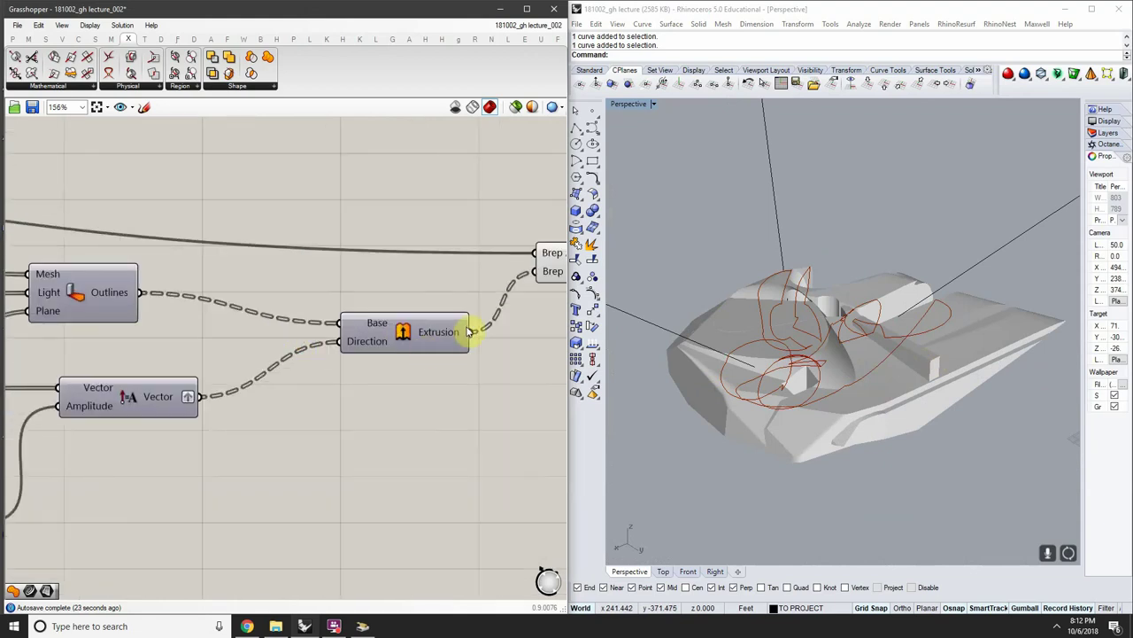
{"action": "left_click", "coordinate": [483, 295]}
{"action": "scroll", "coordinate": [487, 287], "scroll_direction": "down", "scroll_amount": 3}
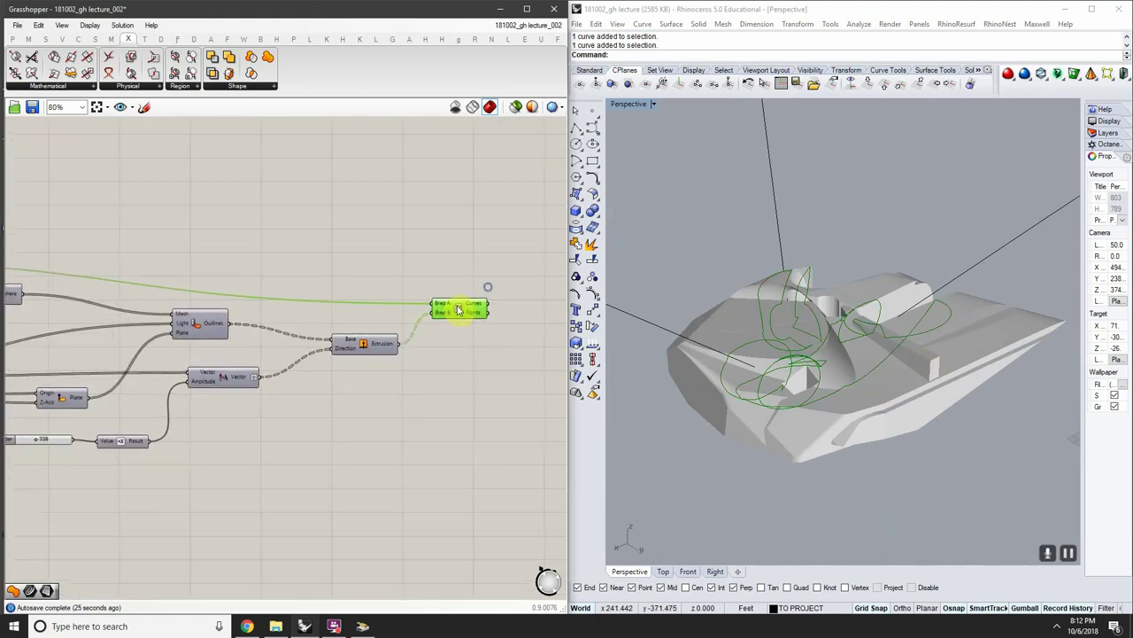
{"action": "scroll", "coordinate": [463, 263], "scroll_direction": "up", "scroll_amount": 3}
{"action": "left_click_drag", "start_coordinate": [463, 263], "coordinate": [462, 264]}
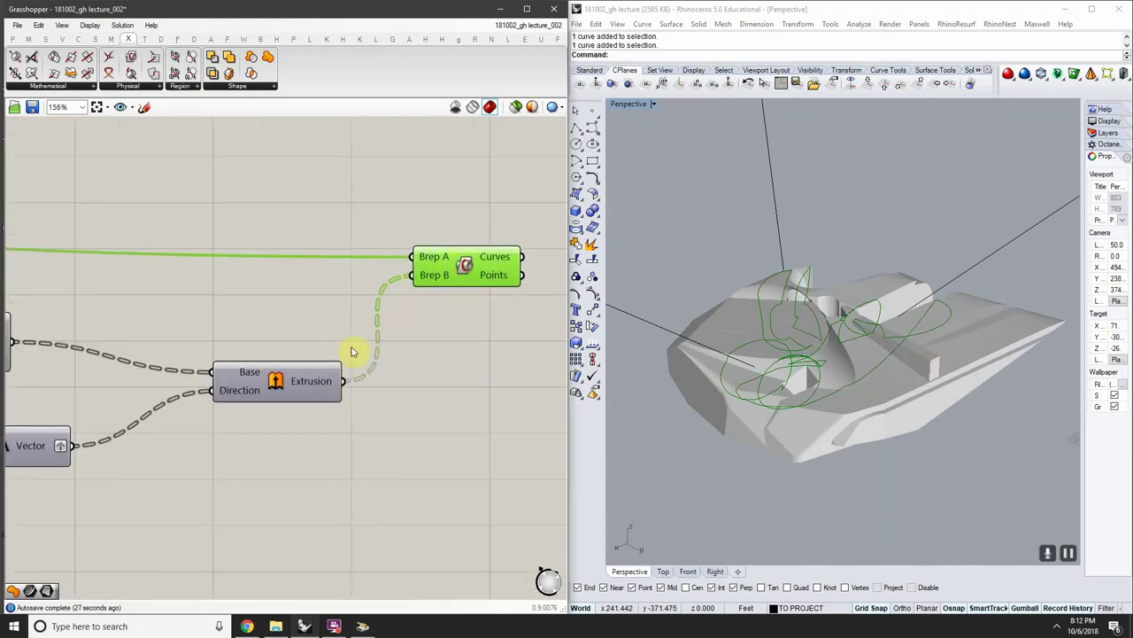
Turn the Extrude component's preview back on
{"action": "left_click", "coordinate": [328, 380]}
{"action": "right_click", "coordinate": [327, 381]}
{"action": "left_click", "coordinate": [290, 373]}
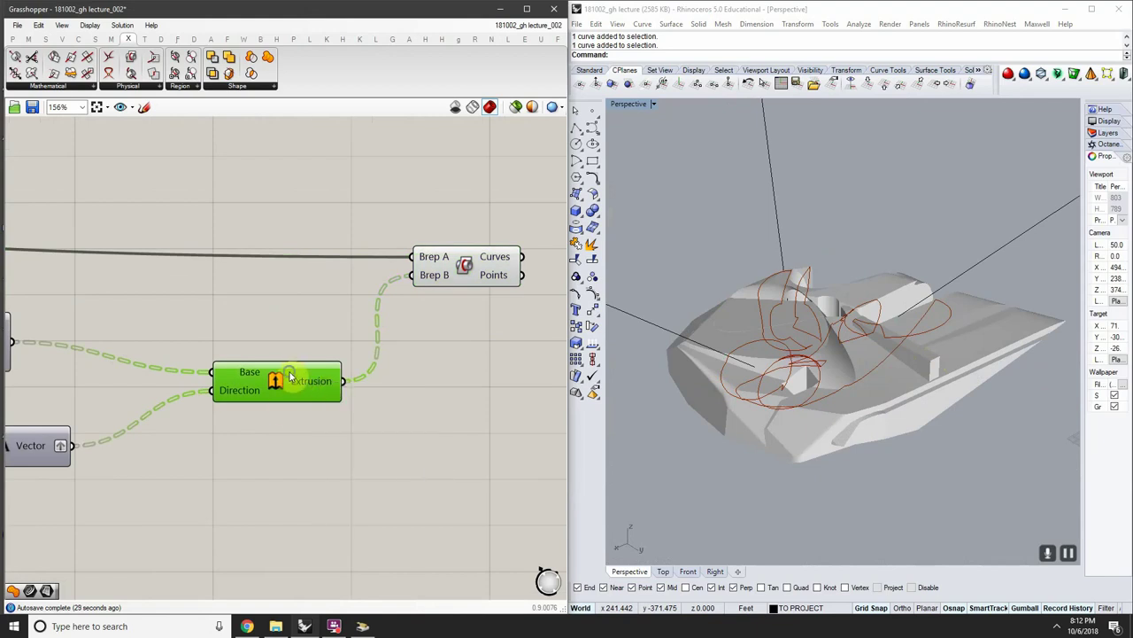
{"action": "right_click", "coordinate": [290, 372]}
{"action": "left_click", "coordinate": [320, 395]}
{"action": "right_click_drag", "start_coordinate": [359, 366], "coordinate": [326, 367]}
{"action": "right_click_drag", "start_coordinate": [428, 313], "coordinate": [319, 328]}
Move Brep | Brep farther from Extrude and insert a Cap Holes component between the Extrusion output and Brep B
{"action": "left_click_drag", "start_coordinate": [332, 283], "coordinate": [489, 245]}
{"action": "right_click_drag", "start_coordinate": [816, 347], "coordinate": [770, 347]}
{"action": "double_click", "coordinate": [310, 391]}
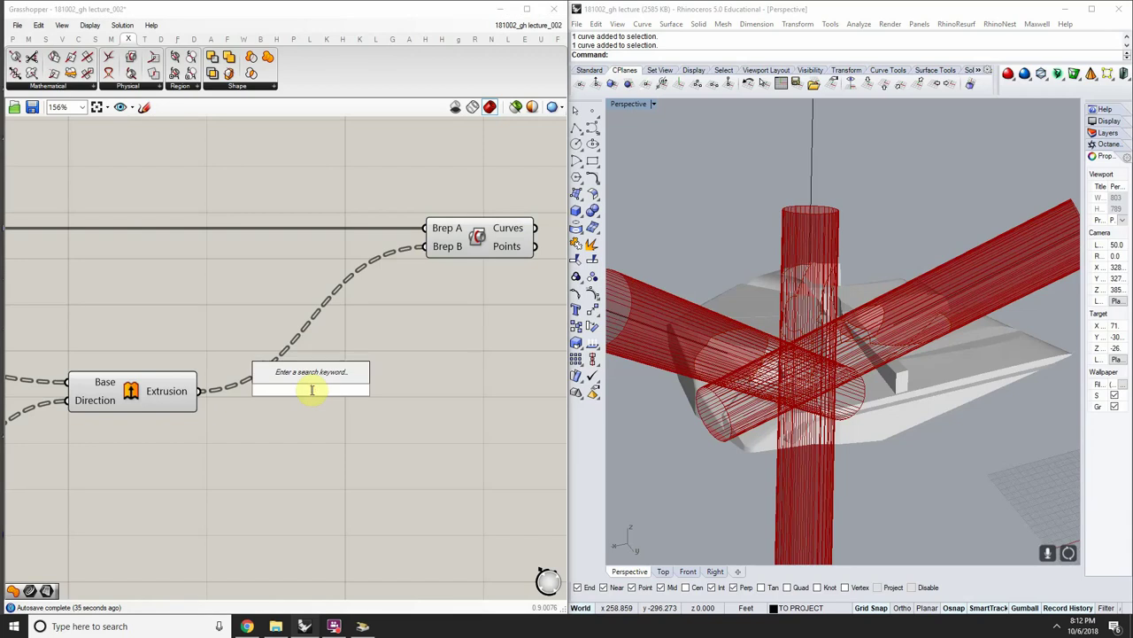
{"action": "type", "text": "cap"}
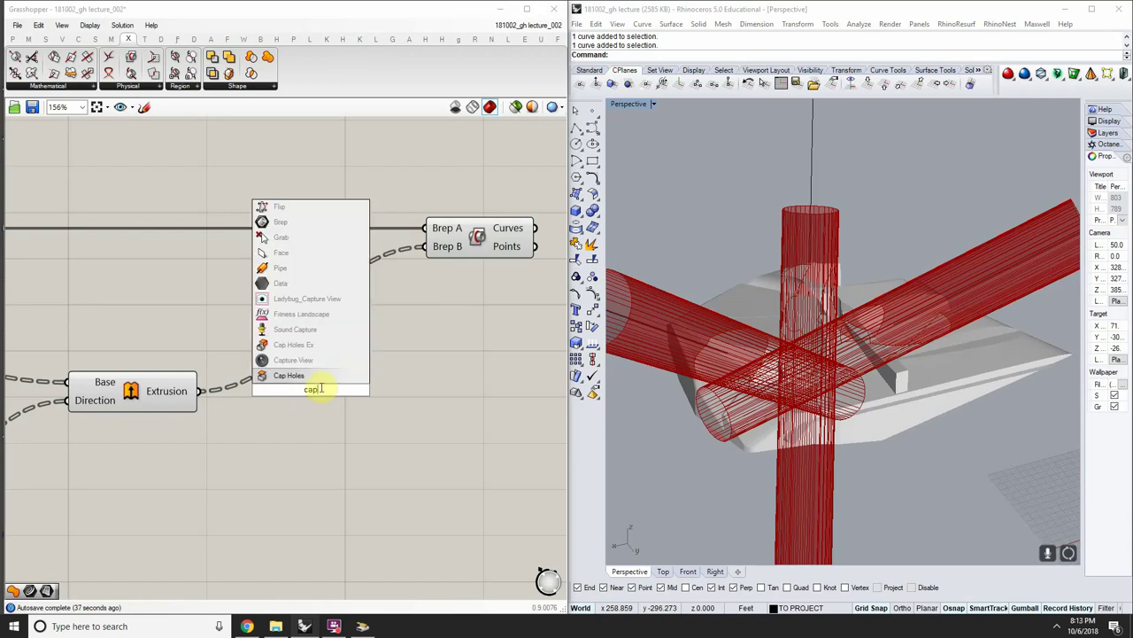
{"action": "left_click", "coordinate": [292, 377]}
{"action": "right_click_drag", "start_coordinate": [230, 389], "coordinate": [283, 387]}
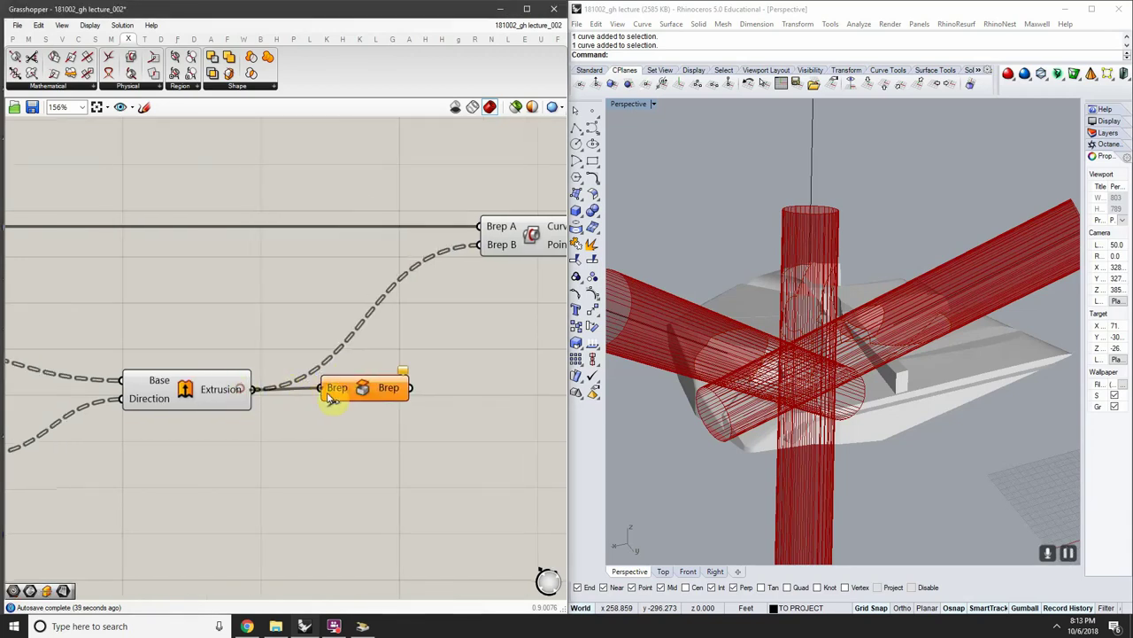
{"action": "left_click", "coordinate": [389, 406]}
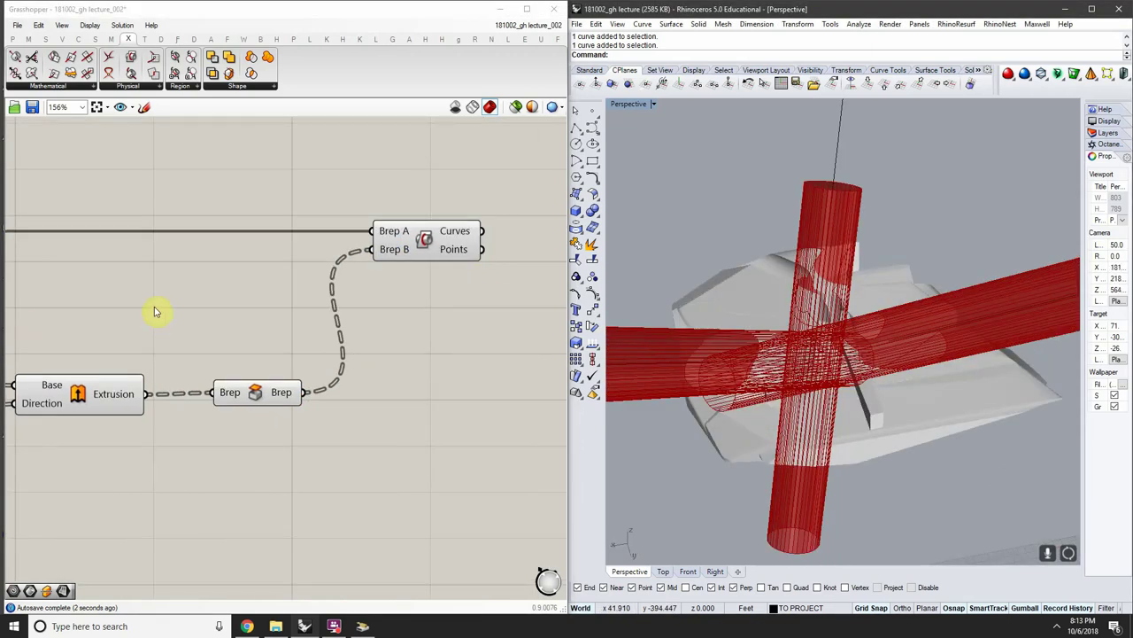
{"action": "left_click", "coordinate": [463, 241]}
{"action": "right_click_drag", "start_coordinate": [906, 270], "coordinate": [846, 326]}
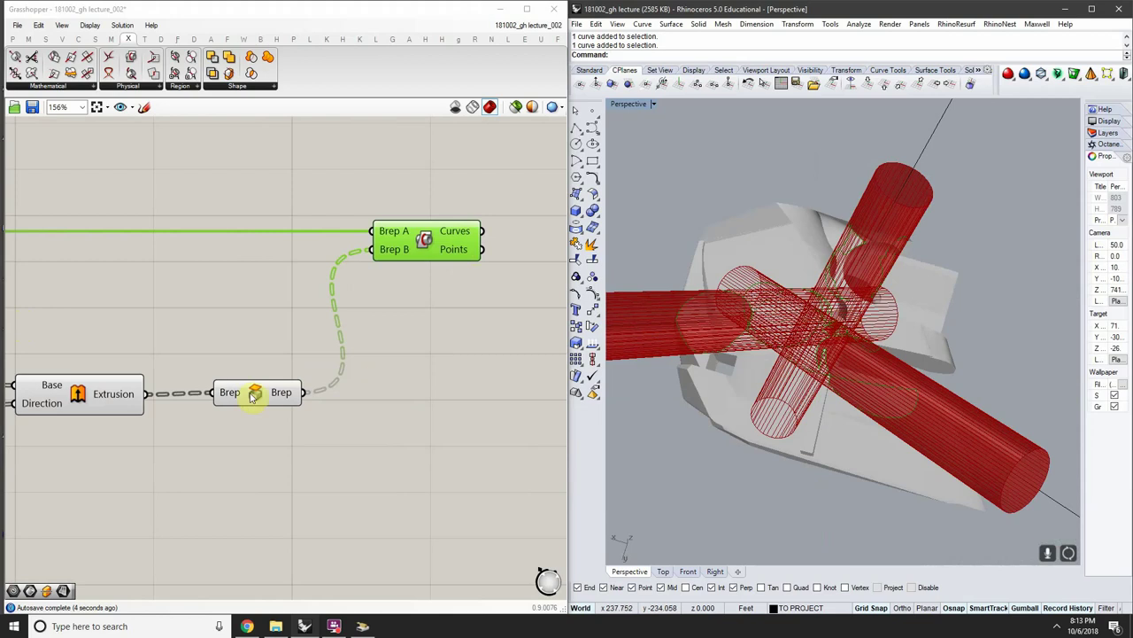
Turn off the preview of the Extrude and Cap Holes components
{"action": "scroll", "coordinate": [196, 370], "scroll_direction": "down", "scroll_amount": 4}
{"action": "right_click_drag", "start_coordinate": [197, 370], "coordinate": [396, 346]}
{"action": "left_click_drag", "start_coordinate": [444, 411], "coordinate": [301, 315]}
{"action": "right_click", "coordinate": [357, 360]}
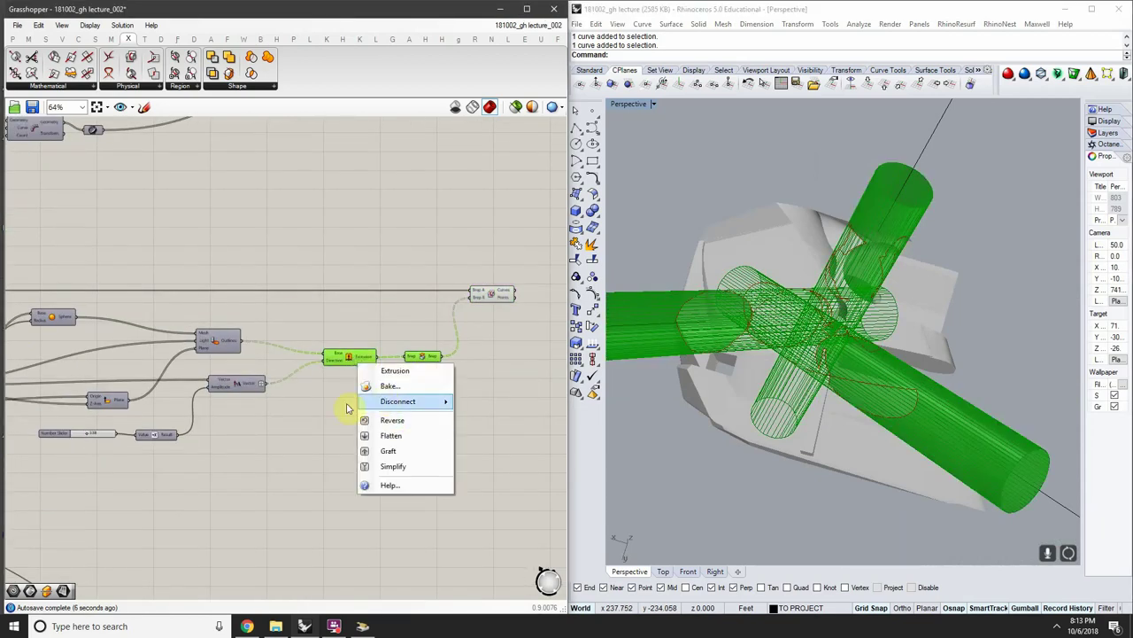
{"action": "right_click", "coordinate": [352, 351]}
{"action": "left_click", "coordinate": [380, 316]}
{"action": "scroll", "coordinate": [392, 349], "scroll_direction": "up", "scroll_amount": 5}
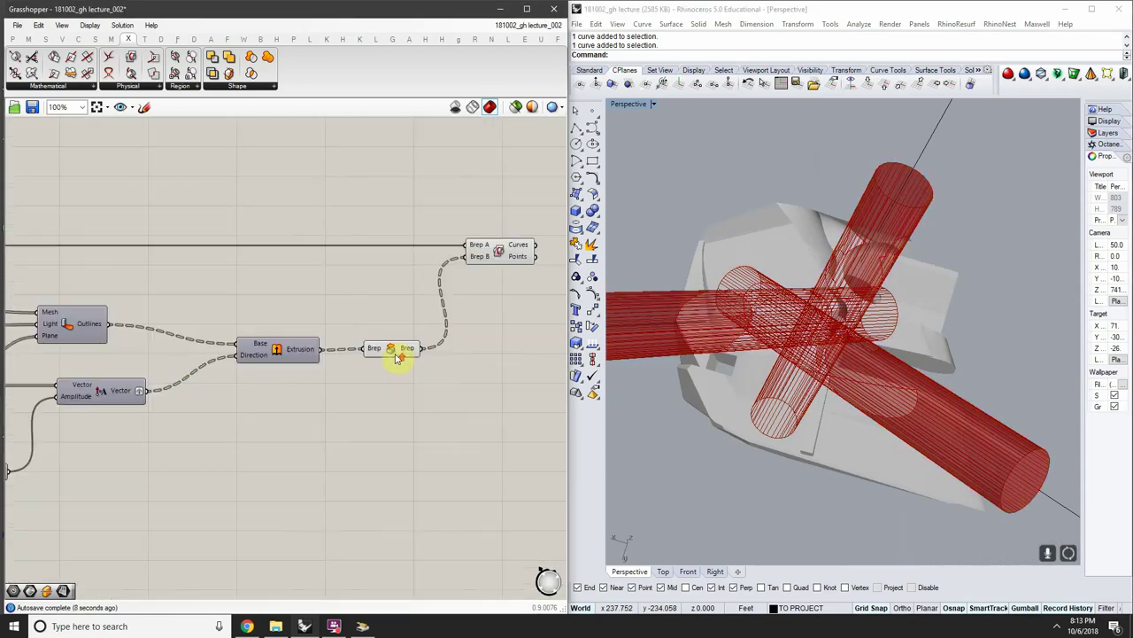
{"action": "left_click", "coordinate": [397, 344]}
{"action": "right_click", "coordinate": [395, 346]}
{"action": "left_click", "coordinate": [423, 367]}
{"action": "right_click_drag", "start_coordinate": [640, 366], "coordinate": [855, 304]}
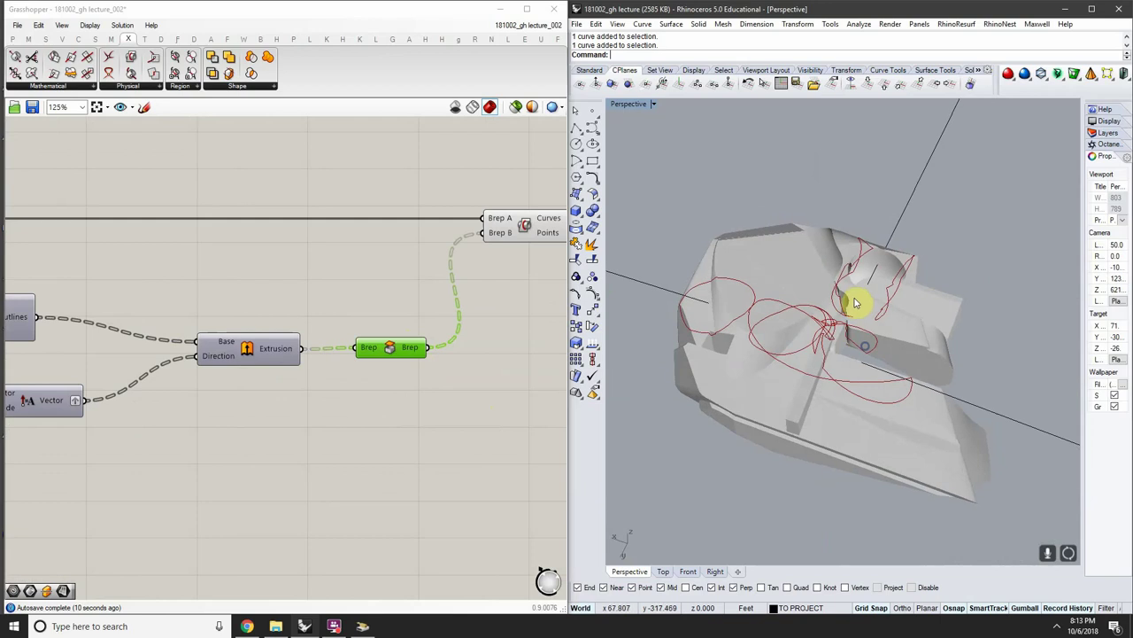
Move the Curve parameter up and place the 0.46 curve-point slider directly beneath the 0.69 one
{"action": "scroll", "coordinate": [470, 255], "scroll_direction": "down", "scroll_amount": 2}
{"action": "right_click_drag", "start_coordinate": [258, 260], "coordinate": [519, 268]}
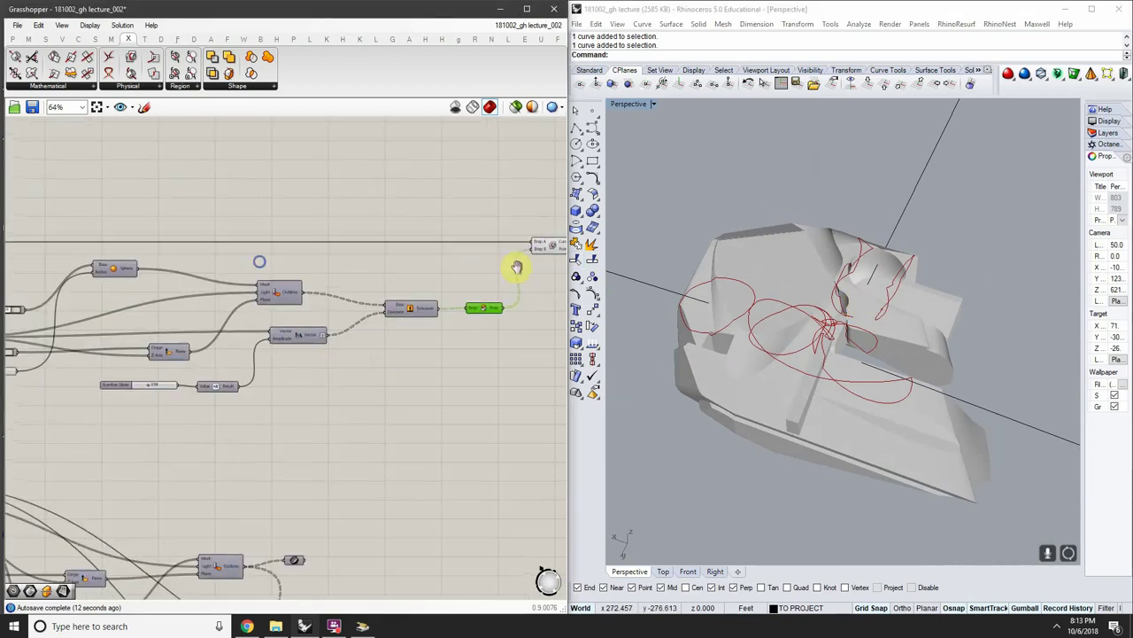
{"action": "scroll", "coordinate": [144, 246], "scroll_direction": "up", "scroll_amount": 3}
{"action": "scroll", "coordinate": [152, 247], "scroll_direction": "down", "scroll_amount": 2}
{"action": "scroll", "coordinate": [130, 364], "scroll_direction": "up", "scroll_amount": 3}
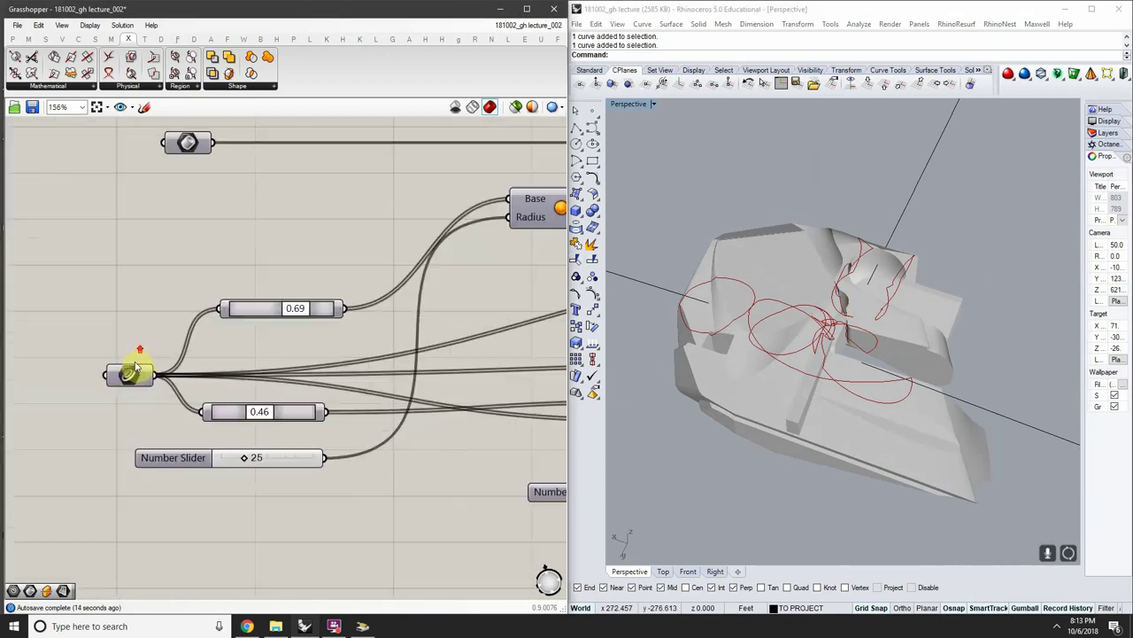
{"action": "left_click_drag", "start_coordinate": [130, 364], "coordinate": [138, 265]}
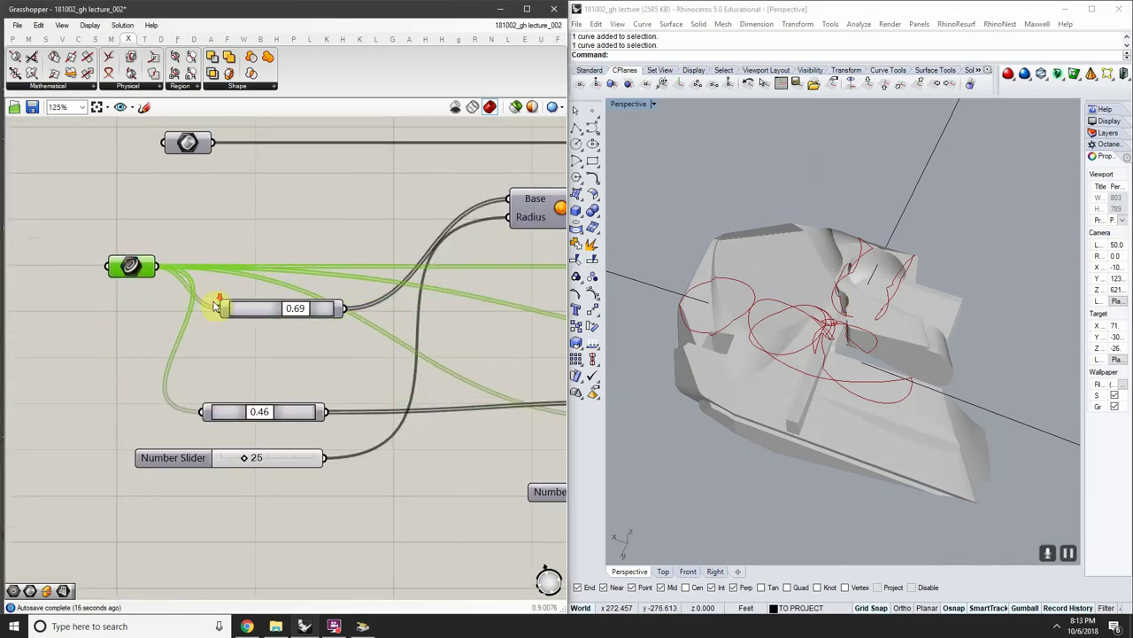
{"action": "scroll", "coordinate": [215, 306], "scroll_direction": "up", "scroll_amount": 3}
{"action": "left_click_drag", "start_coordinate": [228, 390], "coordinate": [246, 278]}
{"action": "scroll", "coordinate": [248, 280], "scroll_direction": "down", "scroll_amount": 4}
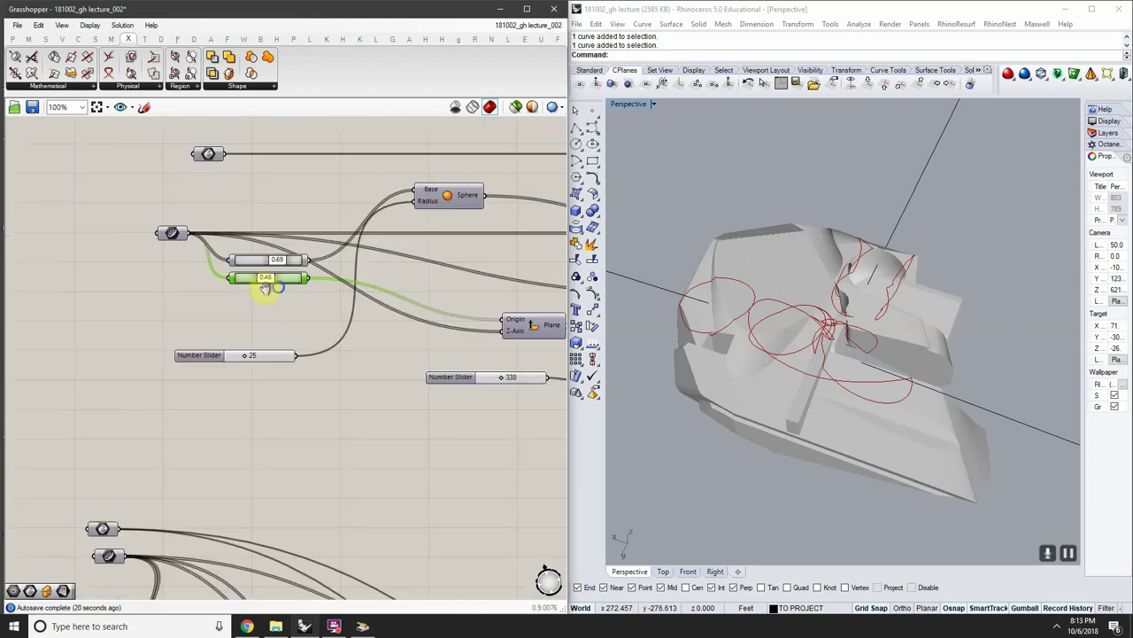
{"action": "scroll", "coordinate": [264, 288], "scroll_direction": "up", "scroll_amount": 2}
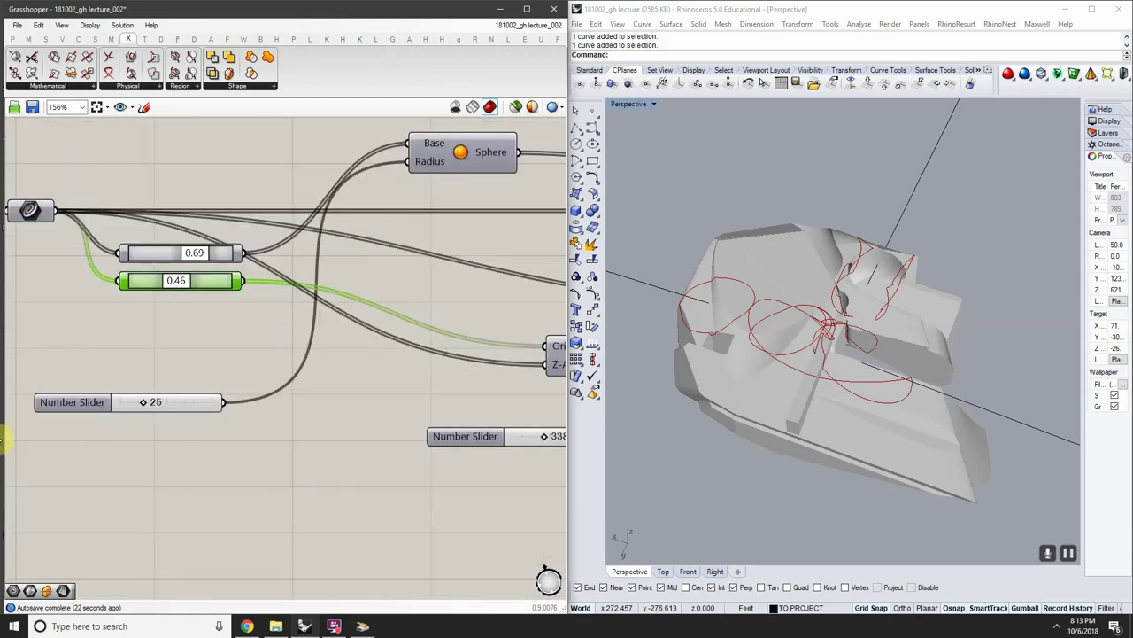
Move the 338 Number Slider slightly so it lines up with the Negative component it feeds
{"action": "scroll", "coordinate": [407, 299], "scroll_direction": "down", "scroll_amount": 3}
{"action": "right_click_drag", "start_coordinate": [415, 296], "coordinate": [292, 300]}
{"action": "scroll", "coordinate": [451, 322], "scroll_direction": "up", "scroll_amount": 3}
{"action": "right_click_drag", "start_coordinate": [451, 324], "coordinate": [408, 328]}
{"action": "scroll", "coordinate": [388, 330], "scroll_direction": "down", "scroll_amount": 3}
{"action": "scroll", "coordinate": [337, 356], "scroll_direction": "up", "scroll_amount": 2}
{"action": "scroll", "coordinate": [320, 369], "scroll_direction": "up", "scroll_amount": 2}
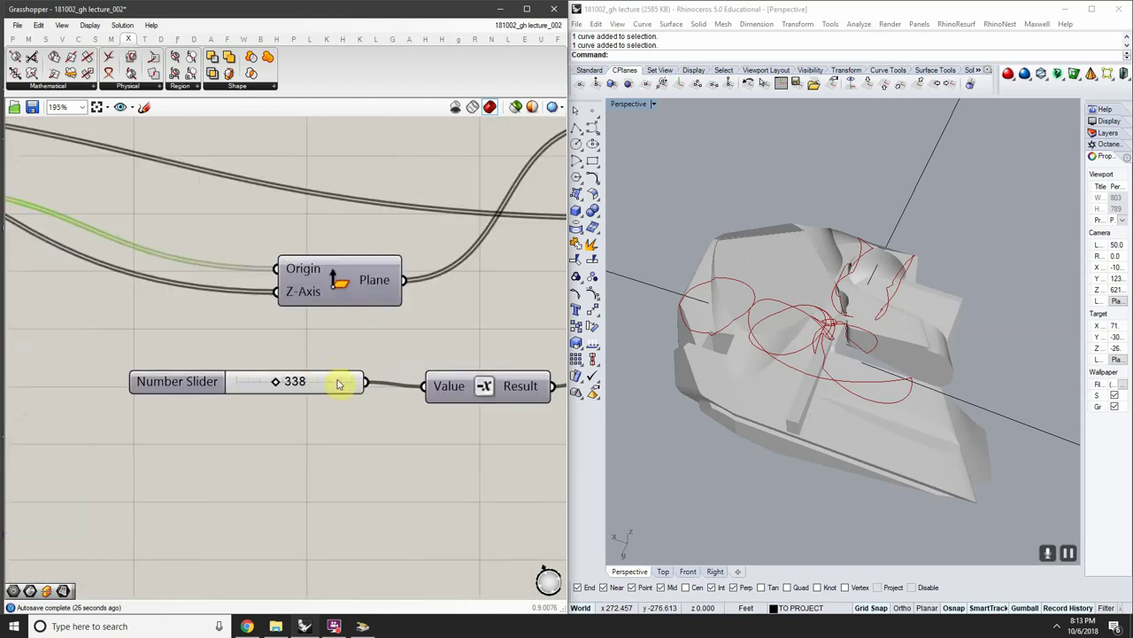
{"action": "scroll", "coordinate": [337, 382], "scroll_direction": "up", "scroll_amount": 3}
{"action": "left_click_drag", "start_coordinate": [316, 396], "coordinate": [319, 405]}
{"action": "scroll", "coordinate": [322, 406], "scroll_direction": "down", "scroll_amount": 5}
{"action": "right_click_drag", "start_coordinate": [352, 406], "coordinate": [295, 417]}
{"action": "scroll", "coordinate": [399, 299], "scroll_direction": "down", "scroll_amount": 3}
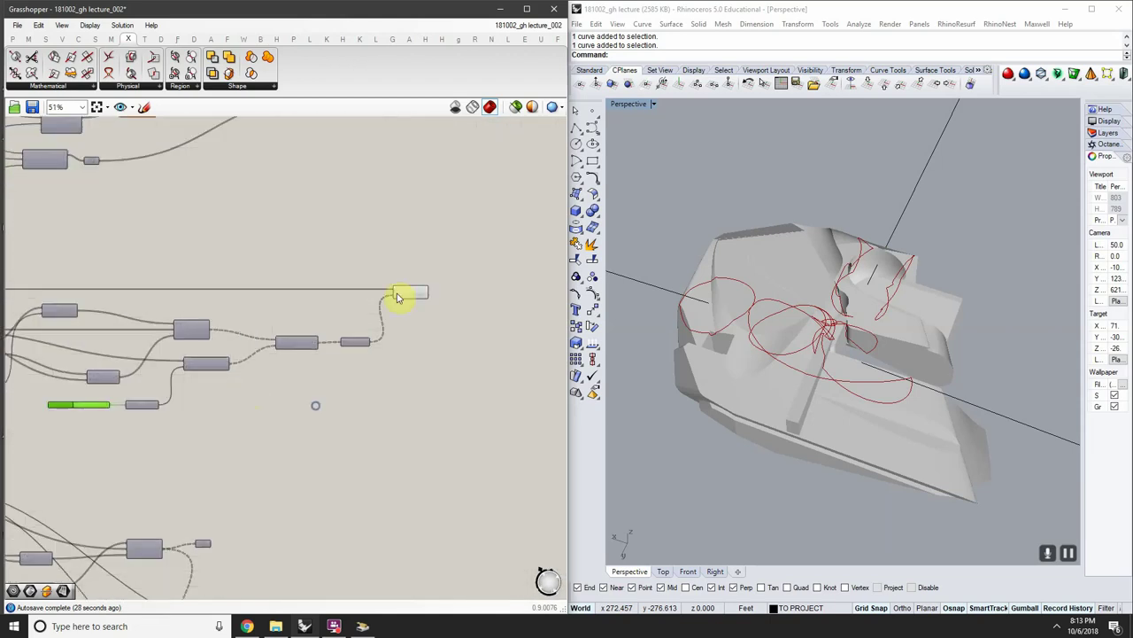
Select the Brep | Brep component and inspect the intersection curves on the model from several angles
{"action": "scroll", "coordinate": [405, 298], "scroll_direction": "up", "scroll_amount": 3}
{"action": "left_click", "coordinate": [405, 299]}
{"action": "right_click_drag", "start_coordinate": [949, 376], "coordinate": [915, 324]}
{"action": "scroll", "coordinate": [992, 330], "scroll_direction": "down", "scroll_amount": 5}
{"action": "scroll", "coordinate": [1026, 396], "scroll_direction": "up", "scroll_amount": 7}
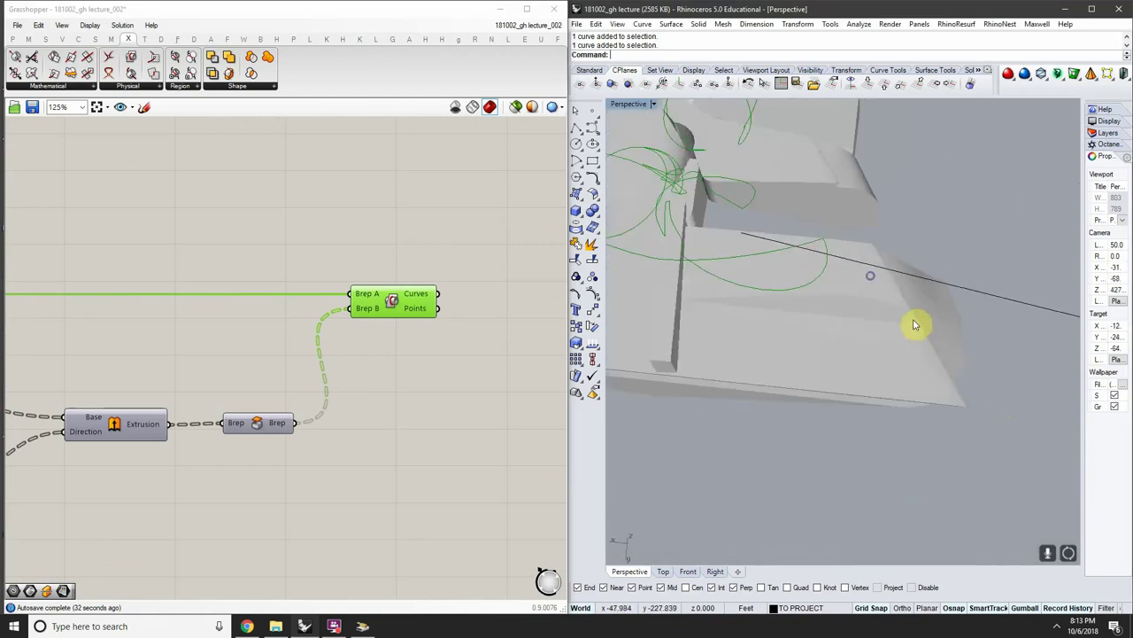
{"action": "right_click_drag", "start_coordinate": [729, 342], "coordinate": [845, 298]}
{"action": "scroll", "coordinate": [850, 292], "scroll_direction": "down", "scroll_amount": 5}
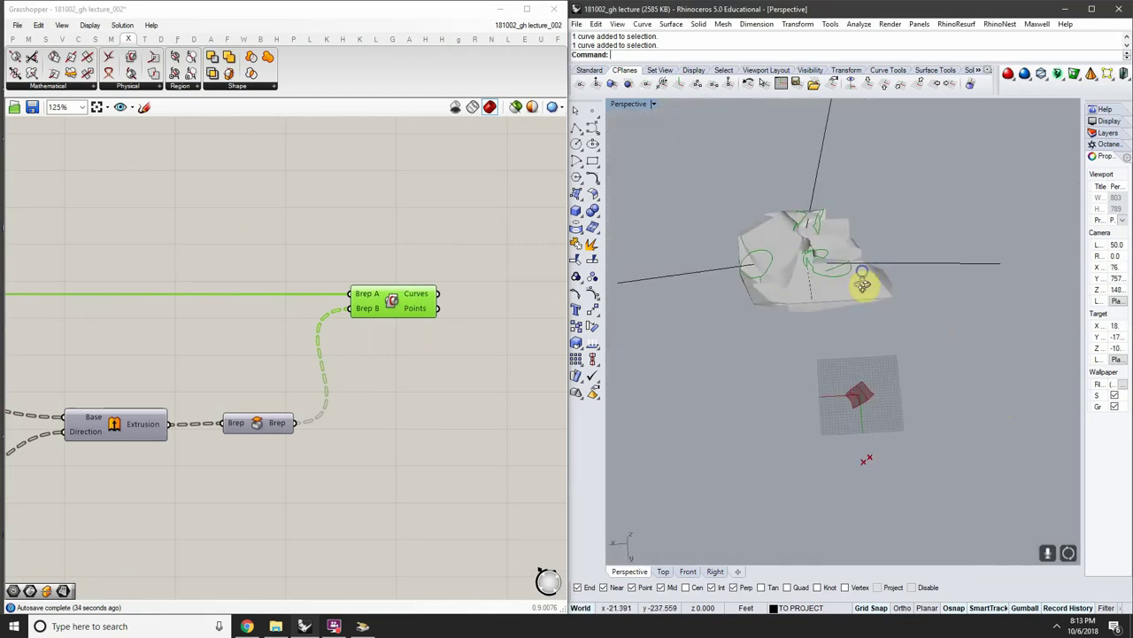
Show the control points of the direction line beyond the model's pointed end and move its outer end point
{"action": "left_click", "coordinate": [904, 269]}
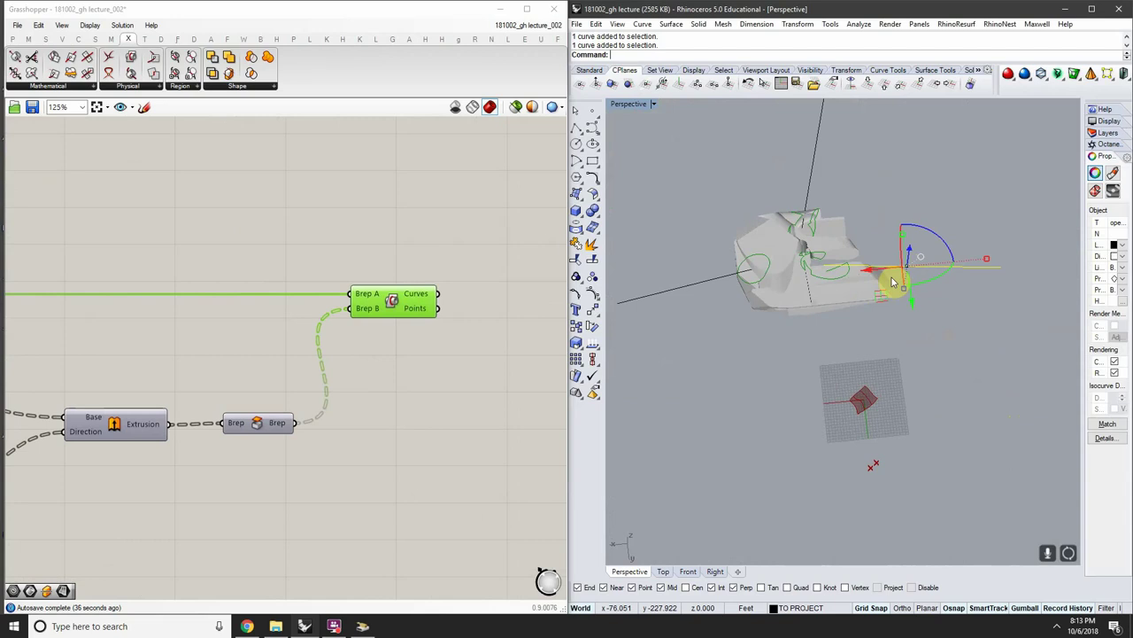
{"action": "key", "text": "Return"}
{"action": "left_click_drag", "start_coordinate": [919, 220], "coordinate": [1050, 285]}
{"action": "right_click_drag", "start_coordinate": [1027, 288], "coordinate": [994, 325]}
{"action": "mouse_move", "coordinate": [971, 339]}
{"action": "left_mouse_down"}
{"action": "mouse_move", "coordinate": [877, 339]}
{"action": "mouse_move", "coordinate": [918, 351]}
{"action": "mouse_move", "coordinate": [859, 325]}
{"action": "mouse_move", "coordinate": [938, 326]}
{"action": "mouse_move", "coordinate": [990, 342]}
{"action": "mouse_move", "coordinate": [942, 328]}
{"action": "mouse_move", "coordinate": [951, 311]}
{"action": "mouse_move", "coordinate": [870, 278]}
{"action": "left_mouse_up"}
{"action": "right_click_drag", "start_coordinate": [871, 278], "coordinate": [823, 282]}
{"action": "scroll", "coordinate": [823, 281], "scroll_direction": "up", "scroll_amount": 10}
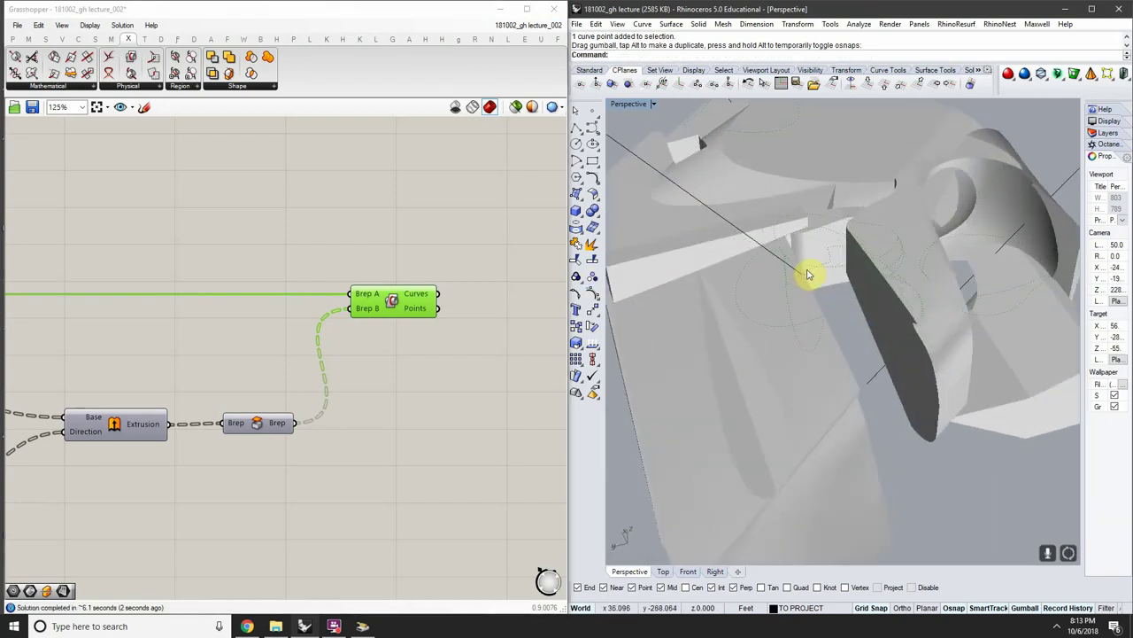
Select the same direction line's inner end point and move it sideways toward the thin upright wall
{"action": "left_click", "coordinate": [807, 272]}
{"action": "left_click", "coordinate": [806, 275]}
{"action": "right_click_drag", "start_coordinate": [806, 275], "coordinate": [785, 247]}
{"action": "left_click_drag", "start_coordinate": [788, 239], "coordinate": [793, 266]}
{"action": "key", "text": "Escape"}
{"action": "left_click_drag", "start_coordinate": [739, 172], "coordinate": [860, 312]}
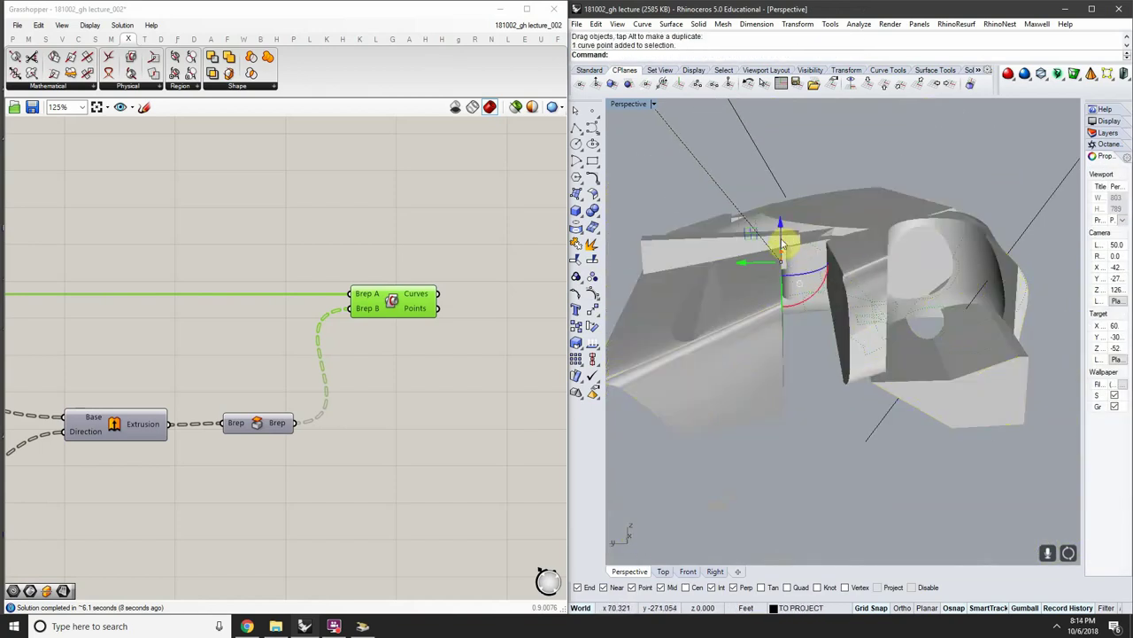
{"action": "left_click_drag", "start_coordinate": [783, 264], "coordinate": [816, 269]}
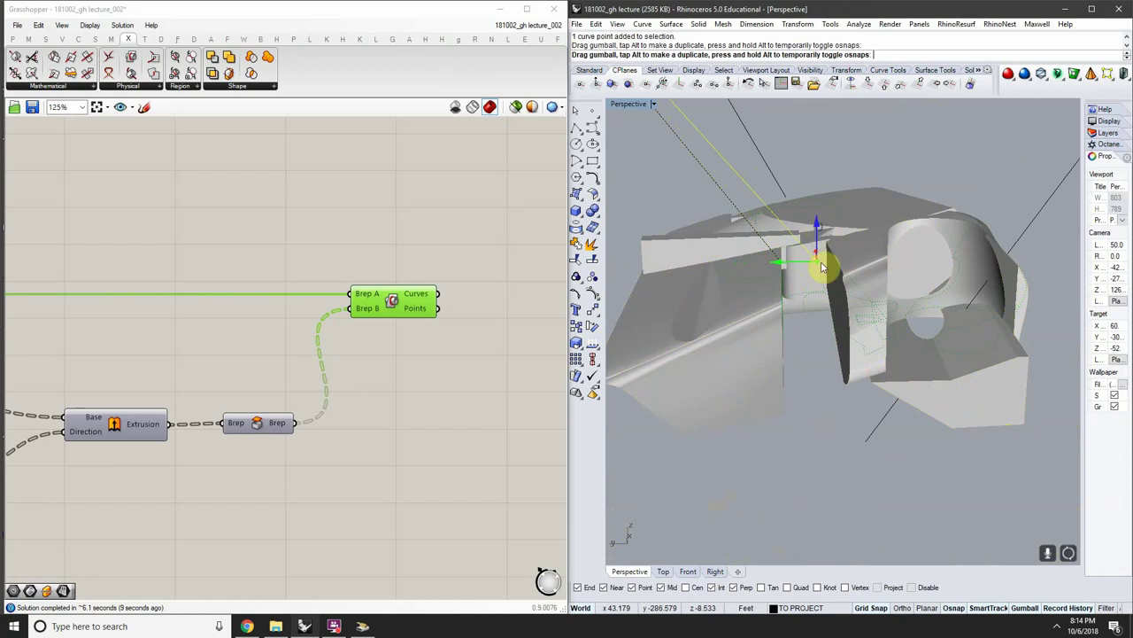
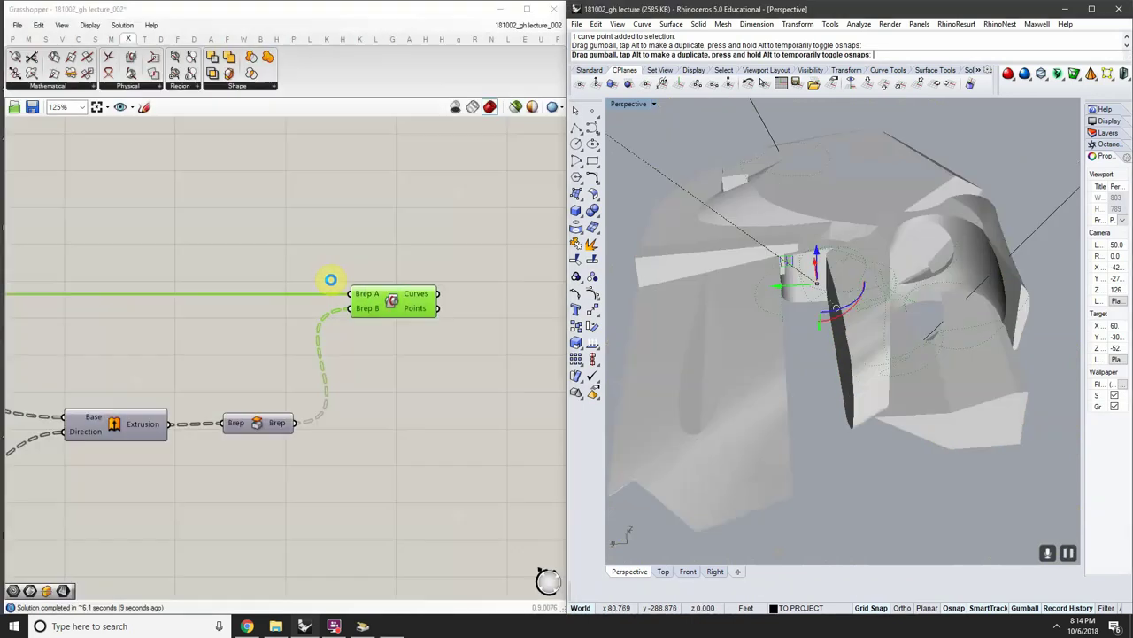
{"action": "mouse_move", "coordinate": [881, 438]}
{"action": "right_mouse_down"}
{"action": "mouse_move", "coordinate": [972, 443]}
{"action": "mouse_move", "coordinate": [885, 460]}
{"action": "right_mouse_up"}
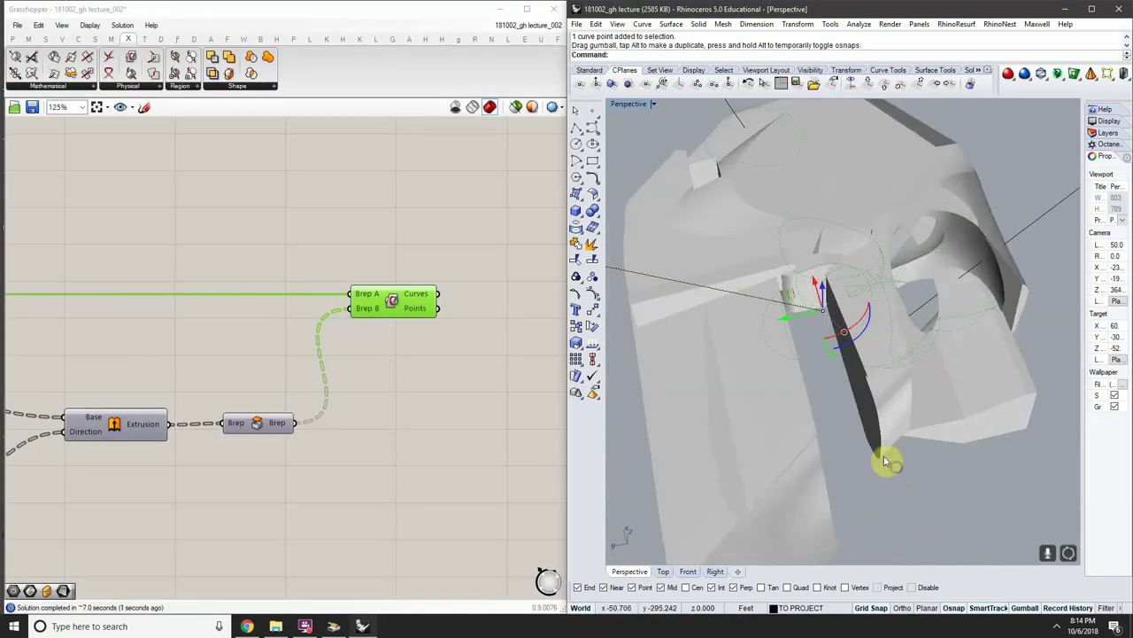
Deselect the control point and examine the shadow definition and the intersection curves across the whole model
{"action": "right_click_drag", "start_coordinate": [299, 339], "coordinate": [366, 323]}
{"action": "scroll", "coordinate": [243, 322], "scroll_direction": "down", "scroll_amount": 4}
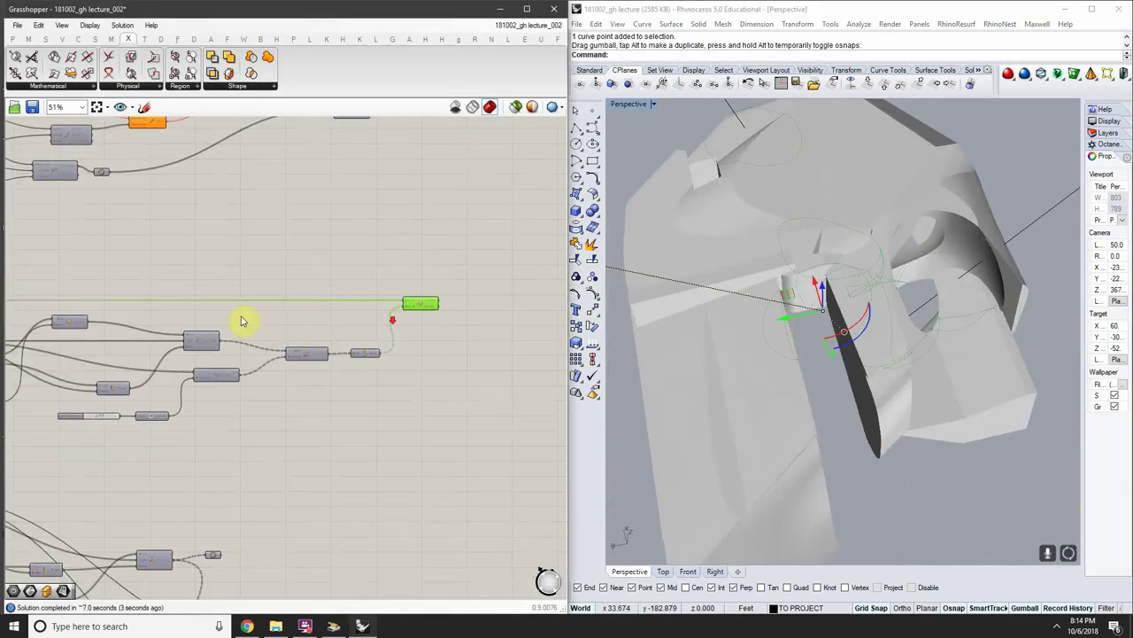
{"action": "scroll", "coordinate": [324, 311], "scroll_direction": "up", "scroll_amount": 1}
{"action": "right_click_drag", "start_coordinate": [791, 315], "coordinate": [921, 302]}
{"action": "scroll", "coordinate": [926, 307], "scroll_direction": "down", "scroll_amount": 4}
{"action": "left_click", "coordinate": [987, 254]}
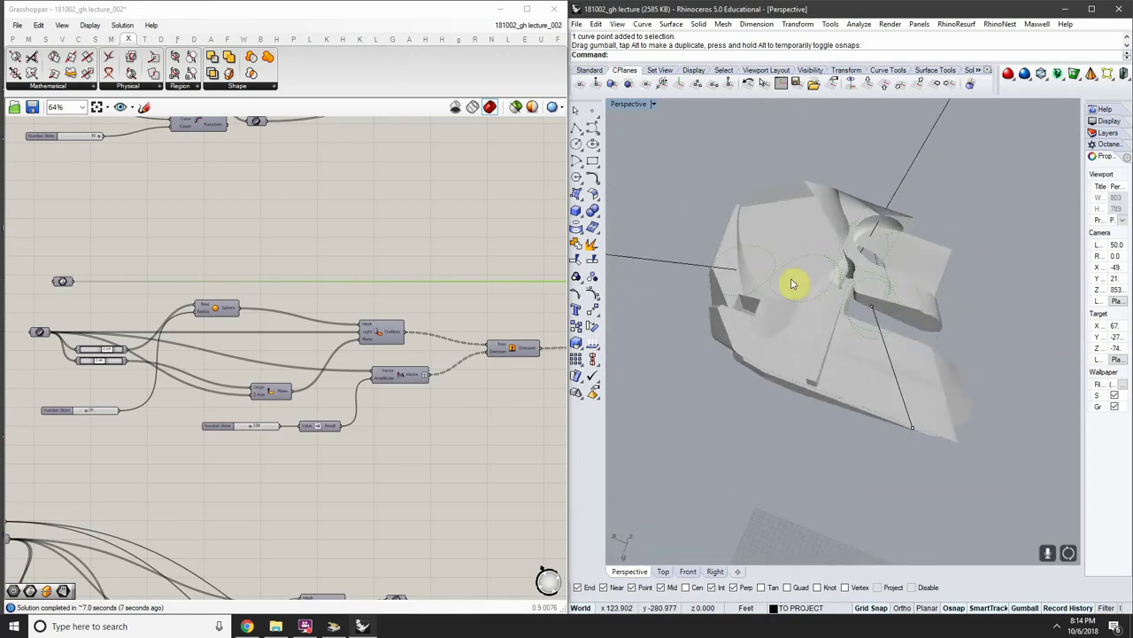
{"action": "right_click_drag", "start_coordinate": [842, 286], "coordinate": [825, 235]}
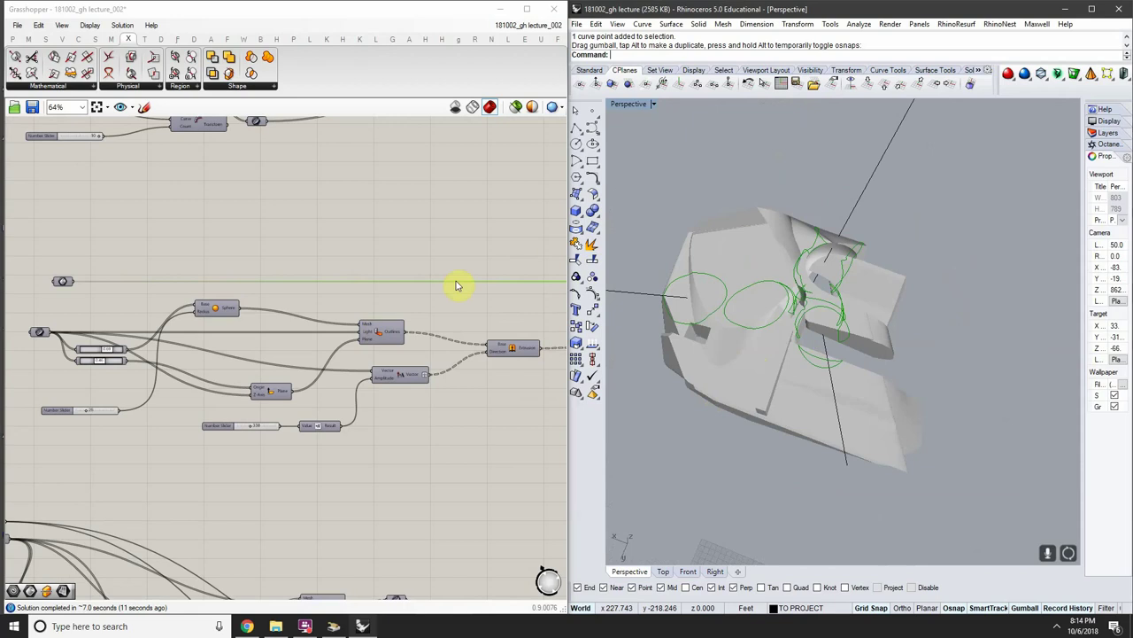
Lock the Grasshopper solver so the direction lines can be edited without recomputing the definition
{"action": "right_click", "coordinate": [186, 249]}
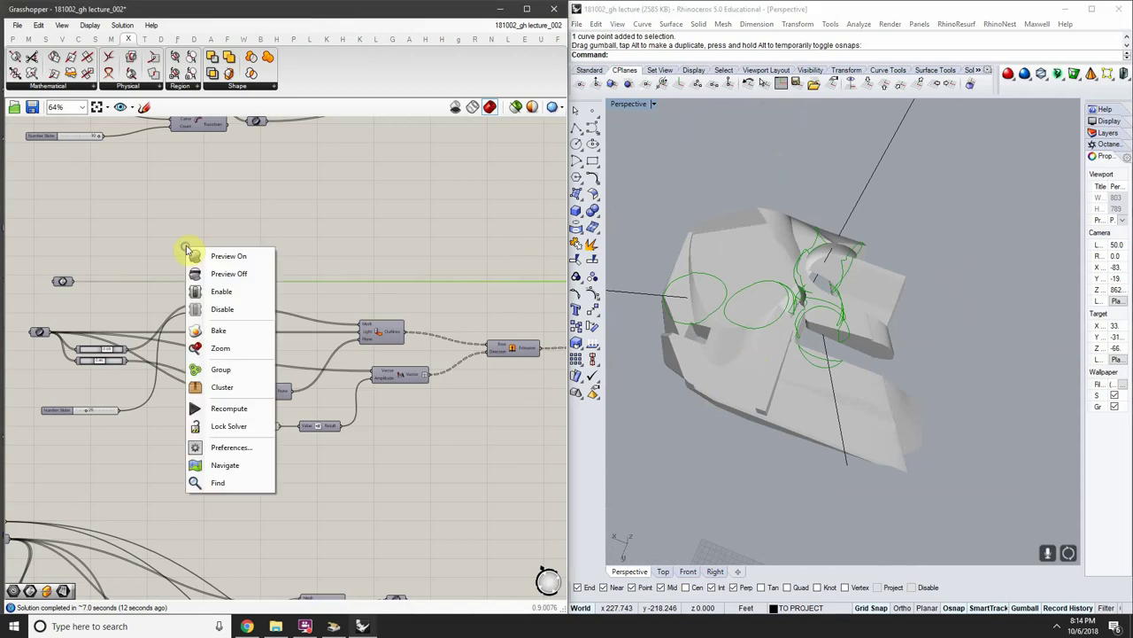
{"action": "left_click", "coordinate": [260, 216]}
{"action": "right_click", "coordinate": [426, 204]}
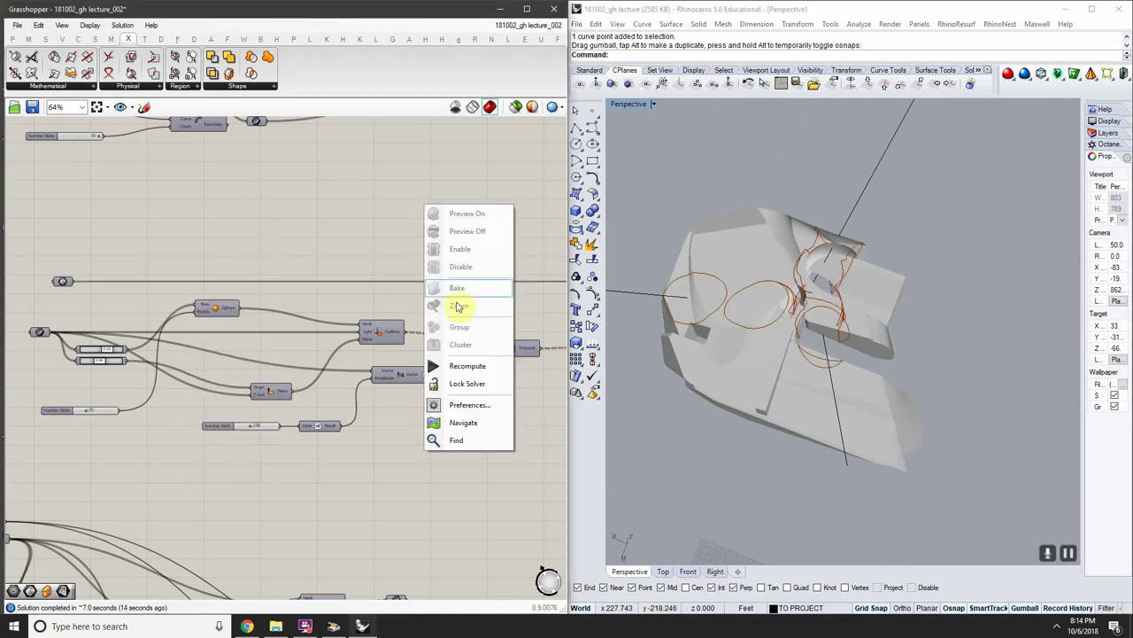
{"action": "left_click", "coordinate": [466, 384]}
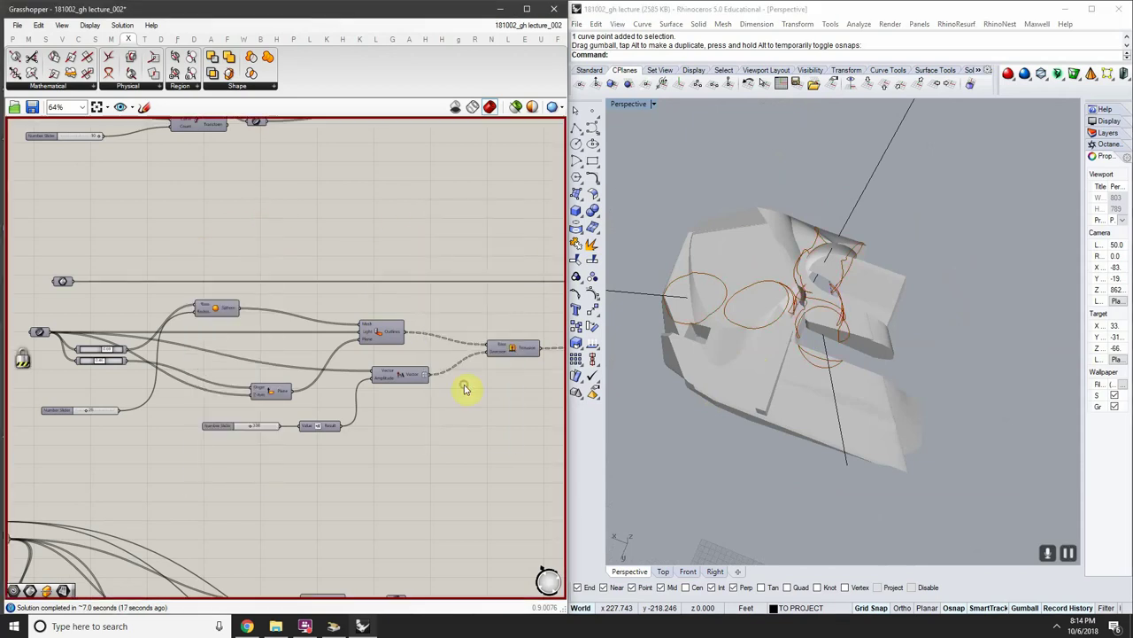
{"action": "right_click_drag", "start_coordinate": [430, 345], "coordinate": [390, 339]}
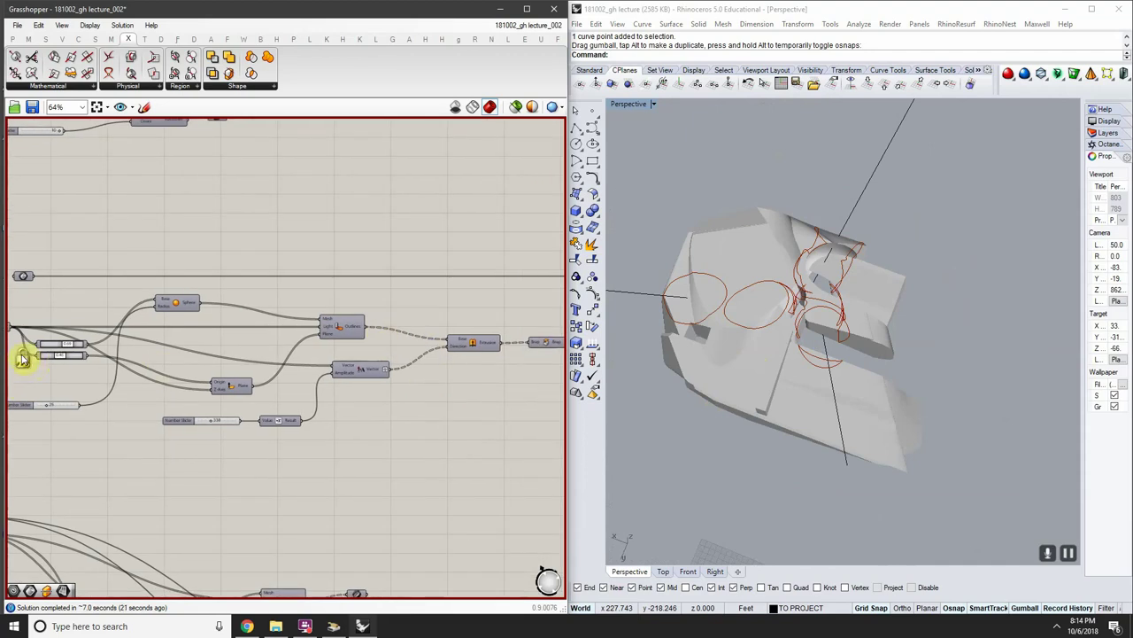
Show the control points of the direction line ending near the thin upright wall and reposition its inner end point away from the wall
{"action": "right_click_drag", "start_coordinate": [767, 398], "coordinate": [817, 319]}
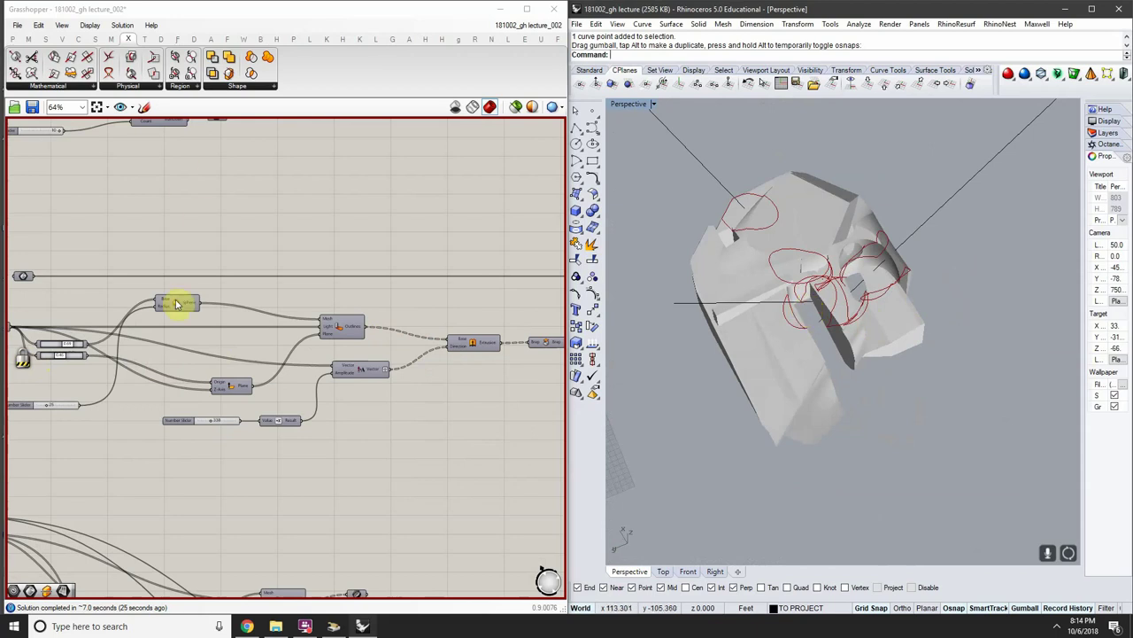
{"action": "left_click", "coordinate": [807, 298]}
{"action": "right_click_drag", "start_coordinate": [808, 298], "coordinate": [794, 190]}
{"action": "key", "text": "Return"}
{"action": "left_click_drag", "start_coordinate": [791, 177], "coordinate": [848, 295]}
{"action": "right_click_drag", "start_coordinate": [849, 294], "coordinate": [807, 303]}
{"action": "left_click_drag", "start_coordinate": [786, 282], "coordinate": [742, 303]}
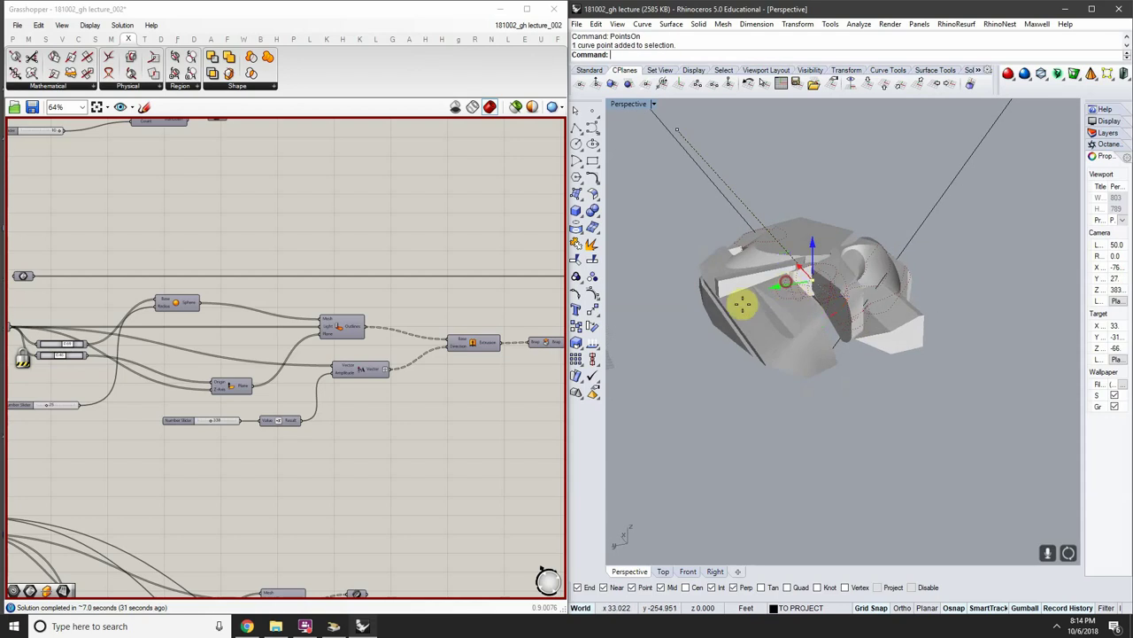
{"action": "right_click_drag", "start_coordinate": [742, 304], "coordinate": [903, 296]}
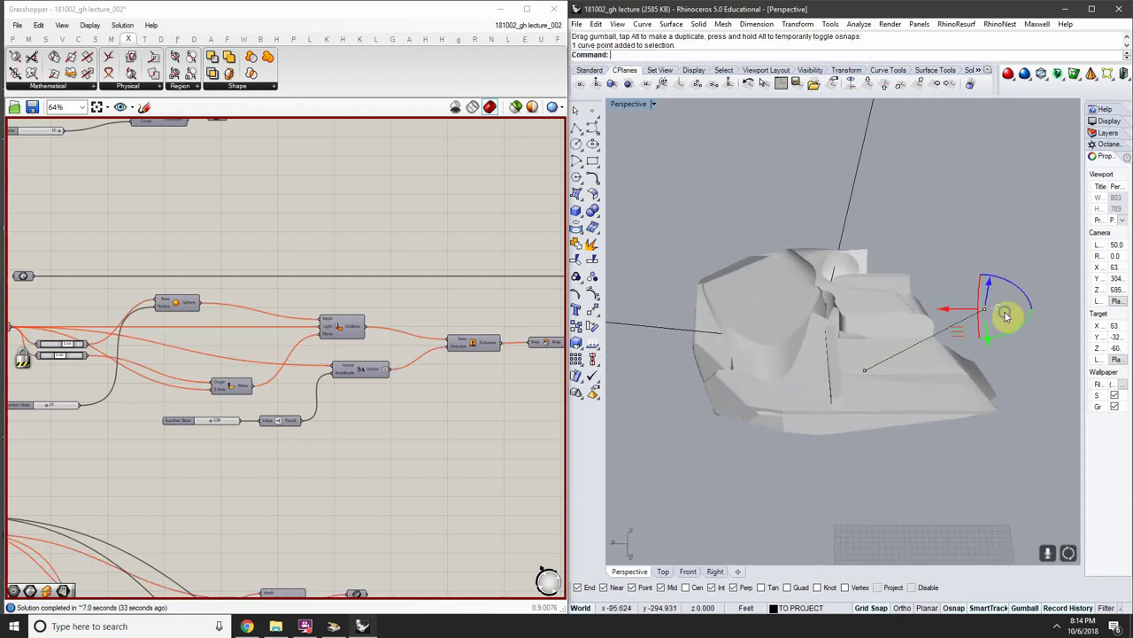
{"action": "right_click_drag", "start_coordinate": [1005, 316], "coordinate": [941, 301]}
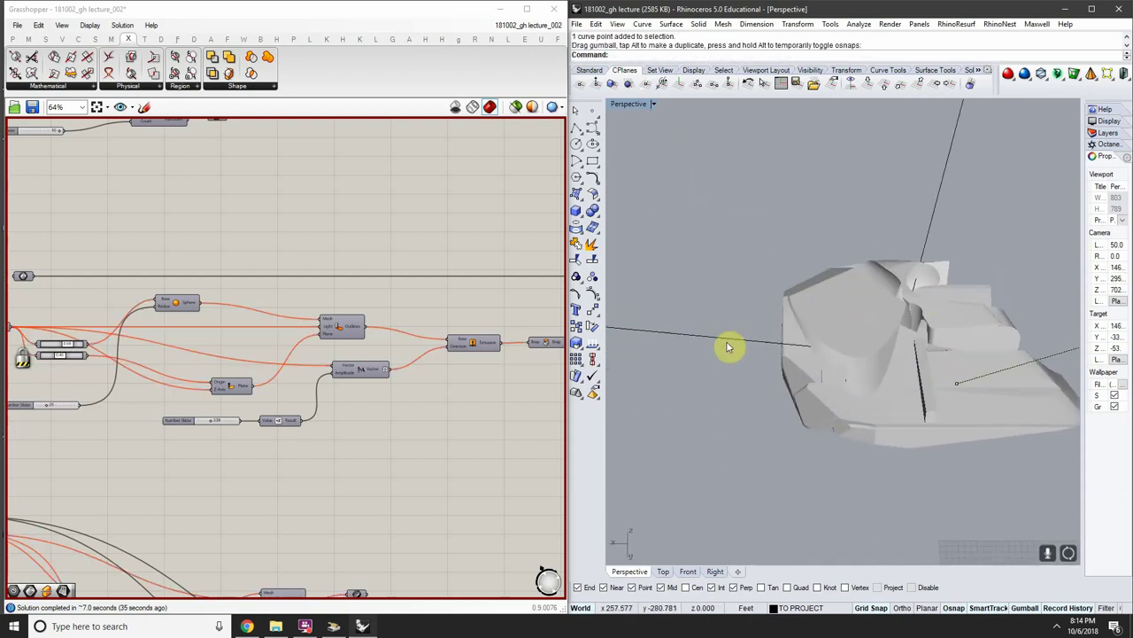
Shift the direction line meeting the broad flat face and the one entering the curved opening to new positions
{"action": "left_click_drag", "start_coordinate": [727, 341], "coordinate": [793, 312]}
{"action": "right_click_drag", "start_coordinate": [922, 253], "coordinate": [870, 296], "text": "shift"}
{"action": "left_click_drag", "start_coordinate": [876, 272], "coordinate": [868, 281]}
{"action": "right_click_drag", "start_coordinate": [867, 282], "coordinate": [880, 329]}
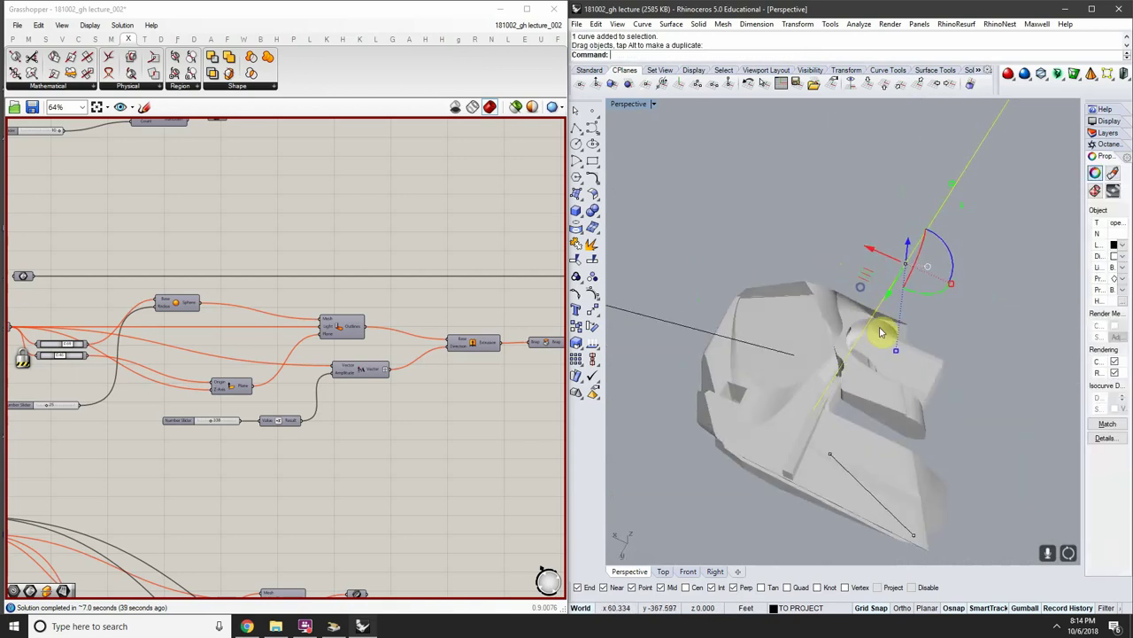
Unlock the Grasshopper solver to recompute the definition and inspect the updated intersection curves around the curved opening
{"action": "left_click", "coordinate": [318, 314]}
{"action": "right_click_drag", "start_coordinate": [210, 313], "coordinate": [351, 295]}
{"action": "right_click", "coordinate": [285, 263]}
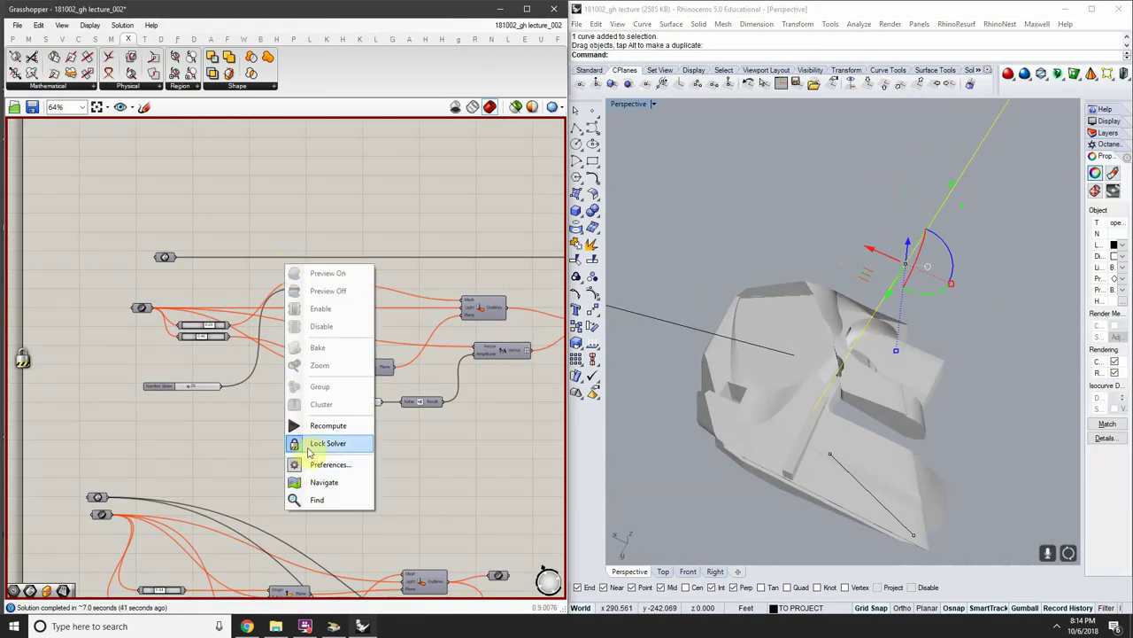
{"action": "left_click", "coordinate": [308, 452]}
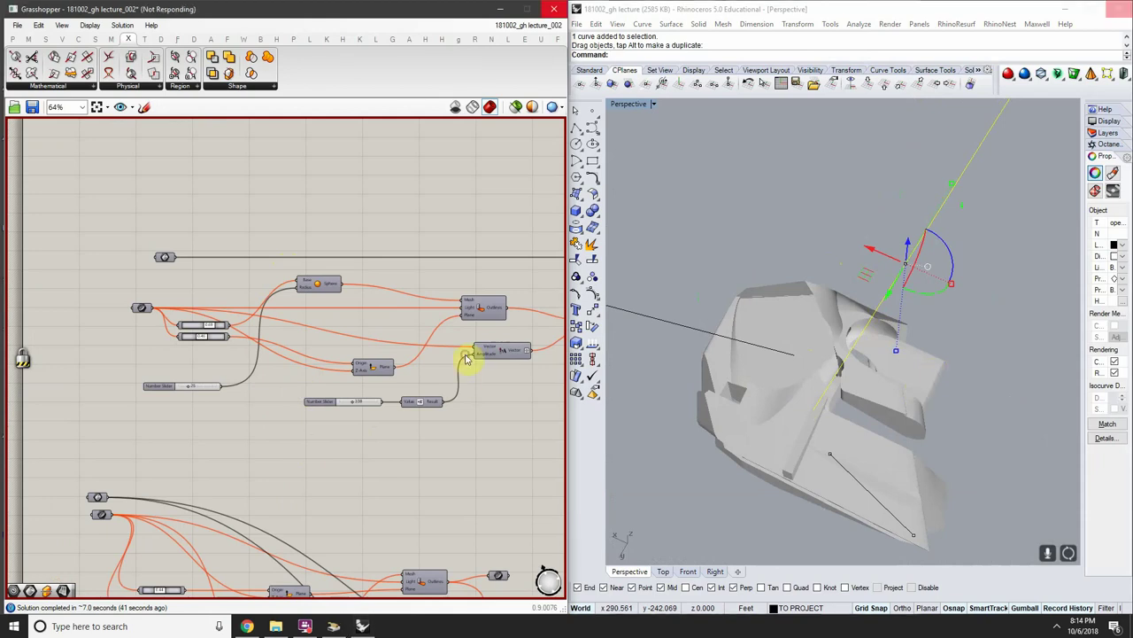
{"action": "right_click_drag", "start_coordinate": [905, 334], "coordinate": [783, 288]}
{"action": "scroll", "coordinate": [829, 337], "scroll_direction": "up", "scroll_amount": 4}
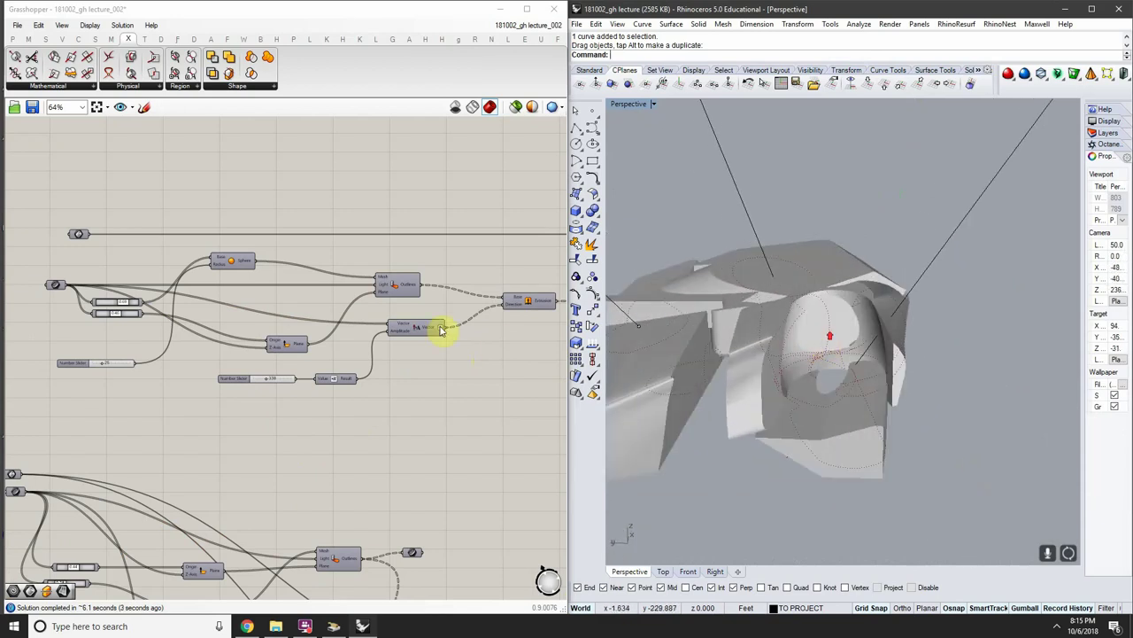
Select the Brep | Brep component and open its options for baking the intersection curves
{"action": "right_click_drag", "start_coordinate": [442, 328], "coordinate": [112, 229]}
{"action": "scroll", "coordinate": [110, 227], "scroll_direction": "down", "scroll_amount": 2}
{"action": "right_click_drag", "start_coordinate": [228, 222], "coordinate": [337, 251]}
{"action": "right_click_drag", "start_coordinate": [882, 263], "coordinate": [741, 380]}
{"action": "scroll", "coordinate": [362, 207], "scroll_direction": "up", "scroll_amount": 4}
{"action": "scroll", "coordinate": [361, 208], "scroll_direction": "up", "scroll_amount": 2}
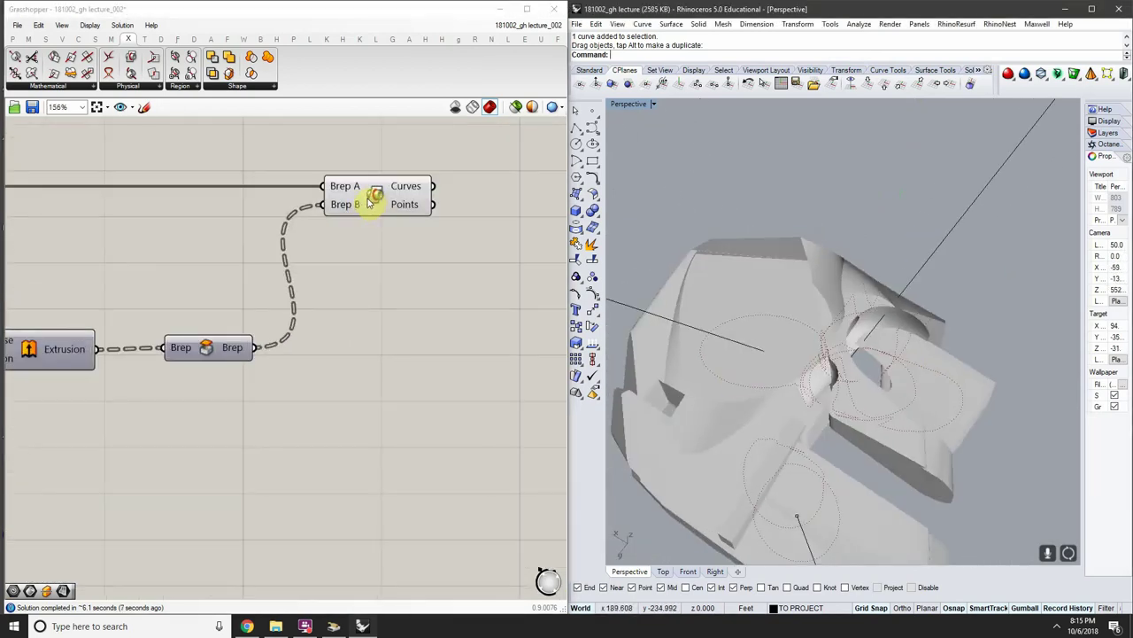
{"action": "right_click", "coordinate": [375, 197]}
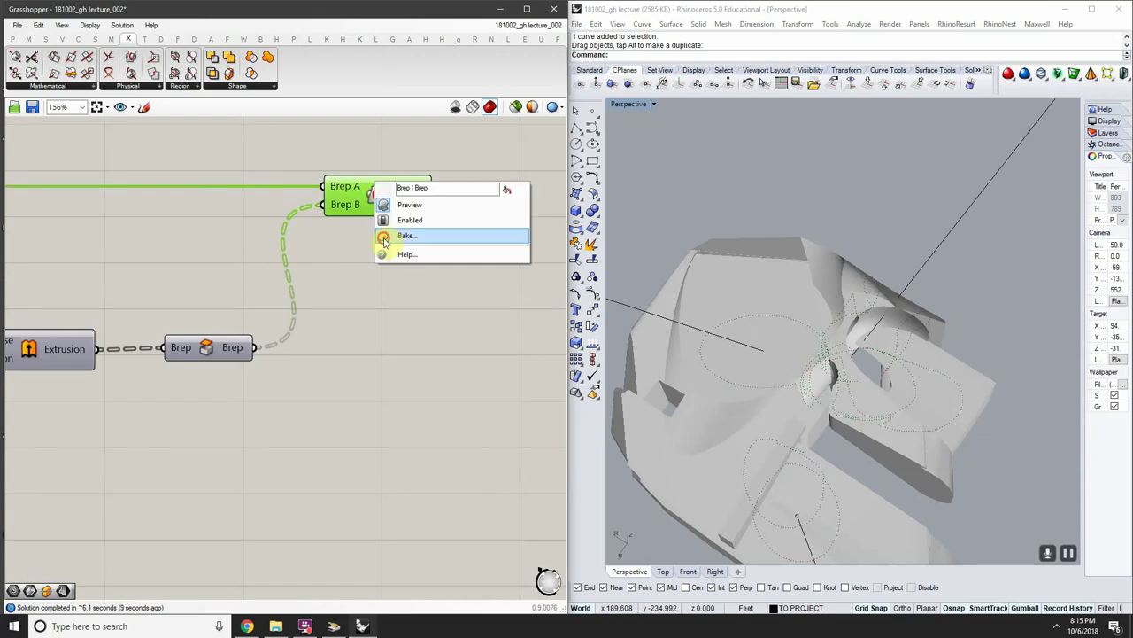
Bake the intersection curves of the Brep | Brep component into the Rhino model
{"action": "left_click", "coordinate": [408, 249]}
{"action": "left_click", "coordinate": [397, 349]}
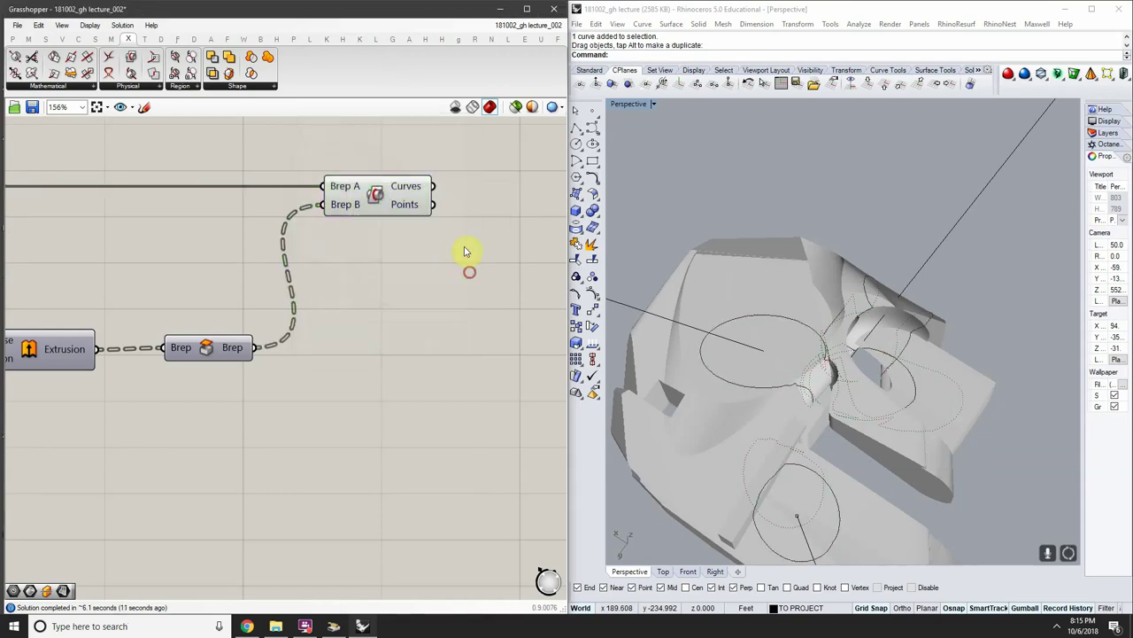
Hide all Grasshopper preview geometry and examine the intersection curves on the model from several angles
{"action": "right_click_drag", "start_coordinate": [612, 197], "coordinate": [775, 410]}
{"action": "left_click", "coordinate": [899, 370]}
{"action": "left_click", "coordinate": [932, 400]}
{"action": "scroll", "coordinate": [905, 360], "scroll_direction": "down", "scroll_amount": 5}
{"action": "right_click_drag", "start_coordinate": [855, 333], "coordinate": [768, 283], "text": "shift"}
{"action": "left_click", "coordinate": [815, 306]}
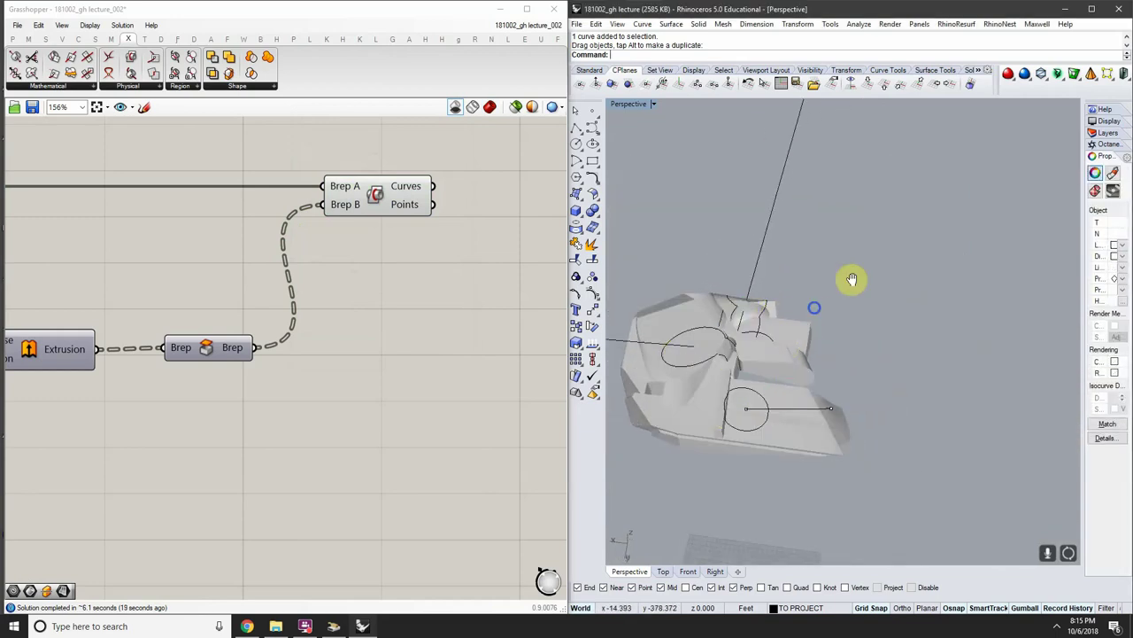
{"action": "right_click_drag", "start_coordinate": [853, 281], "coordinate": [717, 324]}
{"action": "scroll", "coordinate": [824, 258], "scroll_direction": "up", "scroll_amount": 5}
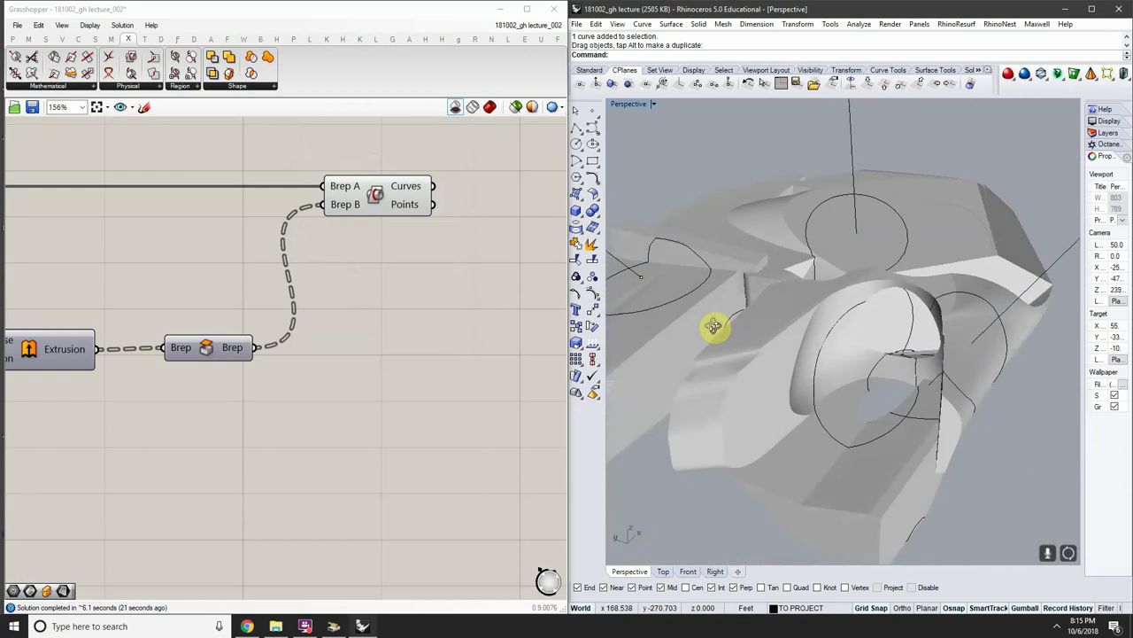
{"action": "right_click_drag", "start_coordinate": [903, 381], "coordinate": [774, 439]}
{"action": "scroll", "coordinate": [772, 440], "scroll_direction": "down", "scroll_amount": 6}
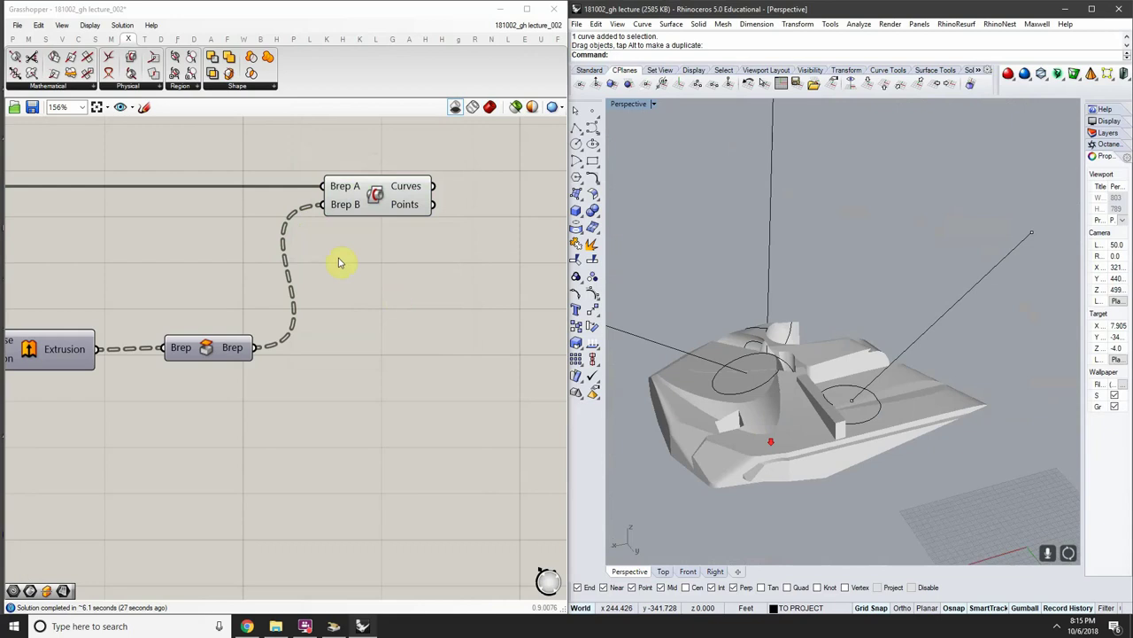
Add a Solid Intersection component to the canvas below the Brep | Brep component
{"action": "scroll", "coordinate": [358, 253], "scroll_direction": "down", "scroll_amount": 4}
{"action": "right_click_drag", "start_coordinate": [265, 272], "coordinate": [390, 106]}
{"action": "scroll", "coordinate": [381, 266], "scroll_direction": "down", "scroll_amount": 2}
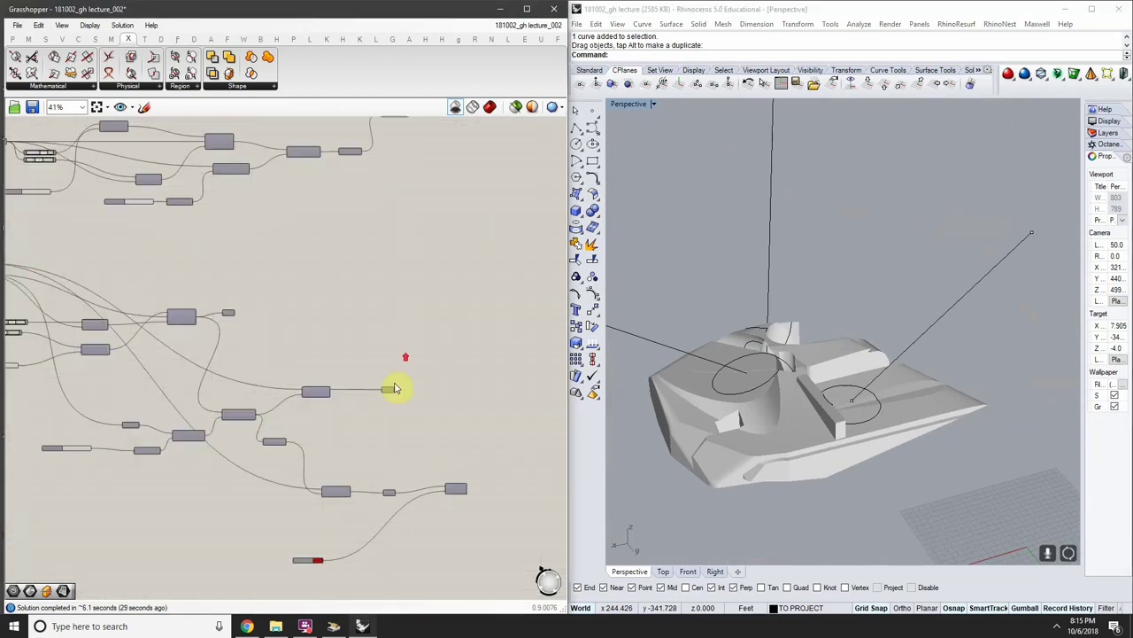
{"action": "scroll", "coordinate": [396, 387], "scroll_direction": "up", "scroll_amount": 3}
{"action": "right_click_drag", "start_coordinate": [752, 363], "coordinate": [770, 410]}
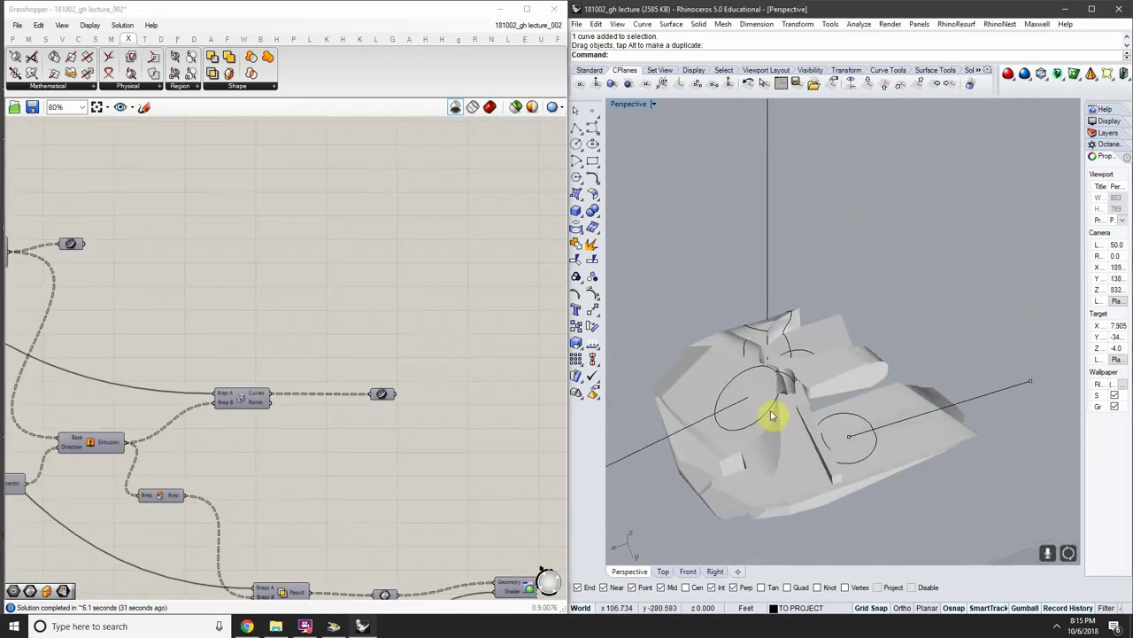
{"action": "scroll", "coordinate": [420, 399], "scroll_direction": "down", "scroll_amount": 2}
{"action": "right_click_drag", "start_coordinate": [368, 295], "coordinate": [344, 454]}
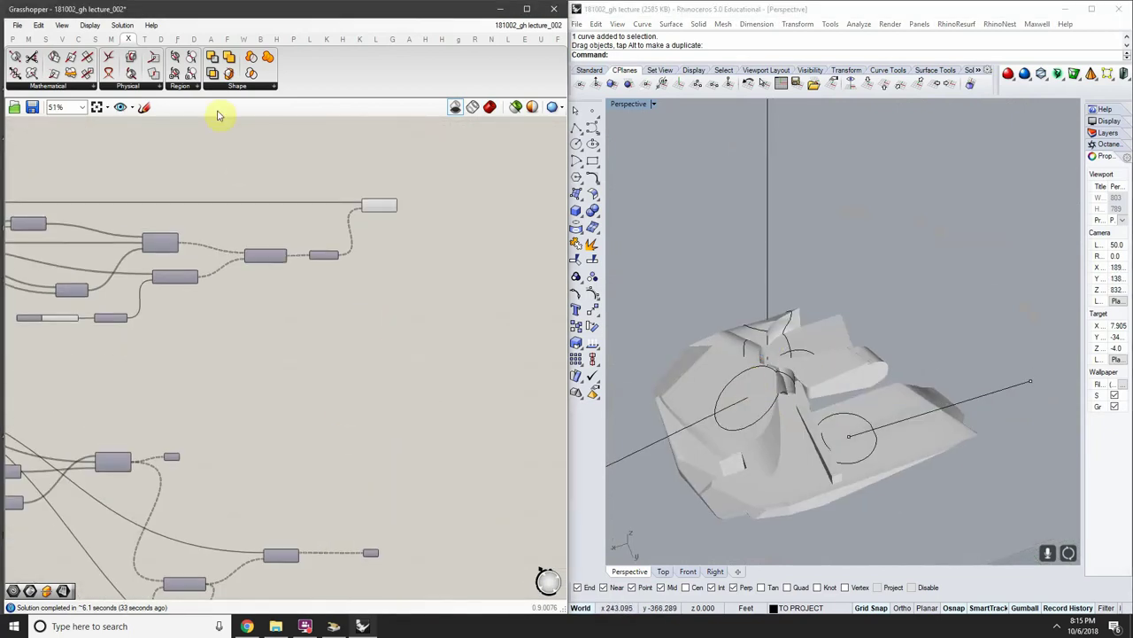
{"action": "mouse_move", "coordinate": [129, 43]}
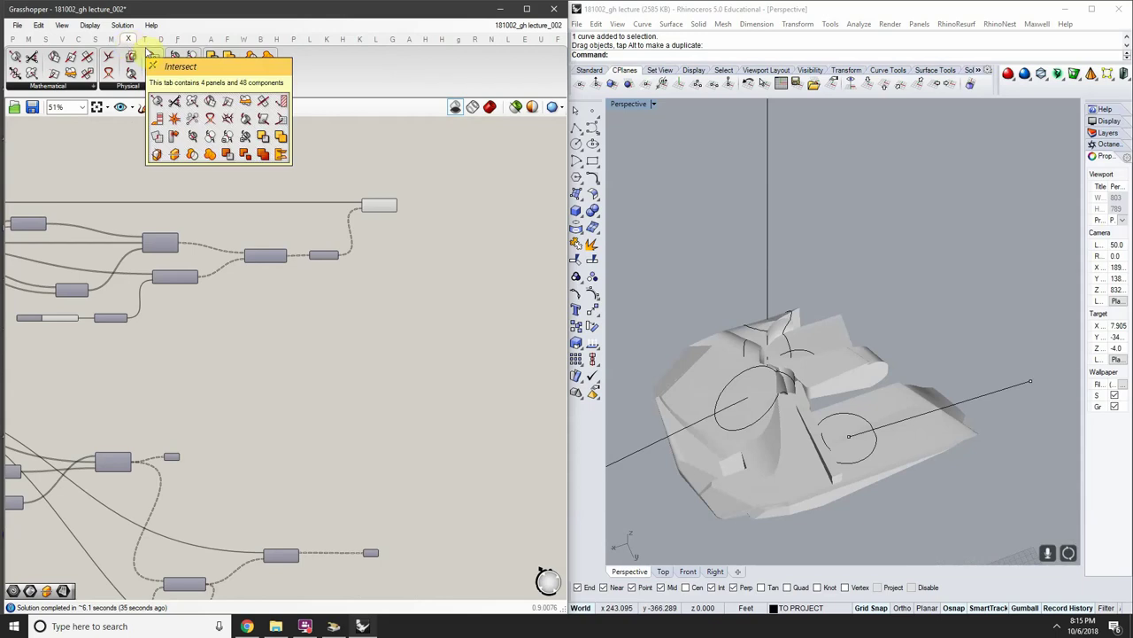
{"action": "left_click", "coordinate": [244, 87]}
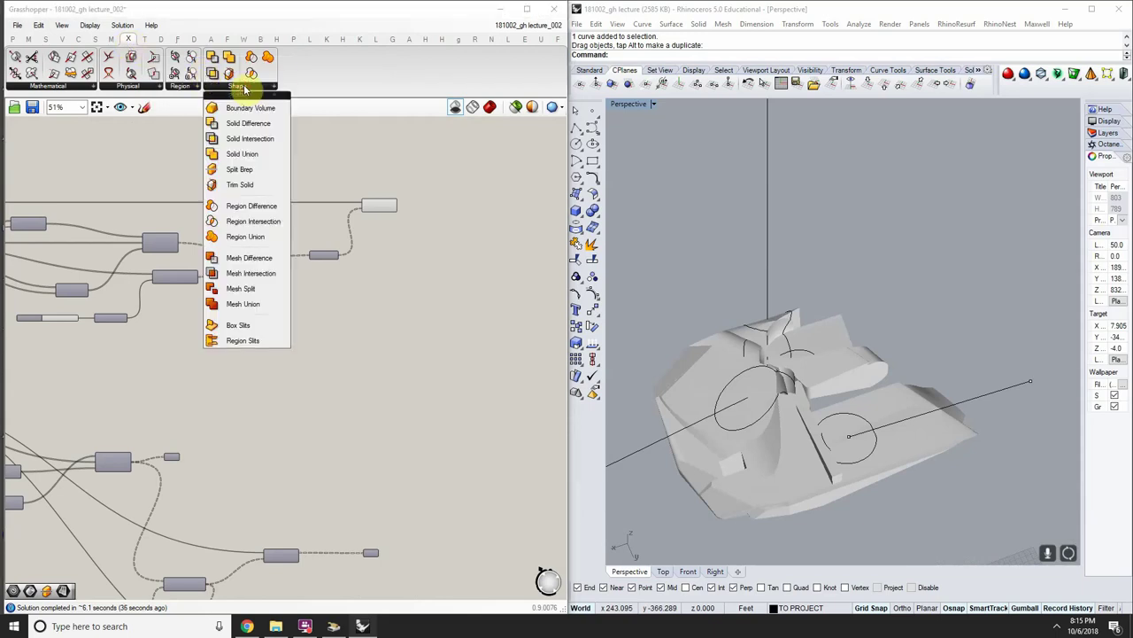
{"action": "left_click", "coordinate": [237, 139]}
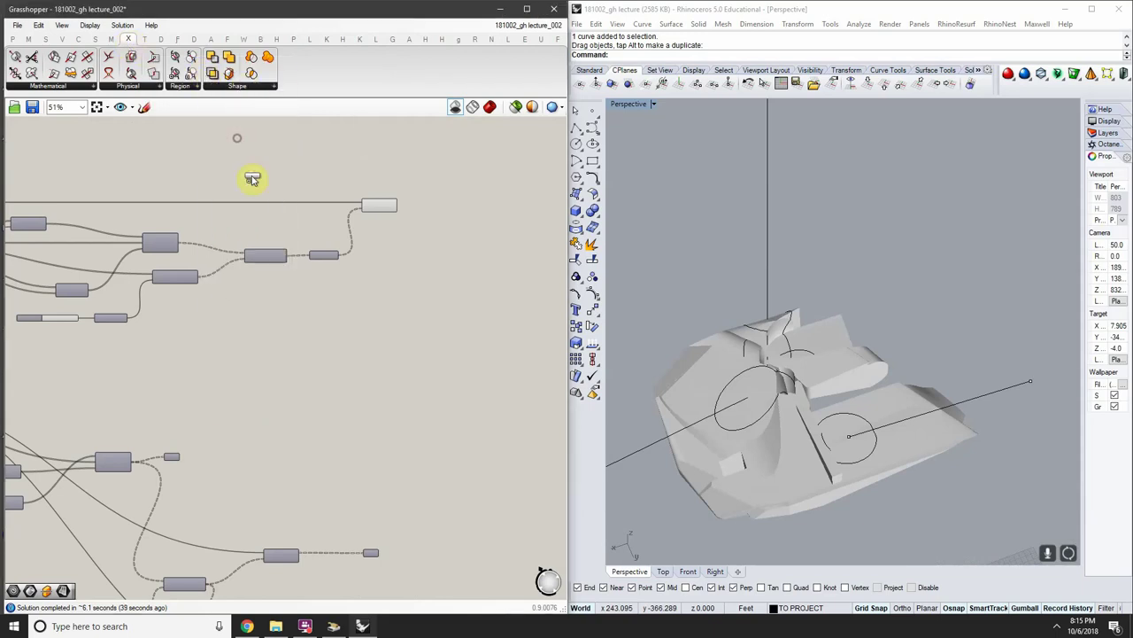
{"action": "scroll", "coordinate": [303, 286], "scroll_direction": "up", "scroll_amount": 3}
{"action": "left_click", "coordinate": [439, 326]}
Nudge the Solid Intersection component into place beneath the Brep | Brep component
{"action": "right_click_drag", "start_coordinate": [783, 393], "coordinate": [814, 348]}
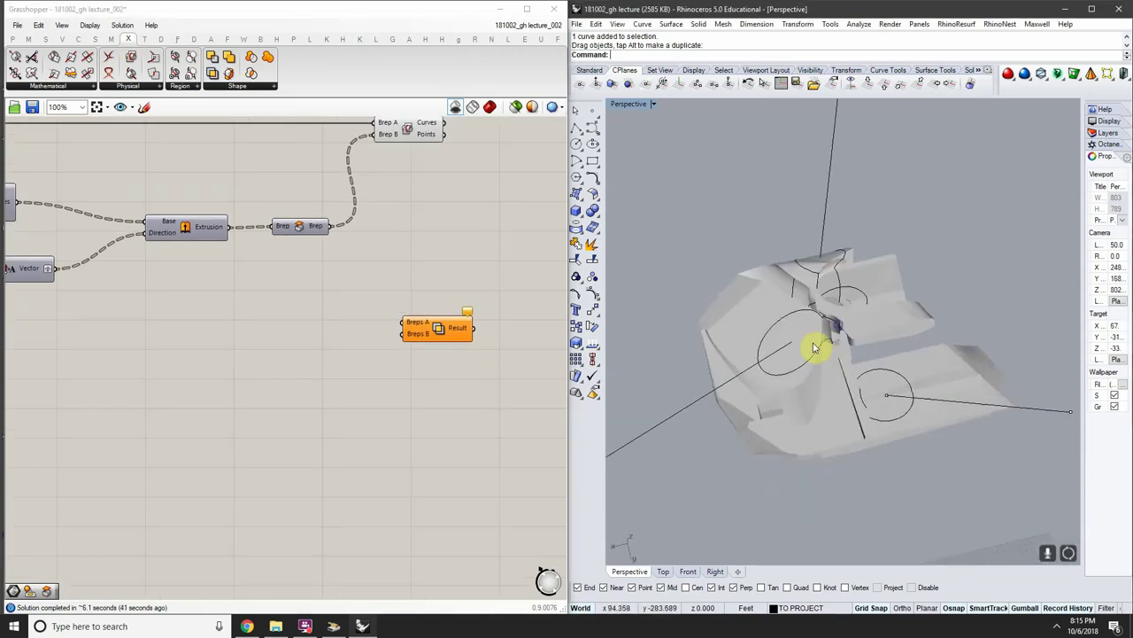
{"action": "right_click_drag", "start_coordinate": [425, 200], "coordinate": [421, 220]}
{"action": "left_click", "coordinate": [409, 162]}
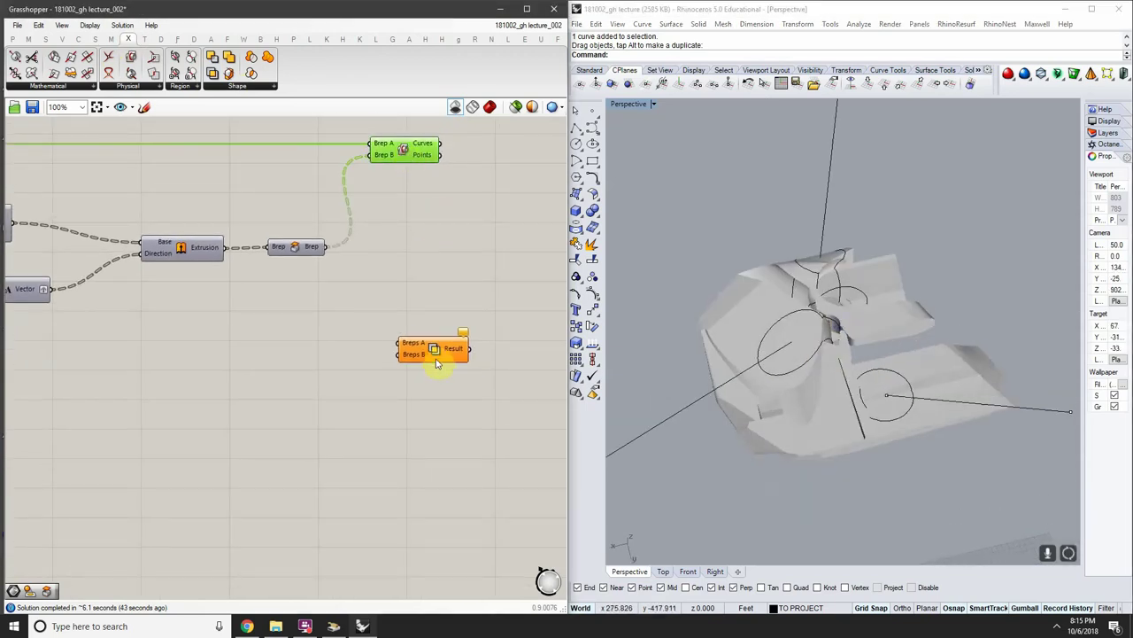
{"action": "left_click_drag", "start_coordinate": [435, 363], "coordinate": [428, 359]}
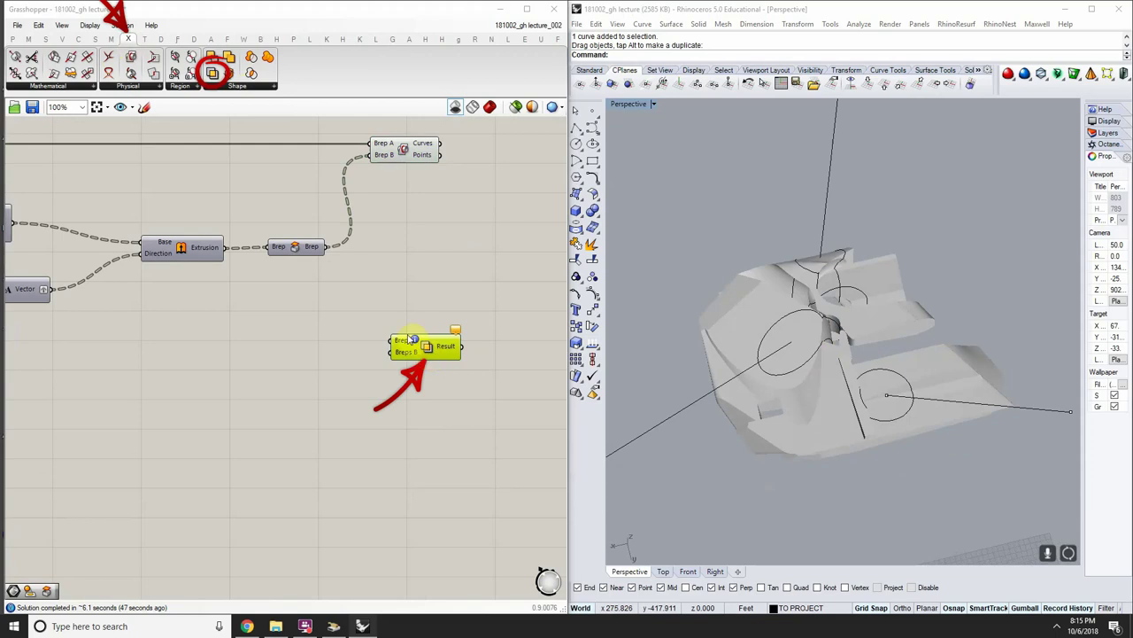
Search the components for "intersec" and "solid", and try adding a second Solid Intersection component
{"action": "double_click", "coordinate": [460, 302]}
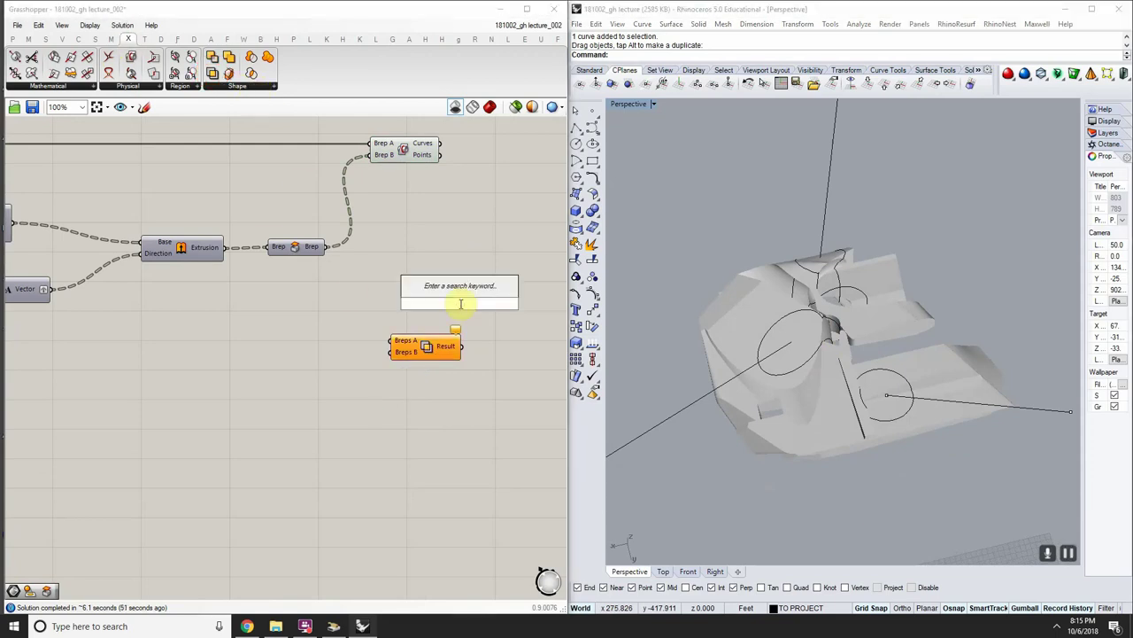
{"action": "type", "text": "intersec"}
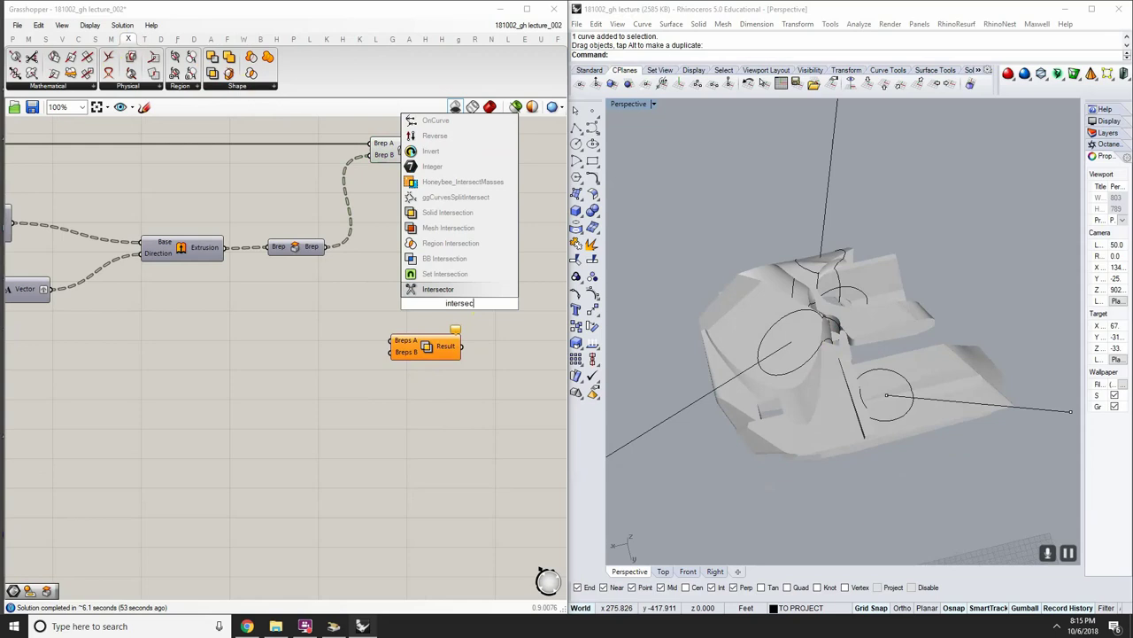
{"action": "key", "text": "BackSpace"}
{"action": "key", "text": "BackSpace"}
{"action": "key", "text": "BackSpace"}
{"action": "key", "text": "BackSpace"}
{"action": "key", "text": "BackSpace"}
{"action": "key", "text": "BackSpace"}
{"action": "key", "text": "BackSpace"}
{"action": "type", "text": "solid"}
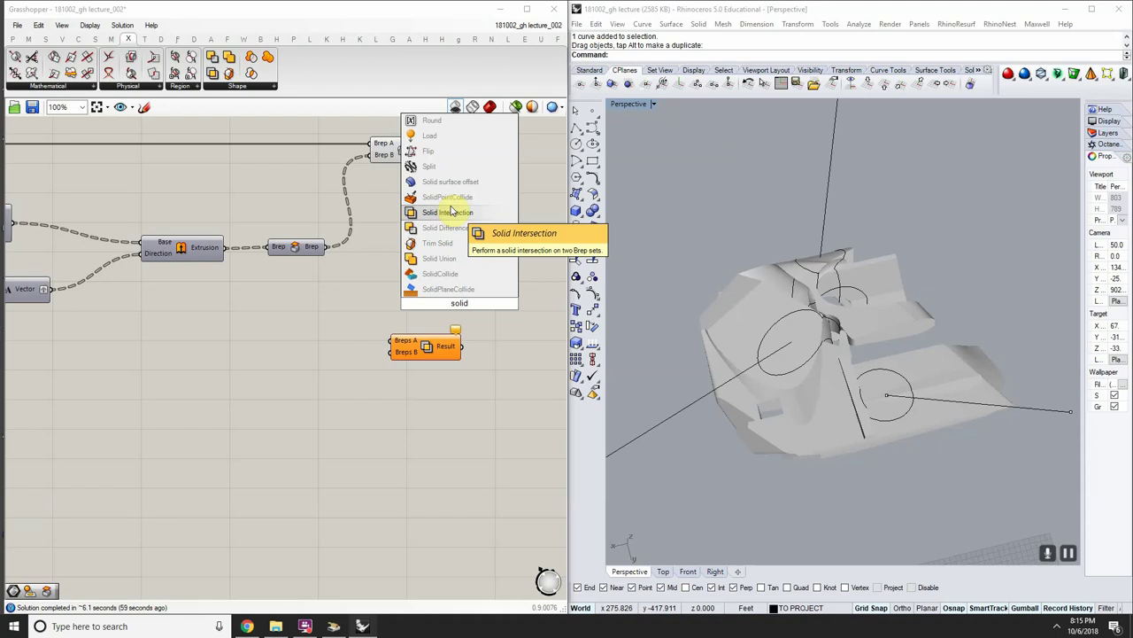
{"action": "left_click", "coordinate": [451, 211]}
{"action": "left_click", "coordinate": [454, 301]}
{"action": "key", "text": "Delete"}
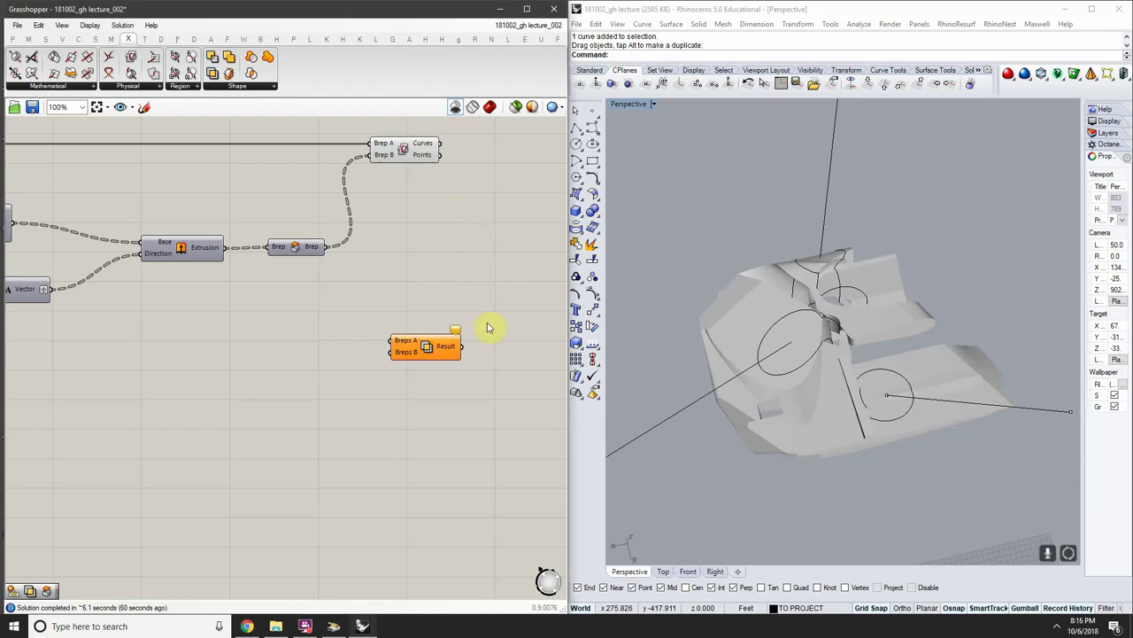
{"action": "mouse_move", "coordinate": [840, 322]}
{"action": "right_mouse_down"}
{"action": "mouse_move", "coordinate": [847, 336]}
{"action": "mouse_move", "coordinate": [827, 313]}
{"action": "right_mouse_up"}
{"action": "scroll", "coordinate": [825, 312], "scroll_direction": "down", "scroll_amount": 6}
{"action": "scroll", "coordinate": [828, 310], "scroll_direction": "up", "scroll_amount": 6}
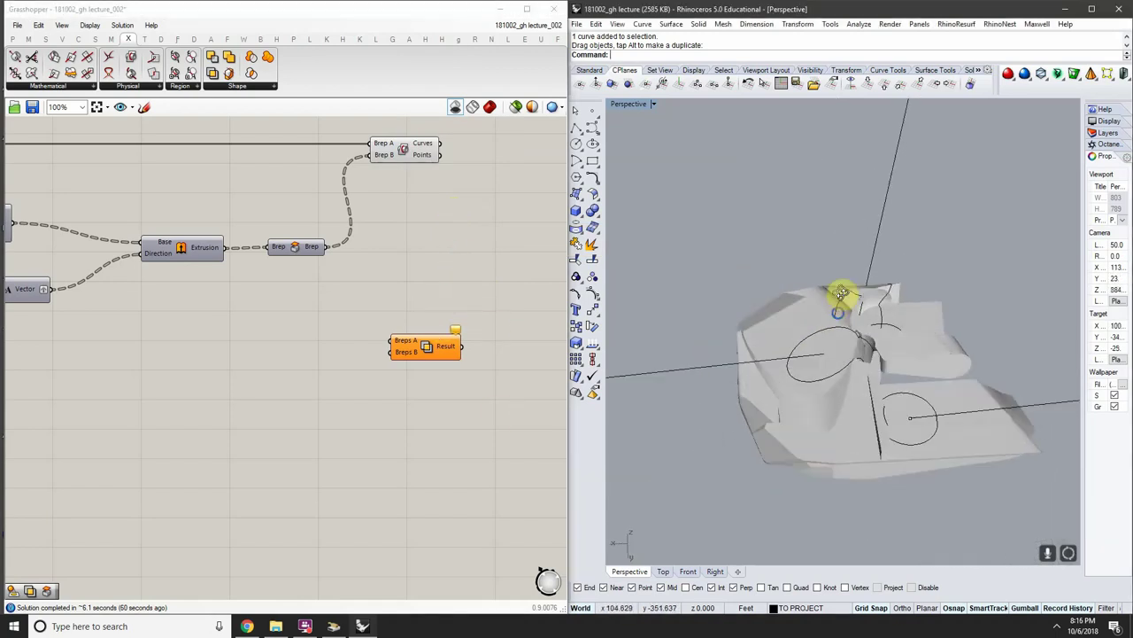
{"action": "scroll", "coordinate": [891, 320], "scroll_direction": "up", "scroll_amount": 4}
{"action": "right_click_drag", "start_coordinate": [897, 319], "coordinate": [931, 324]}
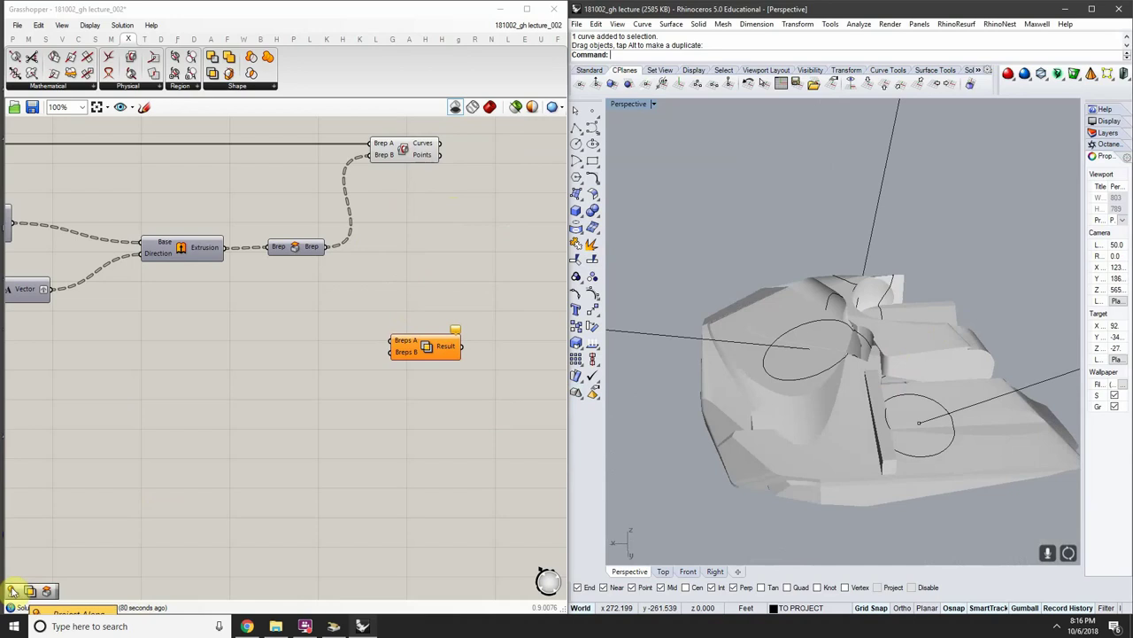
{"action": "left_click", "coordinate": [12, 590]}
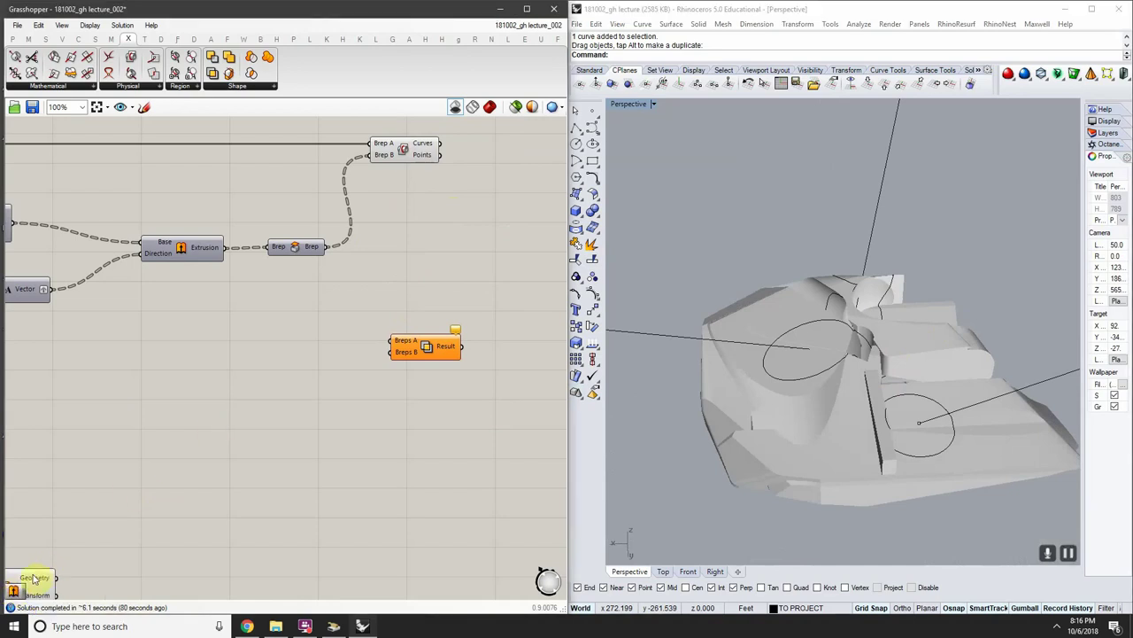
{"action": "left_click_drag", "start_coordinate": [33, 579], "coordinate": [328, 343]}
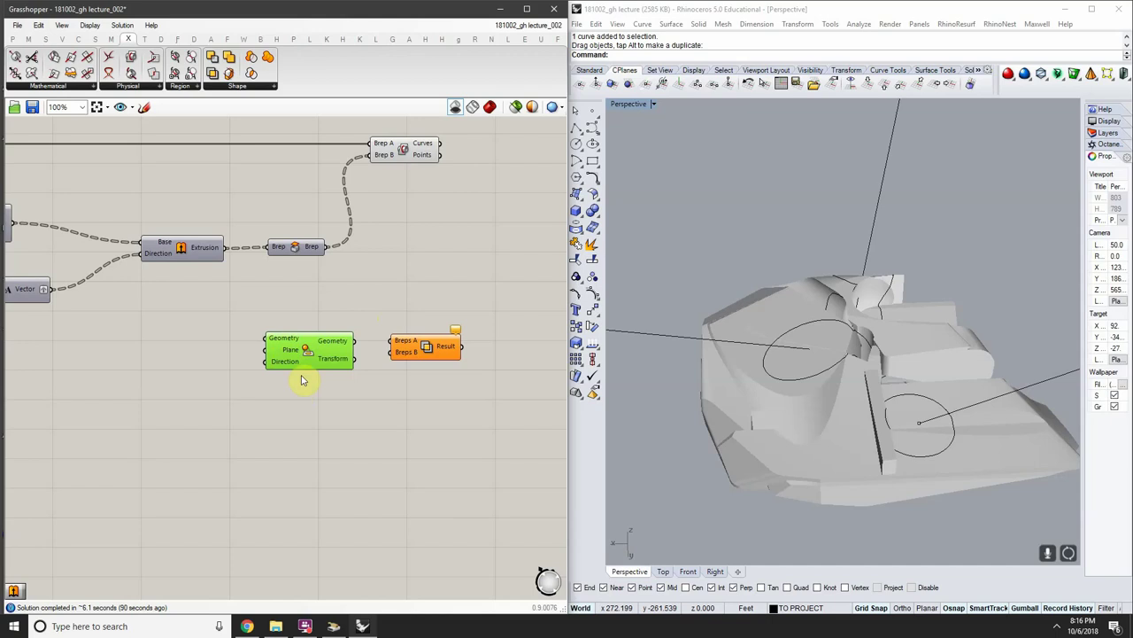
{"action": "left_click_drag", "start_coordinate": [379, 303], "coordinate": [264, 366]}
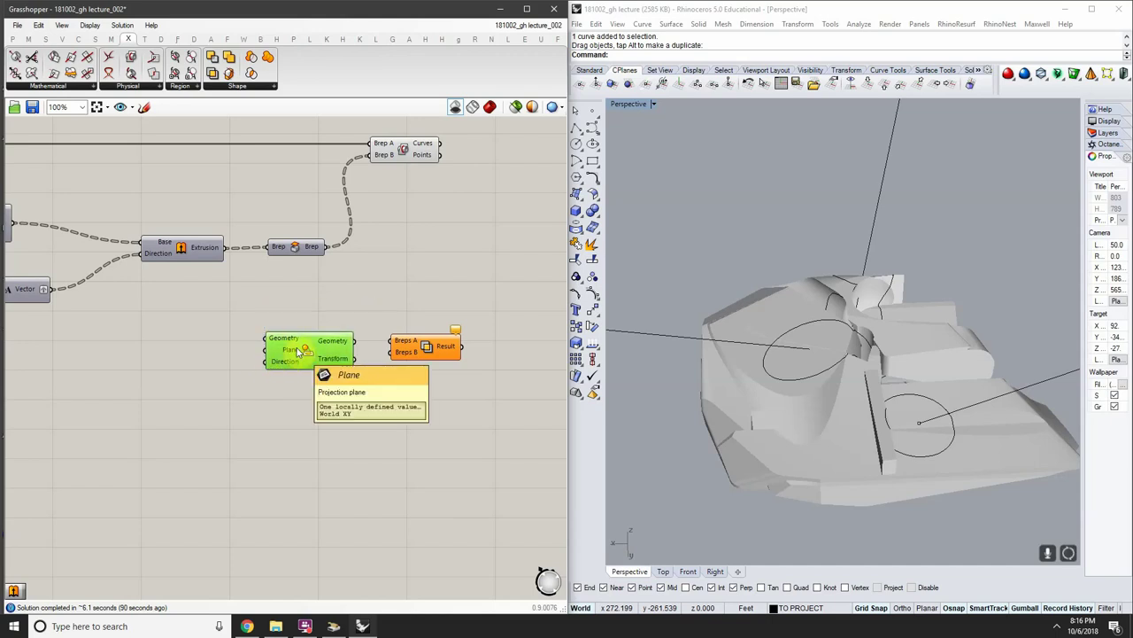
{"action": "key", "text": "Delete"}
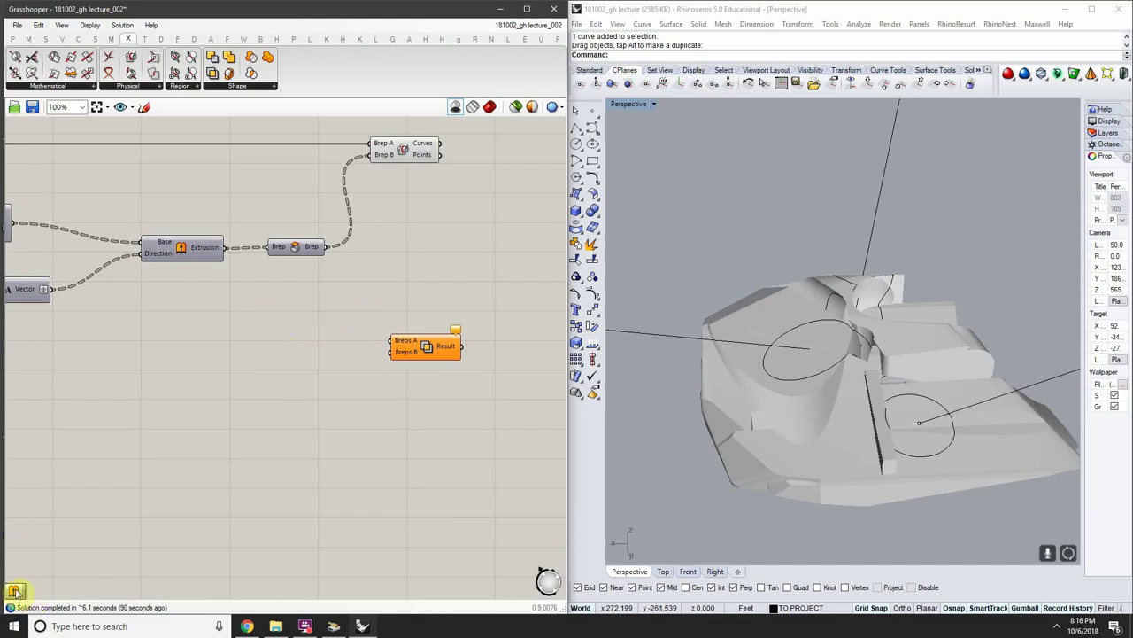
Move the Solid Intersection component closer to the extrusion chain and connect the Brep output to its Breps B input
{"action": "right_click_drag", "start_coordinate": [399, 332], "coordinate": [395, 344]}
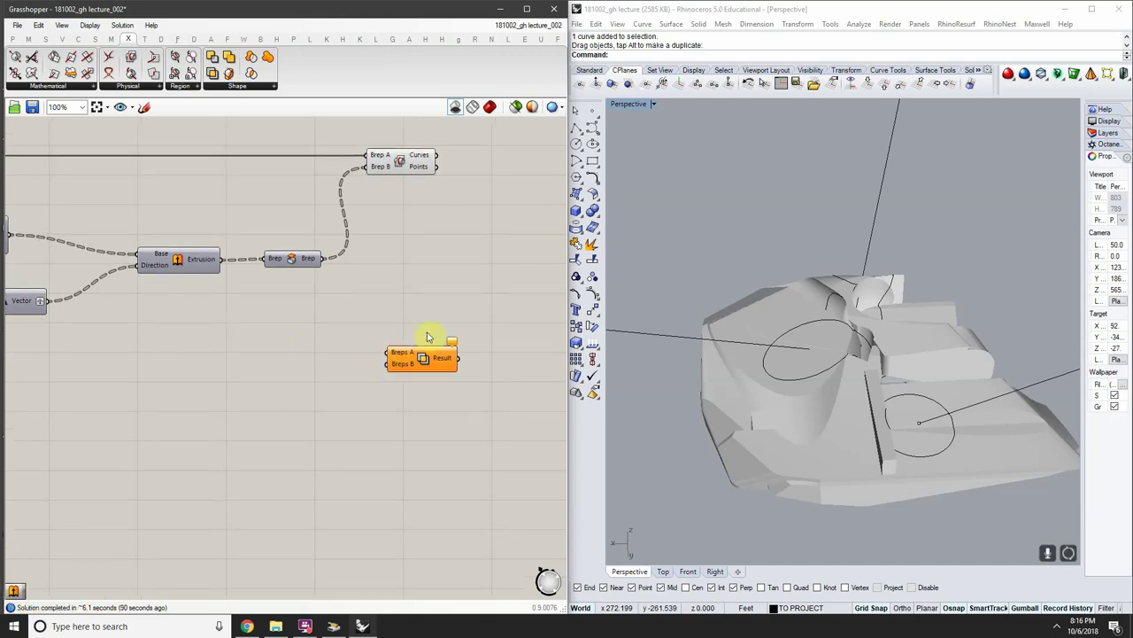
{"action": "right_click_drag", "start_coordinate": [936, 309], "coordinate": [931, 359]}
{"action": "scroll", "coordinate": [938, 356], "scroll_direction": "down", "scroll_amount": 5}
{"action": "right_click_drag", "start_coordinate": [999, 390], "coordinate": [1009, 330]}
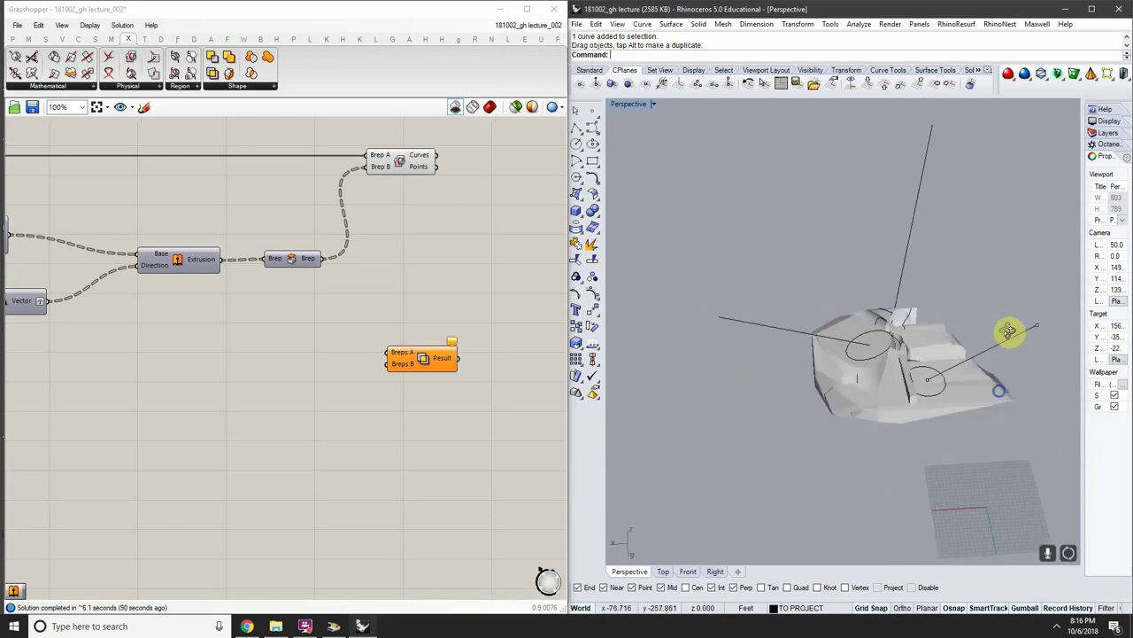
{"action": "scroll", "coordinate": [304, 252], "scroll_direction": "up", "scroll_amount": 2}
{"action": "scroll", "coordinate": [213, 325], "scroll_direction": "down", "scroll_amount": 2}
{"action": "right_click_drag", "start_coordinate": [147, 322], "coordinate": [55, 249]}
{"action": "scroll", "coordinate": [362, 321], "scroll_direction": "up", "scroll_amount": 6}
{"action": "right_click_drag", "start_coordinate": [172, 291], "coordinate": [253, 339]}
{"action": "scroll", "coordinate": [269, 338], "scroll_direction": "down", "scroll_amount": 2}
{"action": "left_click_drag", "start_coordinate": [271, 331], "coordinate": [337, 176]}
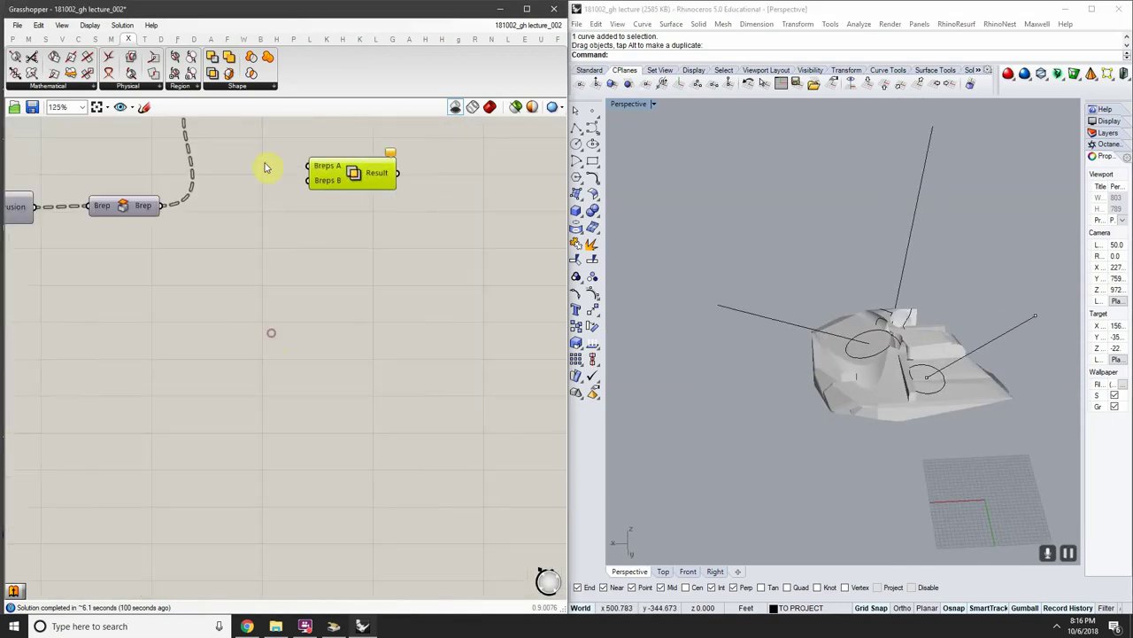
{"action": "right_click_drag", "start_coordinate": [256, 172], "coordinate": [285, 295]}
{"action": "left_click_drag", "start_coordinate": [337, 307], "coordinate": [336, 306]}
Connect the upstream base geometry to the Breps A input of the Solid Intersection component
{"action": "scroll", "coordinate": [305, 292], "scroll_direction": "down", "scroll_amount": 3}
{"action": "right_click_drag", "start_coordinate": [268, 263], "coordinate": [608, 304]}
{"action": "scroll", "coordinate": [85, 286], "scroll_direction": "up", "scroll_amount": 2}
{"action": "scroll", "coordinate": [177, 290], "scroll_direction": "down", "scroll_amount": 1}
{"action": "left_click_drag", "start_coordinate": [38, 290], "coordinate": [453, 317]}
{"action": "right_click_drag", "start_coordinate": [531, 350], "coordinate": [72, 278]}
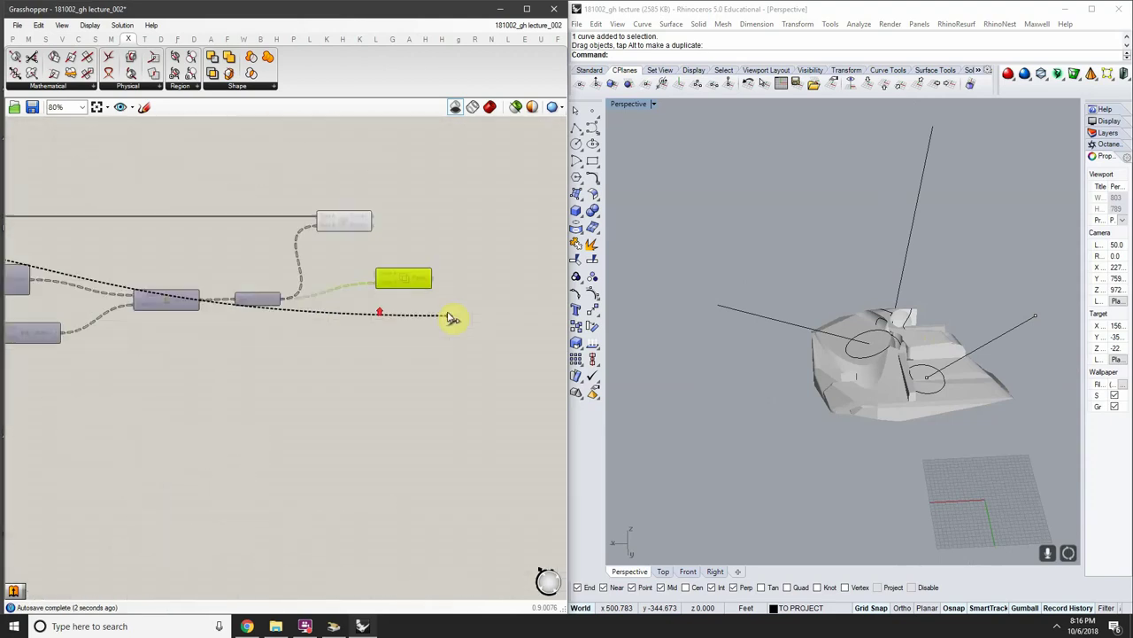
{"action": "left_click_drag", "start_coordinate": [453, 317], "coordinate": [382, 273]}
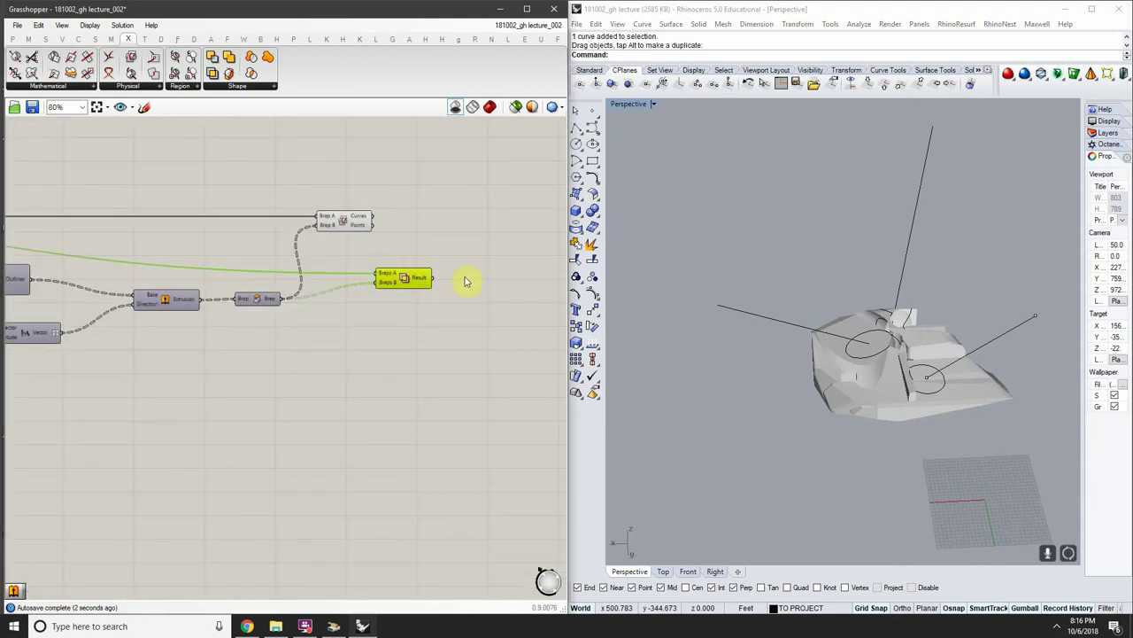
{"action": "key", "text": "ctrl+z"}
Switch the preview to wireframe and inspect the intersected volumes in the Perspective view
{"action": "scroll", "coordinate": [897, 346], "scroll_direction": "up", "scroll_amount": 3}
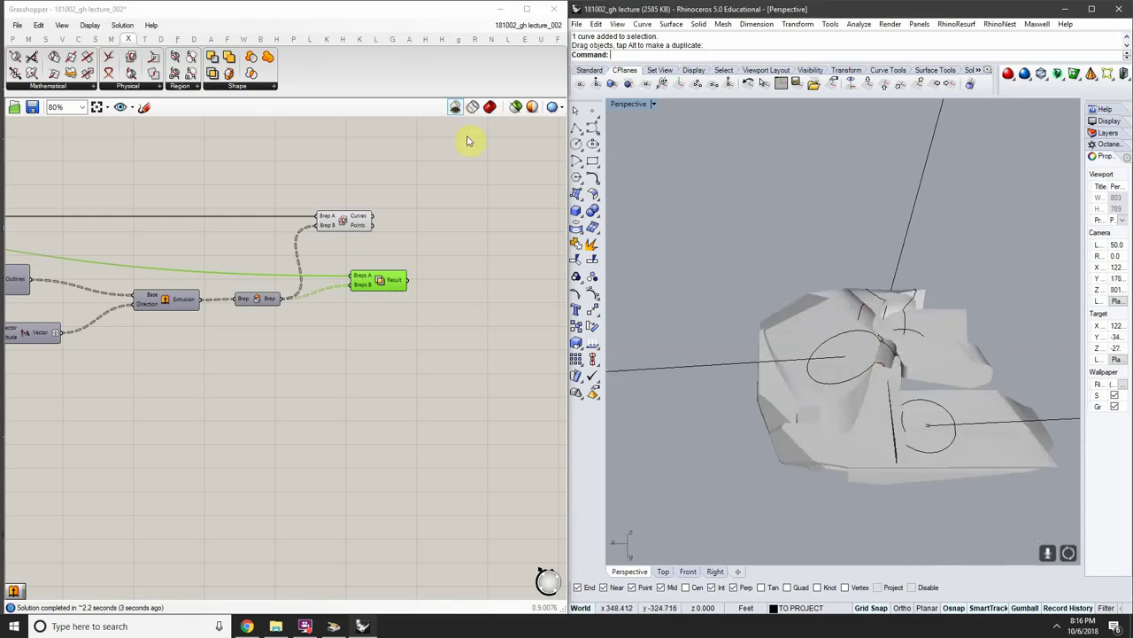
{"action": "right_click_drag", "start_coordinate": [876, 324], "coordinate": [853, 271]}
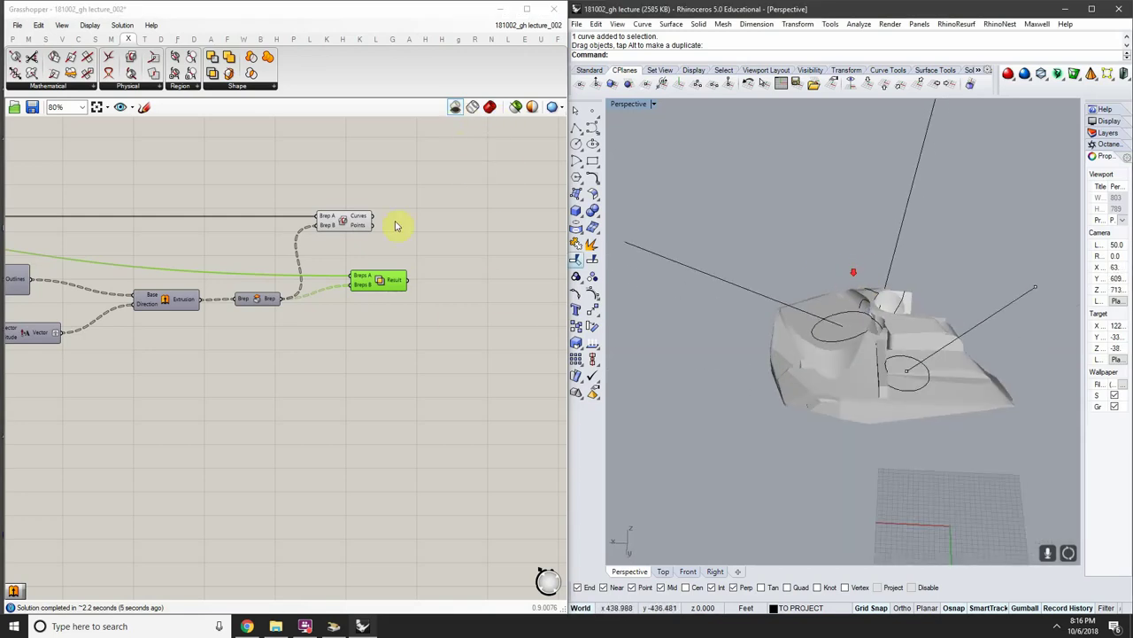
{"action": "left_click", "coordinate": [387, 199]}
{"action": "right_click_drag", "start_coordinate": [386, 200], "coordinate": [395, 230]}
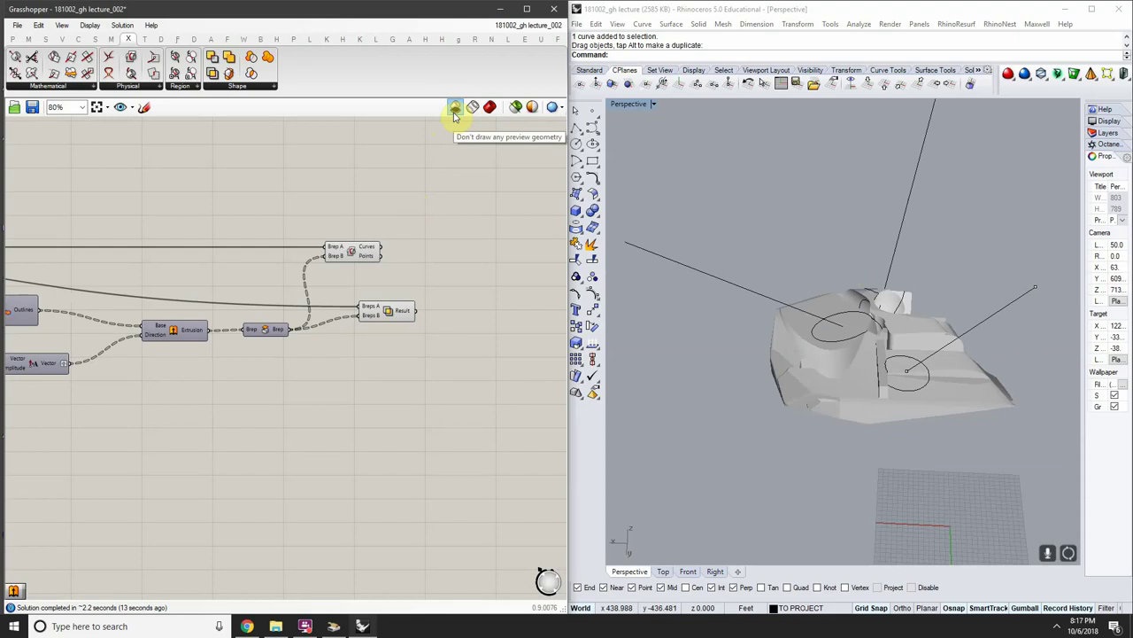
{"action": "right_click_drag", "start_coordinate": [746, 247], "coordinate": [764, 280]}
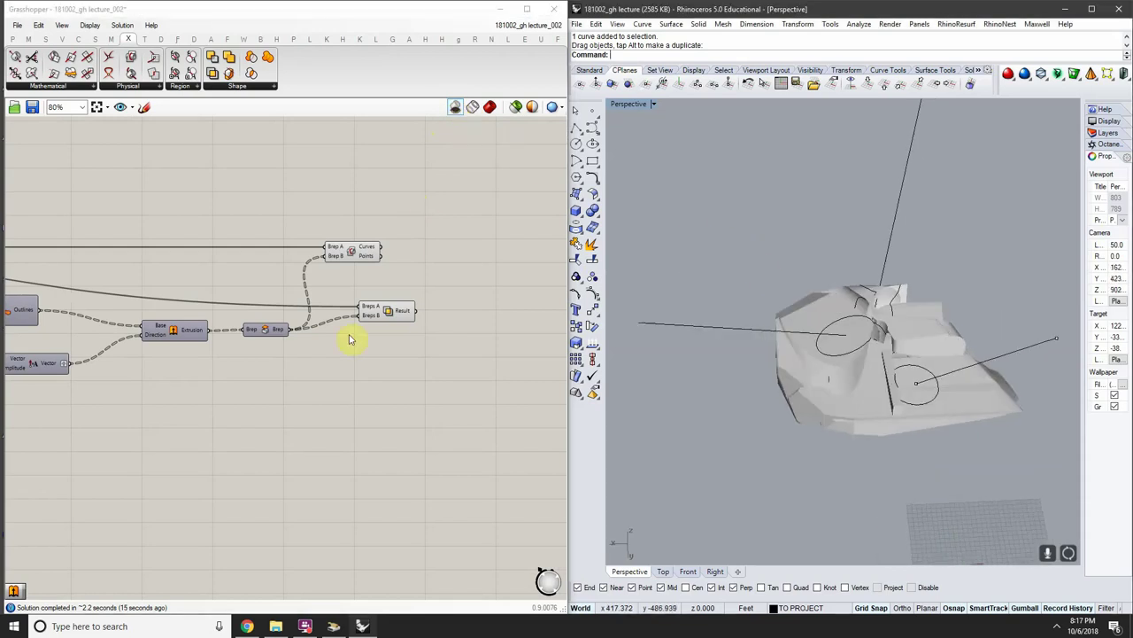
{"action": "left_click", "coordinate": [475, 108]}
{"action": "right_click_drag", "start_coordinate": [759, 260], "coordinate": [549, 225]}
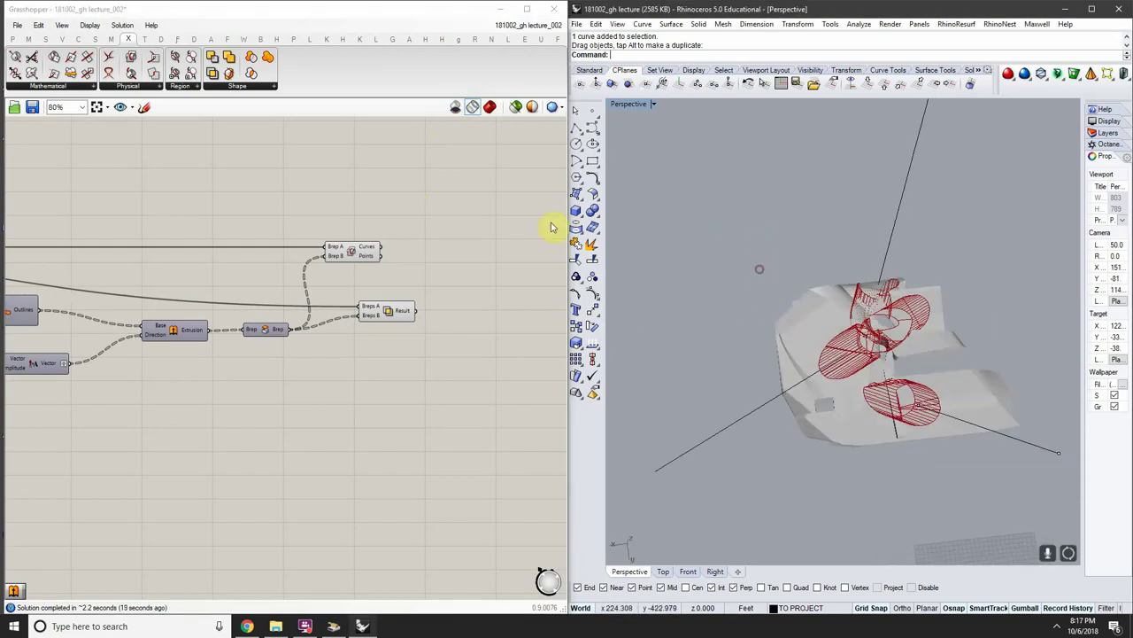
Set the preview to shaded and restrict it to selected components only
{"action": "left_click", "coordinate": [492, 106]}
{"action": "right_click_drag", "start_coordinate": [917, 335], "coordinate": [613, 181]}
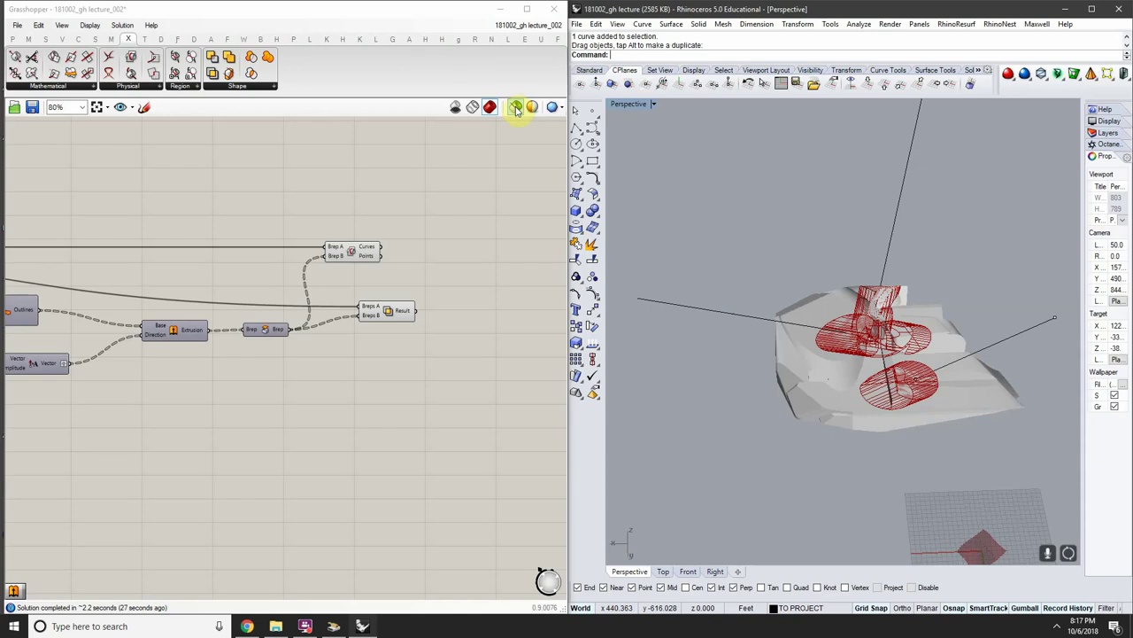
{"action": "left_click", "coordinate": [517, 108]}
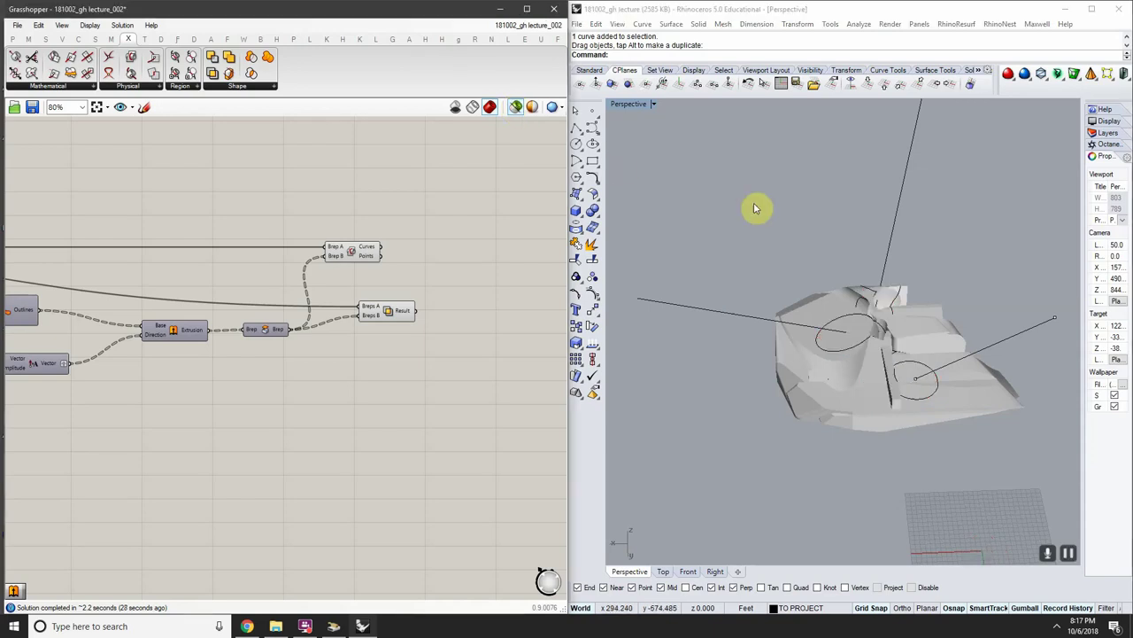
Inspect the previews of the Solid Intersection component and the upstream mesh outlines in the Perspective view
{"action": "right_click_drag", "start_coordinate": [790, 217], "coordinate": [800, 241]}
{"action": "left_click_drag", "start_coordinate": [446, 284], "coordinate": [351, 380]}
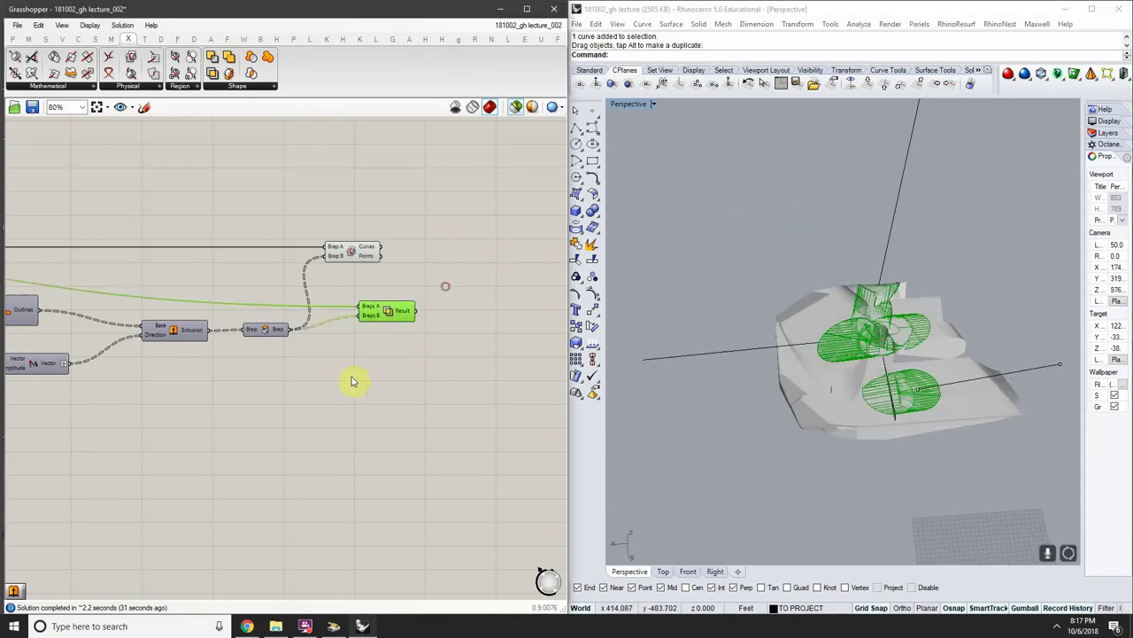
{"action": "left_click_drag", "start_coordinate": [455, 203], "coordinate": [329, 286]}
{"action": "right_click_drag", "start_coordinate": [317, 371], "coordinate": [486, 378]}
{"action": "left_click_drag", "start_coordinate": [477, 375], "coordinate": [442, 306]}
{"action": "left_click_drag", "start_coordinate": [370, 287], "coordinate": [168, 343]}
{"action": "left_click_drag", "start_coordinate": [215, 283], "coordinate": [189, 313]}
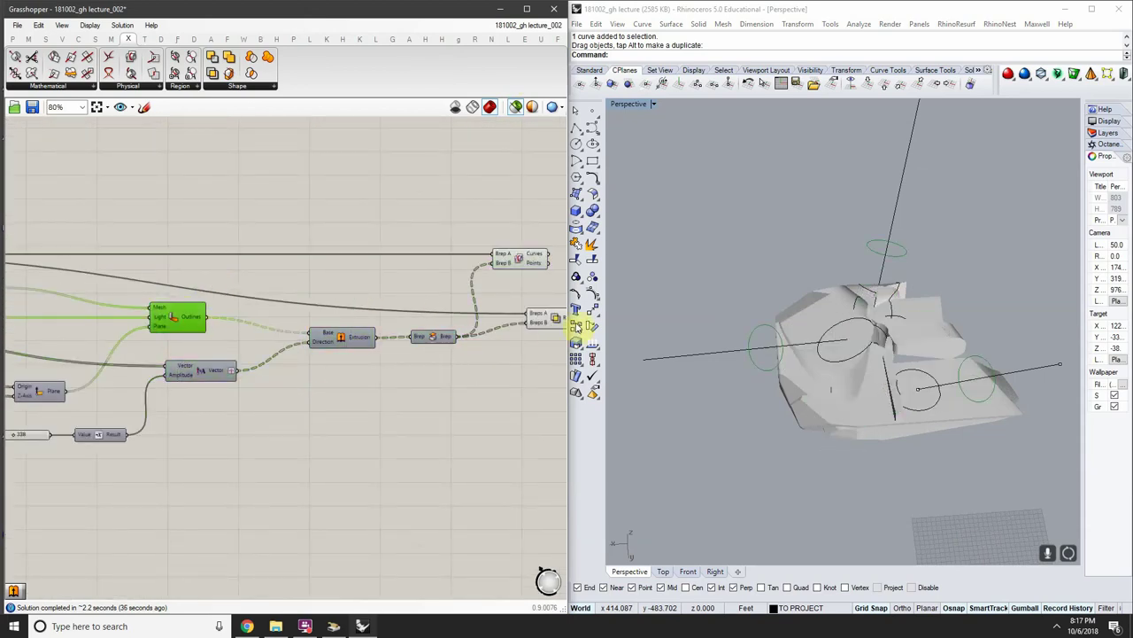
{"action": "right_click_drag", "start_coordinate": [776, 308], "coordinate": [881, 244]}
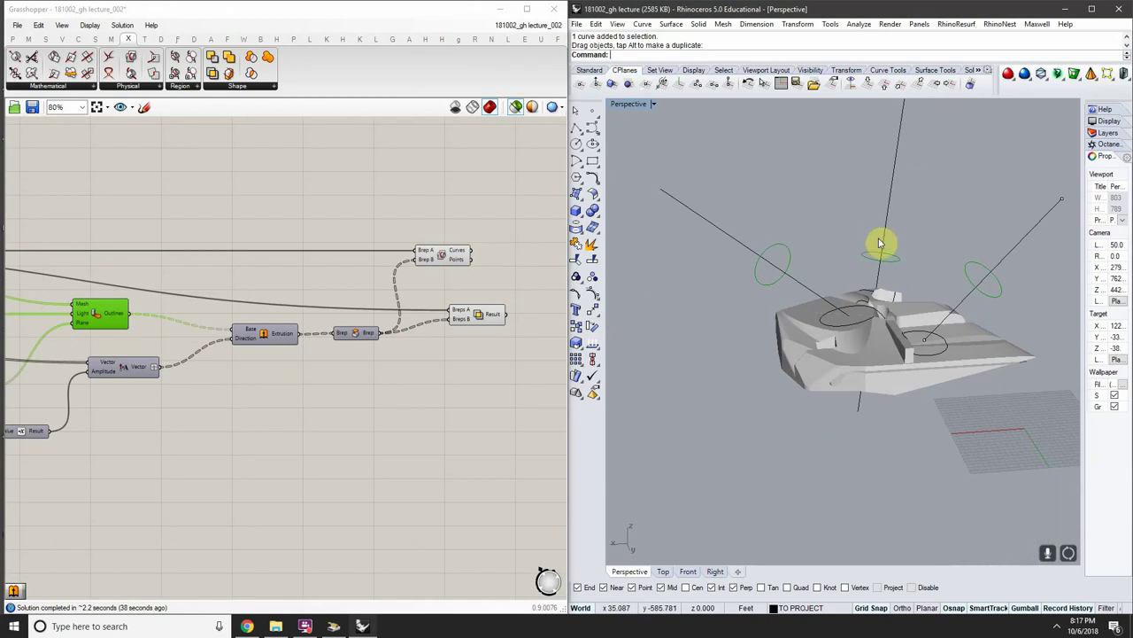
Turn off the selected-only restriction so the preview covers all components again
{"action": "left_click_drag", "start_coordinate": [508, 288], "coordinate": [458, 336]}
{"action": "left_click_drag", "start_coordinate": [505, 223], "coordinate": [429, 271]}
{"action": "right_click_drag", "start_coordinate": [455, 270], "coordinate": [380, 280]}
{"action": "left_click", "coordinate": [479, 166]}
{"action": "left_click", "coordinate": [519, 108]}
Bake the Solid Intersection result into the Rhino model with the default attributes
{"action": "left_click_drag", "start_coordinate": [458, 267], "coordinate": [397, 326]}
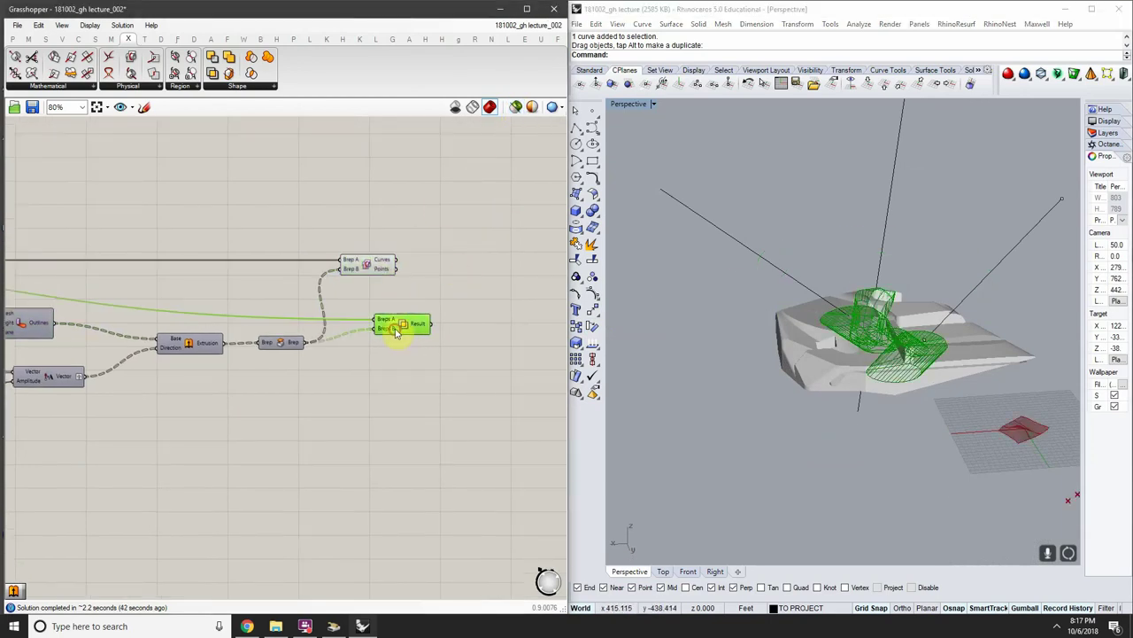
{"action": "right_click", "coordinate": [402, 323]}
{"action": "left_click", "coordinate": [425, 383]}
{"action": "right_click", "coordinate": [400, 324]}
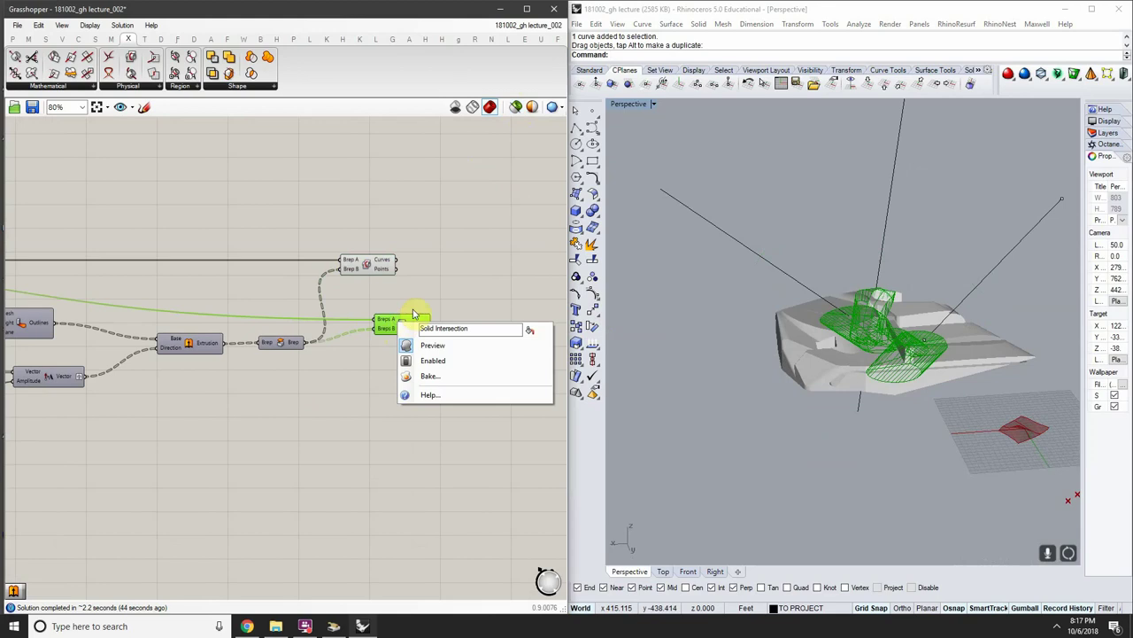
{"action": "left_click", "coordinate": [417, 310]}
{"action": "left_click", "coordinate": [404, 322]}
{"action": "right_click", "coordinate": [405, 322]}
{"action": "left_click", "coordinate": [436, 379]}
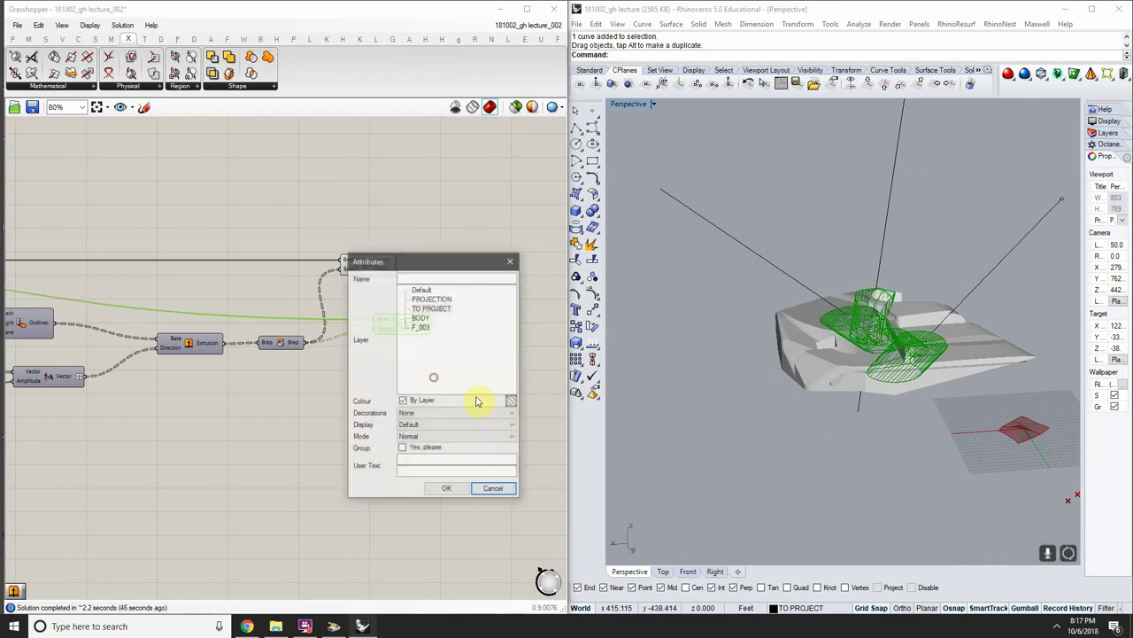
{"action": "left_click", "coordinate": [444, 490]}
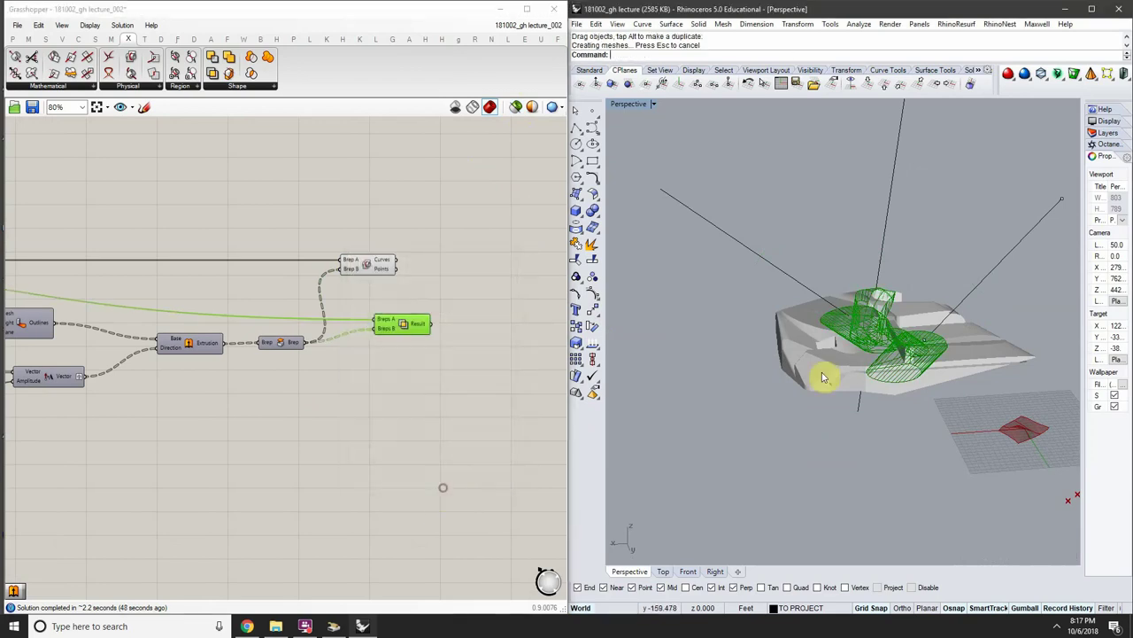
Turn off the Grasshopper geometry preview so only the Rhino objects are drawn
{"action": "right_click_drag", "start_coordinate": [823, 375], "coordinate": [923, 382]}
{"action": "right_click_drag", "start_coordinate": [936, 307], "coordinate": [790, 303]}
{"action": "left_click", "coordinate": [552, 276]}
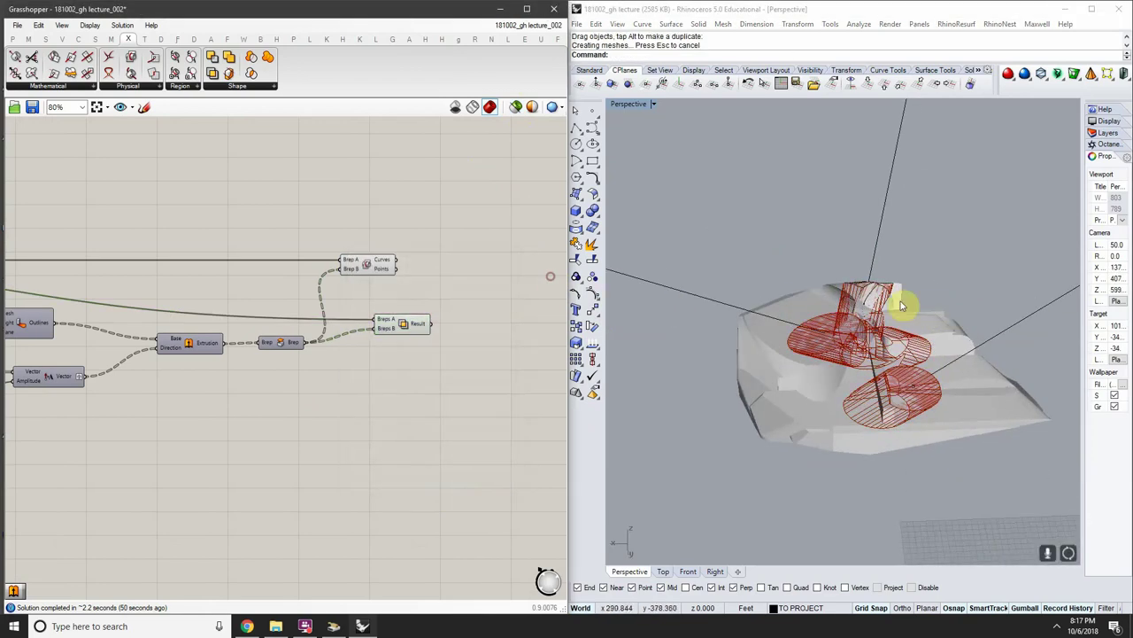
{"action": "right_click_drag", "start_coordinate": [942, 301], "coordinate": [813, 310]}
{"action": "left_click", "coordinate": [454, 108]}
Select the baked intersection polysurfaces individually and inspect their shapes within the model
{"action": "scroll", "coordinate": [936, 324], "scroll_direction": "up", "scroll_amount": 4}
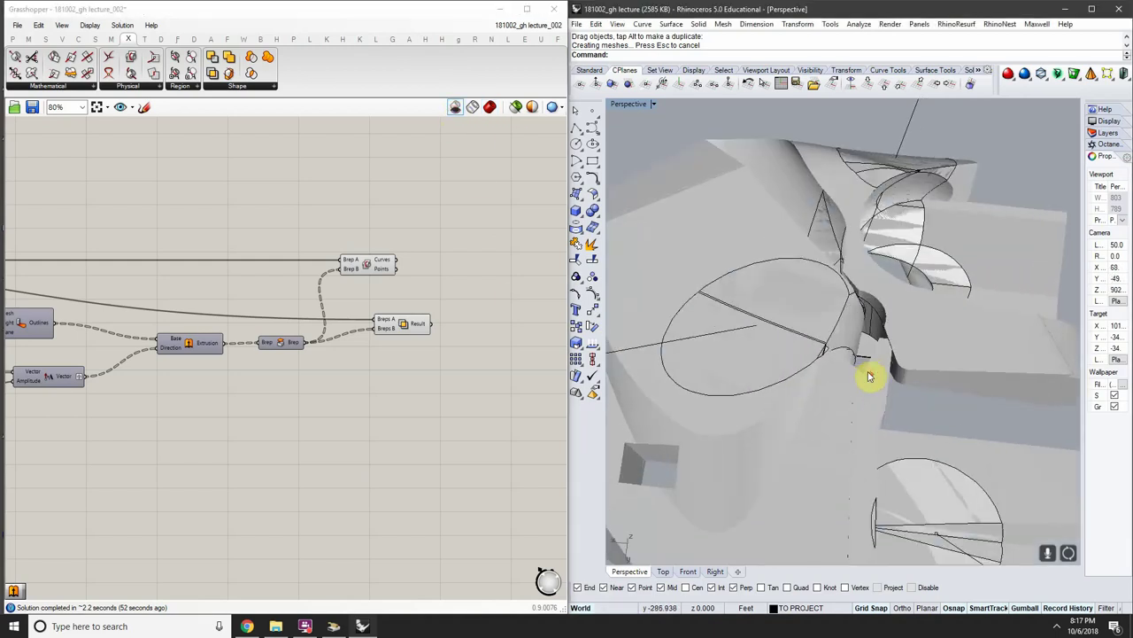
{"action": "right_click_drag", "start_coordinate": [868, 374], "coordinate": [918, 462]}
{"action": "left_click", "coordinate": [916, 460]}
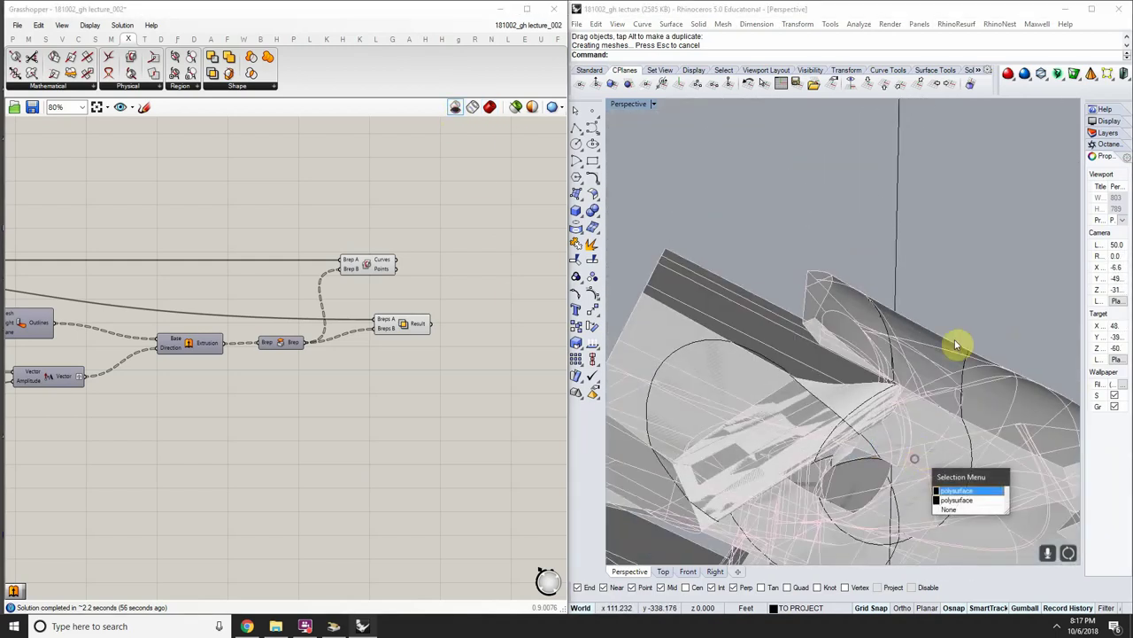
{"action": "left_click", "coordinate": [959, 345]}
{"action": "right_click_drag", "start_coordinate": [959, 345], "coordinate": [782, 390]}
{"action": "left_click", "coordinate": [779, 423]}
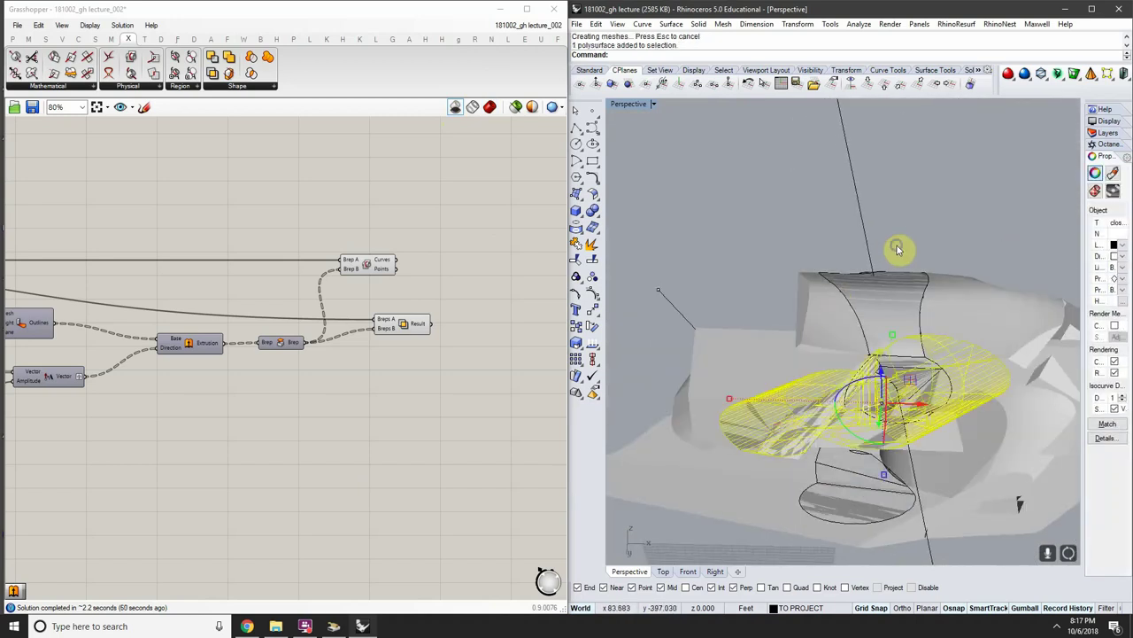
{"action": "right_click_drag", "start_coordinate": [899, 250], "coordinate": [929, 263]}
{"action": "left_click", "coordinate": [941, 194]}
{"action": "right_click_drag", "start_coordinate": [941, 197], "coordinate": [893, 302]}
{"action": "left_click", "coordinate": [979, 328]}
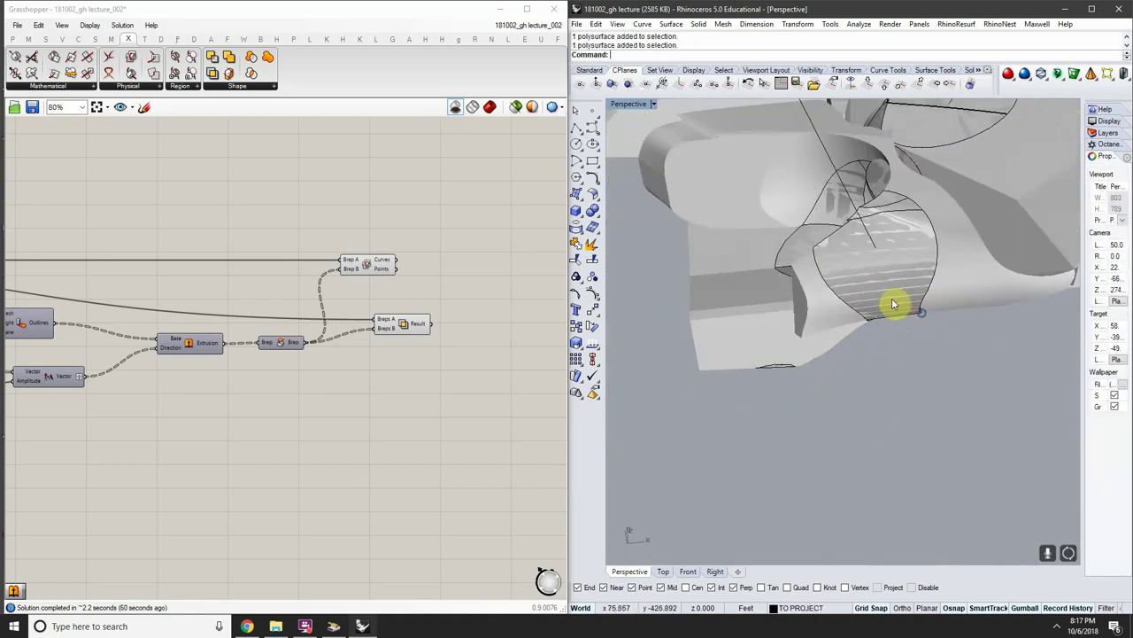
Examine how the baked volumes sit in the whole model from several sides, close up and from afar
{"action": "right_click_drag", "start_coordinate": [863, 255], "coordinate": [956, 258]}
{"action": "scroll", "coordinate": [886, 286], "scroll_direction": "up", "scroll_amount": 7}
{"action": "right_click_drag", "start_coordinate": [886, 286], "coordinate": [924, 405]}
{"action": "scroll", "coordinate": [909, 268], "scroll_direction": "down", "scroll_amount": 10}
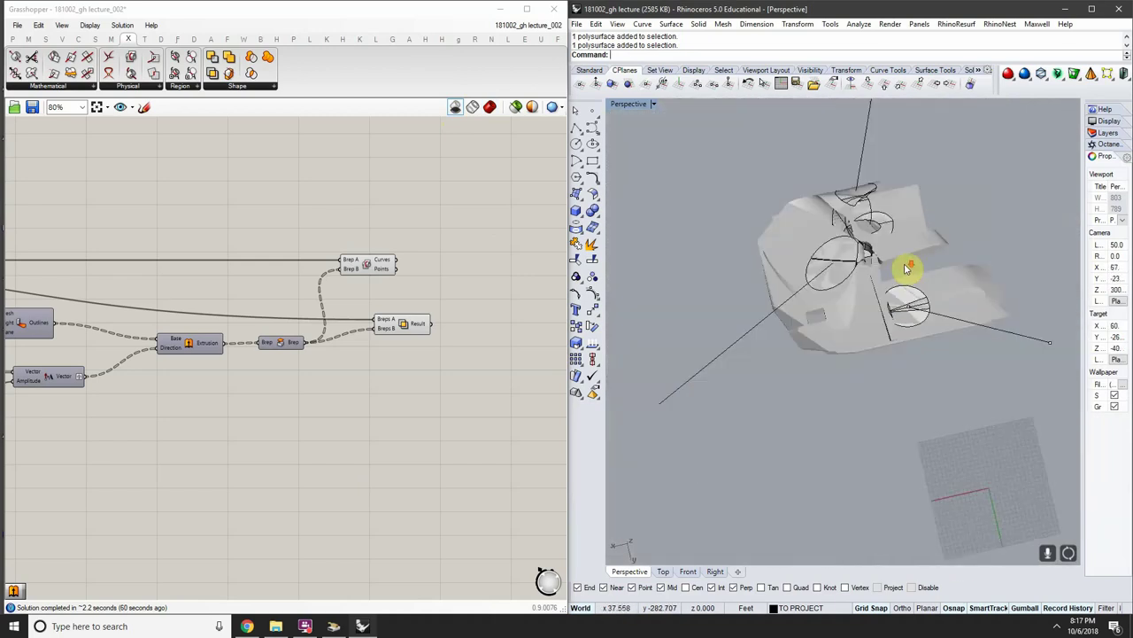
{"action": "scroll", "coordinate": [823, 256], "scroll_direction": "up", "scroll_amount": 7}
{"action": "right_click_drag", "start_coordinate": [825, 268], "coordinate": [963, 361]}
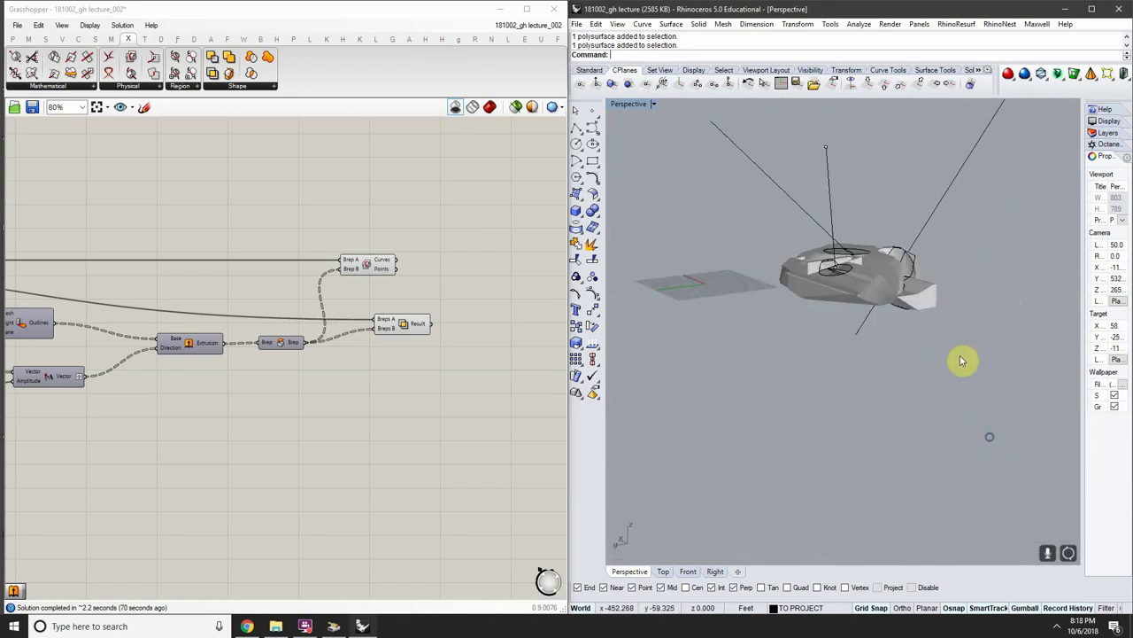
{"action": "scroll", "coordinate": [929, 346], "scroll_direction": "down", "scroll_amount": 7}
{"action": "right_click_drag", "start_coordinate": [959, 273], "coordinate": [896, 348]}
Look over the component groups on the Grasshopper canvas and the construction grid beside the Rhino model
{"action": "right_click_drag", "start_coordinate": [362, 328], "coordinate": [440, 294]}
{"action": "scroll", "coordinate": [440, 293], "scroll_direction": "down", "scroll_amount": 5}
{"action": "scroll", "coordinate": [281, 320], "scroll_direction": "up", "scroll_amount": 2}
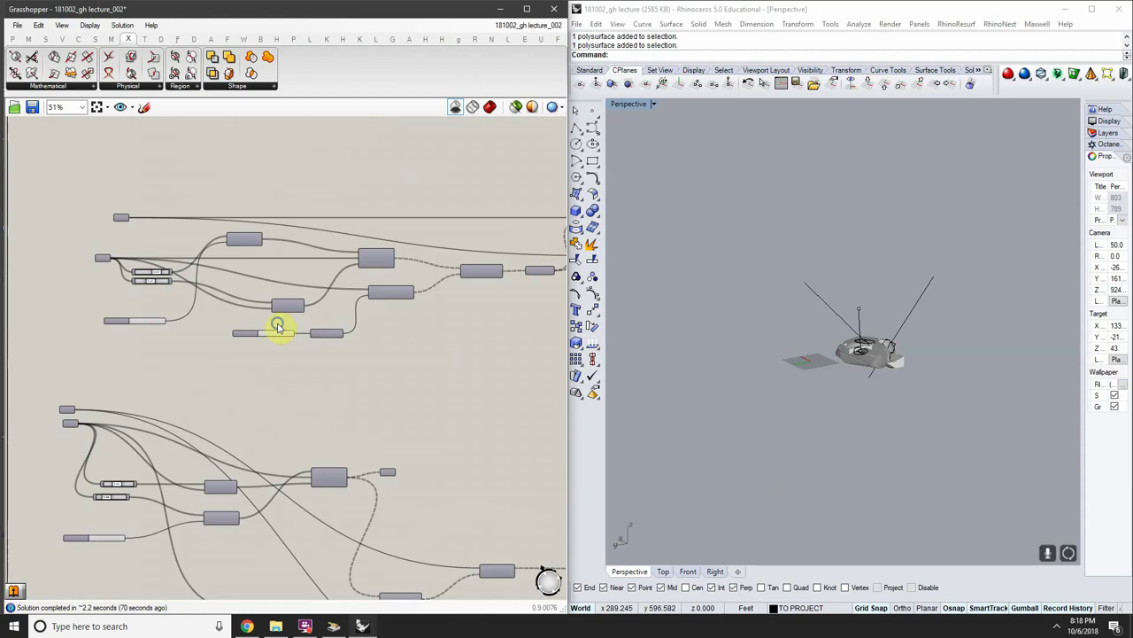
{"action": "scroll", "coordinate": [324, 352], "scroll_direction": "down", "scroll_amount": 4}
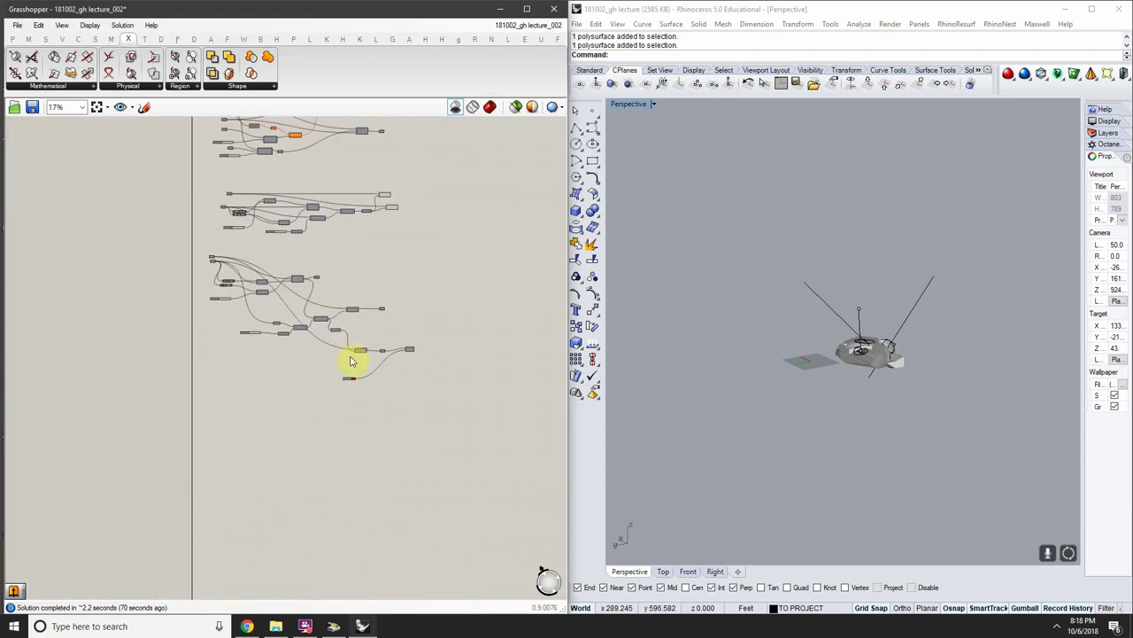
{"action": "left_click", "coordinate": [870, 362]}
{"action": "scroll", "coordinate": [863, 366], "scroll_direction": "up", "scroll_amount": 5}
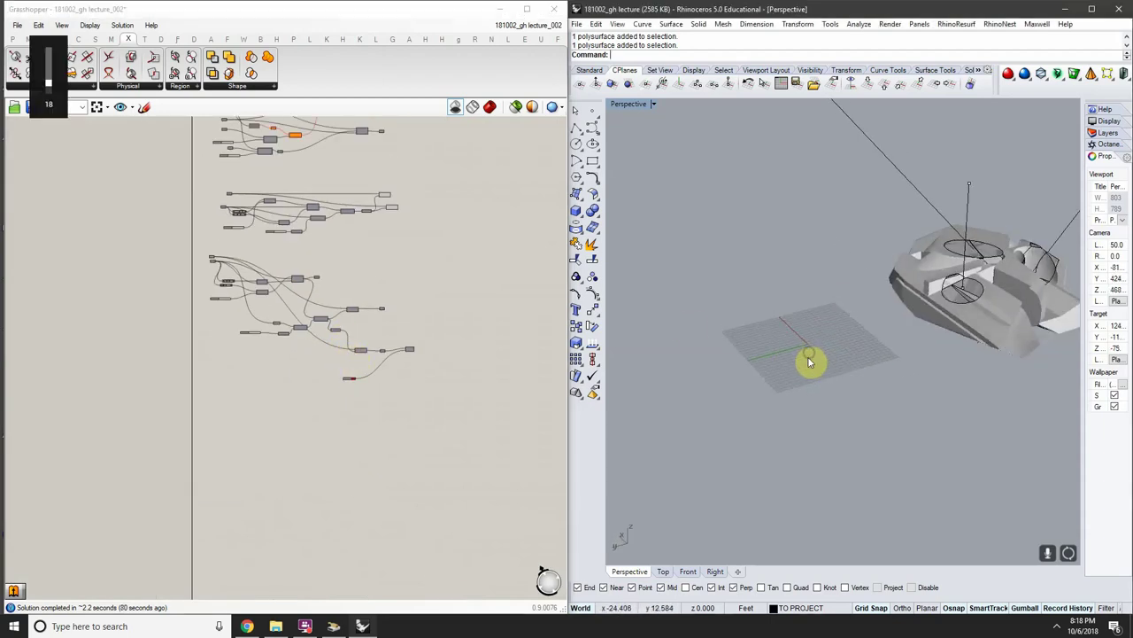
{"action": "scroll", "coordinate": [809, 361], "scroll_direction": "up", "scroll_amount": 3}
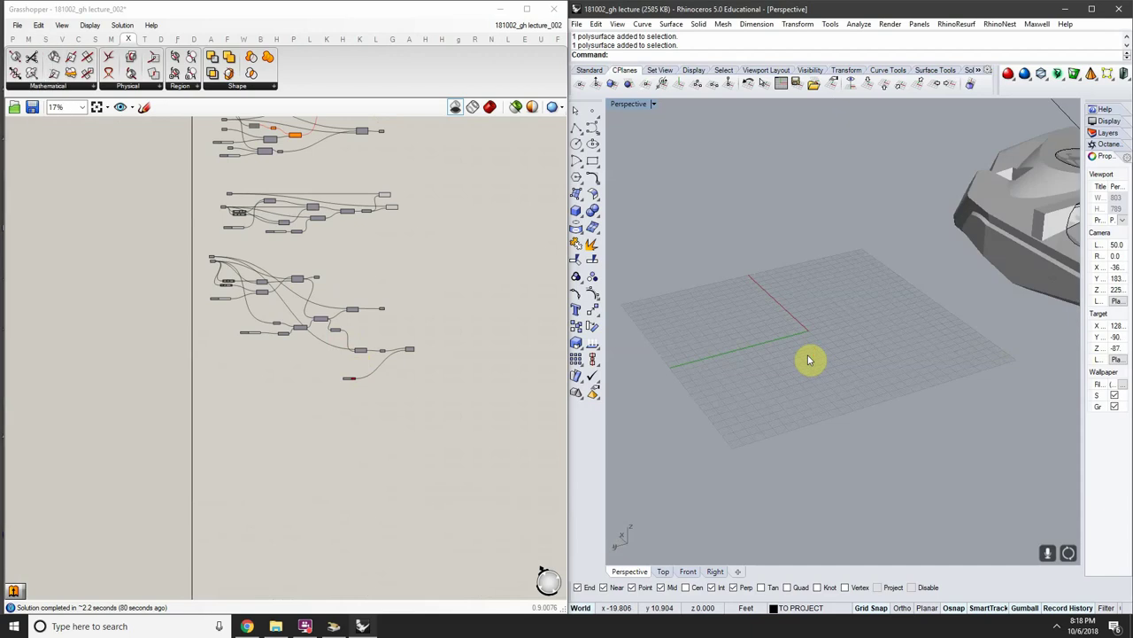
{"action": "mouse_move", "coordinate": [802, 325]}
{"action": "right_mouse_down"}
{"action": "mouse_move", "coordinate": [754, 327]}
{"action": "mouse_move", "coordinate": [761, 370]}
{"action": "mouse_move", "coordinate": [812, 306]}
{"action": "right_mouse_up"}
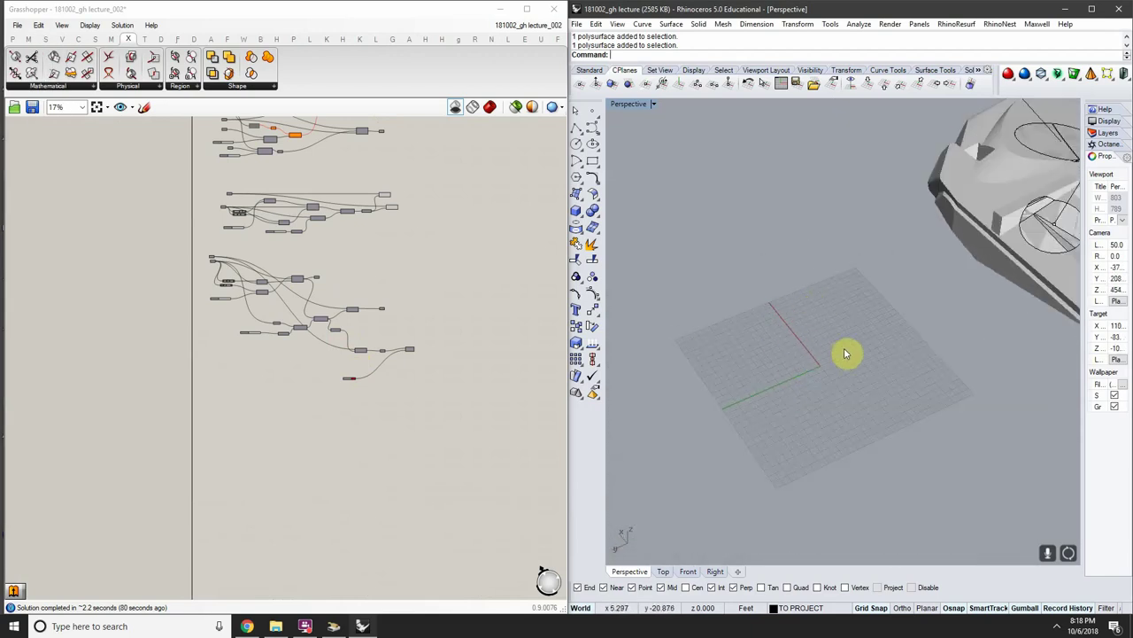
{"action": "mouse_move", "coordinate": [799, 353]}
{"action": "right_mouse_down"}
{"action": "mouse_move", "coordinate": [762, 306]}
{"action": "mouse_move", "coordinate": [766, 321]}
{"action": "mouse_move", "coordinate": [797, 286]}
{"action": "mouse_move", "coordinate": [795, 333]}
{"action": "right_mouse_up"}
{"action": "scroll", "coordinate": [485, 358], "scroll_direction": "down", "scroll_amount": 2}
Move the large lower cluster of components and panels up, closer to the projection definitions
{"action": "right_click_drag", "start_coordinate": [472, 355], "coordinate": [429, 182]}
{"action": "scroll", "coordinate": [417, 368], "scroll_direction": "down", "scroll_amount": 2}
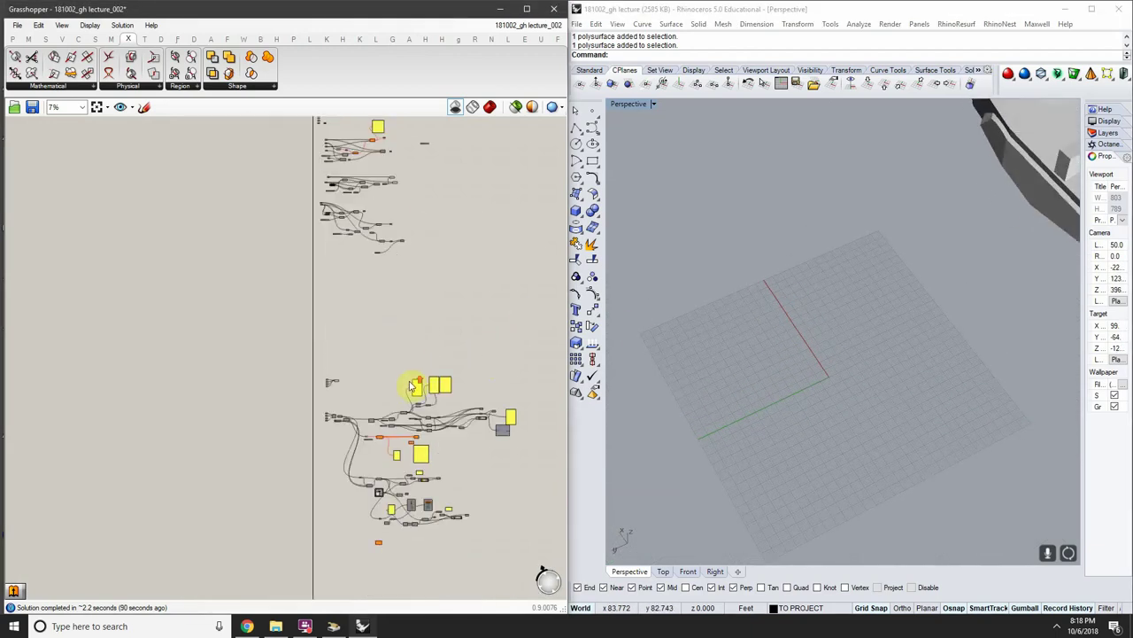
{"action": "scroll", "coordinate": [415, 386], "scroll_direction": "up", "scroll_amount": 3}
{"action": "right_click_drag", "start_coordinate": [414, 386], "coordinate": [337, 312]}
{"action": "left_click_drag", "start_coordinate": [530, 276], "coordinate": [129, 457]}
{"action": "left_click_drag", "start_coordinate": [325, 440], "coordinate": [327, 282]}
{"action": "scroll", "coordinate": [204, 208], "scroll_direction": "up", "scroll_amount": 5}
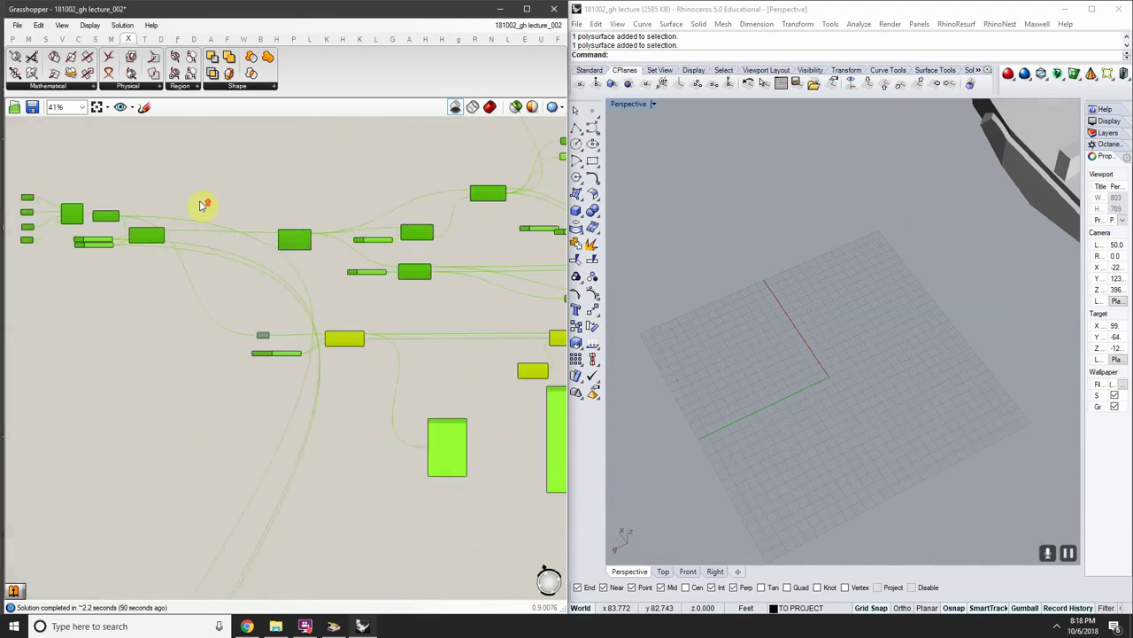
{"action": "right_click_drag", "start_coordinate": [138, 171], "coordinate": [209, 253]}
{"action": "left_click", "coordinate": [210, 252]}
Delete the three panels above the line components and the Vector and Value components that feed them
{"action": "scroll", "coordinate": [105, 272], "scroll_direction": "up", "scroll_amount": 4}
{"action": "scroll", "coordinate": [115, 282], "scroll_direction": "down", "scroll_amount": 6}
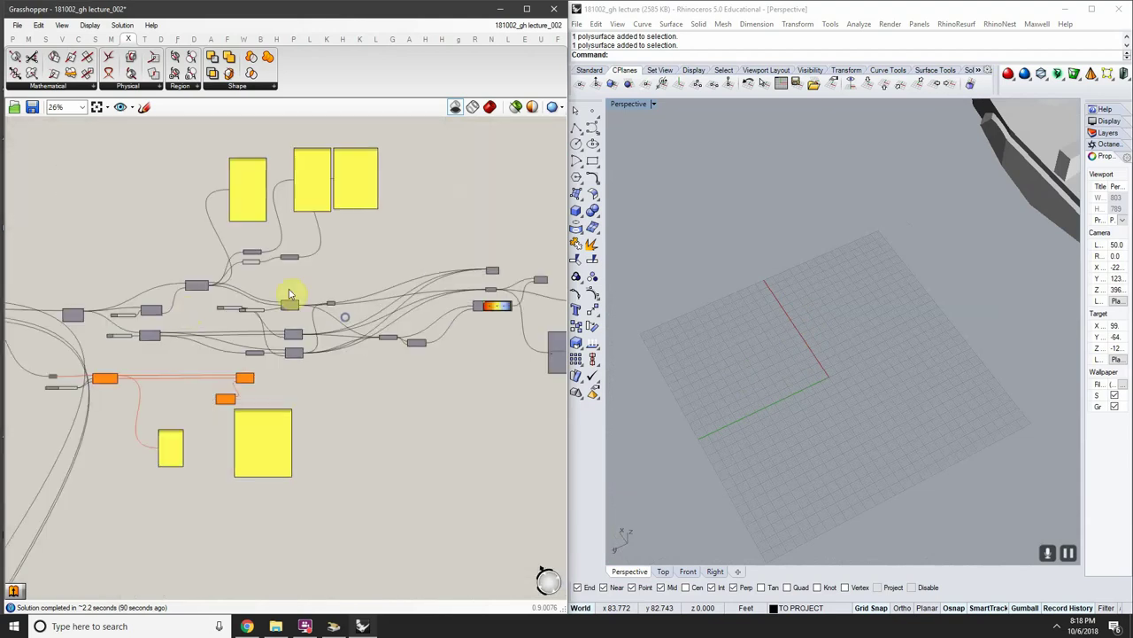
{"action": "scroll", "coordinate": [292, 305], "scroll_direction": "up", "scroll_amount": 4}
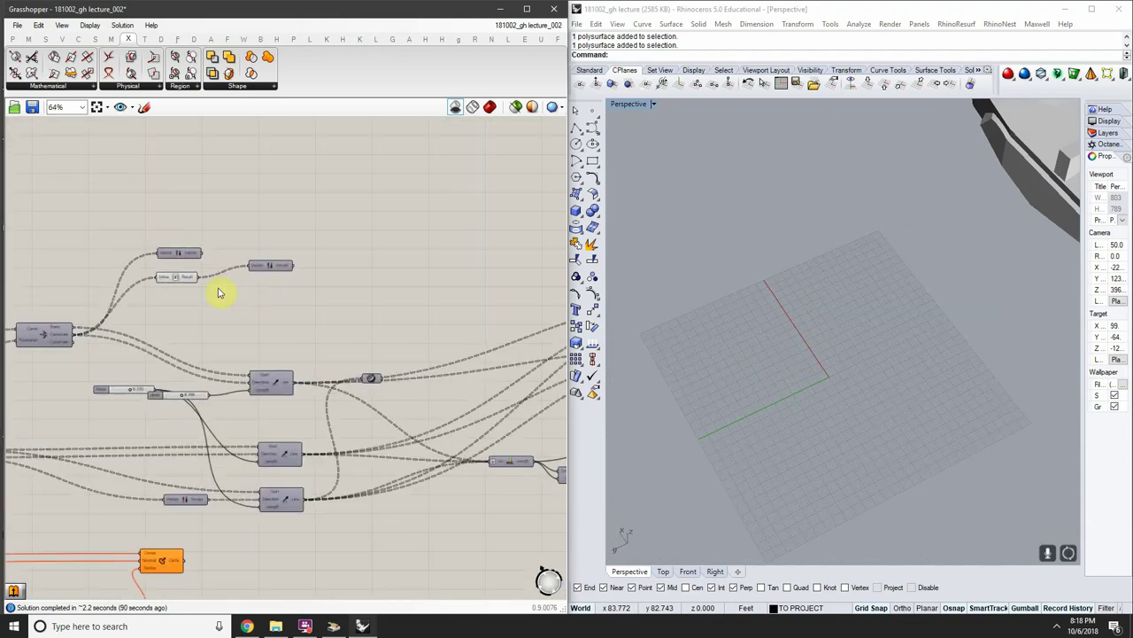
{"action": "right_click_drag", "start_coordinate": [294, 270], "coordinate": [368, 261]}
{"action": "left_click_drag", "start_coordinate": [398, 189], "coordinate": [191, 293]}
{"action": "key", "text": "Delete"}
Delete the orange circle and number-remapping components together with their panels and upstream inputs
{"action": "scroll", "coordinate": [351, 248], "scroll_direction": "down", "scroll_amount": 5}
{"action": "scroll", "coordinate": [309, 364], "scroll_direction": "up", "scroll_amount": 4}
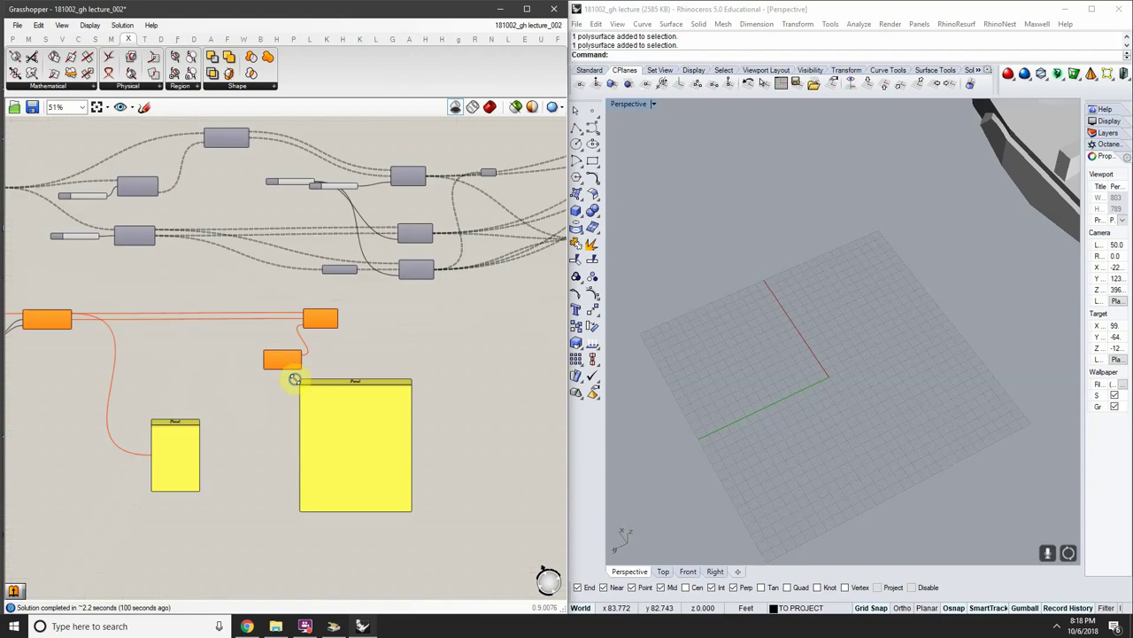
{"action": "right_click_drag", "start_coordinate": [295, 379], "coordinate": [304, 334]}
{"action": "scroll", "coordinate": [345, 360], "scroll_direction": "down", "scroll_amount": 2}
{"action": "scroll", "coordinate": [369, 321], "scroll_direction": "up", "scroll_amount": 5}
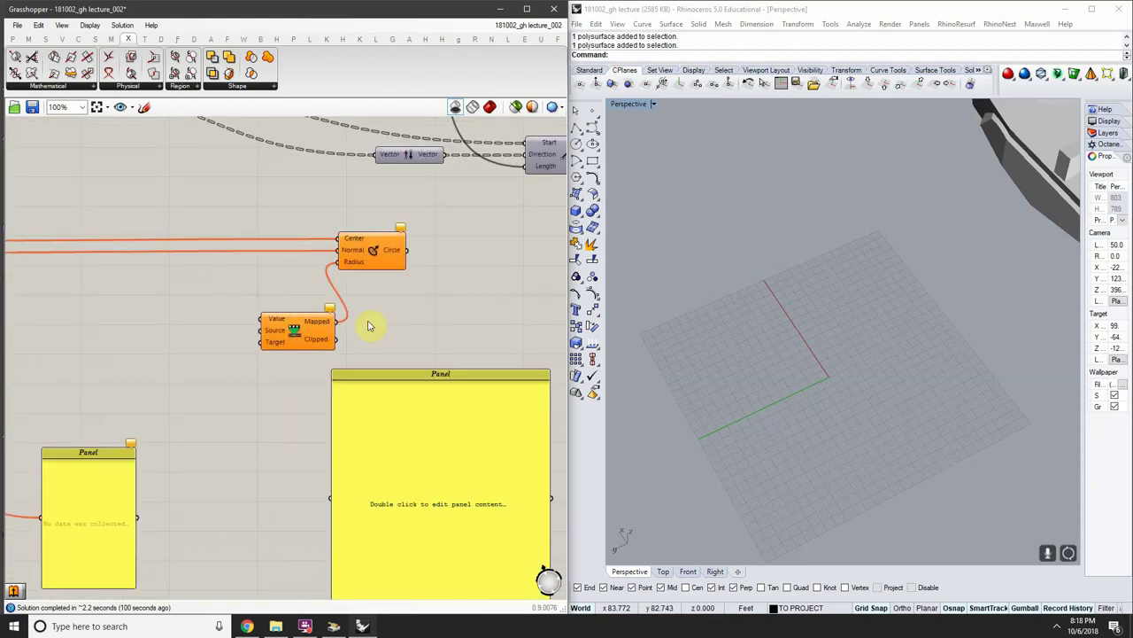
{"action": "scroll", "coordinate": [370, 326], "scroll_direction": "down", "scroll_amount": 3}
{"action": "left_click_drag", "start_coordinate": [456, 573], "coordinate": [51, 284]}
{"action": "right_click_drag", "start_coordinate": [72, 288], "coordinate": [187, 298]}
{"action": "key", "text": "Delete"}
{"action": "left_click_drag", "start_coordinate": [207, 279], "coordinate": [62, 321]}
{"action": "key", "text": "Delete"}
{"action": "right_click_drag", "start_coordinate": [242, 311], "coordinate": [70, 331]}
{"action": "scroll", "coordinate": [66, 336], "scroll_direction": "down", "scroll_amount": 4}
{"action": "right_click_drag", "start_coordinate": [428, 276], "coordinate": [390, 304]}
{"action": "scroll", "coordinate": [389, 304], "scroll_direction": "up", "scroll_amount": 5}
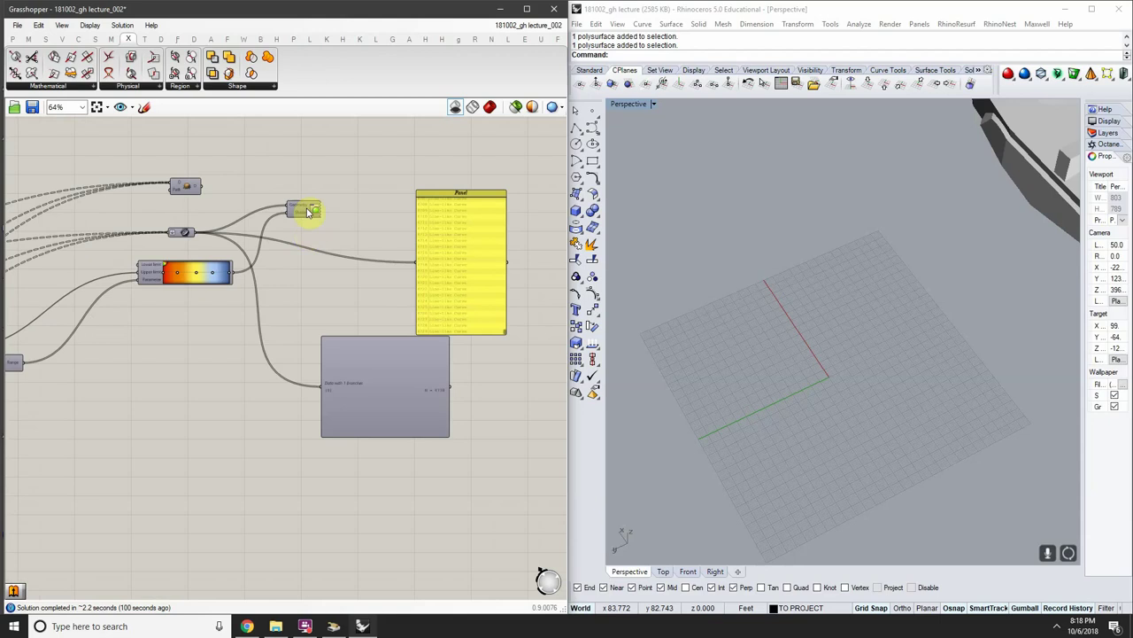
{"action": "right_click", "coordinate": [301, 217]}
{"action": "right_click", "coordinate": [298, 202]}
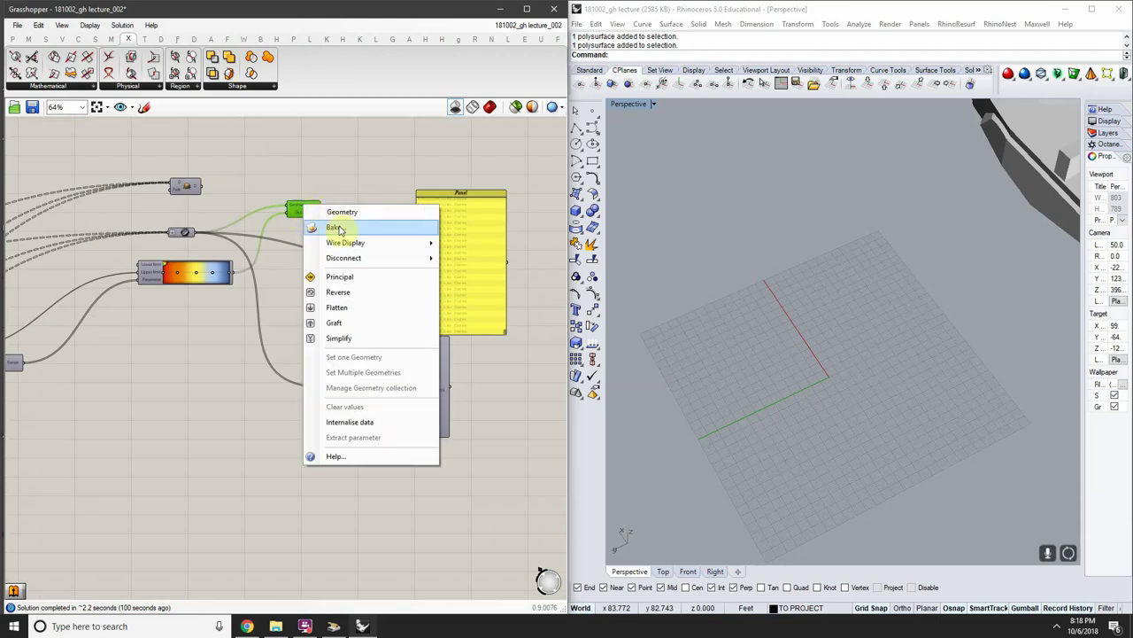
{"action": "scroll", "coordinate": [298, 203], "scroll_direction": "up", "scroll_amount": 5}
{"action": "left_click", "coordinate": [303, 220]}
{"action": "right_click", "coordinate": [302, 219]}
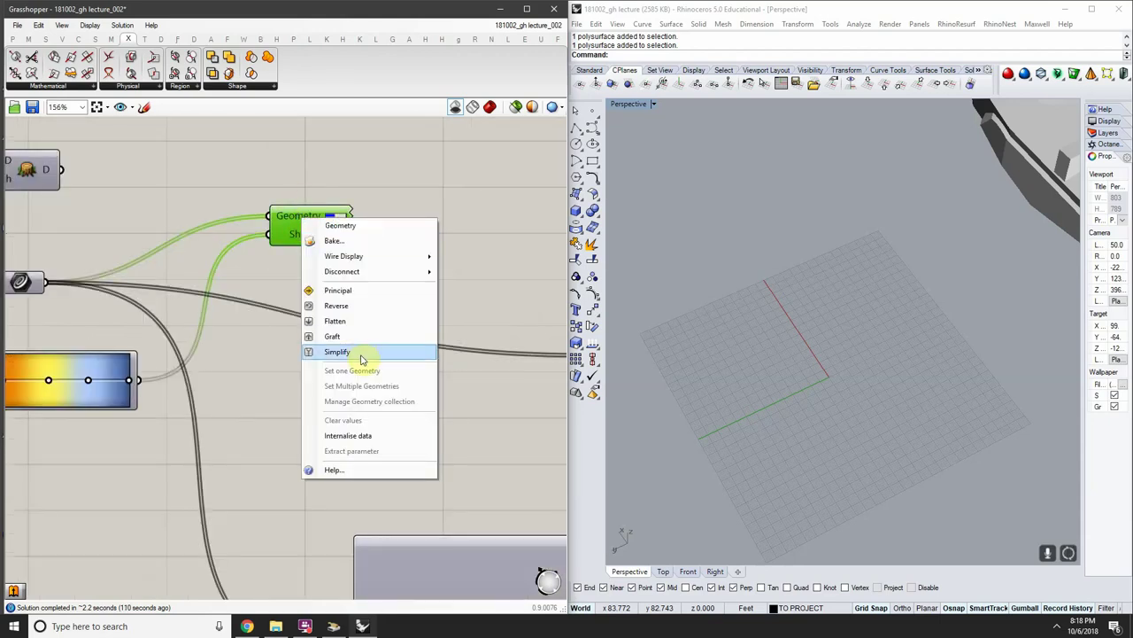
{"action": "right_click", "coordinate": [294, 218]}
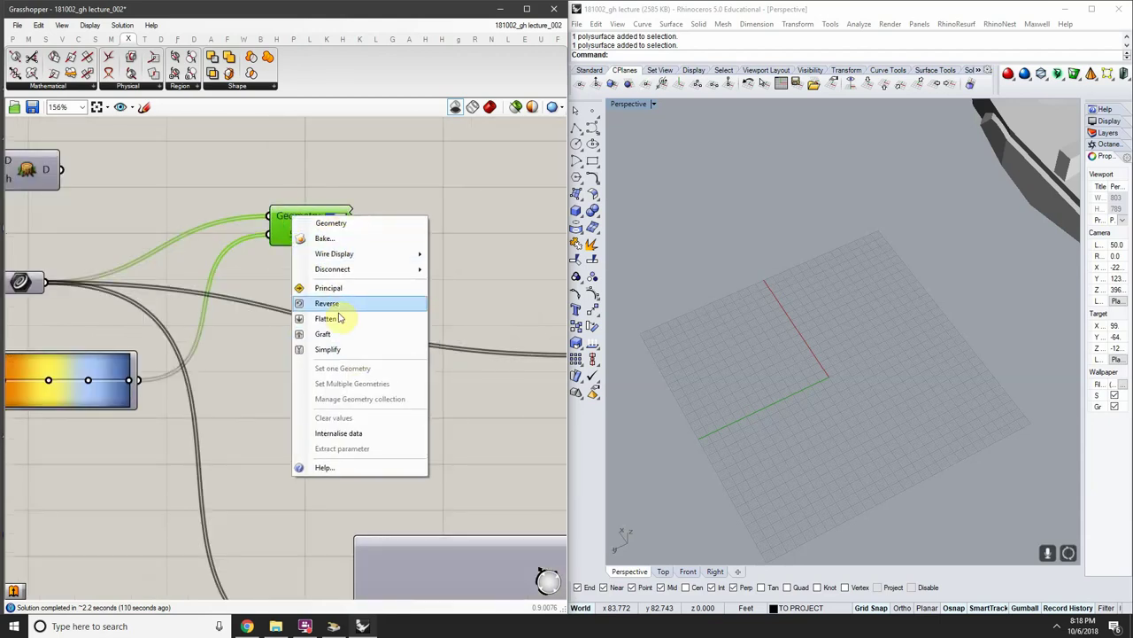
{"action": "left_click", "coordinate": [469, 273]}
{"action": "left_click", "coordinate": [334, 225]}
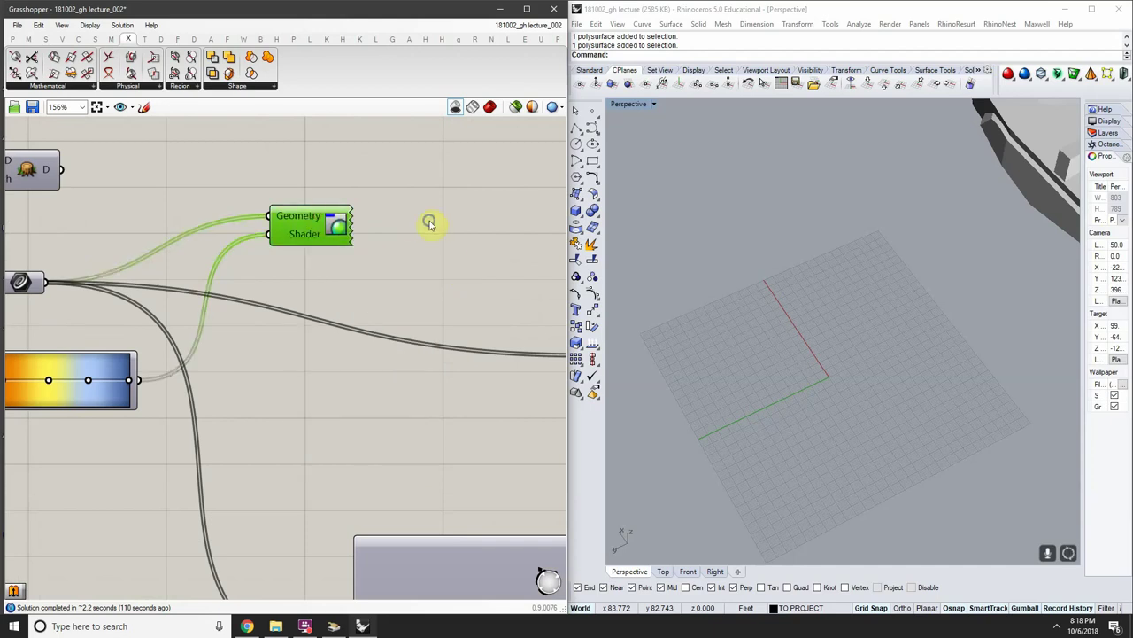
{"action": "right_click", "coordinate": [428, 220]}
{"action": "left_click", "coordinate": [467, 235]}
{"action": "left_click", "coordinate": [450, 339]}
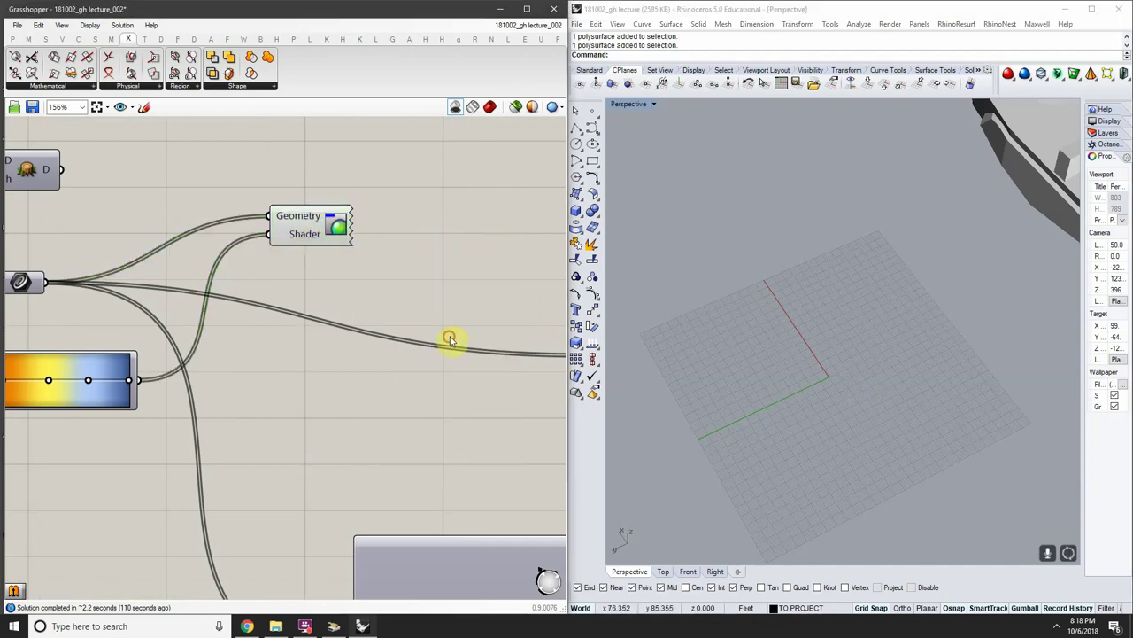
Turn on the shaded Grasshopper preview to display the gradient-coloured geometry on the construction grid
{"action": "scroll", "coordinate": [759, 340], "scroll_direction": "down", "scroll_amount": 8}
{"action": "right_click_drag", "start_coordinate": [764, 343], "coordinate": [800, 286]}
{"action": "scroll", "coordinate": [799, 286], "scroll_direction": "down", "scroll_amount": 6}
{"action": "scroll", "coordinate": [799, 284], "scroll_direction": "up", "scroll_amount": 4}
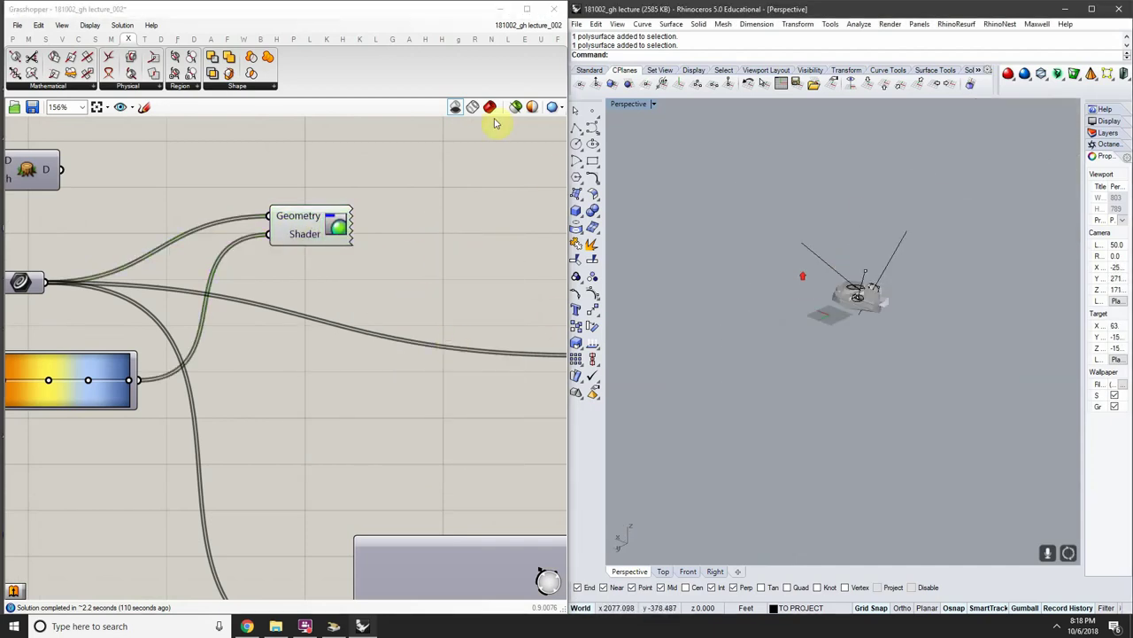
{"action": "left_click", "coordinate": [491, 108]}
{"action": "scroll", "coordinate": [804, 292], "scroll_direction": "up", "scroll_amount": 10}
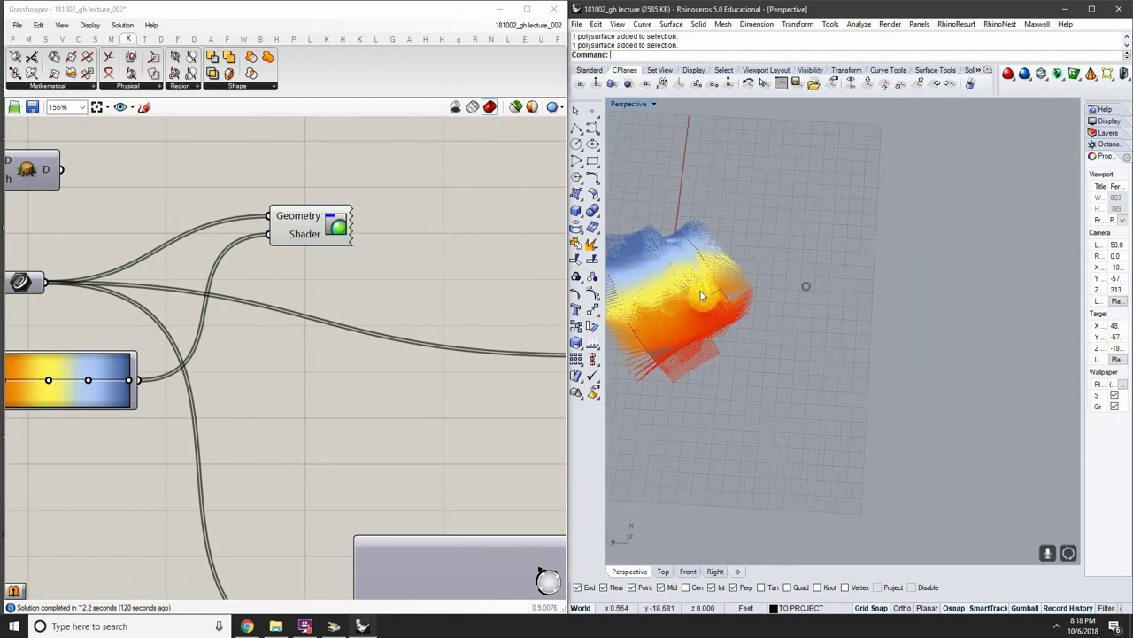
Swap the hidden and visible Rhino objects with the HideSwap command
{"action": "scroll", "coordinate": [874, 271], "scroll_direction": "down", "scroll_amount": 8}
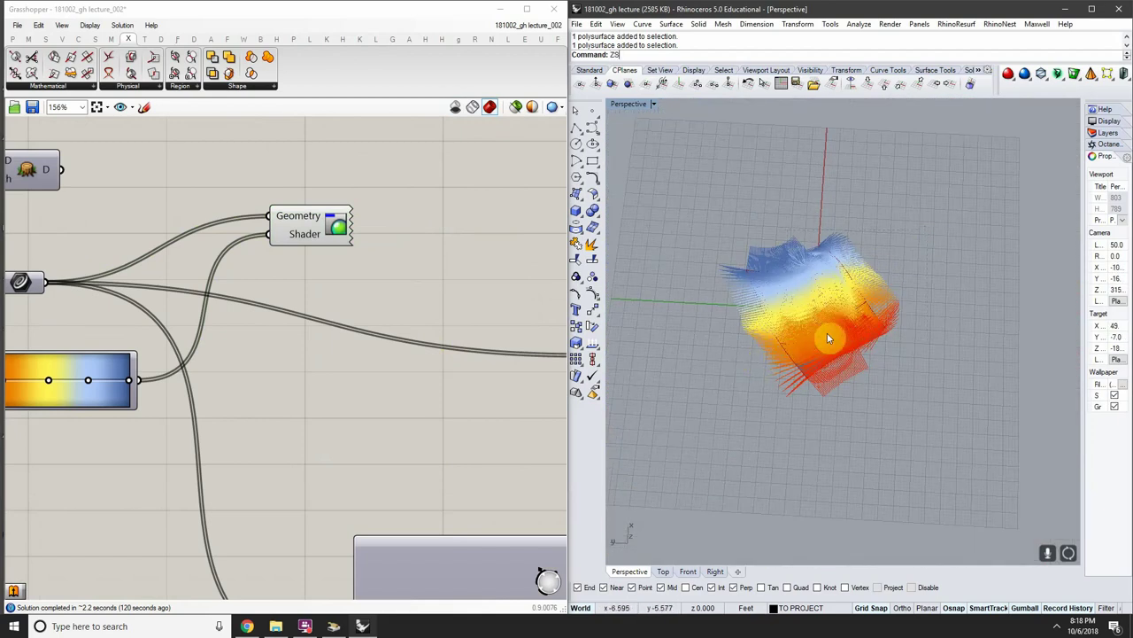
{"action": "type", "text": "HideSwap"}
{"action": "key", "text": "Return"}
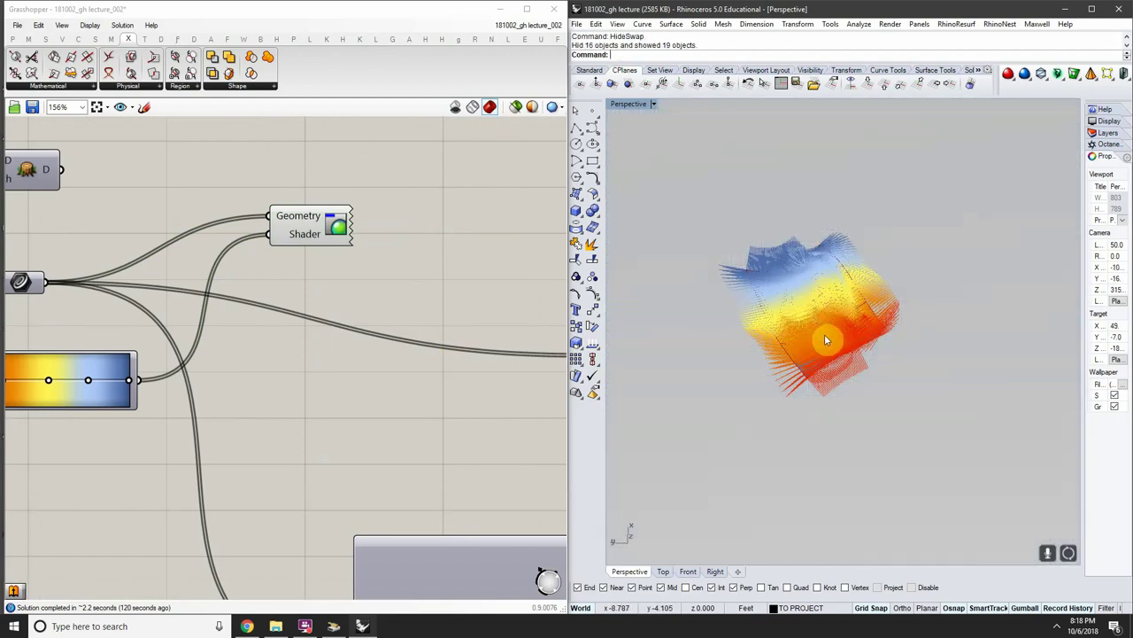
Undo the accidental move of the large ground surface and lock it with the Lock command
{"action": "left_click_drag", "start_coordinate": [902, 369], "coordinate": [717, 202]}
{"action": "key", "text": "ctrl+z"}
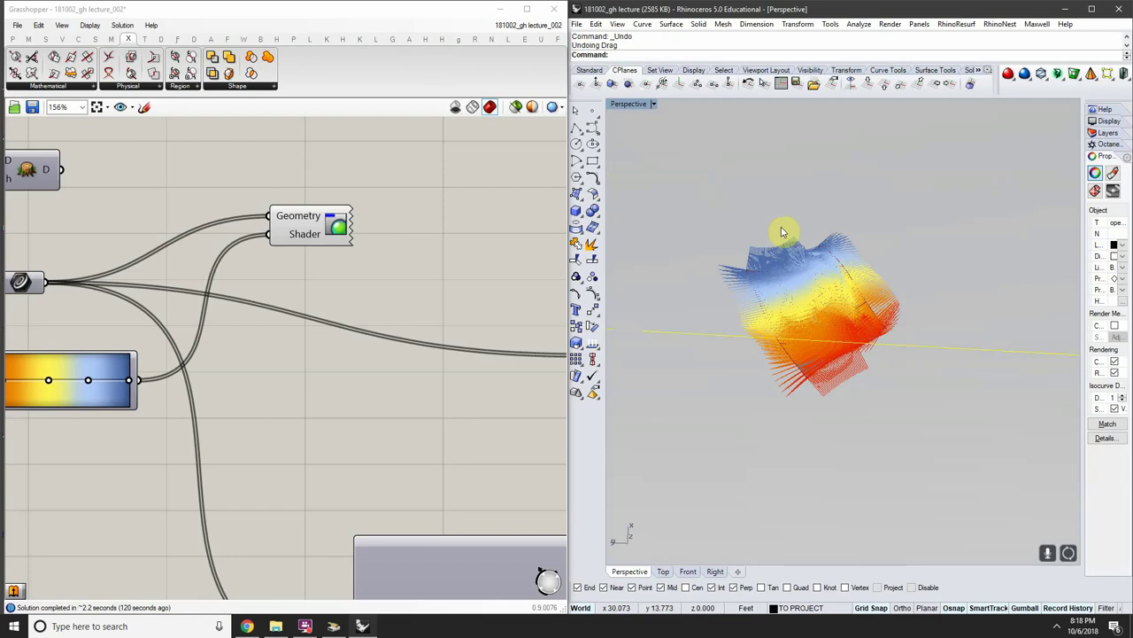
{"action": "type", "text": "Lock"}
{"action": "key", "text": "Return"}
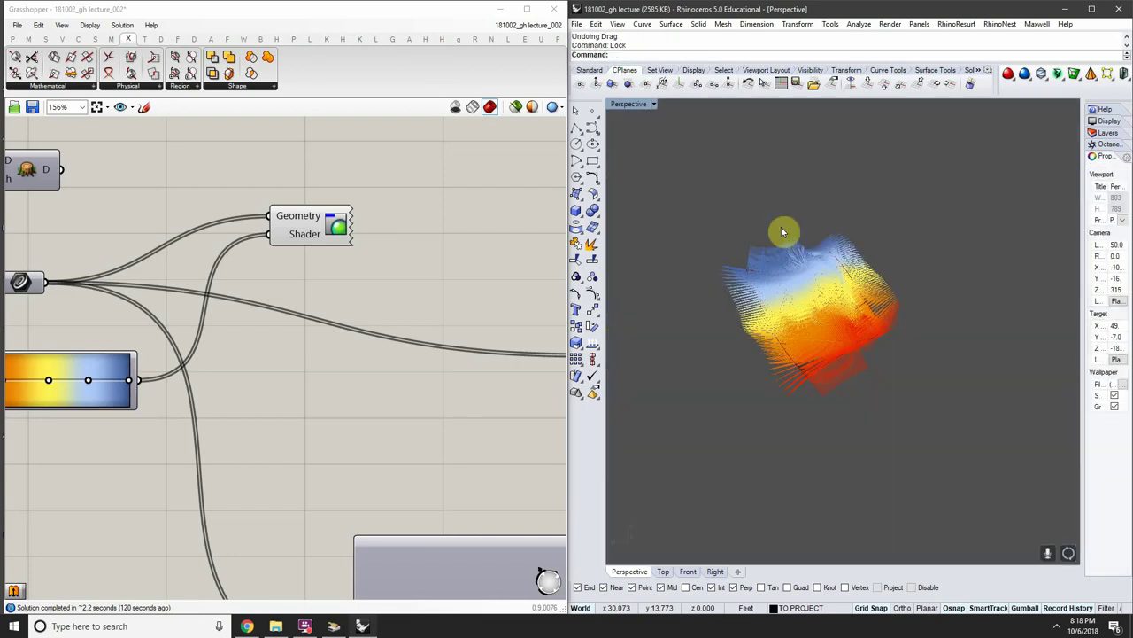
Undo the accidental move of the remaining large surface and delete that surface
{"action": "left_click_drag", "start_coordinate": [766, 282], "coordinate": [994, 428]}
{"action": "key", "text": "ctrl+z"}
{"action": "scroll", "coordinate": [982, 417], "scroll_direction": "down", "scroll_amount": 5}
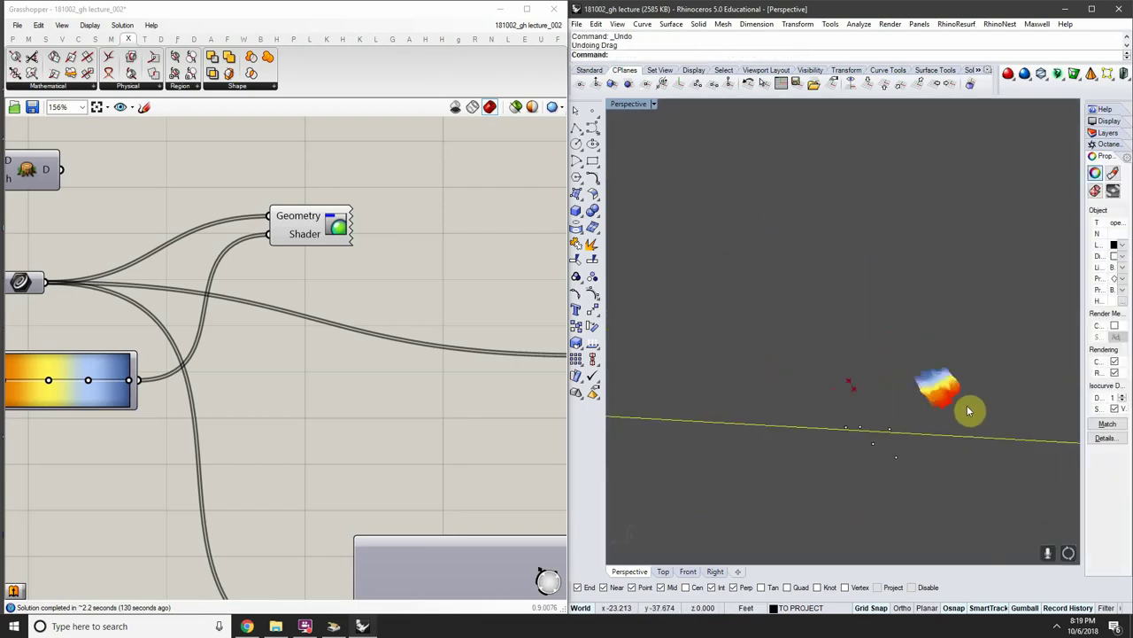
{"action": "key", "text": "Delete"}
Hide the four curves at the gradient-coloured geometry and swap hidden and visible objects with HideSwap
{"action": "scroll", "coordinate": [967, 405], "scroll_direction": "up", "scroll_amount": 3}
{"action": "left_click_drag", "start_coordinate": [951, 286], "coordinate": [815, 449]}
{"action": "type", "text": "h"}
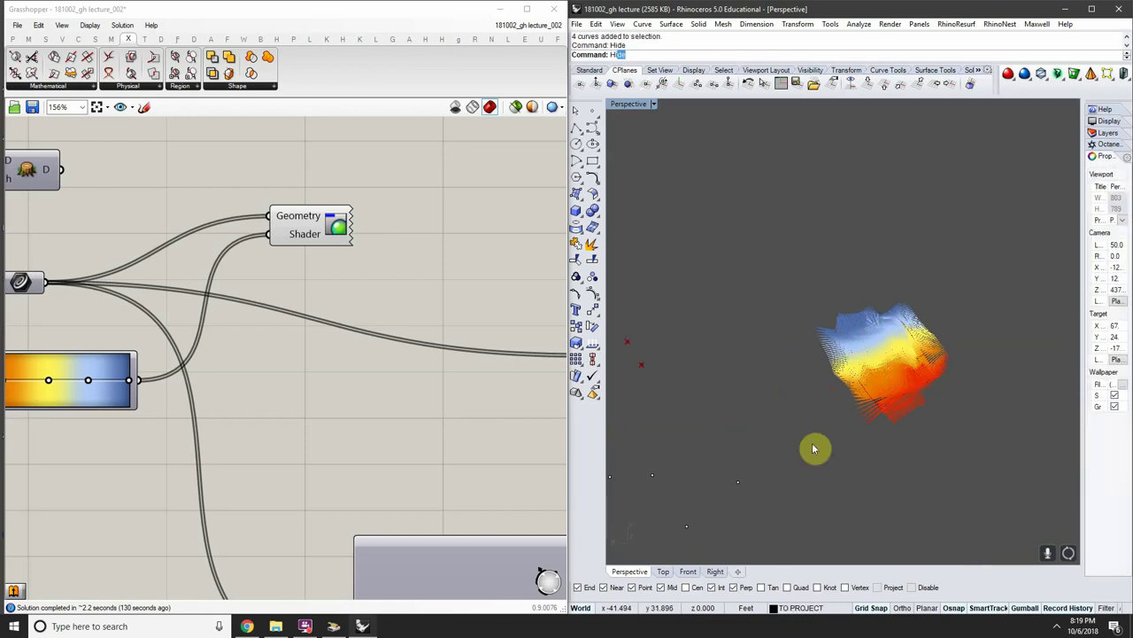
Zoom to the four curves running through the gradient-coloured geometry and view them from another angle
{"action": "left_click_drag", "start_coordinate": [942, 310], "coordinate": [830, 430]}
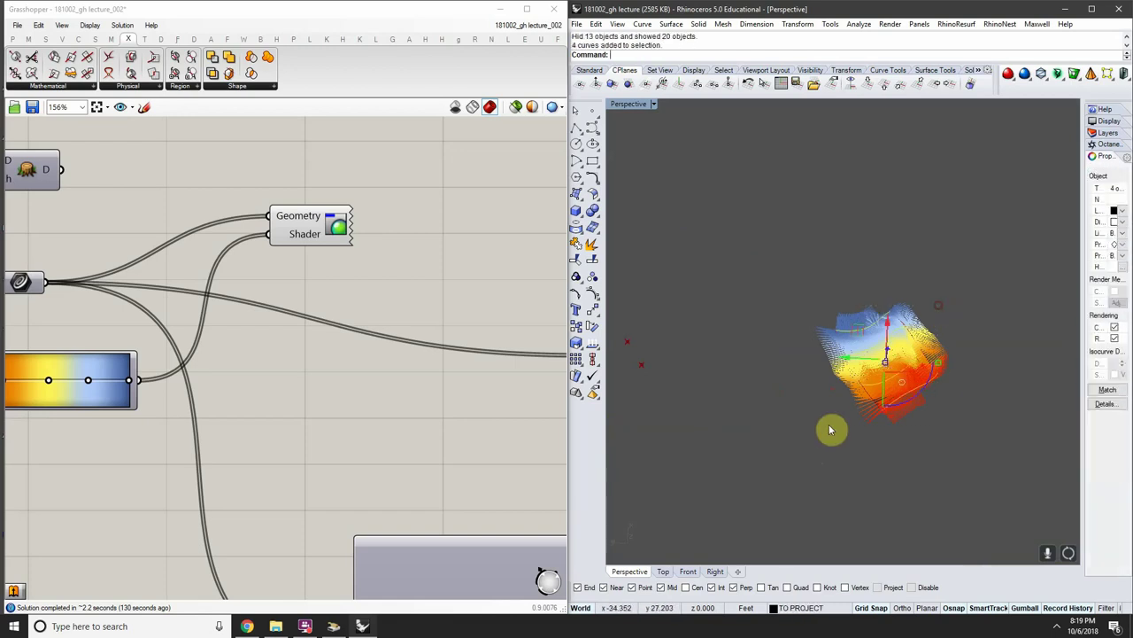
{"action": "type", "text": "zs"}
{"action": "key", "text": "Return"}
{"action": "right_click_drag", "start_coordinate": [880, 379], "coordinate": [713, 257]}
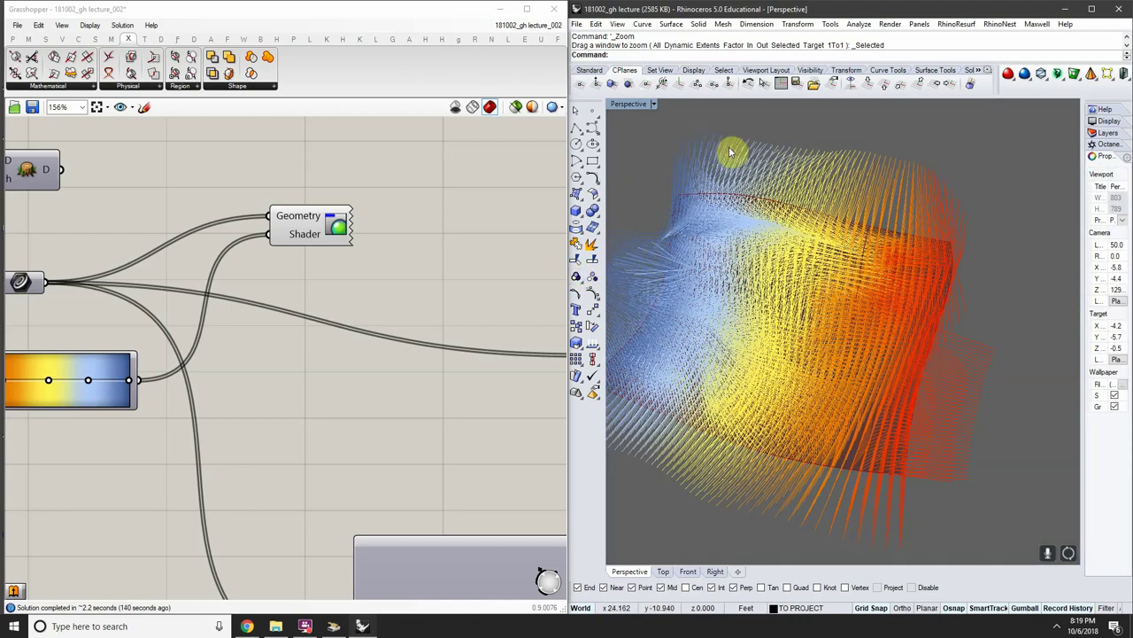
{"action": "mouse_move", "coordinate": [883, 290]}
{"action": "right_mouse_down"}
{"action": "mouse_move", "coordinate": [880, 278]}
{"action": "mouse_move", "coordinate": [1034, 192]}
{"action": "mouse_move", "coordinate": [875, 295]}
{"action": "right_mouse_up"}
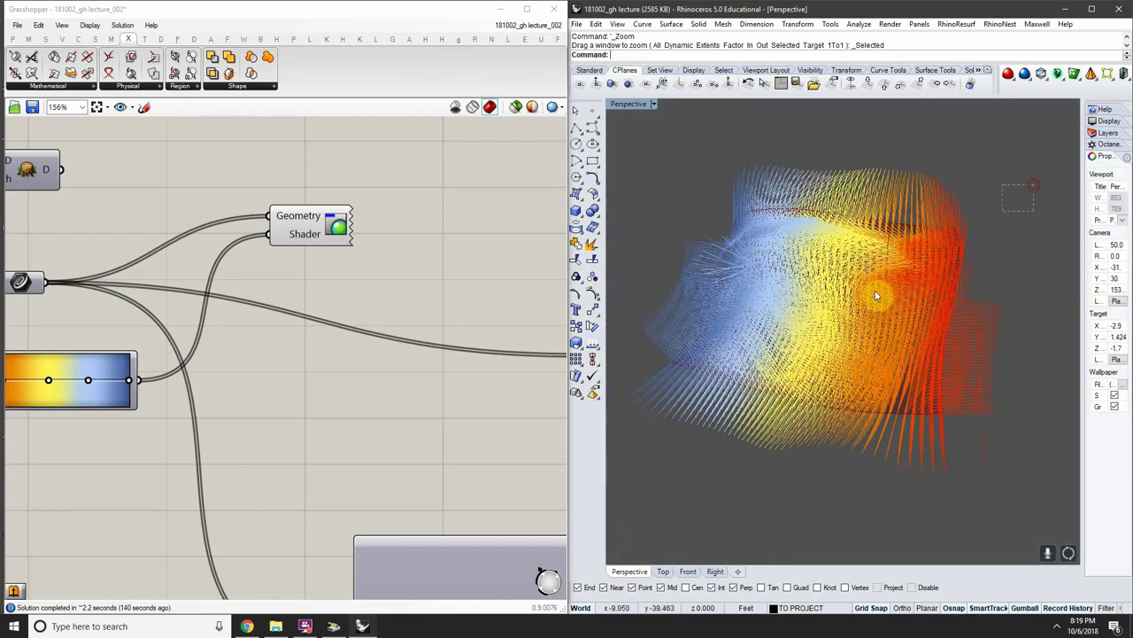
Select the four curves within the gradient-coloured geometry, invert the selection and hide all other Rhino objects
{"action": "left_click_drag", "start_coordinate": [692, 420], "coordinate": [674, 416]}
{"action": "right_click_drag", "start_coordinate": [861, 317], "coordinate": [833, 325]}
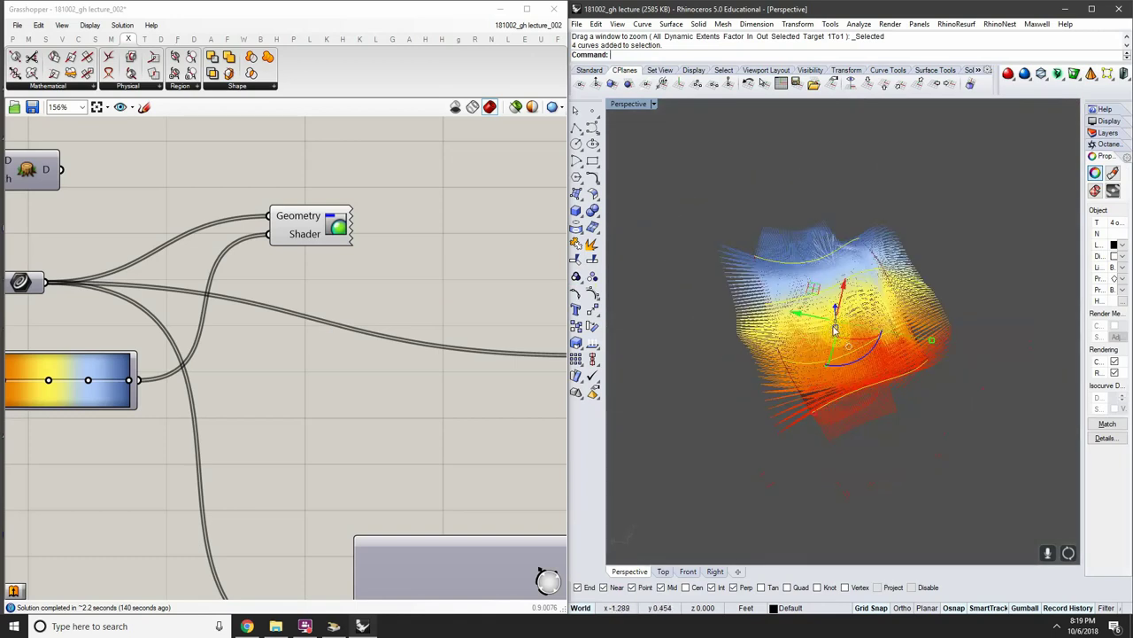
{"action": "type", "text": "Int"}
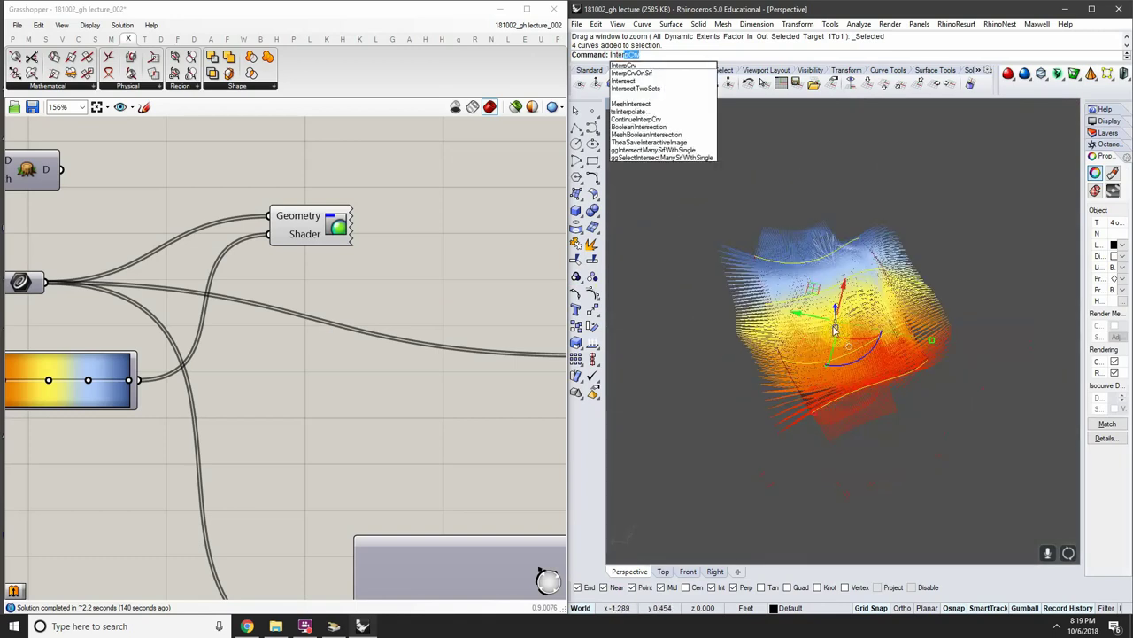
{"action": "key", "text": "BackSpace"}
{"action": "key", "text": "BackSpace"}
{"action": "key", "text": "BackSpace"}
{"action": "key", "text": "BackSpace"}
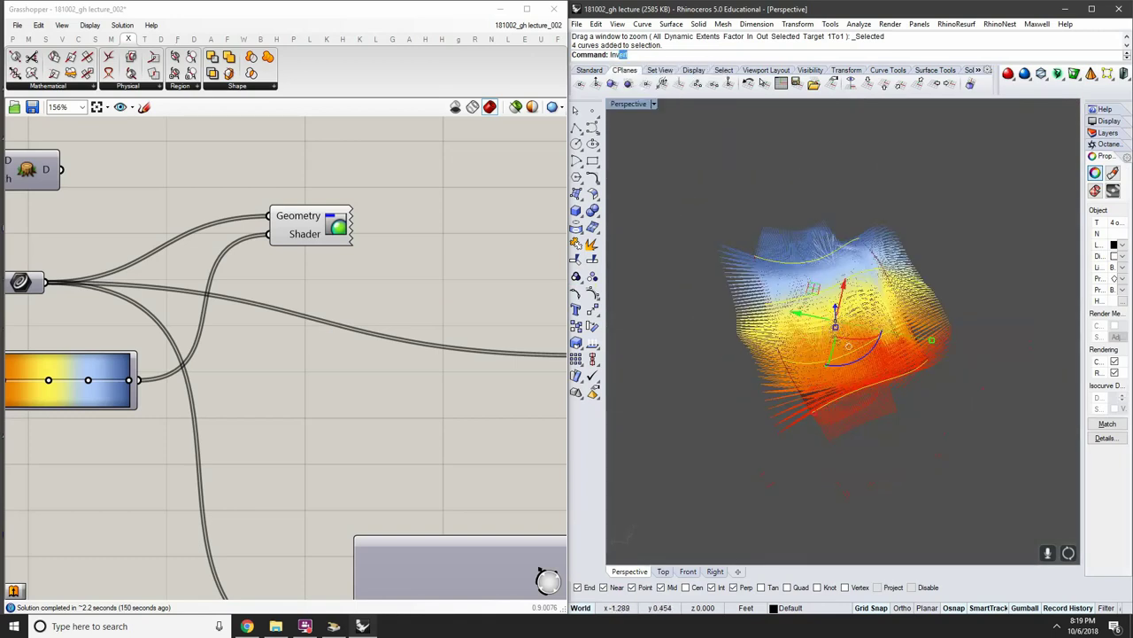
{"action": "type", "text": "Inv"}
{"action": "key", "text": "Return"}
{"action": "type", "text": "Hid"}
{"action": "key", "text": "Return"}
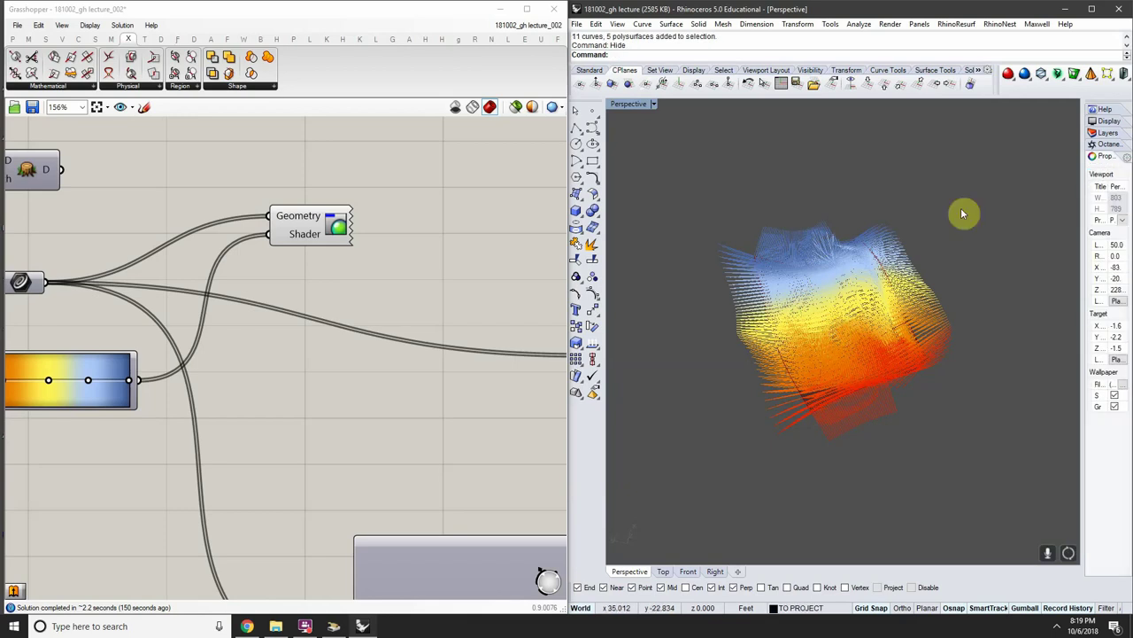
Select the four remaining curves and frame them in the Perspective viewport
{"action": "left_click_drag", "start_coordinate": [963, 213], "coordinate": [694, 477]}
{"action": "type", "text": "zs"}
{"action": "key", "text": "Return"}
{"action": "scroll", "coordinate": [861, 360], "scroll_direction": "down", "scroll_amount": 5}
{"action": "right_click_drag", "start_coordinate": [762, 385], "coordinate": [916, 303]}
{"action": "right_click_drag", "start_coordinate": [962, 334], "coordinate": [883, 342]}
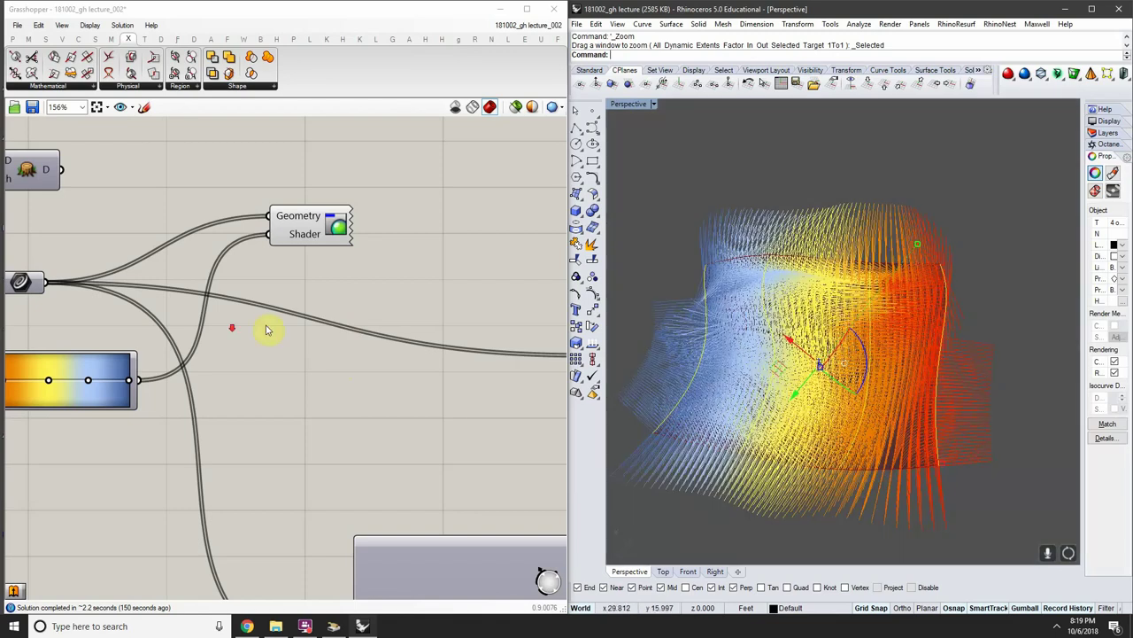
Examine the Gradient and Range components and the upstream definition alongside the coloured line field in Rhino
{"action": "scroll", "coordinate": [257, 329], "scroll_direction": "down", "scroll_amount": 7}
{"action": "right_click_drag", "start_coordinate": [159, 316], "coordinate": [381, 317]}
{"action": "scroll", "coordinate": [859, 325], "scroll_direction": "up", "scroll_amount": 6}
{"action": "right_click_drag", "start_coordinate": [858, 327], "coordinate": [912, 295]}
{"action": "scroll", "coordinate": [884, 379], "scroll_direction": "down", "scroll_amount": 5}
{"action": "scroll", "coordinate": [879, 379], "scroll_direction": "up", "scroll_amount": 6}
{"action": "scroll", "coordinate": [880, 375], "scroll_direction": "down", "scroll_amount": 6}
{"action": "scroll", "coordinate": [882, 377], "scroll_direction": "up", "scroll_amount": 6}
{"action": "scroll", "coordinate": [919, 276], "scroll_direction": "up", "scroll_amount": 4}
{"action": "scroll", "coordinate": [453, 332], "scroll_direction": "up", "scroll_amount": 3}
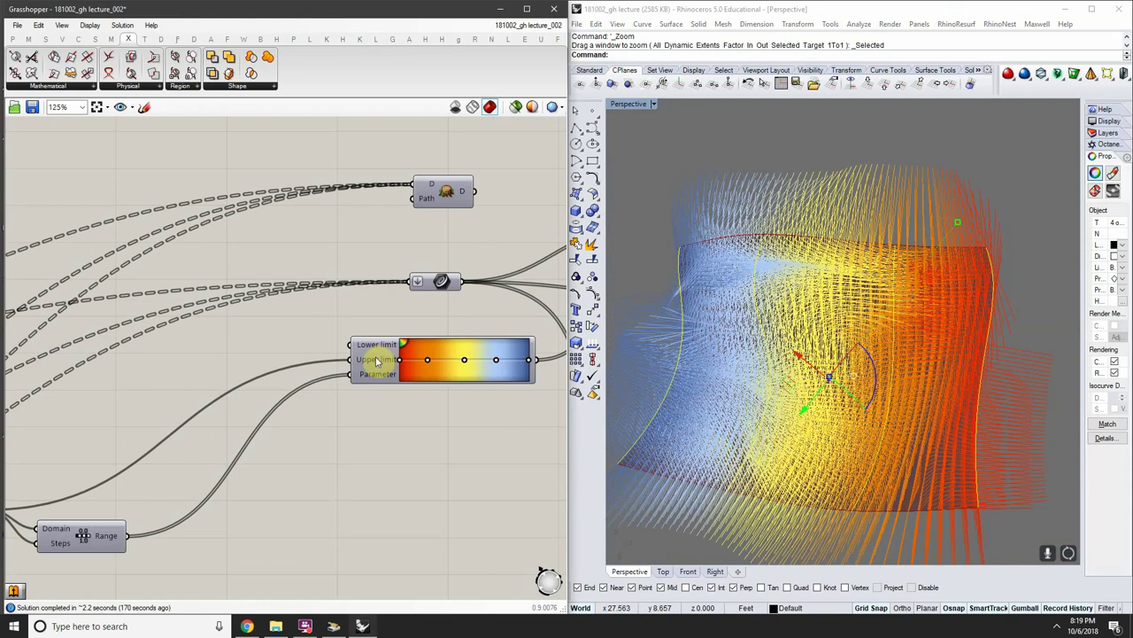
{"action": "scroll", "coordinate": [372, 370], "scroll_direction": "down", "scroll_amount": 5}
{"action": "right_click_drag", "start_coordinate": [138, 342], "coordinate": [276, 333]}
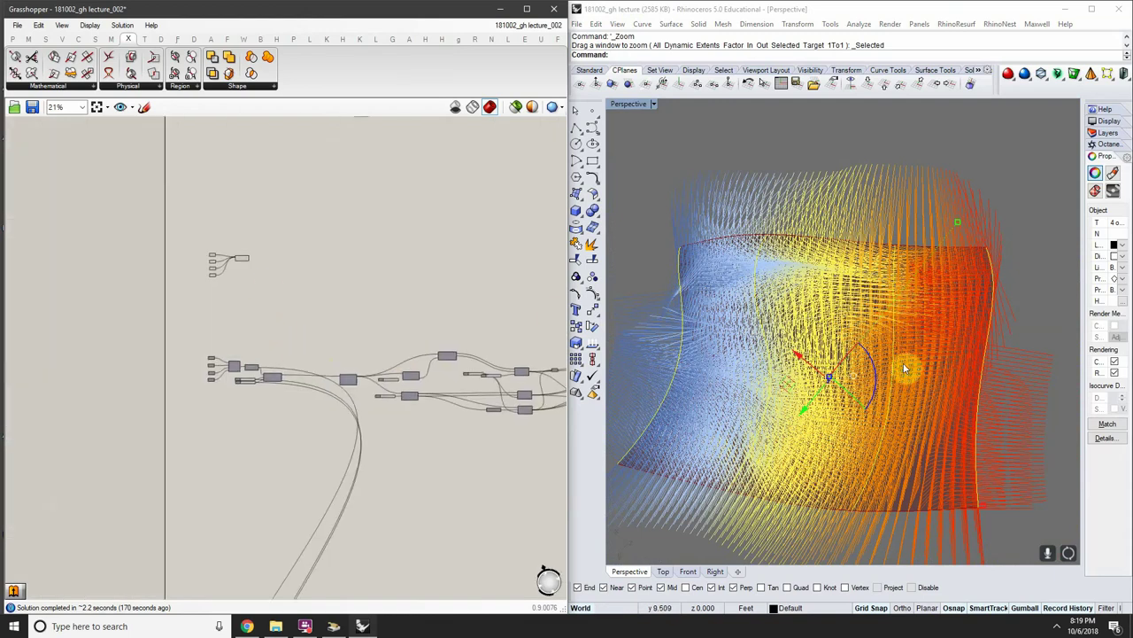
{"action": "right_click_drag", "start_coordinate": [905, 369], "coordinate": [751, 292]}
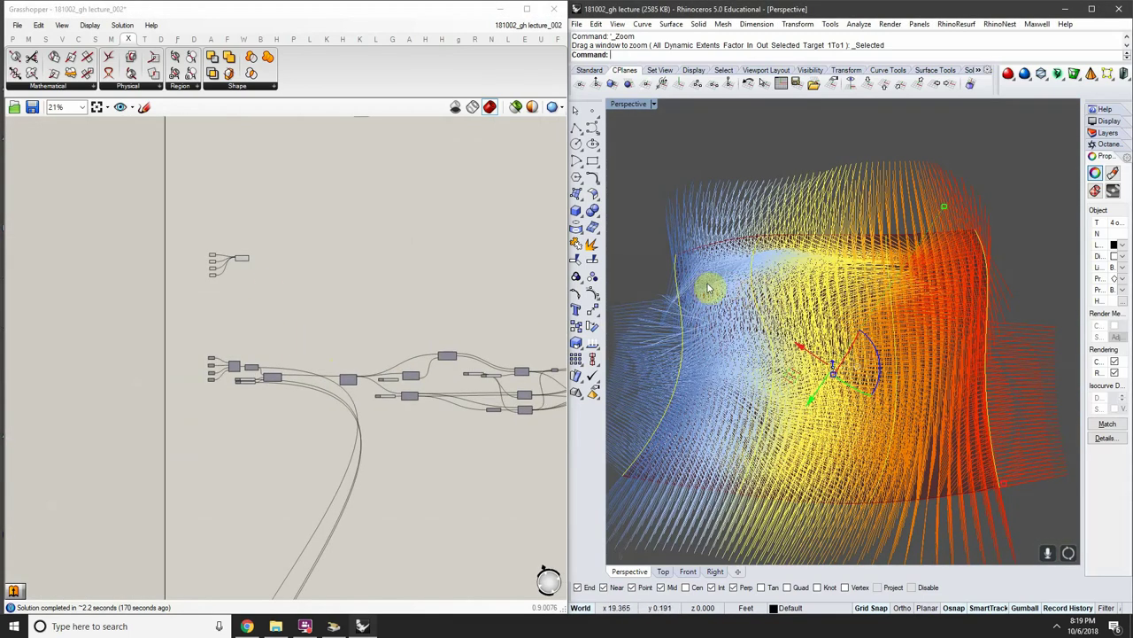
{"action": "scroll", "coordinate": [708, 287], "scroll_direction": "down", "scroll_amount": 4}
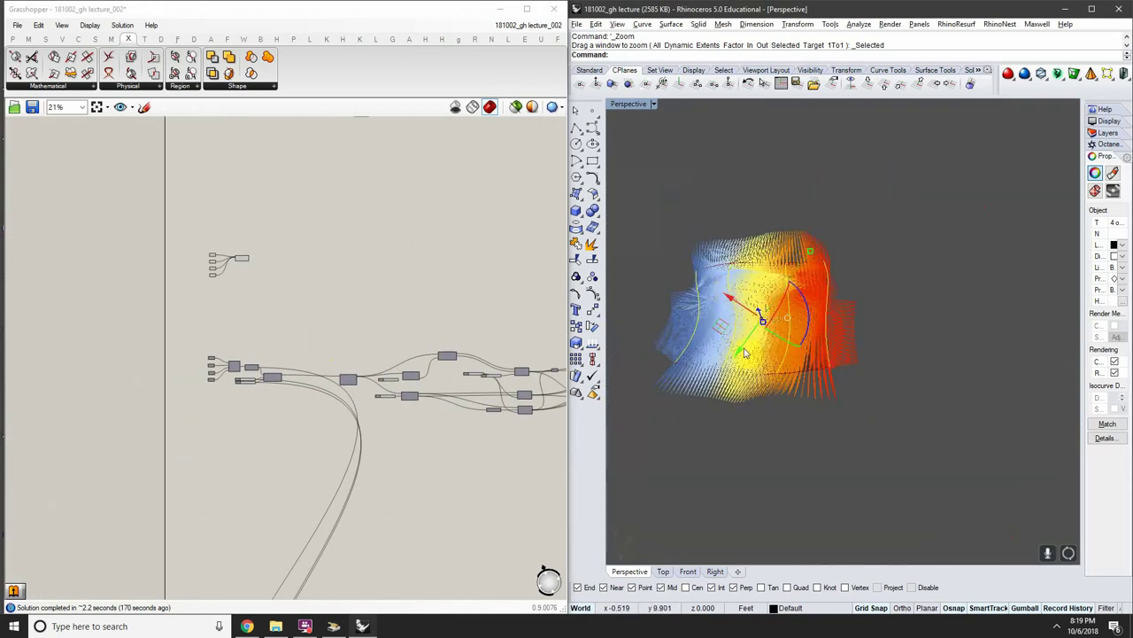
Move the four selected curves away from the gradient-coloured line field and deselect them
{"action": "left_click_drag", "start_coordinate": [743, 353], "coordinate": [795, 219]}
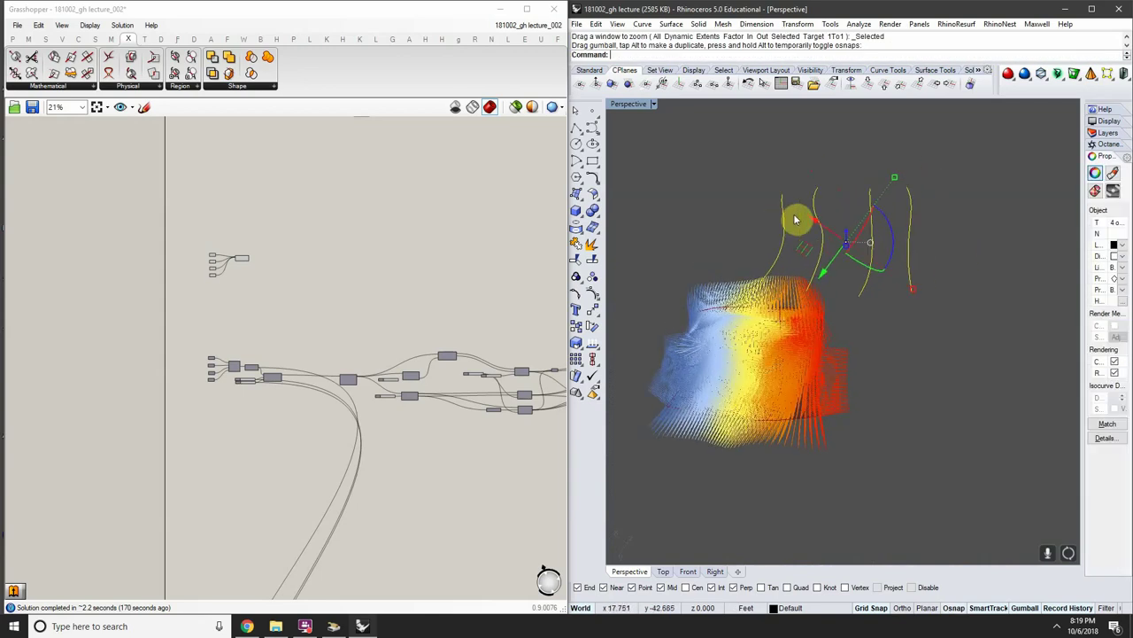
{"action": "scroll", "coordinate": [892, 232], "scroll_direction": "up", "scroll_amount": 4}
{"action": "left_click", "coordinate": [956, 237]}
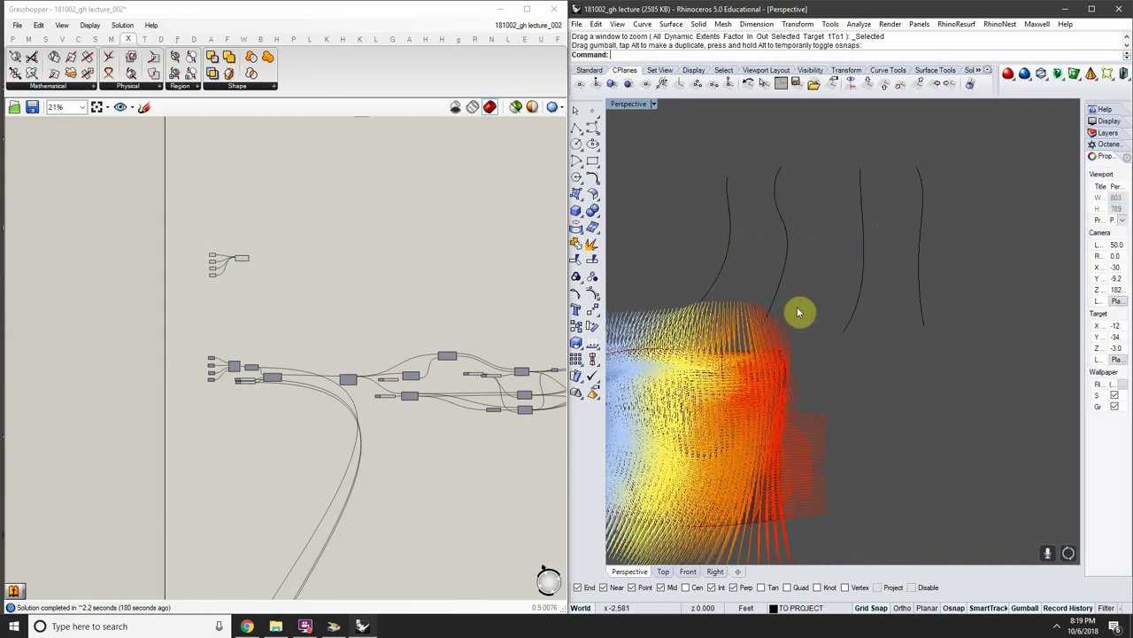
Inspect the gradient-coloured line field up close from several angles
{"action": "scroll", "coordinate": [749, 355], "scroll_direction": "up", "scroll_amount": 2}
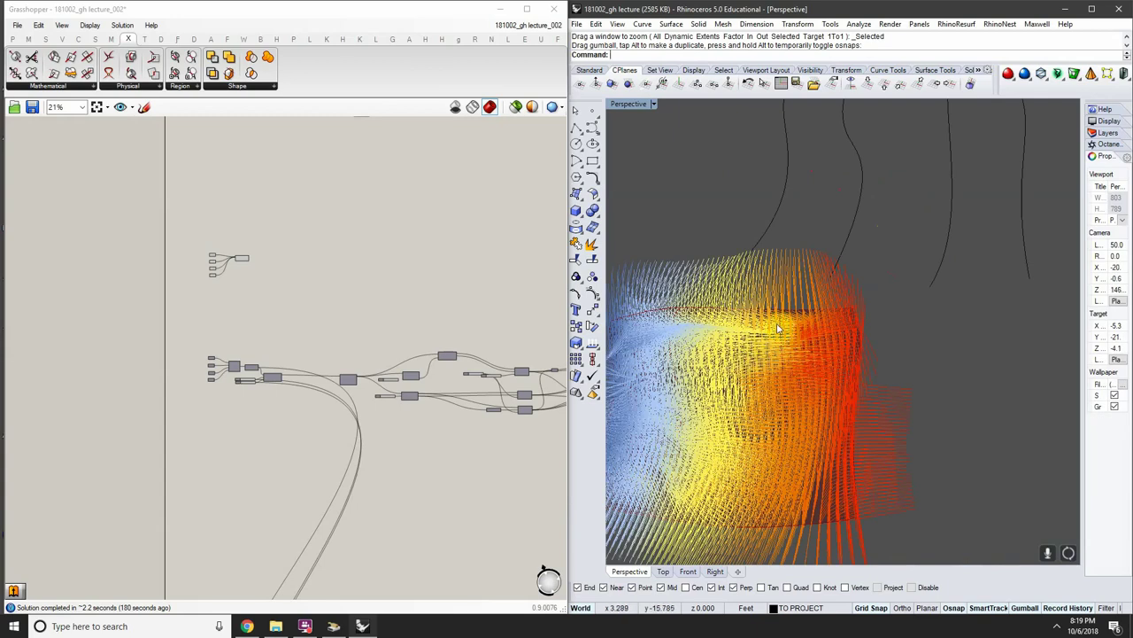
{"action": "right_click_drag", "start_coordinate": [739, 366], "coordinate": [783, 321]}
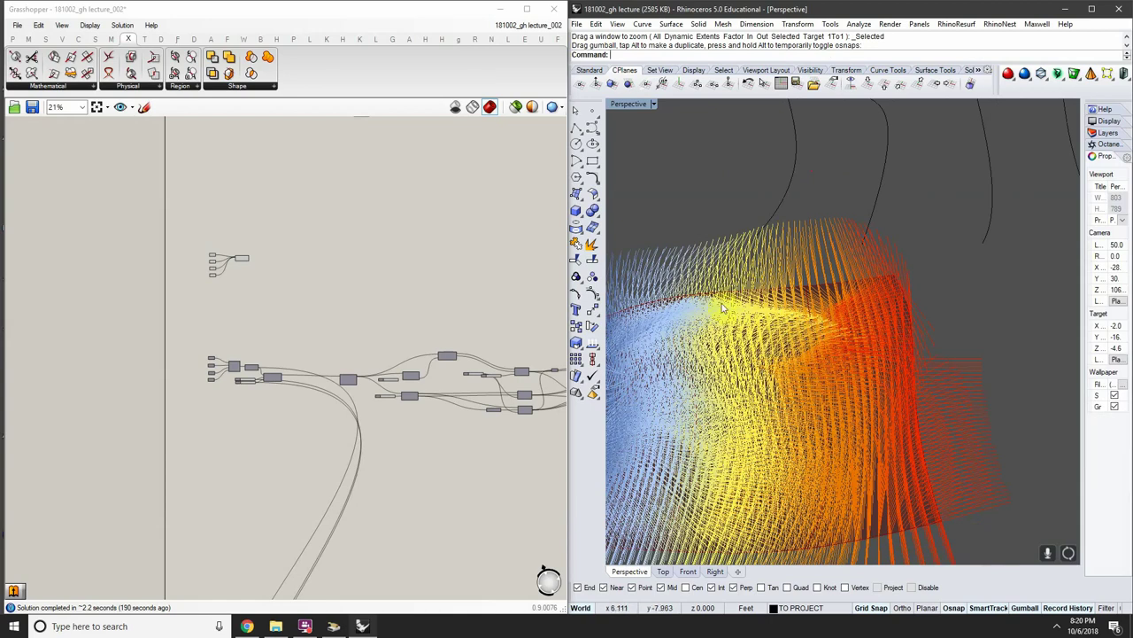
{"action": "right_click_drag", "start_coordinate": [828, 376], "coordinate": [693, 336]}
{"action": "scroll", "coordinate": [833, 269], "scroll_direction": "up", "scroll_amount": 6}
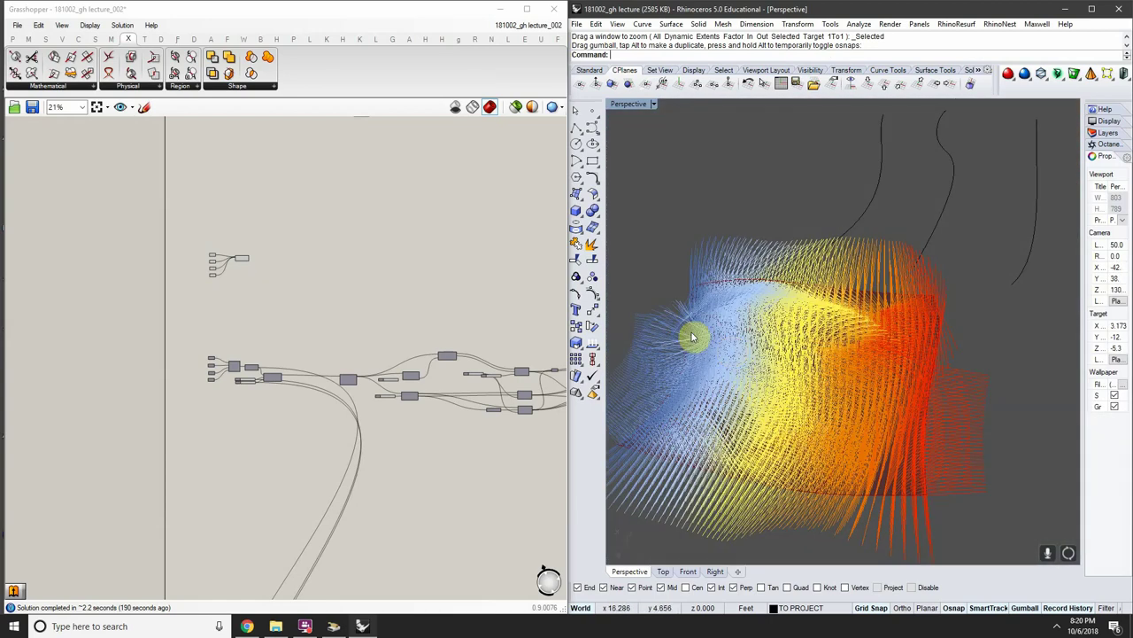
{"action": "scroll", "coordinate": [691, 330], "scroll_direction": "up", "scroll_amount": 5}
{"action": "right_click_drag", "start_coordinate": [731, 284], "coordinate": [934, 297]}
{"action": "scroll", "coordinate": [963, 427], "scroll_direction": "down", "scroll_amount": 2}
{"action": "right_click_drag", "start_coordinate": [874, 386], "coordinate": [912, 374]}
{"action": "scroll", "coordinate": [974, 341], "scroll_direction": "down", "scroll_amount": 4}
{"action": "scroll", "coordinate": [885, 370], "scroll_direction": "down", "scroll_amount": 6}
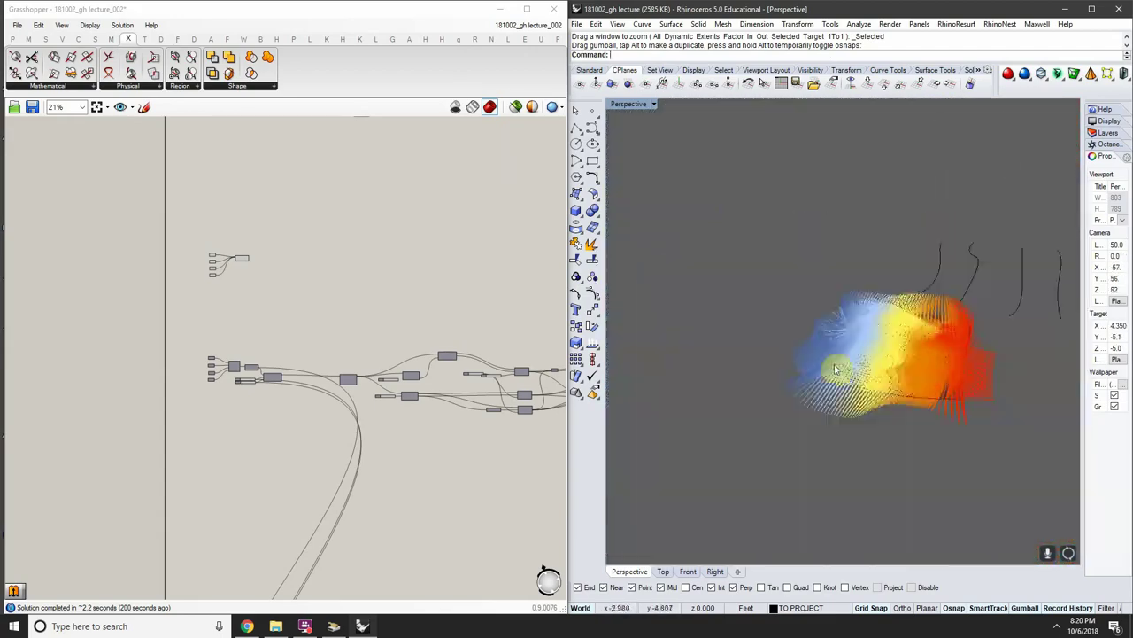
Compare the Gradient component's colour stops with the colours across the line field in Rhino
{"action": "right_click_drag", "start_coordinate": [517, 371], "coordinate": [387, 341]}
{"action": "scroll", "coordinate": [536, 330], "scroll_direction": "up", "scroll_amount": 5}
{"action": "right_click_drag", "start_coordinate": [535, 333], "coordinate": [325, 354]}
{"action": "scroll", "coordinate": [325, 354], "scroll_direction": "up", "scroll_amount": 5}
{"action": "left_click", "coordinate": [324, 354]}
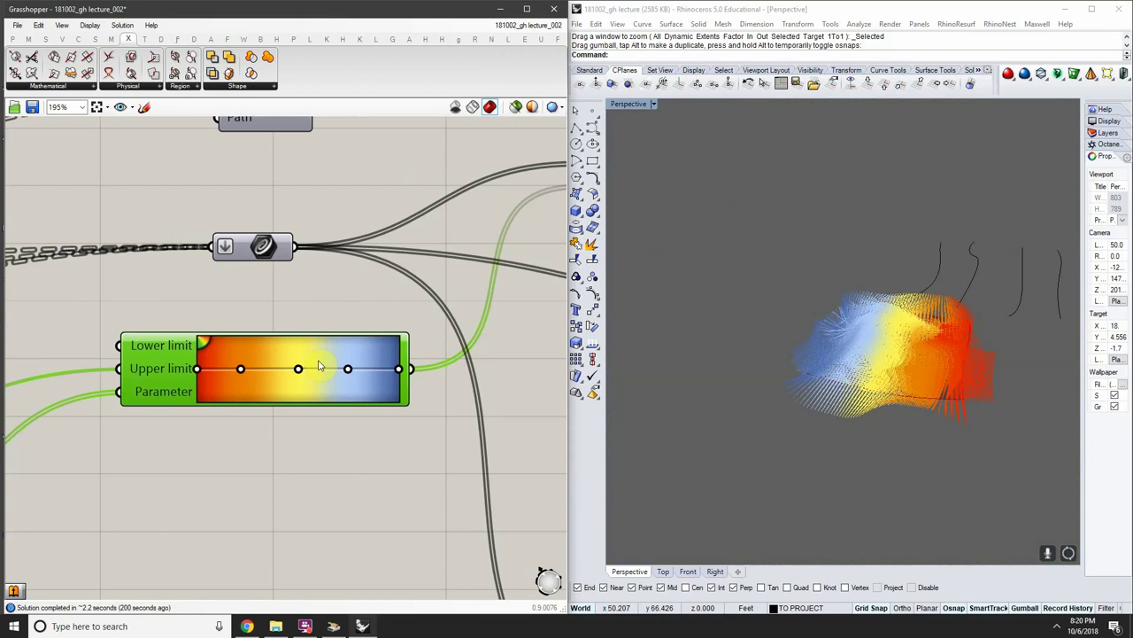
{"action": "right_click_drag", "start_coordinate": [772, 347], "coordinate": [907, 380]}
{"action": "scroll", "coordinate": [994, 354], "scroll_direction": "up", "scroll_amount": 9}
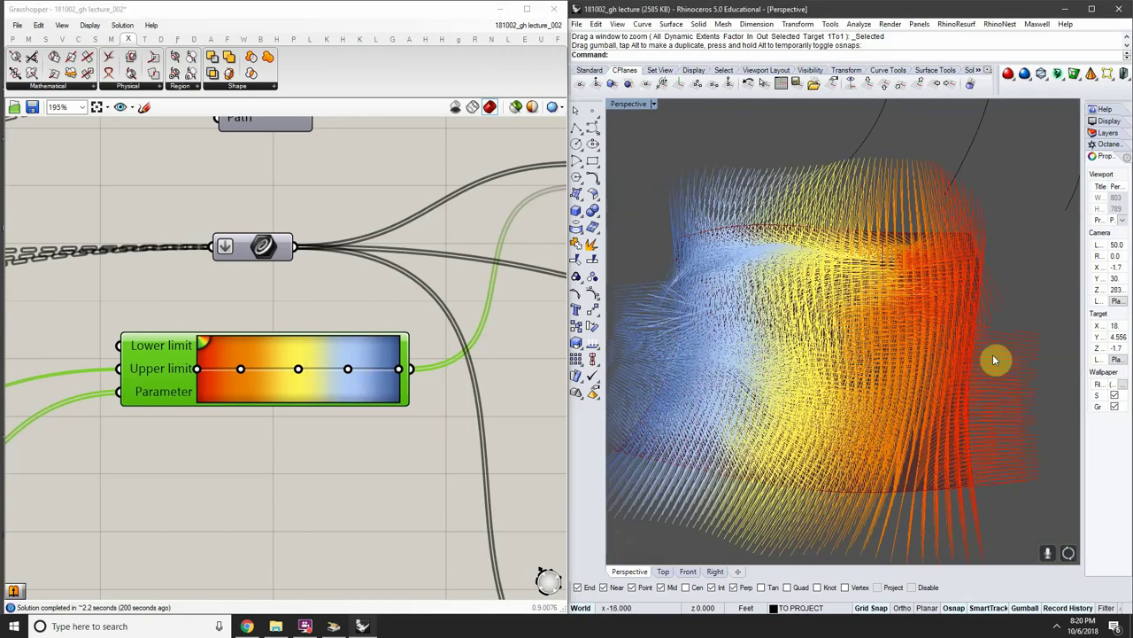
{"action": "right_click_drag", "start_coordinate": [940, 346], "coordinate": [938, 367]}
{"action": "scroll", "coordinate": [847, 329], "scroll_direction": "down", "scroll_amount": 4}
{"action": "scroll", "coordinate": [847, 327], "scroll_direction": "down", "scroll_amount": 4}
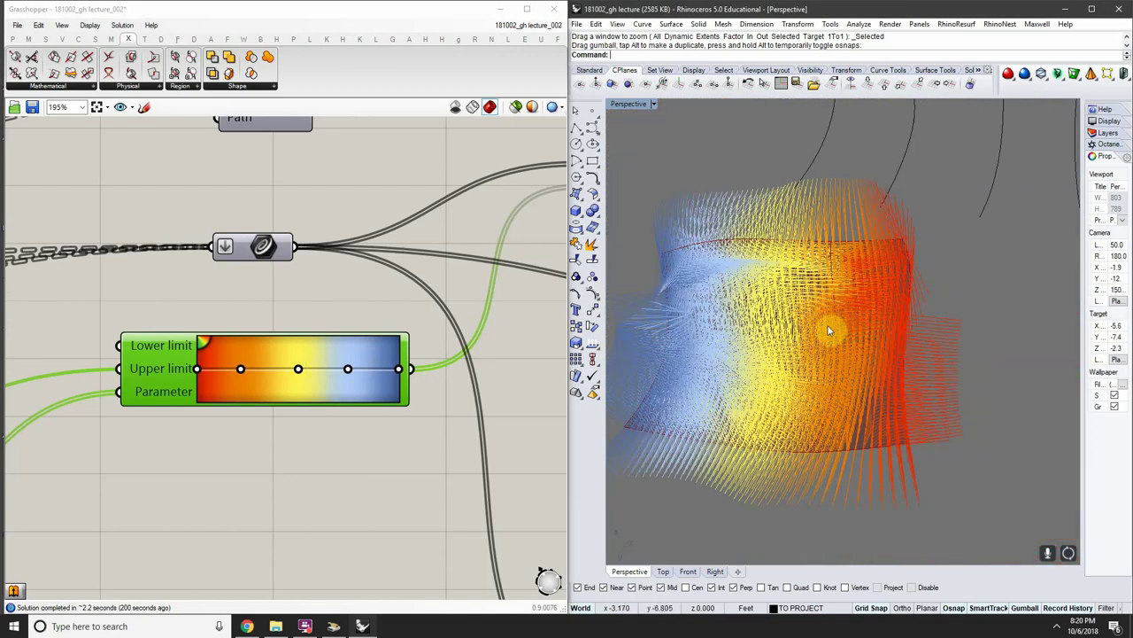
{"action": "scroll", "coordinate": [362, 329], "scroll_direction": "down", "scroll_amount": 7}
Move the separate Loft component slightly down beside its four Curve parameters
{"action": "right_click_drag", "start_coordinate": [406, 279], "coordinate": [337, 307]}
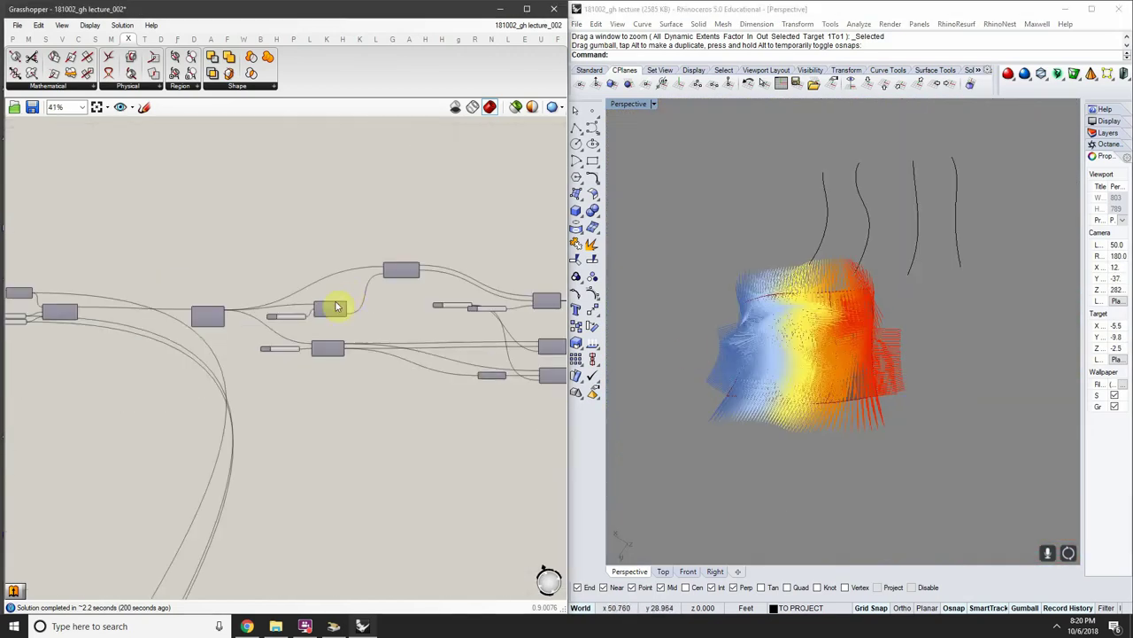
{"action": "scroll", "coordinate": [287, 301], "scroll_direction": "up", "scroll_amount": 2}
{"action": "right_click_drag", "start_coordinate": [75, 296], "coordinate": [295, 404]}
{"action": "scroll", "coordinate": [258, 296], "scroll_direction": "down", "scroll_amount": 3}
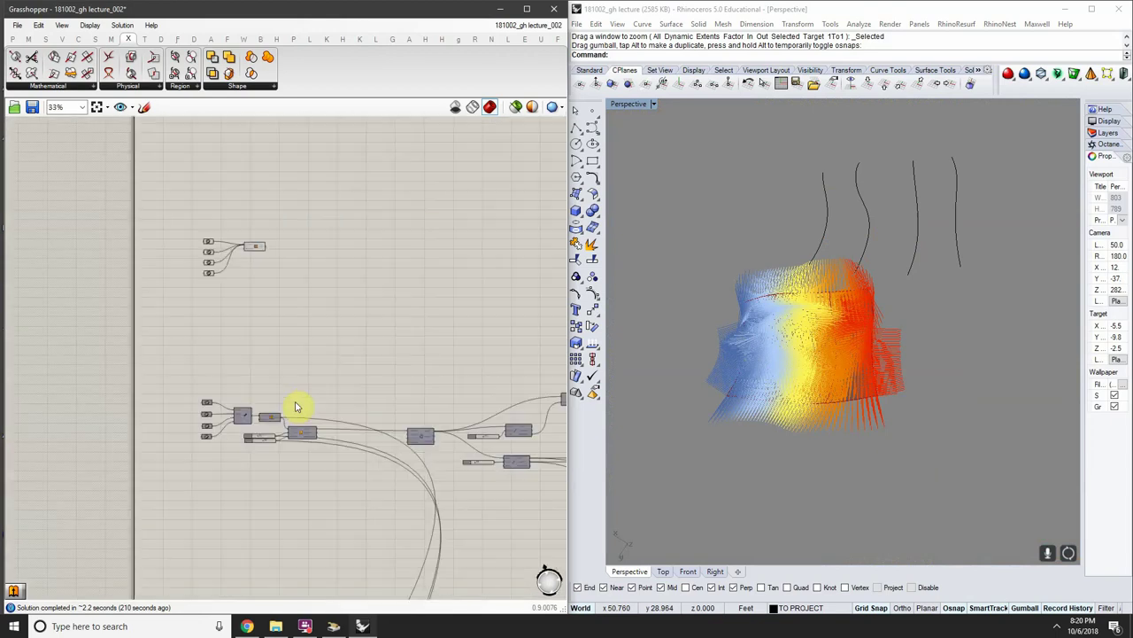
{"action": "scroll", "coordinate": [251, 268], "scroll_direction": "up", "scroll_amount": 4}
{"action": "left_click_drag", "start_coordinate": [287, 216], "coordinate": [292, 252]}
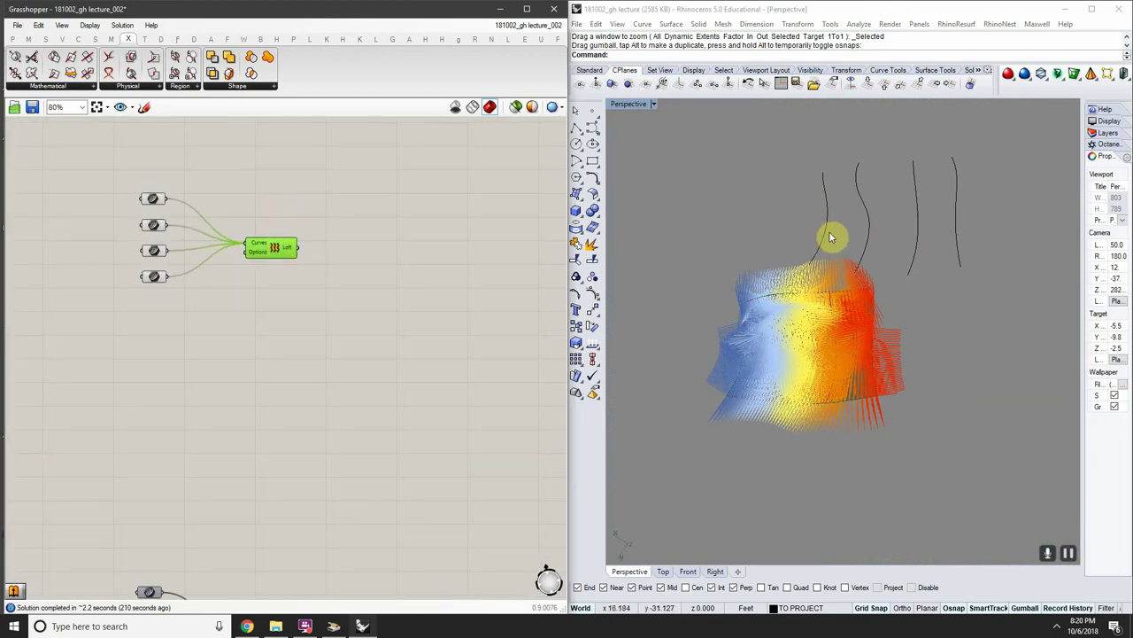
Move the four Rhino curves farther from the coloured line field and zoom to them
{"action": "left_click_drag", "start_coordinate": [994, 226], "coordinate": [806, 210]}
{"action": "scroll", "coordinate": [783, 290], "scroll_direction": "down", "scroll_amount": 3}
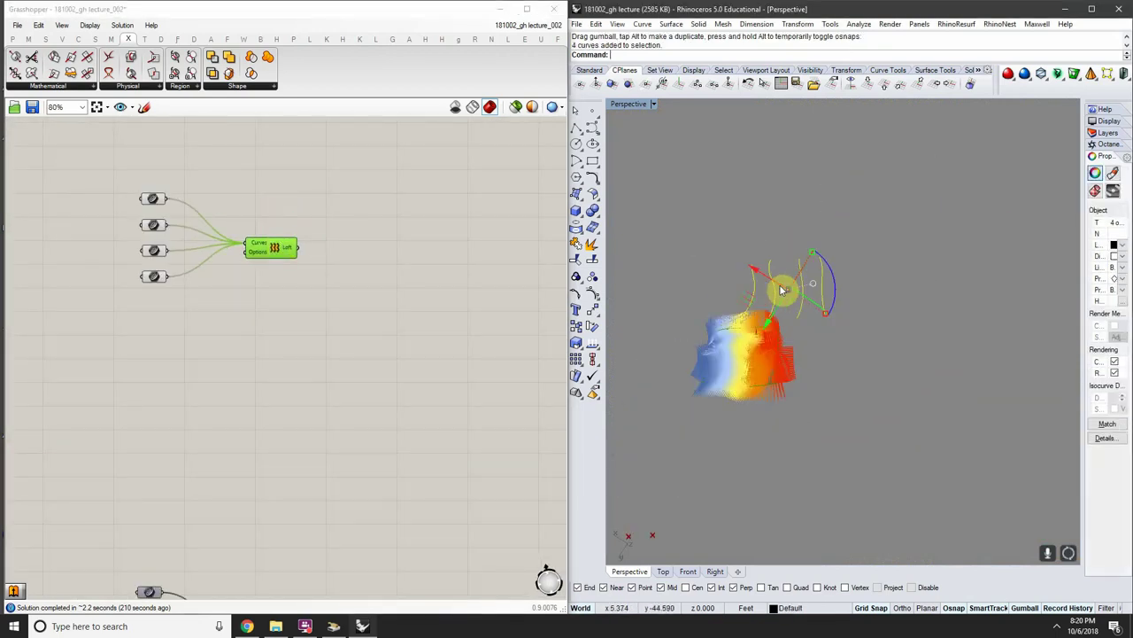
{"action": "left_click_drag", "start_coordinate": [790, 301], "coordinate": [855, 232]}
{"action": "type", "text": "Zza"}
{"action": "key", "text": "Return"}
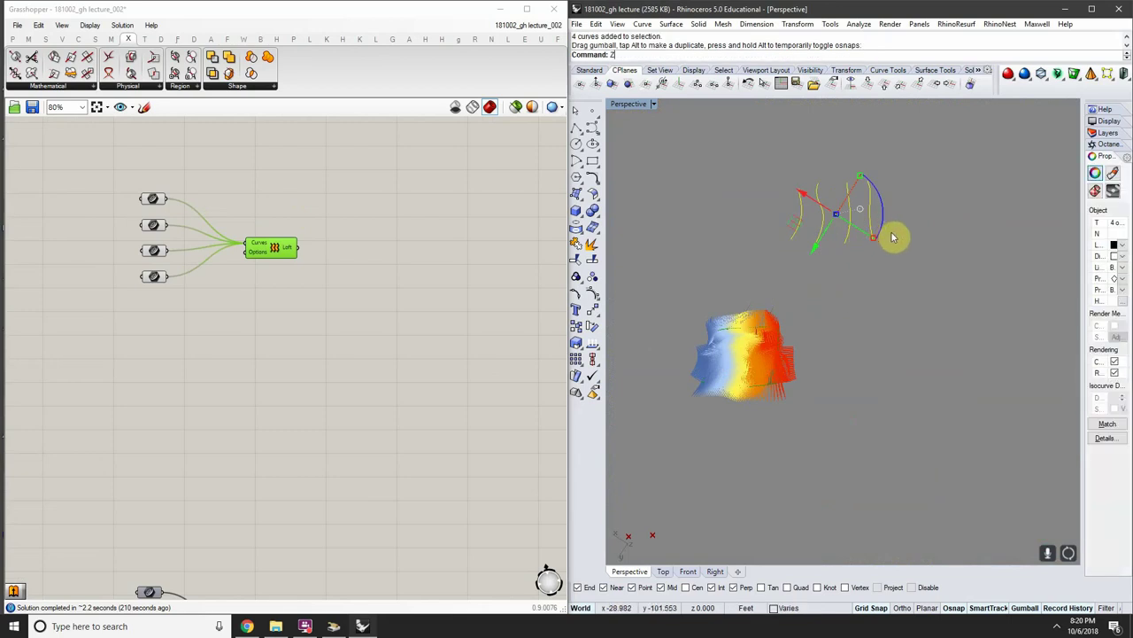
{"action": "type", "text": "zs"}
{"action": "key", "text": "Return"}
{"action": "right_click_drag", "start_coordinate": [911, 248], "coordinate": [895, 271]}
{"action": "scroll", "coordinate": [379, 313], "scroll_direction": "down", "scroll_amount": 8}
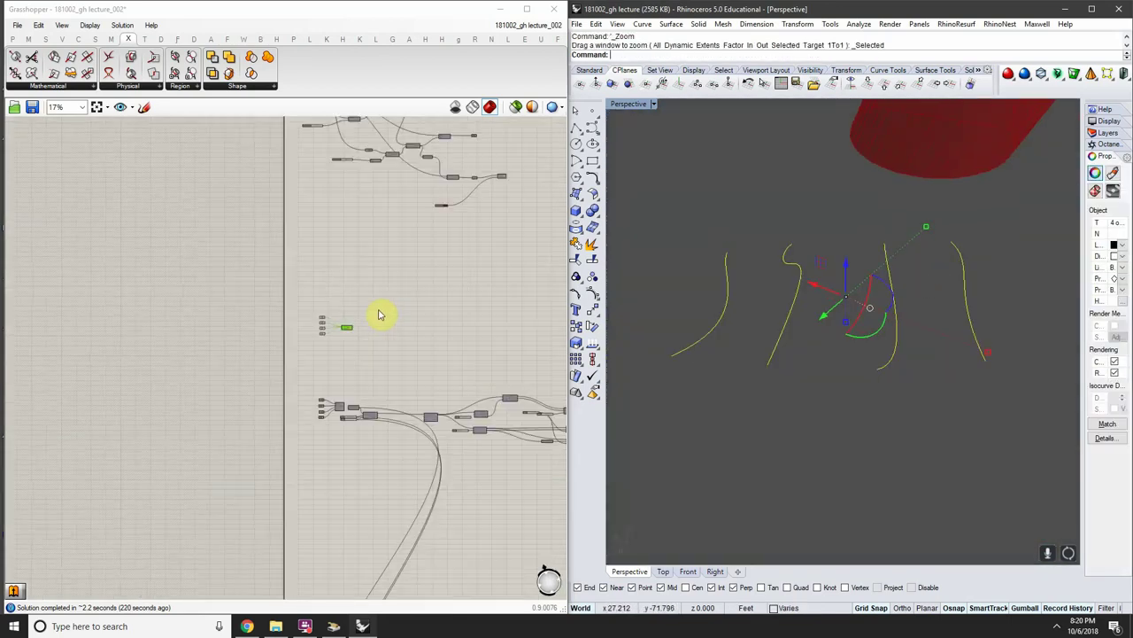
Hide the red preview geometry of the other component groups on the Grasshopper canvas
{"action": "scroll", "coordinate": [345, 287], "scroll_direction": "up", "scroll_amount": 2}
{"action": "scroll", "coordinate": [345, 293], "scroll_direction": "down", "scroll_amount": 2}
{"action": "left_click_drag", "start_coordinate": [437, 395], "coordinate": [189, 174]}
{"action": "right_click", "coordinate": [516, 297]}
{"action": "left_click", "coordinate": [541, 318]}
{"action": "scroll", "coordinate": [324, 357], "scroll_direction": "up", "scroll_amount": 3}
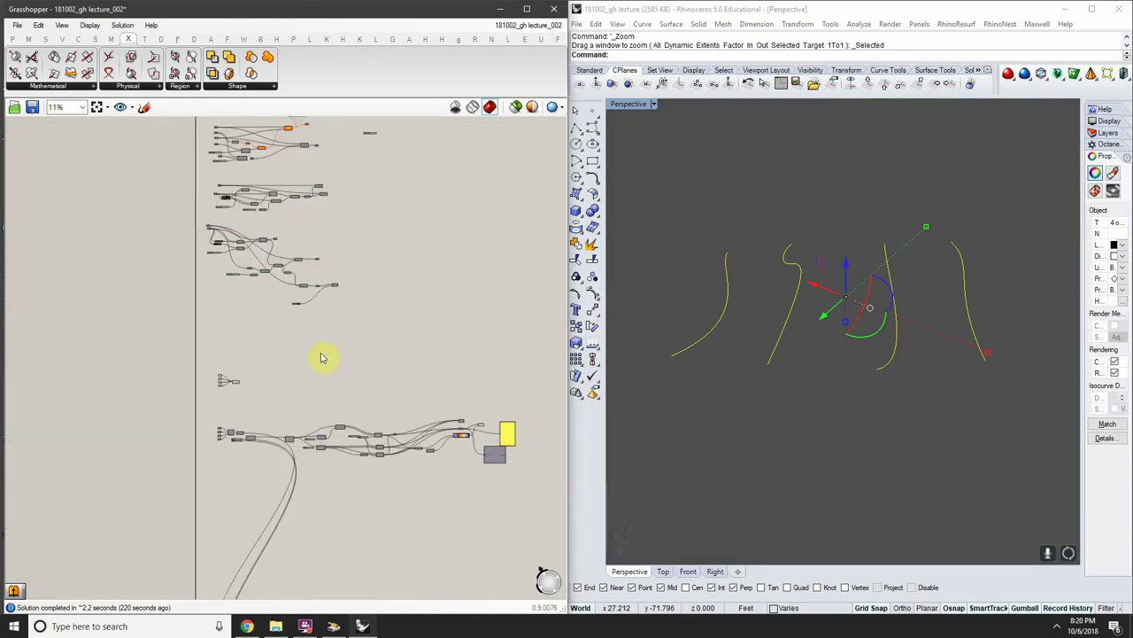
Deselect the four Rhino curves and move the Loft component farther from its four Curve parameters
{"action": "right_click_drag", "start_coordinate": [920, 361], "coordinate": [882, 409]}
{"action": "right_click_drag", "start_coordinate": [102, 415], "coordinate": [119, 369]}
{"action": "scroll", "coordinate": [117, 369], "scroll_direction": "up", "scroll_amount": 5}
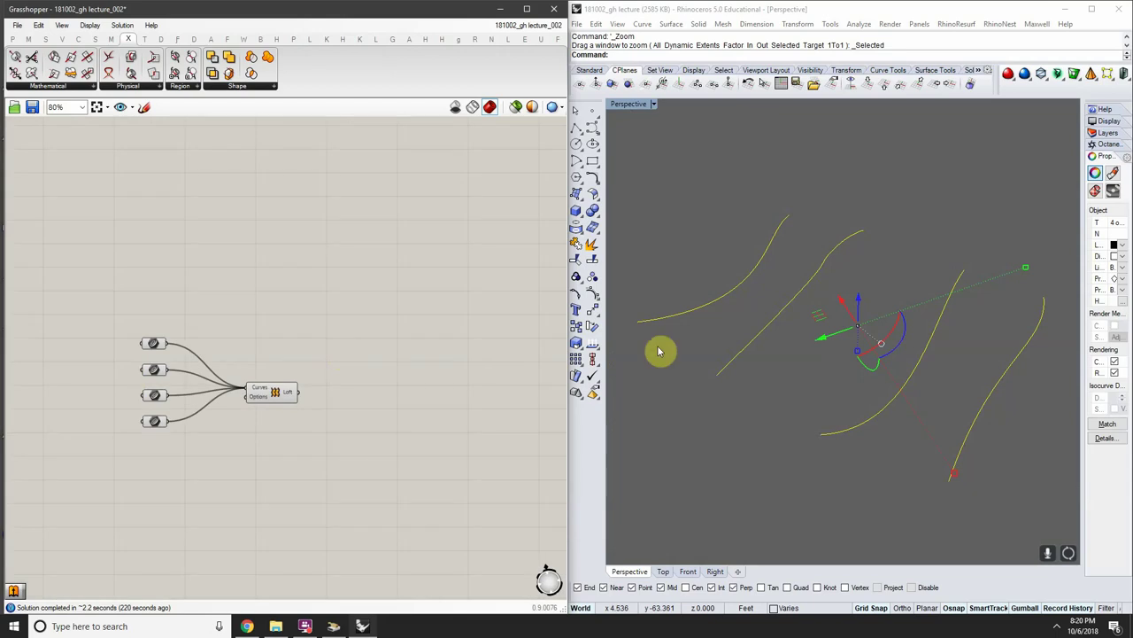
{"action": "left_click", "coordinate": [797, 343]}
{"action": "right_click_drag", "start_coordinate": [799, 346], "coordinate": [893, 298]}
{"action": "scroll", "coordinate": [266, 375], "scroll_direction": "up", "scroll_amount": 4}
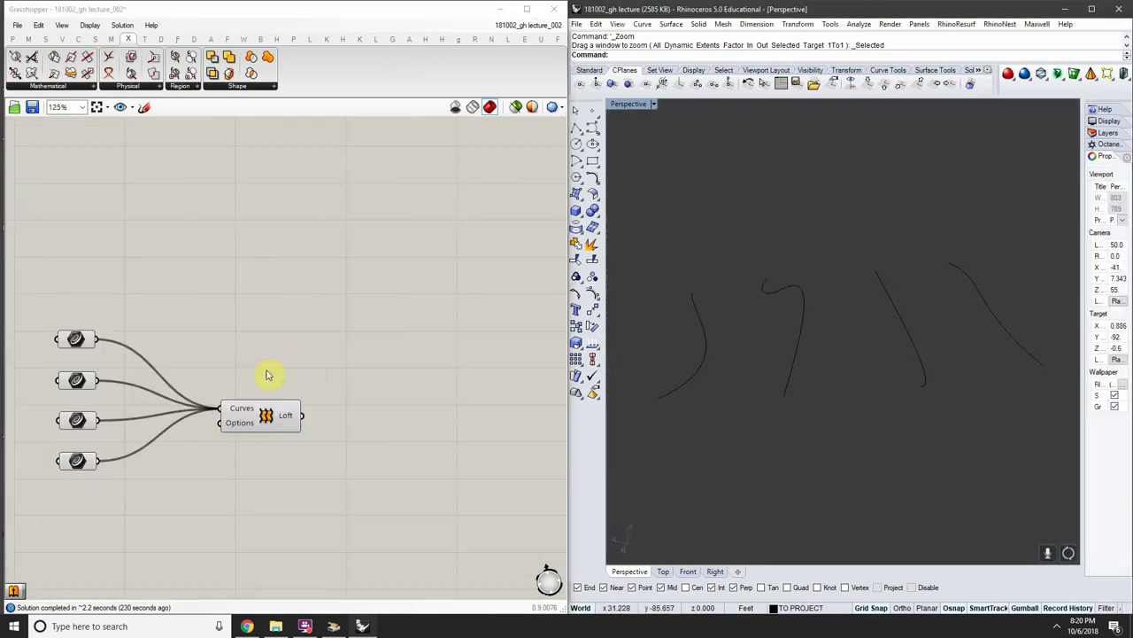
{"action": "left_click_drag", "start_coordinate": [271, 411], "coordinate": [310, 328]}
{"action": "right_click_drag", "start_coordinate": [188, 343], "coordinate": [318, 319]}
Move the Loft component up and farther away from its four Curve parameters
{"action": "left_click_drag", "start_coordinate": [258, 224], "coordinate": [90, 531]}
{"action": "right_click", "coordinate": [219, 360]}
{"action": "left_click", "coordinate": [260, 388]}
{"action": "left_click", "coordinate": [419, 408]}
{"action": "right_click_drag", "start_coordinate": [262, 378], "coordinate": [223, 375]}
Clear the stored curve values from all four Curve parameters
{"action": "left_click_drag", "start_coordinate": [207, 260], "coordinate": [36, 540]}
{"action": "right_click", "coordinate": [177, 356]}
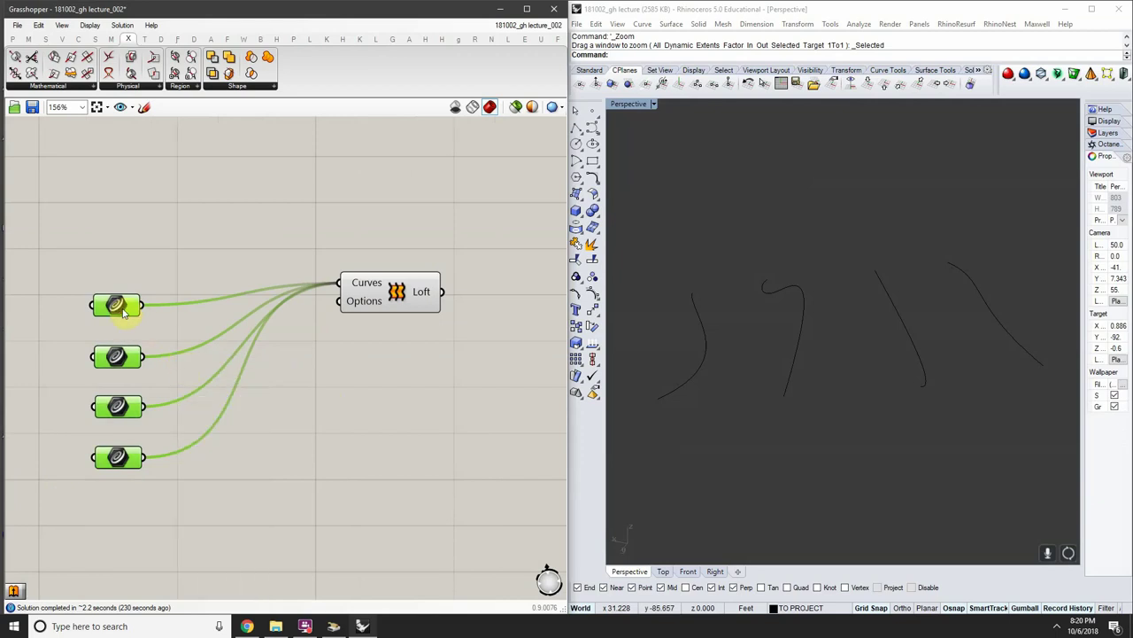
{"action": "right_click", "coordinate": [122, 304]}
{"action": "left_click", "coordinate": [170, 539]}
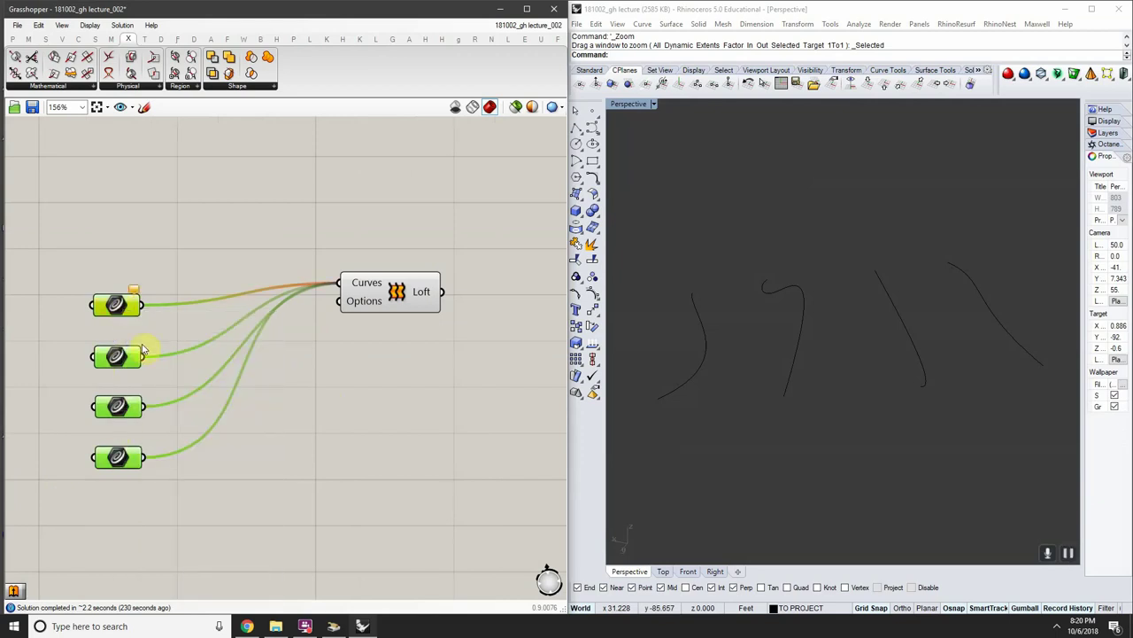
{"action": "right_click", "coordinate": [125, 356]}
{"action": "left_click", "coordinate": [179, 555]}
{"action": "right_click", "coordinate": [120, 409]}
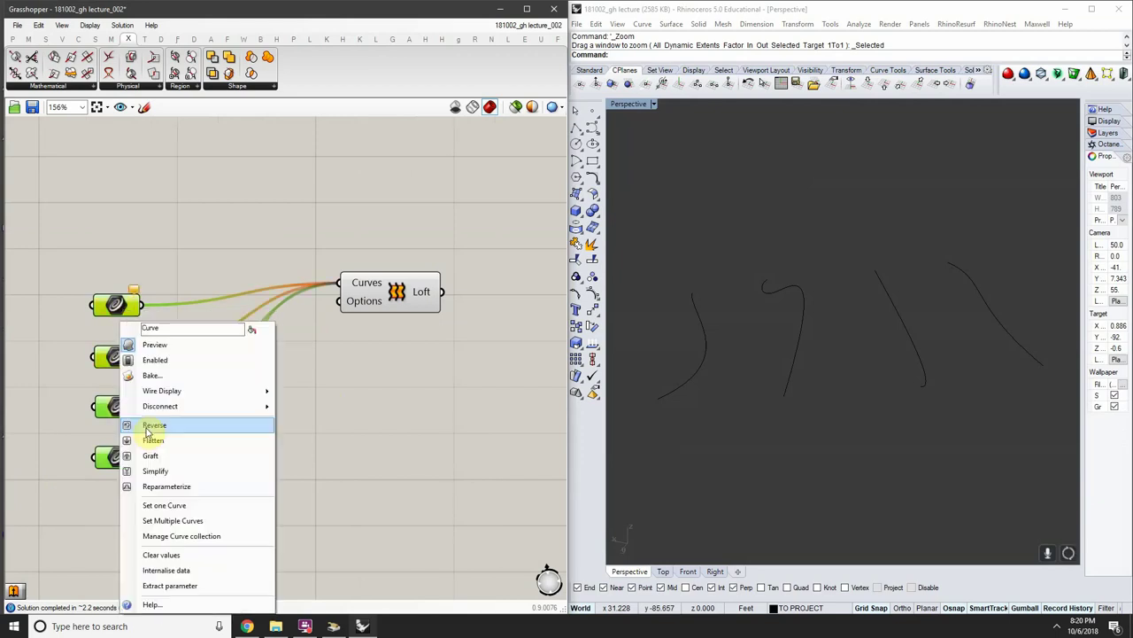
{"action": "left_click", "coordinate": [161, 554]}
{"action": "right_click", "coordinate": [124, 456]}
{"action": "left_click", "coordinate": [161, 554]}
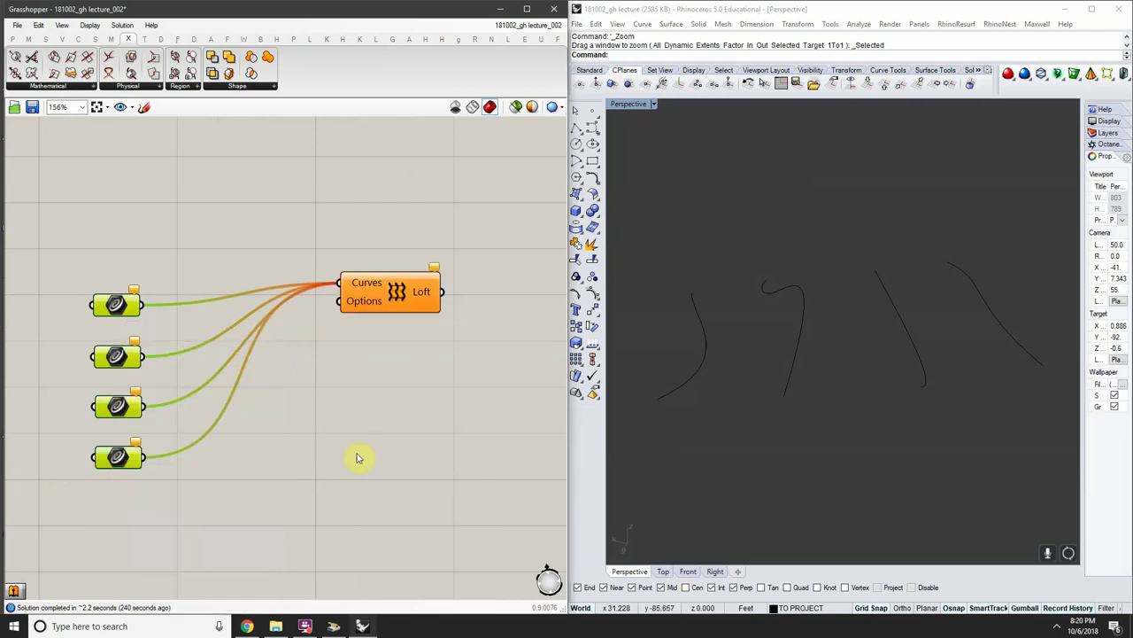
Disconnect all wires from the Loft component's Curves input
{"action": "right_click", "coordinate": [363, 283]}
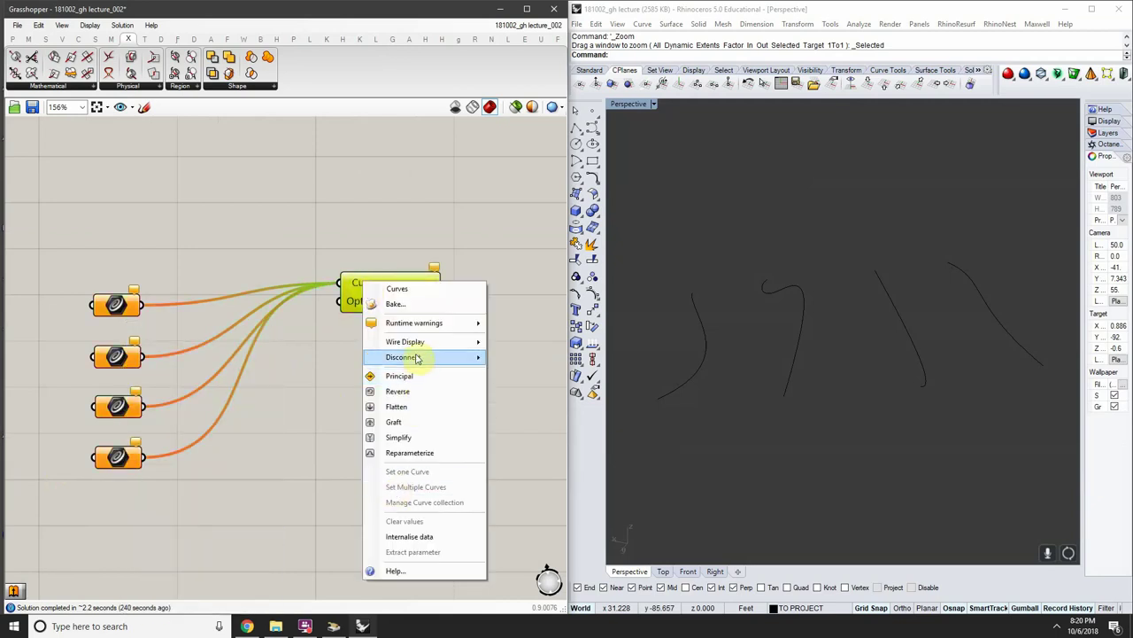
{"action": "mouse_move", "coordinate": [417, 357]}
{"action": "left_click", "coordinate": [524, 358]}
Reference the leftmost Rhino curve in the first Curve parameter and the neighbouring S-shaped curve in the second
{"action": "right_click_drag", "start_coordinate": [642, 333], "coordinate": [668, 321], "text": "shift"}
{"action": "scroll", "coordinate": [777, 327], "scroll_direction": "down", "scroll_amount": 6}
{"action": "scroll", "coordinate": [749, 344], "scroll_direction": "up", "scroll_amount": 6}
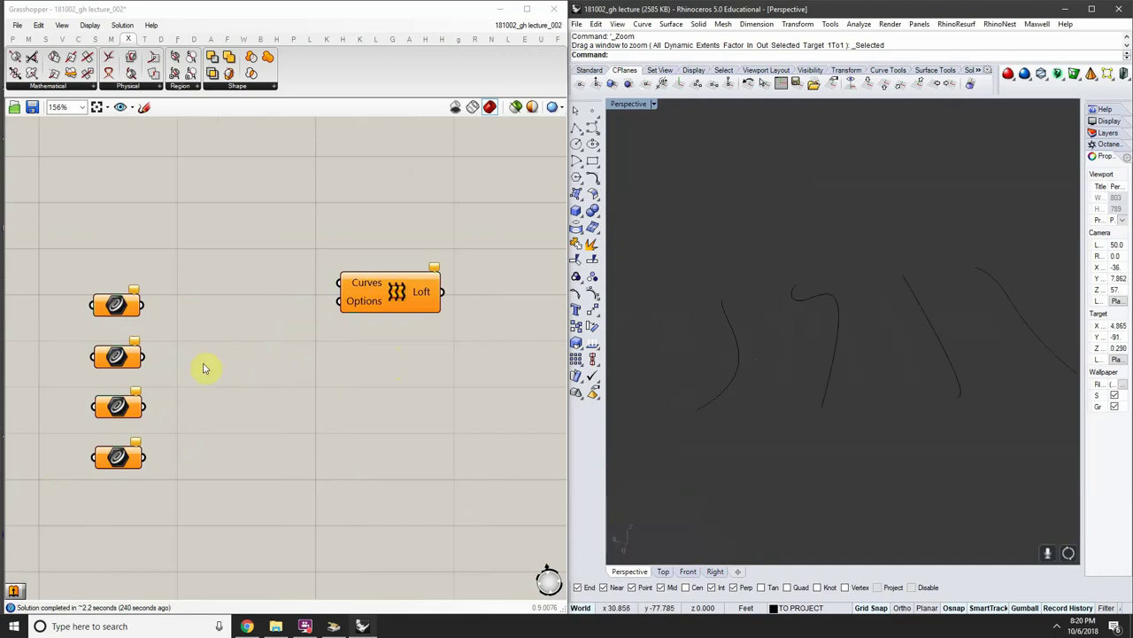
{"action": "right_click", "coordinate": [110, 306]}
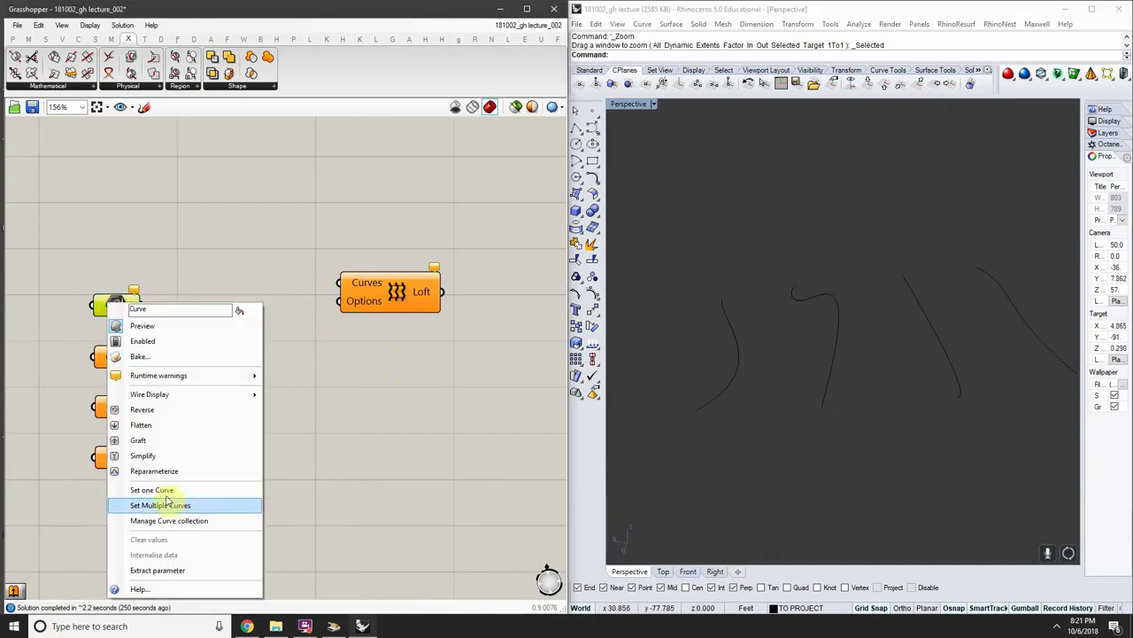
{"action": "left_click", "coordinate": [155, 489]}
{"action": "left_click", "coordinate": [740, 370]}
{"action": "left_click", "coordinate": [113, 356]}
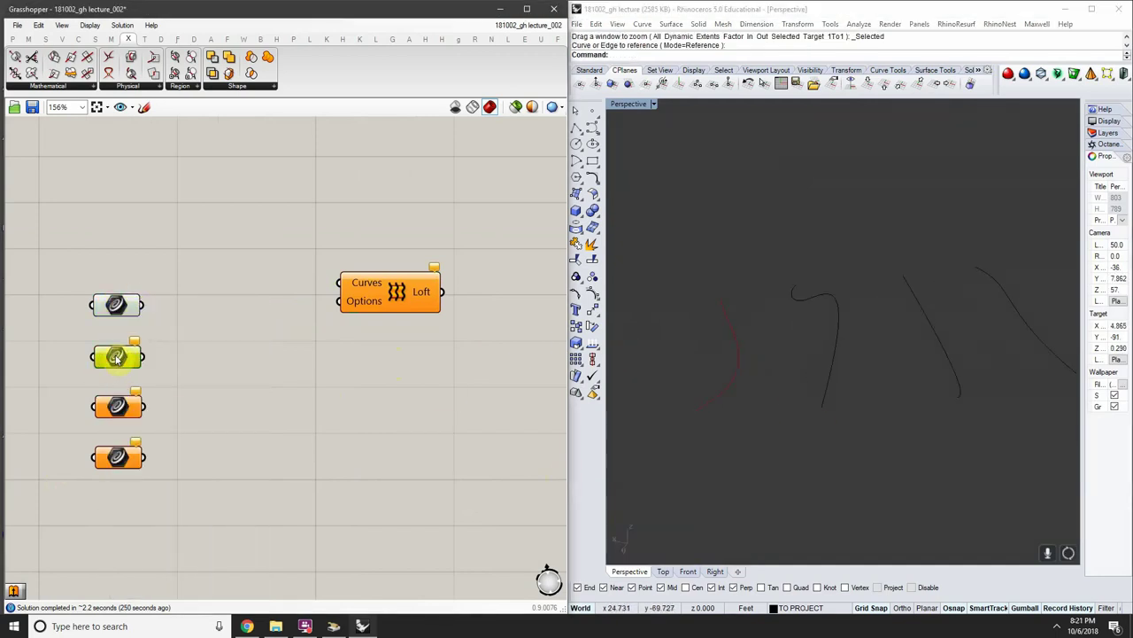
{"action": "right_click", "coordinate": [115, 356]}
{"action": "left_click", "coordinate": [167, 509]}
{"action": "left_click", "coordinate": [831, 305]}
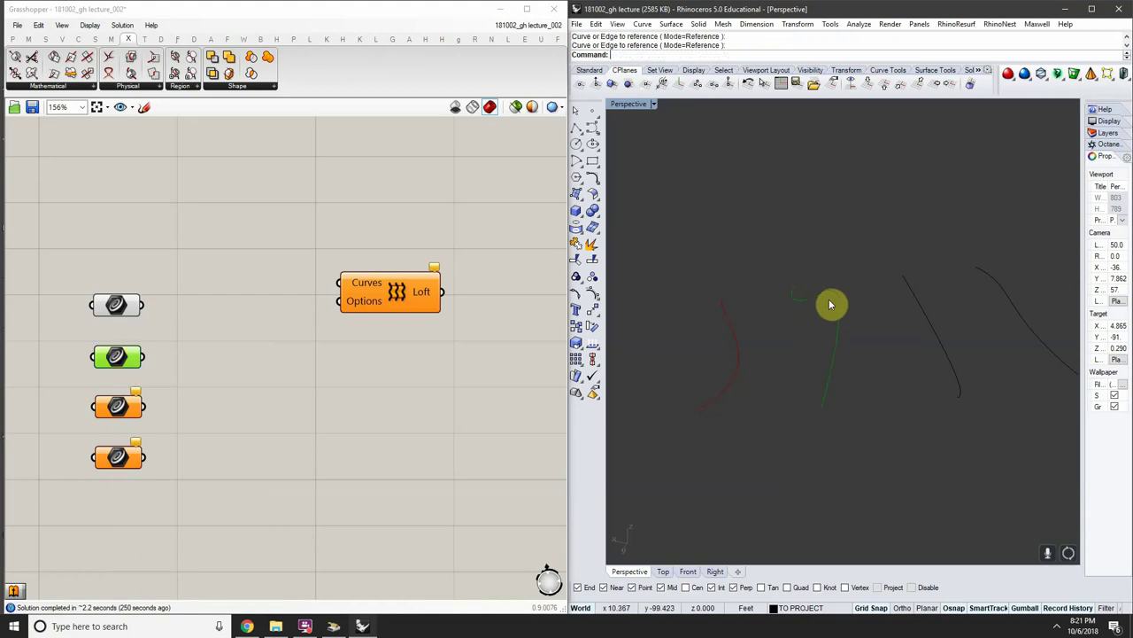
Reference the third Rhino curve in the third Curve parameter and the rightmost curve in the fourth
{"action": "left_click", "coordinate": [109, 410]}
{"action": "right_click", "coordinate": [115, 407]}
{"action": "left_click", "coordinate": [177, 503]}
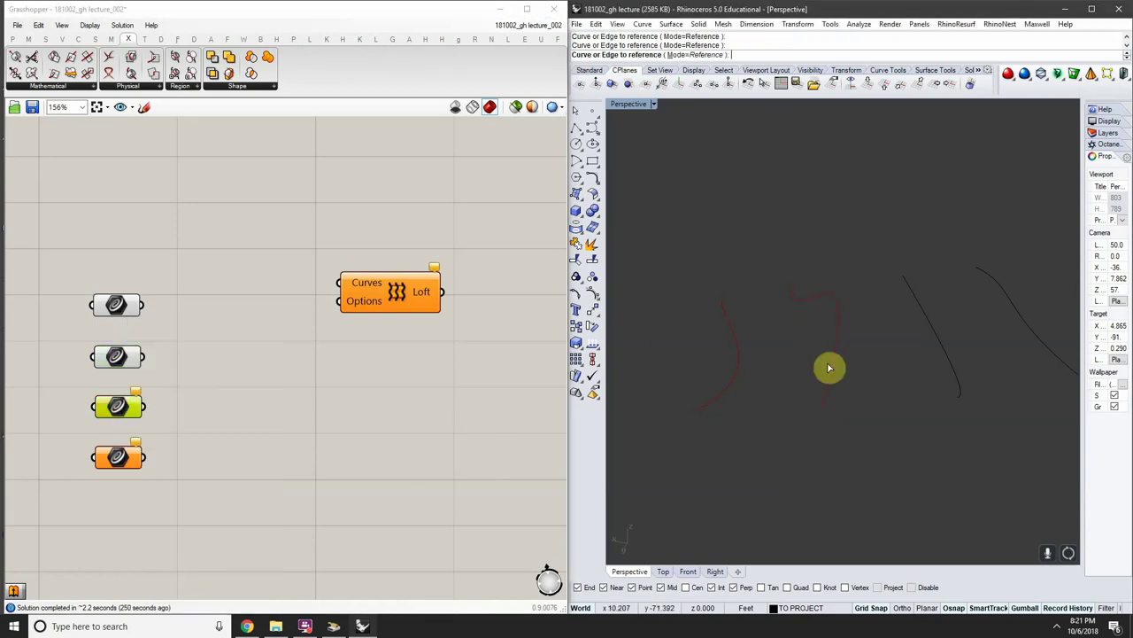
{"action": "left_click", "coordinate": [918, 309]}
{"action": "right_click_drag", "start_coordinate": [918, 309], "coordinate": [870, 314]}
{"action": "right_click", "coordinate": [121, 456]}
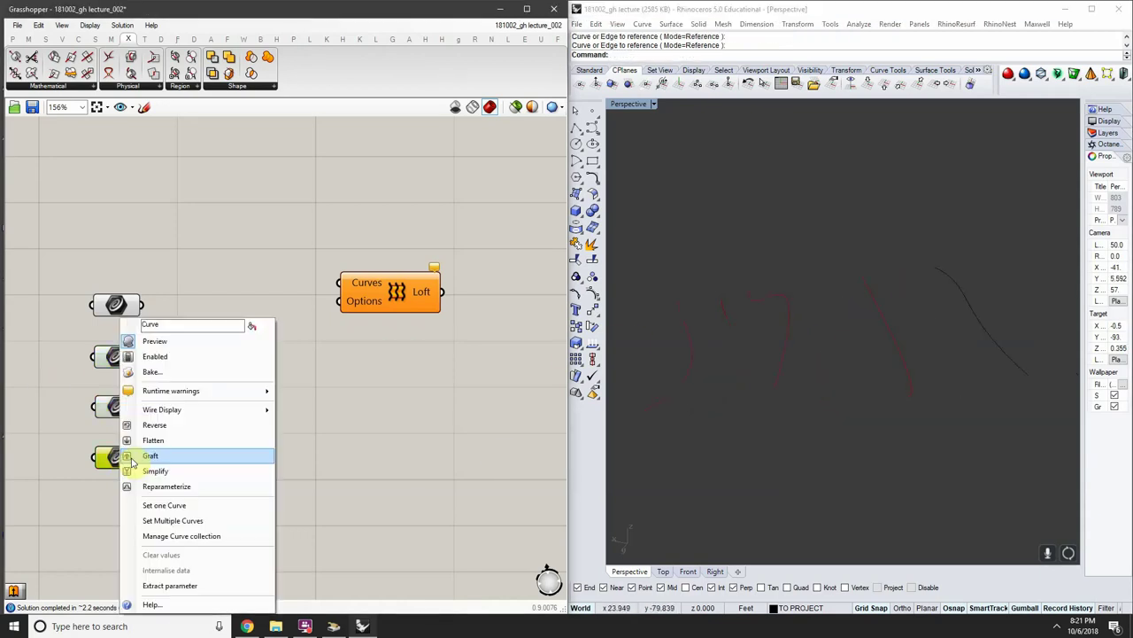
{"action": "left_click", "coordinate": [952, 280]}
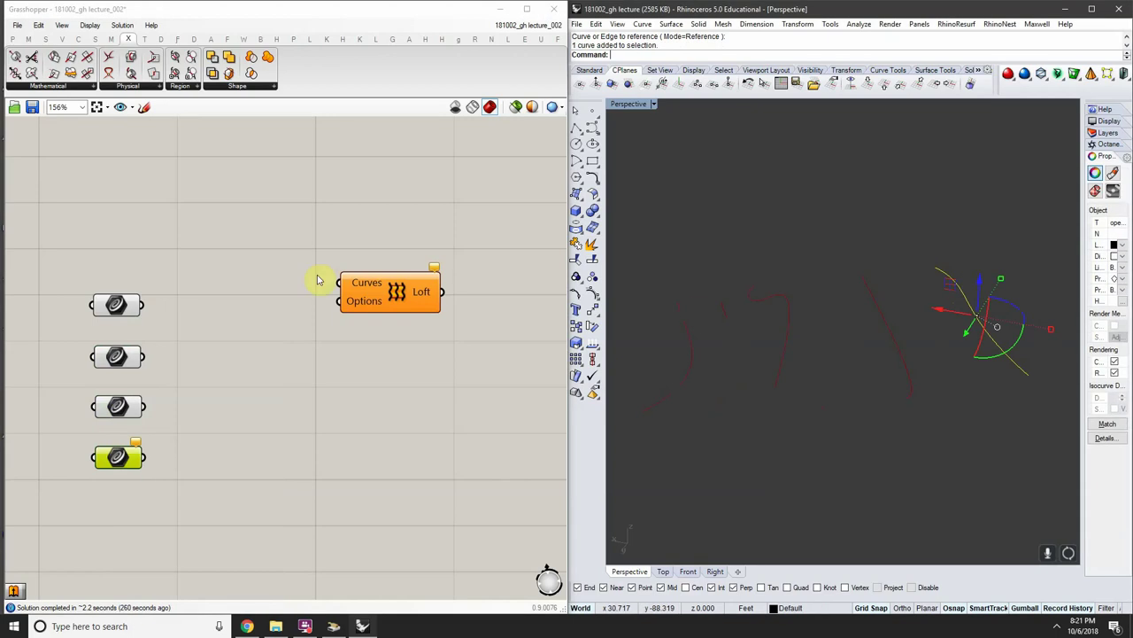
{"action": "right_click", "coordinate": [130, 451]}
{"action": "left_click", "coordinate": [177, 504]}
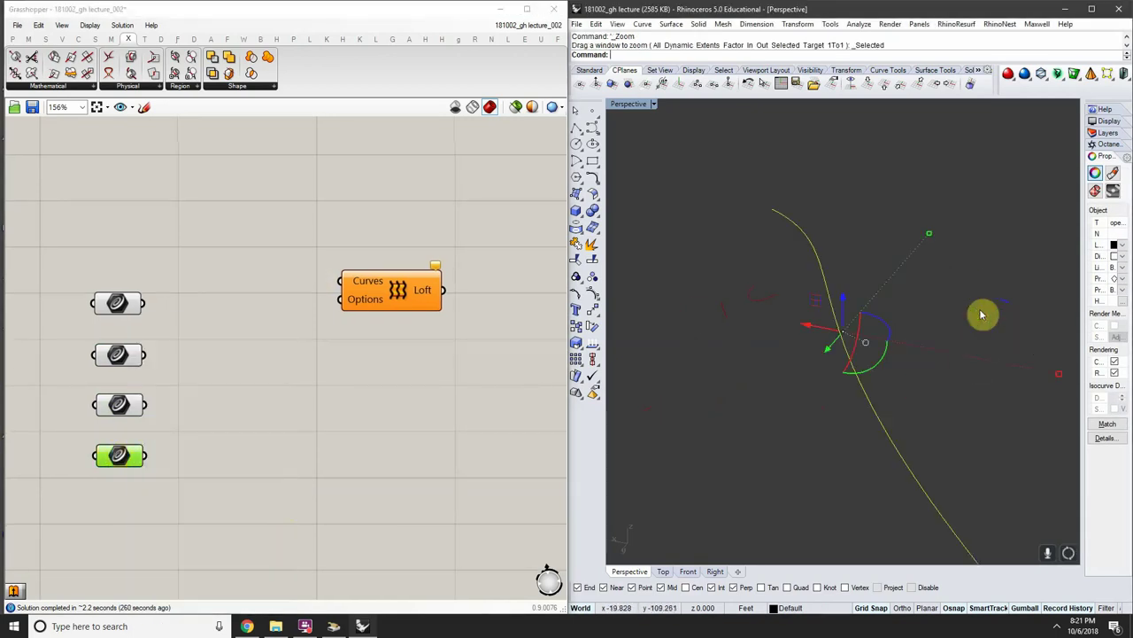
Wire the four Curve parameters into Loft's Curves input one after another from first to fourth, replacing the previous wire each time
{"action": "left_click", "coordinate": [898, 312]}
{"action": "scroll", "coordinate": [893, 316], "scroll_direction": "down", "scroll_amount": 8}
{"action": "right_click_drag", "start_coordinate": [894, 319], "coordinate": [824, 338]}
{"action": "scroll", "coordinate": [818, 334], "scroll_direction": "up", "scroll_amount": 5}
{"action": "left_click_drag", "start_coordinate": [141, 303], "coordinate": [340, 282]}
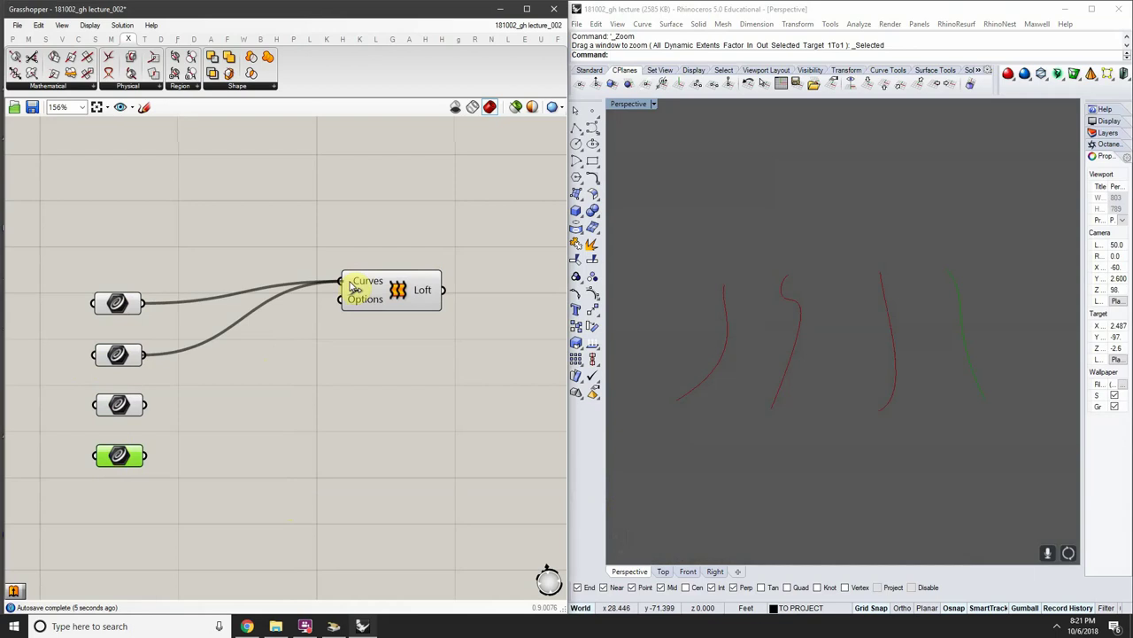
{"action": "scroll", "coordinate": [159, 356], "scroll_direction": "up", "scroll_amount": 3}
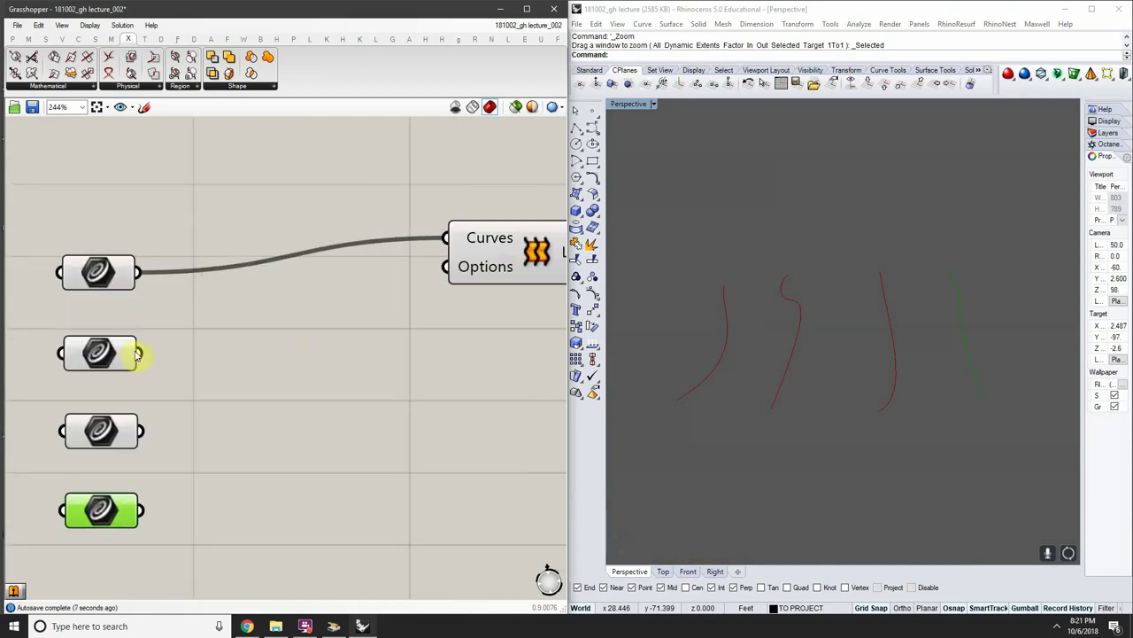
{"action": "left_click_drag", "start_coordinate": [138, 354], "coordinate": [447, 237]}
{"action": "left_click_drag", "start_coordinate": [142, 432], "coordinate": [454, 239], "text": "shift"}
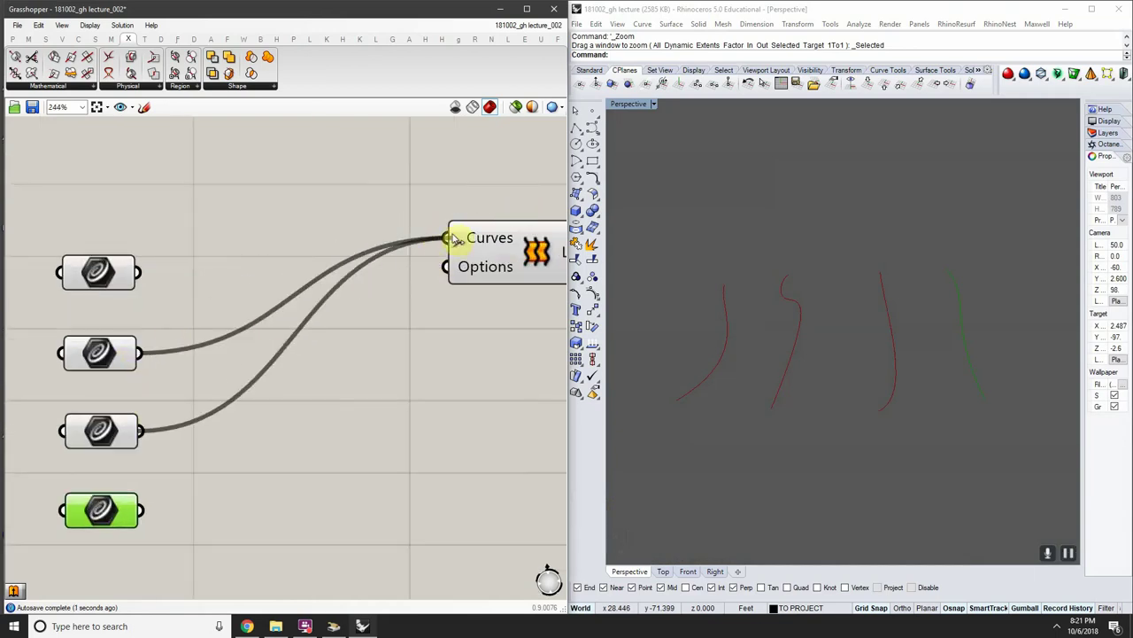
{"action": "left_click_drag", "start_coordinate": [142, 510], "coordinate": [450, 251]}
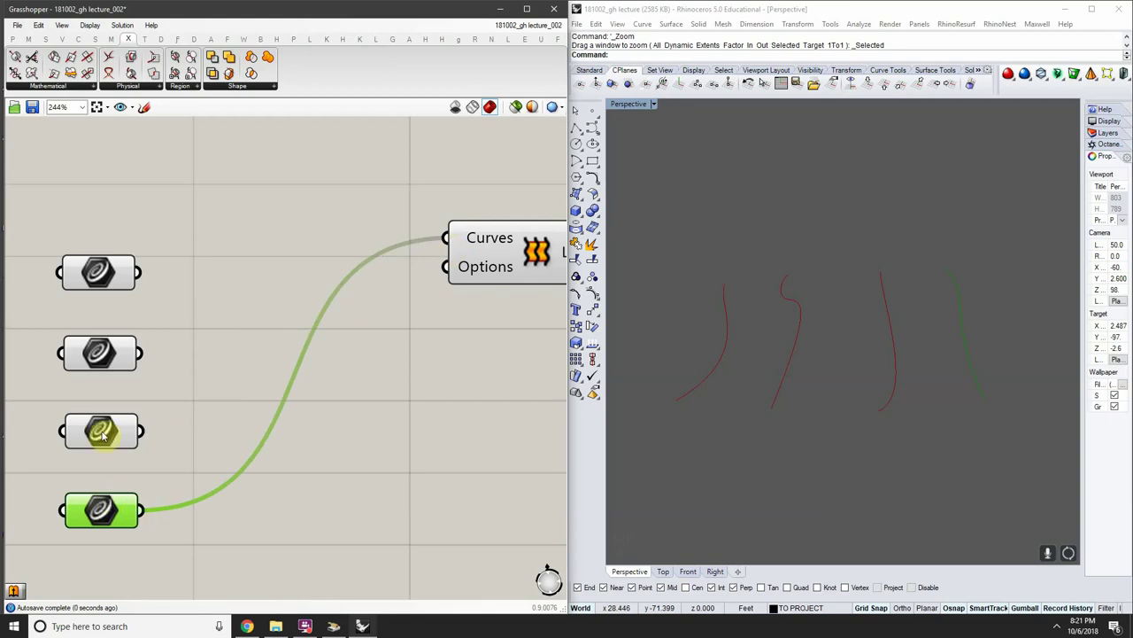
Add the third, second and first Curve parameters to Loft's Curves input while keeping the fourth connected, and inspect the lofted surface
{"action": "left_click_drag", "start_coordinate": [144, 431], "coordinate": [448, 237], "text": "shift"}
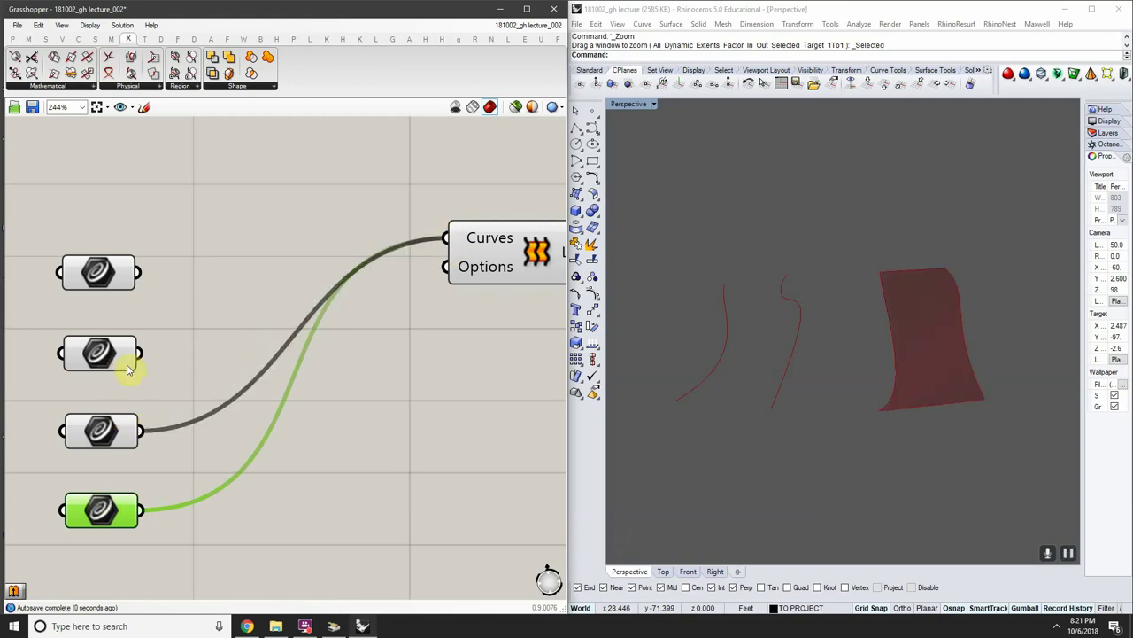
{"action": "left_click_drag", "start_coordinate": [140, 354], "coordinate": [448, 238], "text": "shift"}
{"action": "left_click_drag", "start_coordinate": [288, 257], "coordinate": [447, 237], "text": "shift"}
{"action": "right_click_drag", "start_coordinate": [865, 314], "coordinate": [777, 282]}
{"action": "left_click", "coordinate": [459, 315]}
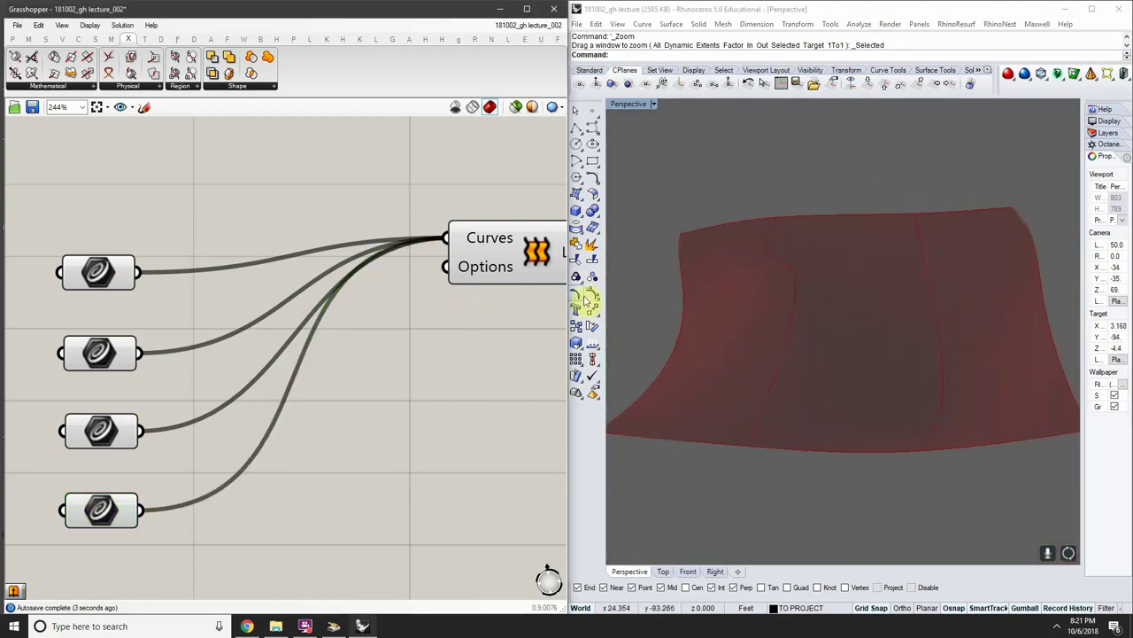
Disconnect all four Curve parameters from the Loft component's Curves input again
{"action": "right_click", "coordinate": [493, 249]}
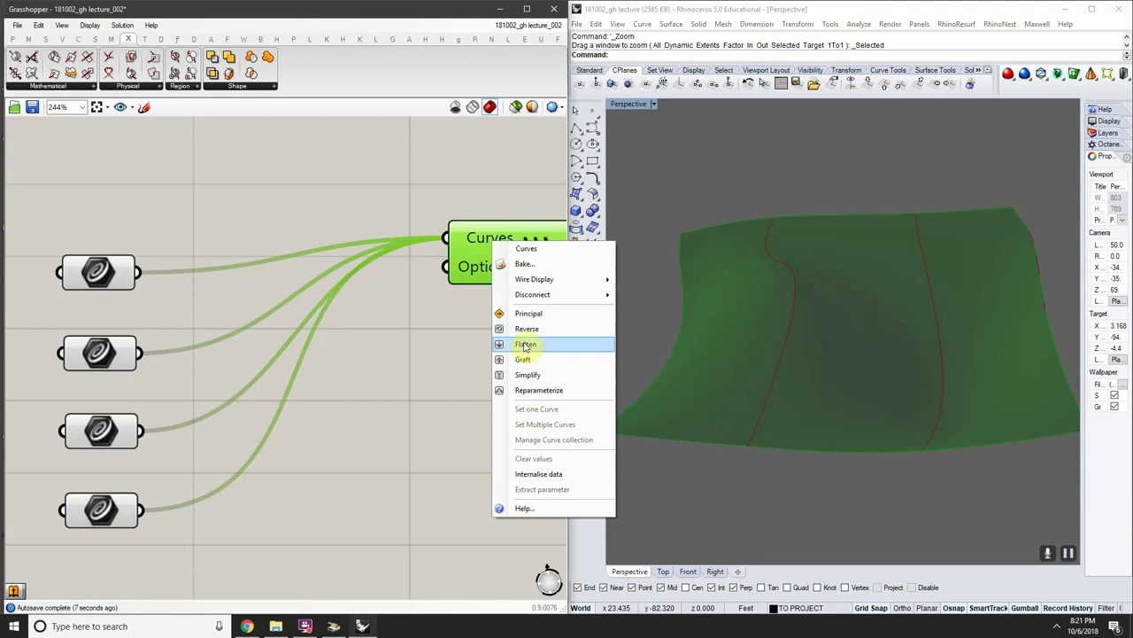
{"action": "mouse_move", "coordinate": [549, 301]}
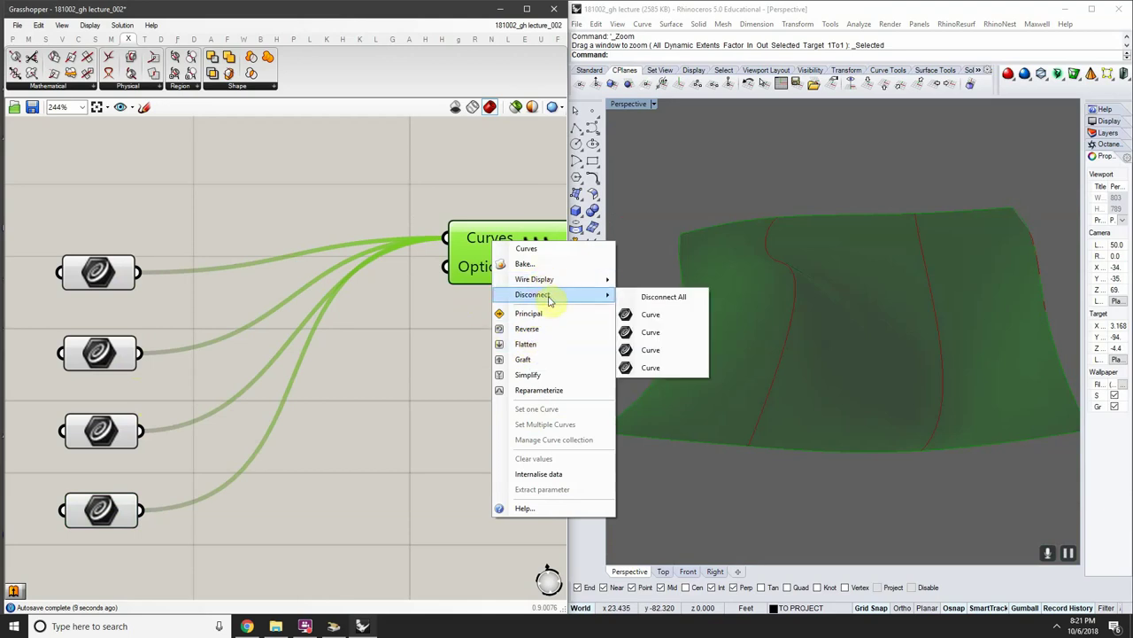
{"action": "left_click", "coordinate": [624, 300]}
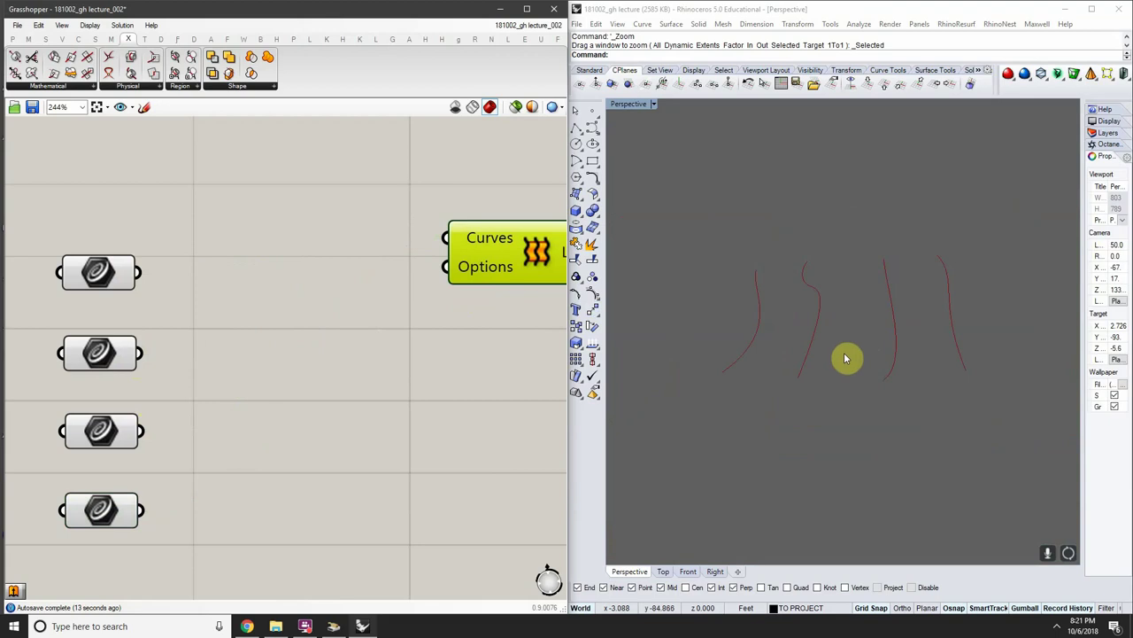
Highlight all four Curve parameters and then only the first to examine which Rhino curves they reference
{"action": "left_click_drag", "start_coordinate": [174, 209], "coordinate": [84, 488]}
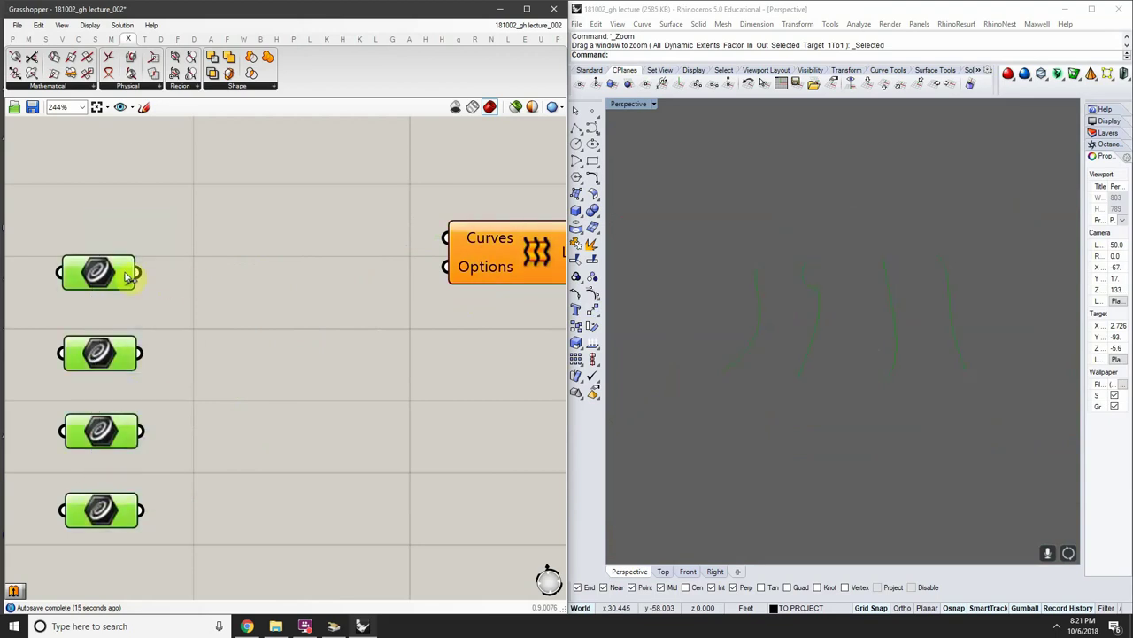
{"action": "right_click_drag", "start_coordinate": [801, 268], "coordinate": [876, 272]}
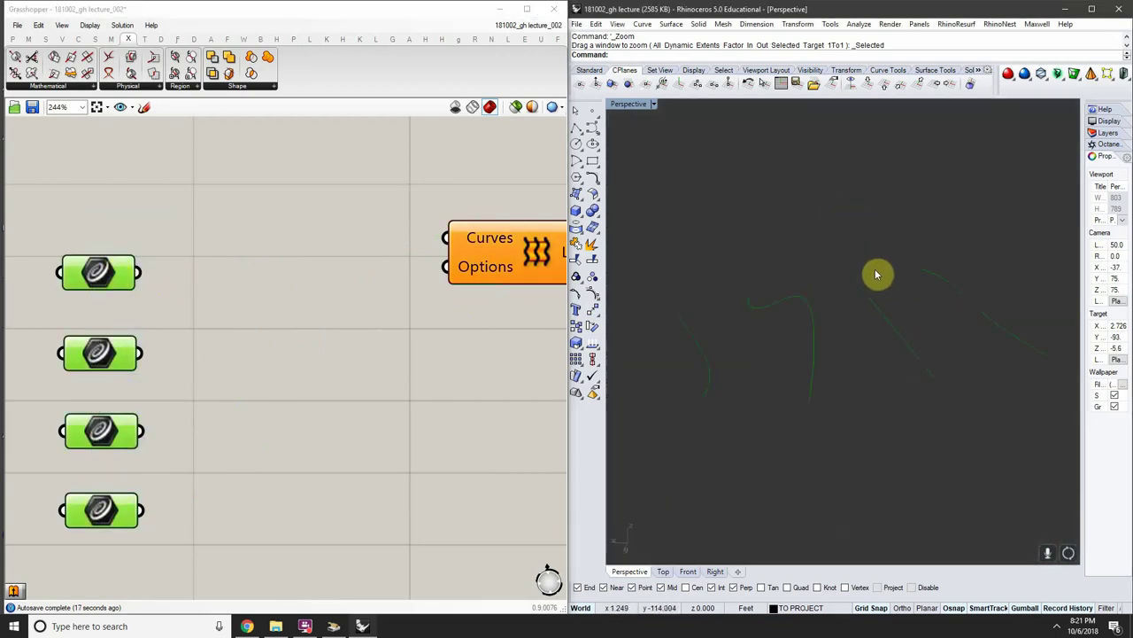
{"action": "scroll", "coordinate": [872, 307], "scroll_direction": "up", "scroll_amount": 4}
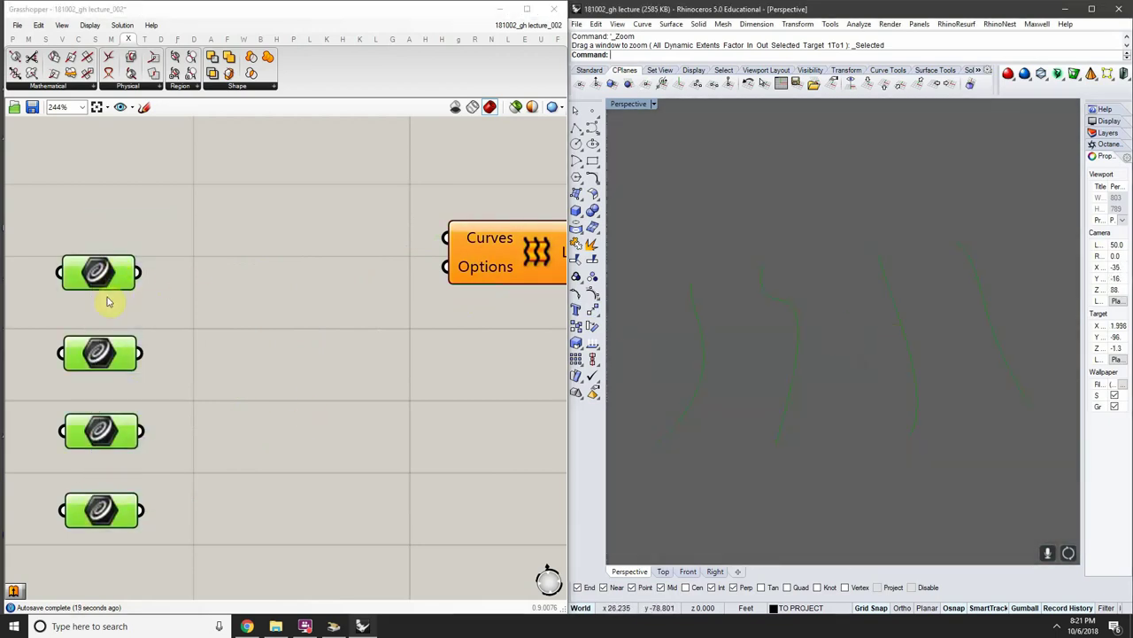
{"action": "left_click", "coordinate": [98, 273]}
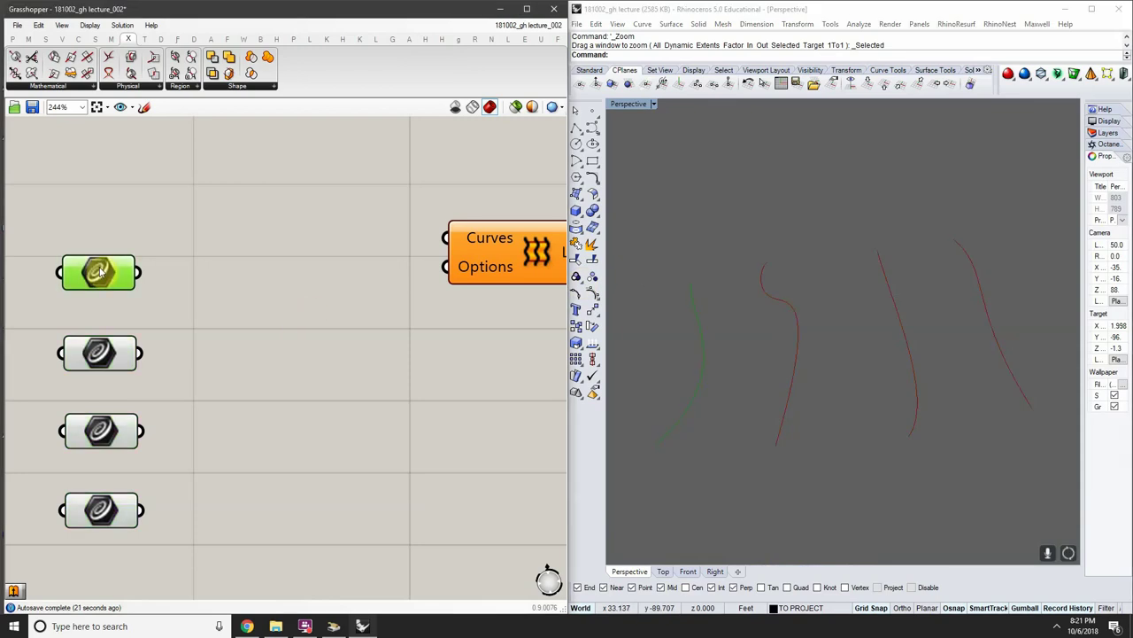
{"action": "right_click", "coordinate": [100, 270]}
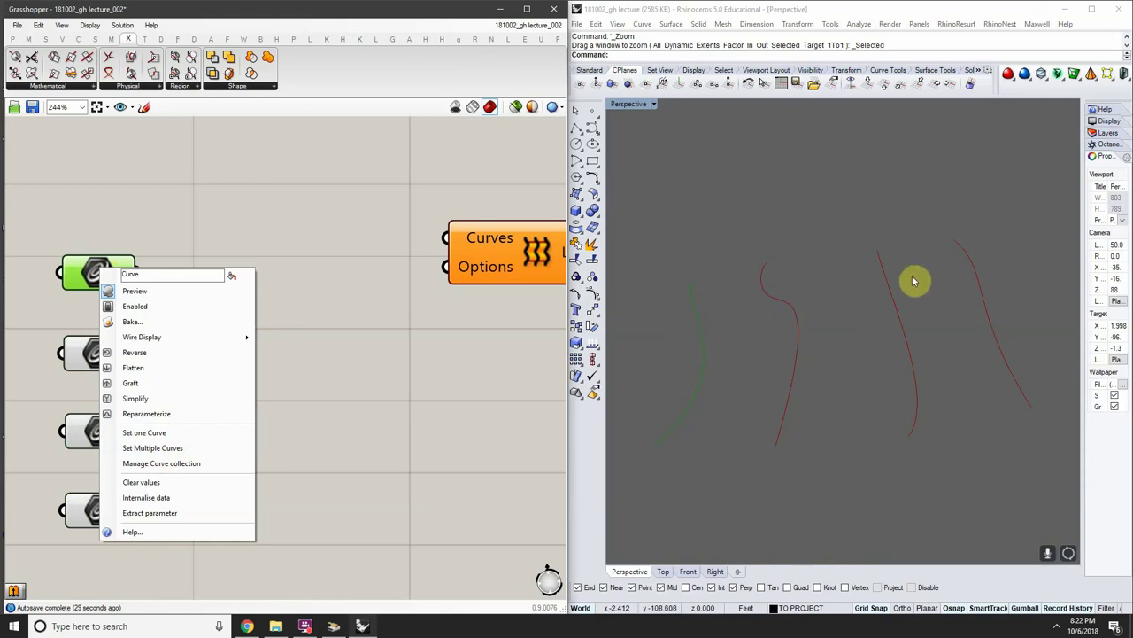
{"action": "left_click", "coordinate": [263, 250]}
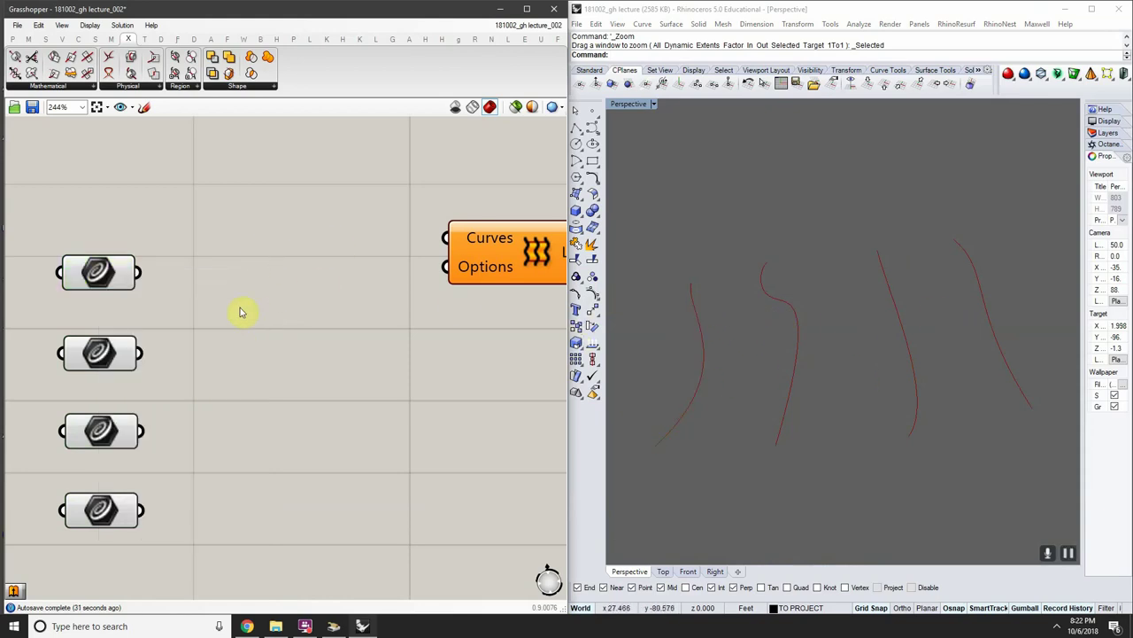
Clear the referenced curves from the first, second, third and fourth Curve parameters
{"action": "right_click", "coordinate": [119, 278]}
{"action": "left_click_drag", "start_coordinate": [157, 220], "coordinate": [7, 612]}
{"action": "right_click", "coordinate": [101, 278]}
{"action": "left_click", "coordinate": [150, 491]}
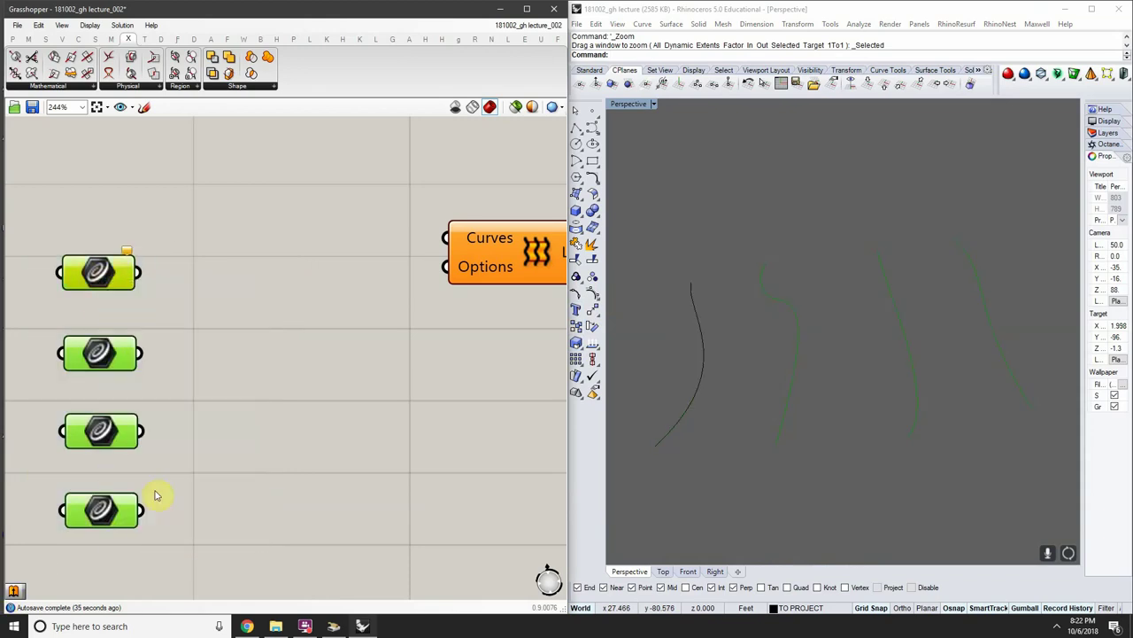
{"action": "right_click", "coordinate": [101, 347]}
{"action": "left_click", "coordinate": [139, 555]}
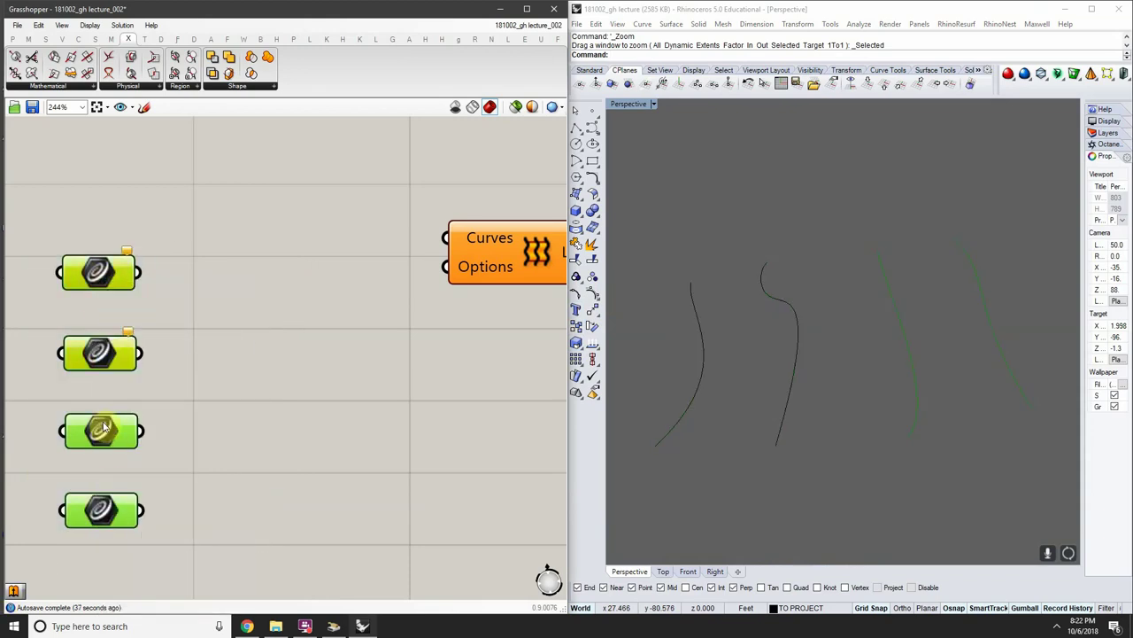
{"action": "right_click", "coordinate": [99, 432]}
{"action": "left_click", "coordinate": [139, 555]}
{"action": "right_click", "coordinate": [108, 518]}
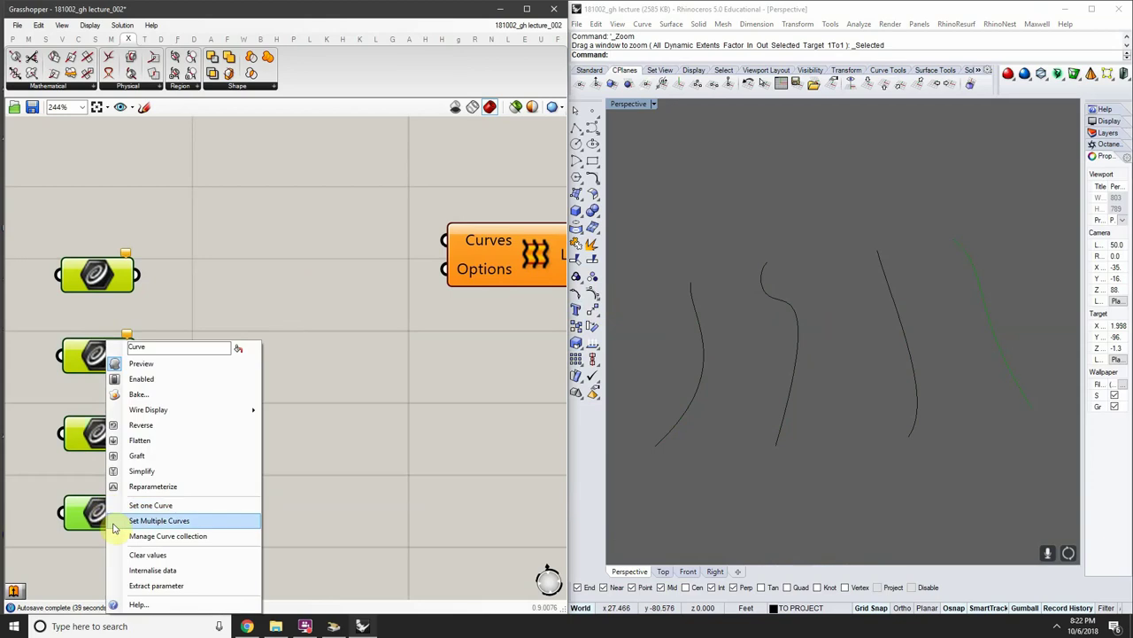
{"action": "left_click", "coordinate": [139, 554]}
Set the leftmost Rhino curve as the first Curve parameter's single curve and the S-shaped curve as the second's
{"action": "right_click", "coordinate": [104, 276]}
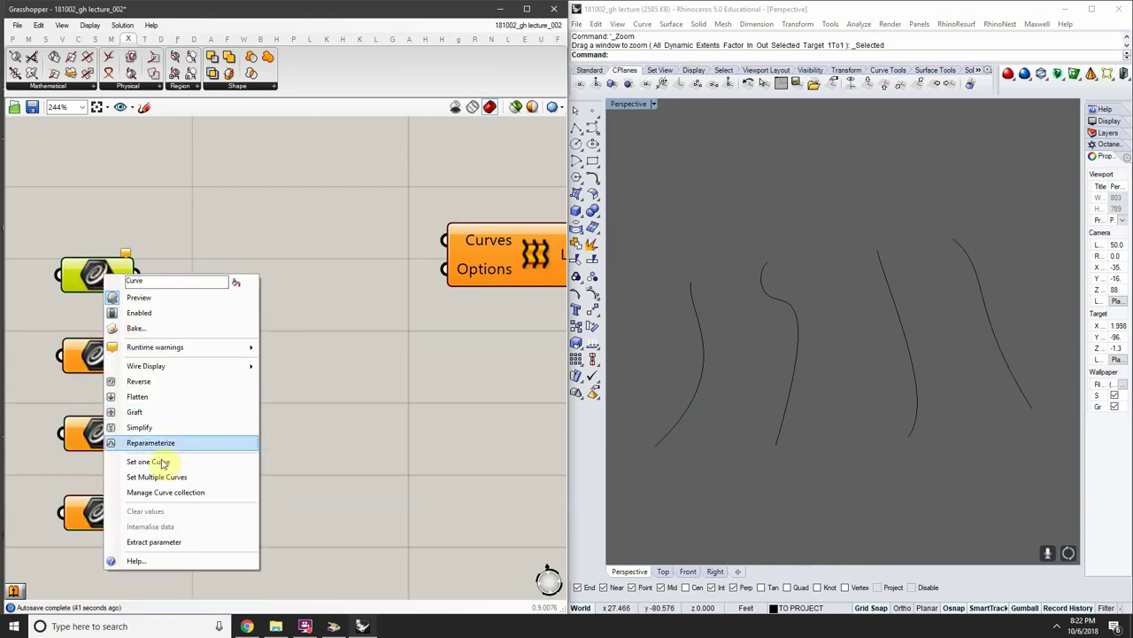
{"action": "left_click", "coordinate": [157, 463]}
{"action": "left_click", "coordinate": [700, 300]}
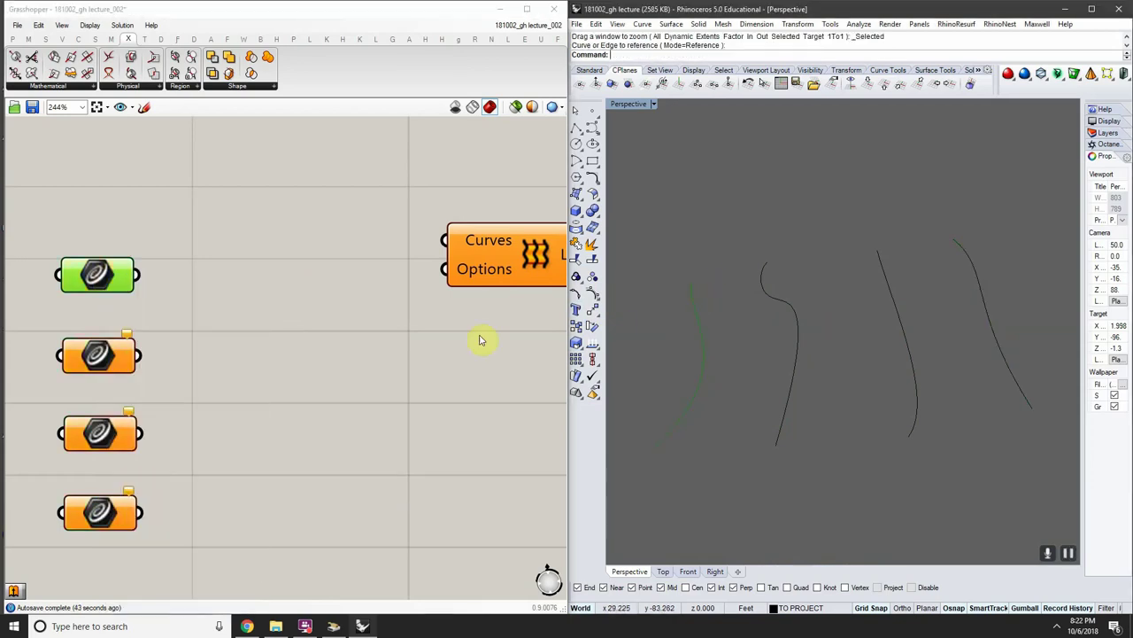
{"action": "right_click", "coordinate": [95, 359]}
{"action": "left_click", "coordinate": [168, 499]}
{"action": "left_click", "coordinate": [786, 440]}
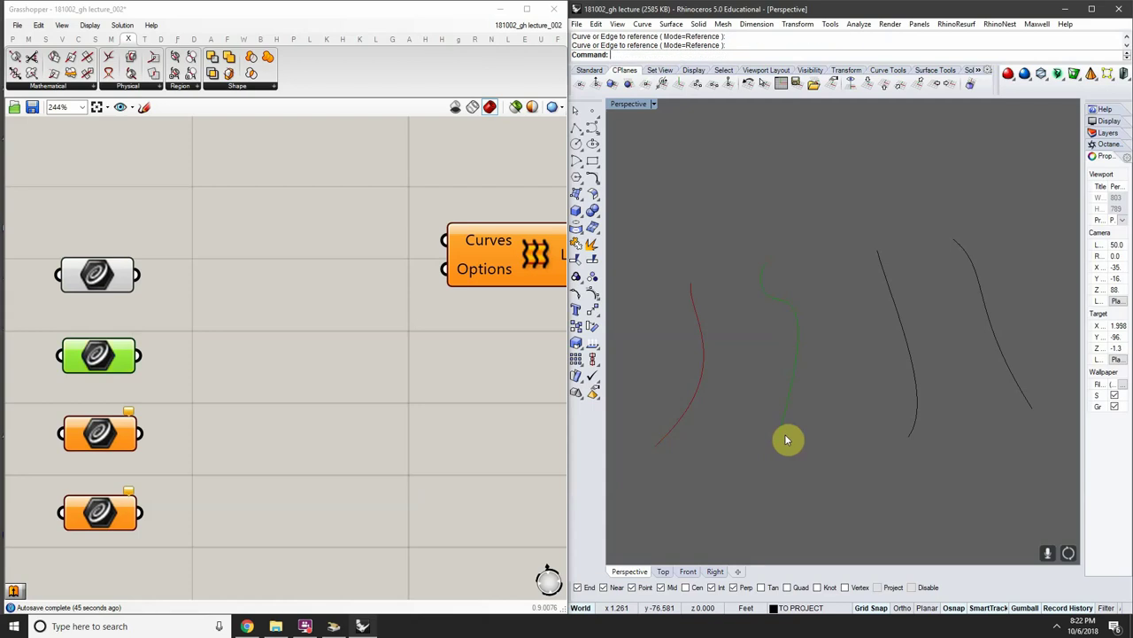
Set the third Rhino curve from the left as the third Curve parameter's single curve and the rightmost curve as the fourth's
{"action": "right_click", "coordinate": [101, 432]}
{"action": "left_click", "coordinate": [155, 506]}
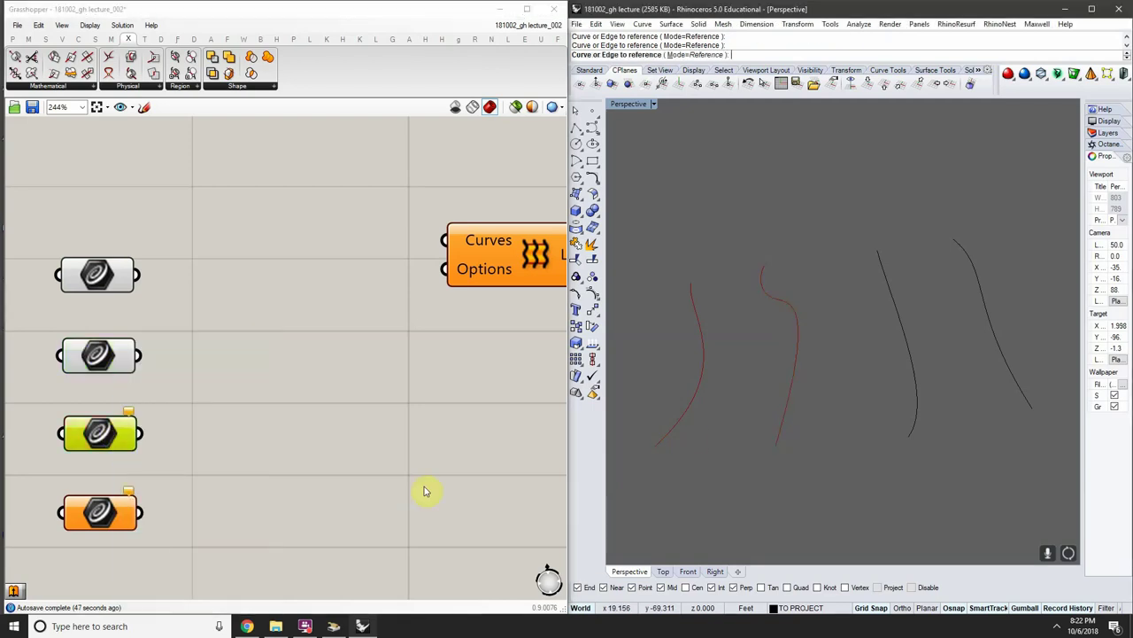
{"action": "left_click", "coordinate": [884, 296]}
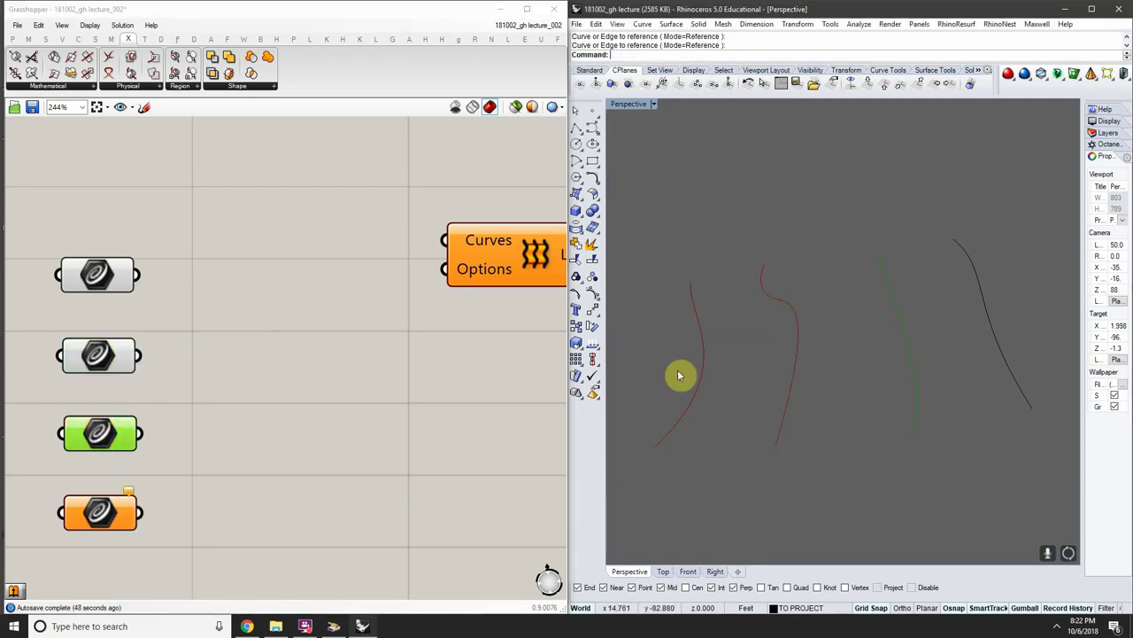
{"action": "right_click", "coordinate": [123, 514]}
{"action": "left_click", "coordinate": [163, 505]}
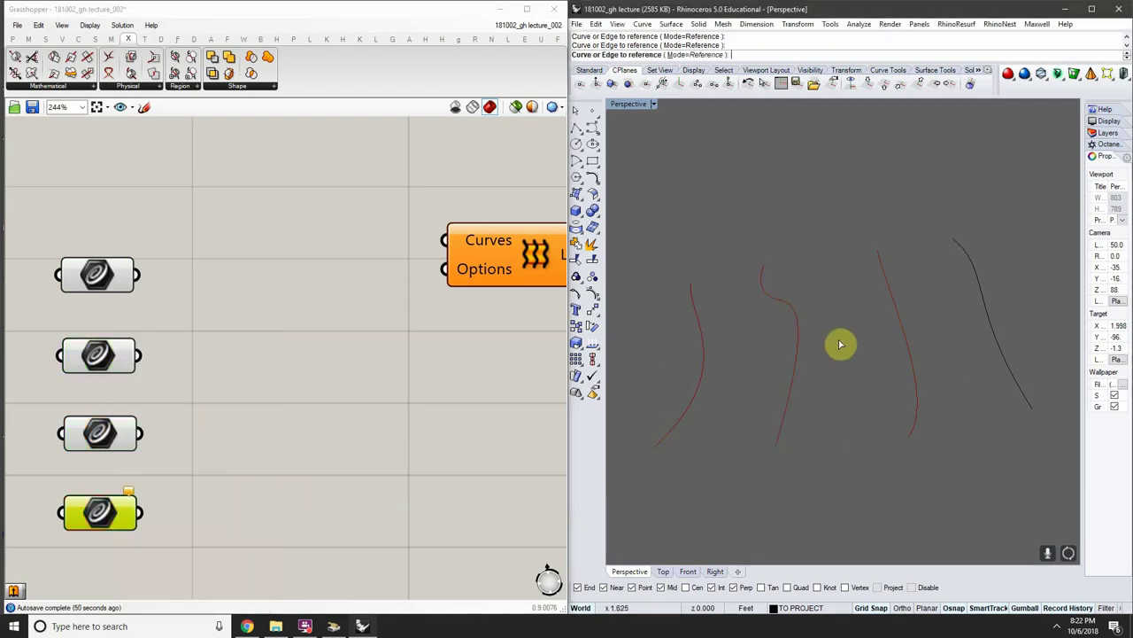
{"action": "left_click", "coordinate": [1018, 394]}
{"action": "left_click", "coordinate": [405, 395]}
Connect the first, second, third and fourth Curve parameters, in that order, to the Loft component's Curves input
{"action": "left_click_drag", "start_coordinate": [139, 274], "coordinate": [443, 240]}
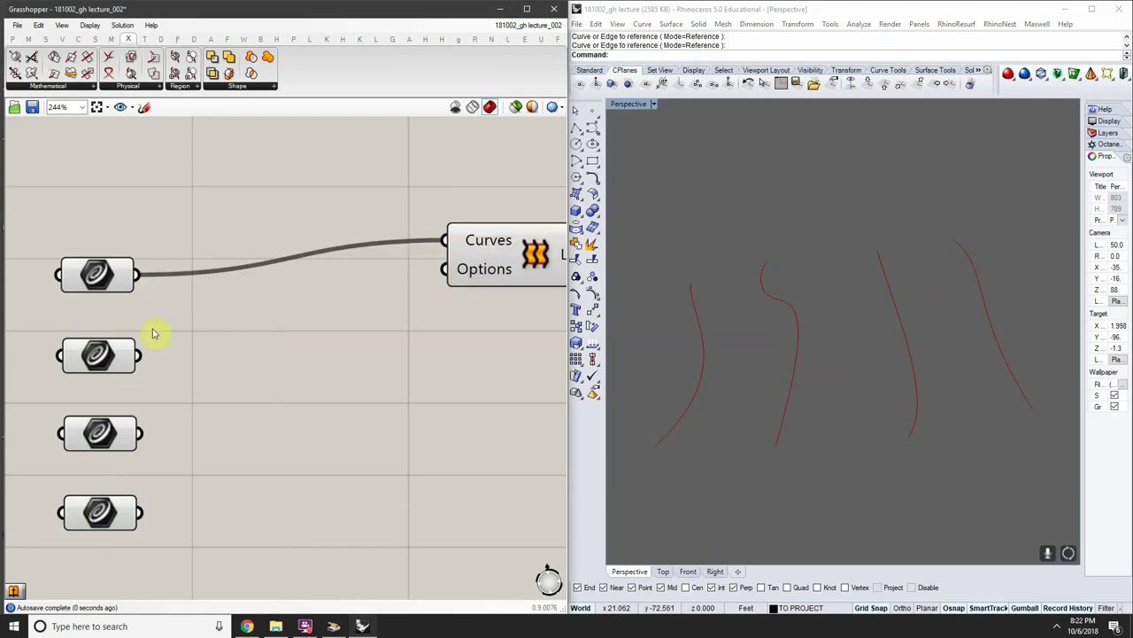
{"action": "left_click_drag", "start_coordinate": [188, 333], "coordinate": [444, 240]}
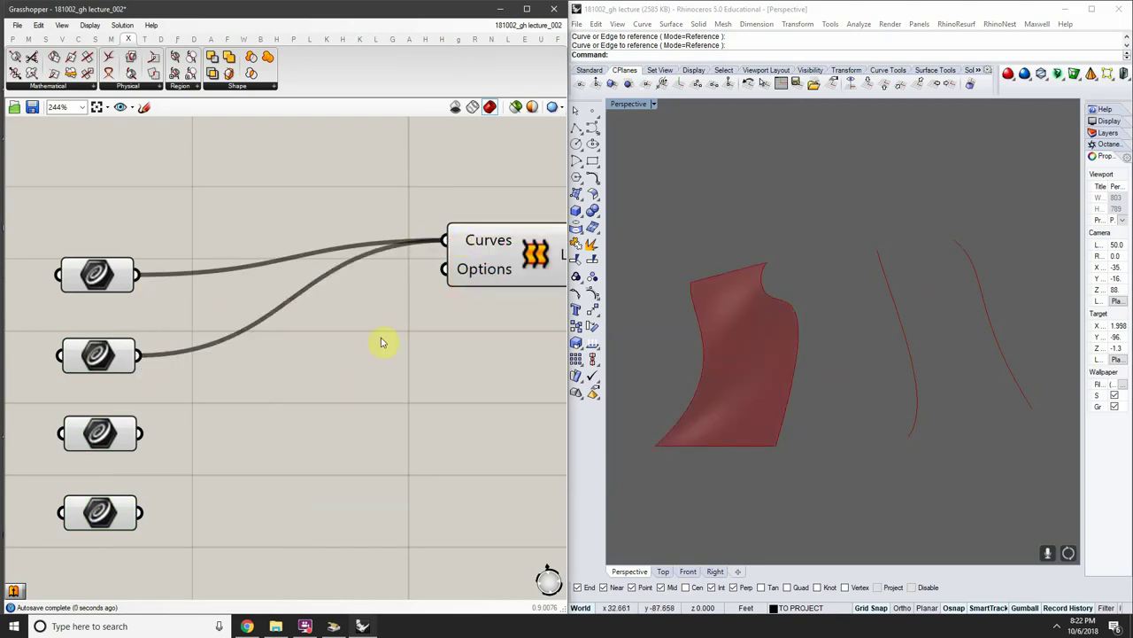
{"action": "left_click_drag", "start_coordinate": [137, 434], "coordinate": [445, 240]}
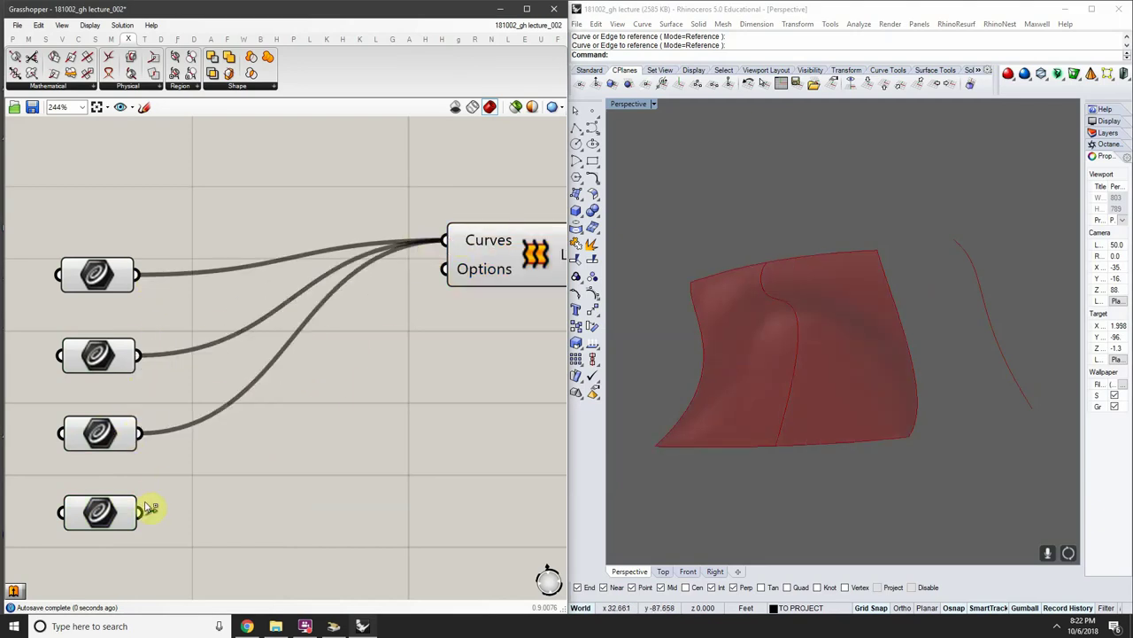
{"action": "left_click_drag", "start_coordinate": [142, 512], "coordinate": [444, 240]}
Select the four Rhino curves and examine how the lofted surface follows them from several angles
{"action": "right_click_drag", "start_coordinate": [905, 307], "coordinate": [931, 333]}
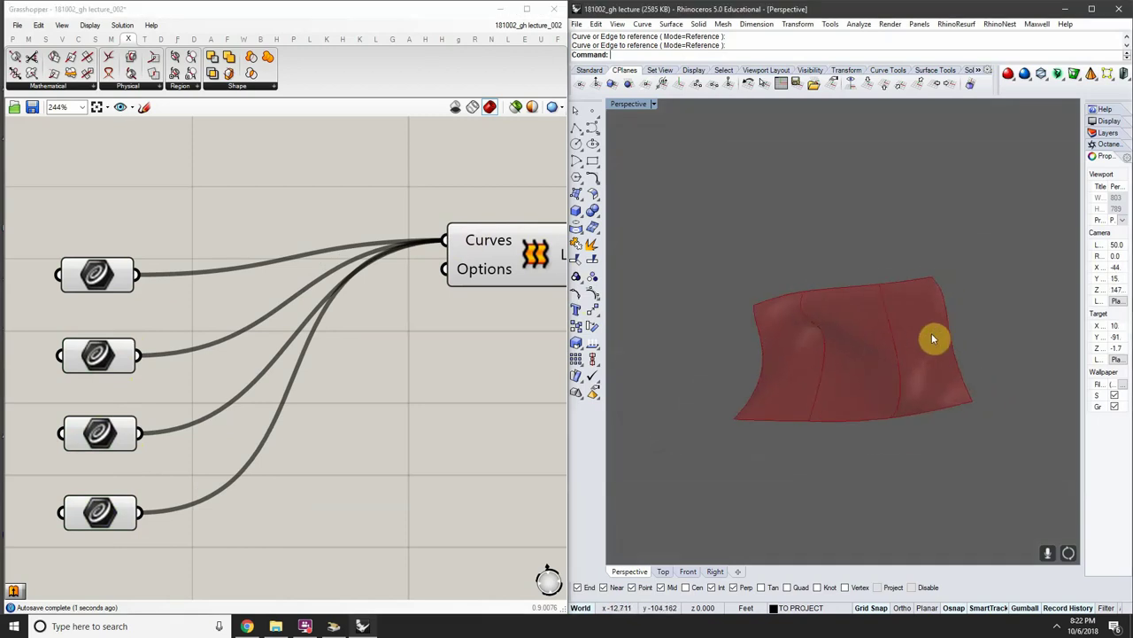
{"action": "scroll", "coordinate": [933, 334], "scroll_direction": "up", "scroll_amount": 6}
{"action": "scroll", "coordinate": [1030, 316], "scroll_direction": "down", "scroll_amount": 3}
{"action": "left_click_drag", "start_coordinate": [1051, 326], "coordinate": [744, 319]}
{"action": "scroll", "coordinate": [833, 330], "scroll_direction": "up", "scroll_amount": 4}
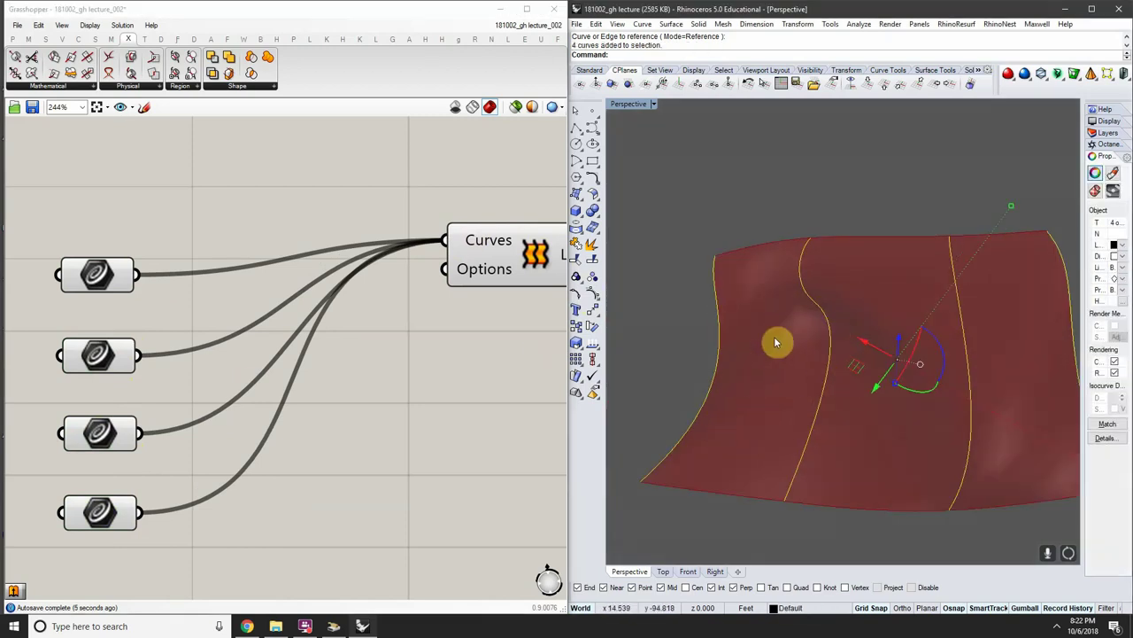
{"action": "right_click_drag", "start_coordinate": [776, 342], "coordinate": [715, 367]}
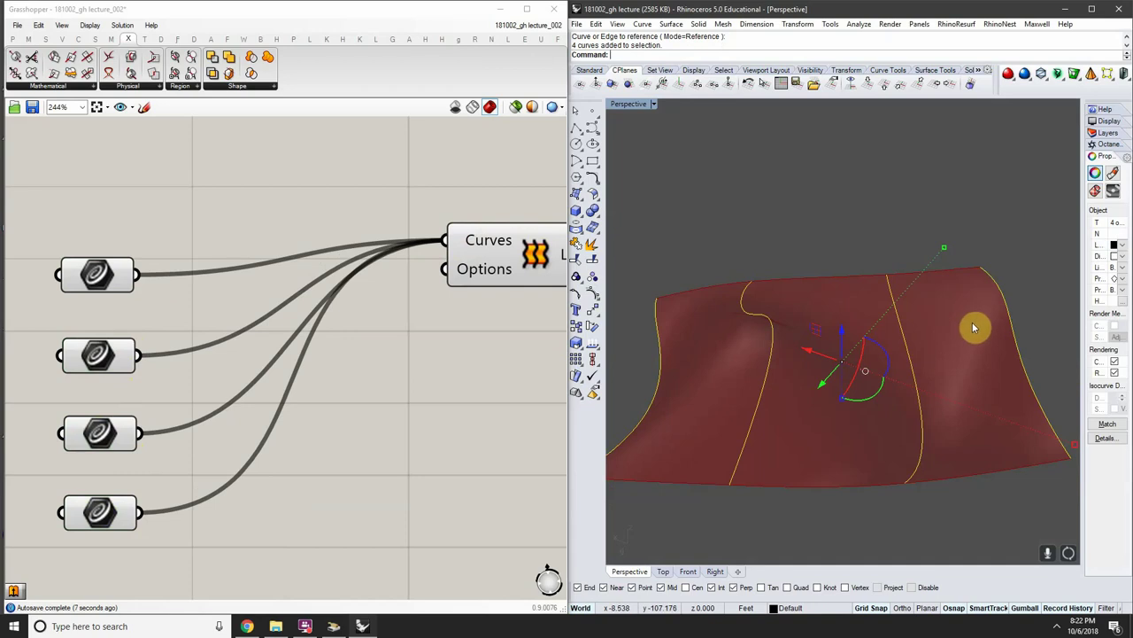
{"action": "right_click_drag", "start_coordinate": [974, 327], "coordinate": [914, 325]}
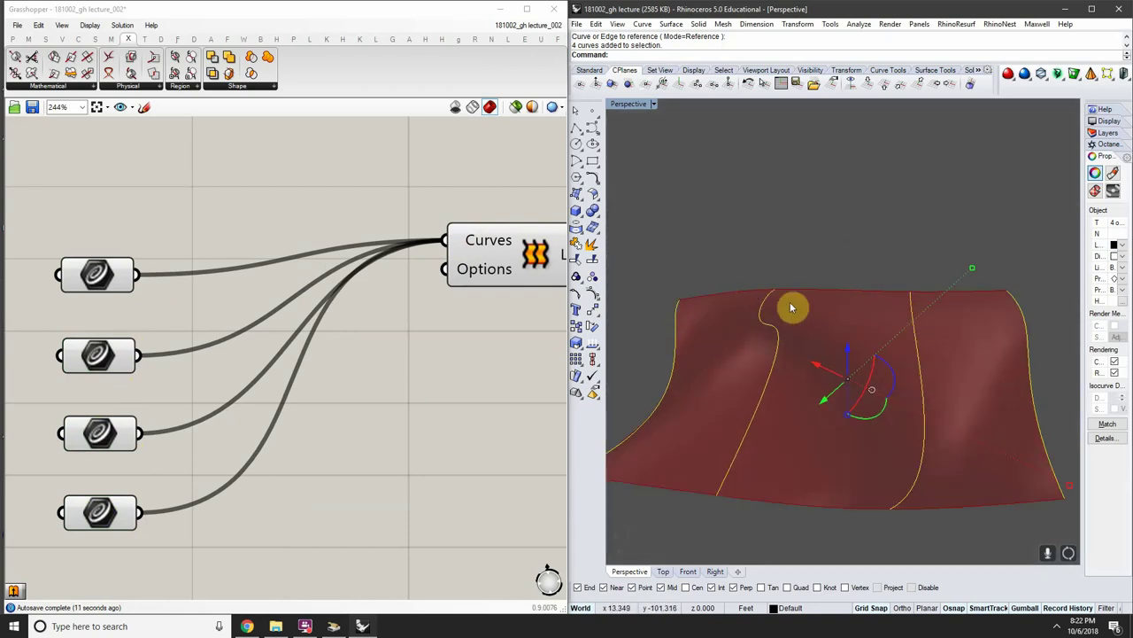
{"action": "left_click_drag", "start_coordinate": [973, 272], "coordinate": [959, 292]}
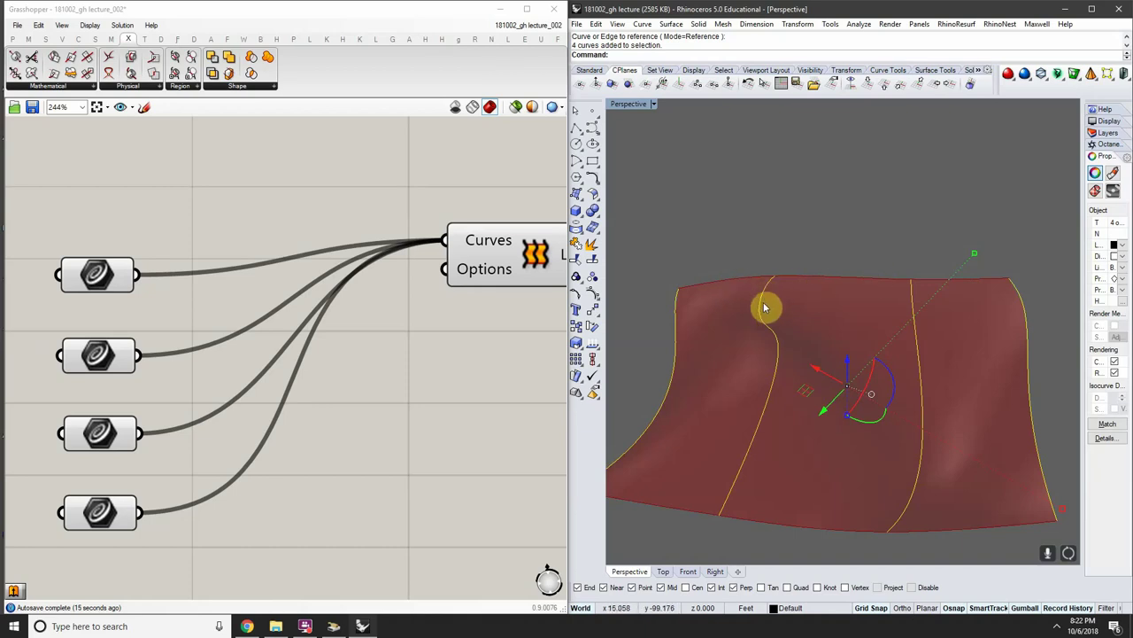
Highlight the Loft component to examine its surface and compare the small setup with the larger definition below it
{"action": "scroll", "coordinate": [516, 315], "scroll_direction": "down", "scroll_amount": 5}
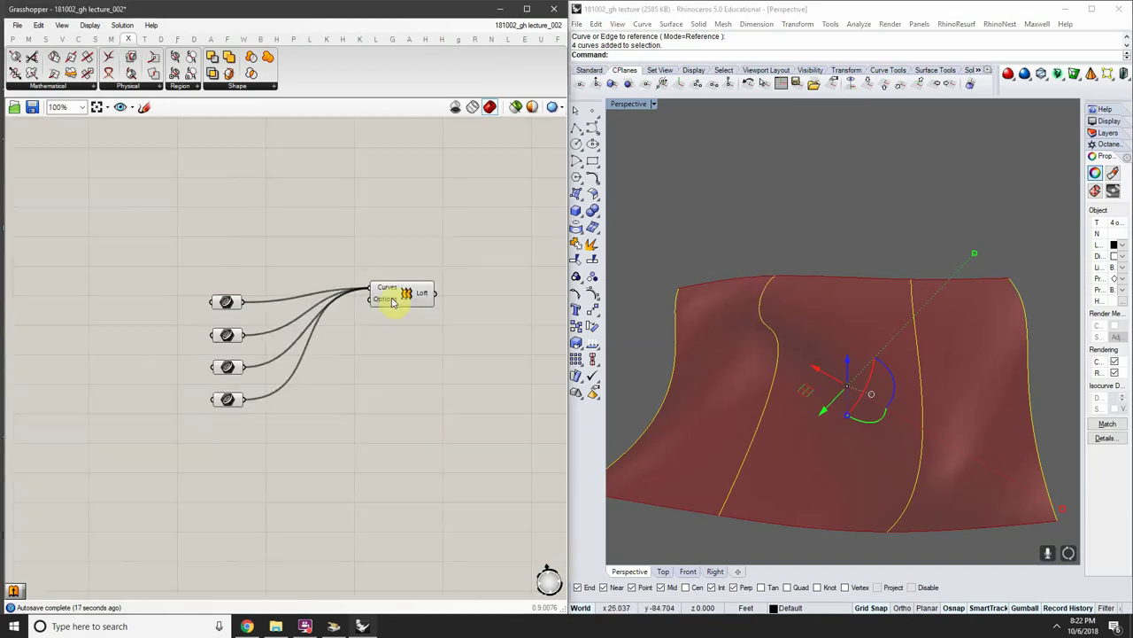
{"action": "scroll", "coordinate": [496, 310], "scroll_direction": "up", "scroll_amount": 5}
{"action": "left_click", "coordinate": [469, 305]}
{"action": "scroll", "coordinate": [478, 305], "scroll_direction": "down", "scroll_amount": 3}
{"action": "scroll", "coordinate": [478, 306], "scroll_direction": "up", "scroll_amount": 3}
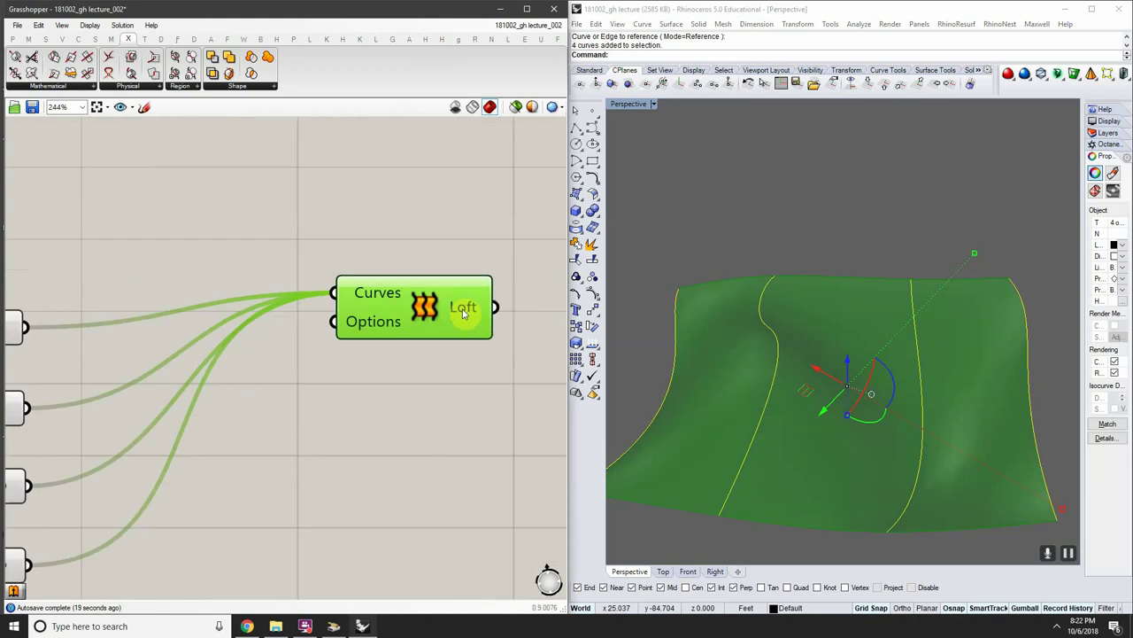
{"action": "scroll", "coordinate": [468, 305], "scroll_direction": "down", "scroll_amount": 4}
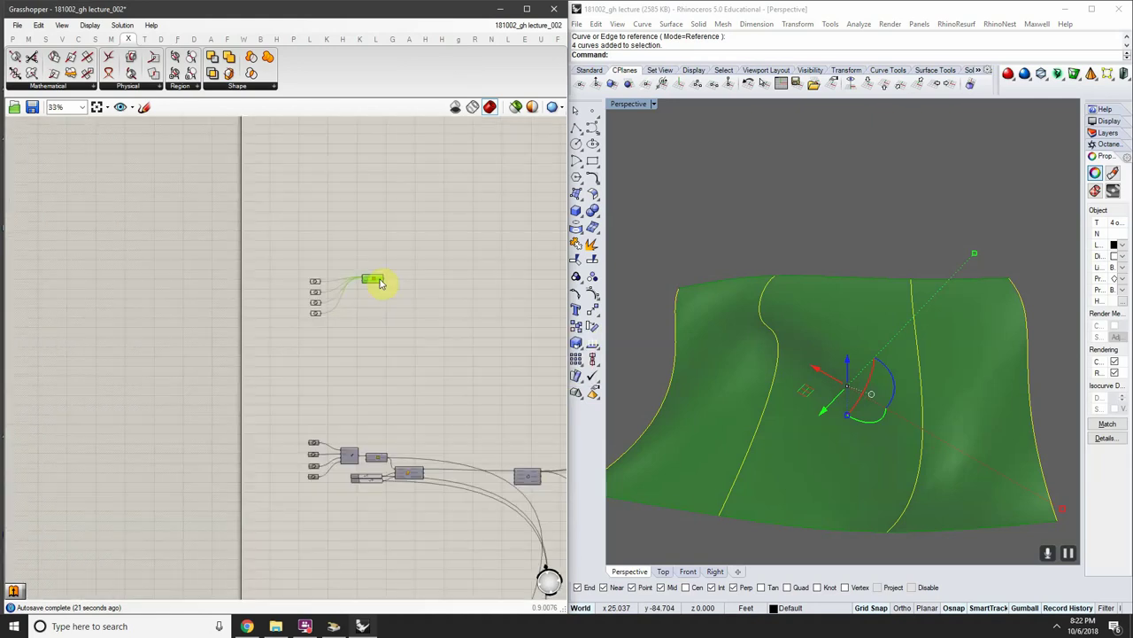
{"action": "scroll", "coordinate": [403, 276], "scroll_direction": "down", "scroll_amount": 2}
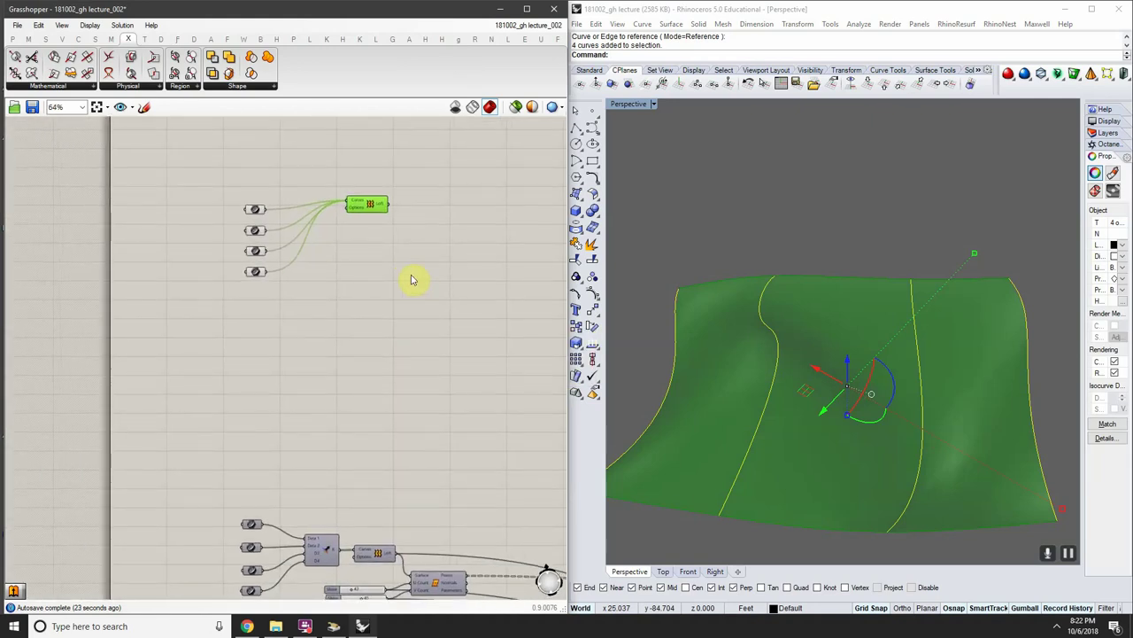
Add a Divide Surface component beside the Loft component
{"action": "right_click_drag", "start_coordinate": [410, 278], "coordinate": [285, 219]}
{"action": "scroll", "coordinate": [375, 266], "scroll_direction": "up", "scroll_amount": 2}
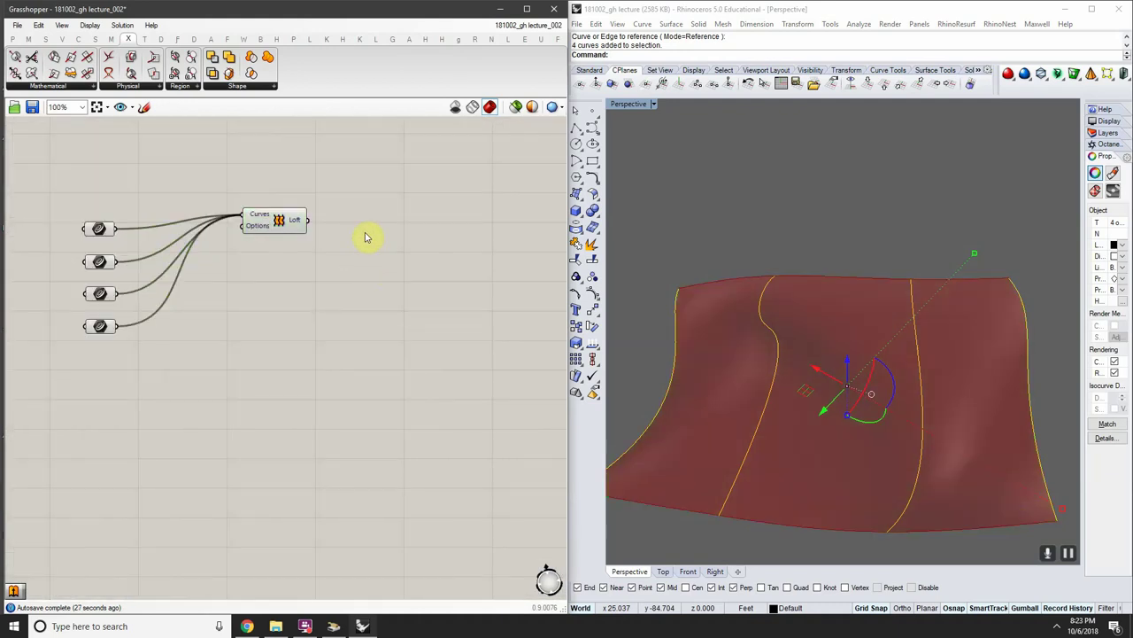
{"action": "double_click", "coordinate": [365, 232]}
{"action": "type", "text": "di"}
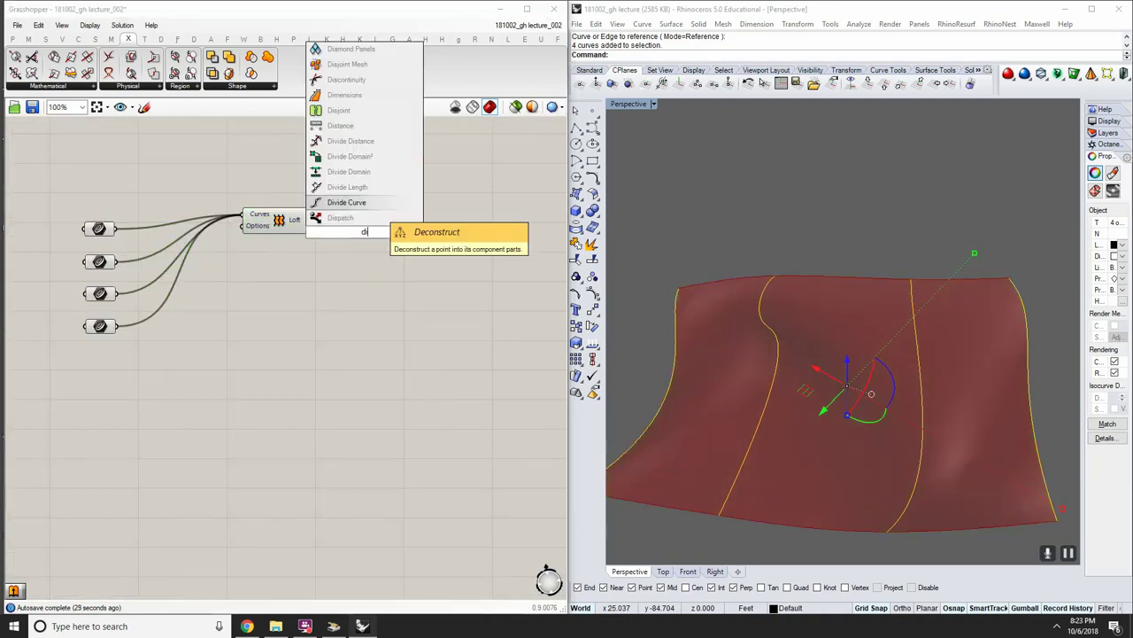
{"action": "type", "text": "videsrf"}
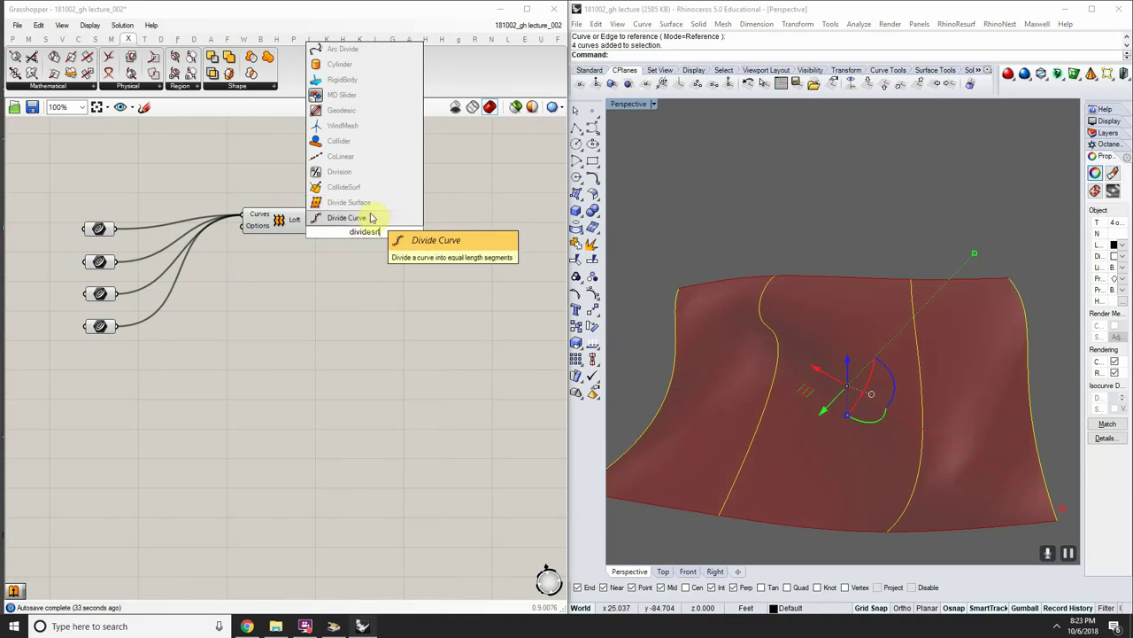
{"action": "key", "text": "Return"}
Connect the Loft output to the Divide Surface component's Surface input and space the two components farther apart
{"action": "scroll", "coordinate": [360, 248], "scroll_direction": "up", "scroll_amount": 4}
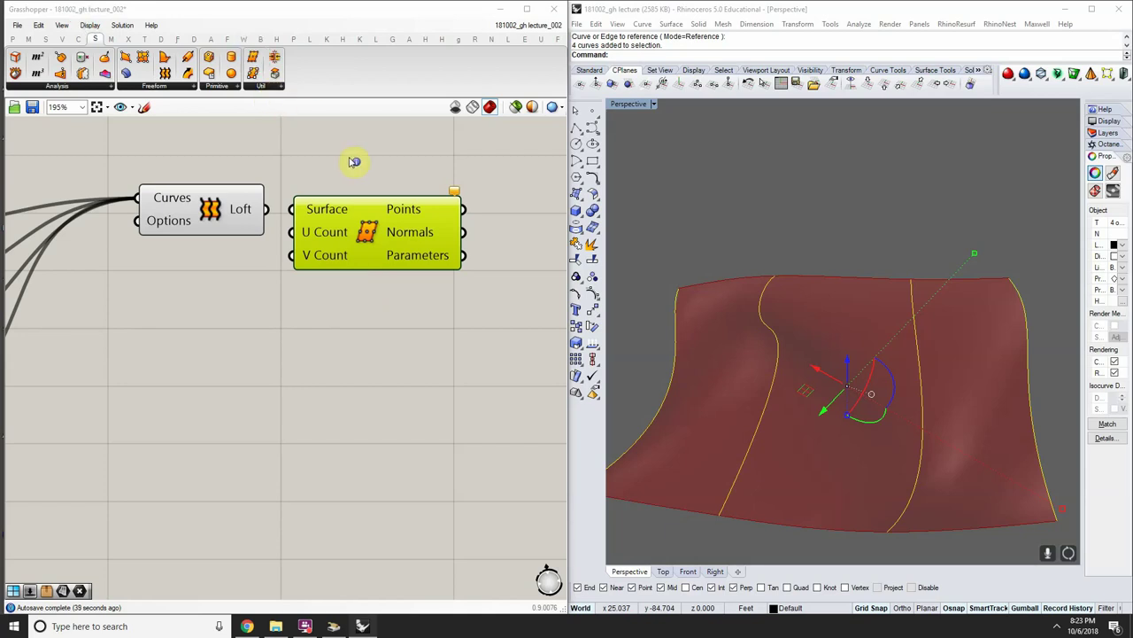
{"action": "scroll", "coordinate": [496, 274], "scroll_direction": "down", "scroll_amount": 4}
{"action": "scroll", "coordinate": [489, 281], "scroll_direction": "up", "scroll_amount": 5}
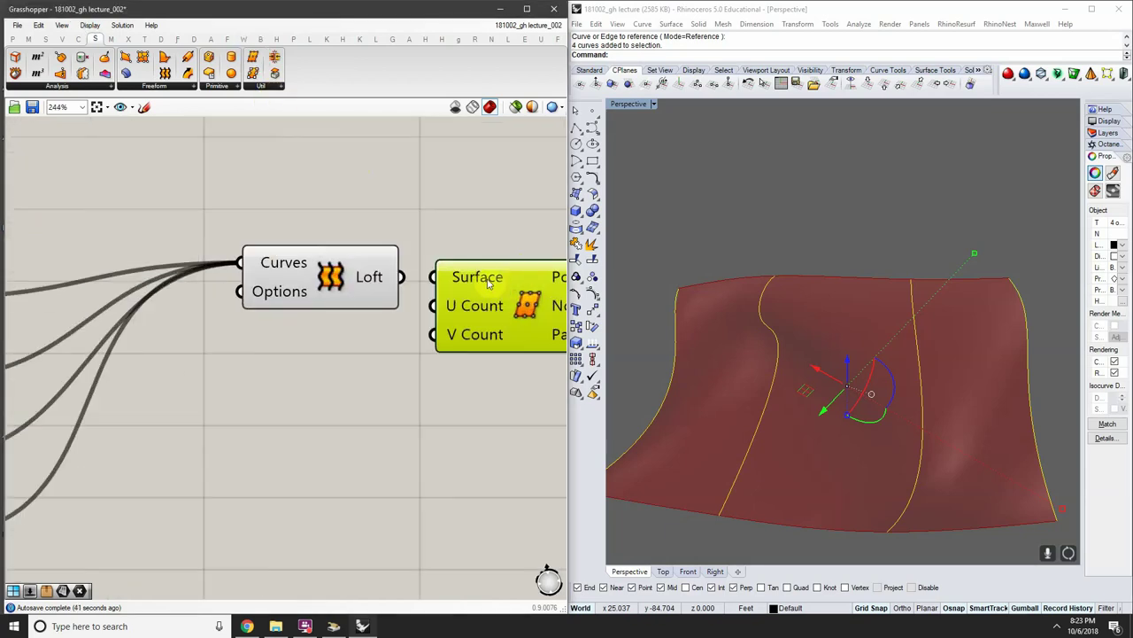
{"action": "left_click_drag", "start_coordinate": [420, 275], "coordinate": [462, 276]}
{"action": "right_click_drag", "start_coordinate": [478, 278], "coordinate": [312, 241]}
{"action": "left_click_drag", "start_coordinate": [345, 266], "coordinate": [427, 273]}
{"action": "right_click_drag", "start_coordinate": [847, 269], "coordinate": [887, 334]}
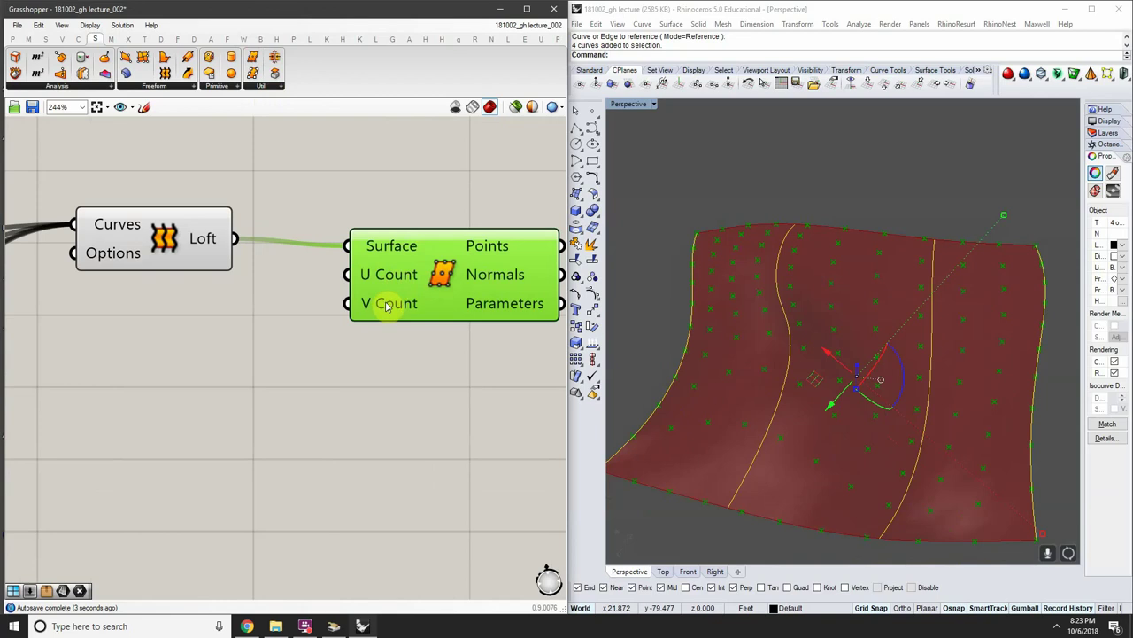
{"action": "scroll", "coordinate": [387, 296], "scroll_direction": "down", "scroll_amount": 3}
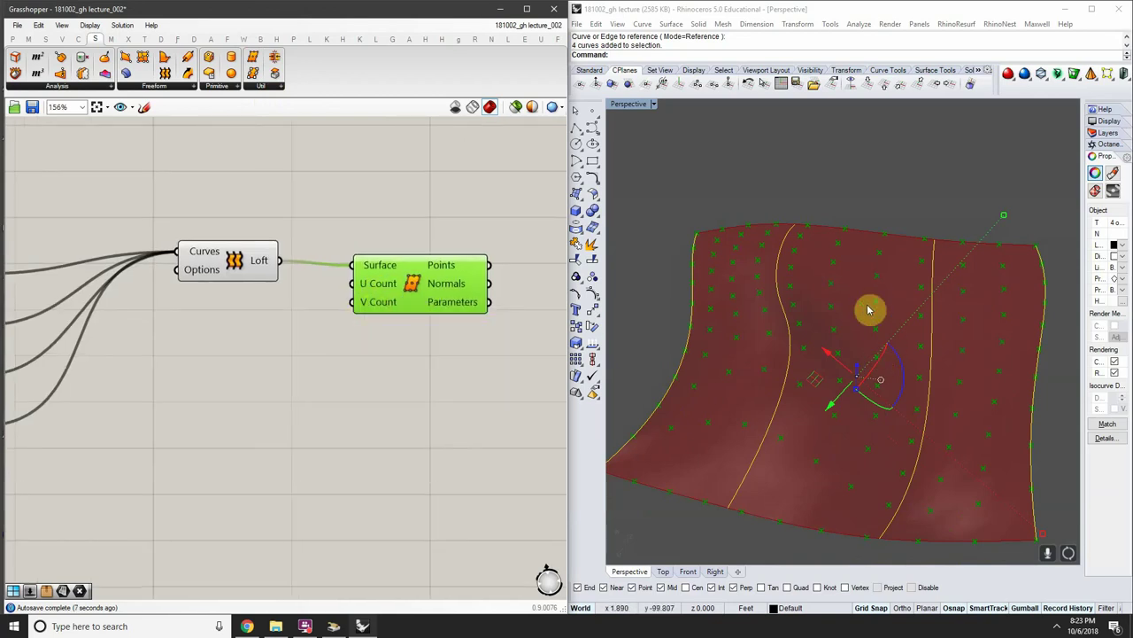
{"action": "left_click_drag", "start_coordinate": [378, 295], "coordinate": [461, 281]}
{"action": "right_click_drag", "start_coordinate": [359, 354], "coordinate": [305, 352]}
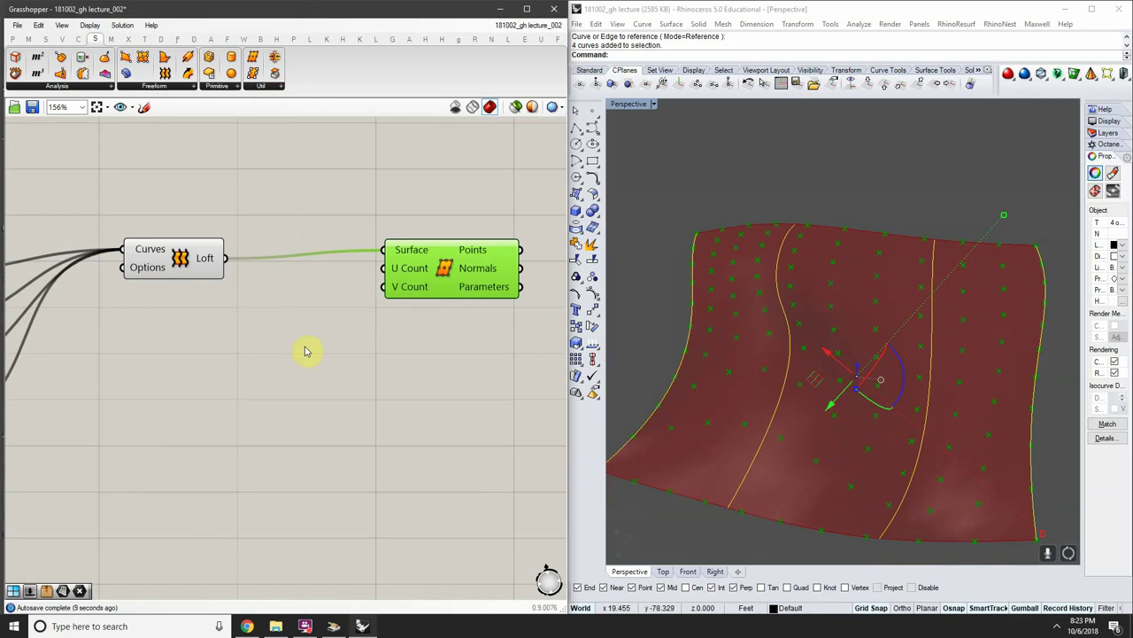
Add a number slider with the value 15 below the Loft component and connect it to Divide Surface's U Count input
{"action": "double_click", "coordinate": [191, 408]}
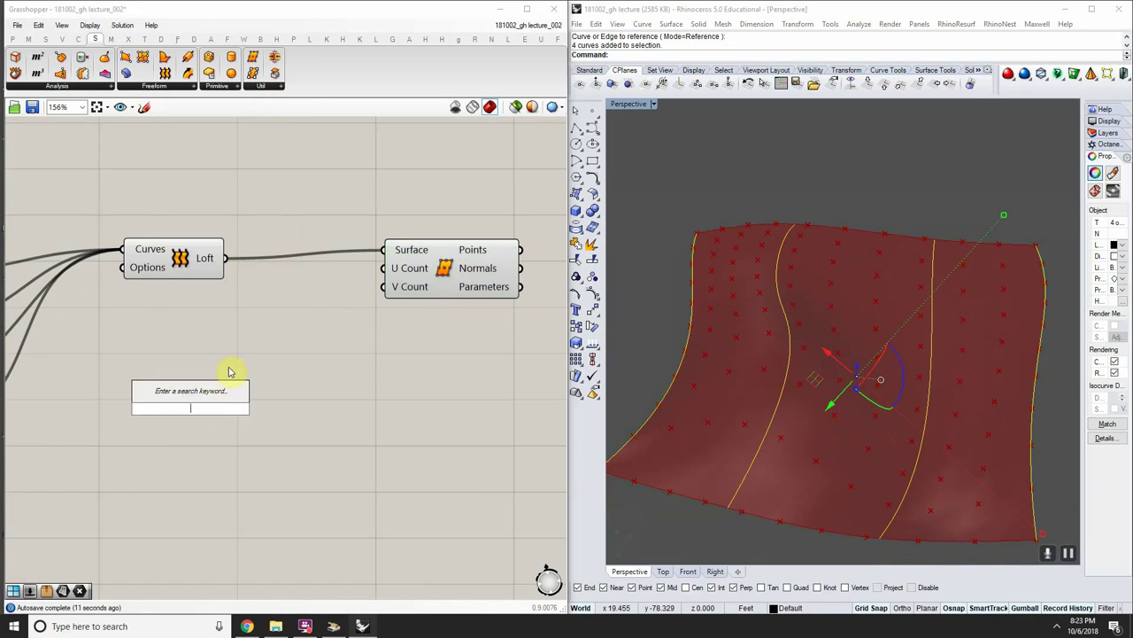
{"action": "type", "text": "15"}
{"action": "key", "text": "Return"}
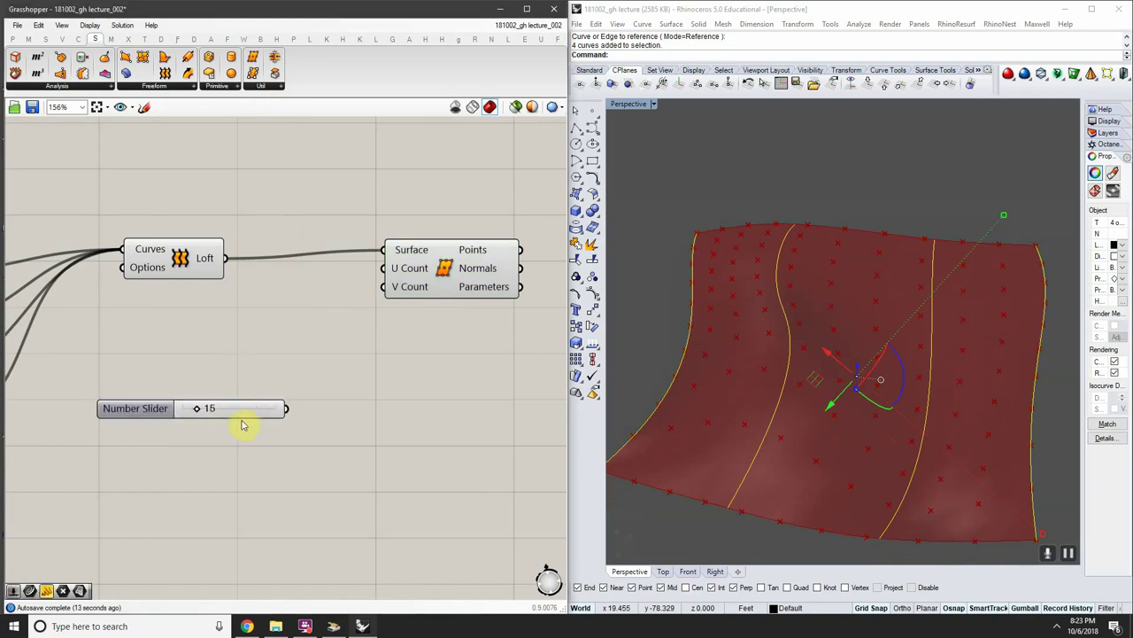
{"action": "left_click_drag", "start_coordinate": [256, 409], "coordinate": [325, 372]}
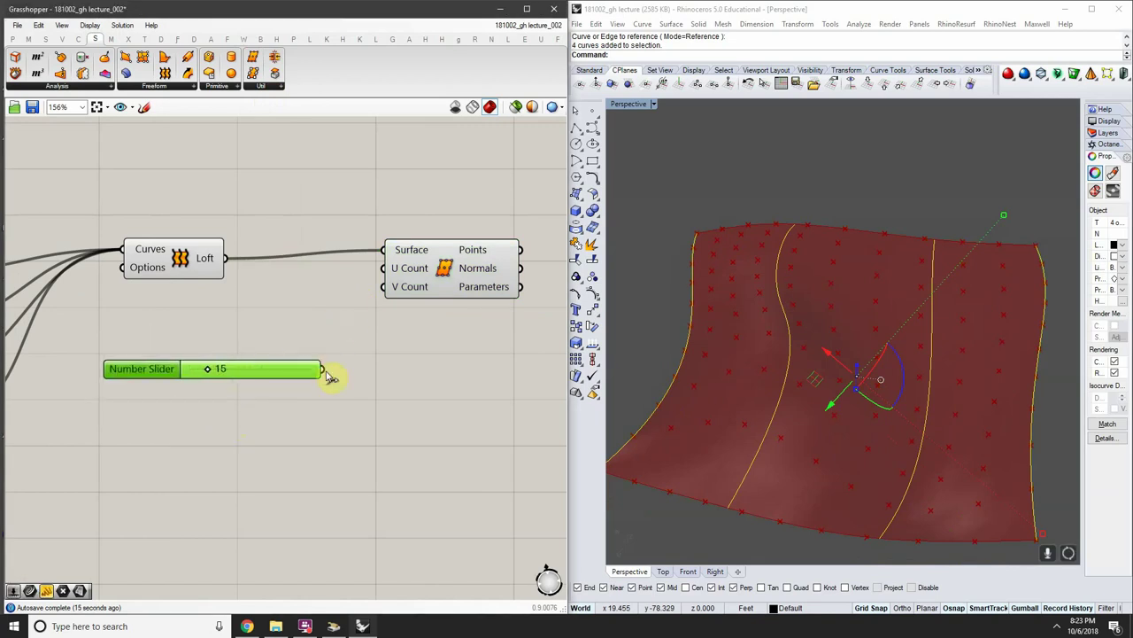
{"action": "left_click_drag", "start_coordinate": [377, 286], "coordinate": [383, 268]}
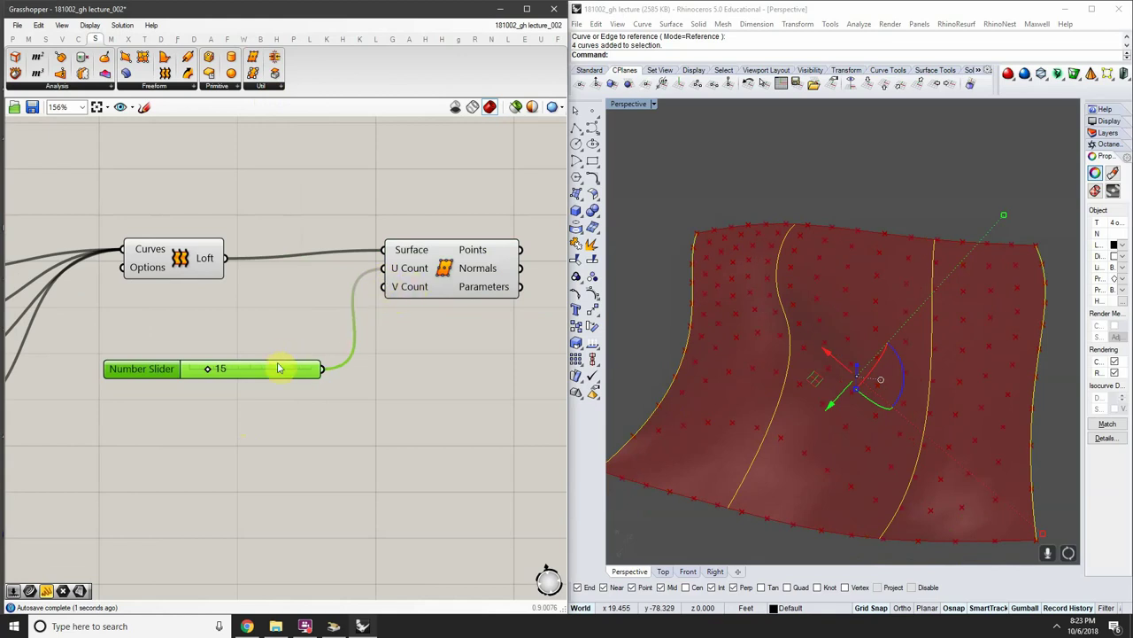
Add a second number slider from the value 25, adjust it to 24 and connect it to Divide Surface's V Count input
{"action": "left_click", "coordinate": [210, 491]}
{"action": "double_click", "coordinate": [206, 488]}
{"action": "type", "text": "25"}
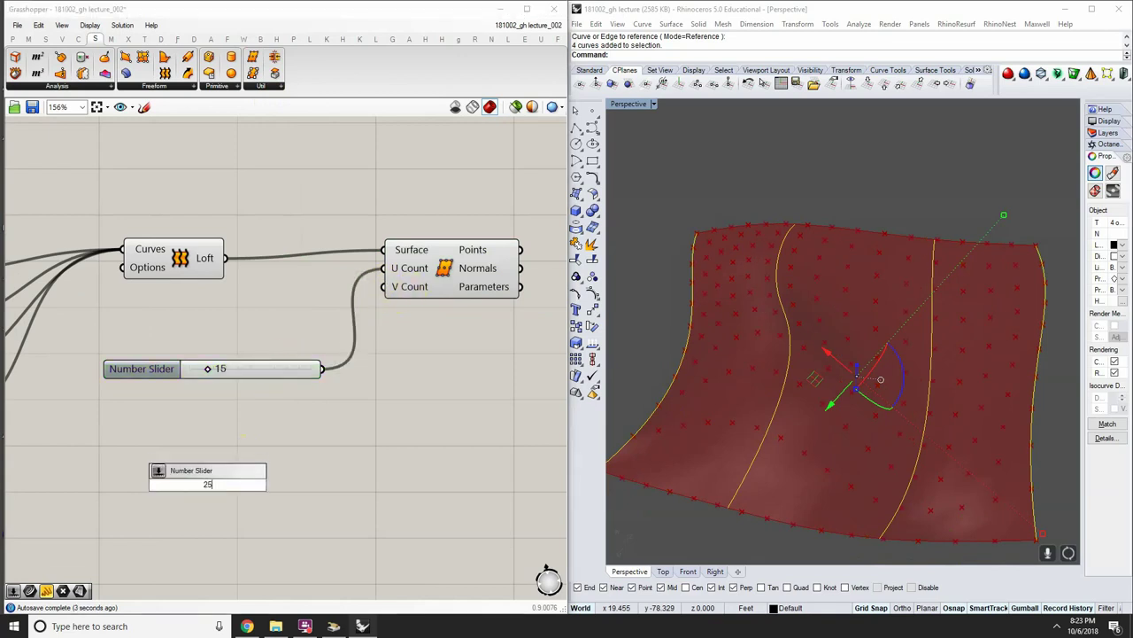
{"action": "key", "text": "Return"}
{"action": "left_click_drag", "start_coordinate": [302, 484], "coordinate": [430, 286]}
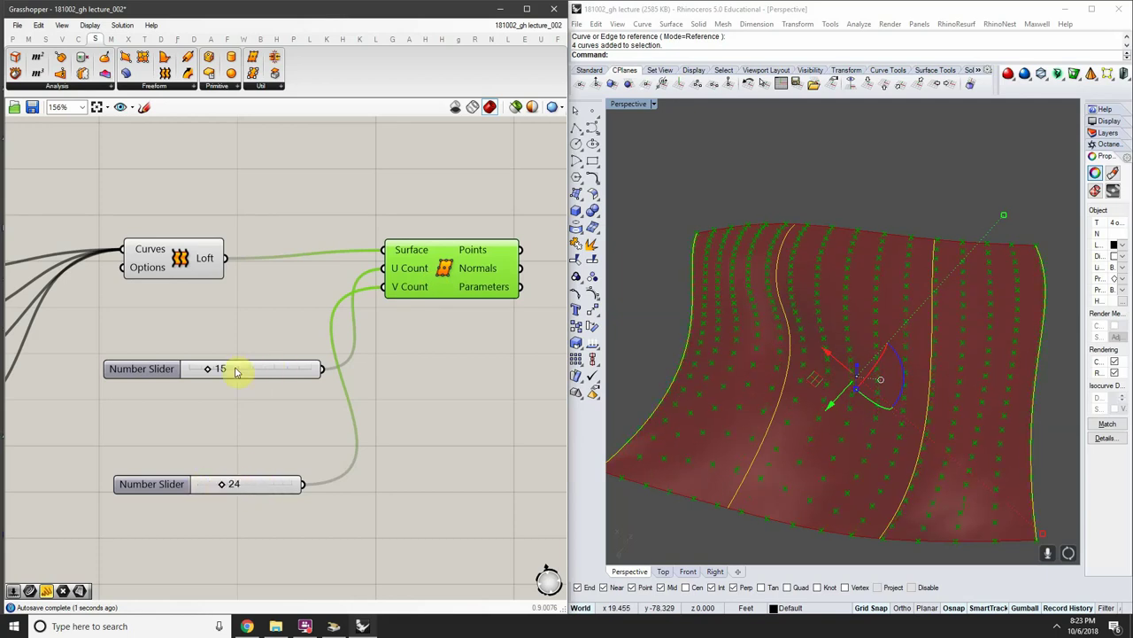
Set the number slider feeding the U Count input to 26
{"action": "mouse_move", "coordinate": [209, 372]}
{"action": "left_mouse_down"}
{"action": "mouse_move", "coordinate": [271, 372]}
{"action": "mouse_move", "coordinate": [221, 372]}
{"action": "left_mouse_up"}
{"action": "right_click_drag", "start_coordinate": [304, 382], "coordinate": [157, 407]}
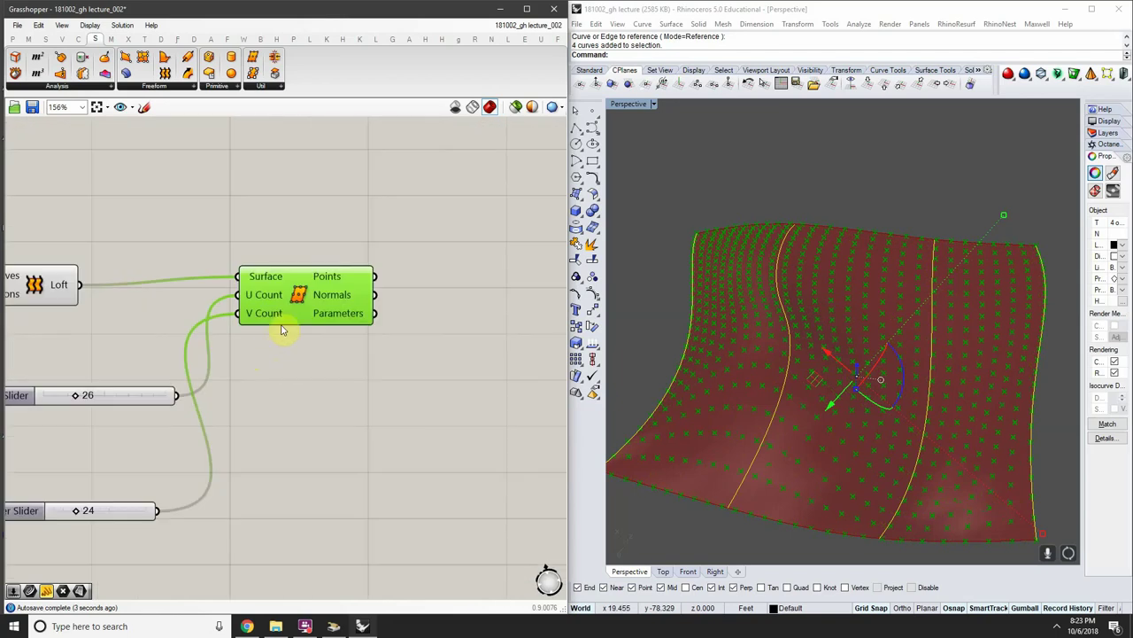
{"action": "right_click_drag", "start_coordinate": [359, 314], "coordinate": [253, 314]}
Deselect the Rhino curves and examine the point grid and the new setup alongside the larger definition below
{"action": "scroll", "coordinate": [256, 310], "scroll_direction": "down", "scroll_amount": 2}
{"action": "scroll", "coordinate": [286, 286], "scroll_direction": "up", "scroll_amount": 4}
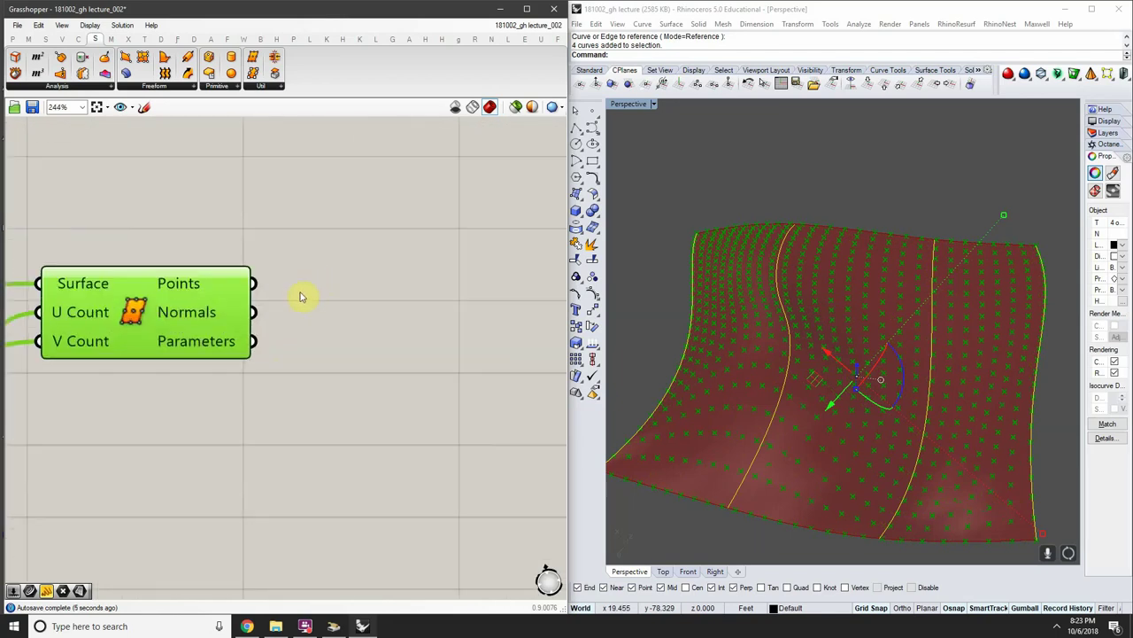
{"action": "scroll", "coordinate": [300, 296], "scroll_direction": "down", "scroll_amount": 3}
{"action": "scroll", "coordinate": [295, 291], "scroll_direction": "up", "scroll_amount": 2}
{"action": "scroll", "coordinate": [292, 302], "scroll_direction": "down", "scroll_amount": 5}
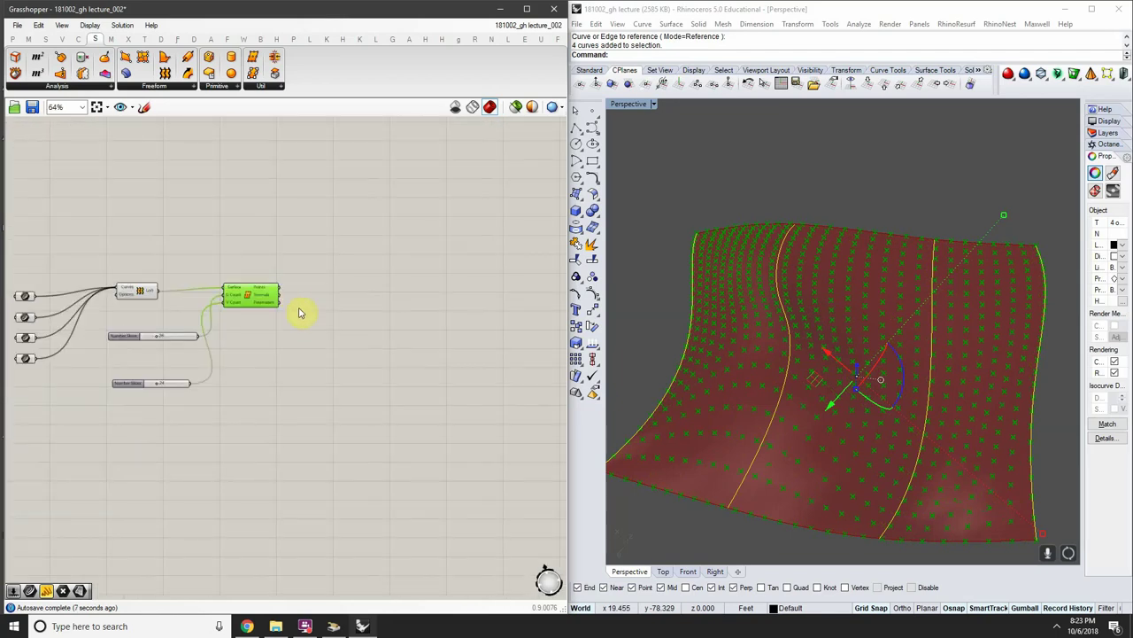
{"action": "scroll", "coordinate": [291, 253], "scroll_direction": "up", "scroll_amount": 1}
{"action": "right_click_drag", "start_coordinate": [292, 253], "coordinate": [258, 279]}
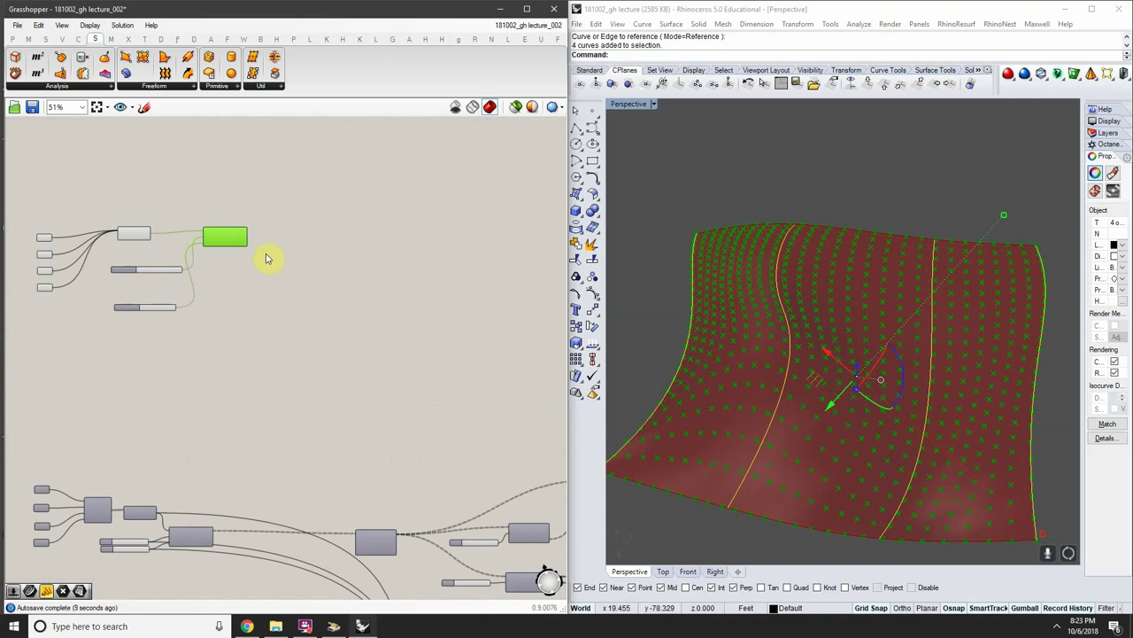
{"action": "scroll", "coordinate": [263, 249], "scroll_direction": "up", "scroll_amount": 2}
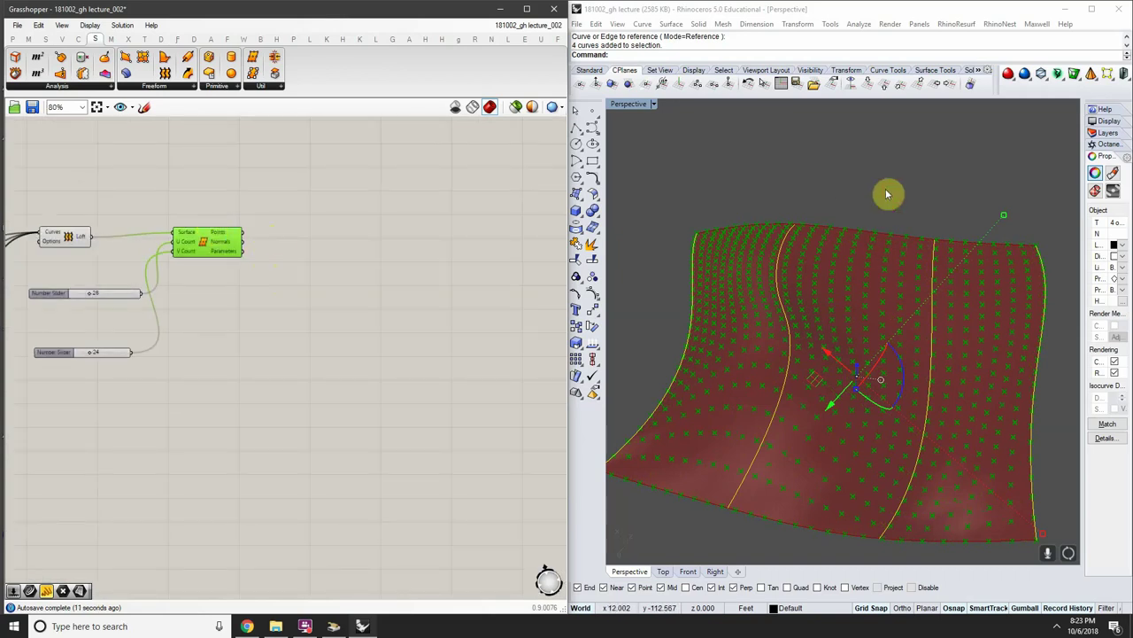
{"action": "left_click", "coordinate": [801, 199]}
{"action": "scroll", "coordinate": [368, 257], "scroll_direction": "down", "scroll_amount": 3}
{"action": "scroll", "coordinate": [434, 321], "scroll_direction": "down", "scroll_amount": 1}
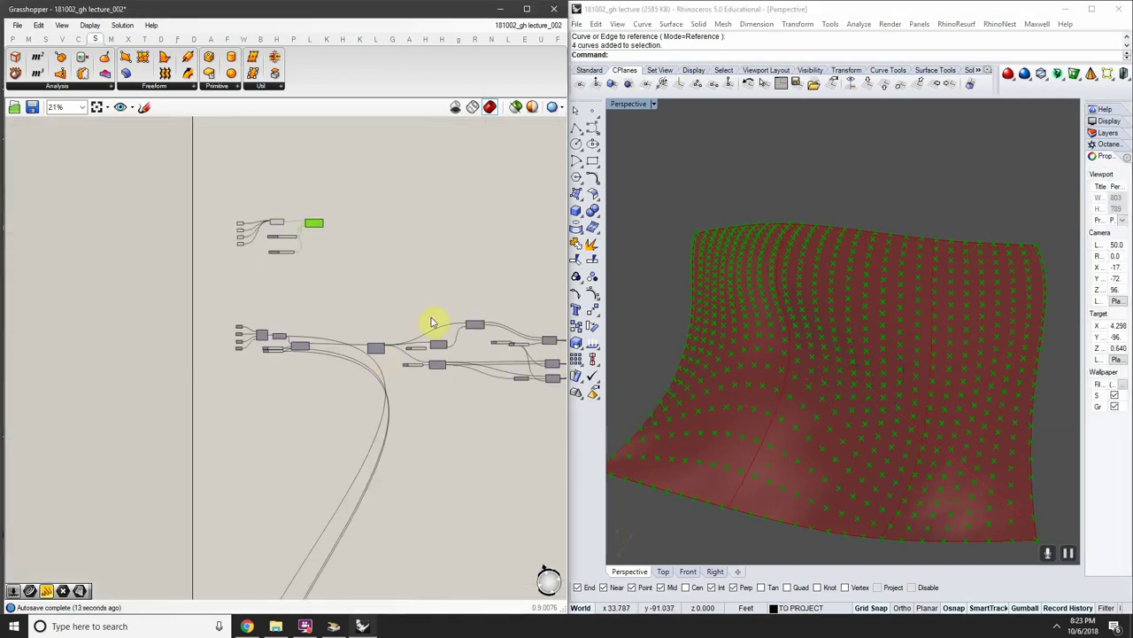
In the lower definition, move the two components fed by the 59 and 24 sliders to the right, away from their sliders
{"action": "scroll", "coordinate": [291, 327], "scroll_direction": "up", "scroll_amount": 3}
{"action": "scroll", "coordinate": [314, 342], "scroll_direction": "down", "scroll_amount": 2}
{"action": "right_click_drag", "start_coordinate": [314, 342], "coordinate": [227, 360]}
{"action": "scroll", "coordinate": [397, 395], "scroll_direction": "up", "scroll_amount": 3}
{"action": "right_click_drag", "start_coordinate": [460, 420], "coordinate": [310, 382]}
{"action": "scroll", "coordinate": [315, 384], "scroll_direction": "down", "scroll_amount": 2}
{"action": "left_click_drag", "start_coordinate": [347, 496], "coordinate": [273, 369]}
{"action": "left_click_drag", "start_coordinate": [281, 392], "coordinate": [398, 391]}
{"action": "left_click", "coordinate": [217, 386]}
Locate and highlight the Interpolate curve component that joins the surface points in the lower definition
{"action": "scroll", "coordinate": [174, 398], "scroll_direction": "up", "scroll_amount": 1}
{"action": "right_click_drag", "start_coordinate": [173, 397], "coordinate": [366, 416]}
{"action": "scroll", "coordinate": [271, 414], "scroll_direction": "up", "scroll_amount": 1}
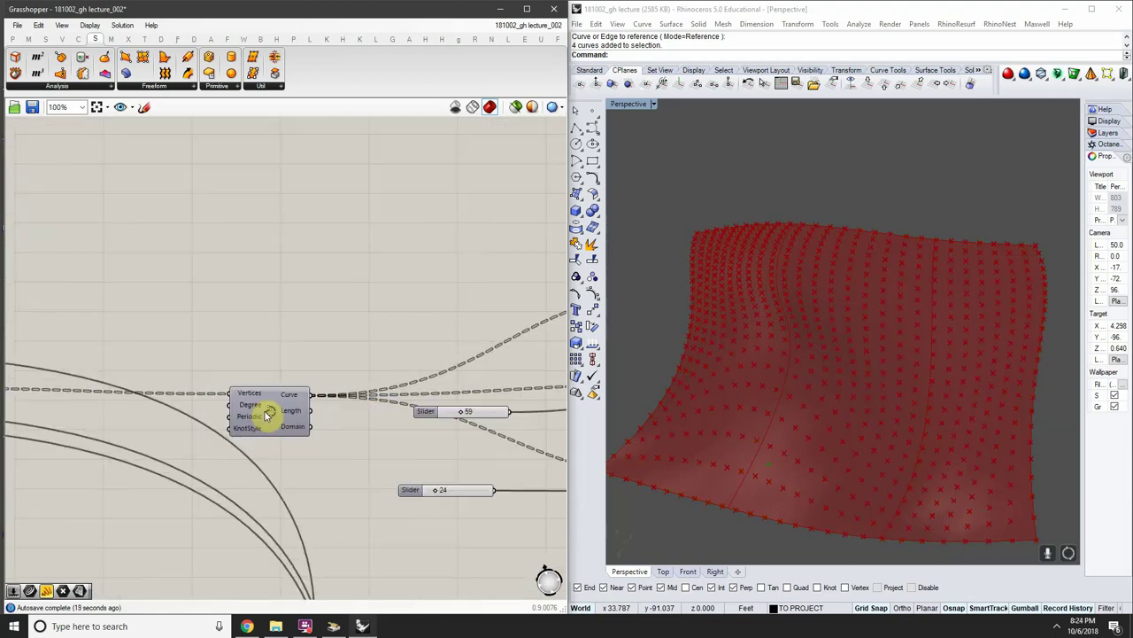
{"action": "left_click", "coordinate": [272, 413]}
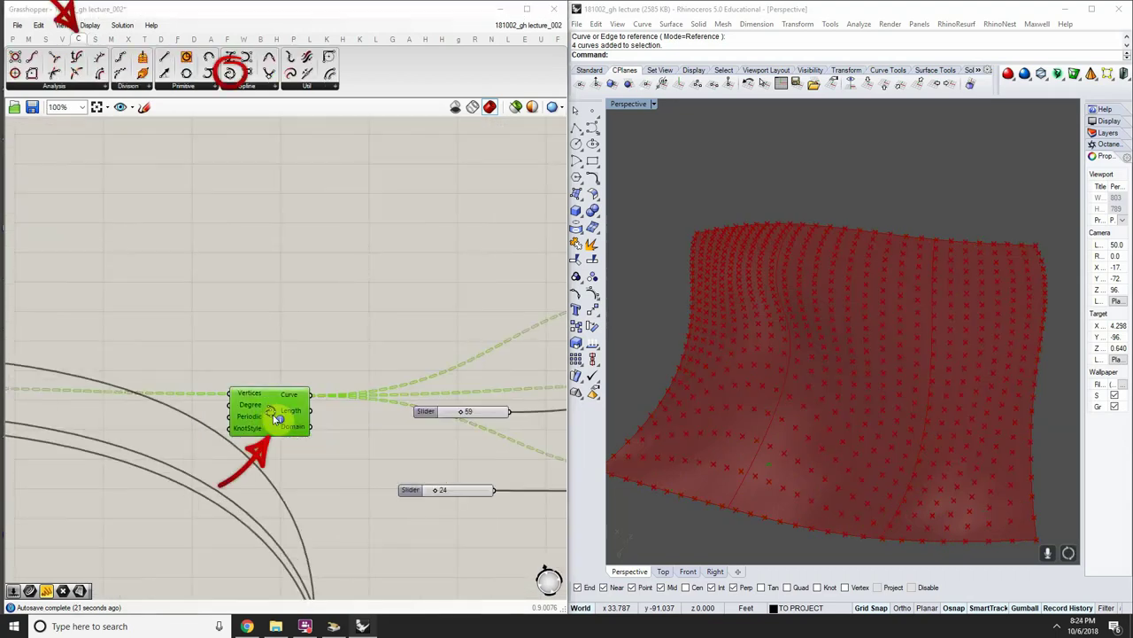
{"action": "scroll", "coordinate": [272, 412], "scroll_direction": "down", "scroll_amount": 2}
{"action": "right_click_drag", "start_coordinate": [269, 356], "coordinate": [324, 494]}
{"action": "scroll", "coordinate": [315, 482], "scroll_direction": "down", "scroll_amount": 2}
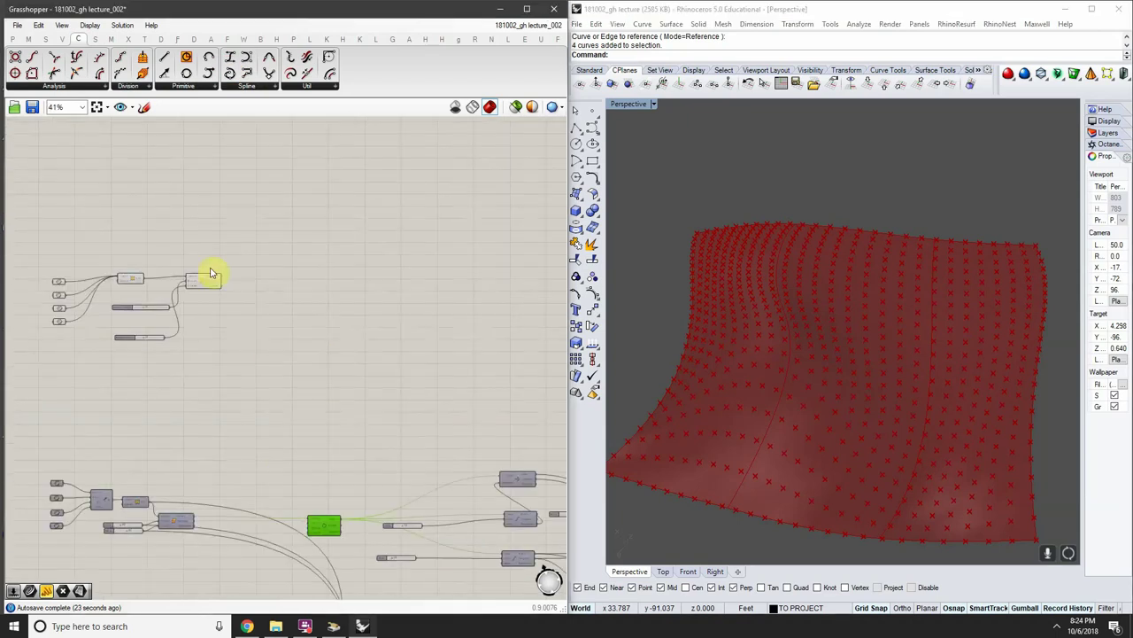
Examine the new Divide Surface setup and its point grid on the lofted surface from several viewpoints
{"action": "scroll", "coordinate": [209, 271], "scroll_direction": "up", "scroll_amount": 4}
{"action": "right_click_drag", "start_coordinate": [186, 271], "coordinate": [207, 286]}
{"action": "right_click_drag", "start_coordinate": [843, 354], "coordinate": [804, 217]}
{"action": "scroll", "coordinate": [828, 388], "scroll_direction": "up", "scroll_amount": 3}
{"action": "scroll", "coordinate": [805, 273], "scroll_direction": "down", "scroll_amount": 6}
{"action": "right_click_drag", "start_coordinate": [806, 272], "coordinate": [791, 336]}
{"action": "scroll", "coordinate": [797, 294], "scroll_direction": "up", "scroll_amount": 2}
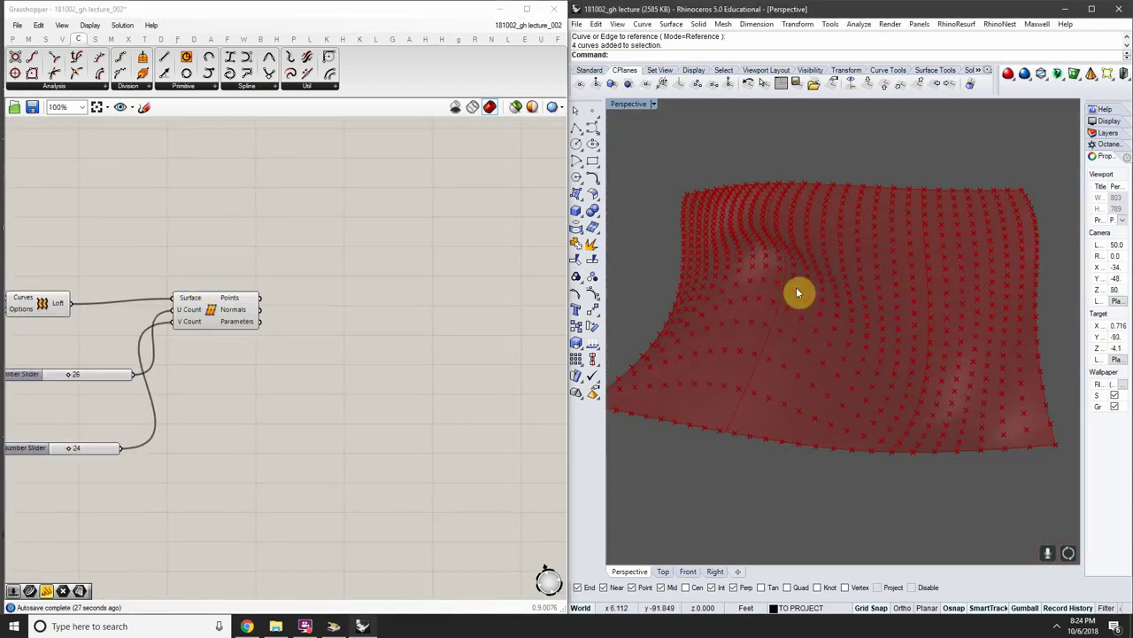
{"action": "scroll", "coordinate": [800, 295], "scroll_direction": "down", "scroll_amount": 2}
{"action": "scroll", "coordinate": [266, 320], "scroll_direction": "down", "scroll_amount": 4}
{"action": "scroll", "coordinate": [271, 316], "scroll_direction": "up", "scroll_amount": 3}
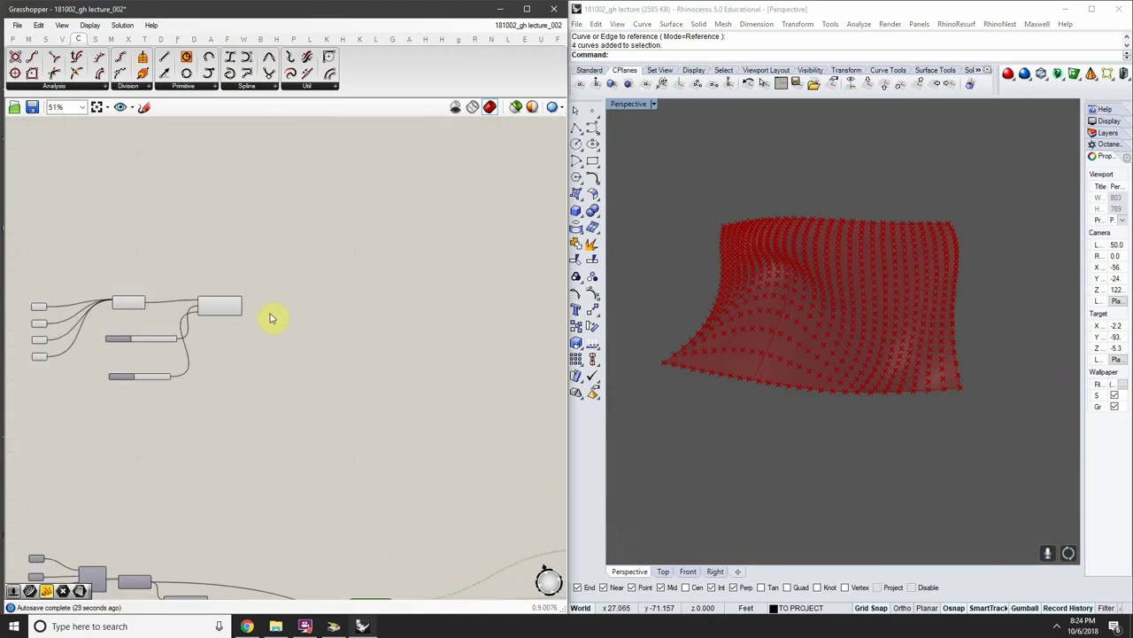
Add an Interpolate curve component beside Divide Surface and connect the Points output to its Vertices input
{"action": "left_click", "coordinate": [252, 87]}
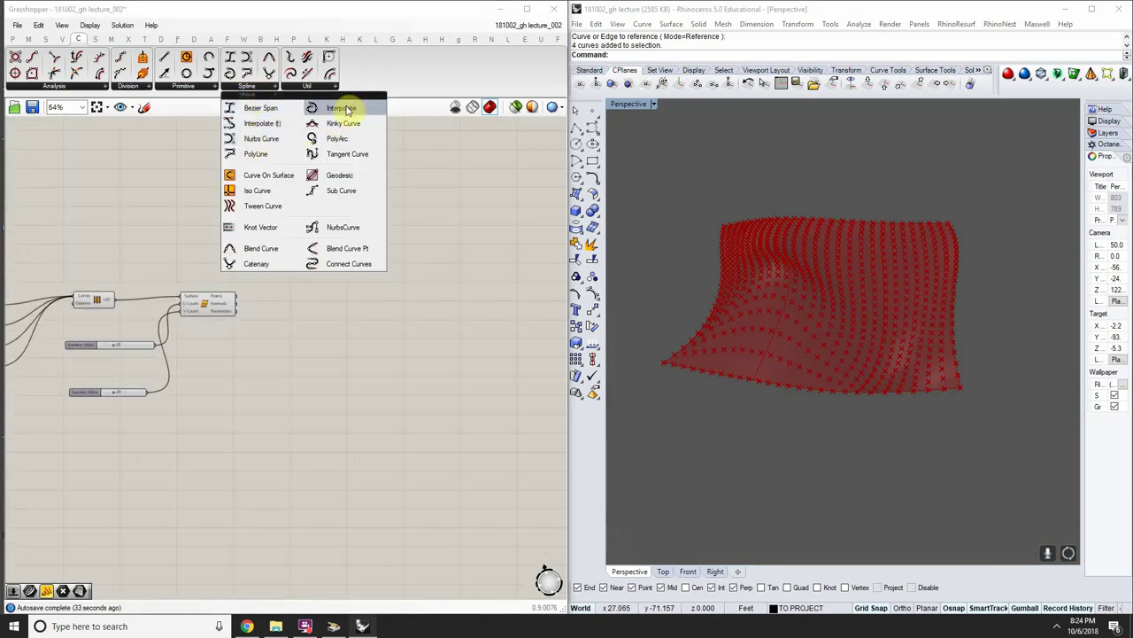
{"action": "scroll", "coordinate": [291, 306], "scroll_direction": "up", "scroll_amount": 2}
{"action": "left_click_drag", "start_coordinate": [313, 109], "coordinate": [363, 365]}
{"action": "scroll", "coordinate": [363, 365], "scroll_direction": "down", "scroll_amount": 2}
{"action": "right_click_drag", "start_coordinate": [363, 364], "coordinate": [303, 193]}
{"action": "mouse_move", "coordinate": [210, 151]}
{"action": "left_mouse_down"}
{"action": "mouse_move", "coordinate": [266, 170]}
{"action": "mouse_move", "coordinate": [217, 154]}
{"action": "left_mouse_up"}
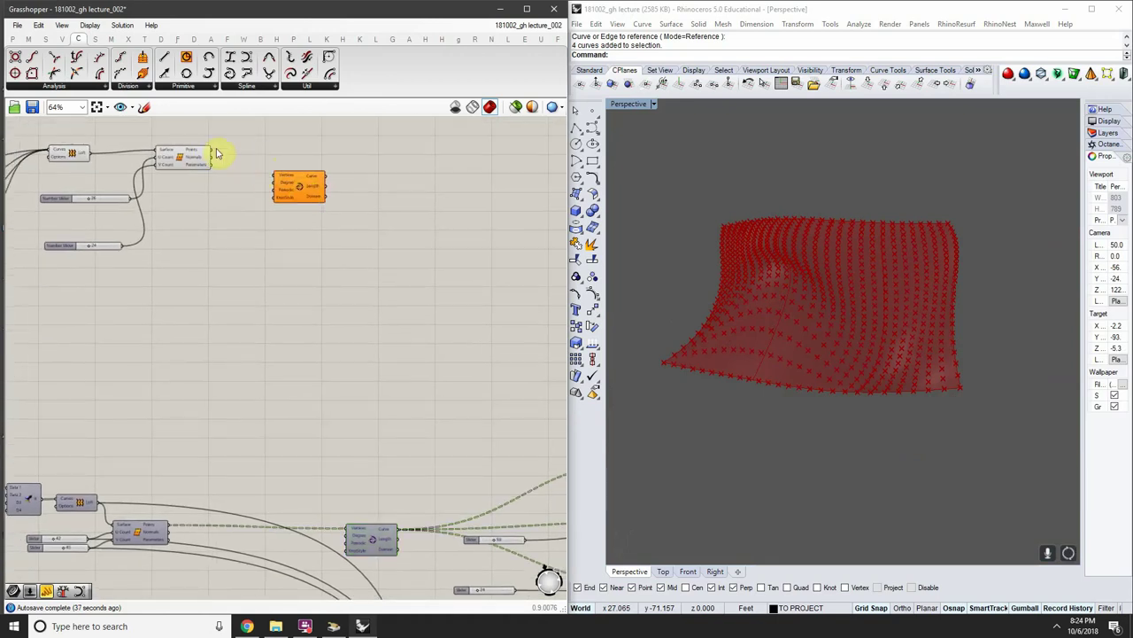
{"action": "left_click_drag", "start_coordinate": [281, 179], "coordinate": [283, 178]}
{"action": "right_click_drag", "start_coordinate": [283, 178], "coordinate": [473, 228]}
{"action": "scroll", "coordinate": [473, 227], "scroll_direction": "up", "scroll_amount": 1}
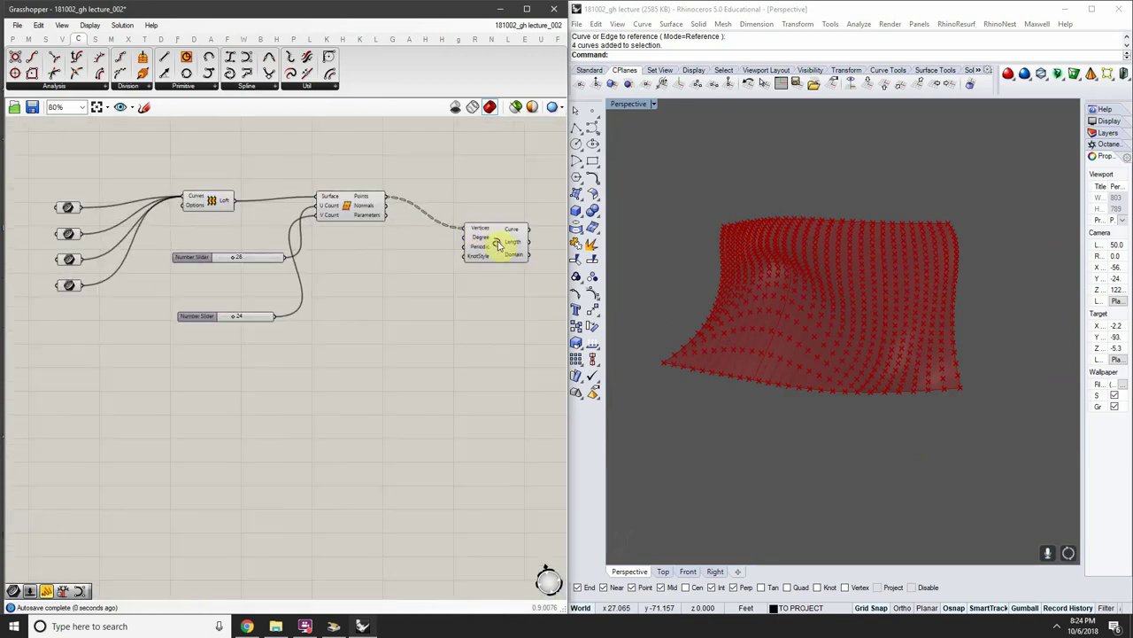
Align the Interpolate component level with Divide Surface and examine the curves running through the grid points
{"action": "left_click", "coordinate": [501, 246]}
{"action": "scroll", "coordinate": [827, 293], "scroll_direction": "up", "scroll_amount": 5}
{"action": "right_click_drag", "start_coordinate": [799, 255], "coordinate": [903, 332]}
{"action": "right_click_drag", "start_coordinate": [324, 222], "coordinate": [223, 231]}
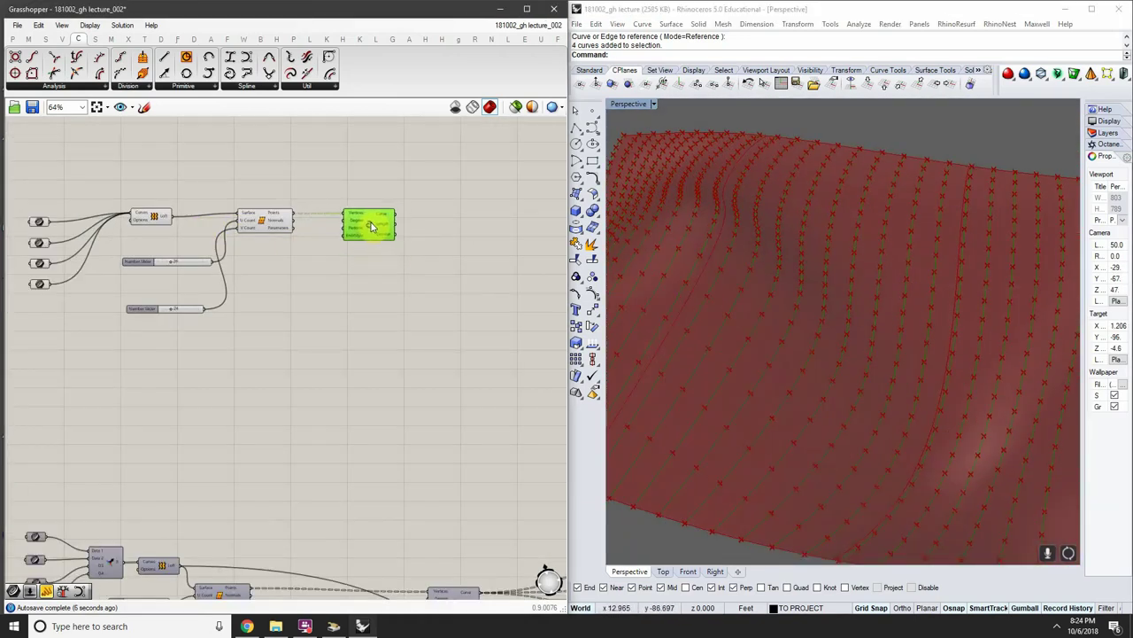
{"action": "scroll", "coordinate": [345, 232], "scroll_direction": "up", "scroll_amount": 3}
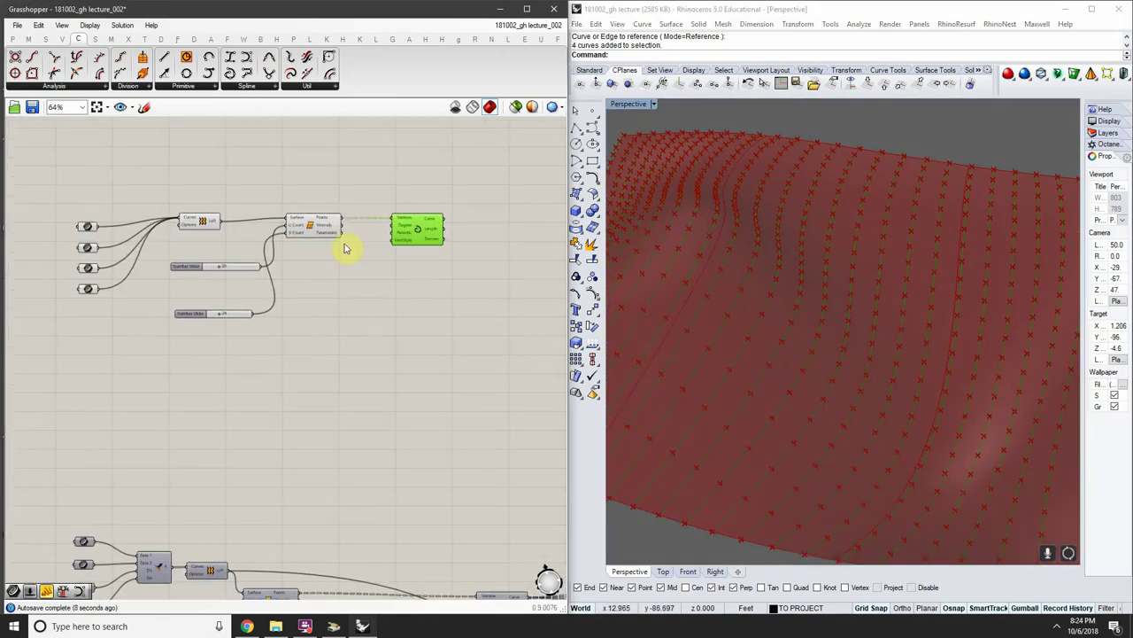
{"action": "scroll", "coordinate": [366, 232], "scroll_direction": "up", "scroll_amount": 3}
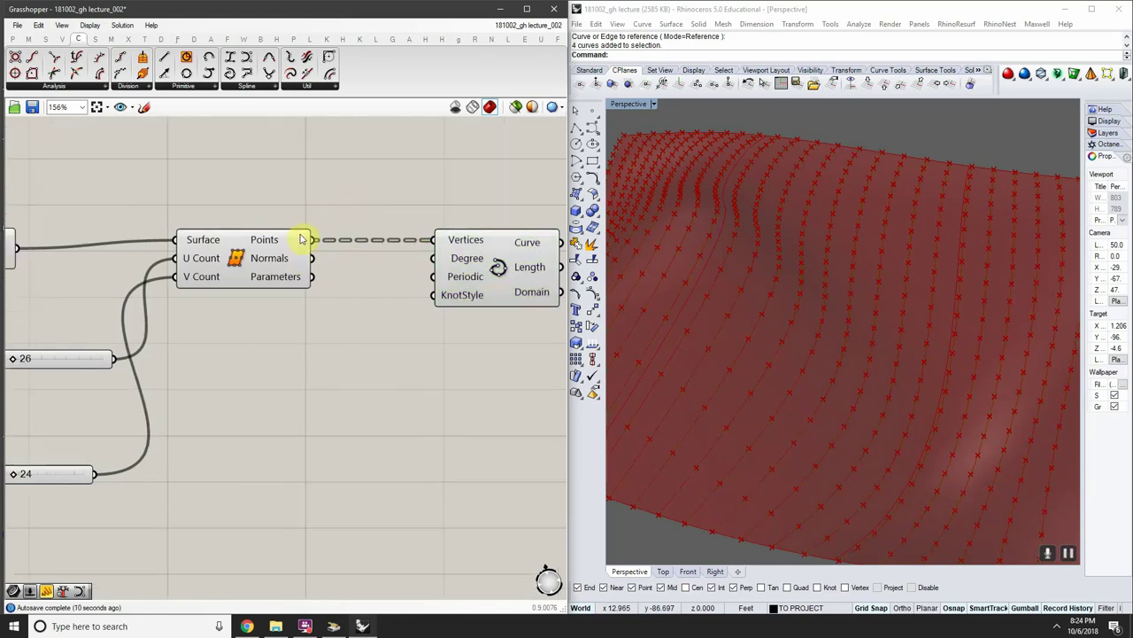
{"action": "mouse_move", "coordinate": [300, 245]}
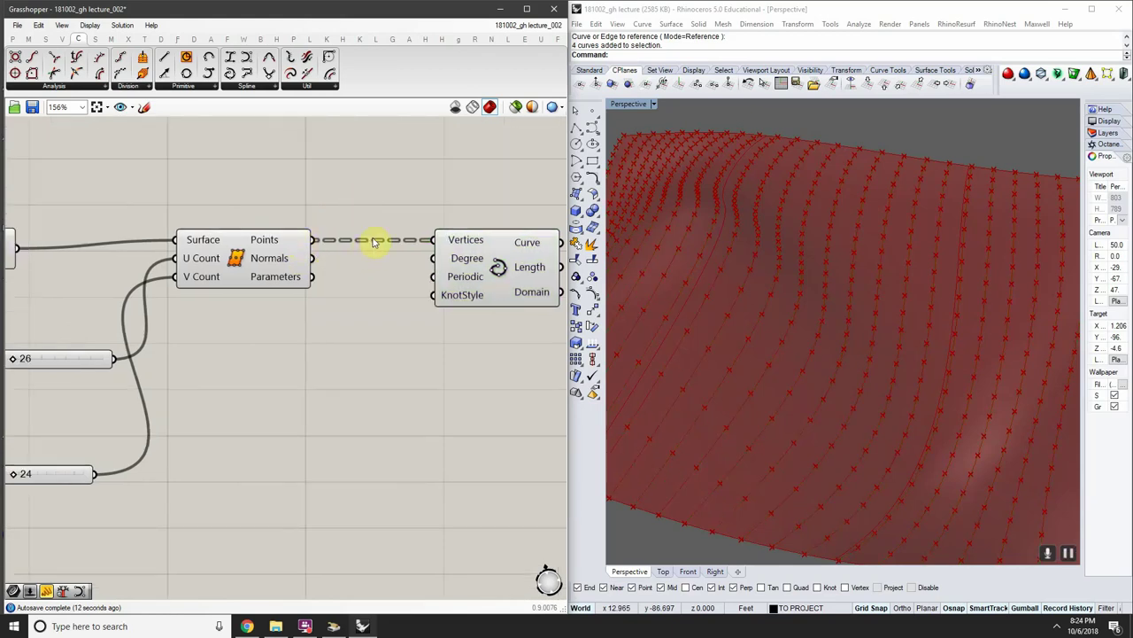
{"action": "scroll", "coordinate": [361, 258], "scroll_direction": "down", "scroll_amount": 2}
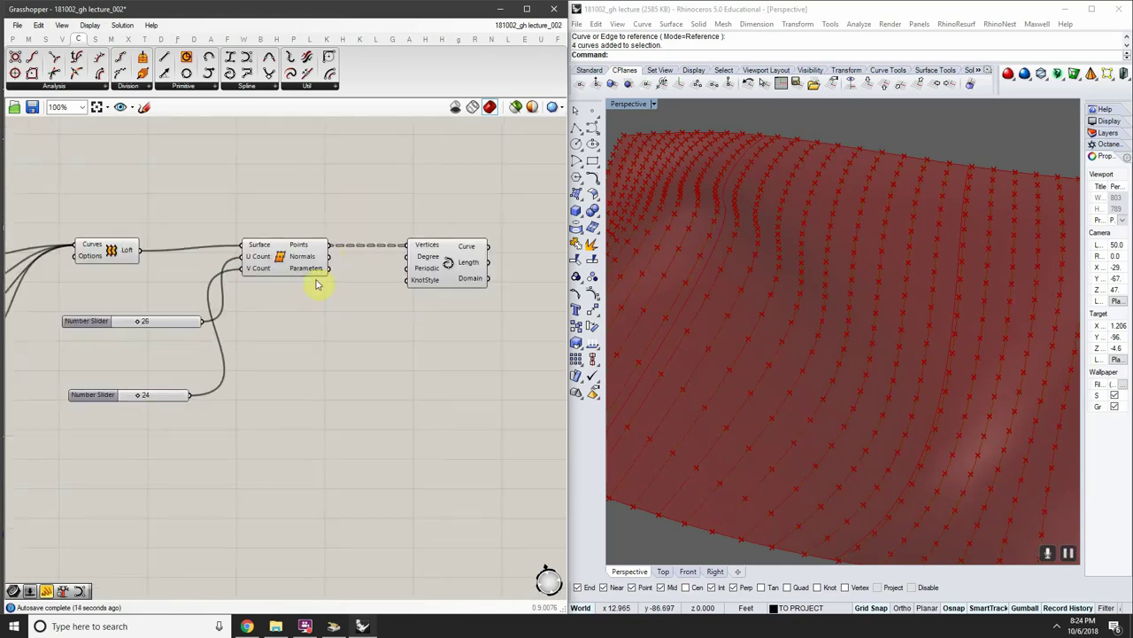
Move the U Count and V Count sliders up so they sit stacked just below the Loft component
{"action": "right_click_drag", "start_coordinate": [156, 342], "coordinate": [339, 383]}
{"action": "scroll", "coordinate": [339, 383], "scroll_direction": "up", "scroll_amount": 2}
{"action": "left_click_drag", "start_coordinate": [379, 351], "coordinate": [360, 304]}
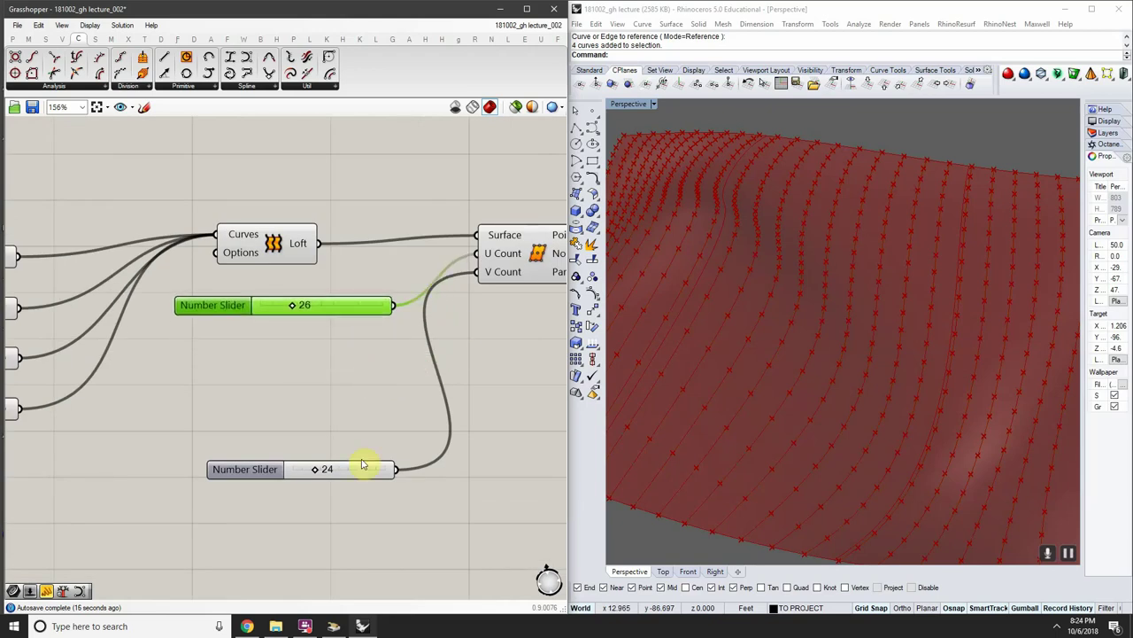
{"action": "left_click_drag", "start_coordinate": [367, 463], "coordinate": [371, 336]}
{"action": "scroll", "coordinate": [431, 337], "scroll_direction": "down", "scroll_amount": 2}
{"action": "scroll", "coordinate": [431, 336], "scroll_direction": "up", "scroll_amount": 3}
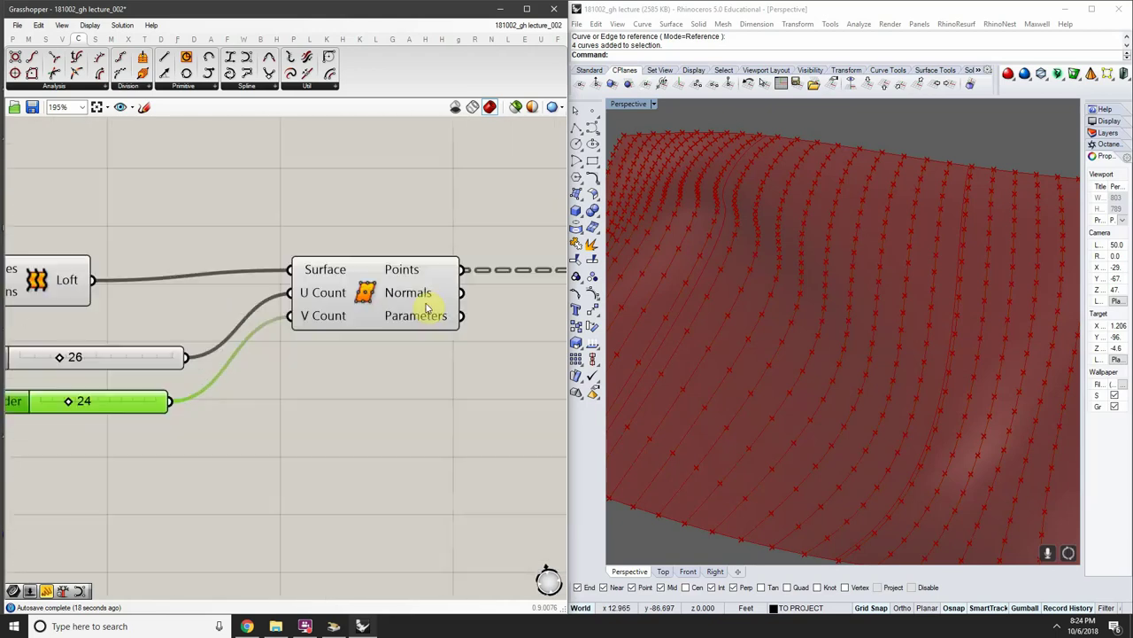
{"action": "scroll", "coordinate": [380, 271], "scroll_direction": "down", "scroll_amount": 2}
Highlight the Divide Surface points in the viewport to compare them with the interpolated curves
{"action": "right_click_drag", "start_coordinate": [731, 238], "coordinate": [746, 278]}
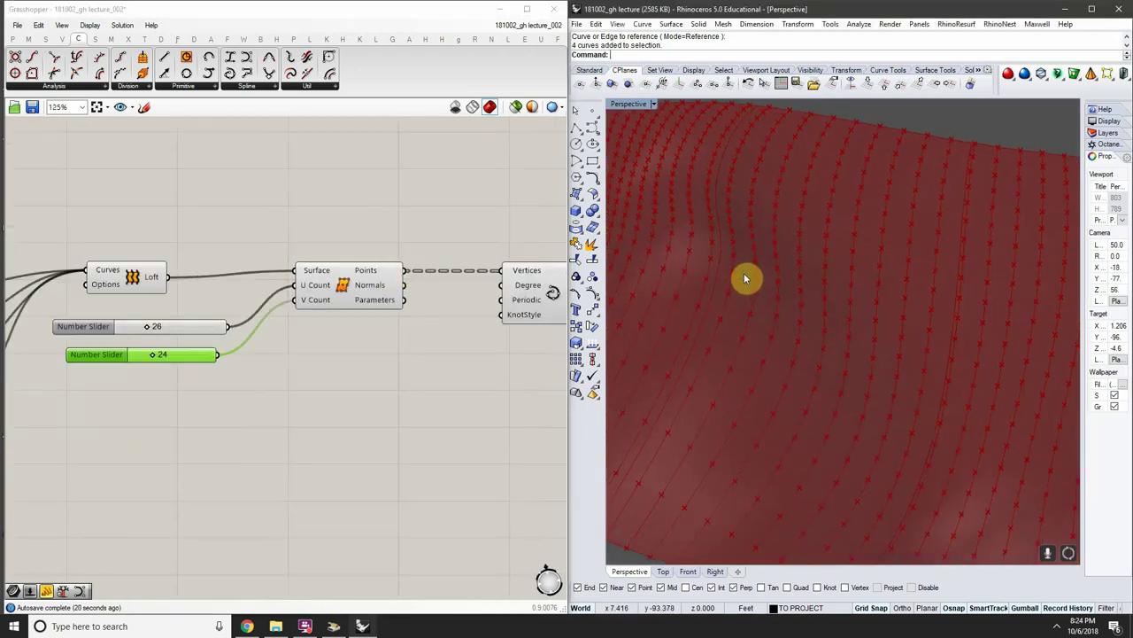
{"action": "left_click_drag", "start_coordinate": [299, 301], "coordinate": [299, 299]}
{"action": "left_click", "coordinate": [320, 290]}
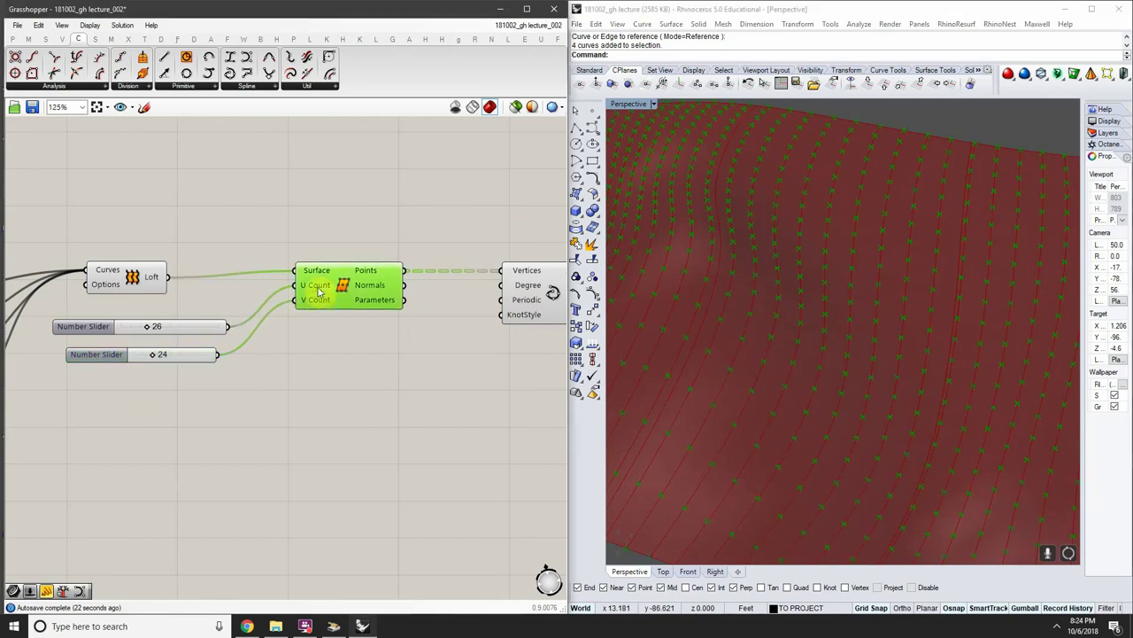
{"action": "left_click", "coordinate": [396, 353]}
{"action": "right_click_drag", "start_coordinate": [397, 352], "coordinate": [316, 364]}
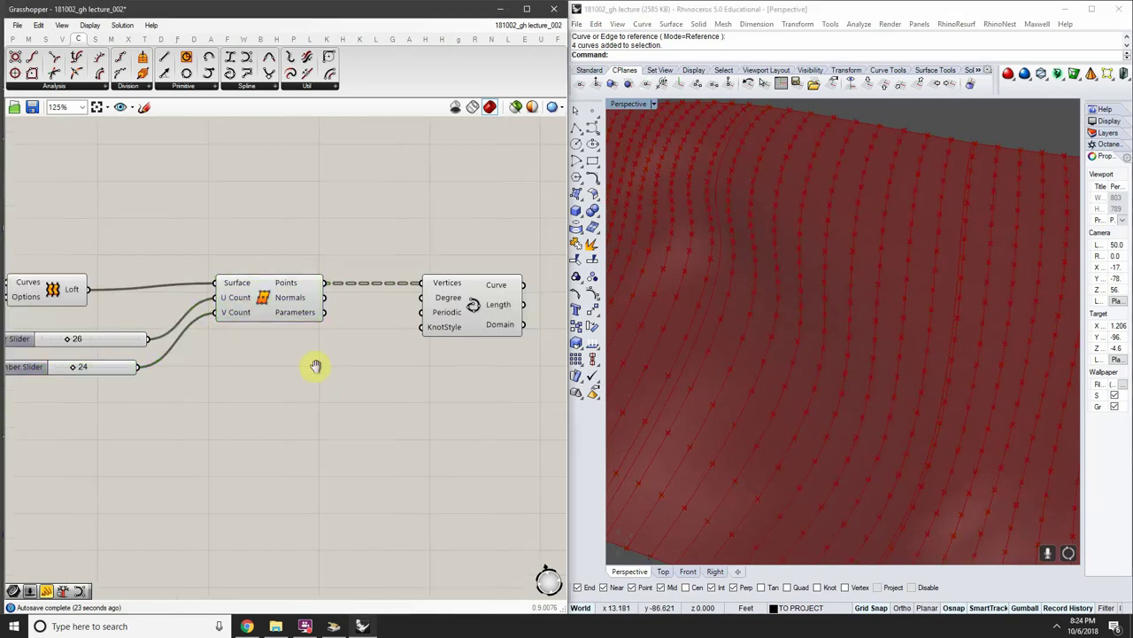
Add a Param Viewer above the Interpolate component and connect it to Divide Surface's Points output
{"action": "left_click", "coordinate": [13, 38]}
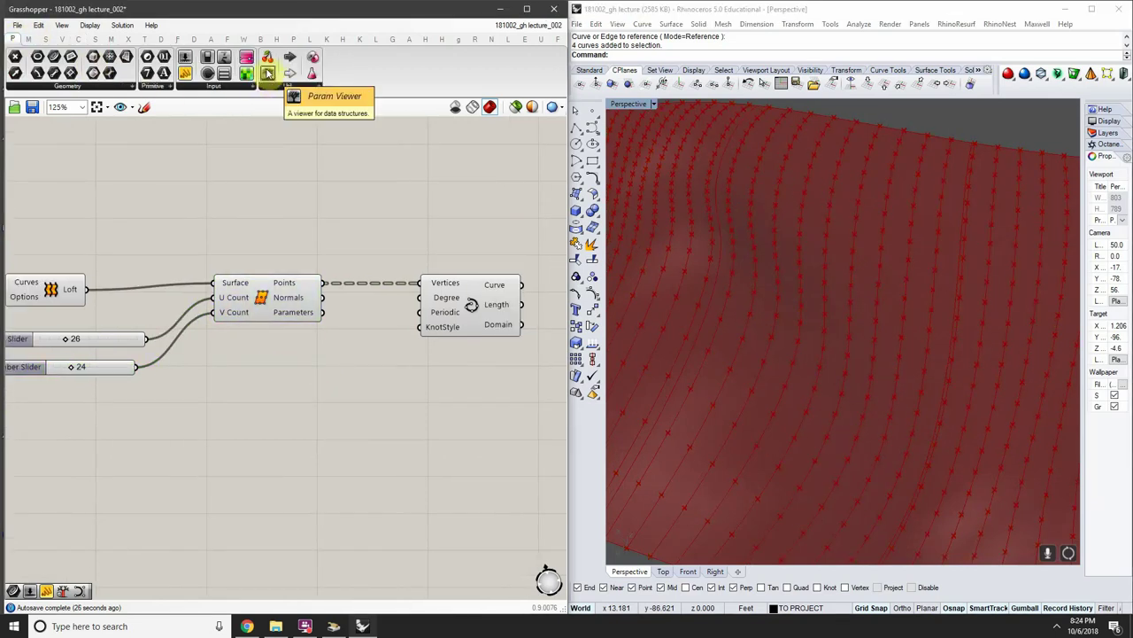
{"action": "left_click_drag", "start_coordinate": [267, 74], "coordinate": [372, 235]}
{"action": "left_click_drag", "start_coordinate": [303, 335], "coordinate": [314, 253]}
{"action": "scroll", "coordinate": [318, 253], "scroll_direction": "down", "scroll_amount": 3}
{"action": "scroll", "coordinate": [326, 252], "scroll_direction": "up", "scroll_amount": 4}
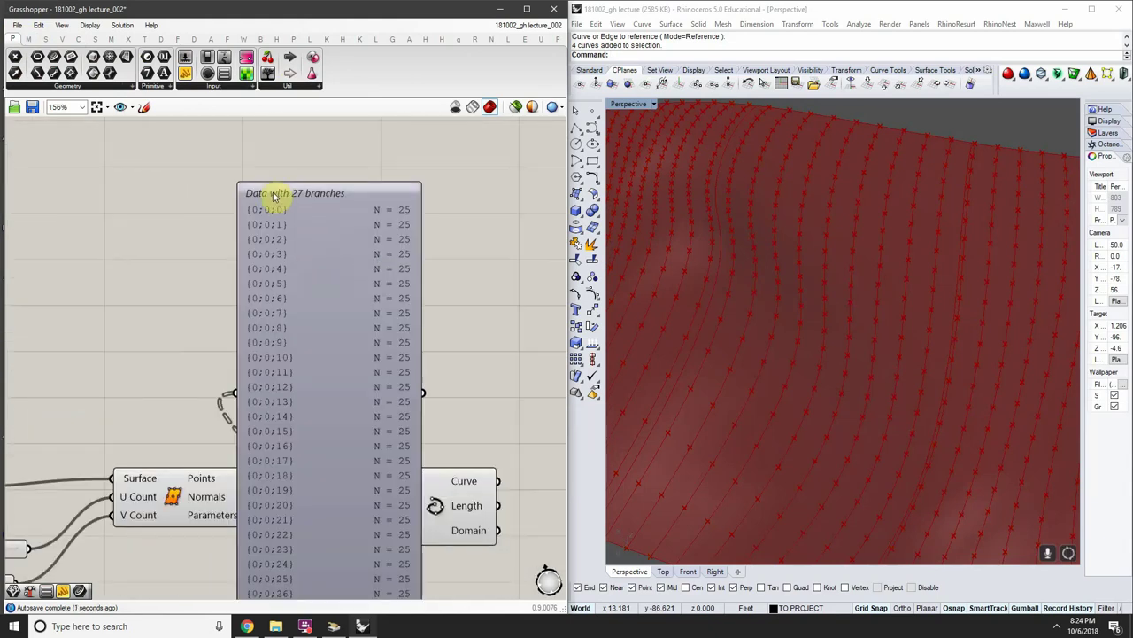
{"action": "scroll", "coordinate": [335, 205], "scroll_direction": "down", "scroll_amount": 1}
{"action": "left_click_drag", "start_coordinate": [295, 410], "coordinate": [428, 232]}
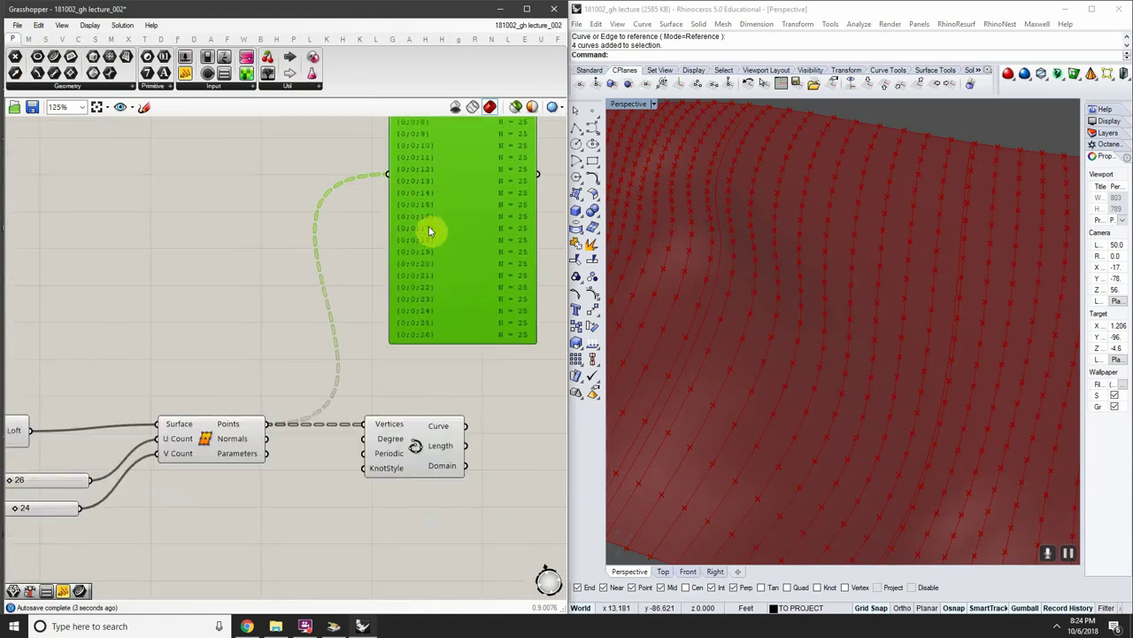
Compare the Param Viewer's branch list with the U Count slider and the highlighted Divide Surface points
{"action": "right_click_drag", "start_coordinate": [198, 373], "coordinate": [224, 362]}
{"action": "scroll", "coordinate": [230, 381], "scroll_direction": "up", "scroll_amount": 2}
{"action": "left_click", "coordinate": [198, 425]}
{"action": "scroll", "coordinate": [253, 431], "scroll_direction": "down", "scroll_amount": 3}
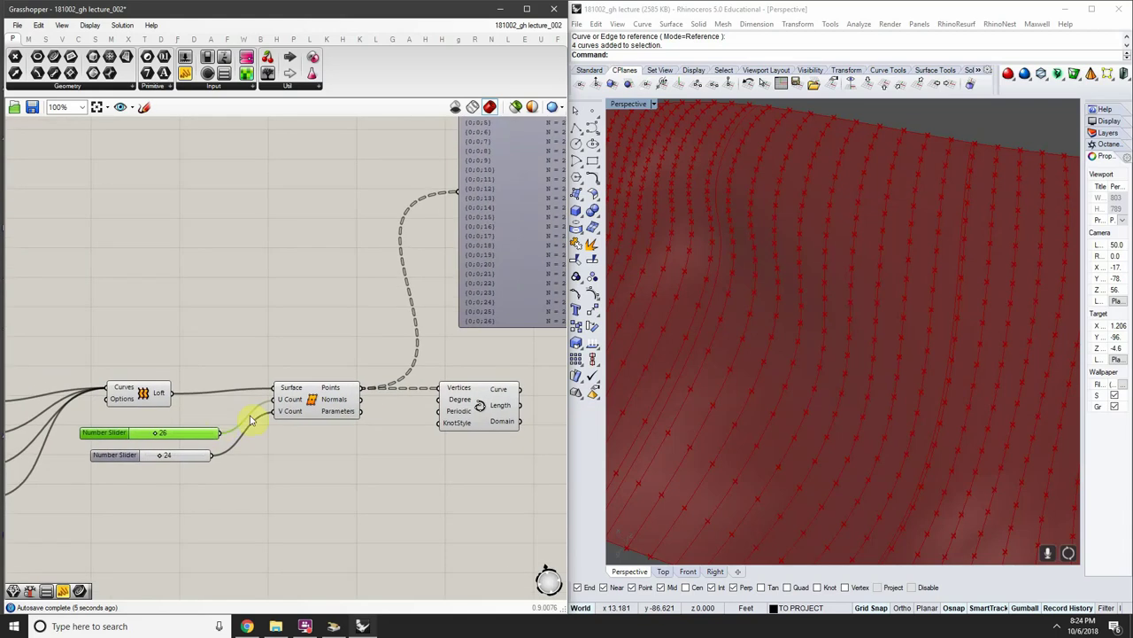
{"action": "scroll", "coordinate": [194, 440], "scroll_direction": "up", "scroll_amount": 2}
{"action": "scroll", "coordinate": [215, 431], "scroll_direction": "down", "scroll_amount": 1}
{"action": "right_click_drag", "start_coordinate": [425, 329], "coordinate": [304, 387]}
{"action": "scroll", "coordinate": [303, 387], "scroll_direction": "up", "scroll_amount": 1}
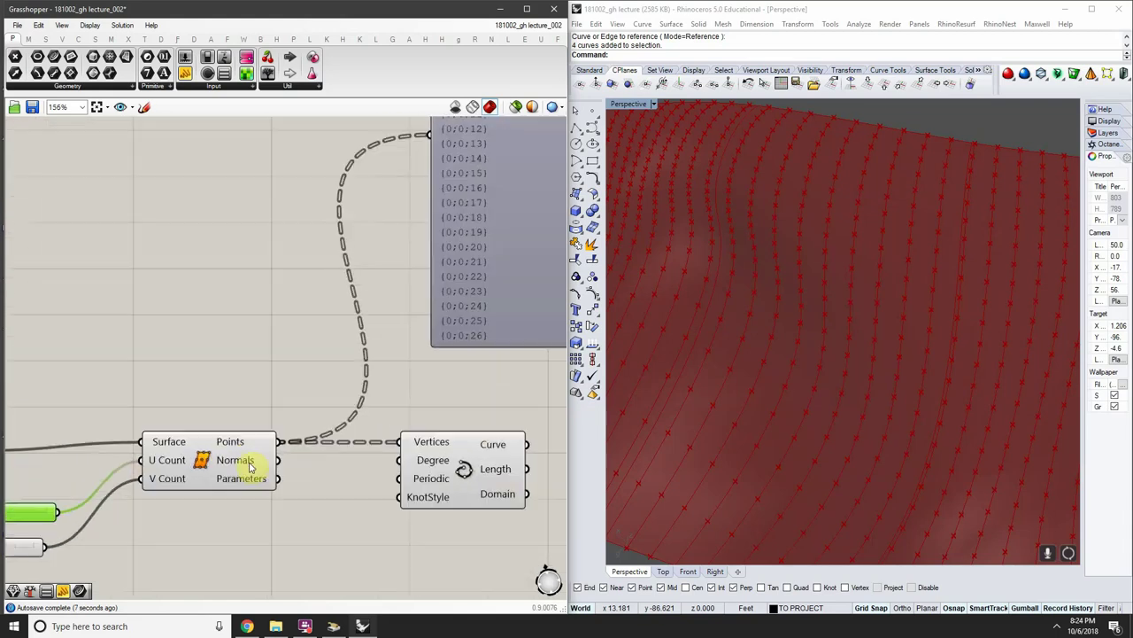
{"action": "left_click", "coordinate": [250, 467]}
{"action": "scroll", "coordinate": [327, 407], "scroll_direction": "down", "scroll_amount": 2}
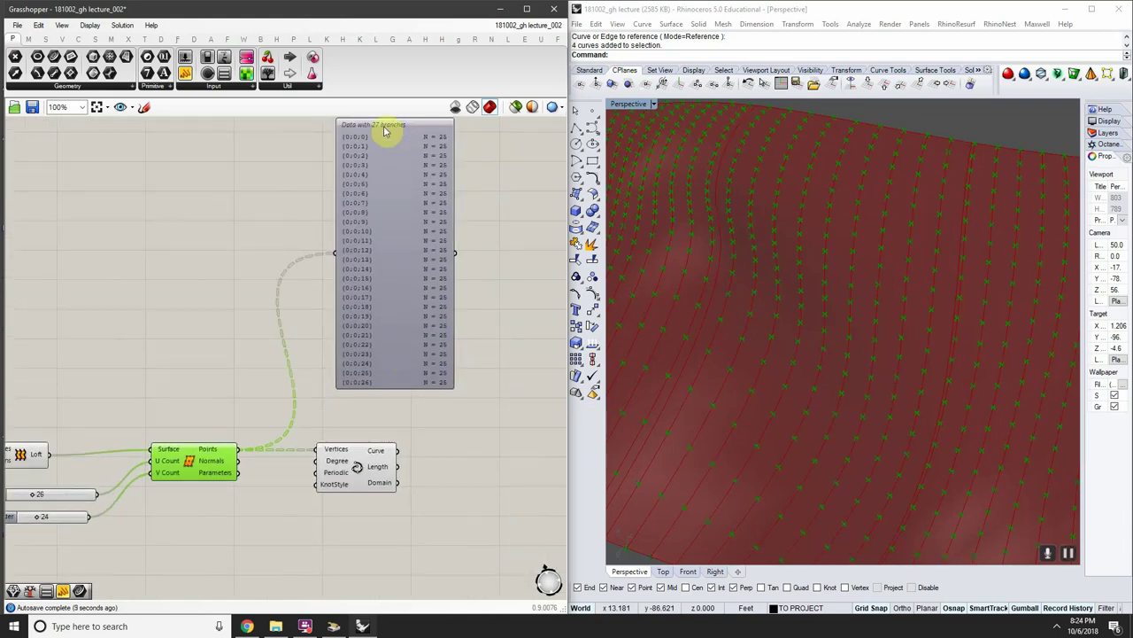
{"action": "scroll", "coordinate": [136, 397], "scroll_direction": "up", "scroll_amount": 1}
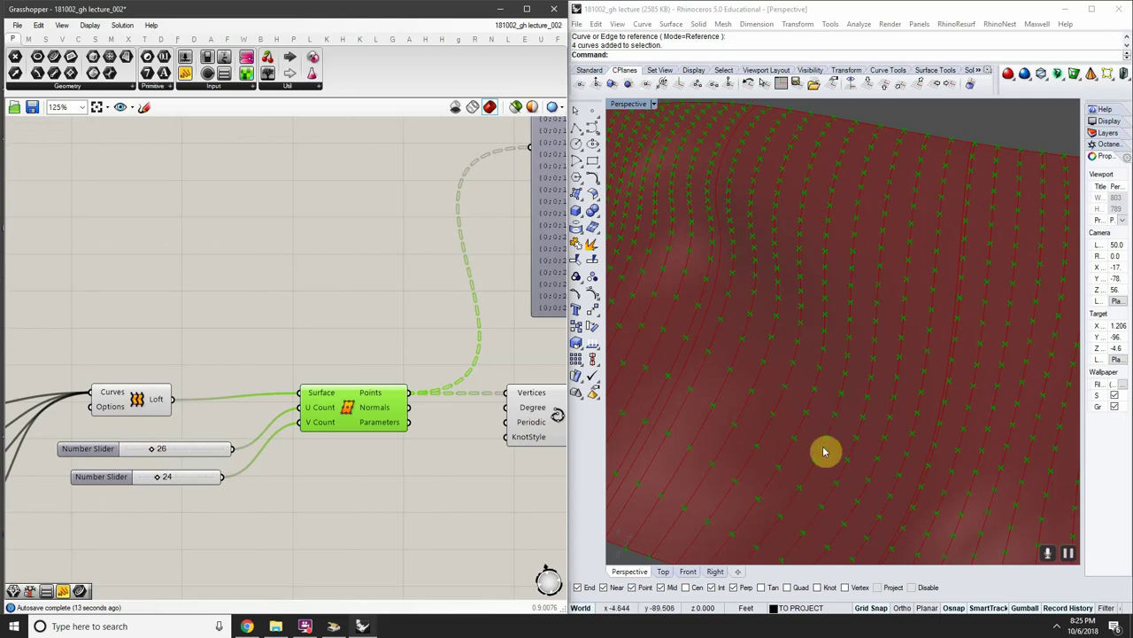
Set the U Count slider to 14 and view the updated branch list in the Param Viewer
{"action": "right_click_drag", "start_coordinate": [158, 458], "coordinate": [108, 505]}
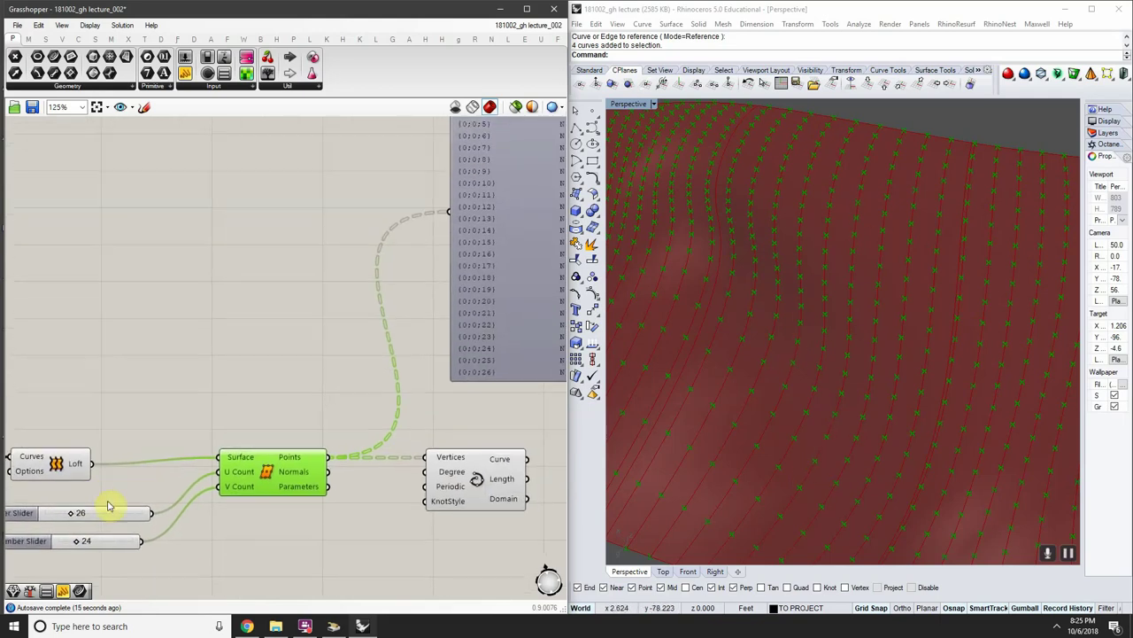
{"action": "left_click_drag", "start_coordinate": [76, 517], "coordinate": [65, 517]}
{"action": "right_click_drag", "start_coordinate": [485, 370], "coordinate": [410, 396]}
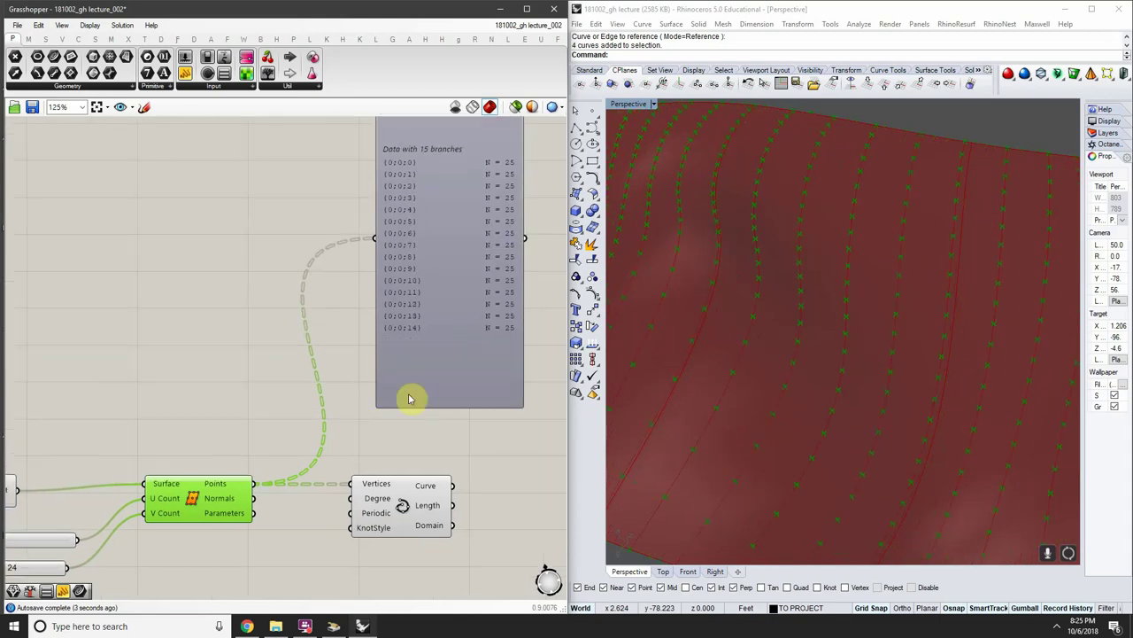
Turn on Draw Tree for the Param Viewer and examine the branch paths in the tree diagram
{"action": "left_click", "coordinate": [438, 289]}
{"action": "right_click", "coordinate": [438, 289]}
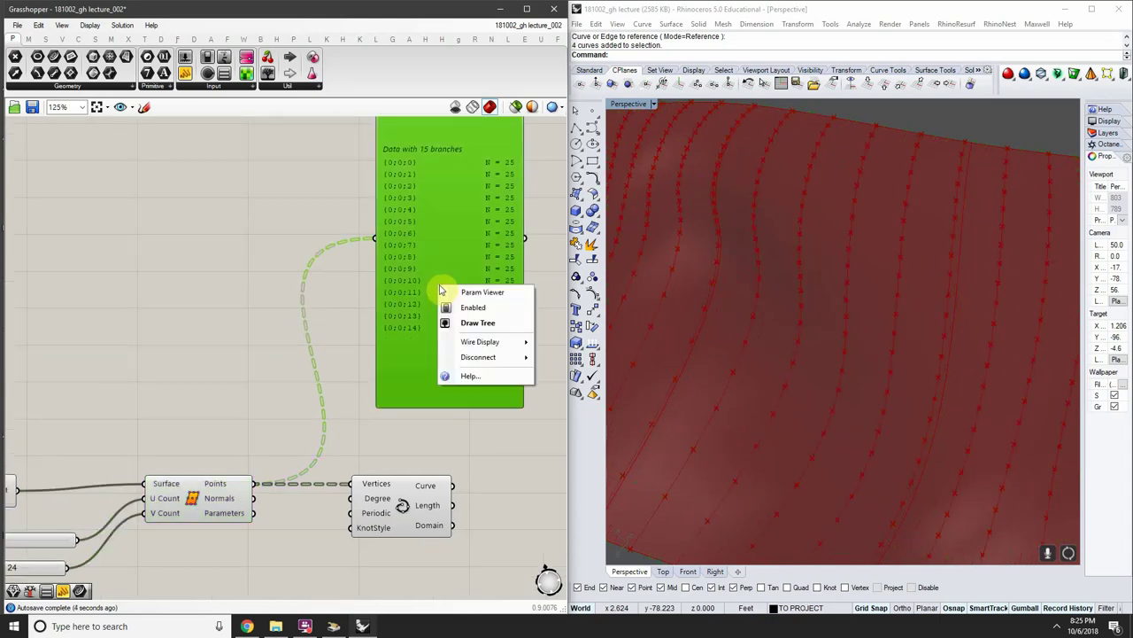
{"action": "left_click", "coordinate": [473, 324]}
{"action": "scroll", "coordinate": [475, 321], "scroll_direction": "up", "scroll_amount": 4}
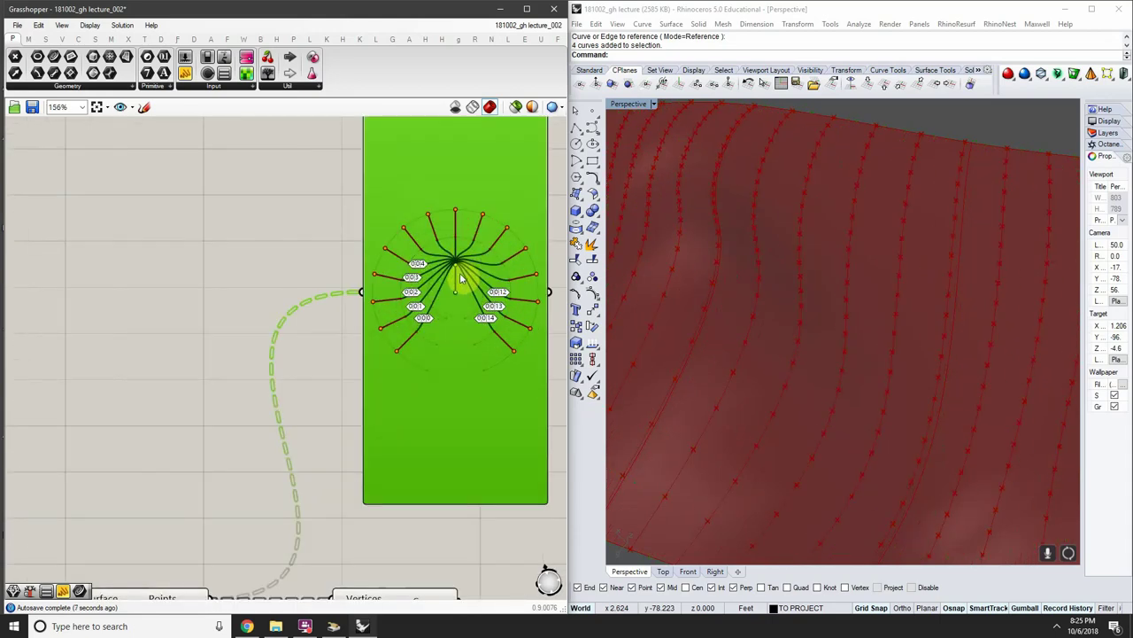
{"action": "scroll", "coordinate": [463, 252], "scroll_direction": "down", "scroll_amount": 2}
{"action": "right_click_drag", "start_coordinate": [455, 275], "coordinate": [386, 296]}
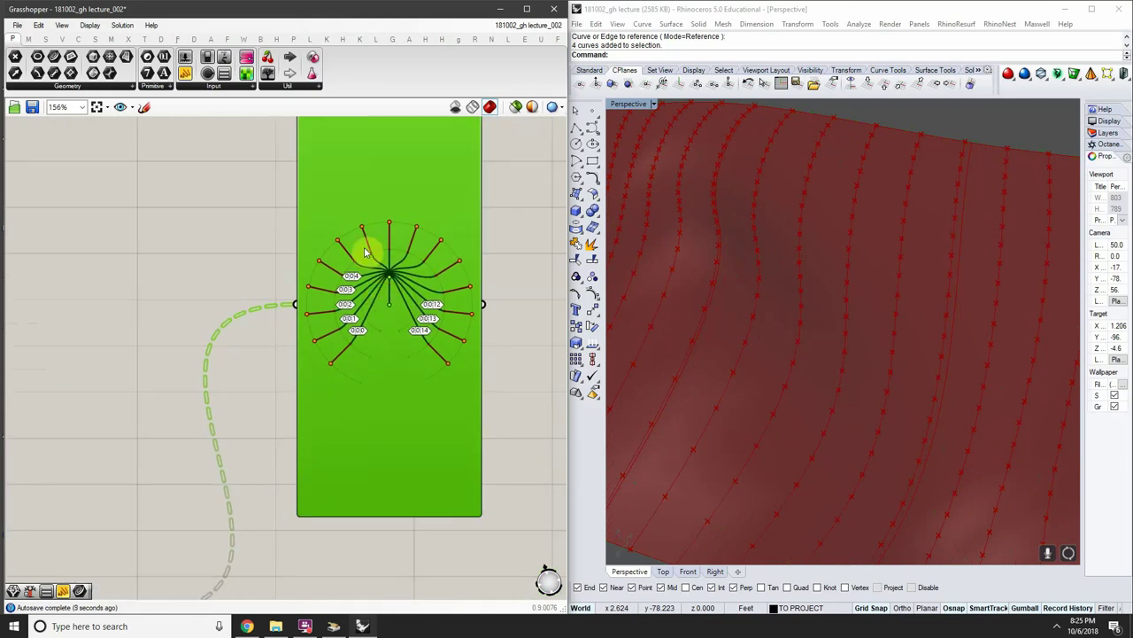
{"action": "scroll", "coordinate": [401, 266], "scroll_direction": "up", "scroll_amount": 2}
{"action": "scroll", "coordinate": [394, 257], "scroll_direction": "up", "scroll_amount": 1}
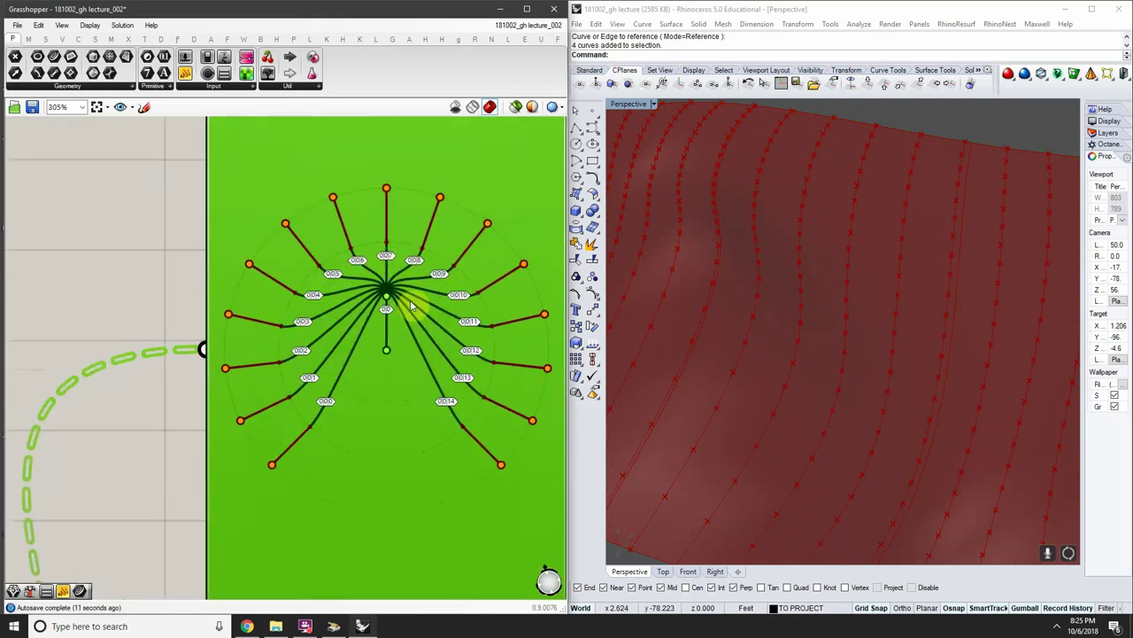
{"action": "scroll", "coordinate": [386, 323], "scroll_direction": "down", "scroll_amount": 2}
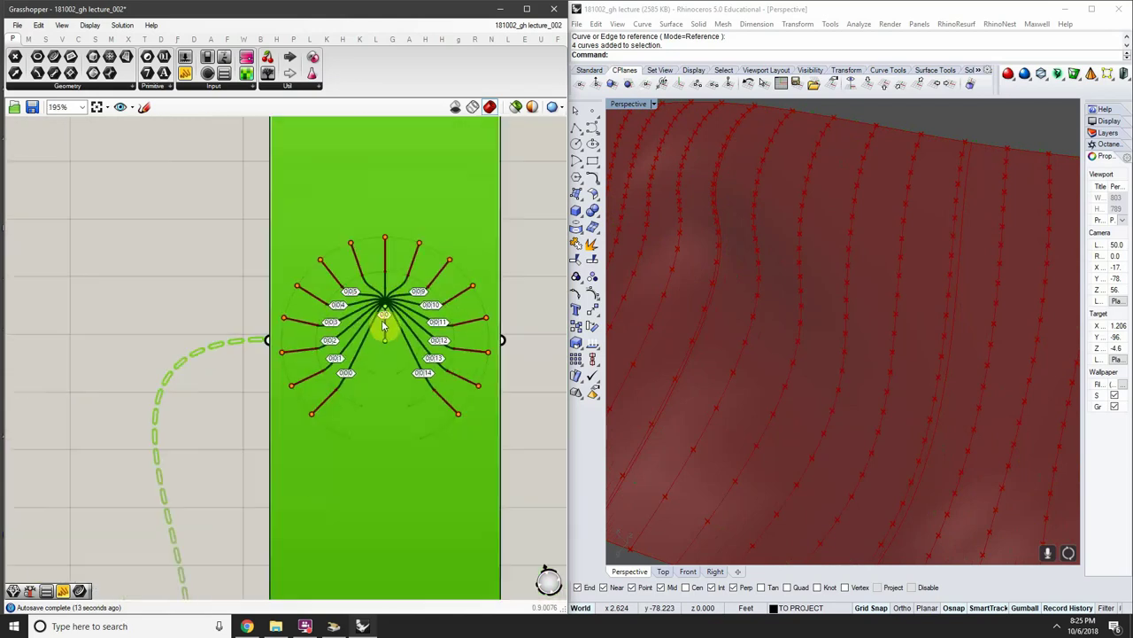
{"action": "right_click_drag", "start_coordinate": [332, 321], "coordinate": [354, 304]}
Switch the Param Viewer's Draw Tree display off and back on
{"action": "right_click", "coordinate": [443, 374]}
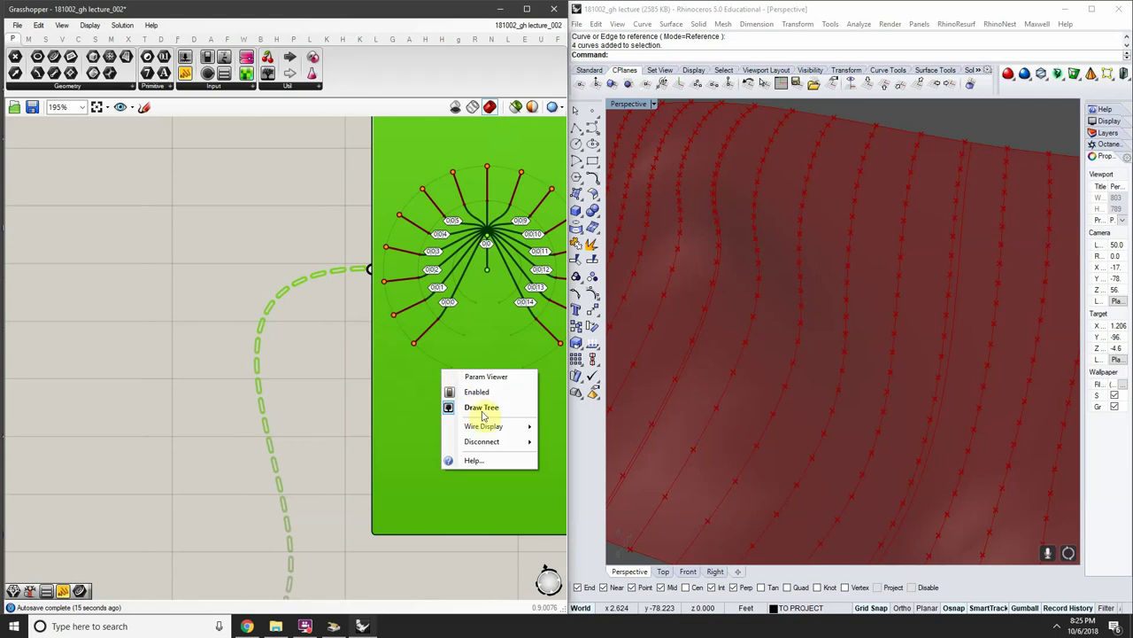
{"action": "left_click", "coordinate": [483, 410]}
{"action": "right_click", "coordinate": [498, 394]}
{"action": "left_click", "coordinate": [511, 389]}
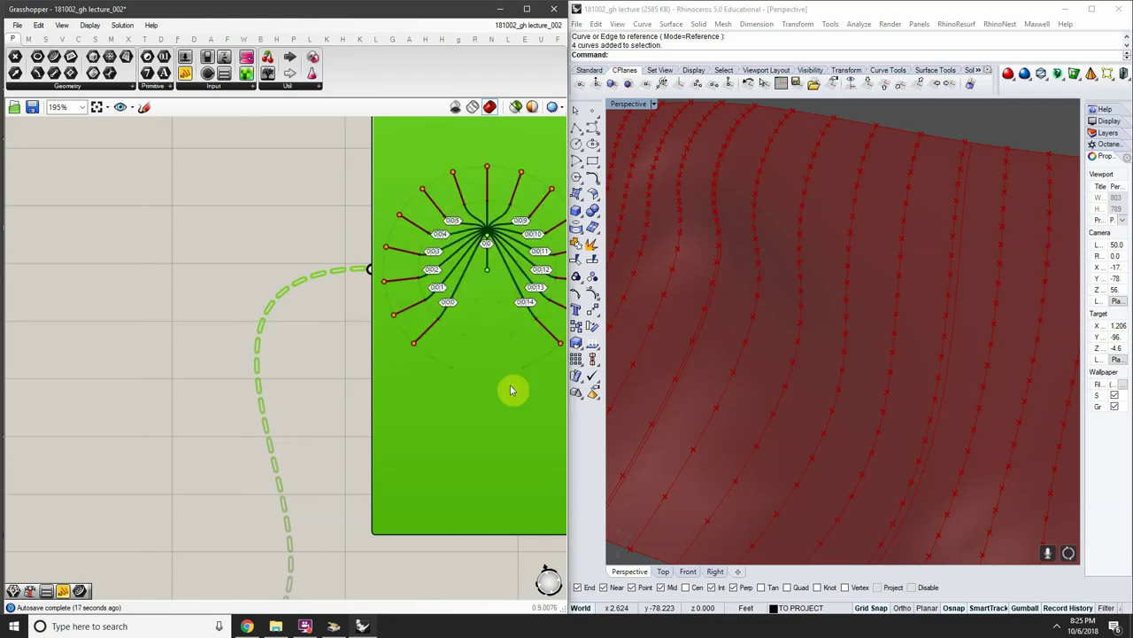
{"action": "scroll", "coordinate": [437, 333], "scroll_direction": "down", "scroll_amount": 2}
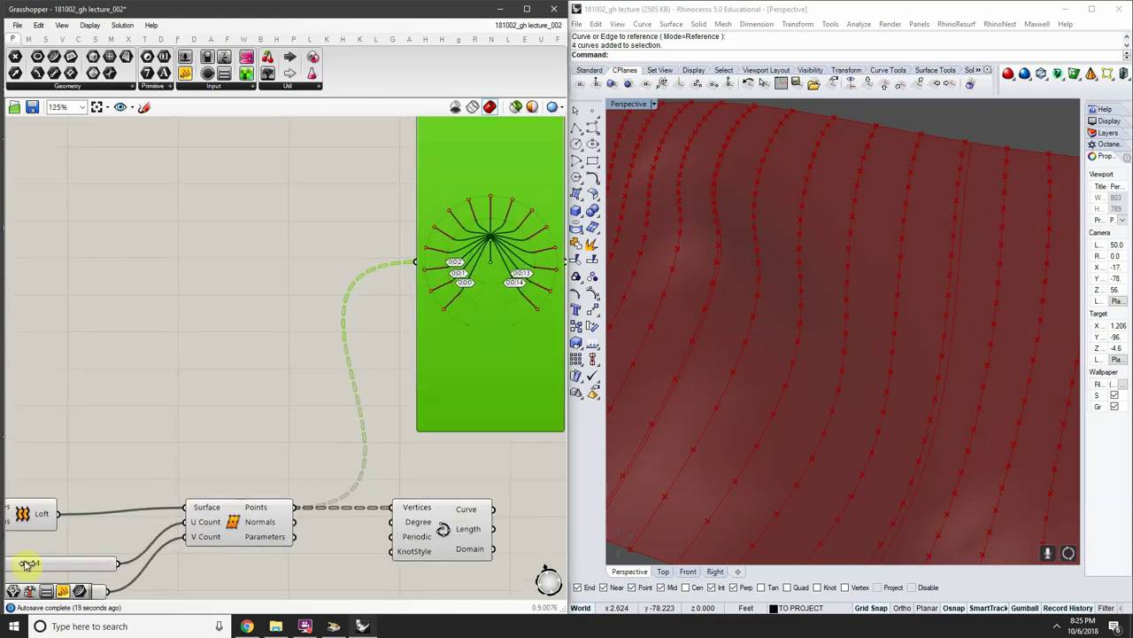
Set the U Count slider to 18 and the V Count slider to 26, and view the resulting surface points
{"action": "mouse_move", "coordinate": [27, 563]}
{"action": "left_mouse_down"}
{"action": "mouse_move", "coordinate": [55, 562]}
{"action": "mouse_move", "coordinate": [31, 563]}
{"action": "left_mouse_up"}
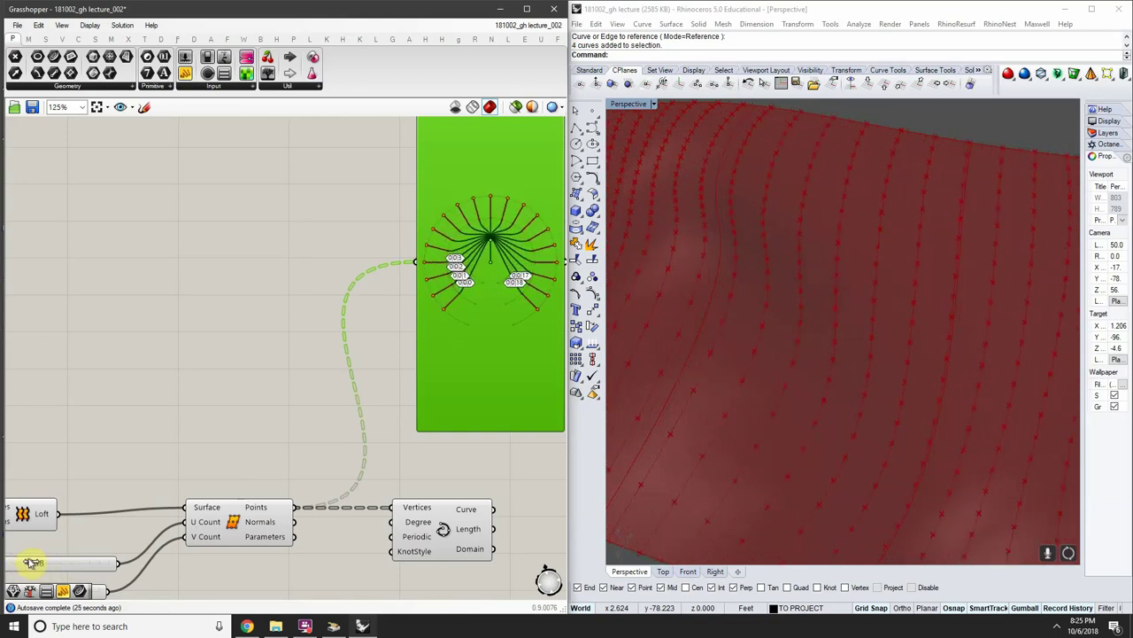
{"action": "right_click_drag", "start_coordinate": [203, 559], "coordinate": [269, 484]}
{"action": "scroll", "coordinate": [115, 518], "scroll_direction": "down", "scroll_amount": 3}
{"action": "scroll", "coordinate": [115, 518], "scroll_direction": "up", "scroll_amount": 3}
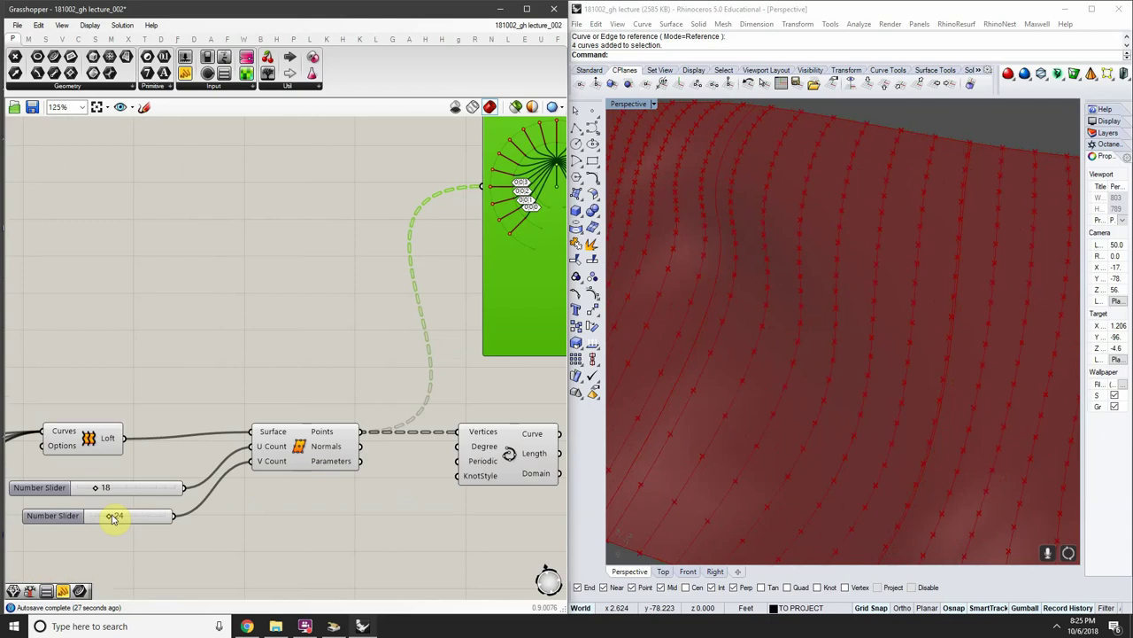
{"action": "right_click_drag", "start_coordinate": [111, 516], "coordinate": [100, 520]}
{"action": "scroll", "coordinate": [102, 521], "scroll_direction": "down", "scroll_amount": 1}
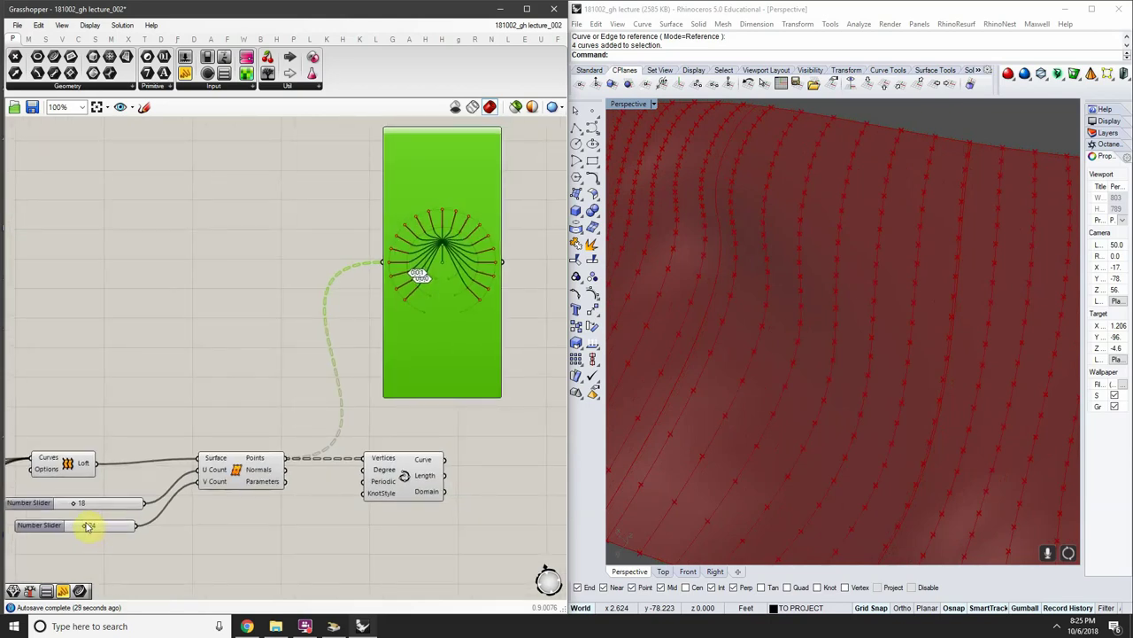
{"action": "scroll", "coordinate": [90, 529], "scroll_direction": "up", "scroll_amount": 1}
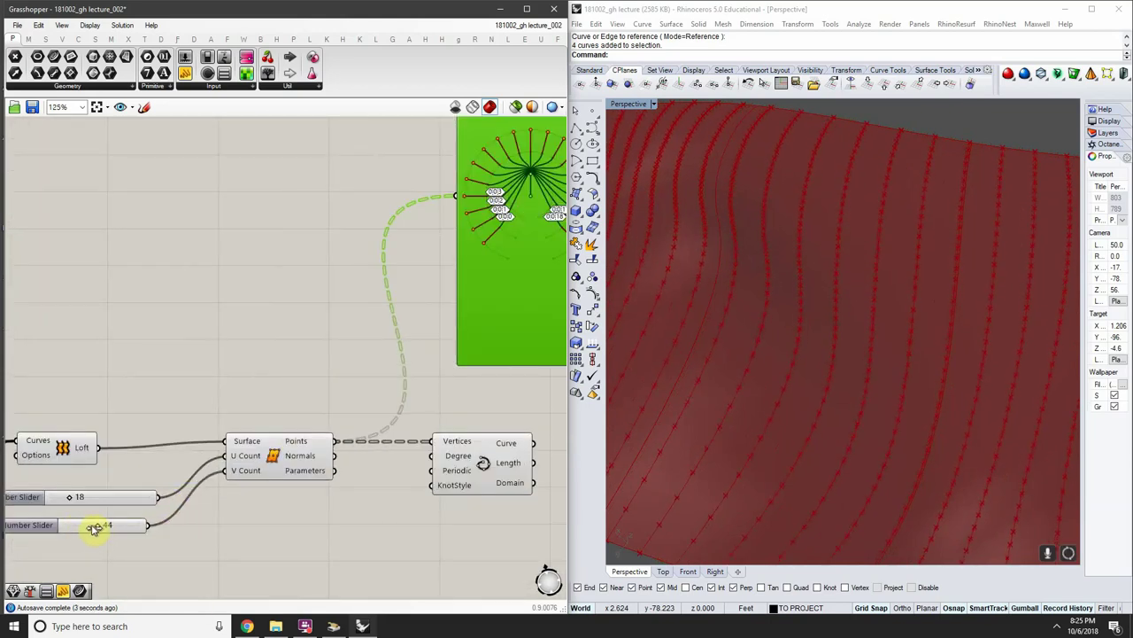
{"action": "left_click_drag", "start_coordinate": [73, 526], "coordinate": [69, 525]}
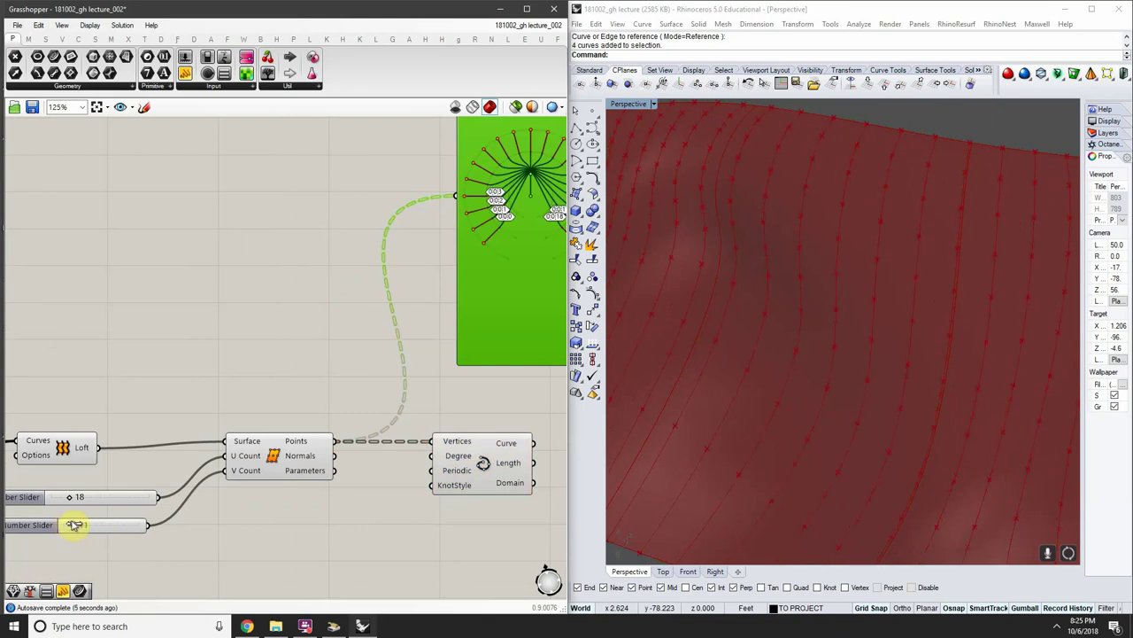
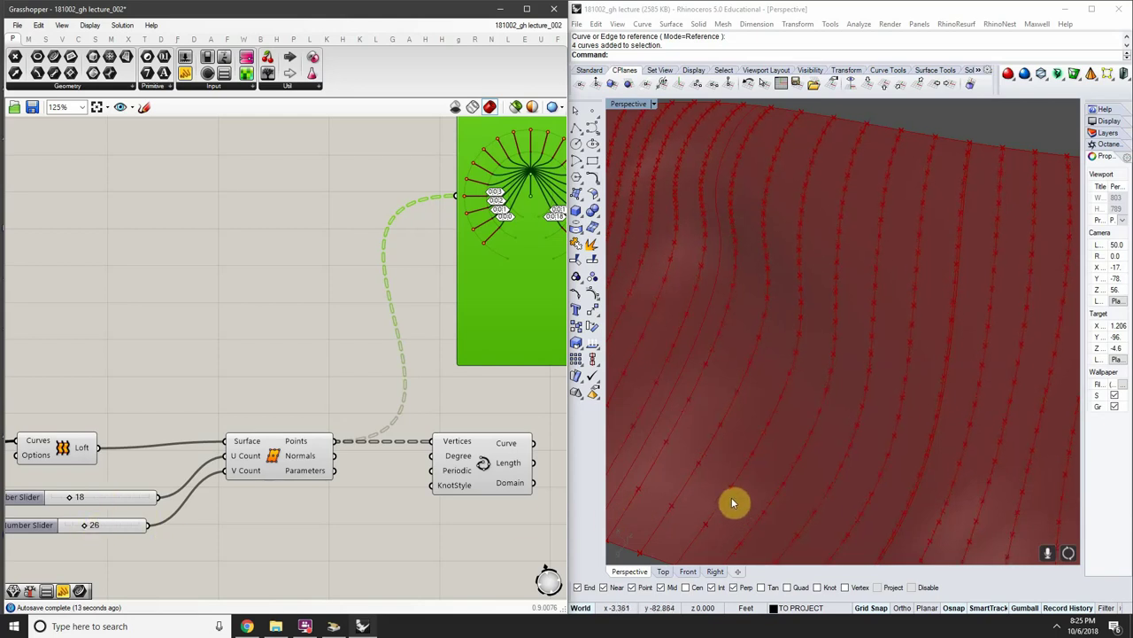
{"action": "scroll", "coordinate": [734, 503], "scroll_direction": "down", "scroll_amount": 2}
{"action": "right_click_drag", "start_coordinate": [734, 503], "coordinate": [934, 484]}
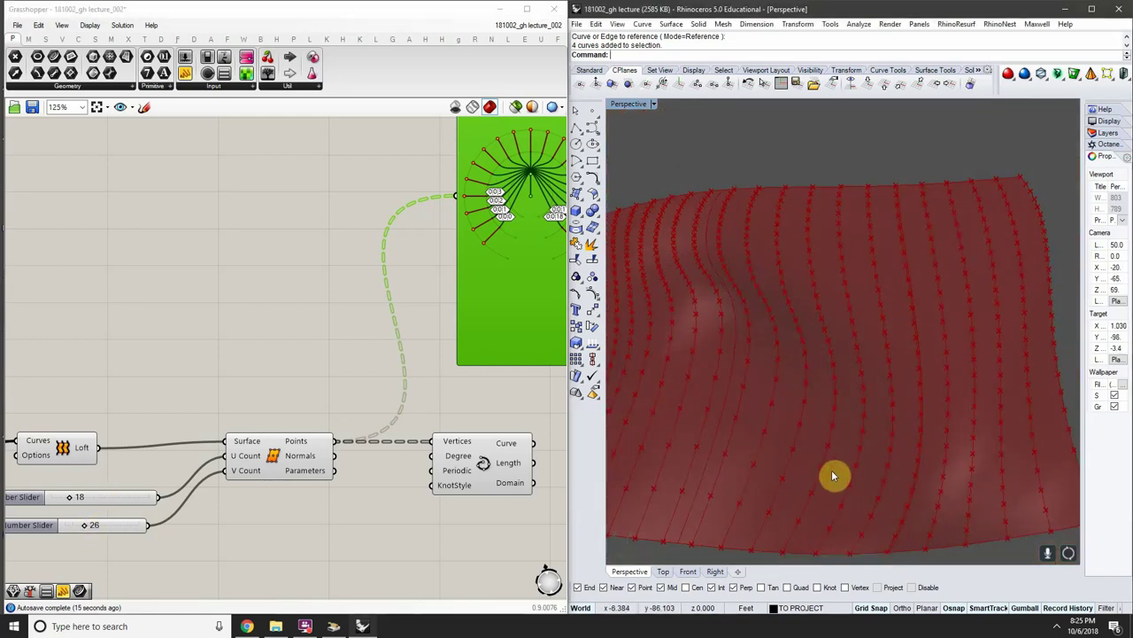
{"action": "left_click", "coordinate": [108, 526]}
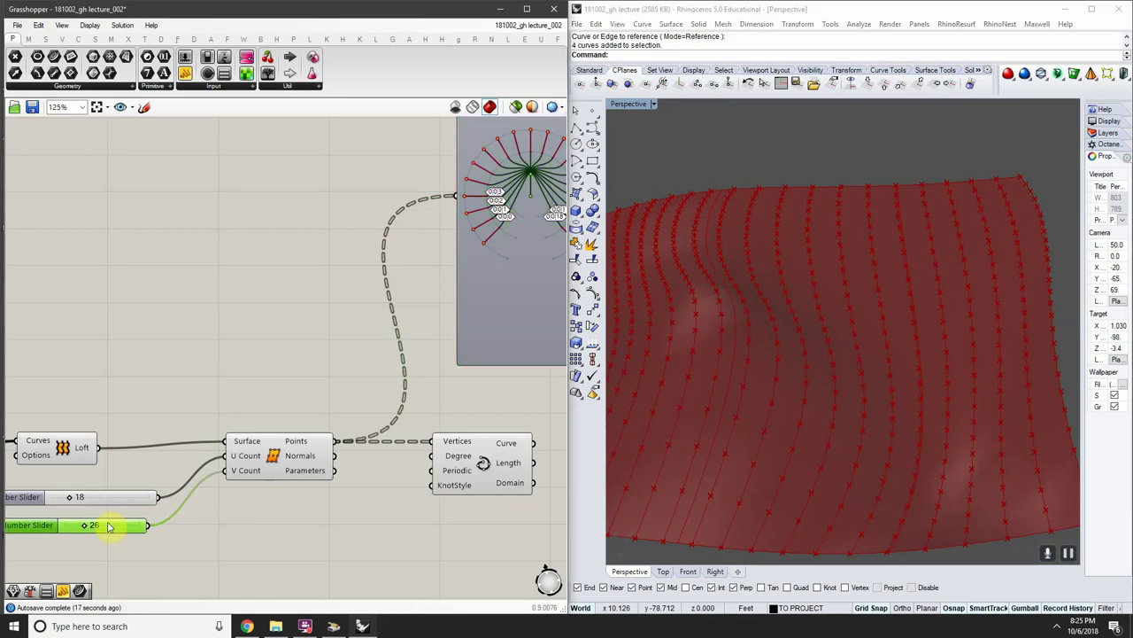
{"action": "right_click_drag", "start_coordinate": [268, 367], "coordinate": [346, 338]}
{"action": "double_click", "coordinate": [253, 365]}
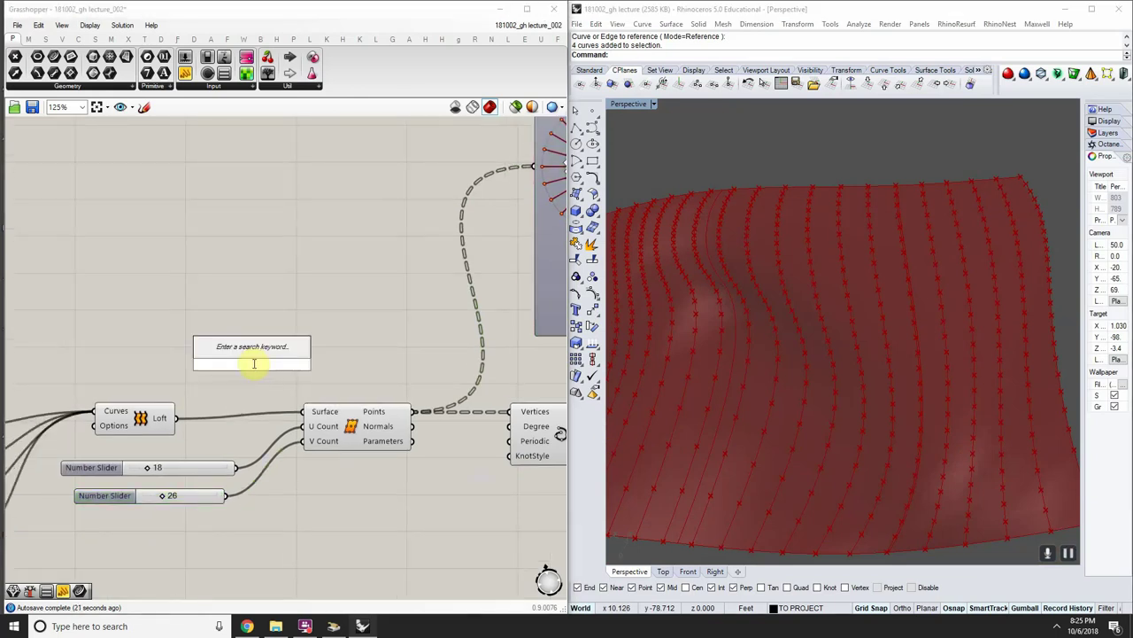
{"action": "type", "text": "flip"}
{"action": "key", "text": "Return"}
{"action": "left_click", "coordinate": [254, 367]}
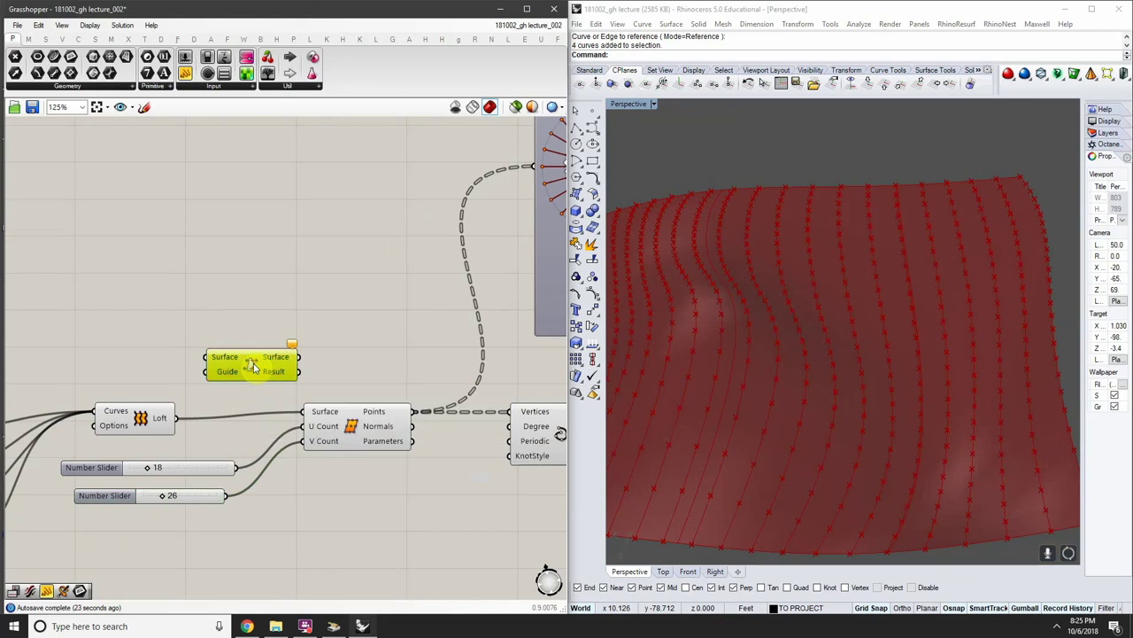
{"action": "key", "text": "Delete"}
Add a Flip surface component and wire it between the Loft output and the Divide Surface component's Surface input
{"action": "double_click", "coordinate": [253, 363]}
{"action": "type", "text": "flipsrf"}
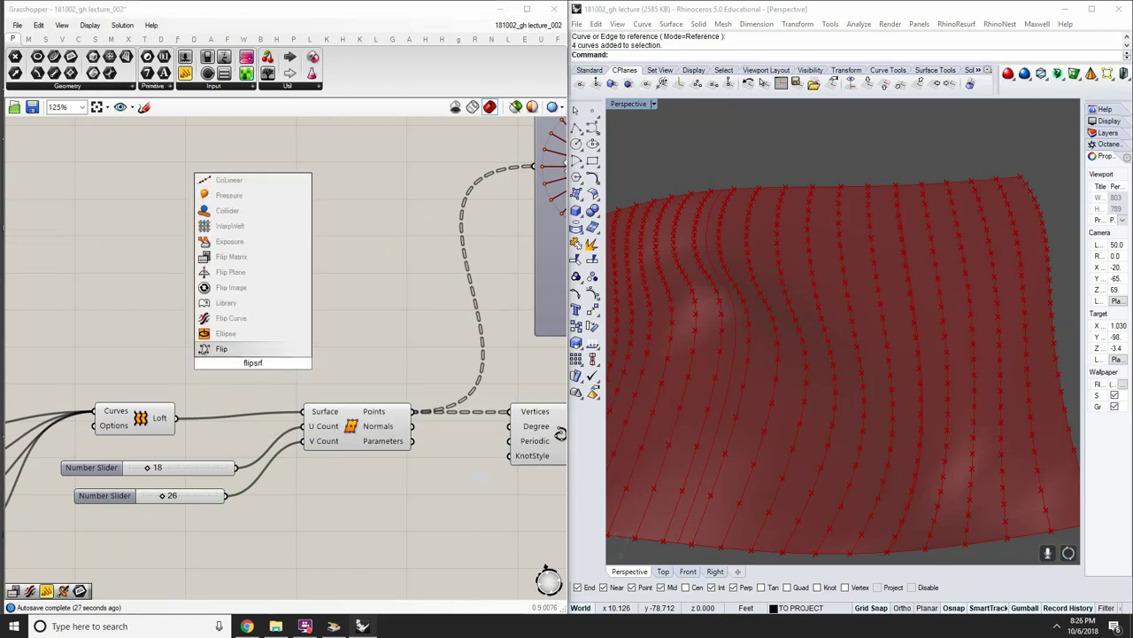
{"action": "key", "text": "BackSpace"}
{"action": "key", "text": "BackSpace"}
{"action": "key", "text": "BackSpace"}
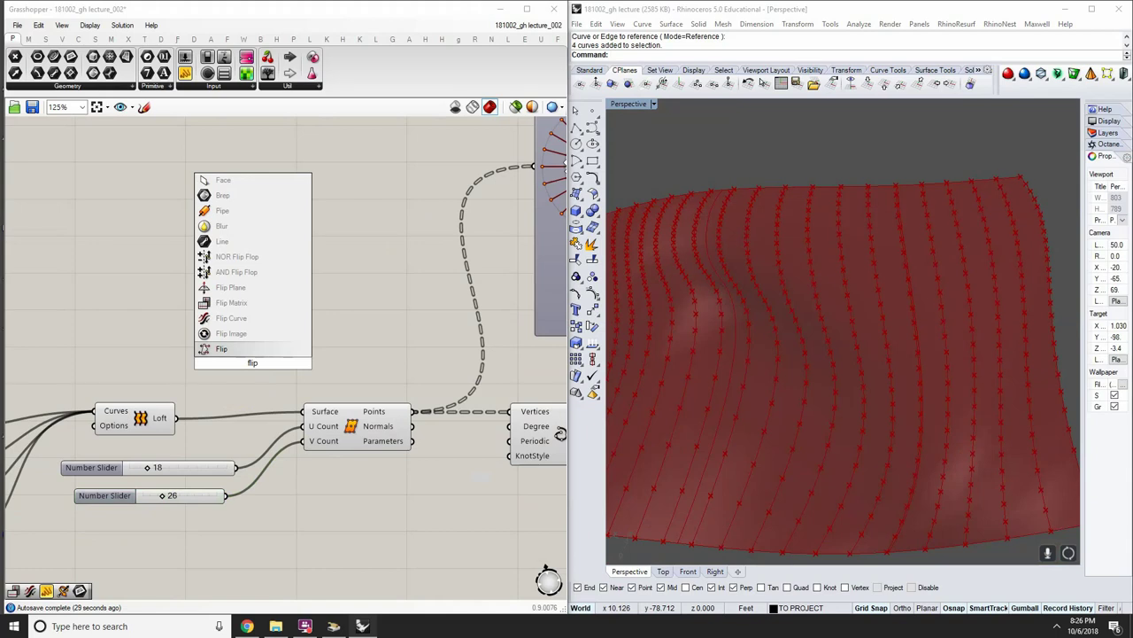
{"action": "left_click", "coordinate": [248, 350]}
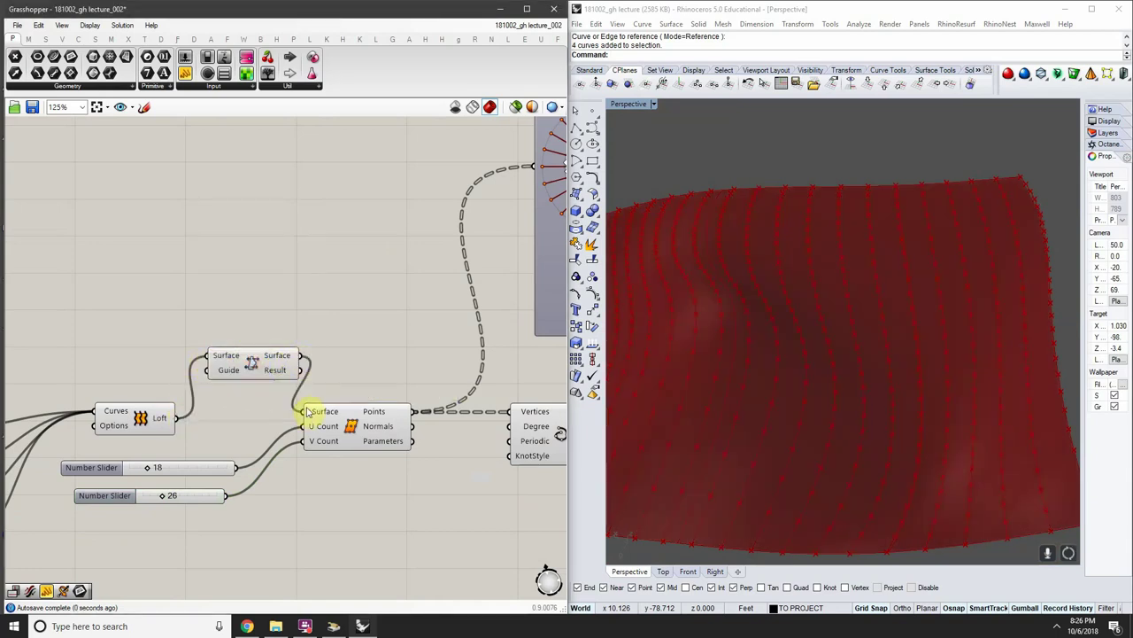
Set the V Count slider to 28 and the U Count slider to 27
{"action": "right_click_drag", "start_coordinate": [373, 364], "coordinate": [292, 371]}
{"action": "scroll", "coordinate": [291, 372], "scroll_direction": "down", "scroll_amount": 1}
{"action": "scroll", "coordinate": [125, 449], "scroll_direction": "up", "scroll_amount": 1}
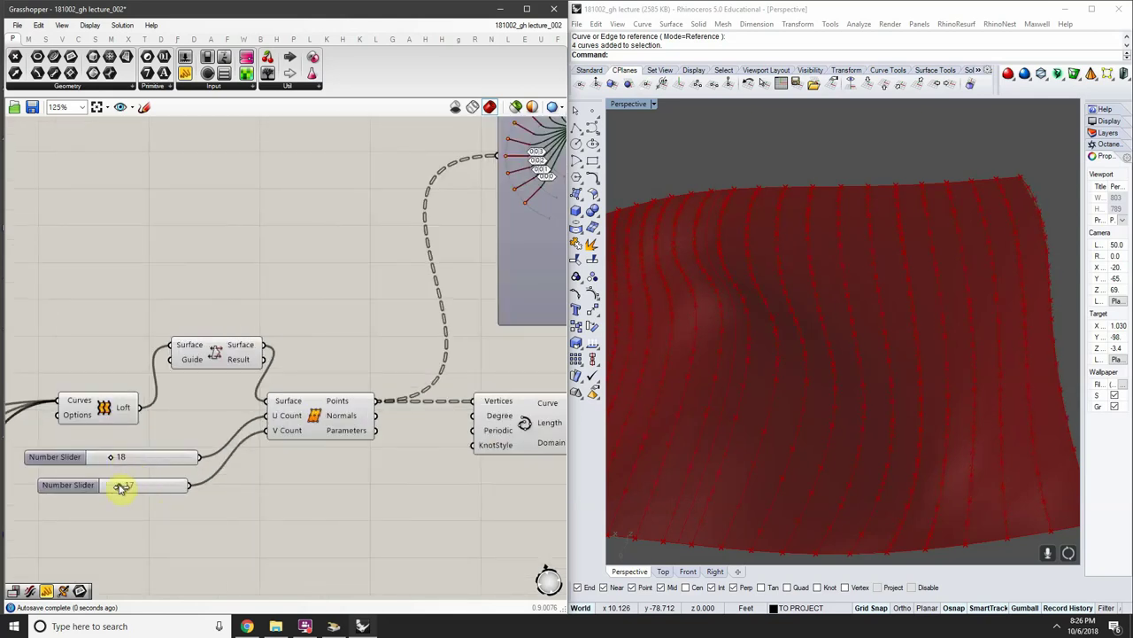
{"action": "right_click_drag", "start_coordinate": [150, 472], "coordinate": [126, 474]}
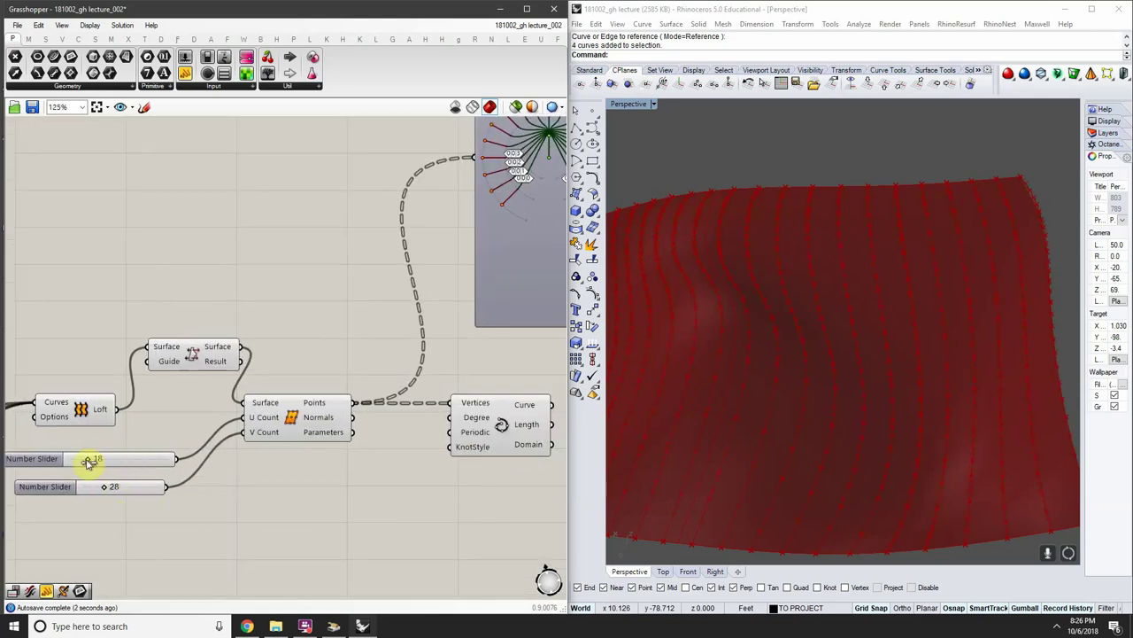
{"action": "left_click_drag", "start_coordinate": [88, 461], "coordinate": [98, 463]}
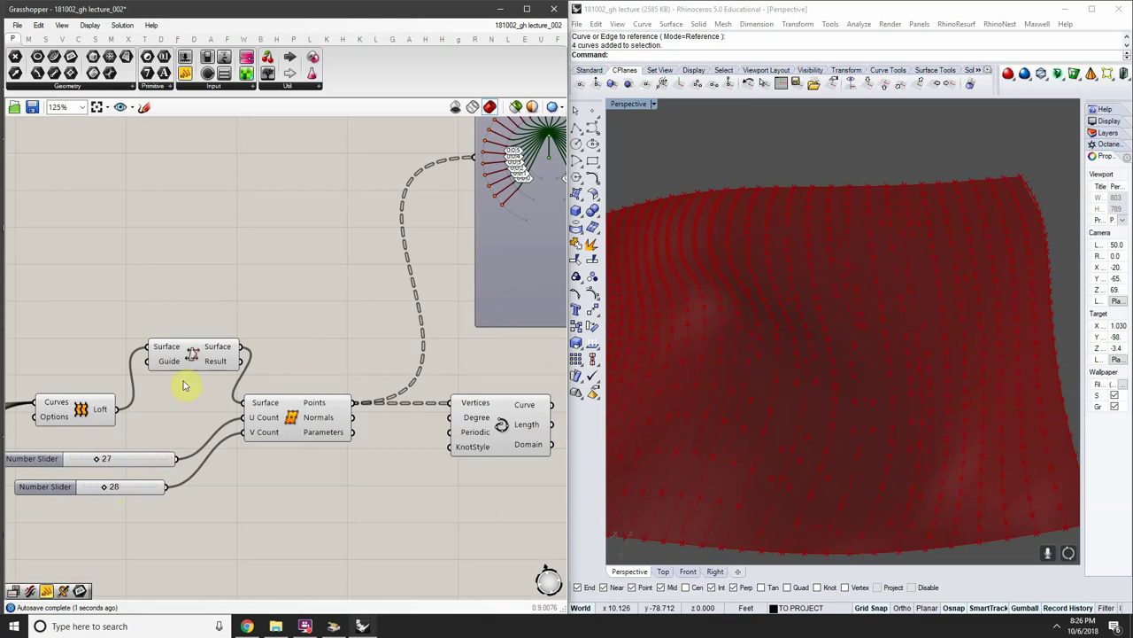
Delete the Flip component and reconnect the Loft output directly to the Divide Surface component's Surface input
{"action": "right_click_drag", "start_coordinate": [183, 381], "coordinate": [176, 388]}
{"action": "left_click_drag", "start_coordinate": [194, 391], "coordinate": [161, 321]}
{"action": "key", "text": "Delete"}
{"action": "left_click_drag", "start_coordinate": [109, 417], "coordinate": [266, 415]}
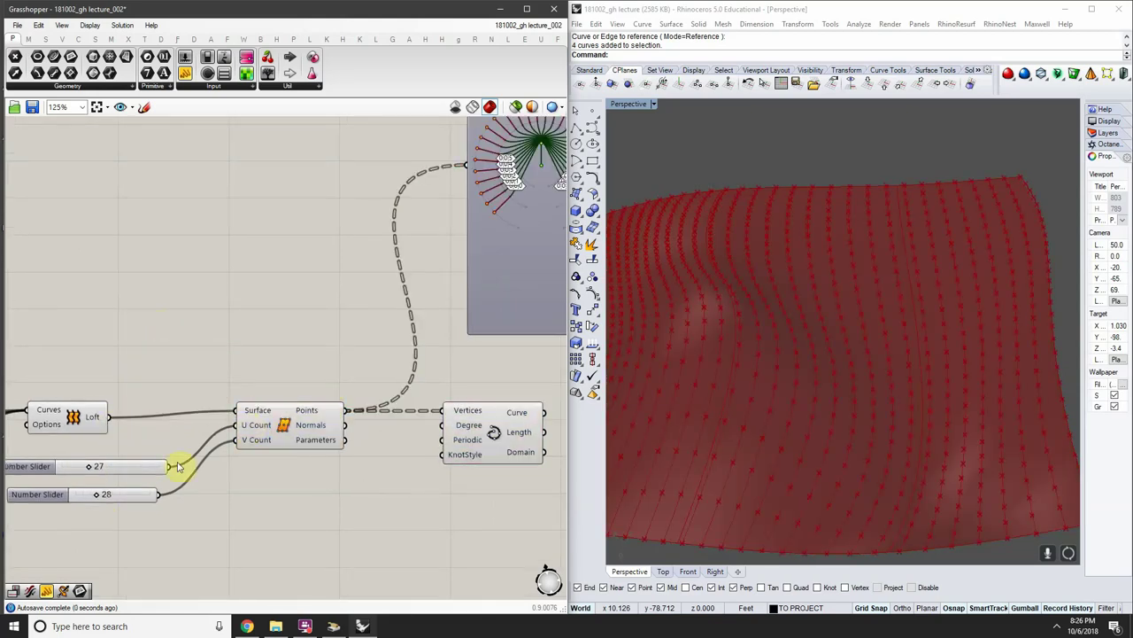
Set the U Count slider to 23
{"action": "left_click", "coordinate": [132, 471]}
{"action": "scroll", "coordinate": [95, 463], "scroll_direction": "up", "scroll_amount": 2}
{"action": "left_click_drag", "start_coordinate": [90, 467], "coordinate": [84, 466]}
{"action": "scroll", "coordinate": [442, 391], "scroll_direction": "down", "scroll_amount": 2}
Review the definition by highlighting the Param Viewer, the interpolation component and the four input curves, and inspect the whole surface in Rhino
{"action": "right_click_drag", "start_coordinate": [443, 391], "coordinate": [170, 407]}
{"action": "scroll", "coordinate": [171, 408], "scroll_direction": "down", "scroll_amount": 1}
{"action": "left_click_drag", "start_coordinate": [343, 368], "coordinate": [286, 310]}
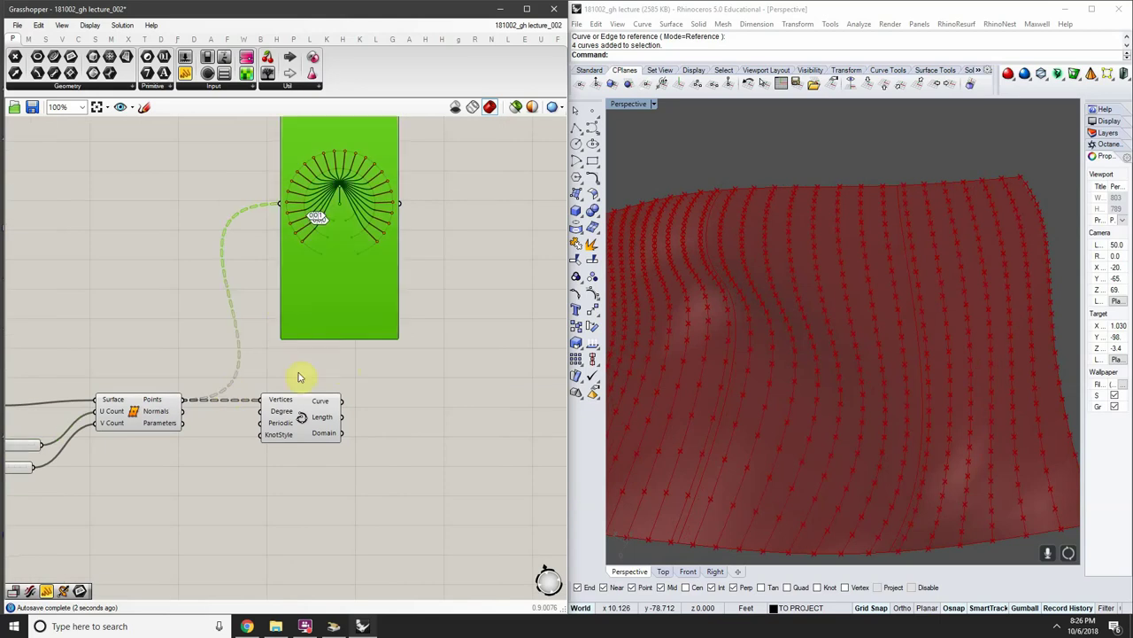
{"action": "right_click_drag", "start_coordinate": [237, 415], "coordinate": [345, 382]}
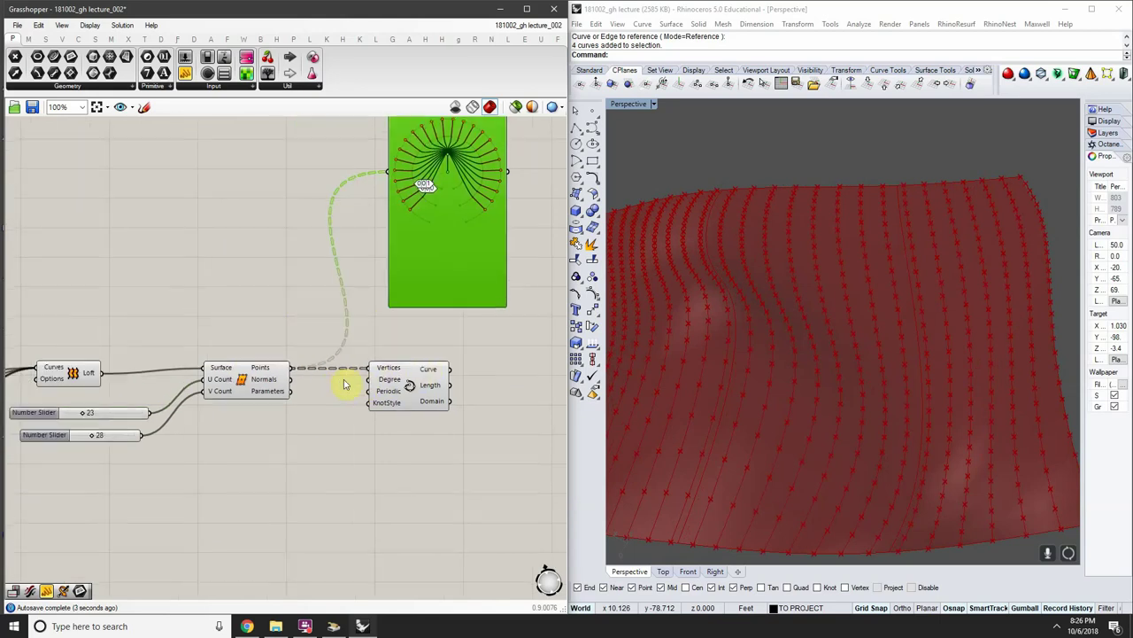
{"action": "left_click", "coordinate": [409, 387]}
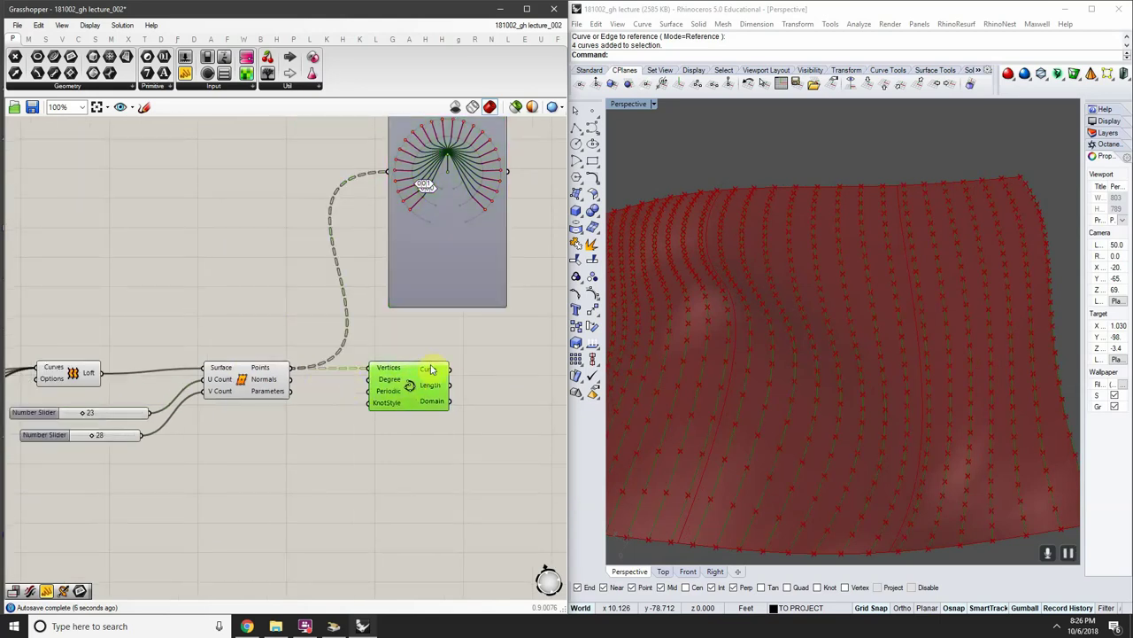
{"action": "left_click", "coordinate": [265, 375]}
{"action": "right_click_drag", "start_coordinate": [141, 364], "coordinate": [336, 361]}
{"action": "left_click_drag", "start_coordinate": [330, 331], "coordinate": [303, 355]}
{"action": "left_click_drag", "start_coordinate": [163, 340], "coordinate": [105, 509]}
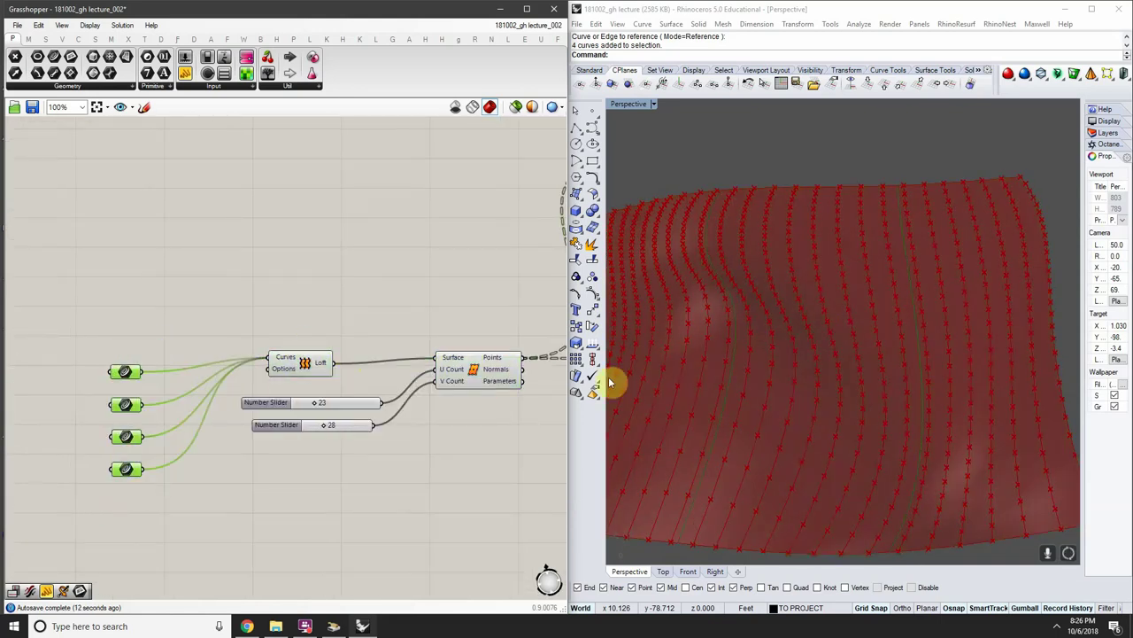
{"action": "right_click_drag", "start_coordinate": [795, 307], "coordinate": [834, 299]}
{"action": "scroll", "coordinate": [850, 318], "scroll_direction": "down", "scroll_amount": 4}
{"action": "left_click", "coordinate": [442, 421]}
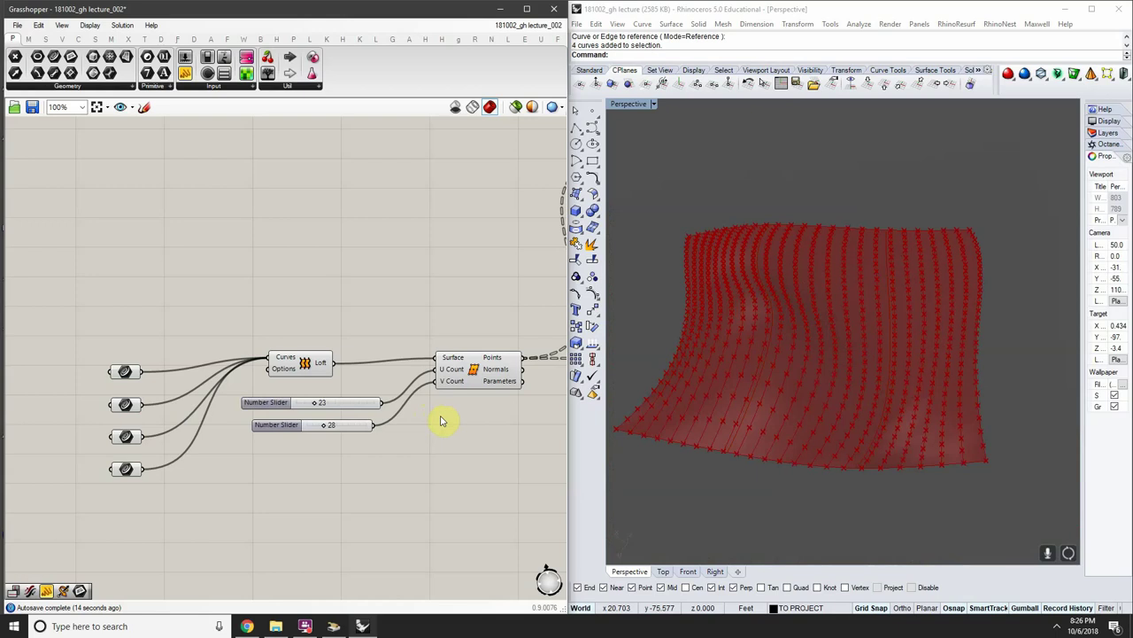
Examine the Curvature component and its connections in the existing definition below
{"action": "scroll", "coordinate": [443, 421], "scroll_direction": "down", "scroll_amount": 5}
{"action": "scroll", "coordinate": [381, 337], "scroll_direction": "up", "scroll_amount": 4}
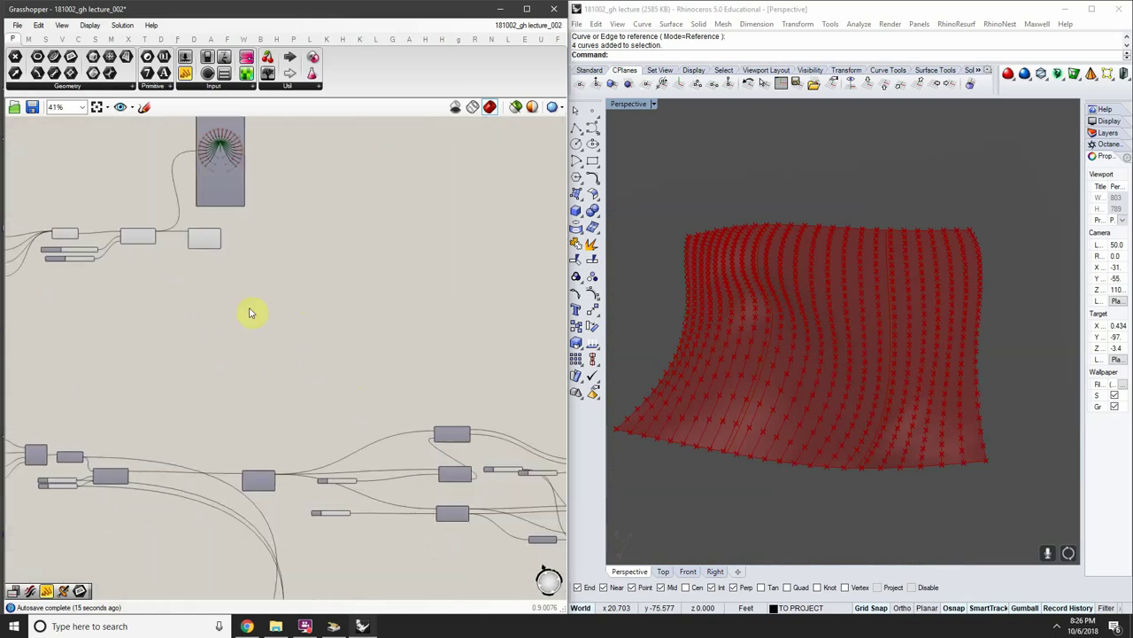
{"action": "left_click", "coordinate": [494, 498]}
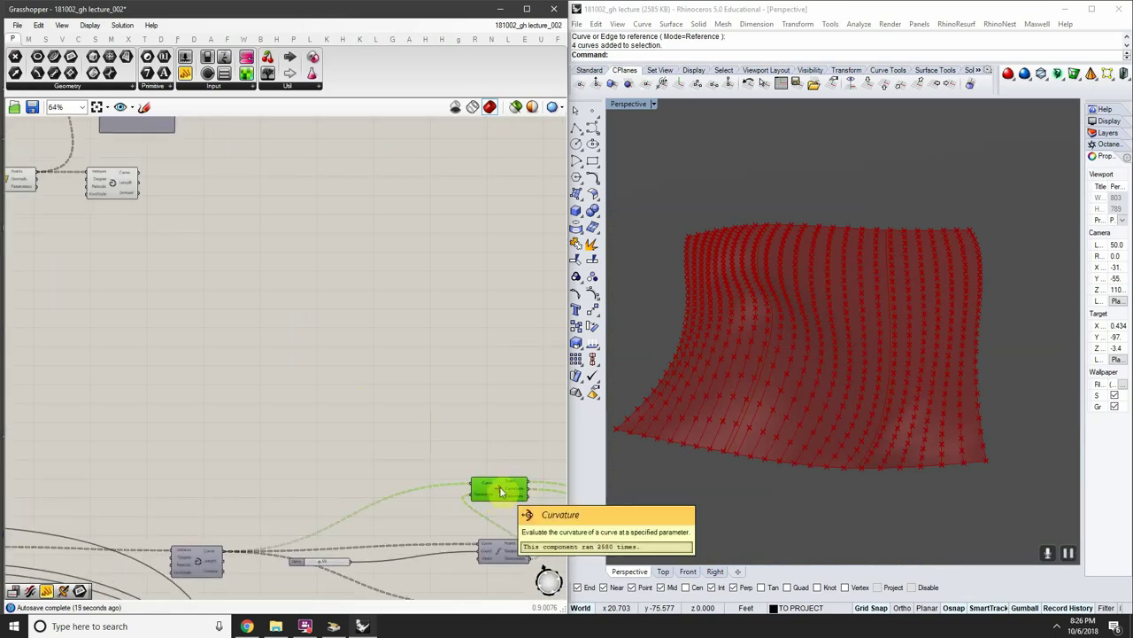
{"action": "right_click_drag", "start_coordinate": [500, 486], "coordinate": [404, 381]}
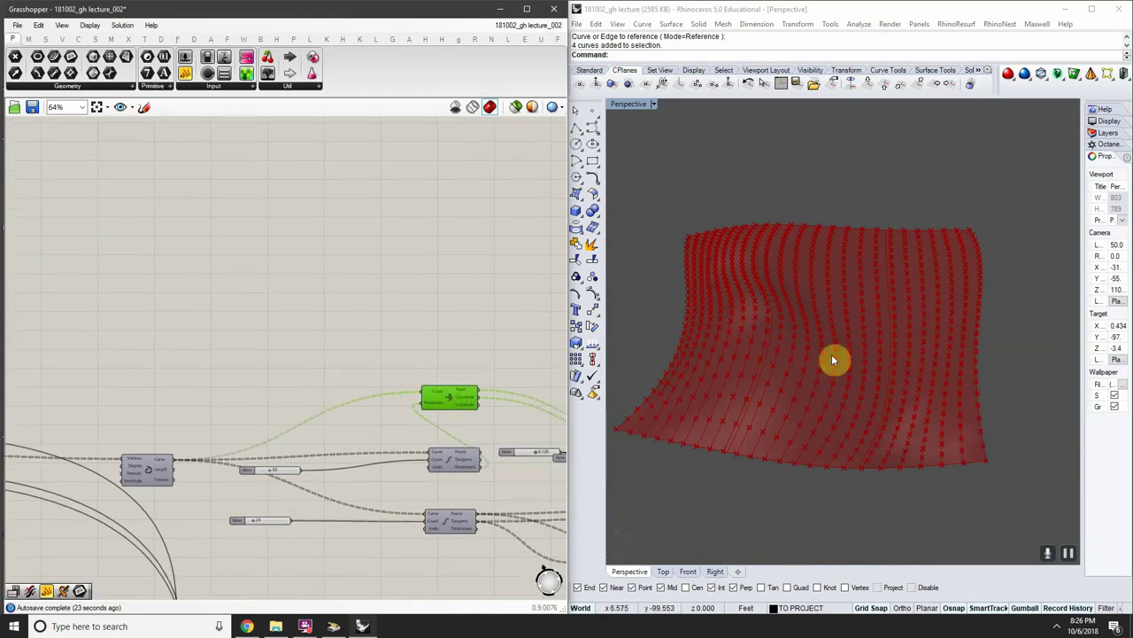
{"action": "scroll", "coordinate": [485, 382], "scroll_direction": "down", "scroll_amount": 2}
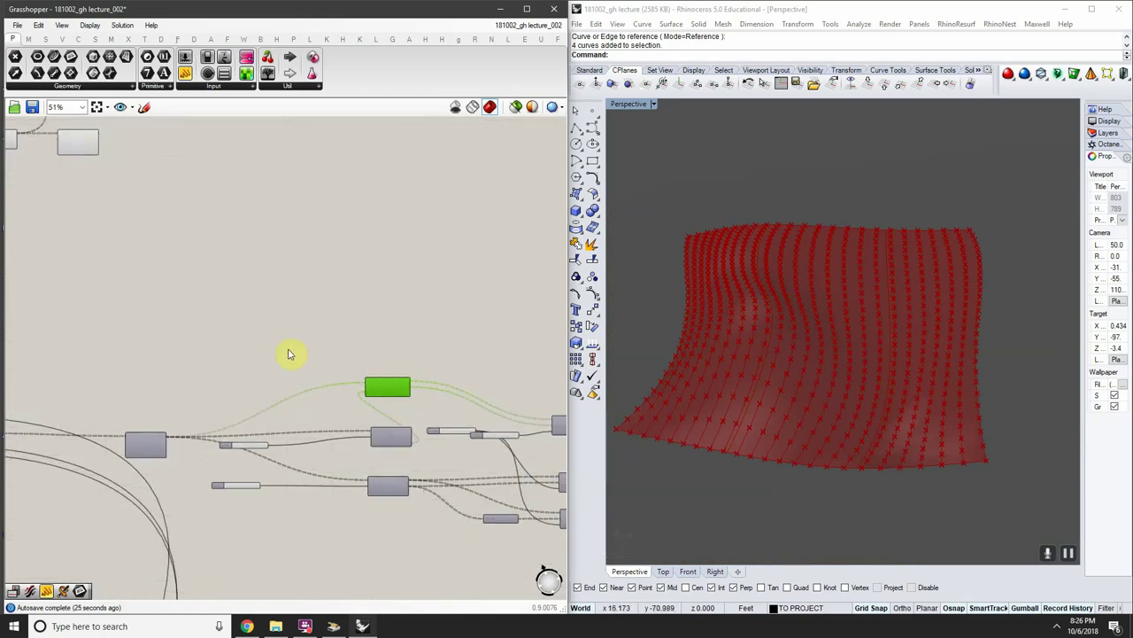
{"action": "scroll", "coordinate": [478, 403], "scroll_direction": "up", "scroll_amount": 3}
Highlight the three Start-Direction-Length line components and move their two length sliders closer to the inputs they feed
{"action": "left_click", "coordinate": [474, 403]}
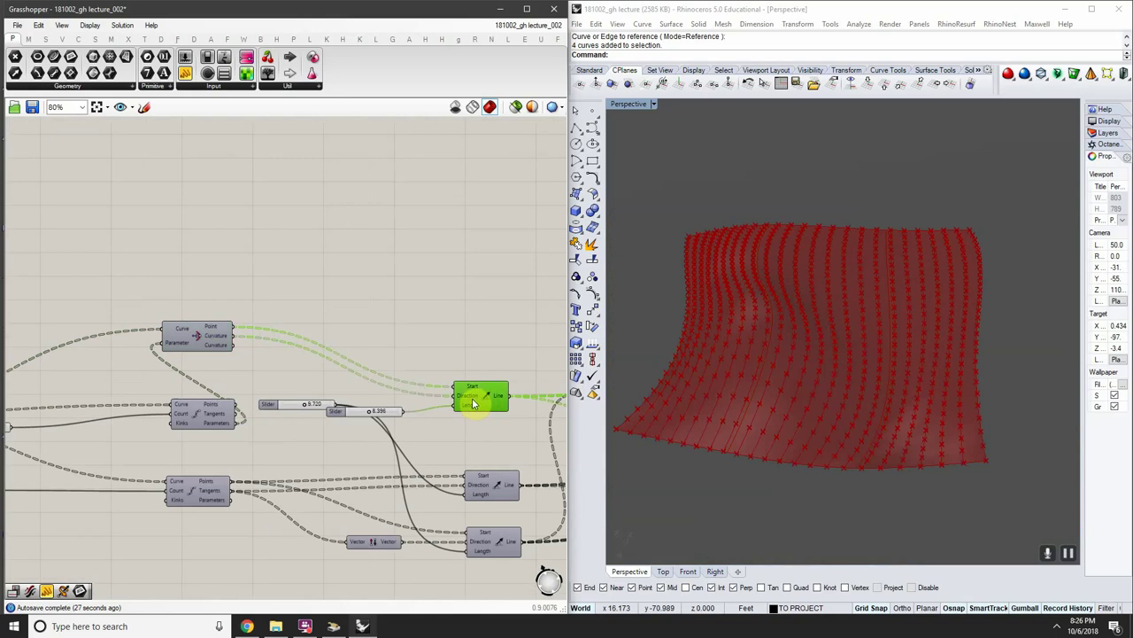
{"action": "left_click", "coordinate": [492, 482]}
{"action": "left_click", "coordinate": [493, 538]}
{"action": "left_click_drag", "start_coordinate": [371, 413], "coordinate": [375, 444]}
{"action": "left_click_drag", "start_coordinate": [303, 409], "coordinate": [381, 483]}
{"action": "scroll", "coordinate": [381, 482], "scroll_direction": "down", "scroll_amount": 1}
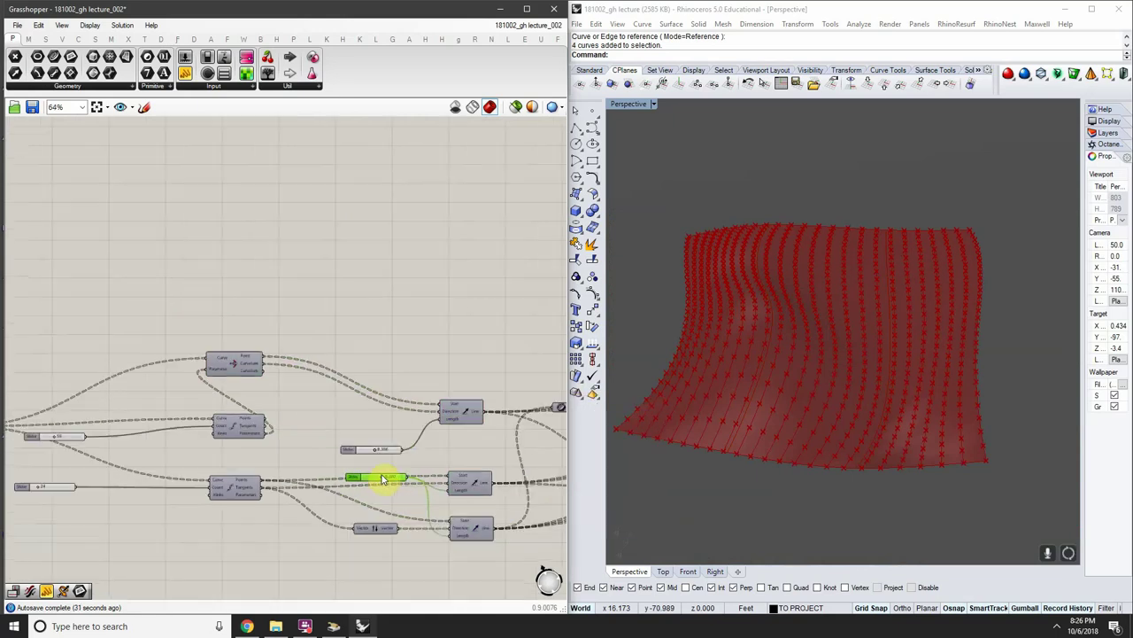
Examine the two curve division components and their Count sliders in the existing definition
{"action": "right_click_drag", "start_coordinate": [204, 429], "coordinate": [328, 425]}
{"action": "scroll", "coordinate": [196, 429], "scroll_direction": "up", "scroll_amount": 1}
{"action": "scroll", "coordinate": [412, 425], "scroll_direction": "down", "scroll_amount": 2}
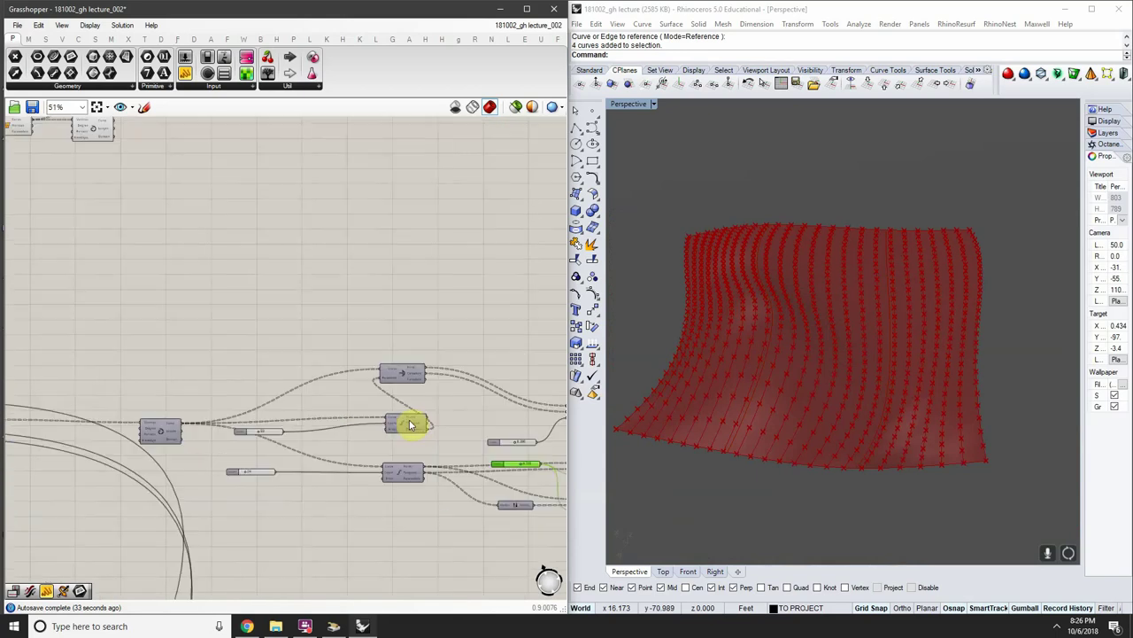
{"action": "scroll", "coordinate": [405, 378], "scroll_direction": "up", "scroll_amount": 3}
{"action": "scroll", "coordinate": [405, 380], "scroll_direction": "down", "scroll_amount": 1}
{"action": "right_click_drag", "start_coordinate": [403, 379], "coordinate": [439, 382]}
{"action": "left_click", "coordinate": [440, 459]}
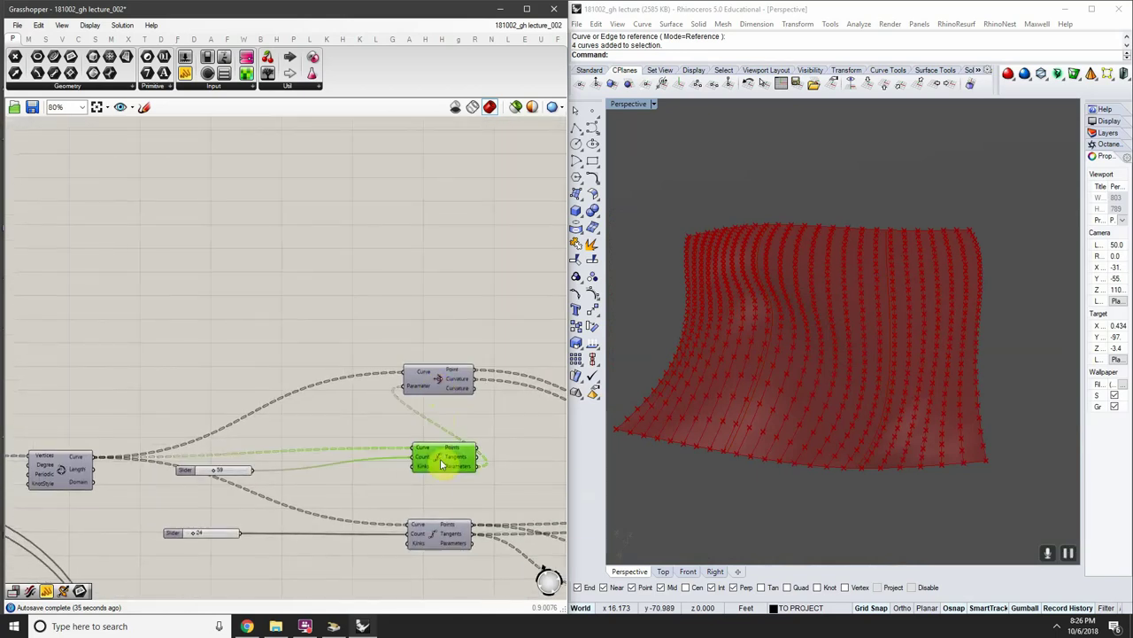
{"action": "left_click", "coordinate": [441, 535]}
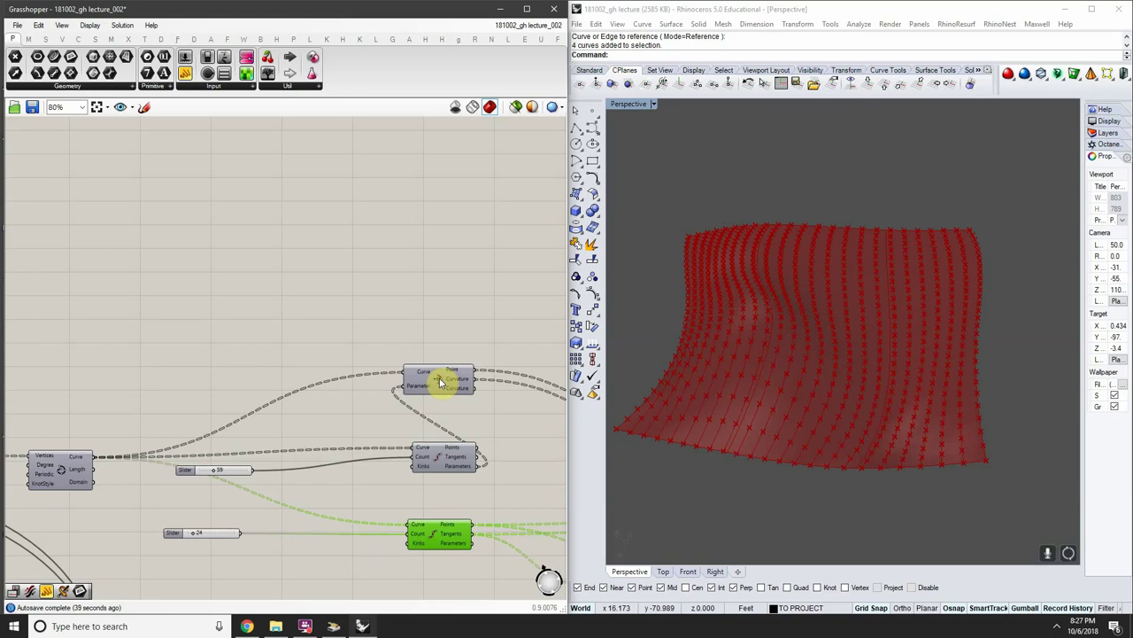
Move the Curvature component farther up and to the right of the curve division component that feeds its Parameter input
{"action": "scroll", "coordinate": [440, 379], "scroll_direction": "down", "scroll_amount": 2}
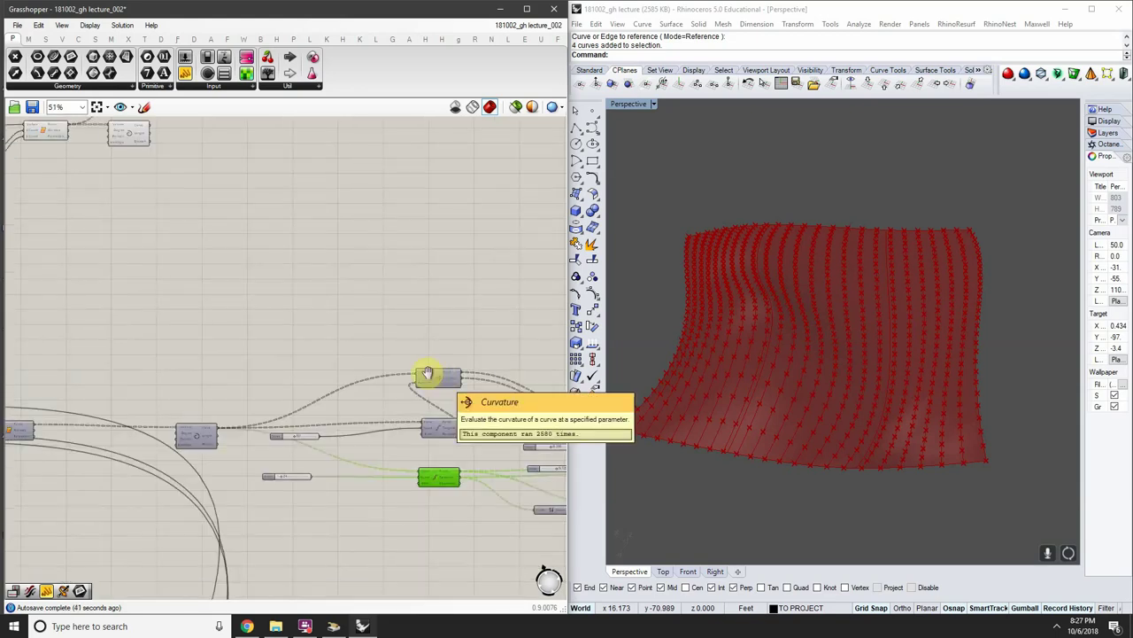
{"action": "right_click_drag", "start_coordinate": [439, 378], "coordinate": [345, 373]}
{"action": "scroll", "coordinate": [345, 371], "scroll_direction": "up", "scroll_amount": 2}
{"action": "left_click_drag", "start_coordinate": [346, 372], "coordinate": [441, 352]}
{"action": "scroll", "coordinate": [440, 352], "scroll_direction": "down", "scroll_amount": 1}
{"action": "right_click_drag", "start_coordinate": [309, 362], "coordinate": [377, 378]}
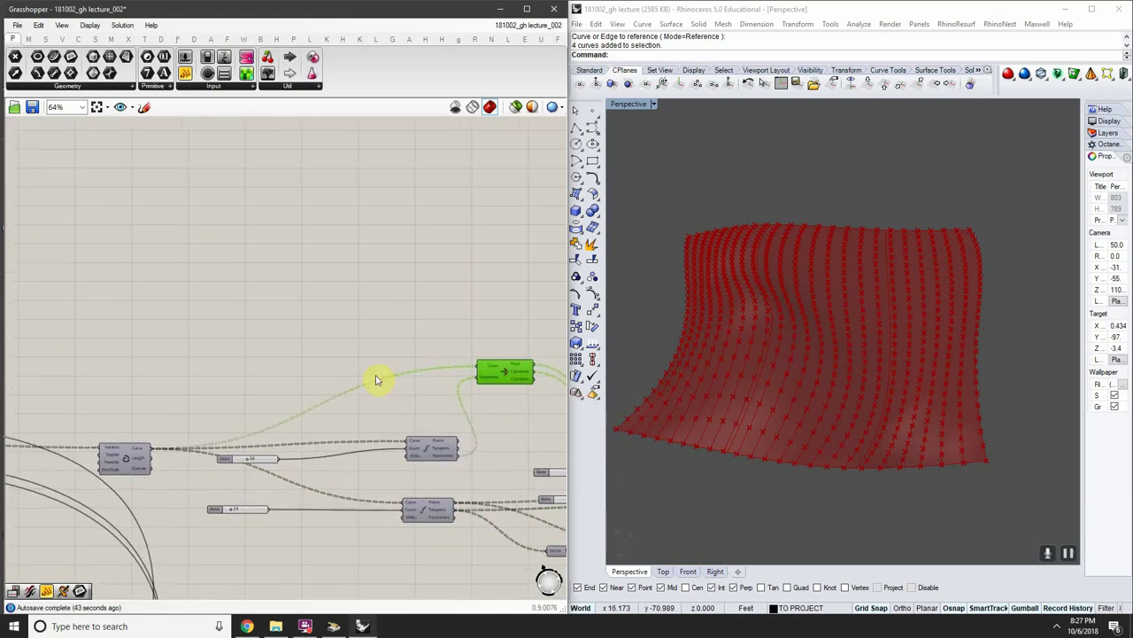
Add a Divide Curve component beside the new definition's interpolated curve component and duplicate it directly below
{"action": "scroll", "coordinate": [406, 448], "scroll_direction": "up", "scroll_amount": 2}
{"action": "scroll", "coordinate": [451, 463], "scroll_direction": "down", "scroll_amount": 2}
{"action": "right_click_drag", "start_coordinate": [384, 430], "coordinate": [485, 490]}
{"action": "scroll", "coordinate": [485, 491], "scroll_direction": "down", "scroll_amount": 2}
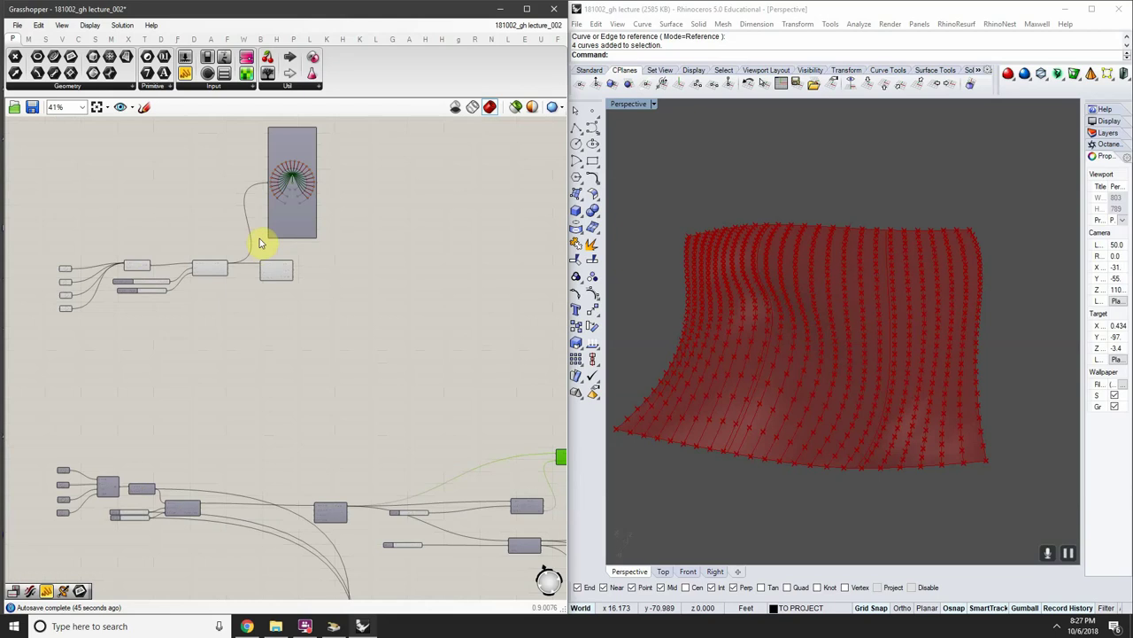
{"action": "scroll", "coordinate": [273, 269], "scroll_direction": "up", "scroll_amount": 3}
{"action": "right_click_drag", "start_coordinate": [274, 271], "coordinate": [160, 321]}
{"action": "scroll", "coordinate": [392, 372], "scroll_direction": "up", "scroll_amount": 2}
{"action": "double_click", "coordinate": [373, 352]}
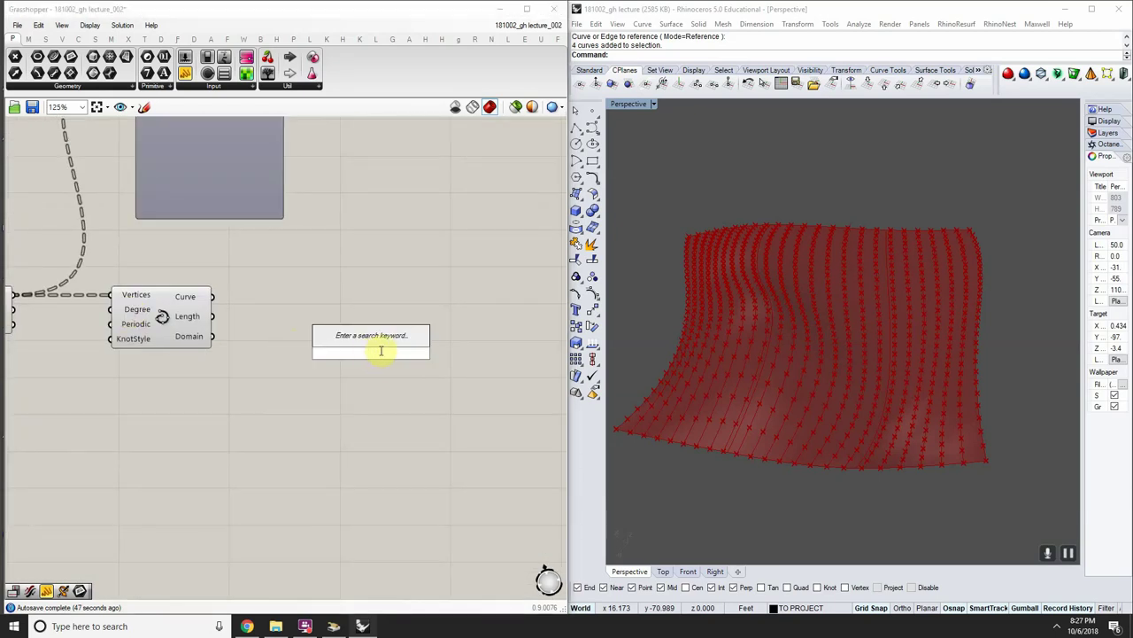
{"action": "type", "text": "divide"}
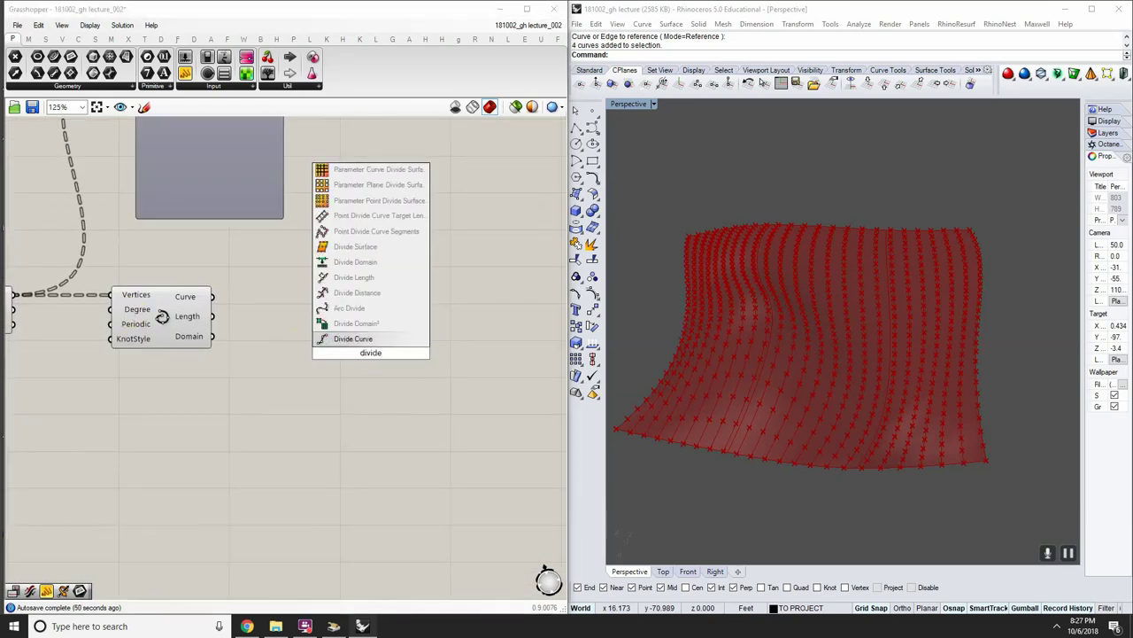
{"action": "key", "text": "Return"}
{"action": "left_click", "coordinate": [380, 349]}
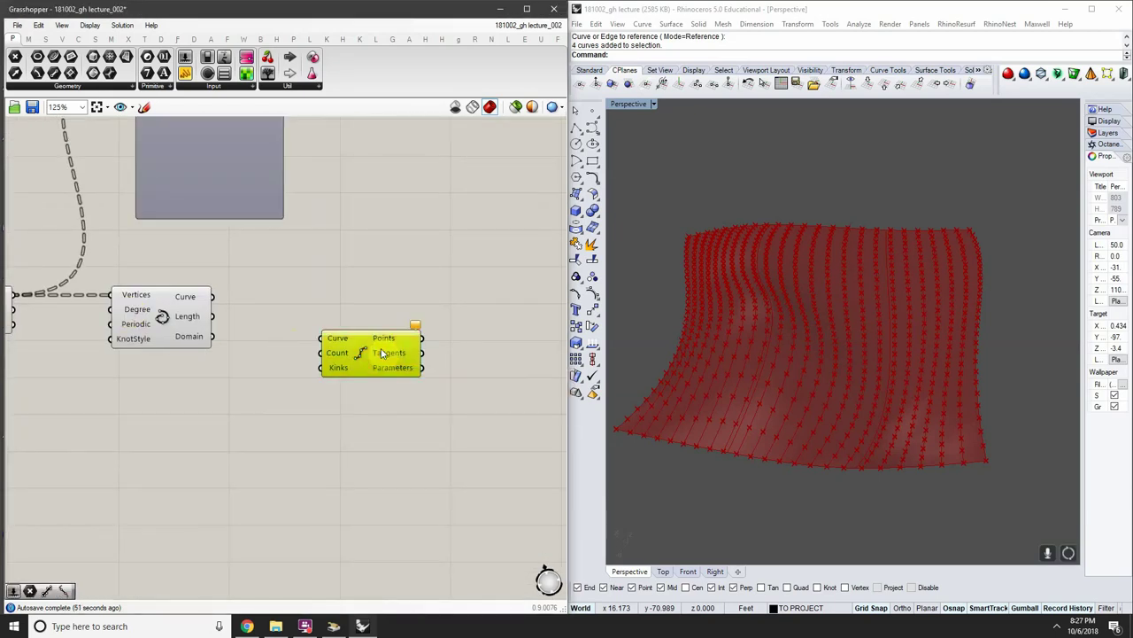
{"action": "left_click_drag", "start_coordinate": [354, 374], "coordinate": [365, 492], "text": "alt"}
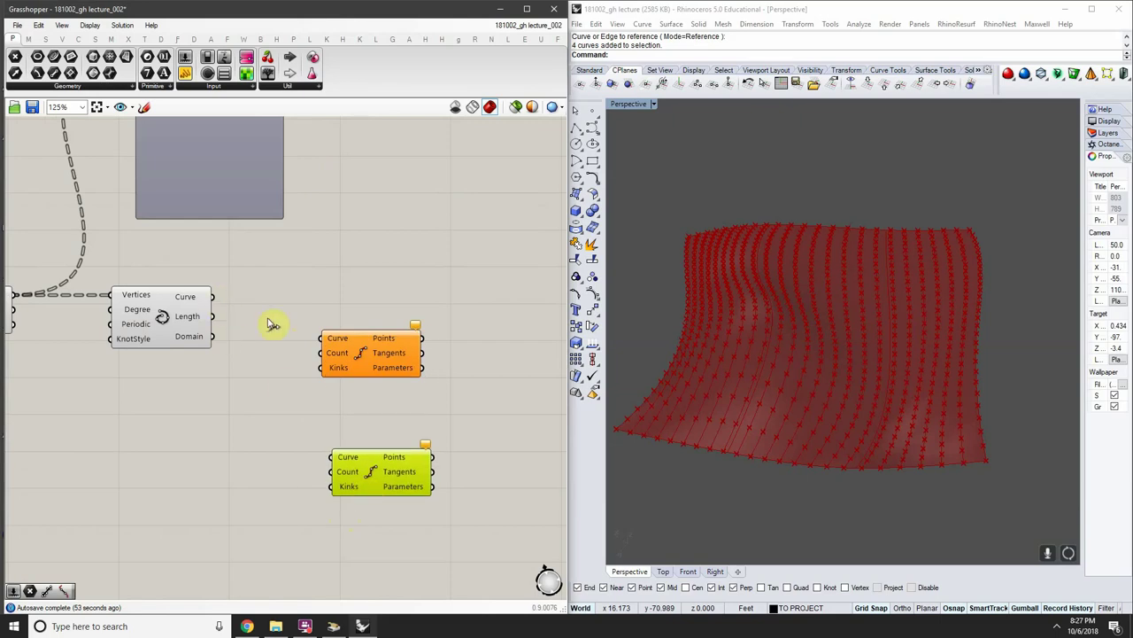
Connect the interpolated curve component's Curve output to the Curve inputs of both Divide Curve components
{"action": "left_click_drag", "start_coordinate": [213, 296], "coordinate": [329, 457]}
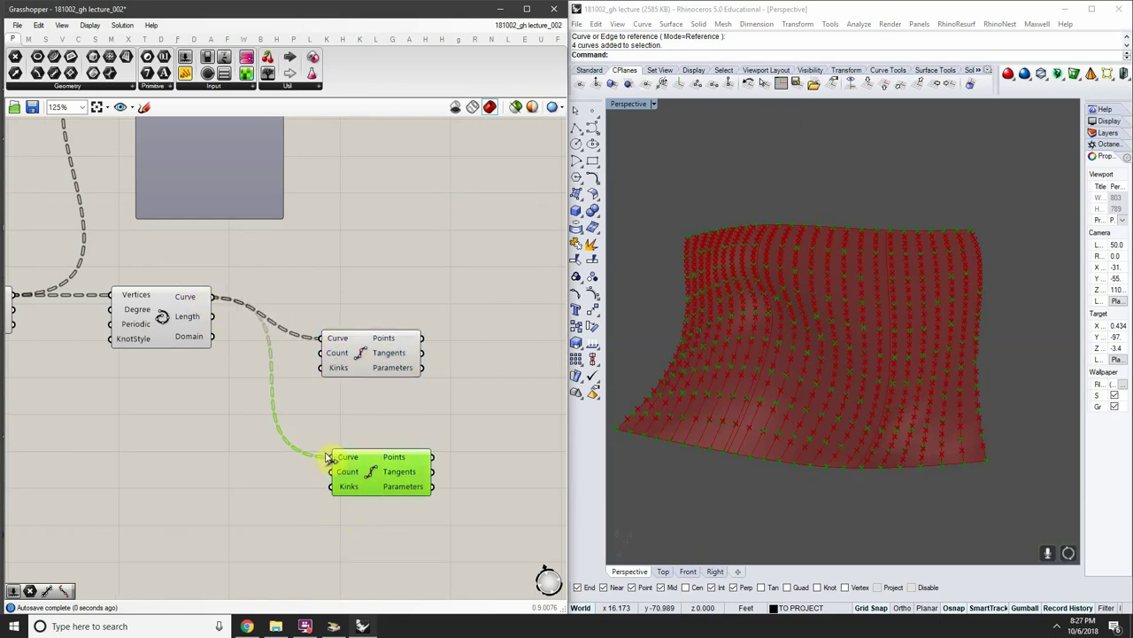
{"action": "scroll", "coordinate": [328, 457], "scroll_direction": "down", "scroll_amount": 2}
{"action": "right_click_drag", "start_coordinate": [328, 457], "coordinate": [375, 419]}
{"action": "left_click_drag", "start_coordinate": [398, 425], "coordinate": [401, 415]}
{"action": "left_click", "coordinate": [404, 364]}
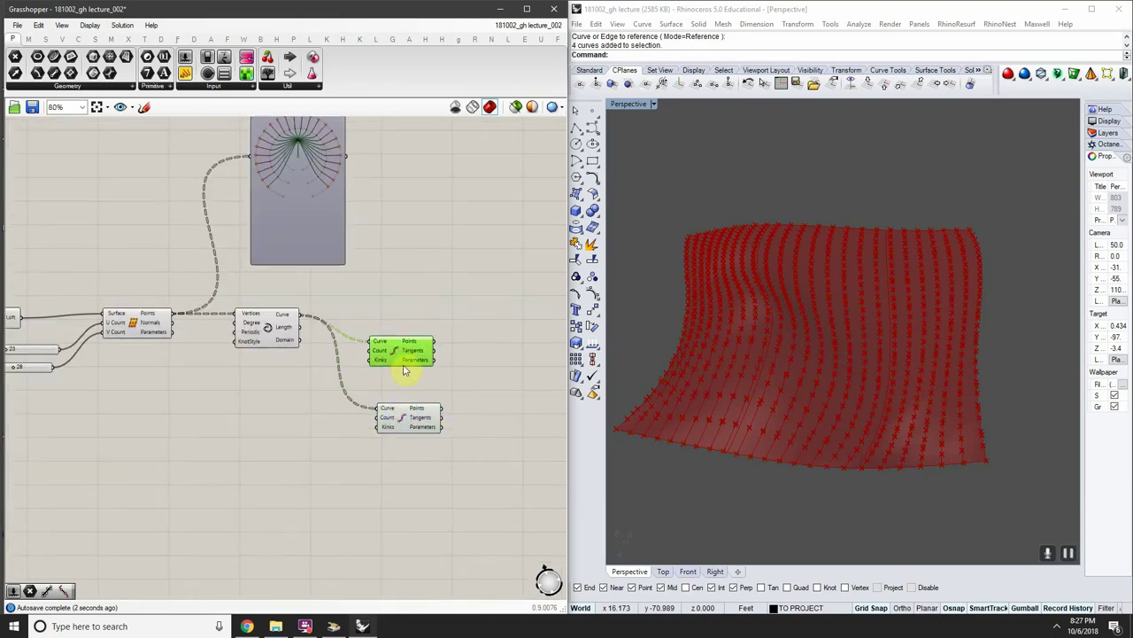
{"action": "scroll", "coordinate": [405, 382], "scroll_direction": "up", "scroll_amount": 1}
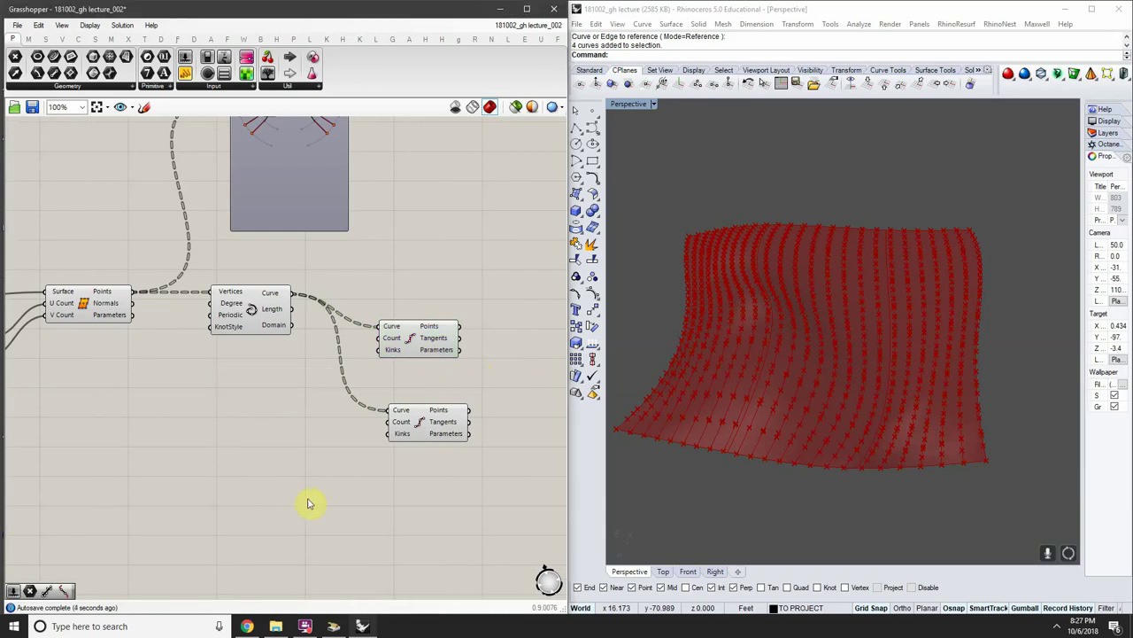
Add a number slider set to 10 and connect it to the Count inputs of both Divide Curve components
{"action": "scroll", "coordinate": [309, 501], "scroll_direction": "down", "scroll_amount": 4}
{"action": "right_click_drag", "start_coordinate": [260, 337], "coordinate": [222, 316]}
{"action": "scroll", "coordinate": [223, 322], "scroll_direction": "up", "scroll_amount": 1}
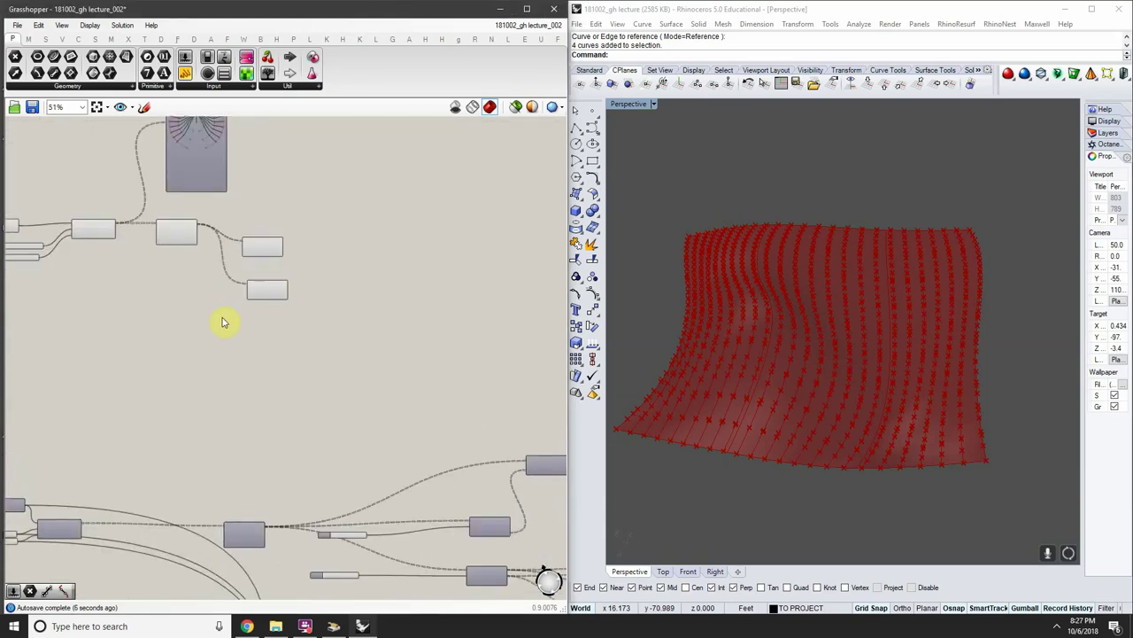
{"action": "double_click", "coordinate": [162, 279]}
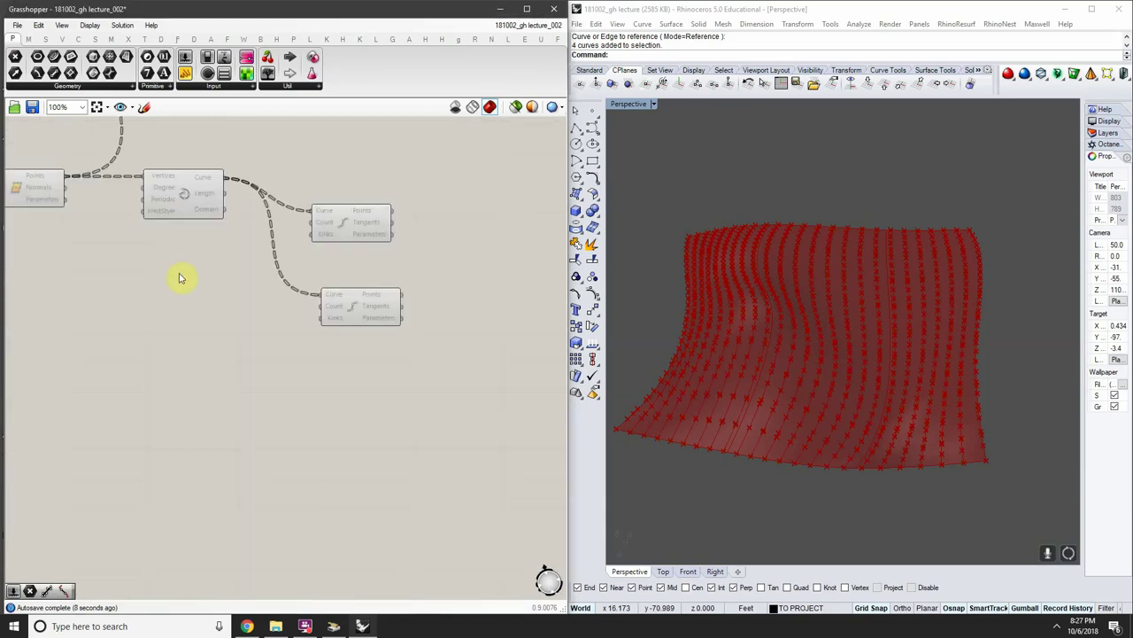
{"action": "type", "text": "number slider"}
{"action": "key", "text": "Return"}
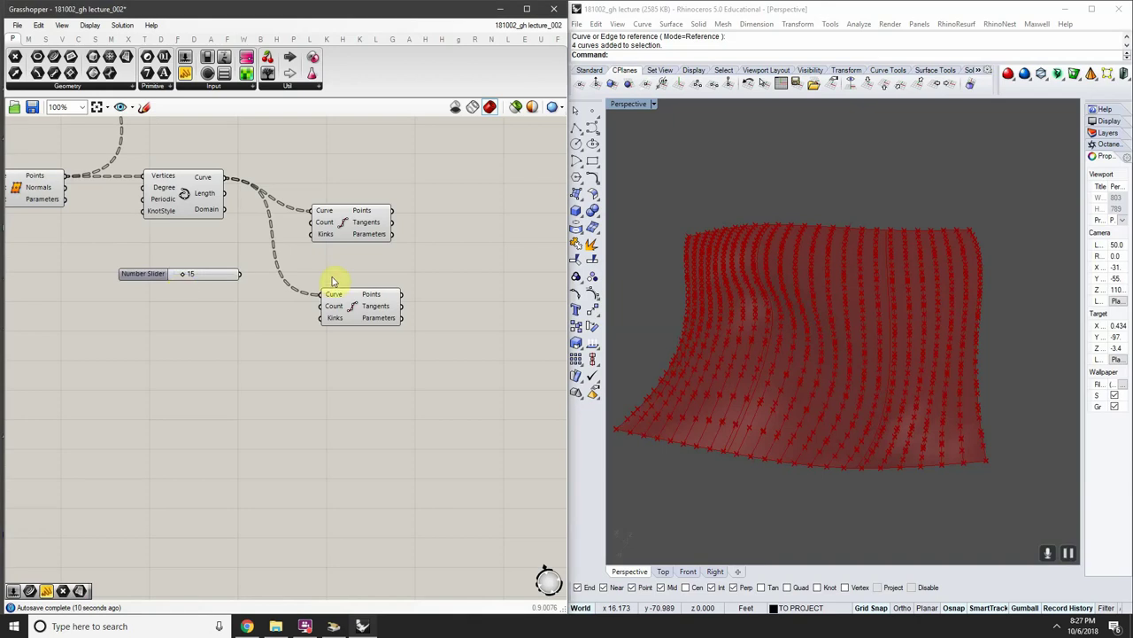
{"action": "scroll", "coordinate": [243, 270], "scroll_direction": "up", "scroll_amount": 2}
{"action": "left_click_drag", "start_coordinate": [328, 202], "coordinate": [346, 178]}
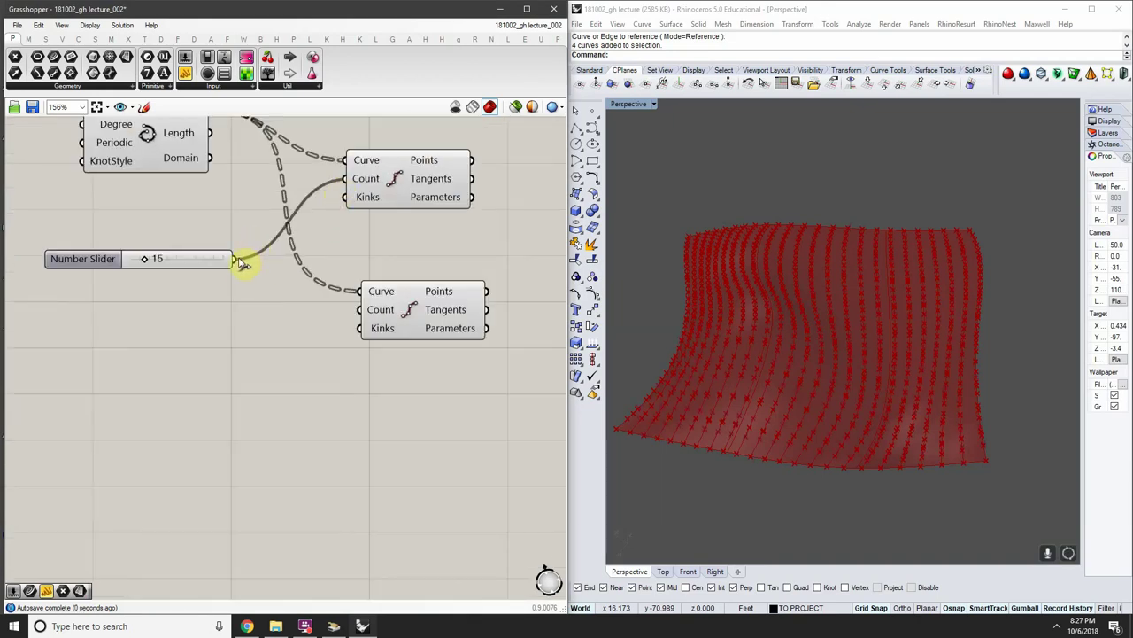
{"action": "left_click_drag", "start_coordinate": [237, 259], "coordinate": [359, 311]}
{"action": "scroll", "coordinate": [361, 311], "scroll_direction": "down", "scroll_amount": 2}
{"action": "scroll", "coordinate": [247, 279], "scroll_direction": "up", "scroll_amount": 2}
Move the number slider and both Divide Curve components together farther down and away from the interpolated curve component
{"action": "left_click_drag", "start_coordinate": [211, 279], "coordinate": [38, 197]}
{"action": "scroll", "coordinate": [263, 292], "scroll_direction": "down", "scroll_amount": 6}
{"action": "scroll", "coordinate": [165, 254], "scroll_direction": "up", "scroll_amount": 3}
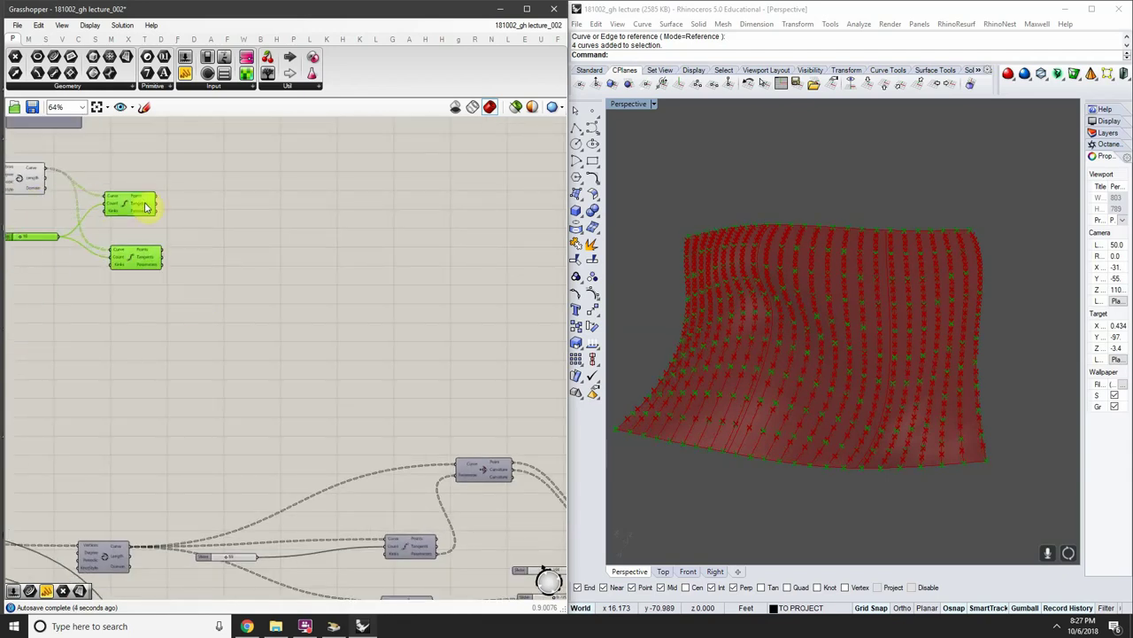
{"action": "left_click_drag", "start_coordinate": [154, 198], "coordinate": [225, 254]}
Realign the existing definition's Curvature component with its Start-Direction-Length line component, placing the line's length slider just below the Curvature component
{"action": "scroll", "coordinate": [225, 254], "scroll_direction": "down", "scroll_amount": 2}
{"action": "scroll", "coordinate": [280, 261], "scroll_direction": "up", "scroll_amount": 2}
{"action": "right_click_drag", "start_coordinate": [225, 255], "coordinate": [112, 191]}
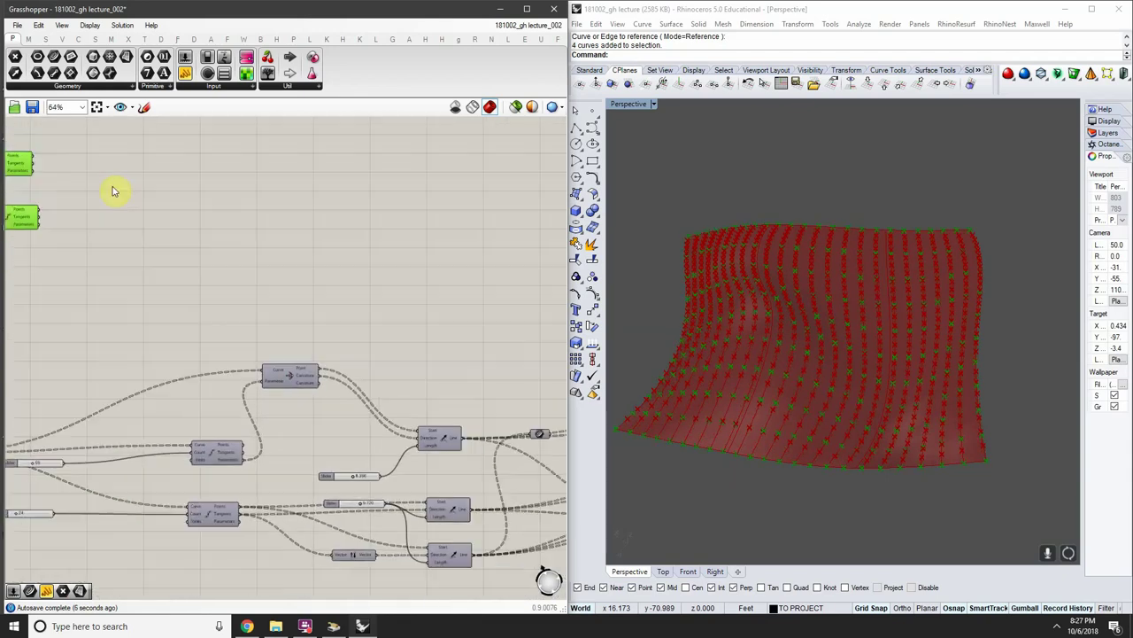
{"action": "scroll", "coordinate": [292, 349], "scroll_direction": "up", "scroll_amount": 3}
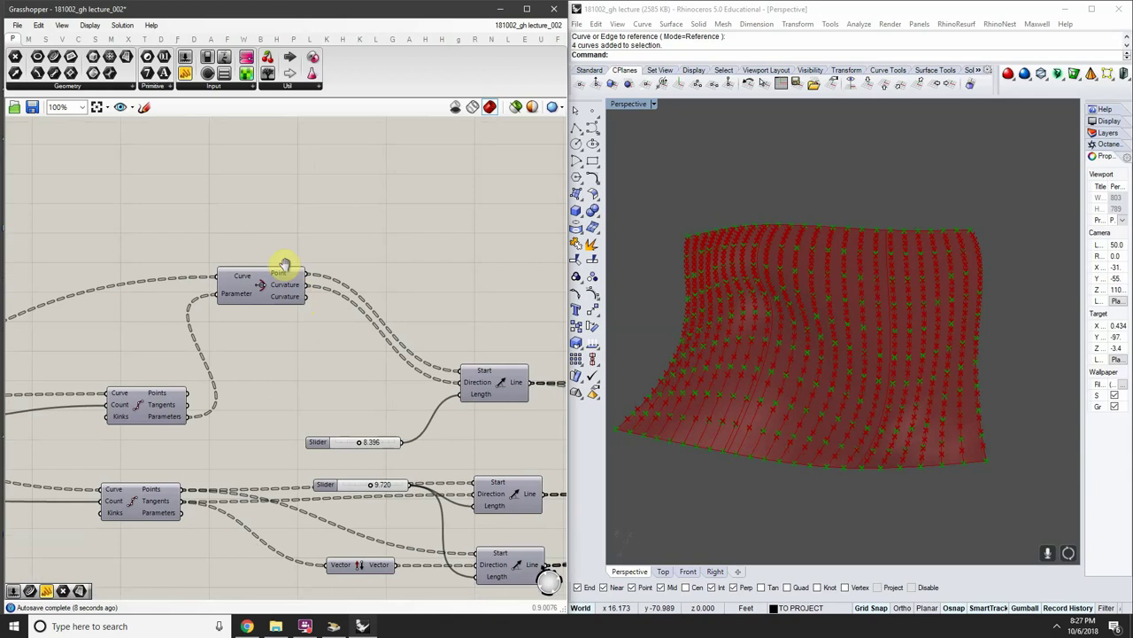
{"action": "scroll", "coordinate": [264, 247], "scroll_direction": "up", "scroll_amount": 1}
{"action": "left_click", "coordinate": [239, 241]}
{"action": "left_click_drag", "start_coordinate": [261, 250], "coordinate": [347, 271]}
{"action": "right_click_drag", "start_coordinate": [436, 296], "coordinate": [294, 294]}
{"action": "left_click_drag", "start_coordinate": [366, 350], "coordinate": [367, 263]}
{"action": "left_click_drag", "start_coordinate": [226, 439], "coordinate": [255, 328]}
{"action": "scroll", "coordinate": [254, 329], "scroll_direction": "down", "scroll_amount": 3}
{"action": "right_click_drag", "start_coordinate": [163, 332], "coordinate": [255, 314]}
{"action": "scroll", "coordinate": [331, 313], "scroll_direction": "up", "scroll_amount": 3}
{"action": "scroll", "coordinate": [256, 312], "scroll_direction": "down", "scroll_amount": 3}
{"action": "scroll", "coordinate": [297, 291], "scroll_direction": "up", "scroll_amount": 3}
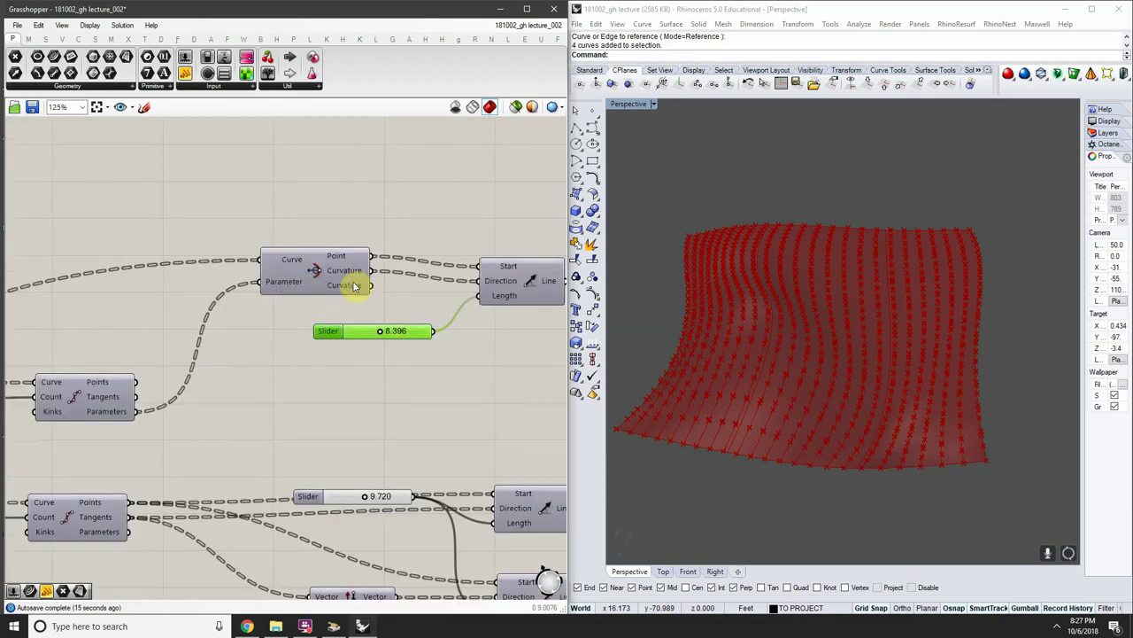
Move the curve parameter fed by the lowest line component down beside that component's Line output
{"action": "scroll", "coordinate": [394, 290], "scroll_direction": "down", "scroll_amount": 2}
{"action": "right_click_drag", "start_coordinate": [394, 290], "coordinate": [295, 276]}
{"action": "right_click_drag", "start_coordinate": [429, 307], "coordinate": [382, 314]}
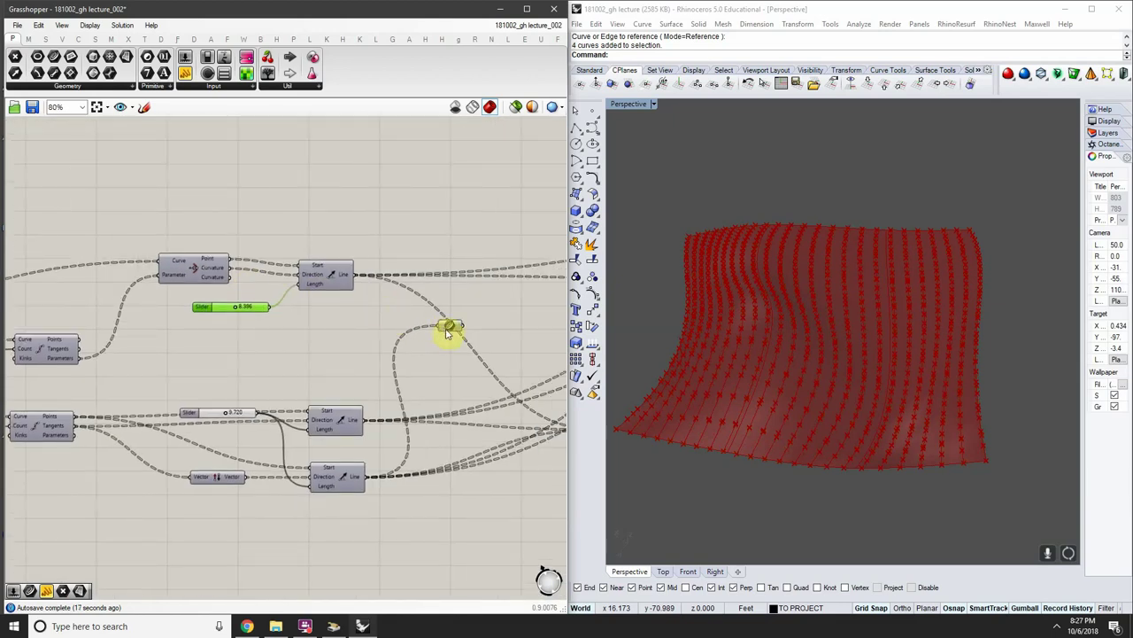
{"action": "left_click_drag", "start_coordinate": [447, 334], "coordinate": [454, 453]}
Examine how the curve division, Curvature and line components connect in the existing definition
{"action": "scroll", "coordinate": [455, 453], "scroll_direction": "down", "scroll_amount": 2}
{"action": "right_click_drag", "start_coordinate": [461, 451], "coordinate": [382, 458]}
{"action": "right_click_drag", "start_coordinate": [549, 400], "coordinate": [395, 377]}
{"action": "right_click_drag", "start_coordinate": [243, 364], "coordinate": [423, 351]}
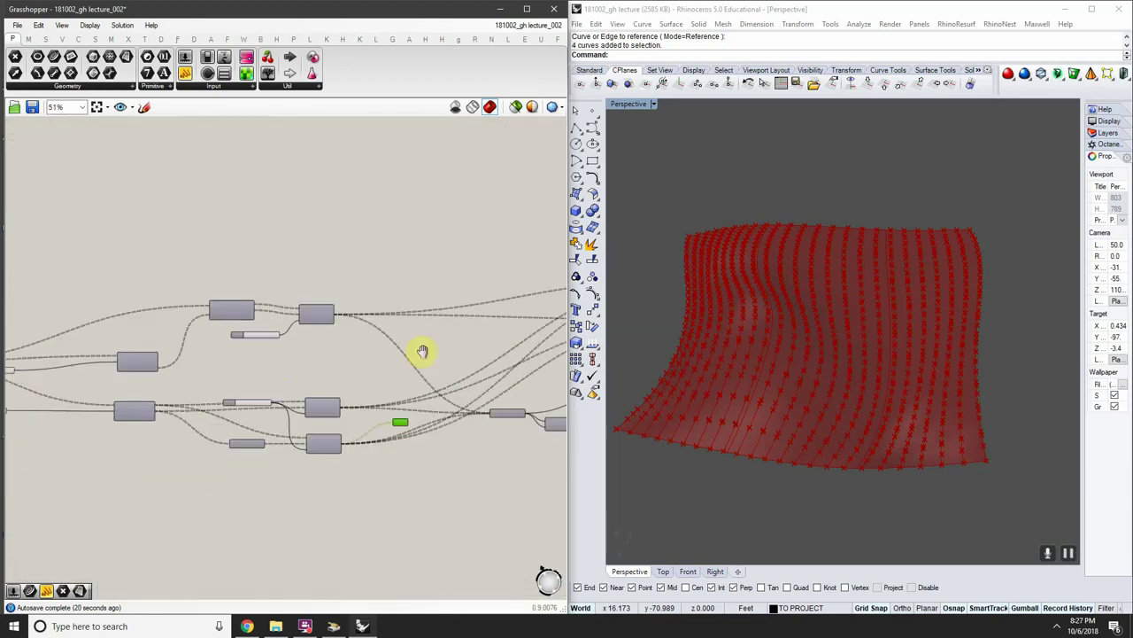
{"action": "scroll", "coordinate": [242, 352], "scroll_direction": "up", "scroll_amount": 3}
{"action": "right_click_drag", "start_coordinate": [278, 295], "coordinate": [324, 322]}
{"action": "scroll", "coordinate": [405, 343], "scroll_direction": "down", "scroll_amount": 2}
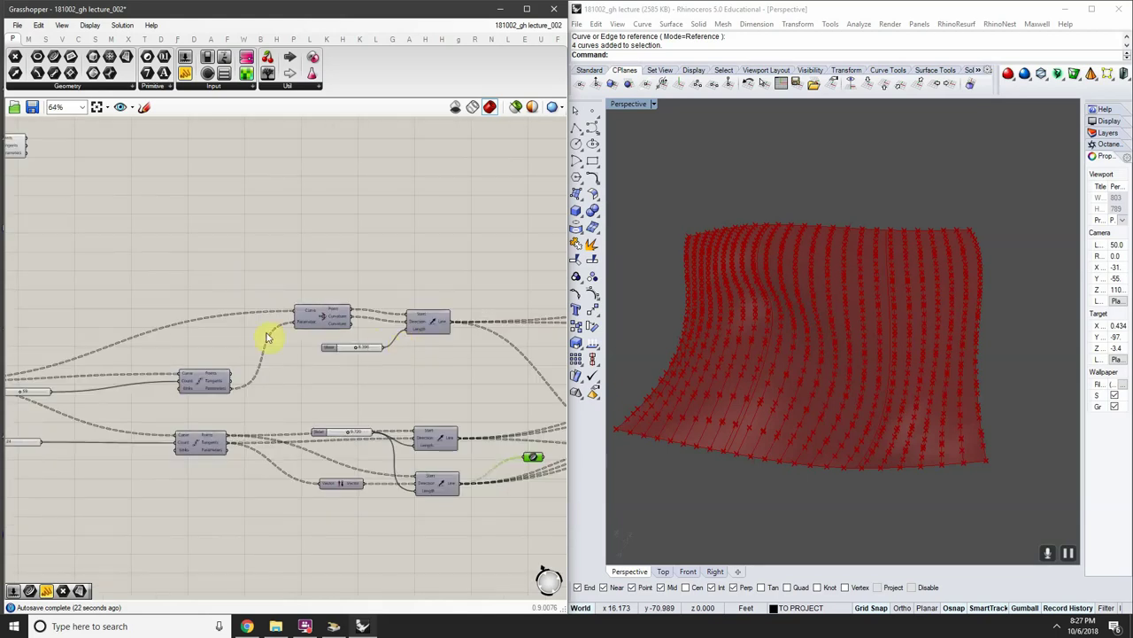
{"action": "right_click_drag", "start_coordinate": [241, 342], "coordinate": [332, 366]}
{"action": "right_click_drag", "start_coordinate": [285, 338], "coordinate": [371, 382]}
{"action": "scroll", "coordinate": [291, 352], "scroll_direction": "down", "scroll_amount": 1}
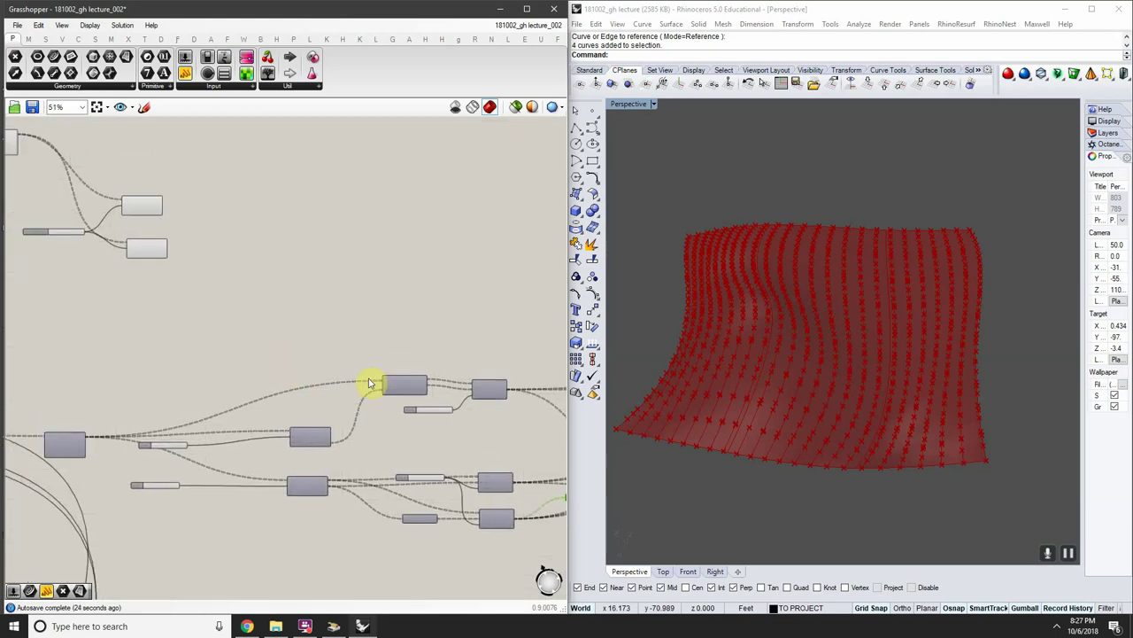
Add a Curvature component above the new Divide Curve components and reveal its place among the Curve Analysis components
{"action": "scroll", "coordinate": [370, 382], "scroll_direction": "up", "scroll_amount": 1}
{"action": "right_click_drag", "start_coordinate": [408, 459], "coordinate": [496, 567]}
{"action": "right_click_drag", "start_coordinate": [153, 200], "coordinate": [413, 372]}
{"action": "right_click_drag", "start_coordinate": [289, 338], "coordinate": [267, 265]}
{"action": "double_click", "coordinate": [493, 333]}
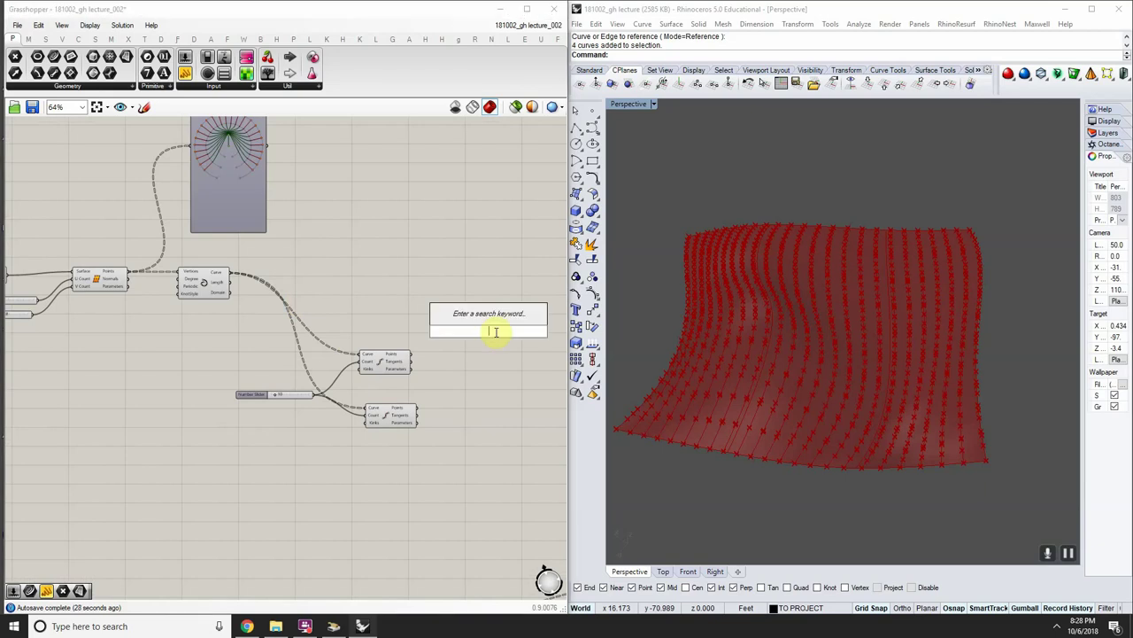
{"action": "left_click", "coordinate": [80, 39]}
{"action": "left_click", "coordinate": [92, 86]}
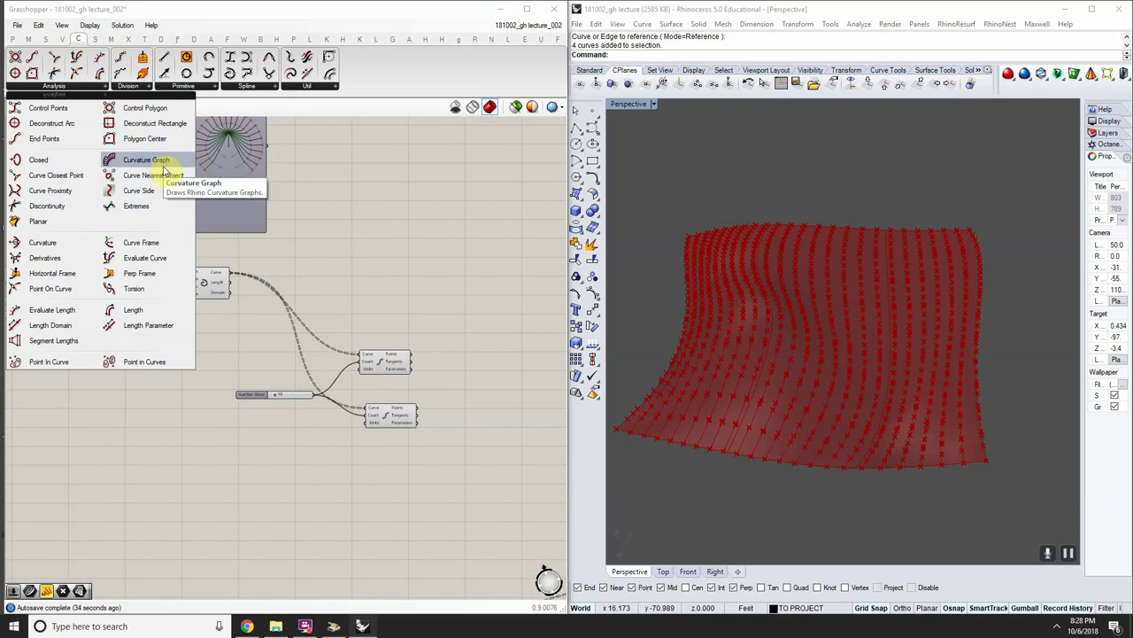
{"action": "left_click_drag", "start_coordinate": [164, 170], "coordinate": [264, 223]}
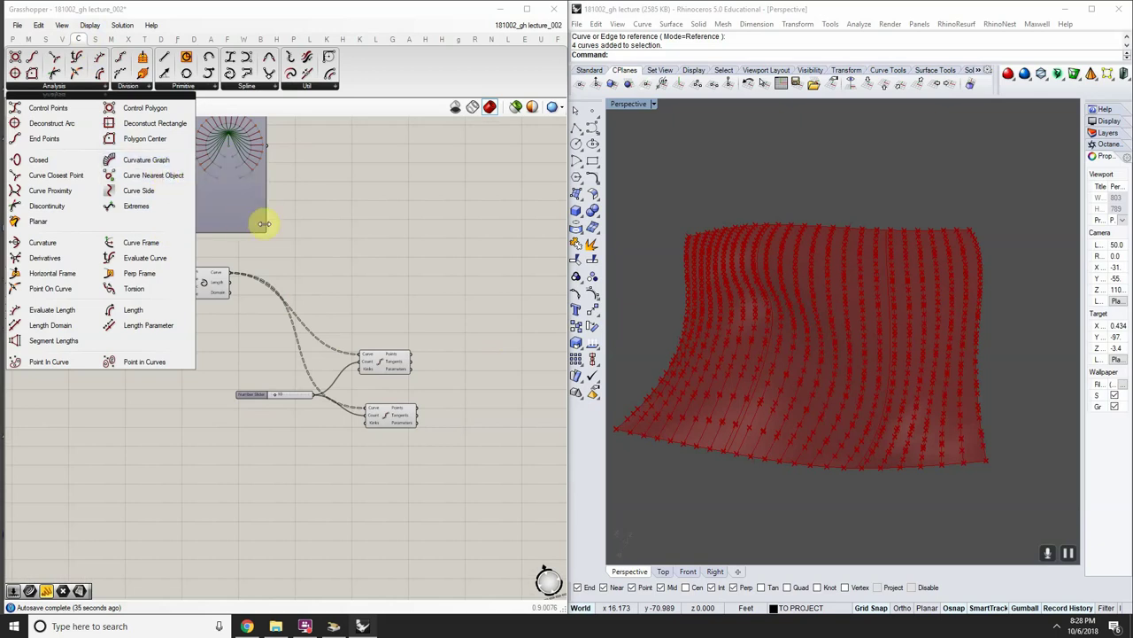
{"action": "double_click", "coordinate": [362, 268]}
{"action": "type", "text": "curvature"}
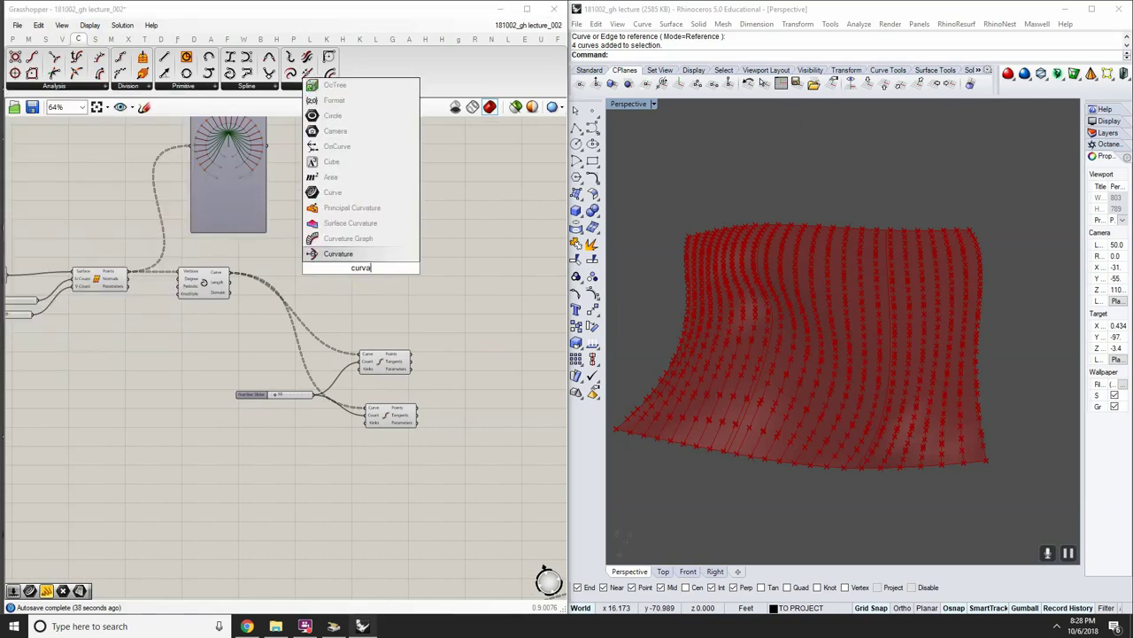
{"action": "key", "text": "Return"}
{"action": "middle_click", "coordinate": [363, 273]}
{"action": "left_click", "coordinate": [363, 273], "text": "ctrl+alt"}
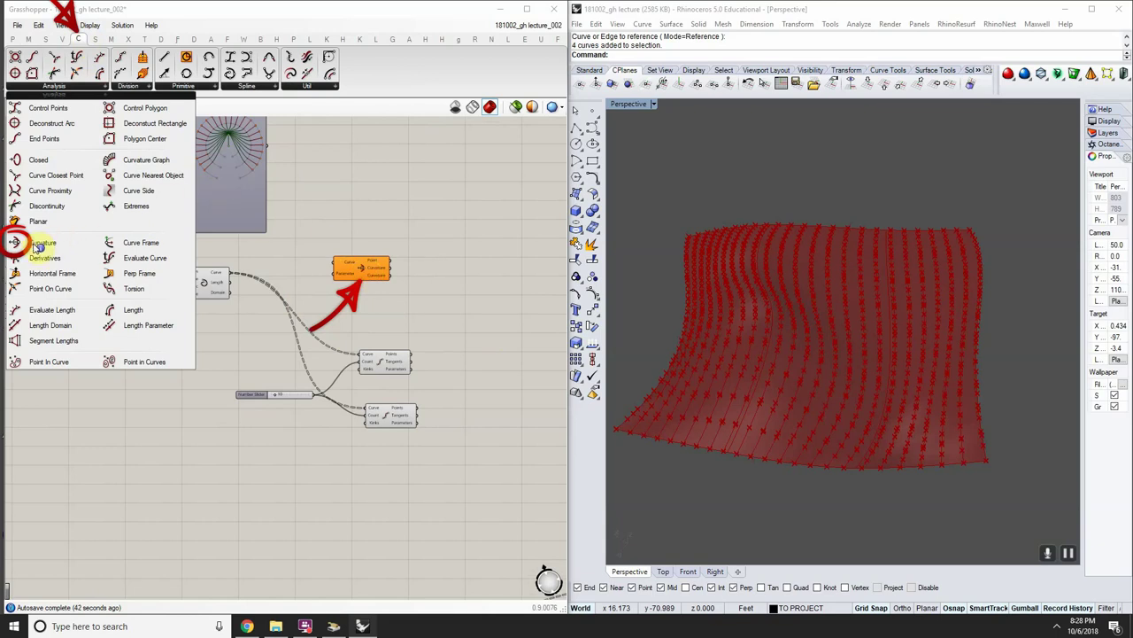
Move the new Curvature component farther right and connect the interpolated curve component's Curve output to its Curve input
{"action": "scroll", "coordinate": [330, 261], "scroll_direction": "up", "scroll_amount": 2}
{"action": "scroll", "coordinate": [367, 276], "scroll_direction": "down", "scroll_amount": 1}
{"action": "left_click_drag", "start_coordinate": [368, 276], "coordinate": [491, 288]}
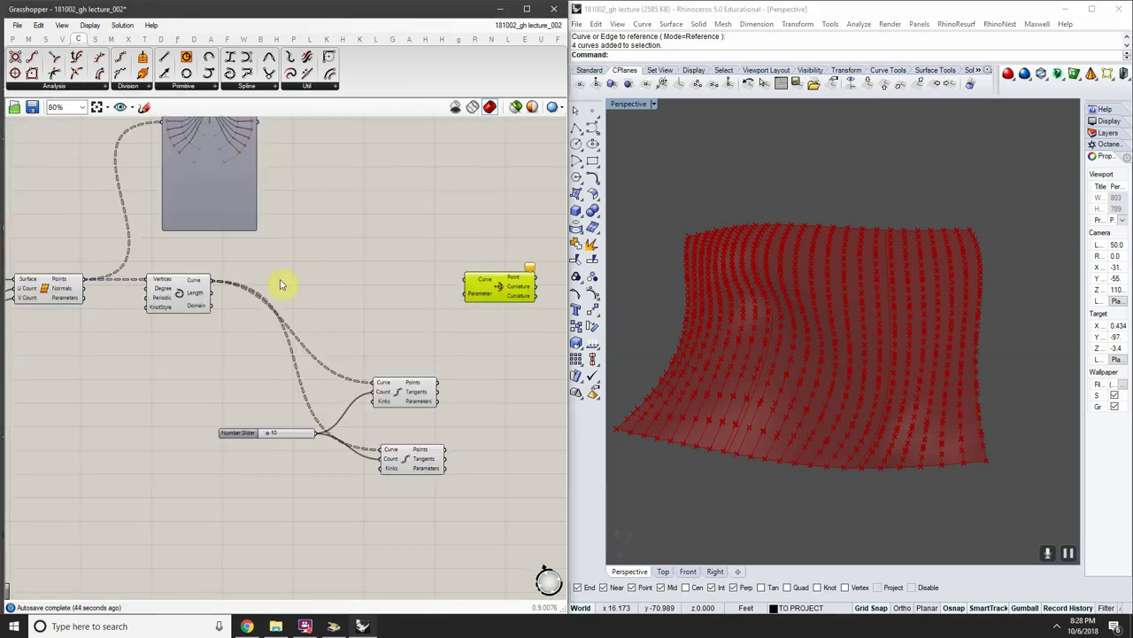
{"action": "left_click_drag", "start_coordinate": [217, 285], "coordinate": [466, 279]}
Connect the upper Divide Curve component's Parameters output to the Curvature component's Parameter input and shift the Curvature component right
{"action": "scroll", "coordinate": [249, 260], "scroll_direction": "down", "scroll_amount": 3}
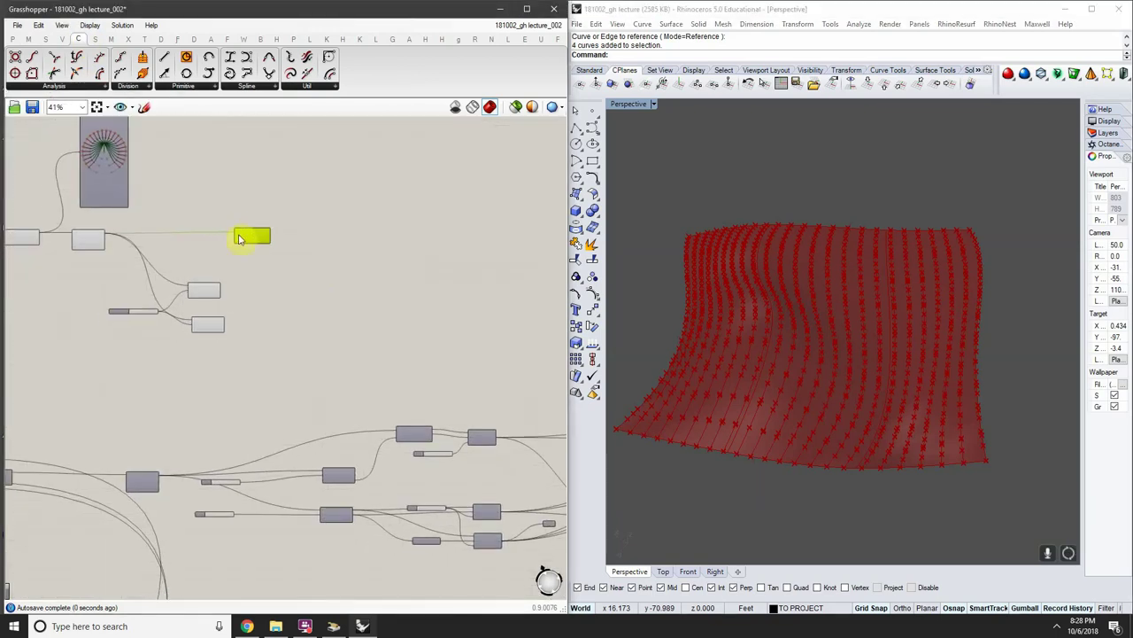
{"action": "scroll", "coordinate": [251, 257], "scroll_direction": "up", "scroll_amount": 1}
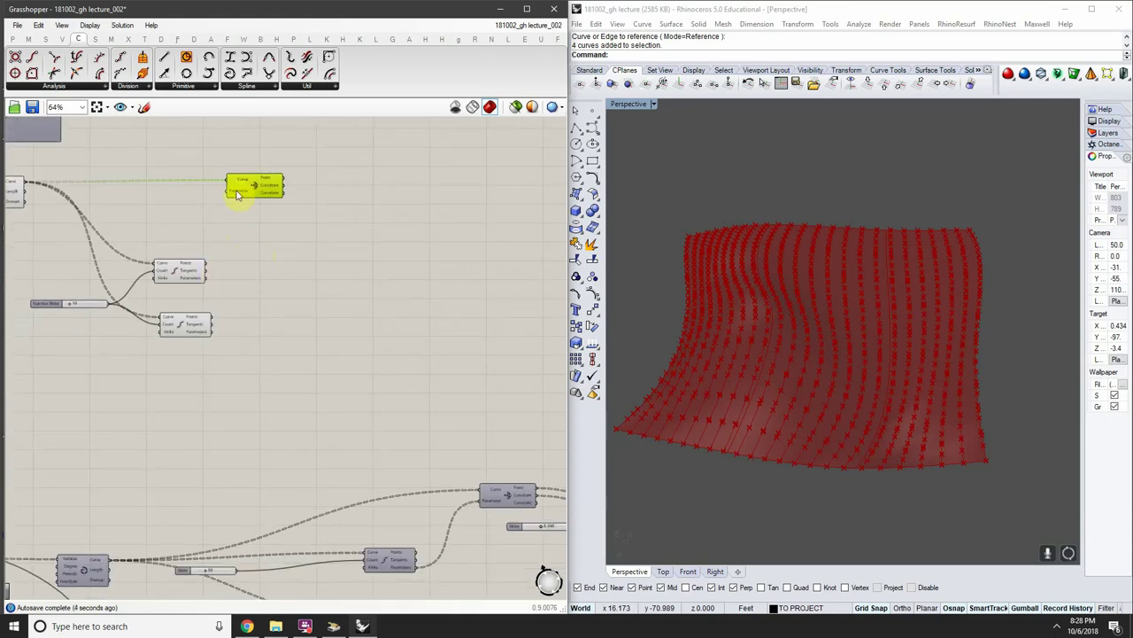
{"action": "scroll", "coordinate": [237, 195], "scroll_direction": "up", "scroll_amount": 2}
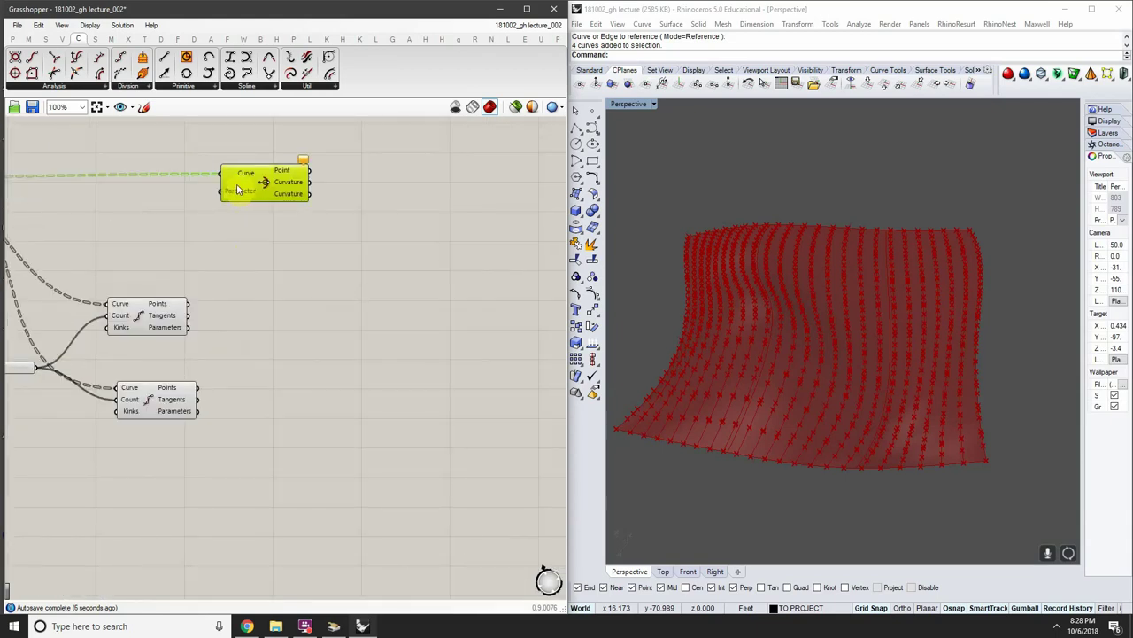
{"action": "scroll", "coordinate": [237, 196], "scroll_direction": "down", "scroll_amount": 1}
{"action": "right_click_drag", "start_coordinate": [237, 197], "coordinate": [238, 155]}
{"action": "left_click_drag", "start_coordinate": [237, 188], "coordinate": [241, 152]}
{"action": "right_click_drag", "start_coordinate": [244, 154], "coordinate": [255, 159]}
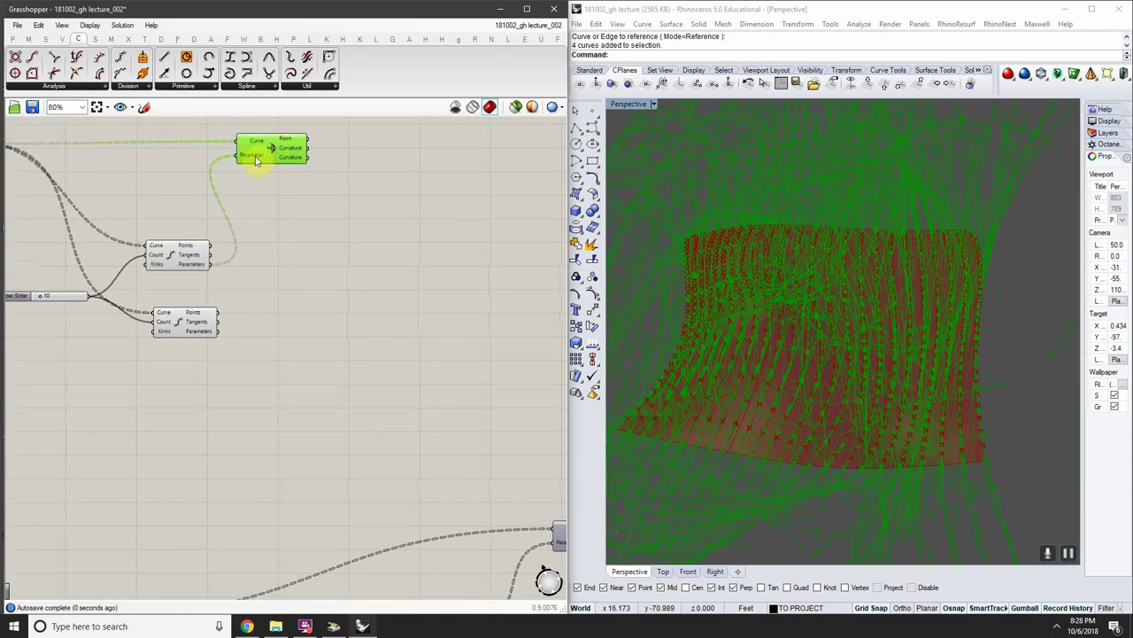
{"action": "left_click_drag", "start_coordinate": [281, 162], "coordinate": [361, 182]}
Examine the curvature circles around the surface curves in the Rhino perspective view and the component connections that generate them
{"action": "right_click_drag", "start_coordinate": [878, 324], "coordinate": [855, 310]}
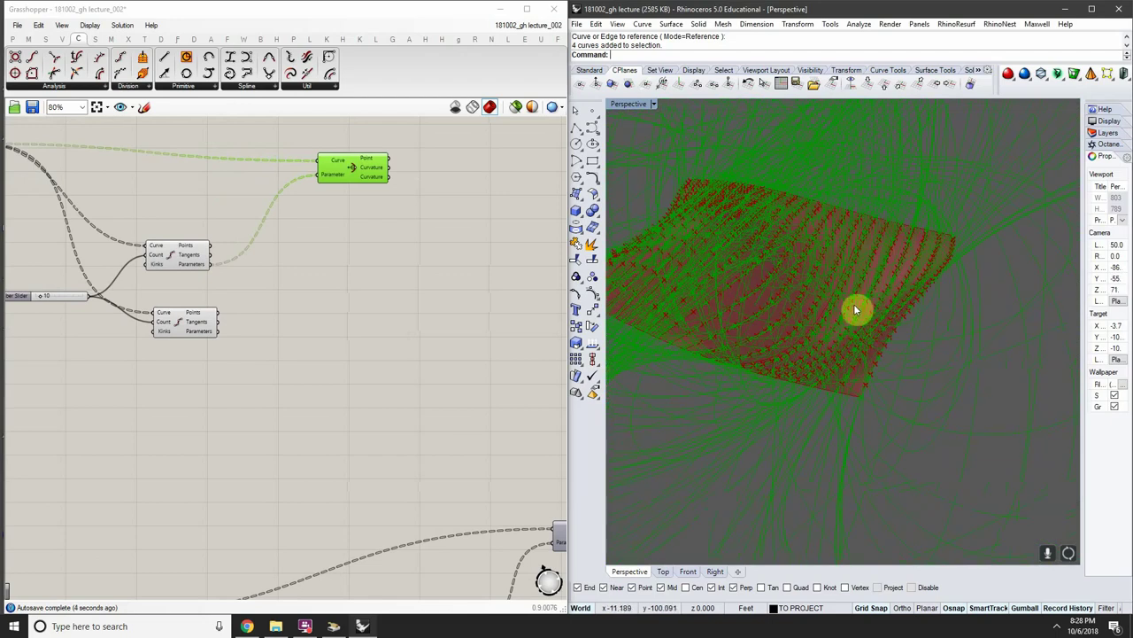
{"action": "scroll", "coordinate": [782, 292], "scroll_direction": "up", "scroll_amount": 4}
{"action": "right_click_drag", "start_coordinate": [365, 269], "coordinate": [459, 316]}
{"action": "scroll", "coordinate": [901, 301], "scroll_direction": "down", "scroll_amount": 10}
{"action": "right_click_drag", "start_coordinate": [839, 329], "coordinate": [888, 366]}
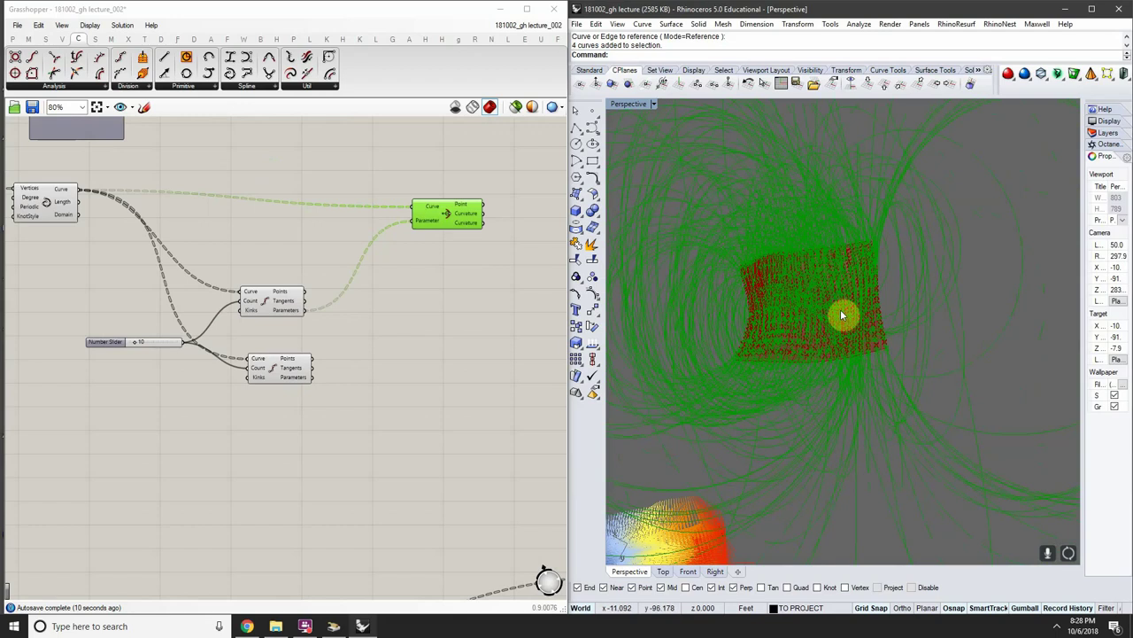
{"action": "scroll", "coordinate": [842, 315], "scroll_direction": "up", "scroll_amount": 6}
{"action": "right_click_drag", "start_coordinate": [842, 315], "coordinate": [822, 263]}
{"action": "scroll", "coordinate": [845, 281], "scroll_direction": "up", "scroll_amount": 6}
{"action": "scroll", "coordinate": [835, 303], "scroll_direction": "down", "scroll_amount": 5}
{"action": "right_click_drag", "start_coordinate": [835, 304], "coordinate": [673, 315]}
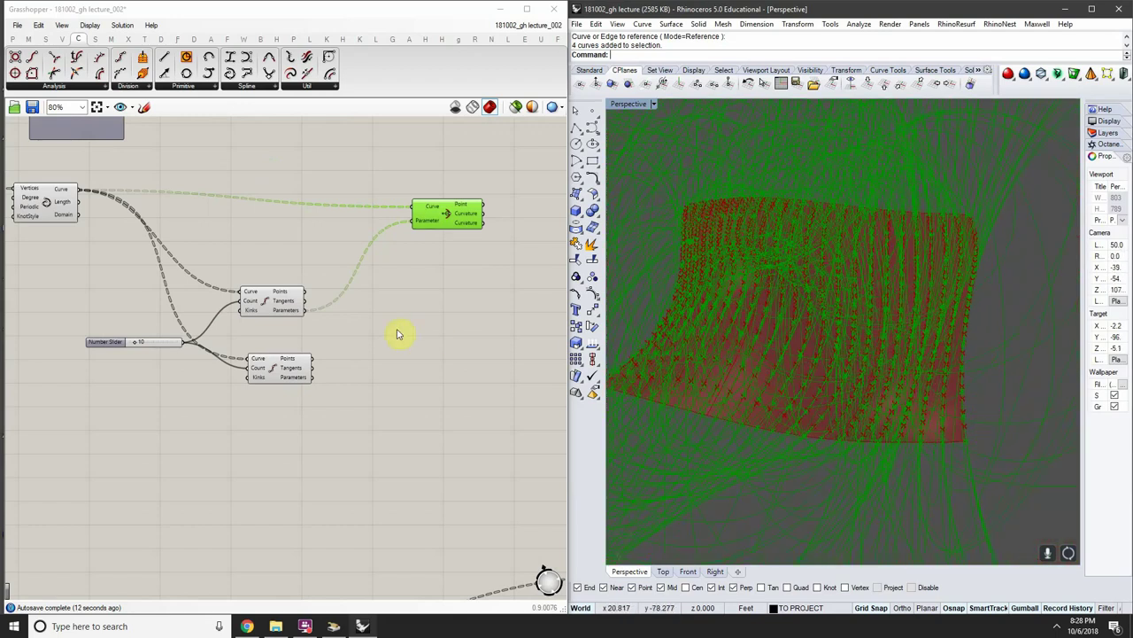
{"action": "scroll", "coordinate": [139, 349], "scroll_direction": "up", "scroll_amount": 4}
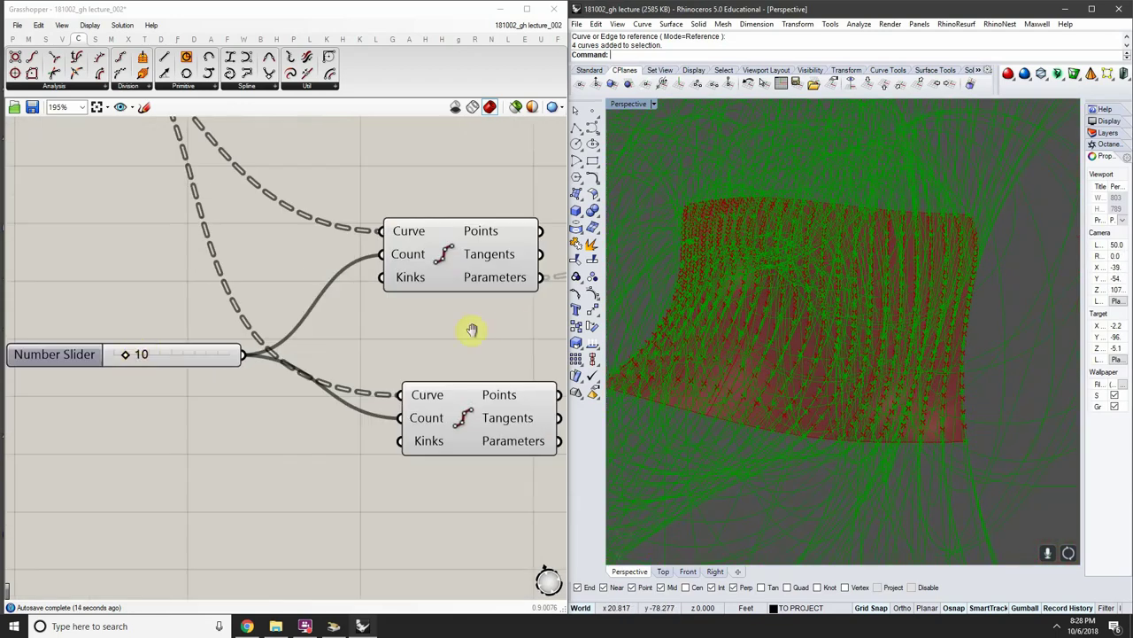
{"action": "scroll", "coordinate": [472, 329], "scroll_direction": "down", "scroll_amount": 2}
{"action": "right_click_drag", "start_coordinate": [795, 280], "coordinate": [761, 239]}
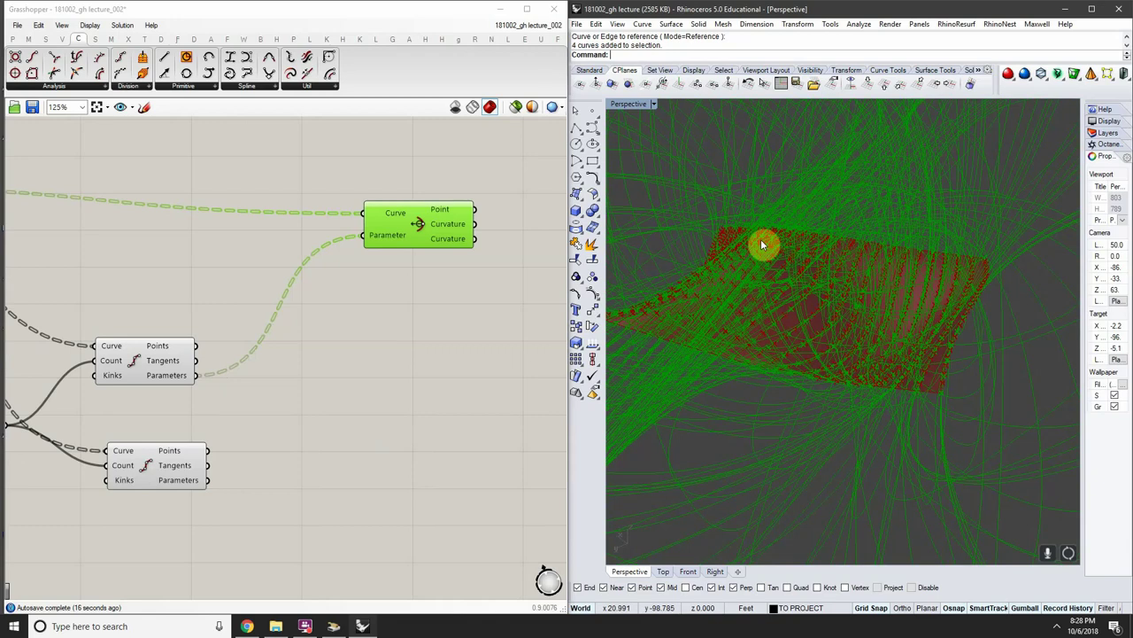
Set the number slider feeding the Count inputs of both new Divide Curve components to 5
{"action": "right_click_drag", "start_coordinate": [157, 364], "coordinate": [358, 330]}
{"action": "scroll", "coordinate": [150, 393], "scroll_direction": "up", "scroll_amount": 4}
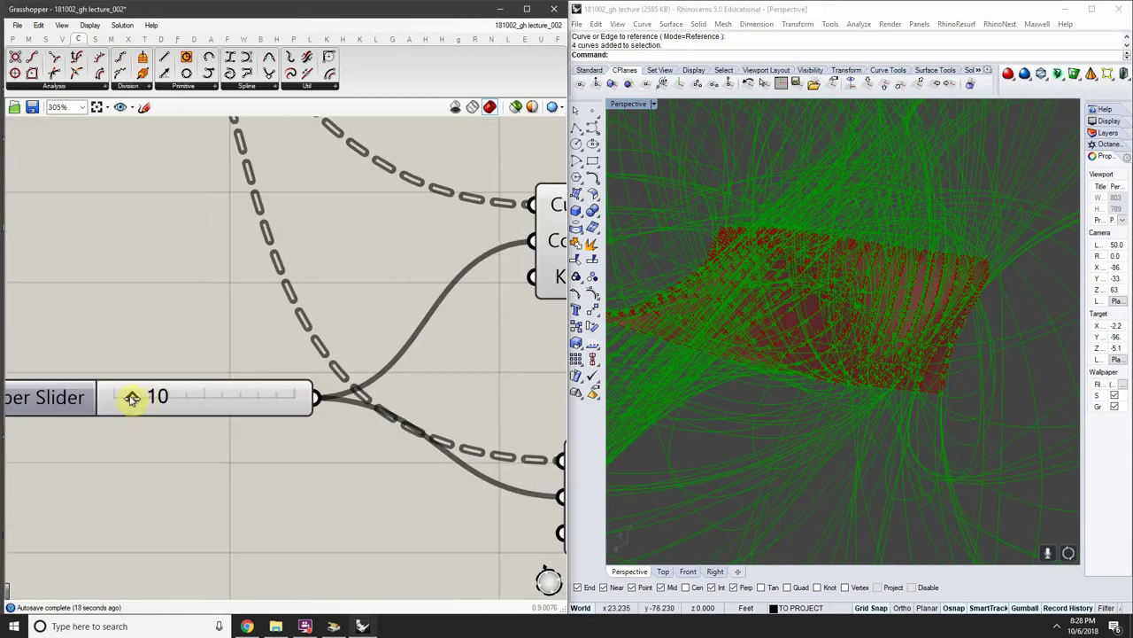
{"action": "left_click_drag", "start_coordinate": [132, 397], "coordinate": [123, 392]}
{"action": "right_click_drag", "start_coordinate": [212, 355], "coordinate": [179, 352]}
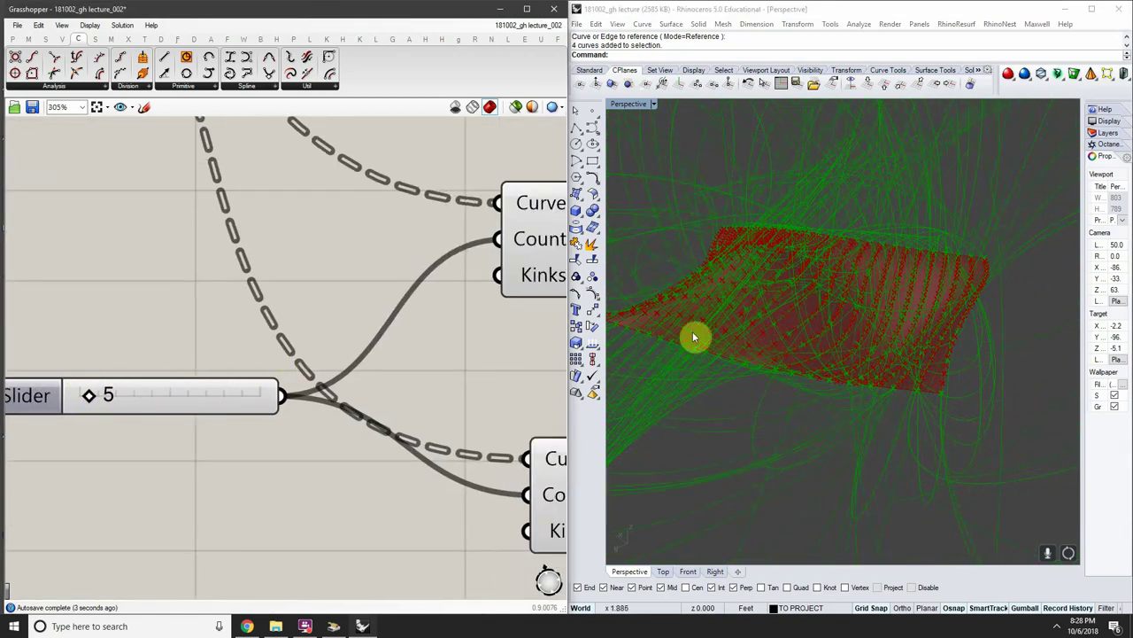
{"action": "right_click_drag", "start_coordinate": [692, 333], "coordinate": [850, 407]}
Turn off the preview of the new Curvature component to hide its circles
{"action": "right_click_drag", "start_coordinate": [307, 334], "coordinate": [157, 331]}
{"action": "scroll", "coordinate": [200, 320], "scroll_direction": "down", "scroll_amount": 7}
{"action": "scroll", "coordinate": [380, 265], "scroll_direction": "up", "scroll_amount": 4}
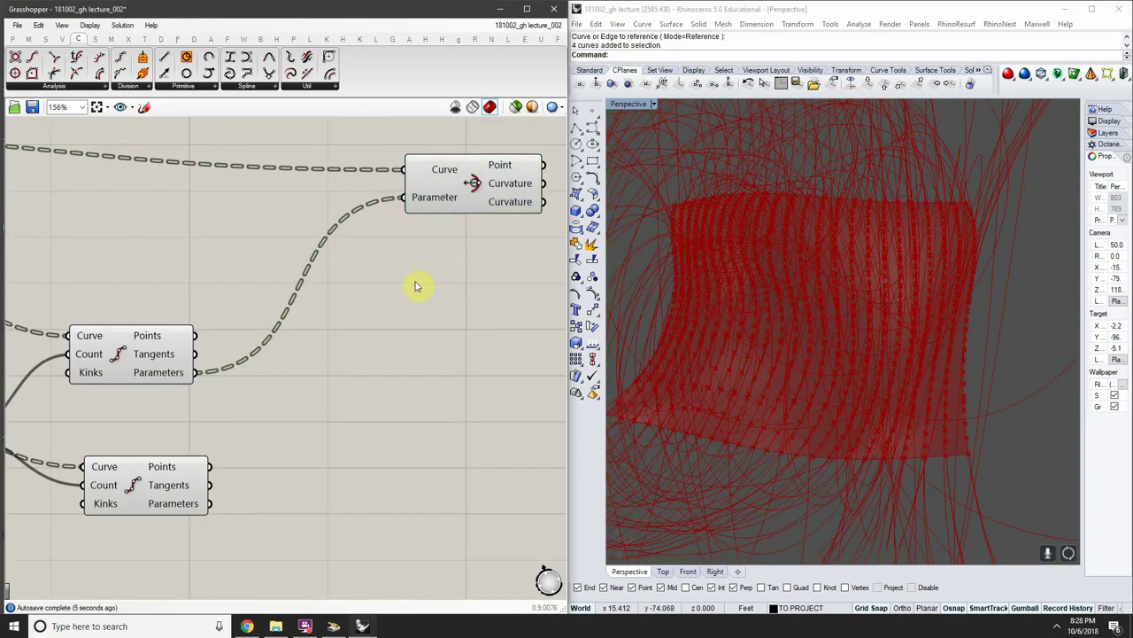
{"action": "scroll", "coordinate": [413, 274], "scroll_direction": "down", "scroll_amount": 4}
{"action": "right_click", "coordinate": [440, 299]}
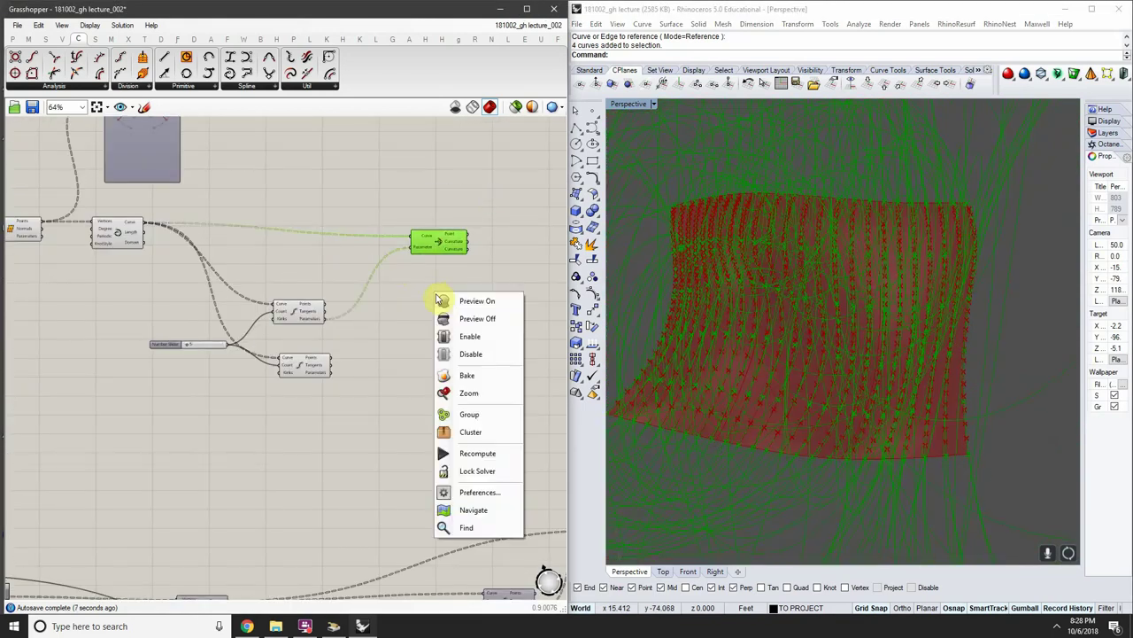
{"action": "left_click", "coordinate": [478, 318]}
{"action": "left_click", "coordinate": [332, 317]}
Examine the Line SDL components in the finished reference definition and how their Start, Direction and Length inputs are connected
{"action": "right_click_drag", "start_coordinate": [372, 333], "coordinate": [249, 239]}
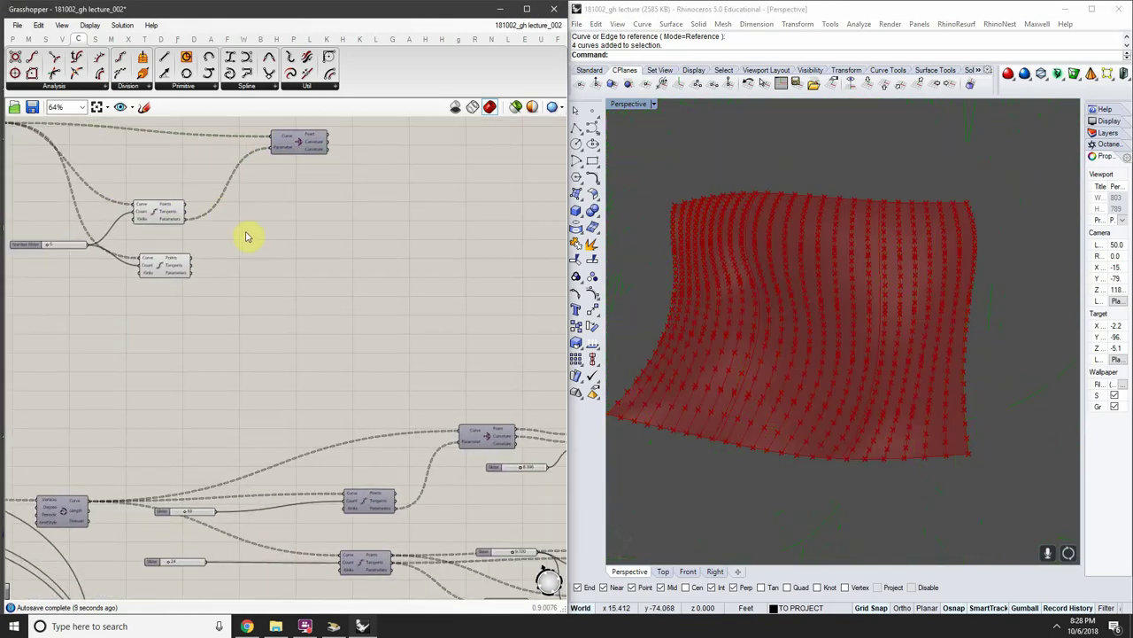
{"action": "scroll", "coordinate": [250, 243], "scroll_direction": "down", "scroll_amount": 1}
{"action": "scroll", "coordinate": [251, 242], "scroll_direction": "up", "scroll_amount": 1}
{"action": "right_click_drag", "start_coordinate": [296, 284], "coordinate": [287, 279]}
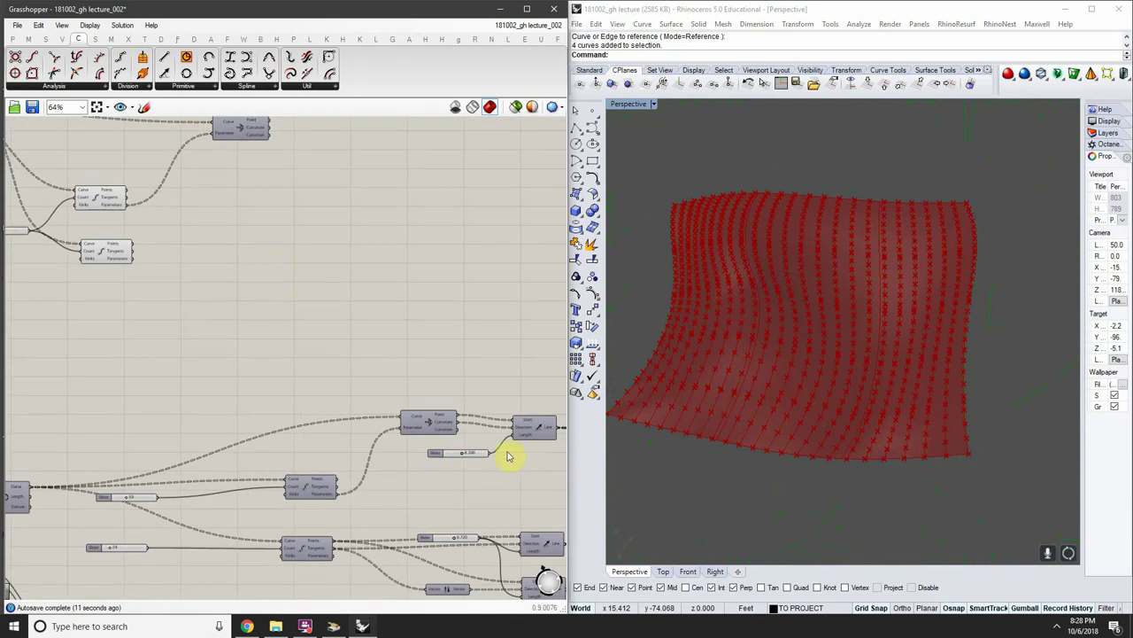
{"action": "right_click_drag", "start_coordinate": [508, 456], "coordinate": [476, 427]}
{"action": "left_click", "coordinate": [509, 512]}
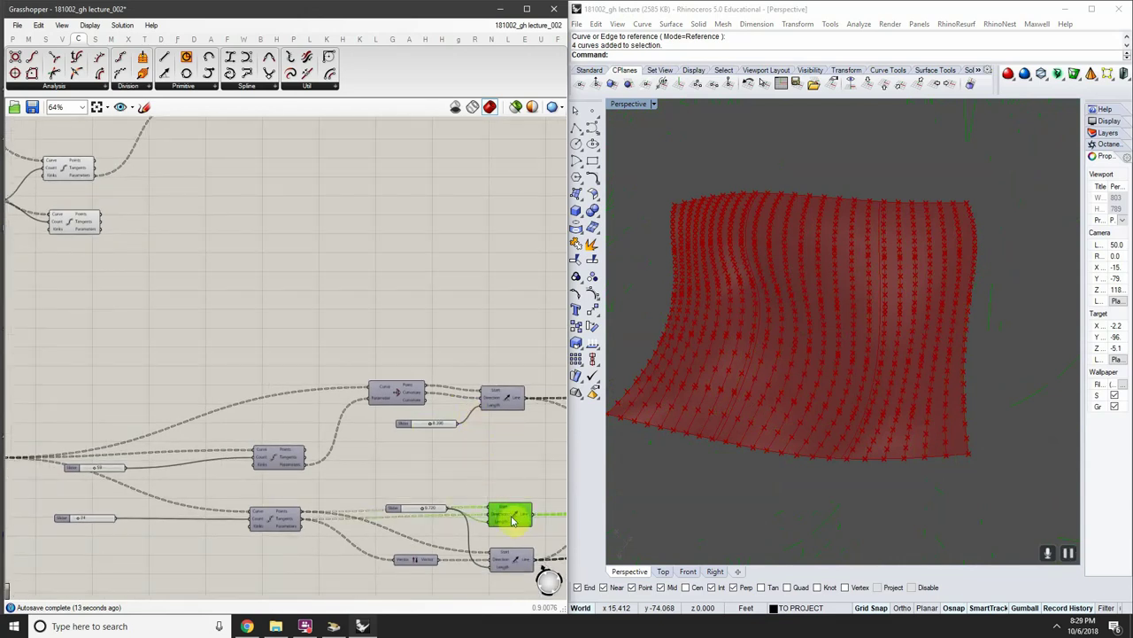
{"action": "right_click_drag", "start_coordinate": [512, 521], "coordinate": [495, 477]}
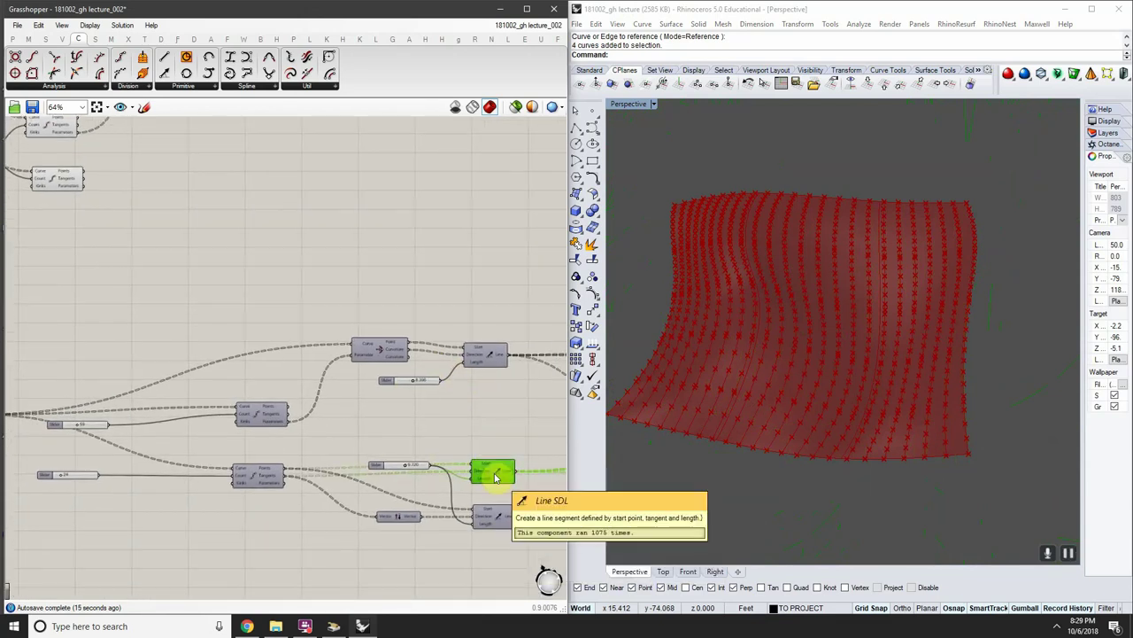
{"action": "left_click", "coordinate": [501, 514]}
{"action": "scroll", "coordinate": [493, 518], "scroll_direction": "up", "scroll_amount": 2}
{"action": "left_click", "coordinate": [493, 518]}
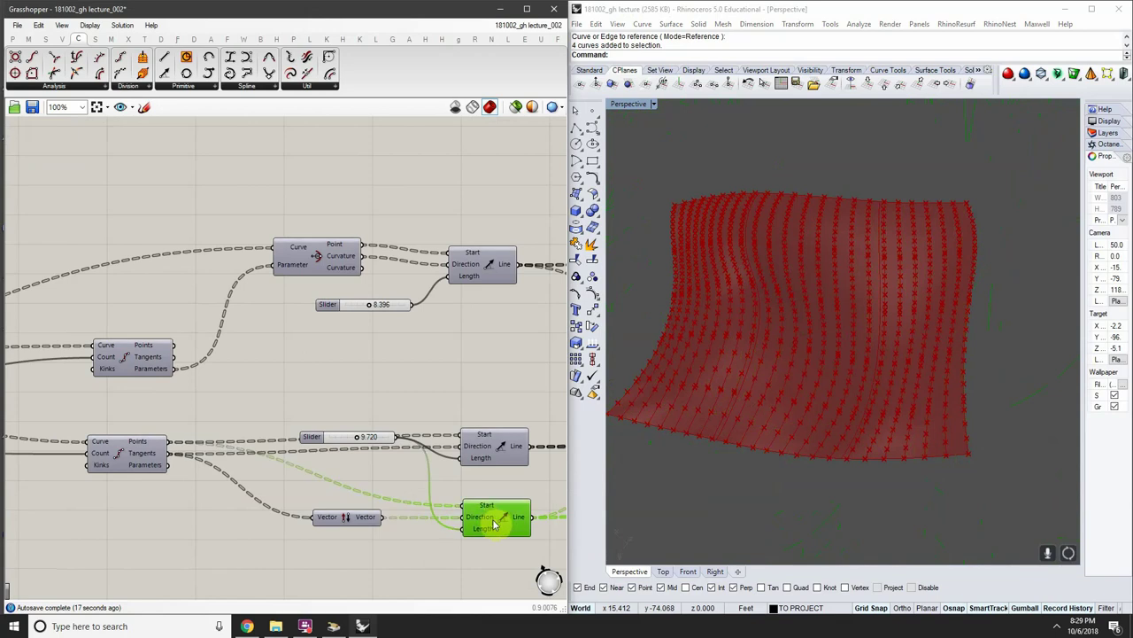
{"action": "scroll", "coordinate": [448, 494], "scroll_direction": "down", "scroll_amount": 1}
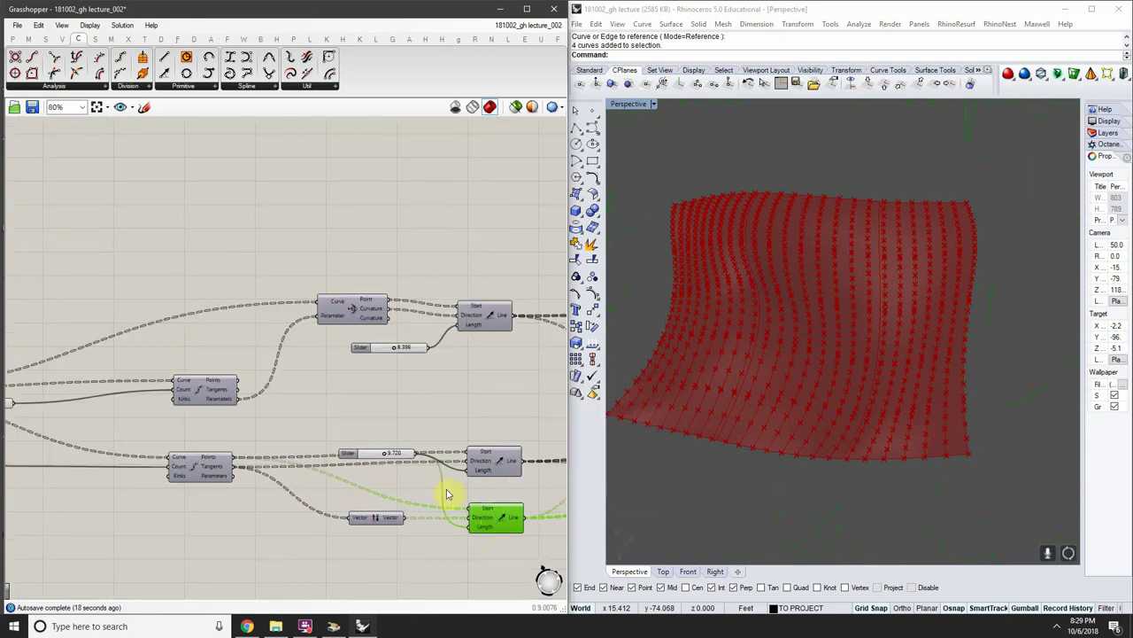
Set the length slider of the two lower reference Line SDL components to 9.195 and move it down between them
{"action": "left_click", "coordinate": [374, 457]}
{"action": "left_click_drag", "start_coordinate": [377, 458], "coordinate": [366, 489]}
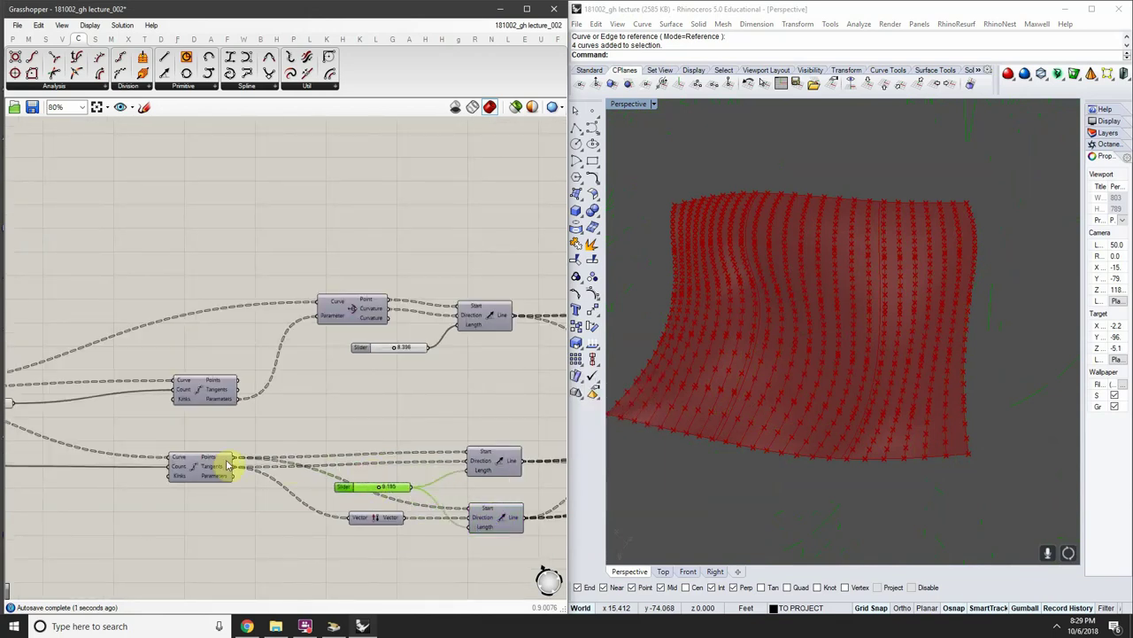
{"action": "scroll", "coordinate": [272, 469], "scroll_direction": "down", "scroll_amount": 1}
Add a Line SDL component to the right of the new Divide Curve components, below the Curvature component
{"action": "right_click_drag", "start_coordinate": [176, 318], "coordinate": [379, 564]}
{"action": "right_click_drag", "start_coordinate": [375, 418], "coordinate": [274, 285]}
{"action": "double_click", "coordinate": [282, 279]}
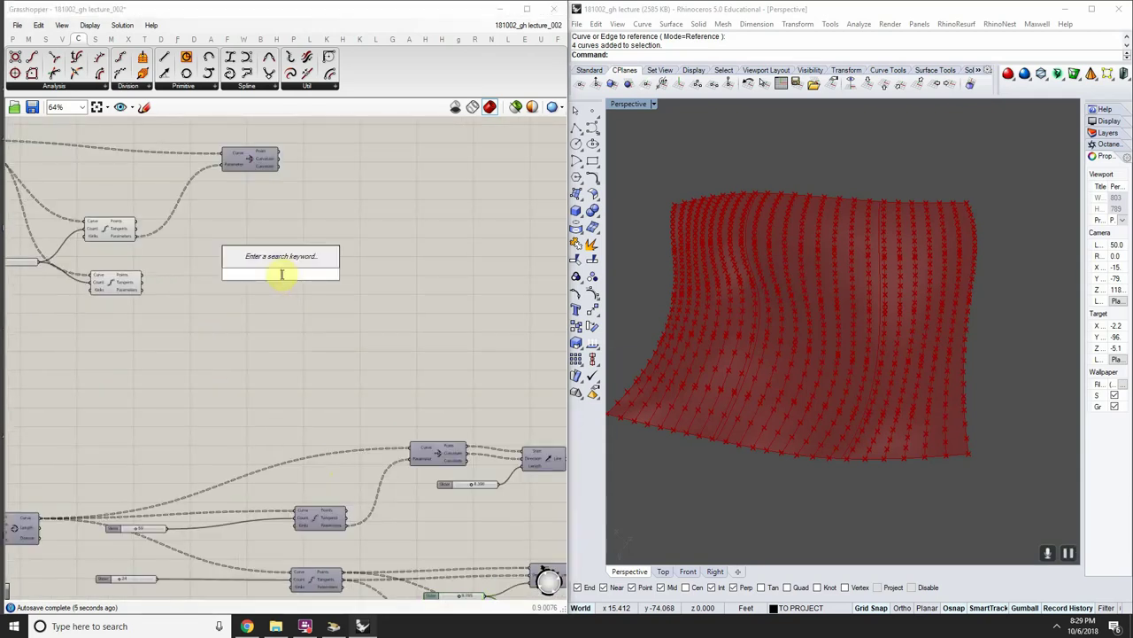
{"action": "type", "text": "line"}
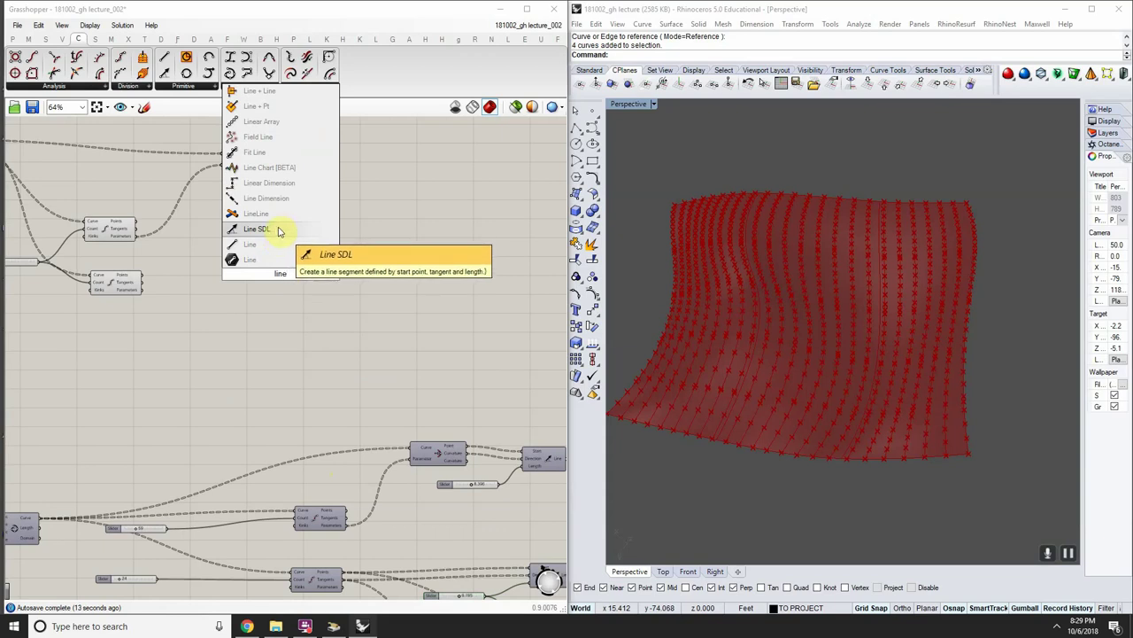
{"action": "left_click", "coordinate": [264, 229]}
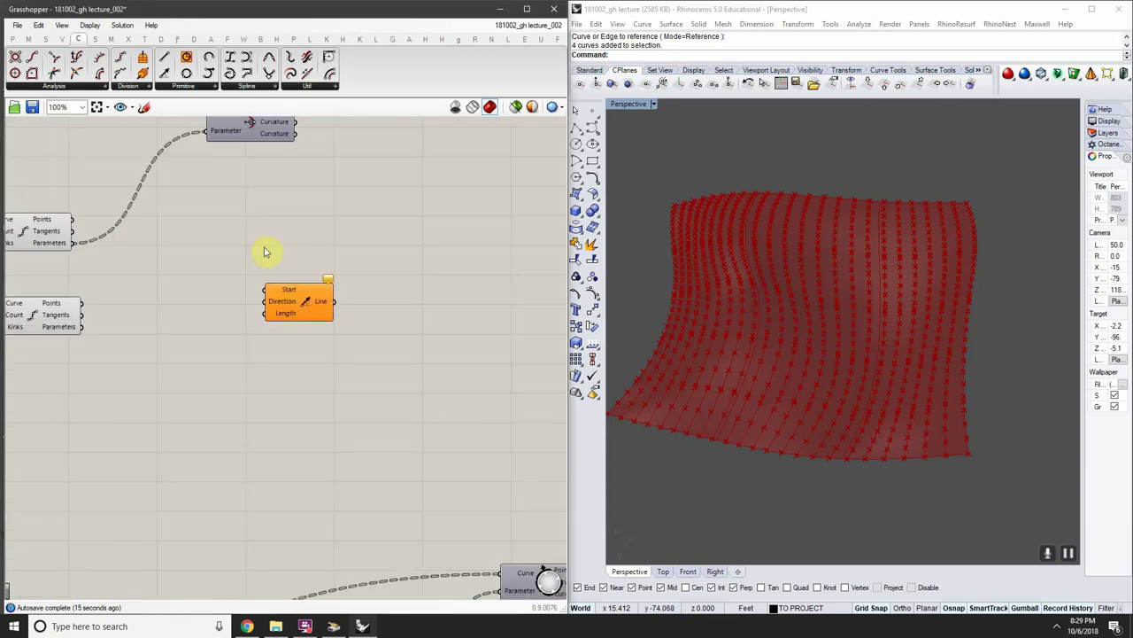
{"action": "right_click_drag", "start_coordinate": [265, 253], "coordinate": [394, 294]}
{"action": "left_click", "coordinate": [412, 350]}
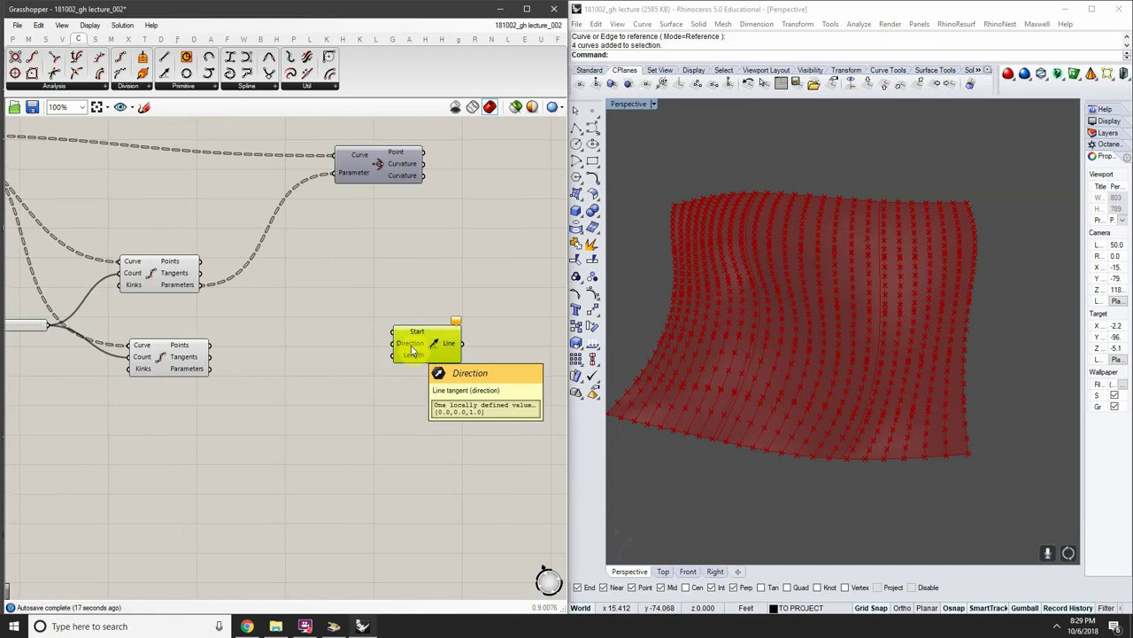
Connect the upper Divide Curve component's Points and Tangents outputs to the Line SDL component's Start and Direction inputs
{"action": "right_click_drag", "start_coordinate": [411, 345], "coordinate": [246, 210]}
{"action": "scroll", "coordinate": [391, 342], "scroll_direction": "down", "scroll_amount": 1}
{"action": "scroll", "coordinate": [324, 258], "scroll_direction": "down", "scroll_amount": 1}
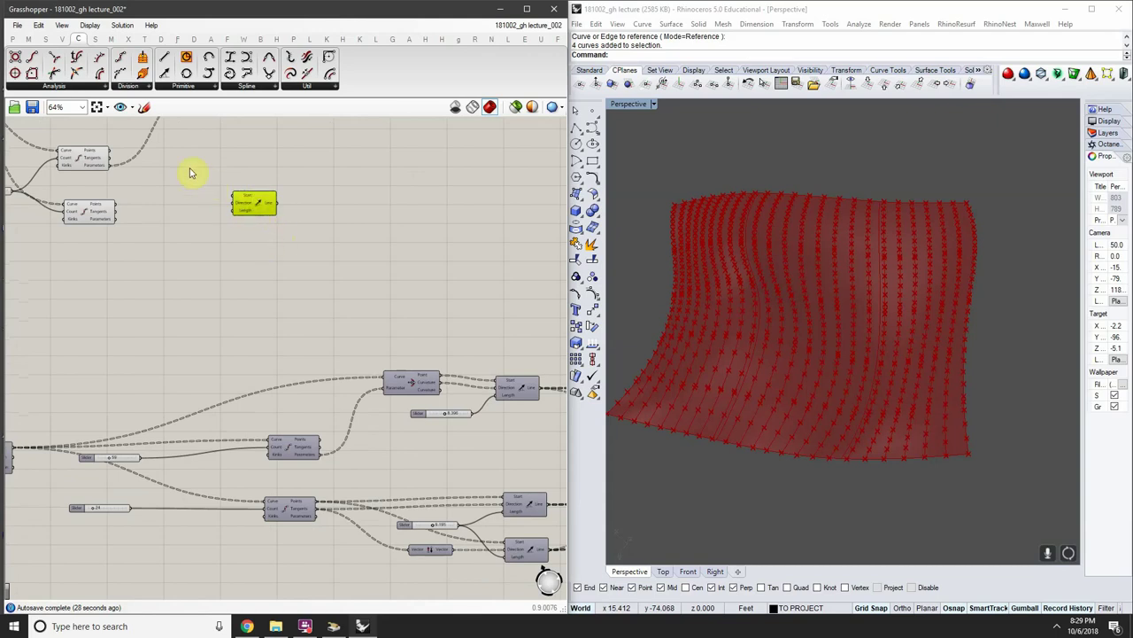
{"action": "scroll", "coordinate": [189, 172], "scroll_direction": "up", "scroll_amount": 2}
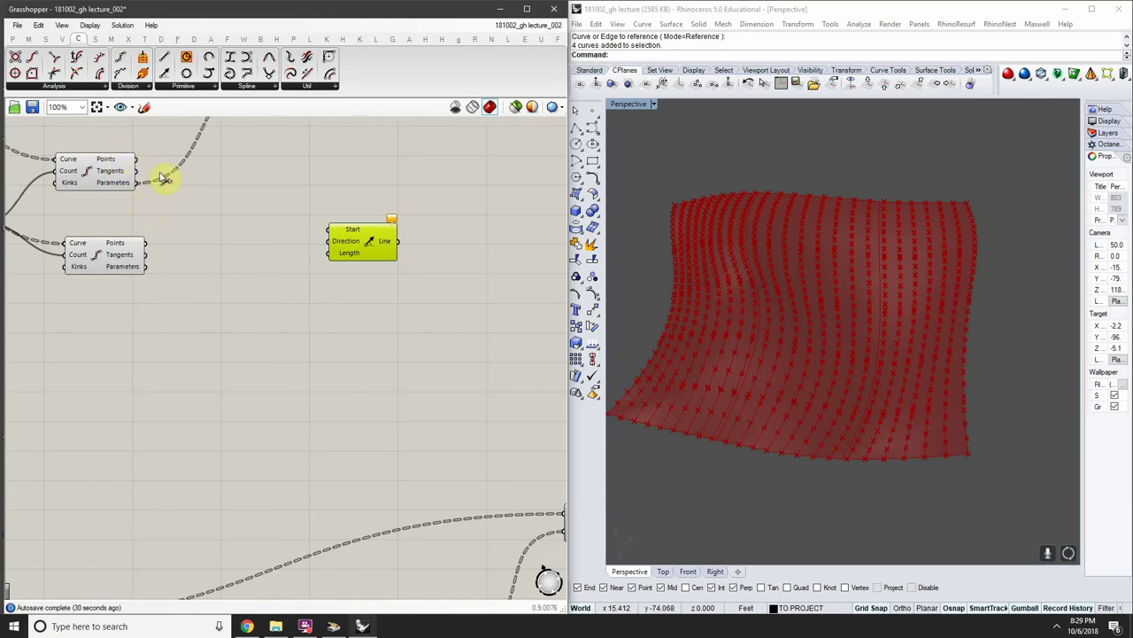
{"action": "left_click_drag", "start_coordinate": [164, 178], "coordinate": [389, 249]}
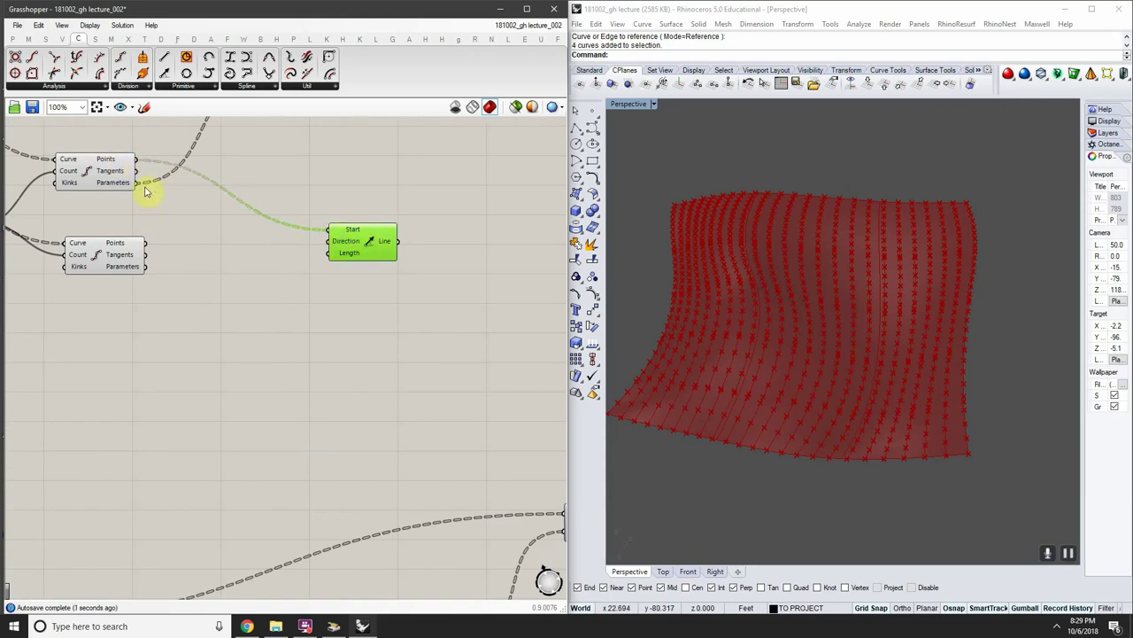
{"action": "scroll", "coordinate": [153, 185], "scroll_direction": "down", "scroll_amount": 2}
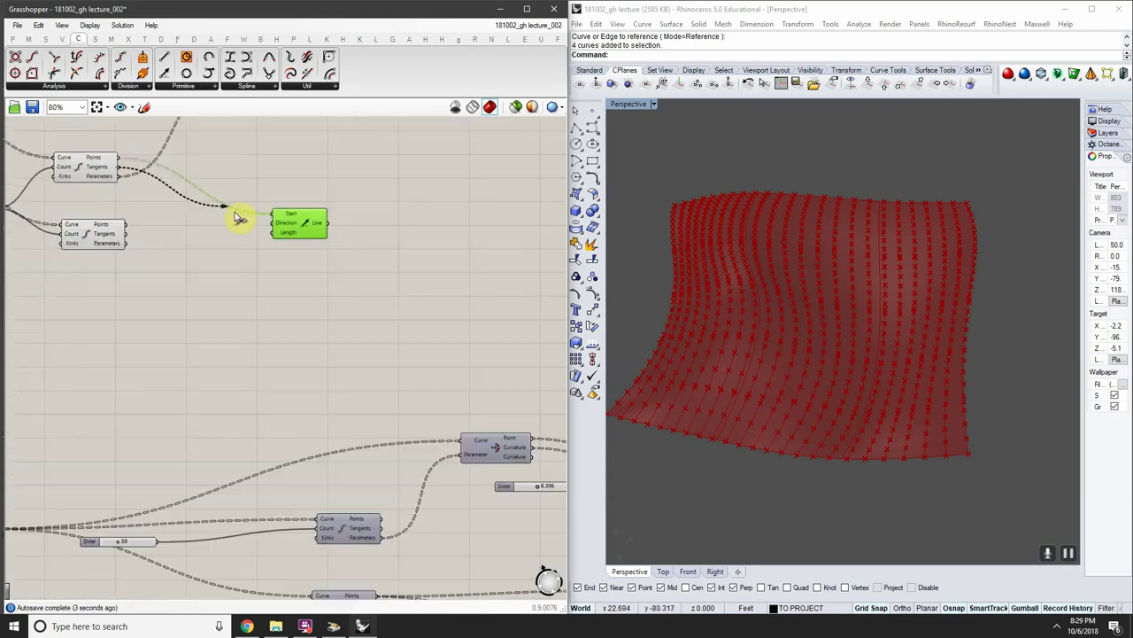
{"action": "right_click_drag", "start_coordinate": [288, 223], "coordinate": [297, 257]}
{"action": "scroll", "coordinate": [220, 195], "scroll_direction": "up", "scroll_amount": 1}
{"action": "scroll", "coordinate": [96, 171], "scroll_direction": "up", "scroll_amount": 1}
Examine the data in the upper Divide Curve component's Tangents output and the Line SDL component's Direction input
{"action": "left_click", "coordinate": [123, 208]}
{"action": "mouse_move", "coordinate": [125, 209]}
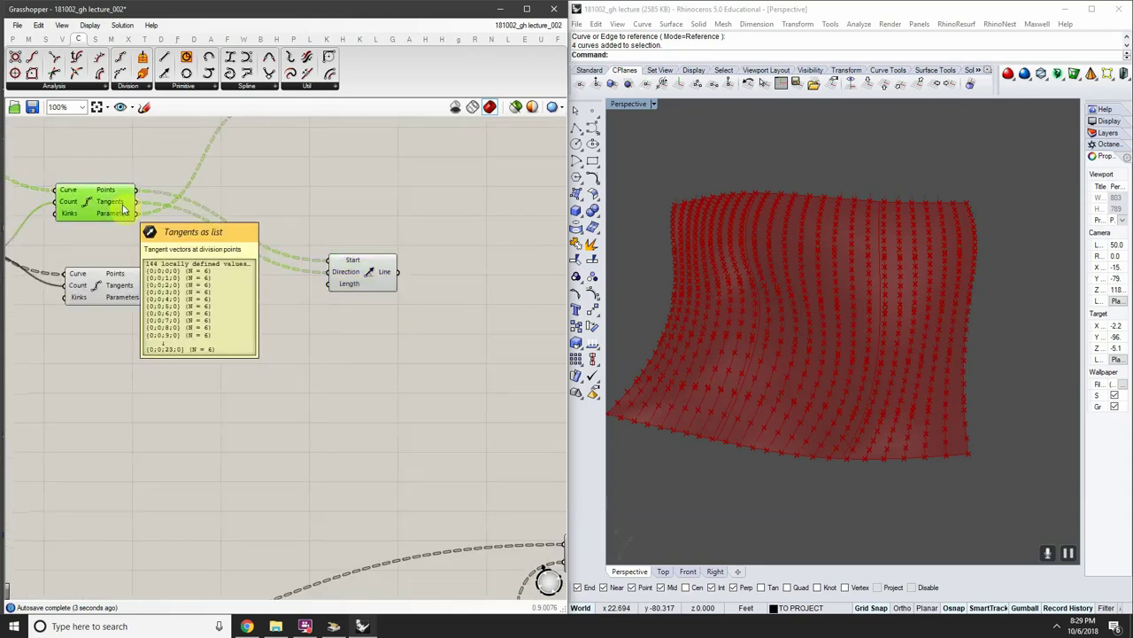
{"action": "left_click", "coordinate": [353, 276]}
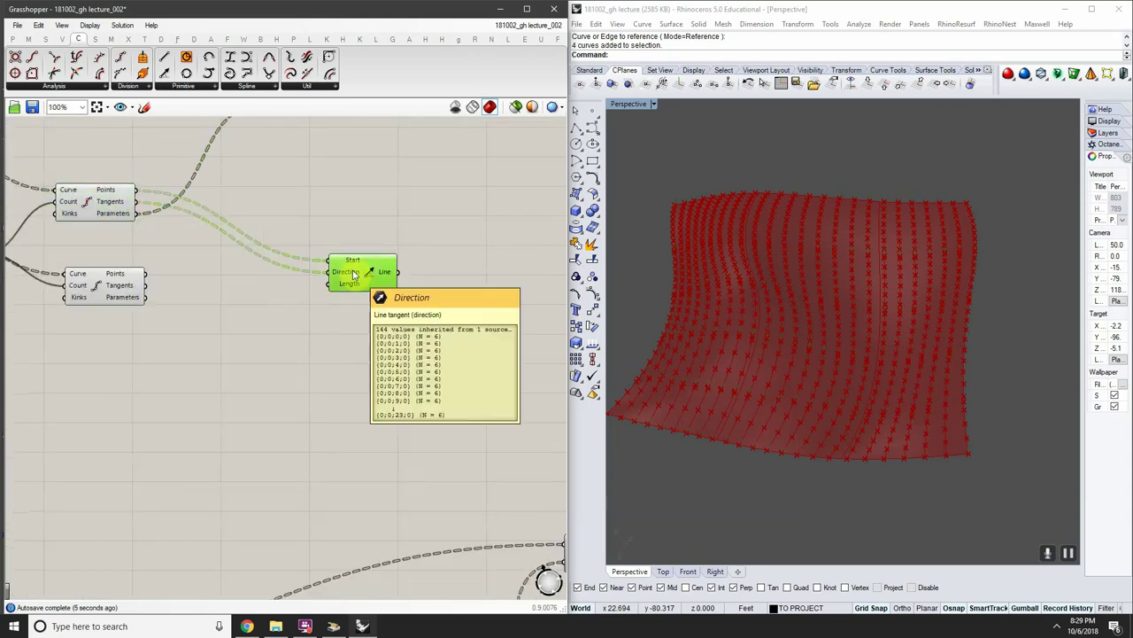
{"action": "left_click", "coordinate": [115, 207]}
{"action": "scroll", "coordinate": [362, 297], "scroll_direction": "down", "scroll_amount": 2}
{"action": "right_click_drag", "start_coordinate": [125, 212], "coordinate": [297, 273]}
{"action": "scroll", "coordinate": [349, 289], "scroll_direction": "up", "scroll_amount": 2}
{"action": "scroll", "coordinate": [327, 281], "scroll_direction": "down", "scroll_amount": 1}
{"action": "scroll", "coordinate": [506, 350], "scroll_direction": "up", "scroll_amount": 1}
{"action": "right_click_drag", "start_coordinate": [508, 350], "coordinate": [264, 189]}
Duplicate the Line SDL component below itself and rewire its Start and Direction to the lower Divide Curve component's Points and Tangents
{"action": "left_click", "coordinate": [431, 321]}
{"action": "scroll", "coordinate": [363, 238], "scroll_direction": "down", "scroll_amount": 2}
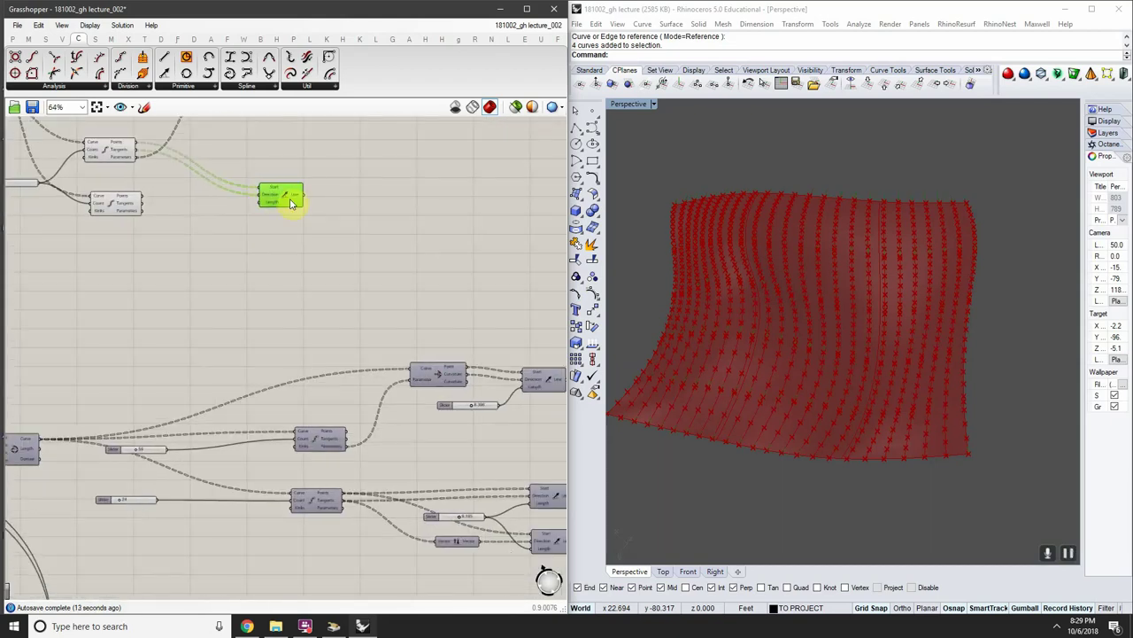
{"action": "left_click_drag", "start_coordinate": [290, 204], "coordinate": [286, 249], "text": "alt"}
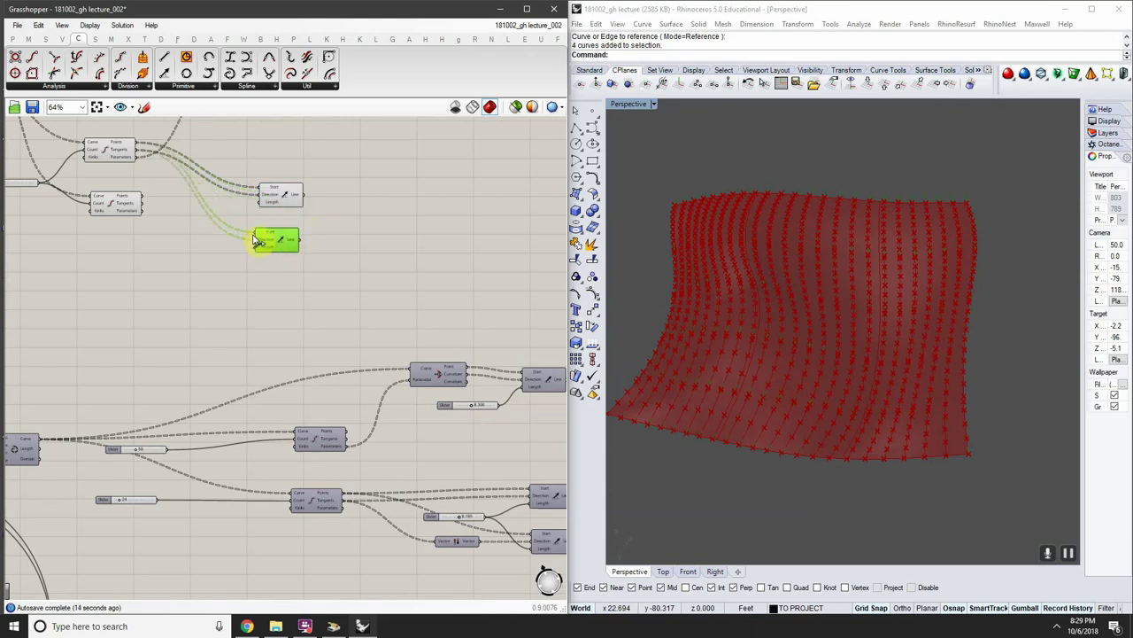
{"action": "left_click_drag", "start_coordinate": [266, 238], "coordinate": [267, 235]}
{"action": "left_click", "coordinate": [175, 205]}
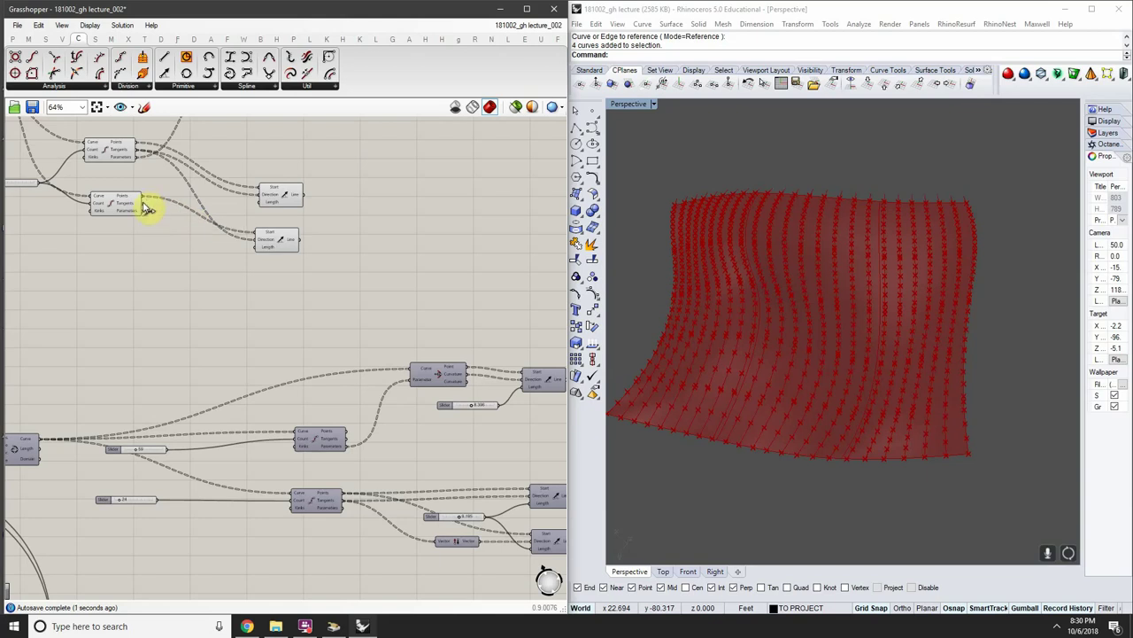
{"action": "left_click", "coordinate": [283, 247]}
{"action": "right_click_drag", "start_coordinate": [283, 247], "coordinate": [276, 250]}
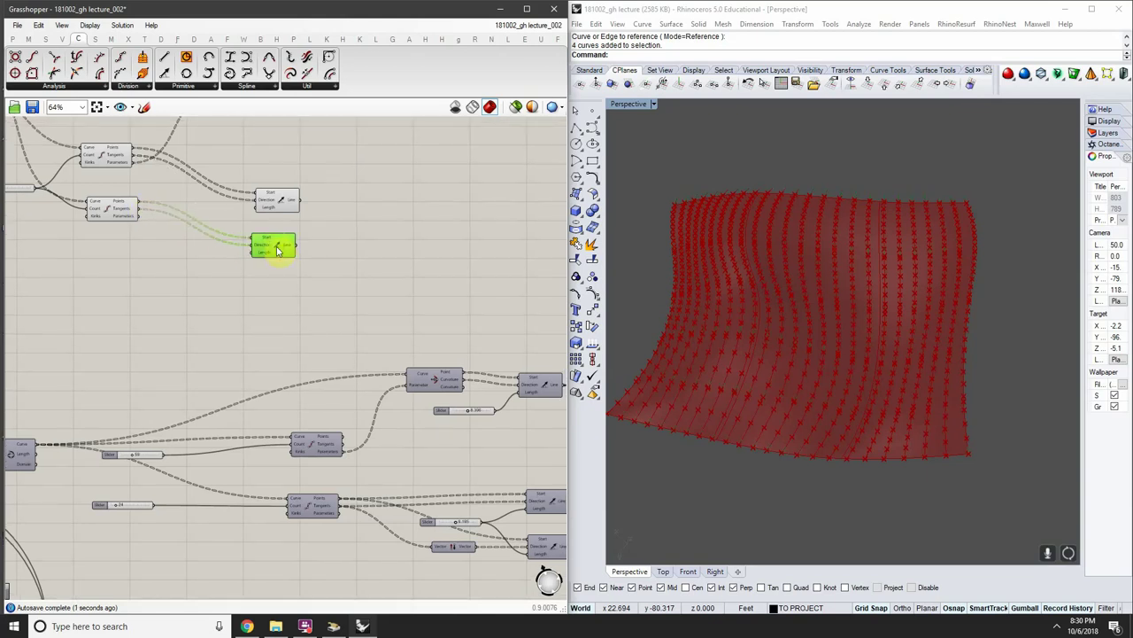
Add a number slider with value 25 and connect it to the Length inputs of both new Line SDL components
{"action": "scroll", "coordinate": [272, 227], "scroll_direction": "up", "scroll_amount": 2}
{"action": "double_click", "coordinate": [176, 221]}
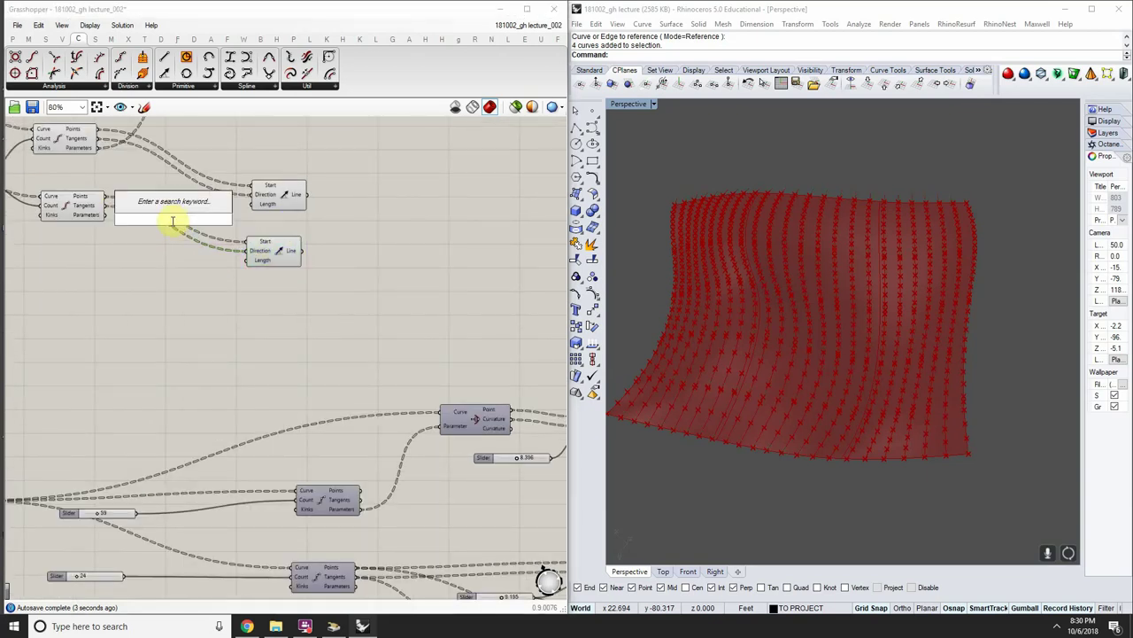
{"action": "type", "text": "25"}
{"action": "key", "text": "Return"}
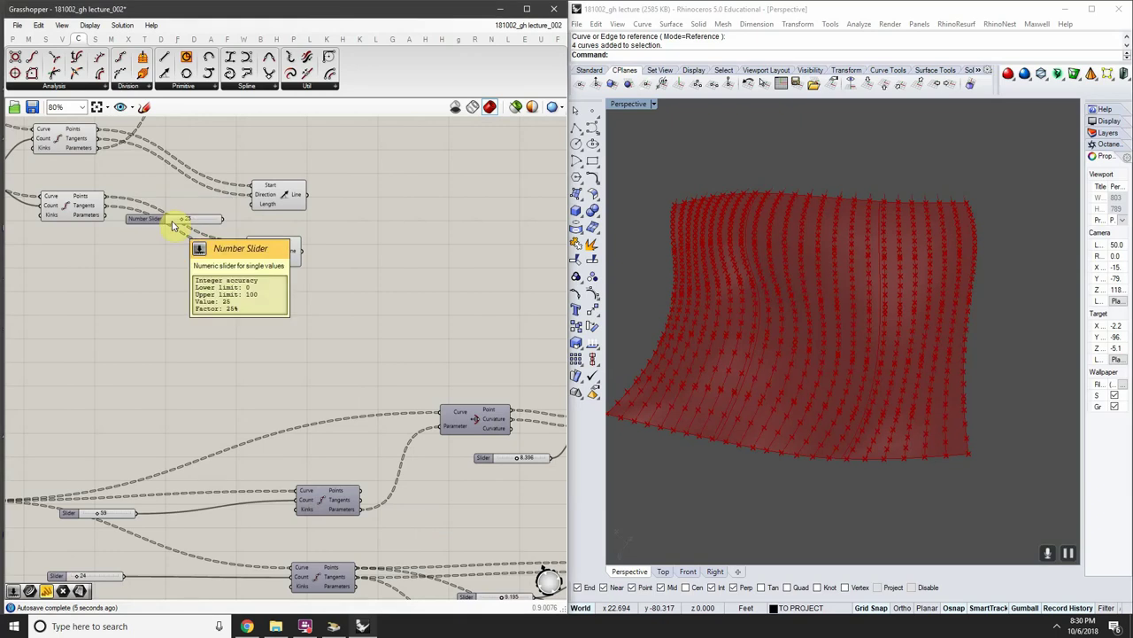
{"action": "left_click_drag", "start_coordinate": [173, 222], "coordinate": [103, 302]}
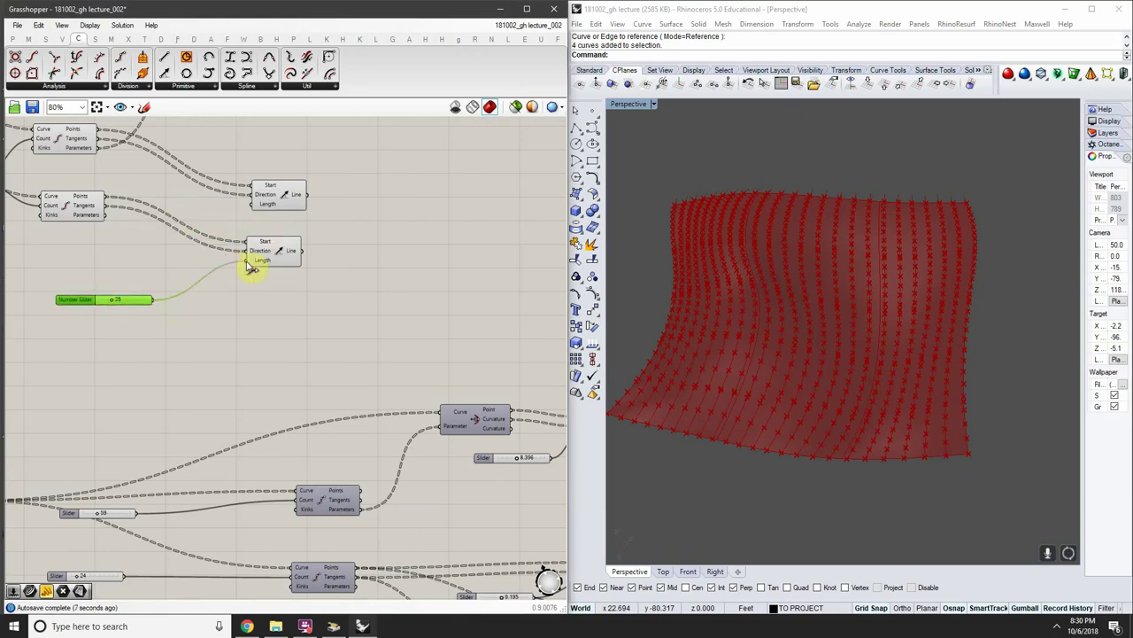
{"action": "left_click_drag", "start_coordinate": [250, 268], "coordinate": [250, 262]}
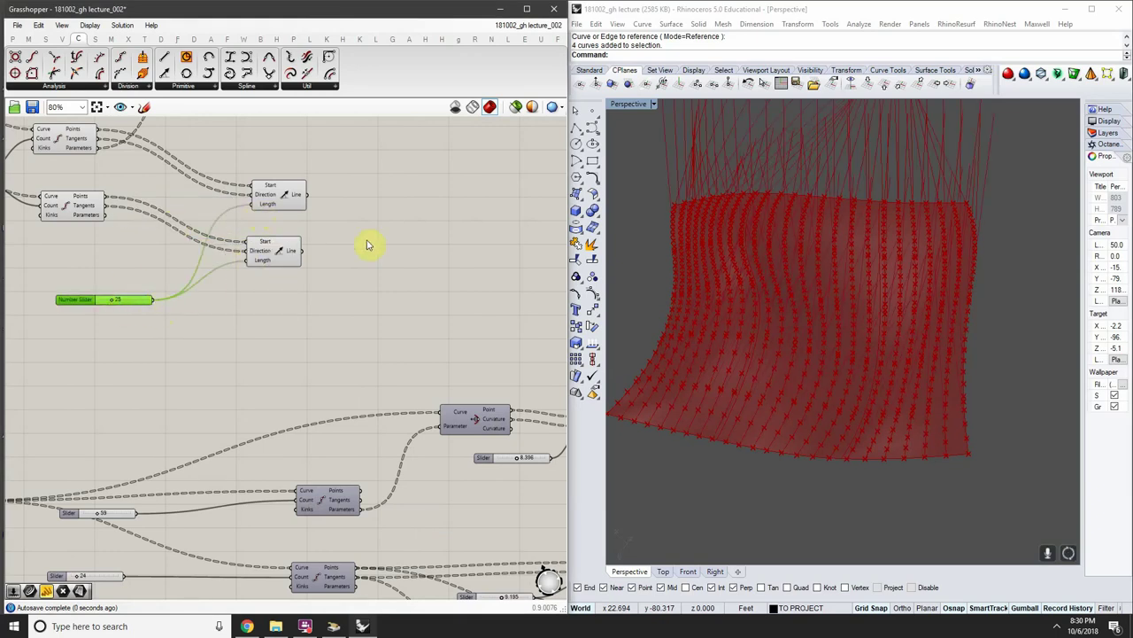
Set the line length slider to 13
{"action": "right_click_drag", "start_coordinate": [708, 265], "coordinate": [613, 284]}
{"action": "scroll", "coordinate": [133, 301], "scroll_direction": "up", "scroll_amount": 5}
{"action": "left_click", "coordinate": [82, 299]}
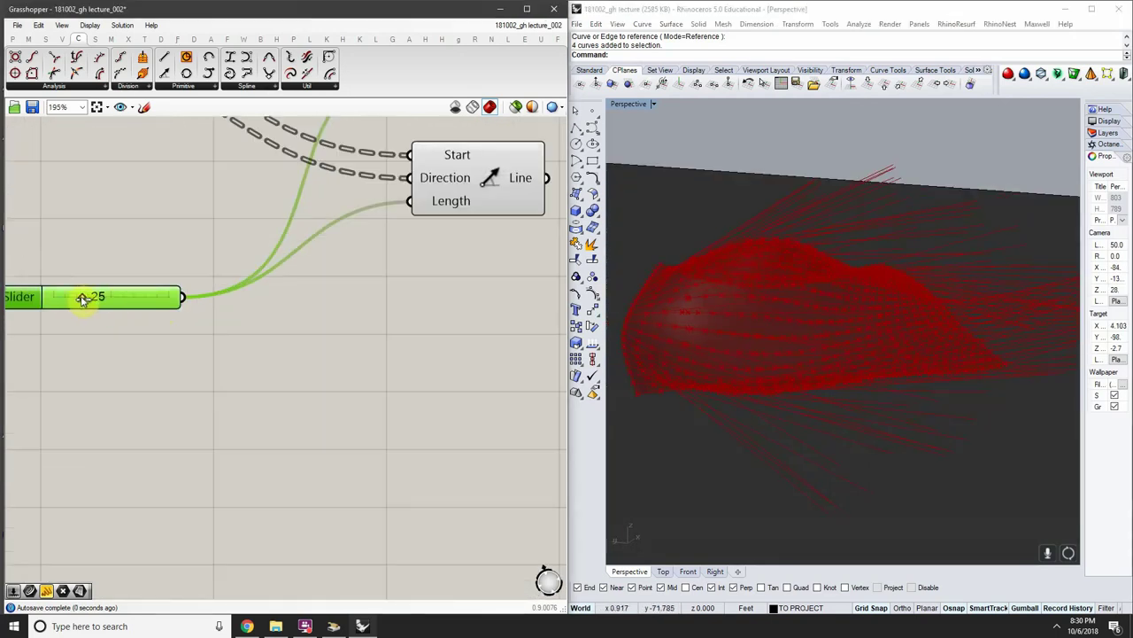
{"action": "left_click_drag", "start_coordinate": [74, 299], "coordinate": [69, 299]}
{"action": "right_click_drag", "start_coordinate": [930, 360], "coordinate": [900, 321]}
{"action": "scroll", "coordinate": [241, 266], "scroll_direction": "down", "scroll_amount": 5}
{"action": "scroll", "coordinate": [141, 227], "scroll_direction": "up", "scroll_amount": 2}
Turn off the preview of the new loft, surface division and interpolated curve components together
{"action": "right_click_drag", "start_coordinate": [142, 227], "coordinate": [346, 374]}
{"action": "scroll", "coordinate": [346, 374], "scroll_direction": "down", "scroll_amount": 4}
{"action": "scroll", "coordinate": [249, 321], "scroll_direction": "up", "scroll_amount": 1}
{"action": "right_click_drag", "start_coordinate": [249, 321], "coordinate": [475, 354]}
{"action": "left_click_drag", "start_coordinate": [475, 354], "coordinate": [245, 255]}
{"action": "right_click", "coordinate": [342, 309]}
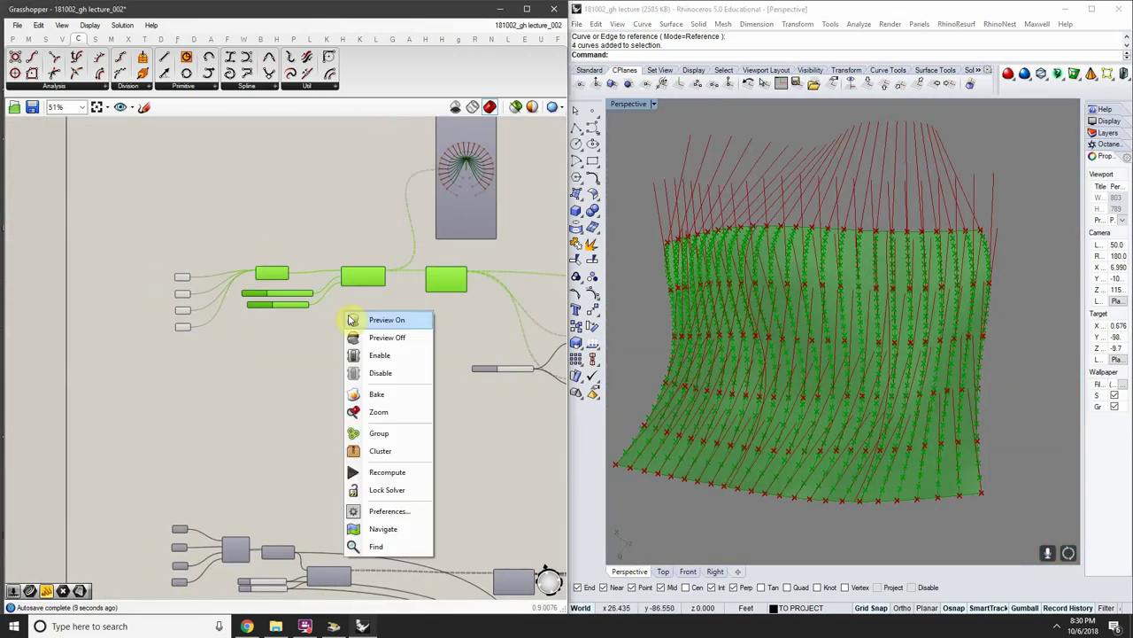
{"action": "left_click", "coordinate": [393, 339]}
Examine the tangent lines at the division points in the perspective view and the components that generate them
{"action": "right_click_drag", "start_coordinate": [393, 341], "coordinate": [296, 273]}
{"action": "right_click_drag", "start_coordinate": [524, 346], "coordinate": [483, 346]}
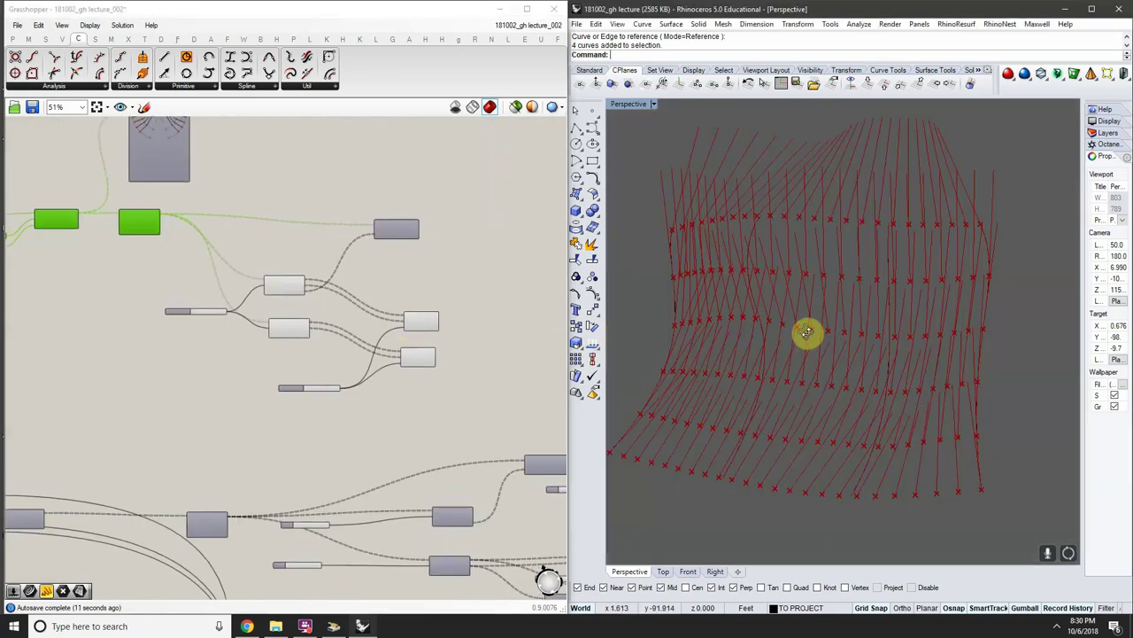
{"action": "right_click_drag", "start_coordinate": [805, 332], "coordinate": [725, 208]}
{"action": "right_click_drag", "start_coordinate": [767, 281], "coordinate": [771, 369]}
{"action": "scroll", "coordinate": [244, 262], "scroll_direction": "up", "scroll_amount": 3}
{"action": "scroll", "coordinate": [244, 262], "scroll_direction": "down", "scroll_amount": 2}
{"action": "scroll", "coordinate": [180, 253], "scroll_direction": "up", "scroll_amount": 2}
{"action": "right_click_drag", "start_coordinate": [197, 277], "coordinate": [257, 329]}
{"action": "scroll", "coordinate": [157, 295], "scroll_direction": "down", "scroll_amount": 2}
{"action": "right_click_drag", "start_coordinate": [37, 263], "coordinate": [154, 258]}
{"action": "scroll", "coordinate": [154, 257], "scroll_direction": "up", "scroll_amount": 2}
{"action": "right_click_drag", "start_coordinate": [323, 267], "coordinate": [159, 236]}
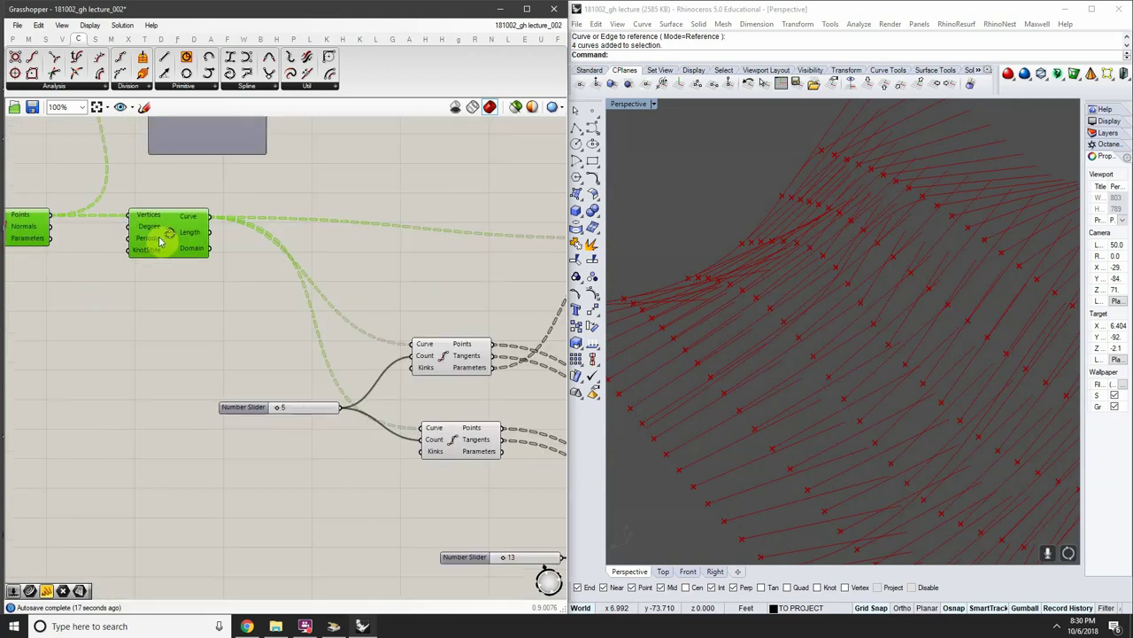
Turn the Interpolate component's preview on to check its curves and turn it off again
{"action": "left_click", "coordinate": [186, 306]}
{"action": "left_click", "coordinate": [56, 232]}
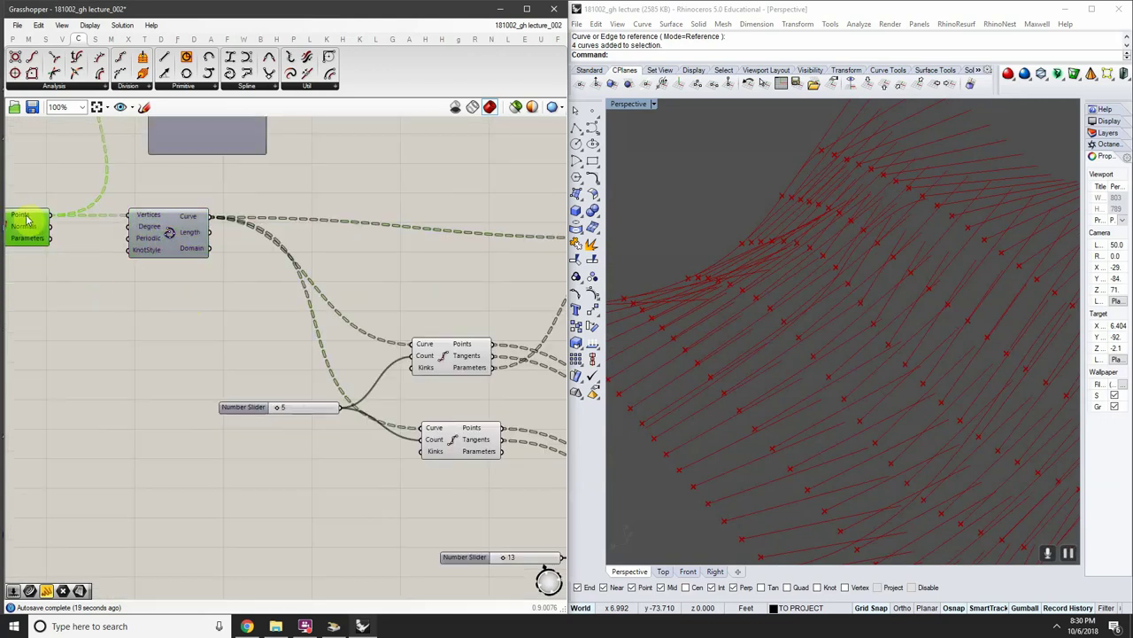
{"action": "left_click", "coordinate": [173, 232]}
{"action": "right_click", "coordinate": [178, 235]}
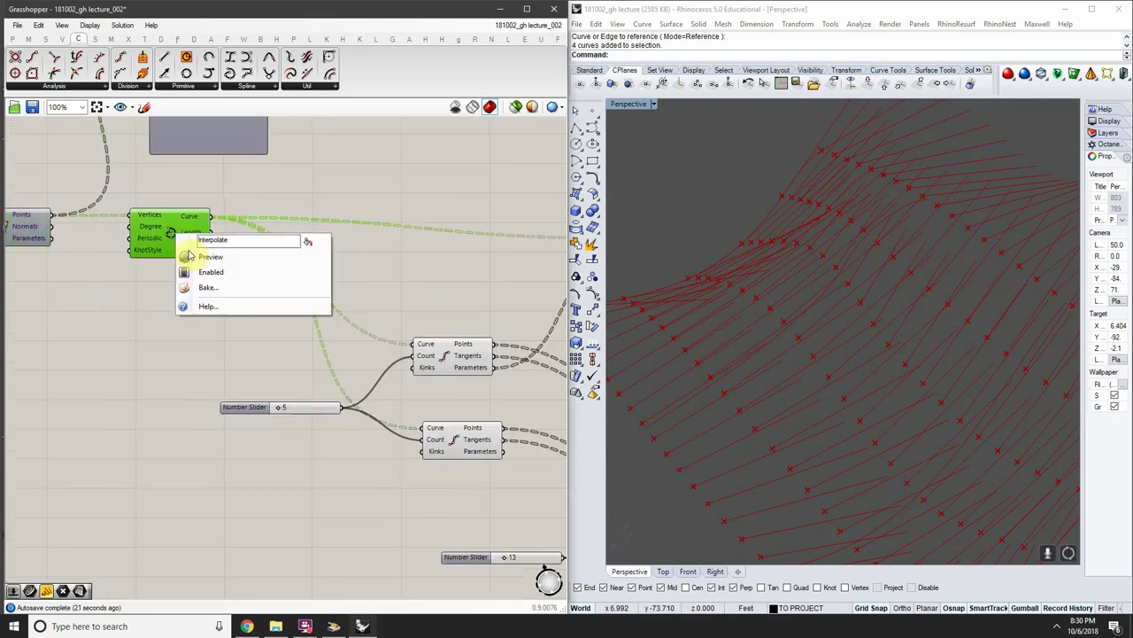
{"action": "left_click", "coordinate": [209, 257]}
{"action": "right_click", "coordinate": [175, 230]}
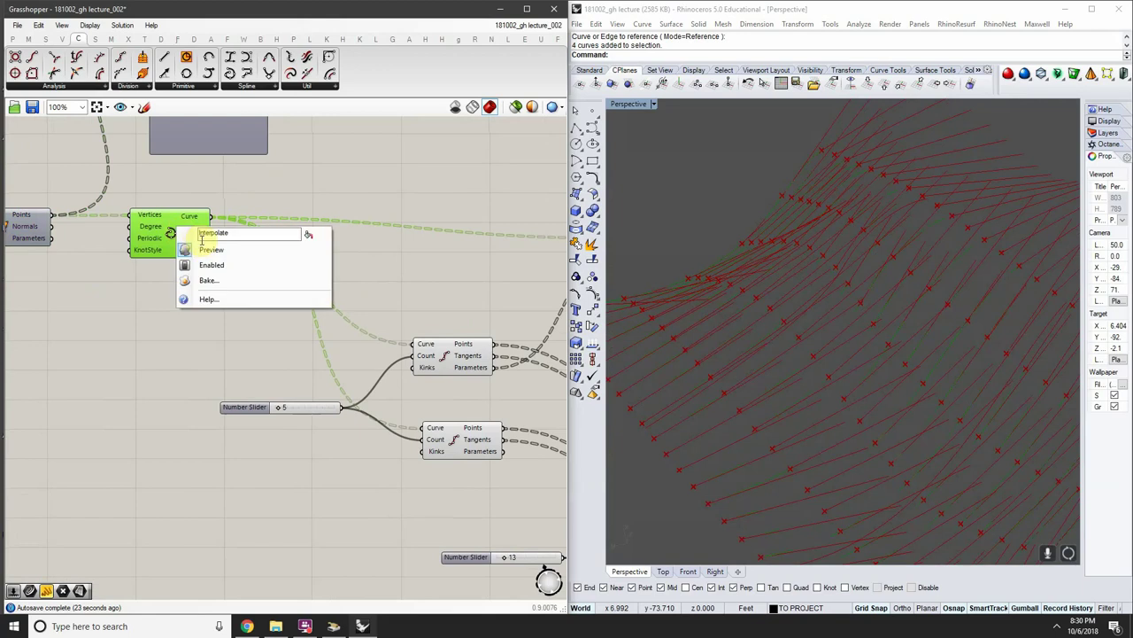
{"action": "left_click", "coordinate": [207, 251]}
Examine the upper Divide Curve and Line SDL components and their tangent lines in the perspective view
{"action": "right_click_drag", "start_coordinate": [318, 282], "coordinate": [126, 261]}
{"action": "left_click", "coordinate": [278, 303]}
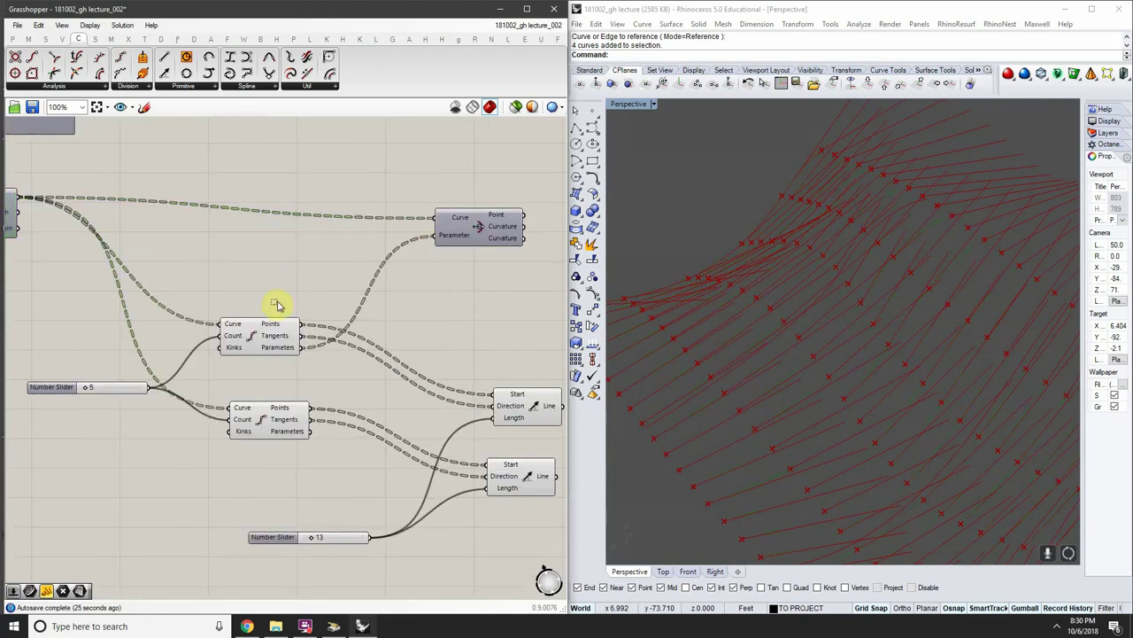
{"action": "left_click", "coordinate": [256, 332]}
{"action": "right_click", "coordinate": [254, 342]}
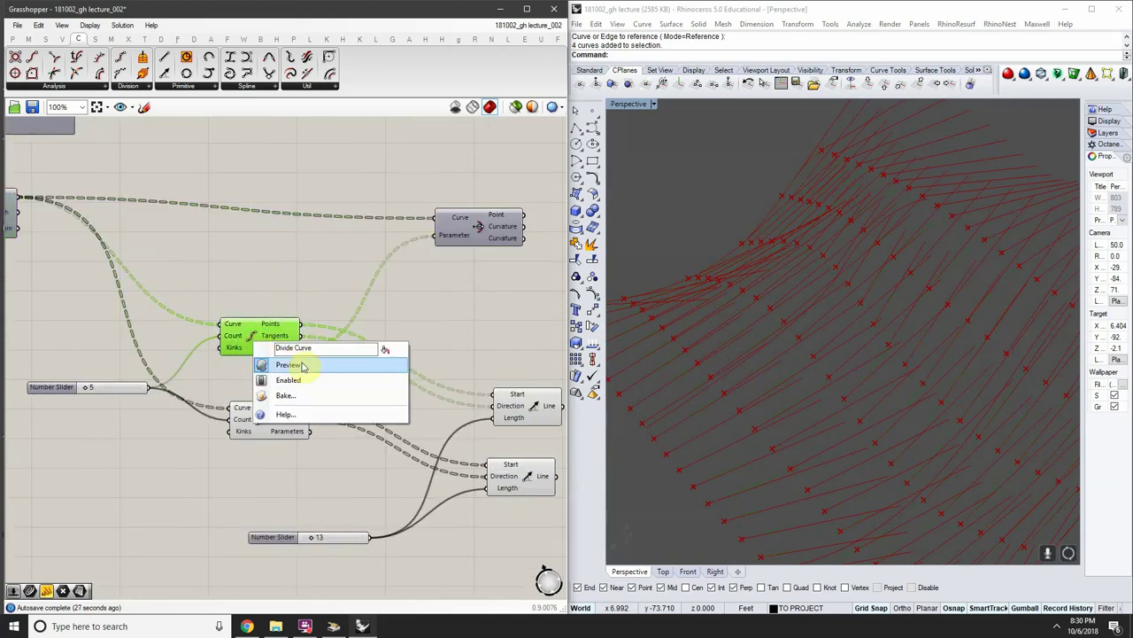
{"action": "left_click", "coordinate": [475, 350]}
{"action": "right_click_drag", "start_coordinate": [528, 398], "coordinate": [422, 385]}
{"action": "left_click", "coordinate": [482, 387]}
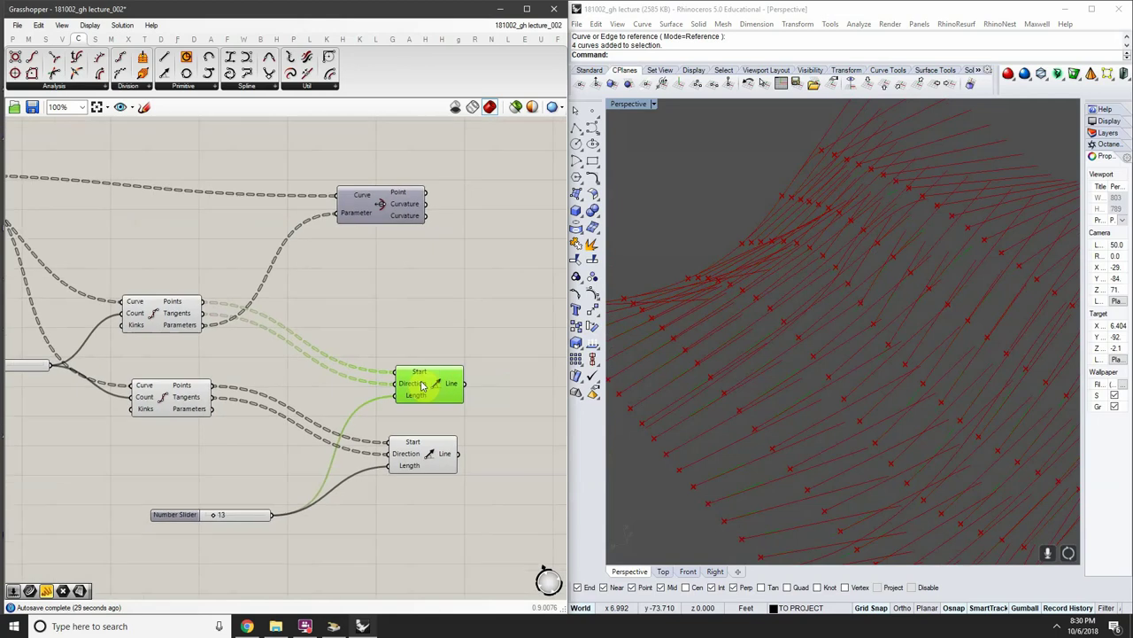
{"action": "right_click_drag", "start_coordinate": [653, 385], "coordinate": [673, 266]}
{"action": "right_click_drag", "start_coordinate": [398, 259], "coordinate": [316, 281]}
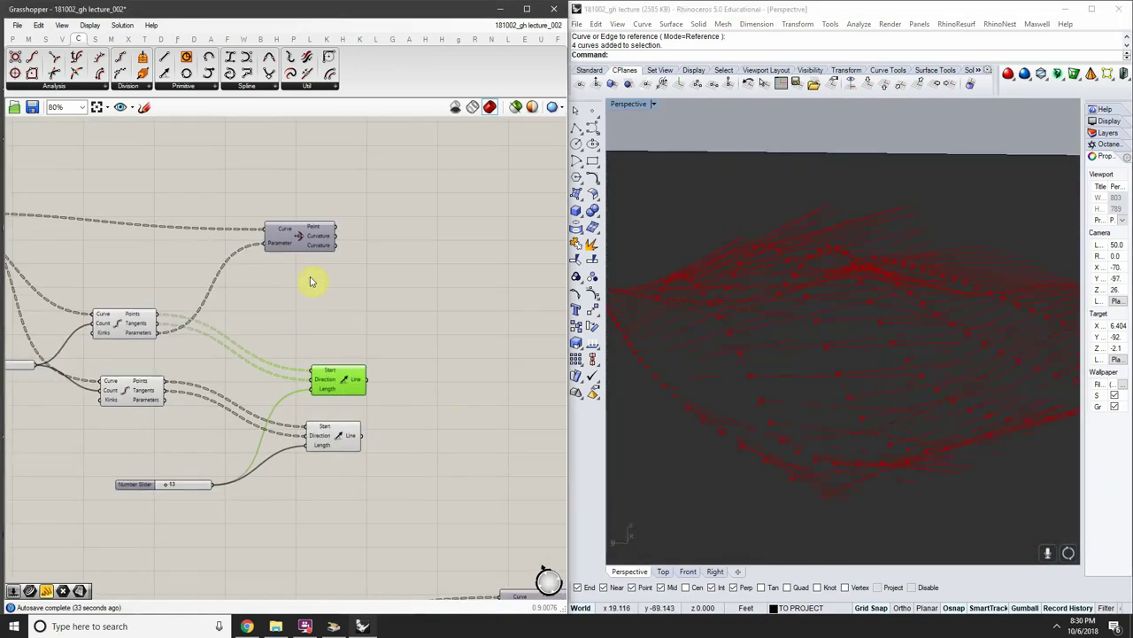
Turn on the Curvature component's preview, inspect its circles in the perspective view, and turn it off again
{"action": "scroll", "coordinate": [316, 281], "scroll_direction": "up", "scroll_amount": 2}
{"action": "left_click", "coordinate": [295, 222]}
{"action": "right_click", "coordinate": [290, 220]}
{"action": "left_click", "coordinate": [325, 245]}
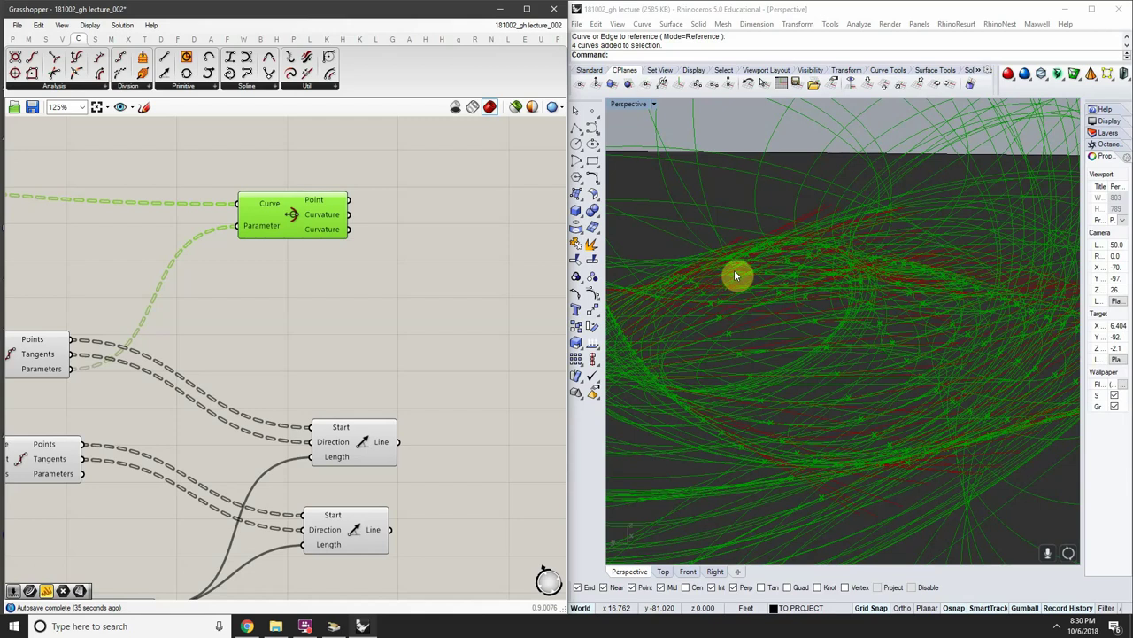
{"action": "right_click_drag", "start_coordinate": [734, 269], "coordinate": [835, 322]}
{"action": "right_click", "coordinate": [299, 214]}
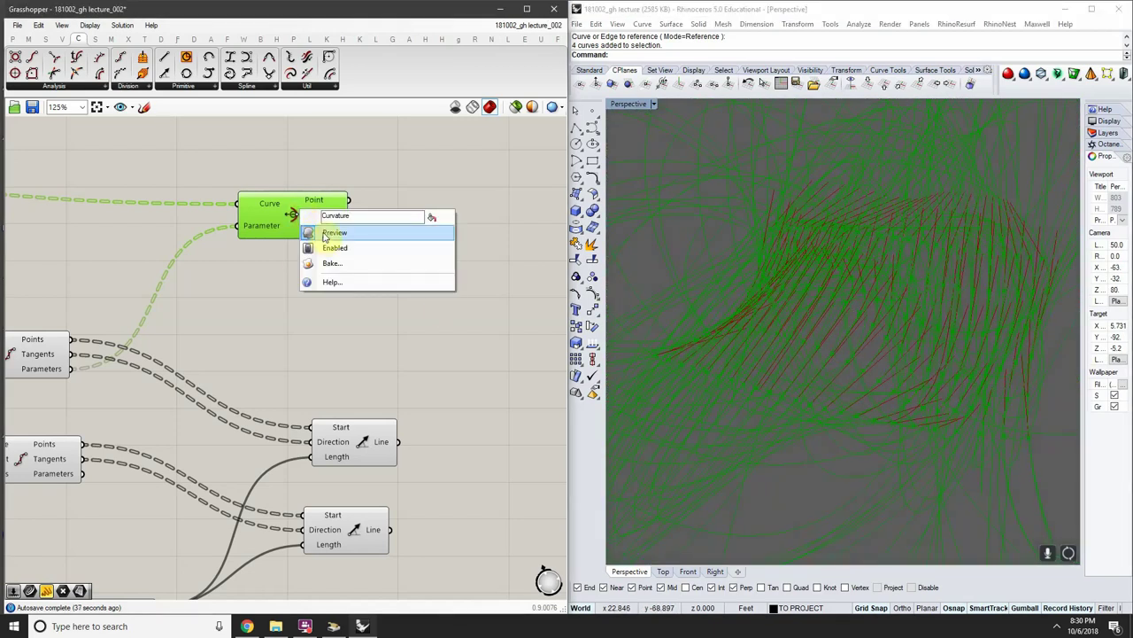
{"action": "left_click", "coordinate": [333, 243]}
Duplicate the upper Line SDL component with its input wires and place the copy beside the Curvature component
{"action": "scroll", "coordinate": [260, 240], "scroll_direction": "down", "scroll_amount": 4}
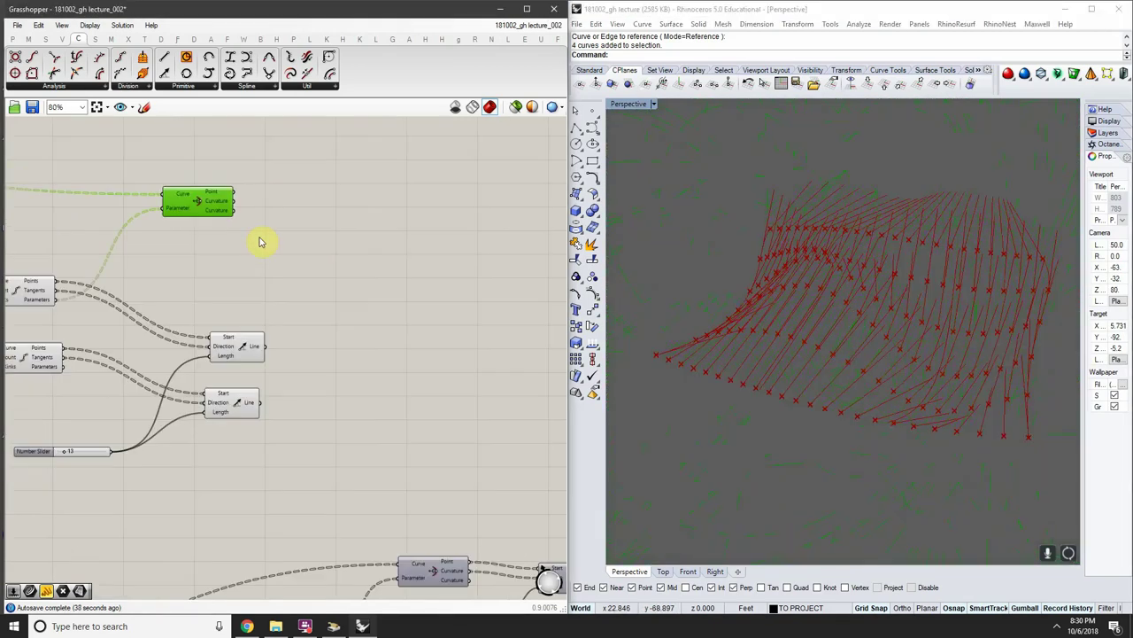
{"action": "double_click", "coordinate": [328, 255]}
{"action": "left_click_drag", "start_coordinate": [241, 270], "coordinate": [267, 223]}
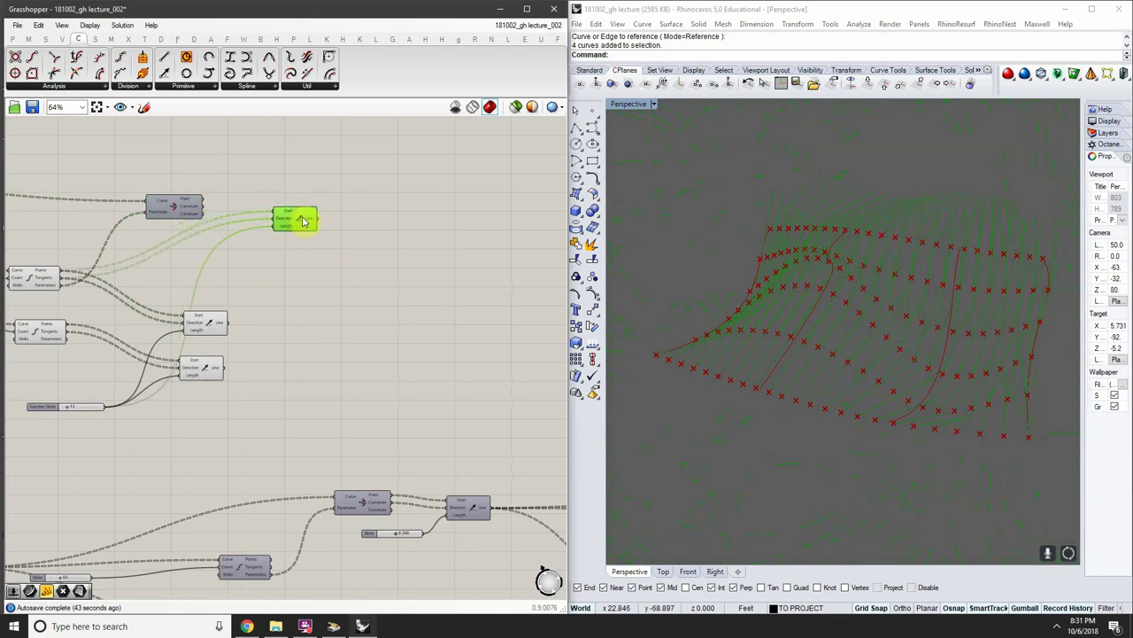
Disconnect the shared number slider from the Length input of the copied Line SDL
{"action": "scroll", "coordinate": [274, 248], "scroll_direction": "up", "scroll_amount": 2}
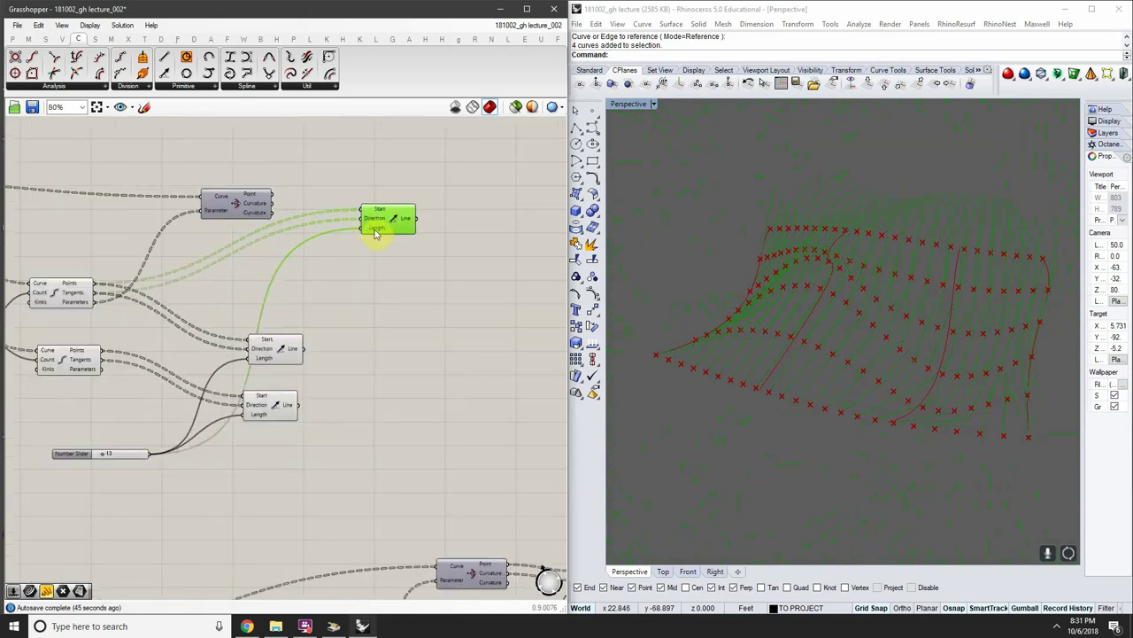
{"action": "right_click", "coordinate": [375, 231]}
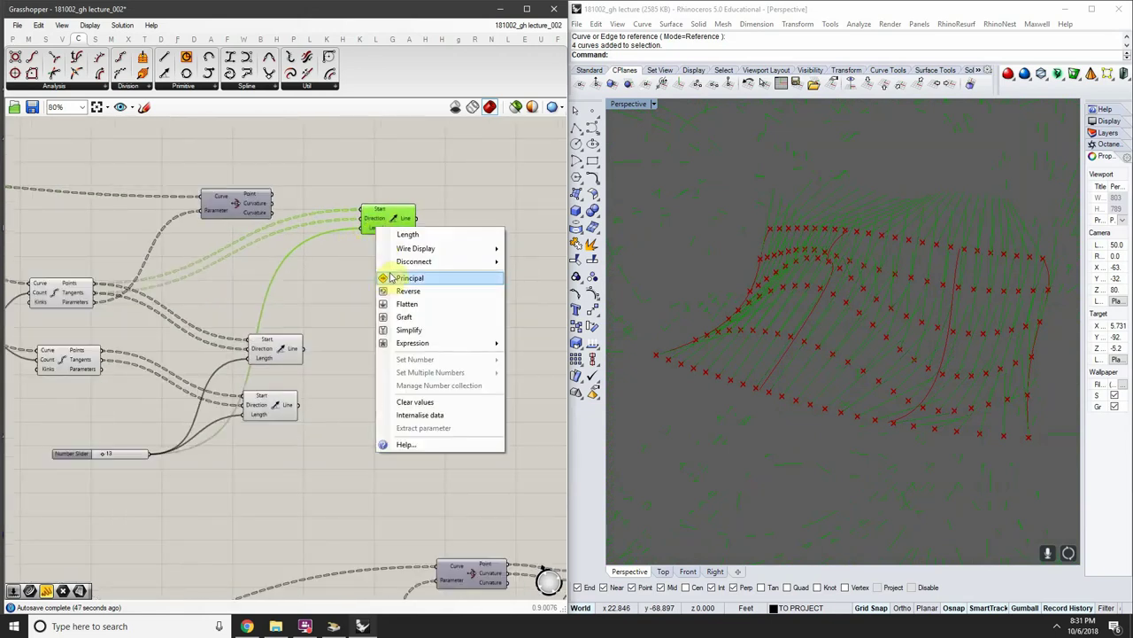
{"action": "left_click", "coordinate": [403, 278]}
{"action": "right_click", "coordinate": [371, 228]}
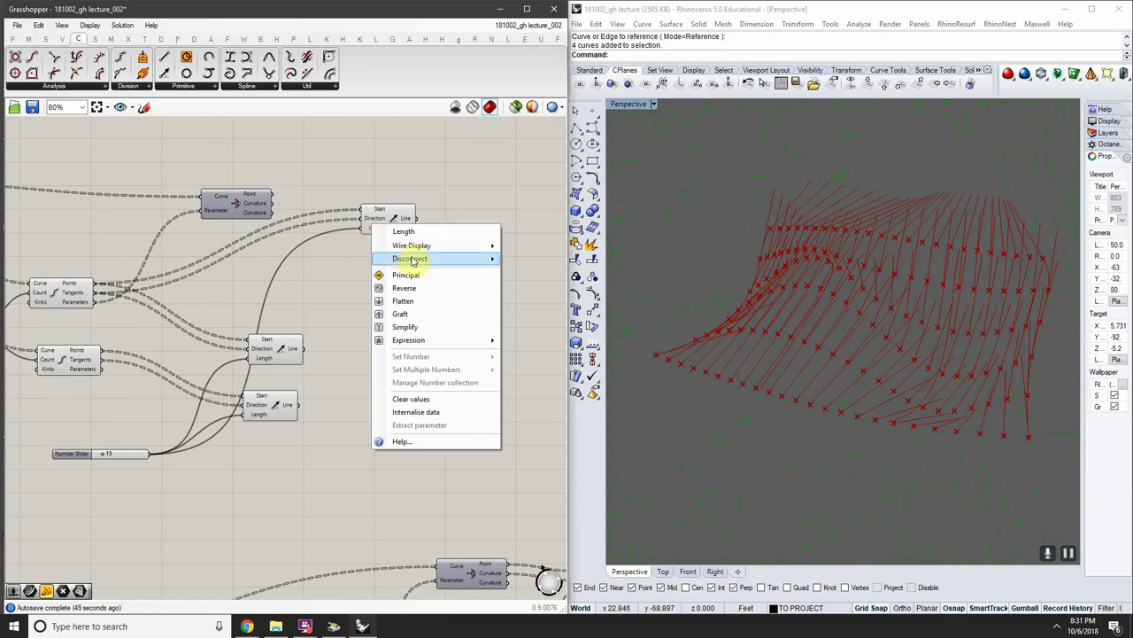
{"action": "mouse_move", "coordinate": [414, 261]}
{"action": "left_click", "coordinate": [529, 264]}
Add a number slider with value 25 and connect it to the copied Line SDL's Length input
{"action": "right_click_drag", "start_coordinate": [274, 258], "coordinate": [353, 266]}
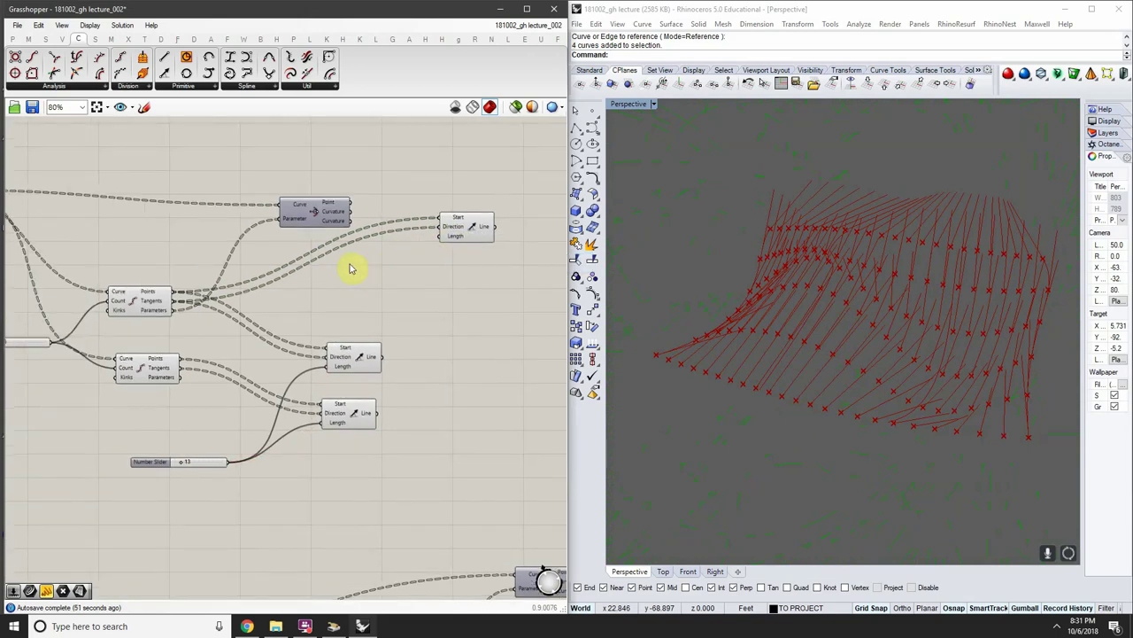
{"action": "double_click", "coordinate": [351, 266]}
{"action": "type", "text": "25"}
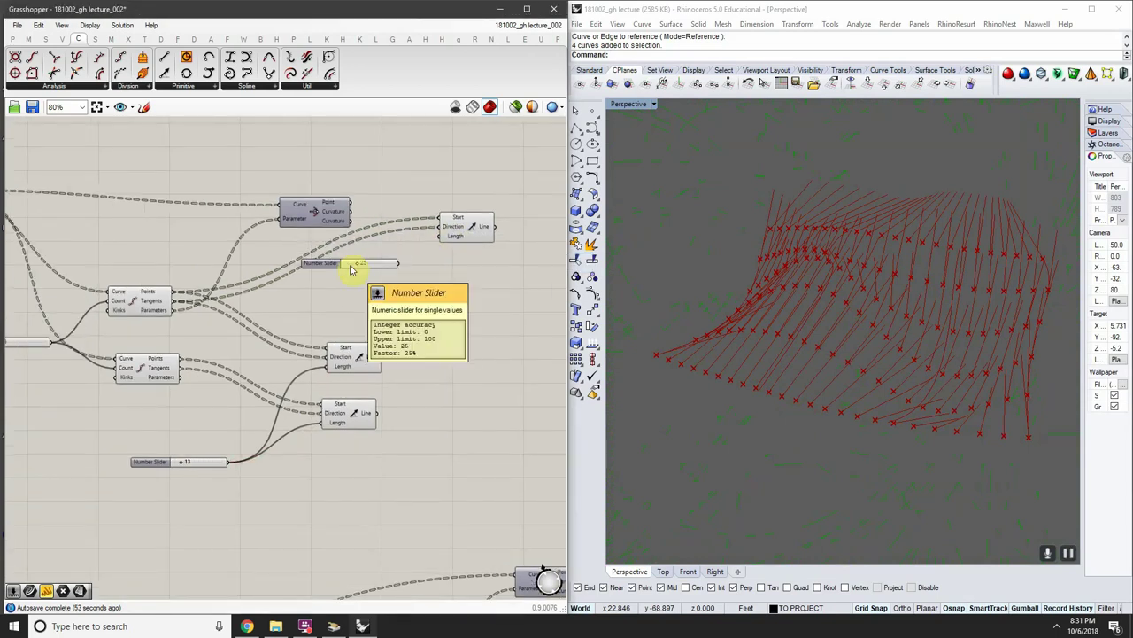
{"action": "key", "text": "Return"}
{"action": "scroll", "coordinate": [397, 265], "scroll_direction": "up", "scroll_amount": 3}
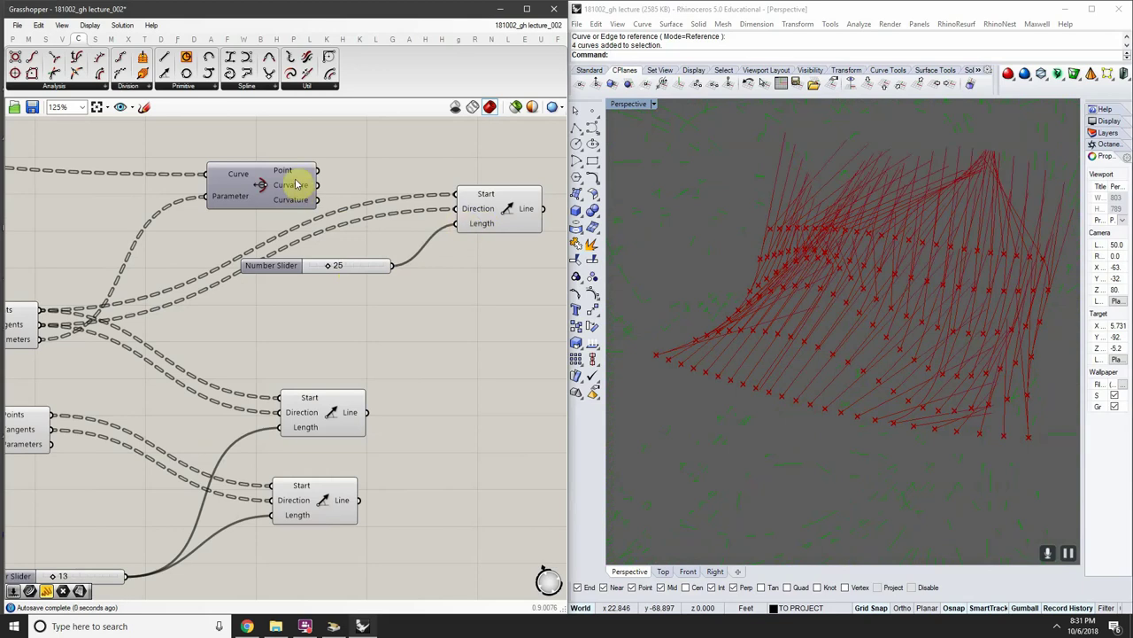
Connect the Curvature component's Point output to the copied Line SDL's Start input and its first Curvature output to Direction
{"action": "left_click_drag", "start_coordinate": [298, 183], "coordinate": [253, 182]}
{"action": "scroll", "coordinate": [257, 181], "scroll_direction": "down", "scroll_amount": 2}
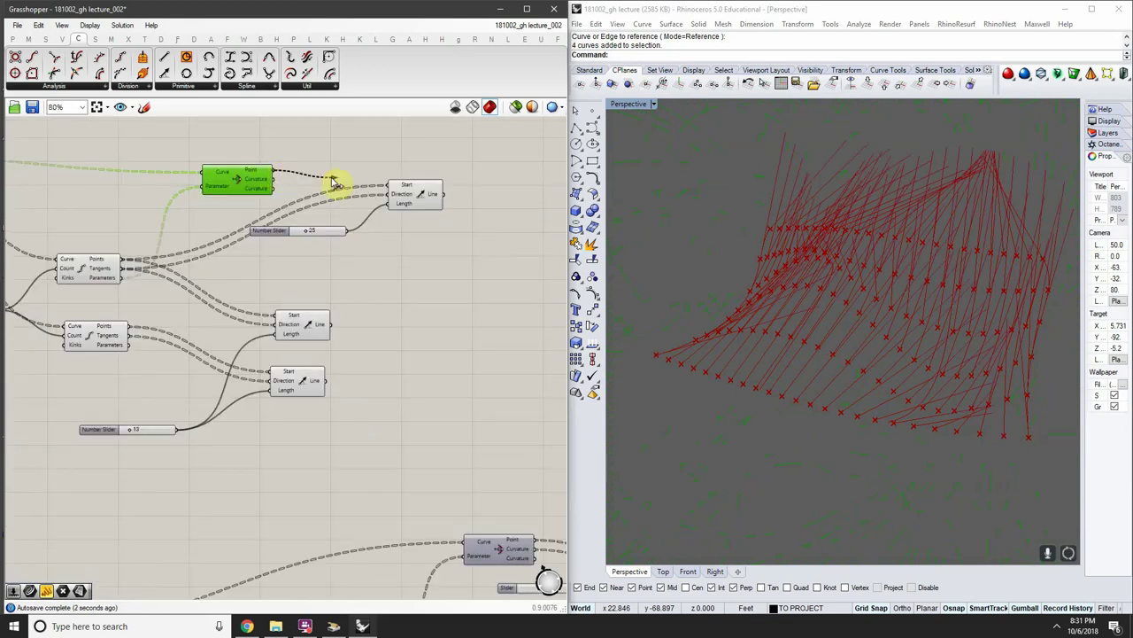
{"action": "left_click", "coordinate": [279, 185]}
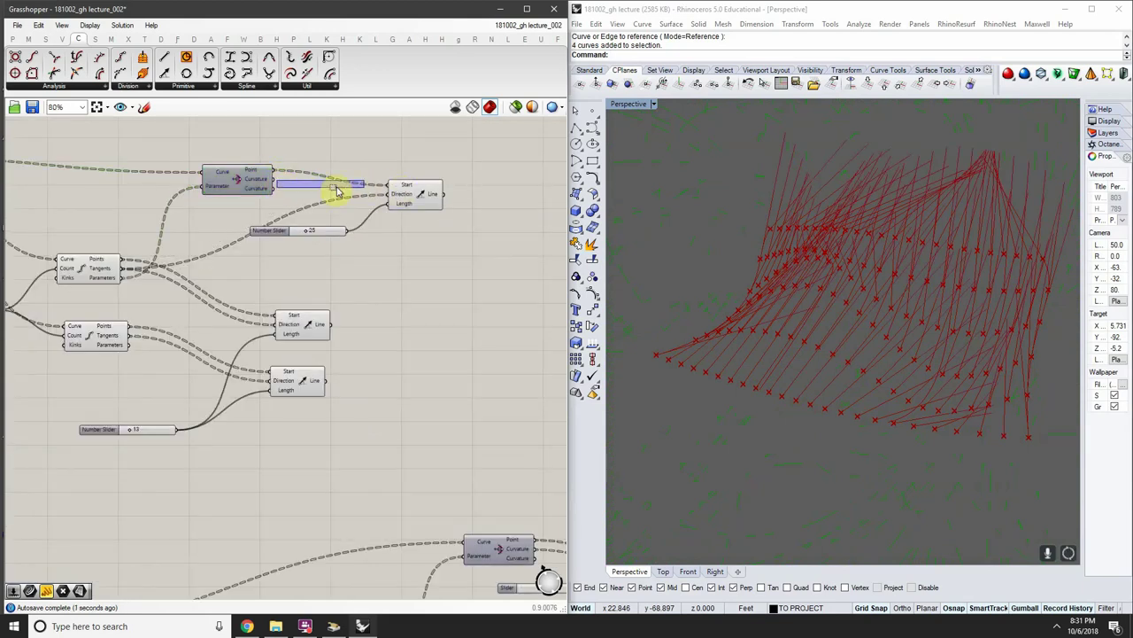
{"action": "left_click", "coordinate": [394, 197]}
{"action": "right_click_drag", "start_coordinate": [761, 230], "coordinate": [837, 351]}
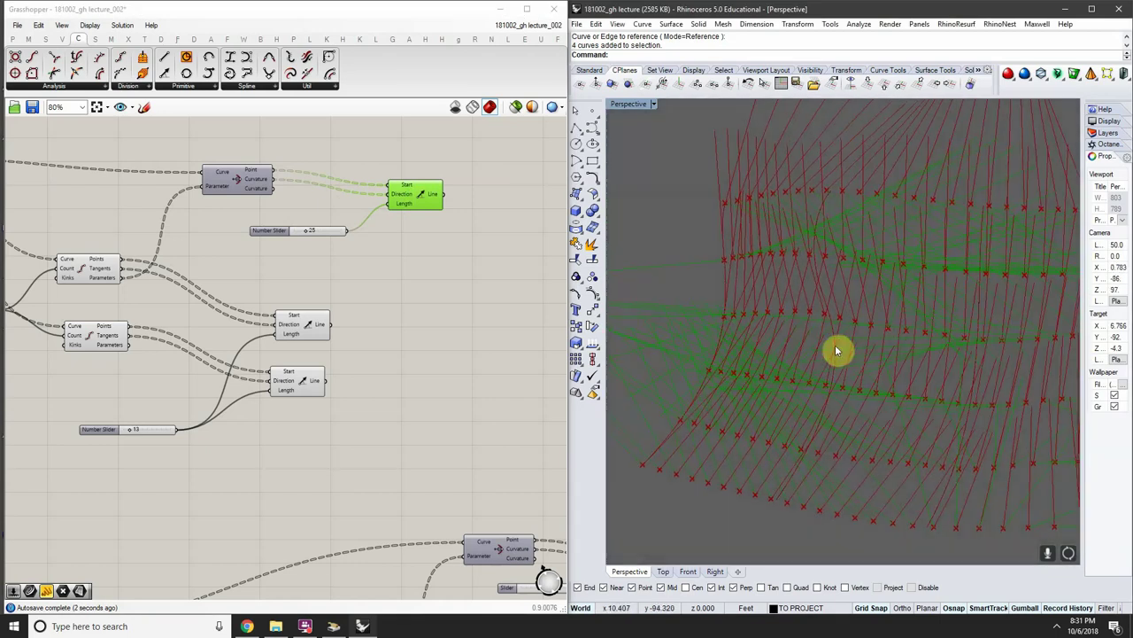
Turn on the Curvature component's preview to inspect its circles in the viewport, and turn the preview off again
{"action": "left_click", "coordinate": [240, 181]}
{"action": "right_click", "coordinate": [238, 179]}
{"action": "left_click", "coordinate": [272, 202]}
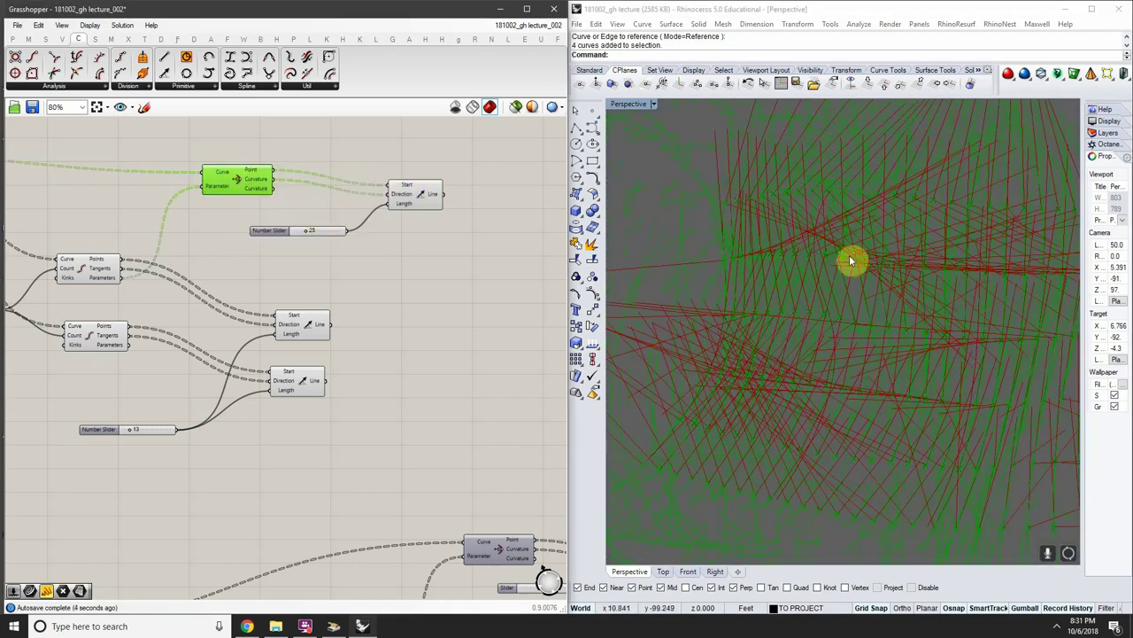
{"action": "right_click_drag", "start_coordinate": [851, 257], "coordinate": [817, 220]}
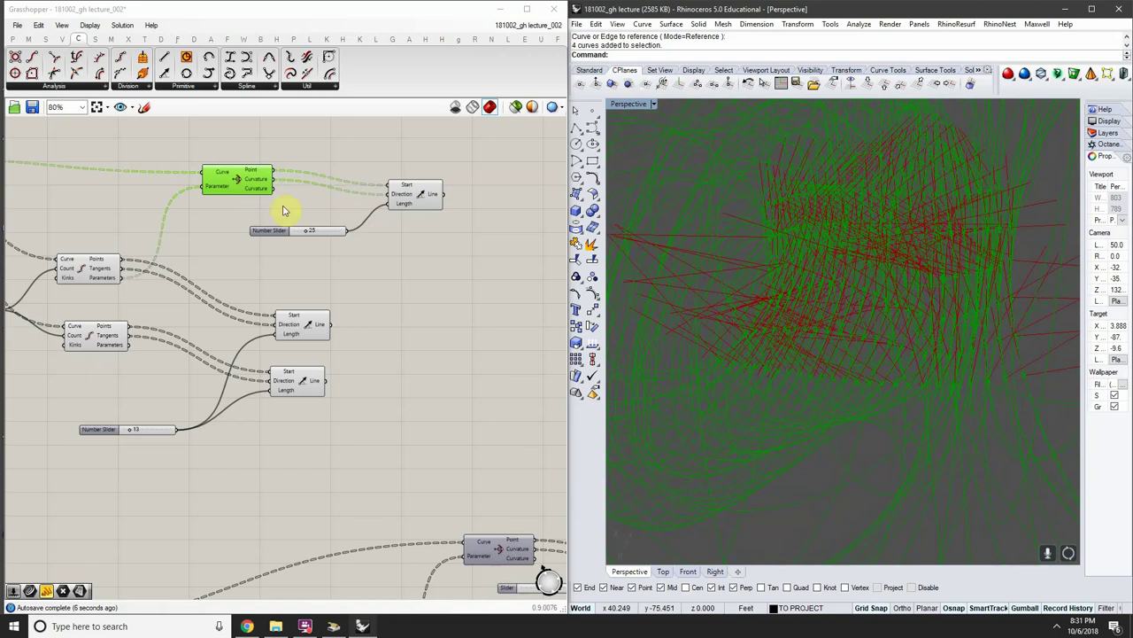
{"action": "left_click", "coordinate": [232, 173]}
{"action": "right_click", "coordinate": [232, 174]}
{"action": "left_click", "coordinate": [217, 162]}
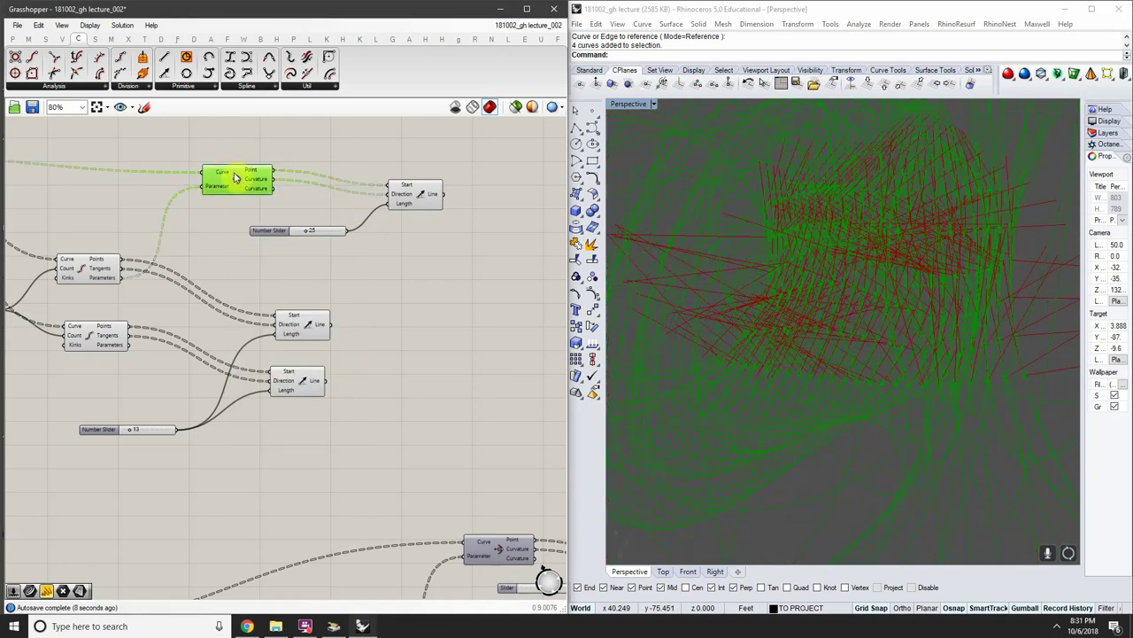
{"action": "right_click", "coordinate": [235, 176]}
{"action": "left_click", "coordinate": [284, 204]}
Delete the data component with the D and Path inputs that the line outputs feed, above the colour gradient
{"action": "right_click_drag", "start_coordinate": [380, 253], "coordinate": [289, 237]}
{"action": "scroll", "coordinate": [299, 234], "scroll_direction": "down", "scroll_amount": 2}
{"action": "scroll", "coordinate": [311, 252], "scroll_direction": "up", "scroll_amount": 1}
{"action": "scroll", "coordinate": [235, 235], "scroll_direction": "down", "scroll_amount": 2}
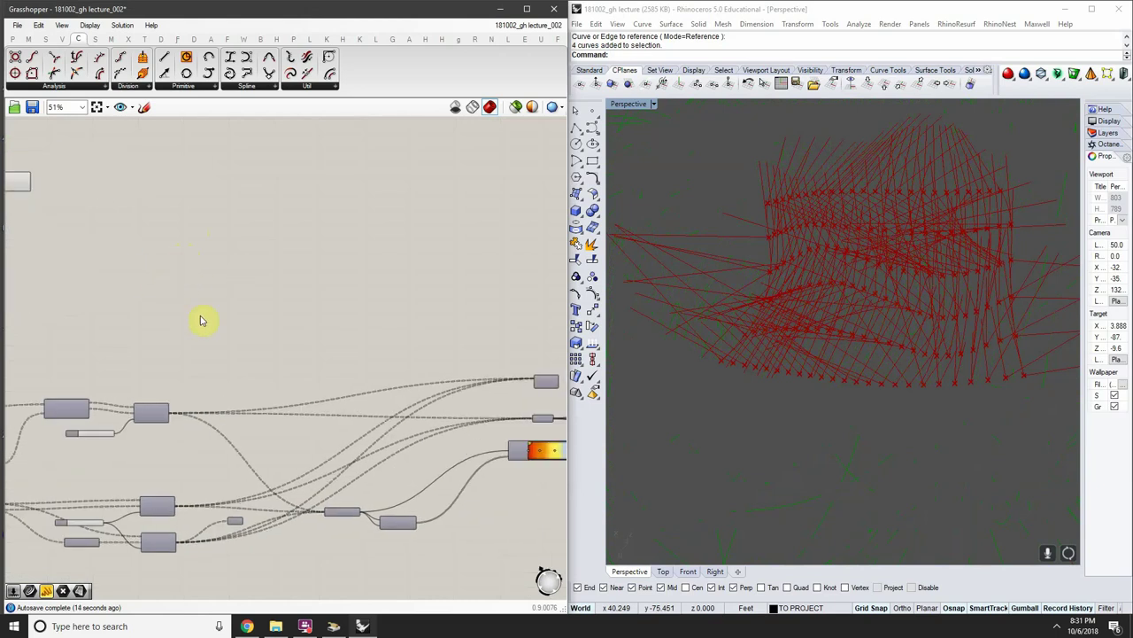
{"action": "scroll", "coordinate": [470, 412], "scroll_direction": "up", "scroll_amount": 2}
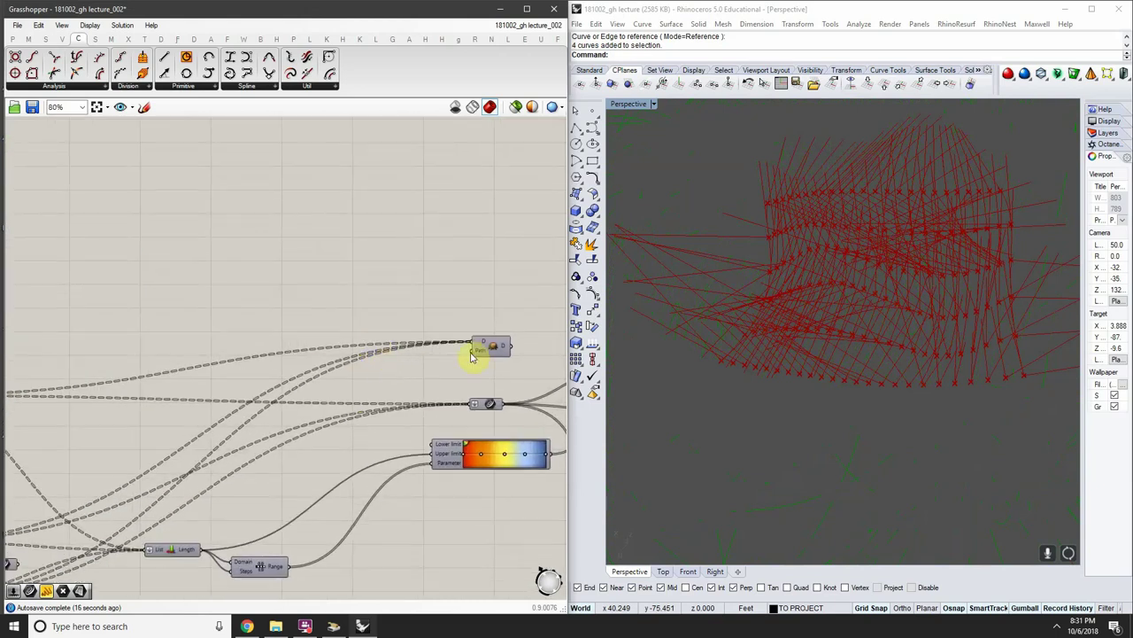
{"action": "left_click", "coordinate": [478, 355]}
{"action": "key", "text": "Delete"}
{"action": "right_click_drag", "start_coordinate": [381, 288], "coordinate": [338, 259]}
{"action": "scroll", "coordinate": [425, 324], "scroll_direction": "up", "scroll_amount": 1}
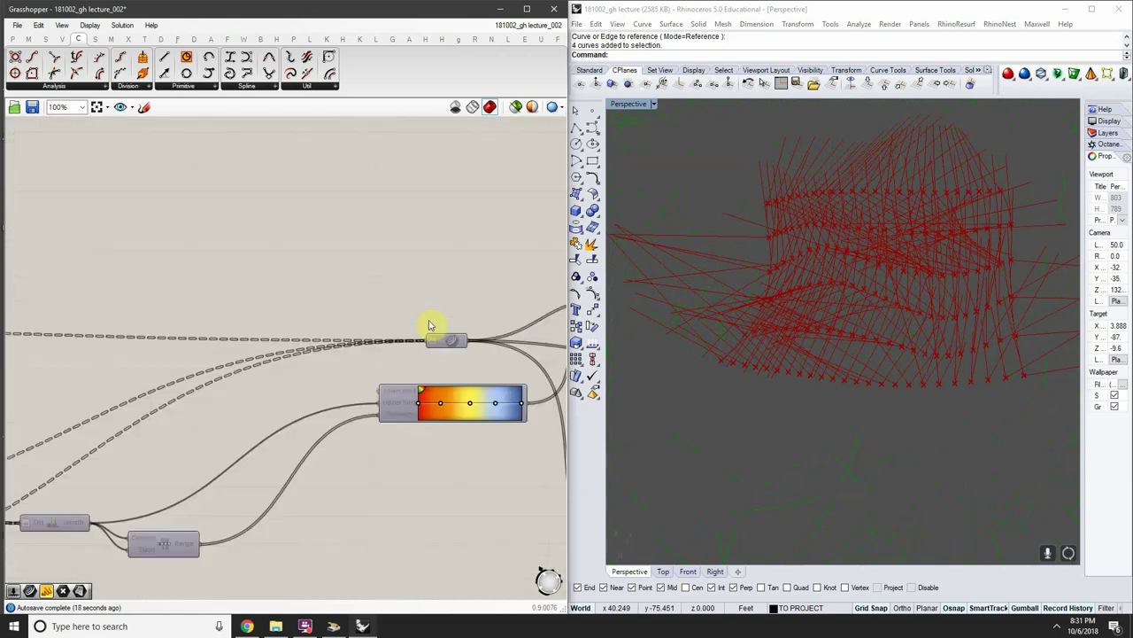
{"action": "left_click_drag", "start_coordinate": [432, 334], "coordinate": [316, 274]}
{"action": "scroll", "coordinate": [316, 276], "scroll_direction": "down", "scroll_amount": 3}
Reposition the Curvature component and its Line SDL component so that they sit level with each other
{"action": "right_click_drag", "start_coordinate": [289, 289], "coordinate": [350, 293]}
{"action": "mouse_move", "coordinate": [891, 285]}
{"action": "right_mouse_down"}
{"action": "mouse_move", "coordinate": [893, 337]}
{"action": "mouse_move", "coordinate": [889, 299]}
{"action": "right_mouse_up"}
{"action": "right_click_drag", "start_coordinate": [48, 331], "coordinate": [345, 378]}
{"action": "scroll", "coordinate": [260, 221], "scroll_direction": "up", "scroll_amount": 4}
{"action": "right_click_drag", "start_coordinate": [205, 133], "coordinate": [389, 246]}
{"action": "scroll", "coordinate": [407, 241], "scroll_direction": "down", "scroll_amount": 2}
{"action": "scroll", "coordinate": [376, 239], "scroll_direction": "up", "scroll_amount": 1}
{"action": "right_click_drag", "start_coordinate": [281, 249], "coordinate": [395, 249]}
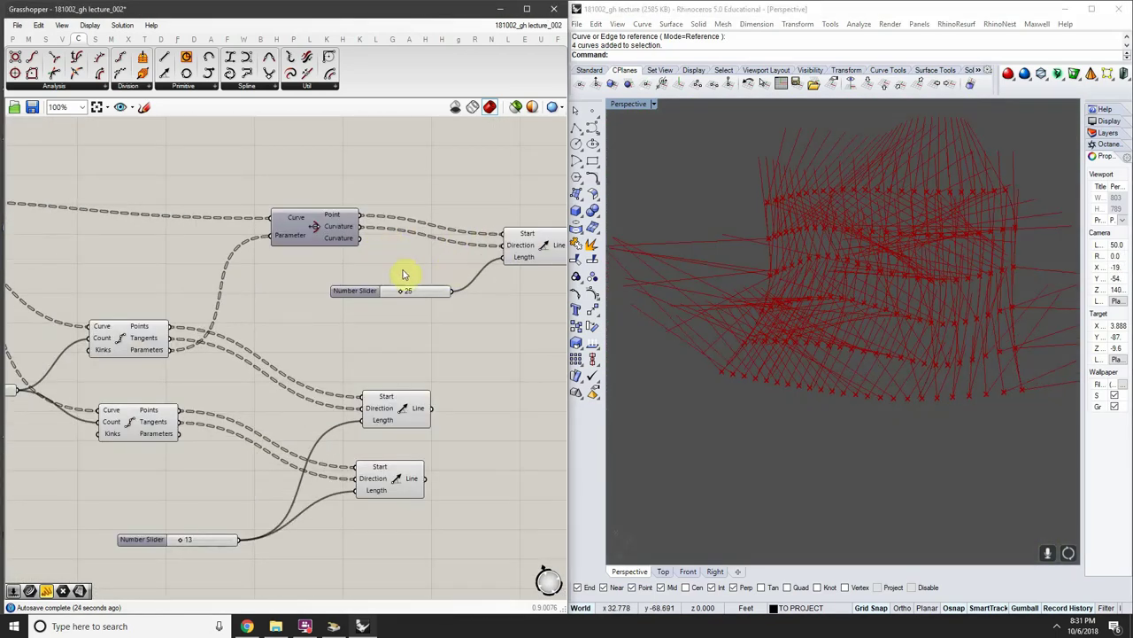
{"action": "left_click_drag", "start_coordinate": [306, 222], "coordinate": [282, 198]}
{"action": "right_click_drag", "start_coordinate": [363, 213], "coordinate": [331, 249]}
{"action": "left_click_drag", "start_coordinate": [503, 290], "coordinate": [495, 247]}
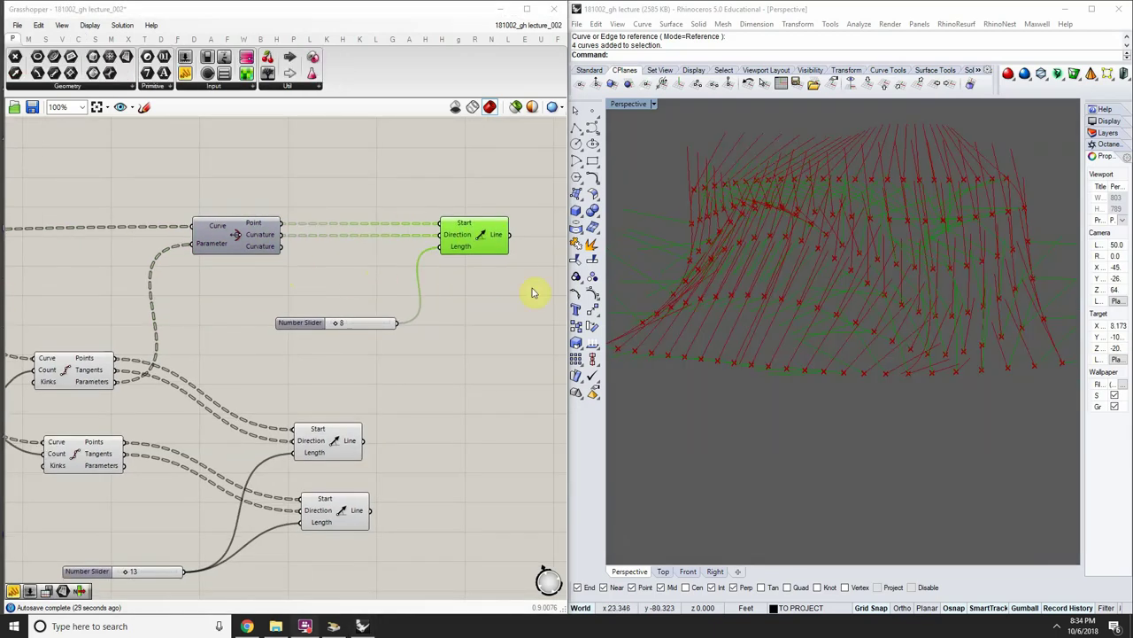
Highlight the curvature Line SDL output and examine its line directions from several angles in the perspective view
{"action": "right_click", "coordinate": [462, 277]}
{"action": "left_click", "coordinate": [449, 311]}
{"action": "right_click_drag", "start_coordinate": [451, 311], "coordinate": [440, 324]}
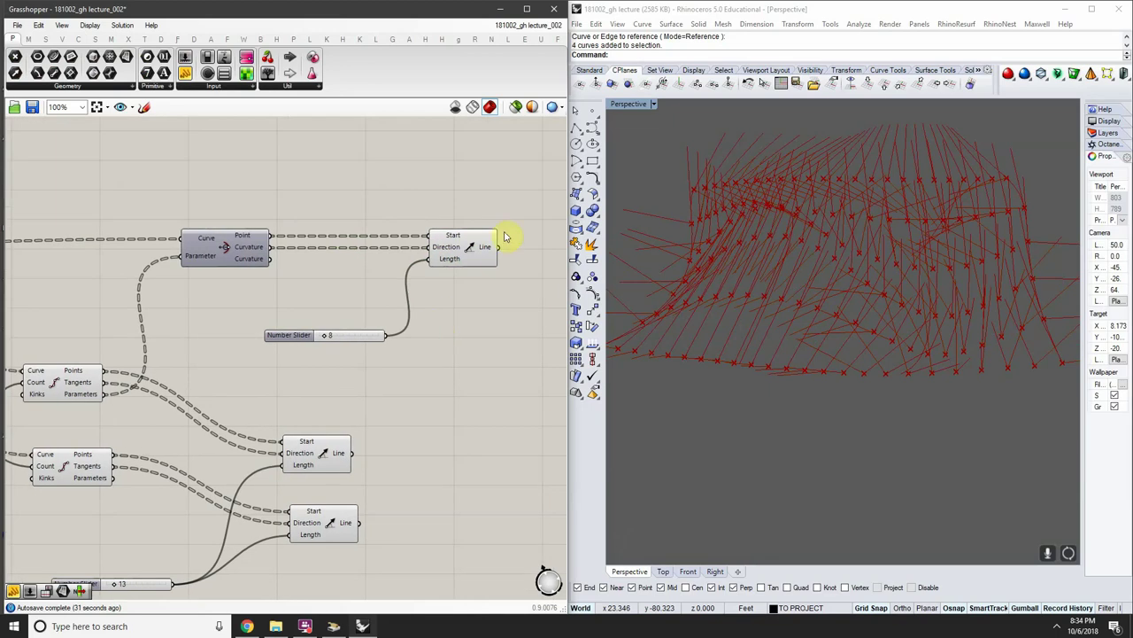
{"action": "left_click", "coordinate": [465, 253]}
{"action": "right_click_drag", "start_coordinate": [856, 291], "coordinate": [933, 384]}
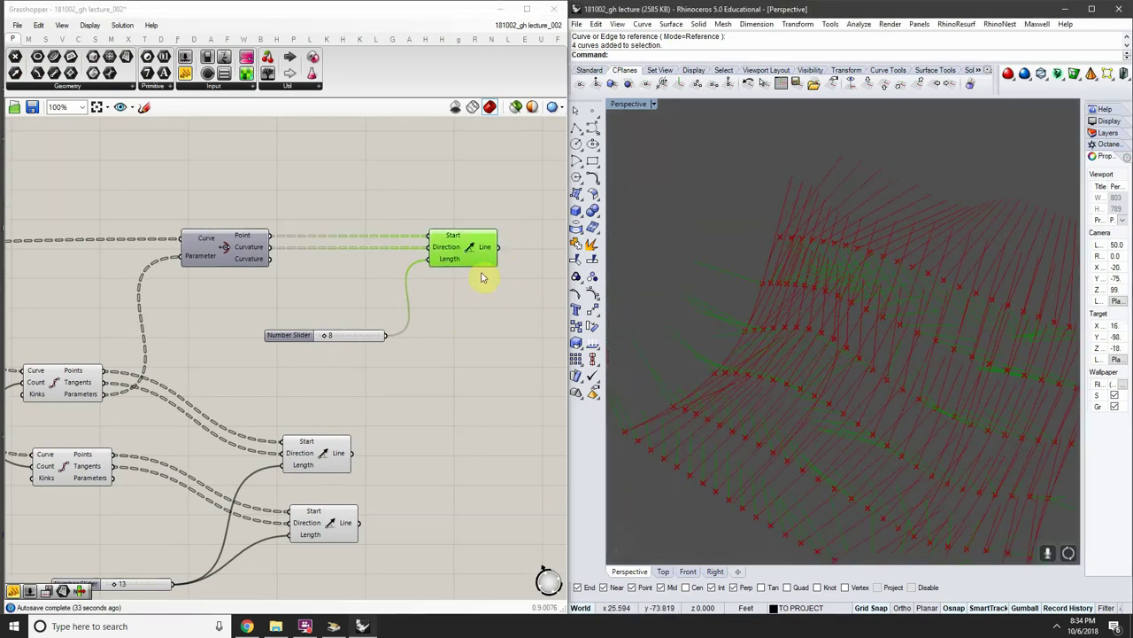
{"action": "right_click_drag", "start_coordinate": [388, 291], "coordinate": [367, 316]}
{"action": "right_click_drag", "start_coordinate": [797, 349], "coordinate": [876, 342]}
{"action": "left_click", "coordinate": [354, 181]}
{"action": "right_click_drag", "start_coordinate": [354, 178], "coordinate": [324, 234]}
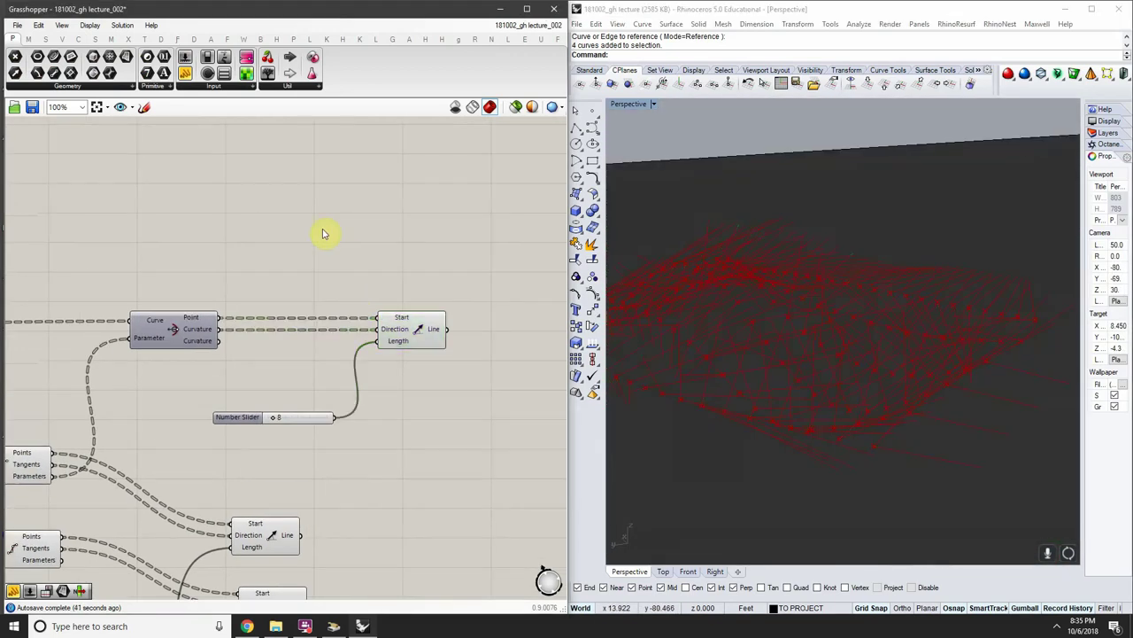
Add a Panel above the Curvature component and feed it the curvature vector output
{"action": "left_click_drag", "start_coordinate": [186, 73], "coordinate": [281, 188]}
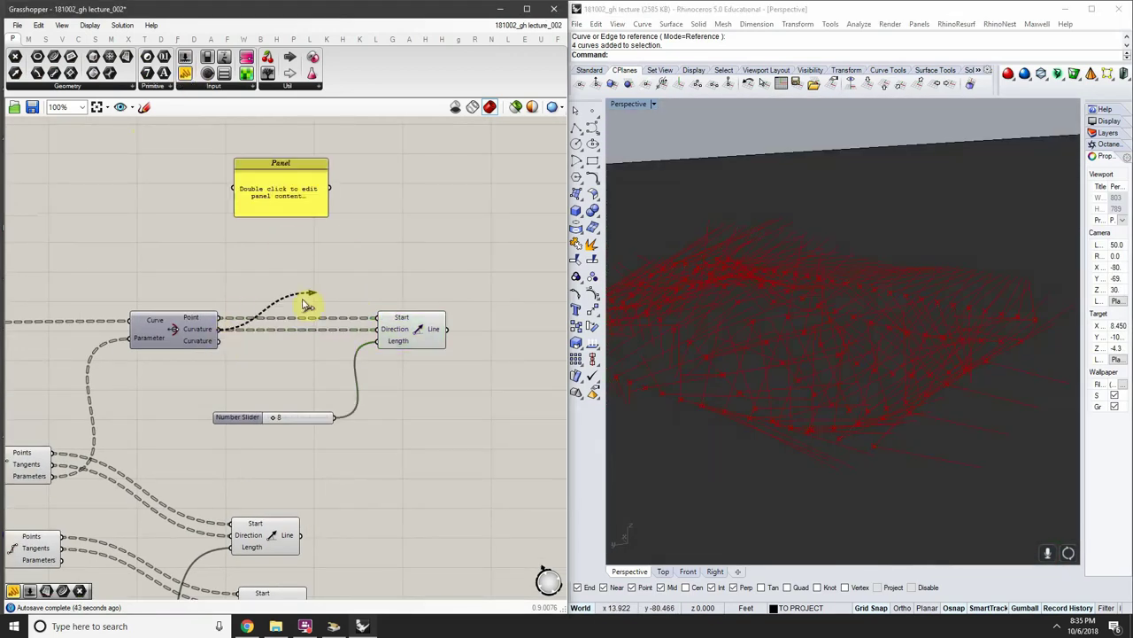
{"action": "left_click_drag", "start_coordinate": [303, 303], "coordinate": [235, 189]}
{"action": "right_click_drag", "start_coordinate": [310, 216], "coordinate": [311, 240]}
Enlarge the panel so each vector fits on one line, and place it above the Curvature and Line SDL components
{"action": "left_click_drag", "start_coordinate": [319, 239], "coordinate": [332, 394]}
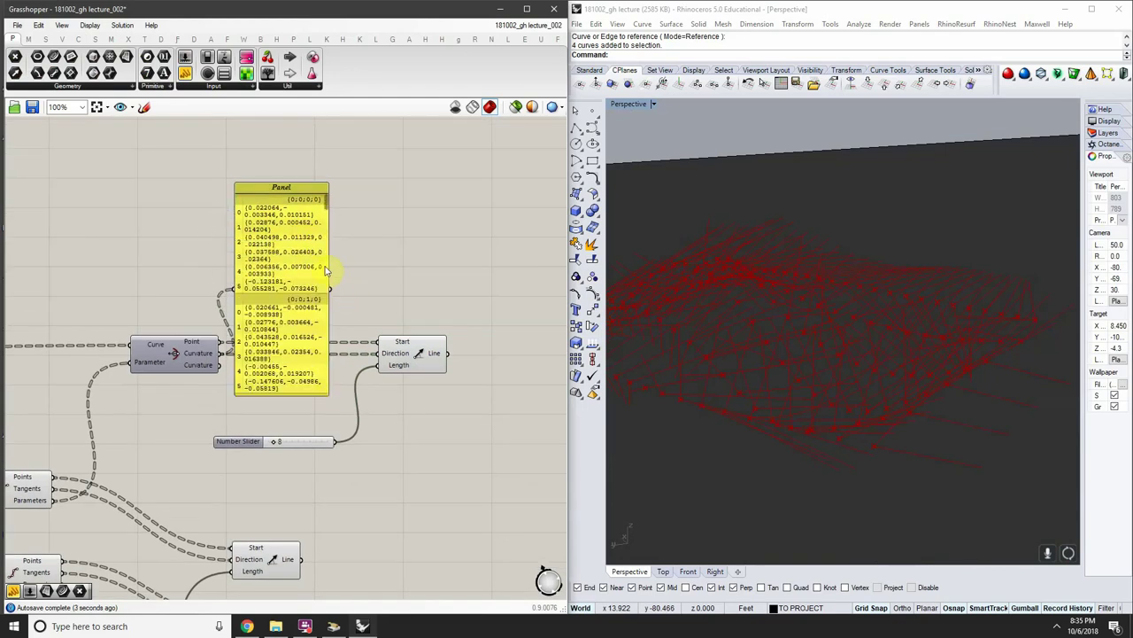
{"action": "left_click_drag", "start_coordinate": [327, 264], "coordinate": [449, 262]}
{"action": "left_click_drag", "start_coordinate": [385, 279], "coordinate": [404, 175]}
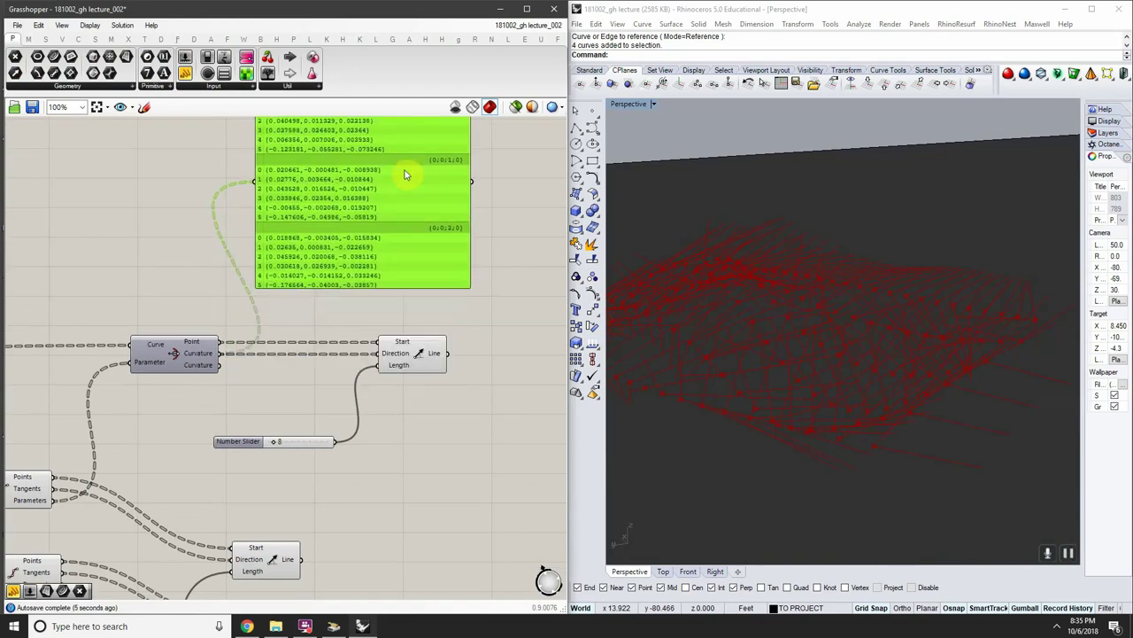
{"action": "right_click_drag", "start_coordinate": [405, 175], "coordinate": [403, 228]}
{"action": "scroll", "coordinate": [301, 162], "scroll_direction": "up", "scroll_amount": 1}
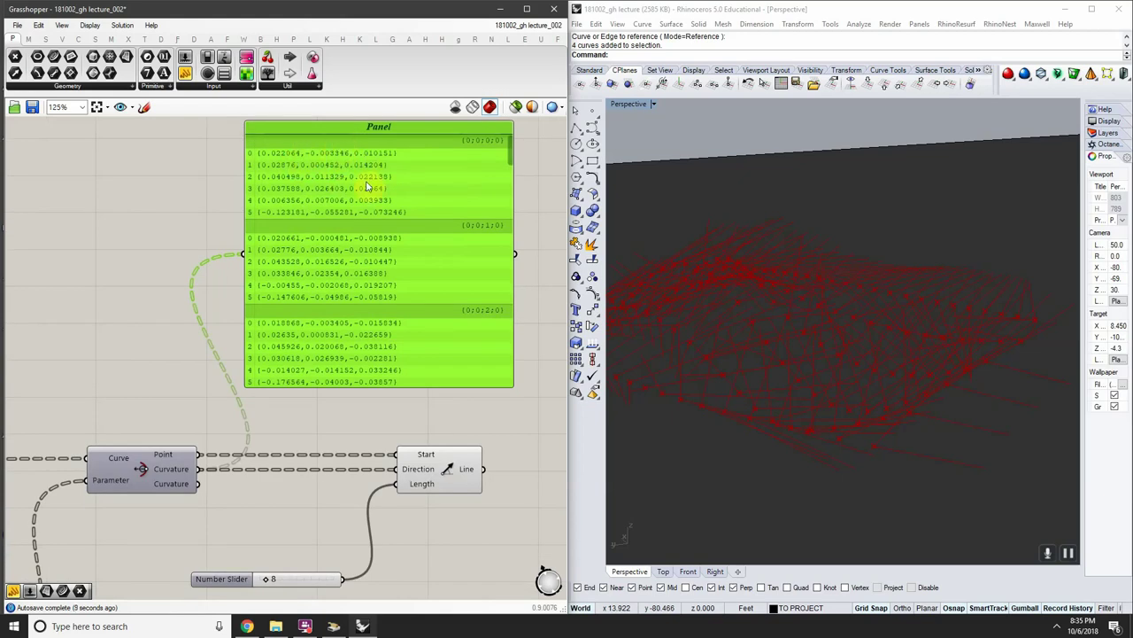
{"action": "right_click_drag", "start_coordinate": [177, 510], "coordinate": [195, 491]}
{"action": "scroll", "coordinate": [205, 473], "scroll_direction": "up", "scroll_amount": 2}
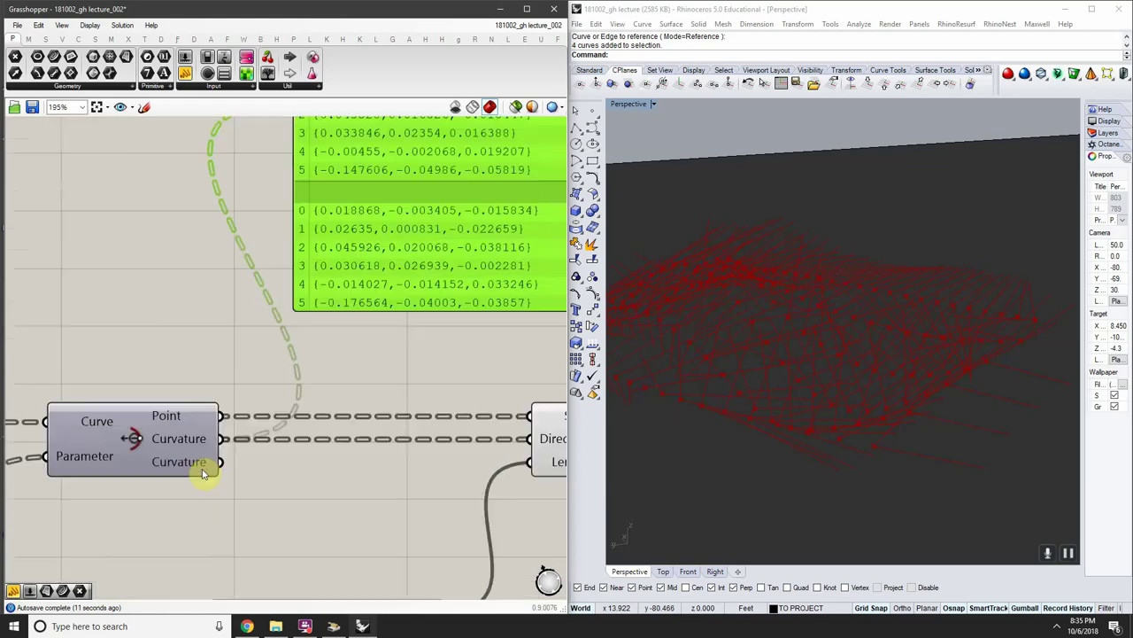
{"action": "scroll", "coordinate": [207, 474], "scroll_direction": "down", "scroll_amount": 2}
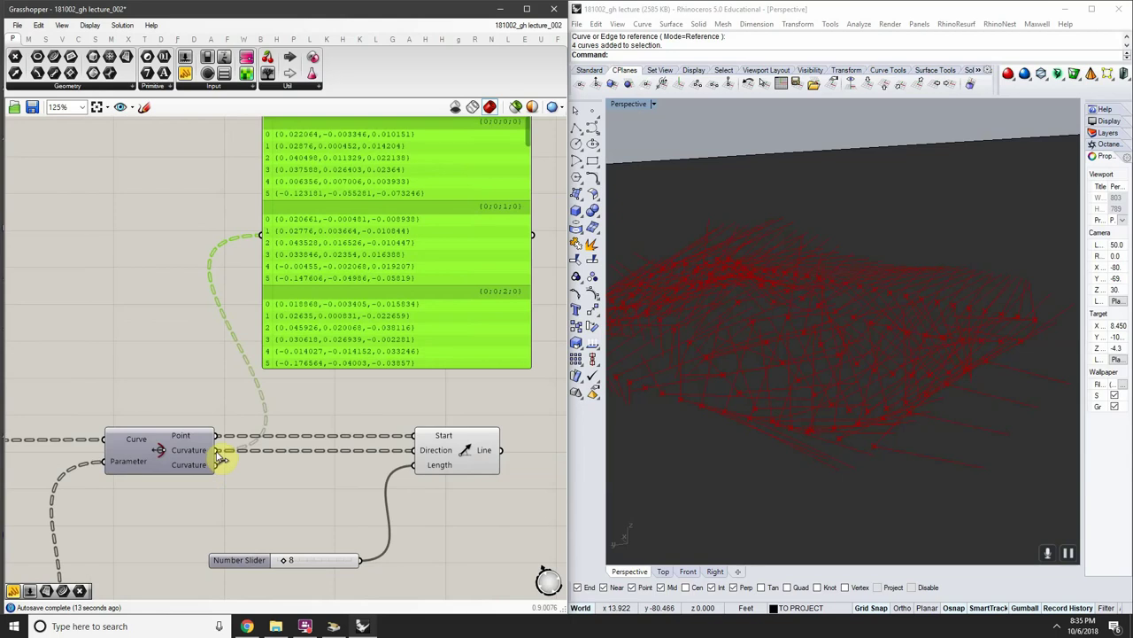
{"action": "scroll", "coordinate": [213, 452], "scroll_direction": "down", "scroll_amount": 2}
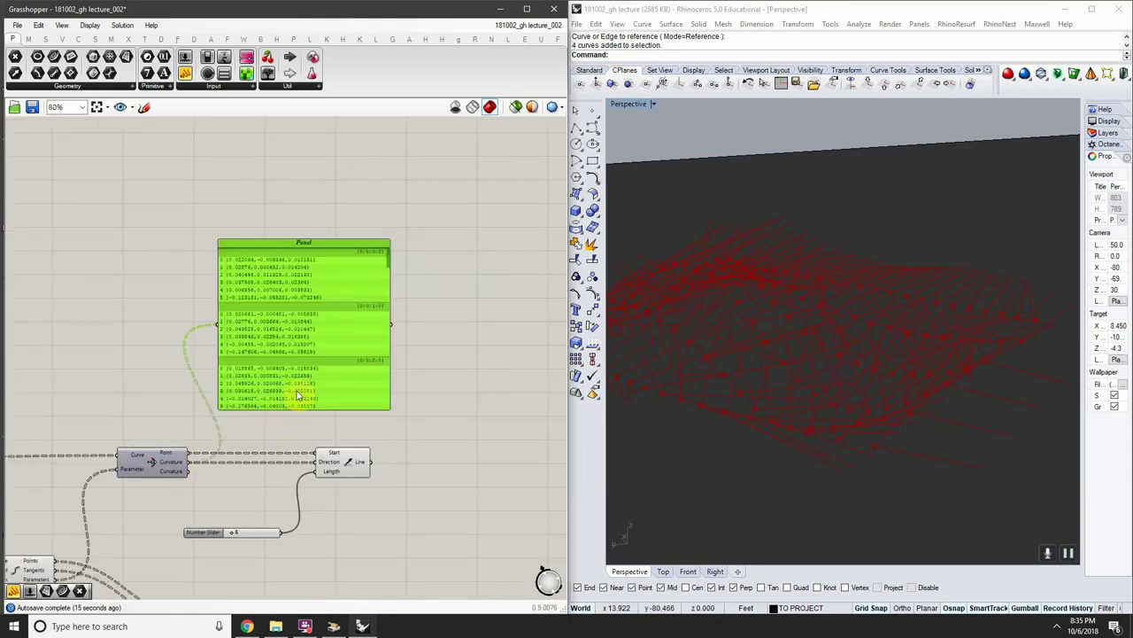
{"action": "left_click_drag", "start_coordinate": [298, 396], "coordinate": [276, 381]}
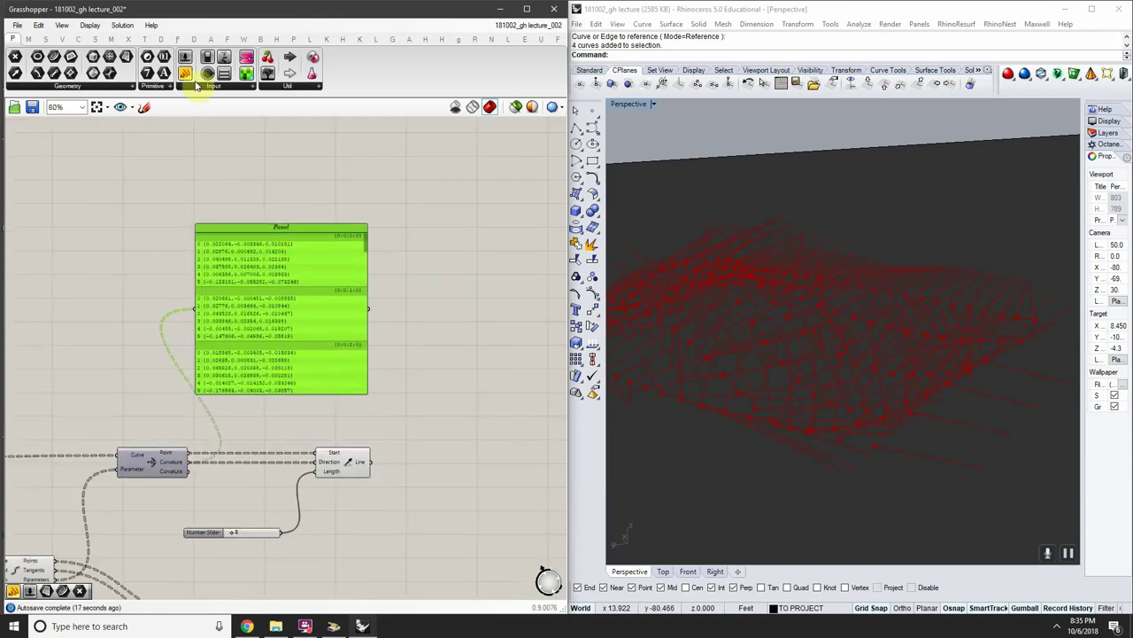
{"action": "left_click_drag", "start_coordinate": [187, 76], "coordinate": [412, 200]}
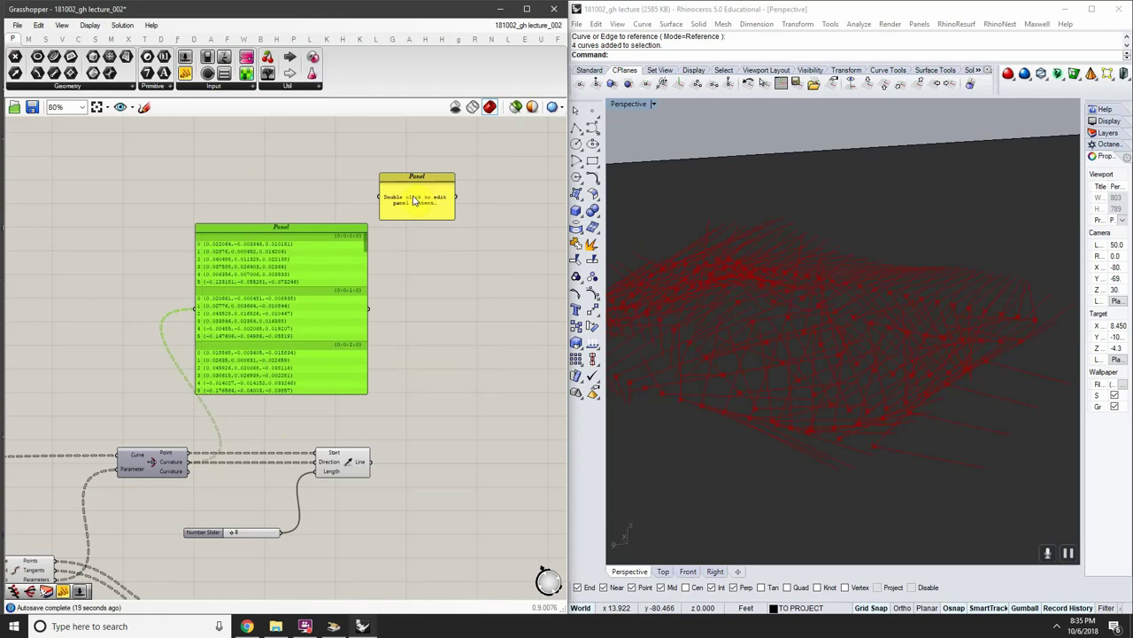
{"action": "scroll", "coordinate": [410, 200], "scroll_direction": "up", "scroll_amount": 1}
{"action": "left_click_drag", "start_coordinate": [133, 529], "coordinate": [375, 197]}
{"action": "left_click_drag", "start_coordinate": [446, 223], "coordinate": [453, 440]}
{"action": "left_click", "coordinate": [454, 387]}
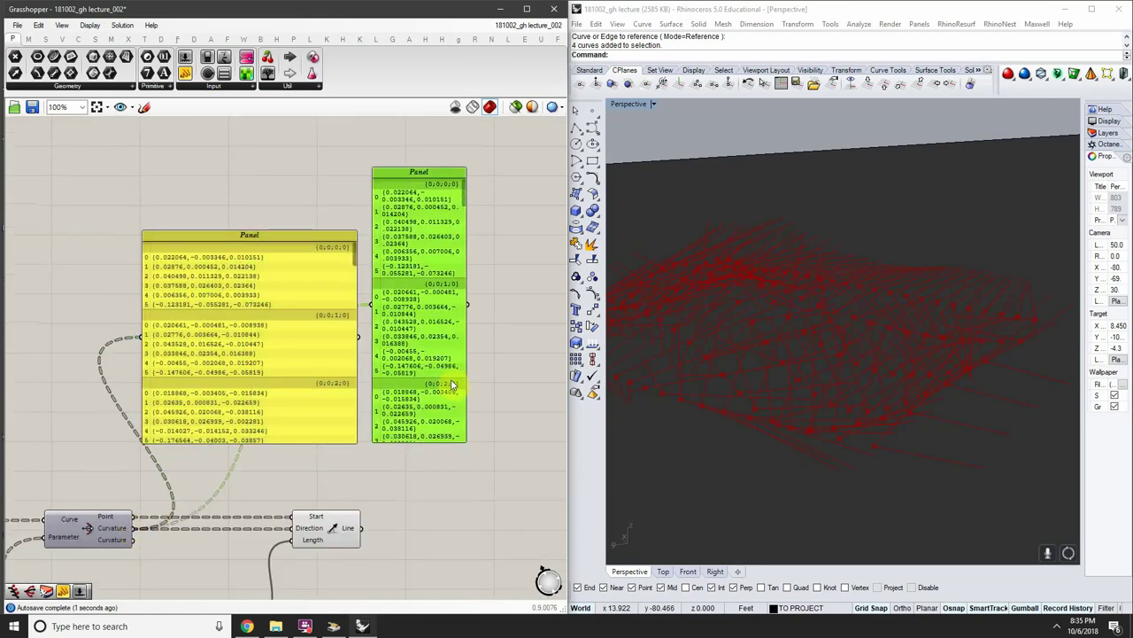
{"action": "key", "text": "Delete"}
{"action": "right_click_drag", "start_coordinate": [379, 402], "coordinate": [446, 336]}
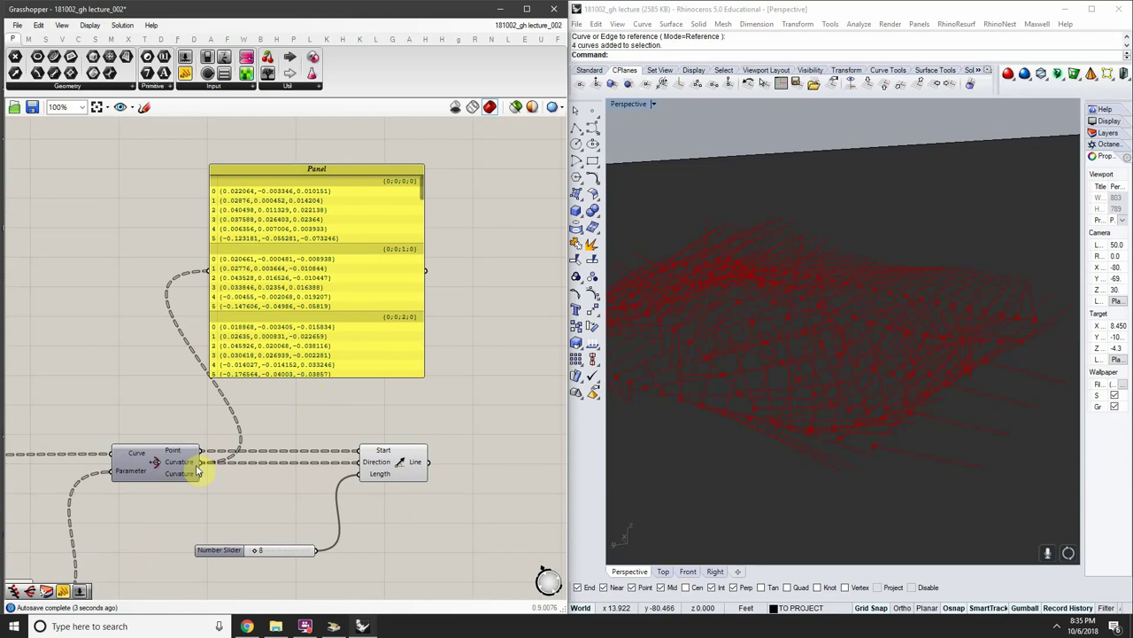
Add an Absolute component from the maths operators below the wires and connect the curvature vector output to its Value input
{"action": "right_click_drag", "start_coordinate": [864, 311], "coordinate": [852, 337]}
{"action": "left_click", "coordinate": [404, 465]}
{"action": "right_click_drag", "start_coordinate": [1054, 372], "coordinate": [898, 214]}
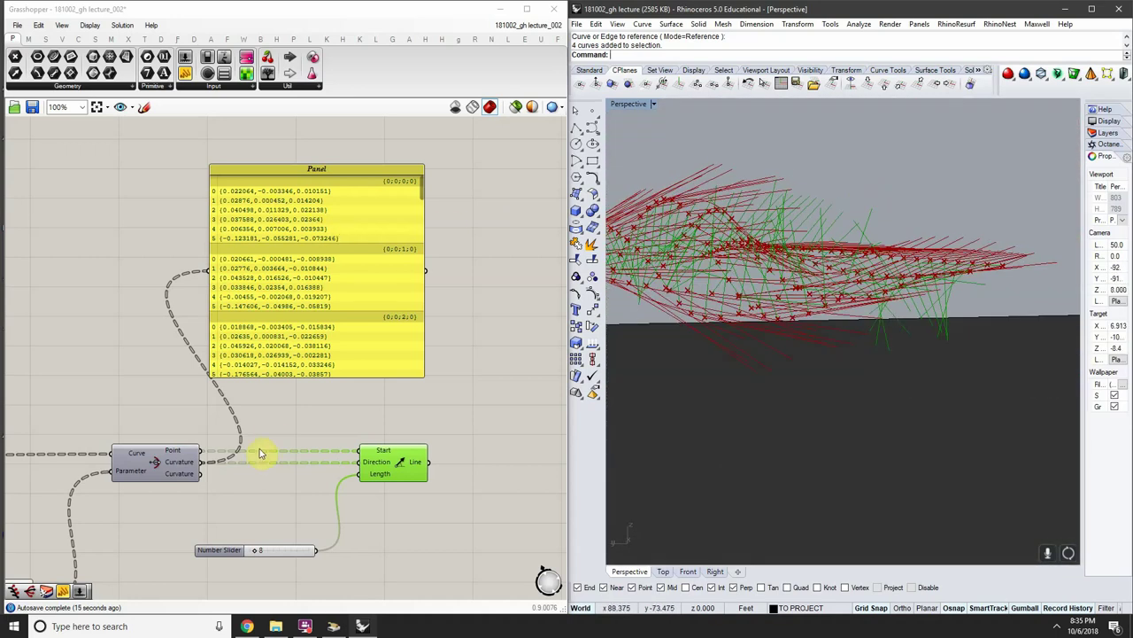
{"action": "right_click_drag", "start_coordinate": [647, 266], "coordinate": [709, 304]}
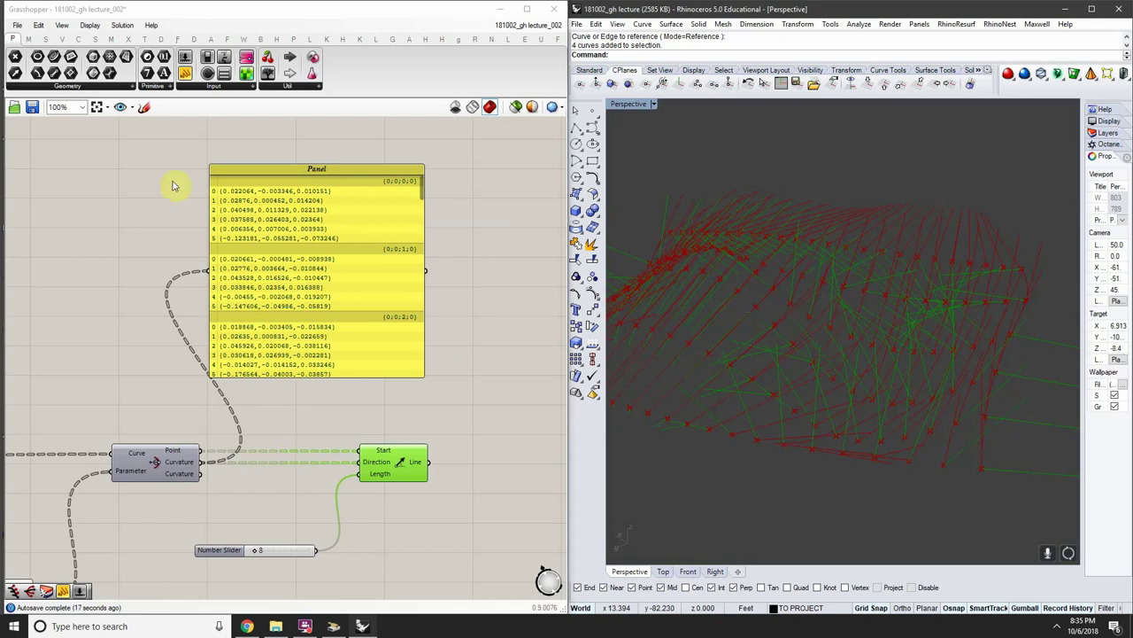
{"action": "left_click", "coordinate": [29, 39]}
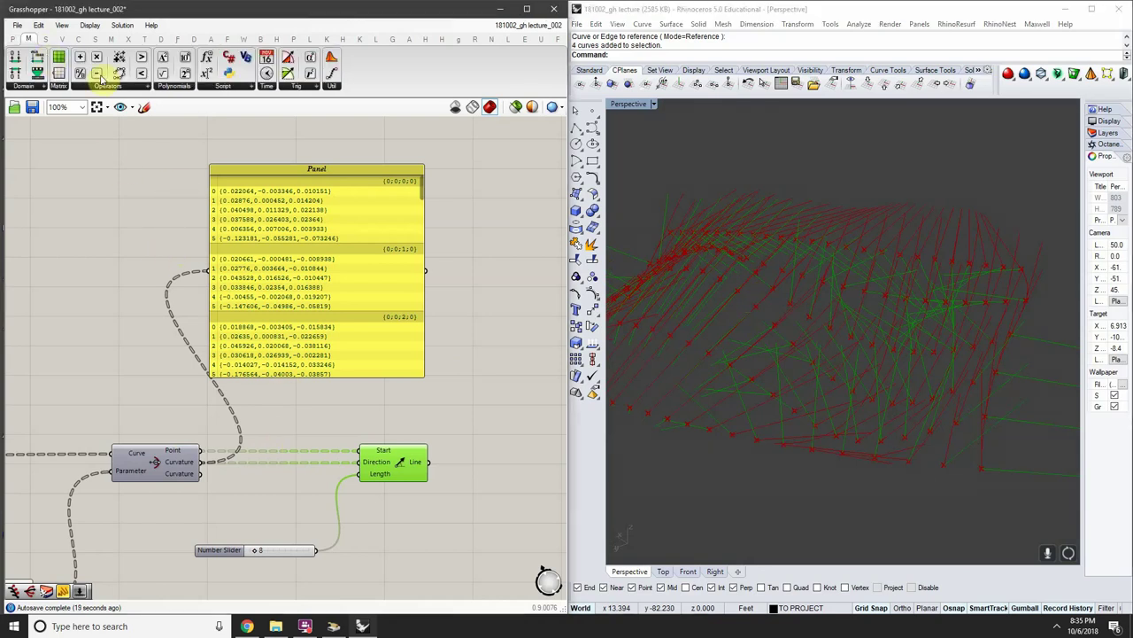
{"action": "left_click", "coordinate": [131, 87]}
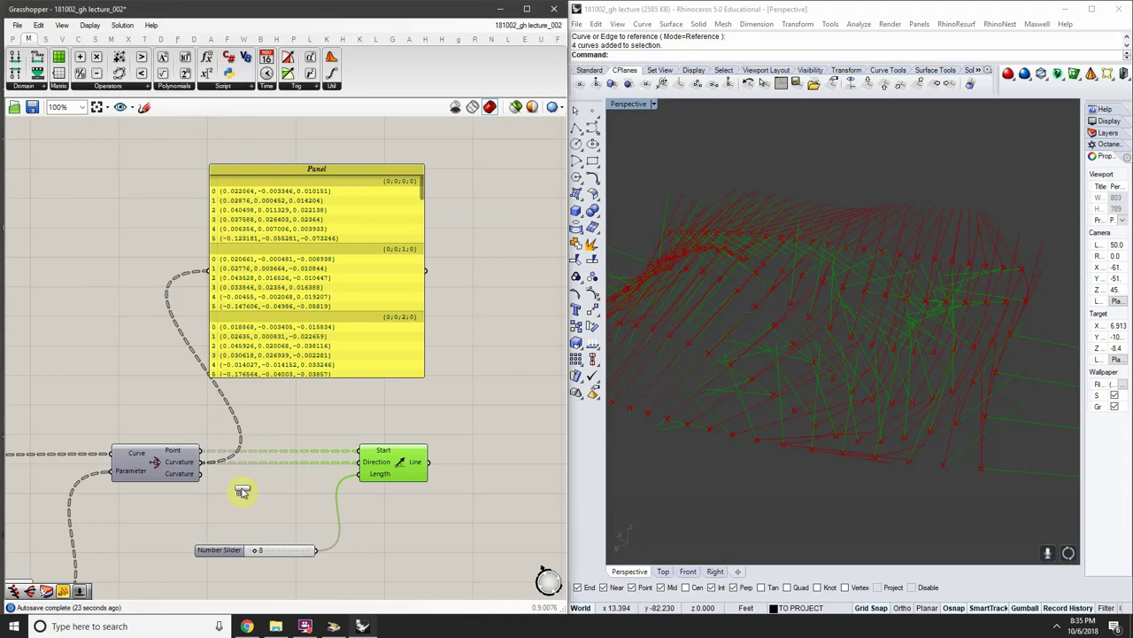
{"action": "scroll", "coordinate": [204, 478], "scroll_direction": "up", "scroll_amount": 1}
{"action": "left_click_drag", "start_coordinate": [107, 160], "coordinate": [285, 487]}
{"action": "left_click", "coordinate": [203, 460]}
{"action": "right_click_drag", "start_coordinate": [380, 418], "coordinate": [351, 449]}
Duplicate the curvature panel beside the original and feed the copy with the Absolute component's Result
{"action": "left_click", "coordinate": [343, 324]}
{"action": "scroll", "coordinate": [304, 328], "scroll_direction": "down", "scroll_amount": 2}
{"action": "left_click_drag", "start_coordinate": [304, 329], "coordinate": [512, 324], "text": "alt"}
{"action": "left_click_drag", "start_coordinate": [282, 447], "coordinate": [398, 279]}
{"action": "right_click_drag", "start_coordinate": [425, 296], "coordinate": [358, 326]}
{"action": "scroll", "coordinate": [353, 278], "scroll_direction": "up", "scroll_amount": 1}
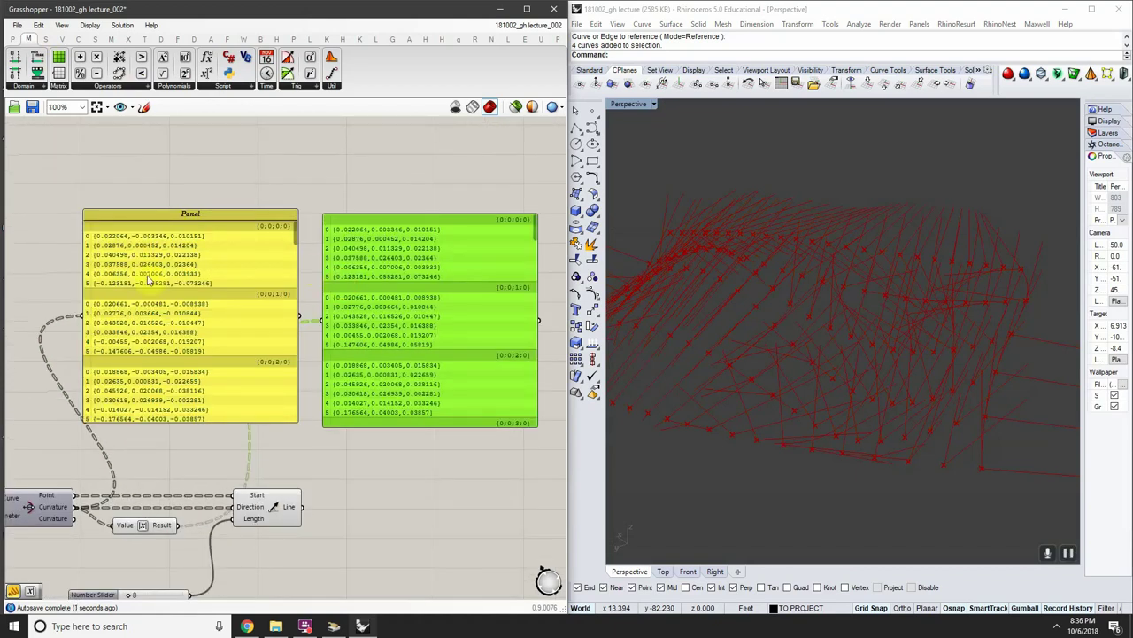
Compare the original and absolute curvature vectors in the two panels, moving the original panel farther from the copy
{"action": "left_click", "coordinate": [232, 280]}
{"action": "left_click", "coordinate": [387, 286]}
{"action": "left_click", "coordinate": [262, 271]}
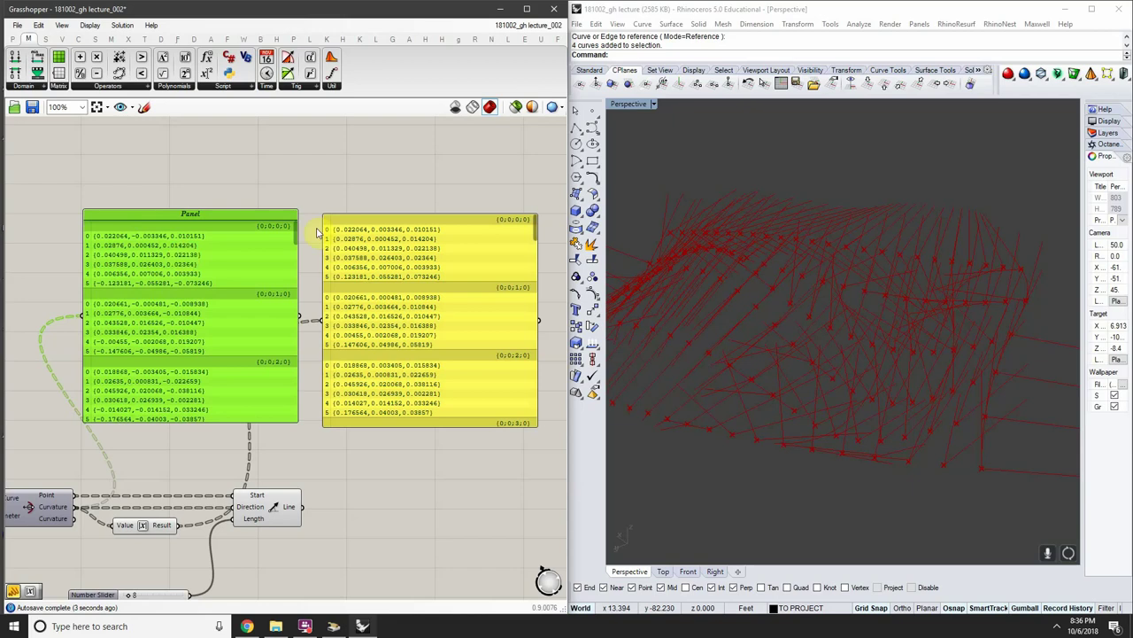
{"action": "left_click", "coordinate": [418, 242]}
{"action": "right_click_drag", "start_coordinate": [145, 520], "coordinate": [225, 460]}
{"action": "scroll", "coordinate": [213, 441], "scroll_direction": "up", "scroll_amount": 1}
{"action": "scroll", "coordinate": [299, 356], "scroll_direction": "down", "scroll_amount": 1}
{"action": "right_click_drag", "start_coordinate": [287, 368], "coordinate": [263, 381]}
{"action": "left_click_drag", "start_coordinate": [315, 343], "coordinate": [285, 345]}
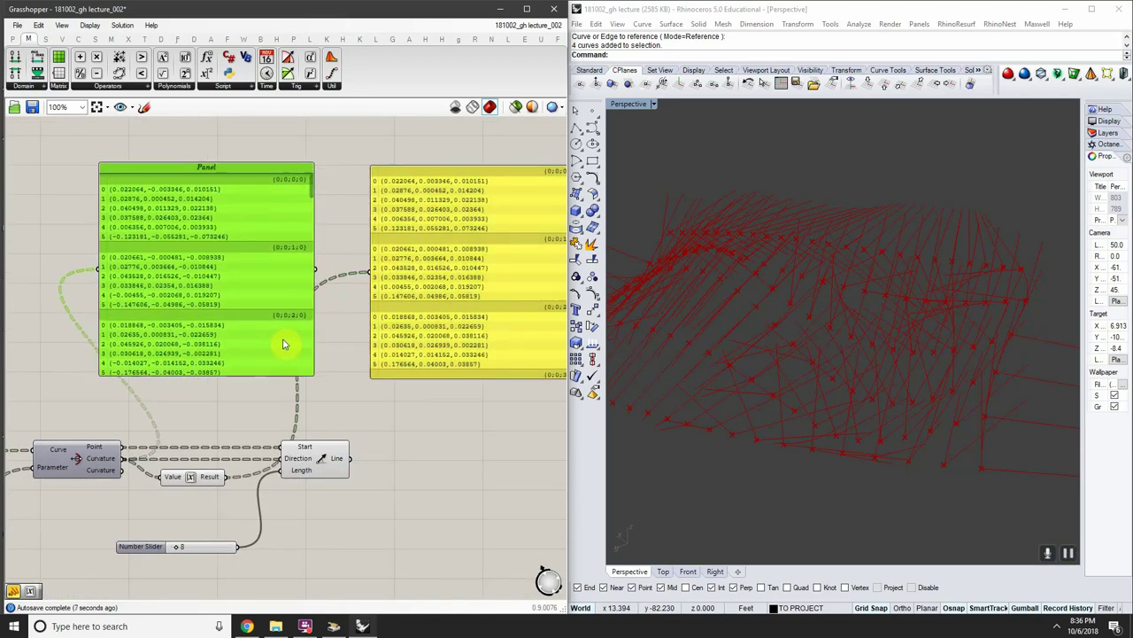
Wire the Absolute Result into the Line SDL's Direction input and set its length slider to 14
{"action": "left_click", "coordinate": [211, 478]}
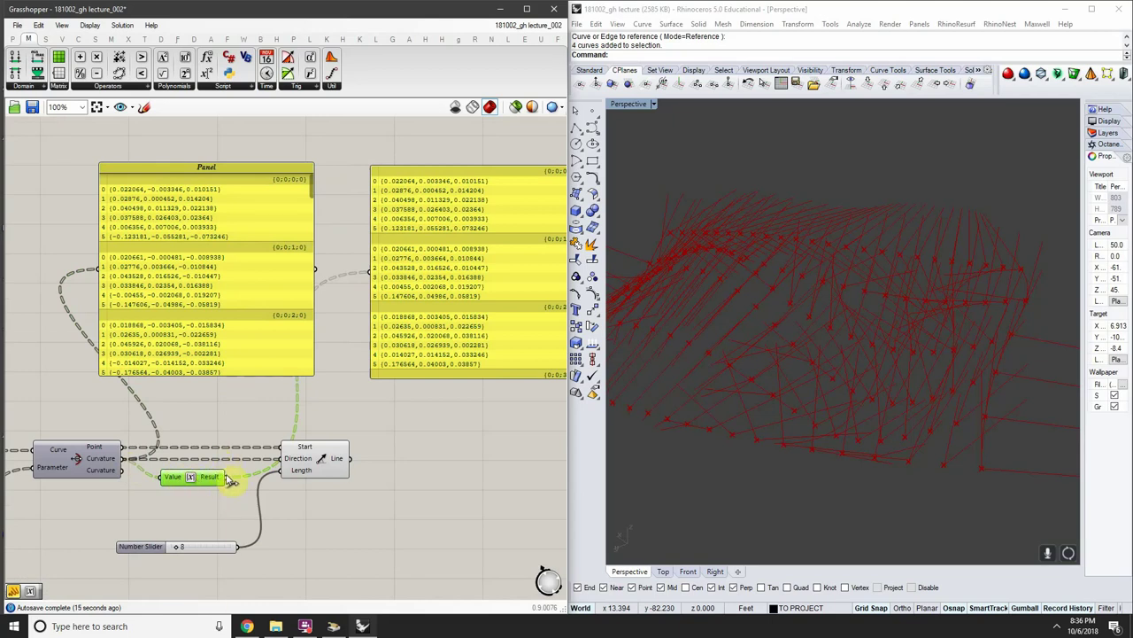
{"action": "right_click_drag", "start_coordinate": [910, 371], "coordinate": [972, 310]}
{"action": "left_click", "coordinate": [310, 472]}
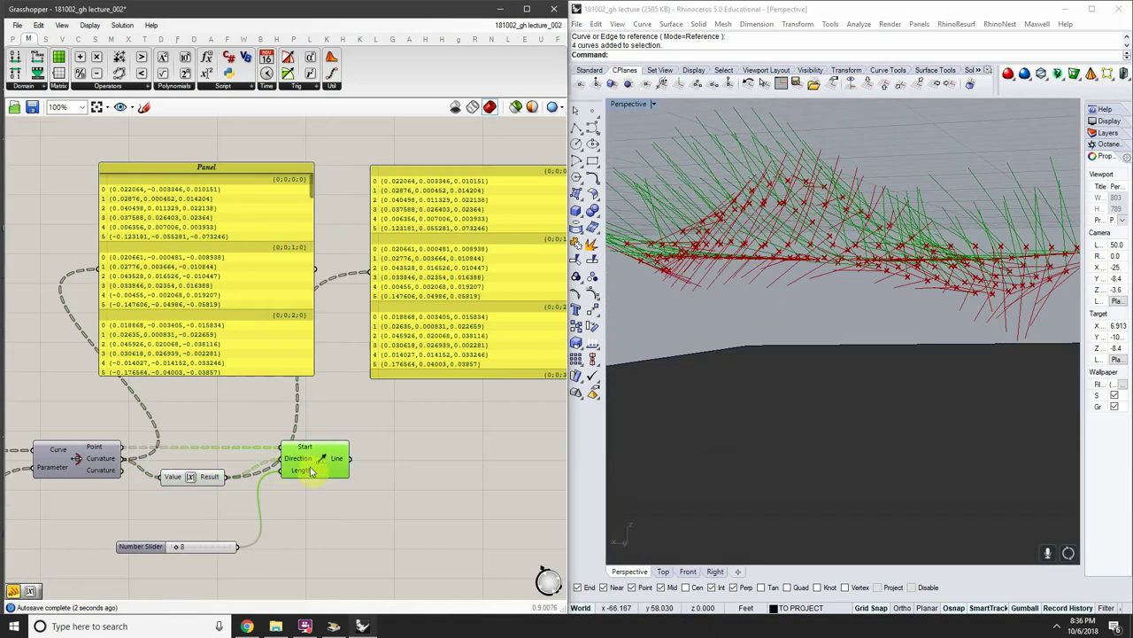
{"action": "left_click", "coordinate": [176, 550]}
{"action": "left_click_drag", "start_coordinate": [176, 549], "coordinate": [180, 548]}
Delete the duplicated panel that lists the absolute curvature vectors
{"action": "scroll", "coordinate": [381, 306], "scroll_direction": "down", "scroll_amount": 2}
{"action": "left_click", "coordinate": [414, 306]}
{"action": "scroll", "coordinate": [415, 306], "scroll_direction": "down", "scroll_amount": 1}
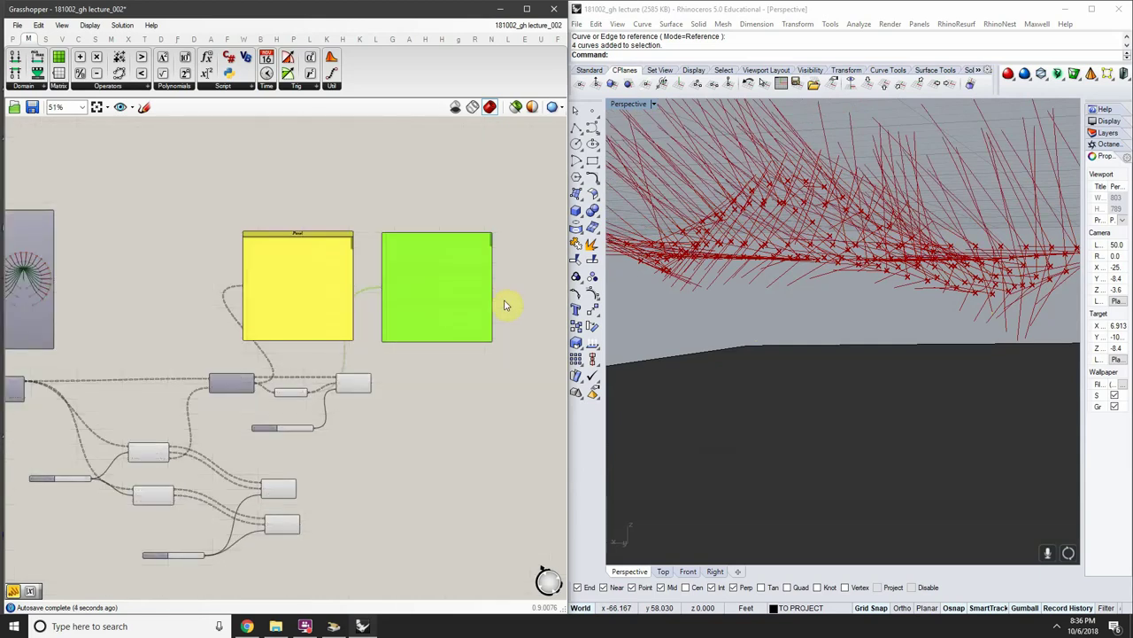
{"action": "scroll", "coordinate": [399, 345], "scroll_direction": "up", "scroll_amount": 2}
{"action": "key", "text": "Delete"}
Examine the absolute-direction lines in the perspective view and the surrounding component groups on the canvas
{"action": "right_click_drag", "start_coordinate": [860, 240], "coordinate": [855, 342]}
{"action": "scroll", "coordinate": [870, 352], "scroll_direction": "down", "scroll_amount": 4}
{"action": "scroll", "coordinate": [855, 342], "scroll_direction": "up", "scroll_amount": 2}
{"action": "scroll", "coordinate": [274, 380], "scroll_direction": "down", "scroll_amount": 4}
{"action": "right_click_drag", "start_coordinate": [168, 400], "coordinate": [291, 298]}
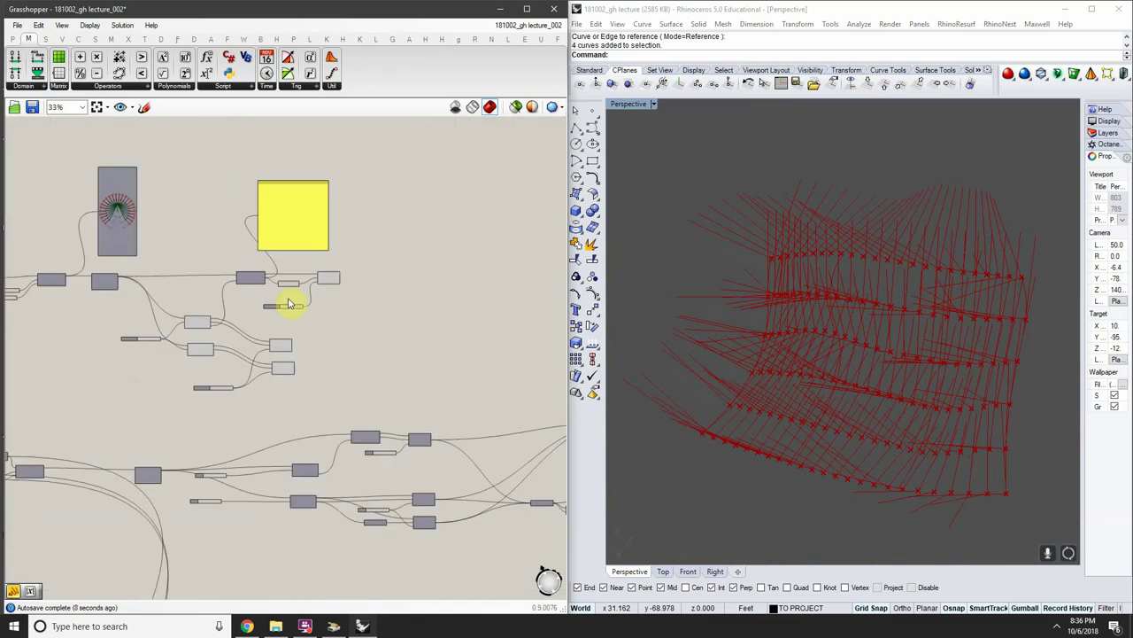
{"action": "scroll", "coordinate": [235, 423], "scroll_direction": "up", "scroll_amount": 5}
{"action": "left_click_drag", "start_coordinate": [309, 472], "coordinate": [323, 464]}
{"action": "left_click", "coordinate": [407, 390]}
Select the two tangent Line SDL components together with the curvature Line SDL, and examine their lines in the viewport
{"action": "scroll", "coordinate": [425, 359], "scroll_direction": "down", "scroll_amount": 2}
{"action": "right_click_drag", "start_coordinate": [434, 344], "coordinate": [205, 256]}
{"action": "scroll", "coordinate": [373, 381], "scroll_direction": "down", "scroll_amount": 2}
{"action": "scroll", "coordinate": [301, 305], "scroll_direction": "up", "scroll_amount": 1}
{"action": "scroll", "coordinate": [150, 234], "scroll_direction": "up", "scroll_amount": 2}
{"action": "left_click_drag", "start_coordinate": [167, 423], "coordinate": [94, 354]}
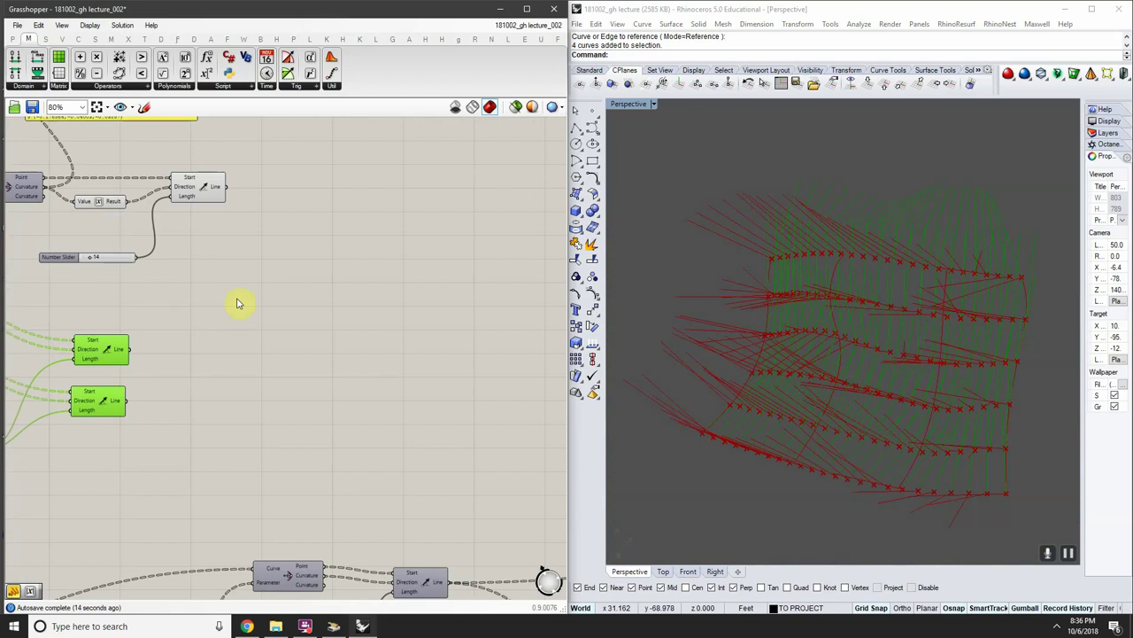
{"action": "left_click_drag", "start_coordinate": [273, 249], "coordinate": [212, 153], "text": "shift"}
{"action": "right_click_drag", "start_coordinate": [712, 310], "coordinate": [946, 309]}
{"action": "scroll", "coordinate": [183, 328], "scroll_direction": "up", "scroll_amount": 2}
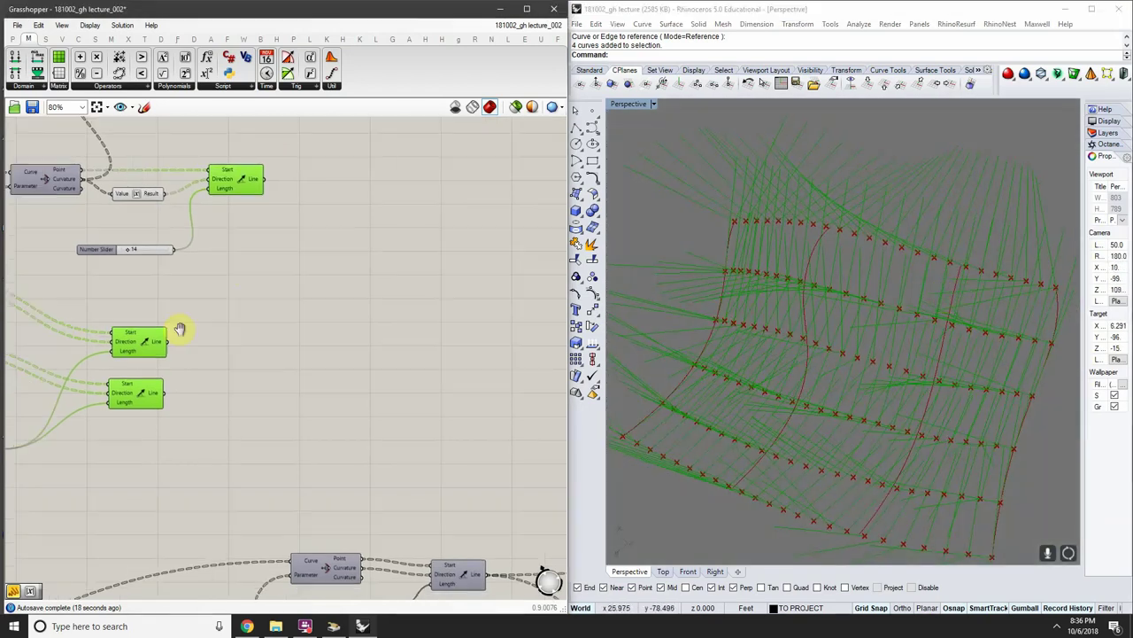
Give the second tangent Line SDL its own copy of the length slider, set it to 21, and view the lines
{"action": "scroll", "coordinate": [132, 425], "scroll_direction": "up", "scroll_amount": 2}
{"action": "left_click_drag", "start_coordinate": [152, 440], "coordinate": [245, 430]}
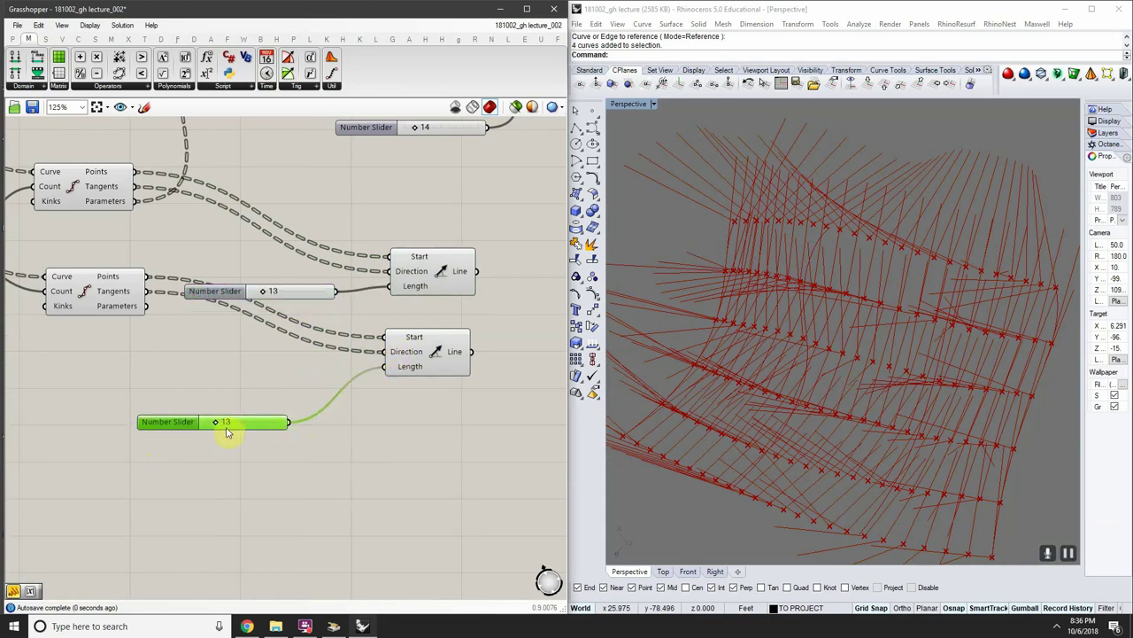
{"action": "mouse_move", "coordinate": [219, 426]}
{"action": "left_mouse_down"}
{"action": "mouse_move", "coordinate": [235, 428]}
{"action": "mouse_move", "coordinate": [225, 428]}
{"action": "left_mouse_up"}
{"action": "right_click_drag", "start_coordinate": [757, 347], "coordinate": [793, 305]}
{"action": "scroll", "coordinate": [753, 334], "scroll_direction": "down", "scroll_amount": 4}
{"action": "right_click_drag", "start_coordinate": [661, 373], "coordinate": [848, 354]}
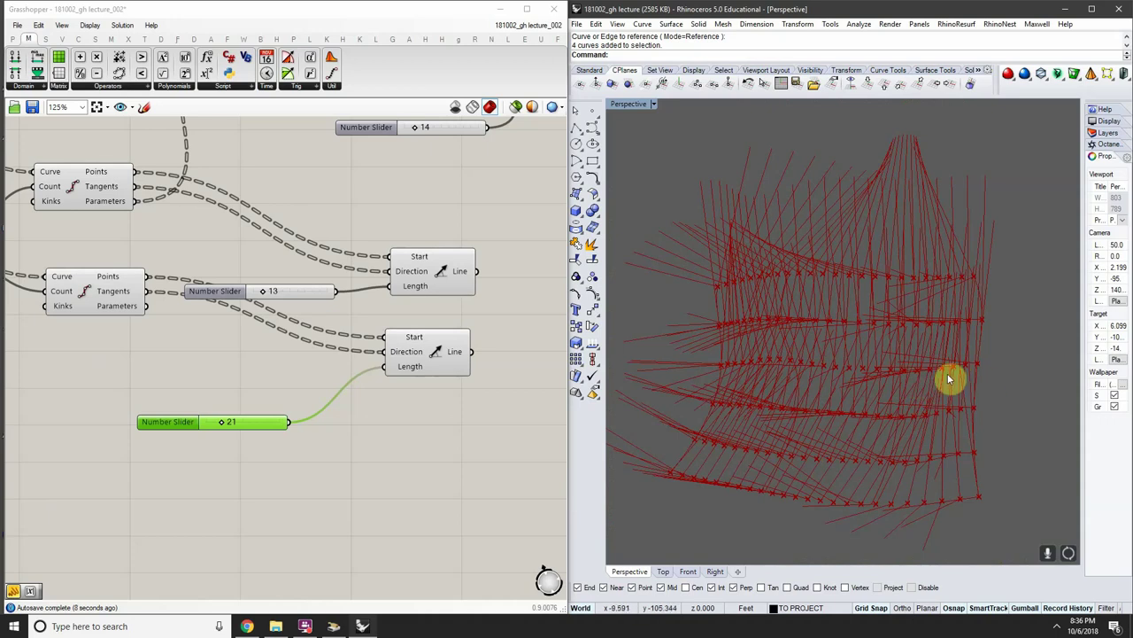
{"action": "scroll", "coordinate": [379, 367], "scroll_direction": "down", "scroll_amount": 5}
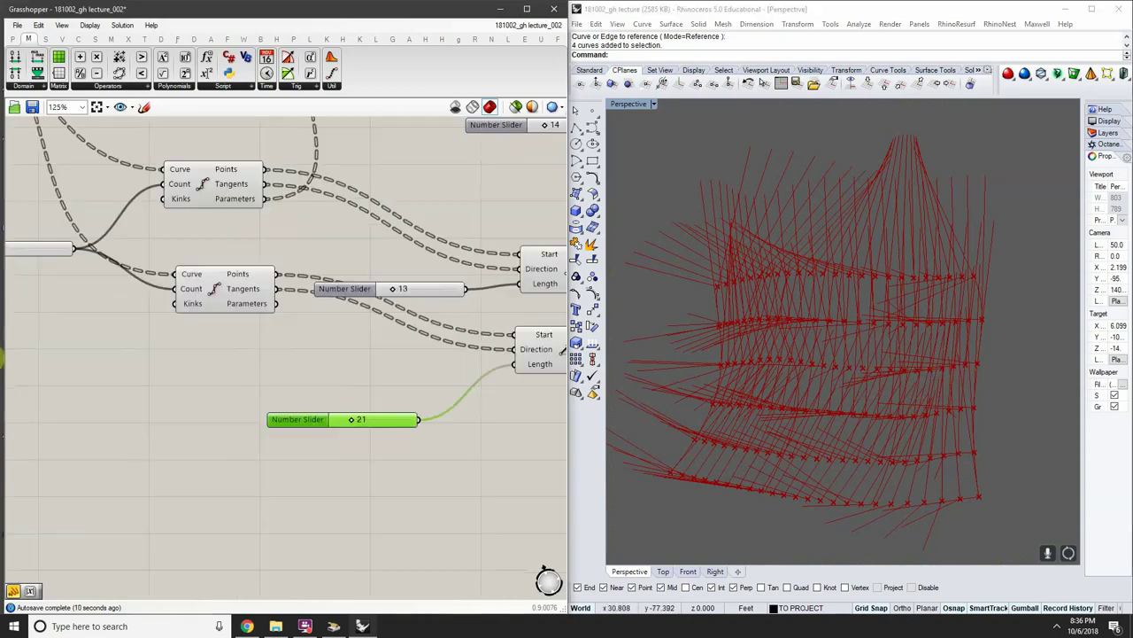
Move the second tangent length slider up so it lines up beneath the first tangent length slider
{"action": "scroll", "coordinate": [379, 361], "scroll_direction": "up", "scroll_amount": 5}
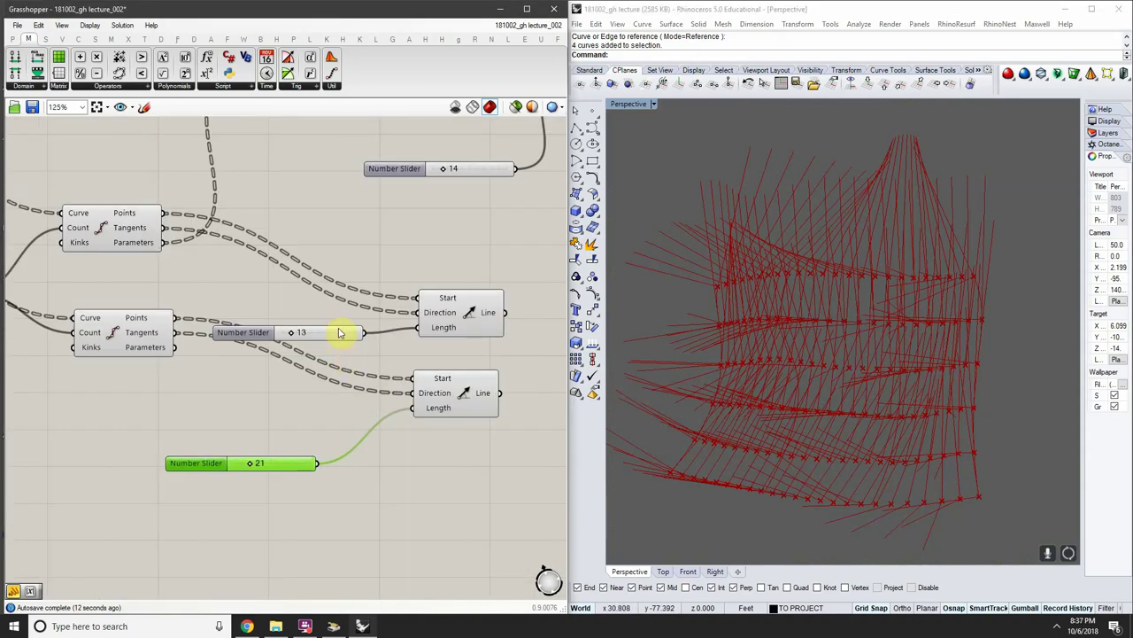
{"action": "left_click", "coordinate": [347, 325]}
{"action": "left_click_drag", "start_coordinate": [289, 463], "coordinate": [323, 421]}
Set the slider feeding the surface division's U Count to 36
{"action": "right_click_drag", "start_coordinate": [207, 392], "coordinate": [451, 389]}
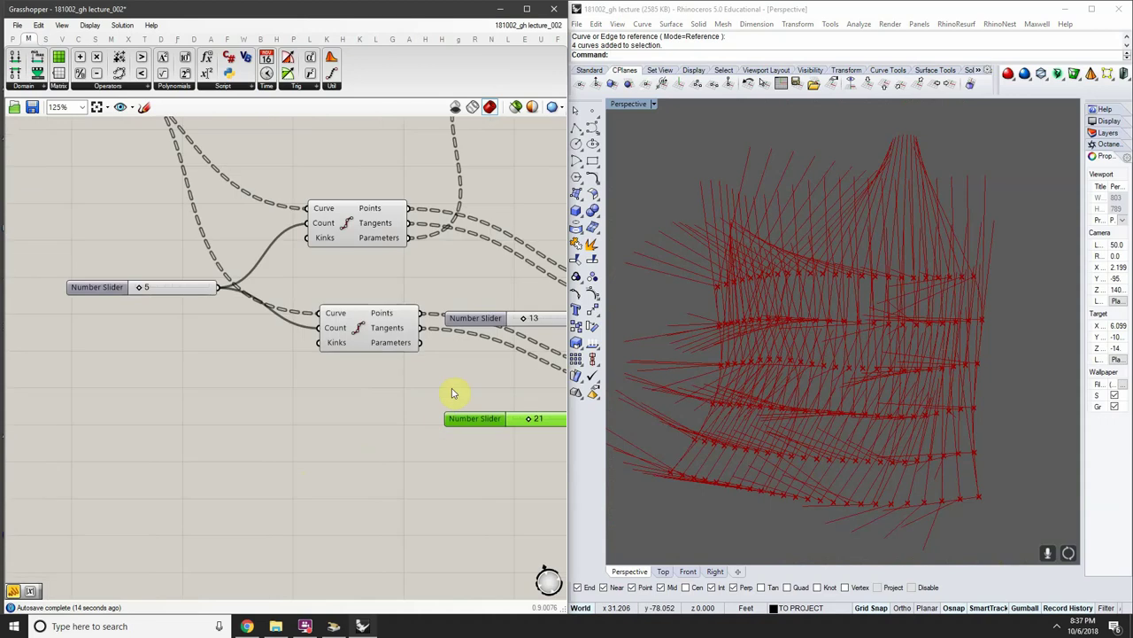
{"action": "scroll", "coordinate": [451, 389], "scroll_direction": "down", "scroll_amount": 2}
{"action": "right_click_drag", "start_coordinate": [221, 342], "coordinate": [435, 405]}
{"action": "scroll", "coordinate": [372, 301], "scroll_direction": "up", "scroll_amount": 8}
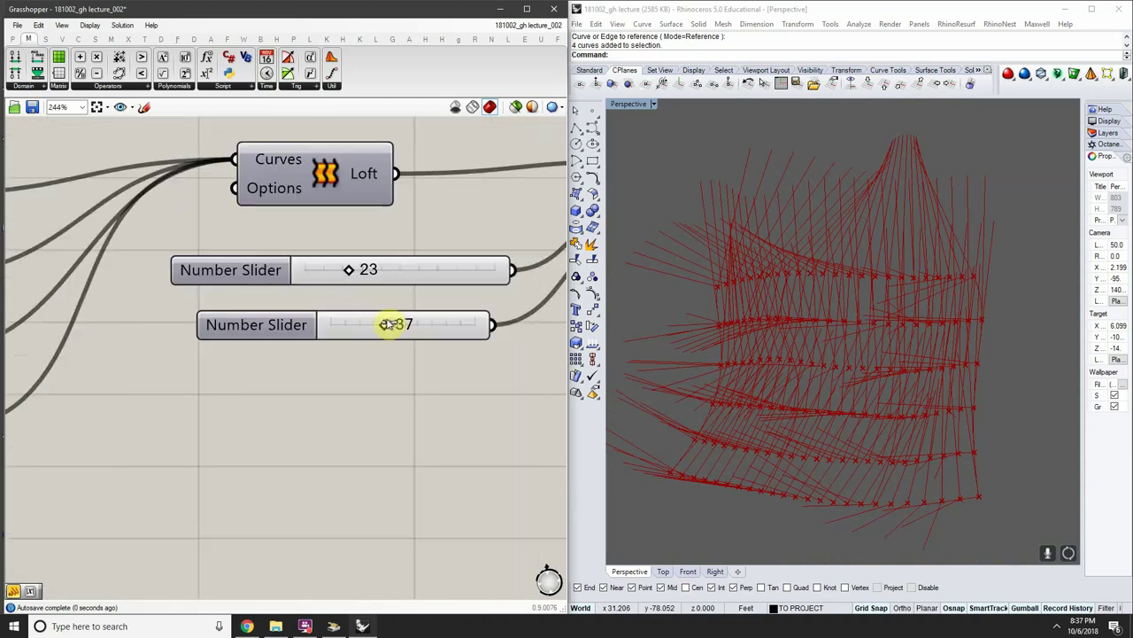
{"action": "left_click", "coordinate": [350, 281]}
{"action": "left_click_drag", "start_coordinate": [356, 276], "coordinate": [378, 278]}
{"action": "scroll", "coordinate": [380, 283], "scroll_direction": "down", "scroll_amount": 3}
{"action": "scroll", "coordinate": [254, 310], "scroll_direction": "down", "scroll_amount": 2}
{"action": "scroll", "coordinate": [465, 314], "scroll_direction": "up", "scroll_amount": 2}
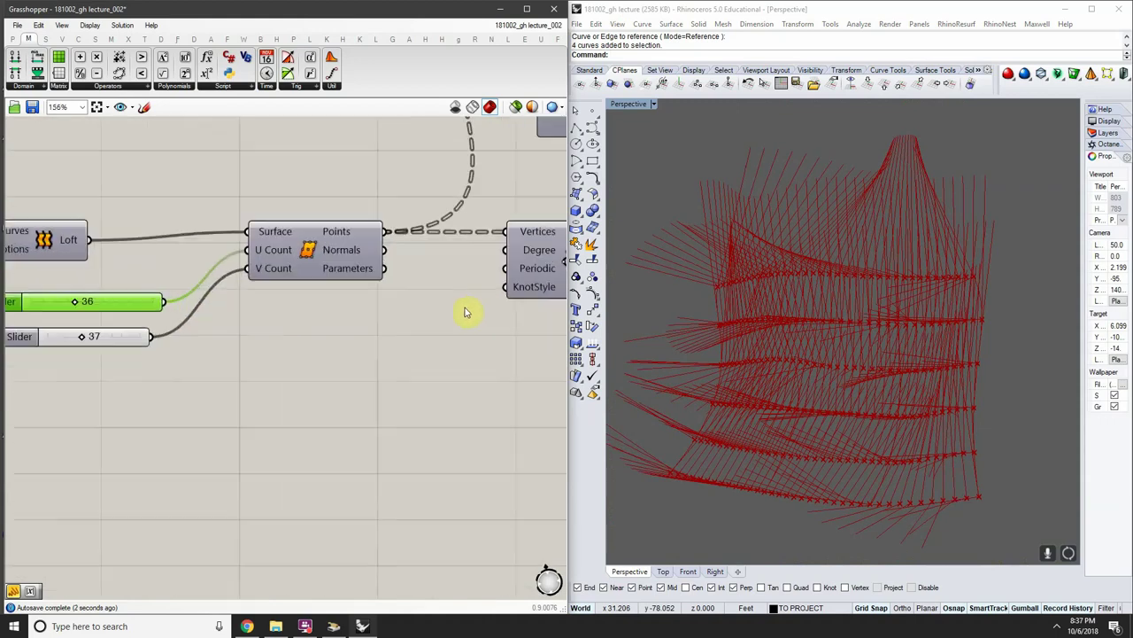
Check the interpolated curve component's inputs, set the shared curve division Count slider to 20, and view the denser lines
{"action": "scroll", "coordinate": [177, 323], "scroll_direction": "down", "scroll_amount": 5}
{"action": "scroll", "coordinate": [328, 328], "scroll_direction": "up", "scroll_amount": 2}
{"action": "scroll", "coordinate": [390, 397], "scroll_direction": "up", "scroll_amount": 3}
{"action": "scroll", "coordinate": [303, 416], "scroll_direction": "down", "scroll_amount": 1}
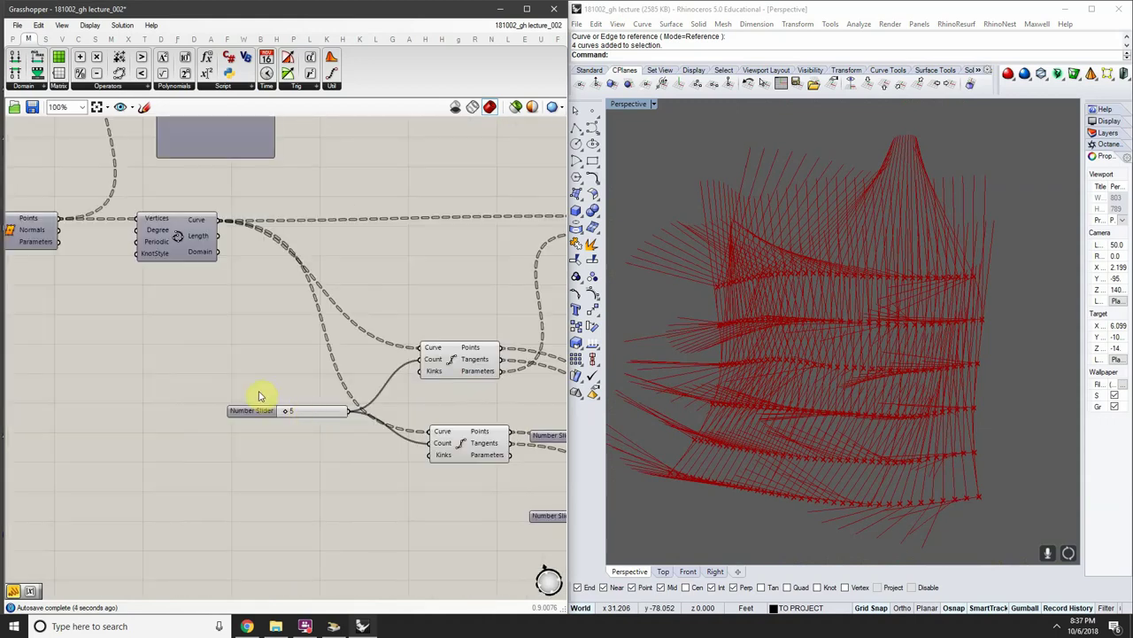
{"action": "right_click_drag", "start_coordinate": [260, 395], "coordinate": [407, 430]}
{"action": "left_click", "coordinate": [303, 264]}
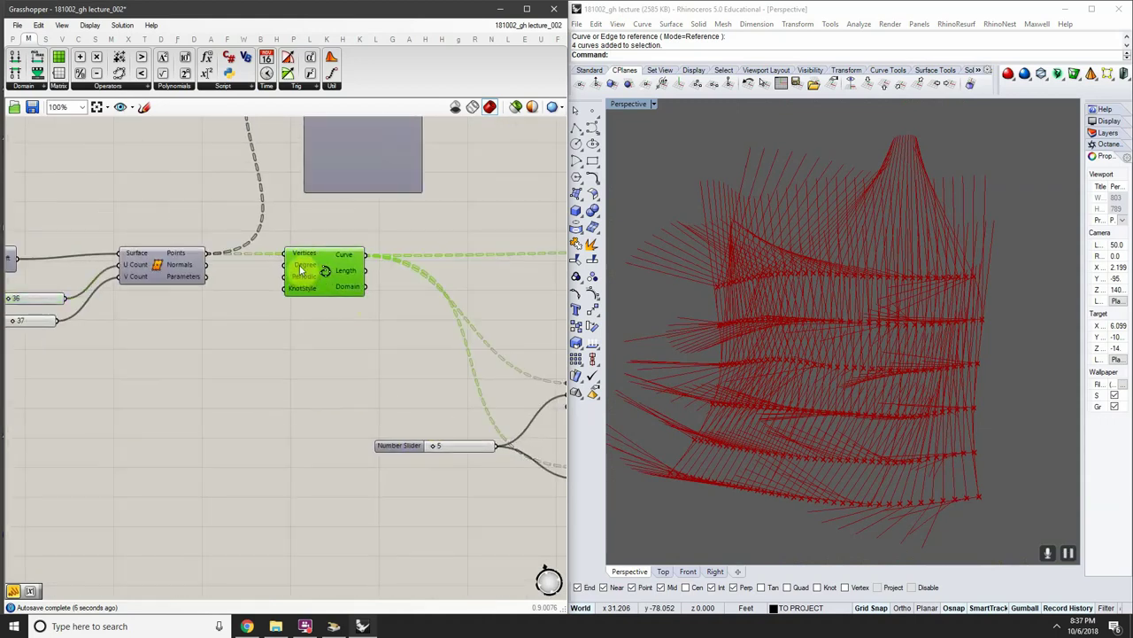
{"action": "scroll", "coordinate": [299, 265], "scroll_direction": "up", "scroll_amount": 2}
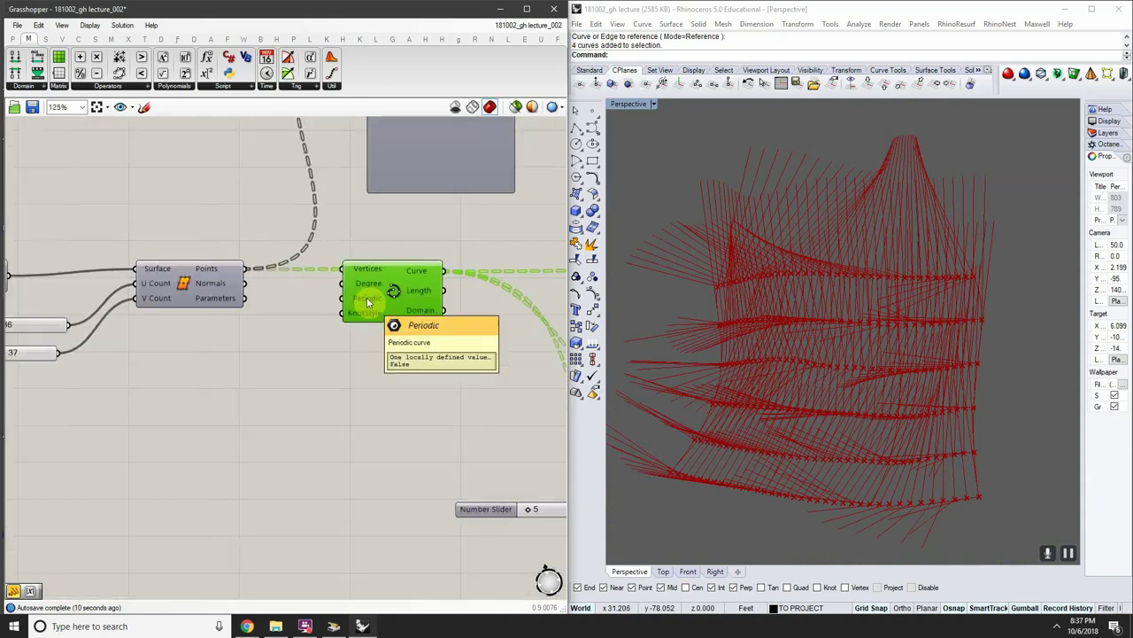
{"action": "scroll", "coordinate": [294, 292], "scroll_direction": "down", "scroll_amount": 2}
{"action": "scroll", "coordinate": [347, 447], "scroll_direction": "up", "scroll_amount": 2}
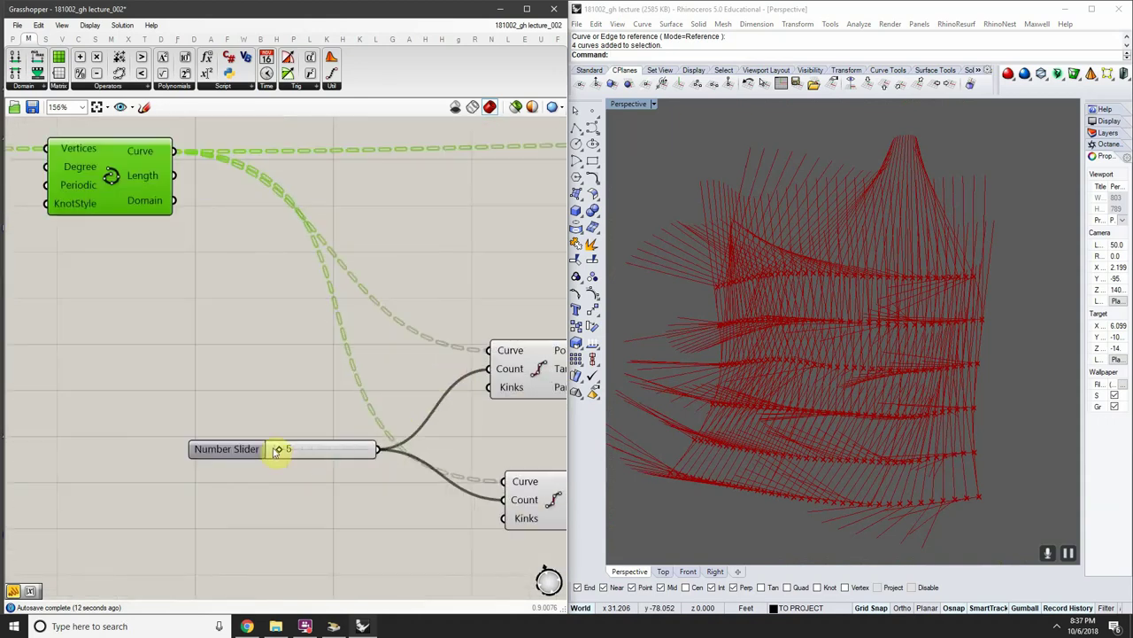
{"action": "mouse_move", "coordinate": [281, 450]}
{"action": "left_mouse_down"}
{"action": "mouse_move", "coordinate": [281, 428]}
{"action": "mouse_move", "coordinate": [258, 430]}
{"action": "mouse_move", "coordinate": [295, 449]}
{"action": "left_mouse_up"}
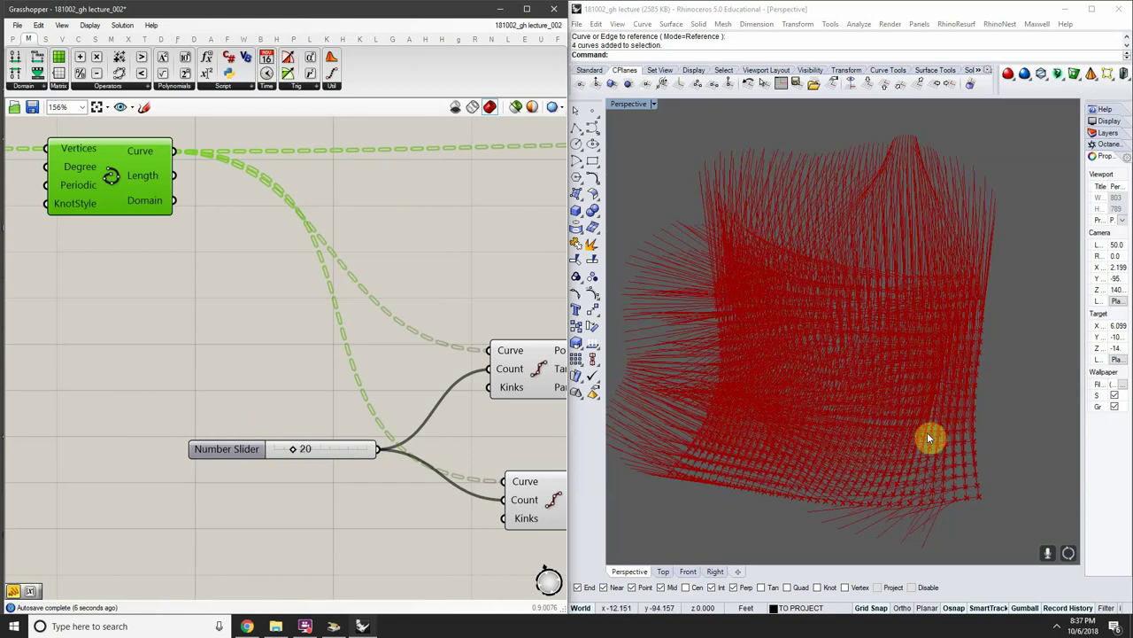
{"action": "right_click_drag", "start_coordinate": [928, 435], "coordinate": [951, 379]}
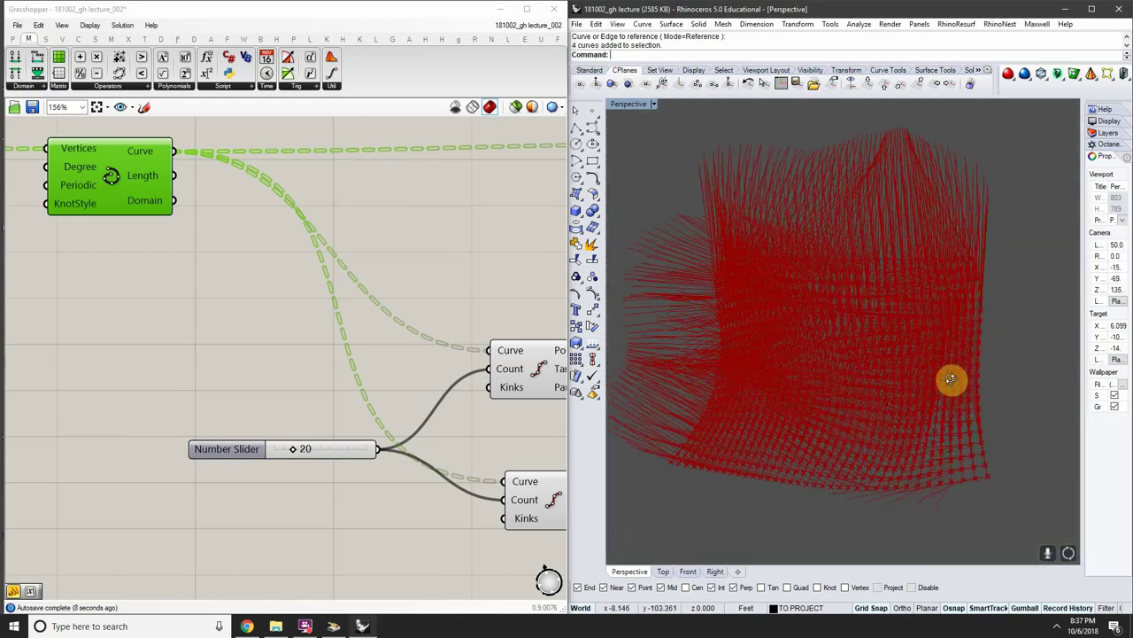
Set the surface division's U Count slider to 19 and view the lines from a lower angle
{"action": "right_click_drag", "start_coordinate": [153, 327], "coordinate": [434, 364]}
{"action": "scroll", "coordinate": [435, 364], "scroll_direction": "down", "scroll_amount": 2}
{"action": "left_click", "coordinate": [154, 331]}
{"action": "right_click_drag", "start_coordinate": [486, 400], "coordinate": [342, 381]}
{"action": "scroll", "coordinate": [221, 317], "scroll_direction": "up", "scroll_amount": 1}
{"action": "right_click_drag", "start_coordinate": [227, 319], "coordinate": [604, 352]}
{"action": "scroll", "coordinate": [261, 316], "scroll_direction": "up", "scroll_amount": 2}
{"action": "left_click_drag", "start_coordinate": [254, 291], "coordinate": [231, 293]}
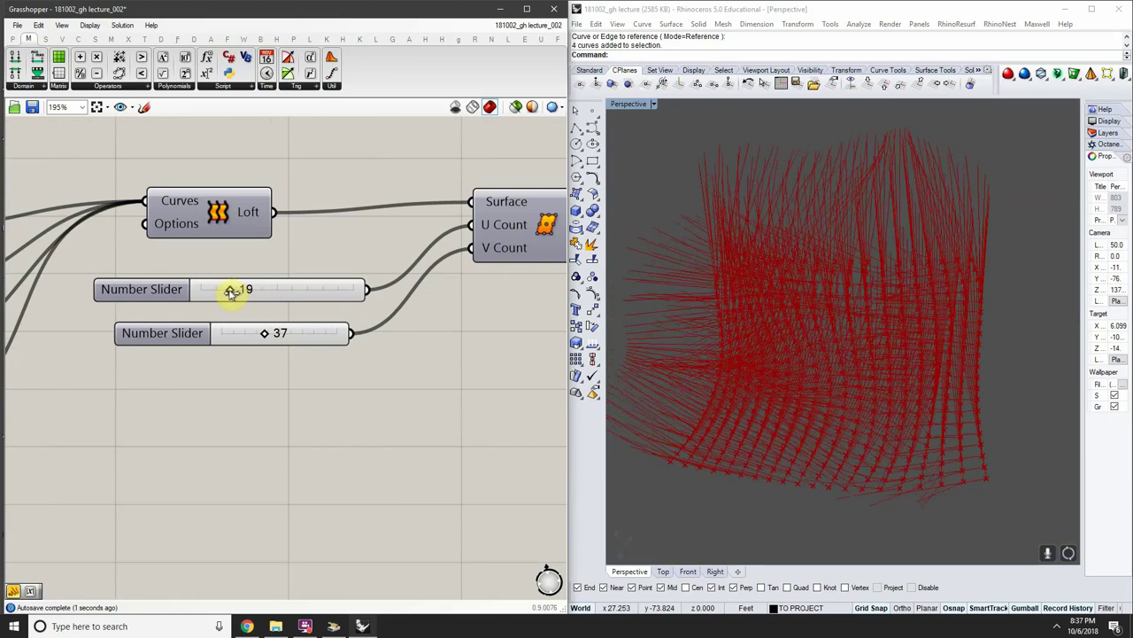
{"action": "right_click_drag", "start_coordinate": [824, 336], "coordinate": [743, 238]}
Set the first tangent Line SDL's length to 9 and the second tangent Line SDL's length to 15
{"action": "scroll", "coordinate": [240, 278], "scroll_direction": "down", "scroll_amount": 5}
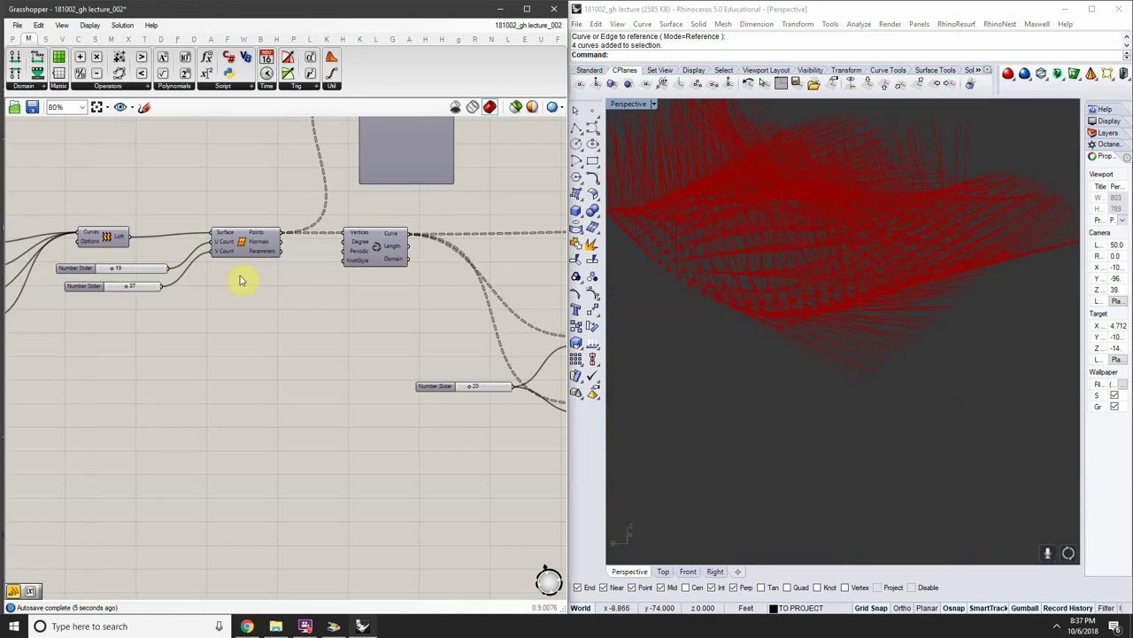
{"action": "scroll", "coordinate": [430, 278], "scroll_direction": "up", "scroll_amount": 5}
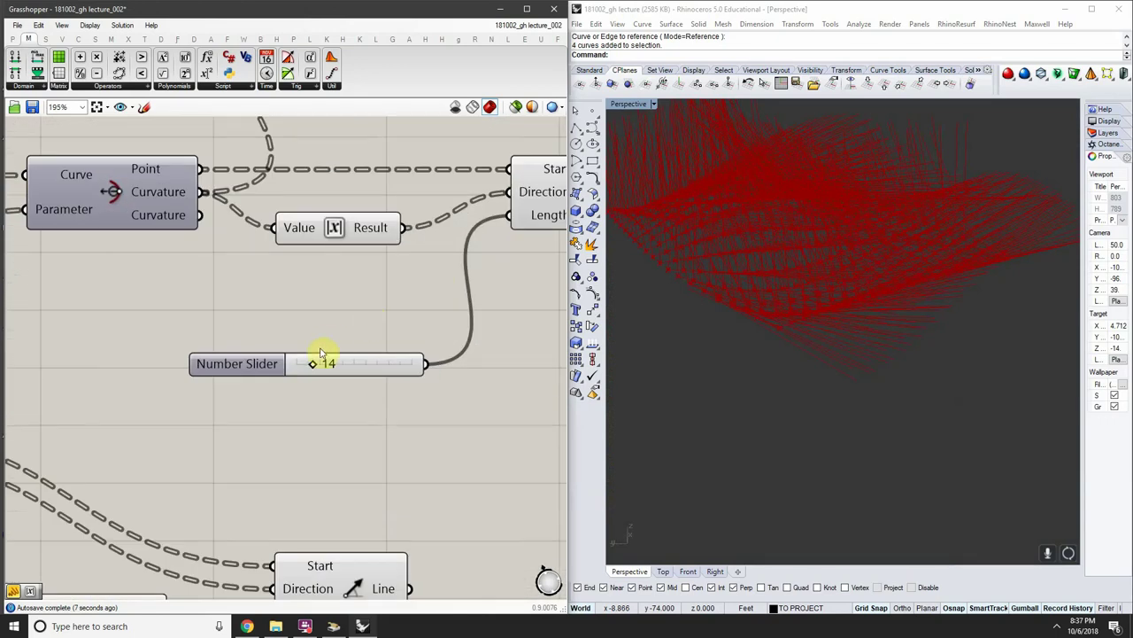
{"action": "right_click_drag", "start_coordinate": [835, 189], "coordinate": [859, 198]}
{"action": "right_click_drag", "start_coordinate": [379, 434], "coordinate": [511, 242]}
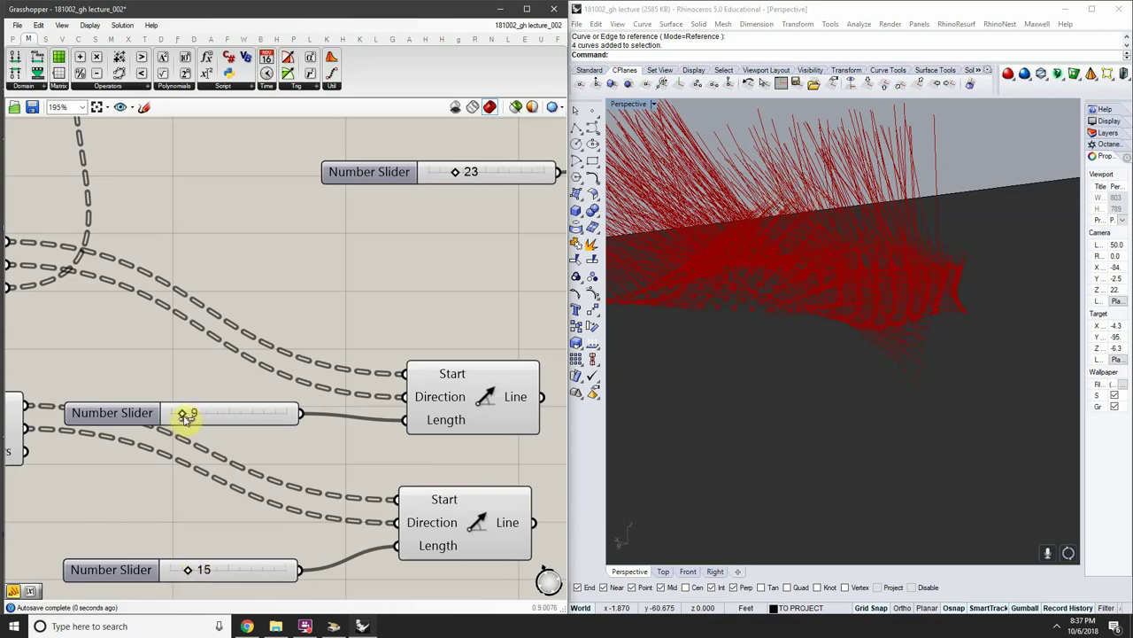
{"action": "right_click_drag", "start_coordinate": [343, 358], "coordinate": [319, 442]}
Set the curvature Line SDL's length slider to 11 and view the shortened lines
{"action": "scroll", "coordinate": [317, 441], "scroll_direction": "down", "scroll_amount": 4}
{"action": "scroll", "coordinate": [467, 285], "scroll_direction": "up", "scroll_amount": 4}
{"action": "scroll", "coordinate": [229, 478], "scroll_direction": "up", "scroll_amount": 1}
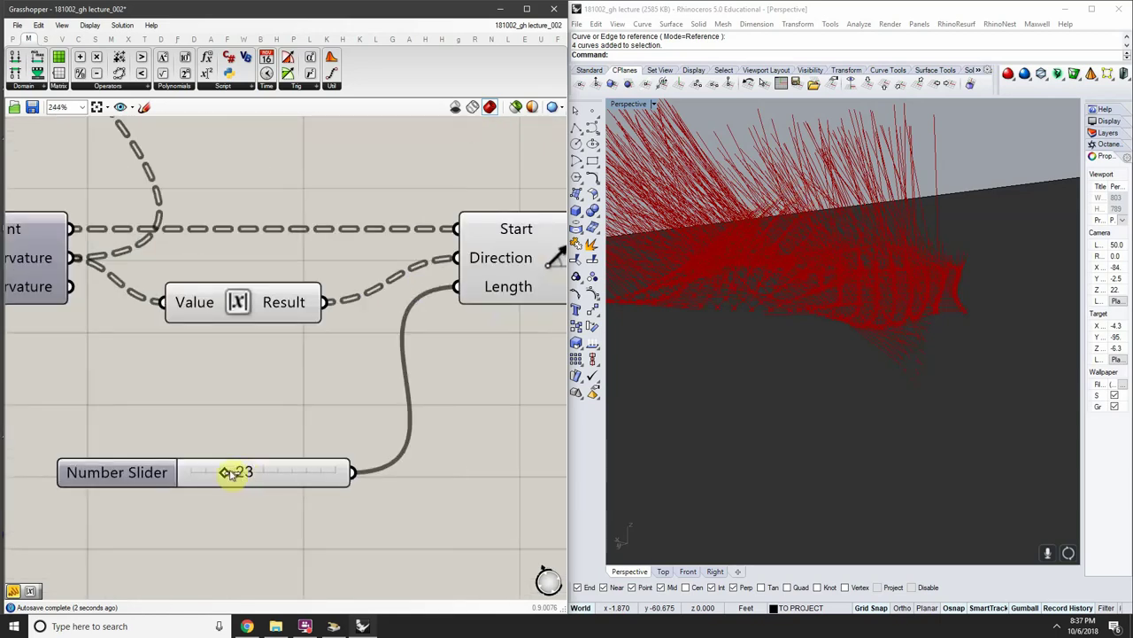
{"action": "left_click_drag", "start_coordinate": [228, 474], "coordinate": [207, 474]}
{"action": "right_click_drag", "start_coordinate": [678, 369], "coordinate": [847, 298]}
{"action": "scroll", "coordinate": [518, 354], "scroll_direction": "down", "scroll_amount": 1}
Select both tangent Line SDL components and move them farther from their length sliders
{"action": "right_click_drag", "start_coordinate": [518, 354], "coordinate": [322, 323]}
{"action": "left_click", "coordinate": [311, 336]}
{"action": "scroll", "coordinate": [311, 340], "scroll_direction": "down", "scroll_amount": 6}
{"action": "scroll", "coordinate": [328, 347], "scroll_direction": "up", "scroll_amount": 3}
{"action": "left_click_drag", "start_coordinate": [358, 319], "coordinate": [275, 412]}
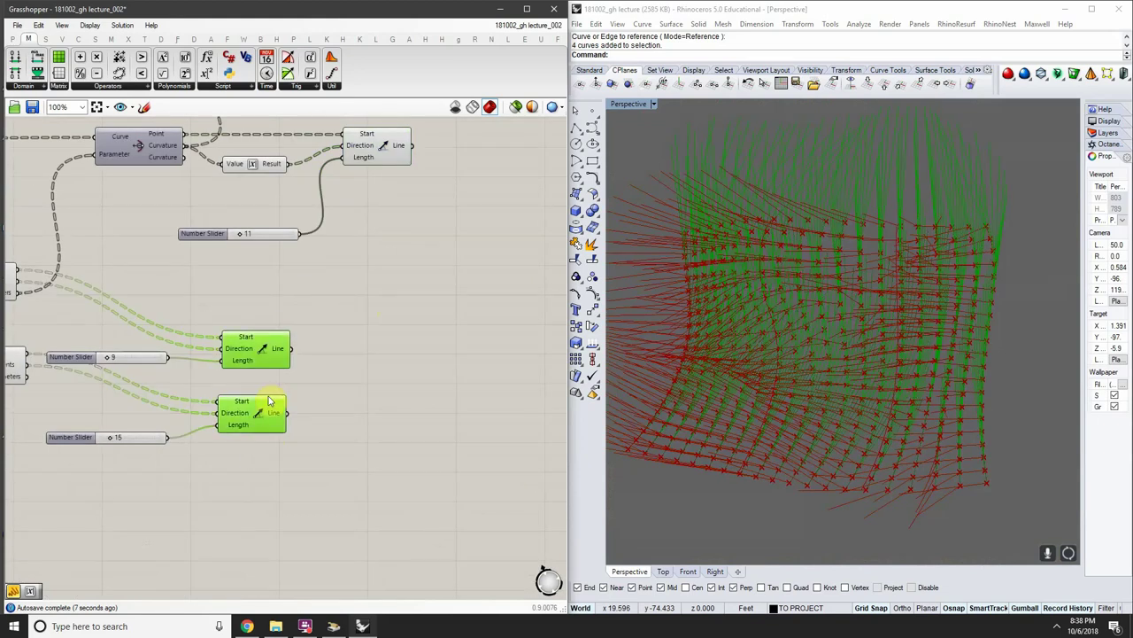
{"action": "left_click_drag", "start_coordinate": [274, 355], "coordinate": [350, 355]}
Select the two tangent Line SDLs and the curvature Line SDL one at a time to examine each set of lines
{"action": "left_click", "coordinate": [371, 348]}
{"action": "left_click", "coordinate": [351, 351]}
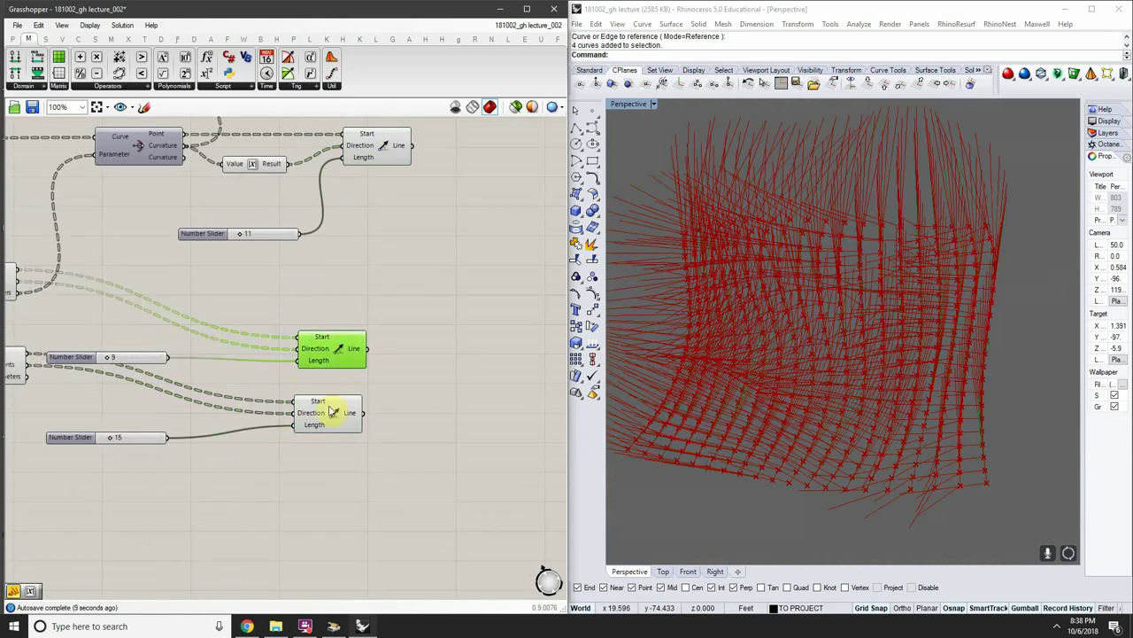
{"action": "left_click", "coordinate": [338, 412]}
{"action": "right_click_drag", "start_coordinate": [423, 332], "coordinate": [397, 401]}
{"action": "left_click", "coordinate": [373, 229]}
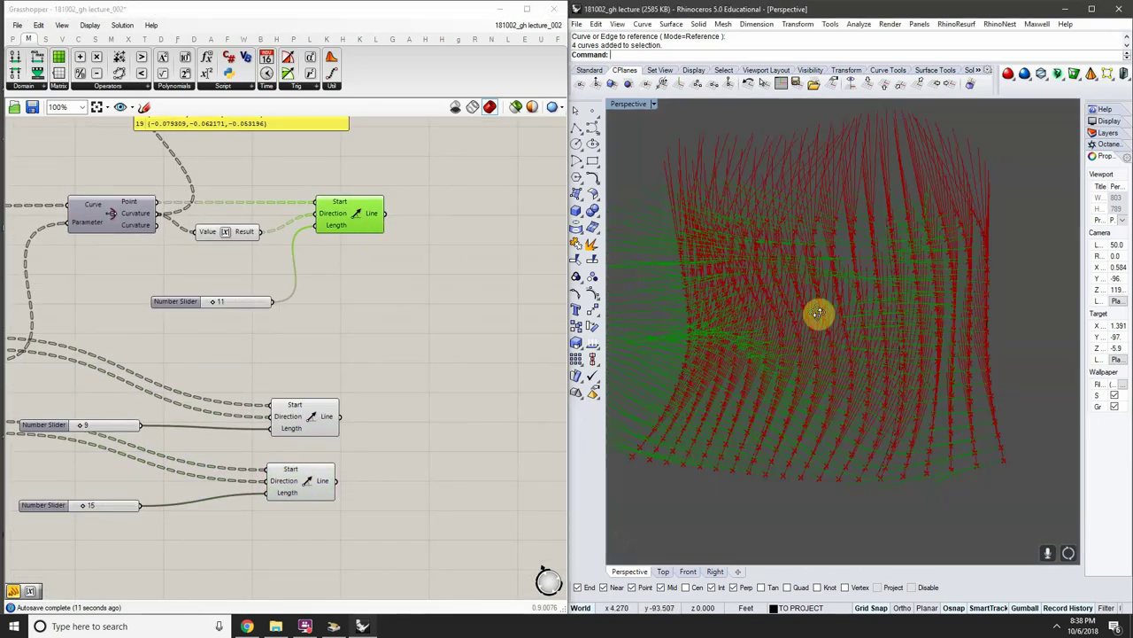
{"action": "mouse_move", "coordinate": [817, 314]}
{"action": "right_mouse_down"}
{"action": "mouse_move", "coordinate": [827, 233]}
{"action": "mouse_move", "coordinate": [815, 282]}
{"action": "mouse_move", "coordinate": [817, 257]}
{"action": "mouse_move", "coordinate": [842, 261]}
{"action": "mouse_move", "coordinate": [816, 294]}
{"action": "right_mouse_up"}
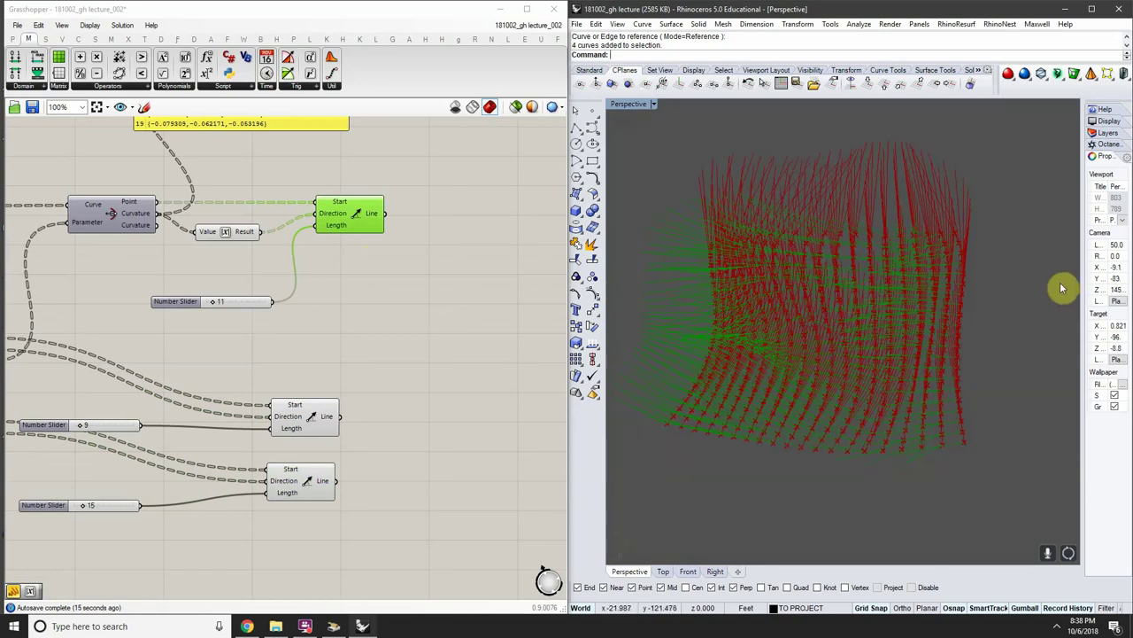
Move the two tangent Line SDL components into a column beneath the curvature Line SDL
{"action": "left_click", "coordinate": [420, 274]}
{"action": "right_click_drag", "start_coordinate": [419, 274], "coordinate": [294, 278]}
{"action": "left_click_drag", "start_coordinate": [189, 424], "coordinate": [233, 363]}
{"action": "left_click_drag", "start_coordinate": [175, 505], "coordinate": [217, 459]}
{"action": "left_click", "coordinate": [391, 373]}
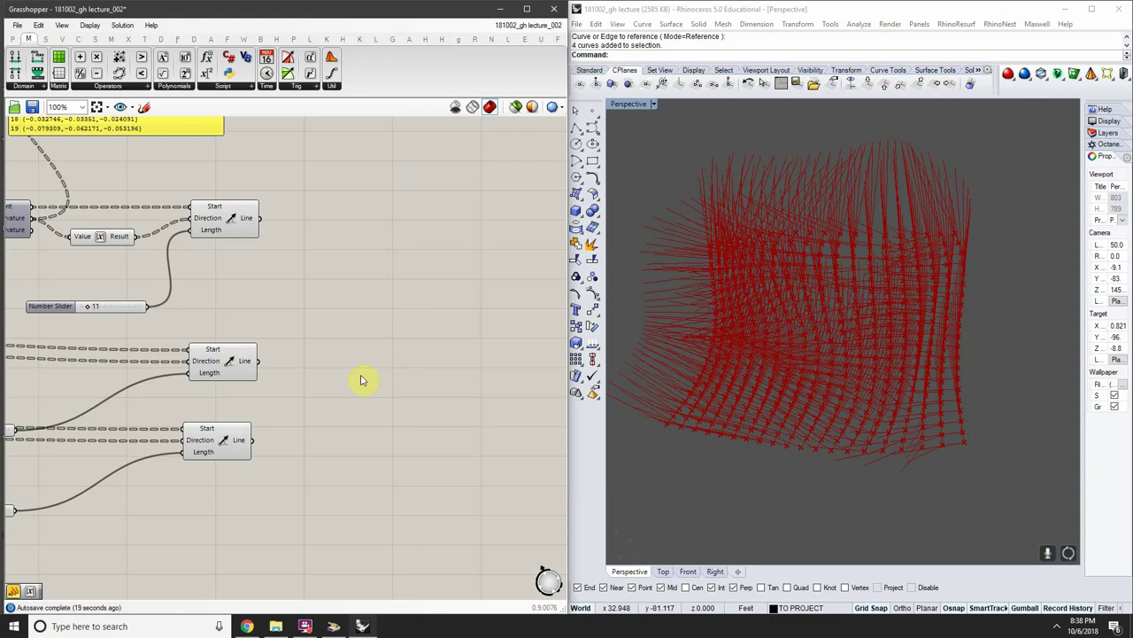
{"action": "right_click_drag", "start_coordinate": [361, 379], "coordinate": [339, 386]}
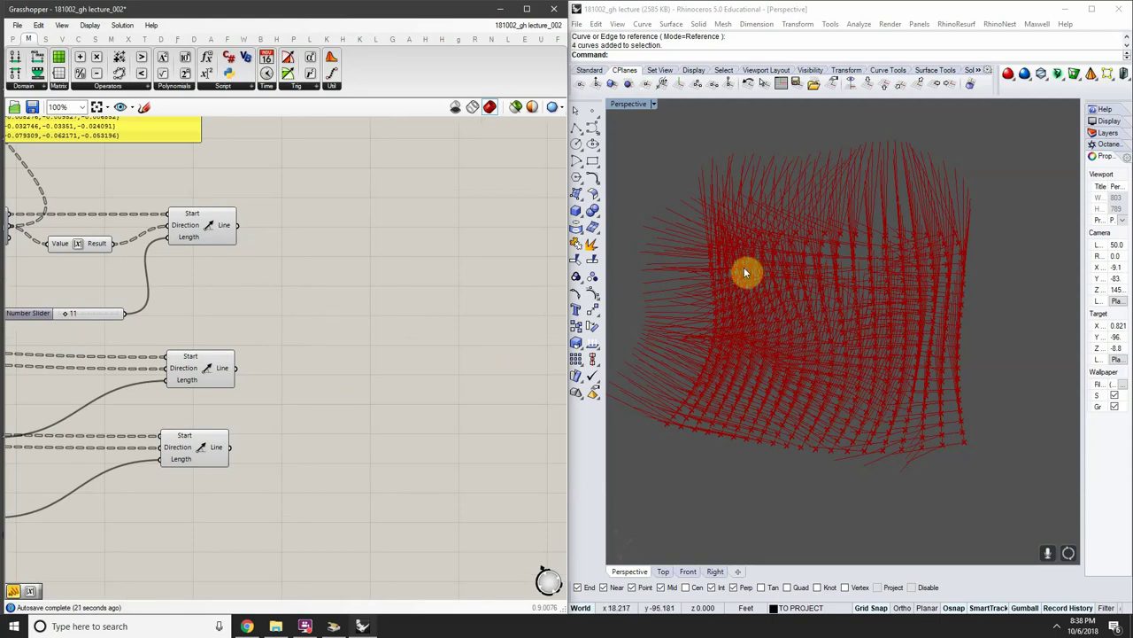
Move the curvature panel beside the Line SDLs, feed it only the curvature Line output, and enlarge it
{"action": "right_click_drag", "start_coordinate": [151, 344], "coordinate": [240, 535]}
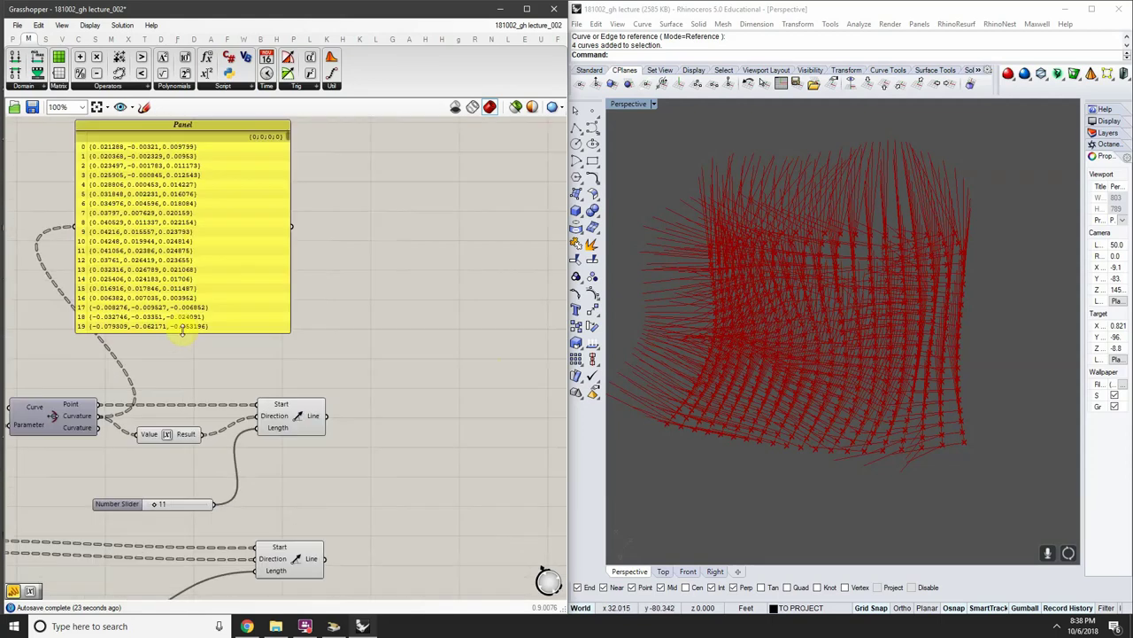
{"action": "left_click_drag", "start_coordinate": [199, 324], "coordinate": [468, 338]}
{"action": "left_click_drag", "start_coordinate": [347, 291], "coordinate": [343, 241]}
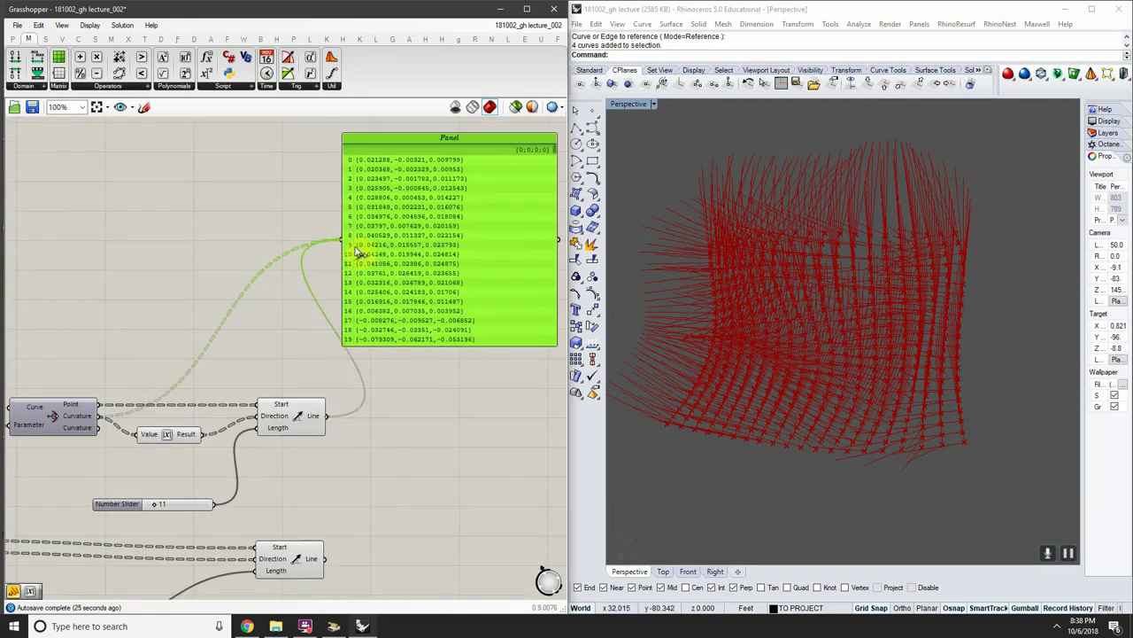
{"action": "scroll", "coordinate": [309, 312], "scroll_direction": "down", "scroll_amount": 2}
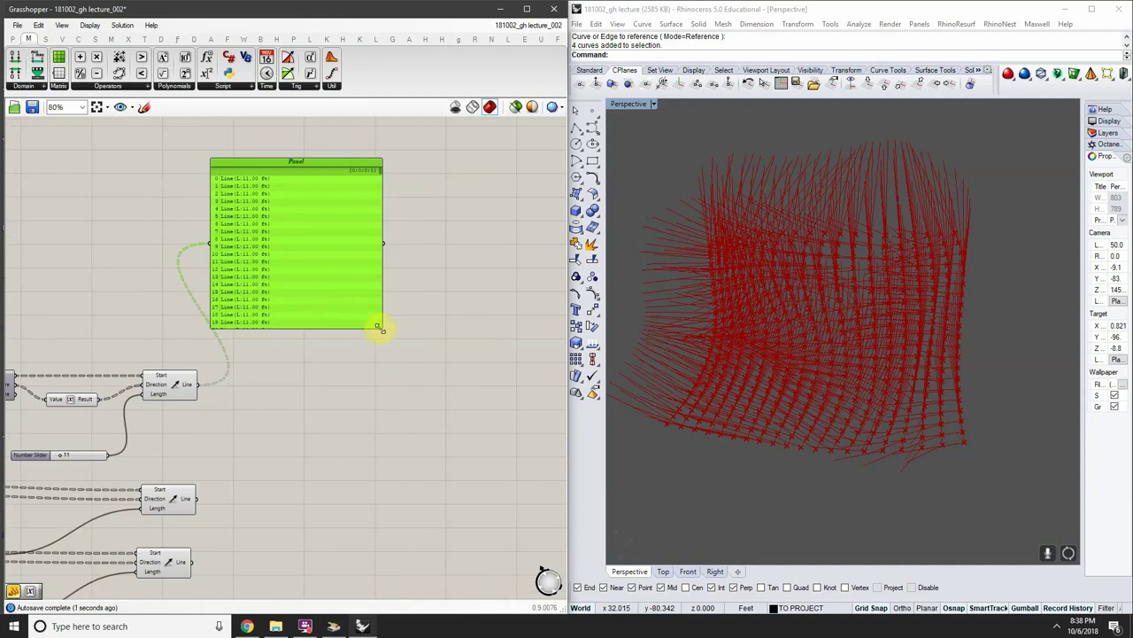
{"action": "left_click_drag", "start_coordinate": [381, 329], "coordinate": [471, 442]}
{"action": "scroll", "coordinate": [297, 360], "scroll_direction": "up", "scroll_amount": 2}
{"action": "scroll", "coordinate": [297, 360], "scroll_direction": "down", "scroll_amount": 2}
{"action": "left_click_drag", "start_coordinate": [376, 337], "coordinate": [503, 272]}
{"action": "right_click_drag", "start_coordinate": [316, 345], "coordinate": [291, 366]}
Wire the first and then the second tangent Line SDL's output into the panel to read each line list
{"action": "left_click_drag", "start_coordinate": [236, 429], "coordinate": [315, 269]}
{"action": "right_click_drag", "start_coordinate": [347, 293], "coordinate": [286, 313]}
{"action": "scroll", "coordinate": [286, 312], "scroll_direction": "down", "scroll_amount": 2}
{"action": "scroll", "coordinate": [188, 467], "scroll_direction": "up", "scroll_amount": 3}
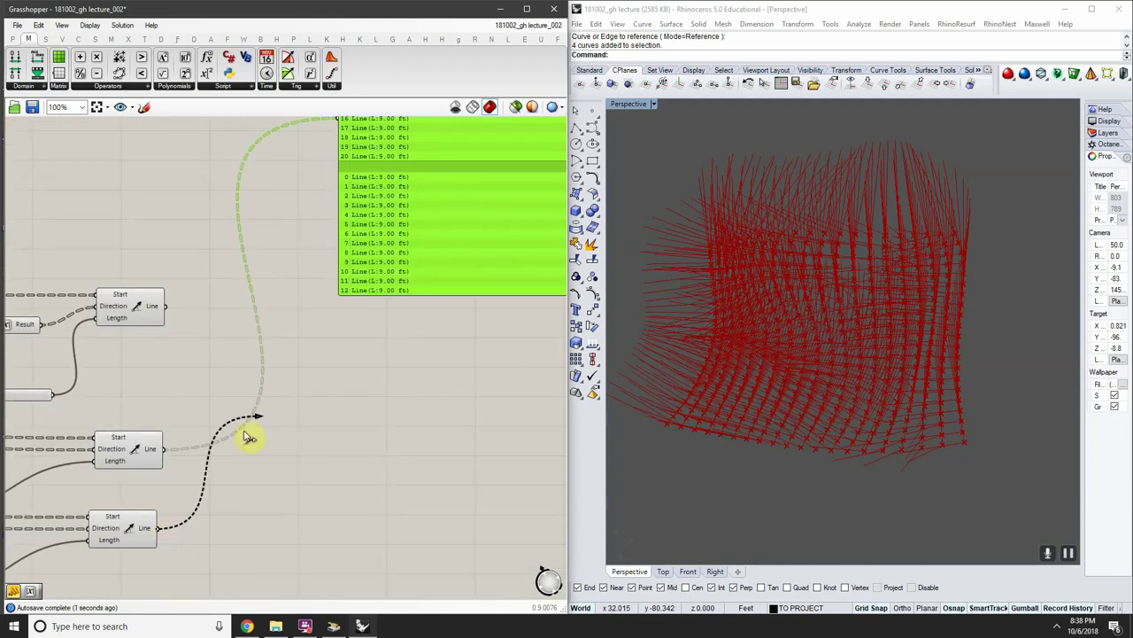
{"action": "left_click_drag", "start_coordinate": [248, 437], "coordinate": [347, 133]}
{"action": "right_click_drag", "start_coordinate": [344, 209], "coordinate": [320, 260]}
{"action": "right_click_drag", "start_coordinate": [260, 416], "coordinate": [326, 366]}
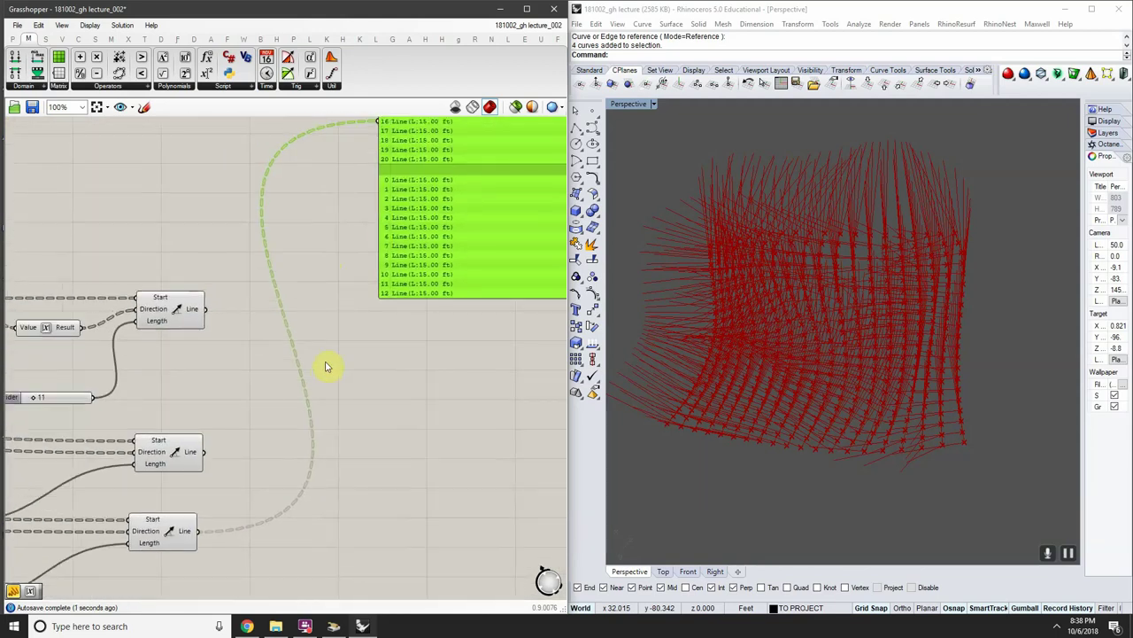
Add a Curve parameter and wire the Line outputs of all three Line SDL components into it
{"action": "left_click", "coordinate": [329, 334]}
{"action": "double_click", "coordinate": [328, 330]}
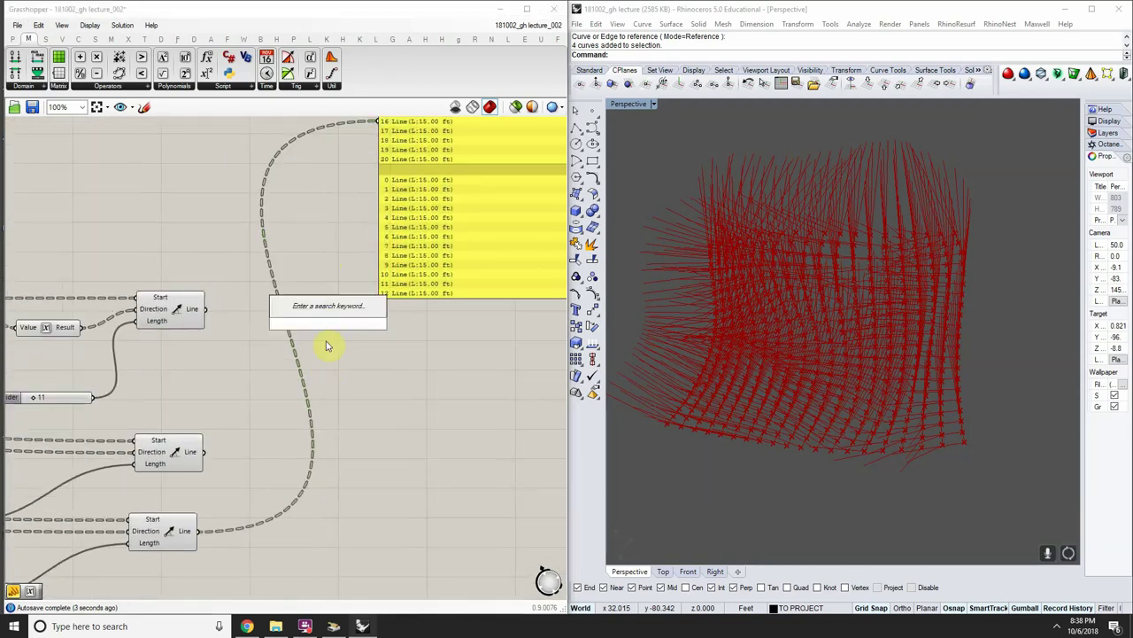
{"action": "type", "text": "curv"}
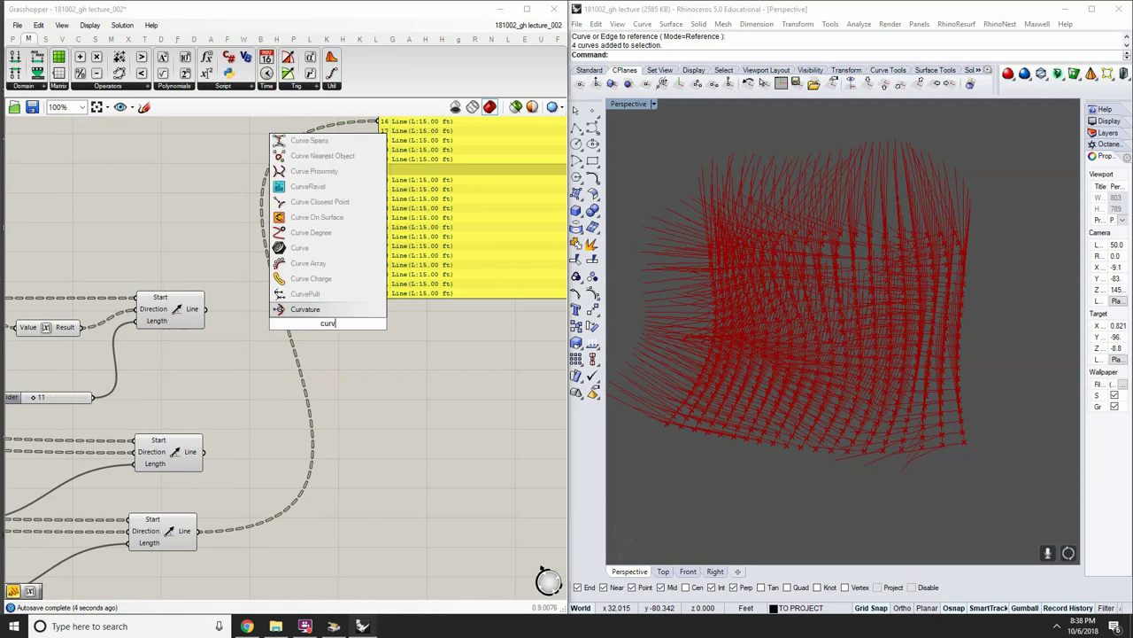
{"action": "left_click", "coordinate": [301, 248]}
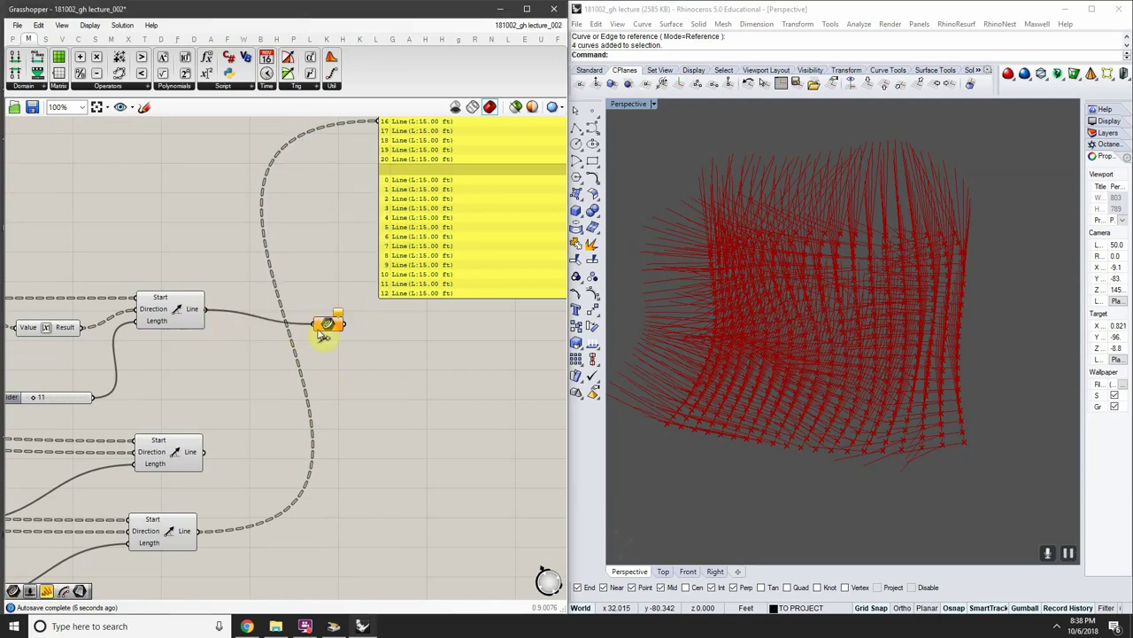
{"action": "left_click_drag", "start_coordinate": [204, 448], "coordinate": [323, 332]}
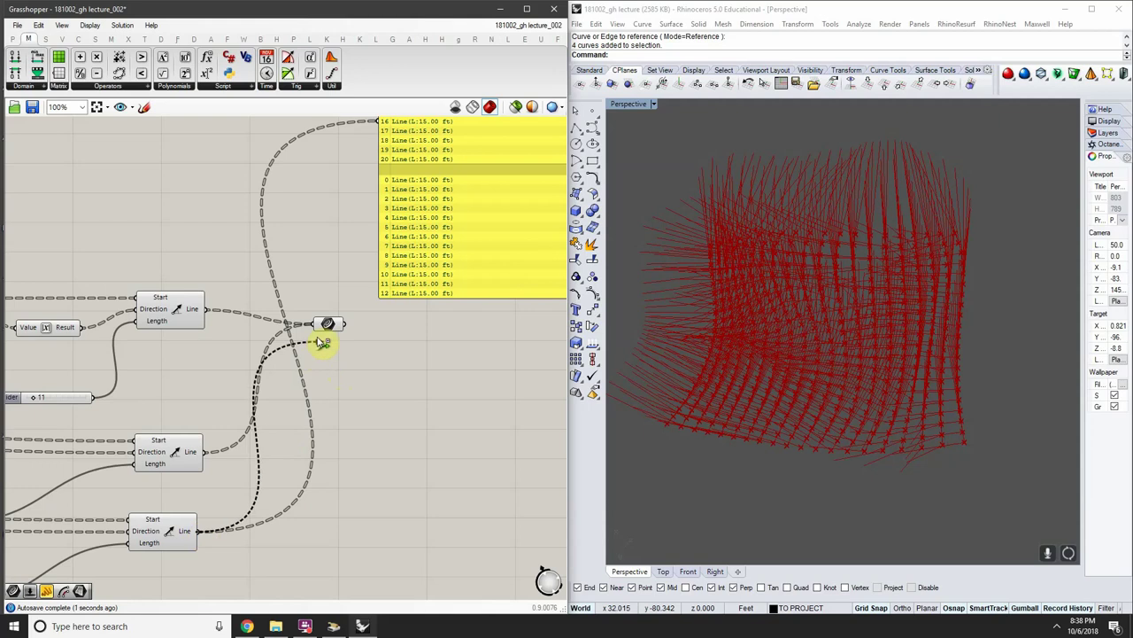
{"action": "left_click_drag", "start_coordinate": [317, 341], "coordinate": [317, 327], "text": "shift"}
Preview the merged lines from the Curve parameter, wire its output into the panel, and read the list
{"action": "right_click_drag", "start_coordinate": [281, 356], "coordinate": [181, 409]}
{"action": "scroll", "coordinate": [239, 367], "scroll_direction": "up", "scroll_amount": 2}
{"action": "left_click", "coordinate": [229, 384]}
{"action": "scroll", "coordinate": [222, 395], "scroll_direction": "down", "scroll_amount": 5}
{"action": "scroll", "coordinate": [254, 354], "scroll_direction": "up", "scroll_amount": 3}
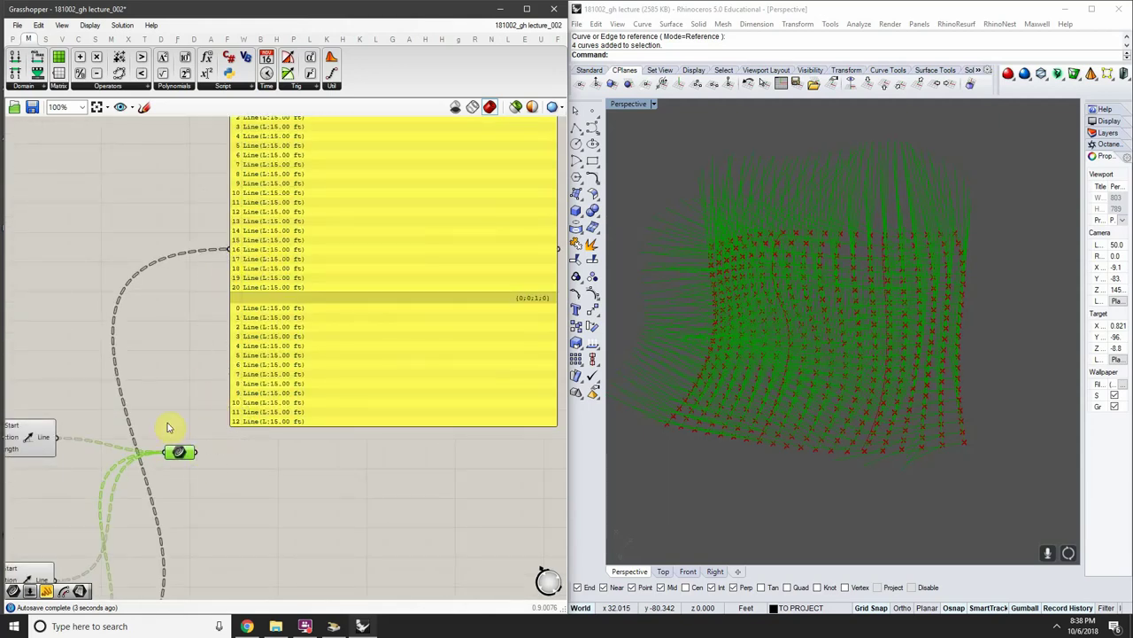
{"action": "left_click", "coordinate": [197, 453]}
{"action": "left_click_drag", "start_coordinate": [243, 243], "coordinate": [241, 257]}
{"action": "right_click_drag", "start_coordinate": [280, 287], "coordinate": [249, 321]}
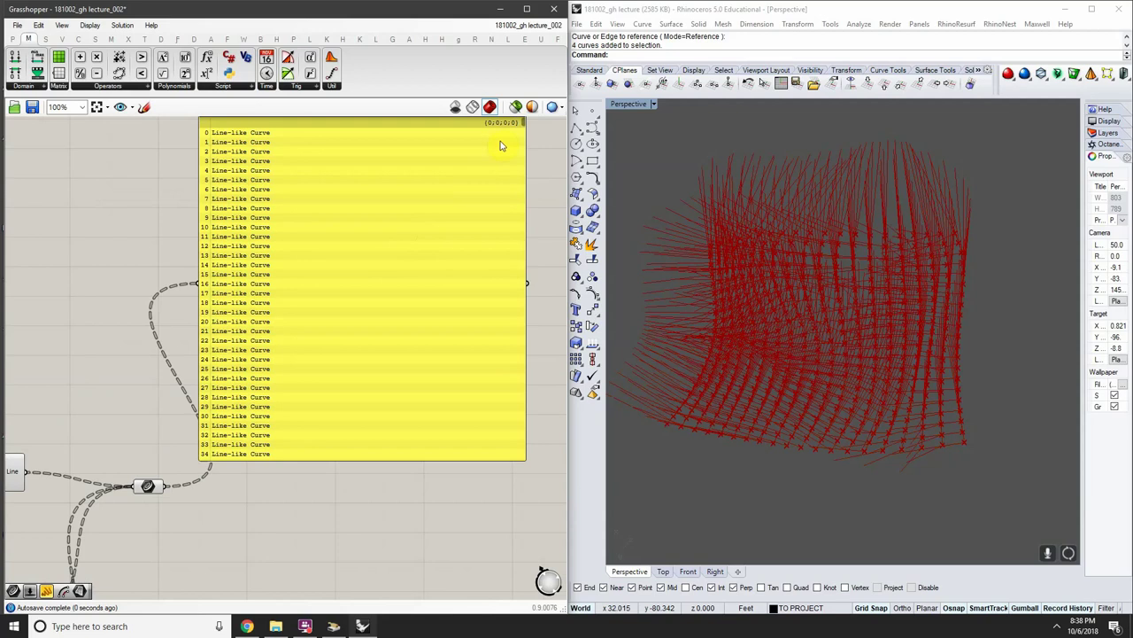
Move the list panel slightly and flatten the Curve parameter that merges the three Line outputs
{"action": "left_click_drag", "start_coordinate": [520, 126], "coordinate": [573, 97]}
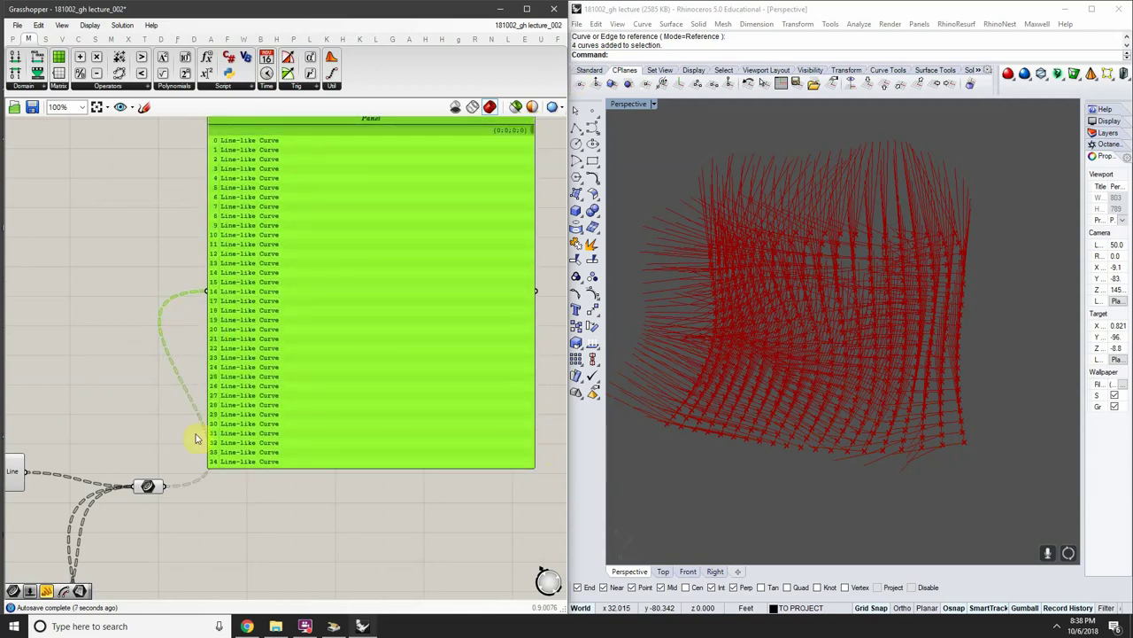
{"action": "scroll", "coordinate": [196, 437], "scroll_direction": "up", "scroll_amount": 3}
{"action": "right_click", "coordinate": [212, 345]}
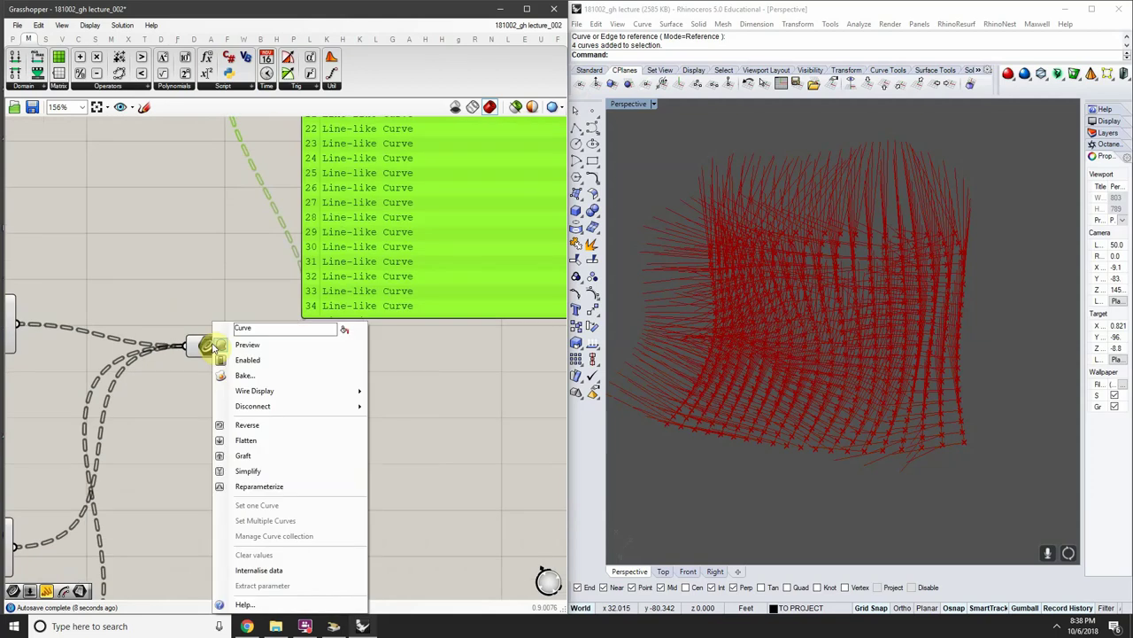
{"action": "left_click", "coordinate": [234, 440]}
{"action": "scroll", "coordinate": [246, 420], "scroll_direction": "down", "scroll_amount": 2}
{"action": "left_click", "coordinate": [253, 368]}
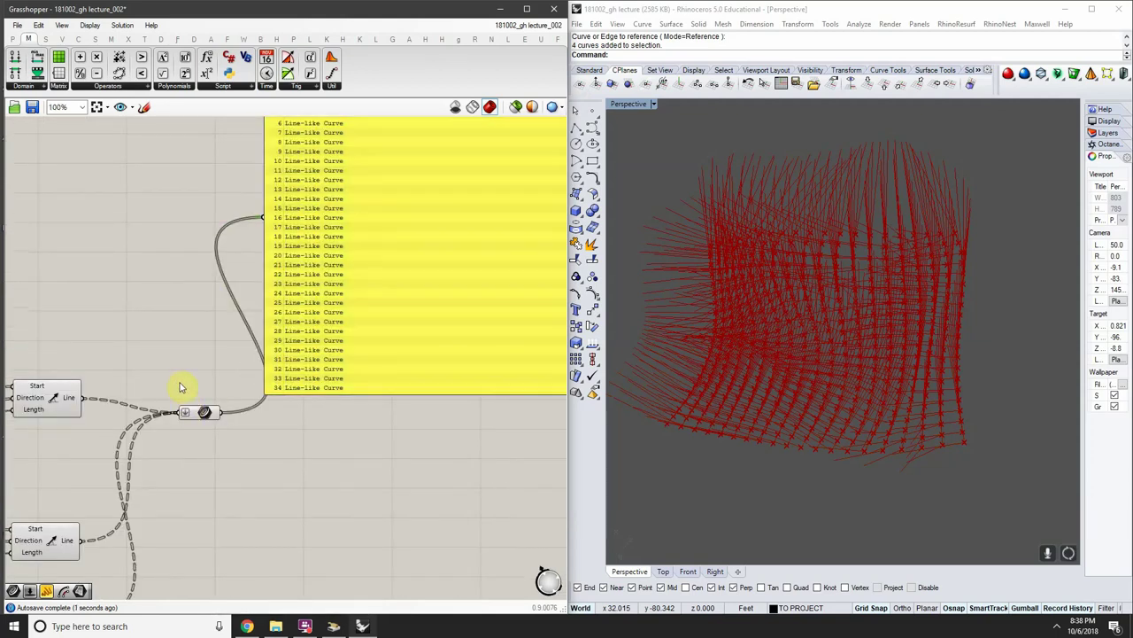
{"action": "scroll", "coordinate": [253, 368], "scroll_direction": "up", "scroll_amount": 3}
{"action": "scroll", "coordinate": [329, 360], "scroll_direction": "down", "scroll_amount": 1}
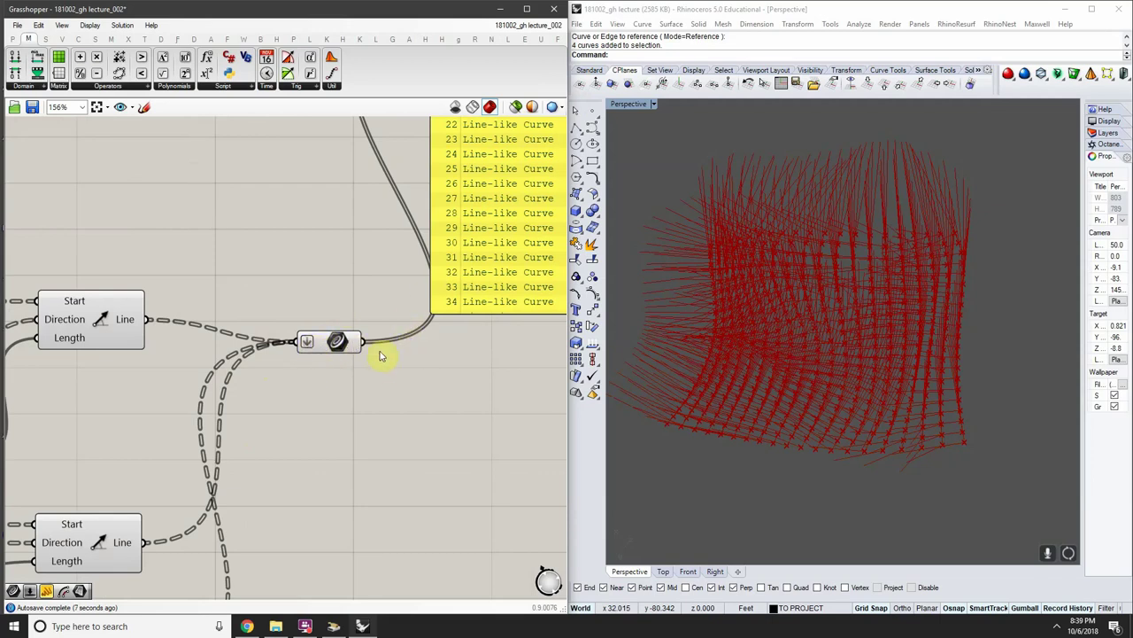
{"action": "scroll", "coordinate": [324, 347], "scroll_direction": "down", "scroll_amount": 3}
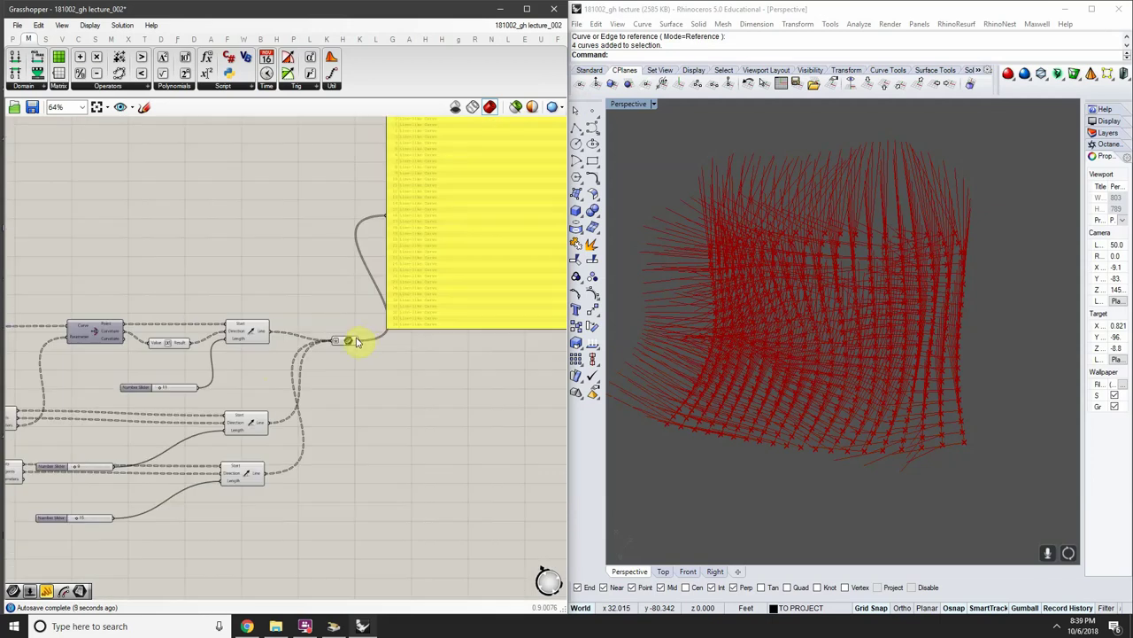
{"action": "scroll", "coordinate": [359, 341], "scroll_direction": "up", "scroll_amount": 2}
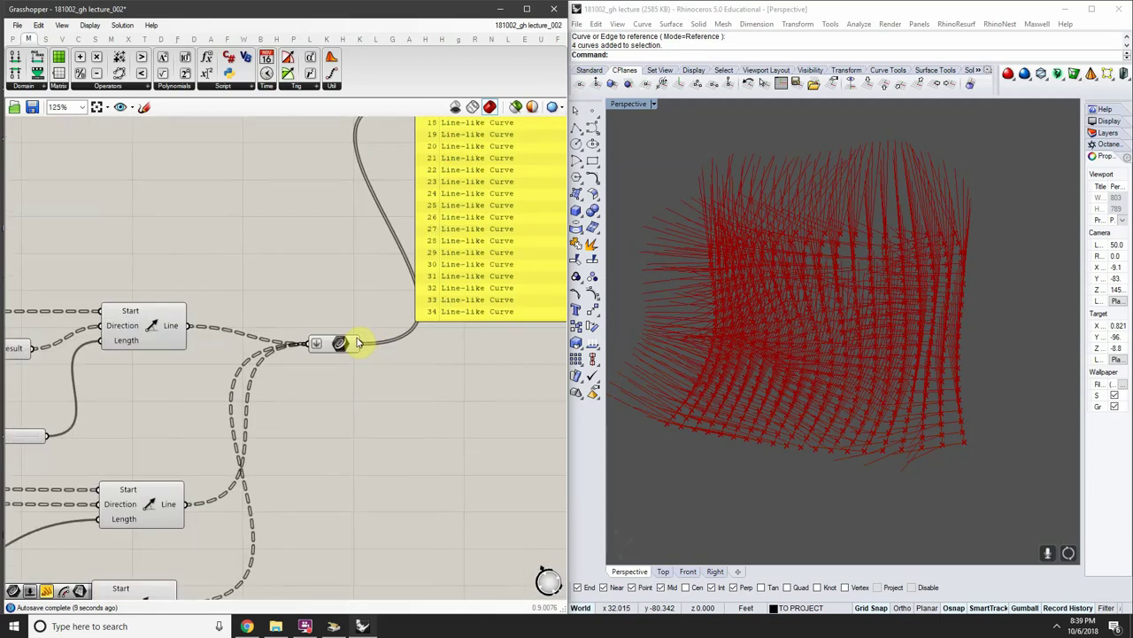
Add a Param Viewer and place it below the merged Curve parameter
{"action": "left_click", "coordinate": [18, 40]}
{"action": "left_click", "coordinate": [404, 443]}
{"action": "right_click_drag", "start_coordinate": [400, 467], "coordinate": [374, 433]}
{"action": "left_click_drag", "start_coordinate": [342, 382], "coordinate": [361, 425]}
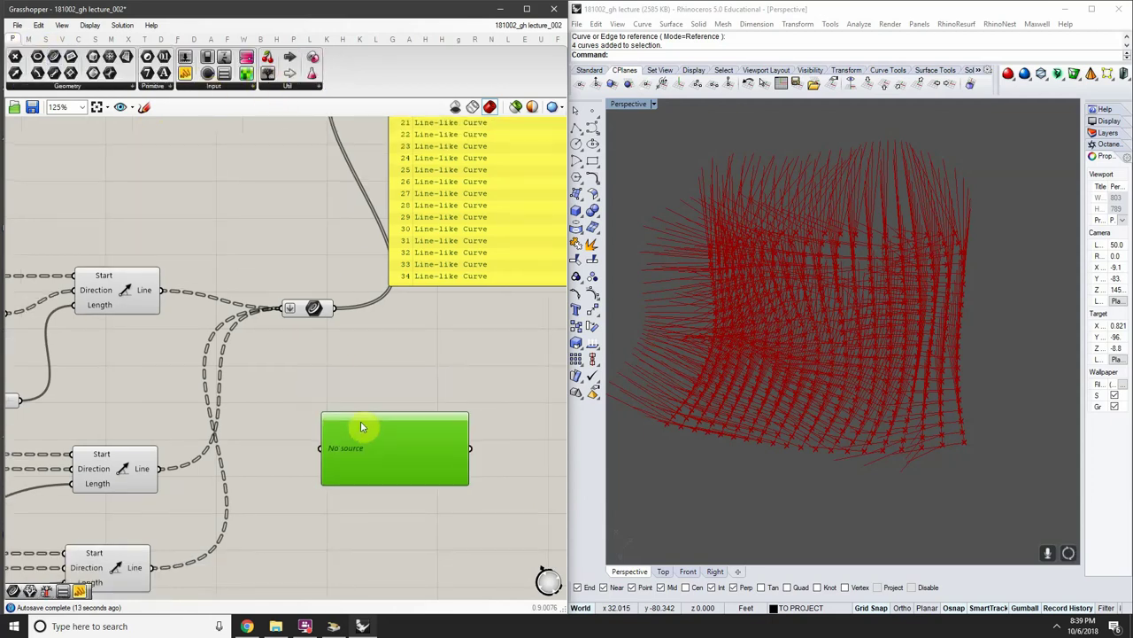
Duplicate the merged Curve parameter just below the original and turn off flattening on the copy
{"action": "left_click", "coordinate": [320, 308]}
{"action": "left_click_drag", "start_coordinate": [316, 309], "coordinate": [301, 338], "text": "alt"}
{"action": "right_click", "coordinate": [299, 343]}
{"action": "left_click", "coordinate": [319, 425]}
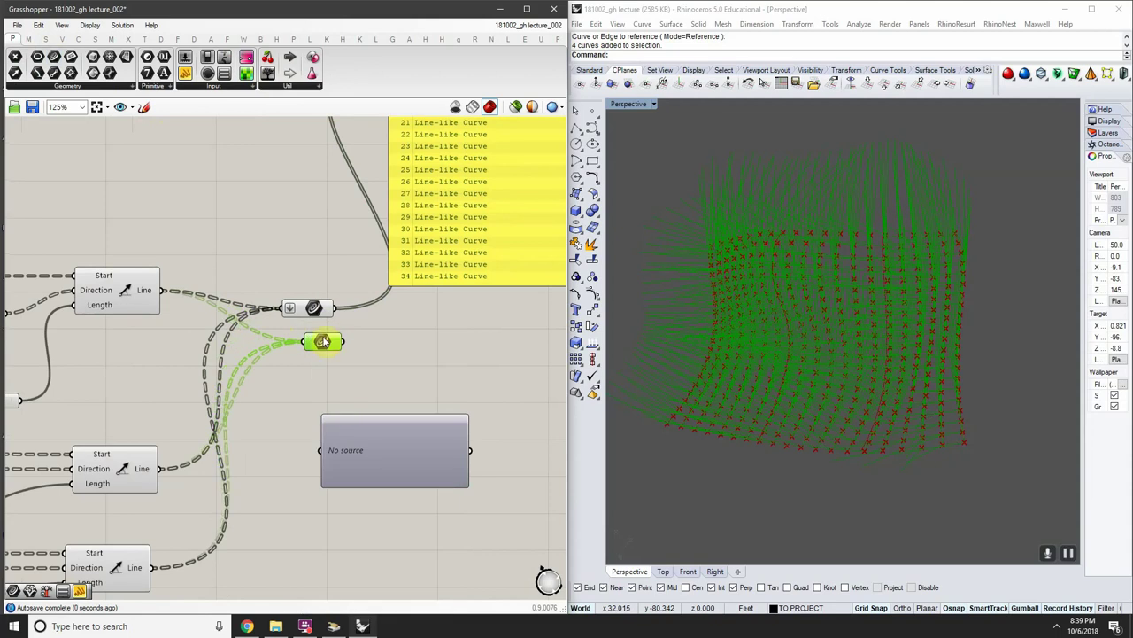
{"action": "right_click_drag", "start_coordinate": [357, 342], "coordinate": [306, 364]}
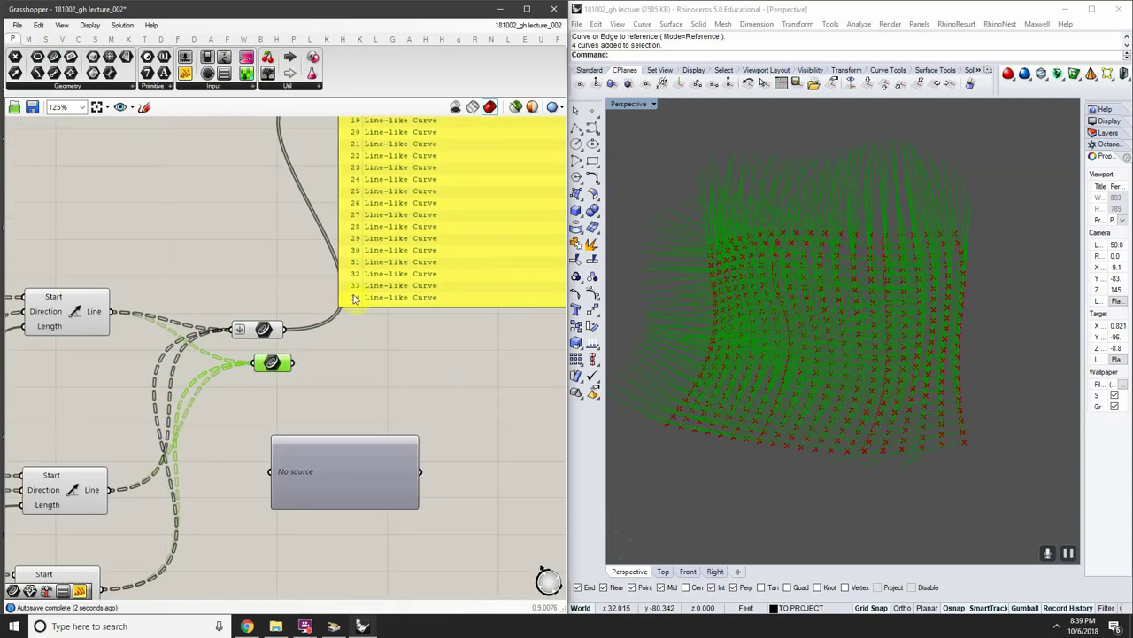
Move the large list panel away, duplicate the Param Viewer, and stack both viewers beside the two Curve parameters
{"action": "left_click_drag", "start_coordinate": [358, 300], "coordinate": [416, 285]}
{"action": "right_click_drag", "start_coordinate": [342, 276], "coordinate": [336, 279]}
{"action": "scroll", "coordinate": [336, 279], "scroll_direction": "down", "scroll_amount": 3}
{"action": "left_click_drag", "start_coordinate": [236, 319], "coordinate": [464, 343], "text": "alt"}
{"action": "key", "text": "Delete"}
{"action": "right_click_drag", "start_coordinate": [151, 460], "coordinate": [324, 400]}
{"action": "scroll", "coordinate": [324, 400], "scroll_direction": "up", "scroll_amount": 2}
{"action": "left_click_drag", "start_coordinate": [311, 340], "coordinate": [390, 310]}
{"action": "scroll", "coordinate": [355, 301], "scroll_direction": "up", "scroll_amount": 2}
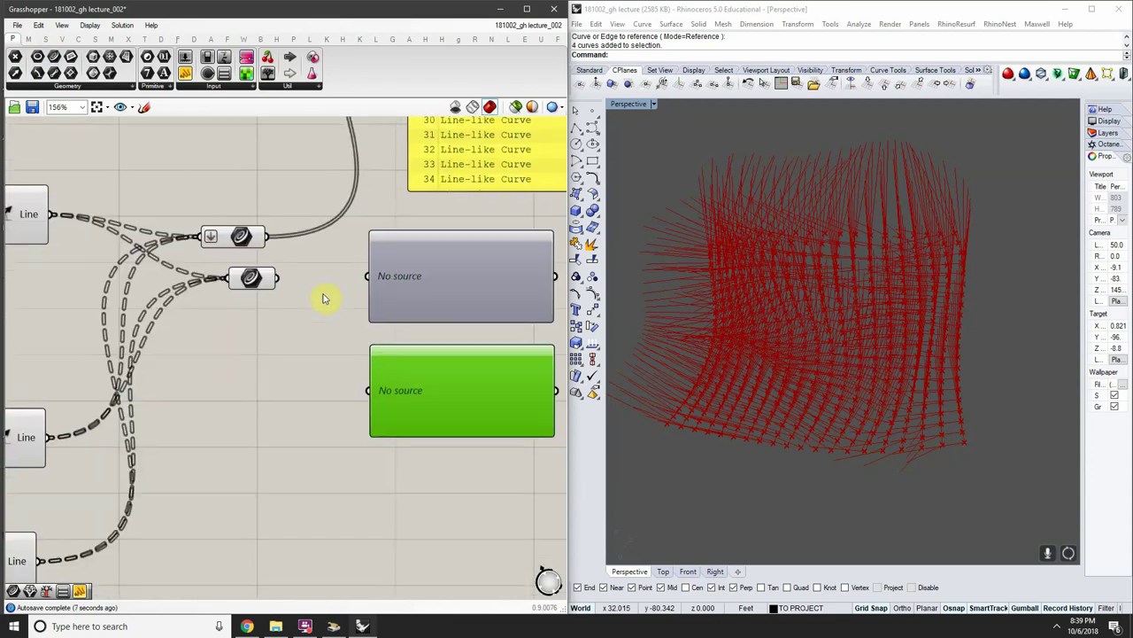
Wire the flattened Curve parameter into the upper Param Viewer and enlarge that viewer
{"action": "left_click", "coordinate": [420, 304]}
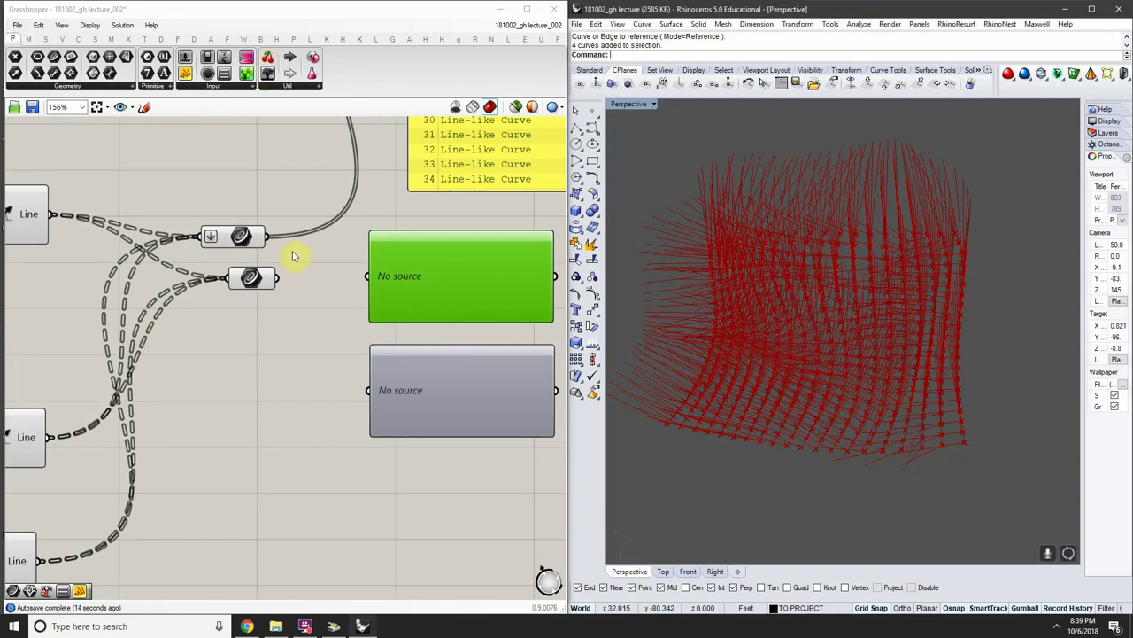
{"action": "left_click_drag", "start_coordinate": [269, 239], "coordinate": [368, 276]}
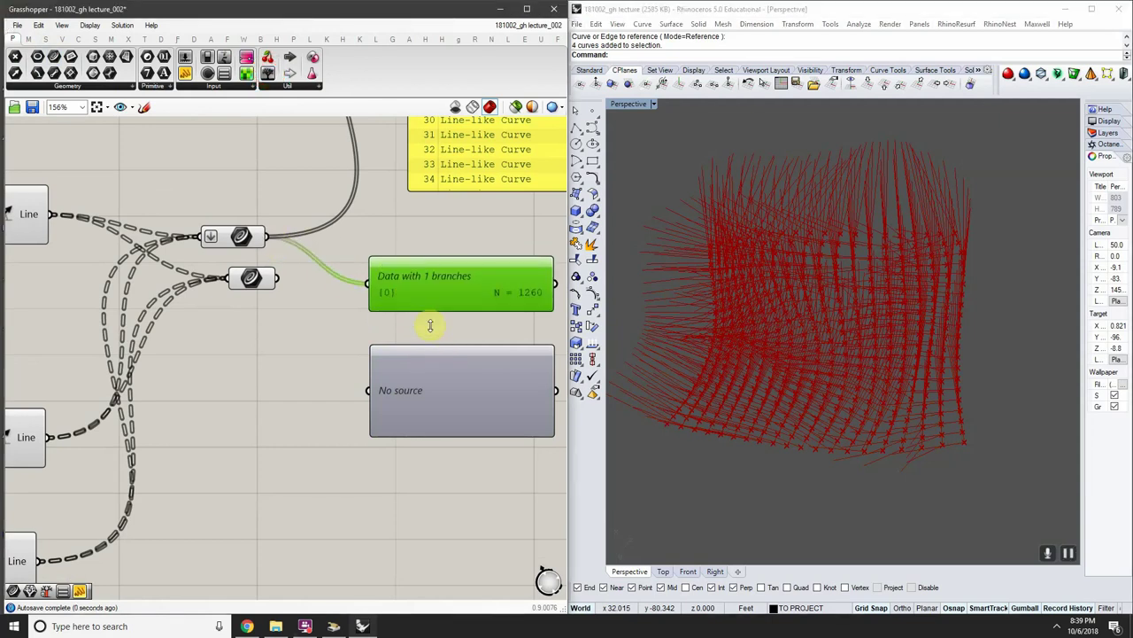
{"action": "right_click_drag", "start_coordinate": [427, 299], "coordinate": [416, 311]}
{"action": "left_click_drag", "start_coordinate": [428, 323], "coordinate": [441, 275]}
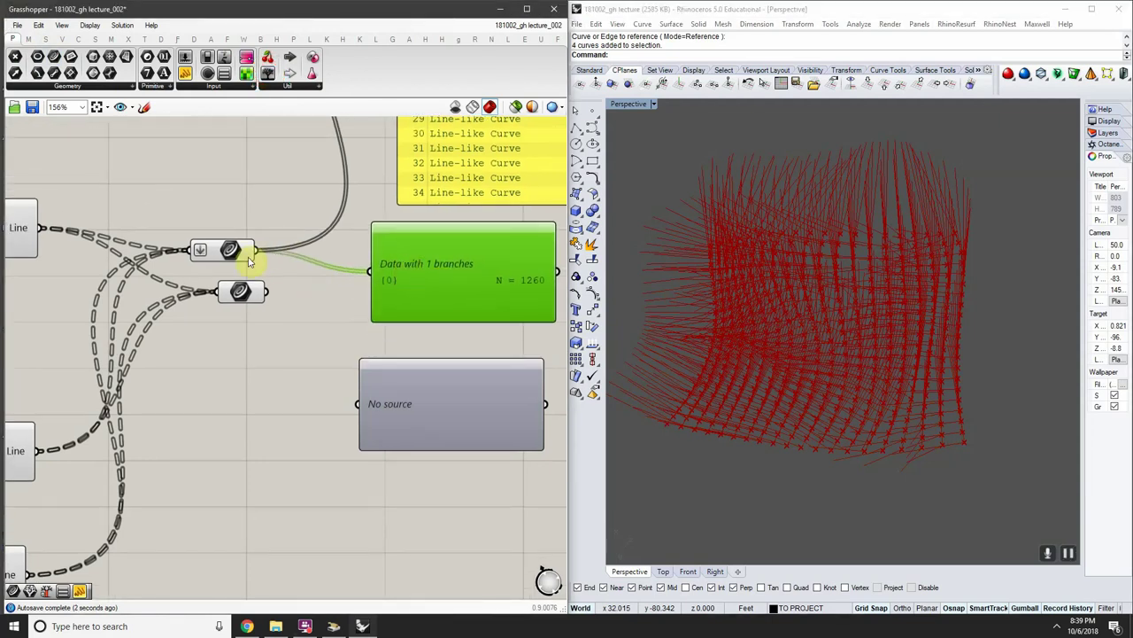
Turn Flatten off and back on for the upper Curve parameter to compare its data structure
{"action": "right_click", "coordinate": [202, 252]}
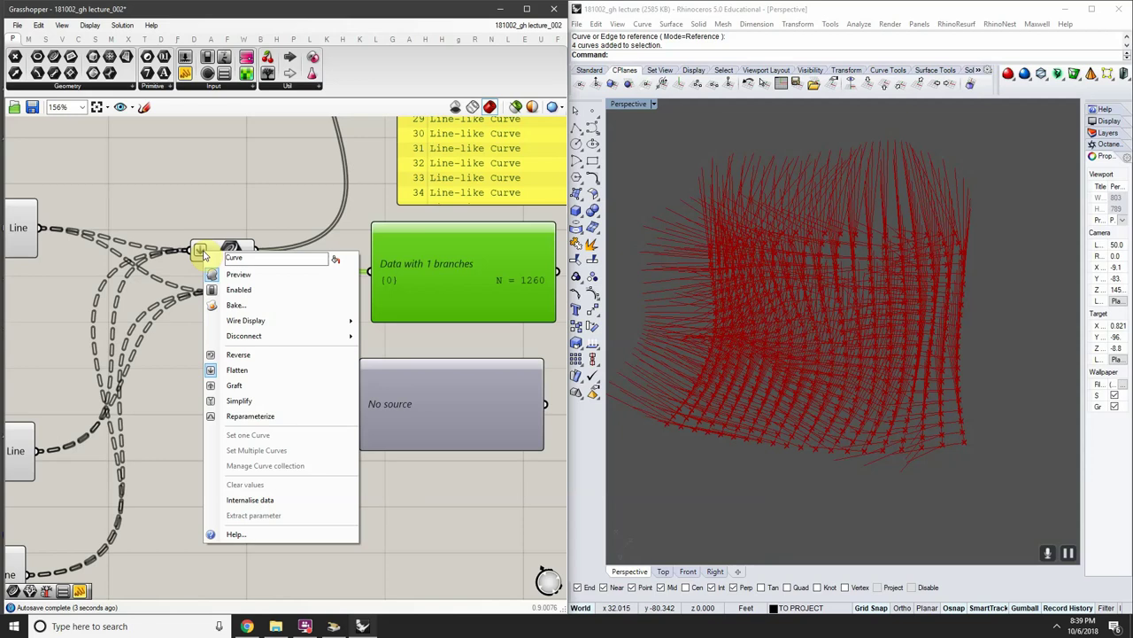
{"action": "left_click", "coordinate": [236, 372]}
{"action": "right_click", "coordinate": [212, 248]}
{"action": "left_click", "coordinate": [274, 375]}
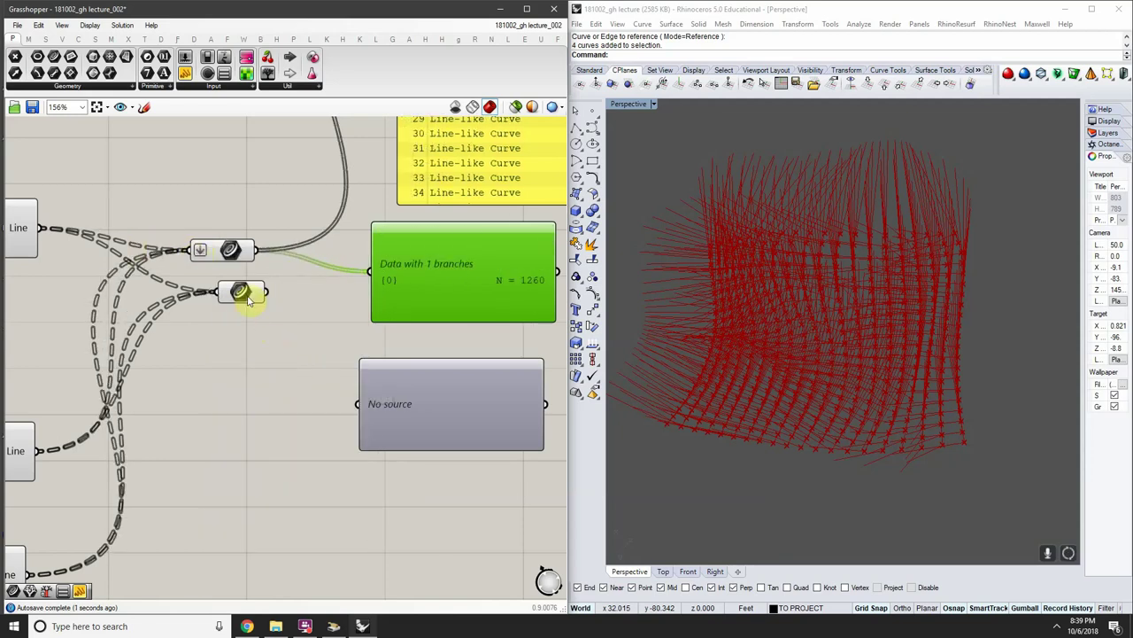
Move the unflattened Curve parameter lower, wire it into the second Param Viewer, and read its branch list
{"action": "left_click_drag", "start_coordinate": [248, 299], "coordinate": [251, 349]}
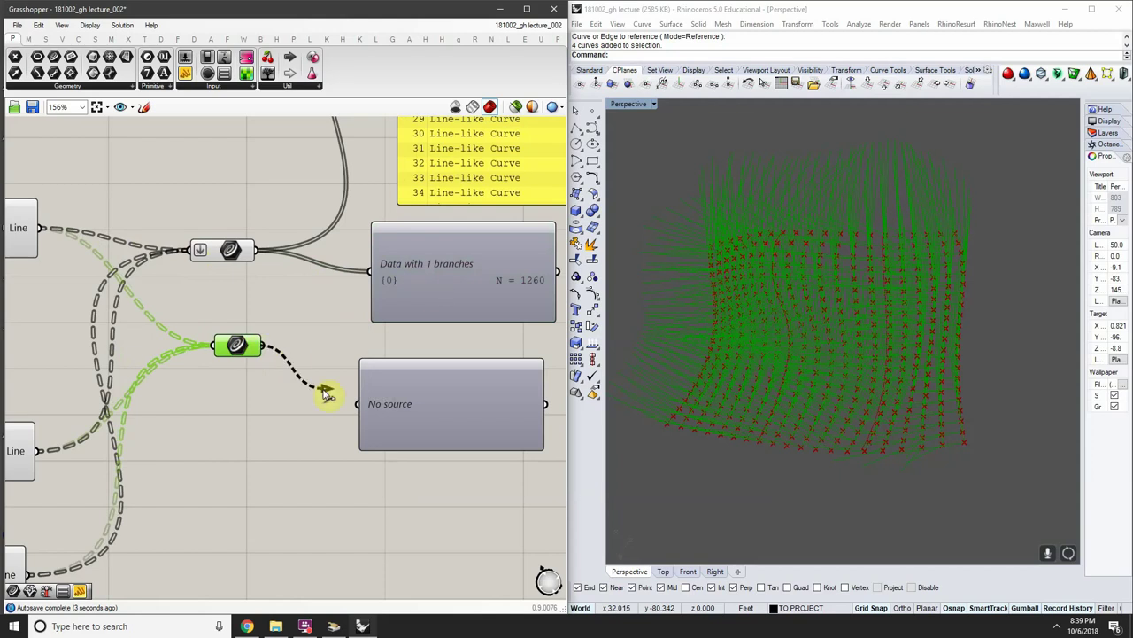
{"action": "left_click_drag", "start_coordinate": [327, 395], "coordinate": [397, 404]}
{"action": "scroll", "coordinate": [398, 404], "scroll_direction": "down", "scroll_amount": 4}
{"action": "left_click", "coordinate": [372, 409]}
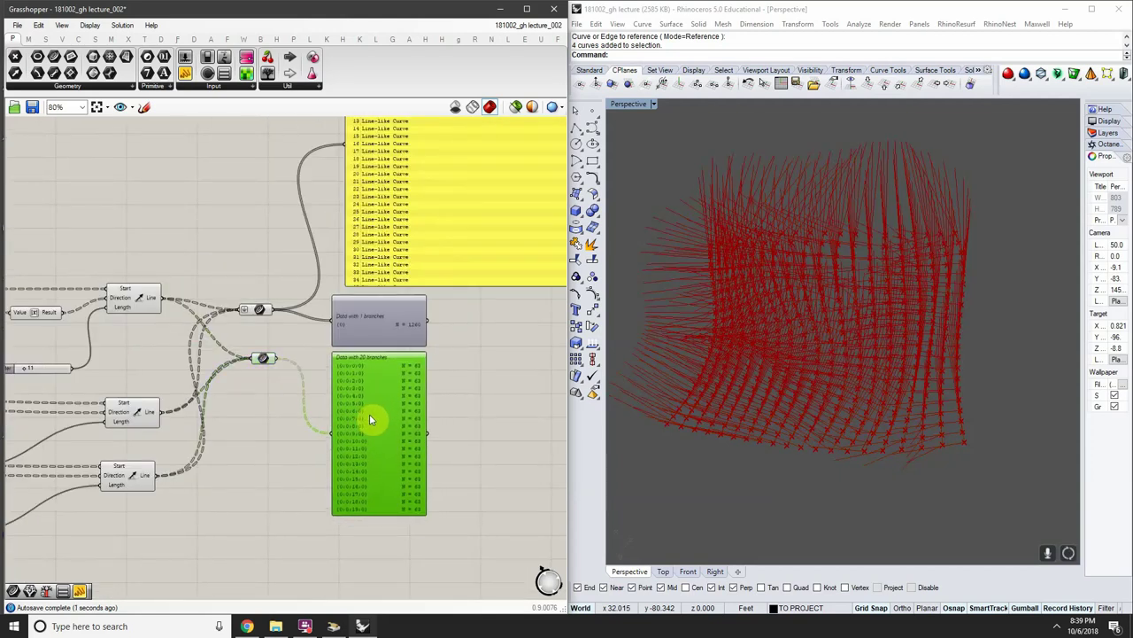
{"action": "scroll", "coordinate": [369, 414], "scroll_direction": "up", "scroll_amount": 4}
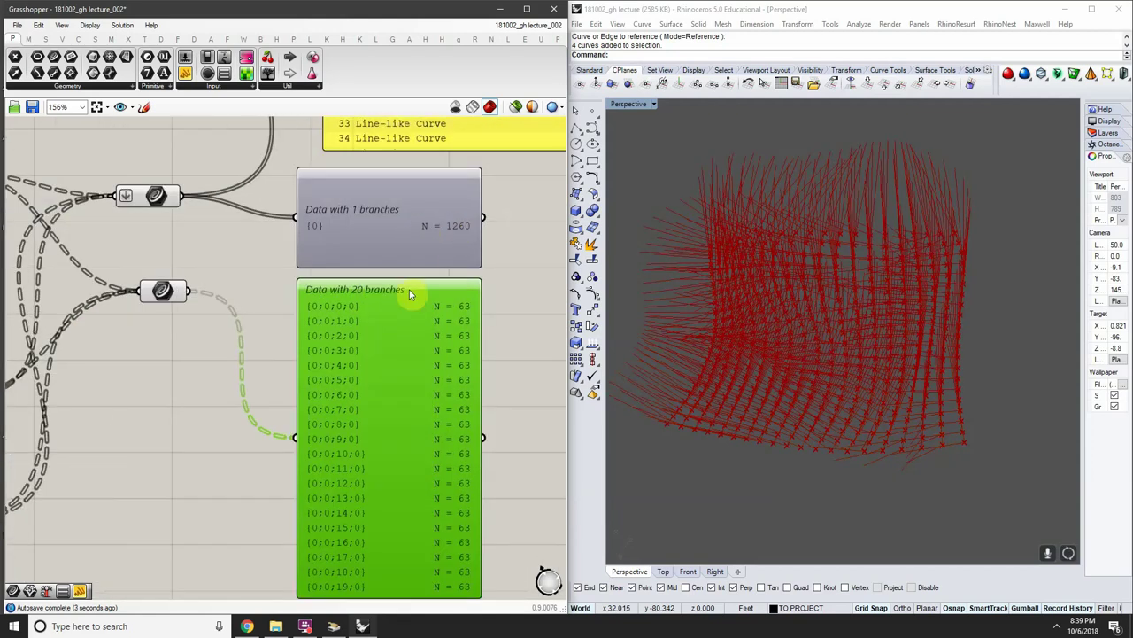
Switch both Param Viewers from the branch list to the tree diagram display
{"action": "scroll", "coordinate": [410, 294], "scroll_direction": "down", "scroll_amount": 1}
{"action": "right_click", "coordinate": [394, 202]}
{"action": "left_click", "coordinate": [363, 232]}
{"action": "left_click", "coordinate": [410, 267]}
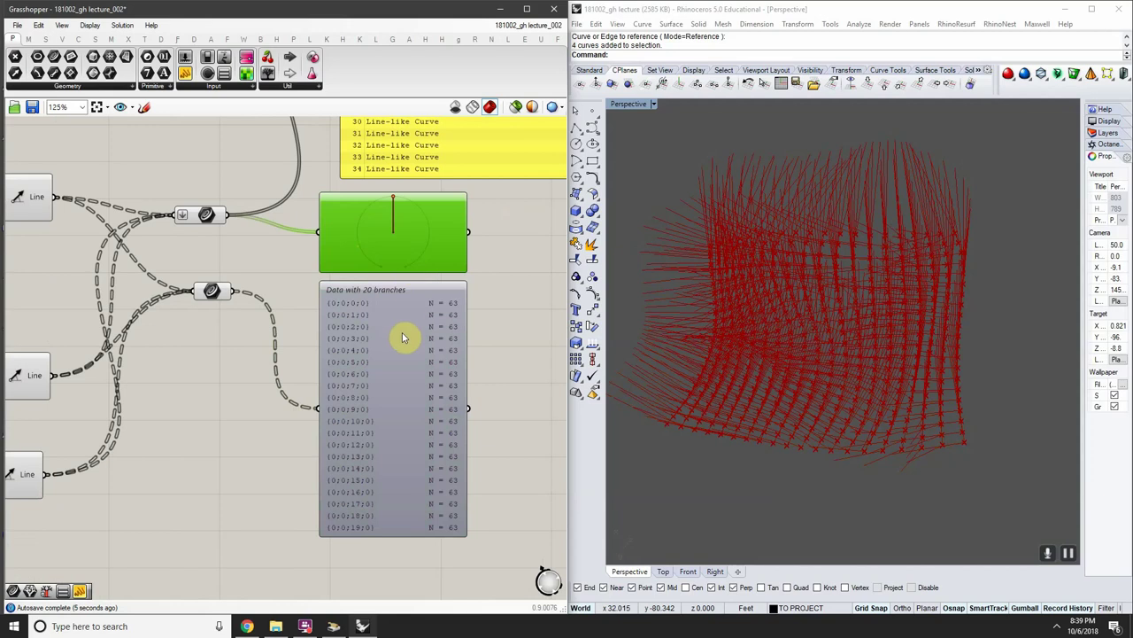
{"action": "right_click", "coordinate": [402, 332]}
{"action": "left_click", "coordinate": [420, 375]}
{"action": "scroll", "coordinate": [420, 374], "scroll_direction": "up", "scroll_amount": 4}
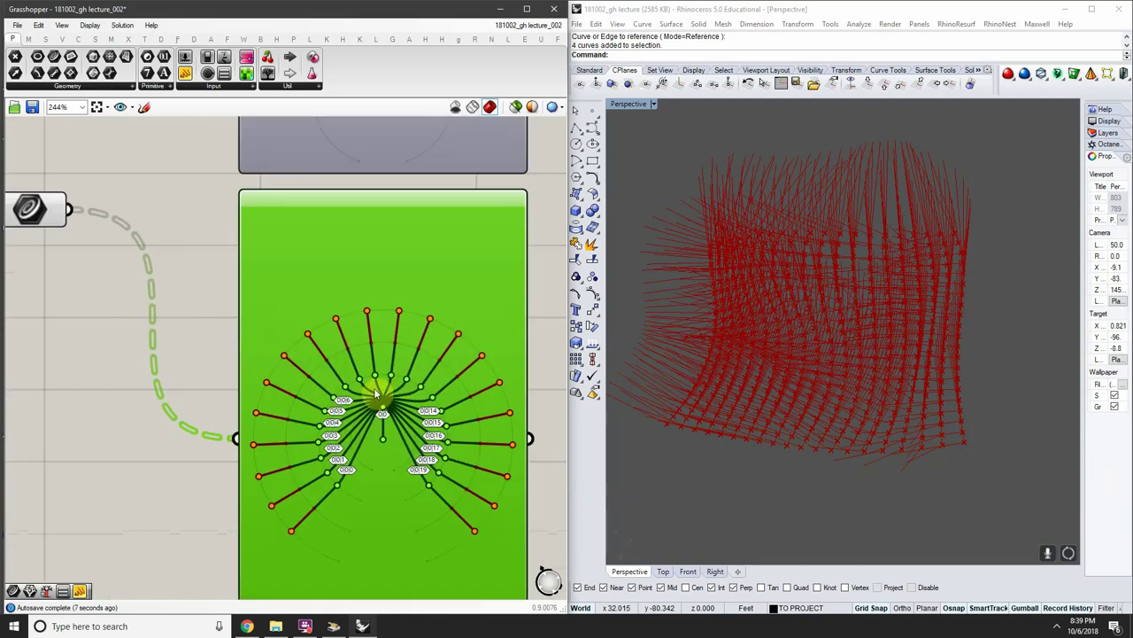
Compare the flattened and unflattened Curve parameters with the tree diagrams in their Param Viewers
{"action": "scroll", "coordinate": [375, 399], "scroll_direction": "down", "scroll_amount": 3}
{"action": "right_click_drag", "start_coordinate": [113, 243], "coordinate": [244, 264]}
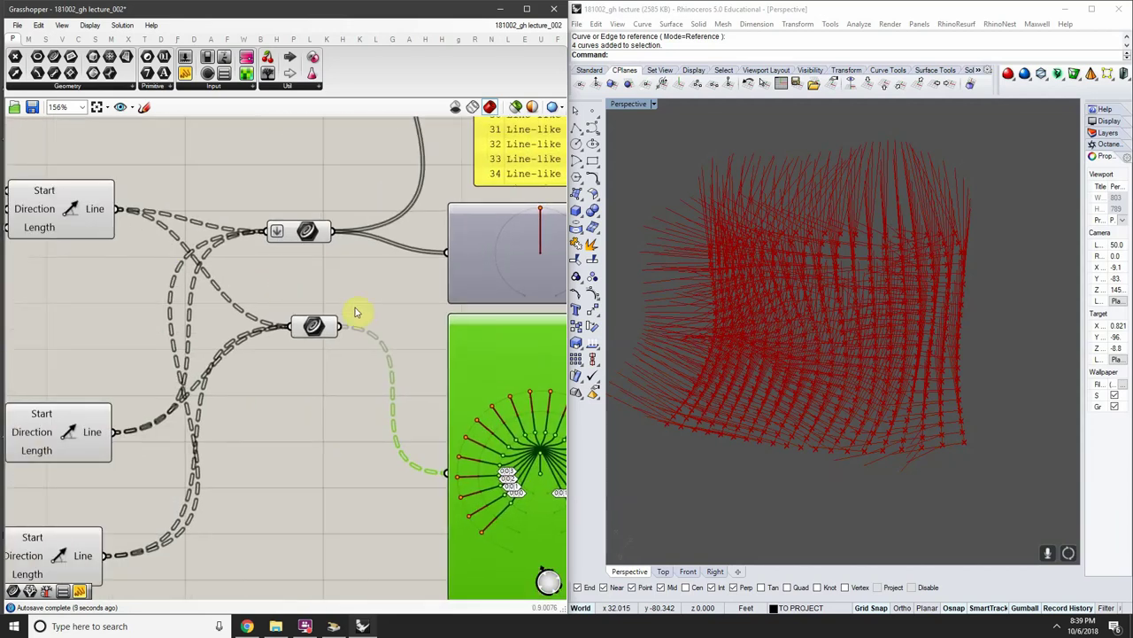
{"action": "right_click_drag", "start_coordinate": [287, 324], "coordinate": [201, 340]}
{"action": "scroll", "coordinate": [203, 341], "scroll_direction": "down", "scroll_amount": 2}
{"action": "scroll", "coordinate": [255, 351], "scroll_direction": "up", "scroll_amount": 2}
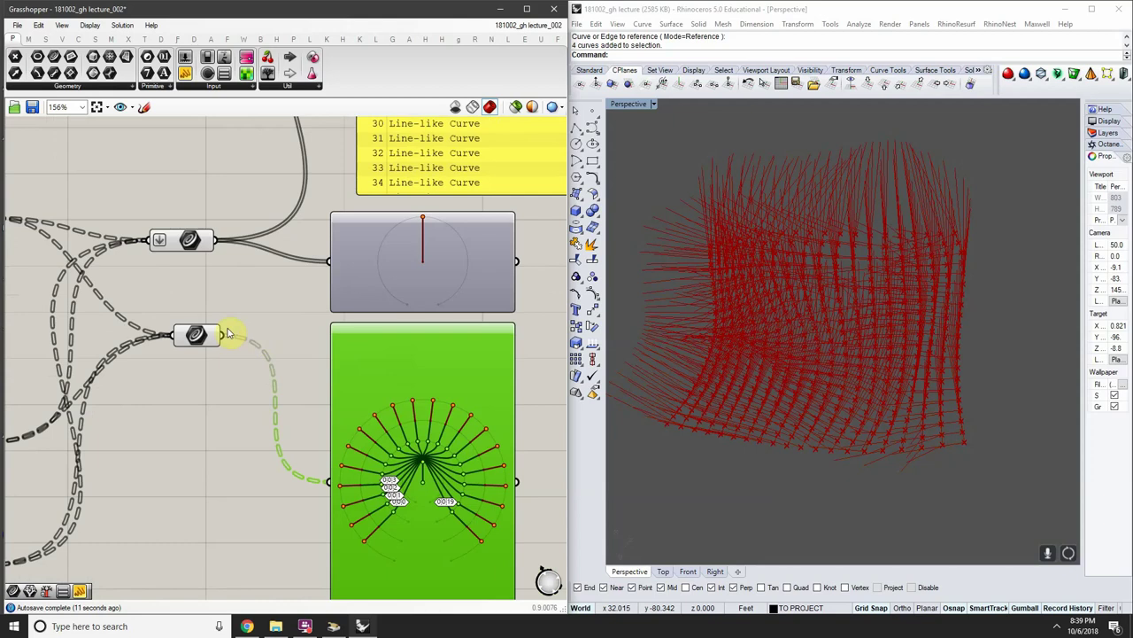
{"action": "left_click", "coordinate": [193, 251]}
{"action": "scroll", "coordinate": [220, 260], "scroll_direction": "down", "scroll_amount": 3}
{"action": "scroll", "coordinate": [227, 271], "scroll_direction": "up", "scroll_amount": 3}
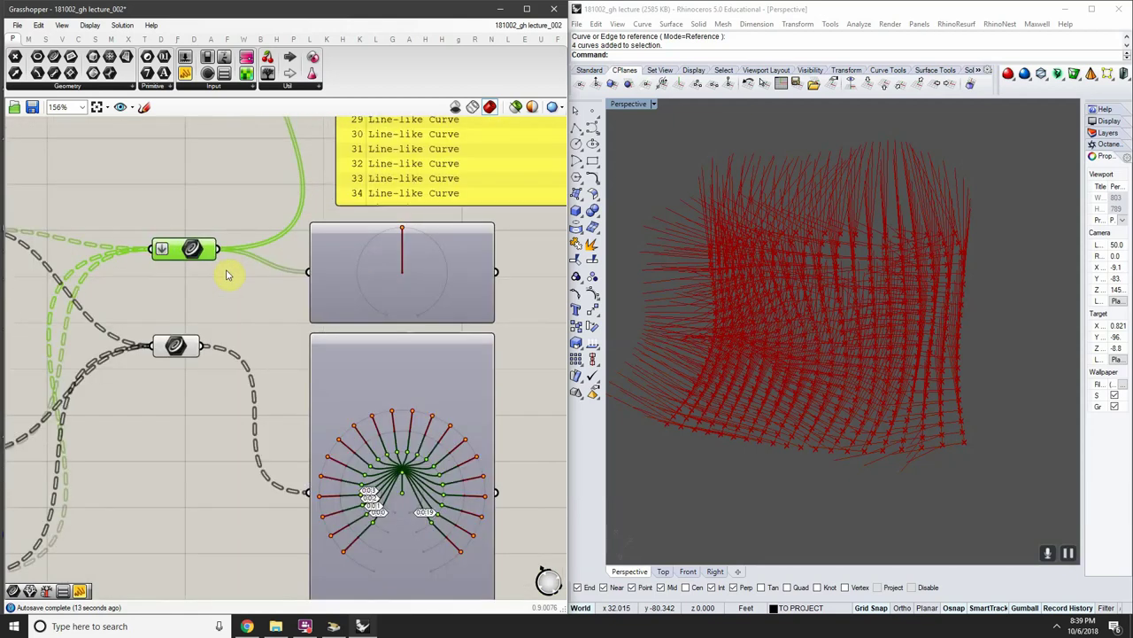
Delete the unflattened parameter's Param Viewer and examine the tree diagram of the flattened lines
{"action": "left_click_drag", "start_coordinate": [544, 423], "coordinate": [345, 389]}
{"action": "key", "text": "Delete"}
{"action": "scroll", "coordinate": [381, 356], "scroll_direction": "down", "scroll_amount": 1}
{"action": "scroll", "coordinate": [393, 289], "scroll_direction": "up", "scroll_amount": 1}
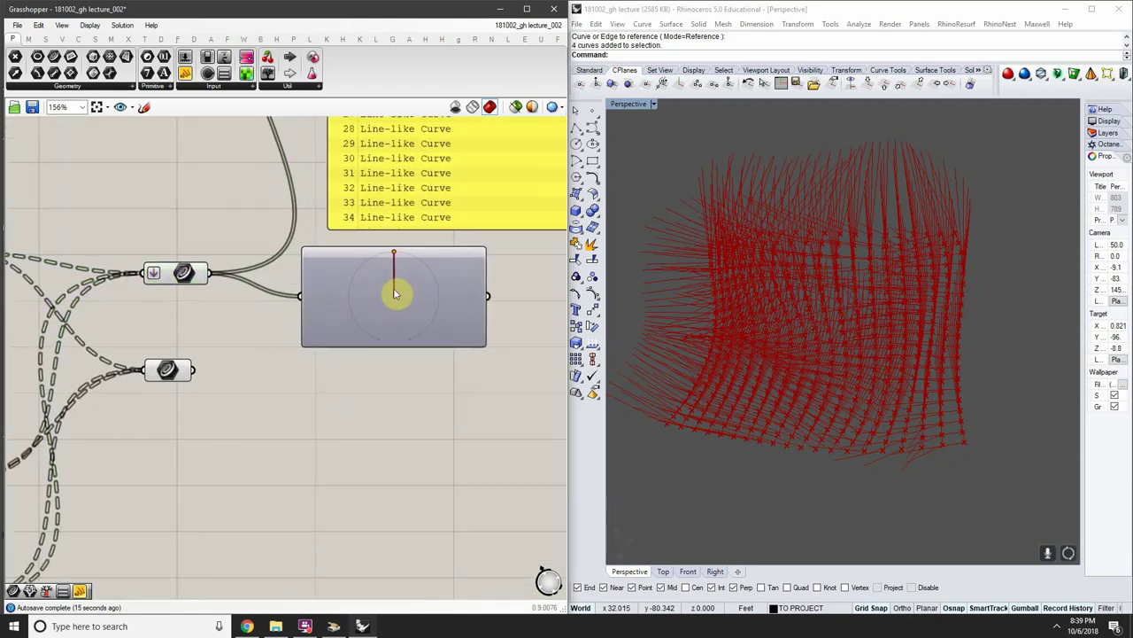
{"action": "scroll", "coordinate": [389, 288], "scroll_direction": "up", "scroll_amount": 2}
{"action": "left_click", "coordinate": [389, 289]}
{"action": "scroll", "coordinate": [389, 293], "scroll_direction": "down", "scroll_amount": 3}
{"action": "scroll", "coordinate": [371, 319], "scroll_direction": "up", "scroll_amount": 2}
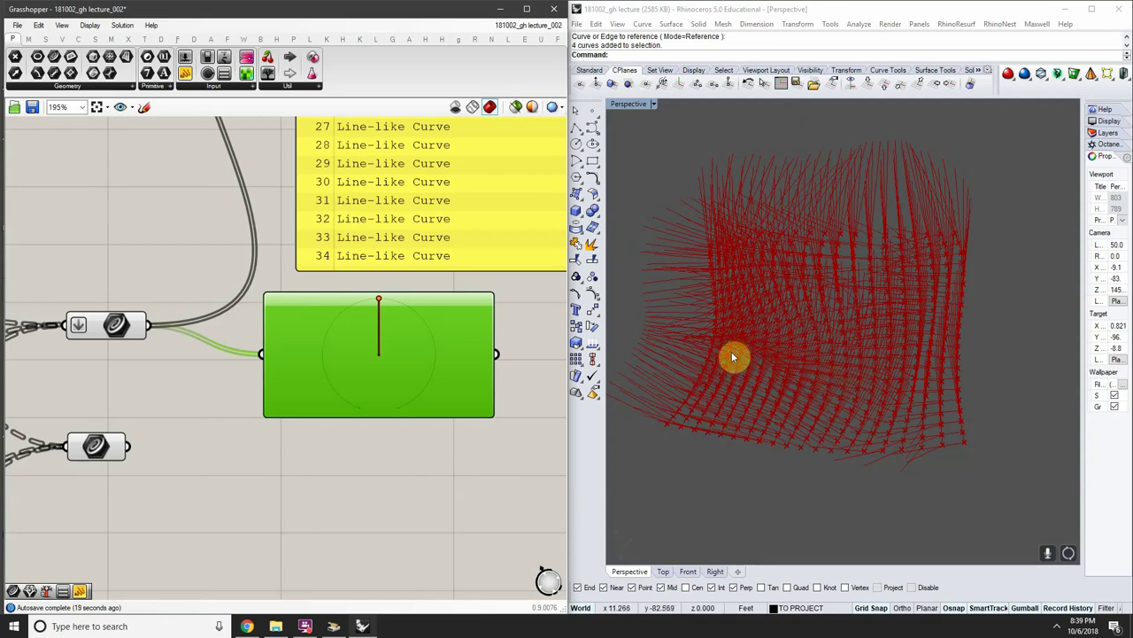
{"action": "scroll", "coordinate": [380, 358], "scroll_direction": "down", "scroll_amount": 3}
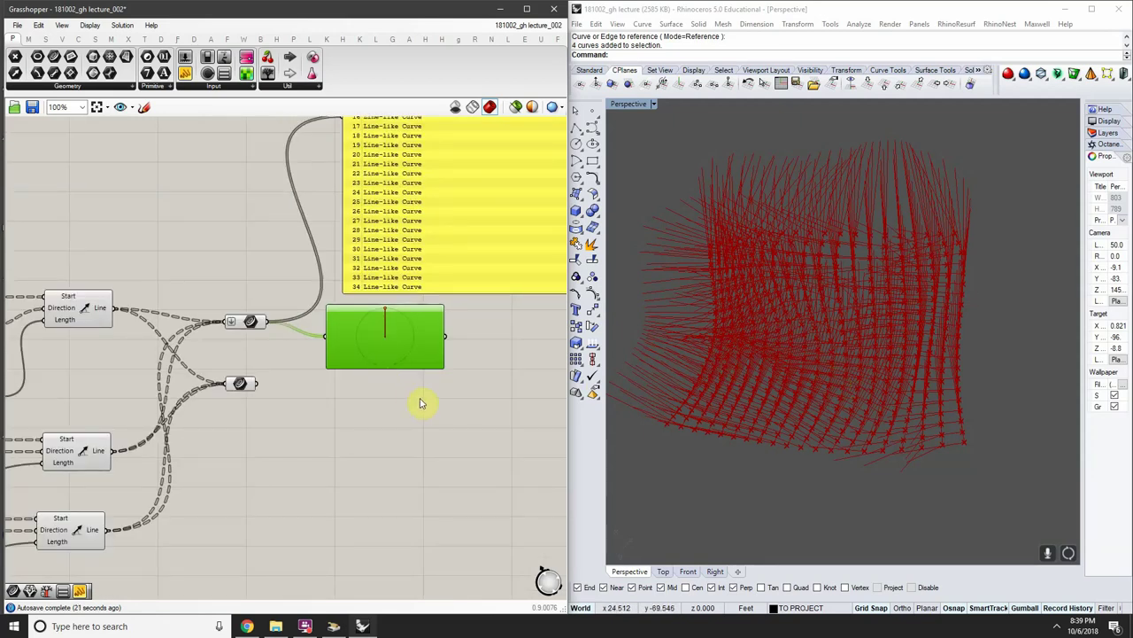
Add a Gradient component below the remaining Param Viewer
{"action": "right_click_drag", "start_coordinate": [423, 405], "coordinate": [354, 369]}
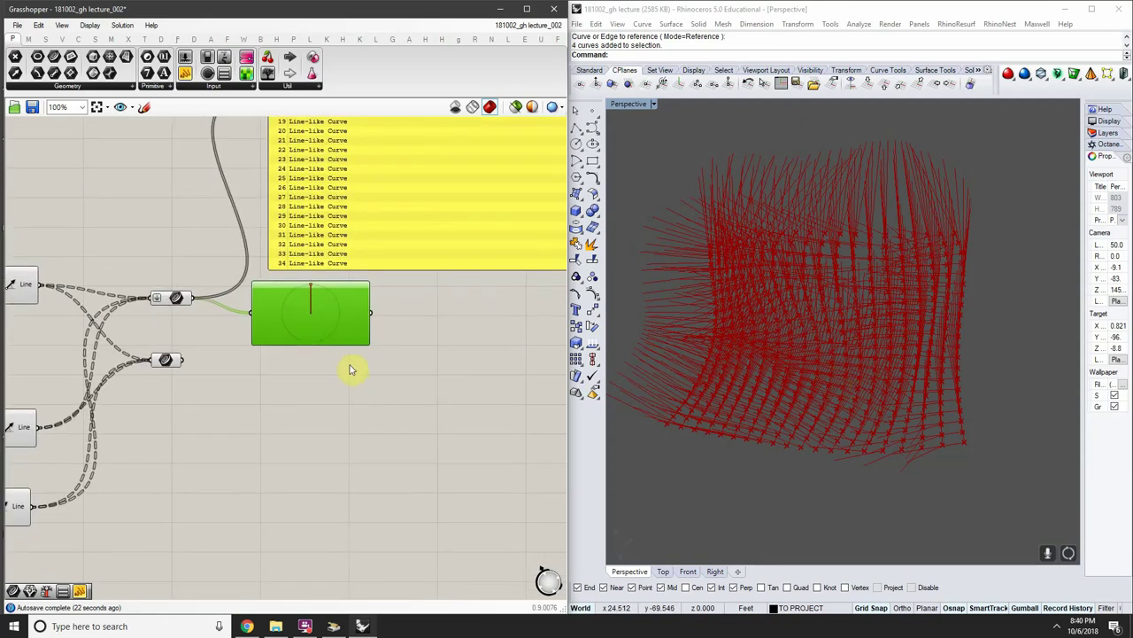
{"action": "double_click", "coordinate": [361, 415]}
{"action": "type", "text": "gradi"}
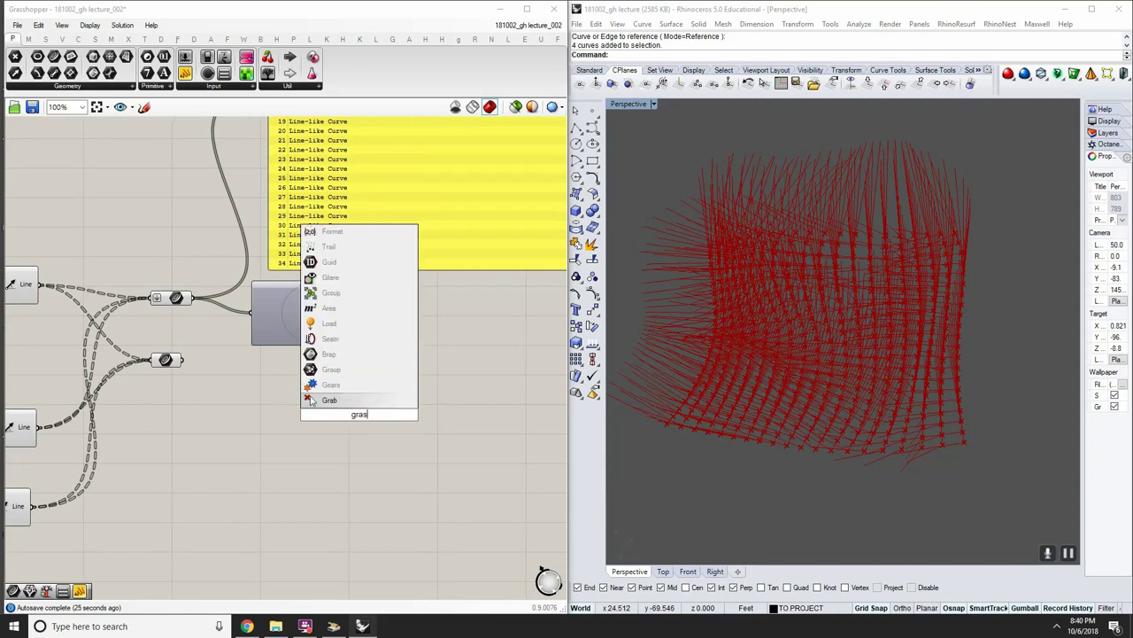
{"action": "key", "text": "Return"}
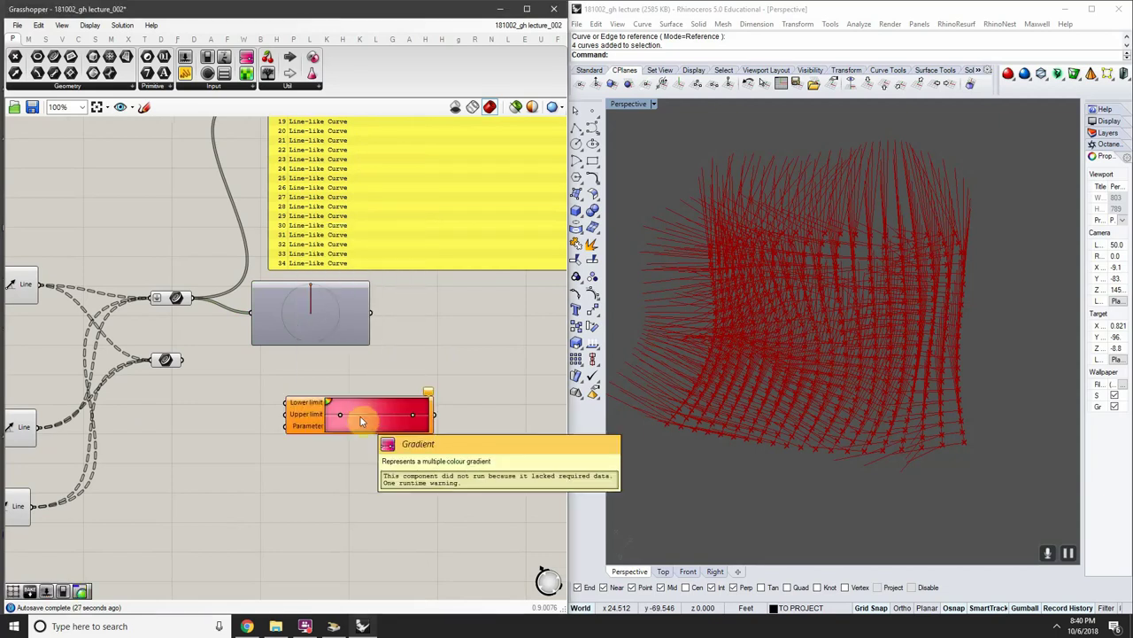
Delete the unflattened duplicate of the Curve parameter
{"action": "left_click_drag", "start_coordinate": [195, 315], "coordinate": [162, 386]}
{"action": "key", "text": "Delete"}
{"action": "right_click_drag", "start_coordinate": [230, 348], "coordinate": [307, 337]}
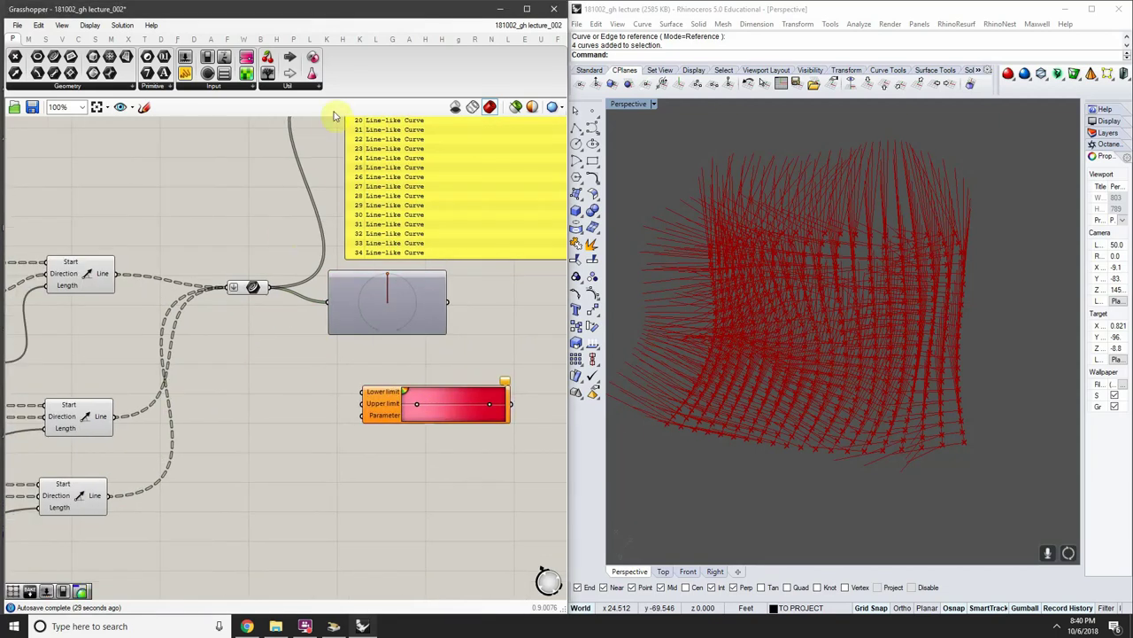
Try out a Colour Wheel component beside the Gradient and delete it
{"action": "left_click", "coordinate": [252, 87]}
{"action": "left_click", "coordinate": [290, 87]}
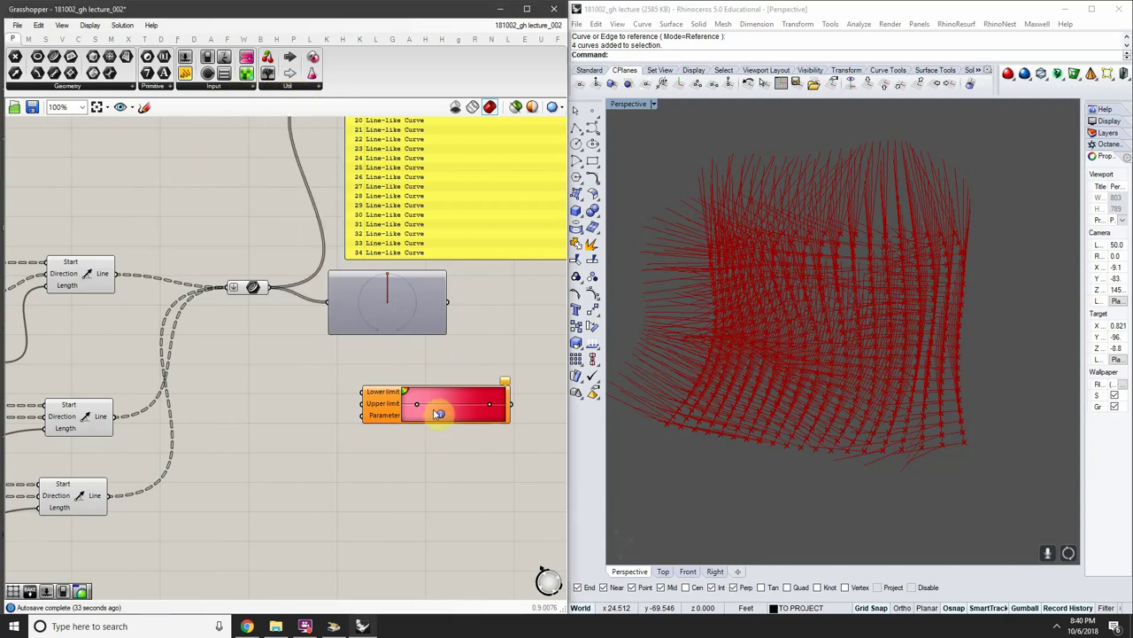
{"action": "left_click", "coordinate": [223, 88]}
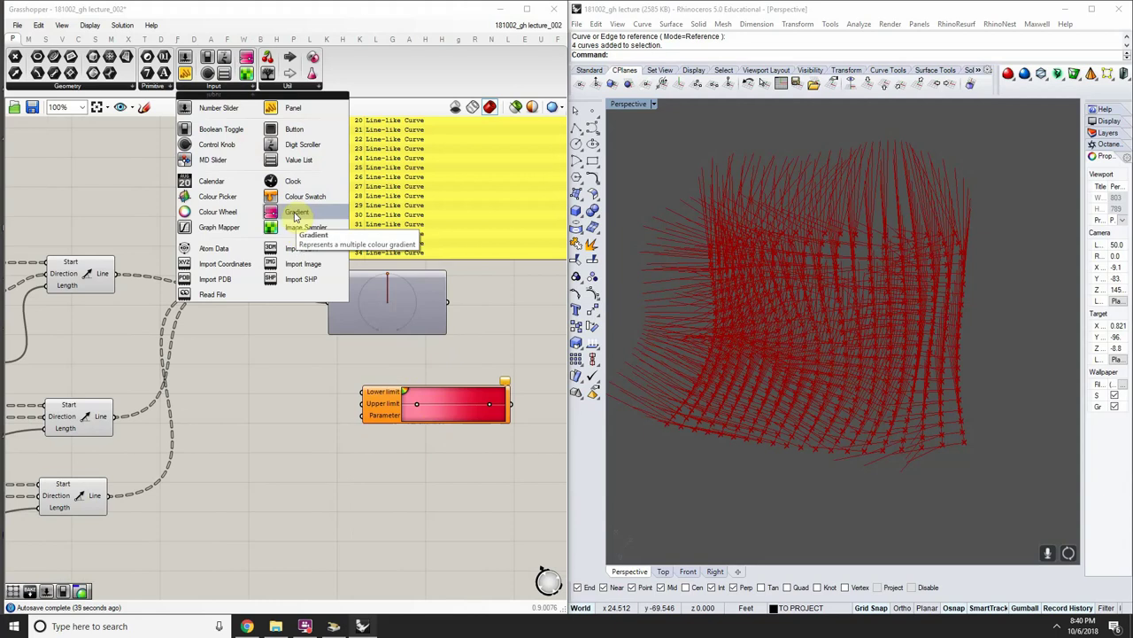
{"action": "left_click", "coordinate": [213, 212]}
{"action": "left_click", "coordinate": [329, 440]}
{"action": "scroll", "coordinate": [334, 443], "scroll_direction": "up", "scroll_amount": 4}
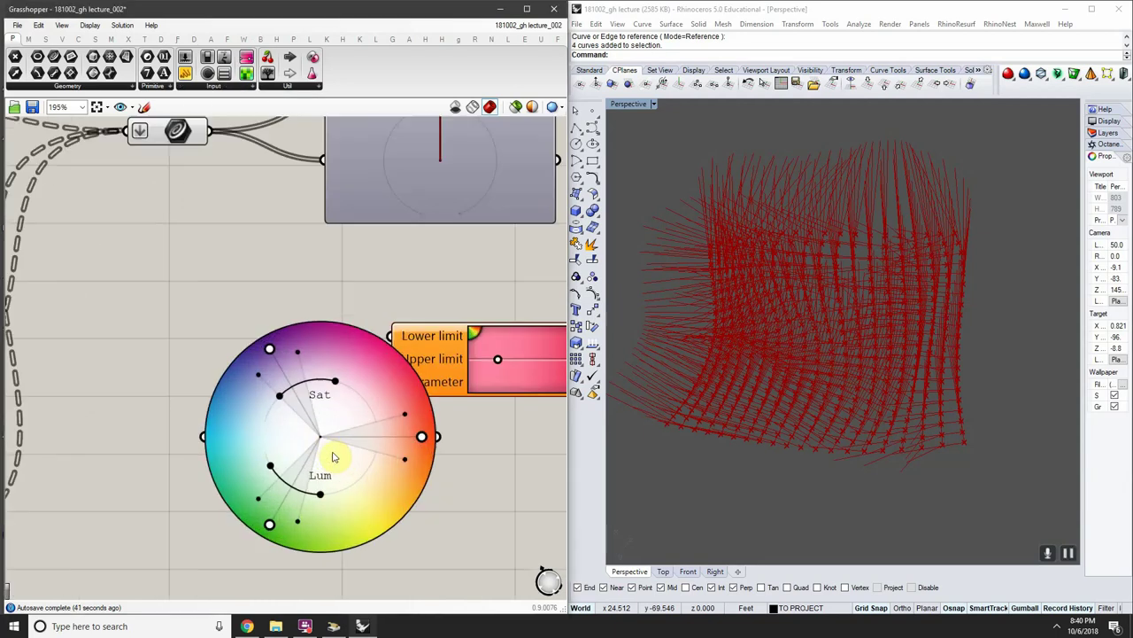
{"action": "scroll", "coordinate": [347, 456], "scroll_direction": "down", "scroll_amount": 4}
{"action": "scroll", "coordinate": [338, 410], "scroll_direction": "up", "scroll_amount": 4}
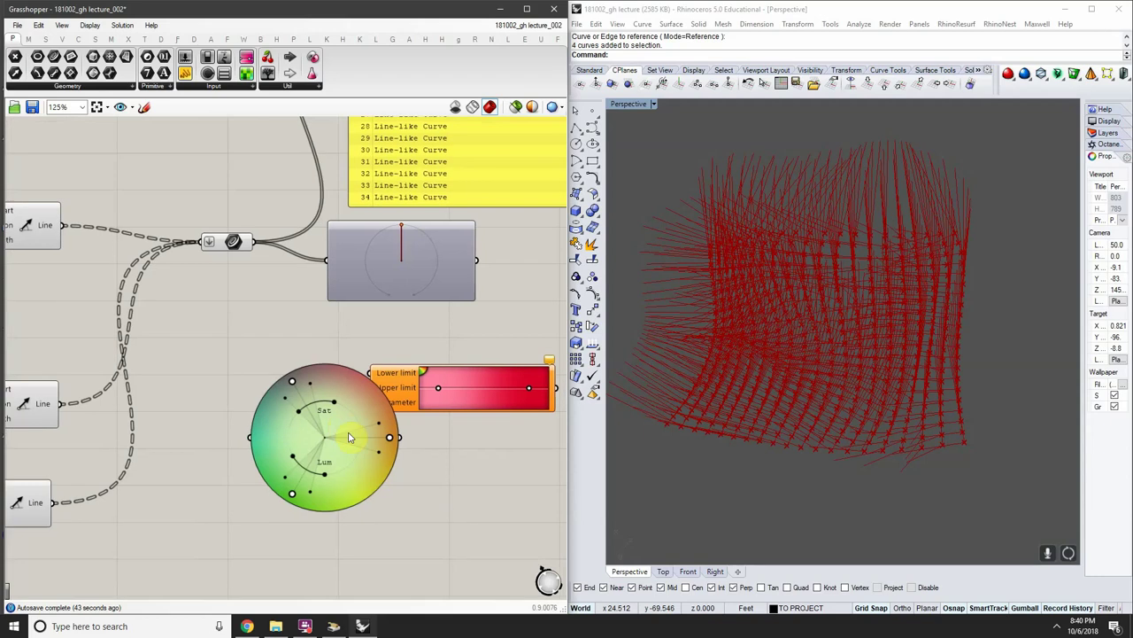
{"action": "left_click_drag", "start_coordinate": [429, 448], "coordinate": [354, 400]}
{"action": "key", "text": "Delete"}
{"action": "scroll", "coordinate": [351, 397], "scroll_direction": "down", "scroll_amount": 4}
{"action": "scroll", "coordinate": [372, 379], "scroll_direction": "up", "scroll_amount": 3}
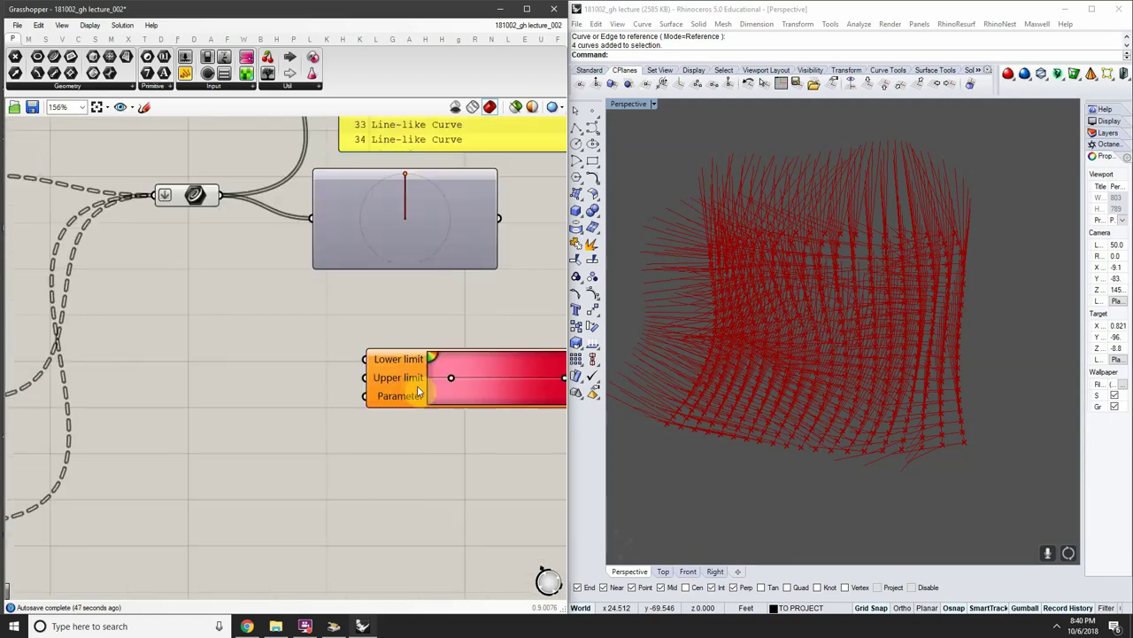
Shift the Gradient component slightly away from the line wires and inspect its lower limit, upper limit and parameter inputs
{"action": "left_click_drag", "start_coordinate": [415, 380], "coordinate": [377, 385]}
{"action": "scroll", "coordinate": [380, 381], "scroll_direction": "down", "scroll_amount": 3}
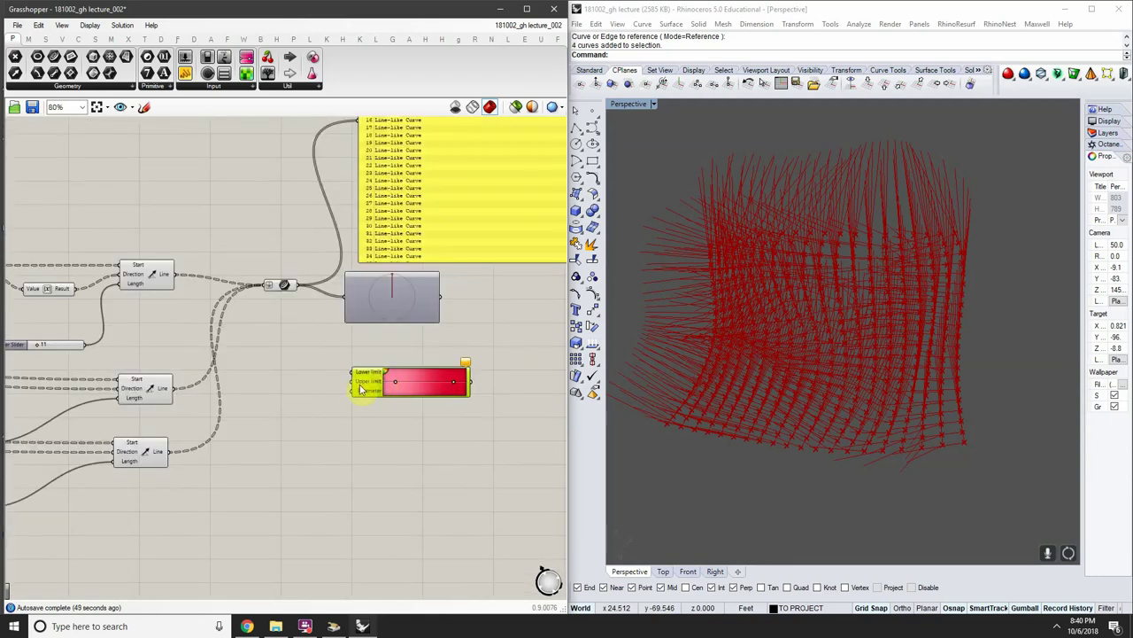
{"action": "scroll", "coordinate": [329, 374], "scroll_direction": "up", "scroll_amount": 3}
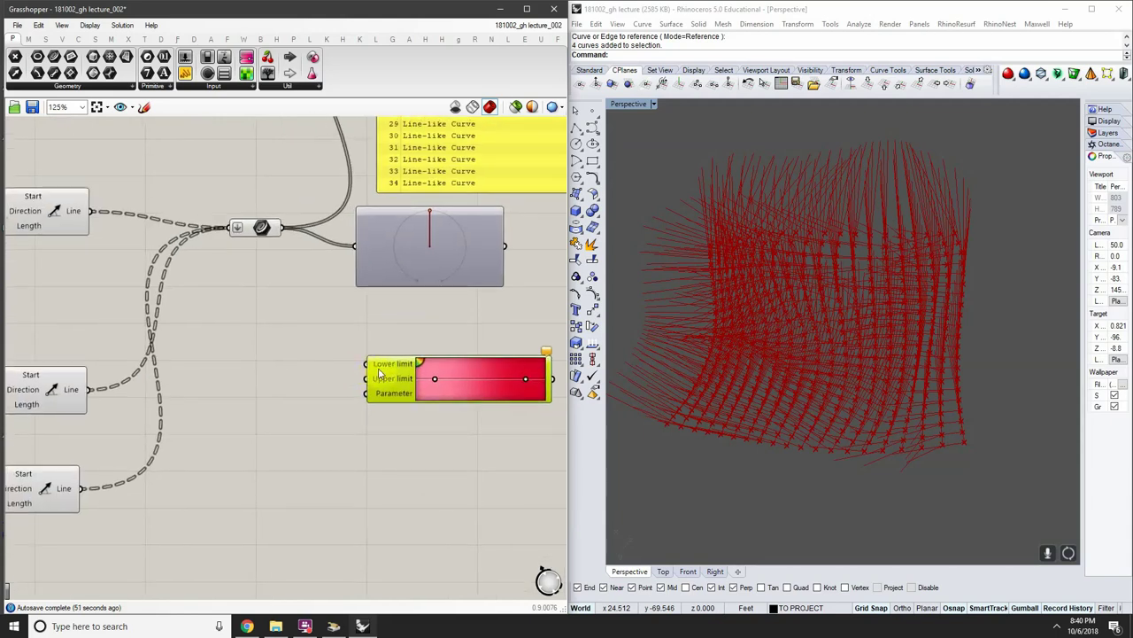
{"action": "mouse_move", "coordinate": [385, 372]}
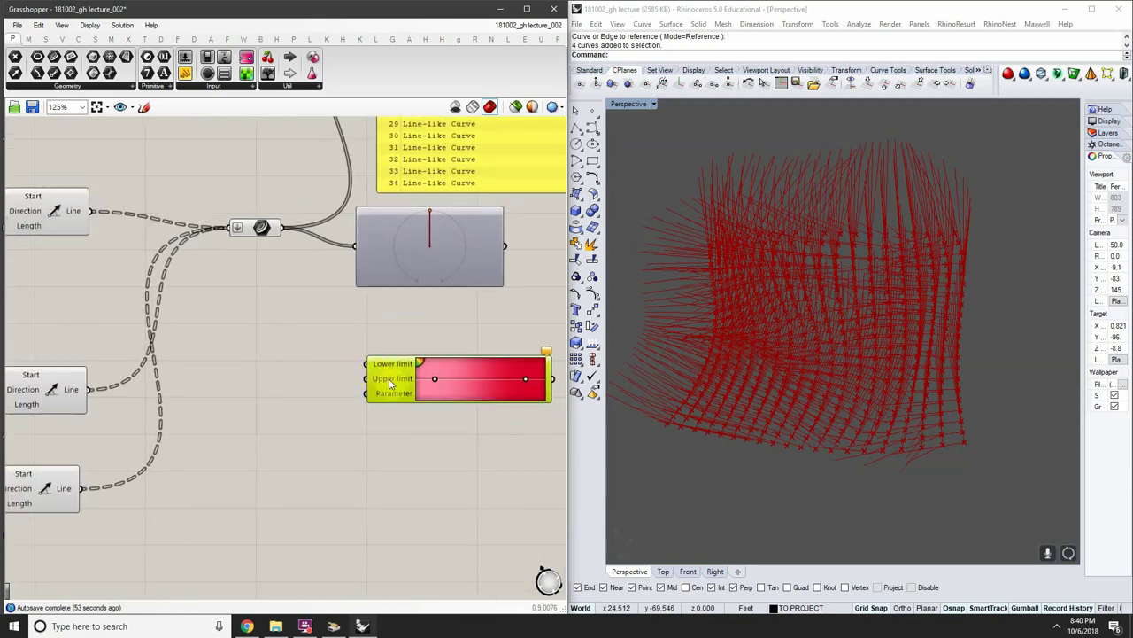
{"action": "mouse_move", "coordinate": [395, 401]}
{"action": "left_click_drag", "start_coordinate": [387, 369], "coordinate": [446, 384]}
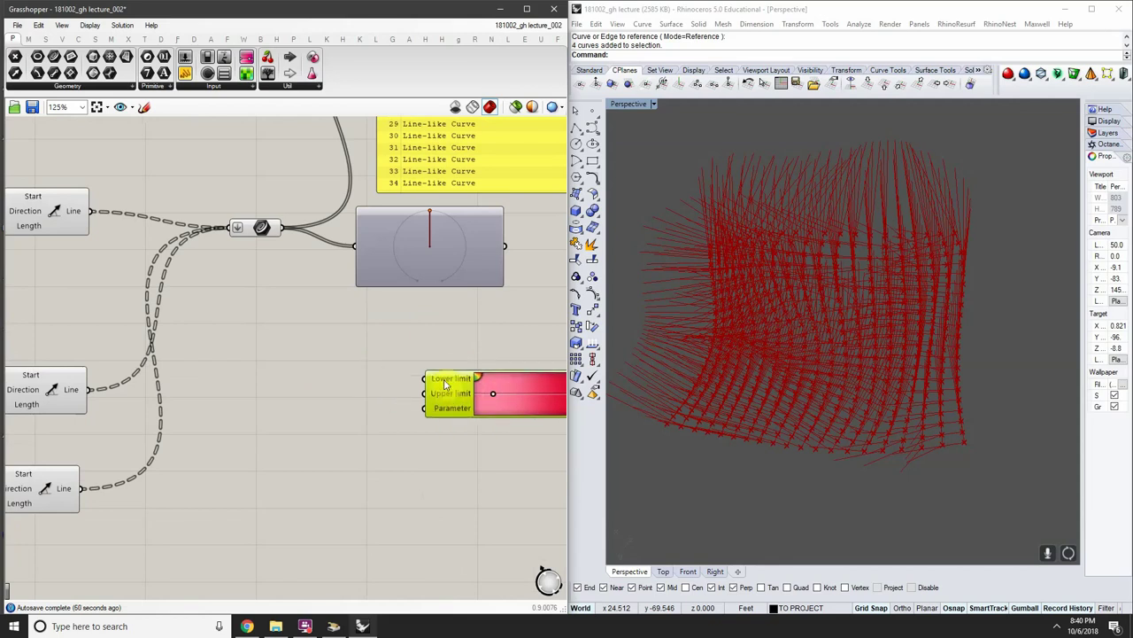
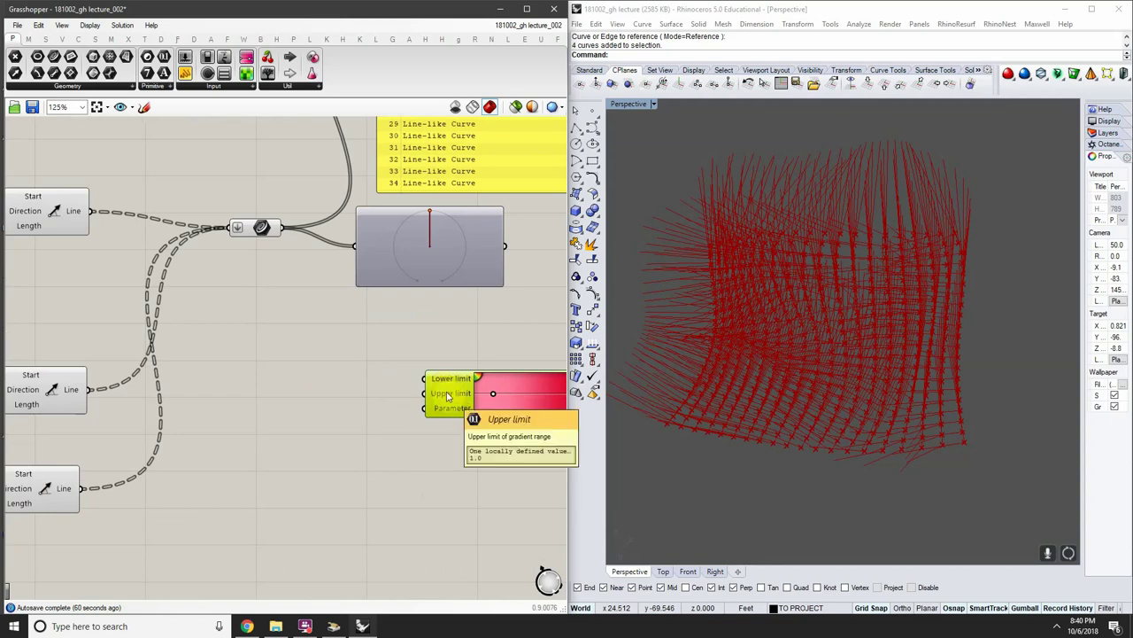
Examine the end of the panel's list of flattened lines to find the last item's index
{"action": "scroll", "coordinate": [283, 310], "scroll_direction": "down", "scroll_amount": 4}
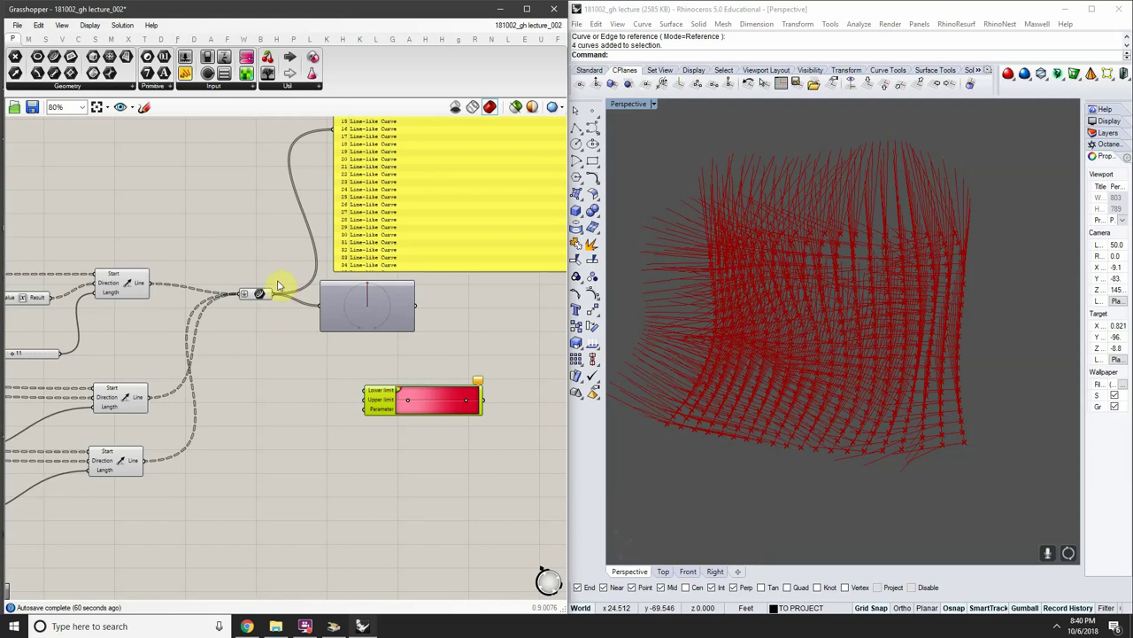
{"action": "scroll", "coordinate": [278, 285], "scroll_direction": "up", "scroll_amount": 1}
{"action": "right_click_drag", "start_coordinate": [400, 218], "coordinate": [328, 289]}
{"action": "scroll", "coordinate": [328, 288], "scroll_direction": "down", "scroll_amount": 3}
{"action": "scroll", "coordinate": [419, 164], "scroll_direction": "up", "scroll_amount": 2}
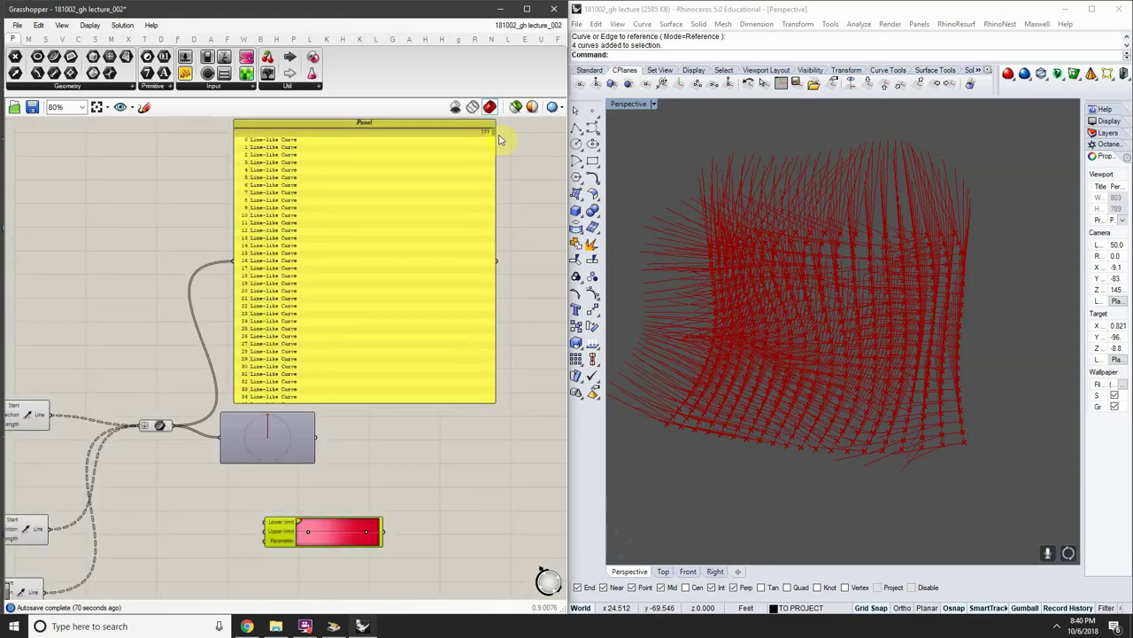
{"action": "left_click_drag", "start_coordinate": [496, 133], "coordinate": [488, 445]}
{"action": "scroll", "coordinate": [237, 400], "scroll_direction": "up", "scroll_amount": 6}
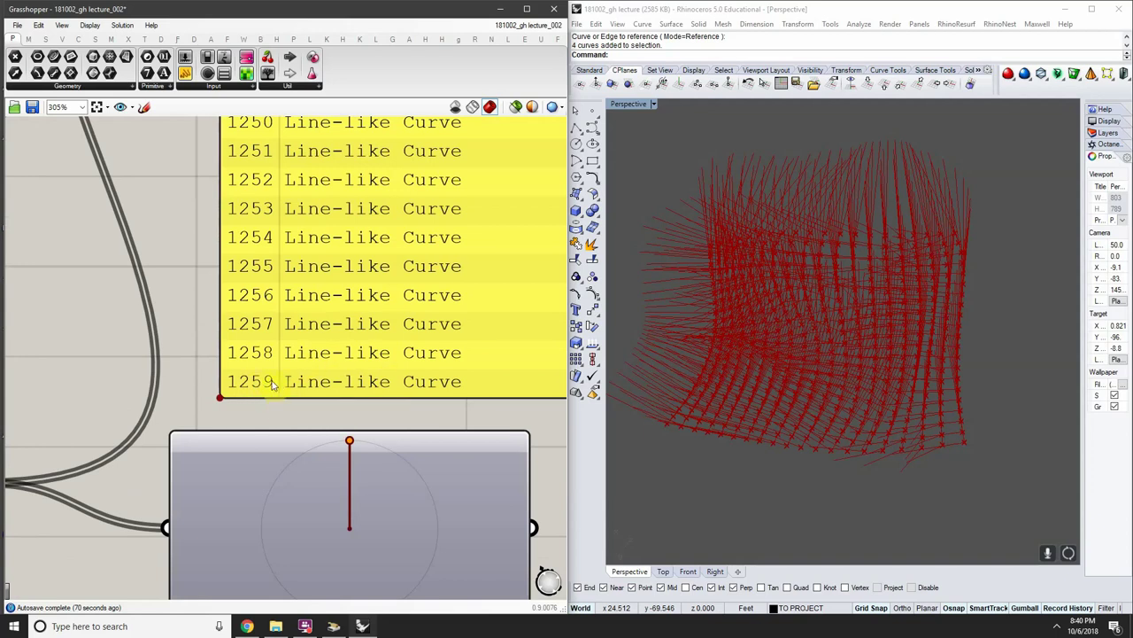
{"action": "scroll", "coordinate": [262, 363], "scroll_direction": "down", "scroll_amount": 5}
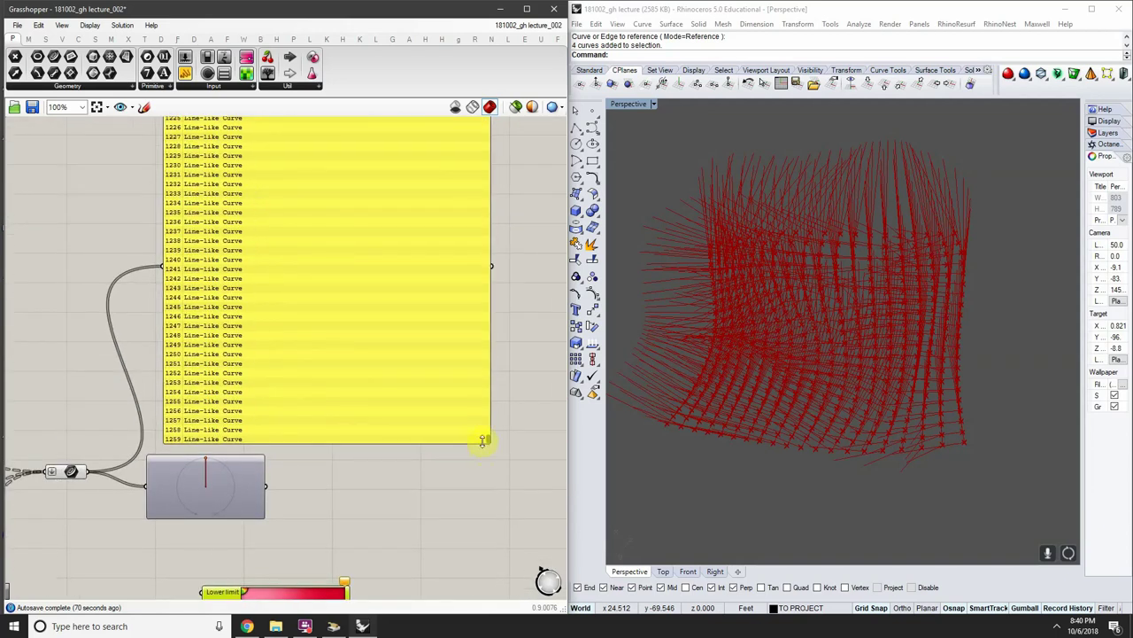
Compare the first and last item indices in the panel of flattened lines
{"action": "left_click_drag", "start_coordinate": [488, 443], "coordinate": [482, 70]}
{"action": "right_click_drag", "start_coordinate": [194, 122], "coordinate": [188, 179]}
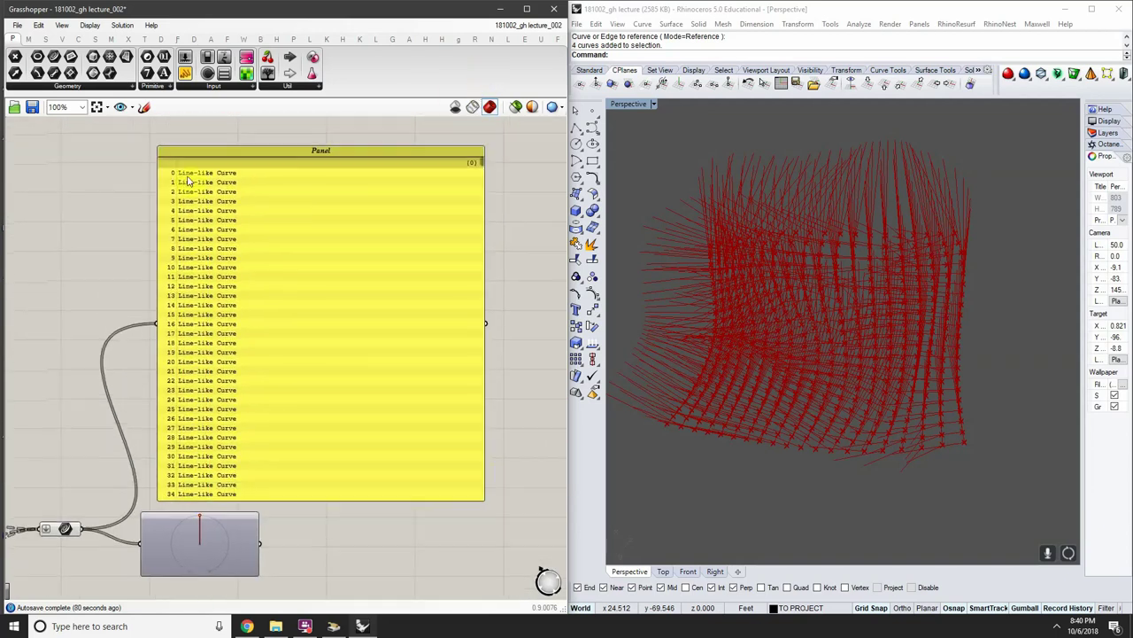
{"action": "left_click_drag", "start_coordinate": [481, 154], "coordinate": [509, 509]}
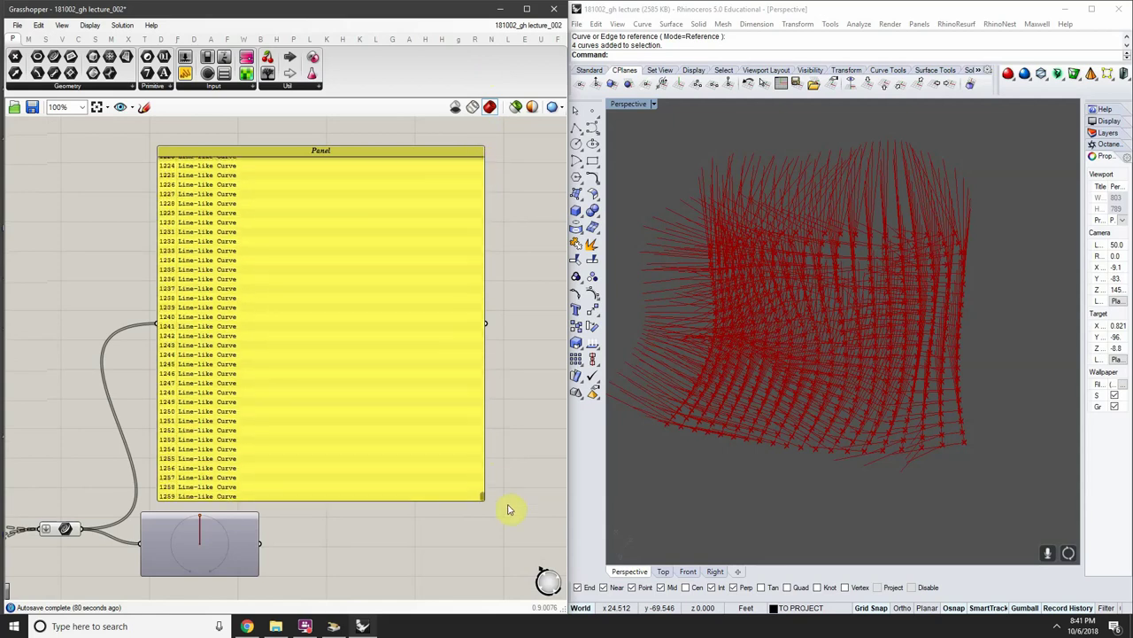
{"action": "right_click_drag", "start_coordinate": [358, 458], "coordinate": [377, 393]}
{"action": "scroll", "coordinate": [194, 435], "scroll_direction": "up", "scroll_amount": 3}
{"action": "right_click_drag", "start_coordinate": [178, 434], "coordinate": [314, 341]}
{"action": "scroll", "coordinate": [250, 391], "scroll_direction": "down", "scroll_amount": 1}
{"action": "scroll", "coordinate": [314, 341], "scroll_direction": "up", "scroll_amount": 2}
{"action": "scroll", "coordinate": [492, 344], "scroll_direction": "down", "scroll_amount": 4}
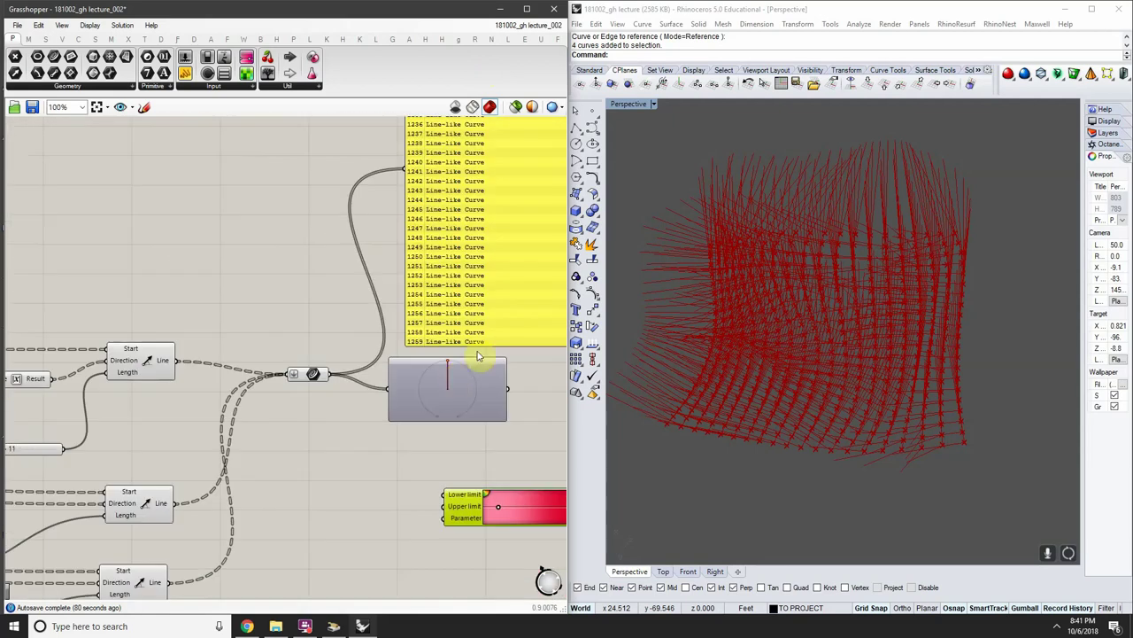
Try a number slider of 1260 as the Gradient's upper limit and delete the slider
{"action": "scroll", "coordinate": [468, 352], "scroll_direction": "up", "scroll_amount": 2}
{"action": "right_click_drag", "start_coordinate": [456, 330], "coordinate": [420, 263]}
{"action": "right_click_drag", "start_coordinate": [372, 497], "coordinate": [434, 443]}
{"action": "double_click", "coordinate": [328, 460]}
{"action": "double_click", "coordinate": [326, 460]}
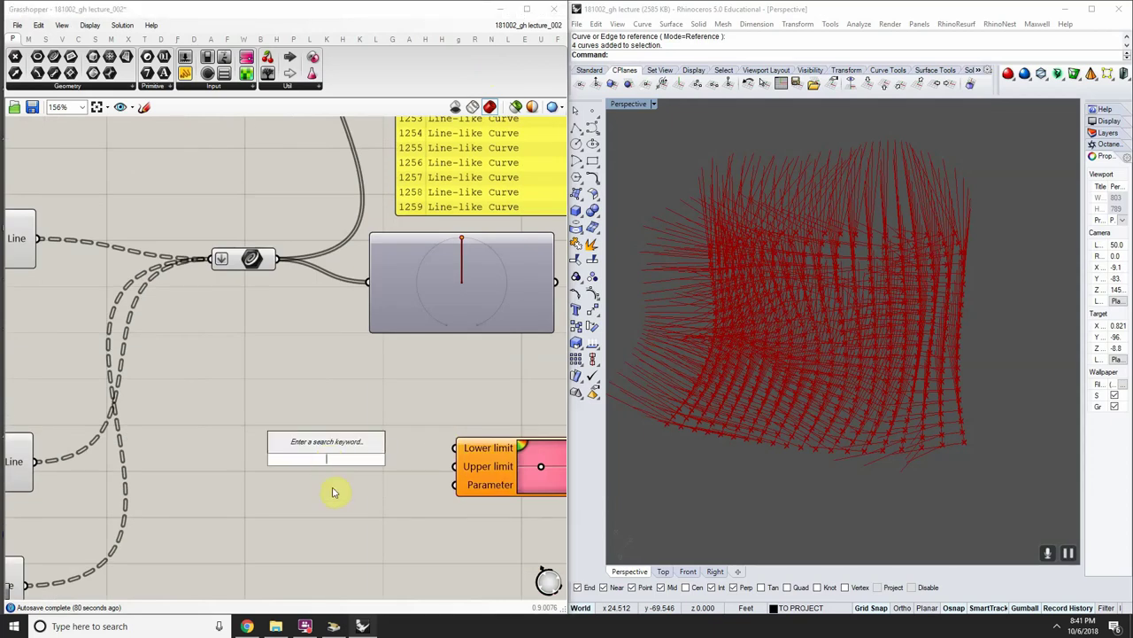
{"action": "type", "text": "1260"}
{"action": "key", "text": "Return"}
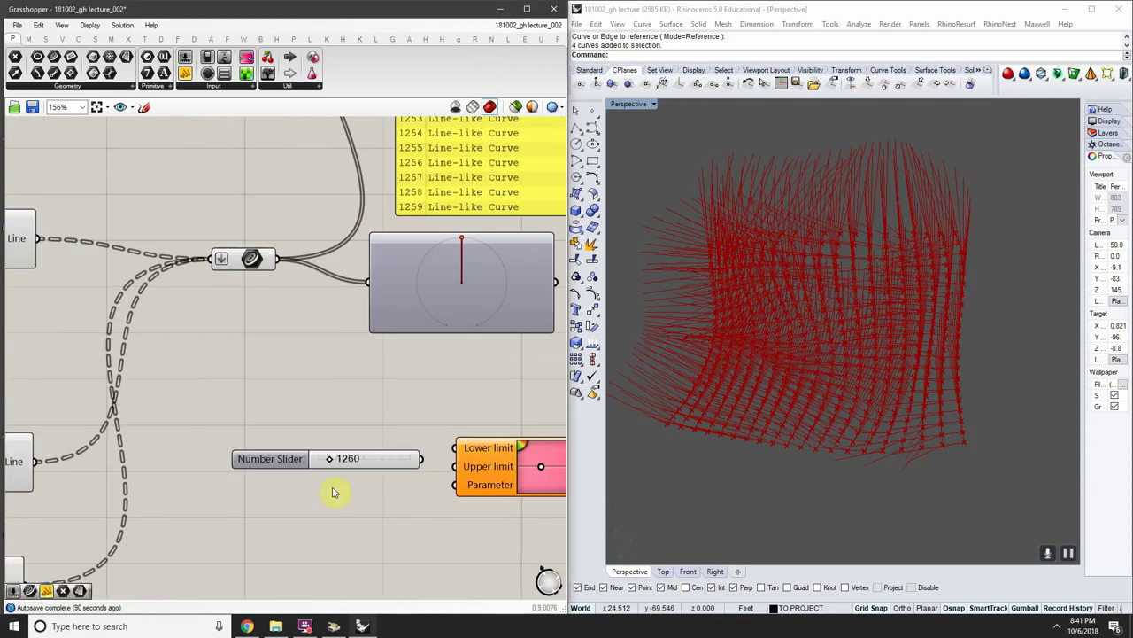
{"action": "left_click_drag", "start_coordinate": [422, 458], "coordinate": [454, 466]}
{"action": "right_click_drag", "start_coordinate": [455, 466], "coordinate": [407, 469]}
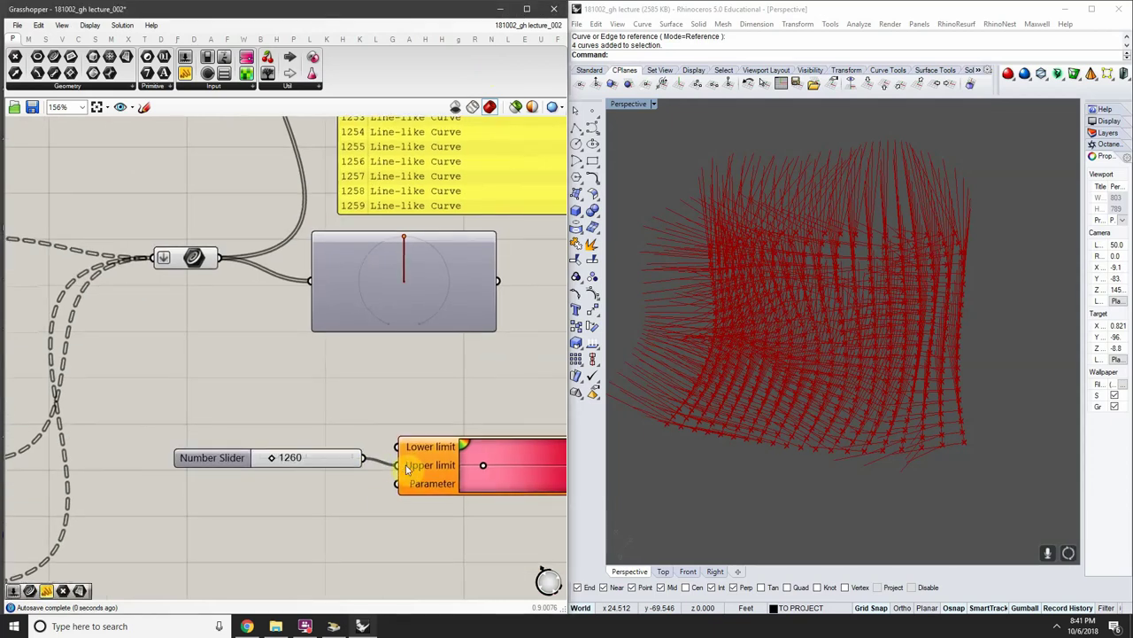
{"action": "left_click", "coordinate": [325, 451]}
{"action": "key", "text": "Delete"}
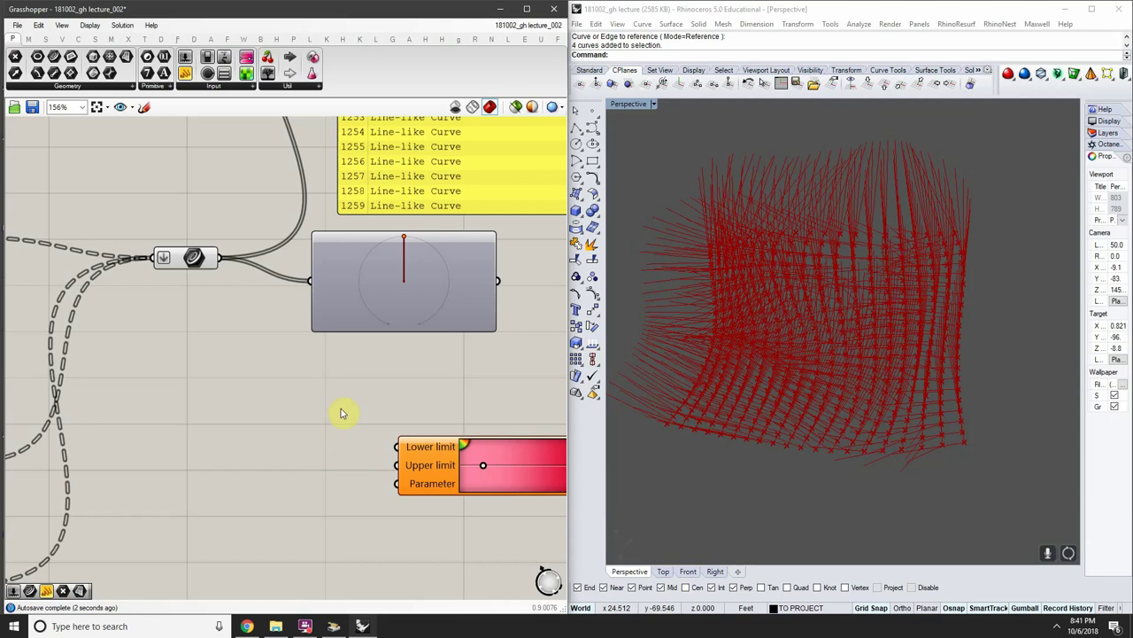
Add a List Length component beside the Gradient's inputs
{"action": "scroll", "coordinate": [337, 410], "scroll_direction": "down", "scroll_amount": 4}
{"action": "scroll", "coordinate": [264, 324], "scroll_direction": "up", "scroll_amount": 3}
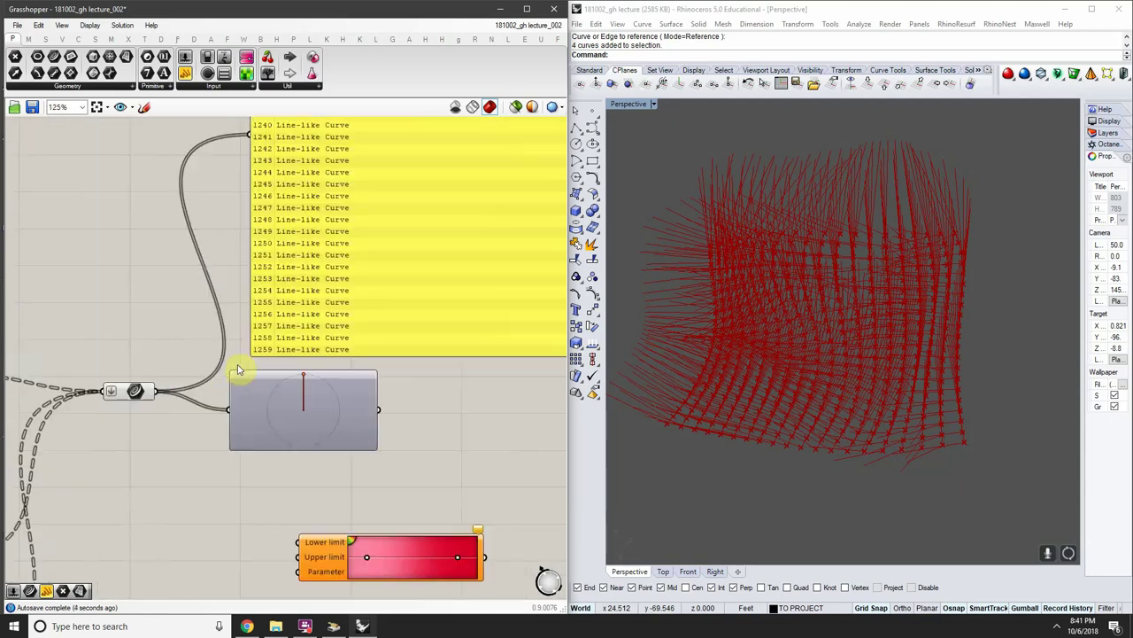
{"action": "left_click", "coordinate": [146, 398]}
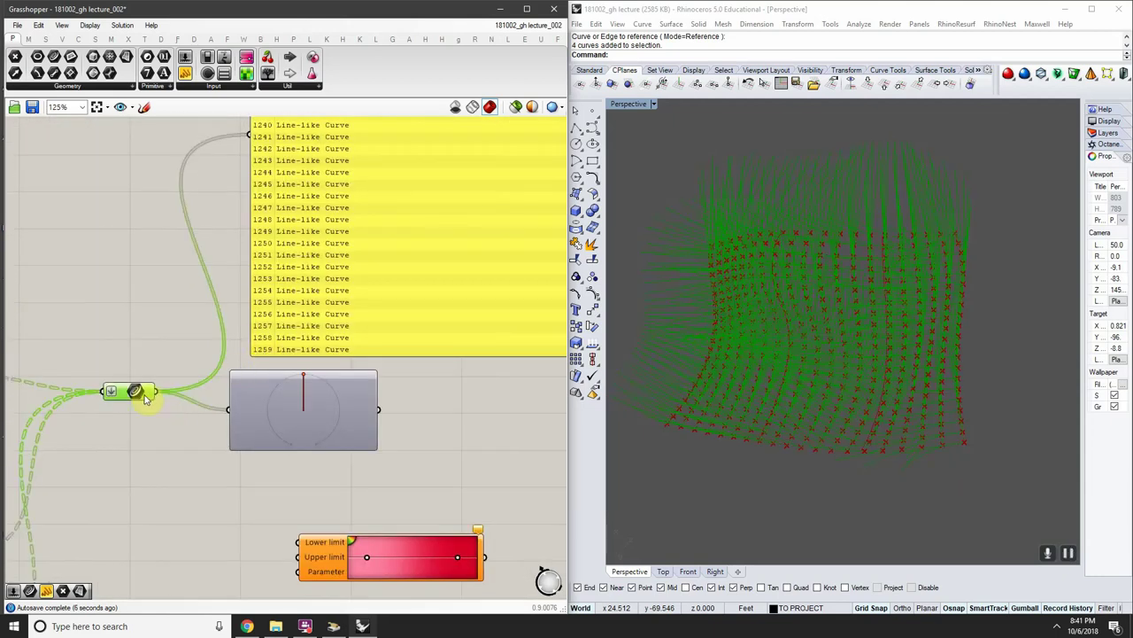
{"action": "right_click_drag", "start_coordinate": [188, 503], "coordinate": [253, 410]}
{"action": "double_click", "coordinate": [263, 429]}
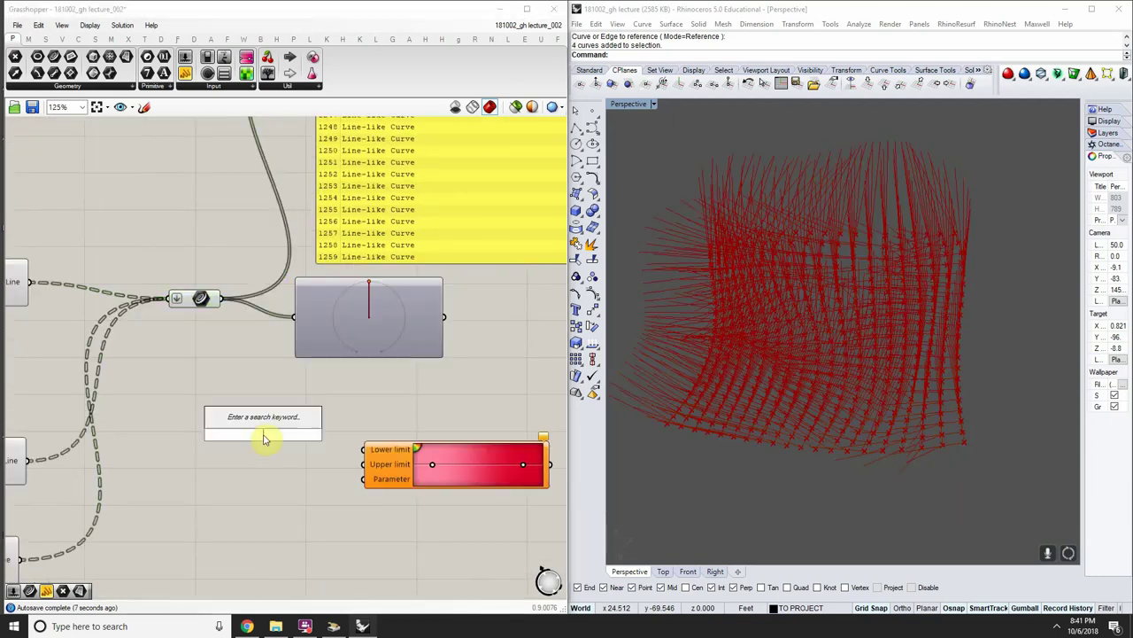
{"action": "double_click", "coordinate": [264, 486]}
{"action": "type", "text": "l"}
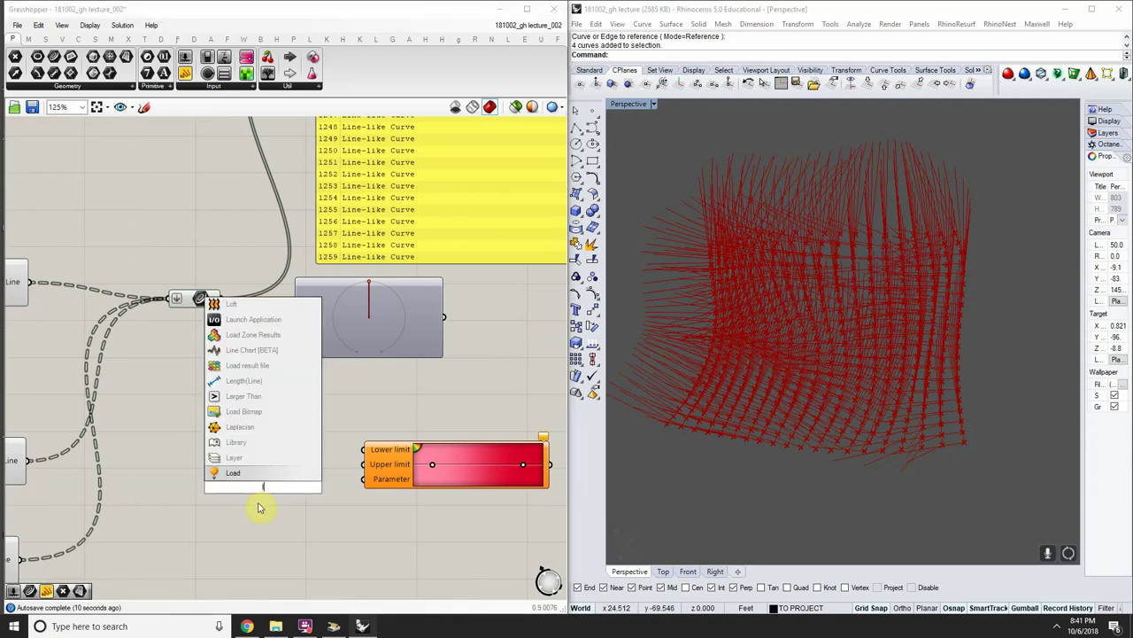
{"action": "type", "text": "ist len"}
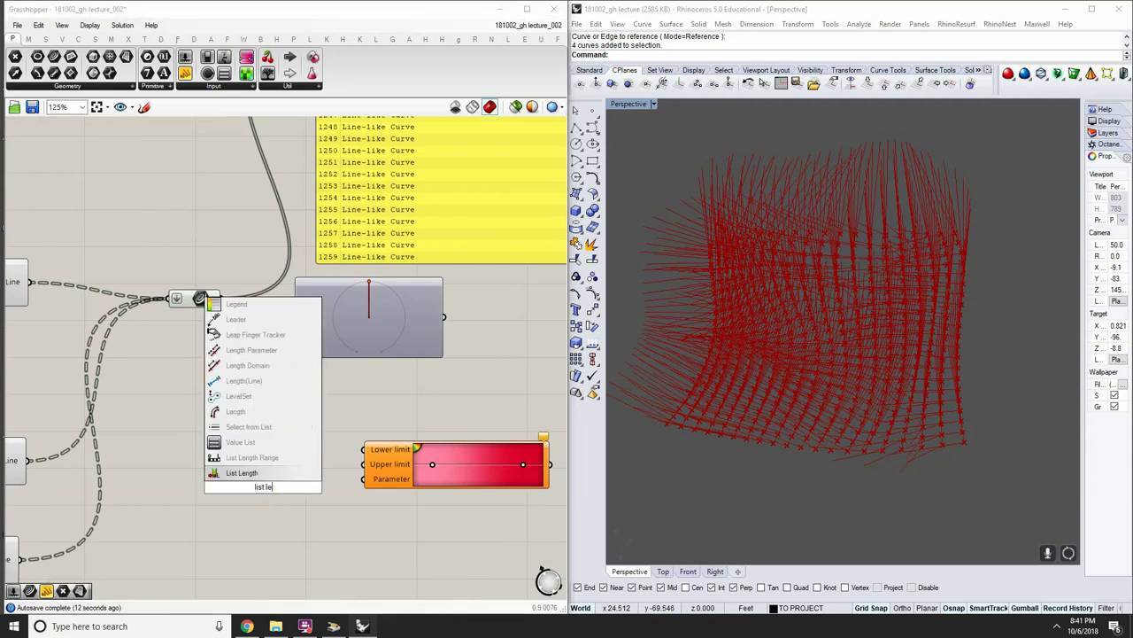
{"action": "key", "text": "Return"}
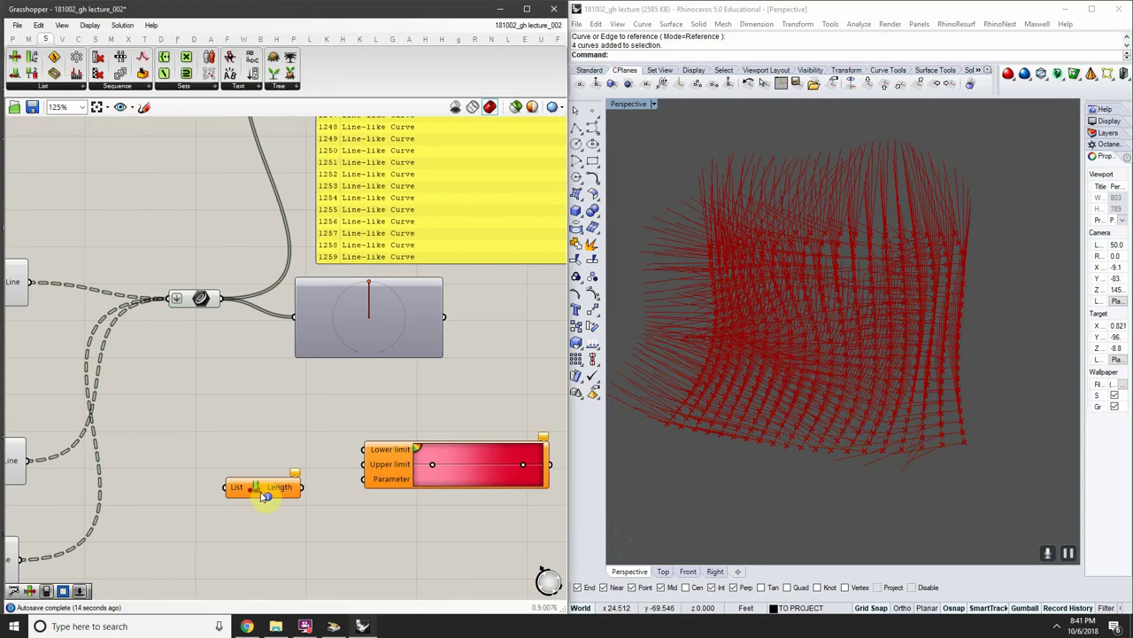
Look through the Sets components for lists, sequences, sets, text and trees
{"action": "left_click", "coordinate": [45, 40]}
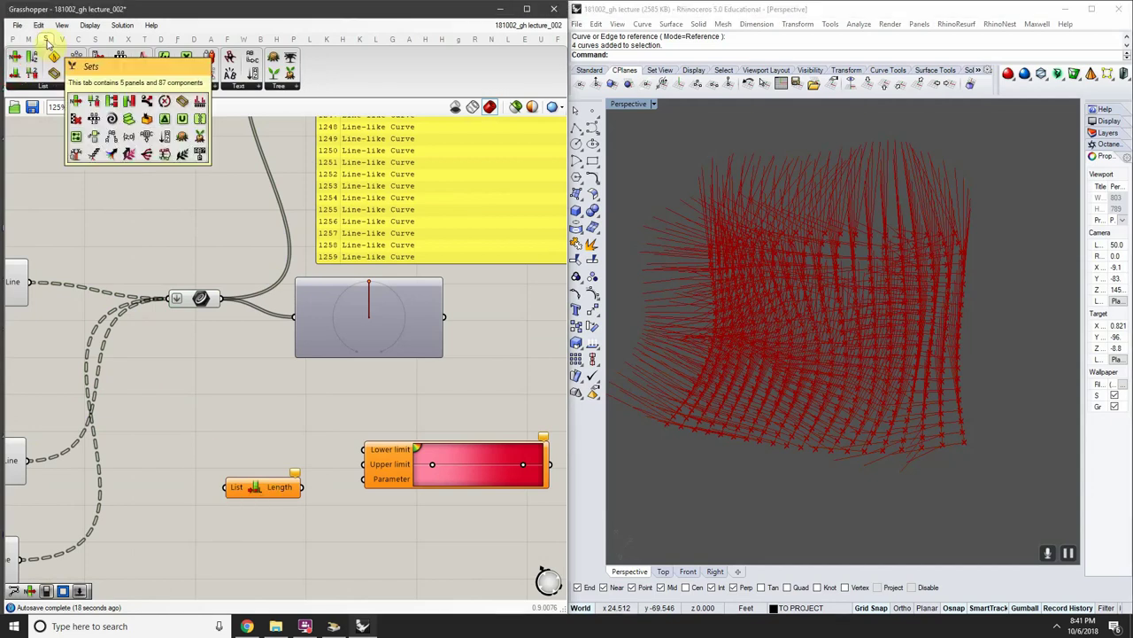
{"action": "left_click", "coordinate": [89, 85]}
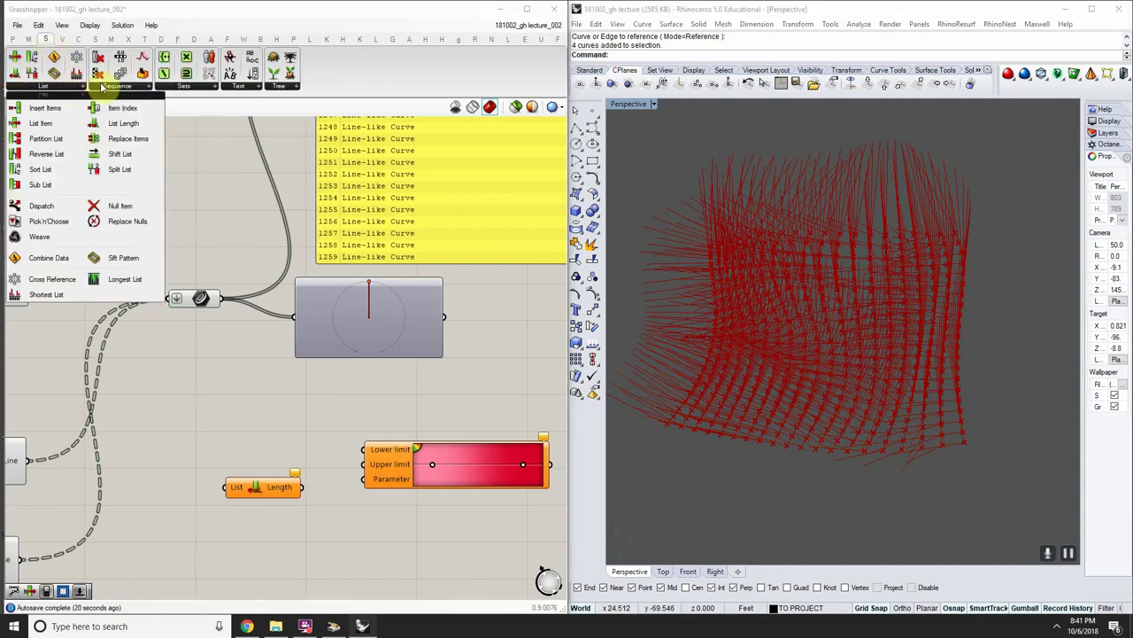
{"action": "left_click", "coordinate": [104, 86]}
{"action": "left_click", "coordinate": [176, 89]}
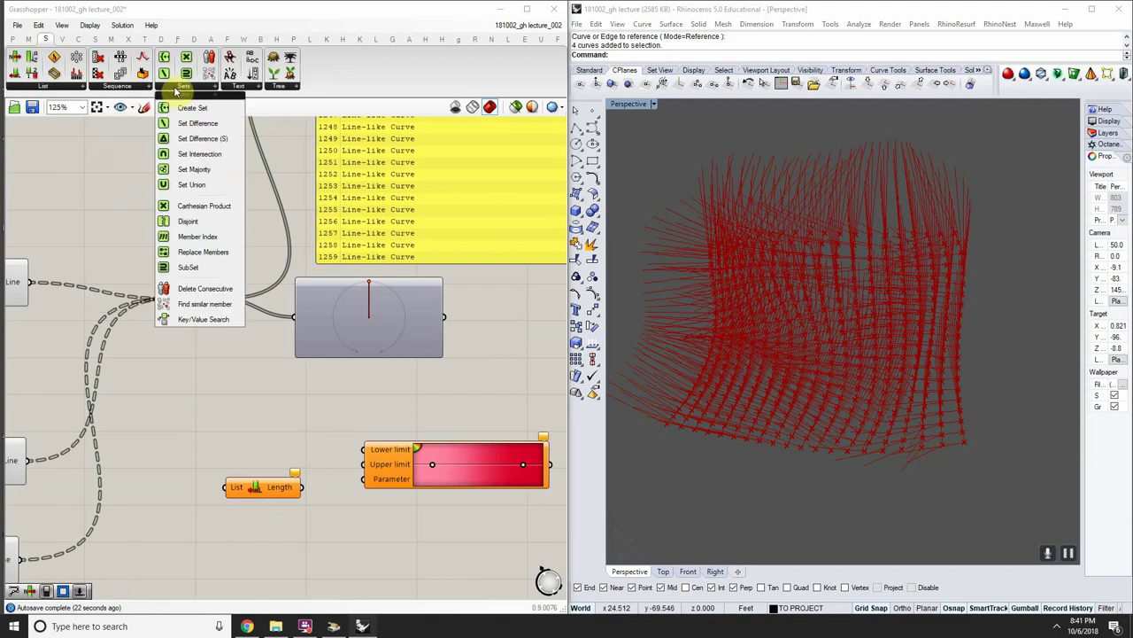
{"action": "left_click", "coordinate": [255, 87]}
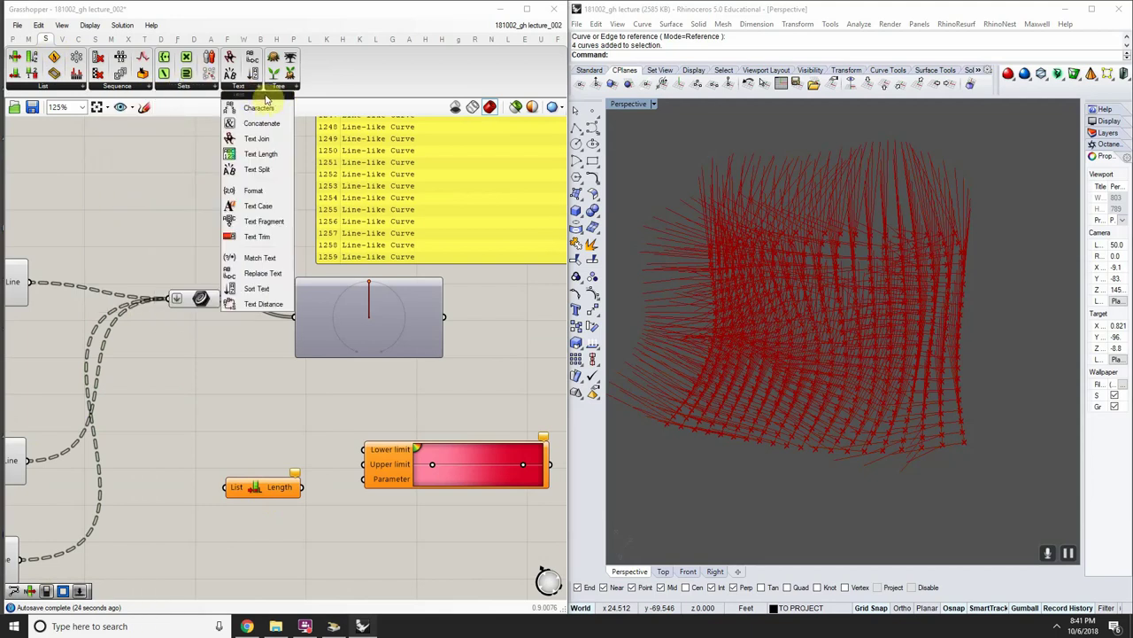
{"action": "left_click", "coordinate": [282, 85]}
{"action": "right_click_drag", "start_coordinate": [238, 215], "coordinate": [226, 255]}
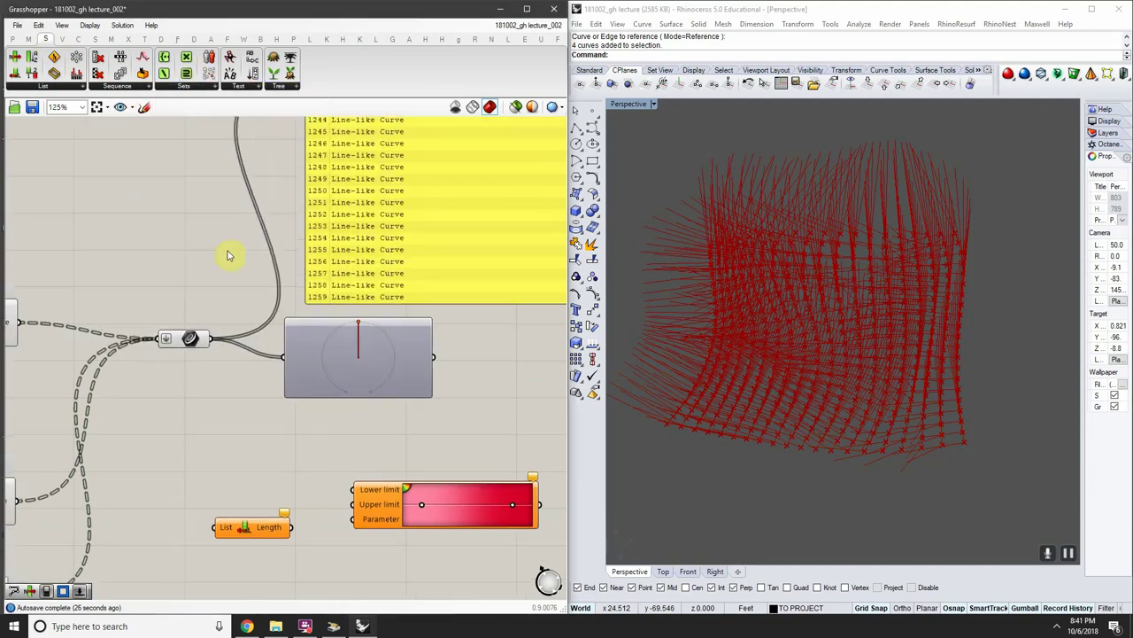
{"action": "left_click", "coordinate": [282, 86]}
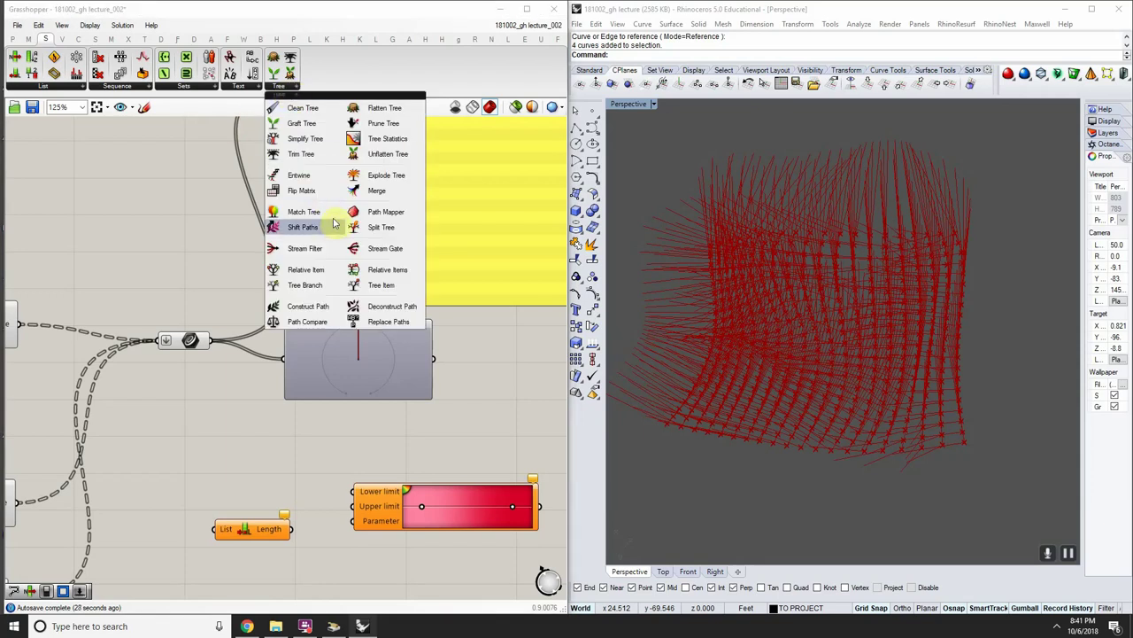
{"action": "left_click", "coordinate": [255, 88]}
{"action": "right_click_drag", "start_coordinate": [366, 347], "coordinate": [371, 344]}
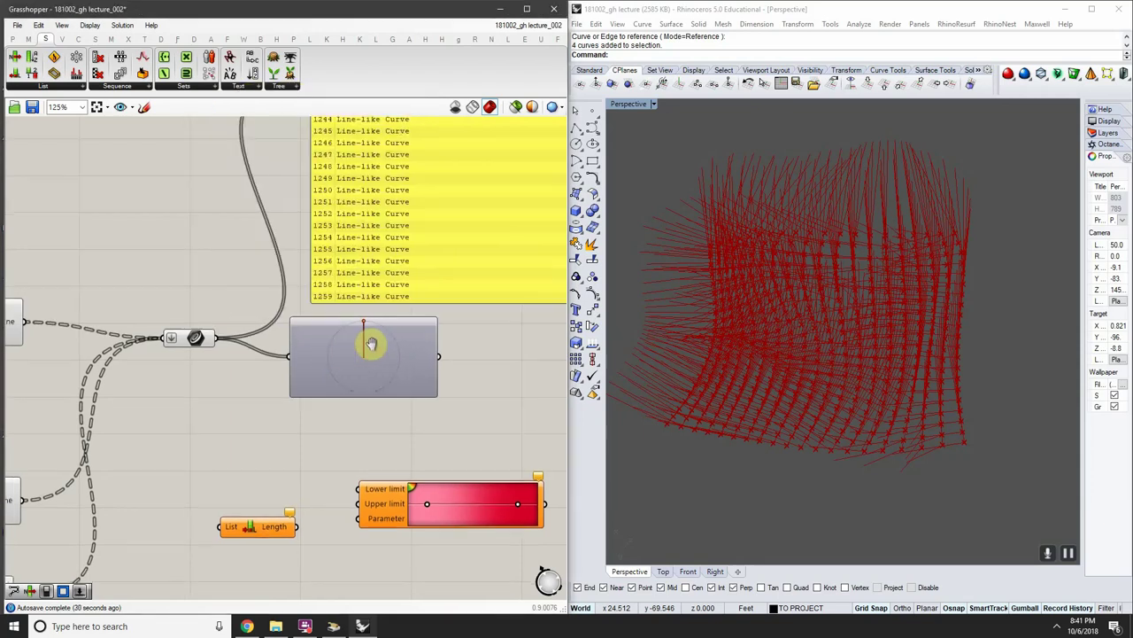
{"action": "scroll", "coordinate": [325, 501], "scroll_direction": "up", "scroll_amount": 1}
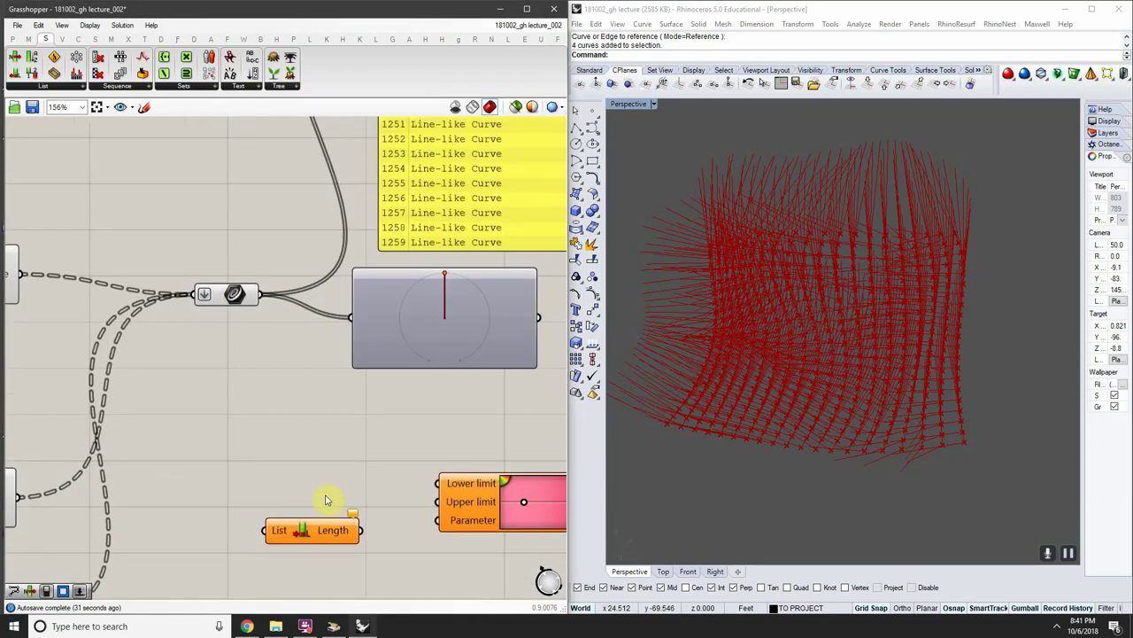
Review the available List components and examine the indexed items in the panel of flattened lines
{"action": "left_click", "coordinate": [42, 86]}
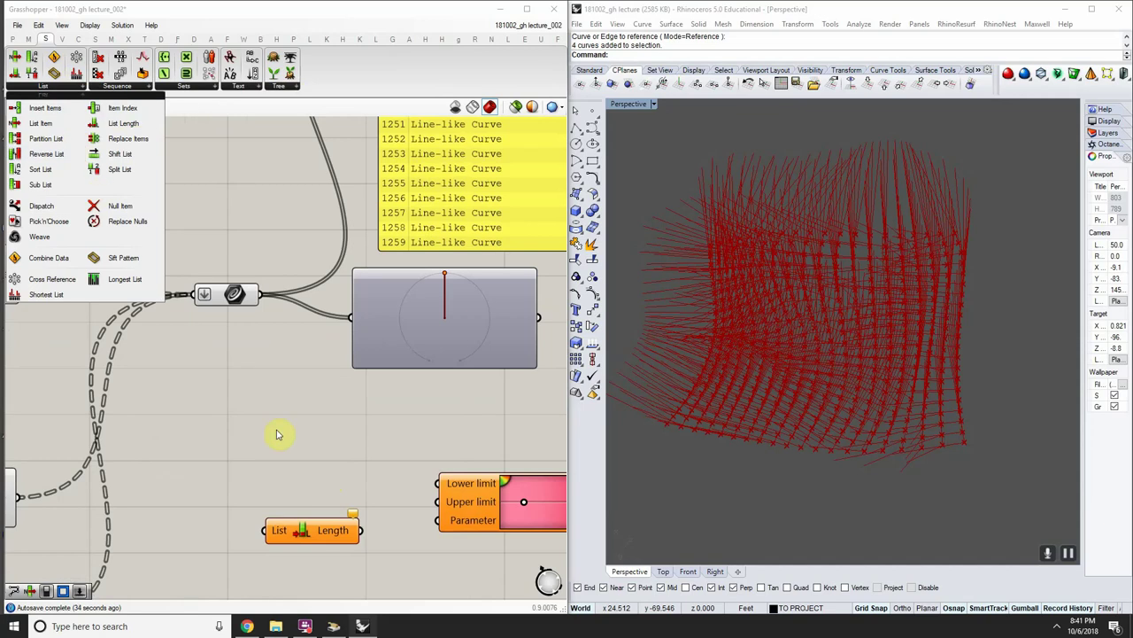
{"action": "right_click_drag", "start_coordinate": [305, 328], "coordinate": [275, 420]}
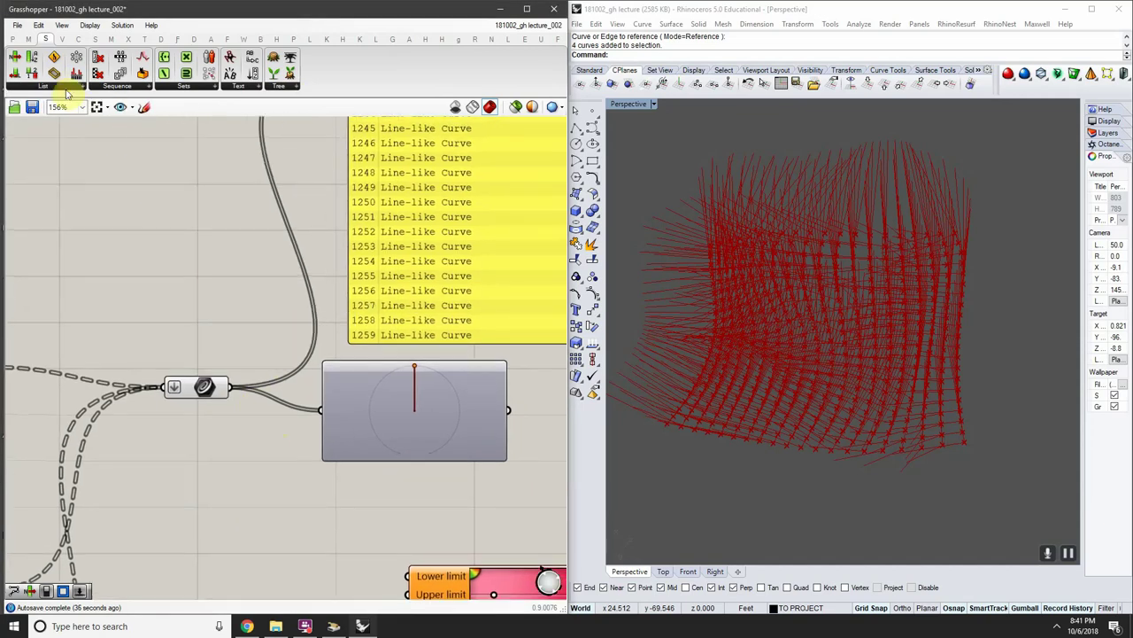
{"action": "scroll", "coordinate": [335, 289], "scroll_direction": "down", "scroll_amount": 3}
{"action": "left_click", "coordinate": [370, 264]}
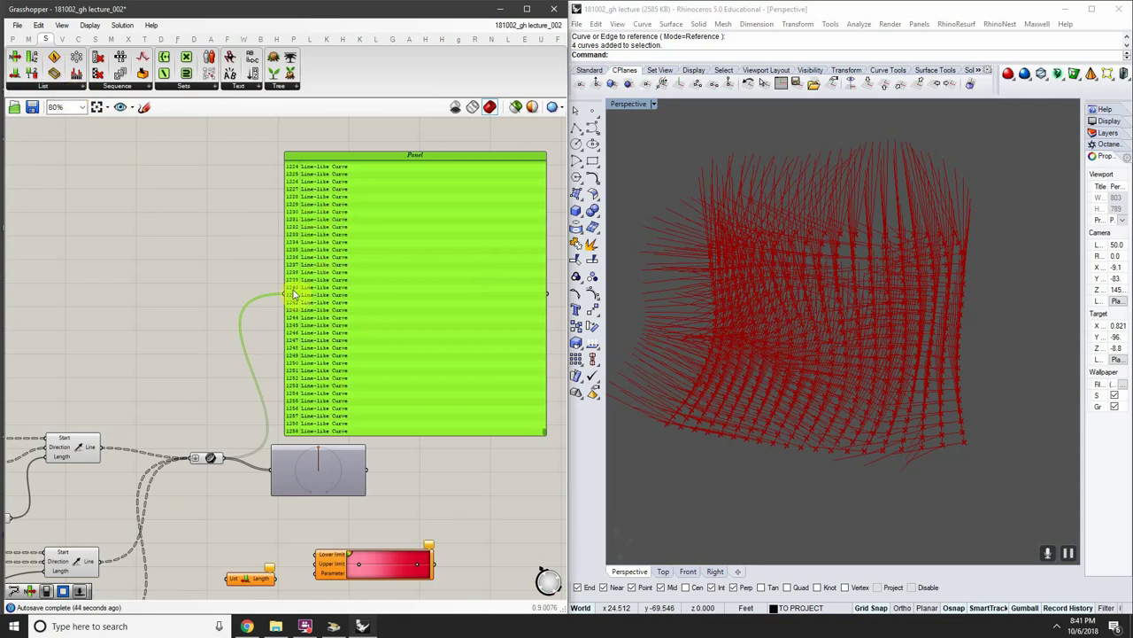
{"action": "left_click", "coordinate": [45, 86]}
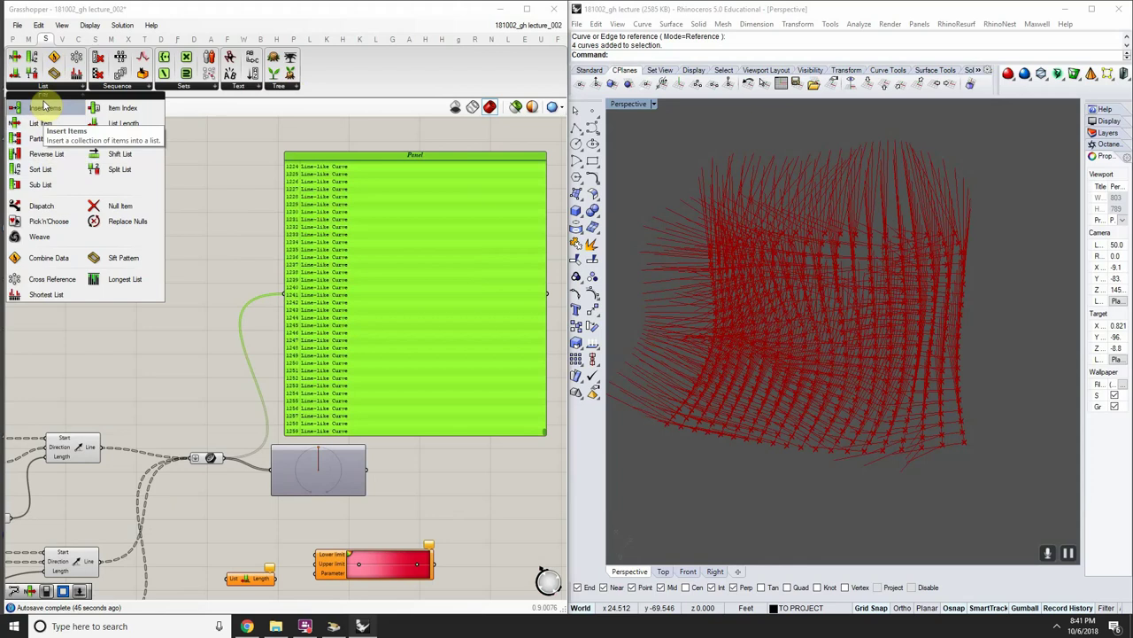
{"action": "right_click_drag", "start_coordinate": [469, 322], "coordinate": [407, 295]}
{"action": "left_click_drag", "start_coordinate": [407, 295], "coordinate": [562, 309]}
{"action": "scroll", "coordinate": [381, 217], "scroll_direction": "up", "scroll_amount": 4}
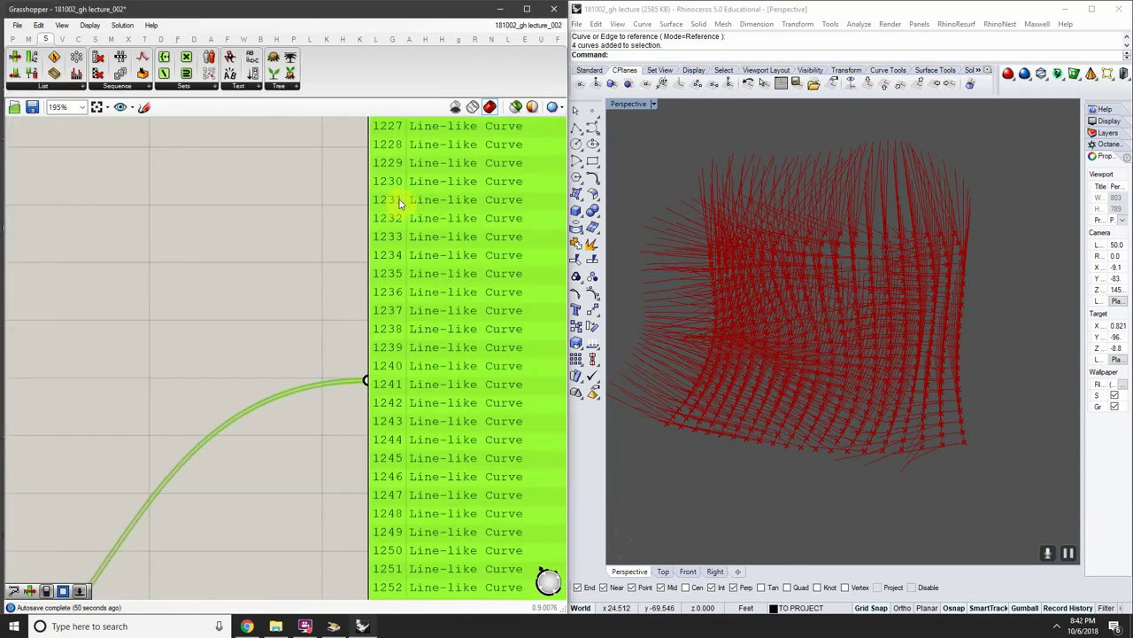
Inspect the flattened Curve parameter's wires and its merged lines in the Rhino viewport
{"action": "scroll", "coordinate": [400, 202], "scroll_direction": "down", "scroll_amount": 2}
{"action": "right_click_drag", "start_coordinate": [299, 326], "coordinate": [476, 246]}
{"action": "left_click_drag", "start_coordinate": [254, 411], "coordinate": [194, 511]}
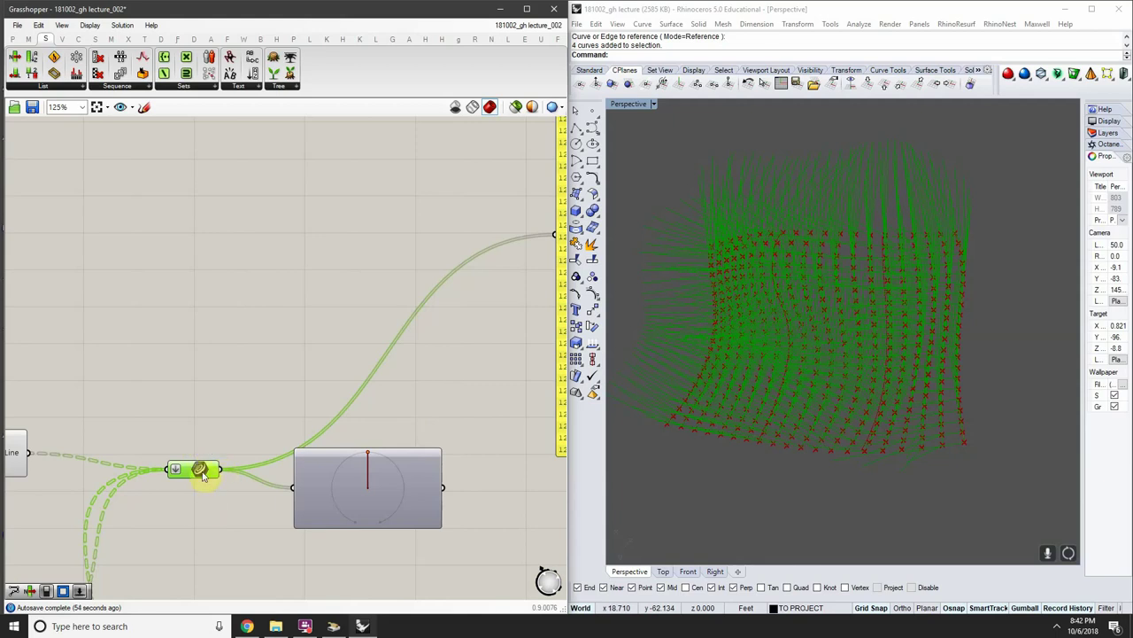
{"action": "scroll", "coordinate": [202, 443], "scroll_direction": "down", "scroll_amount": 2}
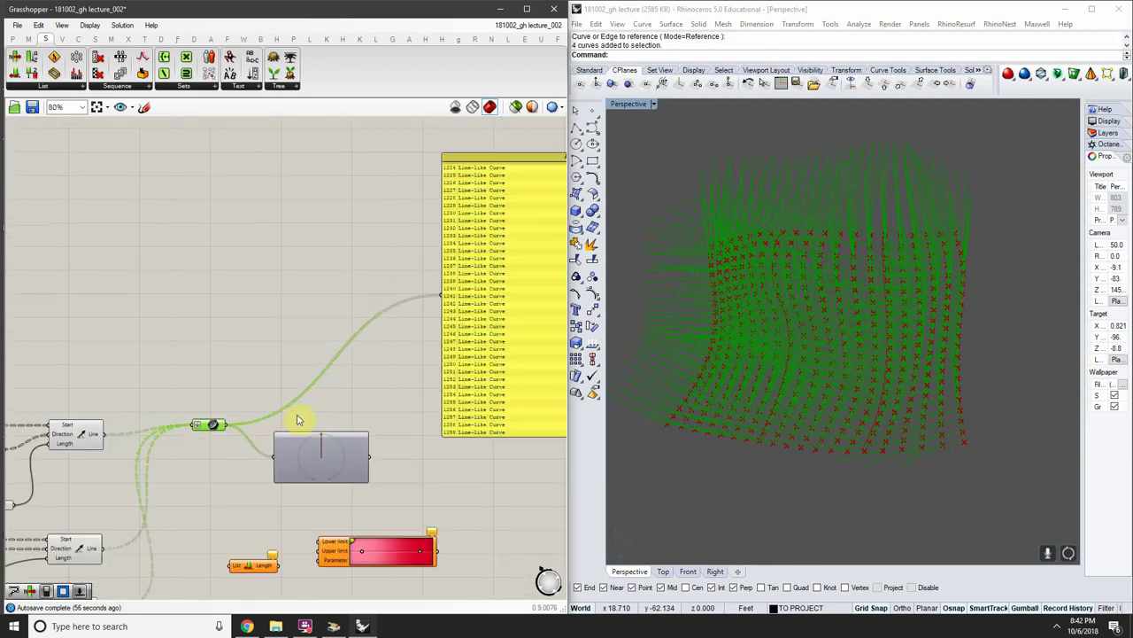
{"action": "right_click_drag", "start_coordinate": [244, 417], "coordinate": [194, 416]}
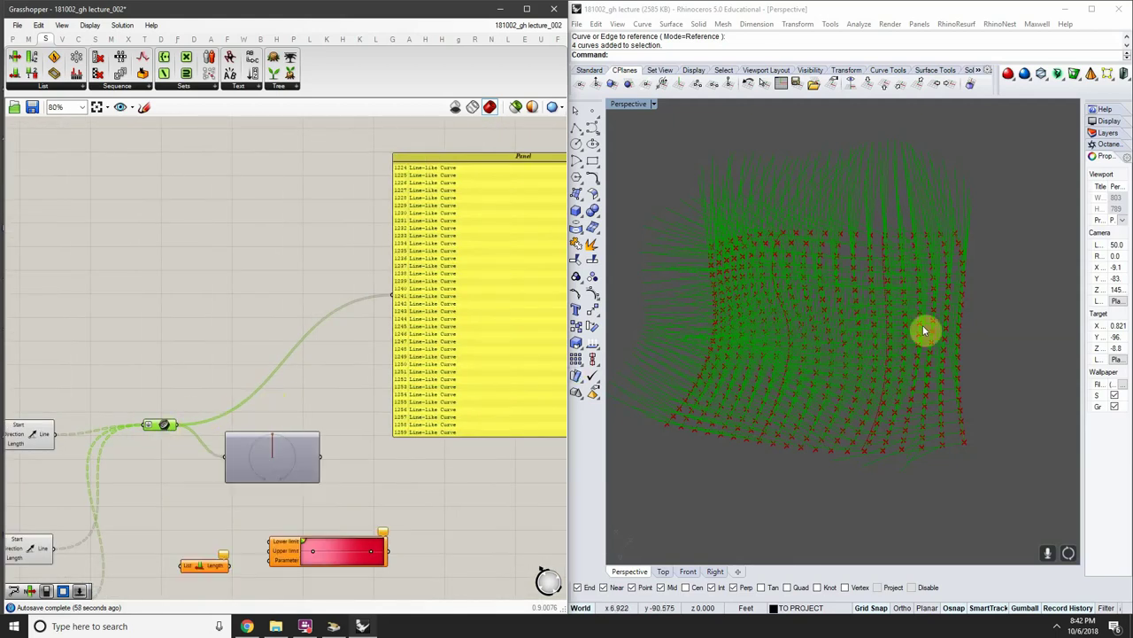
{"action": "right_click_drag", "start_coordinate": [923, 325], "coordinate": [848, 261]}
{"action": "scroll", "coordinate": [163, 424], "scroll_direction": "up", "scroll_amount": 2}
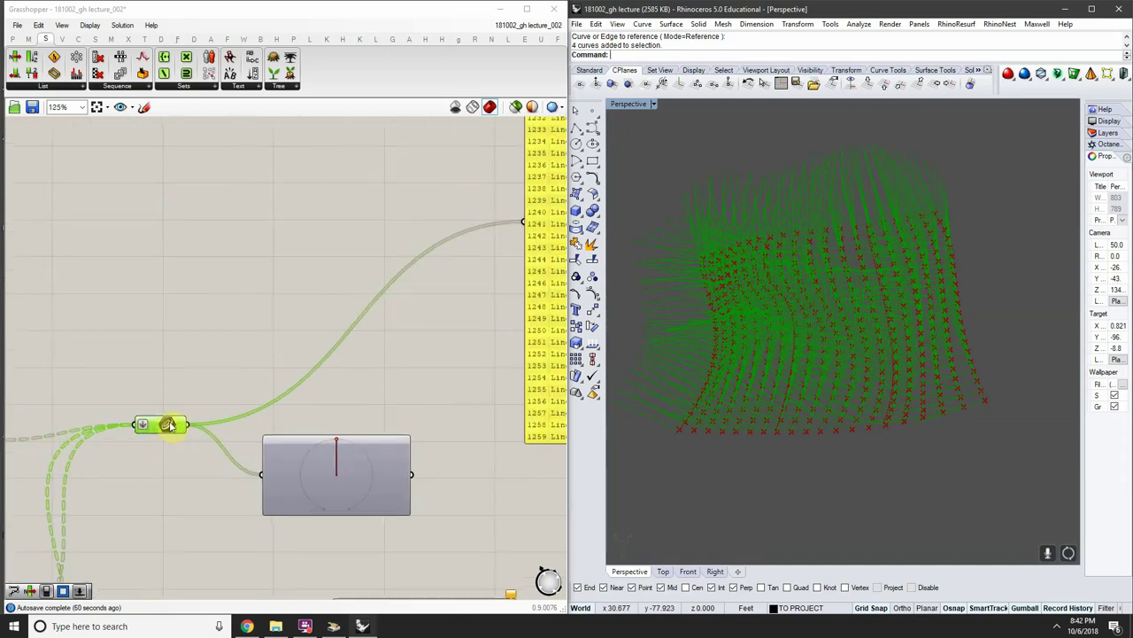
{"action": "scroll", "coordinate": [169, 423], "scroll_direction": "down", "scroll_amount": 2}
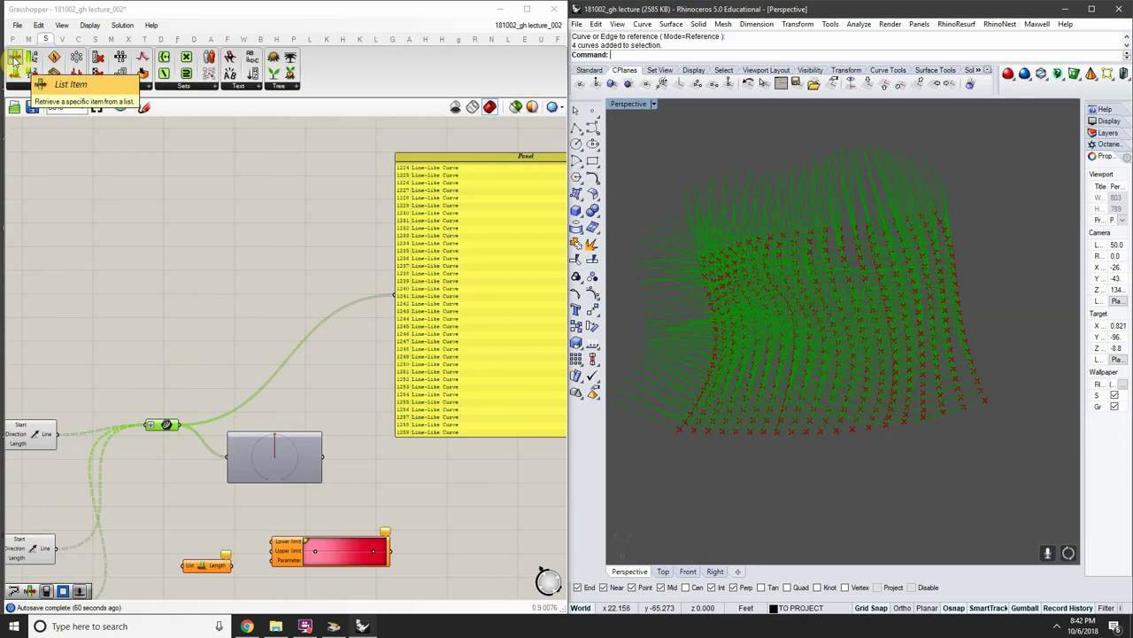
Add a List Item component between the Curve parameter and the panel, and connect the flattened curves to its List input
{"action": "left_click_drag", "start_coordinate": [14, 58], "coordinate": [378, 322]}
{"action": "scroll", "coordinate": [217, 272], "scroll_direction": "up", "scroll_amount": 2}
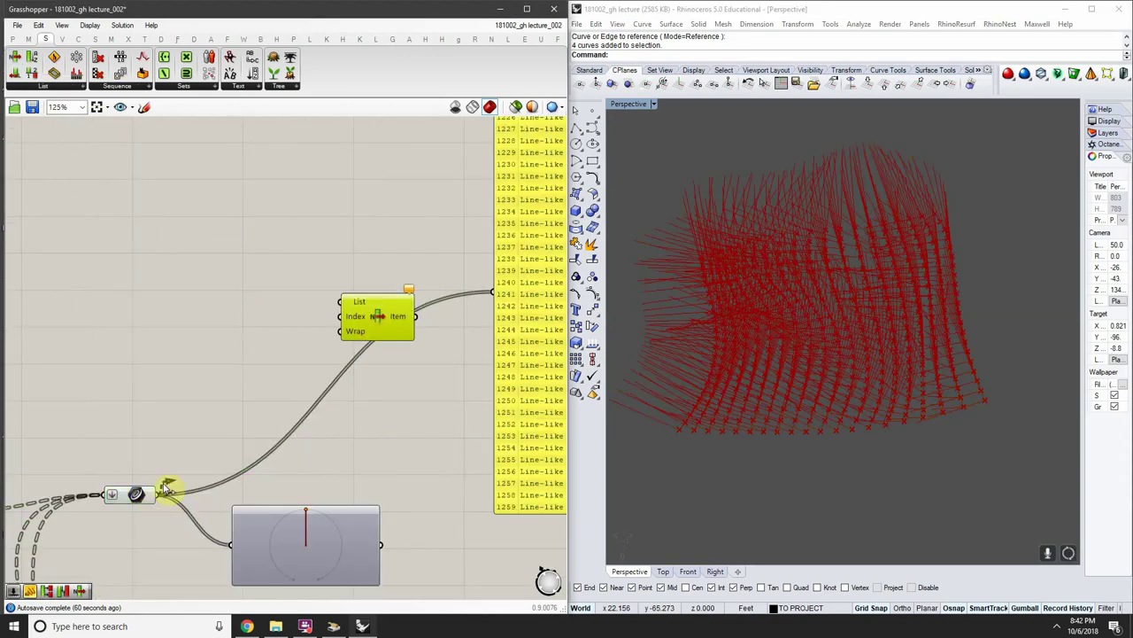
{"action": "left_click_drag", "start_coordinate": [166, 487], "coordinate": [343, 302]}
{"action": "double_click", "coordinate": [210, 363]}
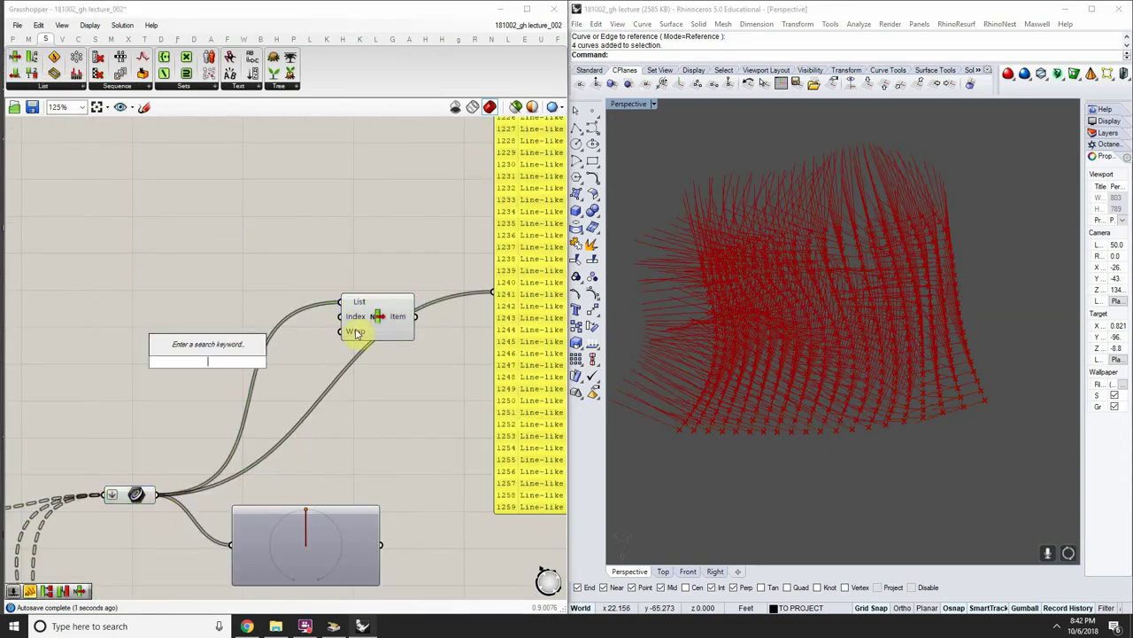
{"action": "left_click", "coordinate": [356, 334]}
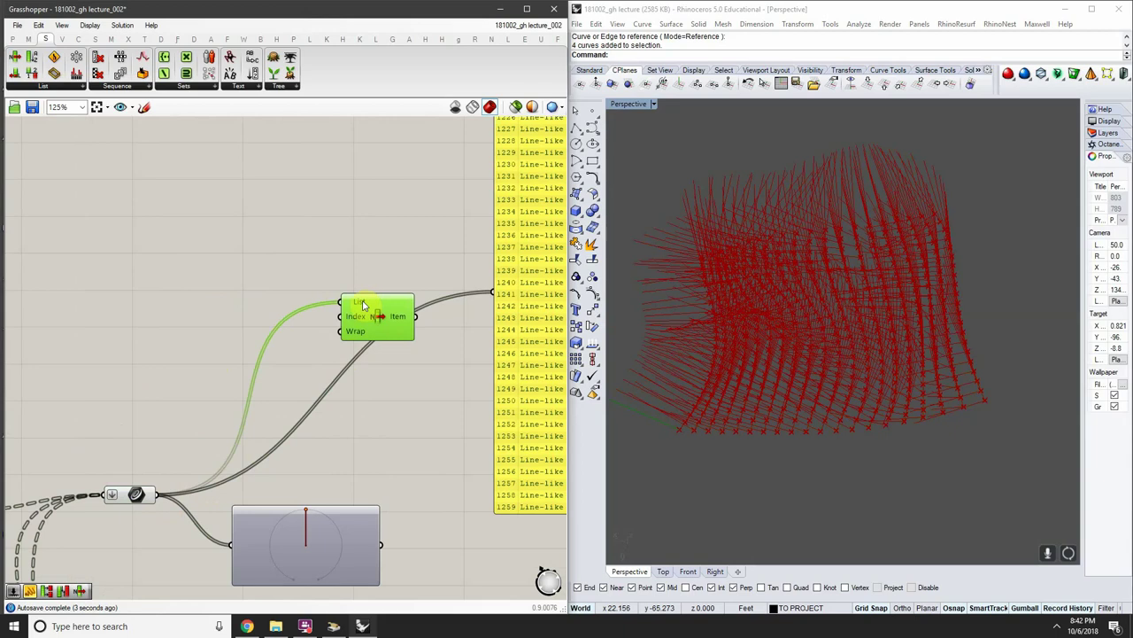
{"action": "left_click", "coordinate": [175, 348]}
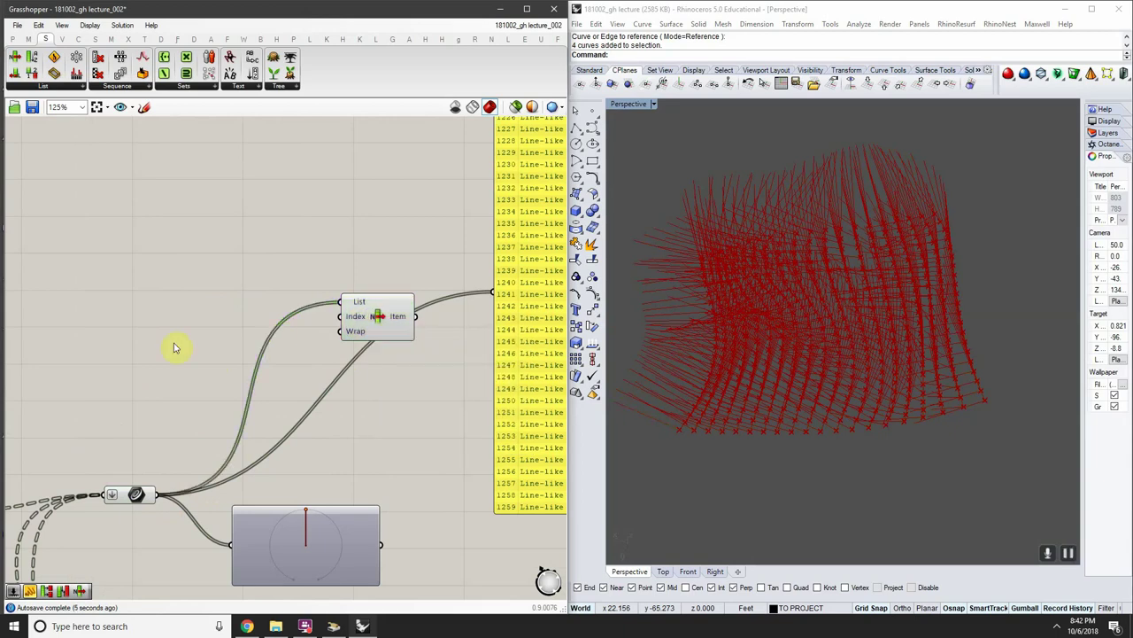
Create a number slider of 1230 and connect it to the List Item's Index input
{"action": "double_click", "coordinate": [175, 348]}
{"action": "type", "text": "1230"}
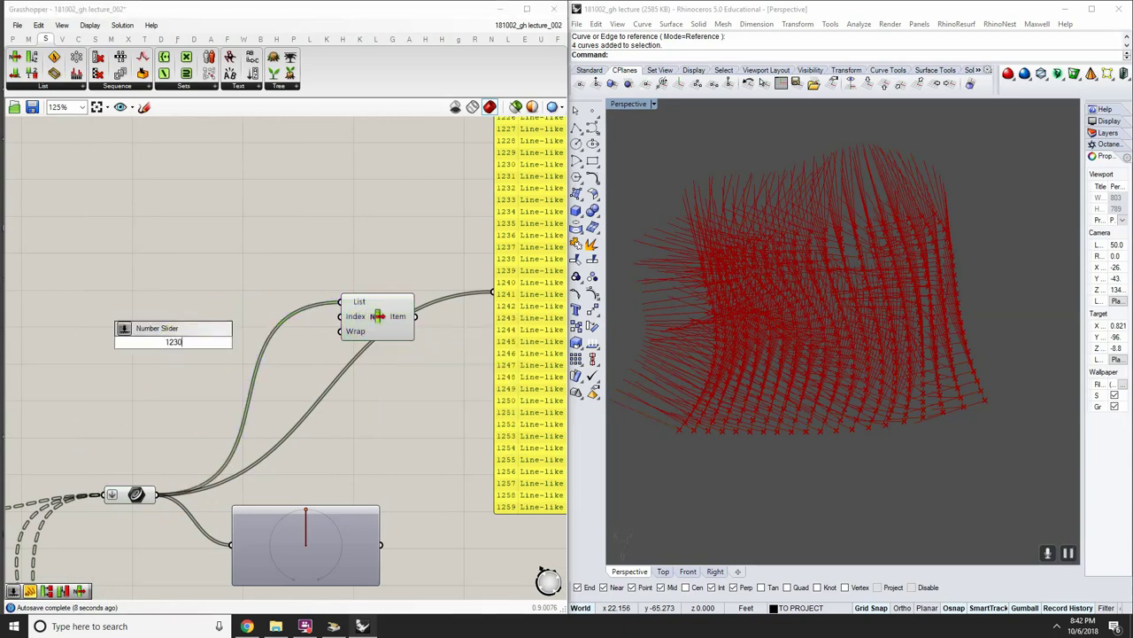
{"action": "key", "text": "Return"}
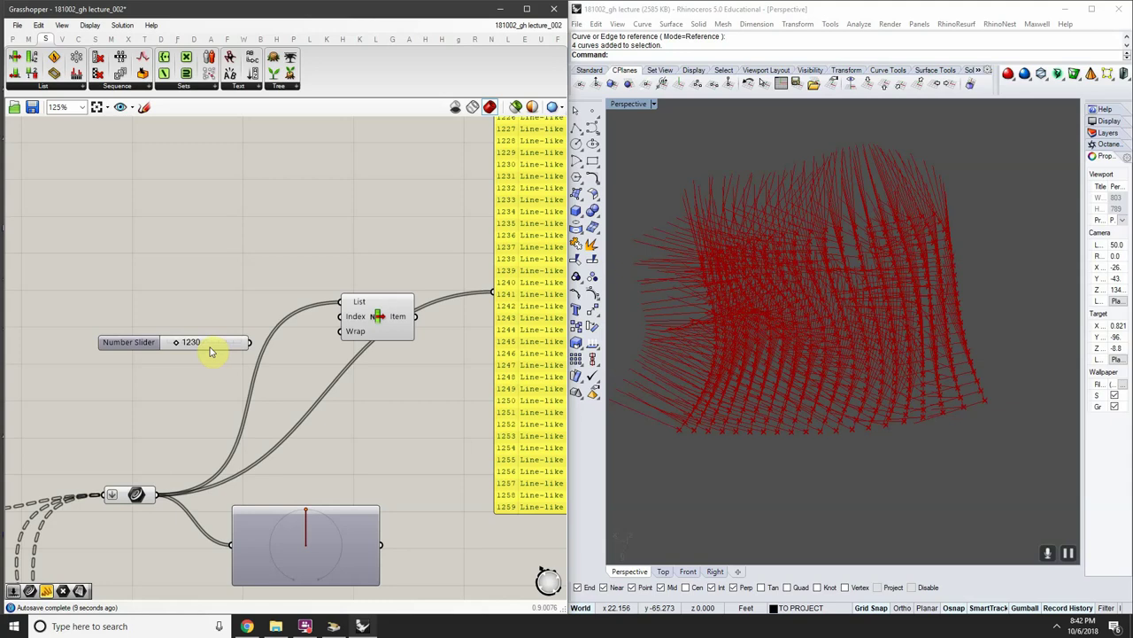
{"action": "left_click", "coordinate": [375, 313]}
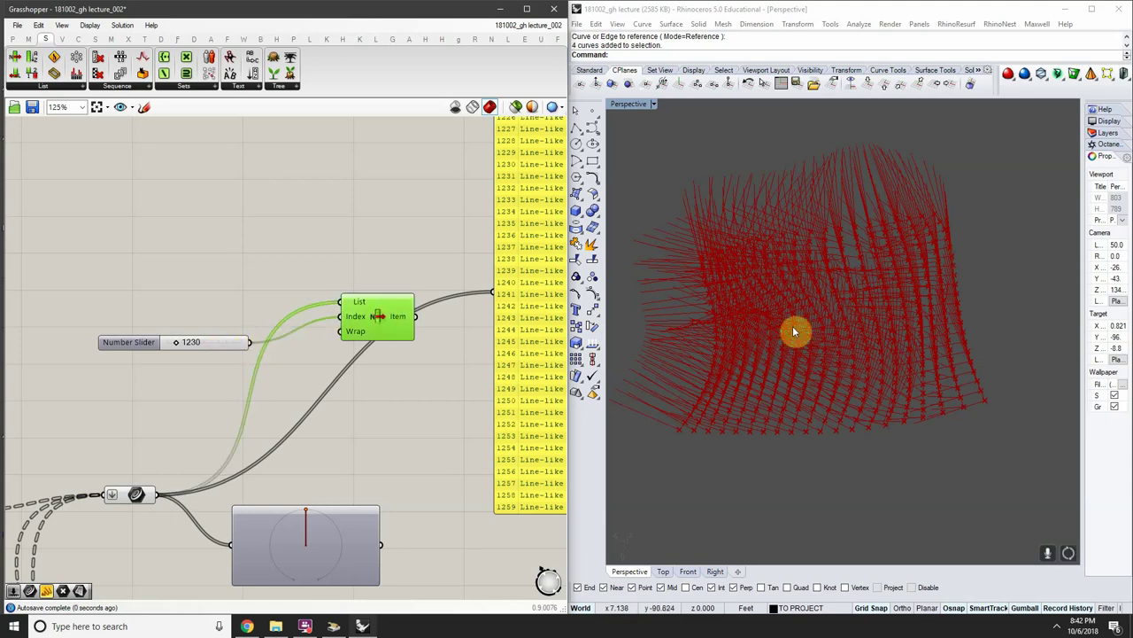
Examine the curve picked by the List Item component in the Rhino viewport
{"action": "right_click_drag", "start_coordinate": [791, 329], "coordinate": [801, 386]}
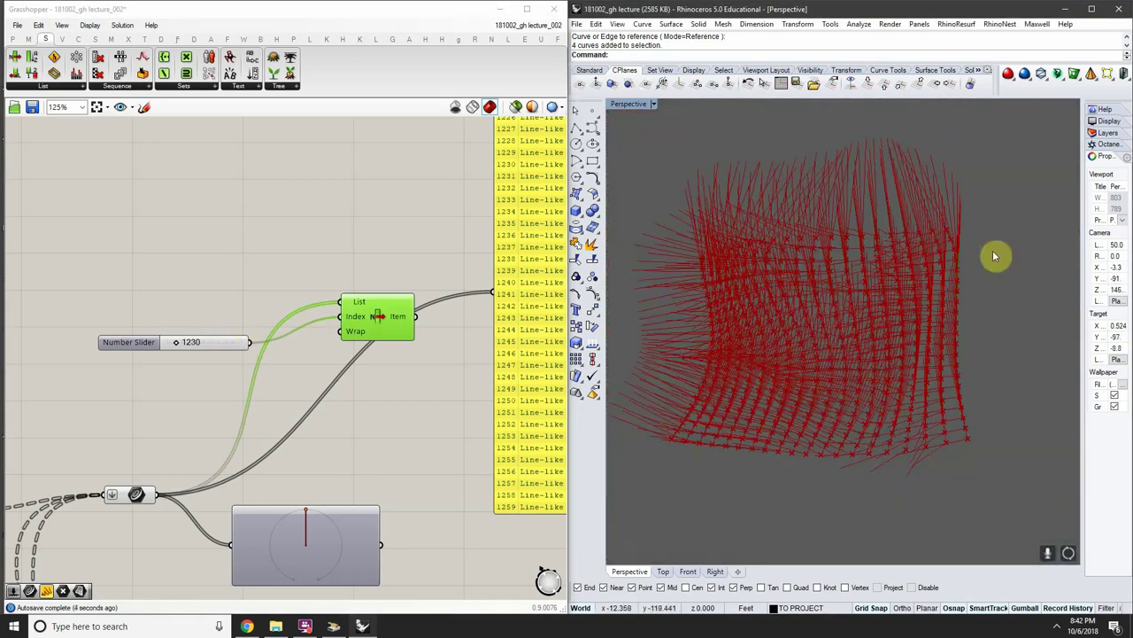
{"action": "scroll", "coordinate": [993, 256], "scroll_direction": "up", "scroll_amount": 10}
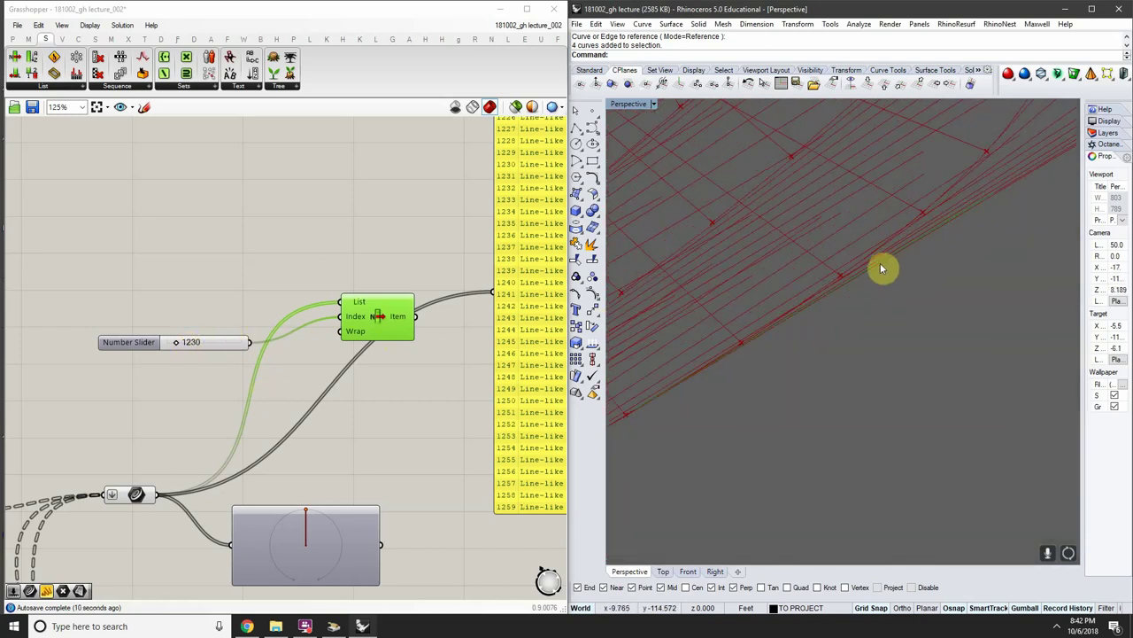
{"action": "scroll", "coordinate": [877, 267], "scroll_direction": "down", "scroll_amount": 5}
{"action": "scroll", "coordinate": [887, 277], "scroll_direction": "down", "scroll_amount": 3}
{"action": "scroll", "coordinate": [865, 291], "scroll_direction": "up", "scroll_amount": 6}
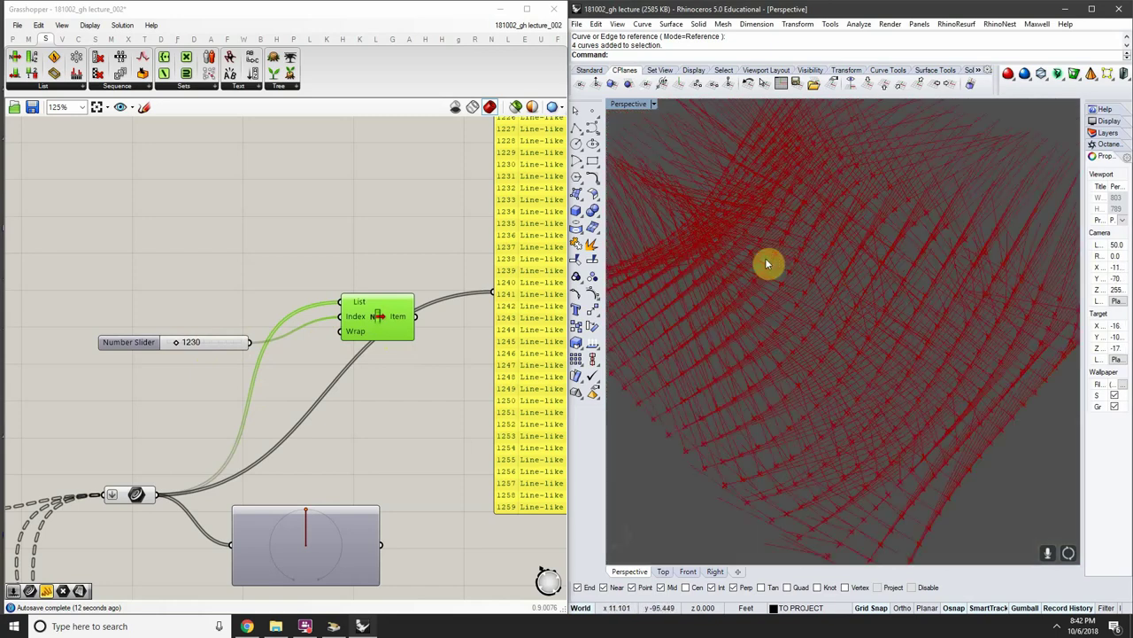
{"action": "scroll", "coordinate": [898, 322], "scroll_direction": "down", "scroll_amount": 5}
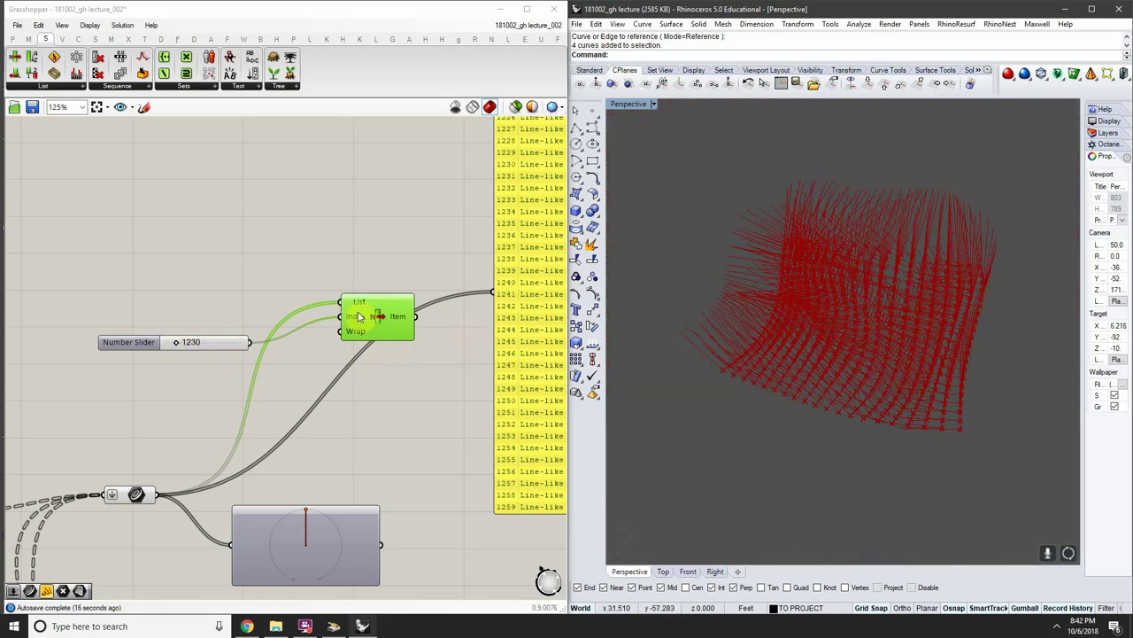
{"action": "scroll", "coordinate": [381, 328], "scroll_direction": "down", "scroll_amount": 4}
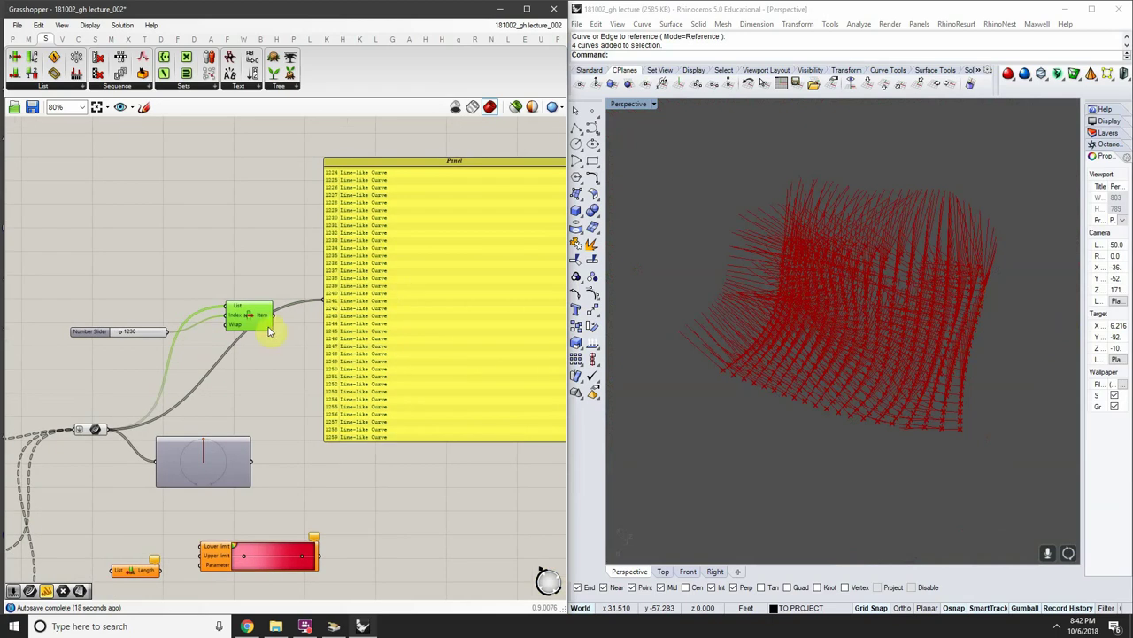
{"action": "scroll", "coordinate": [269, 331], "scroll_direction": "up", "scroll_amount": 4}
{"action": "right_click_drag", "start_coordinate": [784, 341], "coordinate": [948, 346]}
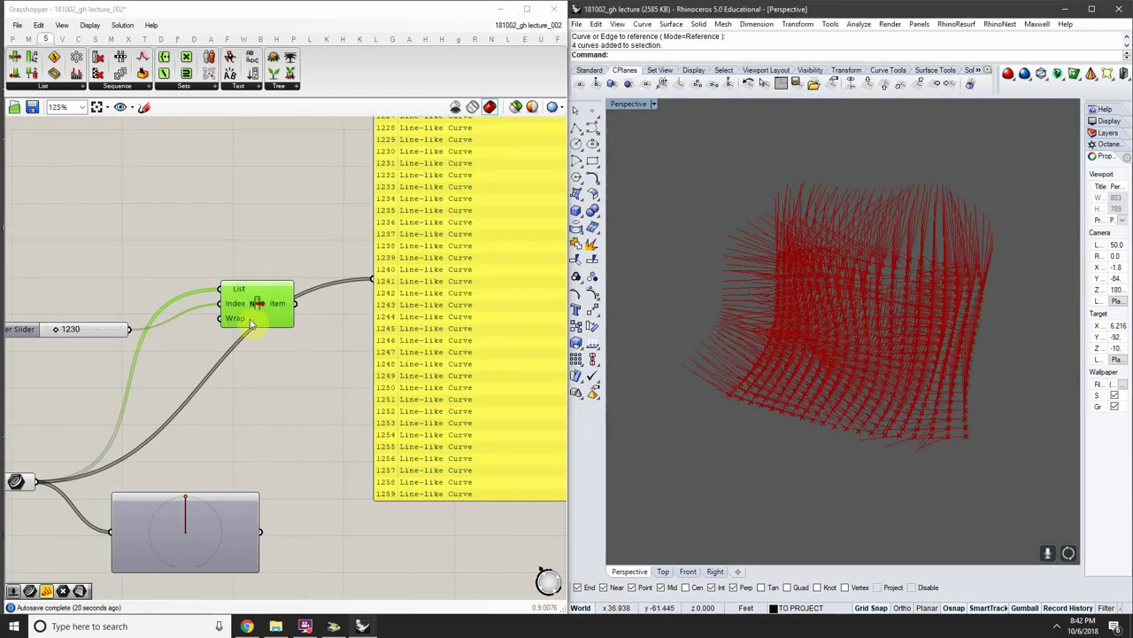
{"action": "left_click", "coordinate": [257, 312]}
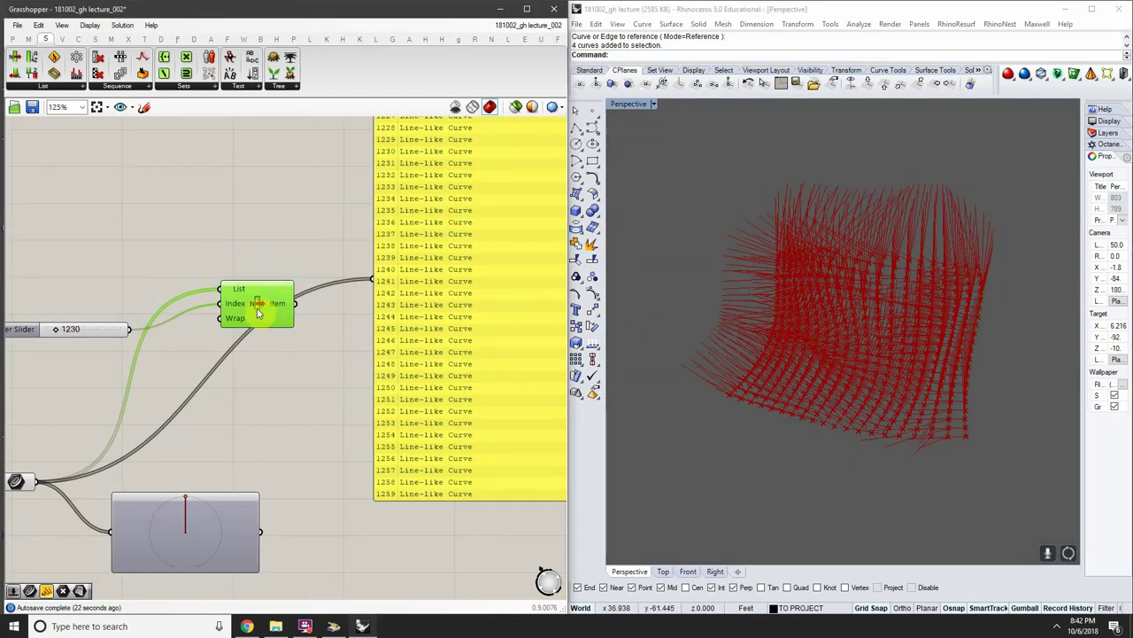
Set the List Item's index slider to 0 and check the picked line in the viewport
{"action": "scroll", "coordinate": [246, 299], "scroll_direction": "up", "scroll_amount": 4}
{"action": "left_click_drag", "start_coordinate": [83, 317], "coordinate": [92, 317]}
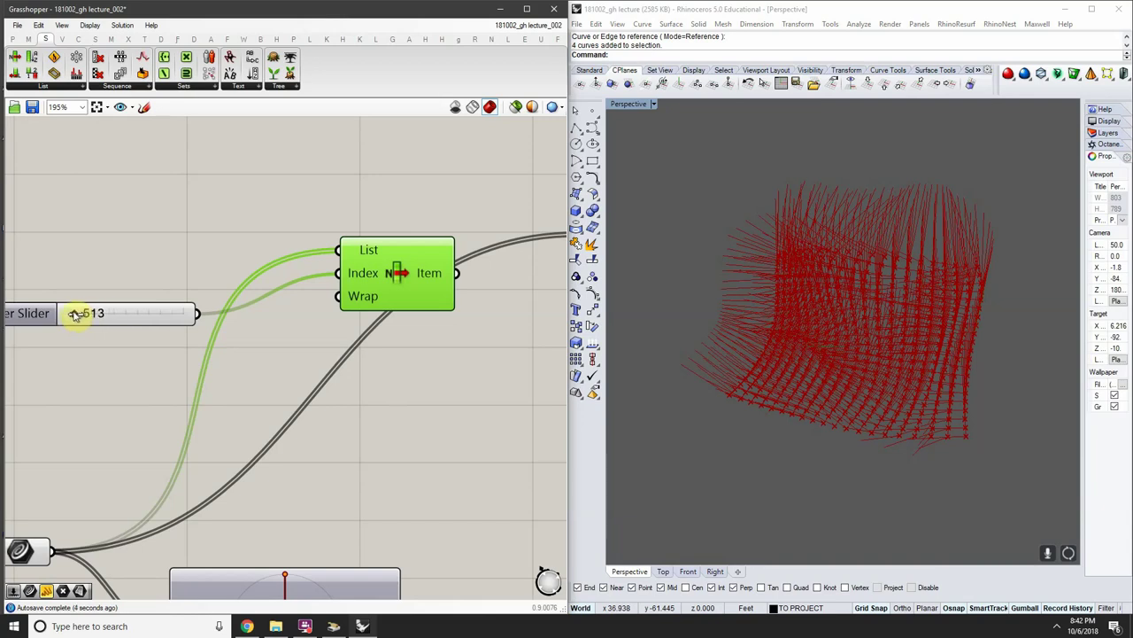
{"action": "scroll", "coordinate": [55, 315], "scroll_direction": "up", "scroll_amount": 3}
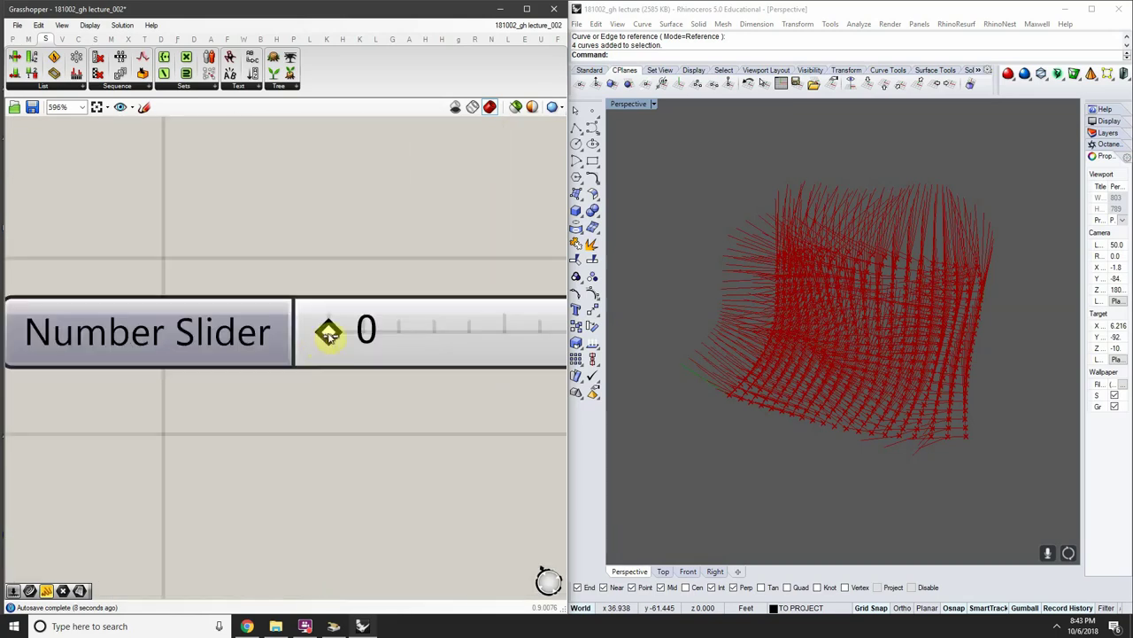
{"action": "mouse_move", "coordinate": [329, 334]}
{"action": "left_mouse_down"}
{"action": "mouse_move", "coordinate": [367, 332]}
{"action": "mouse_move", "coordinate": [327, 332]}
{"action": "left_mouse_up"}
{"action": "scroll", "coordinate": [723, 386], "scroll_direction": "up", "scroll_amount": 3}
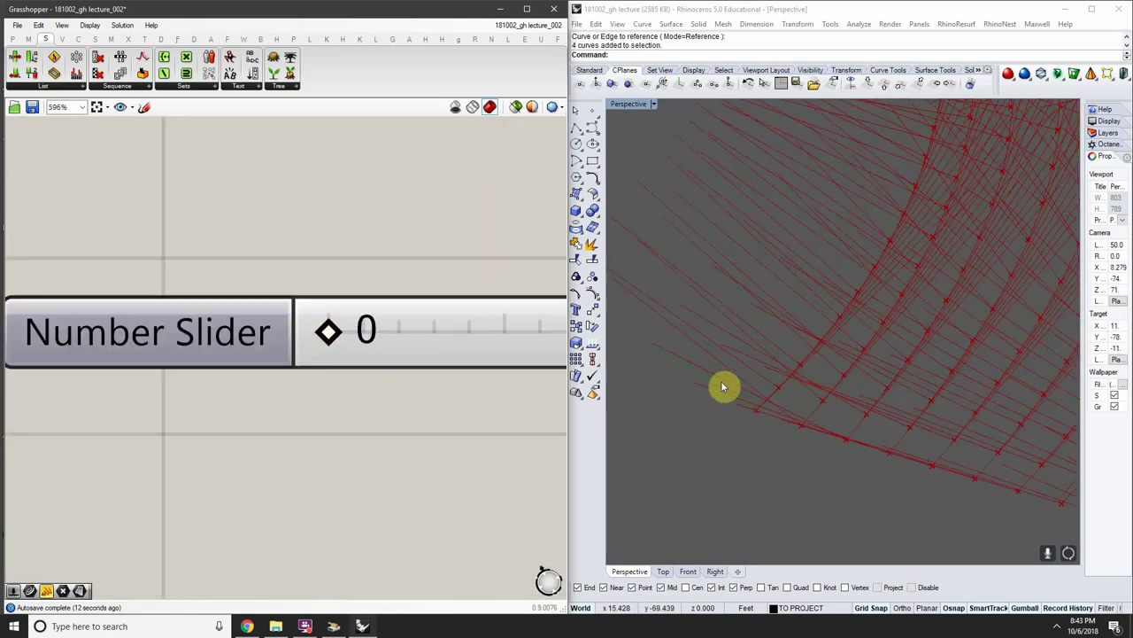
{"action": "scroll", "coordinate": [723, 387], "scroll_direction": "down", "scroll_amount": 5}
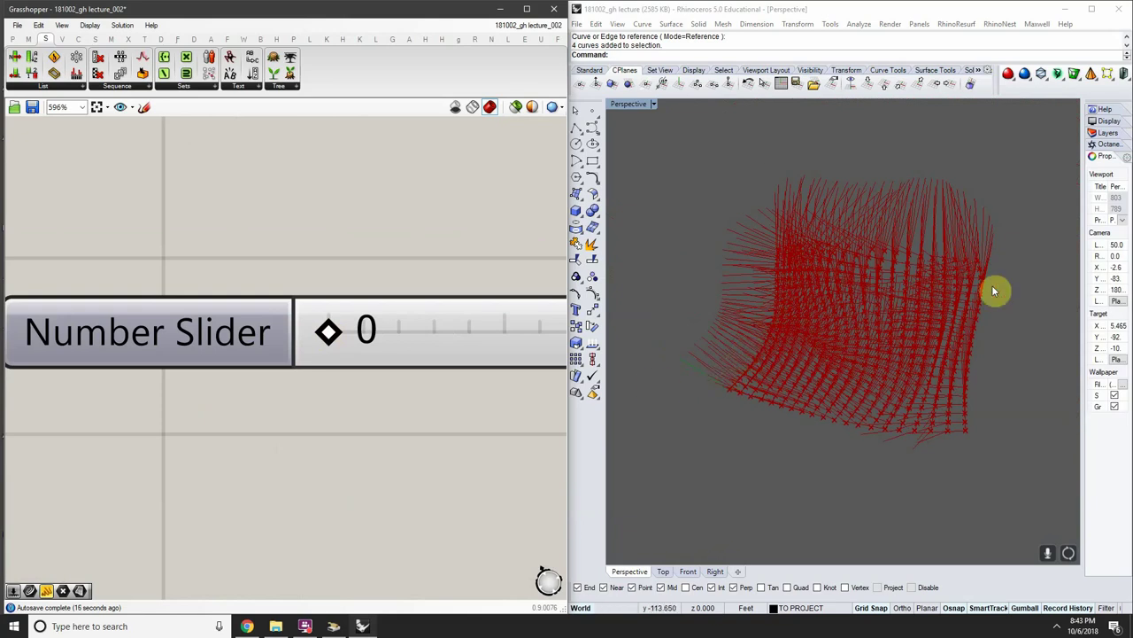
{"action": "scroll", "coordinate": [355, 310], "scroll_direction": "down", "scroll_amount": 1}
Raise the index slider to 1426 and compare it with the indices in the panel
{"action": "right_click_drag", "start_coordinate": [356, 309], "coordinate": [150, 310]}
{"action": "left_click_drag", "start_coordinate": [133, 324], "coordinate": [173, 324]}
{"action": "scroll", "coordinate": [185, 322], "scroll_direction": "down", "scroll_amount": 5}
{"action": "right_click_drag", "start_coordinate": [460, 327], "coordinate": [210, 375]}
{"action": "scroll", "coordinate": [389, 393], "scroll_direction": "down", "scroll_amount": 3}
{"action": "right_click_drag", "start_coordinate": [403, 392], "coordinate": [282, 365]}
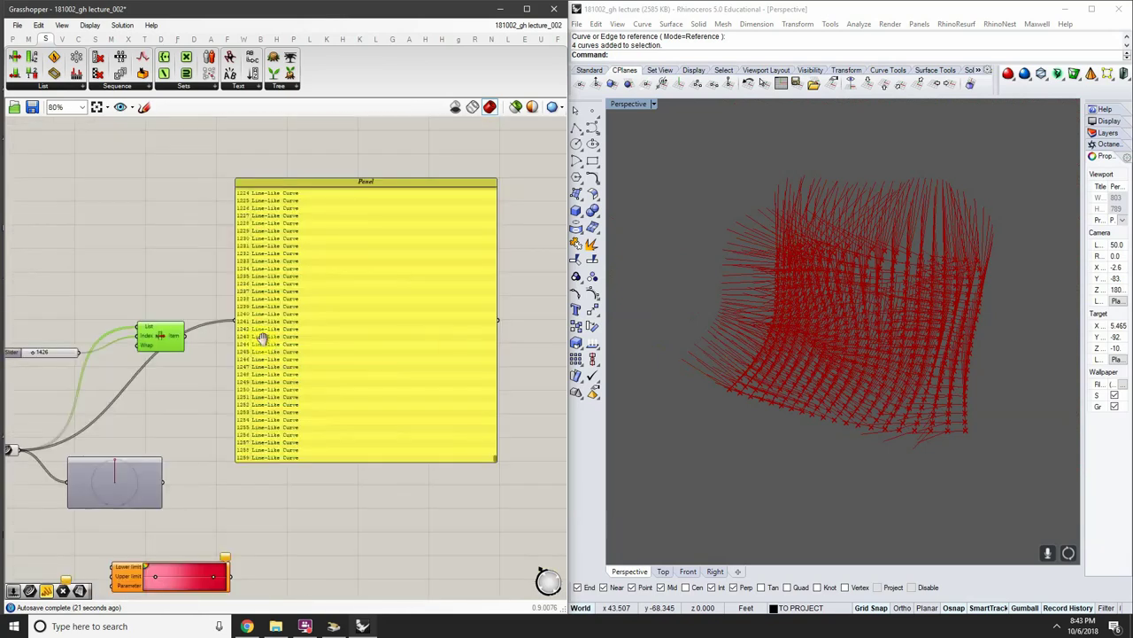
Try an index of 1260 on the slider and check the picked line in the viewport
{"action": "right_click_drag", "start_coordinate": [52, 352], "coordinate": [337, 367]}
{"action": "scroll", "coordinate": [336, 367], "scroll_direction": "up", "scroll_amount": 4}
{"action": "double_click", "coordinate": [337, 366]}
{"action": "type", "text": "1"}
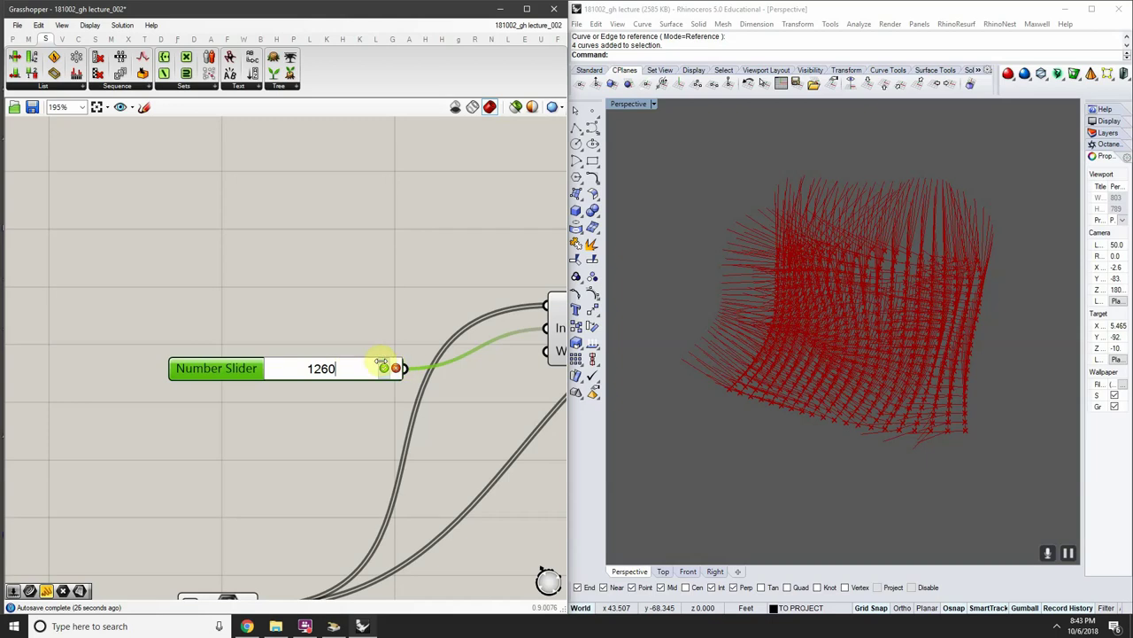
{"action": "type", "text": "260"}
{"action": "key", "text": "Return"}
{"action": "right_click_drag", "start_coordinate": [876, 331], "coordinate": [973, 281]}
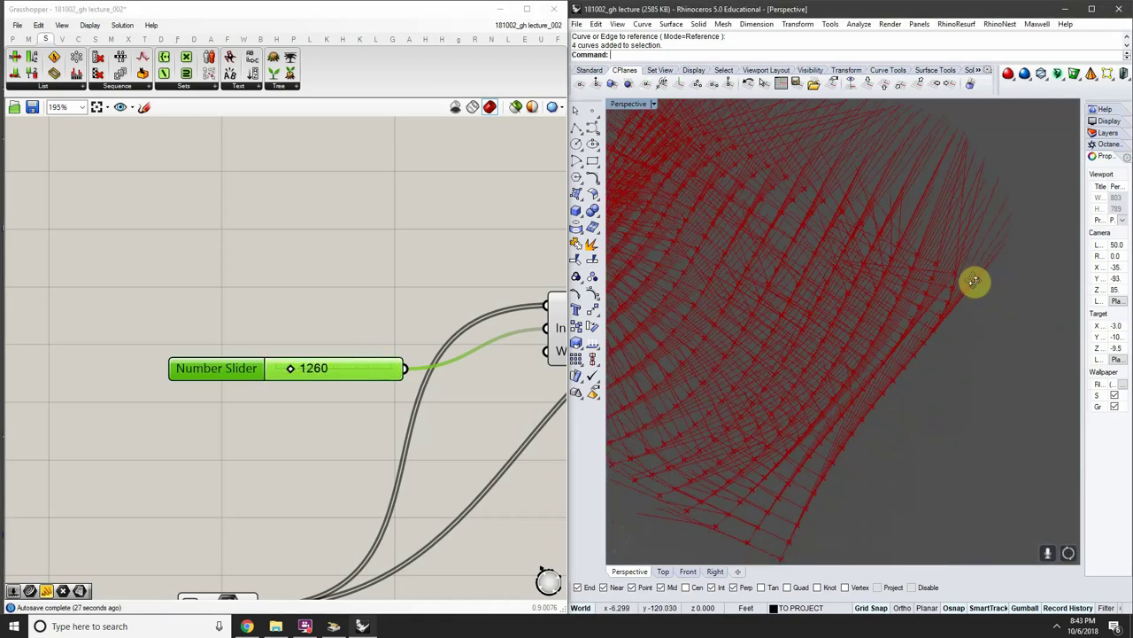
{"action": "scroll", "coordinate": [445, 352], "scroll_direction": "down", "scroll_amount": 4}
{"action": "scroll", "coordinate": [535, 319], "scroll_direction": "up", "scroll_amount": 3}
{"action": "left_click", "coordinate": [484, 358]}
{"action": "right_click_drag", "start_coordinate": [846, 280], "coordinate": [732, 184]}
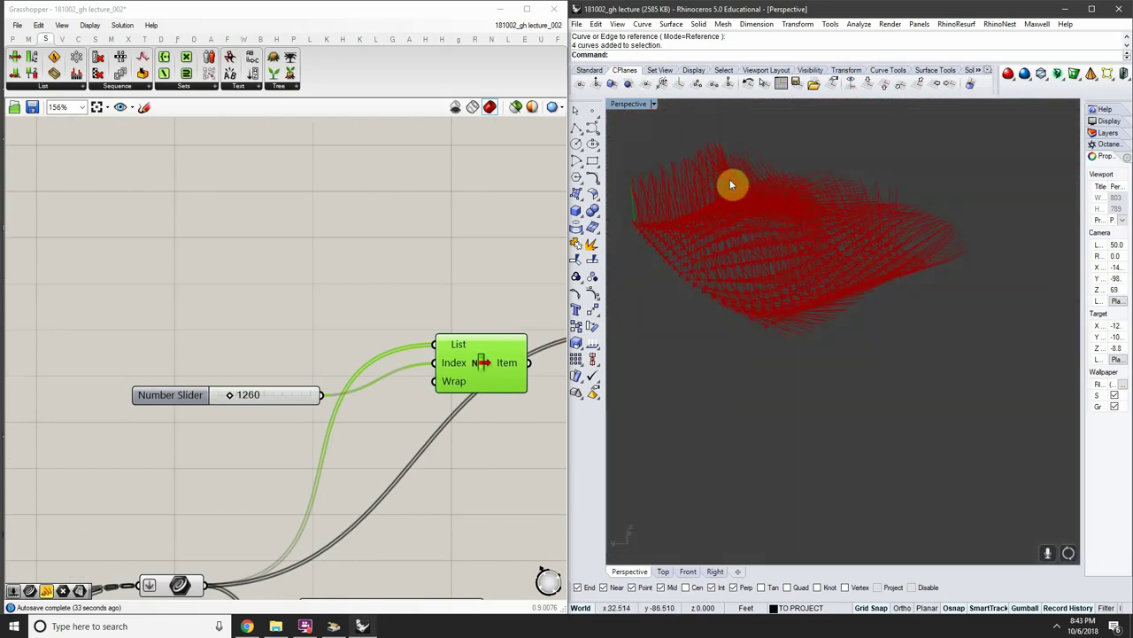
Set the List Item's index slider to 1259
{"action": "scroll", "coordinate": [296, 394], "scroll_direction": "up", "scroll_amount": 4}
{"action": "double_click", "coordinate": [258, 396]}
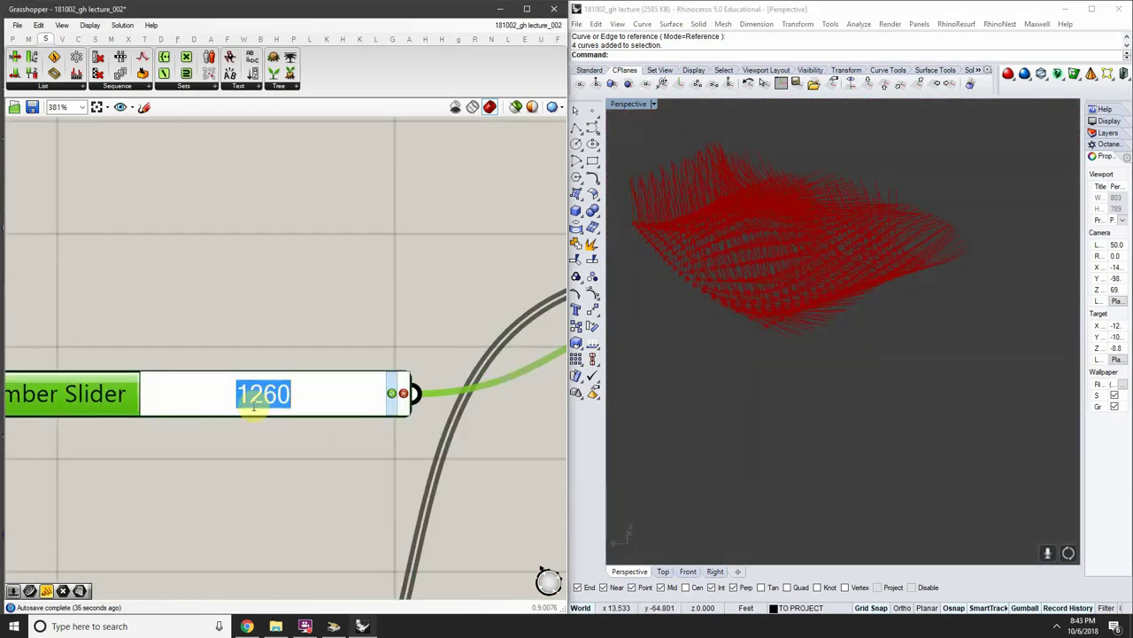
{"action": "type", "text": "1259"}
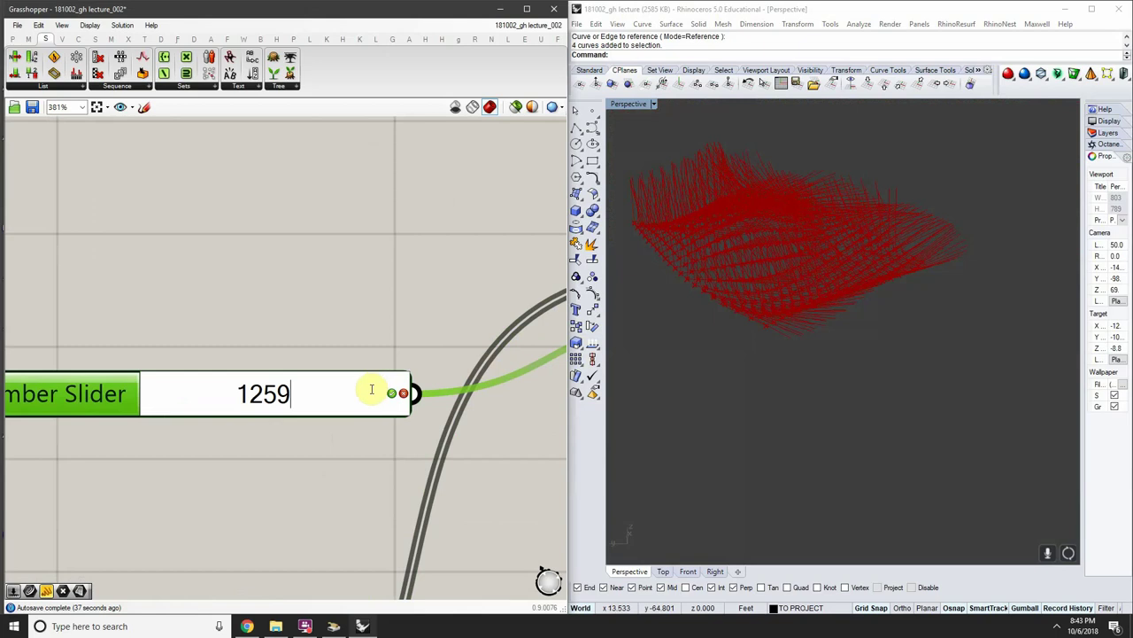
{"action": "key", "text": "Return"}
Locate the line picked by index 1259 among the tangent and curvature lines in the viewport
{"action": "right_click_drag", "start_coordinate": [878, 278], "coordinate": [671, 333]}
{"action": "scroll", "coordinate": [481, 324], "scroll_direction": "down", "scroll_amount": 5}
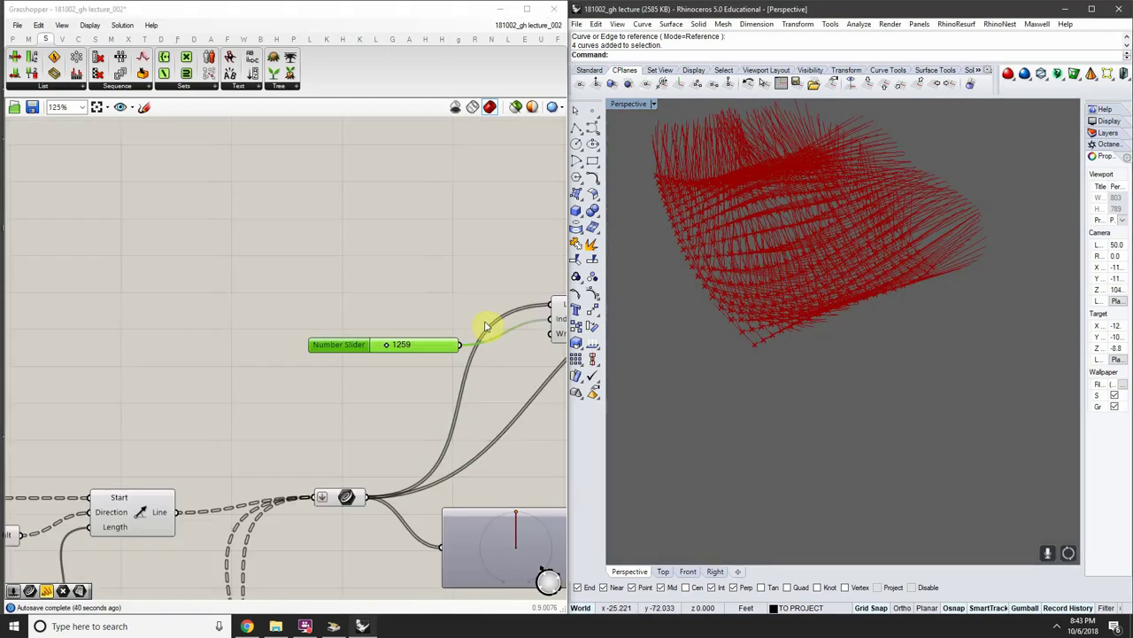
{"action": "left_click", "coordinate": [269, 303]}
{"action": "right_click_drag", "start_coordinate": [761, 257], "coordinate": [852, 350]}
{"action": "scroll", "coordinate": [1040, 301], "scroll_direction": "up", "scroll_amount": 5}
{"action": "scroll", "coordinate": [816, 371], "scroll_direction": "down", "scroll_amount": 3}
{"action": "scroll", "coordinate": [893, 350], "scroll_direction": "down", "scroll_amount": 10}
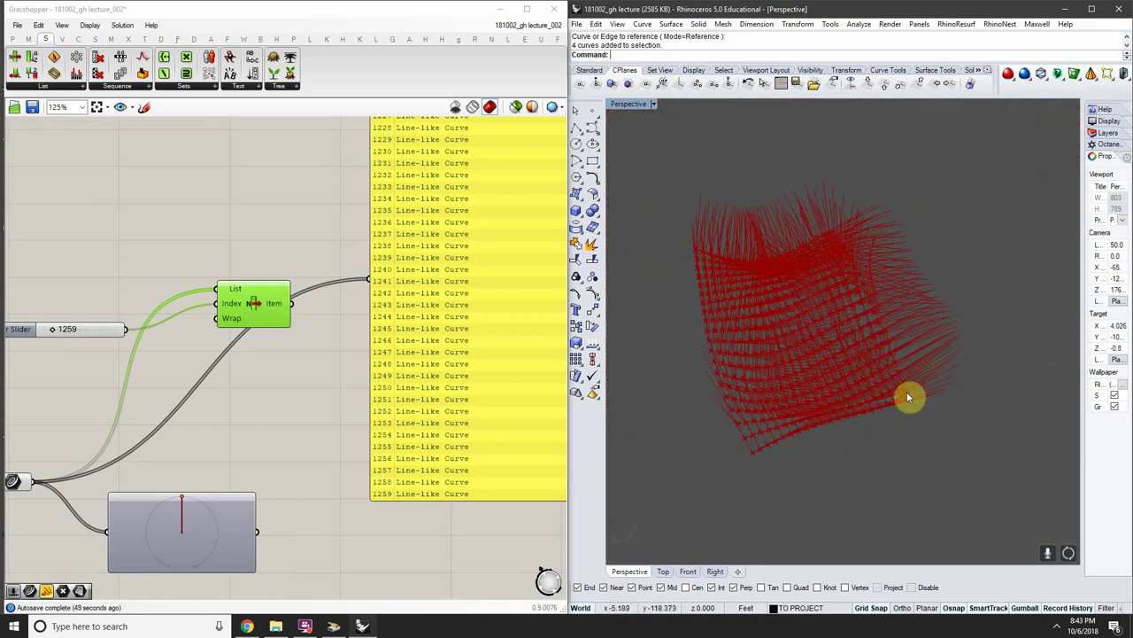
{"action": "scroll", "coordinate": [907, 391], "scroll_direction": "up", "scroll_amount": 2}
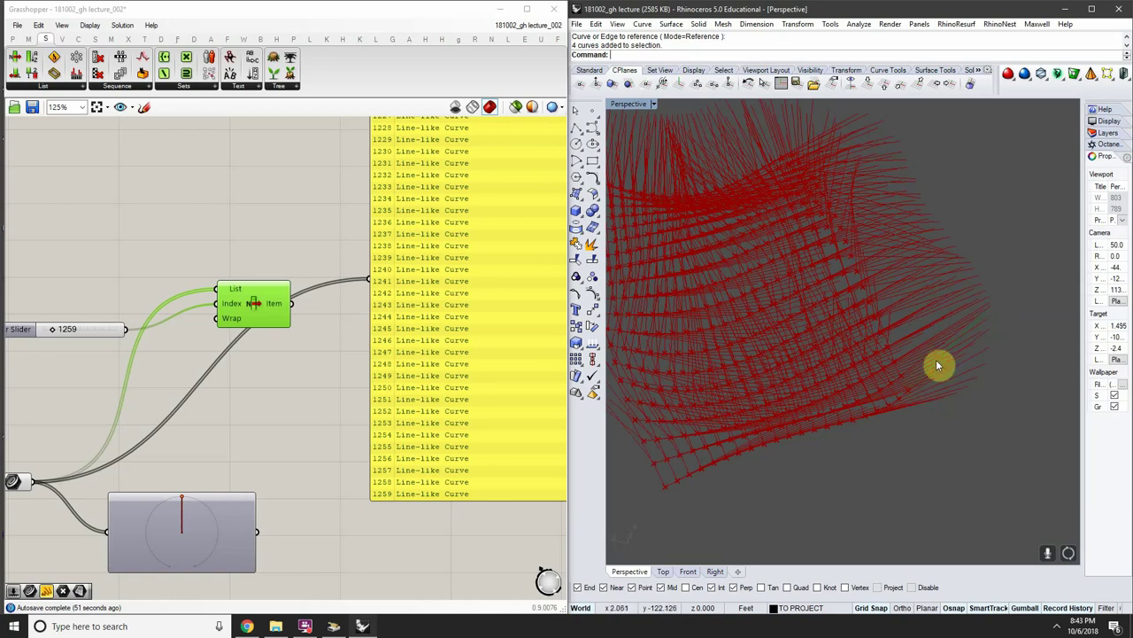
Review the Gradient's limit inputs and the List Length component against the last index in the panel
{"action": "right_click_drag", "start_coordinate": [282, 462], "coordinate": [343, 358]}
{"action": "scroll", "coordinate": [334, 369], "scroll_direction": "down", "scroll_amount": 3}
{"action": "scroll", "coordinate": [293, 392], "scroll_direction": "up", "scroll_amount": 2}
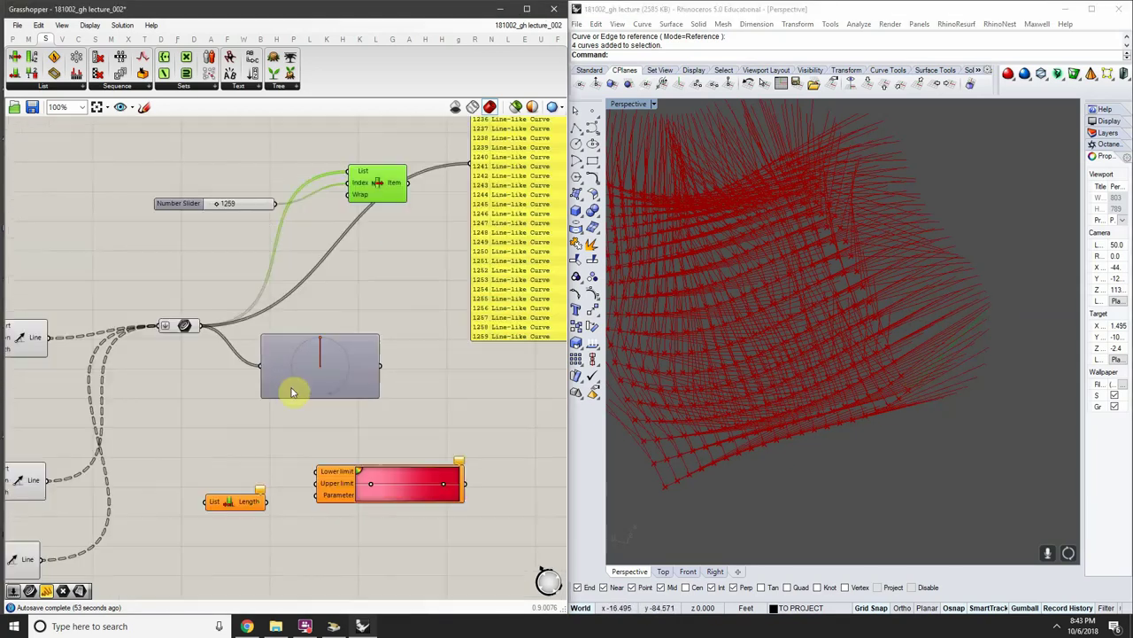
{"action": "scroll", "coordinate": [298, 468], "scroll_direction": "up", "scroll_amount": 2}
{"action": "left_click", "coordinate": [356, 476]}
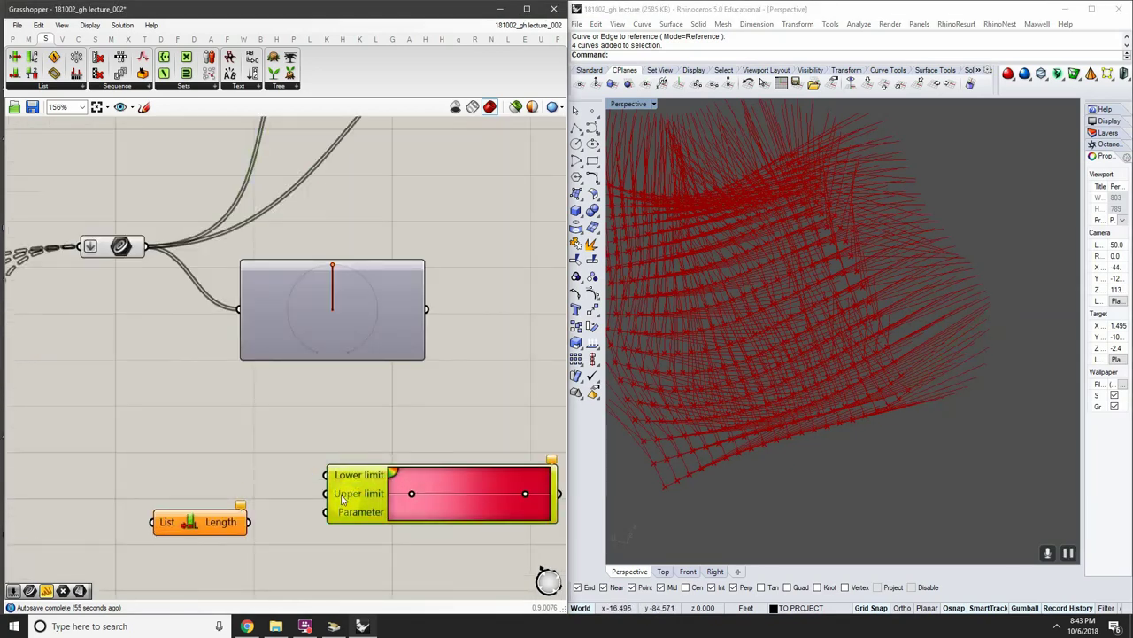
{"action": "scroll", "coordinate": [344, 500], "scroll_direction": "down", "scroll_amount": 4}
{"action": "scroll", "coordinate": [407, 402], "scroll_direction": "up", "scroll_amount": 4}
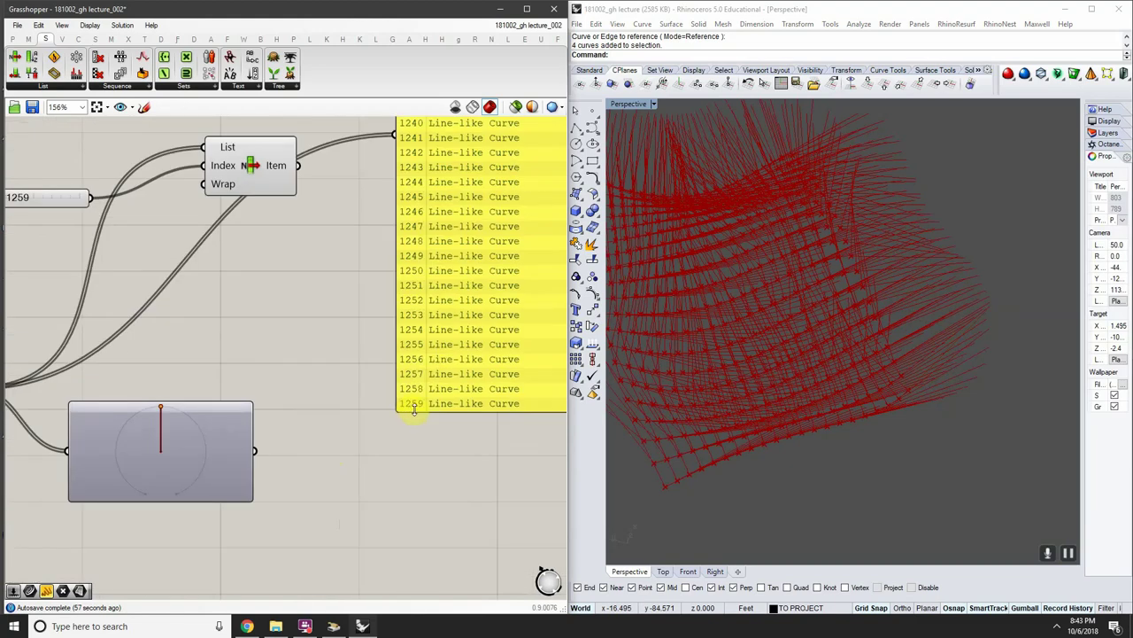
Connect the flattened Curve list to the List input of the List Length component
{"action": "scroll", "coordinate": [415, 409], "scroll_direction": "down", "scroll_amount": 1}
{"action": "right_click_drag", "start_coordinate": [356, 437], "coordinate": [544, 334]}
{"action": "scroll", "coordinate": [331, 376], "scroll_direction": "up", "scroll_amount": 1}
{"action": "scroll", "coordinate": [269, 272], "scroll_direction": "down", "scroll_amount": 4}
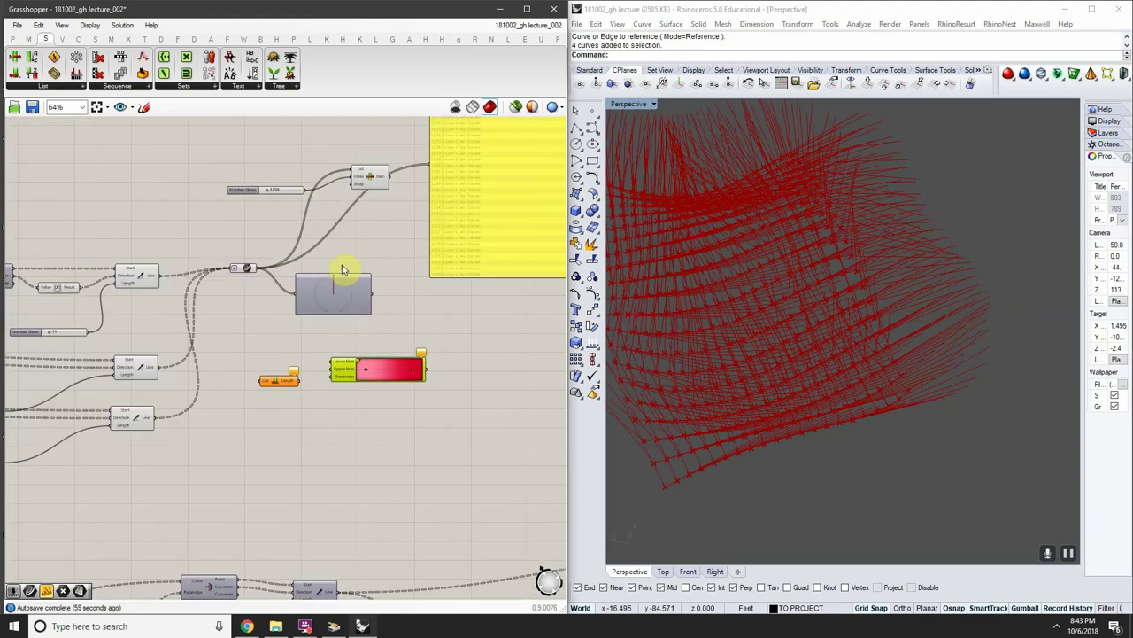
{"action": "scroll", "coordinate": [344, 271], "scroll_direction": "up", "scroll_amount": 2}
{"action": "scroll", "coordinate": [126, 392], "scroll_direction": "up", "scroll_amount": 3}
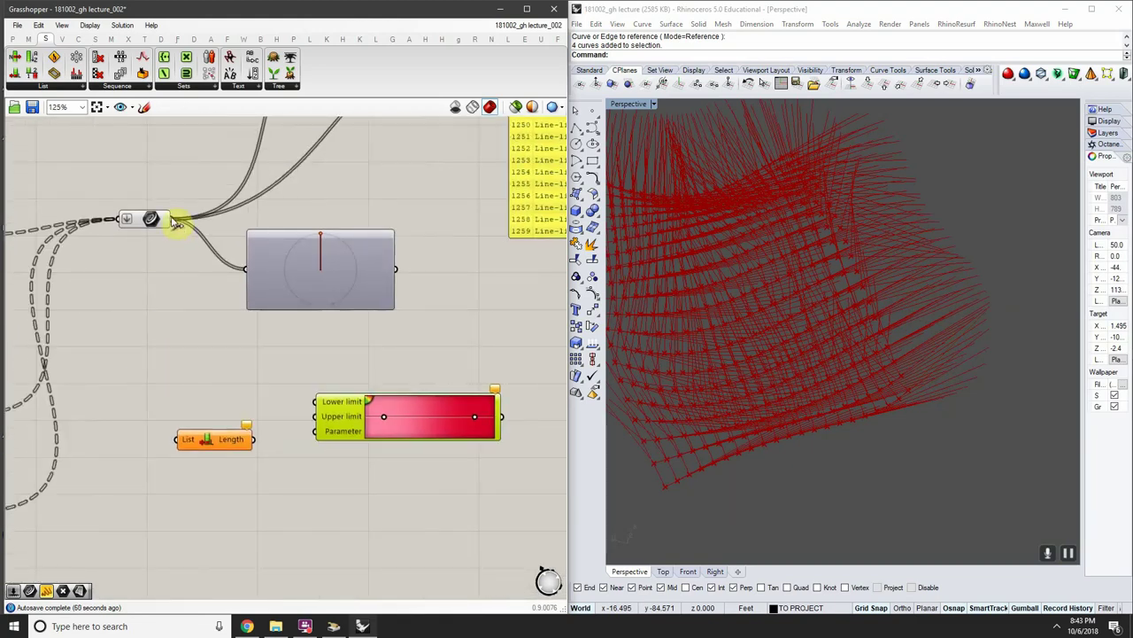
{"action": "left_click_drag", "start_coordinate": [171, 219], "coordinate": [178, 439]}
{"action": "scroll", "coordinate": [211, 444], "scroll_direction": "up", "scroll_amount": 2}
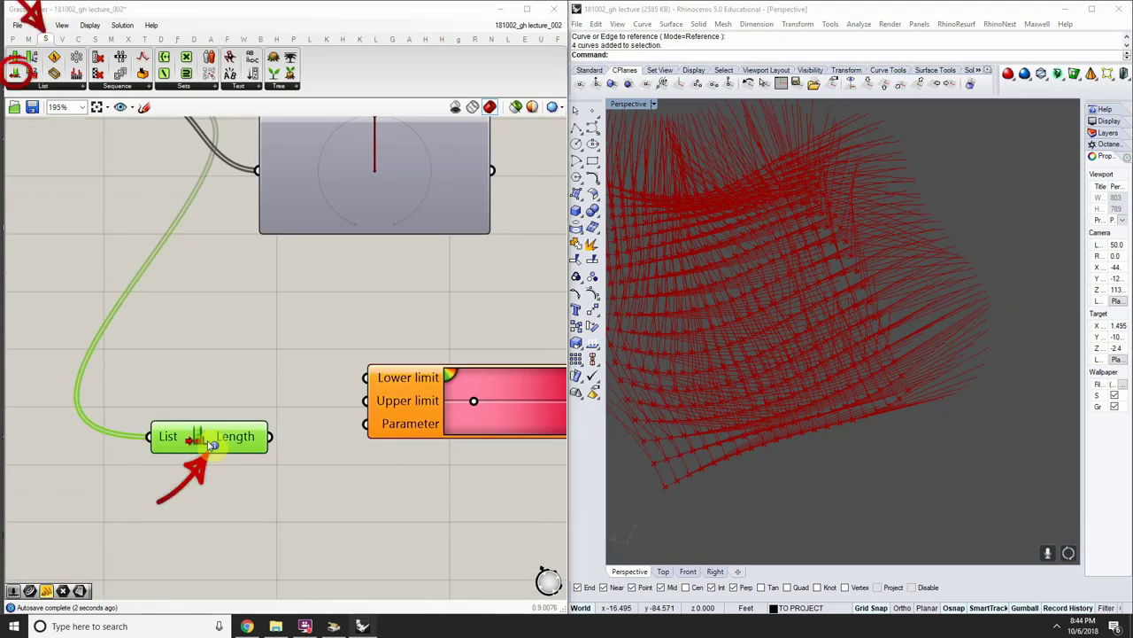
{"action": "scroll", "coordinate": [239, 416], "scroll_direction": "down", "scroll_amount": 4}
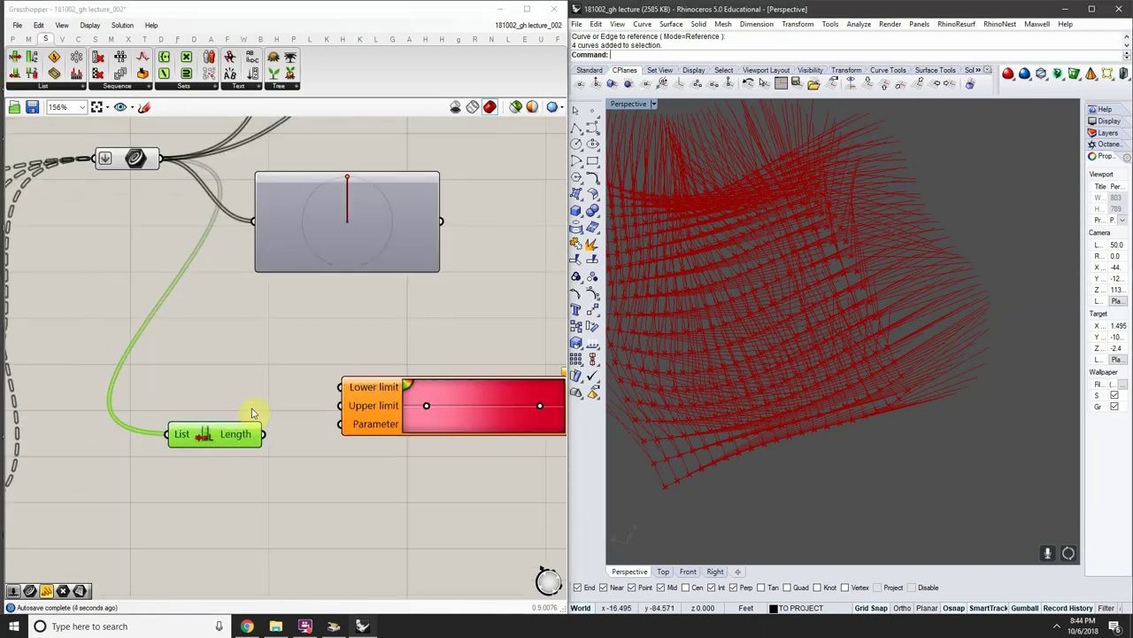
Duplicate the curve list's panel, feed it the List Length output and place the copy below the Gradient
{"action": "left_click", "coordinate": [336, 246]}
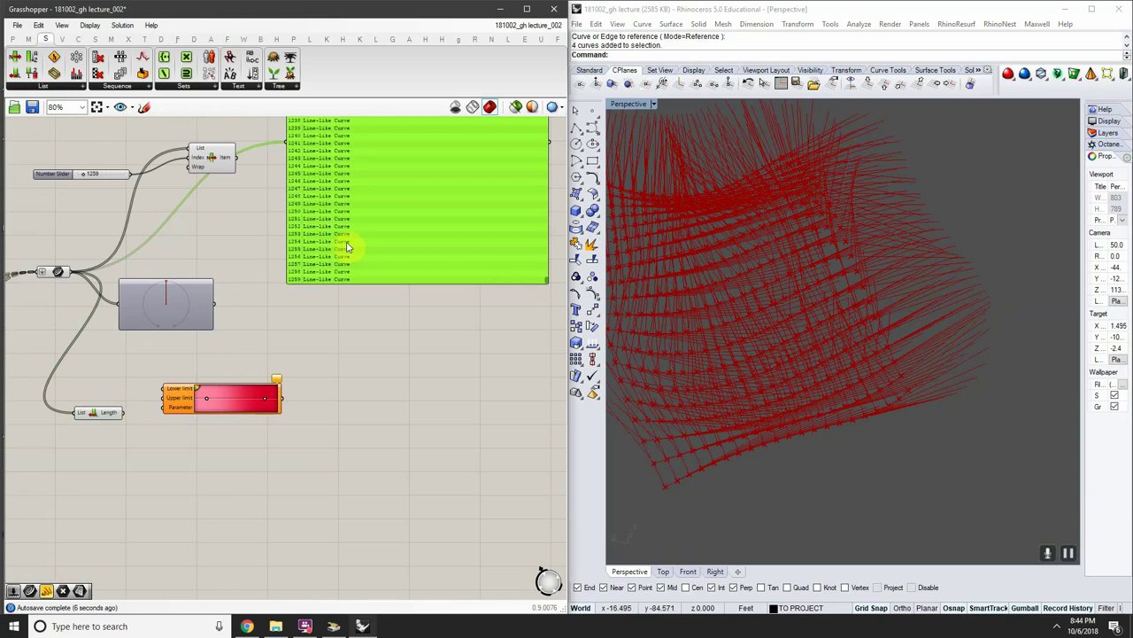
{"action": "scroll", "coordinate": [354, 245], "scroll_direction": "down", "scroll_amount": 3}
{"action": "scroll", "coordinate": [354, 244], "scroll_direction": "down", "scroll_amount": 1}
{"action": "left_click_drag", "start_coordinate": [354, 244], "coordinate": [390, 355]}
{"action": "scroll", "coordinate": [260, 324], "scroll_direction": "up", "scroll_amount": 5}
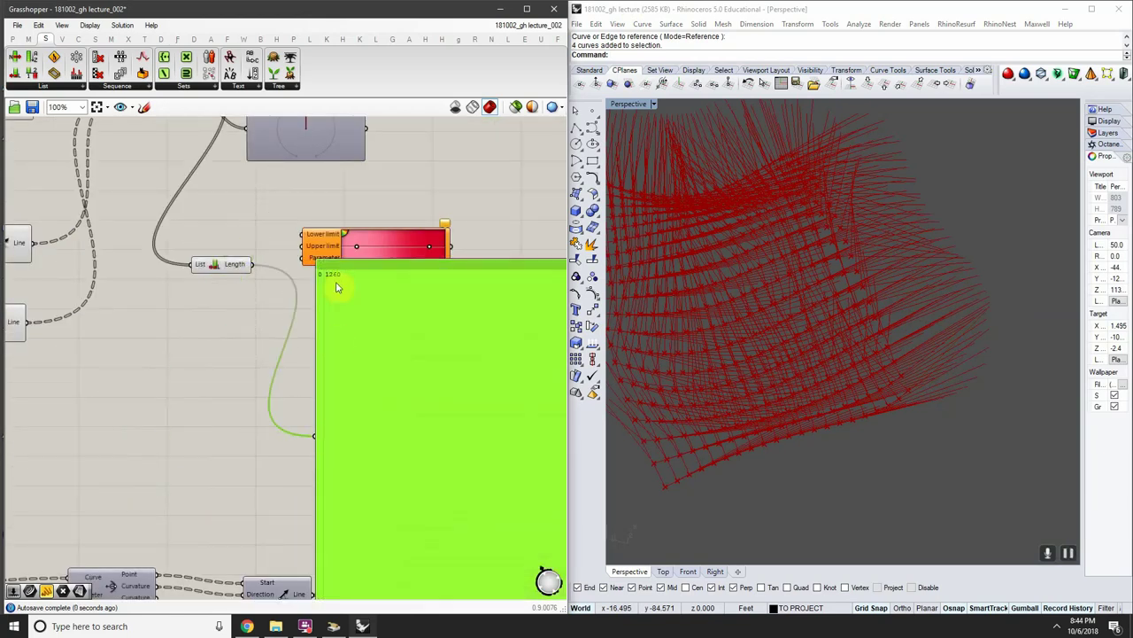
{"action": "scroll", "coordinate": [324, 263], "scroll_direction": "up", "scroll_amount": 4}
{"action": "scroll", "coordinate": [327, 270], "scroll_direction": "down", "scroll_amount": 5}
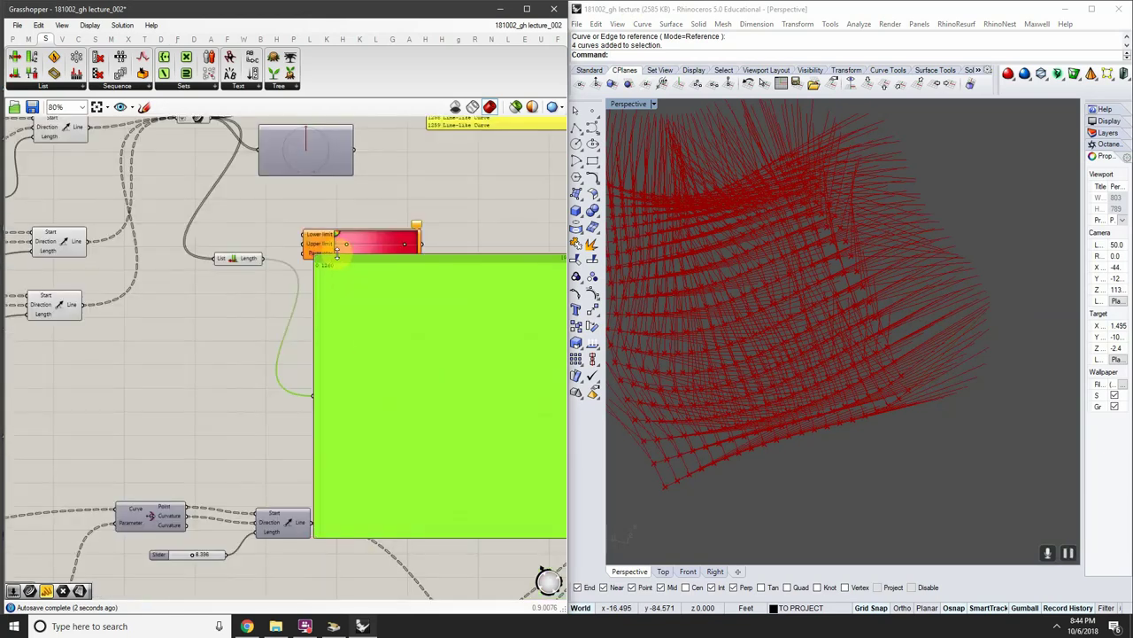
{"action": "left_click_drag", "start_coordinate": [337, 257], "coordinate": [393, 399]}
Connect the List Length output to the Gradient's Upper limit input
{"action": "scroll", "coordinate": [286, 259], "scroll_direction": "up", "scroll_amount": 4}
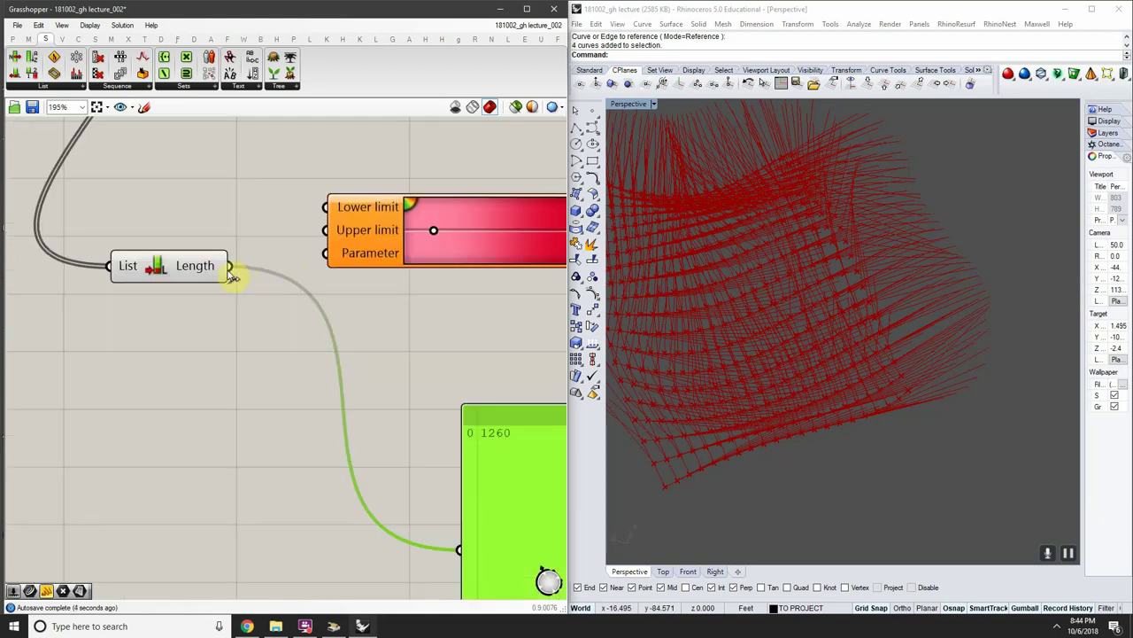
{"action": "left_click_drag", "start_coordinate": [229, 266], "coordinate": [325, 229]}
{"action": "scroll", "coordinate": [324, 230], "scroll_direction": "down", "scroll_amount": 4}
{"action": "scroll", "coordinate": [319, 257], "scroll_direction": "up", "scroll_amount": 6}
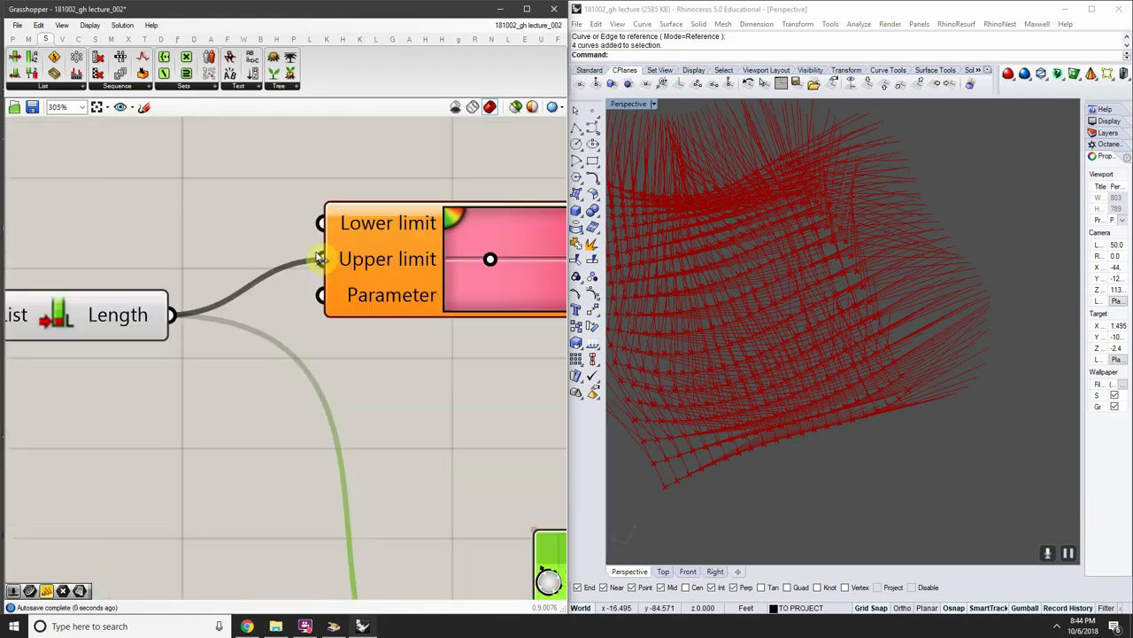
{"action": "scroll", "coordinate": [390, 266], "scroll_direction": "down", "scroll_amount": 5}
{"action": "scroll", "coordinate": [306, 295], "scroll_direction": "up", "scroll_amount": 2}
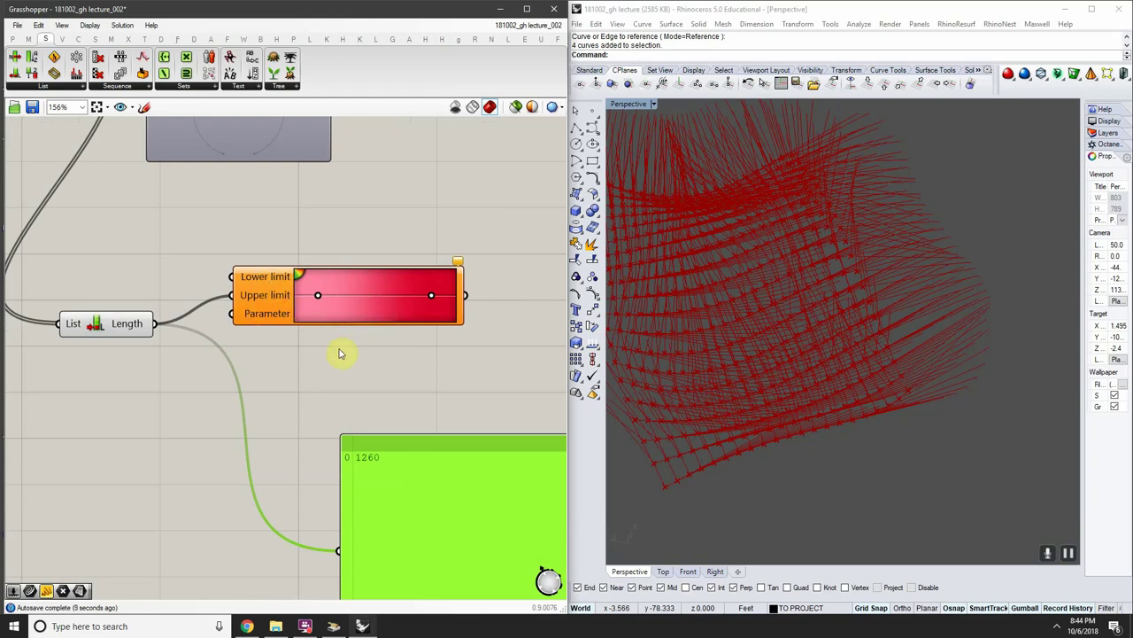
{"action": "scroll", "coordinate": [298, 328], "scroll_direction": "up", "scroll_amount": 4}
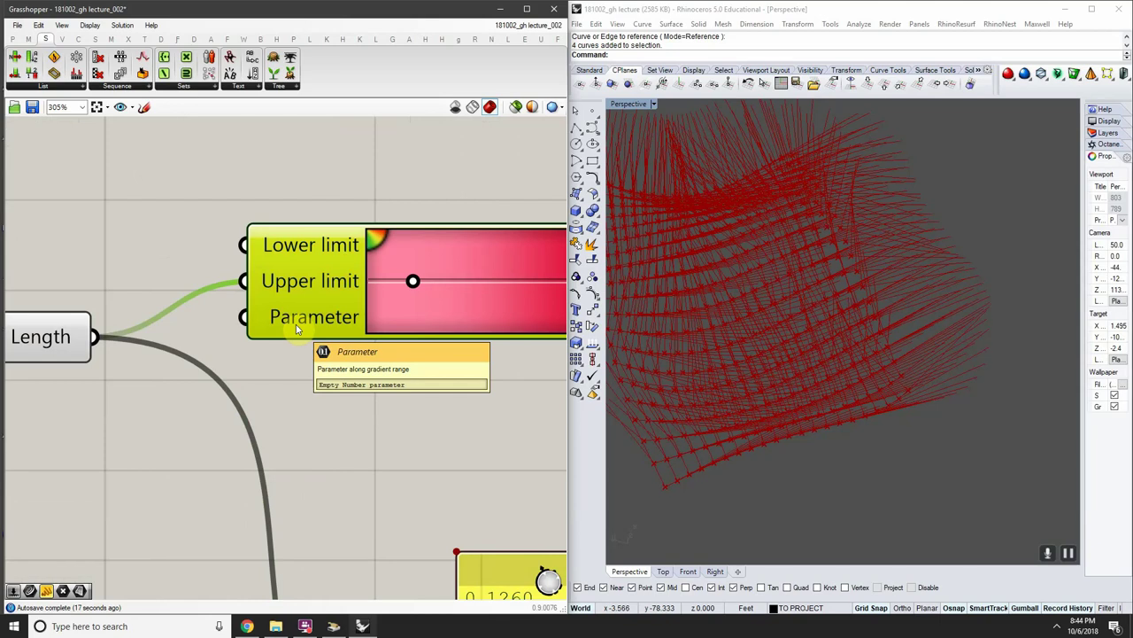
{"action": "scroll", "coordinate": [296, 329], "scroll_direction": "down", "scroll_amount": 3}
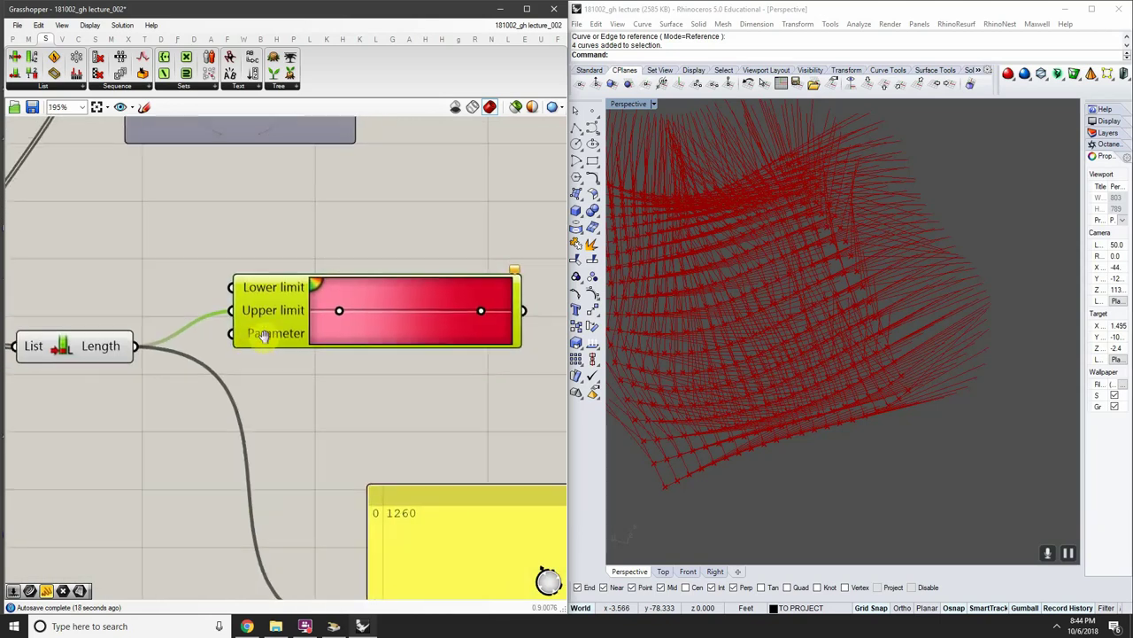
{"action": "scroll", "coordinate": [264, 342], "scroll_direction": "up", "scroll_amount": 1}
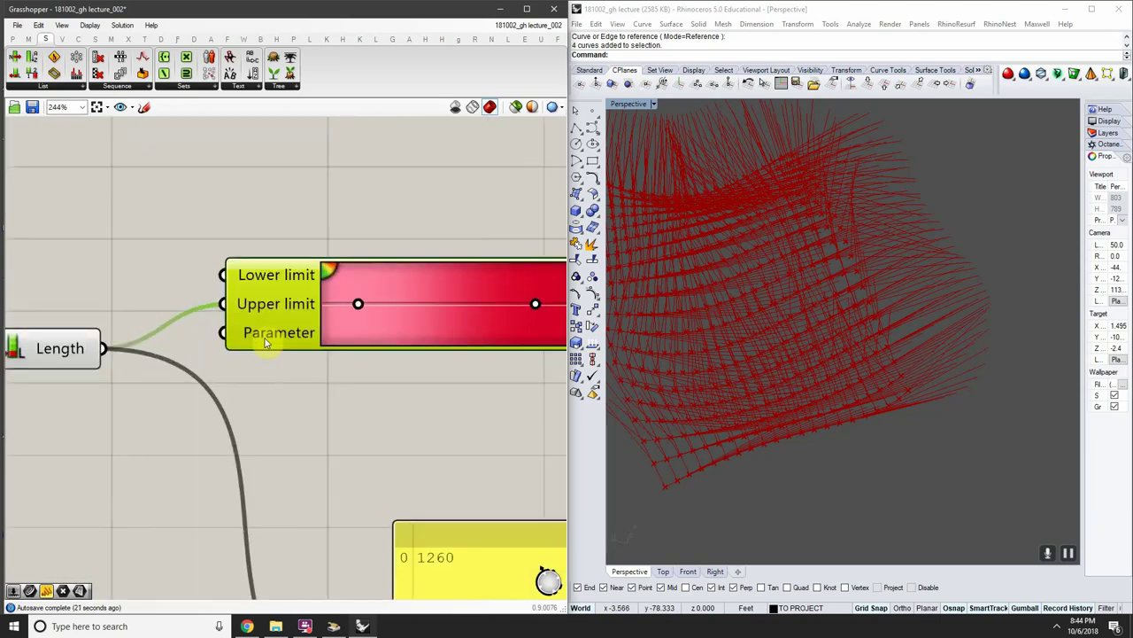
{"action": "scroll", "coordinate": [265, 342], "scroll_direction": "down", "scroll_amount": 6}
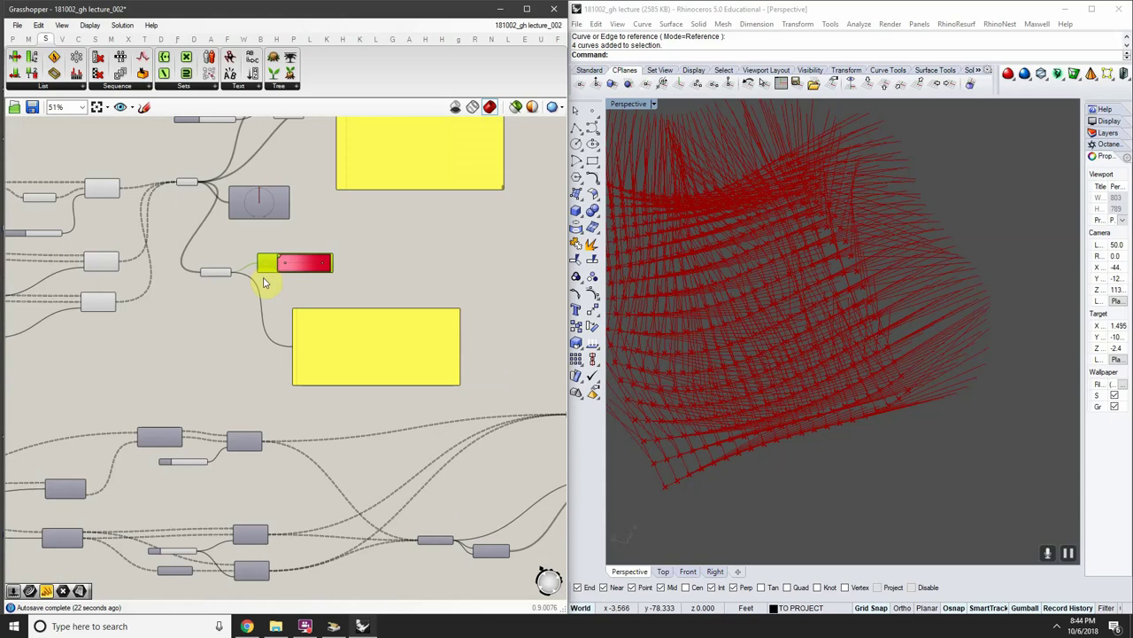
Delete the dial-like component fed by the Curve list, located above the Gradient
{"action": "scroll", "coordinate": [286, 351], "scroll_direction": "up", "scroll_amount": 3}
{"action": "right_click_drag", "start_coordinate": [286, 351], "coordinate": [336, 439]}
{"action": "right_click_drag", "start_coordinate": [132, 254], "coordinate": [239, 353]}
{"action": "scroll", "coordinate": [239, 352], "scroll_direction": "up", "scroll_amount": 2}
{"action": "scroll", "coordinate": [268, 308], "scroll_direction": "down", "scroll_amount": 3}
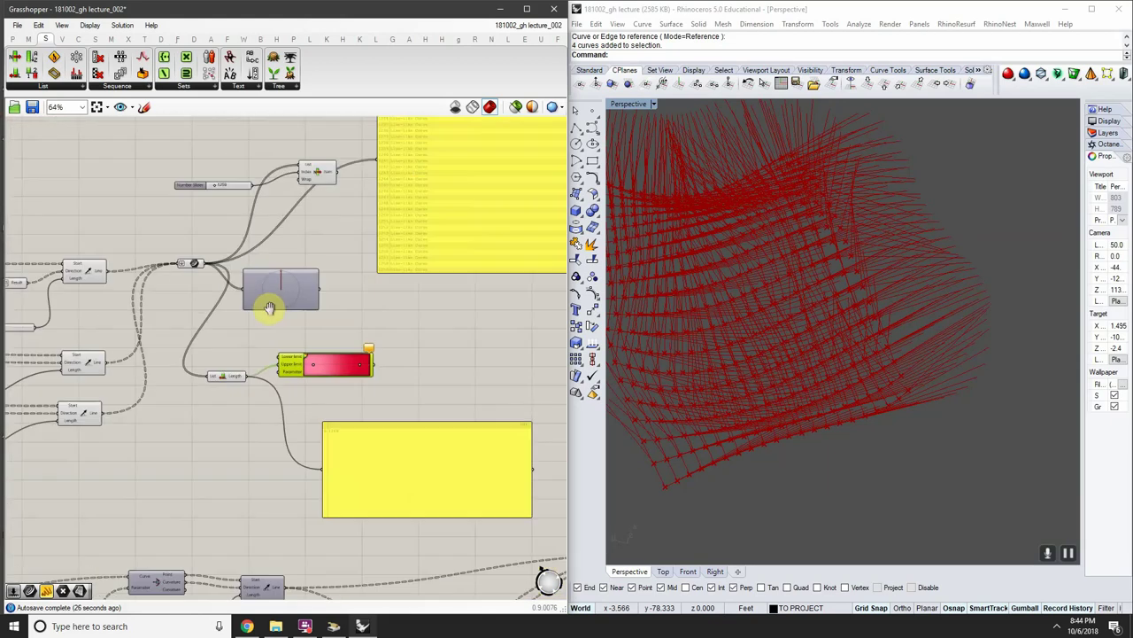
{"action": "right_click_drag", "start_coordinate": [456, 345], "coordinate": [283, 348]}
{"action": "scroll", "coordinate": [130, 325], "scroll_direction": "up", "scroll_amount": 2}
{"action": "left_click_drag", "start_coordinate": [197, 334], "coordinate": [115, 288]}
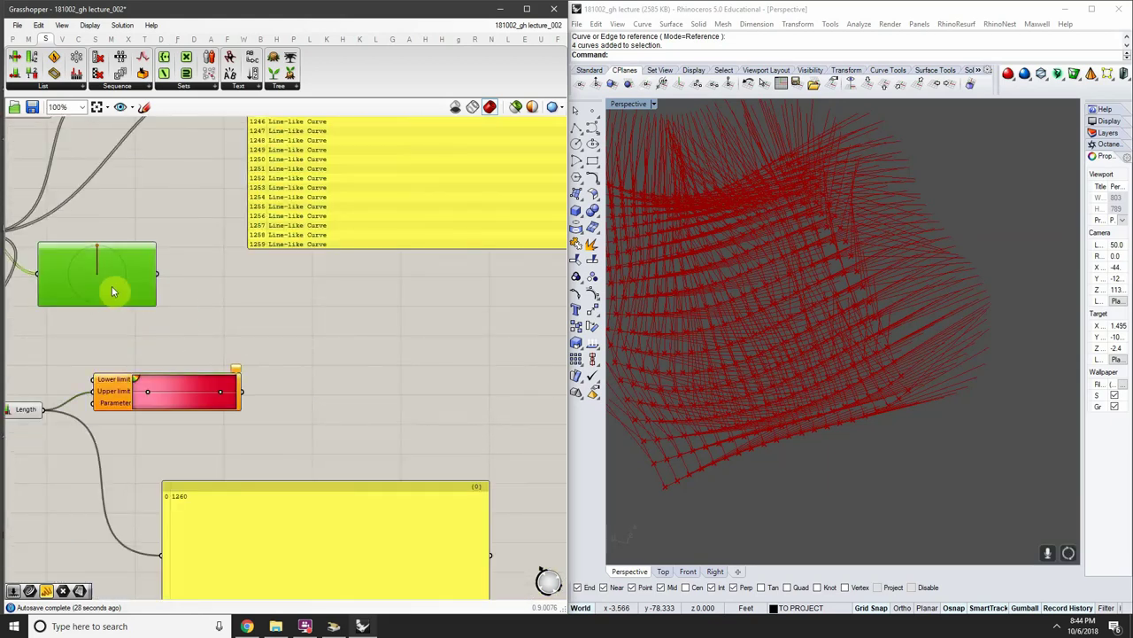
{"action": "key", "text": "Delete"}
Move the panel listing the curves farther to the right, away from the List Item component
{"action": "right_click_drag", "start_coordinate": [131, 288], "coordinate": [278, 324]}
{"action": "scroll", "coordinate": [279, 326], "scroll_direction": "down", "scroll_amount": 1}
{"action": "scroll", "coordinate": [320, 388], "scroll_direction": "up", "scroll_amount": 1}
{"action": "left_click", "coordinate": [319, 414]}
{"action": "right_click_drag", "start_coordinate": [460, 248], "coordinate": [397, 343]}
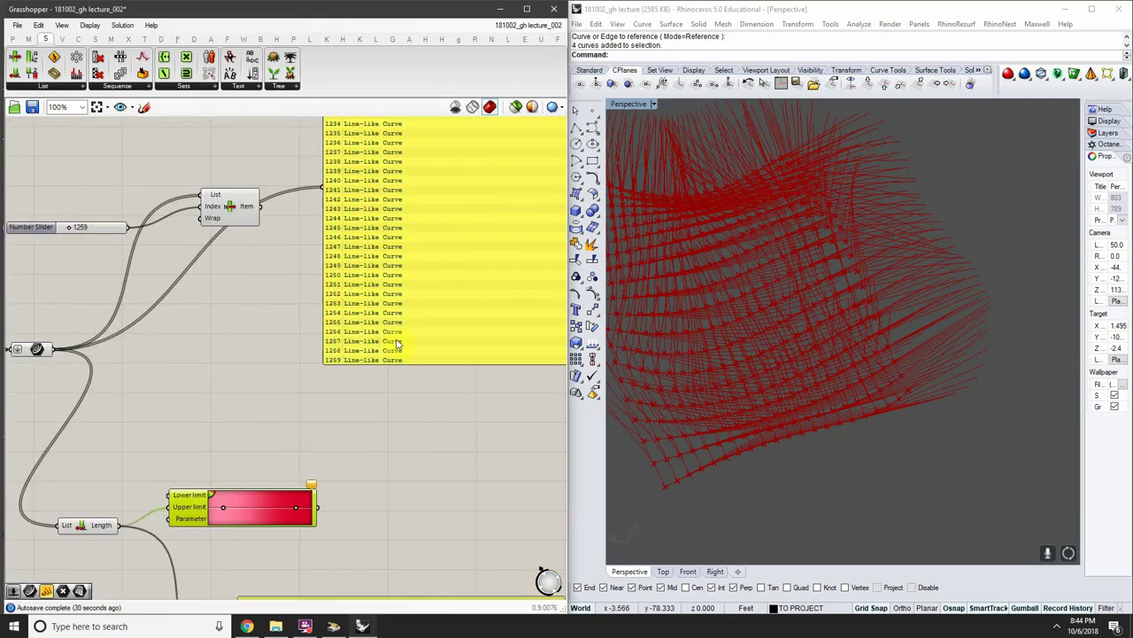
{"action": "left_click_drag", "start_coordinate": [396, 343], "coordinate": [608, 324]}
{"action": "right_click_drag", "start_coordinate": [275, 340], "coordinate": [266, 341]}
{"action": "right_click_drag", "start_coordinate": [48, 352], "coordinate": [209, 354]}
{"action": "left_click", "coordinate": [440, 512]}
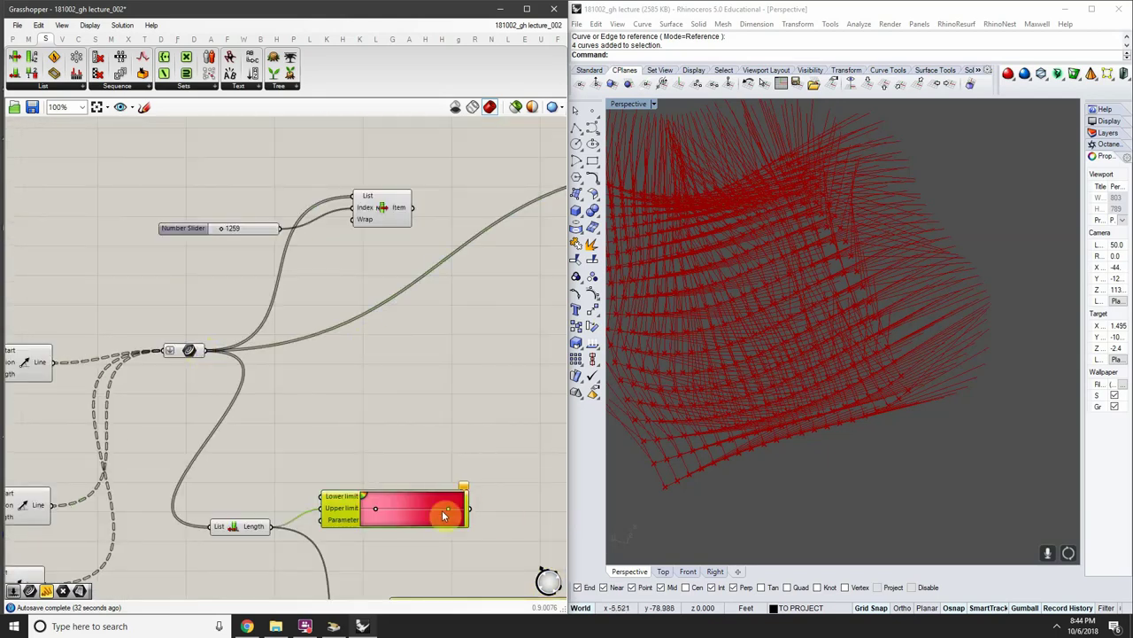
Shift the flattened Curve parameter to the right so that it sits above the List Length component
{"action": "left_click_drag", "start_coordinate": [493, 427], "coordinate": [444, 528]}
{"action": "scroll", "coordinate": [433, 517], "scroll_direction": "up", "scroll_amount": 3}
{"action": "scroll", "coordinate": [434, 487], "scroll_direction": "down", "scroll_amount": 2}
{"action": "right_click_drag", "start_coordinate": [386, 425], "coordinate": [262, 408]}
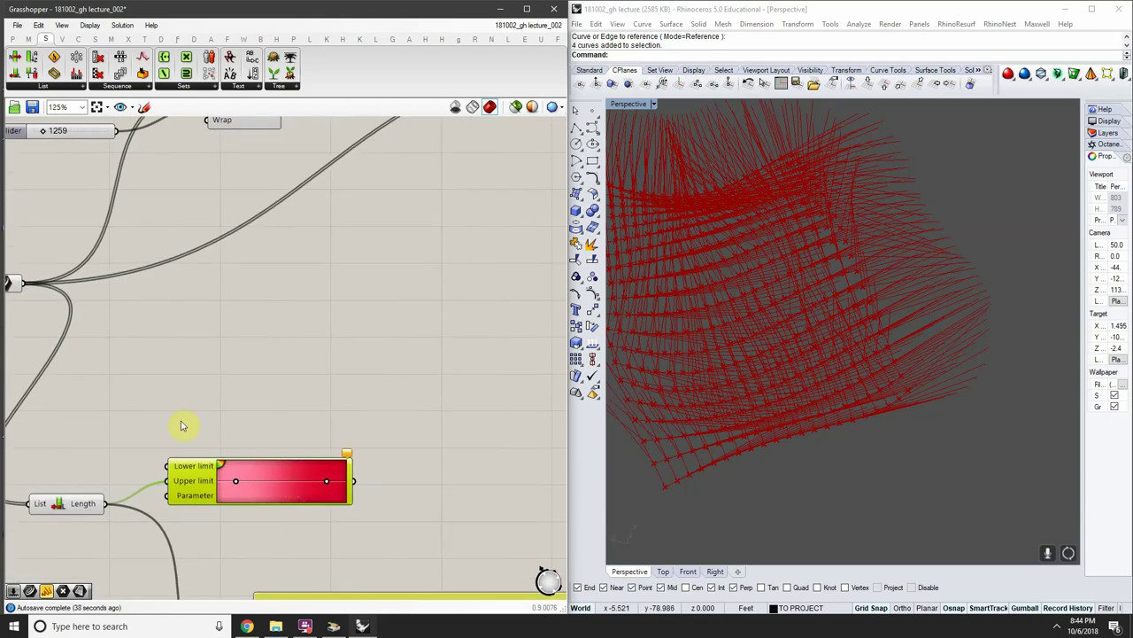
{"action": "right_click_drag", "start_coordinate": [127, 244], "coordinate": [186, 222]}
{"action": "left_click_drag", "start_coordinate": [127, 219], "coordinate": [57, 309]}
{"action": "left_click_drag", "start_coordinate": [68, 263], "coordinate": [145, 262]}
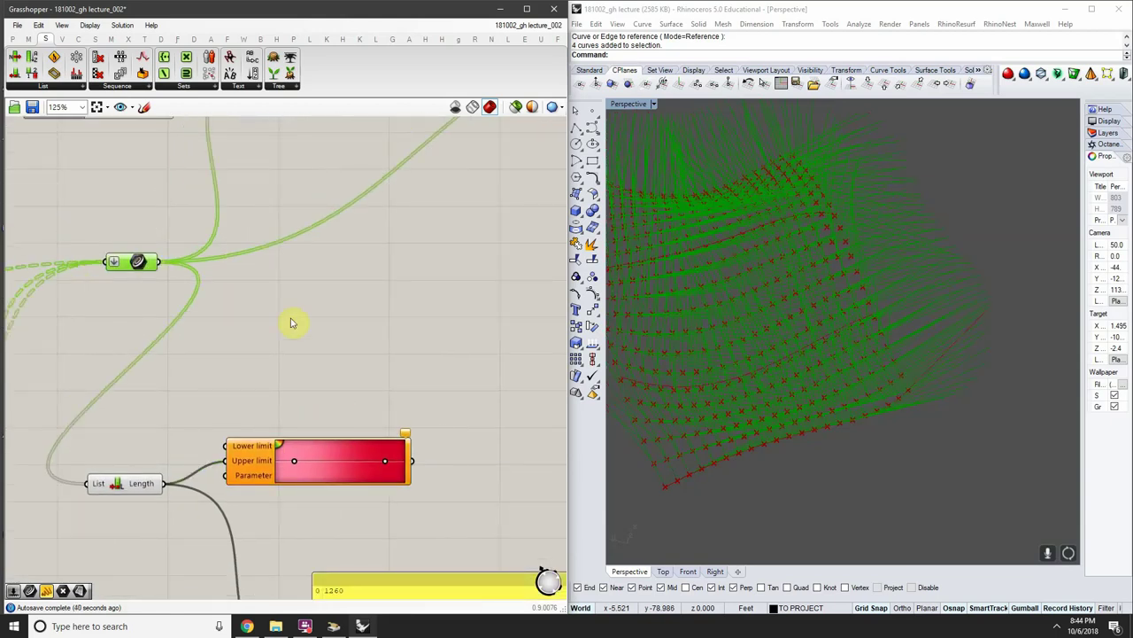
{"action": "double_click", "coordinate": [413, 352]}
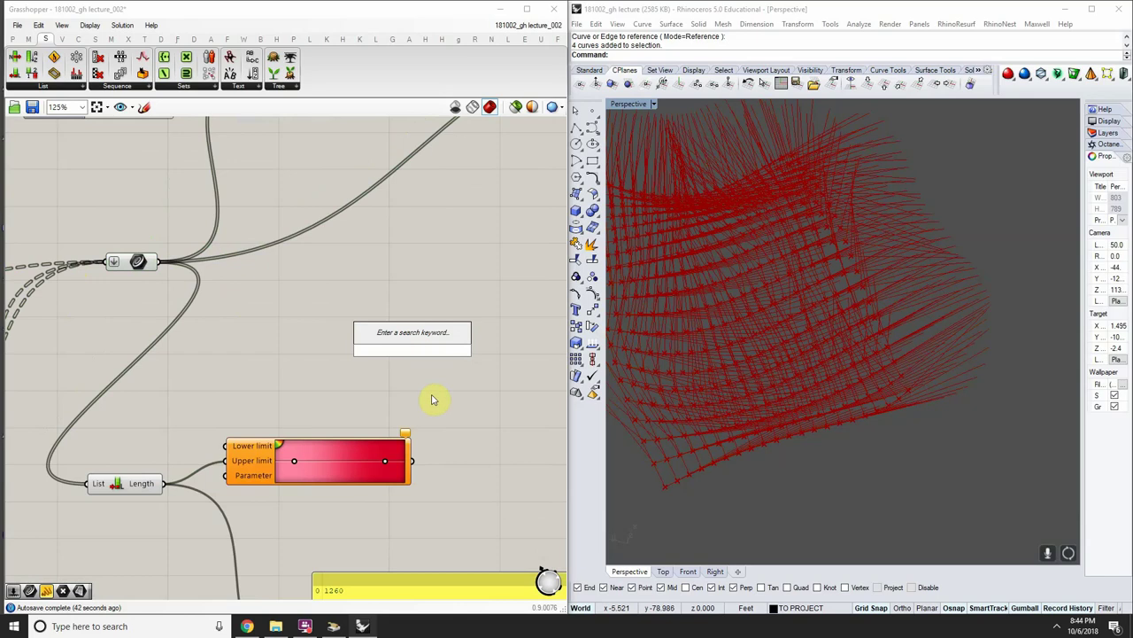
{"action": "type", "text": "color"}
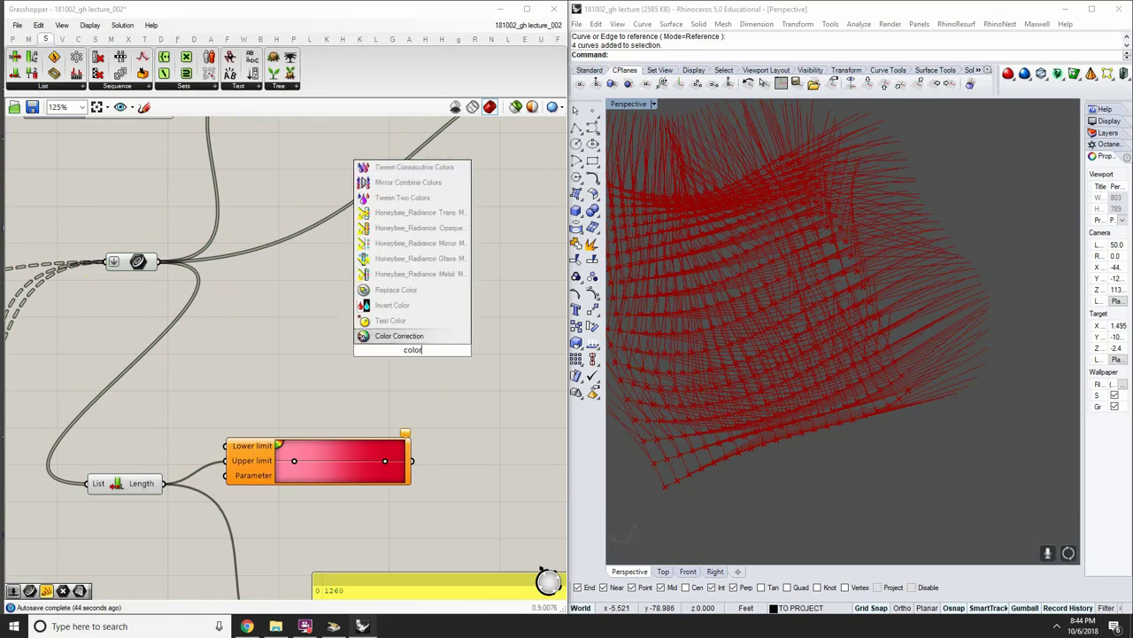
{"action": "type", "text": " swatch"}
{"action": "key", "text": "BackSpace"}
{"action": "key", "text": "BackSpace"}
{"action": "key", "text": "BackSpace"}
{"action": "key", "text": "BackSpace"}
{"action": "key", "text": "BackSpace"}
{"action": "key", "text": "BackSpace"}
{"action": "key", "text": "BackSpace"}
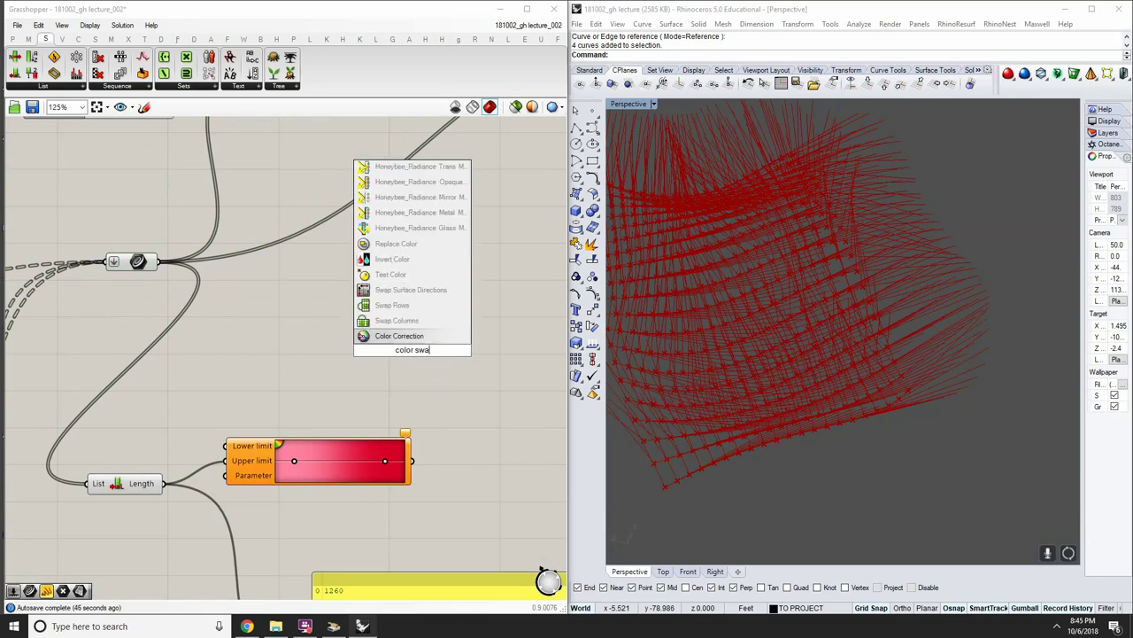
{"action": "left_click", "coordinate": [433, 400]}
{"action": "scroll", "coordinate": [432, 399], "scroll_direction": "down", "scroll_amount": 5}
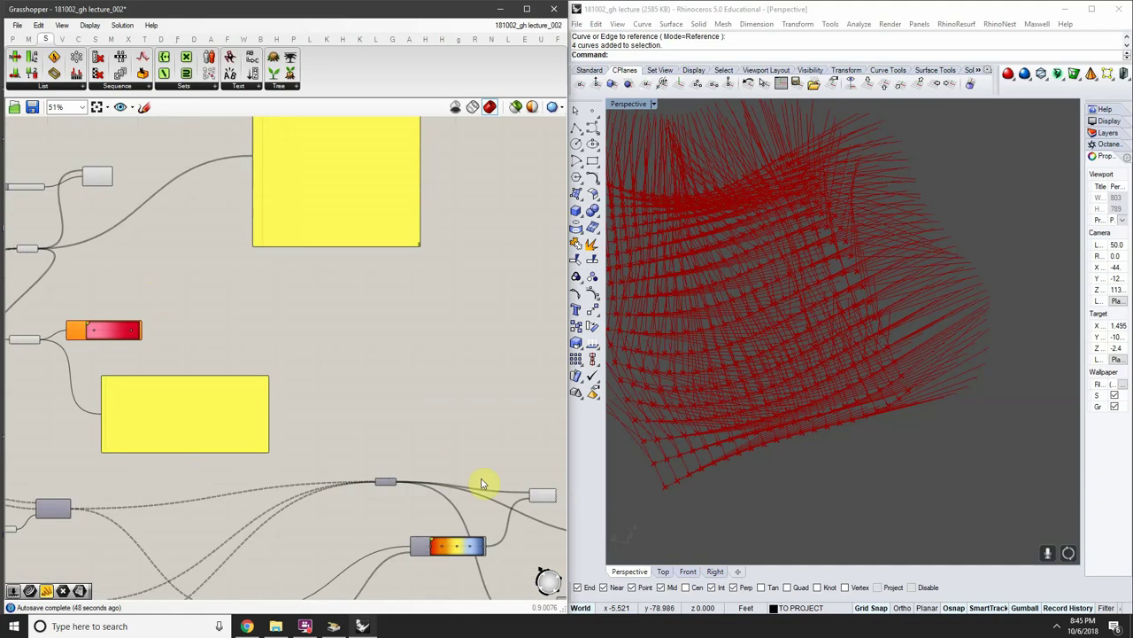
{"action": "scroll", "coordinate": [551, 512], "scroll_direction": "up", "scroll_amount": 4}
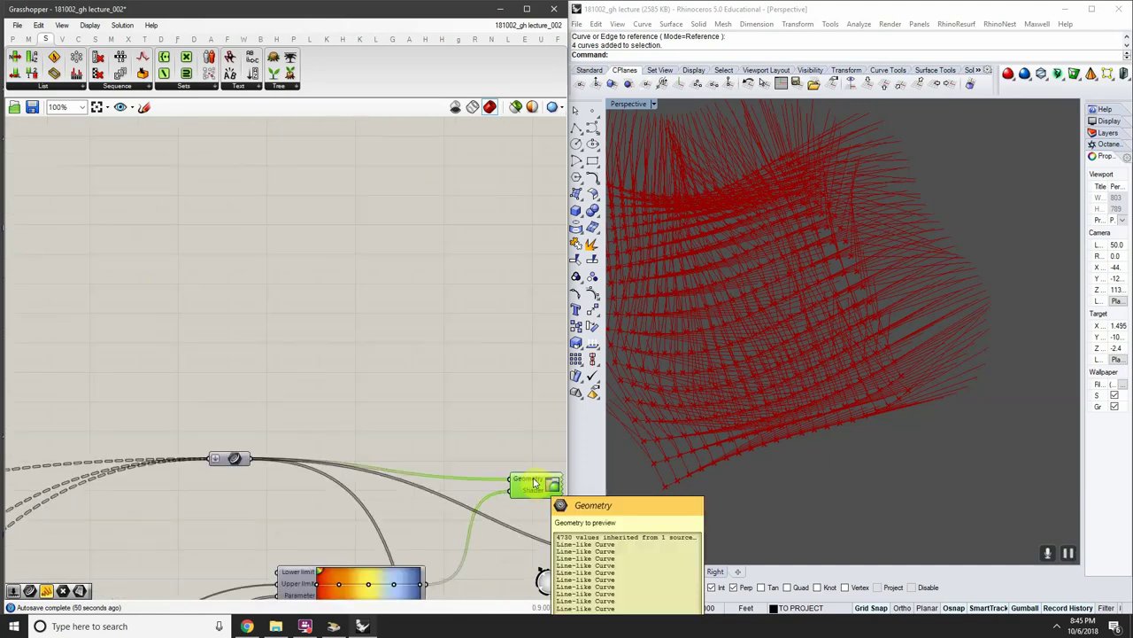
{"action": "scroll", "coordinate": [534, 482], "scroll_direction": "down", "scroll_amount": 1}
{"action": "left_click_drag", "start_coordinate": [534, 483], "coordinate": [116, 185], "text": "alt"}
{"action": "scroll", "coordinate": [116, 185], "scroll_direction": "up", "scroll_amount": 1}
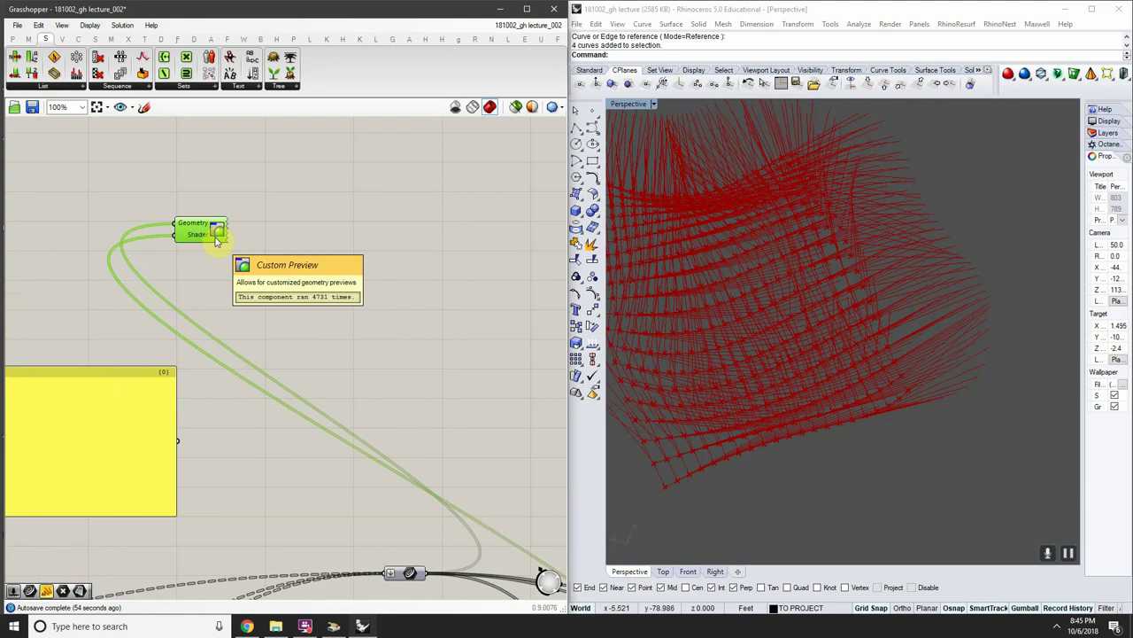
{"action": "key", "text": "Delete"}
Add a Custom Preview component and place it to the right of the Gradient
{"action": "right_click_drag", "start_coordinate": [469, 487], "coordinate": [132, 141]}
{"action": "double_click", "coordinate": [201, 320]}
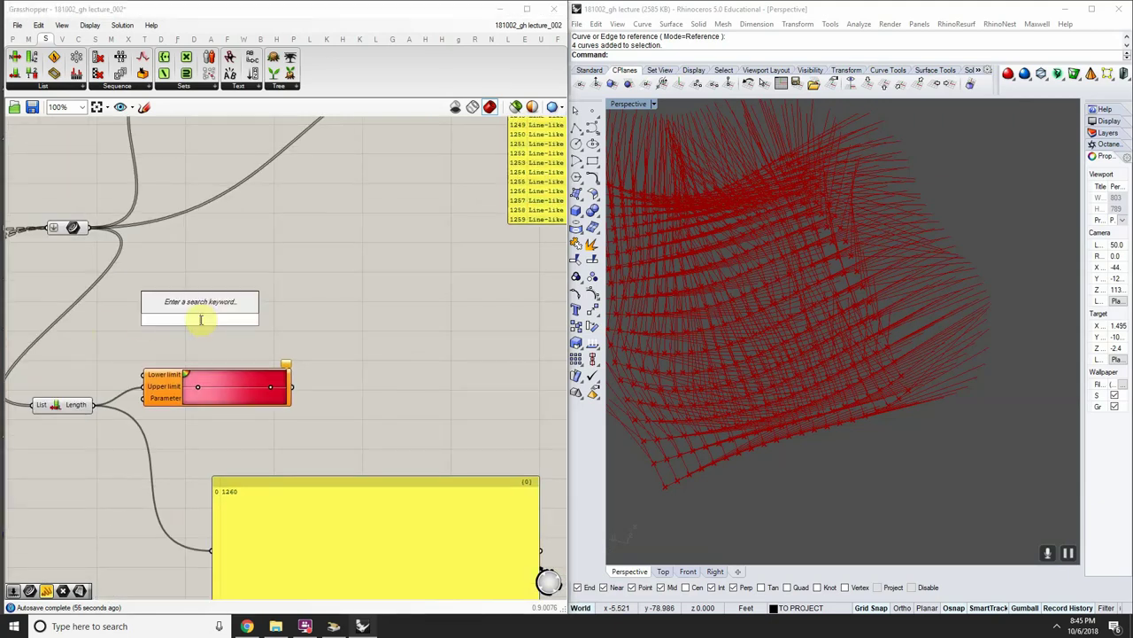
{"action": "type", "text": "custom plreview"}
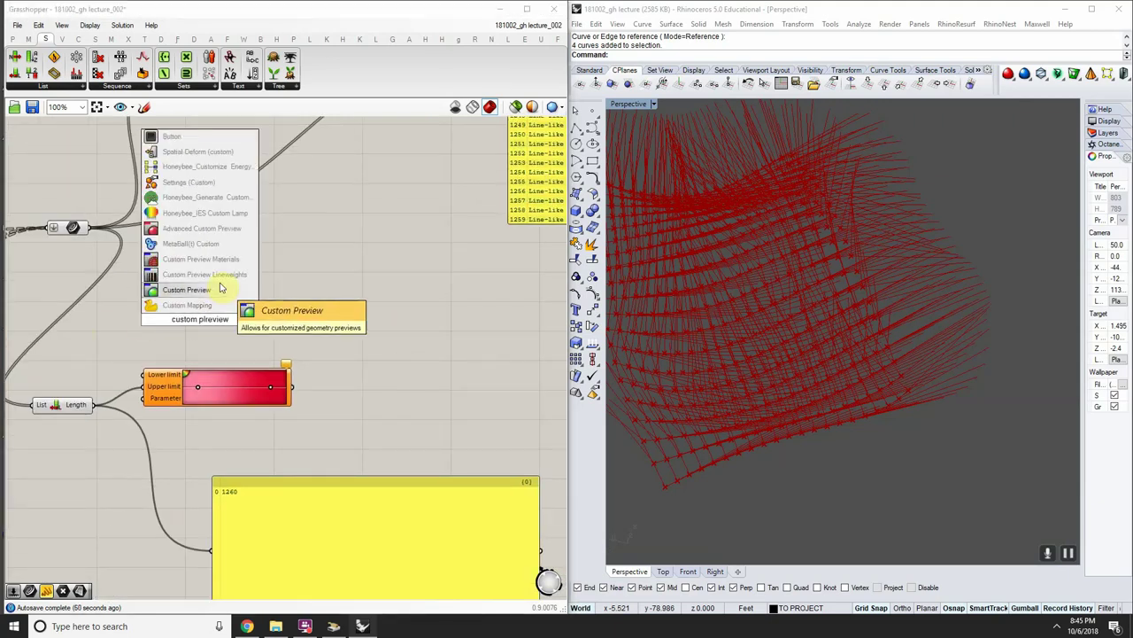
{"action": "left_click", "coordinate": [217, 289]}
{"action": "left_click_drag", "start_coordinate": [187, 327], "coordinate": [279, 333]}
{"action": "left_click", "coordinate": [279, 336], "text": "ctrl+alt"}
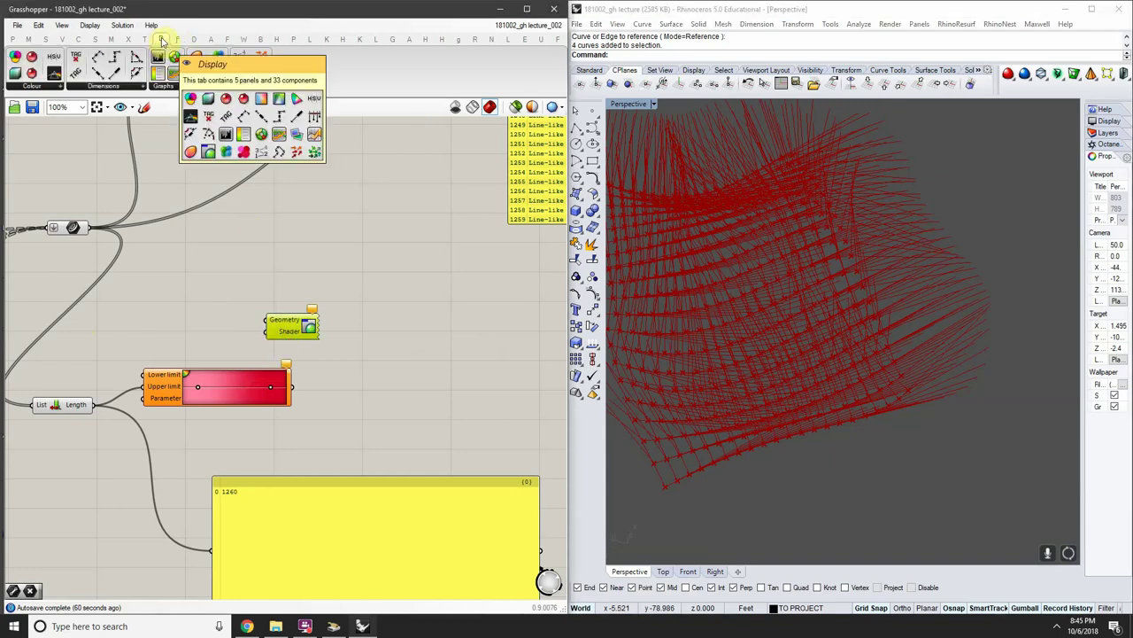
{"action": "left_click", "coordinate": [225, 86]}
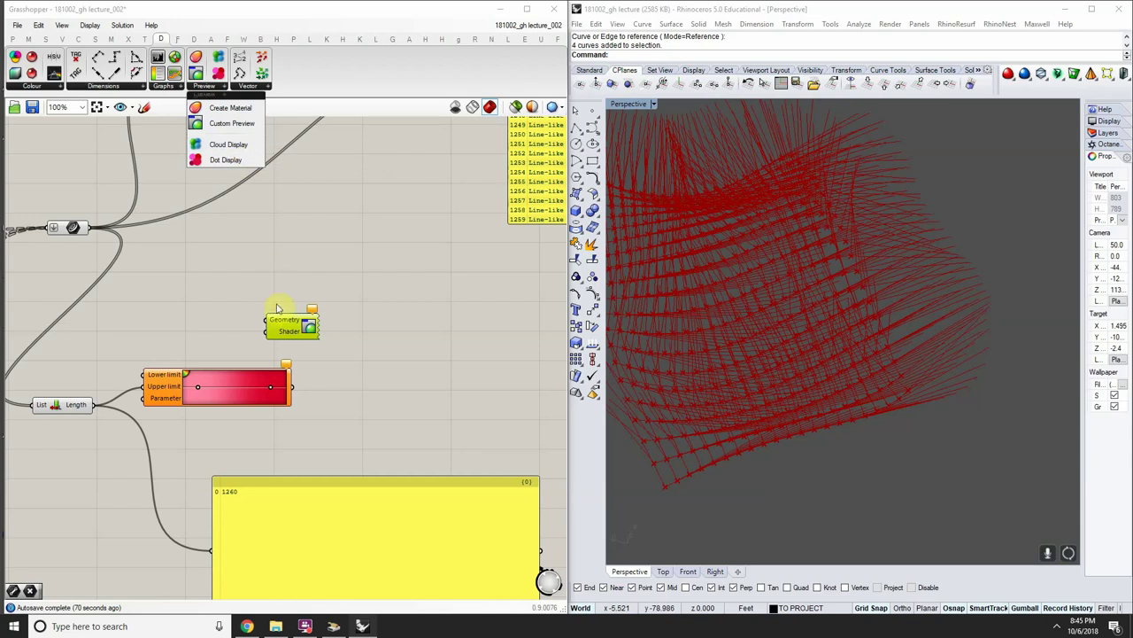
{"action": "left_click", "coordinate": [285, 333]}
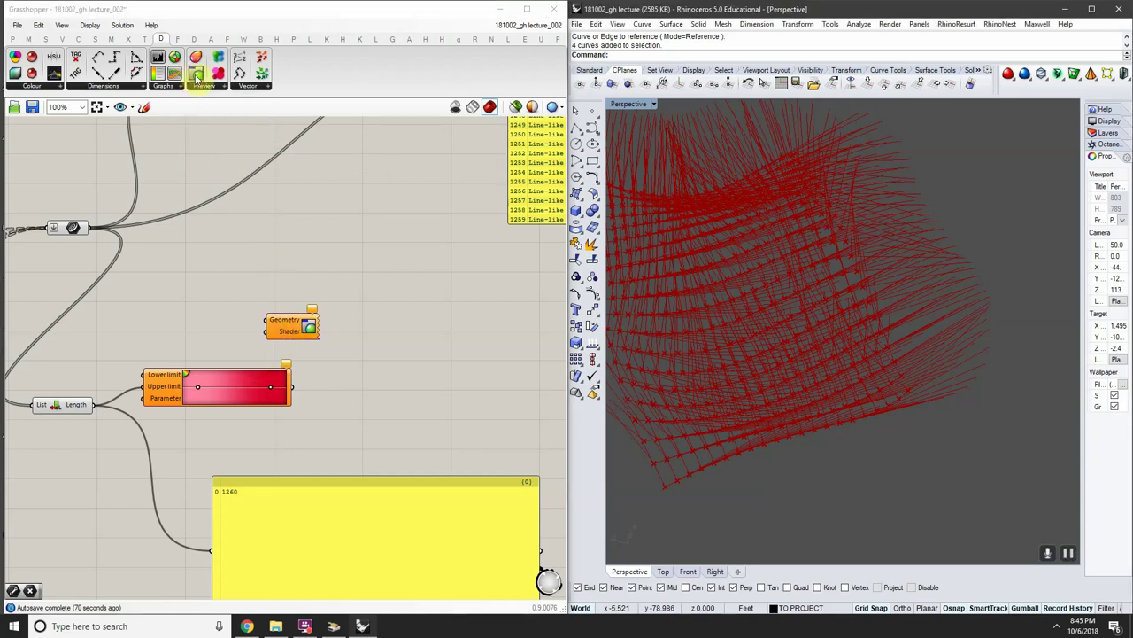
{"action": "scroll", "coordinate": [283, 355], "scroll_direction": "up", "scroll_amount": 3}
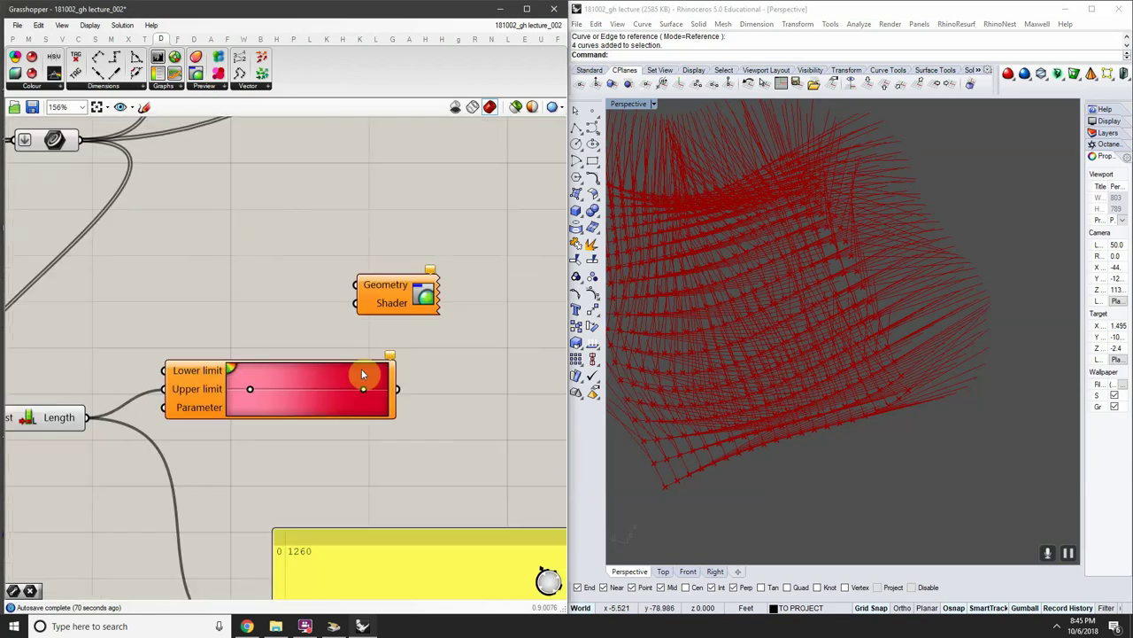
{"action": "left_click_drag", "start_coordinate": [387, 306], "coordinate": [545, 306]}
{"action": "right_click_drag", "start_coordinate": [436, 320], "coordinate": [318, 354]}
{"action": "scroll", "coordinate": [418, 336], "scroll_direction": "down", "scroll_amount": 2}
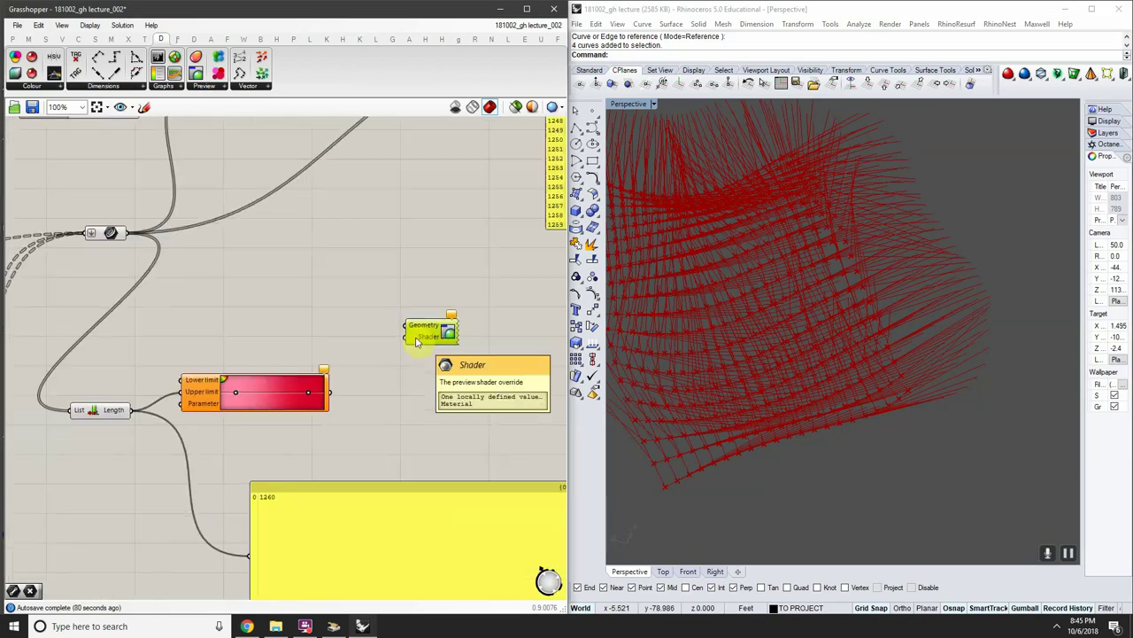
Connect the Curve list to the Custom Preview's Geometry input and the Gradient output to its Shader input
{"action": "right_click_drag", "start_coordinate": [163, 255], "coordinate": [140, 258]}
{"action": "scroll", "coordinate": [206, 257], "scroll_direction": "up", "scroll_amount": 1}
{"action": "left_click_drag", "start_coordinate": [110, 230], "coordinate": [455, 345]}
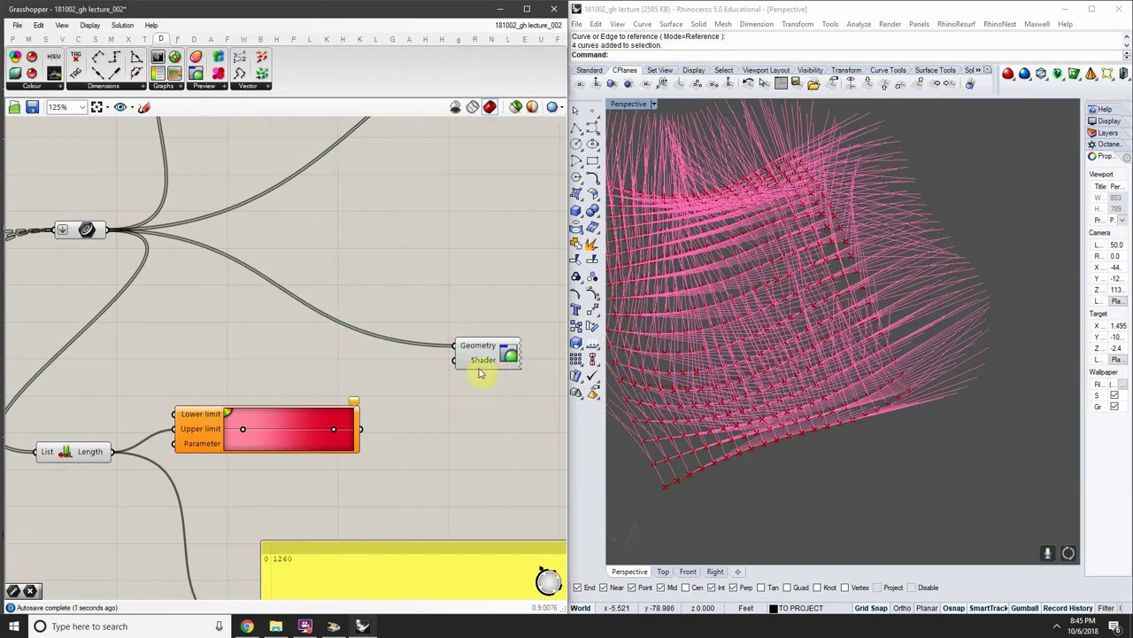
{"action": "left_click_drag", "start_coordinate": [475, 374], "coordinate": [478, 360]}
{"action": "left_click", "coordinate": [479, 361]}
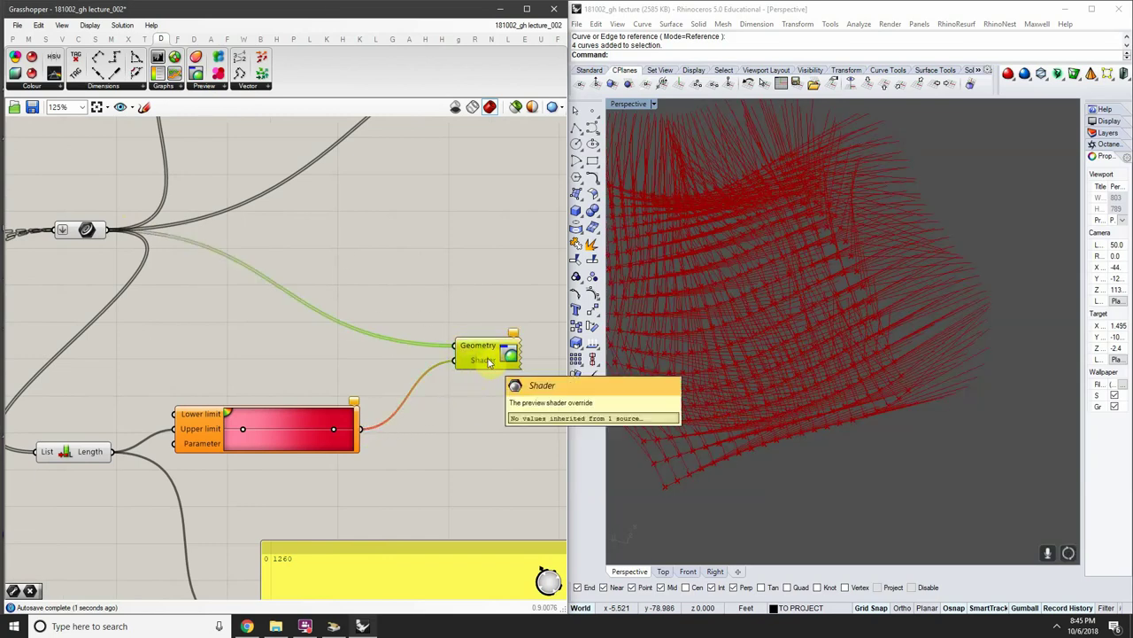
Examine the Gradient component's warning and the description of its Parameter input
{"action": "left_click", "coordinate": [336, 410]}
{"action": "right_click_drag", "start_coordinate": [738, 386], "coordinate": [854, 332]}
{"action": "scroll", "coordinate": [380, 381], "scroll_direction": "down", "scroll_amount": 3}
{"action": "scroll", "coordinate": [337, 336], "scroll_direction": "up", "scroll_amount": 6}
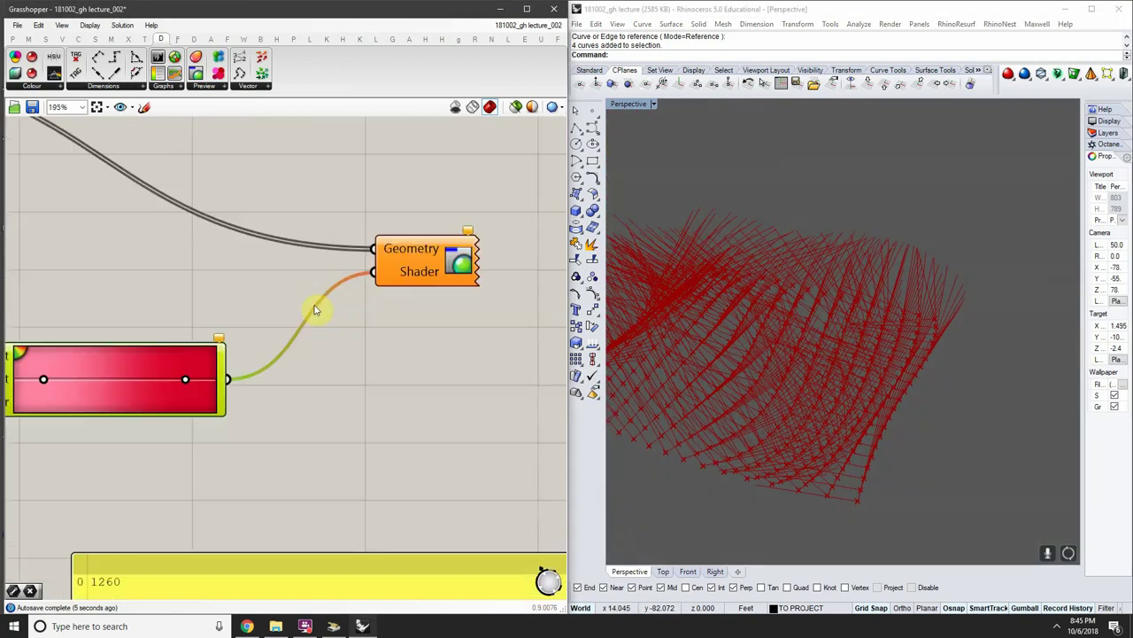
{"action": "mouse_move", "coordinate": [224, 341]}
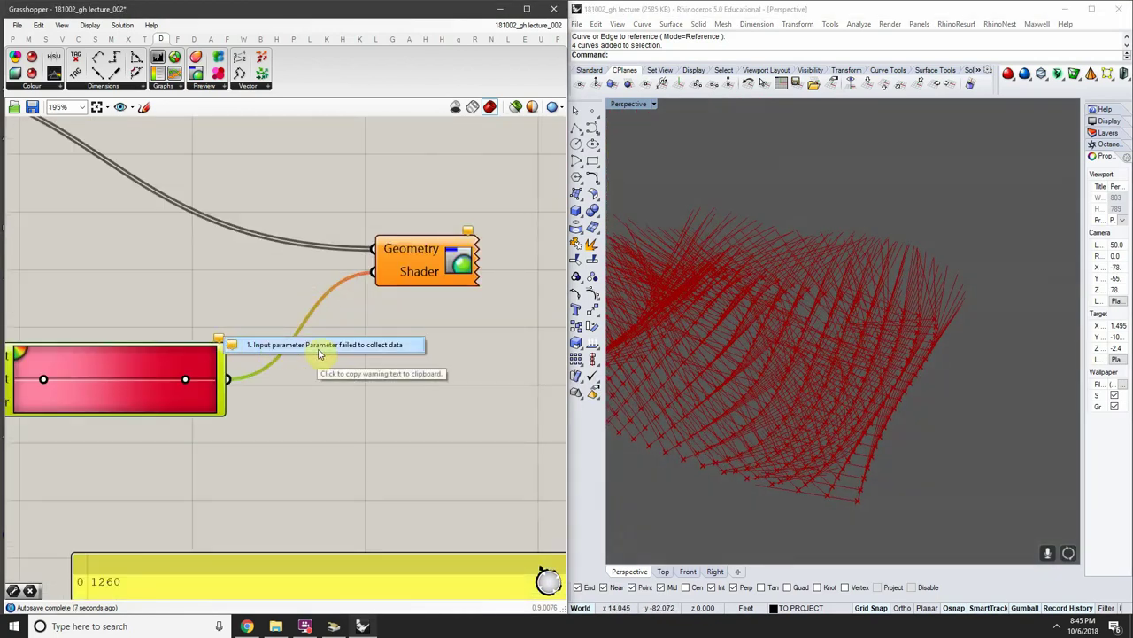
{"action": "scroll", "coordinate": [319, 354], "scroll_direction": "down", "scroll_amount": 3}
{"action": "right_click_drag", "start_coordinate": [87, 373], "coordinate": [245, 359]}
{"action": "scroll", "coordinate": [383, 366], "scroll_direction": "up", "scroll_amount": 3}
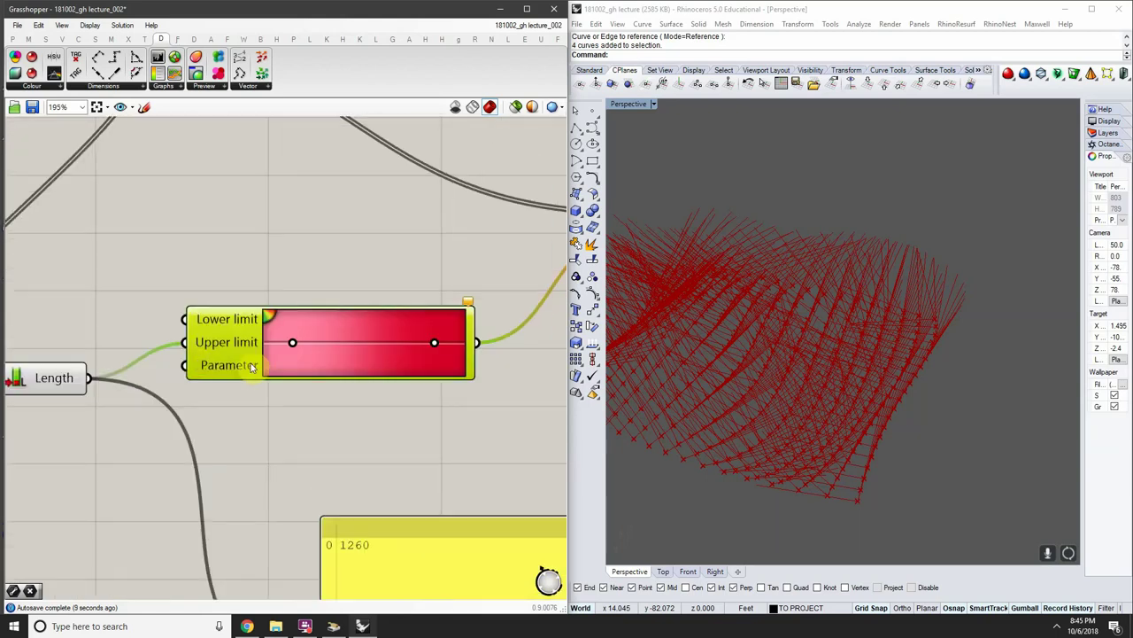
{"action": "scroll", "coordinate": [328, 362], "scroll_direction": "down", "scroll_amount": 2}
{"action": "right_click_drag", "start_coordinate": [336, 357], "coordinate": [235, 346]}
{"action": "scroll", "coordinate": [152, 359], "scroll_direction": "up", "scroll_amount": 2}
{"action": "right_click_drag", "start_coordinate": [150, 359], "coordinate": [280, 363]}
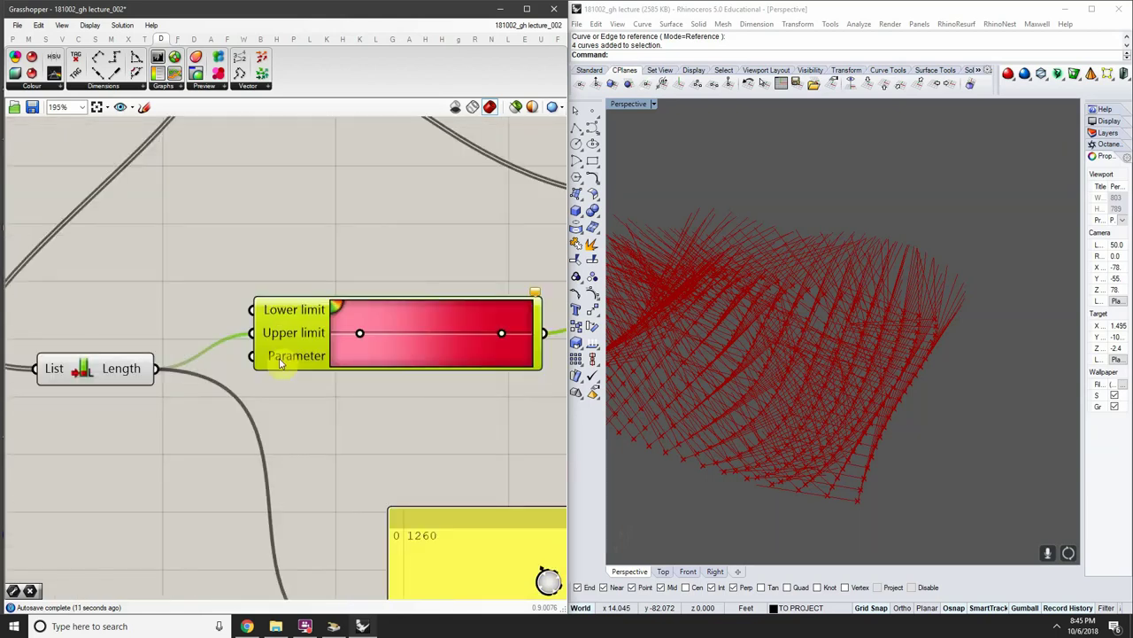
{"action": "mouse_move", "coordinate": [280, 363]}
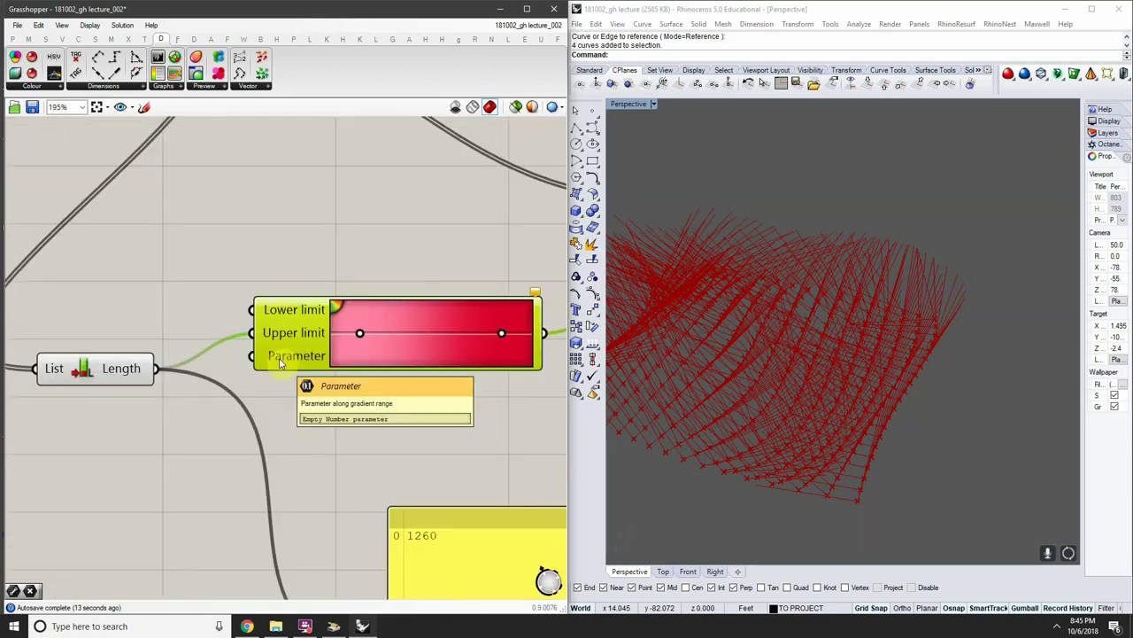
{"action": "scroll", "coordinate": [279, 363], "scroll_direction": "down", "scroll_amount": 2}
{"action": "scroll", "coordinate": [280, 363], "scroll_direction": "down", "scroll_amount": 1}
{"action": "right_click_drag", "start_coordinate": [280, 363], "coordinate": [197, 332]}
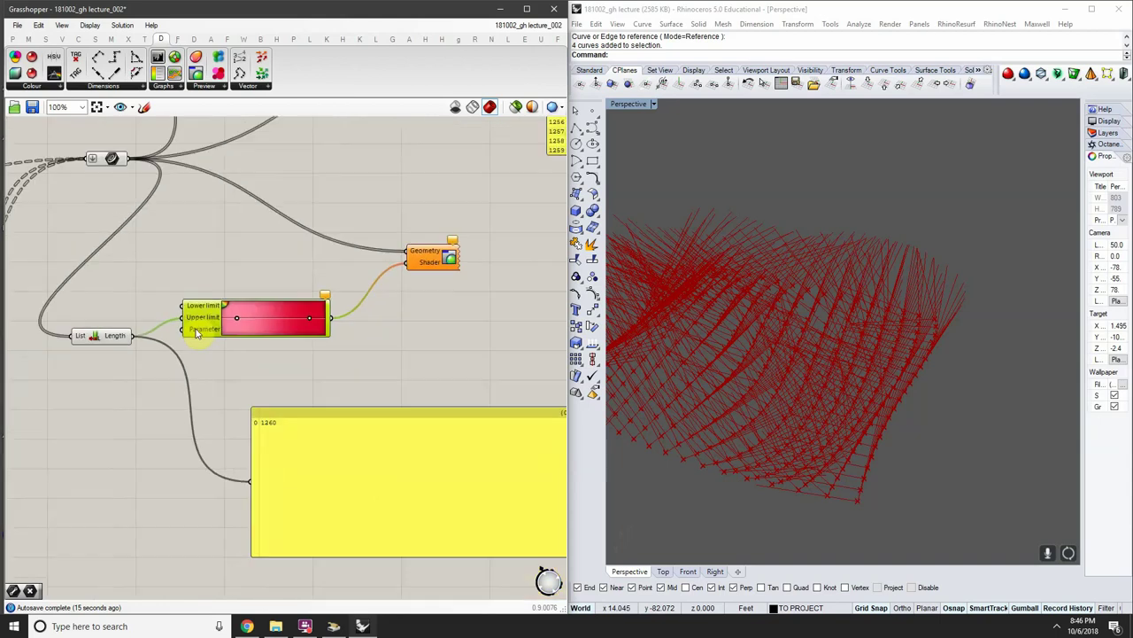
Move the List Length component farther to the left, away from the Gradient
{"action": "scroll", "coordinate": [120, 346], "scroll_direction": "up", "scroll_amount": 1}
{"action": "right_click_drag", "start_coordinate": [120, 345], "coordinate": [276, 354]}
{"action": "scroll", "coordinate": [275, 354], "scroll_direction": "up", "scroll_amount": 1}
{"action": "left_click_drag", "start_coordinate": [255, 346], "coordinate": [209, 334]}
{"action": "scroll", "coordinate": [280, 361], "scroll_direction": "down", "scroll_amount": 2}
{"action": "right_click_drag", "start_coordinate": [281, 362], "coordinate": [236, 352]}
{"action": "scroll", "coordinate": [236, 352], "scroll_direction": "up", "scroll_amount": 2}
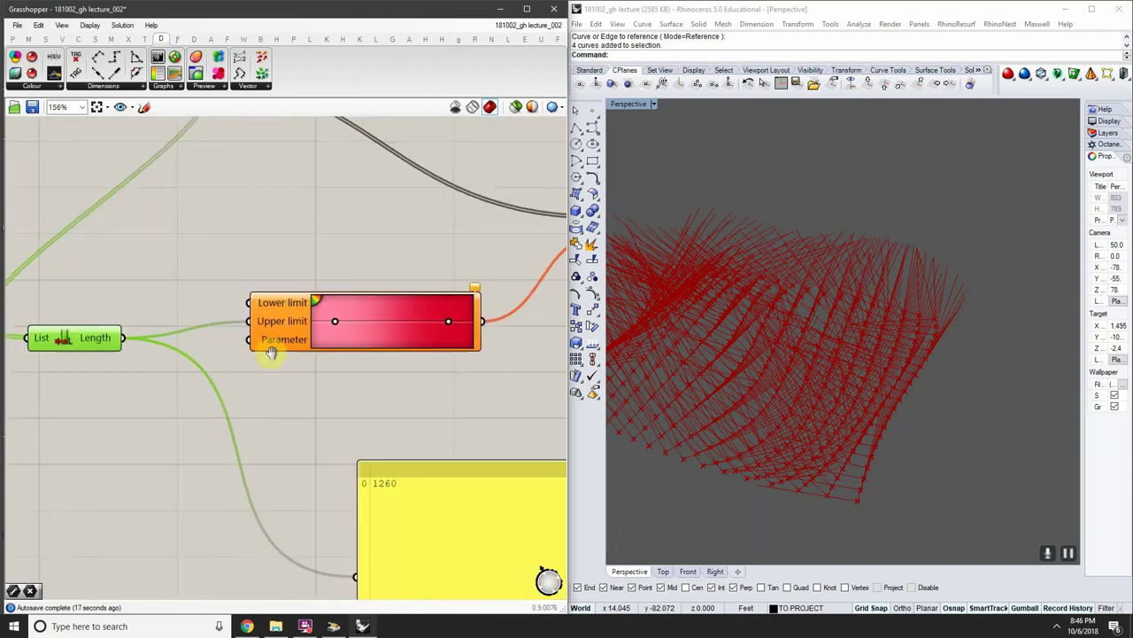
{"action": "left_click", "coordinate": [260, 332]}
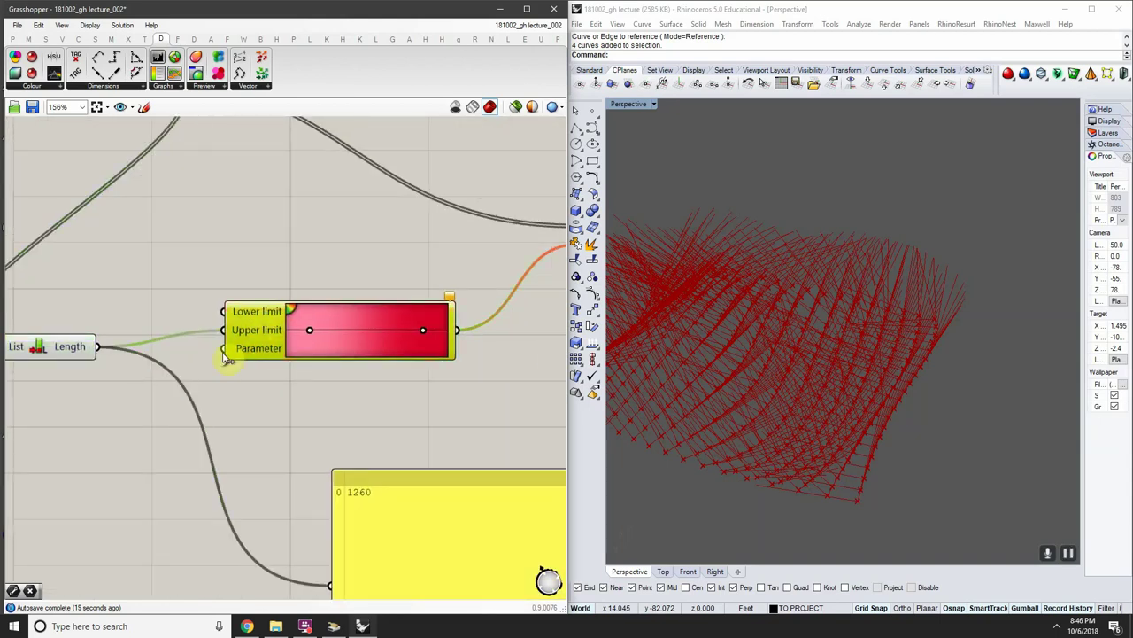
Delete the panel below the Gradient that displays the list length
{"action": "scroll", "coordinate": [236, 348], "scroll_direction": "down", "scroll_amount": 2}
{"action": "right_click_drag", "start_coordinate": [236, 348], "coordinate": [333, 366]}
{"action": "left_click", "coordinate": [422, 467]}
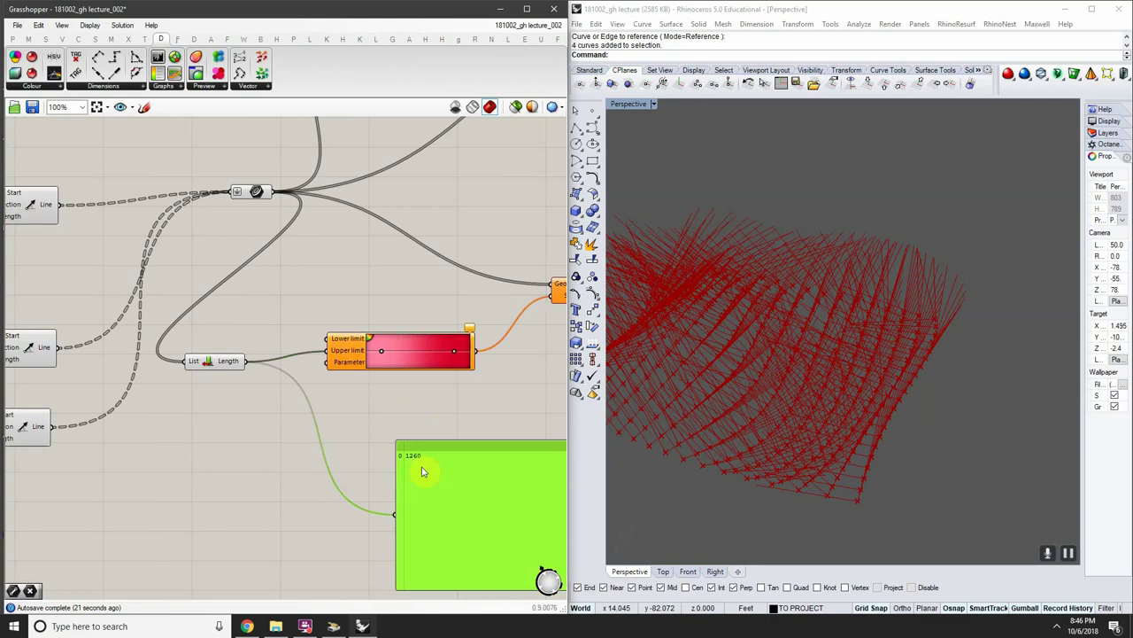
{"action": "key", "text": "Delete"}
{"action": "double_click", "coordinate": [337, 422]}
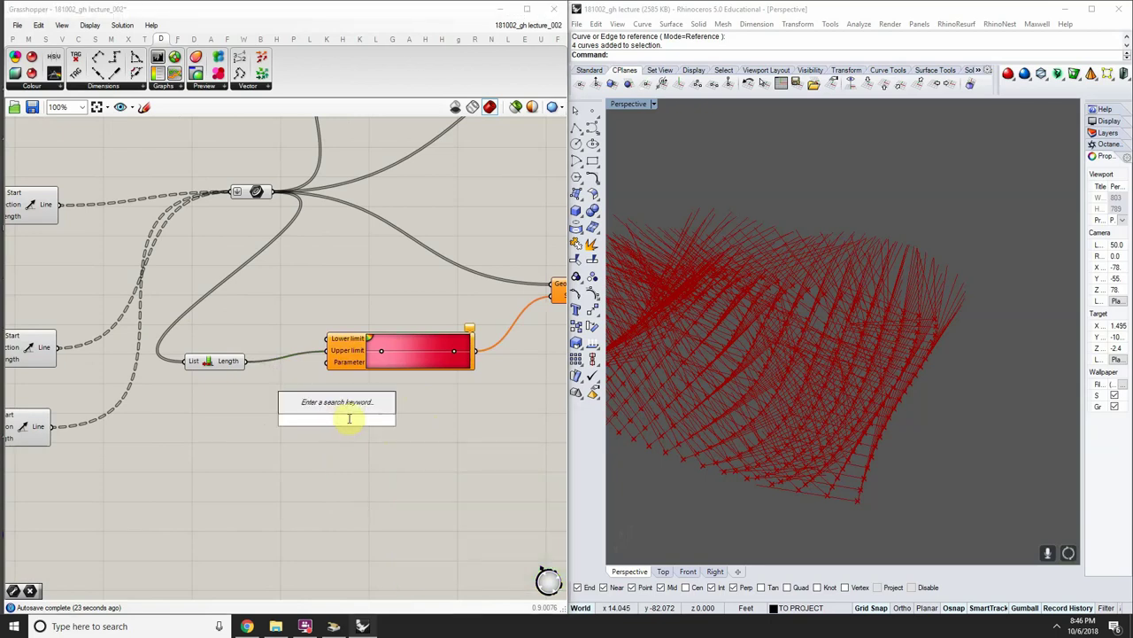
{"action": "type", "text": "domain"}
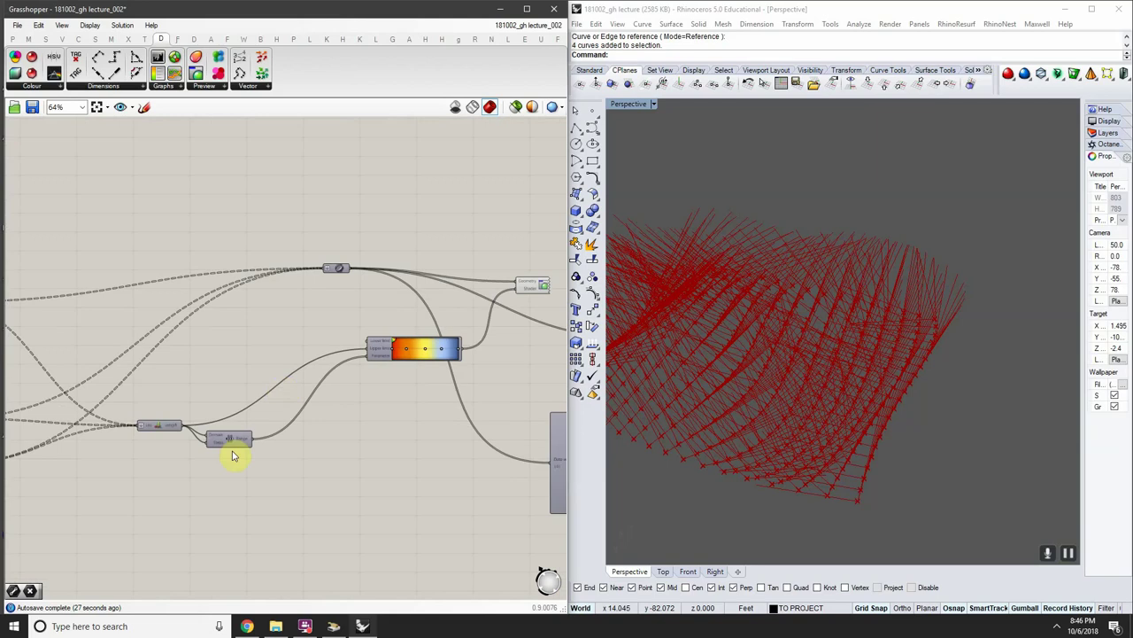
{"action": "left_click", "coordinate": [229, 430]}
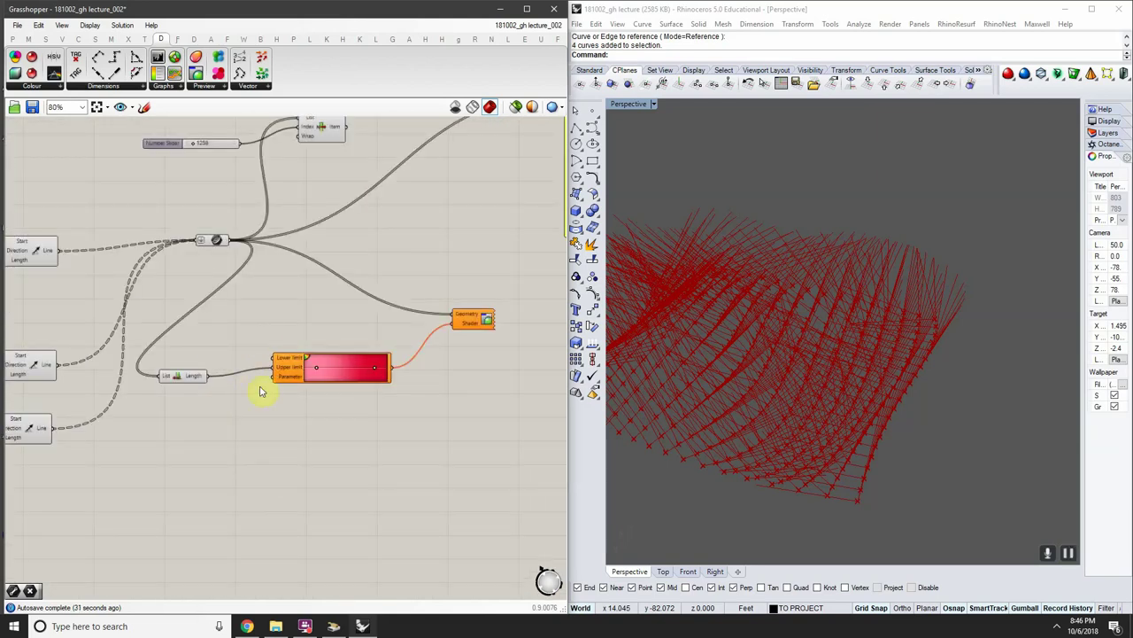
Add a Range component just below the wire between List Length and the Gradient
{"action": "double_click", "coordinate": [250, 399]}
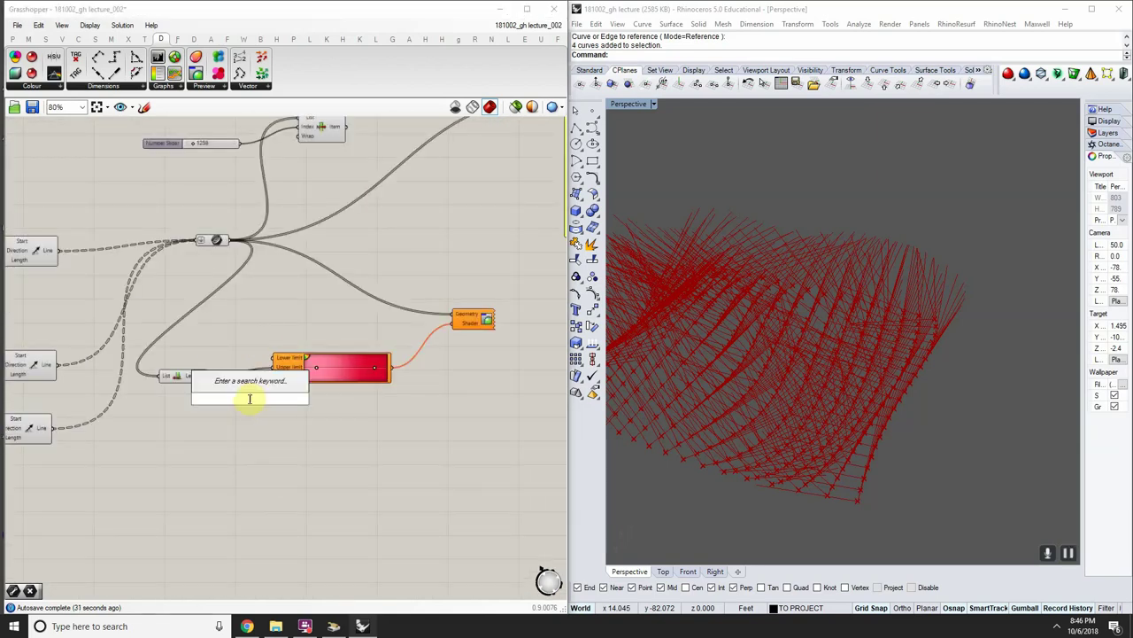
{"action": "type", "text": "range"}
{"action": "key", "text": "Return"}
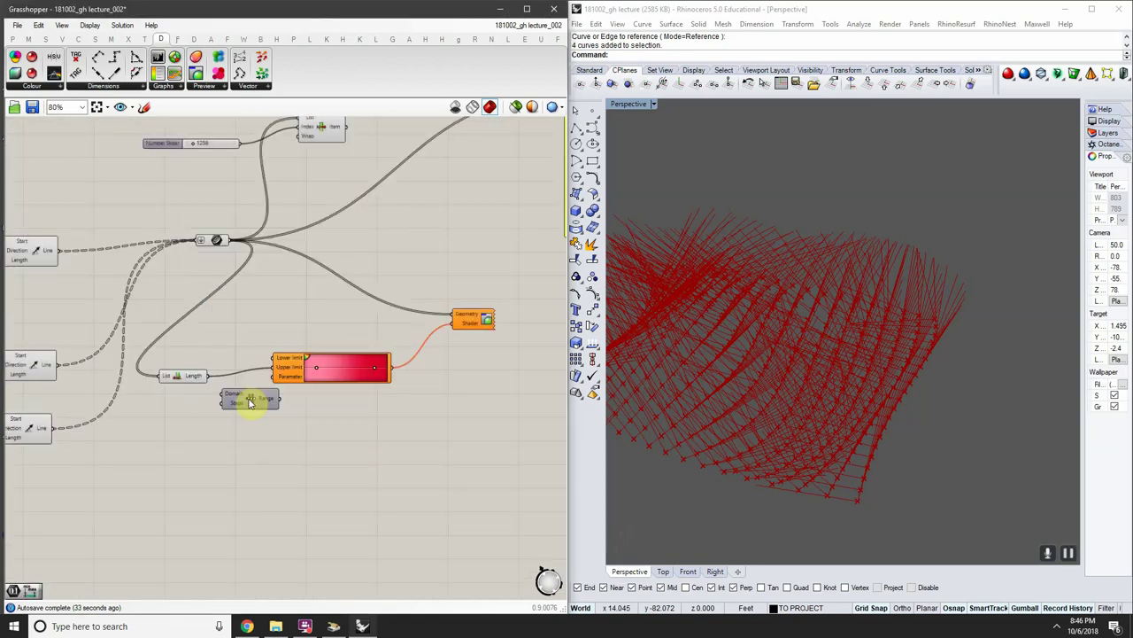
Connect the List Length output to both the Domain and Steps inputs of the Range component
{"action": "scroll", "coordinate": [256, 394], "scroll_direction": "up", "scroll_amount": 4}
{"action": "scroll", "coordinate": [265, 387], "scroll_direction": "up", "scroll_amount": 2}
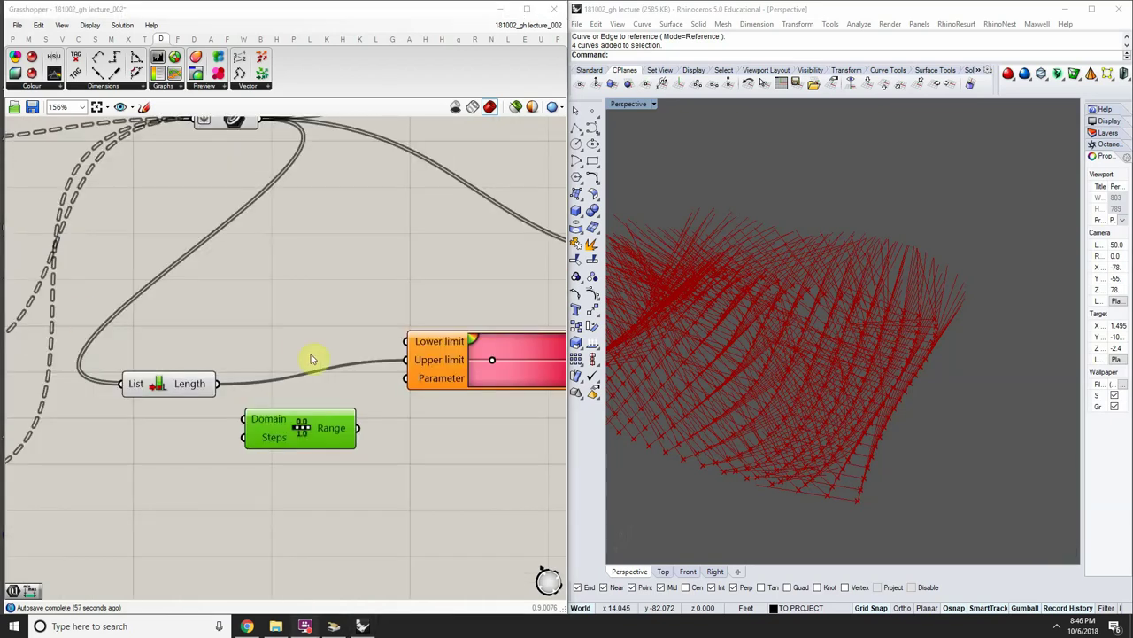
{"action": "scroll", "coordinate": [275, 399], "scroll_direction": "up", "scroll_amount": 4}
{"action": "scroll", "coordinate": [286, 439], "scroll_direction": "down", "scroll_amount": 4}
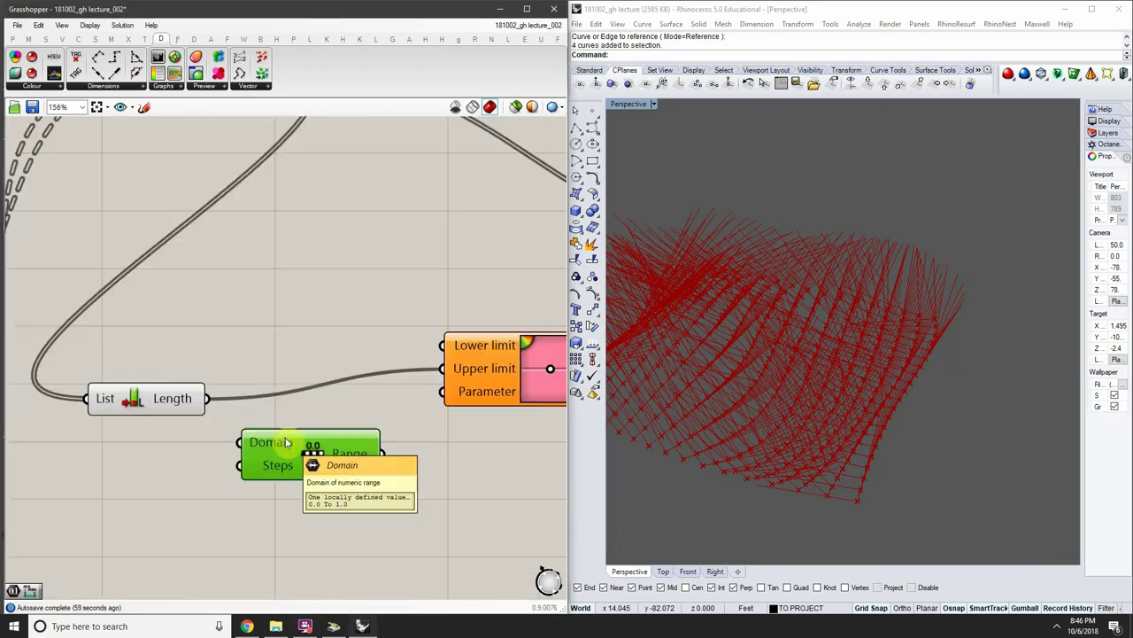
{"action": "left_click_drag", "start_coordinate": [258, 441], "coordinate": [259, 442]}
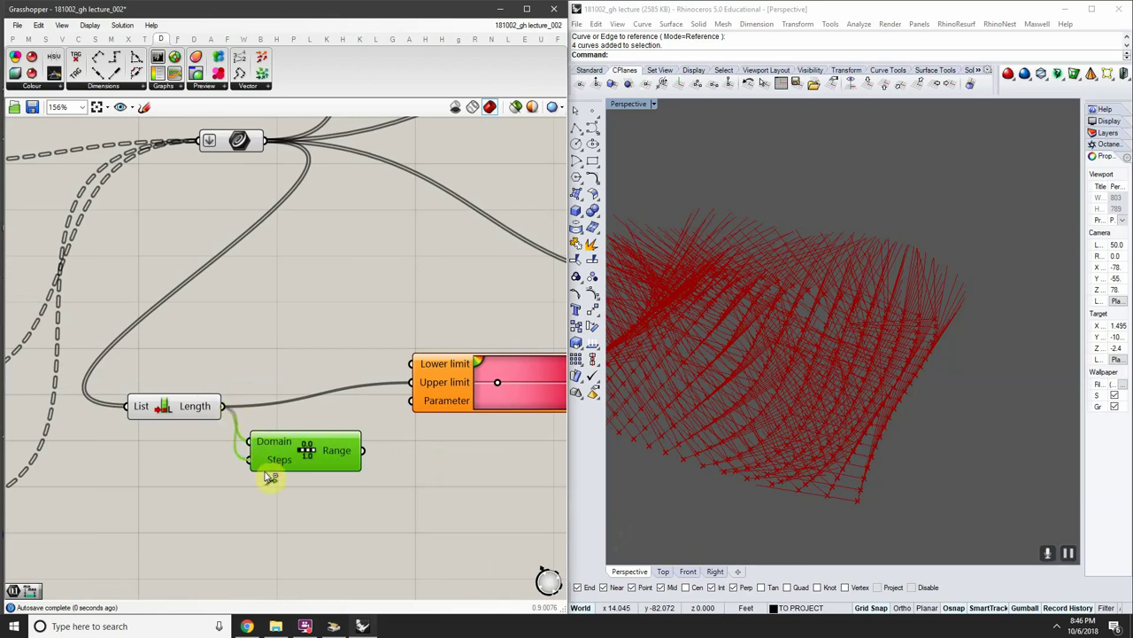
{"action": "scroll", "coordinate": [345, 452], "scroll_direction": "up", "scroll_amount": 3}
{"action": "scroll", "coordinate": [319, 442], "scroll_direction": "down", "scroll_amount": 3}
{"action": "scroll", "coordinate": [238, 405], "scroll_direction": "up", "scroll_amount": 2}
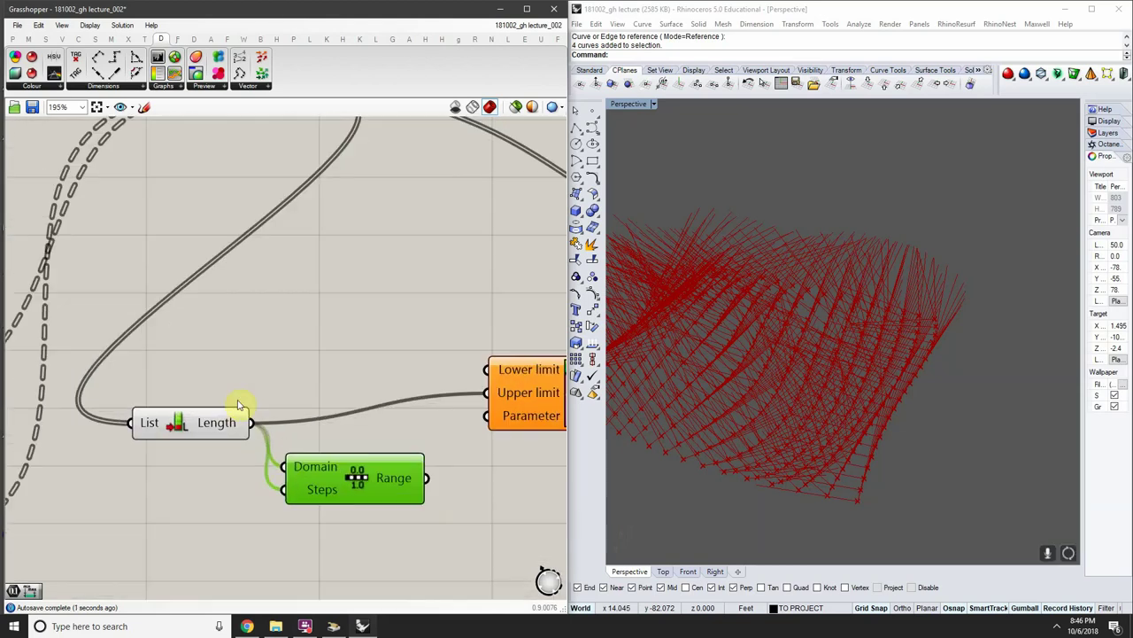
Connect the List Length output to the large yellow panel in place of the curve list
{"action": "left_click", "coordinate": [211, 427]}
{"action": "scroll", "coordinate": [212, 431], "scroll_direction": "down", "scroll_amount": 4}
{"action": "right_click_drag", "start_coordinate": [227, 433], "coordinate": [210, 446]}
{"action": "scroll", "coordinate": [270, 406], "scroll_direction": "down", "scroll_amount": 2}
{"action": "right_click_drag", "start_coordinate": [271, 406], "coordinate": [230, 416]}
{"action": "scroll", "coordinate": [191, 437], "scroll_direction": "up", "scroll_amount": 4}
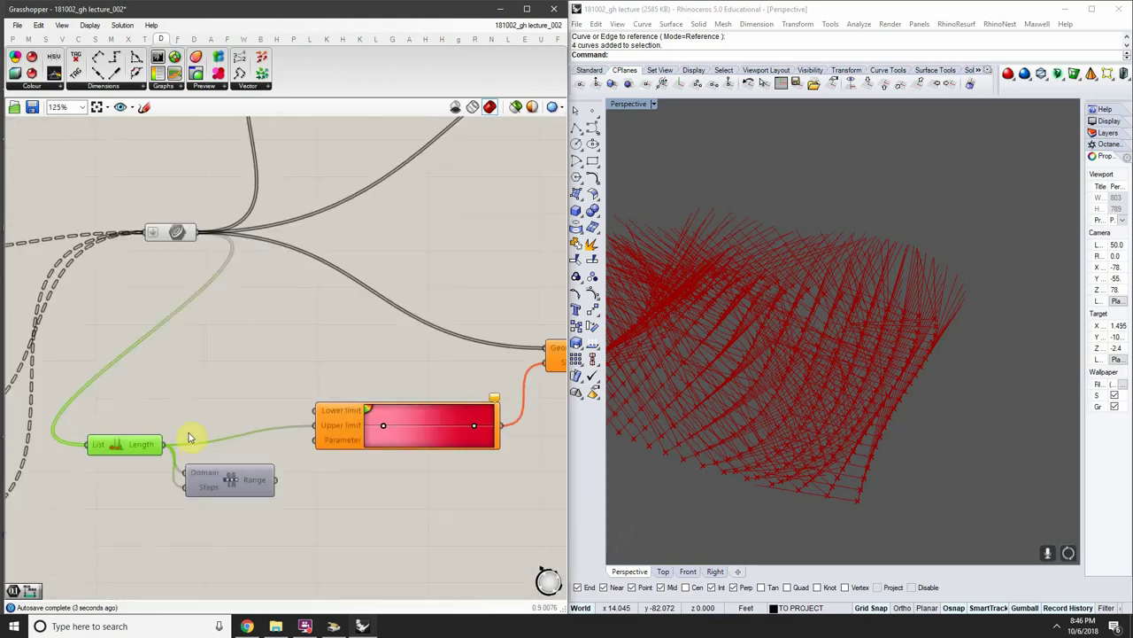
{"action": "scroll", "coordinate": [188, 436], "scroll_direction": "down", "scroll_amount": 3}
{"action": "left_click_drag", "start_coordinate": [182, 442], "coordinate": [425, 247]}
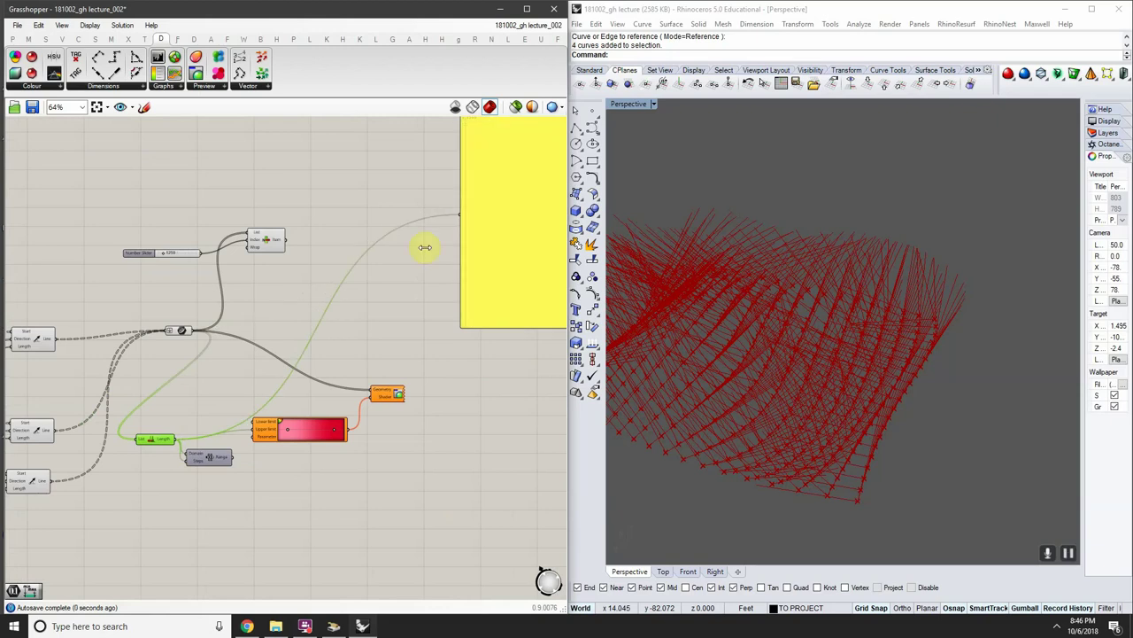
{"action": "scroll", "coordinate": [212, 487], "scroll_direction": "up", "scroll_amount": 4}
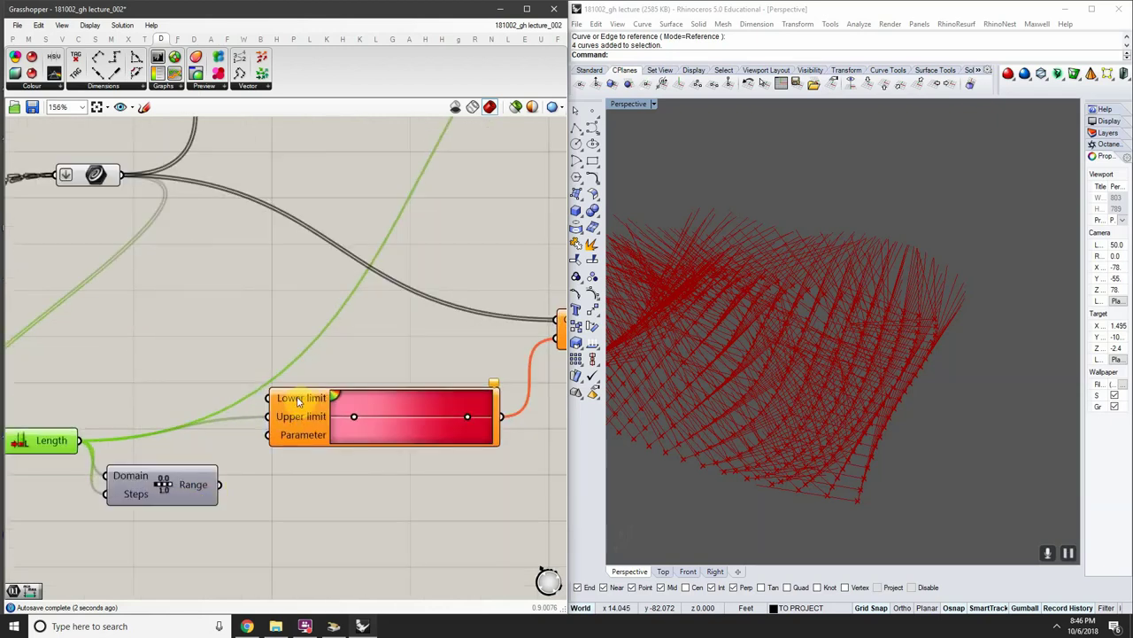
Duplicate the Range component and place the copy below the original
{"action": "left_click", "coordinate": [310, 422]}
{"action": "scroll", "coordinate": [318, 410], "scroll_direction": "down", "scroll_amount": 3}
{"action": "right_click_drag", "start_coordinate": [319, 405], "coordinate": [106, 424]}
{"action": "right_click_drag", "start_coordinate": [313, 353], "coordinate": [456, 324]}
{"action": "scroll", "coordinate": [210, 438], "scroll_direction": "up", "scroll_amount": 5}
{"action": "left_click", "coordinate": [303, 441]}
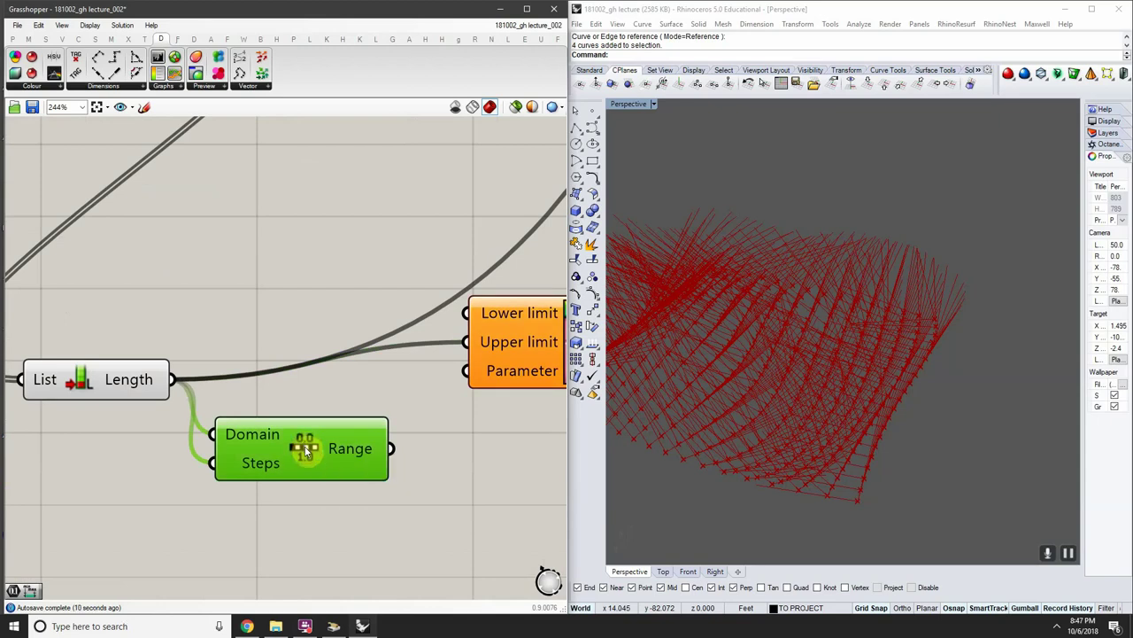
{"action": "right_click_drag", "start_coordinate": [304, 444], "coordinate": [324, 383]}
{"action": "key", "text": "ctrl+c"}
{"action": "key", "text": "ctrl+v"}
{"action": "left_click_drag", "start_coordinate": [324, 386], "coordinate": [302, 485]}
{"action": "scroll", "coordinate": [324, 409], "scroll_direction": "down", "scroll_amount": 3}
{"action": "scroll", "coordinate": [302, 486], "scroll_direction": "up", "scroll_amount": 2}
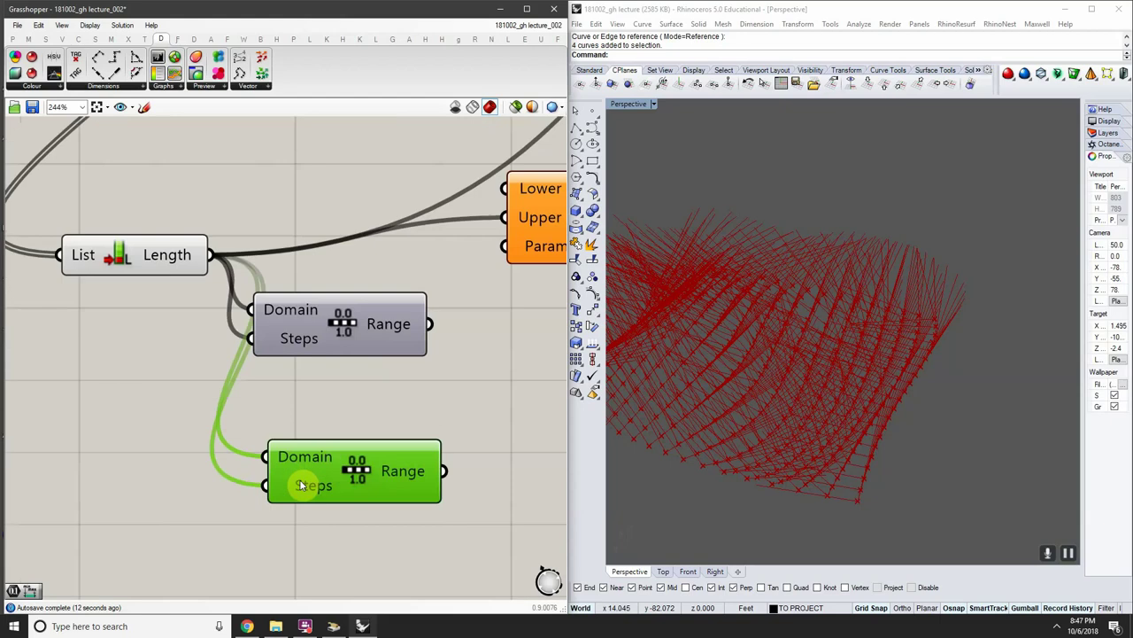
Disconnect List Length from the Domain and Steps inputs of the copied Range component
{"action": "mouse_move", "coordinate": [301, 457]}
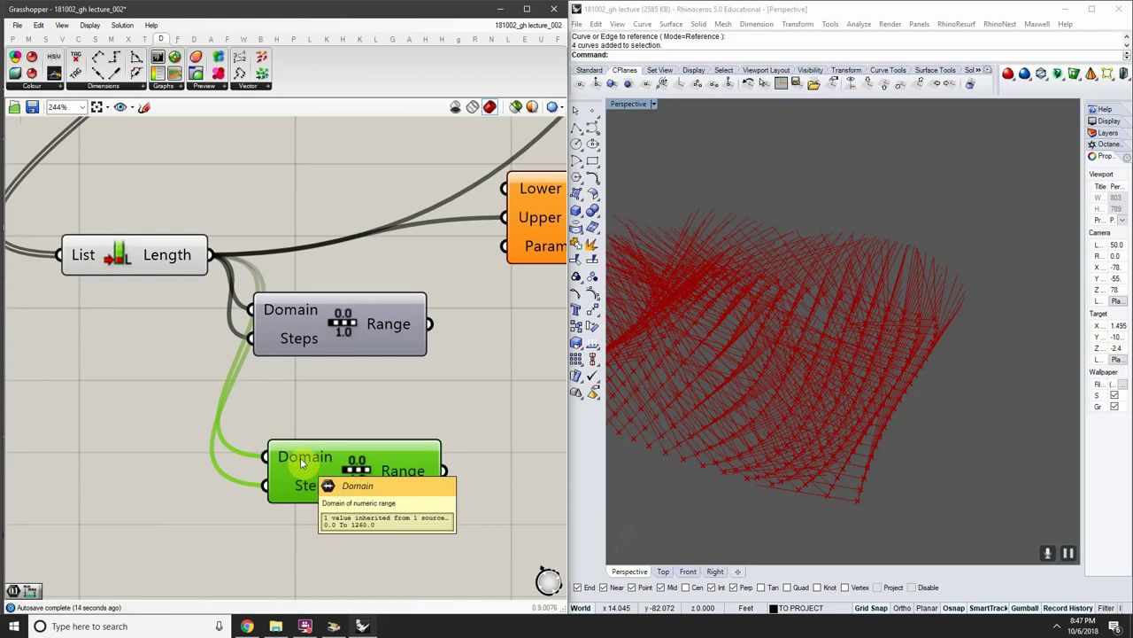
{"action": "right_click", "coordinate": [310, 458]}
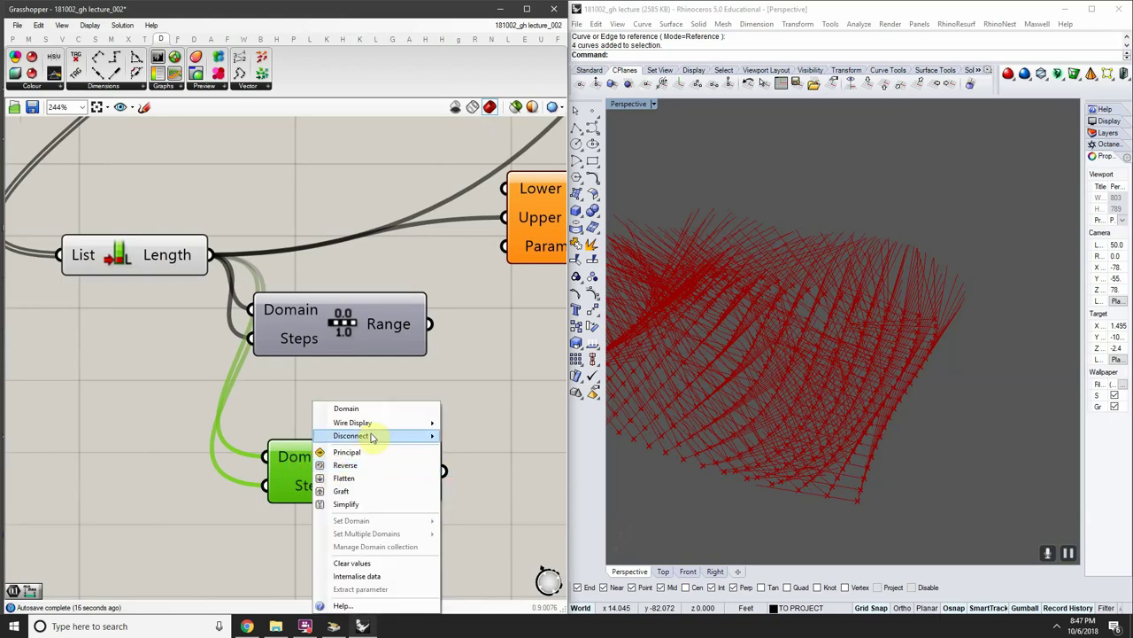
{"action": "mouse_move", "coordinate": [370, 435]}
{"action": "left_click", "coordinate": [459, 442]}
{"action": "right_click", "coordinate": [301, 486]}
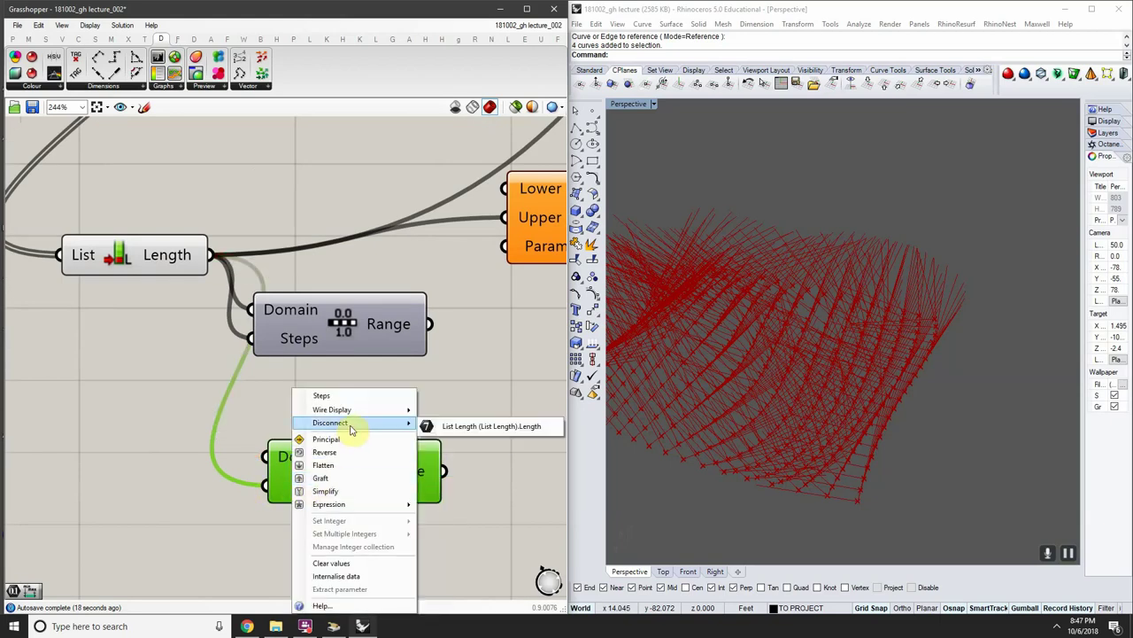
{"action": "left_click", "coordinate": [439, 426]}
Inspect the default domain and step count stored in the copied Range component's Domain and Steps inputs
{"action": "mouse_move", "coordinate": [301, 455]}
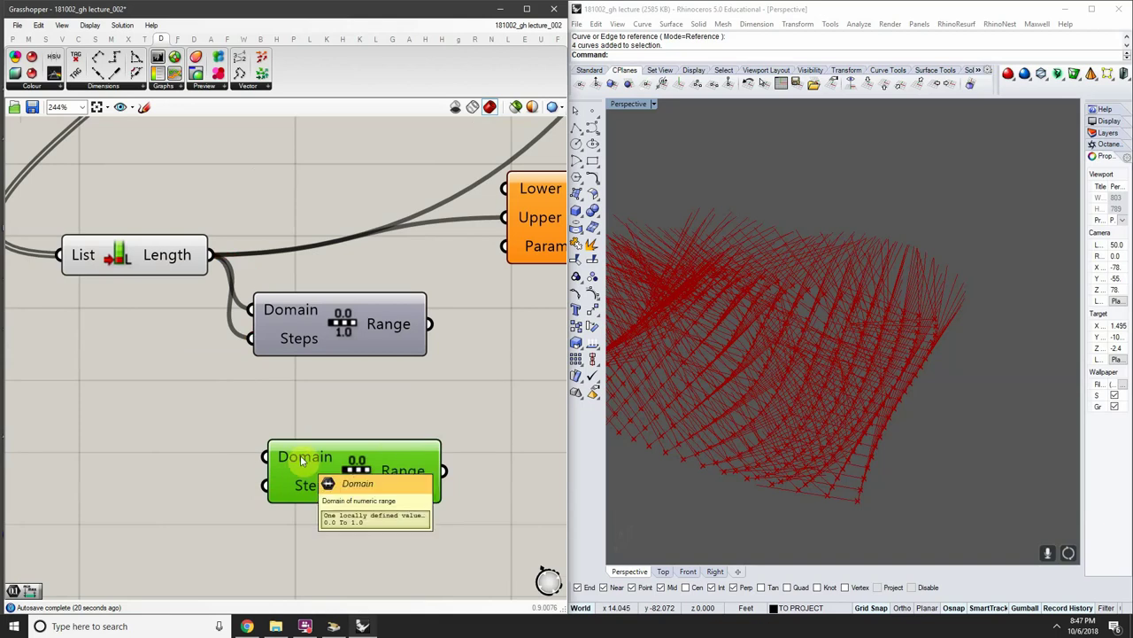
{"action": "right_click", "coordinate": [300, 455]}
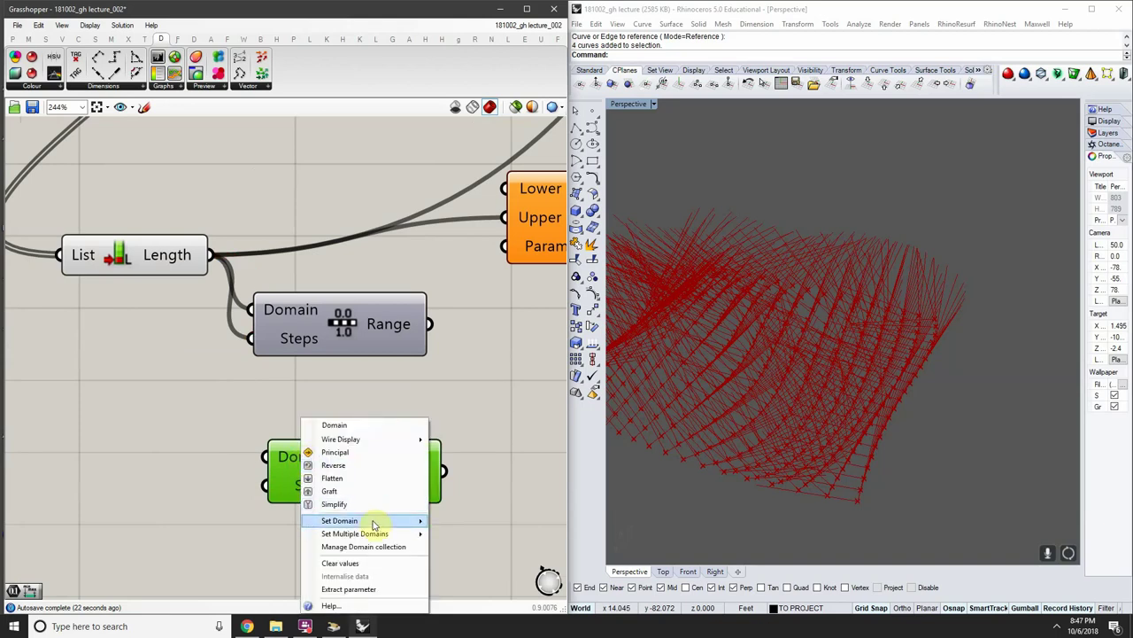
{"action": "mouse_move", "coordinate": [373, 525]}
{"action": "double_click", "coordinate": [504, 523]}
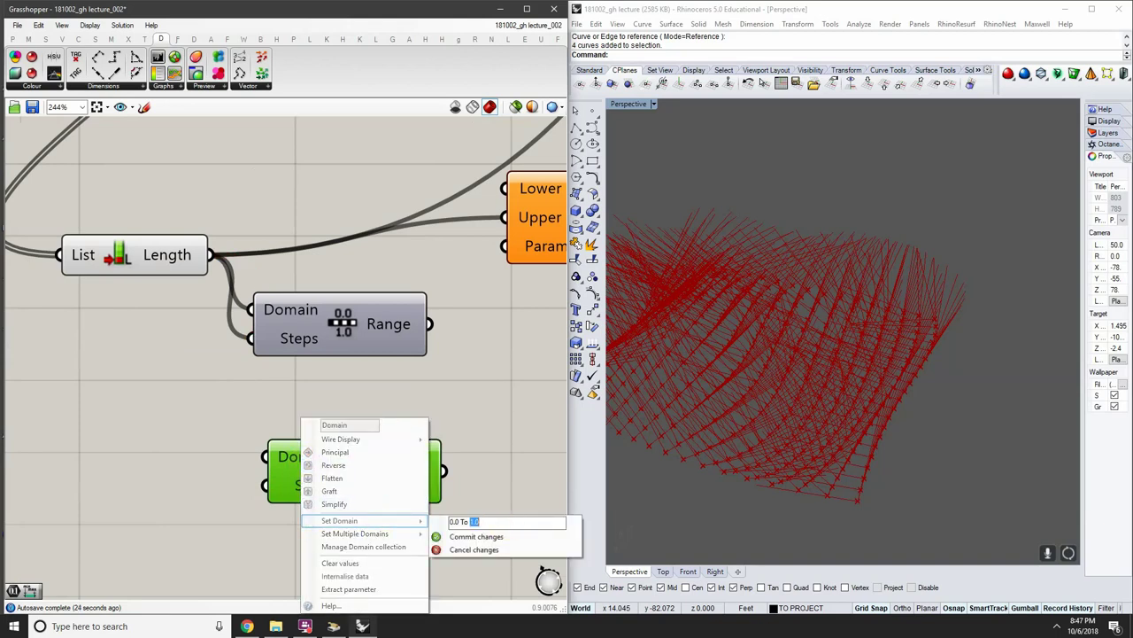
{"action": "left_click", "coordinate": [496, 532]}
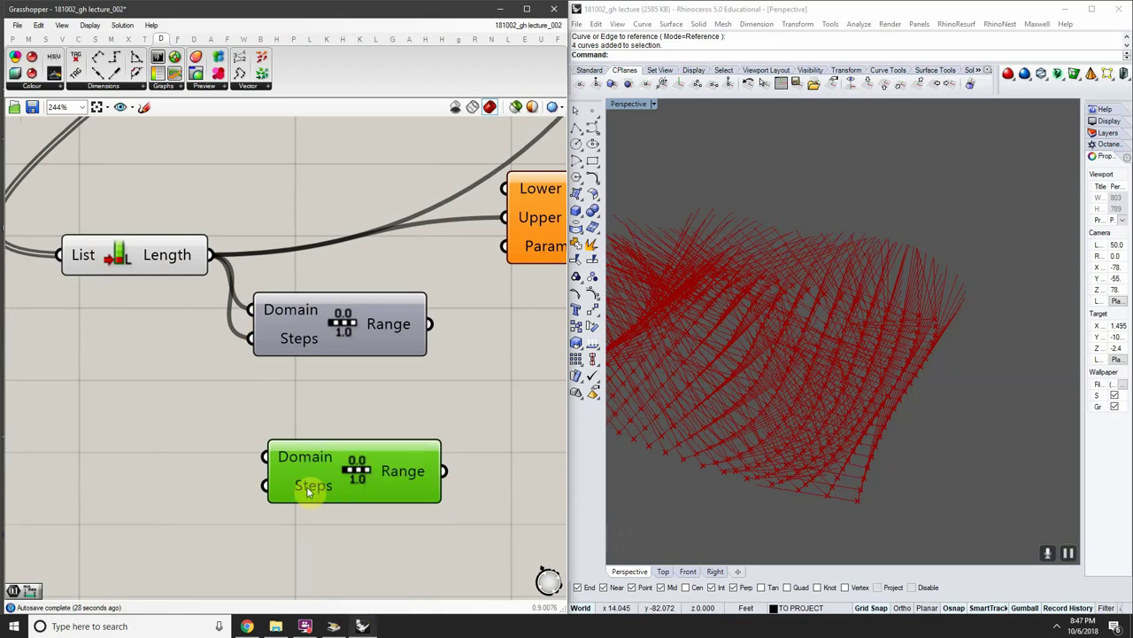
{"action": "right_click", "coordinate": [308, 487]}
{"action": "mouse_move", "coordinate": [420, 522]}
{"action": "double_click", "coordinate": [458, 523]}
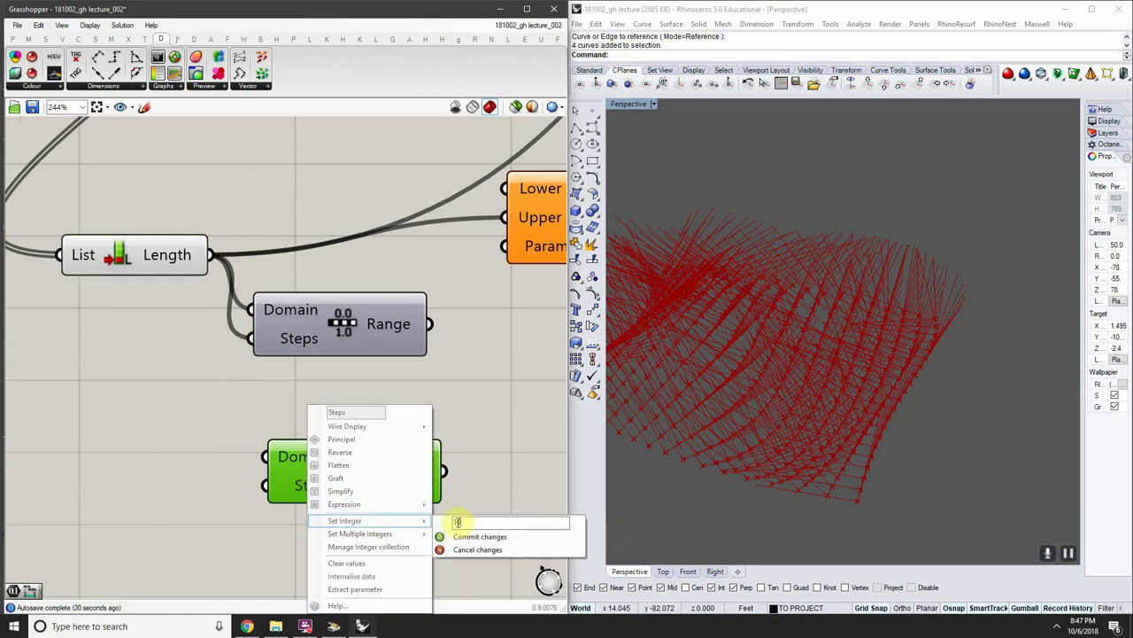
{"action": "left_click", "coordinate": [460, 537]}
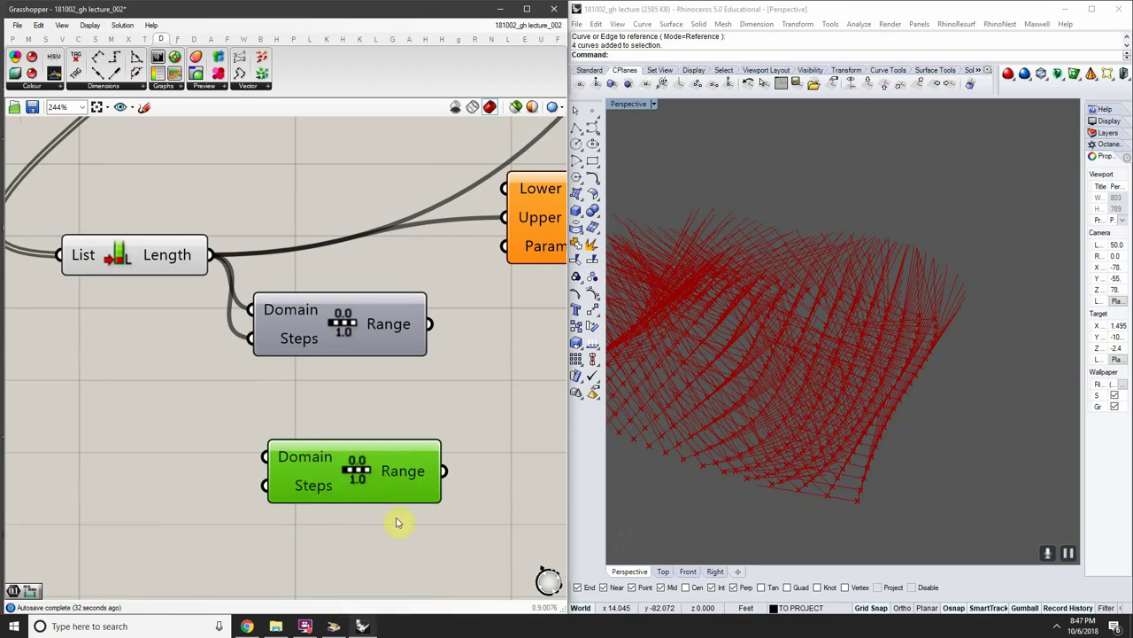
{"action": "scroll", "coordinate": [316, 485], "scroll_direction": "up", "scroll_amount": 3}
{"action": "right_click_drag", "start_coordinate": [266, 278], "coordinate": [360, 316]}
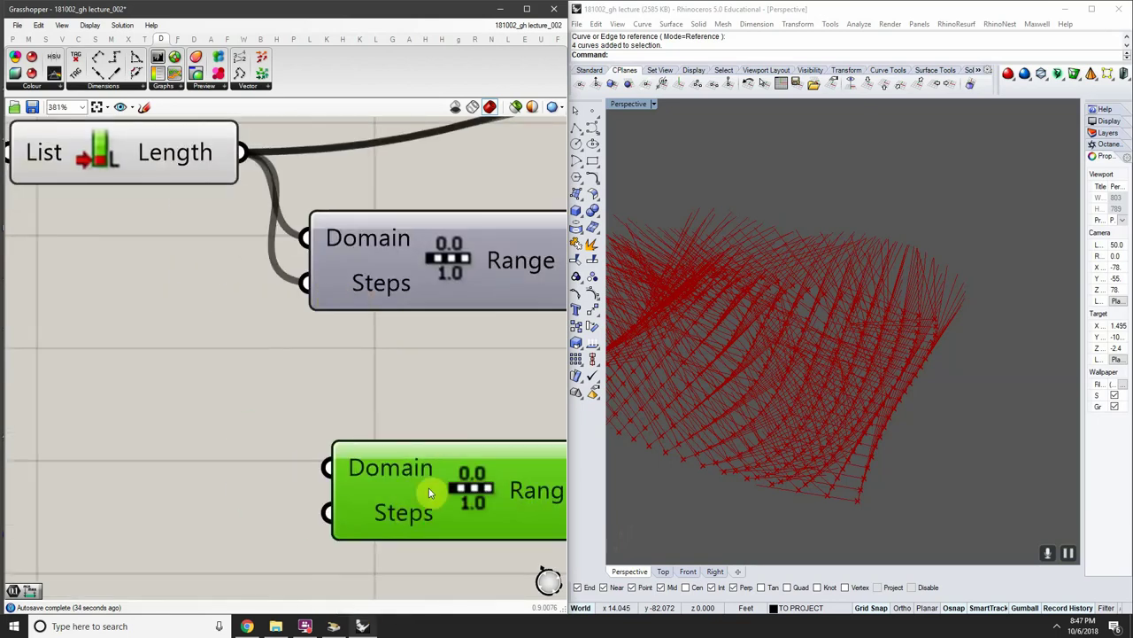
{"action": "scroll", "coordinate": [398, 518], "scroll_direction": "down", "scroll_amount": 5}
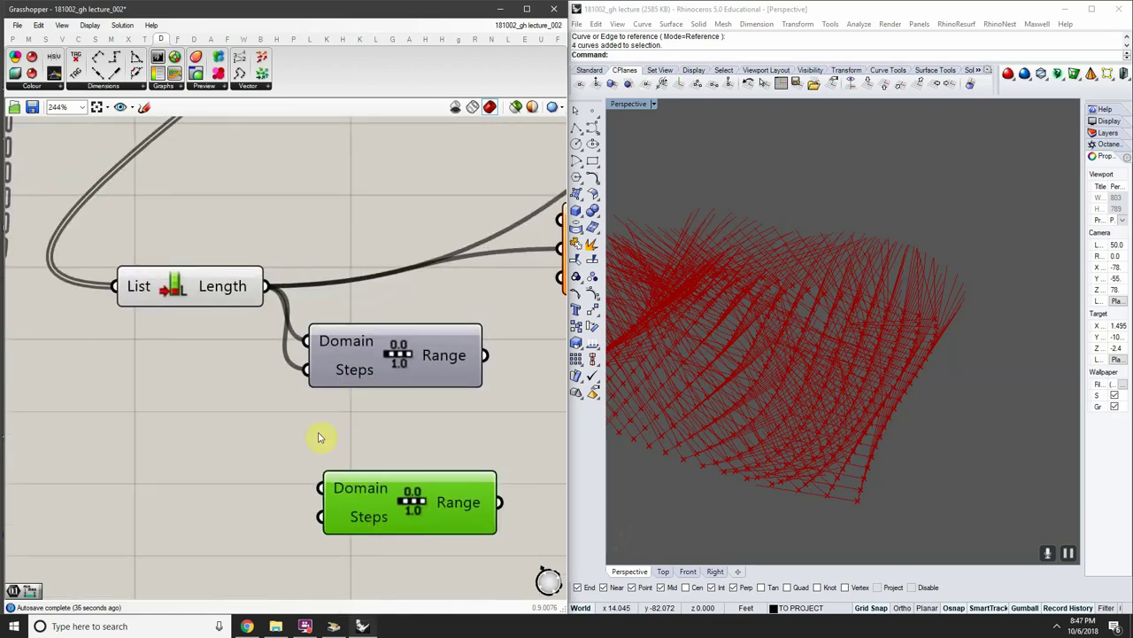
{"action": "right_click_drag", "start_coordinate": [233, 435], "coordinate": [176, 453]}
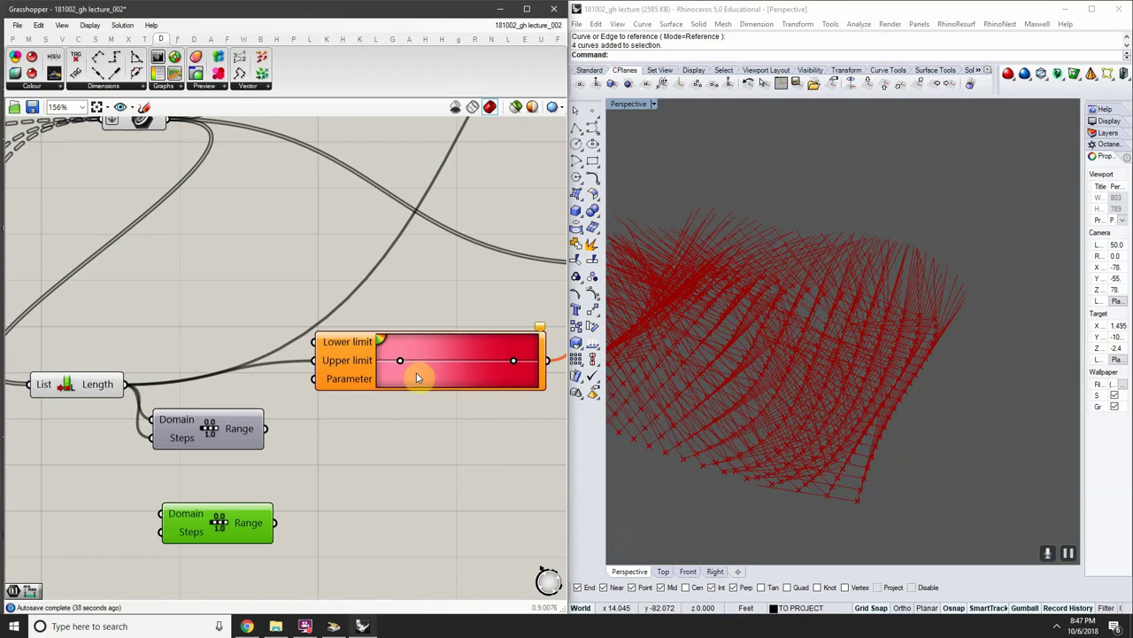
Connect the Range output to the Gradient's Parameter input
{"action": "right_click_drag", "start_coordinate": [436, 376], "coordinate": [437, 381]}
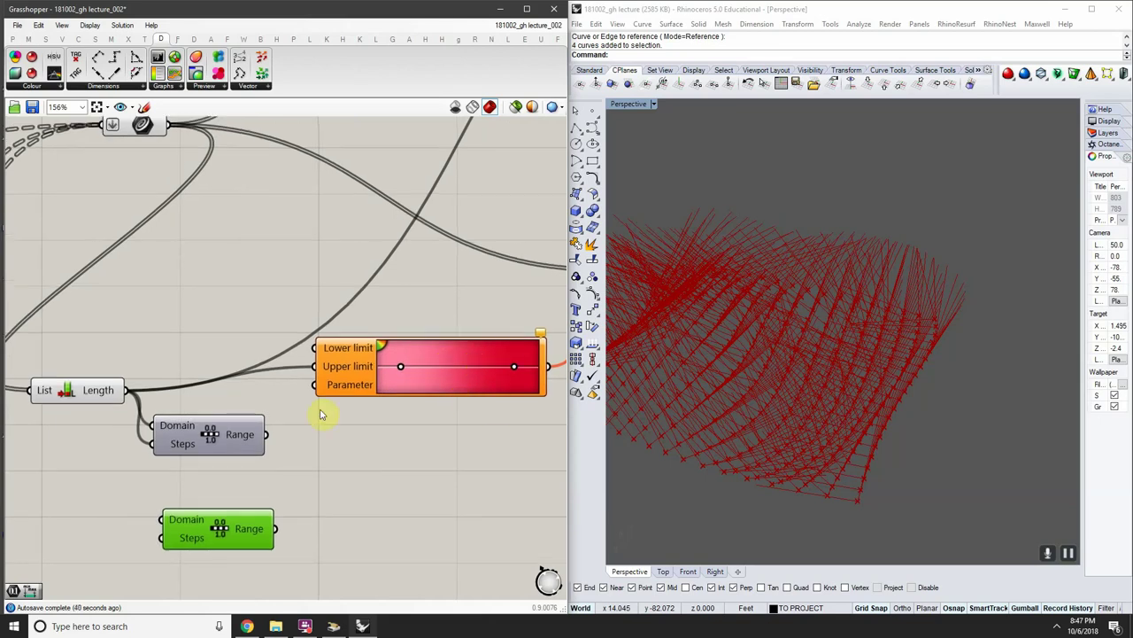
{"action": "scroll", "coordinate": [229, 396], "scroll_direction": "up", "scroll_amount": 1}
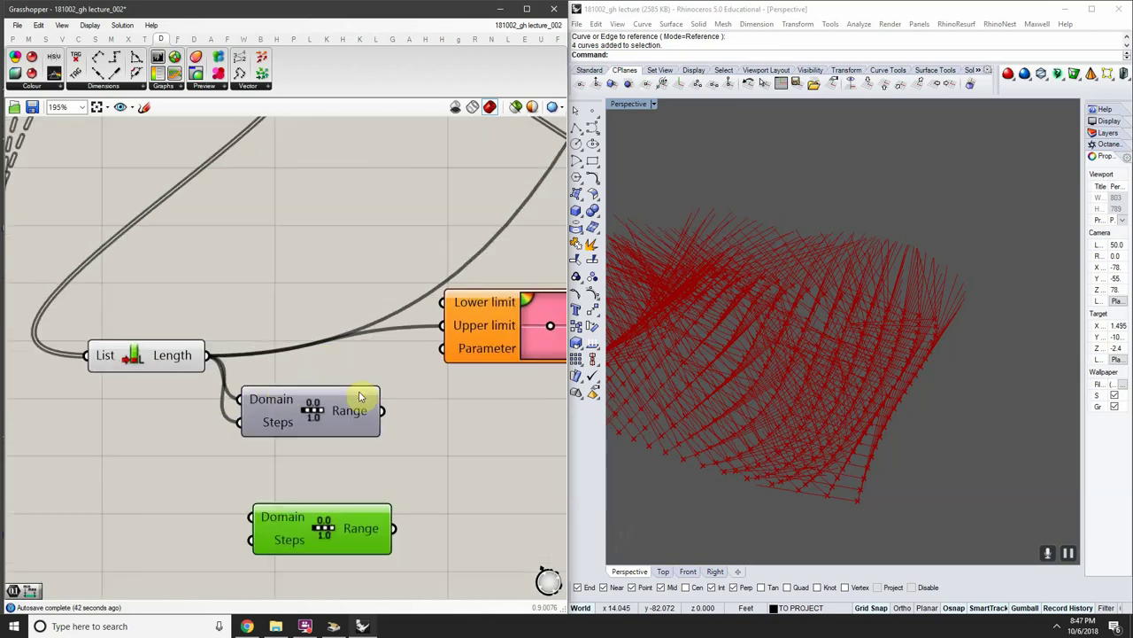
{"action": "left_click", "coordinate": [266, 435]}
{"action": "scroll", "coordinate": [275, 440], "scroll_direction": "down", "scroll_amount": 1}
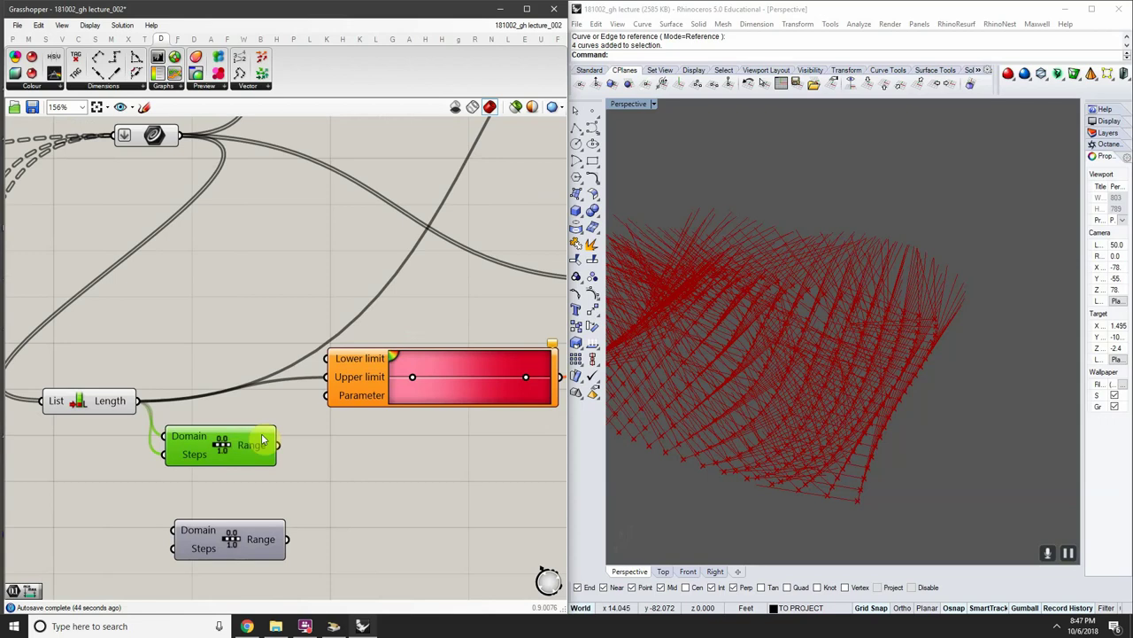
{"action": "left_click", "coordinate": [288, 443]}
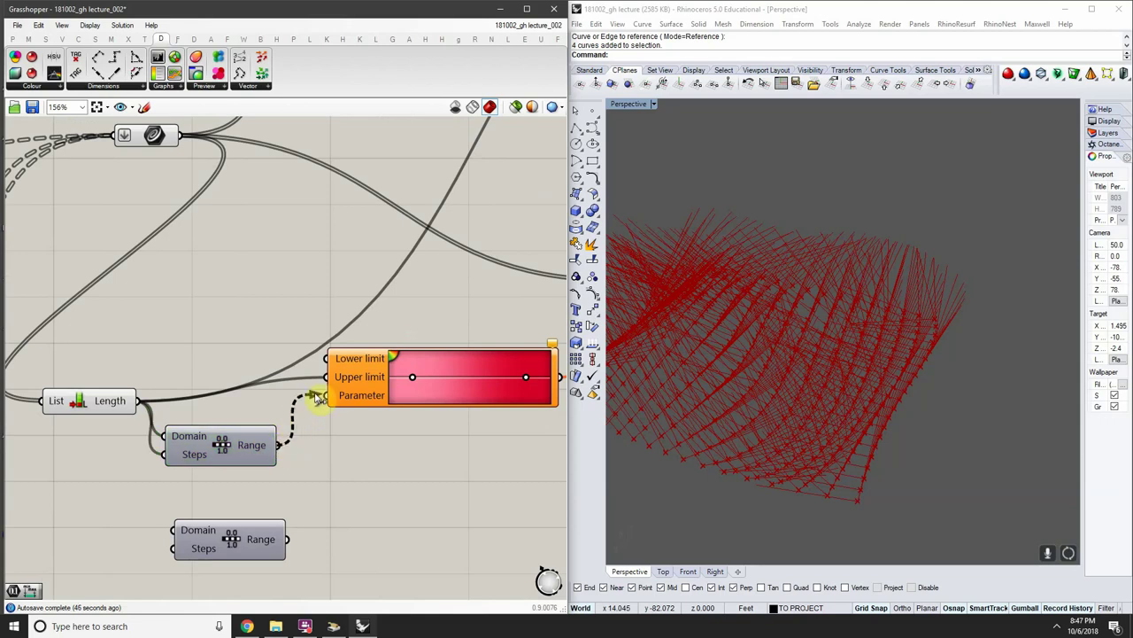
{"action": "left_click_drag", "start_coordinate": [317, 397], "coordinate": [321, 398]}
Connect the Range output to the large yellow panel in place of the List Length output
{"action": "right_click_drag", "start_coordinate": [291, 444], "coordinate": [249, 445]}
{"action": "scroll", "coordinate": [238, 453], "scroll_direction": "down", "scroll_amount": 2}
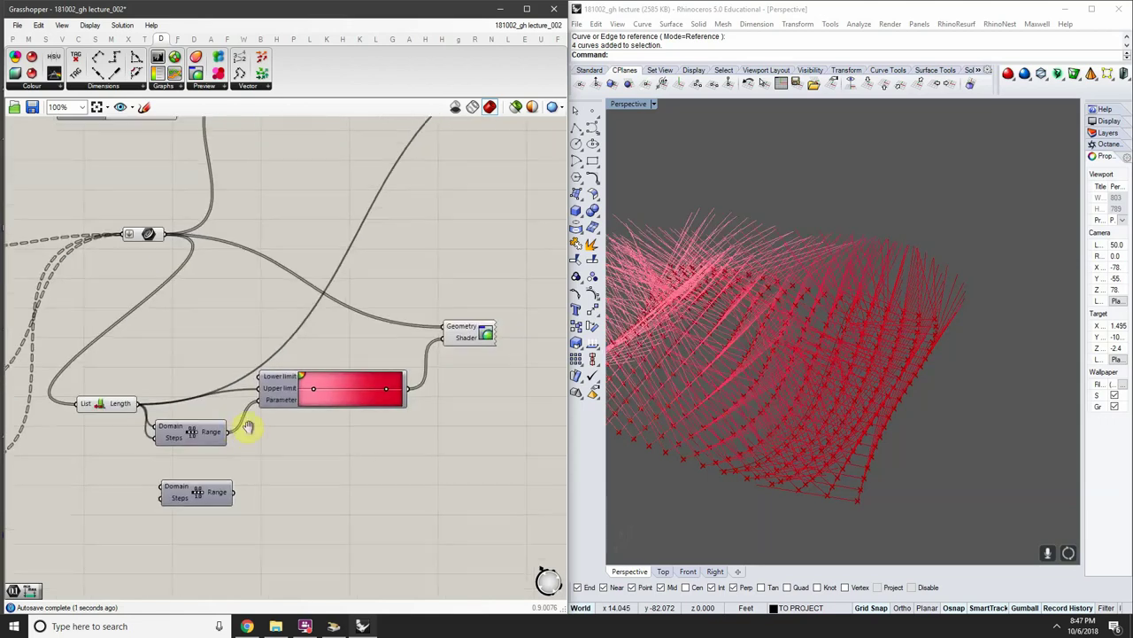
{"action": "scroll", "coordinate": [266, 407], "scroll_direction": "up", "scroll_amount": 1}
{"action": "scroll", "coordinate": [225, 435], "scroll_direction": "down", "scroll_amount": 3}
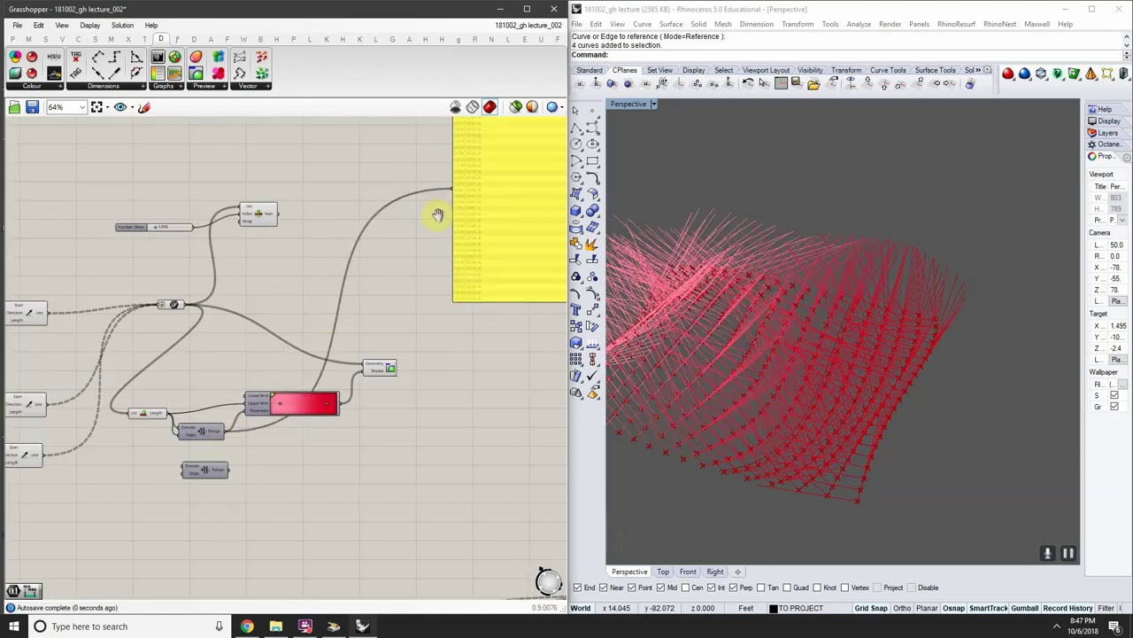
Examine the Range values in the panel and compare them with the flattened Curve parameter's item count and the Gradient
{"action": "scroll", "coordinate": [425, 221], "scroll_direction": "up", "scroll_amount": 3}
{"action": "scroll", "coordinate": [332, 314], "scroll_direction": "down", "scroll_amount": 1}
{"action": "scroll", "coordinate": [321, 295], "scroll_direction": "up", "scroll_amount": 3}
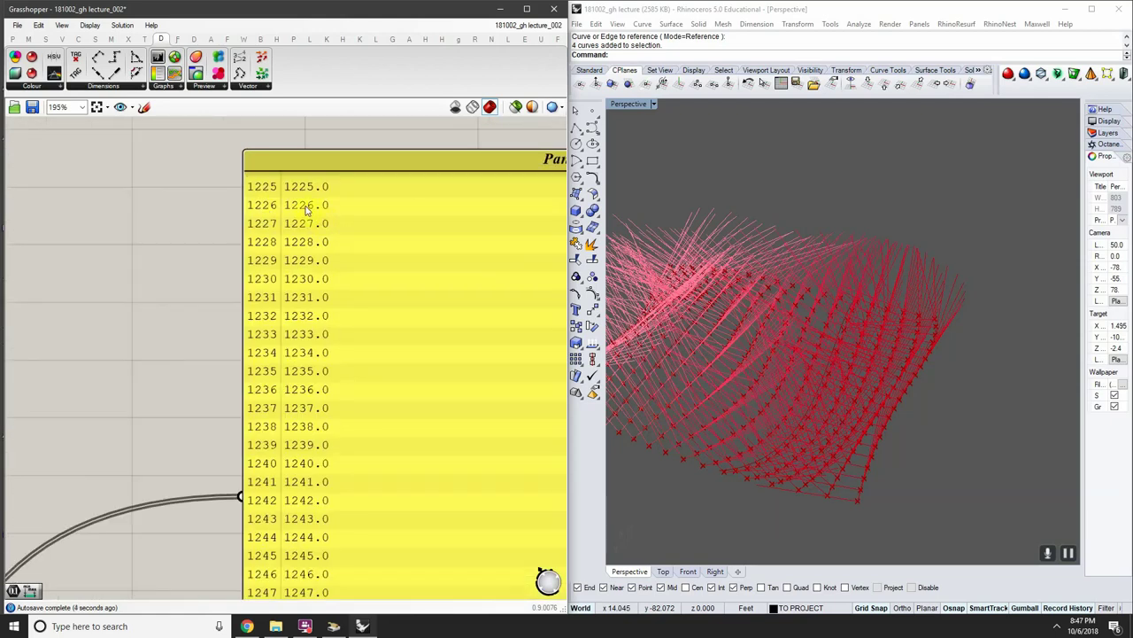
{"action": "scroll", "coordinate": [272, 227], "scroll_direction": "down", "scroll_amount": 3}
{"action": "scroll", "coordinate": [138, 352], "scroll_direction": "up", "scroll_amount": 3}
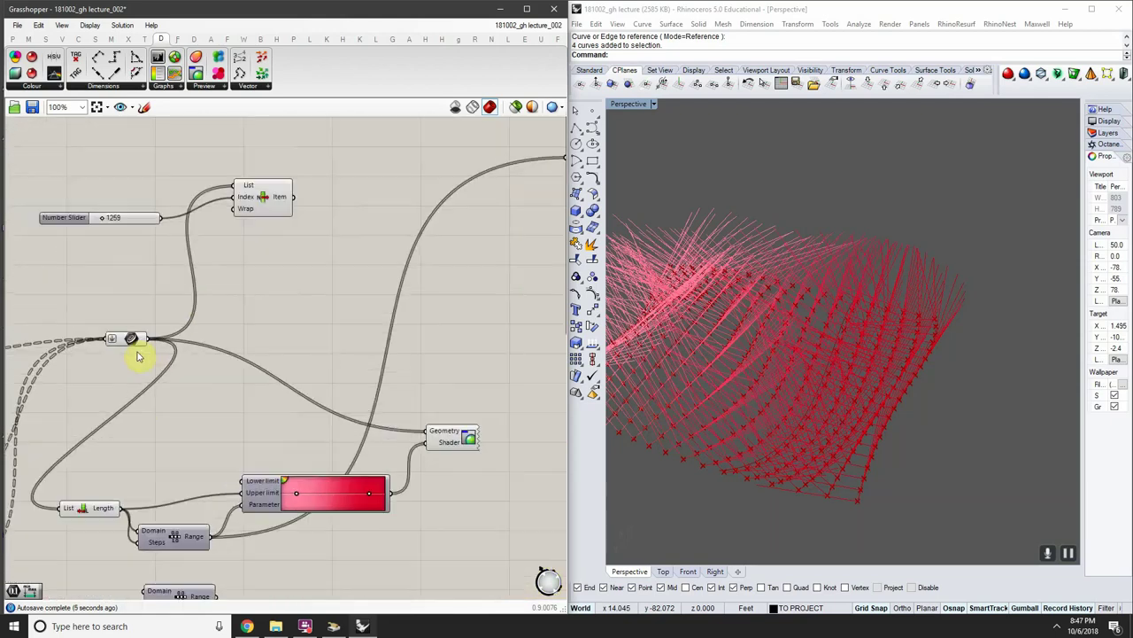
{"action": "scroll", "coordinate": [131, 330], "scroll_direction": "down", "scroll_amount": 3}
{"action": "scroll", "coordinate": [127, 310], "scroll_direction": "up", "scroll_amount": 2}
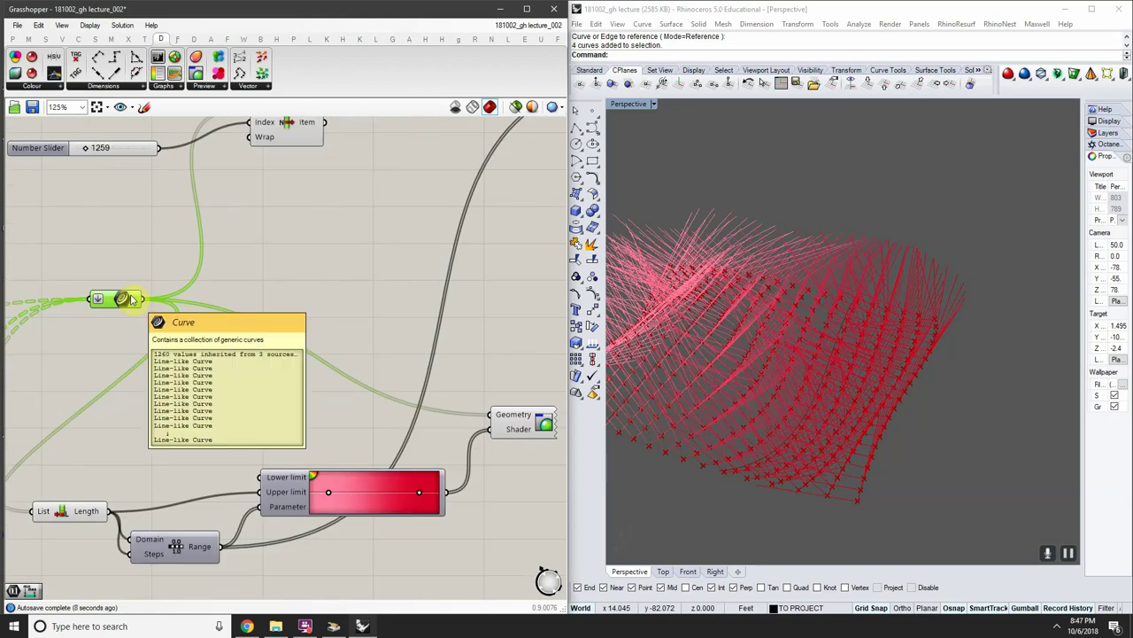
{"action": "scroll", "coordinate": [131, 299], "scroll_direction": "down", "scroll_amount": 1}
{"action": "scroll", "coordinate": [130, 321], "scroll_direction": "up", "scroll_amount": 1}
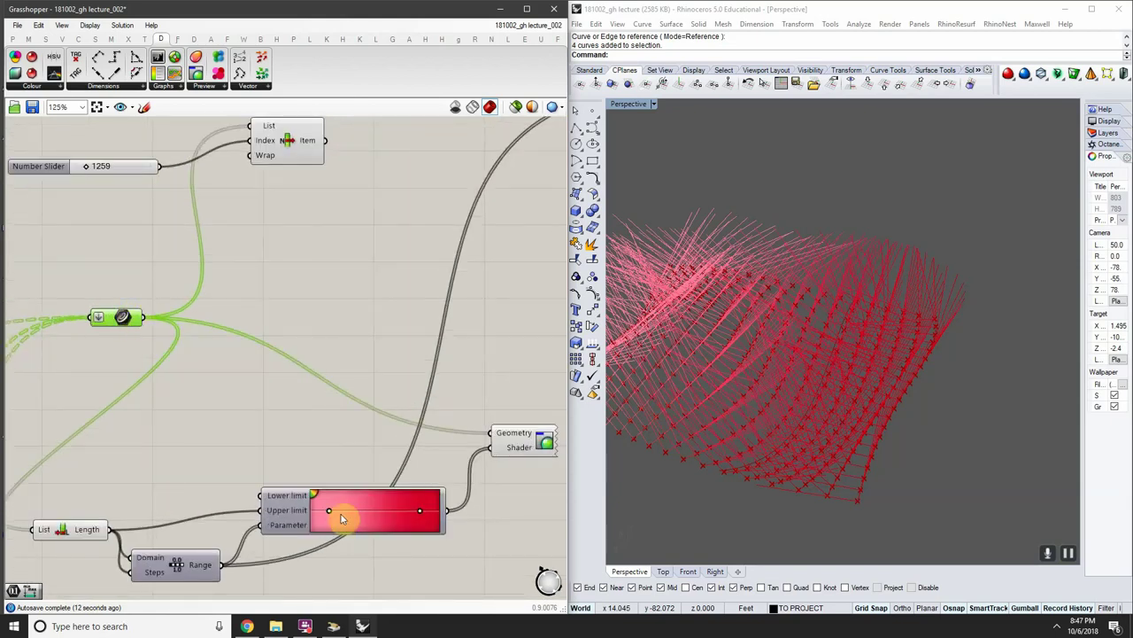
{"action": "scroll", "coordinate": [340, 515], "scroll_direction": "up", "scroll_amount": 3}
{"action": "left_click_drag", "start_coordinate": [204, 472], "coordinate": [321, 470]}
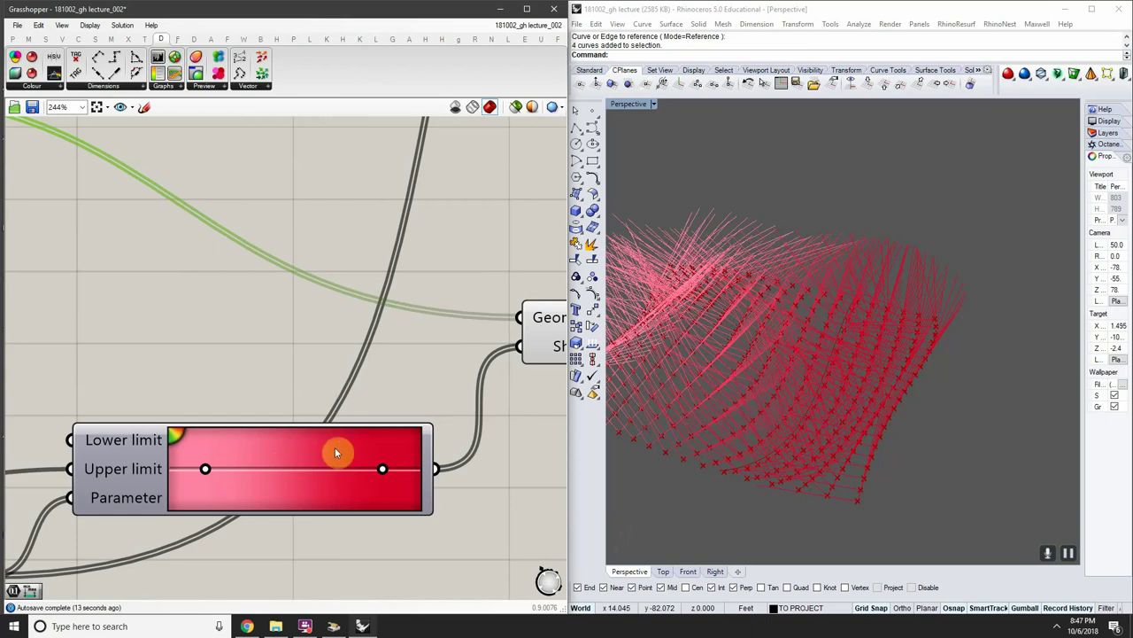
{"action": "scroll", "coordinate": [222, 469], "scroll_direction": "down", "scroll_amount": 2}
Delete the unused copy of the Range component below the original
{"action": "right_click_drag", "start_coordinate": [185, 462], "coordinate": [420, 316]}
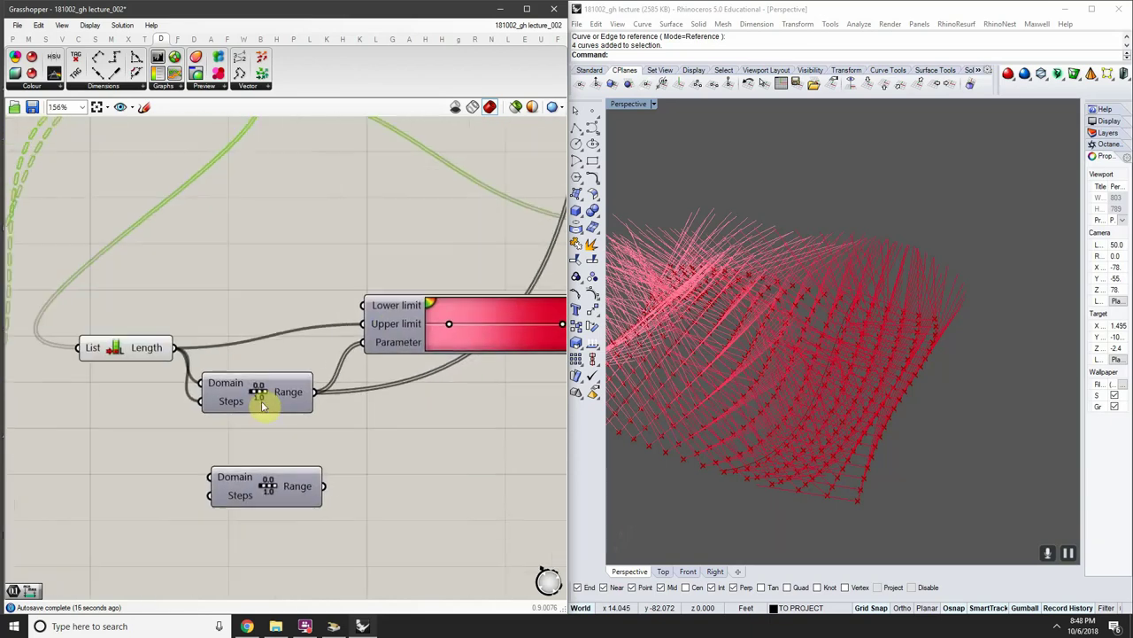
{"action": "left_click", "coordinate": [249, 505]}
{"action": "key", "text": "Delete"}
Locate the Range component's place in the component palette from its instance on the canvas
{"action": "left_click", "coordinate": [239, 384]}
{"action": "scroll", "coordinate": [239, 384], "scroll_direction": "up", "scroll_amount": 2}
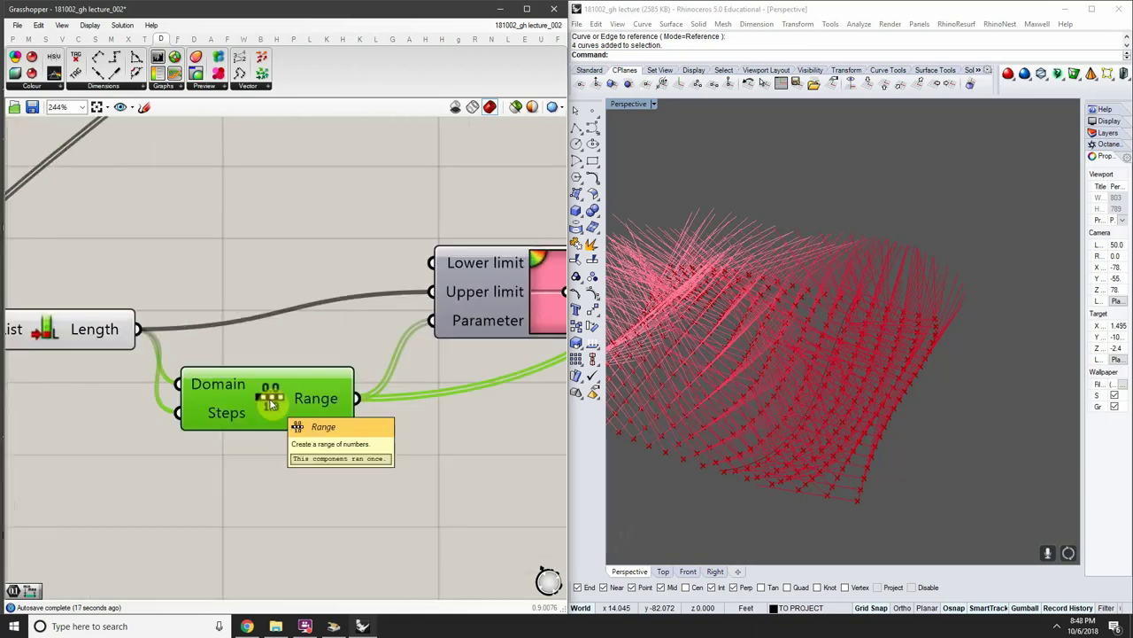
{"action": "left_click", "coordinate": [271, 403], "text": "ctrl+alt"}
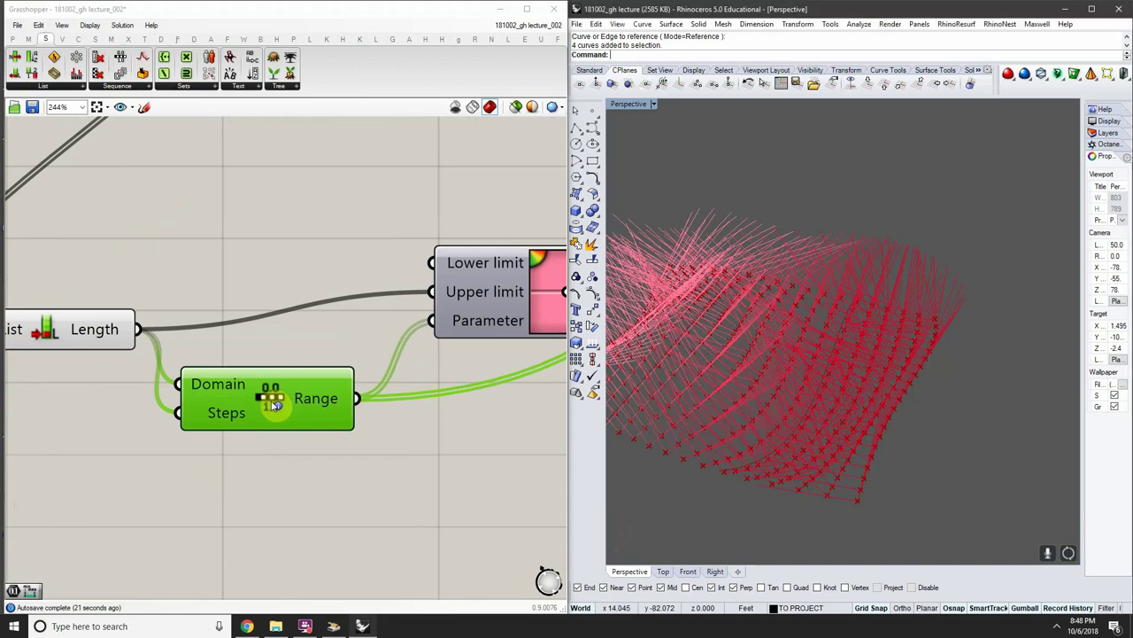
{"action": "left_click", "coordinate": [272, 402], "text": "ctrl+alt"}
{"action": "right_click", "coordinate": [268, 399]}
{"action": "left_click", "coordinate": [269, 396]}
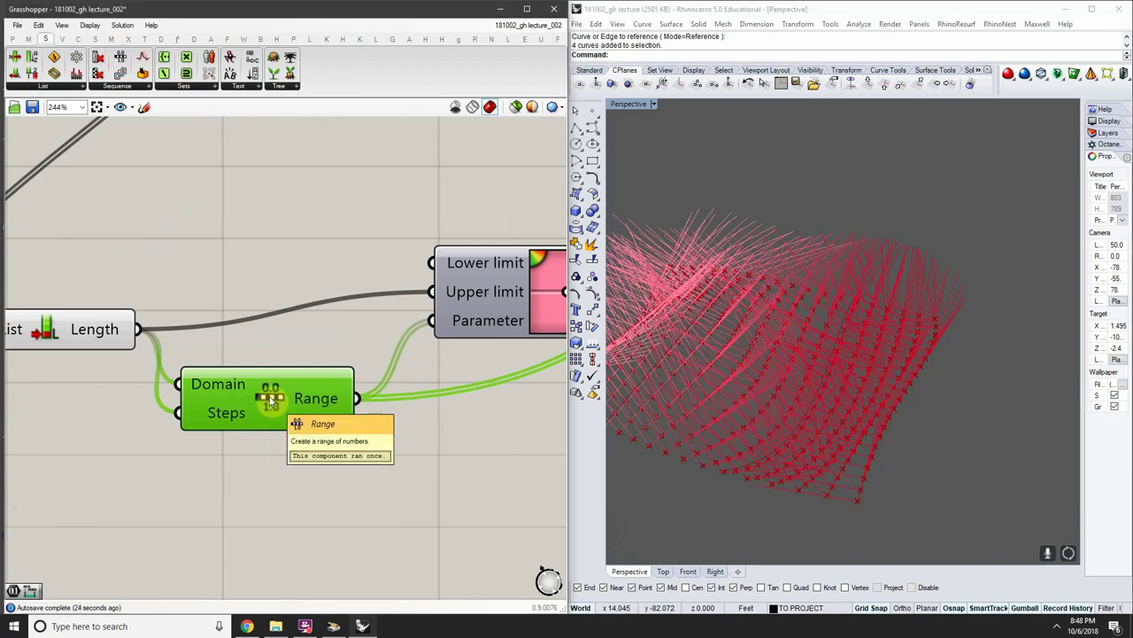
{"action": "scroll", "coordinate": [236, 358], "scroll_direction": "down", "scroll_amount": 3}
{"action": "right_click_drag", "start_coordinate": [236, 358], "coordinate": [332, 434]}
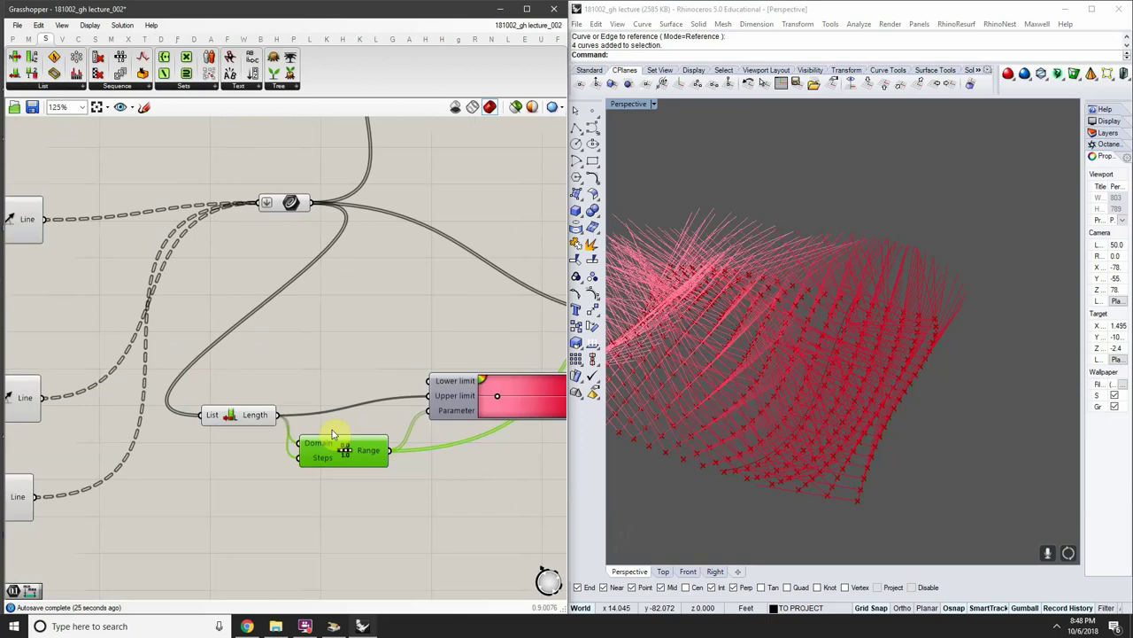
{"action": "left_click_drag", "start_coordinate": [288, 378], "coordinate": [231, 444]}
{"action": "right_click_drag", "start_coordinate": [242, 427], "coordinate": [164, 451]}
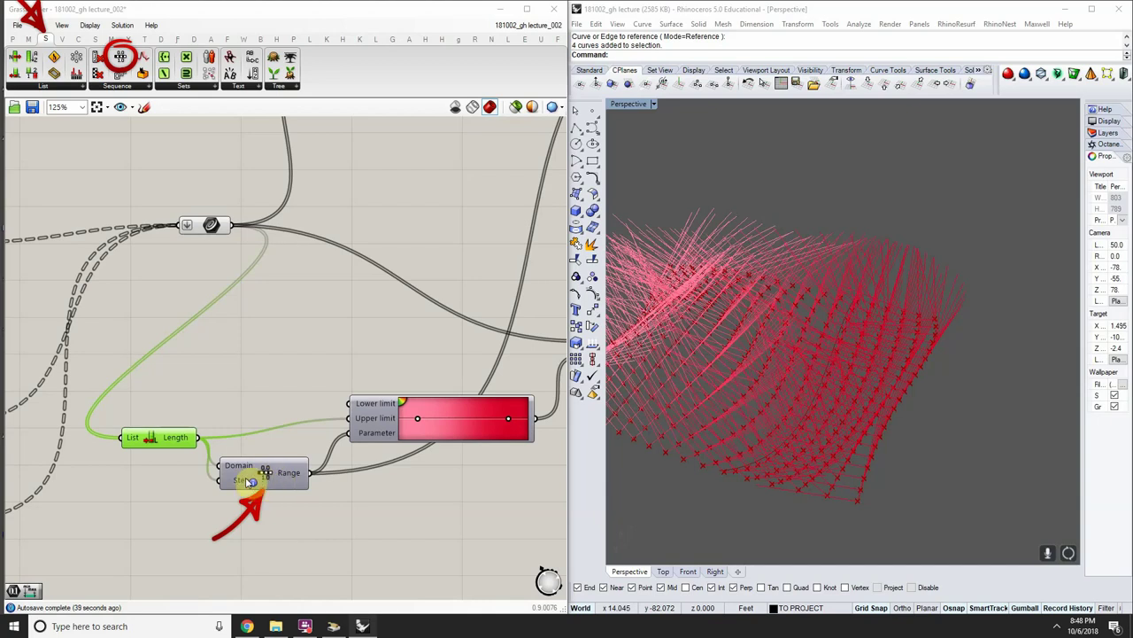
Move the List Length component higher above the Range component to spread out the wires
{"action": "scroll", "coordinate": [236, 484], "scroll_direction": "up", "scroll_amount": 4}
{"action": "left_click", "coordinate": [241, 480]}
{"action": "scroll", "coordinate": [242, 481], "scroll_direction": "down", "scroll_amount": 4}
{"action": "right_click_drag", "start_coordinate": [273, 478], "coordinate": [304, 462]}
{"action": "left_click_drag", "start_coordinate": [224, 434], "coordinate": [222, 383]}
{"action": "left_click", "coordinate": [292, 465]}
{"action": "scroll", "coordinate": [292, 465], "scroll_direction": "down", "scroll_amount": 2}
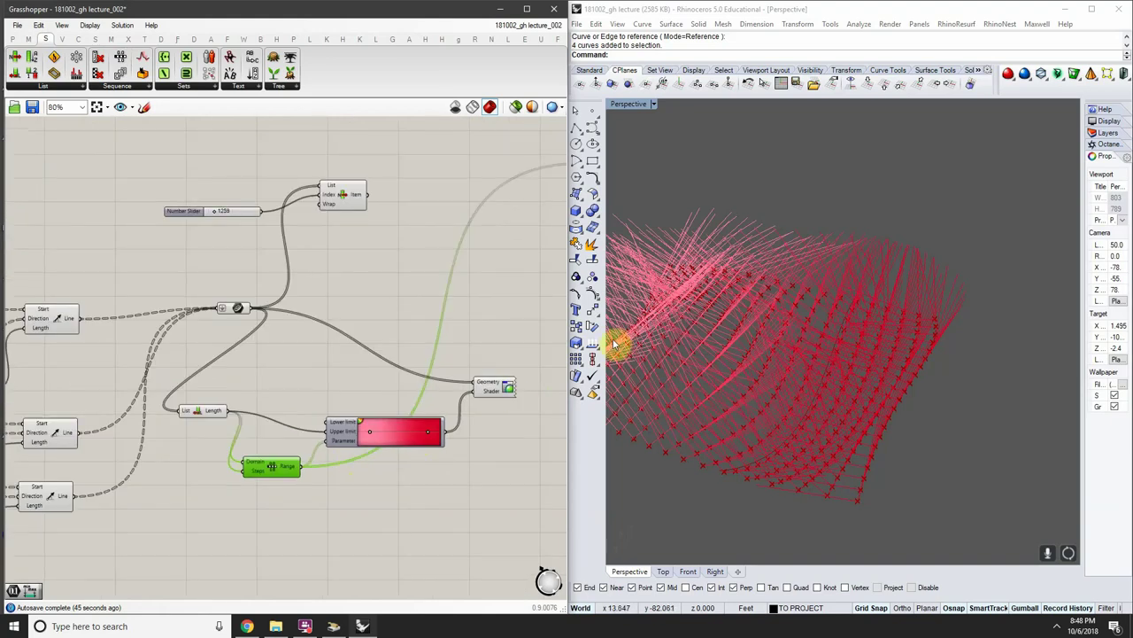
Orbit the Rhino perspective view and compare the coloured lines with the Gradient feeding the Custom Preview
{"action": "scroll", "coordinate": [261, 462], "scroll_direction": "up", "scroll_amount": 3}
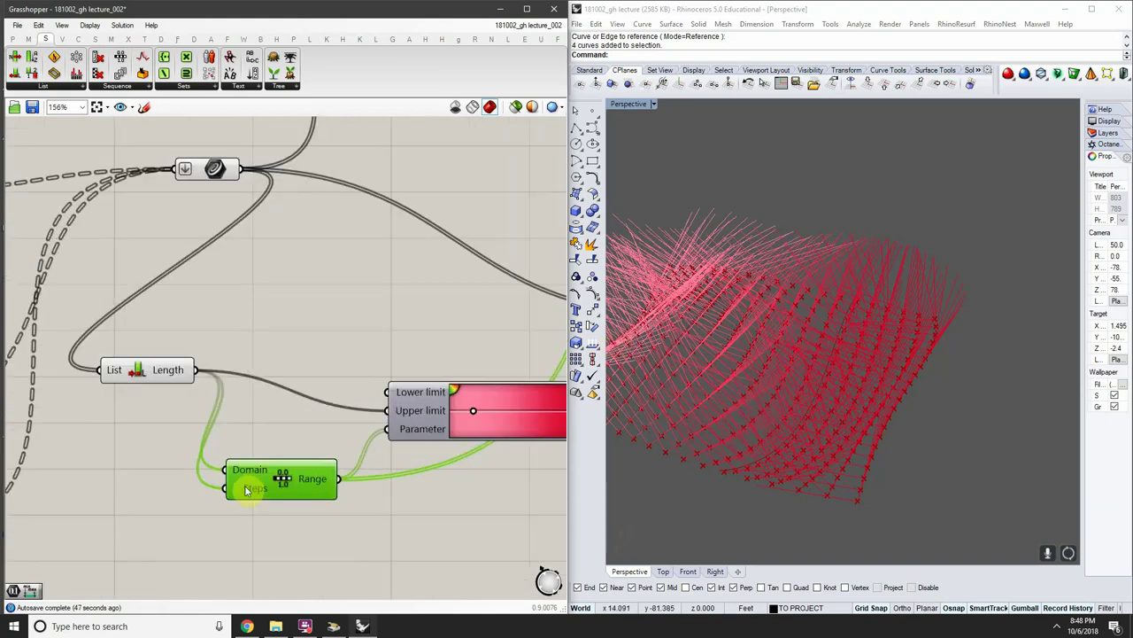
{"action": "right_click_drag", "start_coordinate": [378, 472], "coordinate": [157, 478]}
{"action": "scroll", "coordinate": [195, 461], "scroll_direction": "down", "scroll_amount": 2}
{"action": "scroll", "coordinate": [241, 443], "scroll_direction": "up", "scroll_amount": 2}
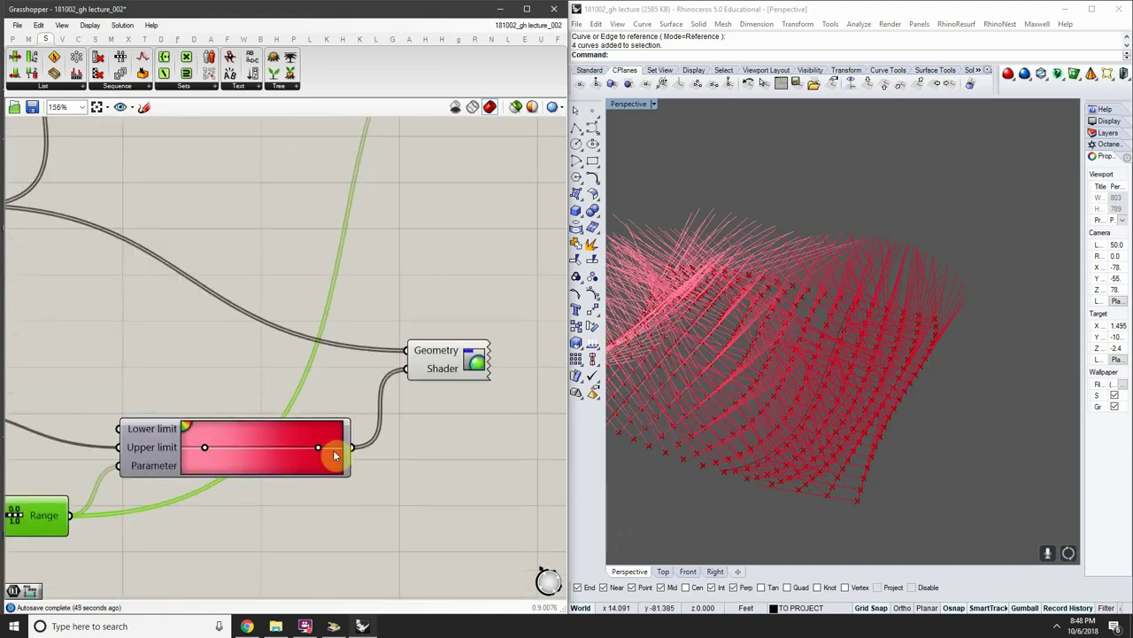
{"action": "right_click_drag", "start_coordinate": [773, 330], "coordinate": [827, 377]}
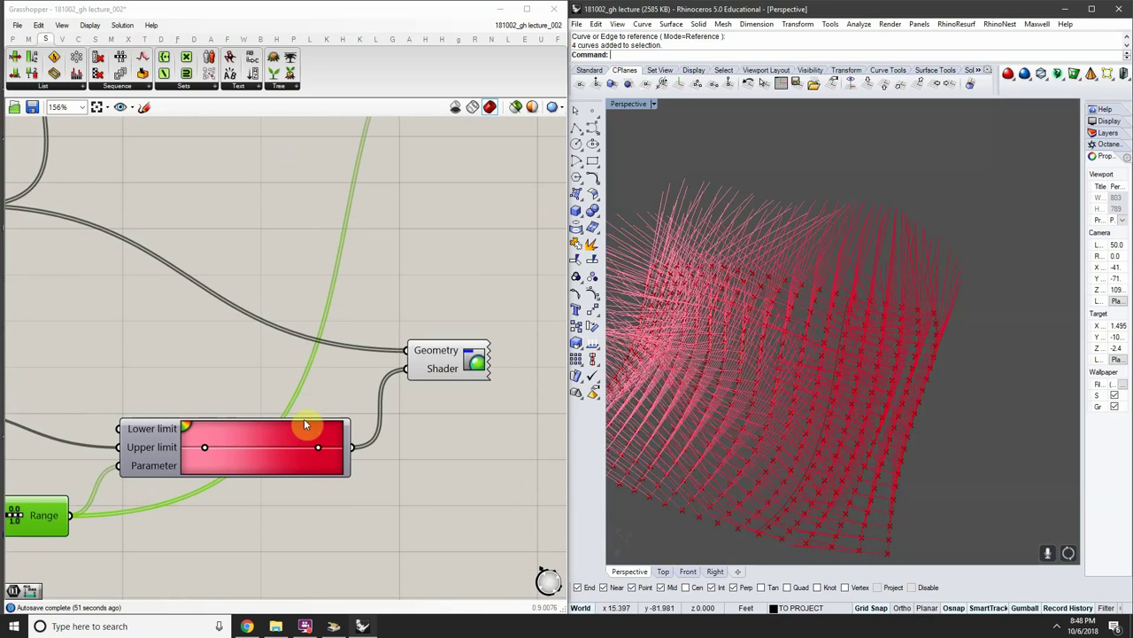
{"action": "scroll", "coordinate": [246, 448], "scroll_direction": "up", "scroll_amount": 1}
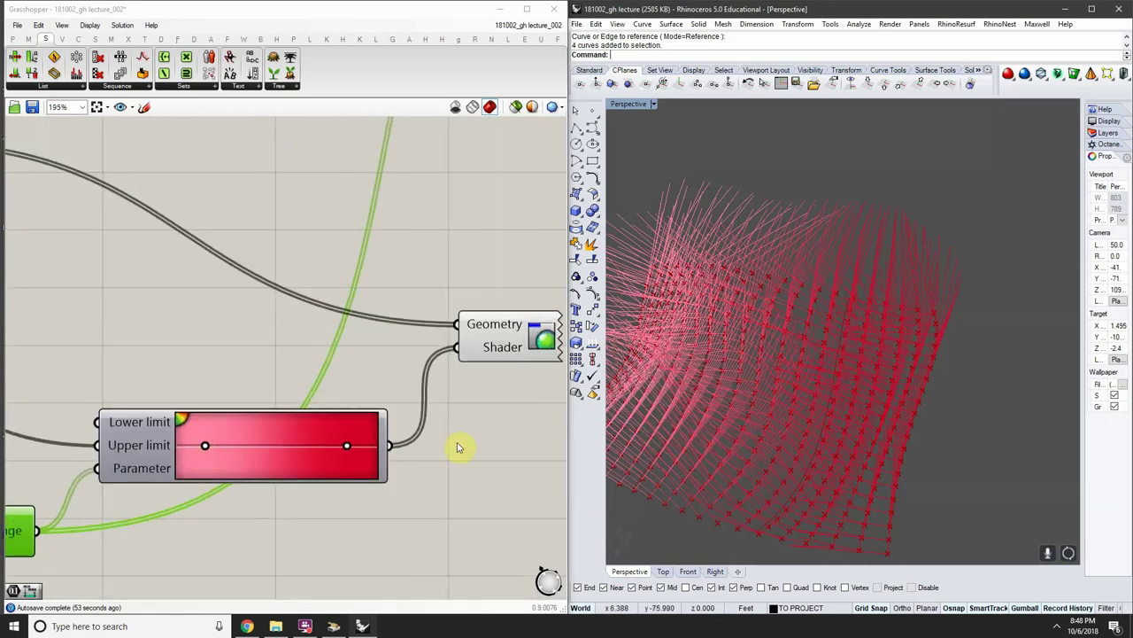
{"action": "scroll", "coordinate": [364, 421], "scroll_direction": "down", "scroll_amount": 4}
Move the Custom Preview component higher above the Gradient so its wires are easier to follow
{"action": "right_click_drag", "start_coordinate": [394, 388], "coordinate": [273, 391]}
{"action": "scroll", "coordinate": [274, 390], "scroll_direction": "up", "scroll_amount": 3}
{"action": "left_click_drag", "start_coordinate": [303, 399], "coordinate": [309, 284]}
{"action": "left_click", "coordinate": [280, 362]}
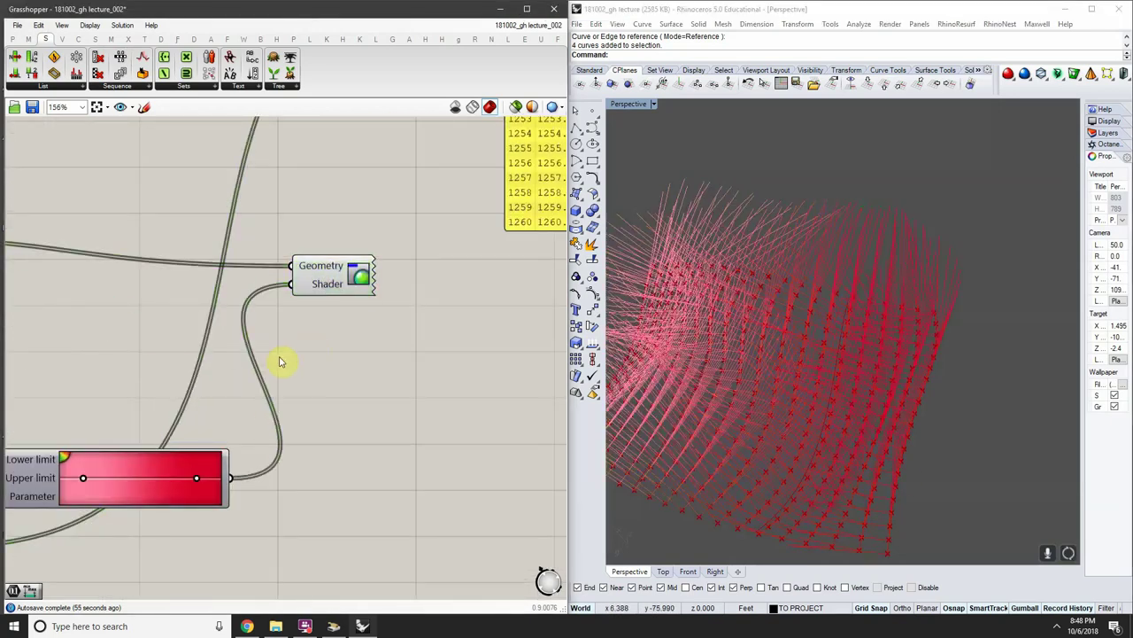
{"action": "scroll", "coordinate": [279, 361], "scroll_direction": "down", "scroll_amount": 4}
{"action": "scroll", "coordinate": [334, 394], "scroll_direction": "up", "scroll_amount": 4}
{"action": "scroll", "coordinate": [353, 413], "scroll_direction": "down", "scroll_amount": 4}
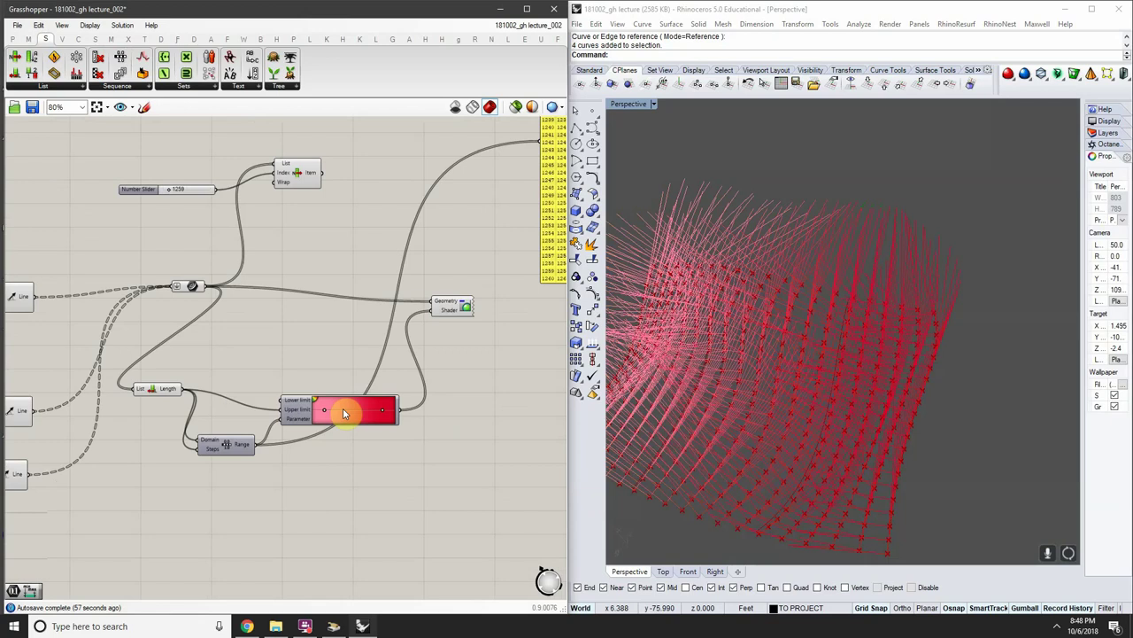
Move the List Length component down so it sits level with the Range component
{"action": "scroll", "coordinate": [347, 390], "scroll_direction": "up", "scroll_amount": 4}
{"action": "left_click", "coordinate": [347, 389]}
{"action": "scroll", "coordinate": [240, 398], "scroll_direction": "down", "scroll_amount": 4}
{"action": "scroll", "coordinate": [208, 379], "scroll_direction": "up", "scroll_amount": 4}
{"action": "left_click_drag", "start_coordinate": [208, 379], "coordinate": [222, 481]}
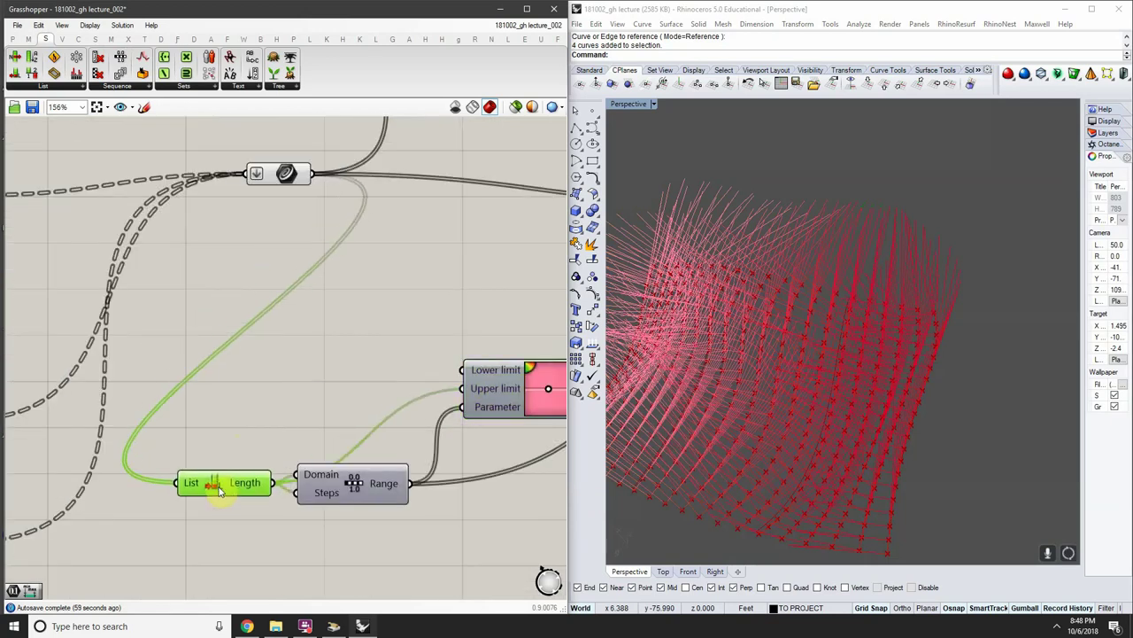
{"action": "scroll", "coordinate": [290, 470], "scroll_direction": "down", "scroll_amount": 4}
{"action": "scroll", "coordinate": [298, 463], "scroll_direction": "up", "scroll_amount": 4}
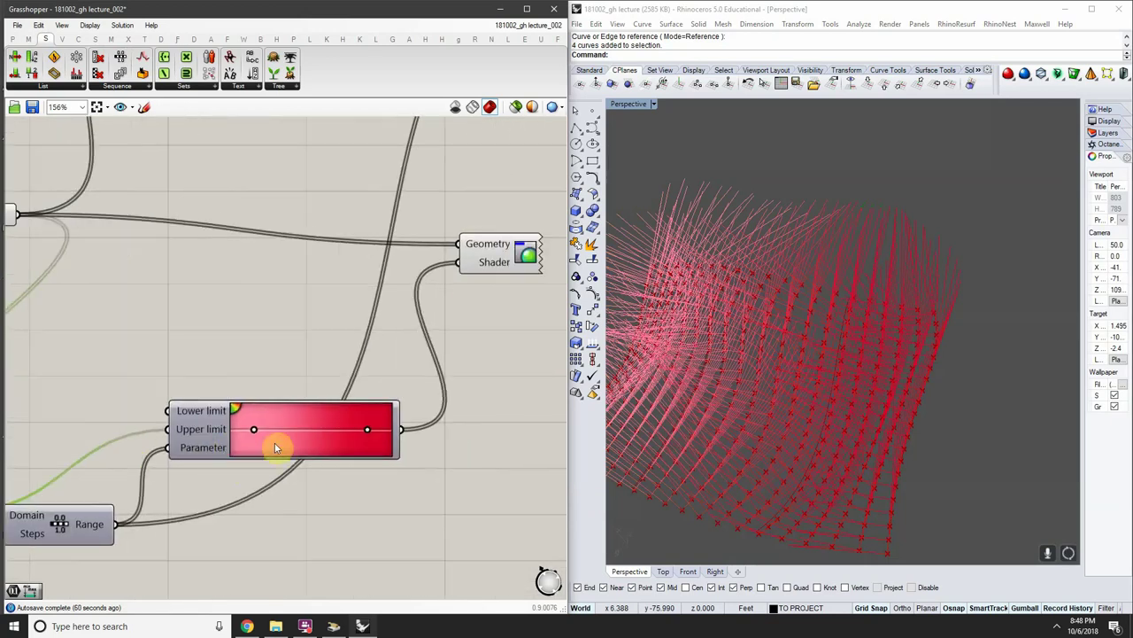
Apply the black-and-white striped preset to the Gradient
{"action": "left_click", "coordinate": [291, 433]}
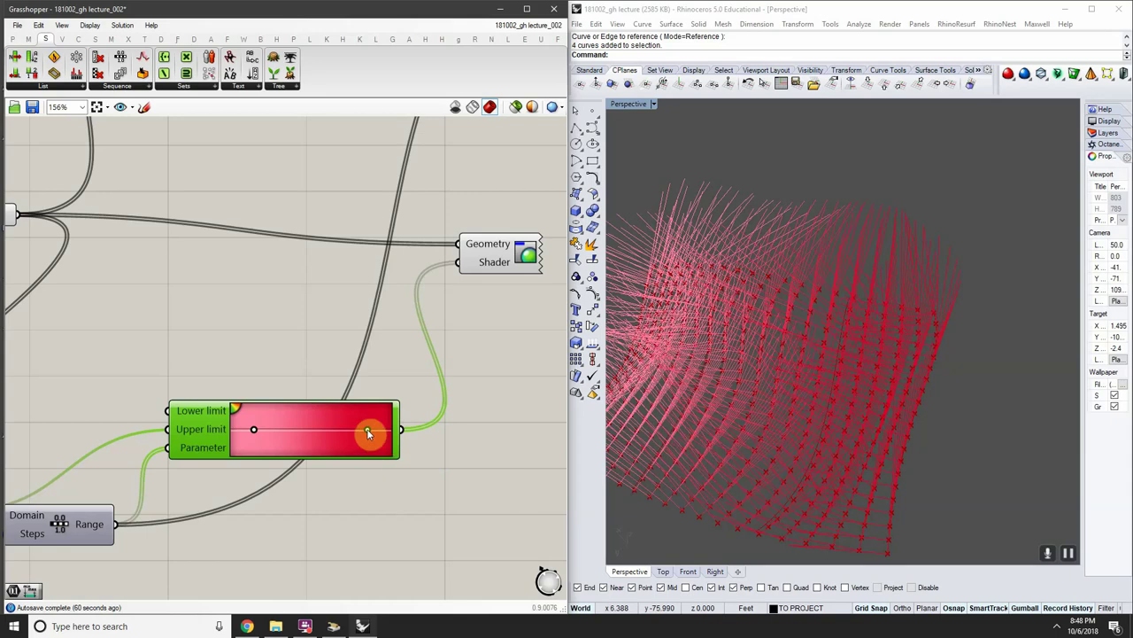
{"action": "right_click", "coordinate": [311, 434]}
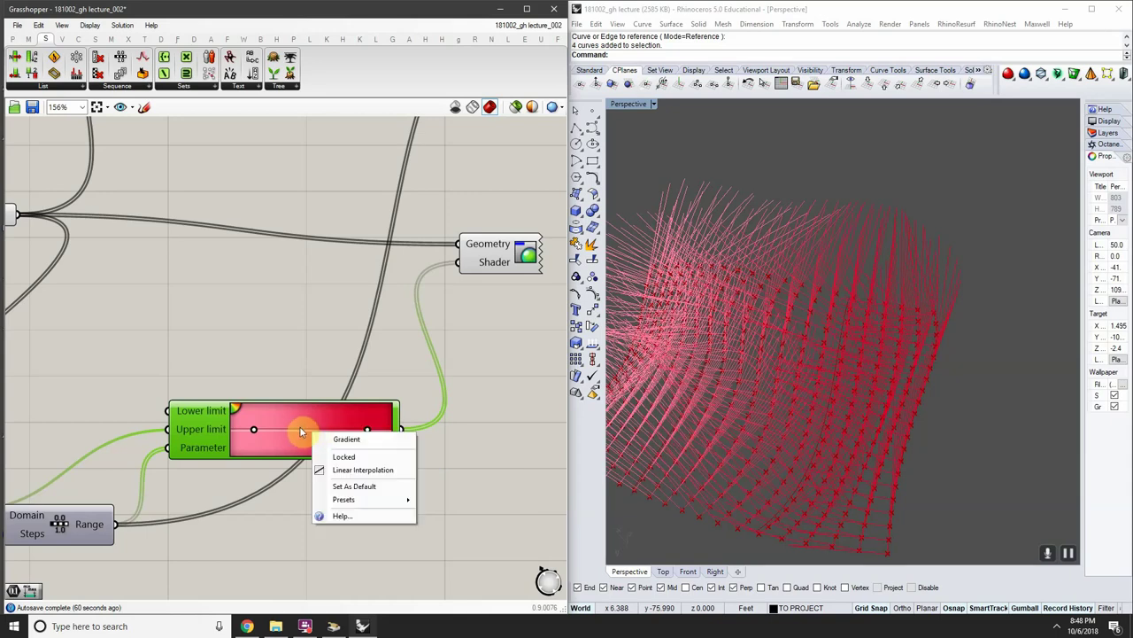
{"action": "right_click_drag", "start_coordinate": [301, 433], "coordinate": [298, 432]}
{"action": "right_click", "coordinate": [280, 424]}
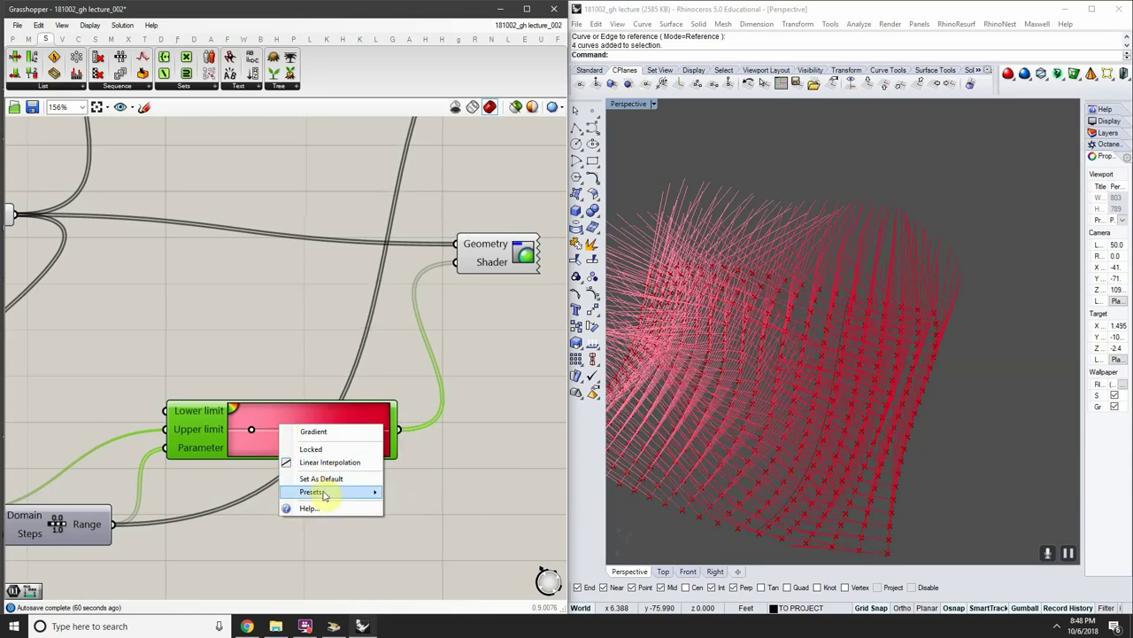
{"action": "mouse_move", "coordinate": [325, 496]}
{"action": "left_click", "coordinate": [425, 592]}
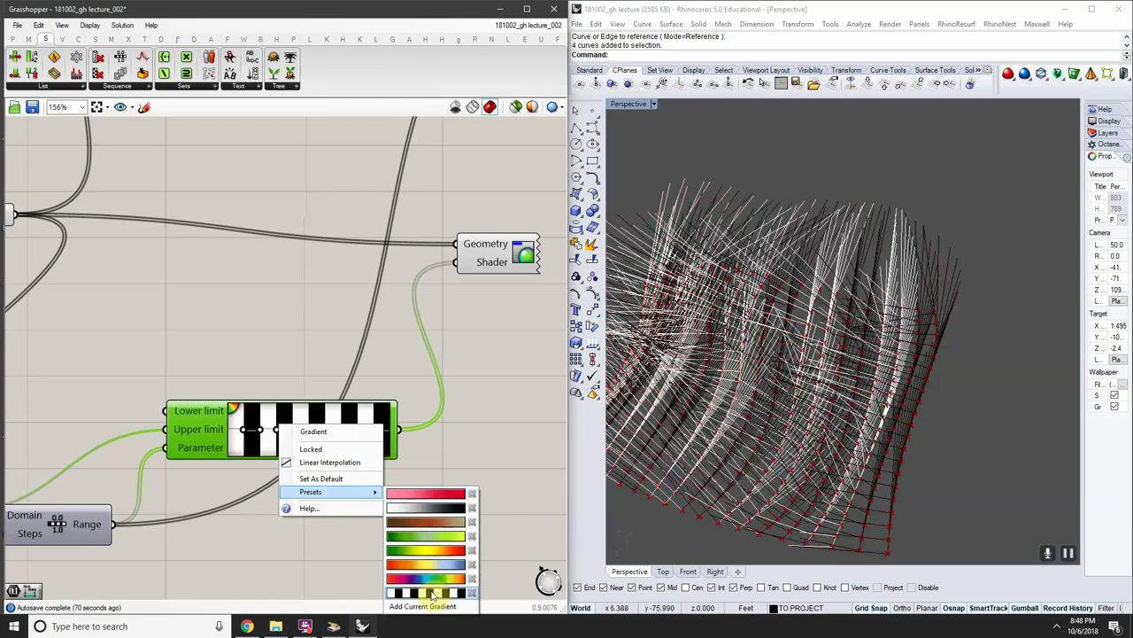
Narrow the Gradient's third black stripe by shifting its end grip to 59%, and narrow the first black stripe
{"action": "scroll", "coordinate": [749, 405], "scroll_direction": "up", "scroll_amount": 2}
{"action": "scroll", "coordinate": [306, 431], "scroll_direction": "up", "scroll_amount": 3}
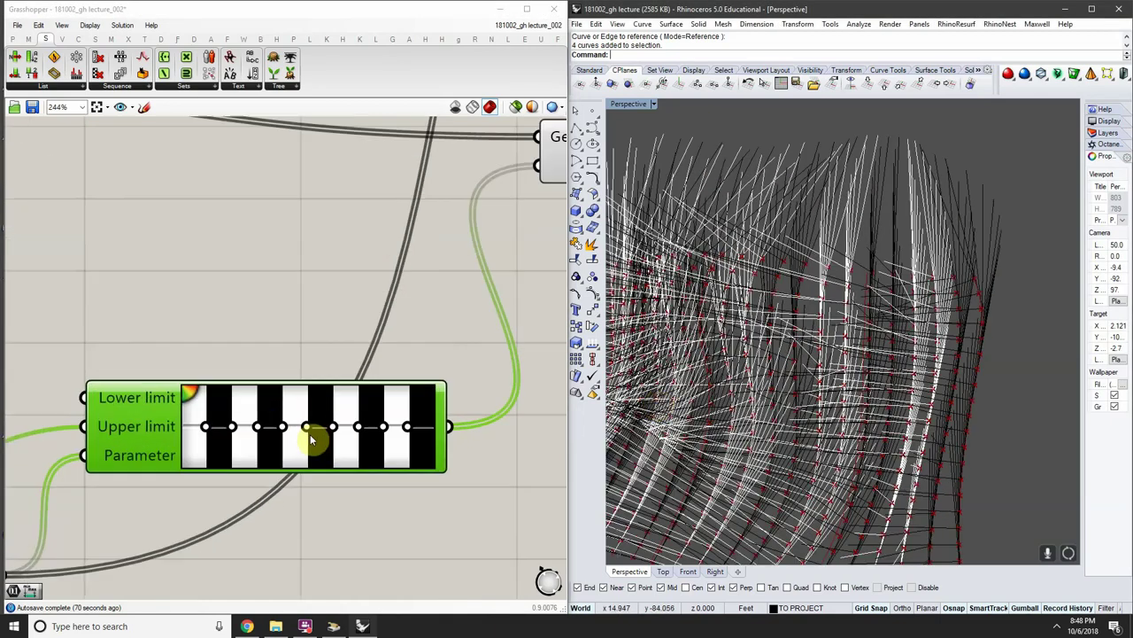
{"action": "mouse_move", "coordinate": [307, 428]}
{"action": "left_mouse_down"}
{"action": "mouse_move", "coordinate": [316, 430]}
{"action": "mouse_move", "coordinate": [299, 431]}
{"action": "mouse_move", "coordinate": [342, 430]}
{"action": "mouse_move", "coordinate": [324, 430]}
{"action": "left_mouse_up"}
{"action": "scroll", "coordinate": [328, 430], "scroll_direction": "up", "scroll_amount": 3}
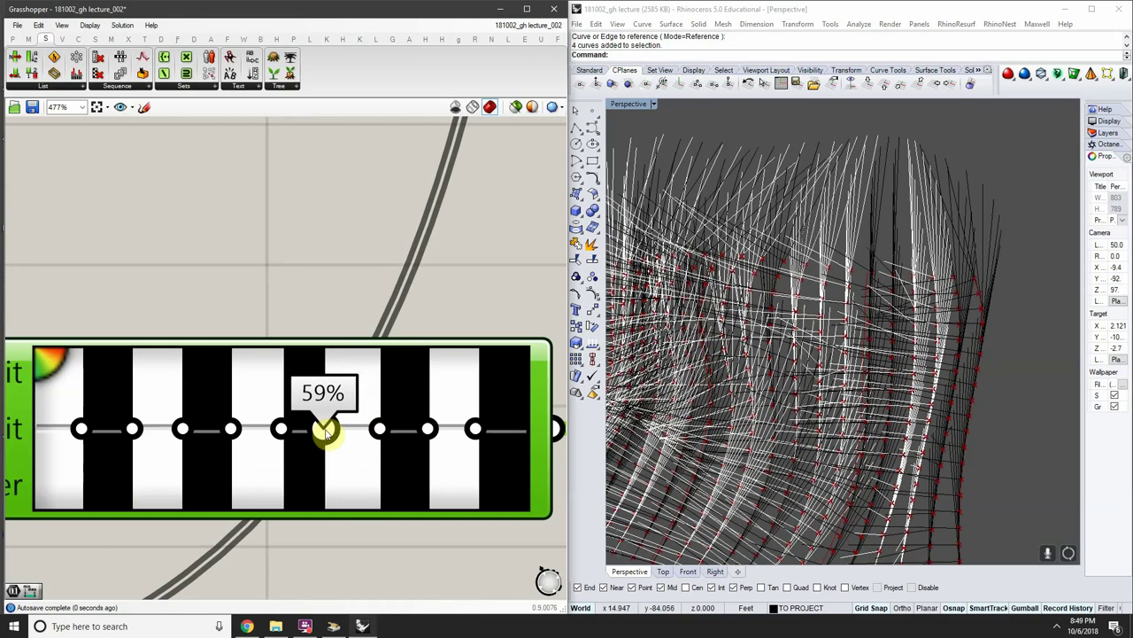
{"action": "scroll", "coordinate": [314, 430], "scroll_direction": "down", "scroll_amount": 4}
{"action": "scroll", "coordinate": [325, 431], "scroll_direction": "up", "scroll_amount": 4}
{"action": "scroll", "coordinate": [228, 425], "scroll_direction": "down", "scroll_amount": 4}
{"action": "scroll", "coordinate": [189, 407], "scroll_direction": "up", "scroll_amount": 4}
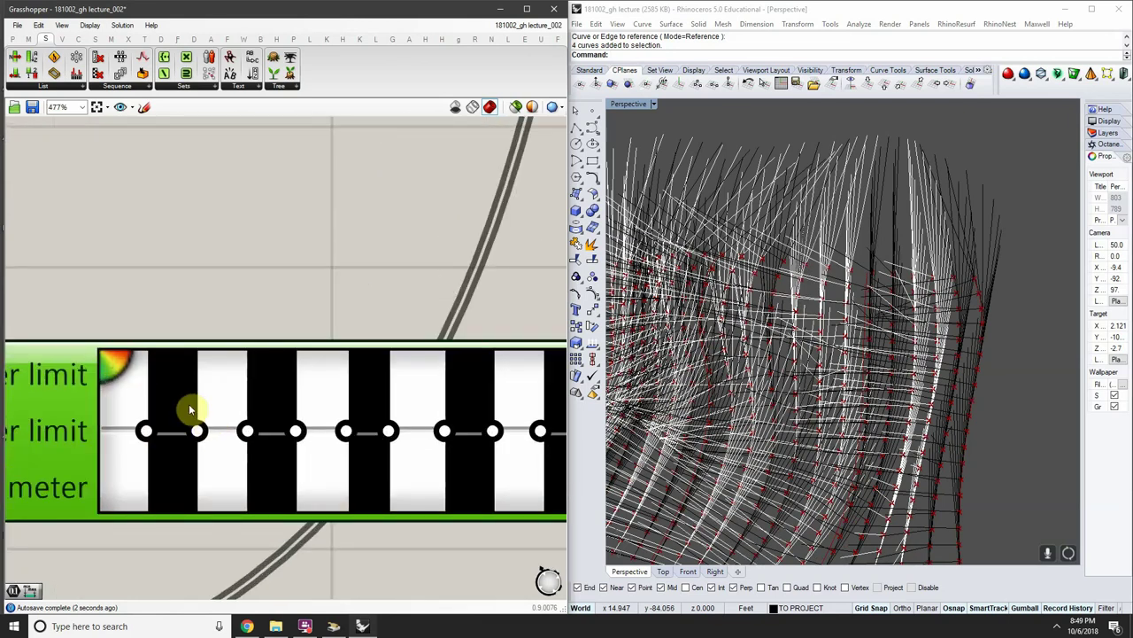
{"action": "mouse_move", "coordinate": [222, 432]}
{"action": "left_mouse_down"}
{"action": "mouse_move", "coordinate": [245, 434]}
{"action": "mouse_move", "coordinate": [217, 432]}
{"action": "left_mouse_up"}
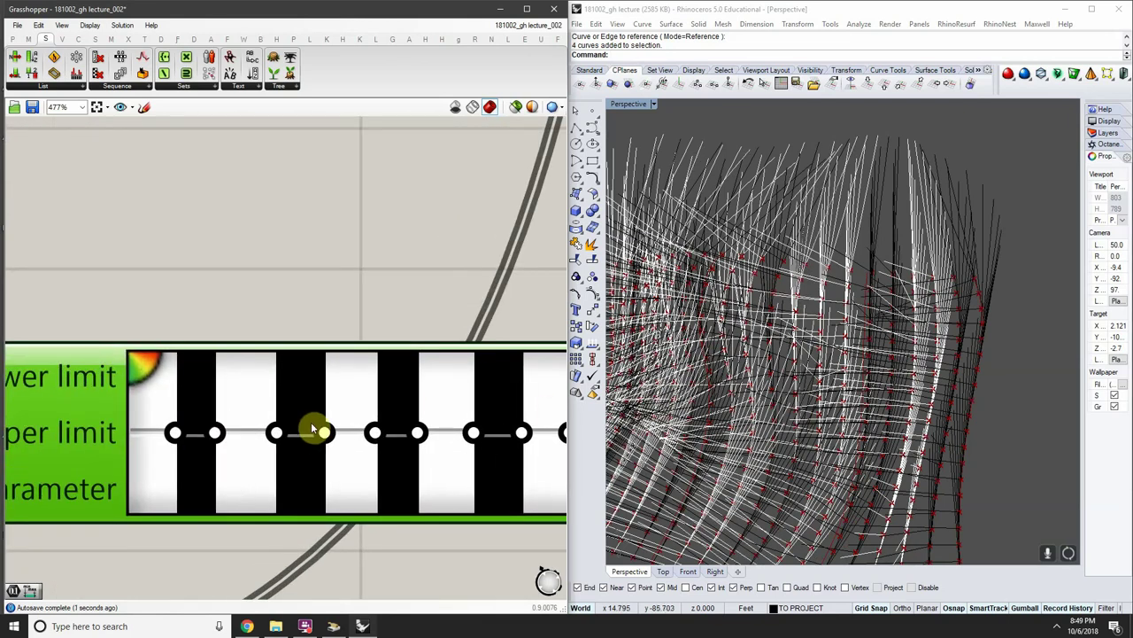
Recolour the end grip of the Gradient's second black stripe red, then open the Gradient Editor and accept it as is
{"action": "right_click", "coordinate": [311, 427]}
{"action": "scroll", "coordinate": [264, 431], "scroll_direction": "down", "scroll_amount": 1}
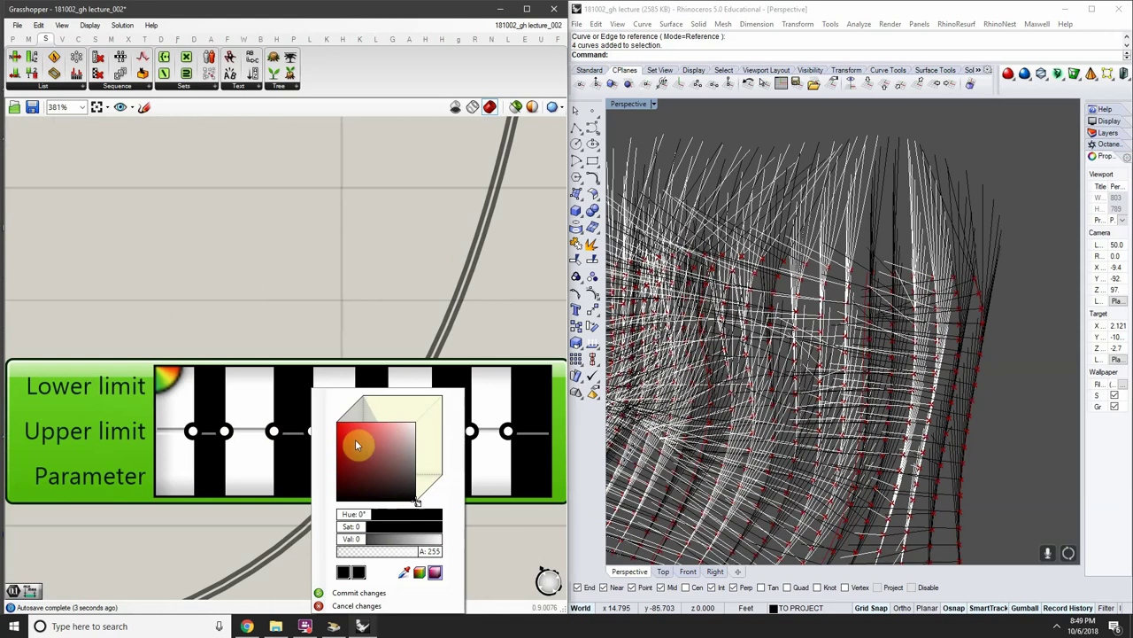
{"action": "left_click_drag", "start_coordinate": [355, 440], "coordinate": [347, 444]}
{"action": "left_click", "coordinate": [381, 376]}
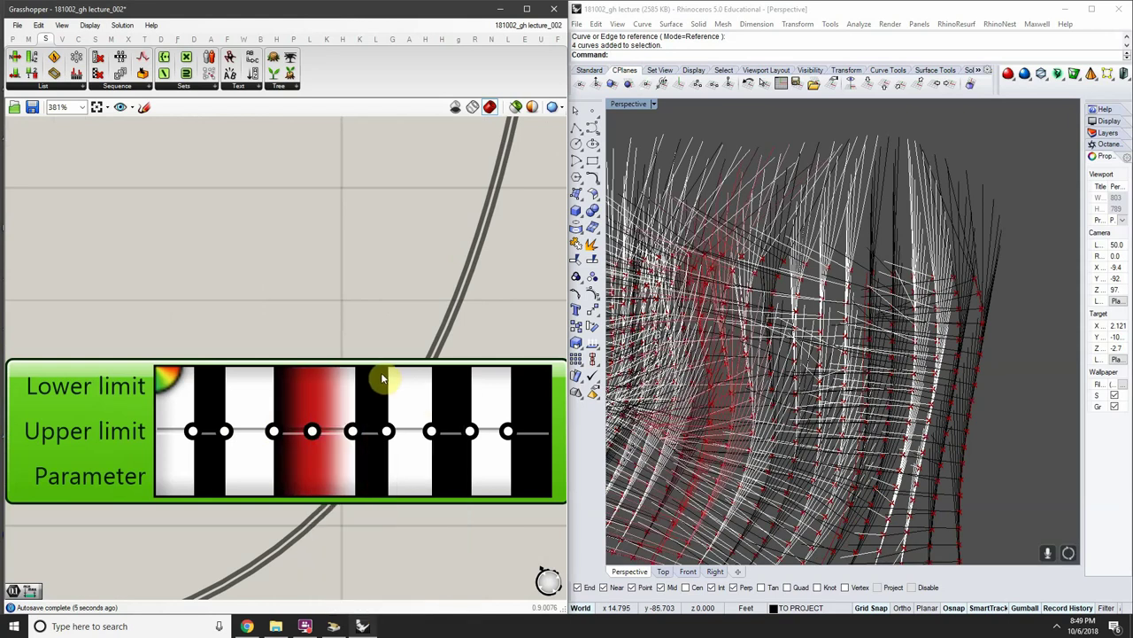
{"action": "double_click", "coordinate": [381, 377]}
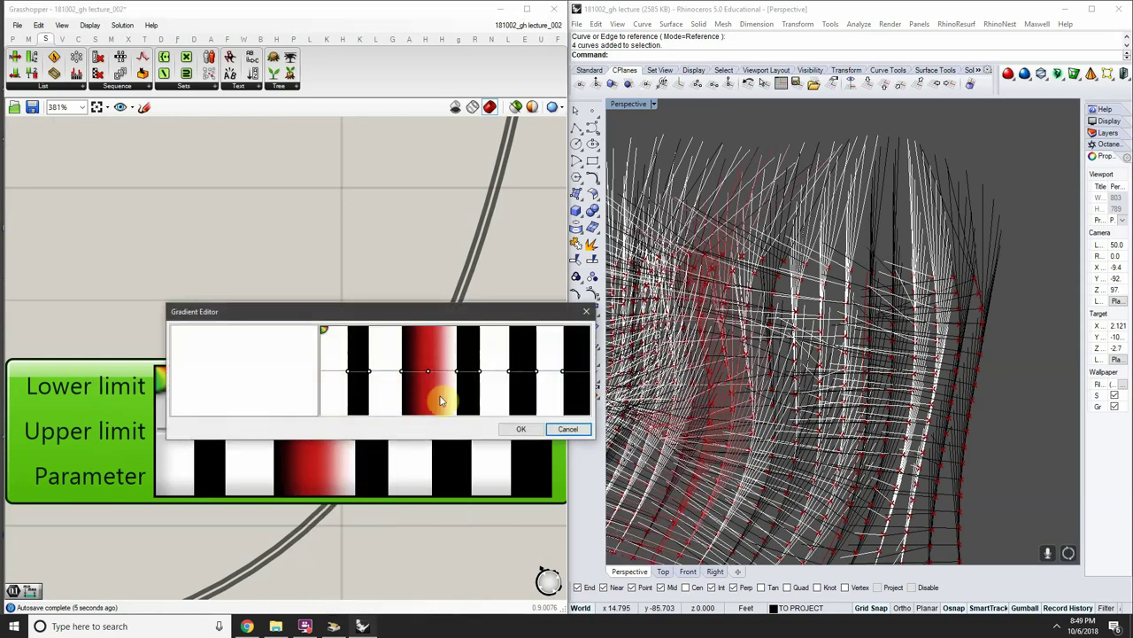
{"action": "left_click", "coordinate": [517, 428]}
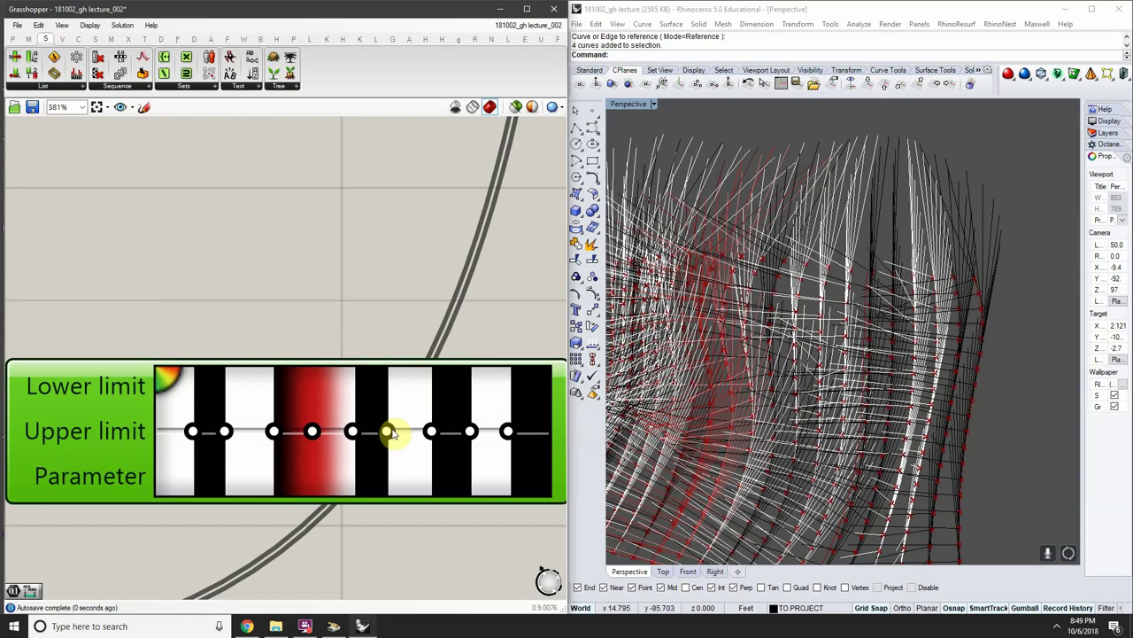
Recolour the end grip of the Gradient's third black stripe dark red
{"action": "left_click", "coordinate": [387, 432]}
{"action": "left_click", "coordinate": [429, 448]}
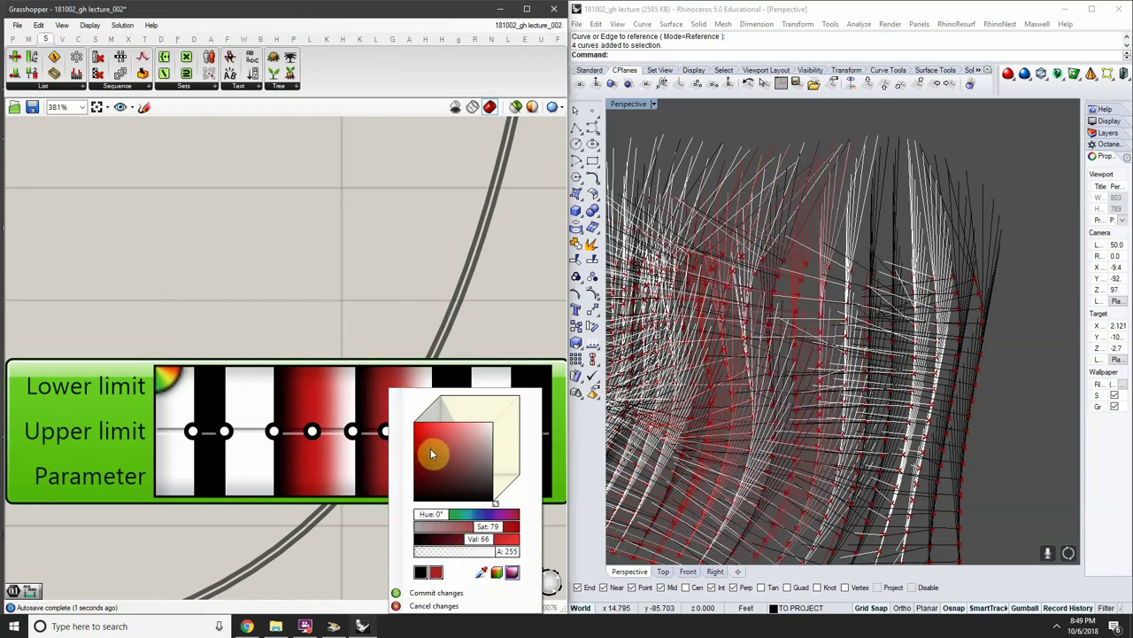
{"action": "left_click", "coordinate": [427, 367]}
{"action": "right_click_drag", "start_coordinate": [444, 339], "coordinate": [374, 321]}
Recolour the end grip of the Gradient's fourth black stripe light blue and commit the colour
{"action": "right_click", "coordinate": [395, 414]}
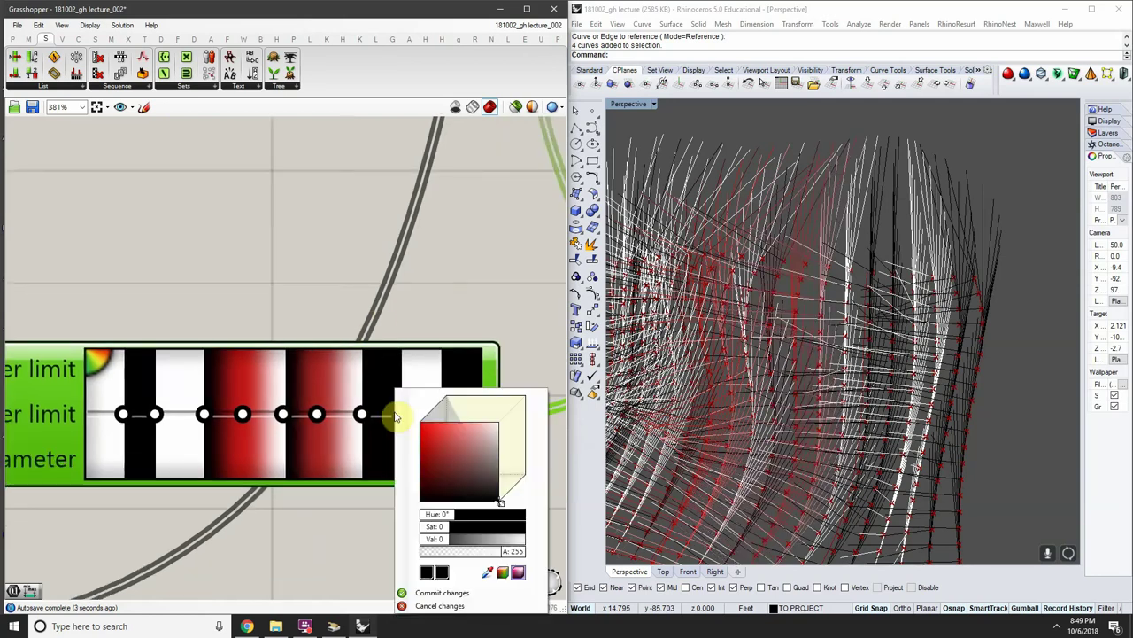
{"action": "left_click", "coordinate": [453, 432]}
{"action": "left_click_drag", "start_coordinate": [456, 518], "coordinate": [477, 515]}
{"action": "left_click", "coordinate": [444, 593]}
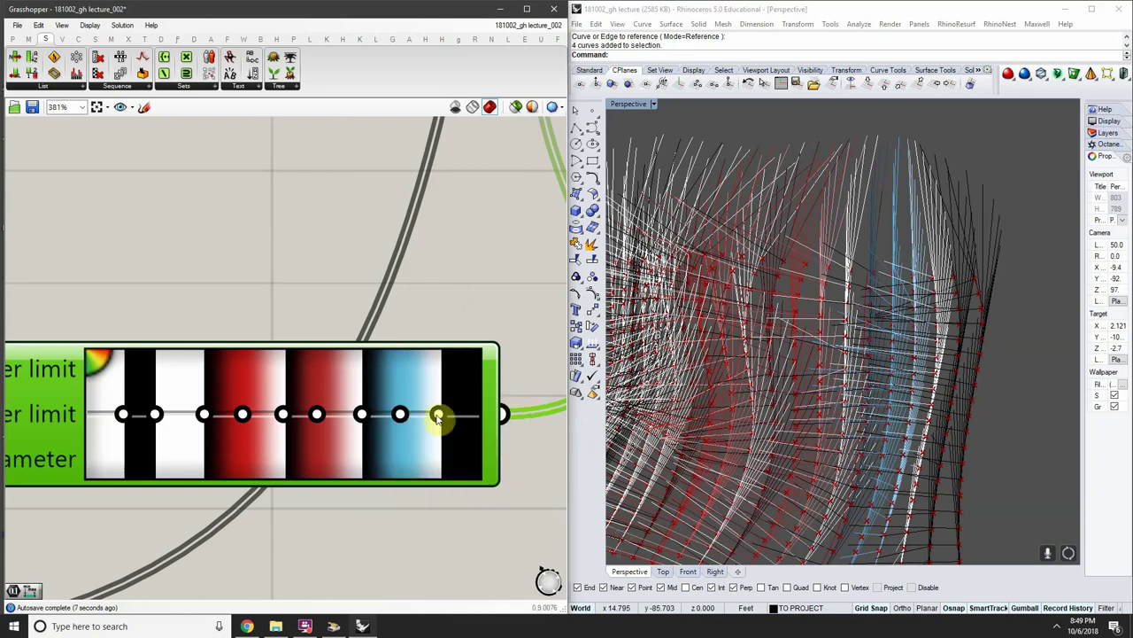
Apply the green-yellow-red preset to the Gradient
{"action": "right_click_drag", "start_coordinate": [443, 421], "coordinate": [413, 422]}
{"action": "right_click_drag", "start_coordinate": [921, 327], "coordinate": [901, 312]}
{"action": "scroll", "coordinate": [922, 266], "scroll_direction": "down", "scroll_amount": 5}
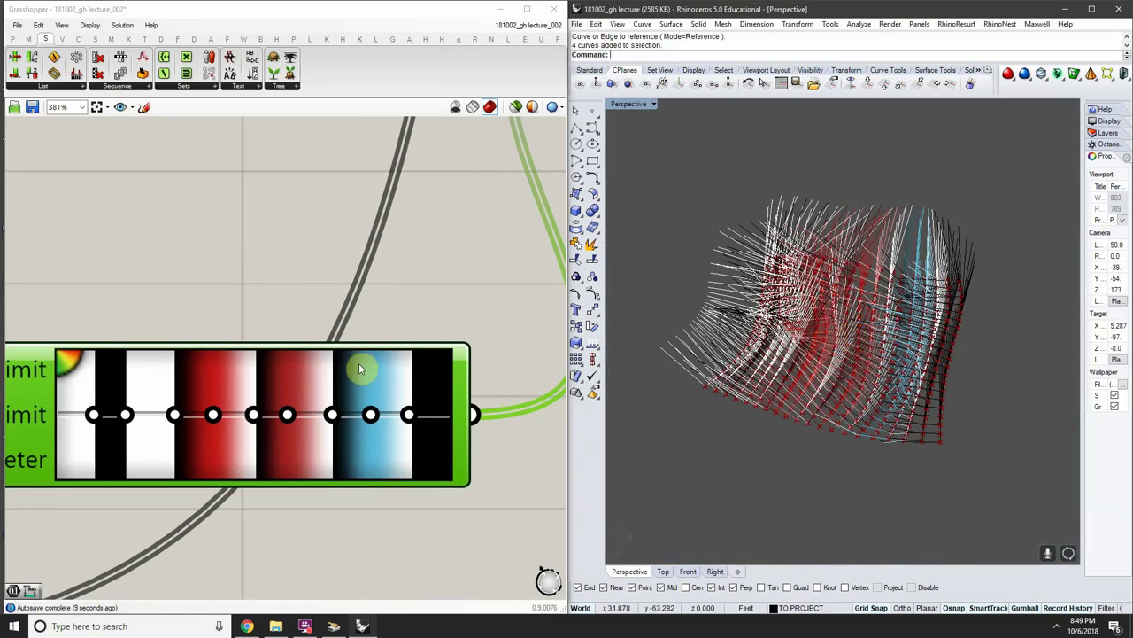
{"action": "scroll", "coordinate": [360, 370], "scroll_direction": "down", "scroll_amount": 3}
{"action": "scroll", "coordinate": [306, 385], "scroll_direction": "up", "scroll_amount": 2}
{"action": "right_click", "coordinate": [315, 369]}
{"action": "mouse_move", "coordinate": [345, 436]}
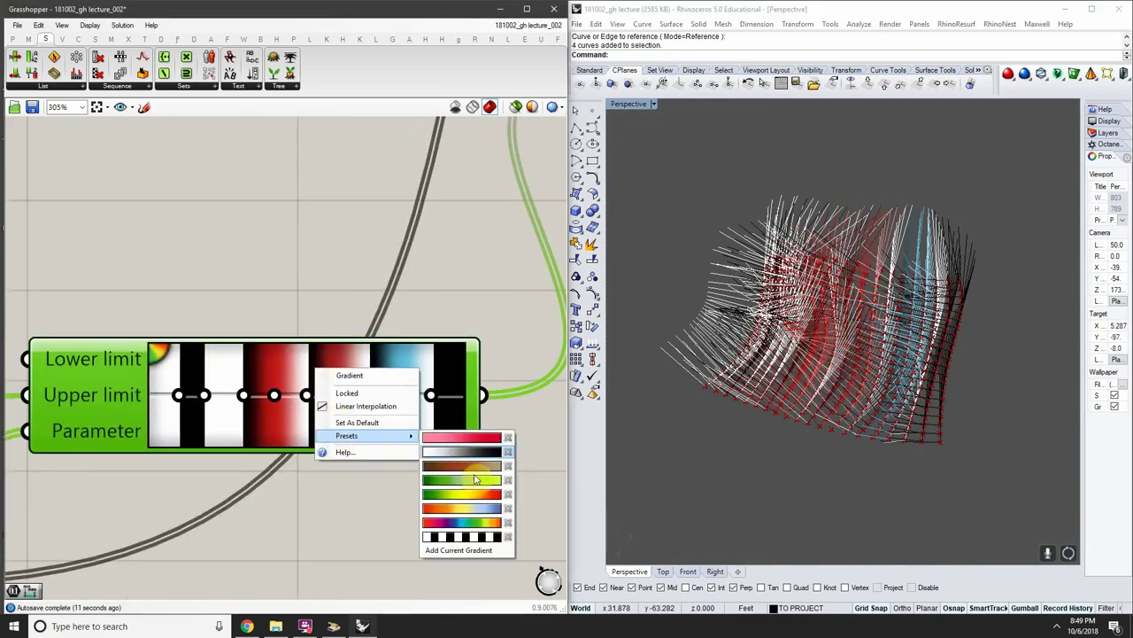
{"action": "left_click", "coordinate": [478, 504]}
Apply the red-orange-yellow-blue preset to the Gradient
{"action": "right_click", "coordinate": [350, 388]}
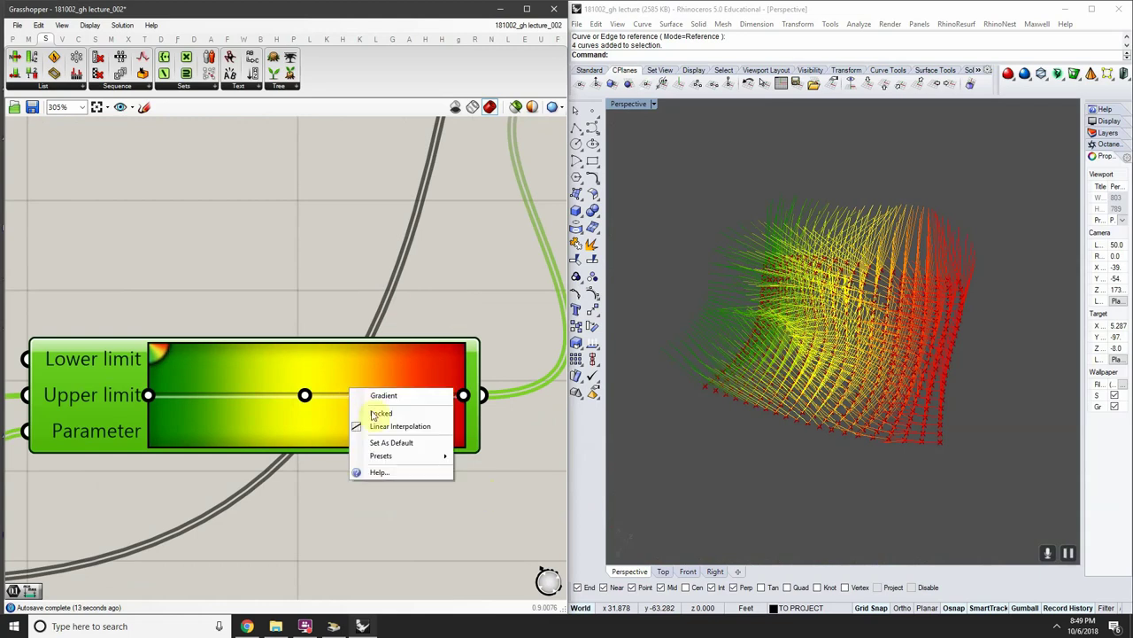
{"action": "mouse_move", "coordinate": [394, 455]}
{"action": "left_click", "coordinate": [503, 528]}
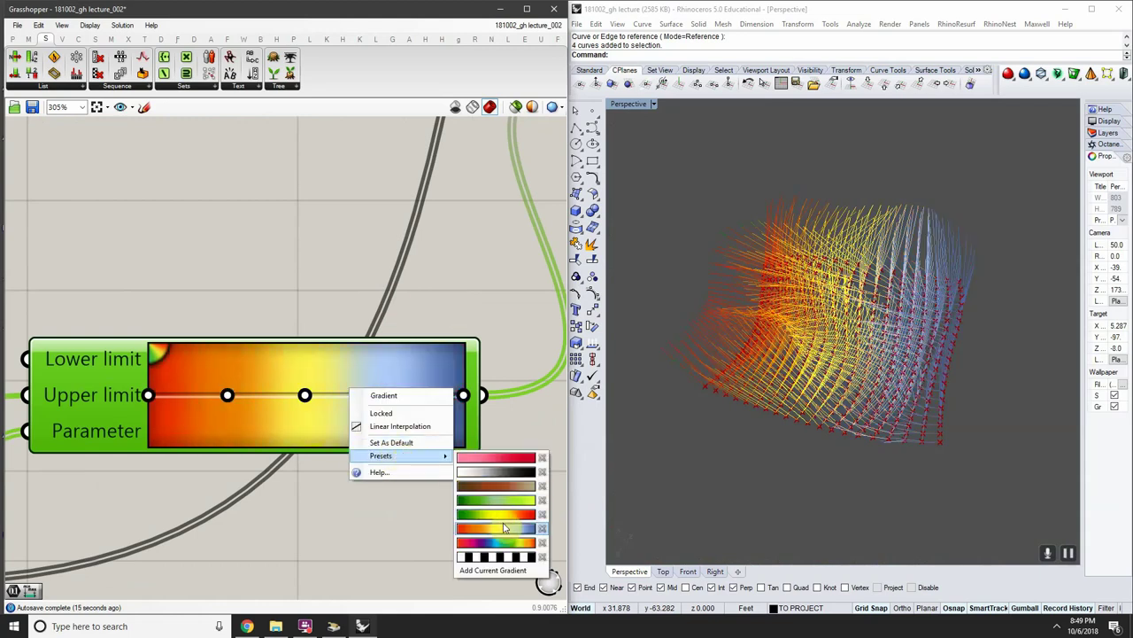
{"action": "right_click_drag", "start_coordinate": [878, 223], "coordinate": [864, 310]}
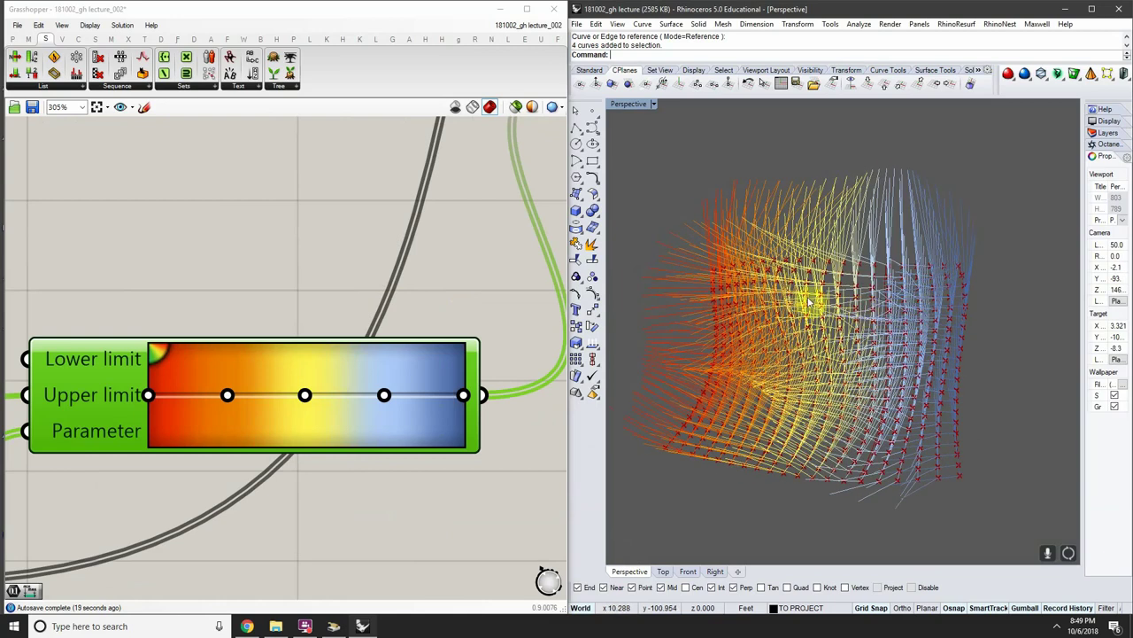
Set the Number Slider feeding the Count inputs of both curve division components to 39
{"action": "scroll", "coordinate": [381, 317], "scroll_direction": "down", "scroll_amount": 7}
{"action": "right_click_drag", "start_coordinate": [336, 292], "coordinate": [552, 340]}
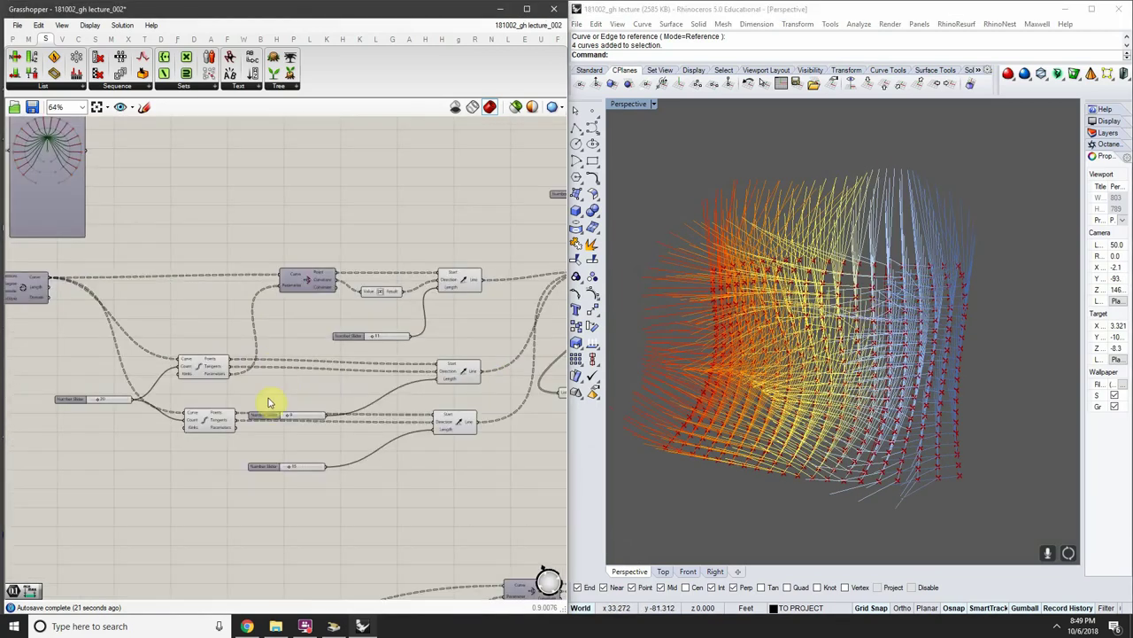
{"action": "scroll", "coordinate": [106, 392], "scroll_direction": "up", "scroll_amount": 8}
{"action": "left_click_drag", "start_coordinate": [89, 427], "coordinate": [123, 427]}
{"action": "scroll", "coordinate": [840, 324], "scroll_direction": "up", "scroll_amount": 4}
{"action": "right_click_drag", "start_coordinate": [734, 304], "coordinate": [880, 349]}
{"action": "scroll", "coordinate": [851, 305], "scroll_direction": "down", "scroll_amount": 4}
{"action": "scroll", "coordinate": [899, 361], "scroll_direction": "up", "scroll_amount": 4}
{"action": "scroll", "coordinate": [900, 361], "scroll_direction": "up", "scroll_amount": 2}
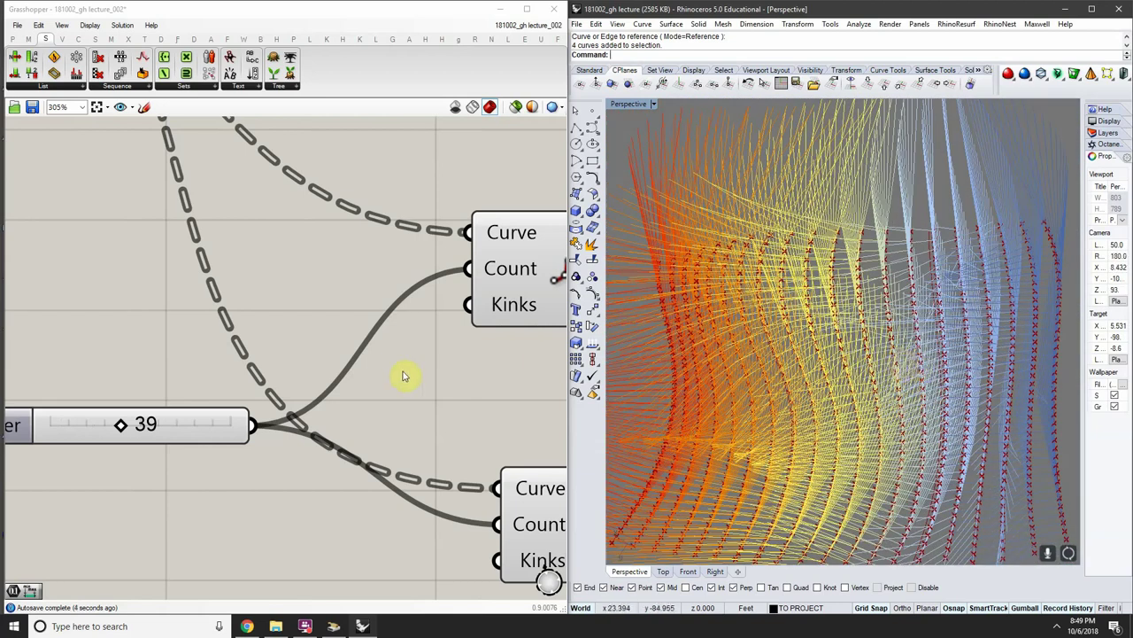
Select the four Curve parameters feeding the Loft and move the surface's blue-end edge curve in Rhino with the gumball
{"action": "scroll", "coordinate": [403, 376], "scroll_direction": "down", "scroll_amount": 3}
{"action": "scroll", "coordinate": [215, 265], "scroll_direction": "down", "scroll_amount": 3}
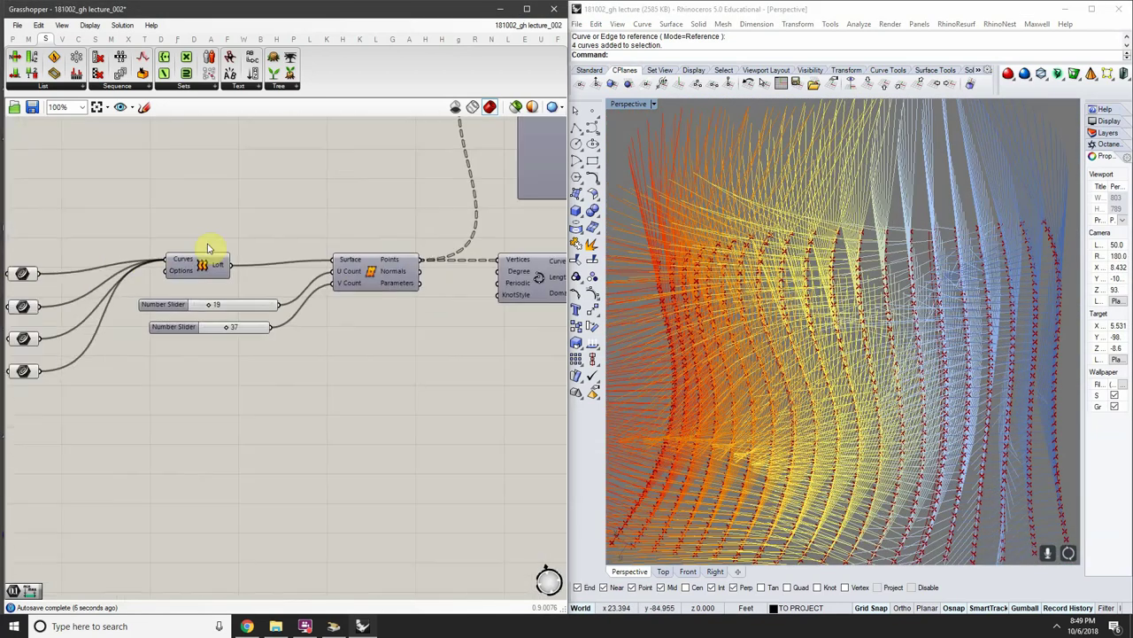
{"action": "left_click_drag", "start_coordinate": [48, 245], "coordinate": [6, 382]}
{"action": "right_click_drag", "start_coordinate": [960, 278], "coordinate": [949, 256]}
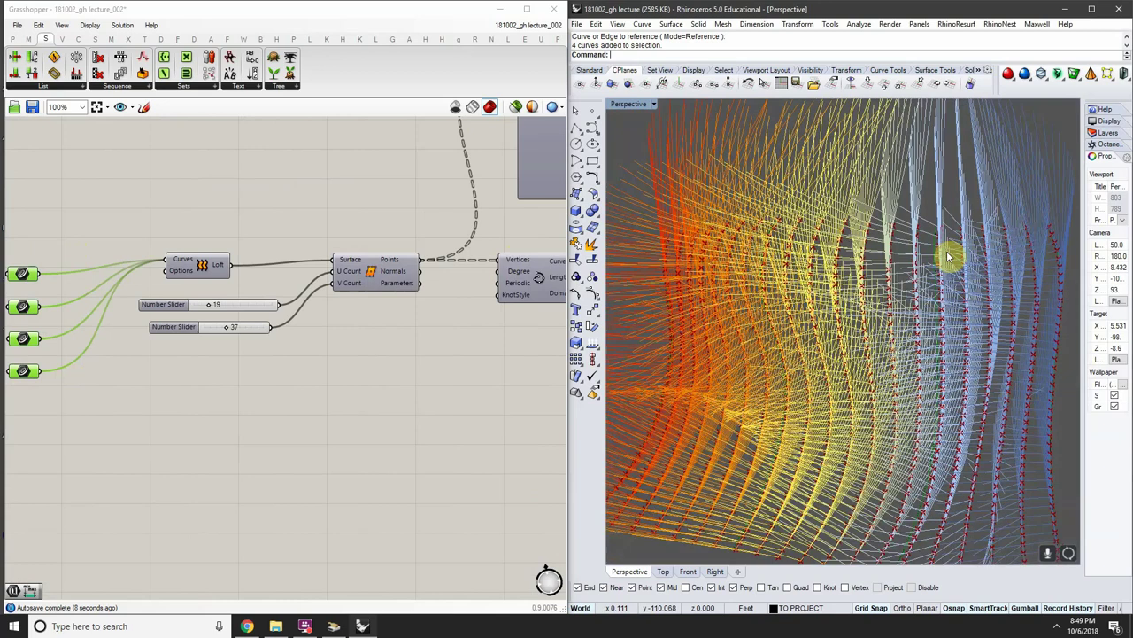
{"action": "scroll", "coordinate": [857, 264], "scroll_direction": "down", "scroll_amount": 3}
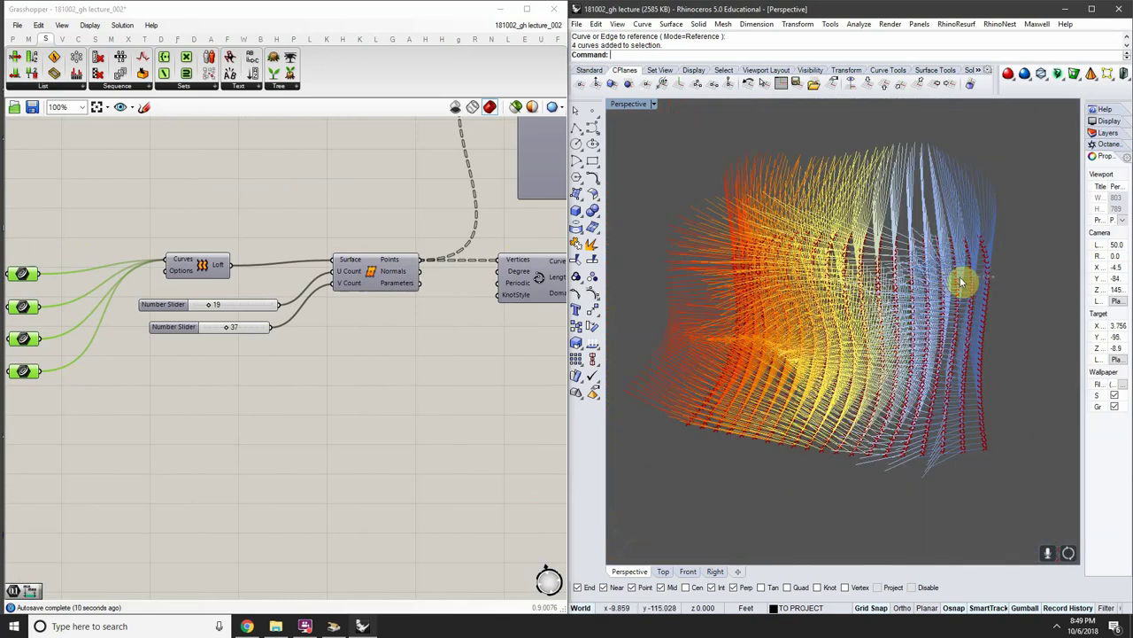
{"action": "left_click", "coordinate": [961, 282]}
{"action": "right_click_drag", "start_coordinate": [961, 282], "coordinate": [869, 285], "text": "shift"}
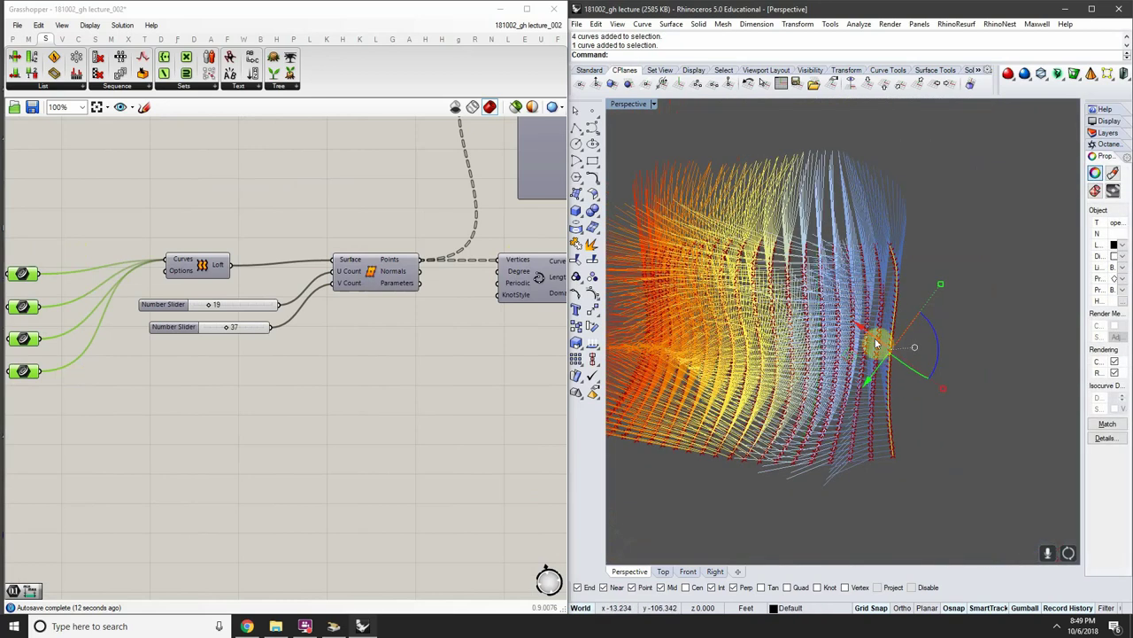
{"action": "left_click_drag", "start_coordinate": [877, 340], "coordinate": [997, 367]}
{"action": "right_click_drag", "start_coordinate": [994, 366], "coordinate": [921, 379], "text": "shift"}
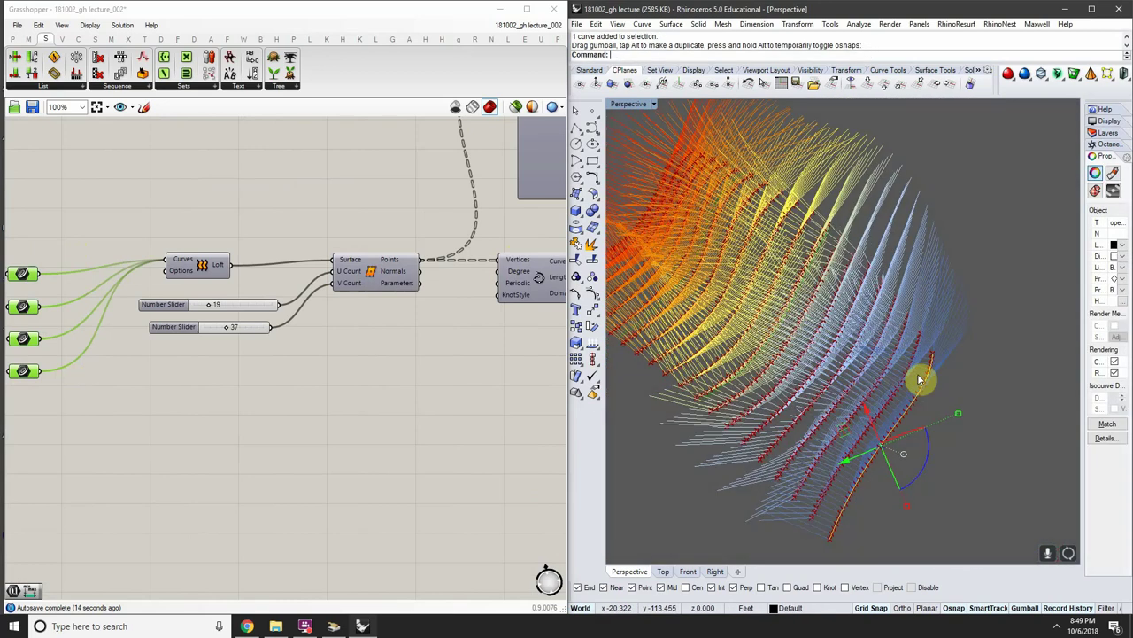
{"action": "right_click_drag", "start_coordinate": [907, 431], "coordinate": [844, 404]}
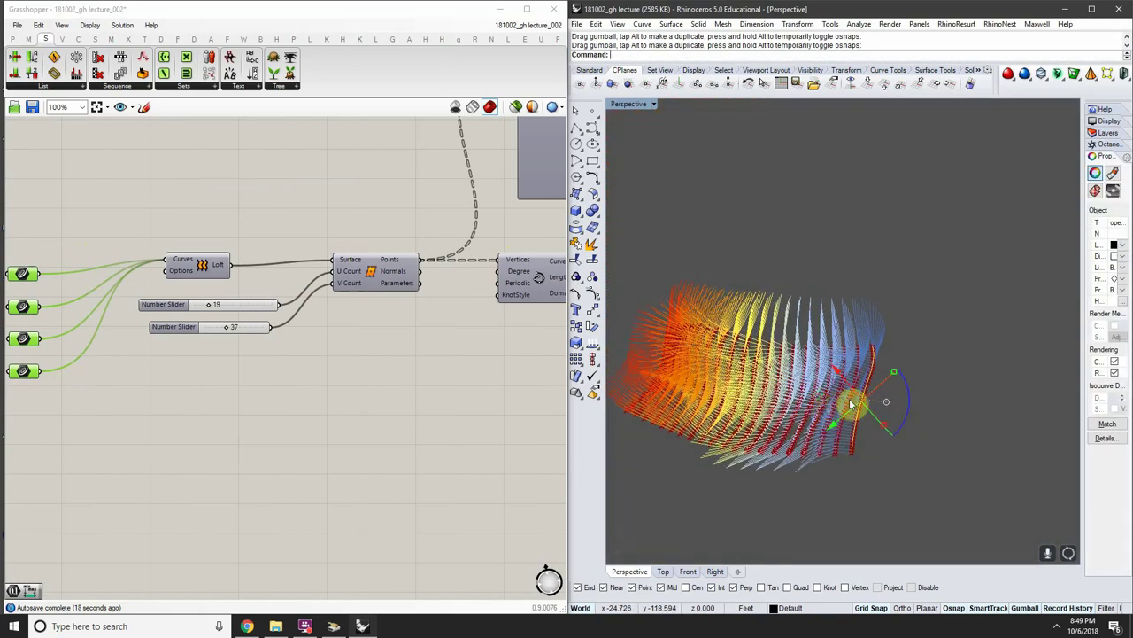
Select all four Loft input curves in Rhino, adjust them together with the gumball, and reselect the blue-end edge curve
{"action": "left_click_drag", "start_coordinate": [931, 373], "coordinate": [620, 417]}
{"action": "right_click_drag", "start_coordinate": [672, 399], "coordinate": [706, 380], "text": "shift"}
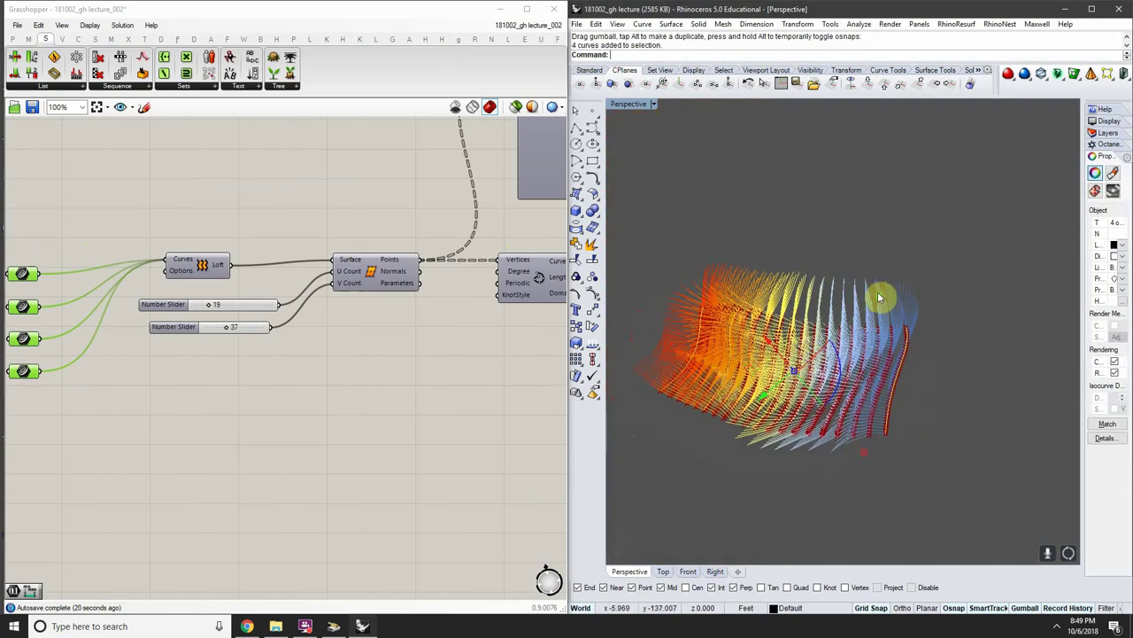
{"action": "right_click_drag", "start_coordinate": [879, 297], "coordinate": [1008, 290]}
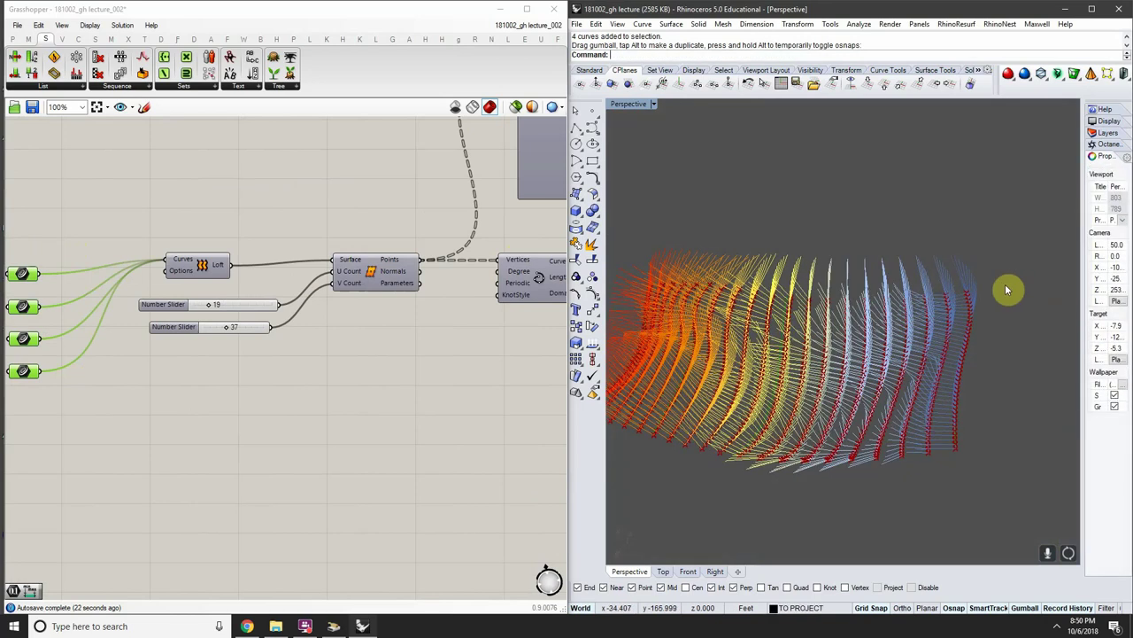
{"action": "left_click_drag", "start_coordinate": [1007, 289], "coordinate": [806, 385]}
{"action": "right_click_drag", "start_coordinate": [807, 384], "coordinate": [830, 413]}
Set the Number Slider feeding the surface division's U Count to 28
{"action": "scroll", "coordinate": [215, 298], "scroll_direction": "up", "scroll_amount": 4}
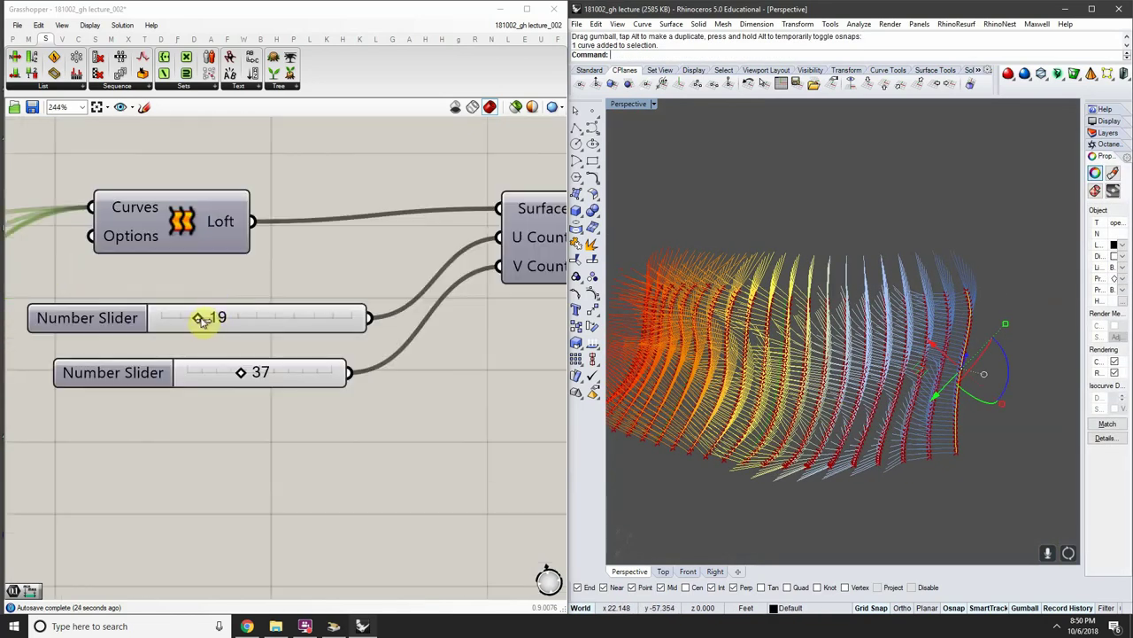
{"action": "left_click_drag", "start_coordinate": [201, 319], "coordinate": [220, 319]}
{"action": "right_click_drag", "start_coordinate": [361, 319], "coordinate": [280, 322]}
{"action": "scroll", "coordinate": [861, 375], "scroll_direction": "up", "scroll_amount": 6}
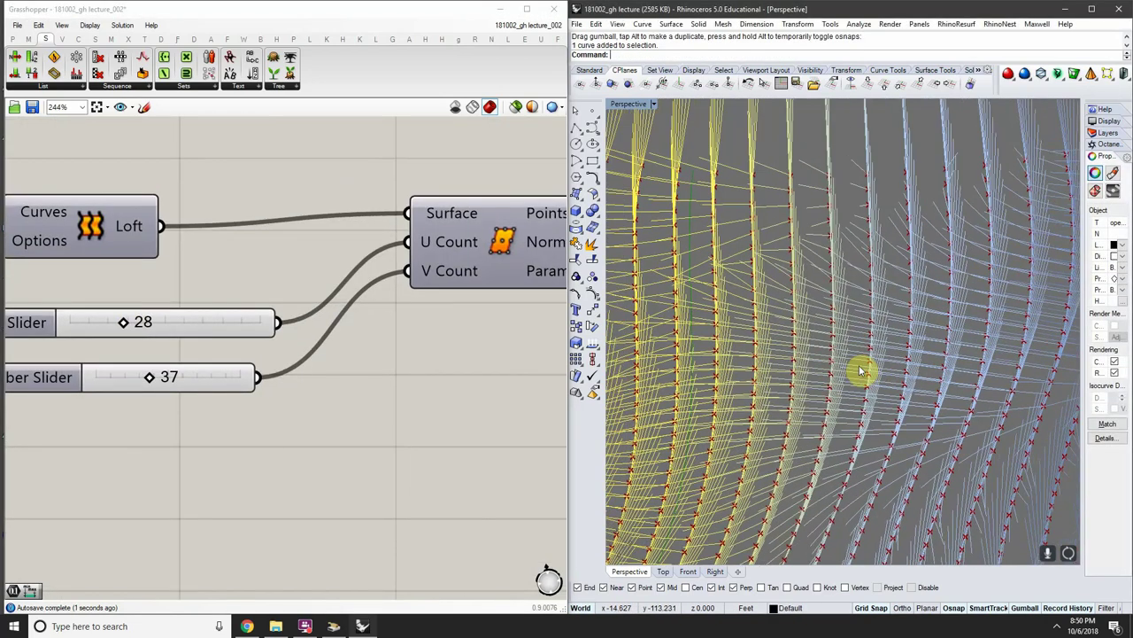
{"action": "scroll", "coordinate": [867, 368], "scroll_direction": "down", "scroll_amount": 8}
{"action": "scroll", "coordinate": [733, 304], "scroll_direction": "up", "scroll_amount": 5}
{"action": "scroll", "coordinate": [759, 328], "scroll_direction": "up", "scroll_amount": 2}
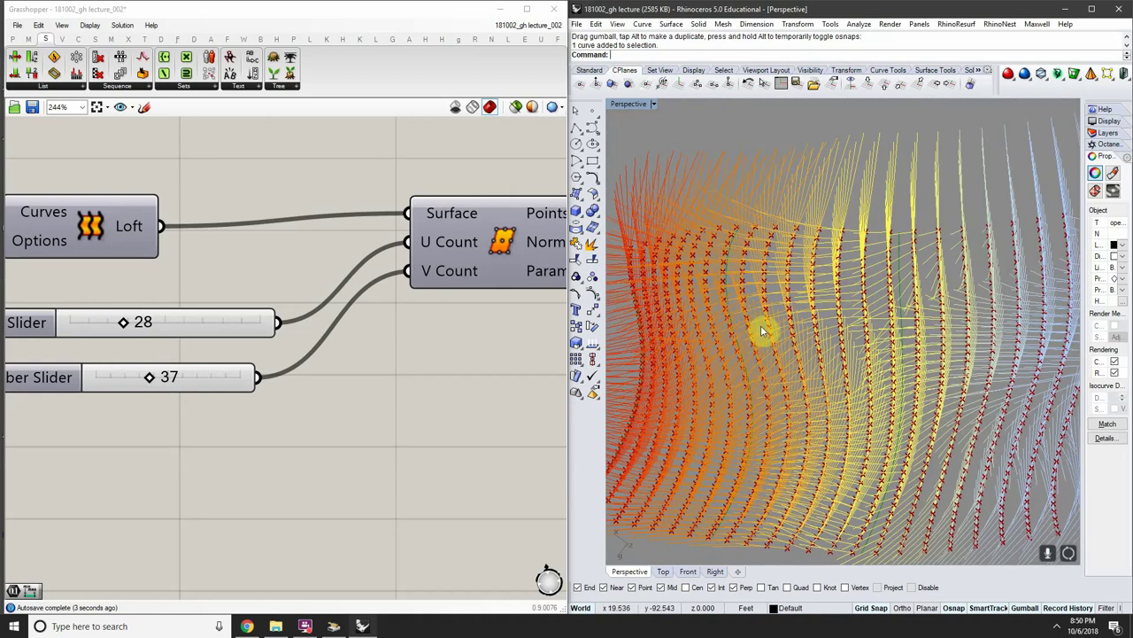
{"action": "scroll", "coordinate": [336, 328], "scroll_direction": "down", "scroll_amount": 5}
Review the definition from the Loft inputs through the flattened lines to the Gradient and Custom Preview
{"action": "right_click_drag", "start_coordinate": [338, 337], "coordinate": [462, 335]}
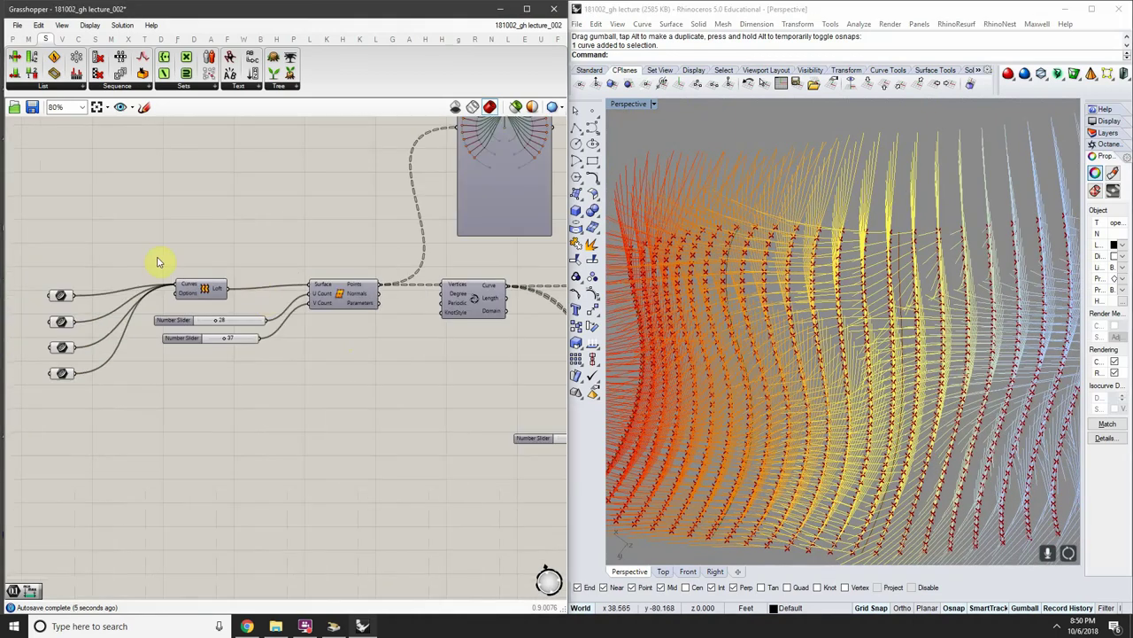
{"action": "scroll", "coordinate": [784, 379], "scroll_direction": "down", "scroll_amount": 7}
{"action": "right_click_drag", "start_coordinate": [785, 384], "coordinate": [754, 405]}
{"action": "right_click_drag", "start_coordinate": [463, 377], "coordinate": [53, 345]}
{"action": "scroll", "coordinate": [421, 363], "scroll_direction": "up", "scroll_amount": 2}
{"action": "scroll", "coordinate": [425, 364], "scroll_direction": "down", "scroll_amount": 3}
{"action": "scroll", "coordinate": [416, 295], "scroll_direction": "up", "scroll_amount": 2}
{"action": "right_click_drag", "start_coordinate": [414, 293], "coordinate": [393, 358]}
{"action": "right_click_drag", "start_coordinate": [364, 257], "coordinate": [384, 320]}
{"action": "left_click_drag", "start_coordinate": [368, 265], "coordinate": [374, 271]}
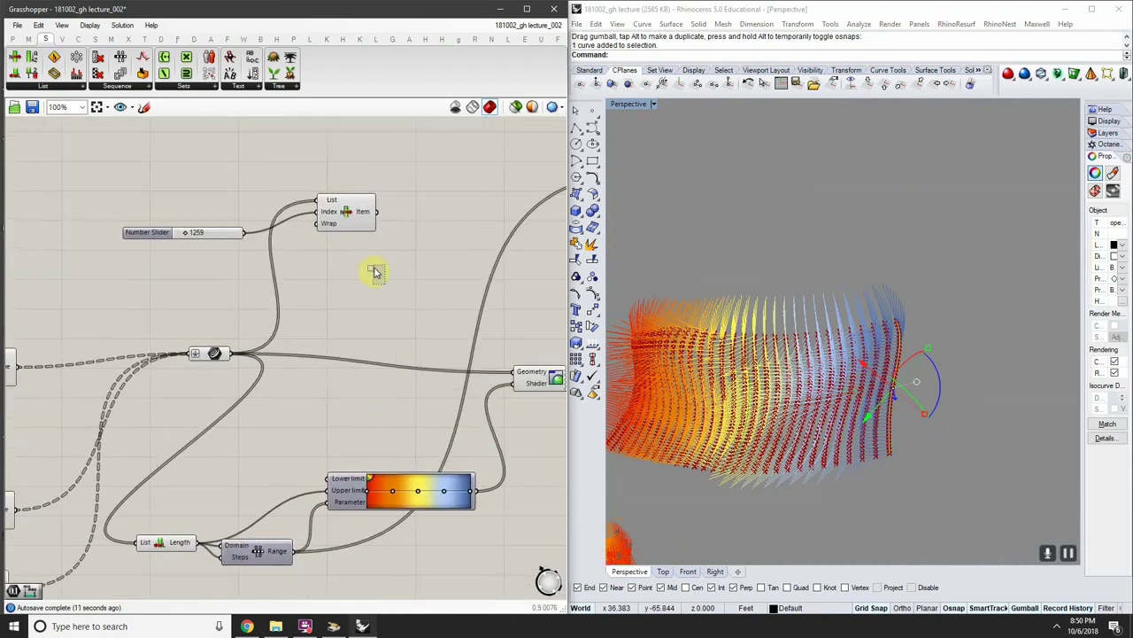
Move the Custom Preview component up and farther right of the Gradient
{"action": "scroll", "coordinate": [381, 257], "scroll_direction": "down", "scroll_amount": 3}
{"action": "right_click_drag", "start_coordinate": [373, 385], "coordinate": [287, 408]}
{"action": "scroll", "coordinate": [288, 418], "scroll_direction": "up", "scroll_amount": 3}
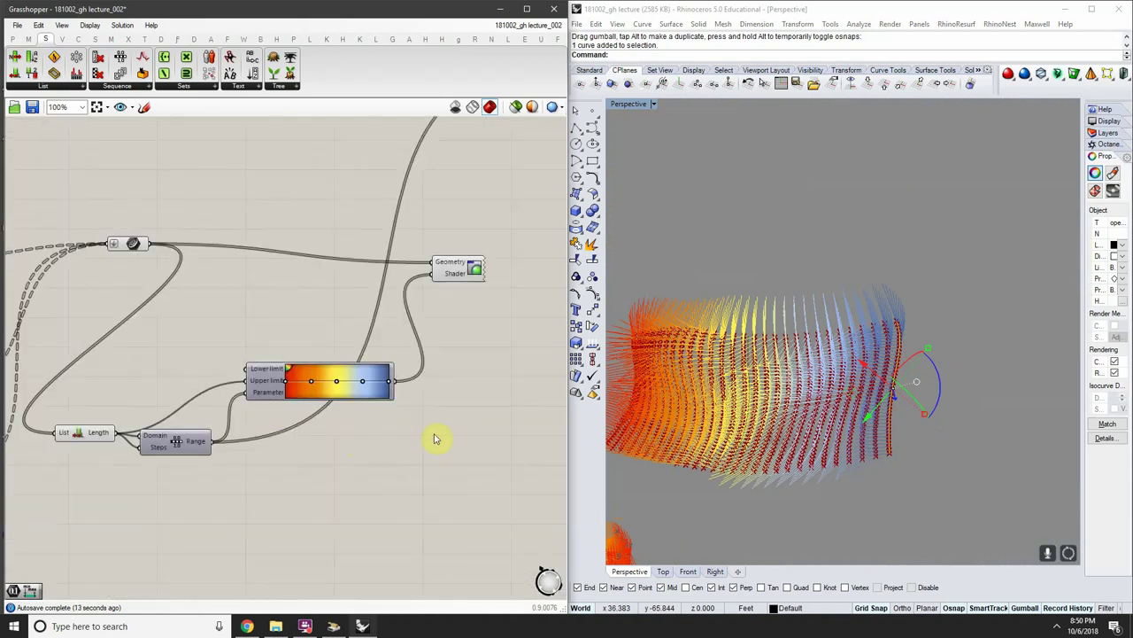
{"action": "left_click_drag", "start_coordinate": [464, 266], "coordinate": [514, 210]}
{"action": "right_click_drag", "start_coordinate": [354, 302], "coordinate": [278, 306]}
Select the List Length, Range and Gradient components and move them together to the right, beneath the Custom Preview
{"action": "left_click_drag", "start_coordinate": [355, 469], "coordinate": [29, 355]}
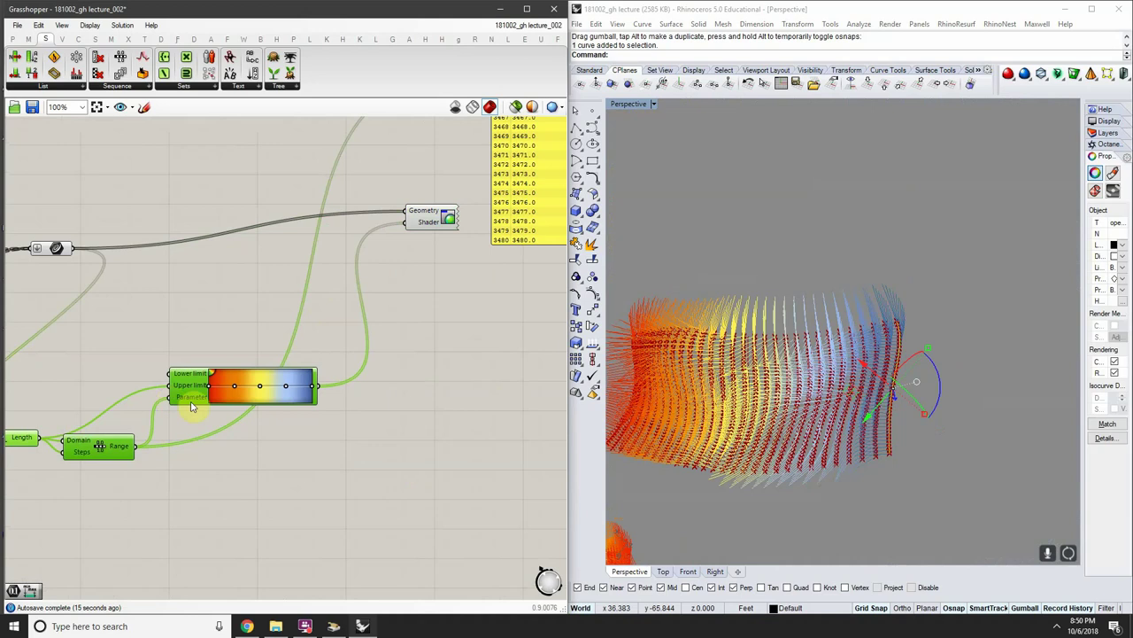
{"action": "left_click_drag", "start_coordinate": [320, 417], "coordinate": [321, 418]}
{"action": "left_click_drag", "start_coordinate": [278, 485], "coordinate": [9, 341]}
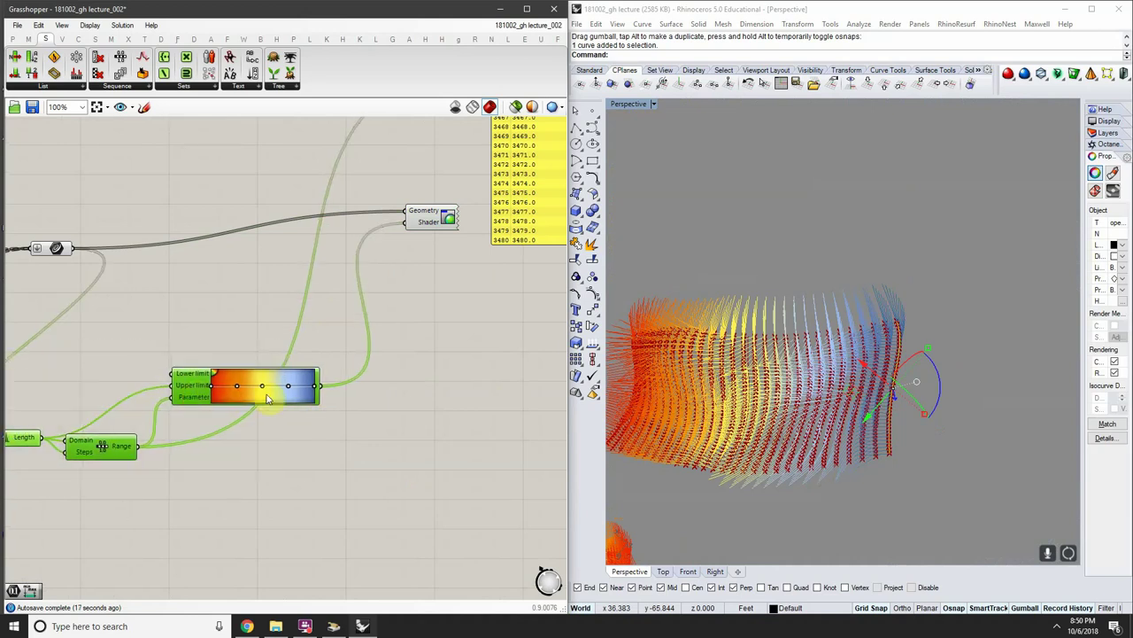
{"action": "left_click_drag", "start_coordinate": [267, 399], "coordinate": [425, 399]}
{"action": "scroll", "coordinate": [354, 381], "scroll_direction": "down", "scroll_amount": 2}
{"action": "right_click_drag", "start_coordinate": [365, 263], "coordinate": [212, 321]}
{"action": "scroll", "coordinate": [211, 317], "scroll_direction": "up", "scroll_amount": 3}
{"action": "scroll", "coordinate": [292, 368], "scroll_direction": "down", "scroll_amount": 2}
{"action": "right_click_drag", "start_coordinate": [289, 364], "coordinate": [264, 357]}
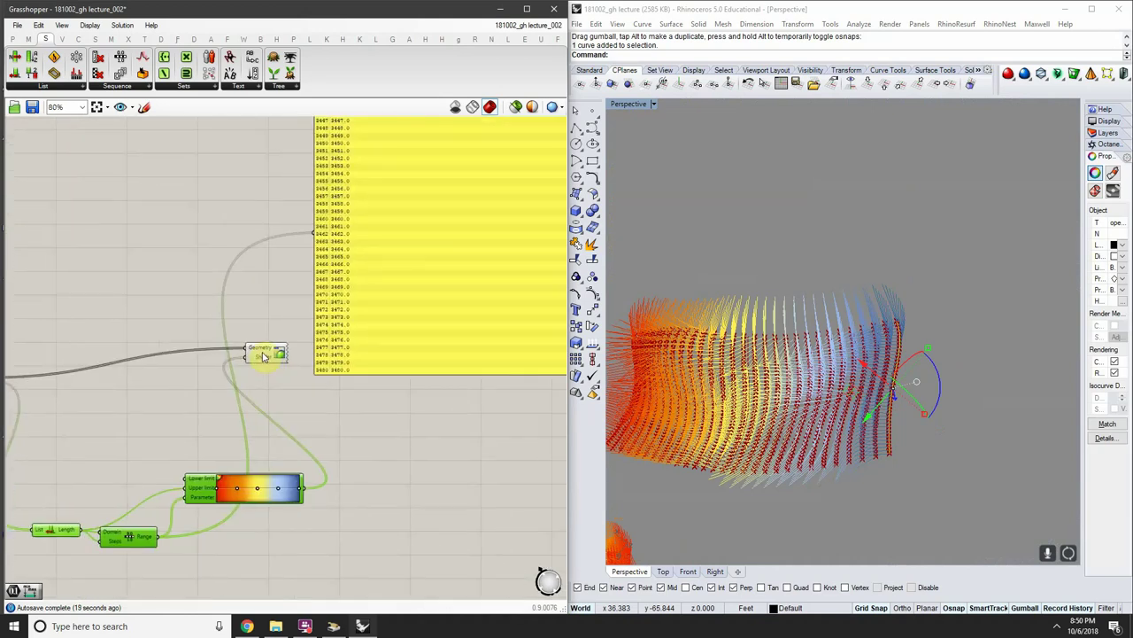
Examine the gradient-coloured tangent and curvature lines along the surface in the Perspective viewport
{"action": "scroll", "coordinate": [791, 412], "scroll_direction": "up", "scroll_amount": 5}
{"action": "scroll", "coordinate": [815, 379], "scroll_direction": "down", "scroll_amount": 5}
{"action": "scroll", "coordinate": [803, 379], "scroll_direction": "up", "scroll_amount": 5}
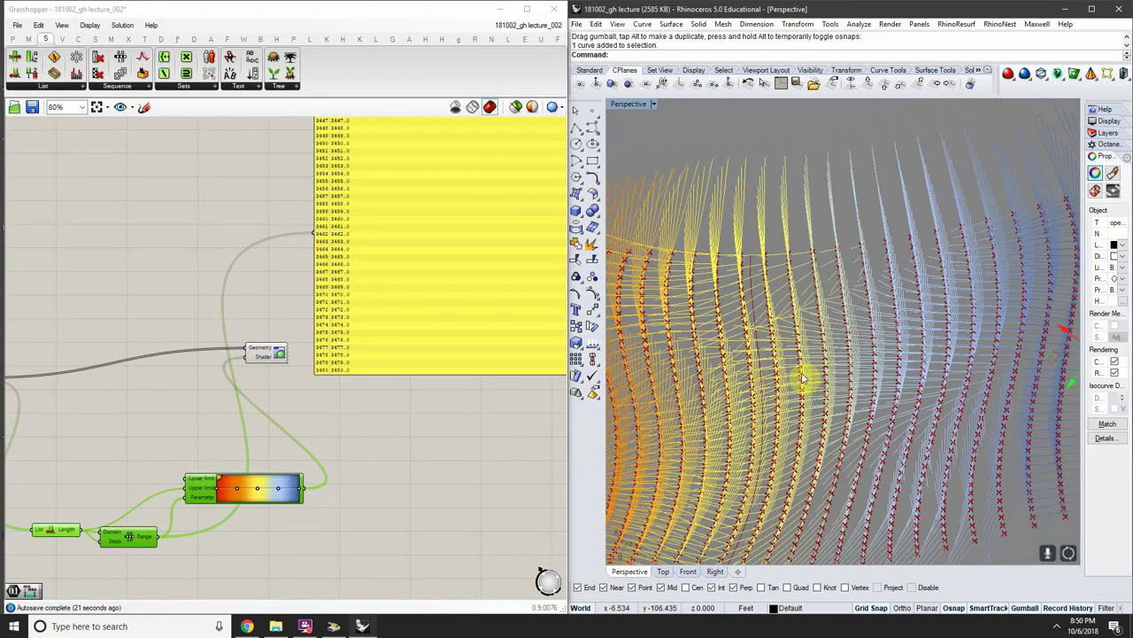
{"action": "scroll", "coordinate": [803, 379], "scroll_direction": "down", "scroll_amount": 5}
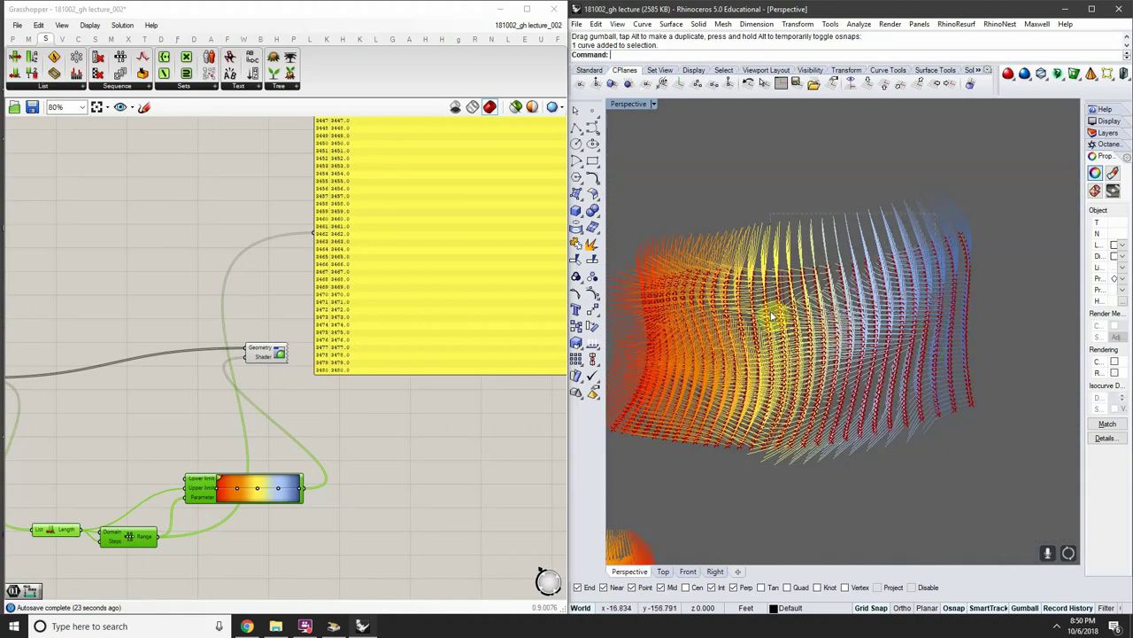
{"action": "right_click_drag", "start_coordinate": [822, 310], "coordinate": [801, 327]}
{"action": "scroll", "coordinate": [787, 353], "scroll_direction": "up", "scroll_amount": 5}
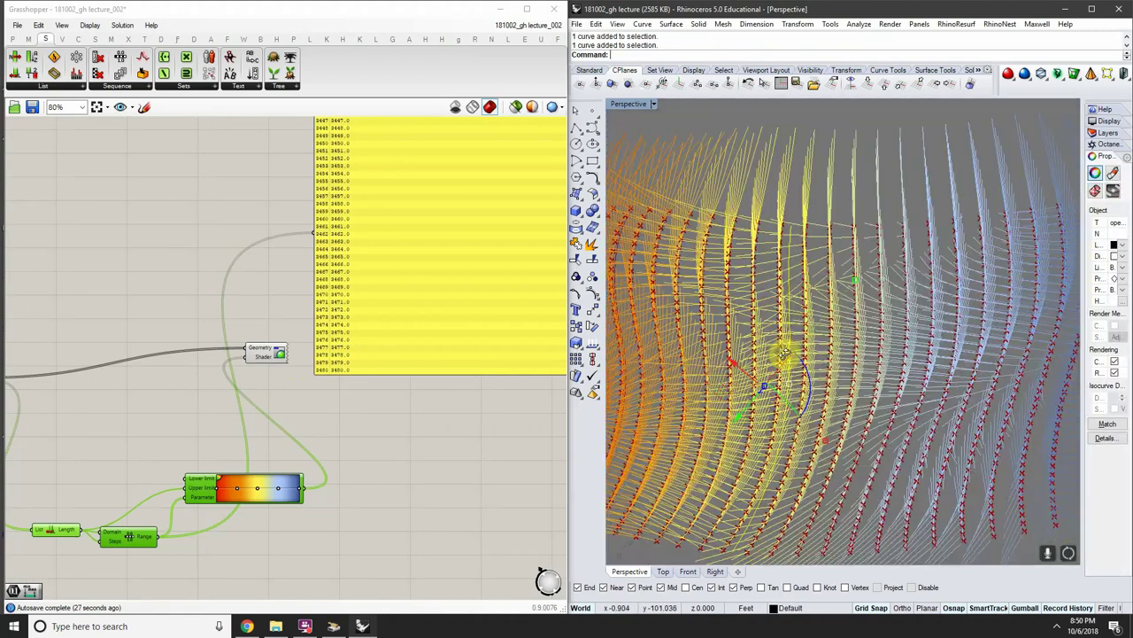
{"action": "scroll", "coordinate": [783, 353], "scroll_direction": "down", "scroll_amount": 6}
{"action": "scroll", "coordinate": [779, 351], "scroll_direction": "up", "scroll_amount": 2}
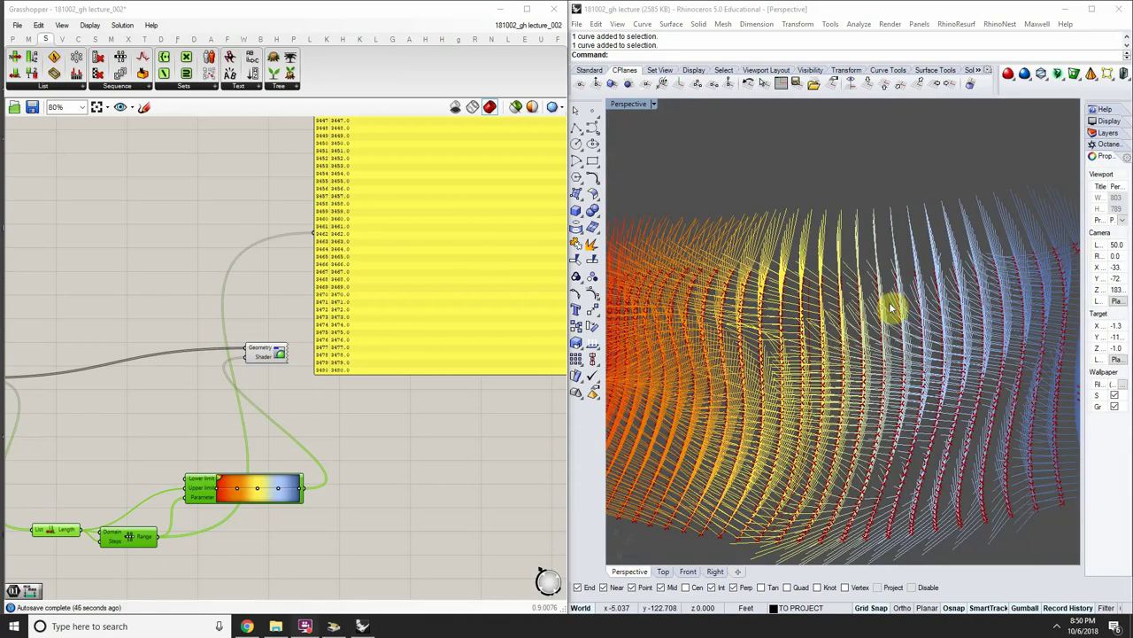
Compare the gradient-coloured lines in the Perspective viewport with the definition, from the Loft's curve inputs to the Gradient and Custom Preview
{"action": "scroll", "coordinate": [890, 308], "scroll_direction": "down", "scroll_amount": 6}
{"action": "scroll", "coordinate": [884, 314], "scroll_direction": "up", "scroll_amount": 6}
{"action": "scroll", "coordinate": [816, 327], "scroll_direction": "down", "scroll_amount": 3}
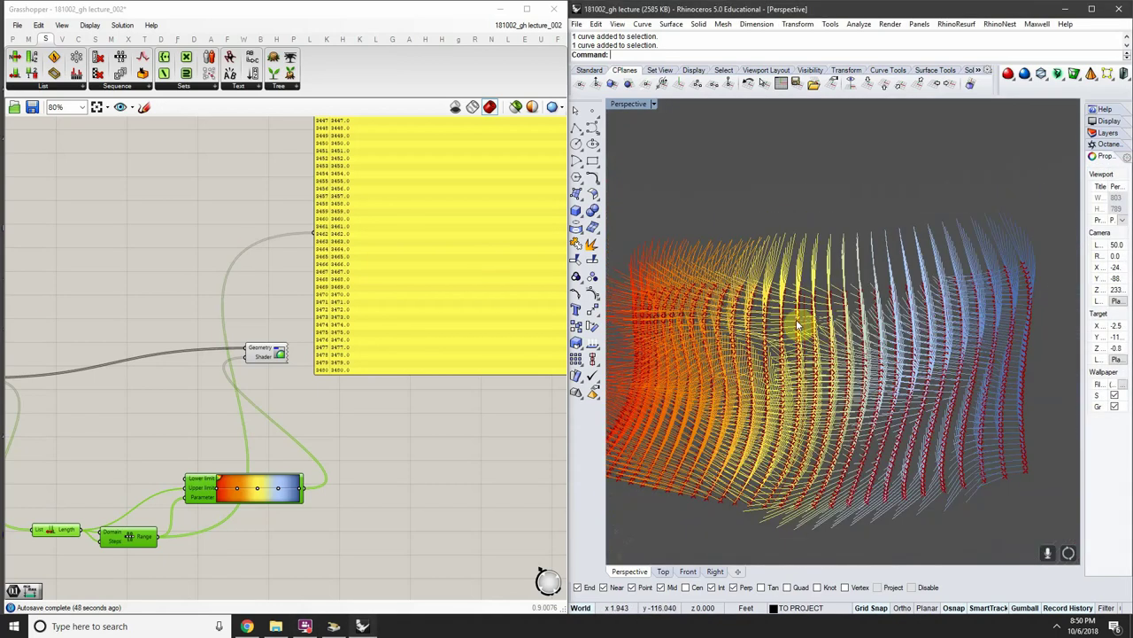
{"action": "scroll", "coordinate": [890, 366], "scroll_direction": "up", "scroll_amount": 3}
{"action": "scroll", "coordinate": [890, 367], "scroll_direction": "down", "scroll_amount": 3}
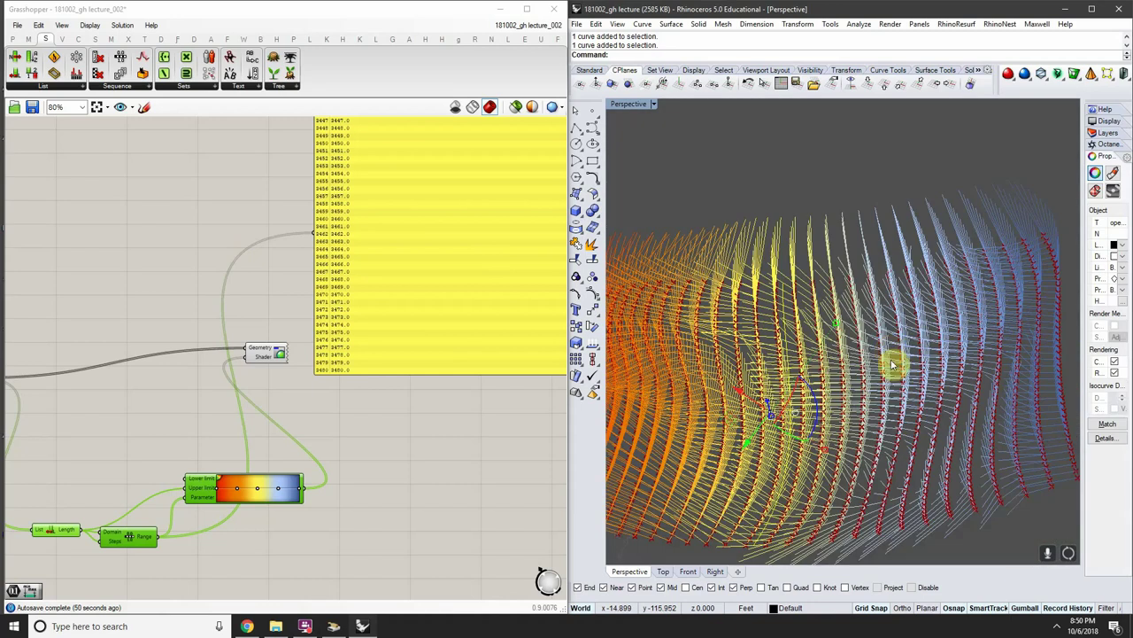
{"action": "left_click", "coordinate": [886, 374]}
{"action": "right_click_drag", "start_coordinate": [357, 411], "coordinate": [438, 396]}
{"action": "scroll", "coordinate": [149, 392], "scroll_direction": "down", "scroll_amount": 3}
{"action": "right_click_drag", "start_coordinate": [149, 392], "coordinate": [372, 385]}
{"action": "scroll", "coordinate": [24, 383], "scroll_direction": "up", "scroll_amount": 6}
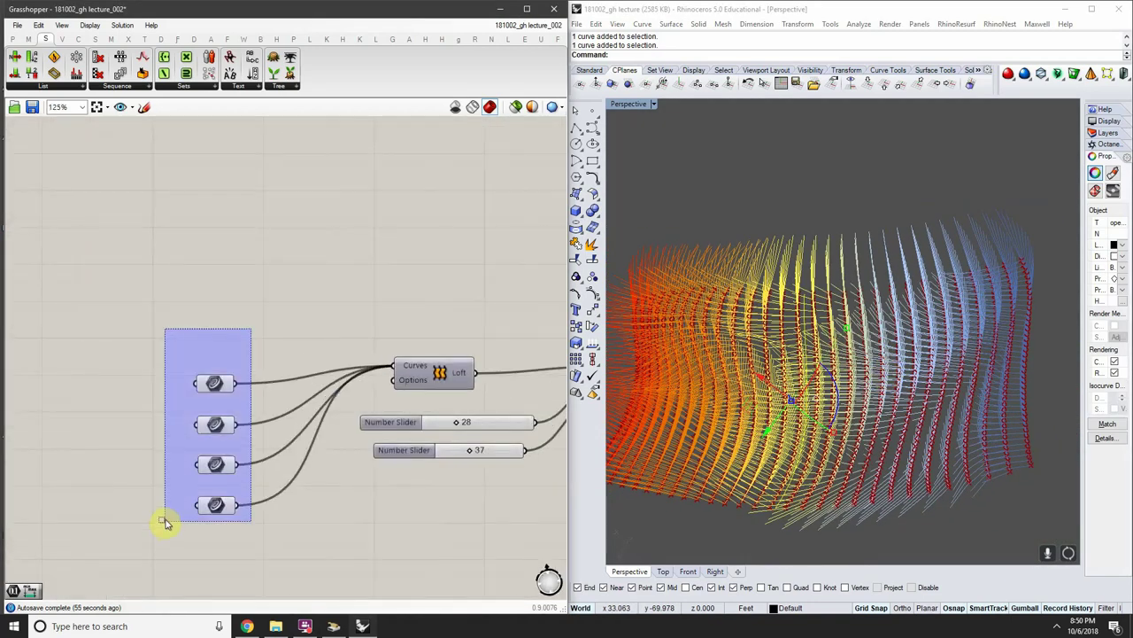
{"action": "right_click_drag", "start_coordinate": [983, 359], "coordinate": [921, 304]}
{"action": "left_click", "coordinate": [921, 304]}
{"action": "right_click_drag", "start_coordinate": [359, 413], "coordinate": [86, 394]}
{"action": "scroll", "coordinate": [86, 394], "scroll_direction": "down", "scroll_amount": 6}
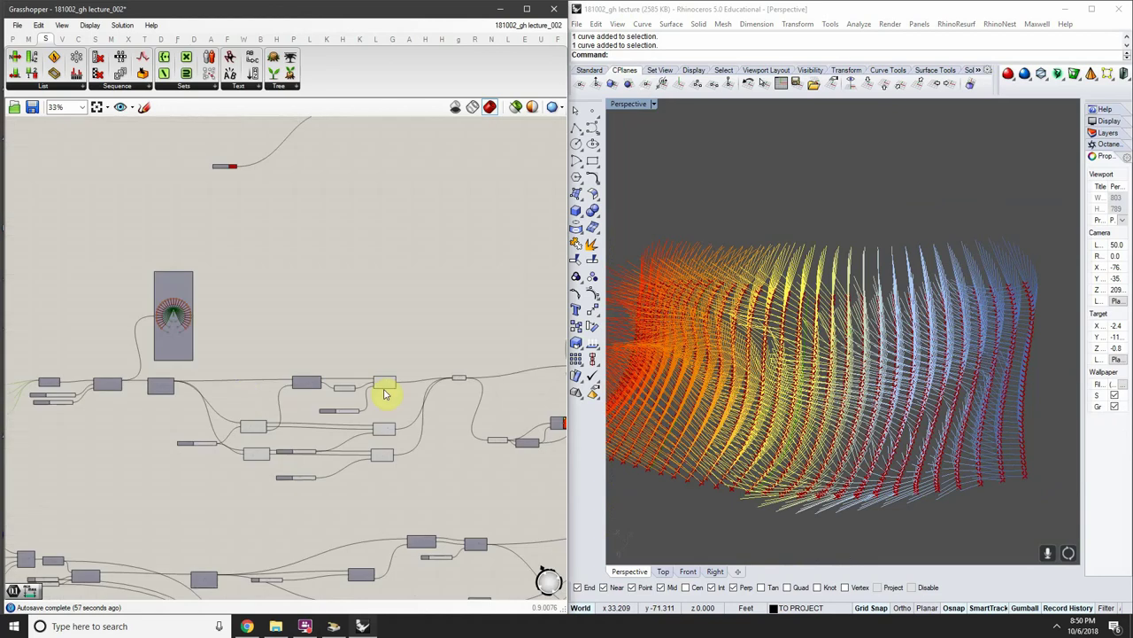
{"action": "scroll", "coordinate": [383, 395], "scroll_direction": "up", "scroll_amount": 2}
{"action": "scroll", "coordinate": [278, 362], "scroll_direction": "up", "scroll_amount": 5}
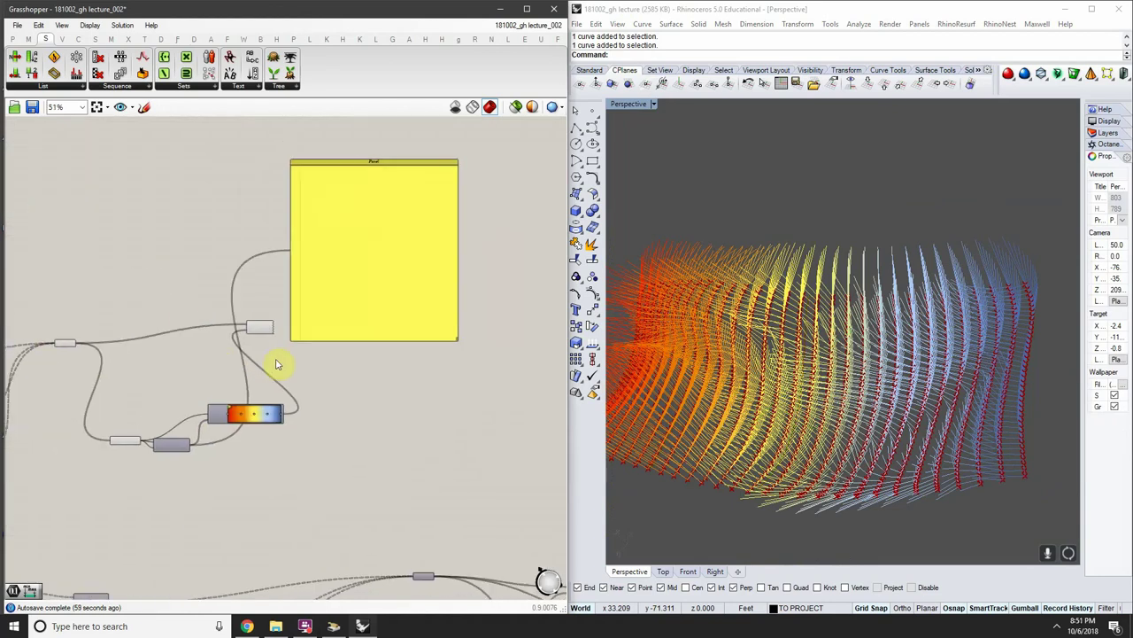
Move the Custom Preview component beneath the data panel, to the right of the Gradient
{"action": "left_click", "coordinate": [268, 330]}
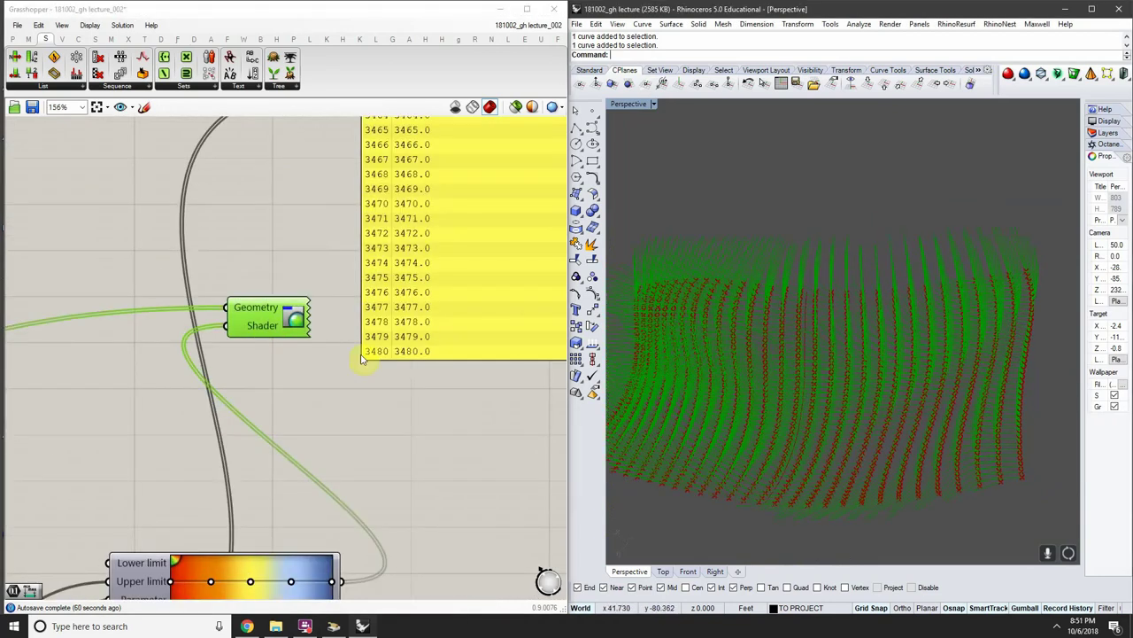
{"action": "left_click", "coordinate": [225, 361]}
{"action": "scroll", "coordinate": [260, 328], "scroll_direction": "down", "scroll_amount": 3}
{"action": "right_click_drag", "start_coordinate": [221, 360], "coordinate": [200, 324]}
{"action": "scroll", "coordinate": [200, 324], "scroll_direction": "up", "scroll_amount": 2}
{"action": "left_click_drag", "start_coordinate": [200, 324], "coordinate": [430, 455]}
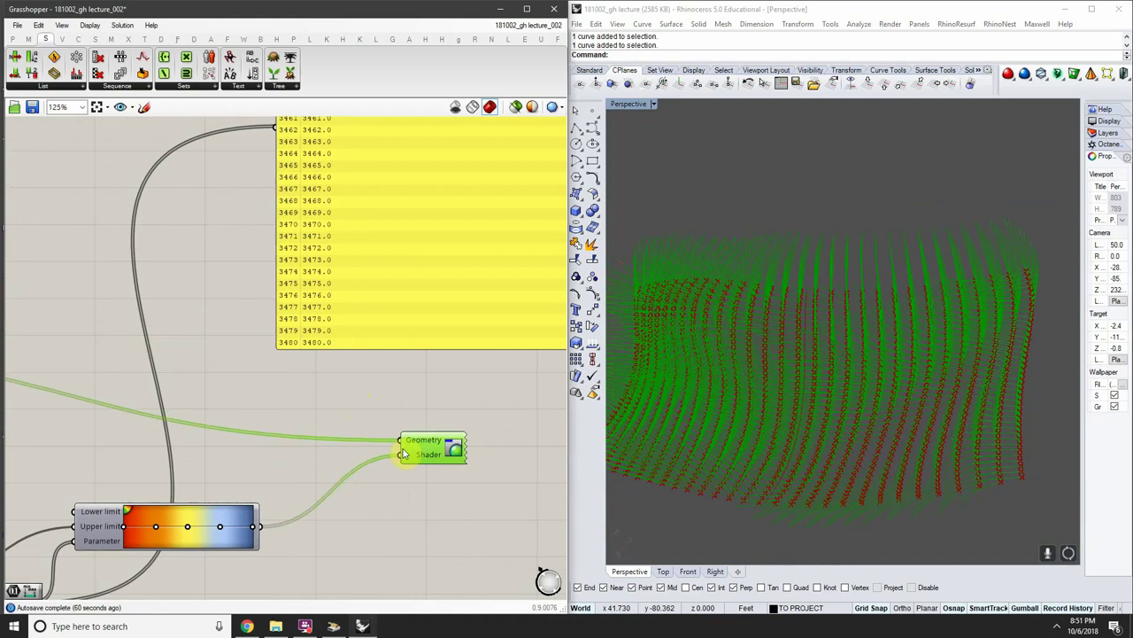
{"action": "left_click_drag", "start_coordinate": [335, 434], "coordinate": [333, 432]}
Nudge the Custom Preview component slightly upward between the data panel and the Gradient, and deselect it
{"action": "scroll", "coordinate": [333, 432], "scroll_direction": "down", "scroll_amount": 2}
{"action": "right_click_drag", "start_coordinate": [245, 431], "coordinate": [351, 422]}
{"action": "scroll", "coordinate": [37, 386], "scroll_direction": "up", "scroll_amount": 3}
{"action": "right_click_drag", "start_coordinate": [37, 386], "coordinate": [242, 375]}
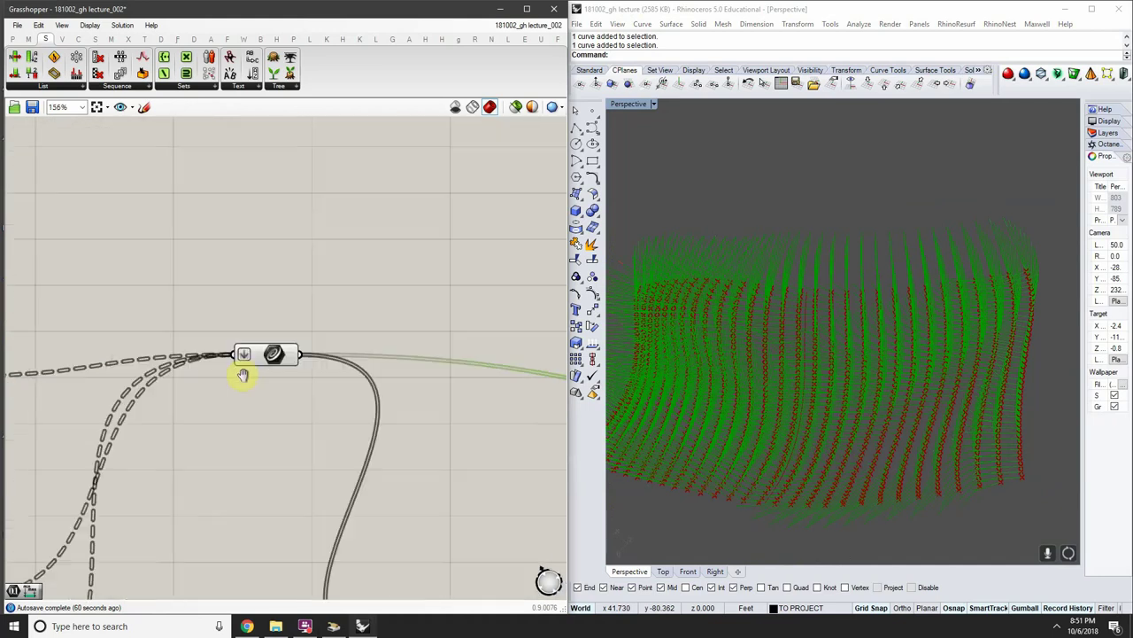
{"action": "scroll", "coordinate": [246, 381], "scroll_direction": "down", "scroll_amount": 6}
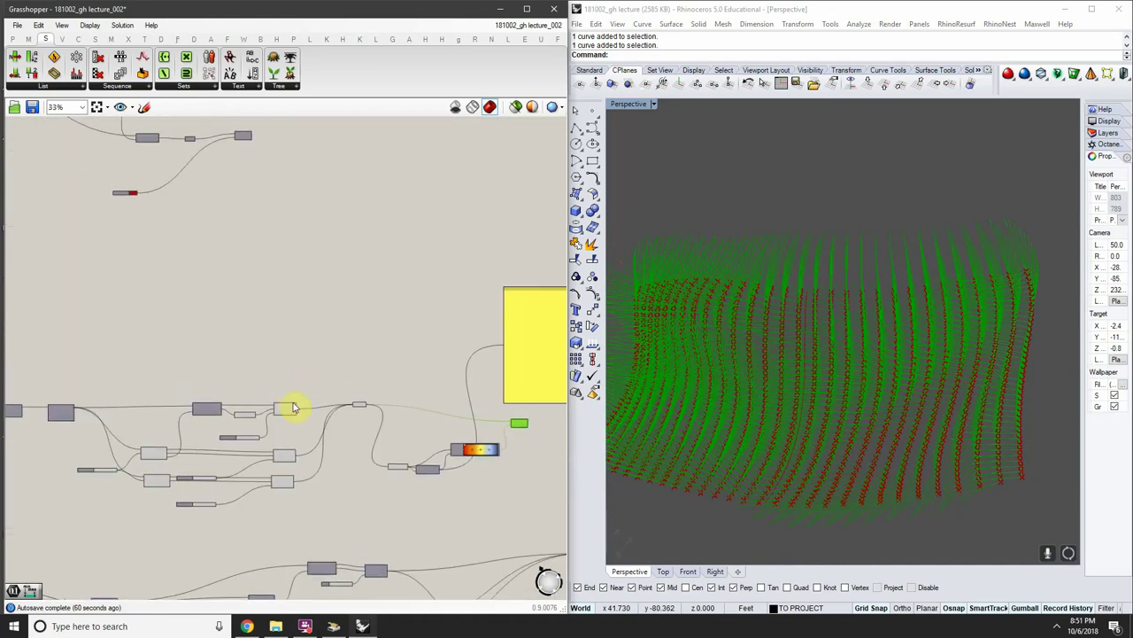
{"action": "scroll", "coordinate": [474, 435], "scroll_direction": "up", "scroll_amount": 1}
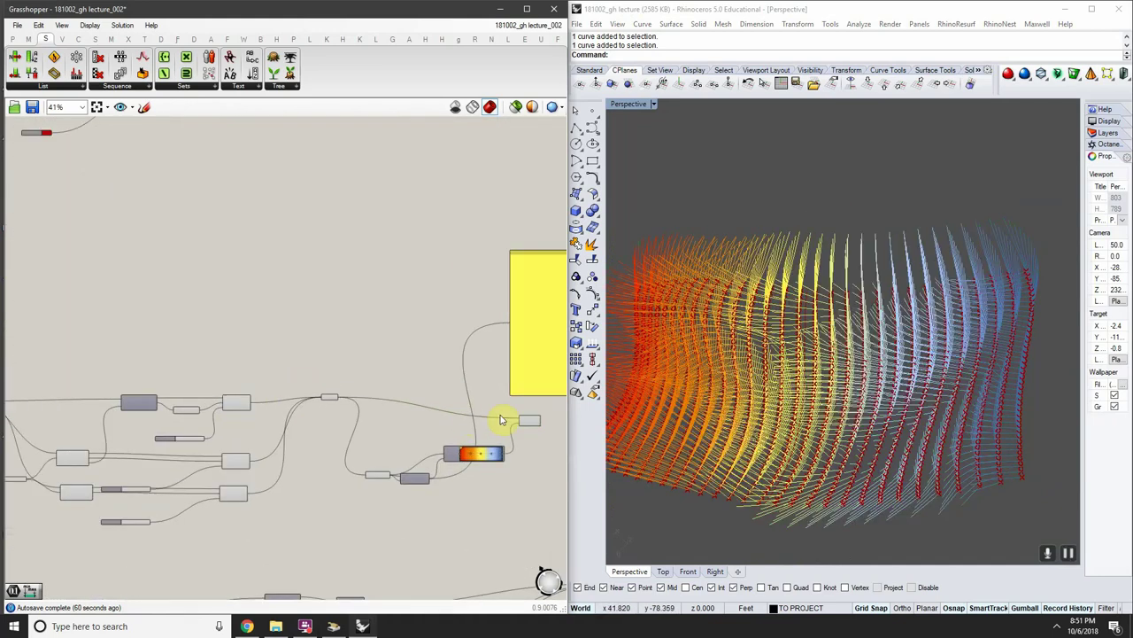
{"action": "scroll", "coordinate": [504, 419], "scroll_direction": "up", "scroll_amount": 4}
{"action": "left_click_drag", "start_coordinate": [443, 428], "coordinate": [435, 412]}
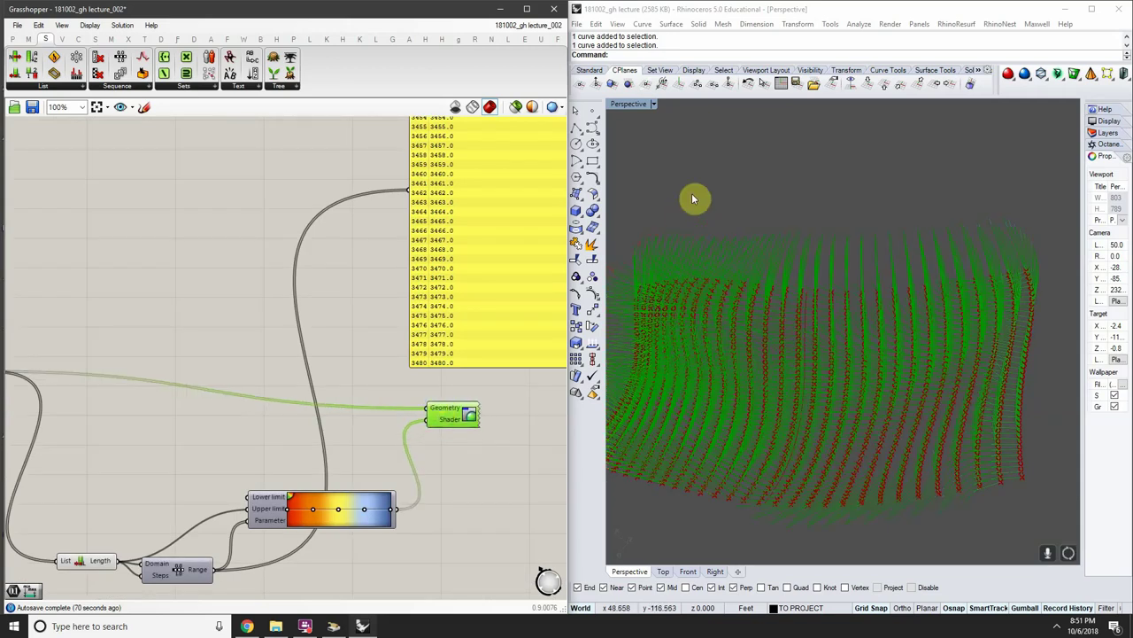
{"action": "right_click_drag", "start_coordinate": [694, 198], "coordinate": [733, 243]}
{"action": "left_click", "coordinate": [372, 436]}
Review the definition's upstream components, length sliders and line components through to the flattened curve container and colour preview
{"action": "scroll", "coordinate": [433, 422], "scroll_direction": "down", "scroll_amount": 3}
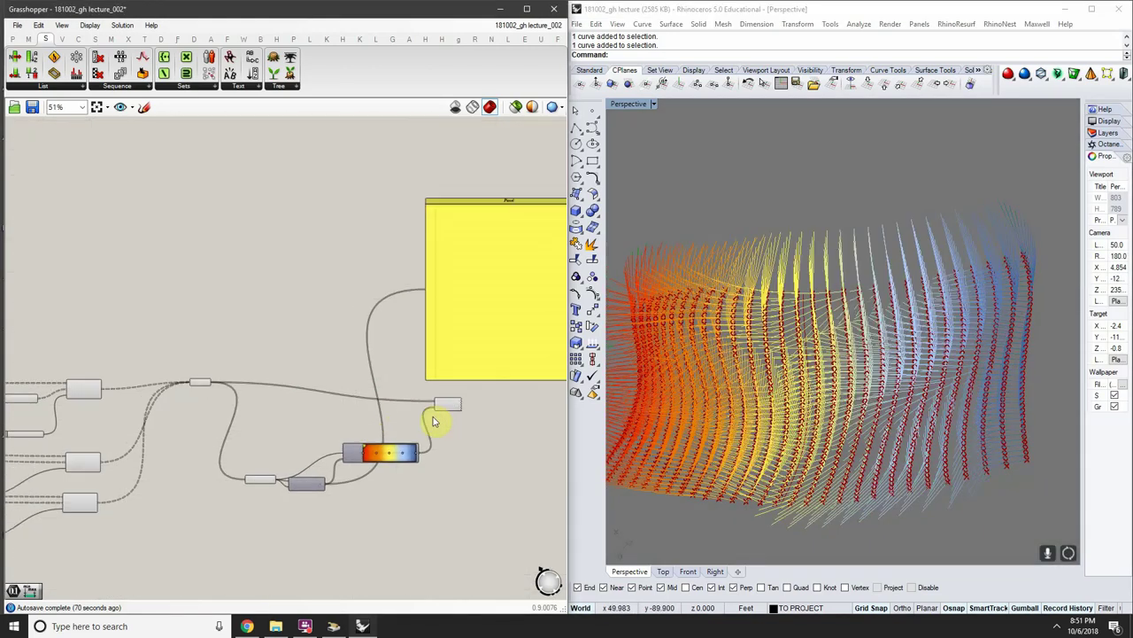
{"action": "scroll", "coordinate": [321, 425], "scroll_direction": "down", "scroll_amount": 5}
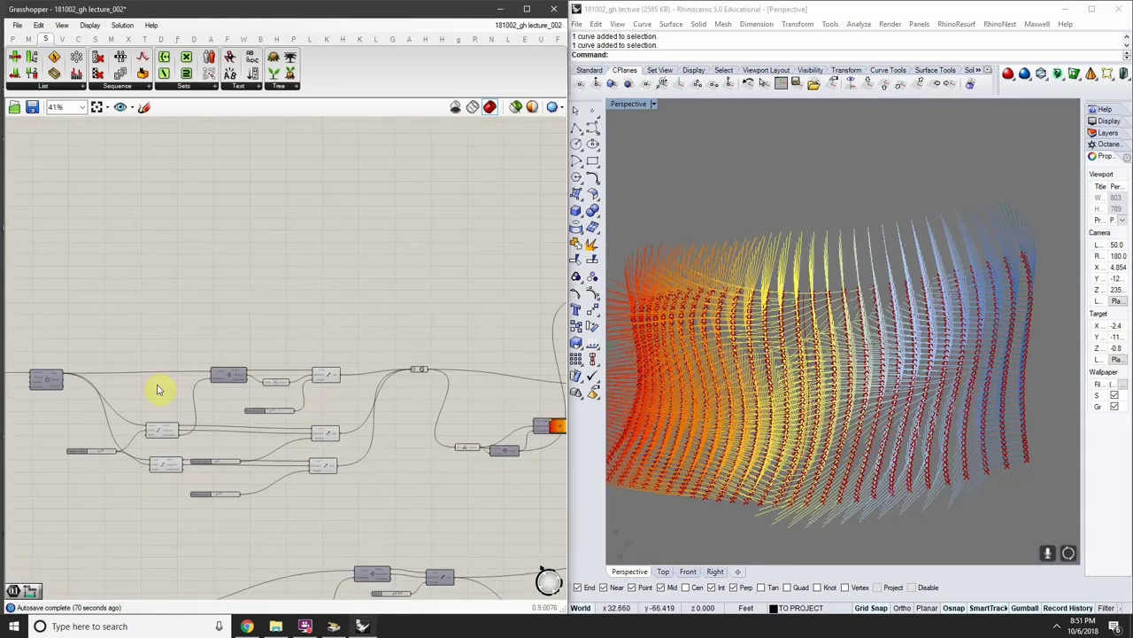
{"action": "scroll", "coordinate": [160, 298], "scroll_direction": "up", "scroll_amount": 3}
{"action": "scroll", "coordinate": [150, 230], "scroll_direction": "up", "scroll_amount": 3}
{"action": "right_click_drag", "start_coordinate": [149, 230], "coordinate": [180, 292]}
{"action": "scroll", "coordinate": [166, 296], "scroll_direction": "down", "scroll_amount": 4}
{"action": "scroll", "coordinate": [180, 292], "scroll_direction": "down", "scroll_amount": 1}
{"action": "right_click_drag", "start_coordinate": [179, 556], "coordinate": [187, 407]}
{"action": "scroll", "coordinate": [137, 430], "scroll_direction": "up", "scroll_amount": 3}
{"action": "scroll", "coordinate": [168, 445], "scroll_direction": "up", "scroll_amount": 3}
{"action": "right_click_drag", "start_coordinate": [168, 445], "coordinate": [232, 418]}
{"action": "right_click_drag", "start_coordinate": [348, 423], "coordinate": [218, 399]}
{"action": "scroll", "coordinate": [107, 386], "scroll_direction": "down", "scroll_amount": 3}
{"action": "mouse_move", "coordinate": [107, 386]}
{"action": "right_mouse_down"}
{"action": "mouse_move", "coordinate": [138, 390]}
{"action": "mouse_move", "coordinate": [89, 381]}
{"action": "right_mouse_up"}
{"action": "right_click_drag", "start_coordinate": [454, 398], "coordinate": [306, 387]}
{"action": "scroll", "coordinate": [392, 354], "scroll_direction": "up", "scroll_amount": 4}
Shift the Custom Preview component slightly farther right and up from the Gradient, and deselect it
{"action": "left_click_drag", "start_coordinate": [372, 348], "coordinate": [400, 331]}
{"action": "scroll", "coordinate": [400, 330], "scroll_direction": "down", "scroll_amount": 4}
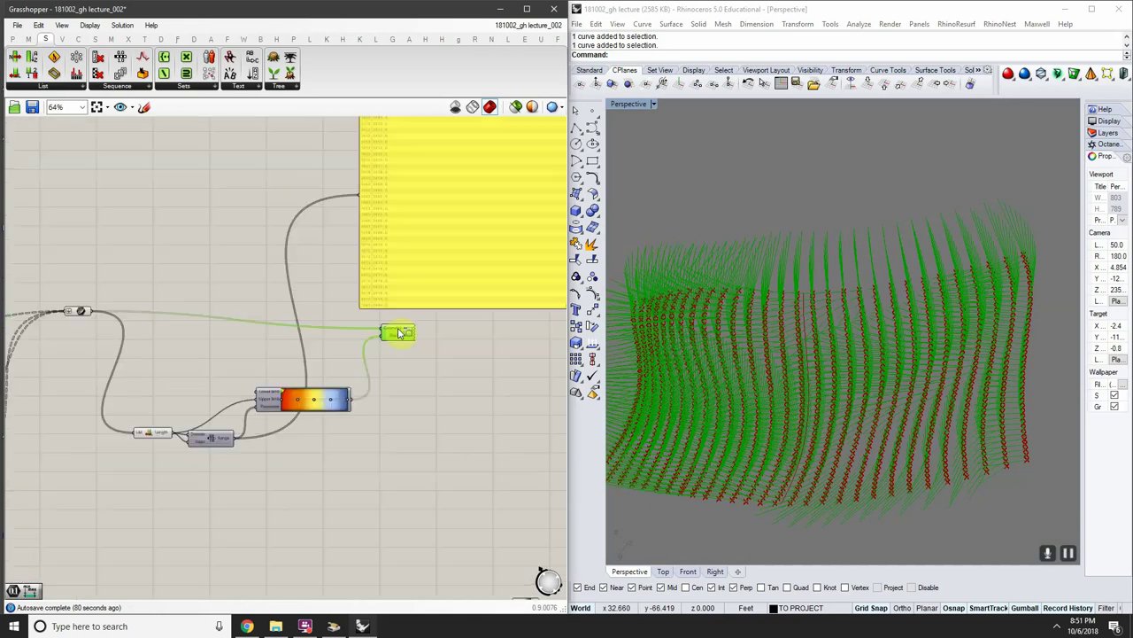
{"action": "right_click_drag", "start_coordinate": [17, 319], "coordinate": [149, 336]}
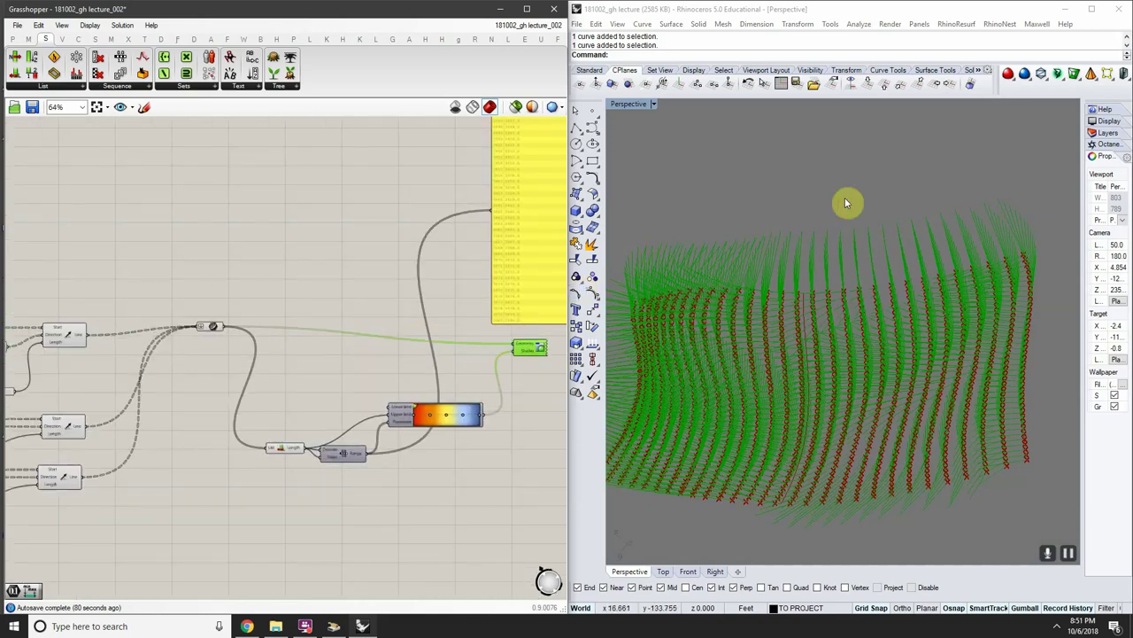
{"action": "left_click", "coordinate": [435, 319]}
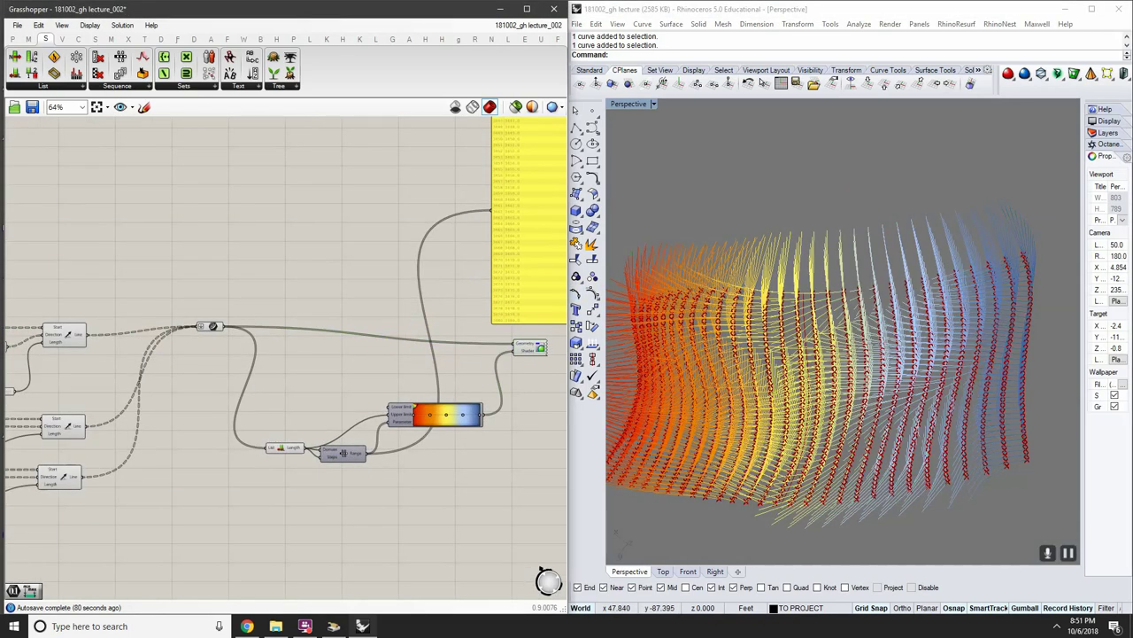